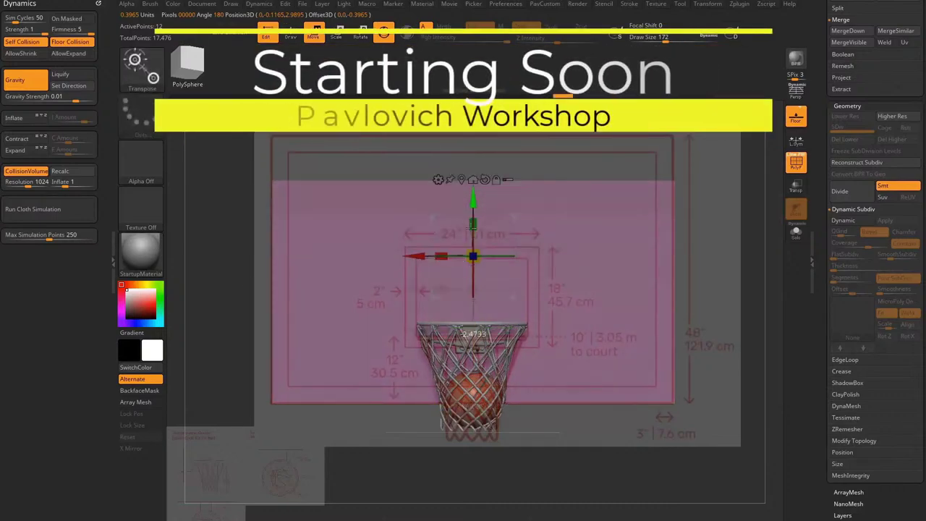
drag(588, 279, 542, 294)
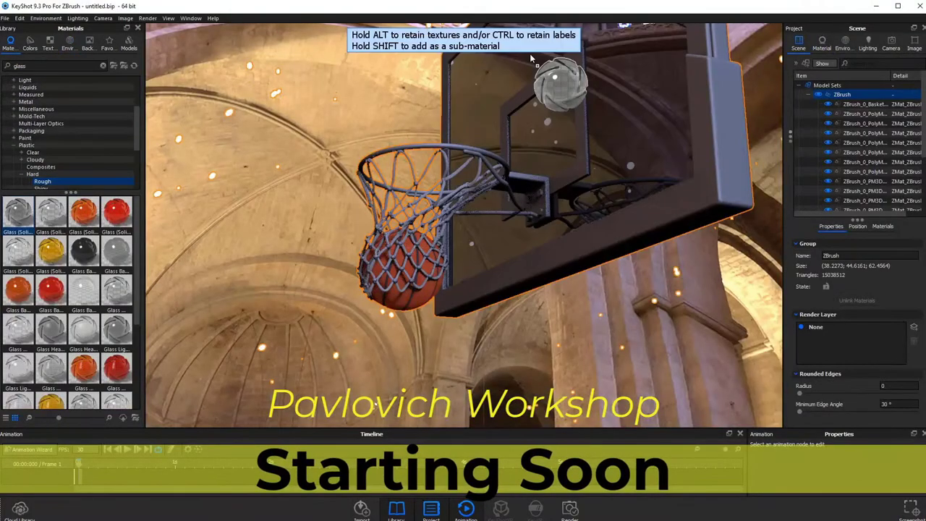
drag(539, 68, 723, 197)
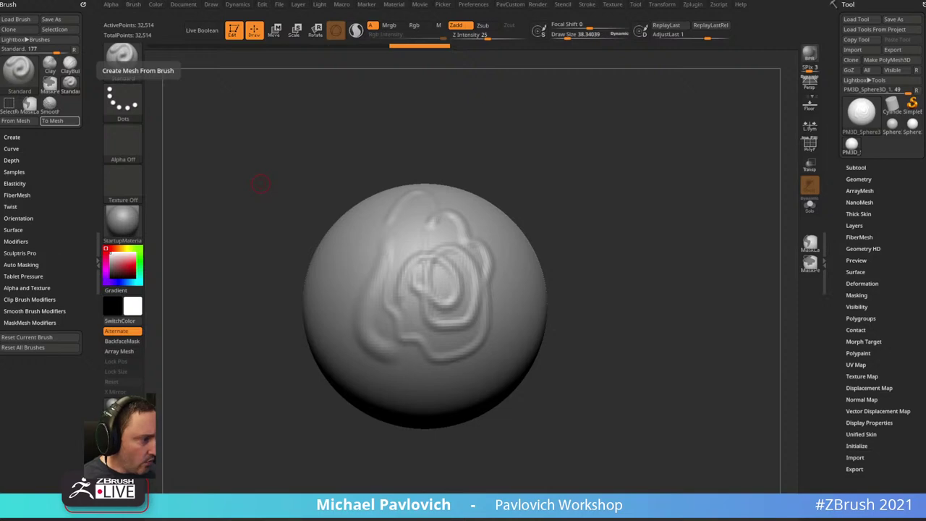
- Switch to the browser and open the signed-in artist's own ArtStation profile
drag(480, 104, 452, 58)
click(814, 107)
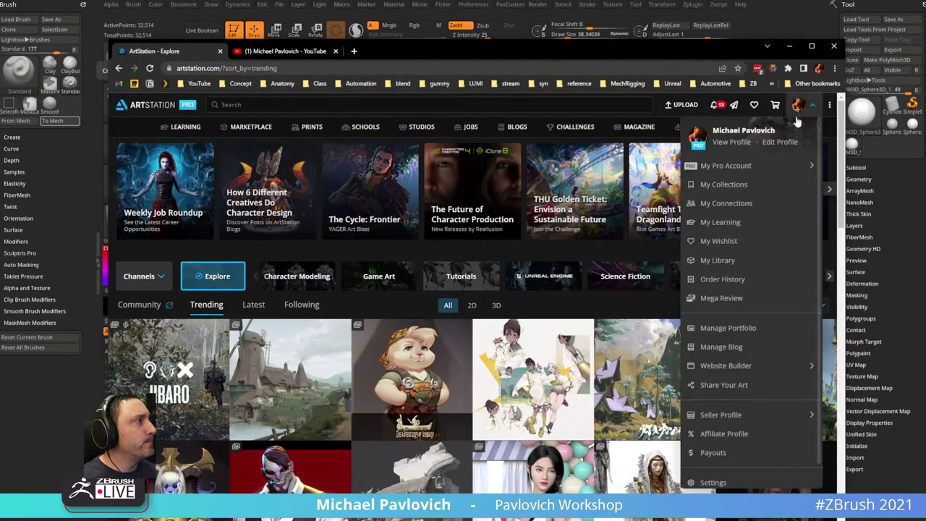
click(727, 142)
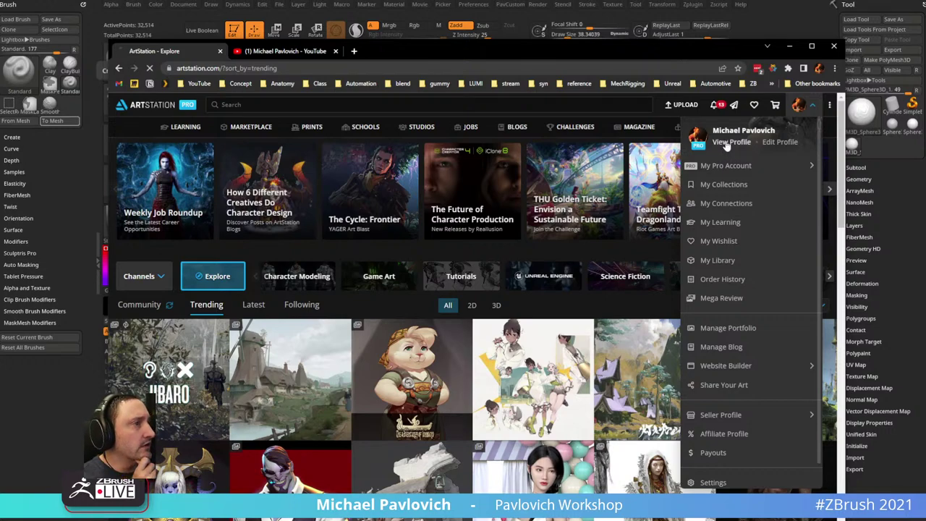
- Find the Boot ZBrush Tutorial in the ArtStation portfolio, open it and select its page address
scroll(327, 313, down, 2)
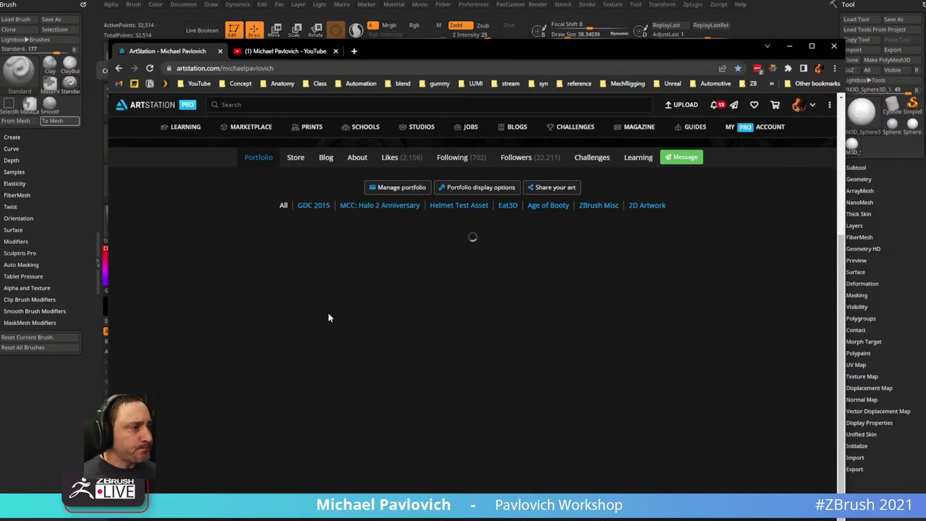
scroll(369, 338, down, 3)
scroll(369, 340, down, 10)
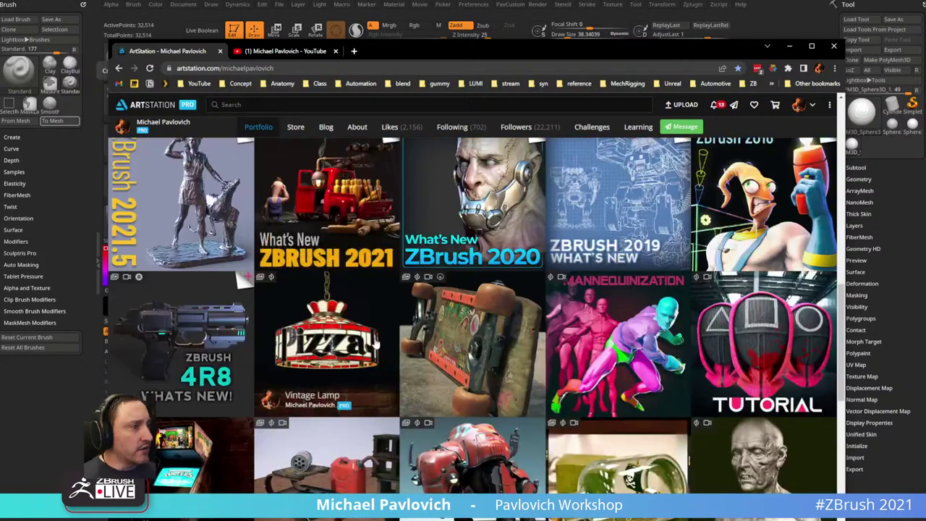
scroll(381, 345, down, 6)
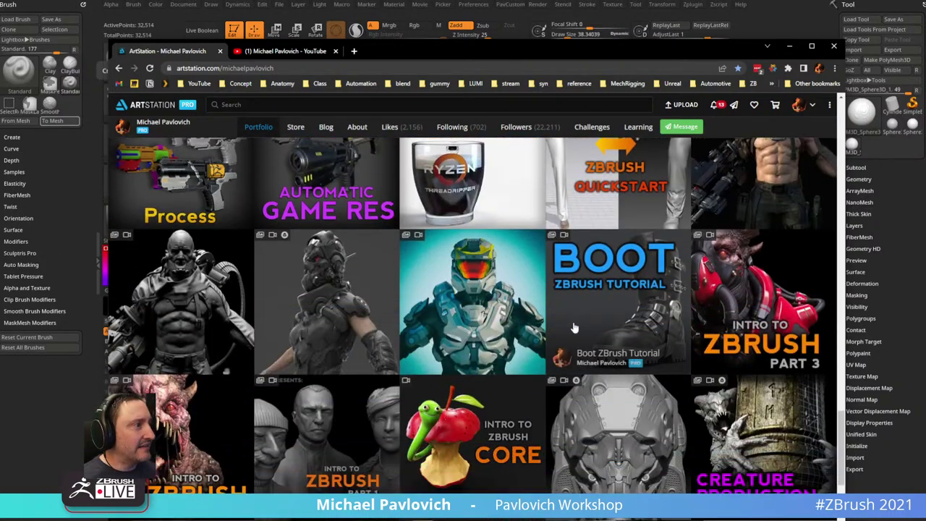
click(572, 326)
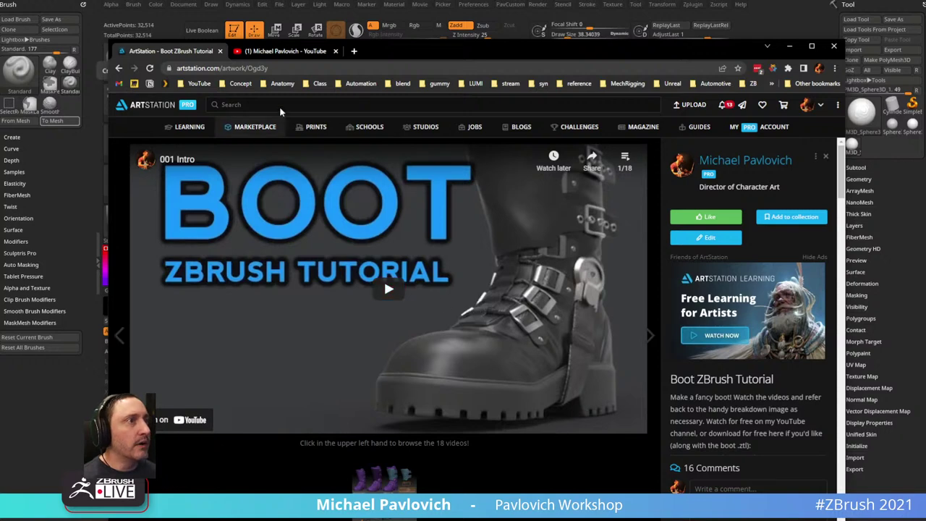
key(ctrl+l)
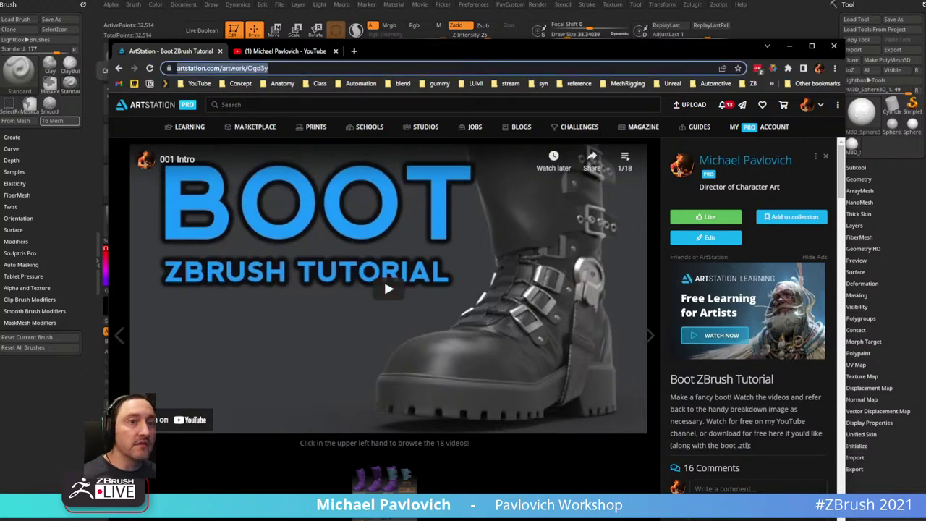
key(alt+Tab)
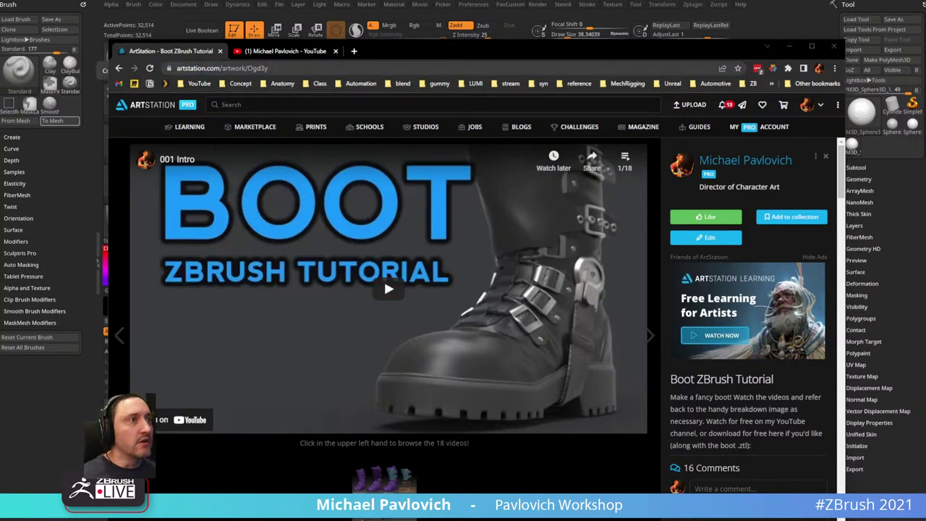
- Search the artist's YouTube channel for "shoe" and look through the matching videos
click(282, 50)
click(661, 280)
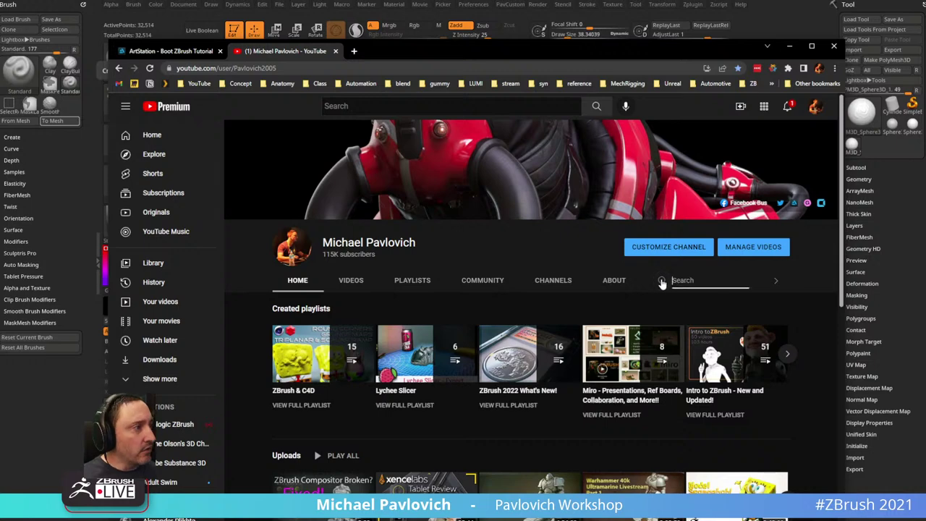
text(shoe)
key(Return)
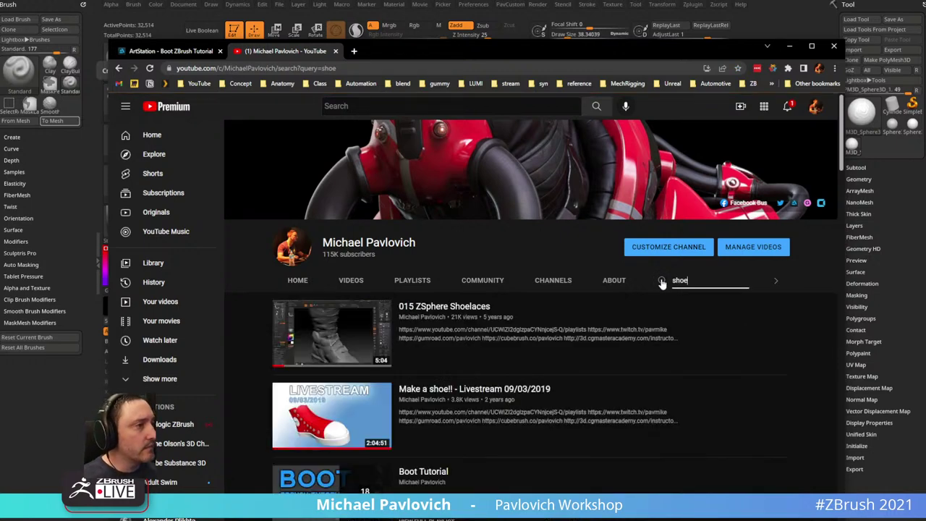
scroll(388, 298, down, 1)
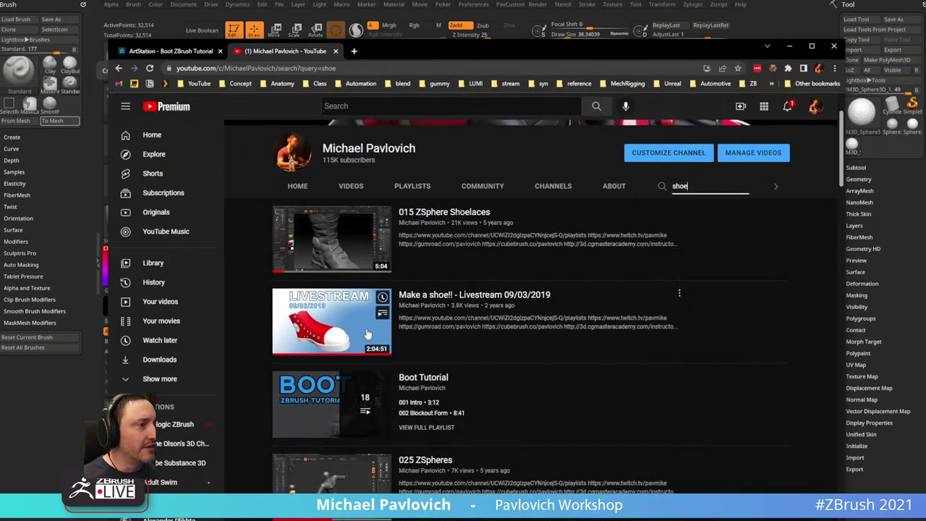
- Open the "Make a shoe!! - Livestream 09/03/2019" video, pause it and select its page address
click(434, 304)
click(279, 68)
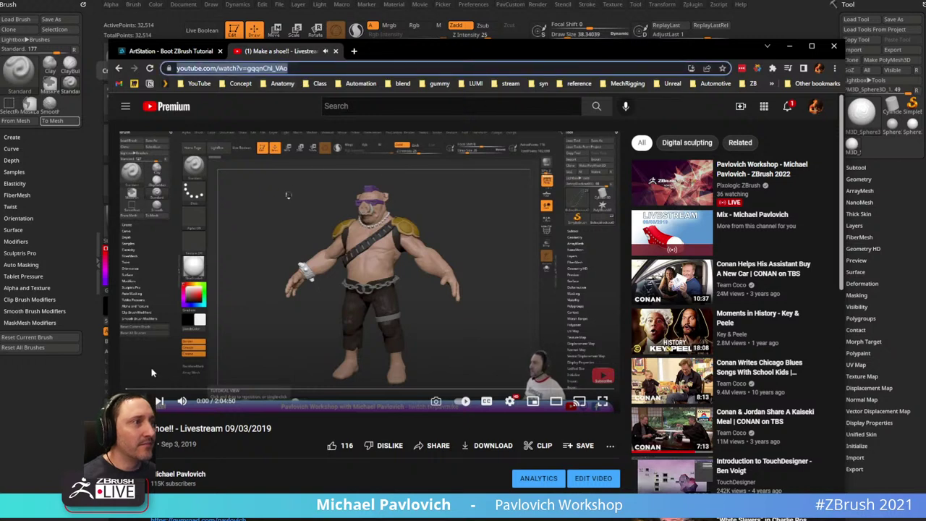
click(136, 400)
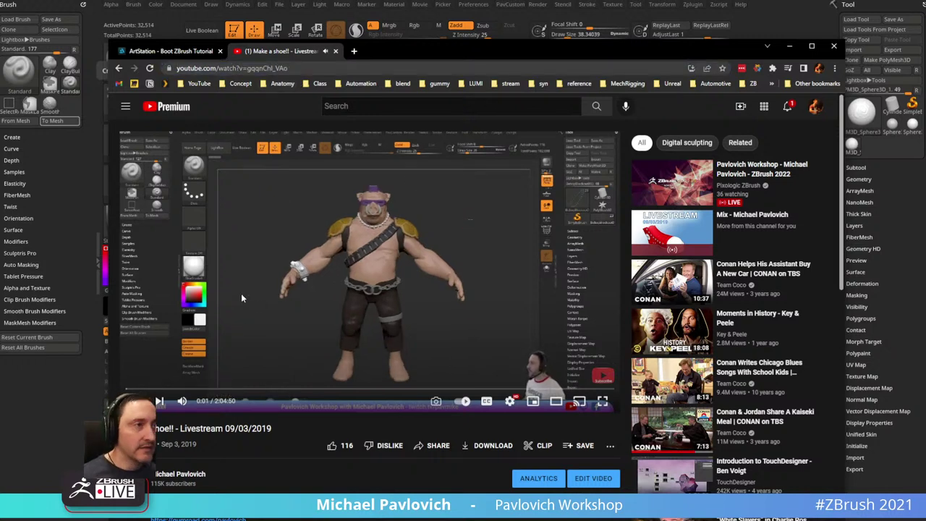
key(ctrl+l)
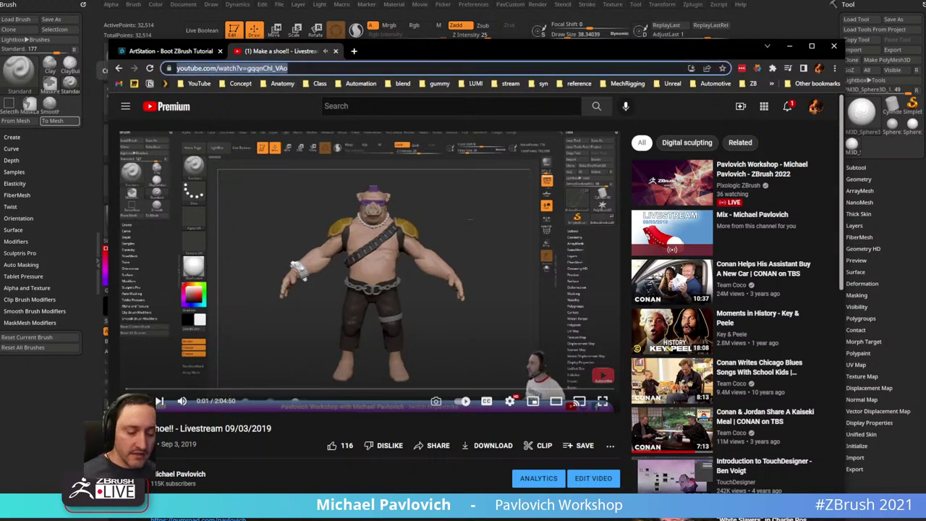
key(alt+Tab)
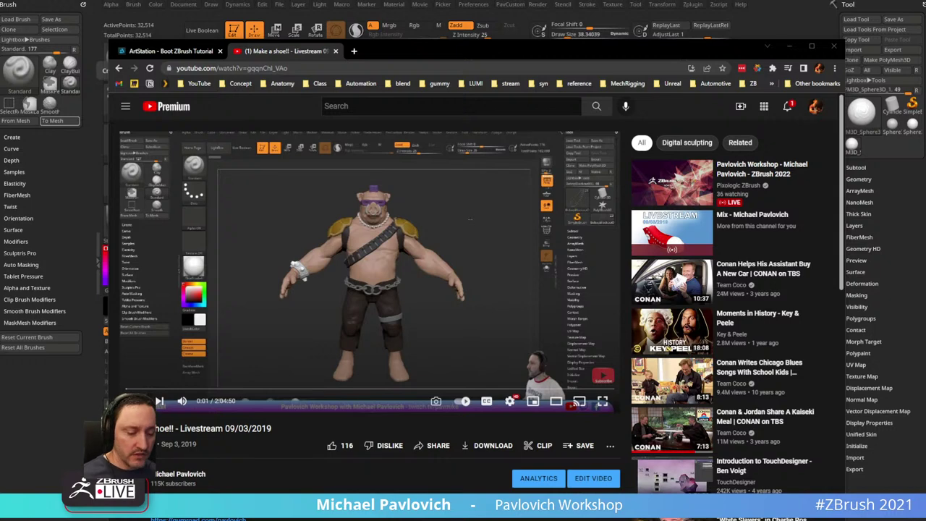
- Move the browser window aside and switch back to ZBrush
click(787, 107)
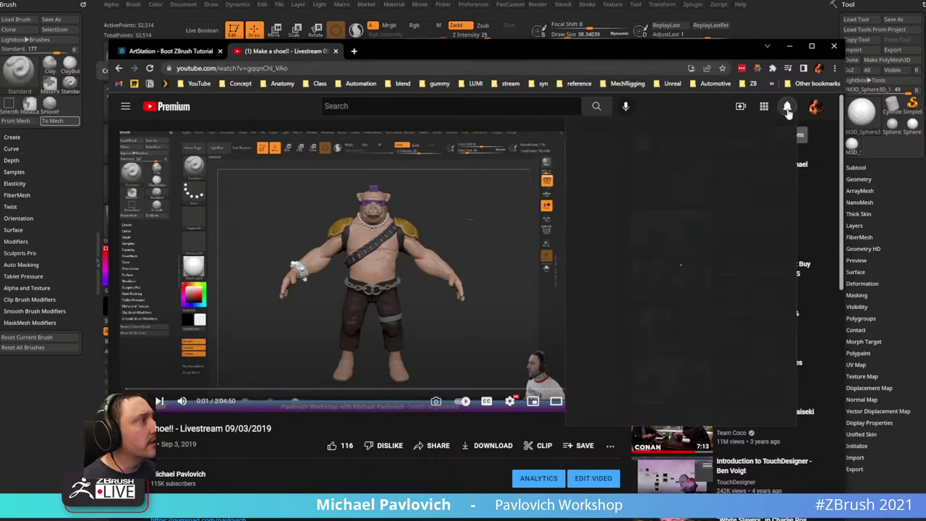
click(787, 107)
drag(674, 54, 727, 123)
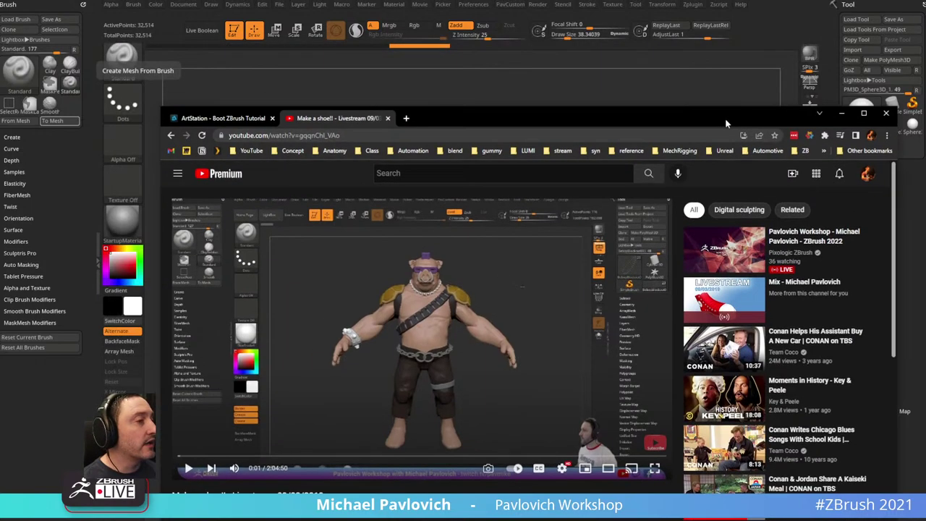
key(alt+Tab)
click(853, 19)
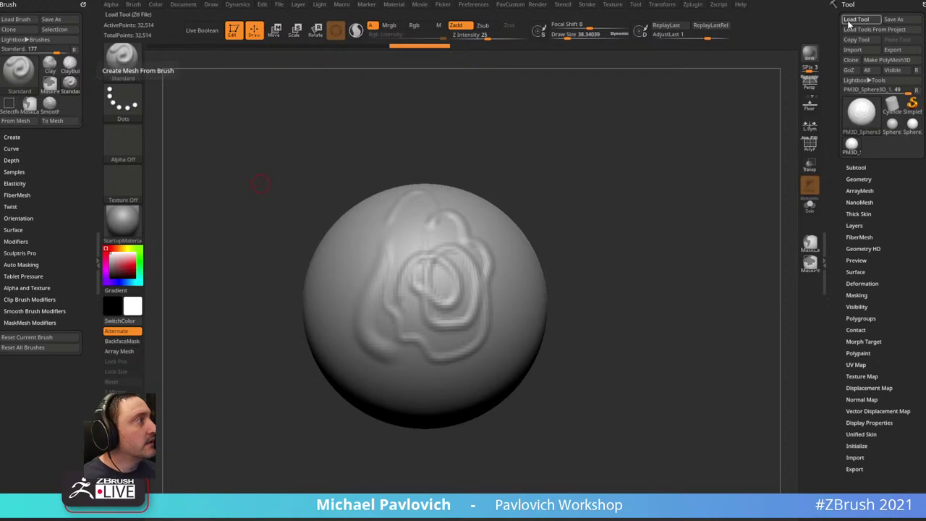
scroll(159, 217, up, 4)
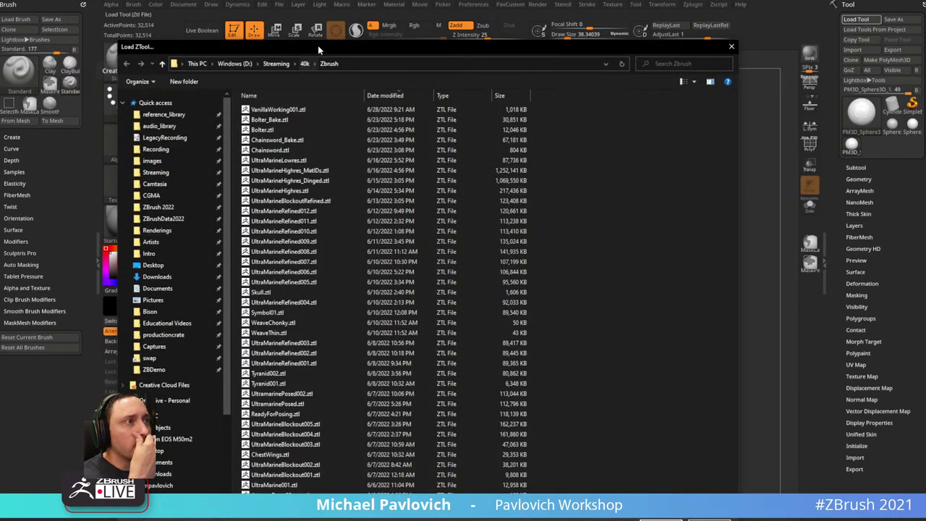
key(Escape)
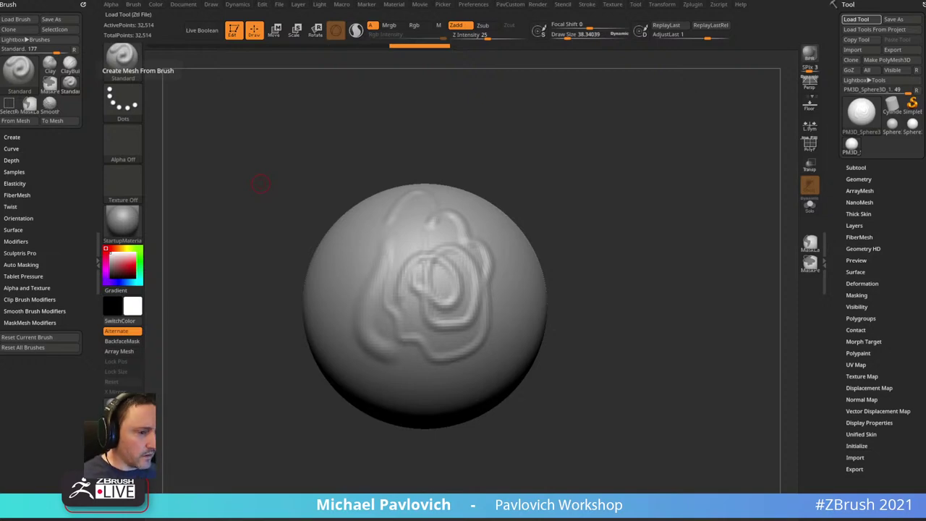
- Return to the ArtStation portfolio in the browser and examine the images of Biker Death Sculpt Livestream & Tutorials
drag(492, 518, 408, 48)
click(112, 60)
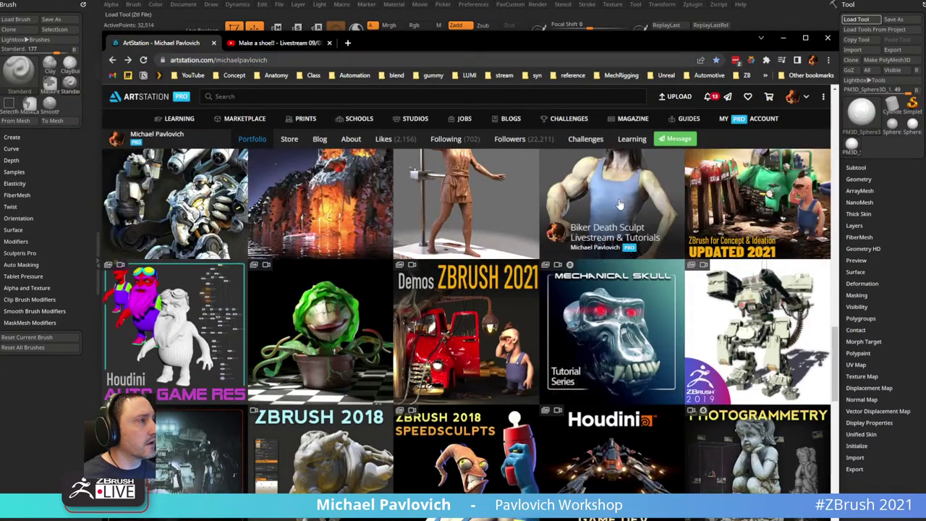
click(616, 197)
scroll(415, 266, down, 10)
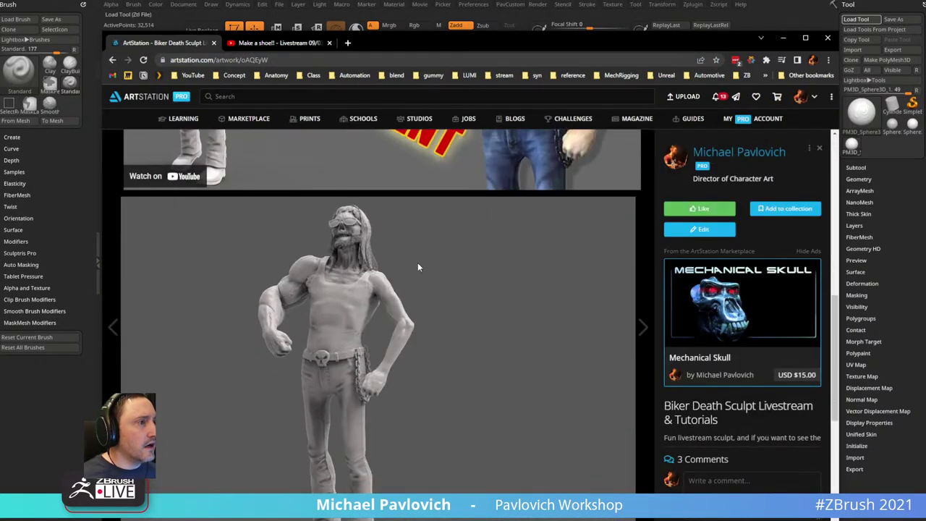
scroll(337, 347, down, 2)
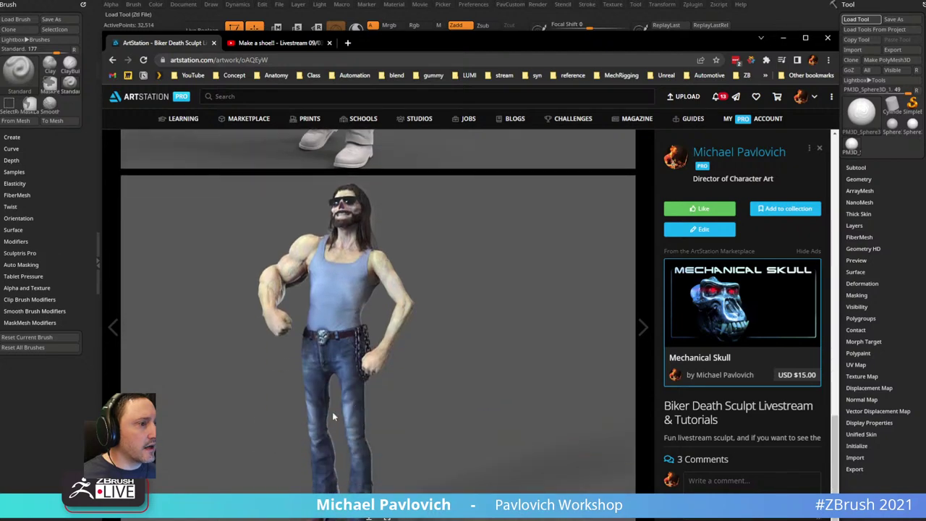
click(457, 17)
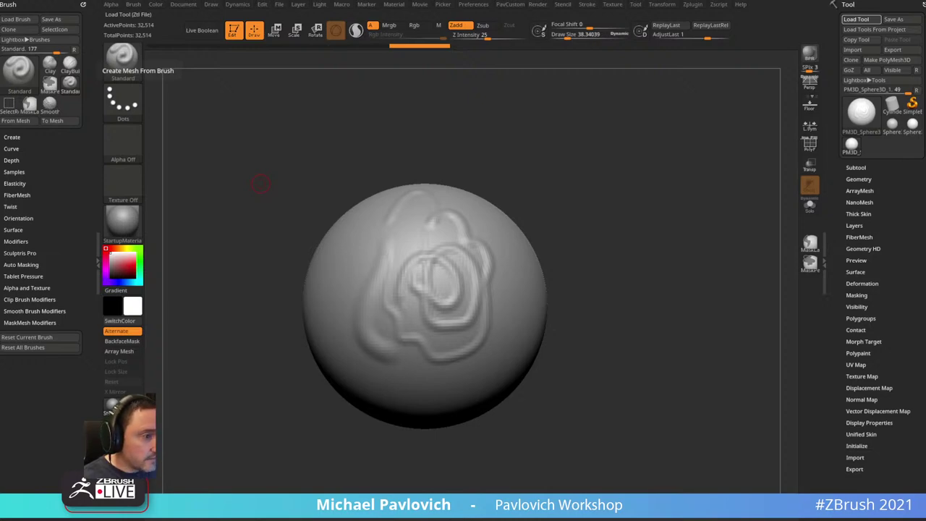
- Switch to the browser and look through the Google image results for "nike shoe" for reference pictures
key(alt+Tab)
scroll(435, 275, down, 3)
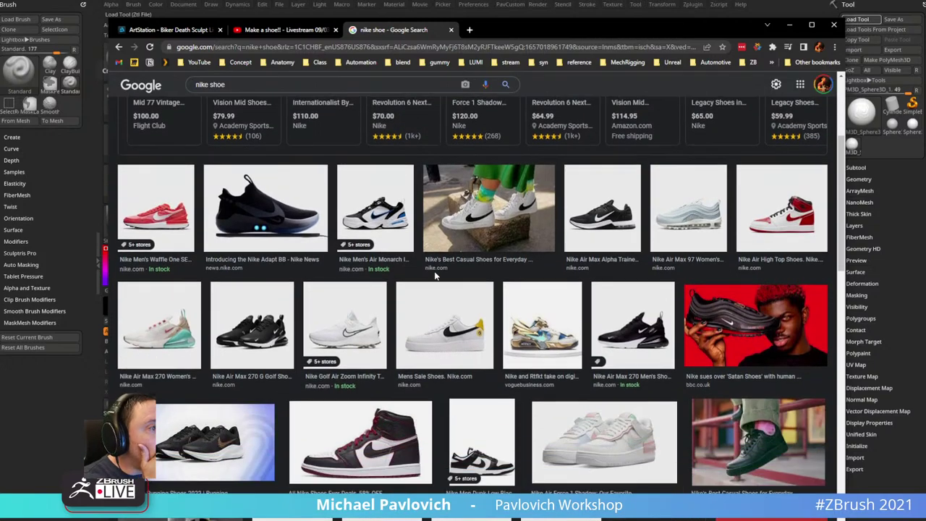
scroll(434, 275, down, 5)
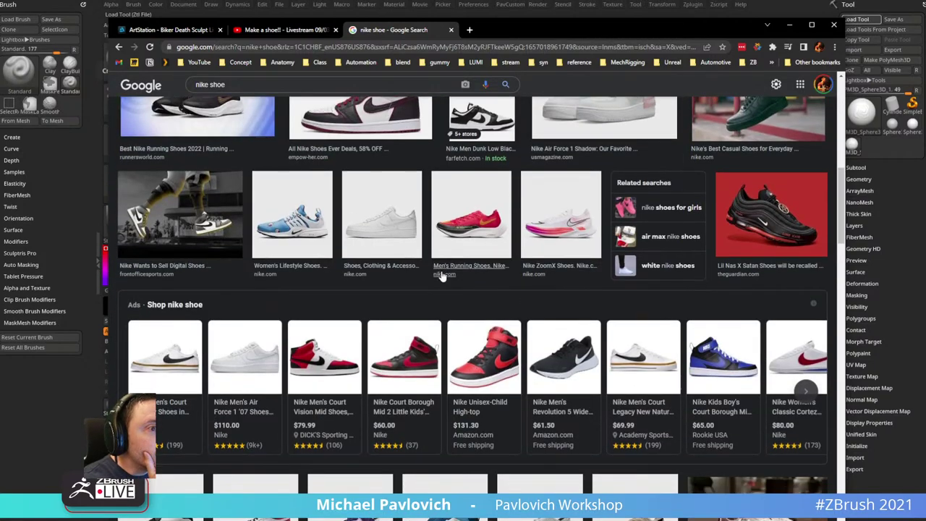
scroll(443, 276, down, 2)
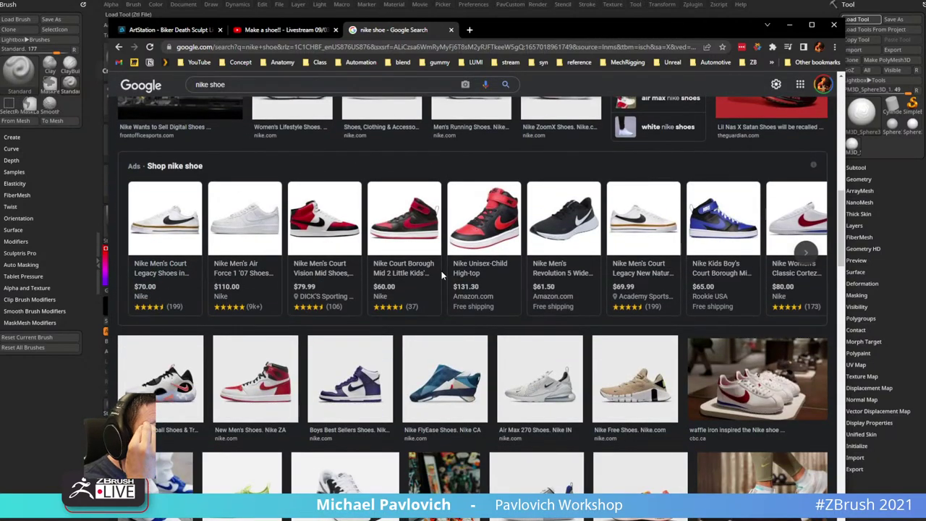
scroll(443, 275, down, 1)
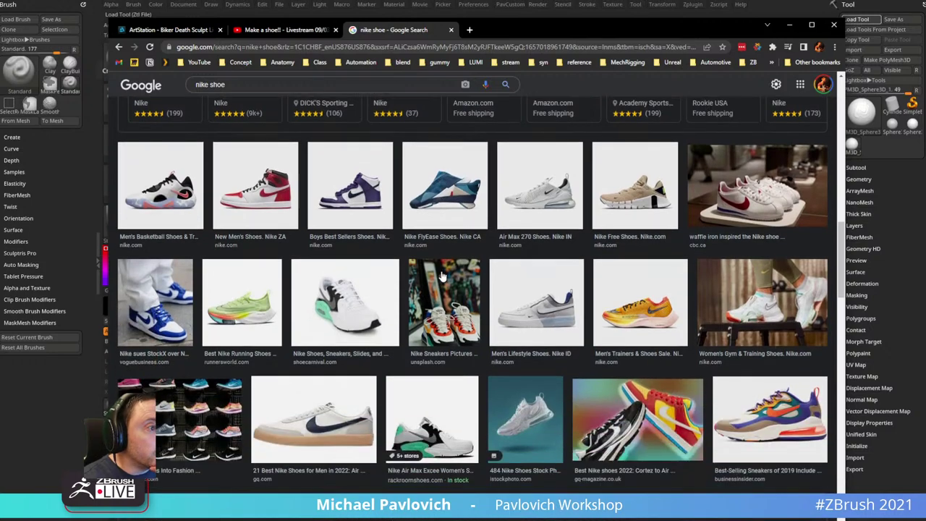
scroll(442, 275, up, 9)
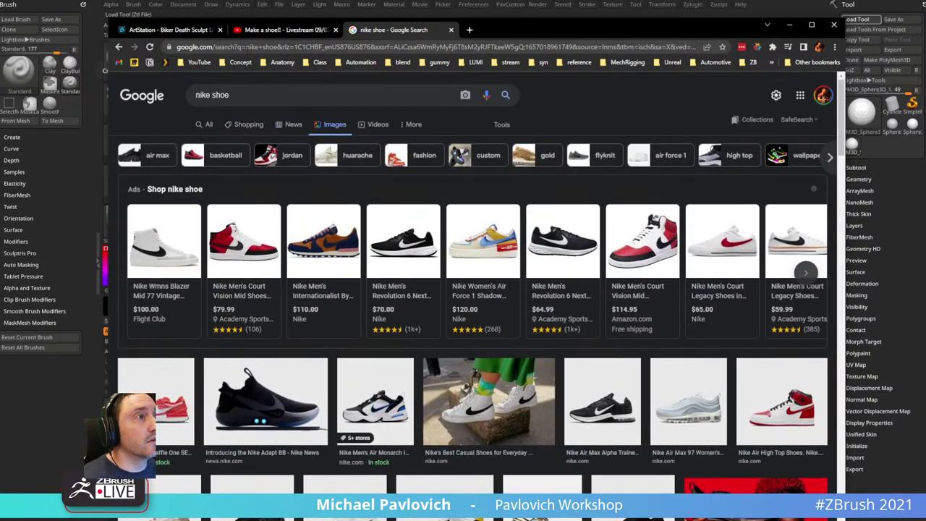
- Open eBay and search it for "vintage nike shoe"
click(247, 46)
text(ebay)
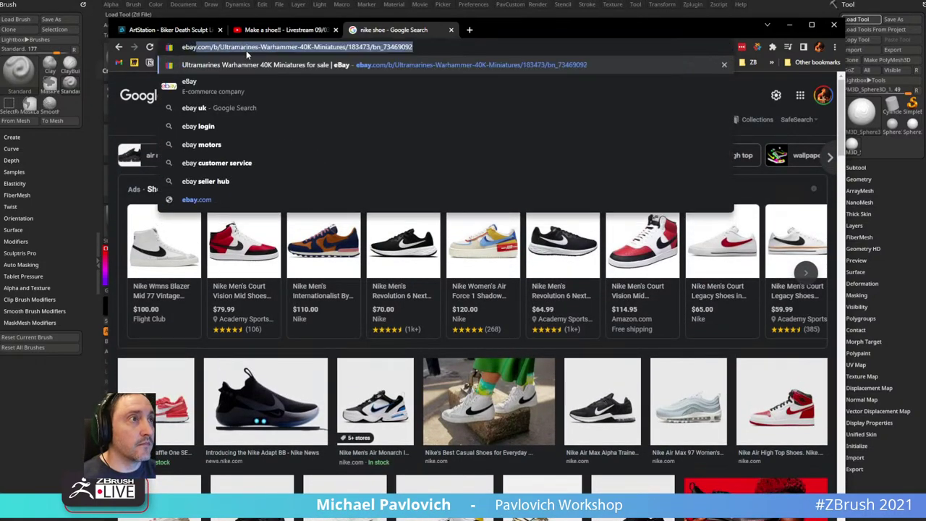
key(Return)
click(334, 106)
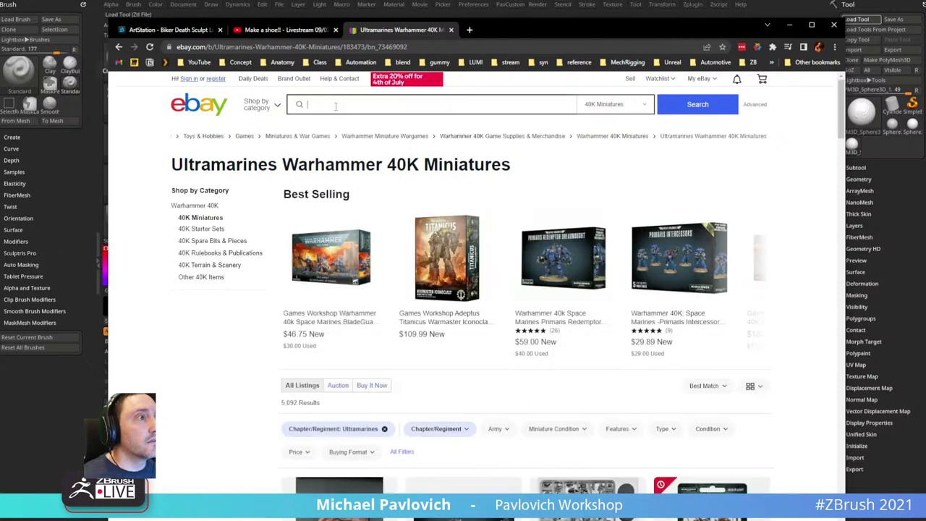
text(vintage nike shoo)
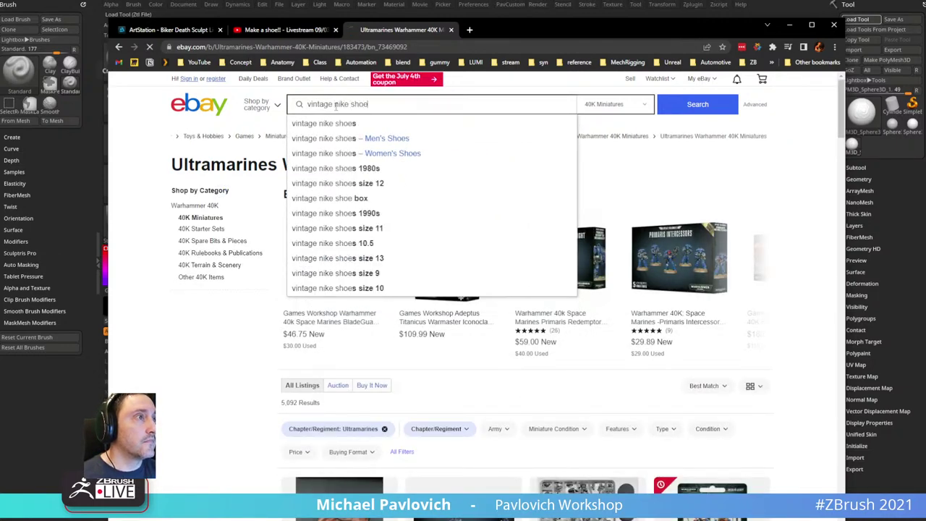
key(Return)
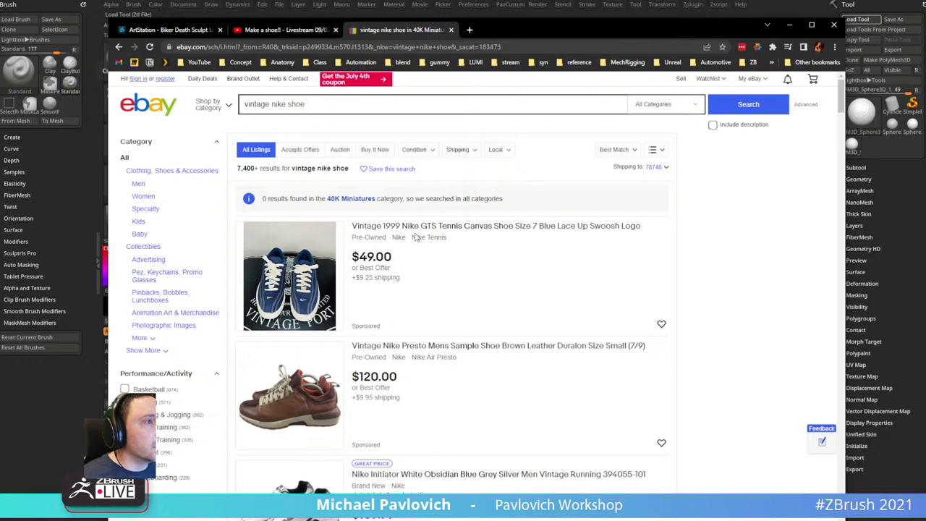
- Look through the eBay listings for "vintage nike shoe" for usable reference photos
scroll(449, 269, down, 2)
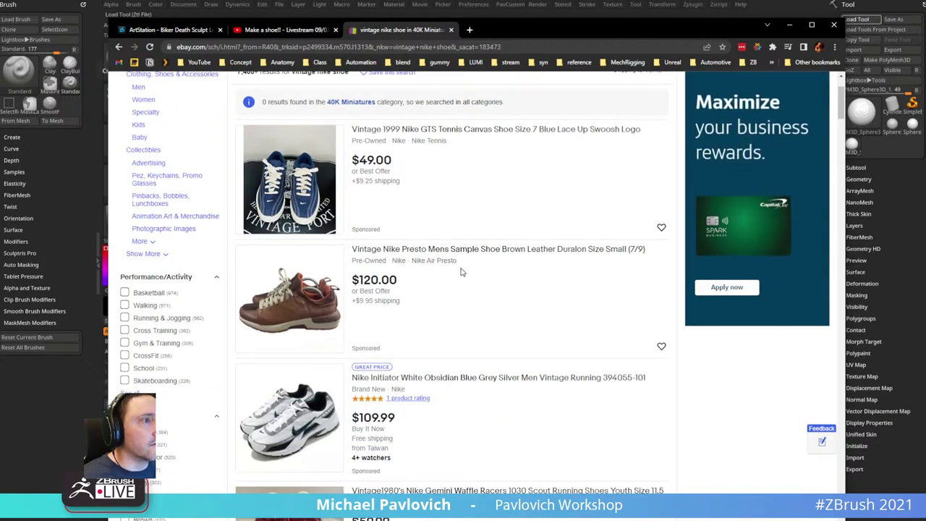
scroll(466, 275, down, 5)
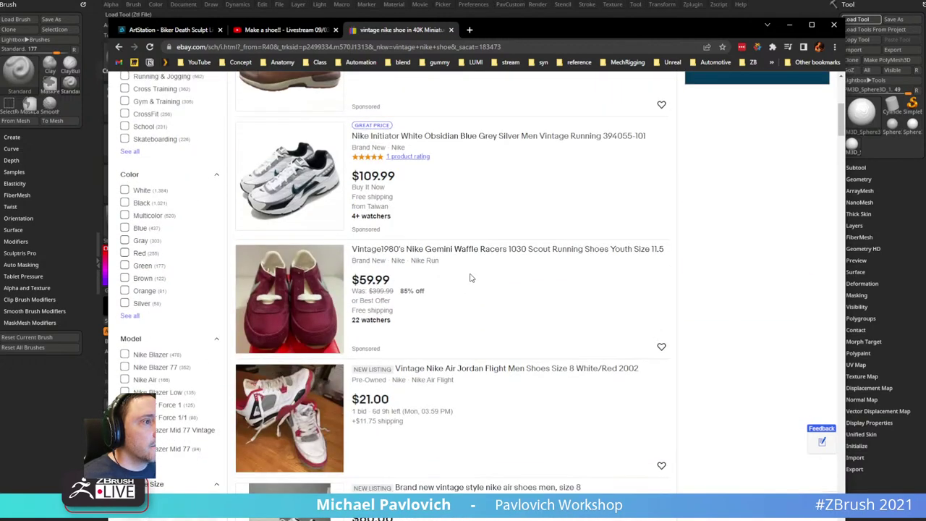
scroll(471, 284, down, 5)
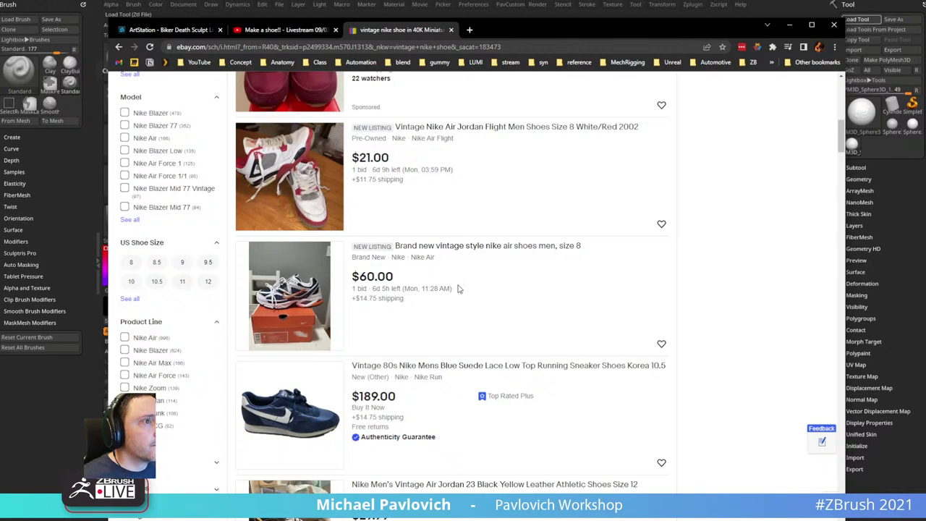
scroll(451, 225, down, 3)
scroll(454, 233, down, 3)
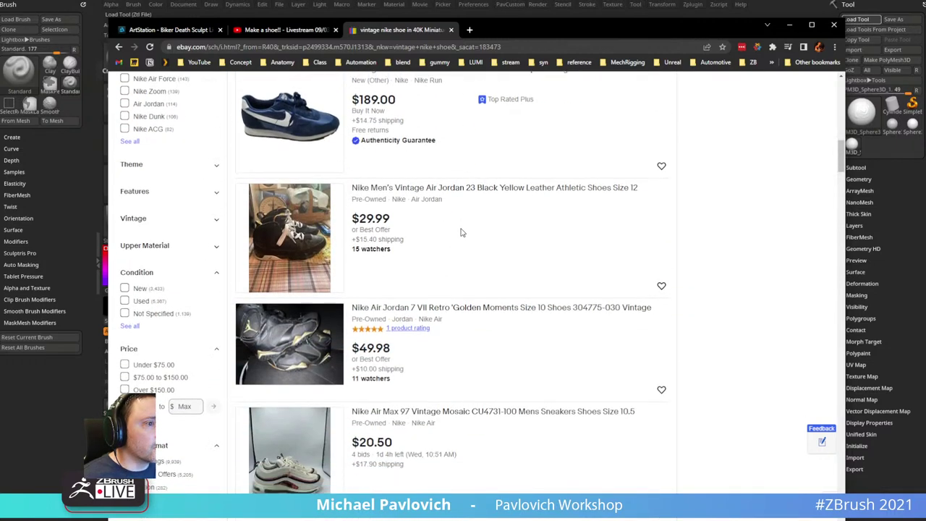
scroll(462, 232, down, 10)
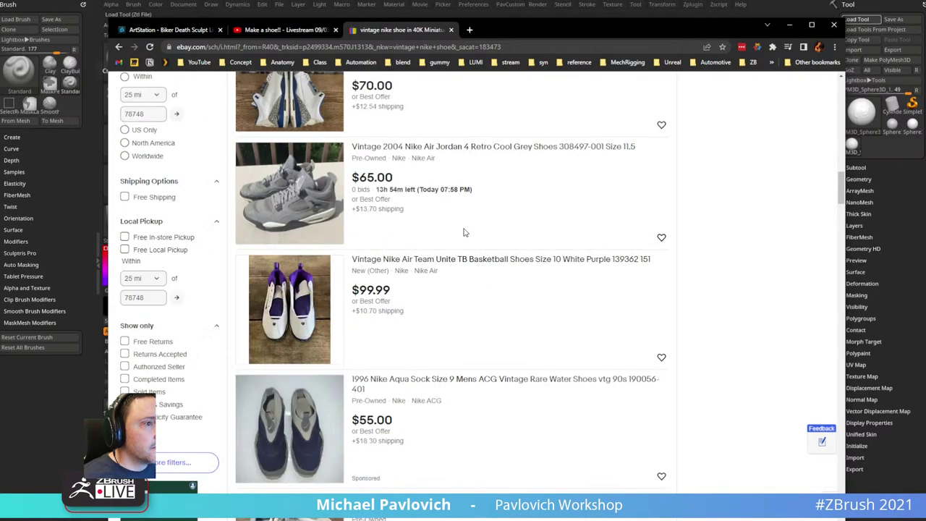
scroll(465, 232, down, 3)
scroll(462, 253, down, 4)
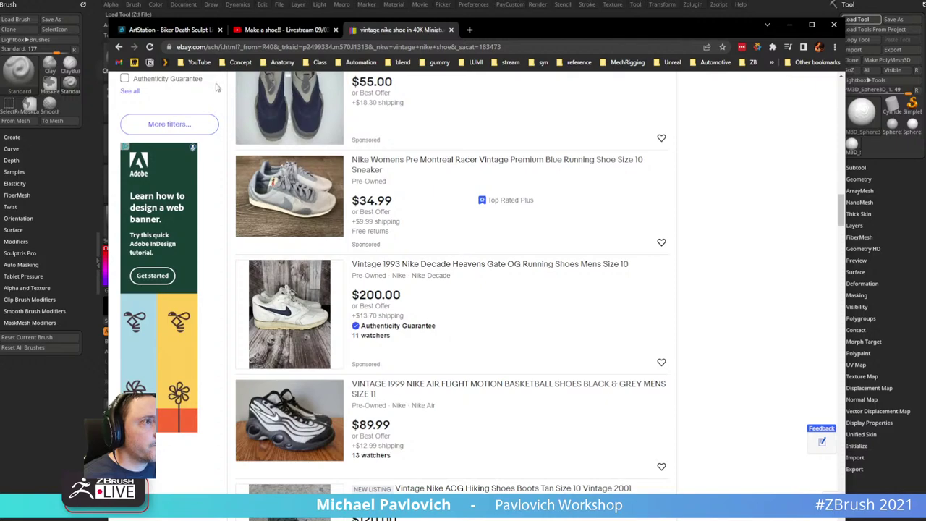
scroll(215, 87, up, 20)
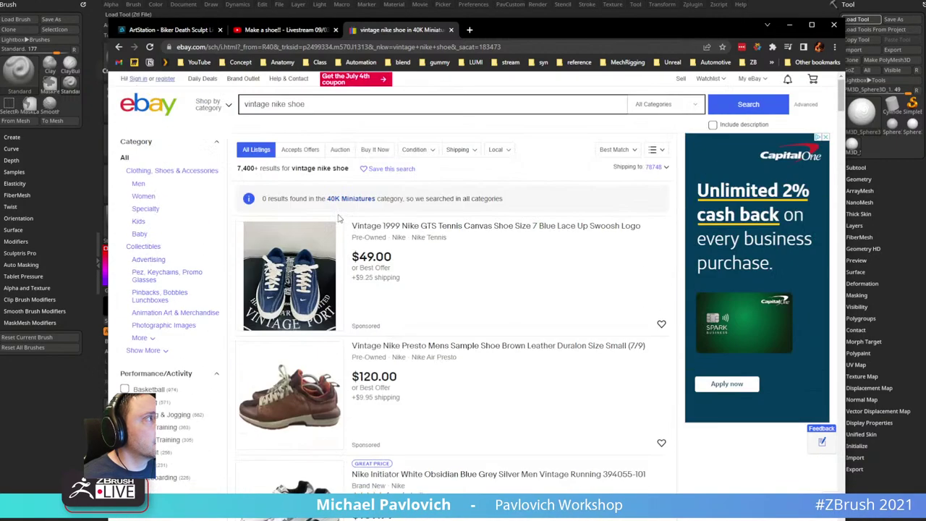
- Search eBay for "vintage basketball shoe"
triple_click(287, 104)
text(vin)
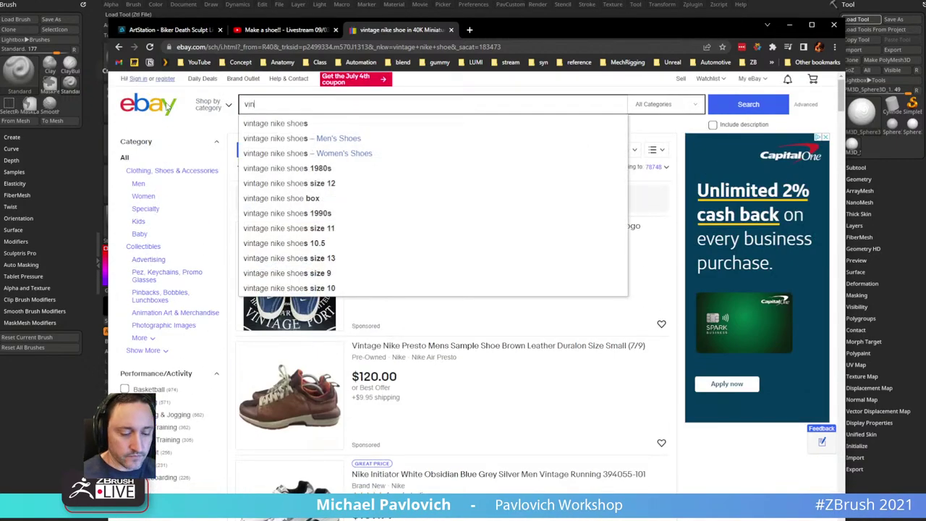
text(tage bac)
text(ket)
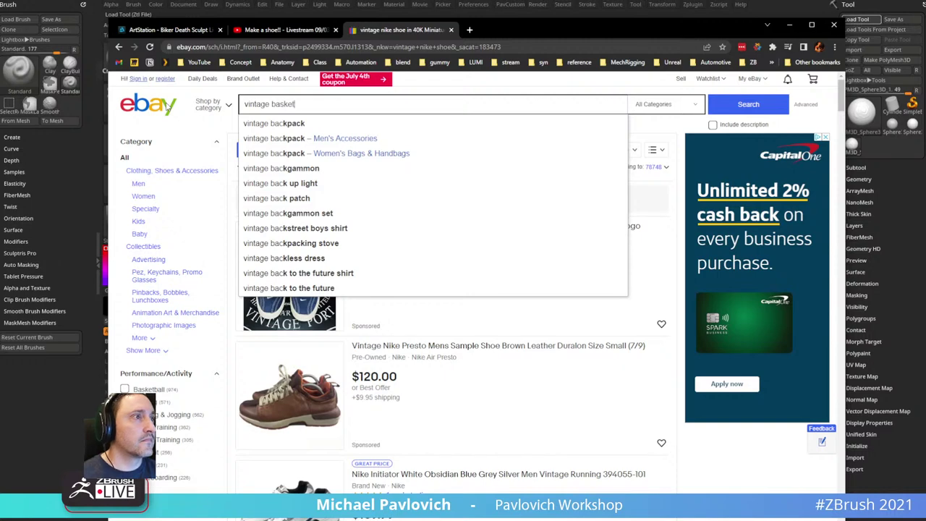
text(ball shoe)
key(Return)
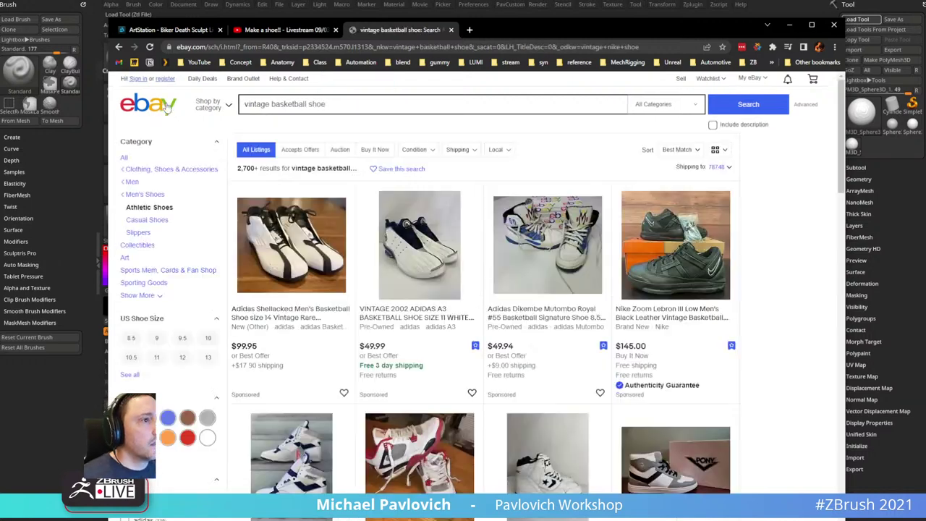
- Examine the first part of the vintage basketball shoe listings for interesting shoe designs
scroll(325, 227, down, 3)
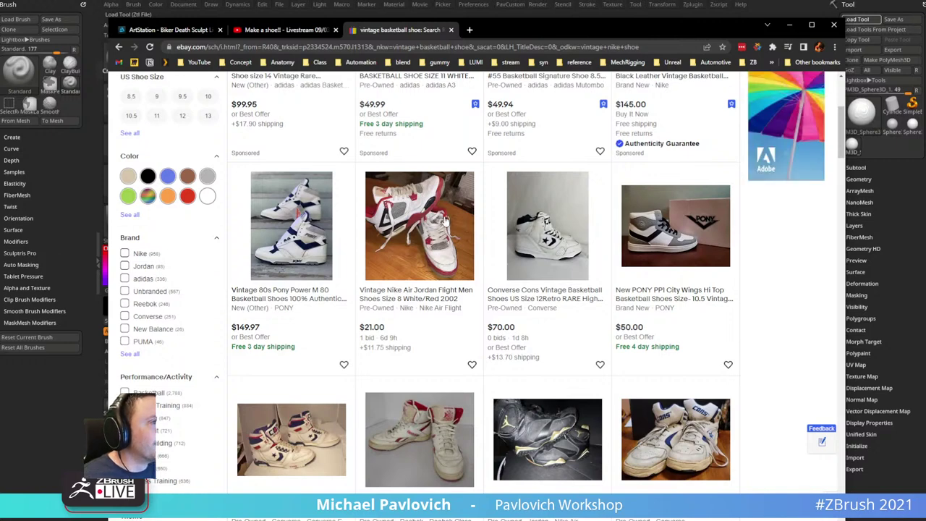
scroll(445, 220, down, 2)
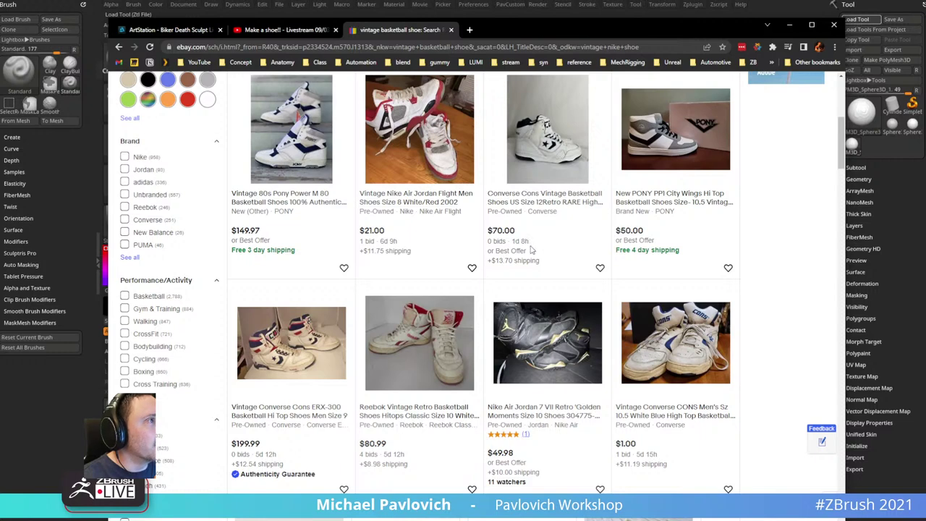
scroll(533, 248, down, 4)
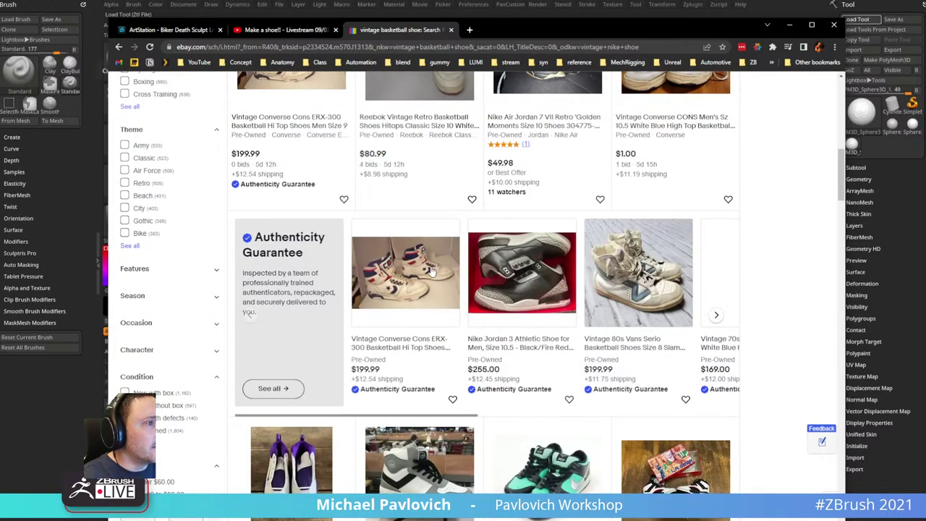
scroll(431, 271, down, 1)
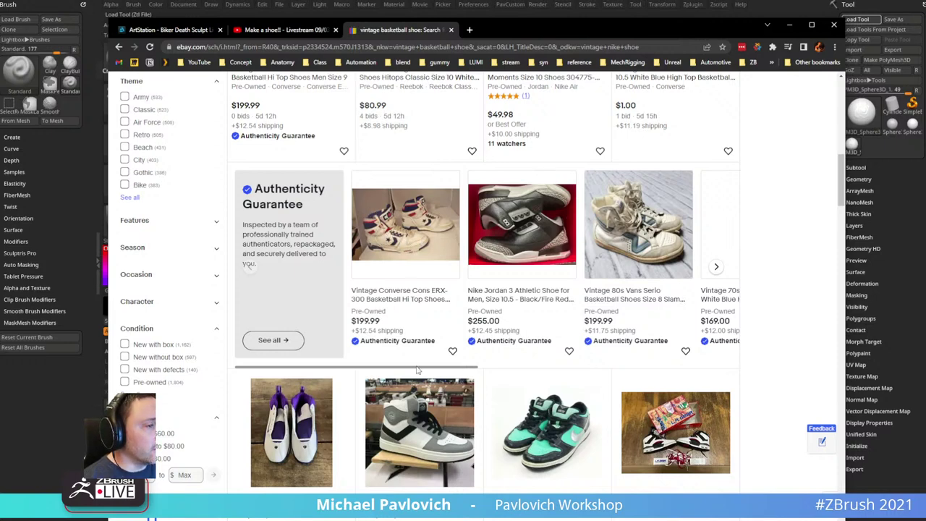
scroll(418, 369, down, 3)
scroll(418, 369, down, 2)
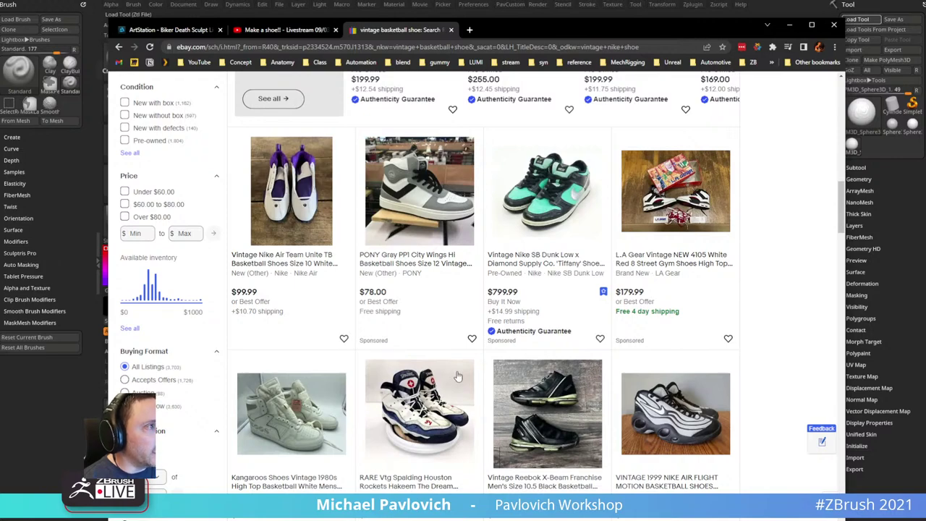
scroll(518, 220, down, 2)
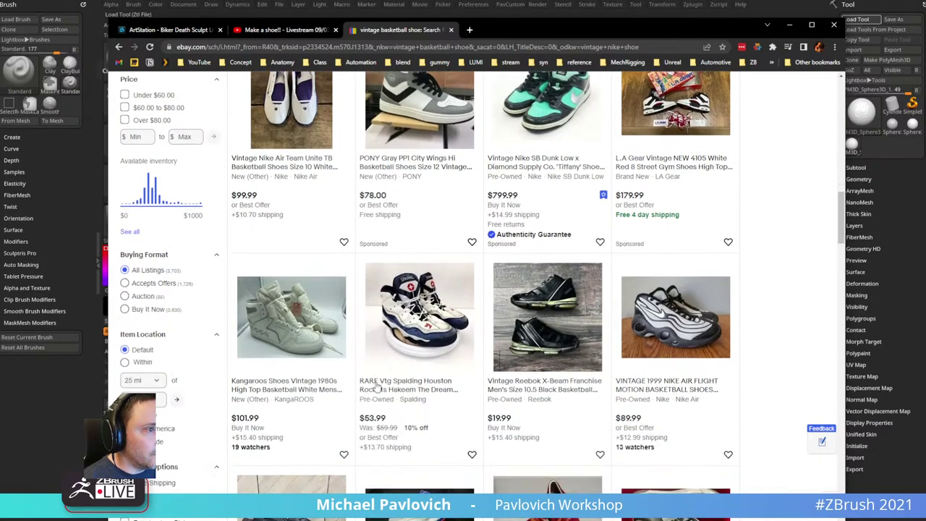
scroll(500, 332, down, 4)
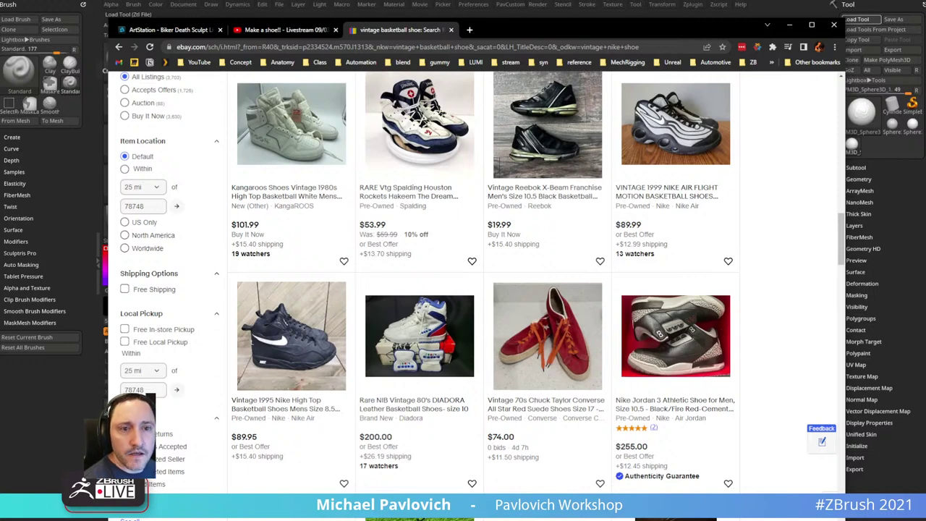
scroll(561, 419, down, 5)
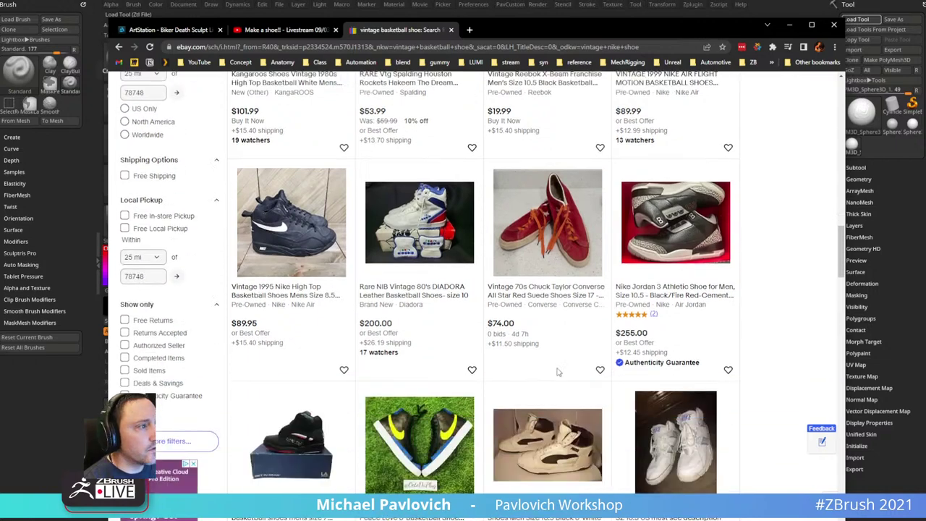
scroll(527, 372, down, 2)
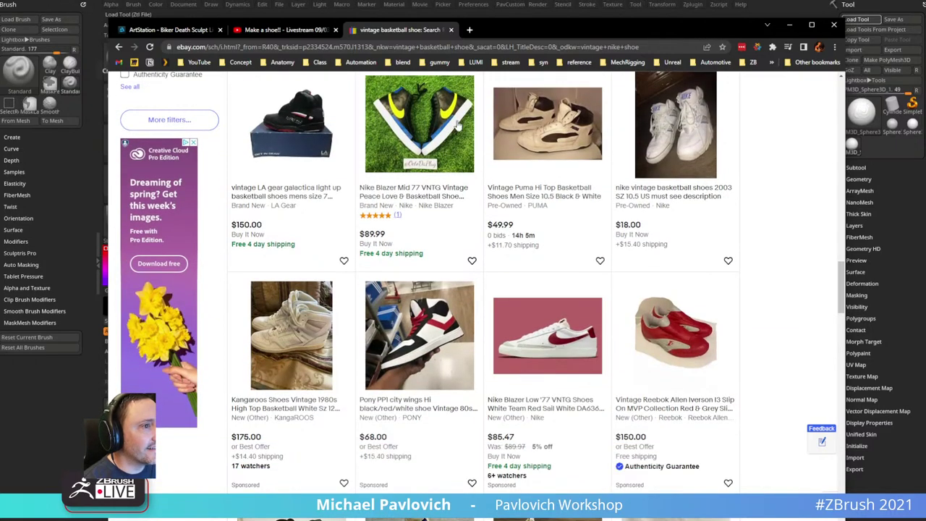
- Move the browser window aside, return to it and examine the remaining vintage basketball shoe listings
drag(494, 31, 579, 519)
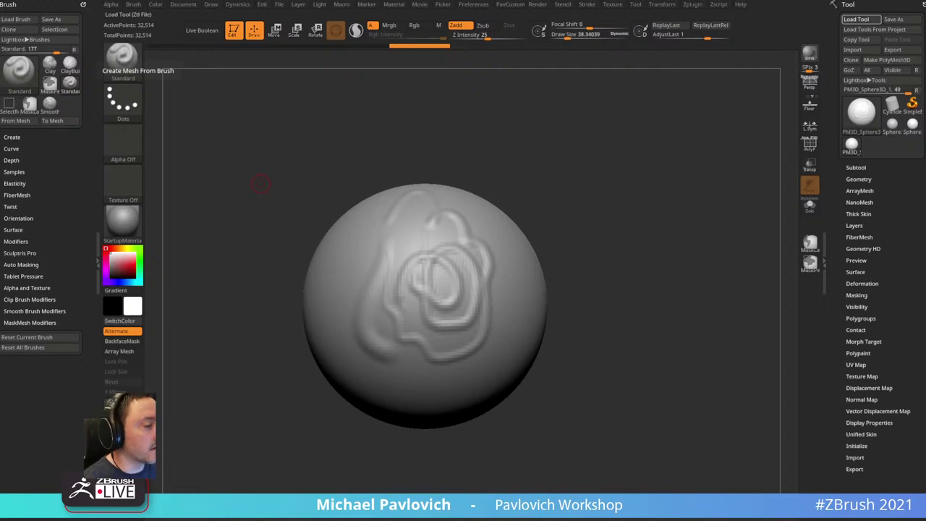
key(alt+Tab)
scroll(343, 270, down, 5)
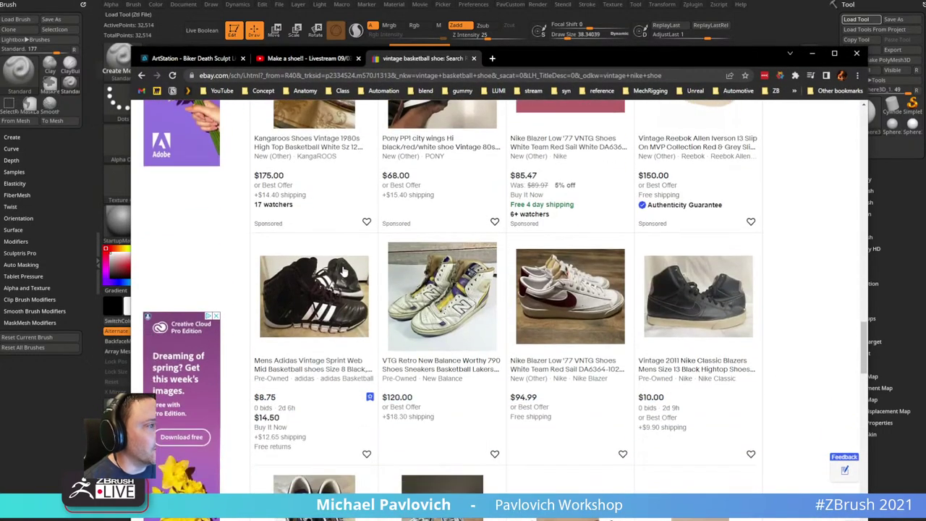
scroll(378, 329, down, 2)
scroll(401, 340, down, 2)
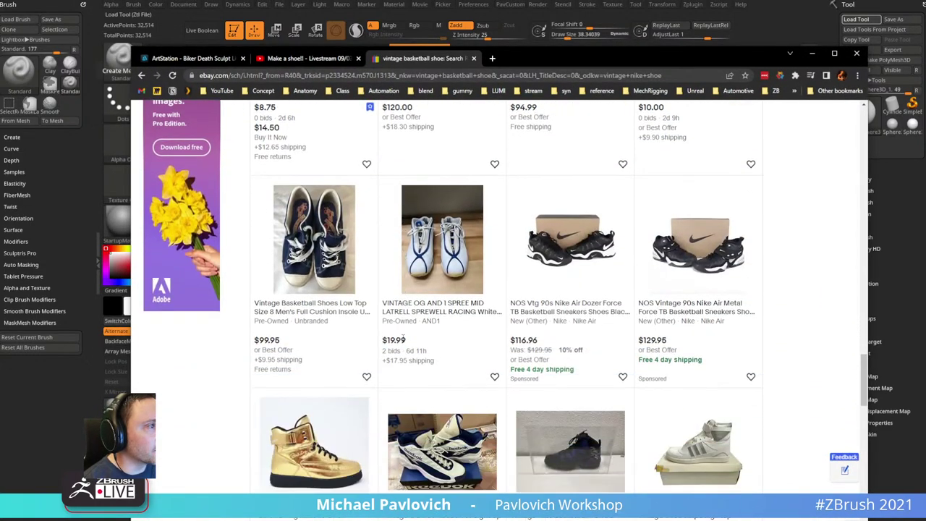
scroll(403, 339, down, 2)
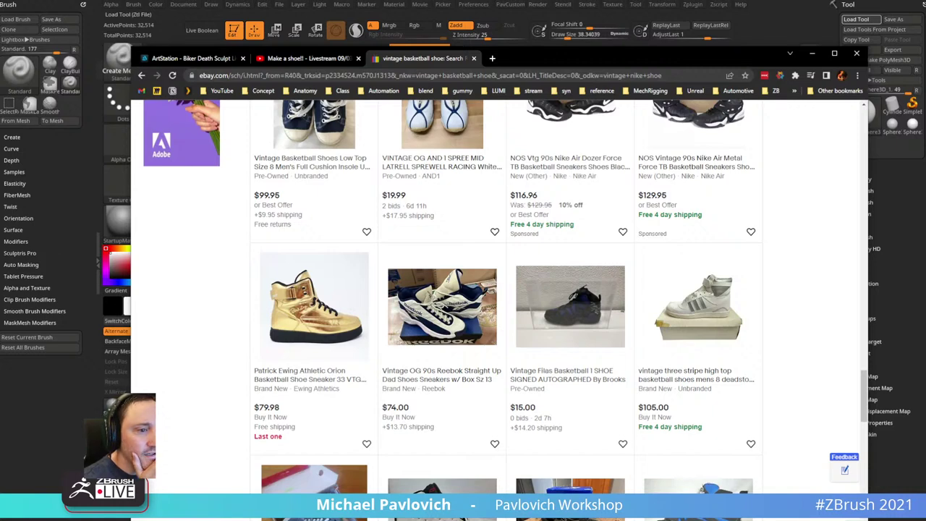
scroll(490, 347, down, 3)
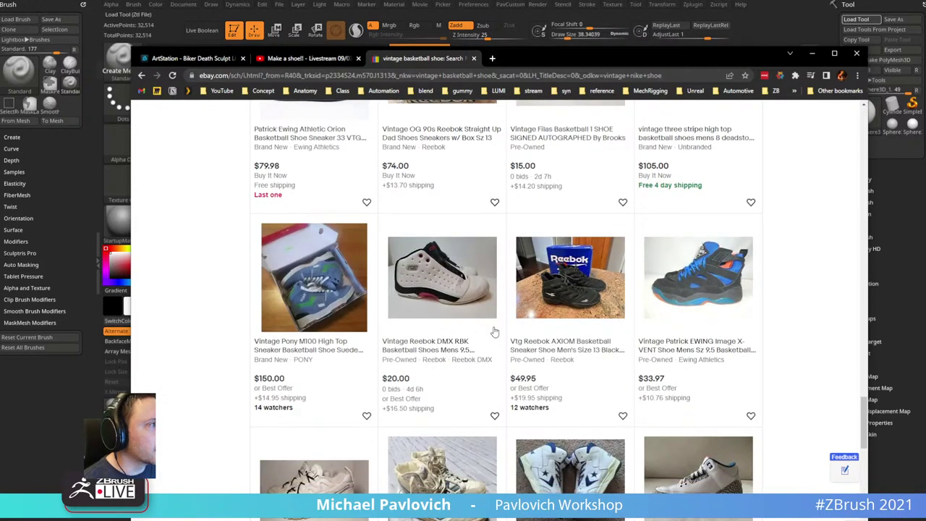
scroll(490, 354, down, 3)
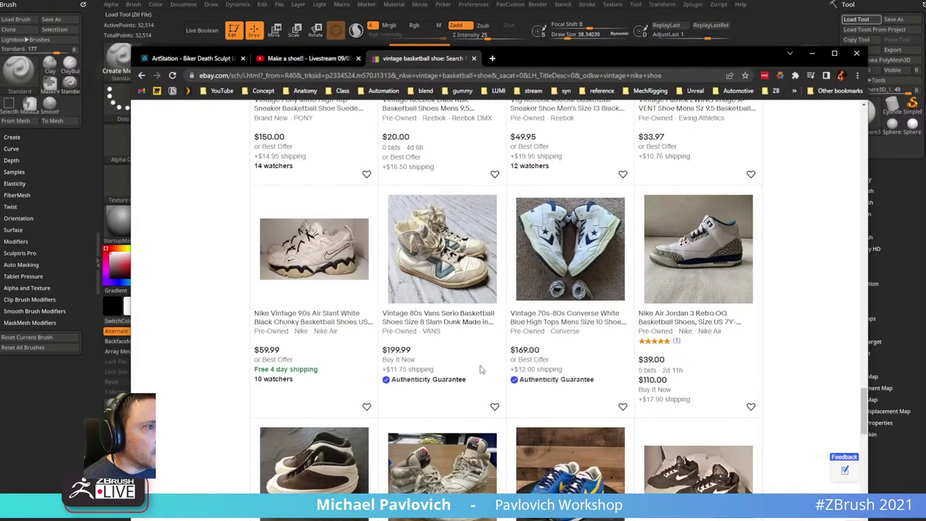
scroll(479, 369, up, 15)
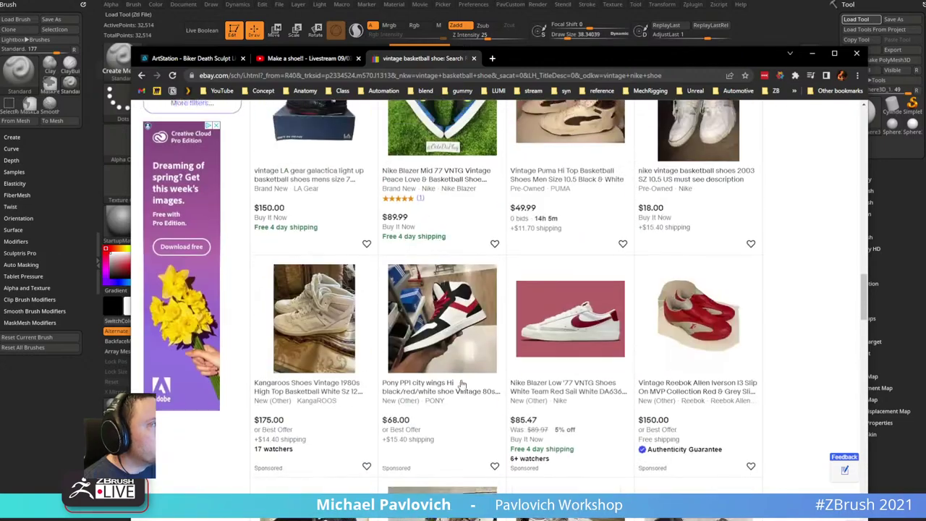
scroll(441, 431, up, 1)
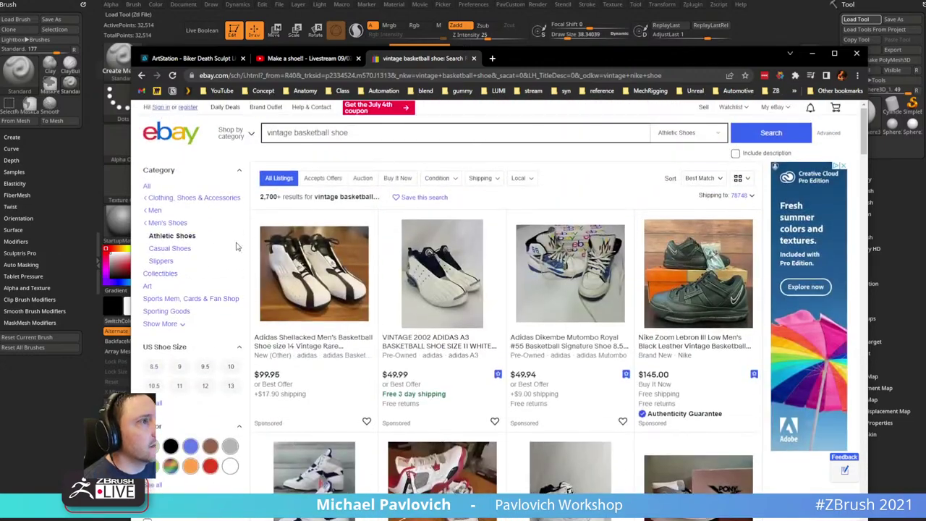
- Change the eBay search to "vintage jordans" and run it
click(332, 133)
double_click(339, 132)
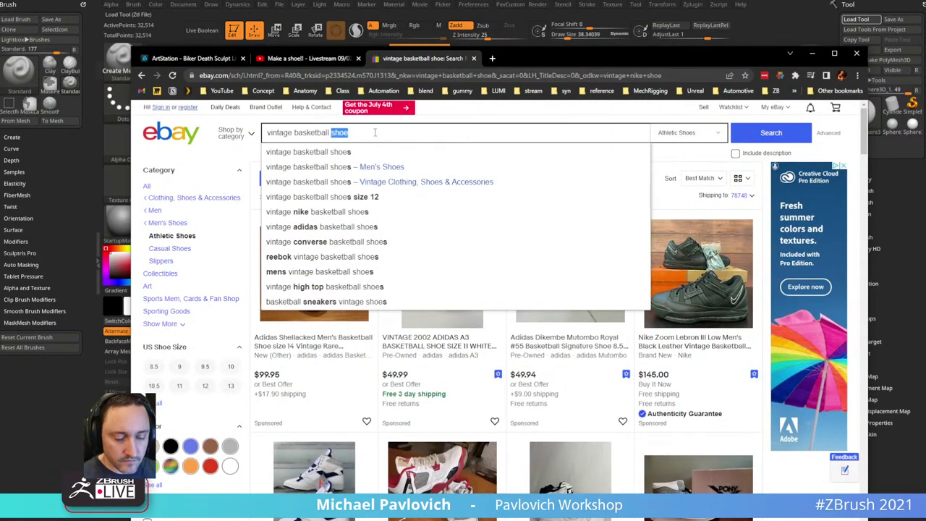
key(BackSpace)
key(ctrl+BackSpace)
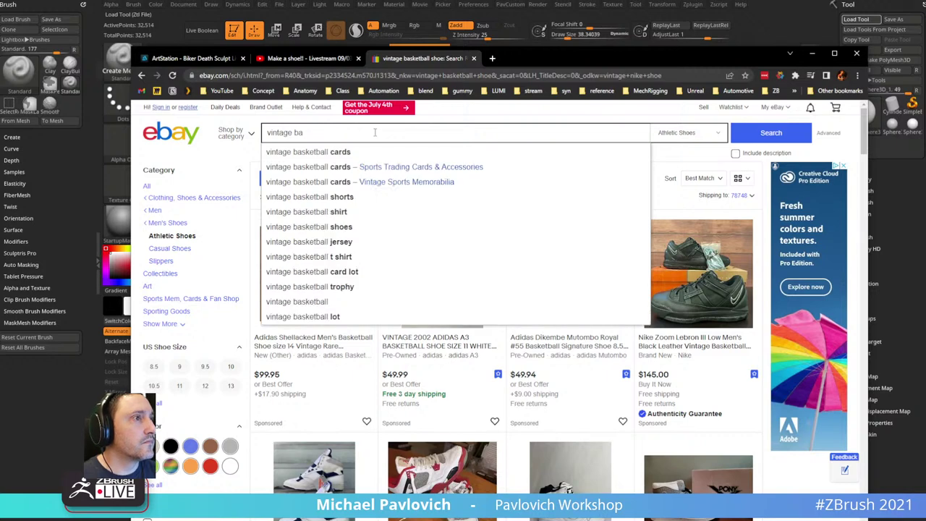
text(nor)
key(BackSpace)
key(BackSpace)
key(BackSpace)
text(jo)
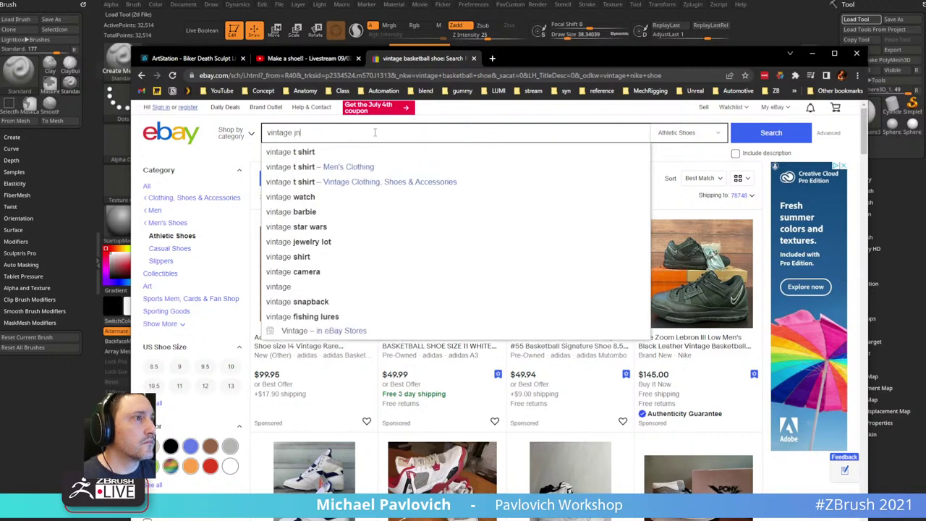
text(rdans)
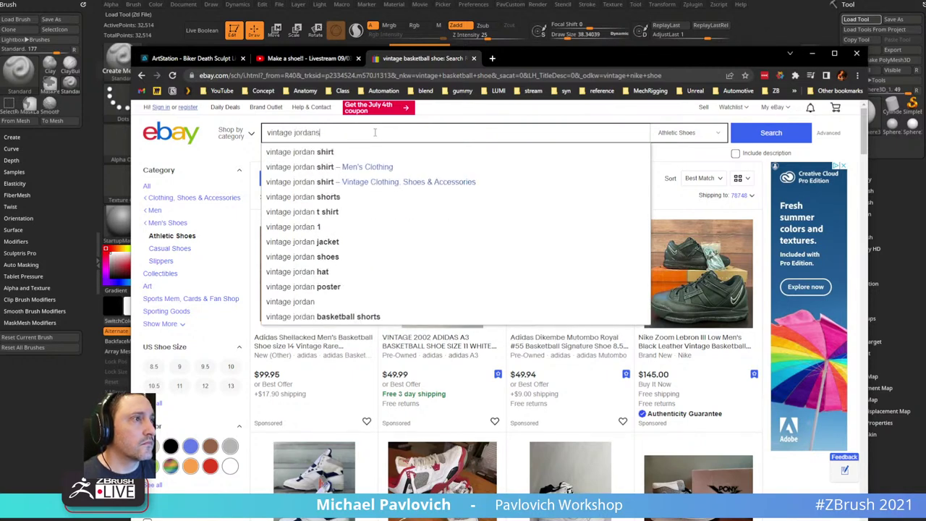
key(Return)
- Open the listing for the Vintage 1985 OG Nike Air Jordan 1 Chicago and enlarge its side-view photo
scroll(379, 188, down, 1)
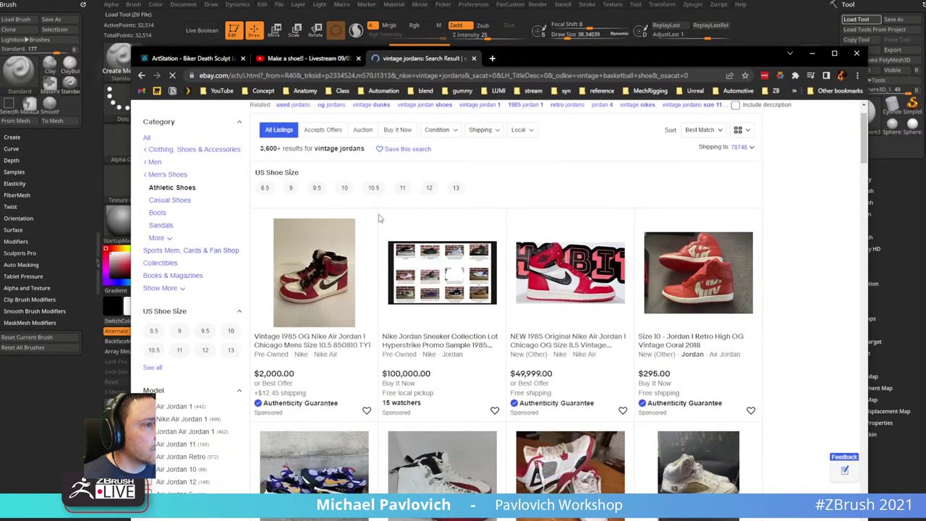
click(308, 345)
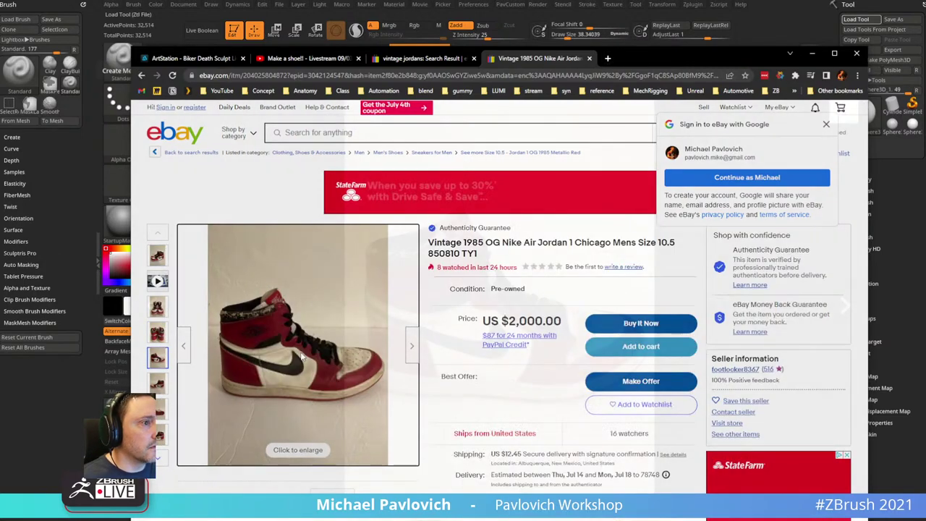
click(302, 355)
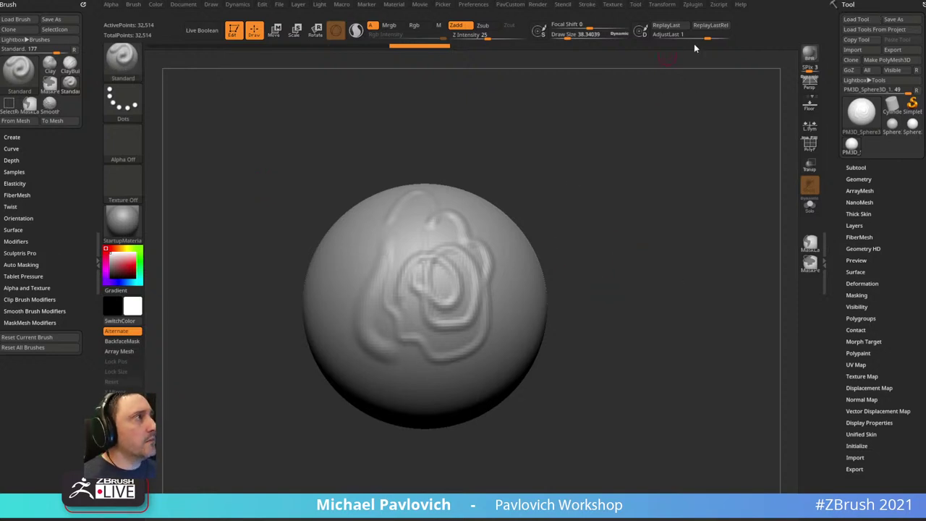
- Expand the Ref Switcher plugin and dock the Zplugin palette in the side tray with its view controls in reach
click(695, 7)
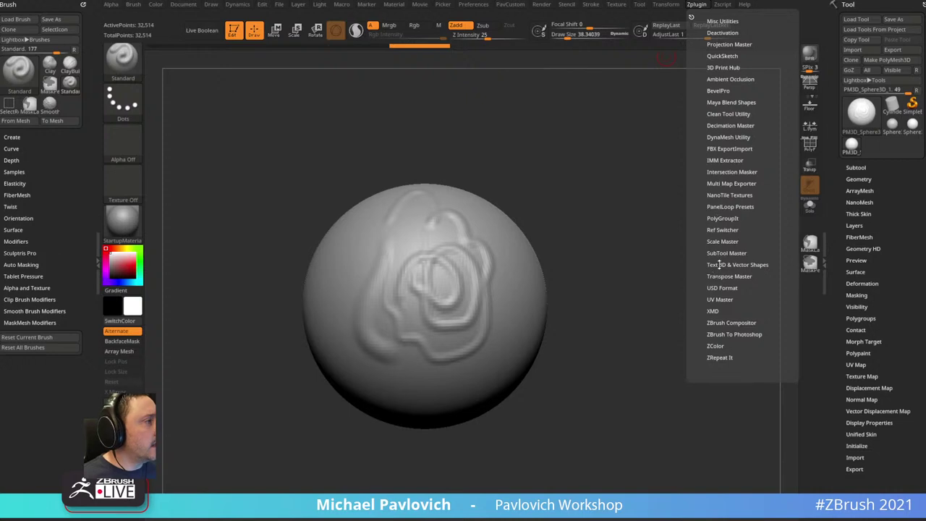
click(722, 230)
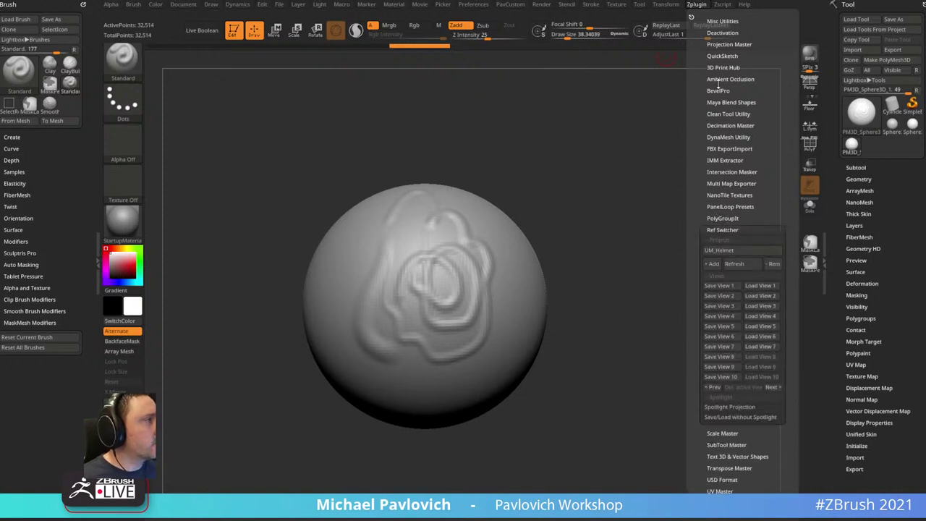
drag(4, 34, 4, 34)
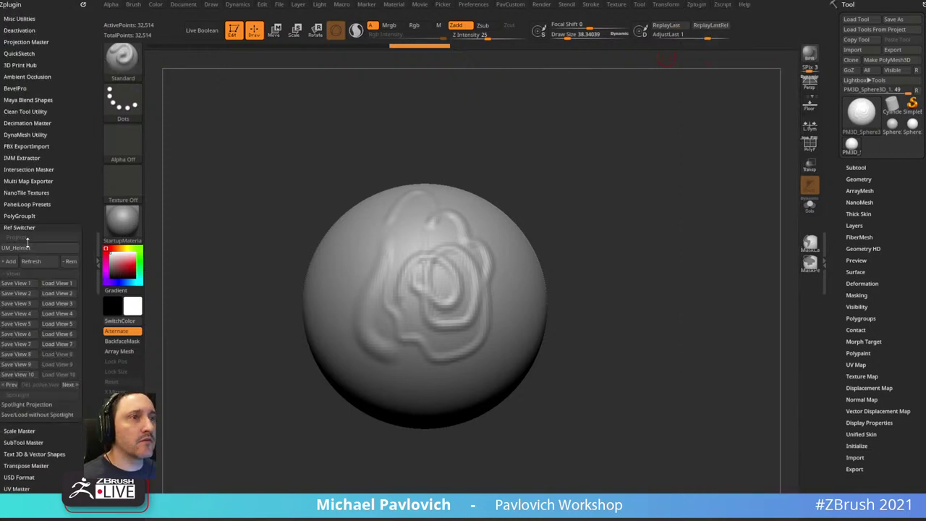
drag(85, 238, 85, 172)
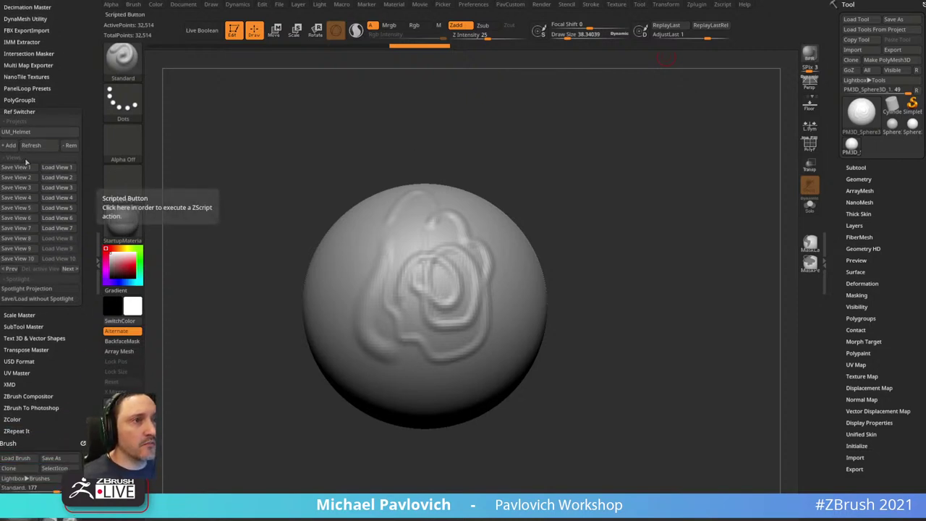
- Add a new Ref Switcher project named "Jordans"
click(10, 146)
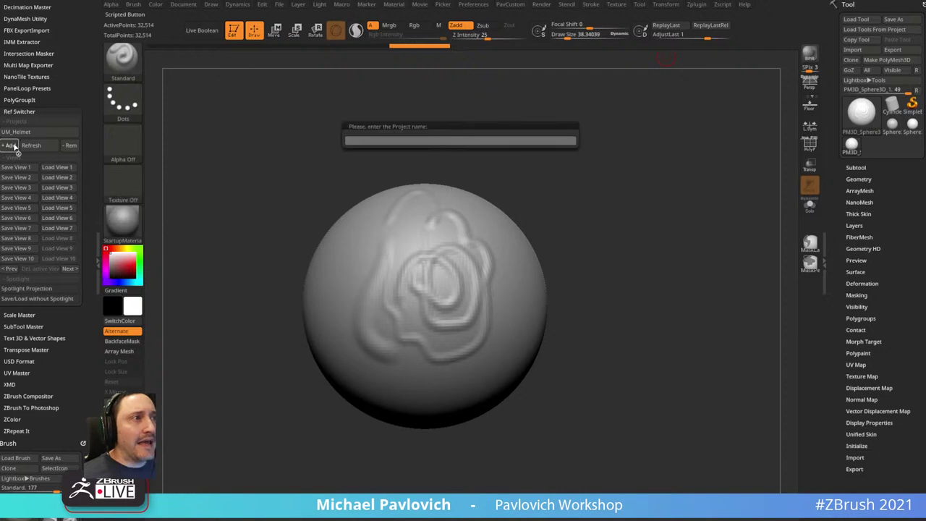
key(shift)
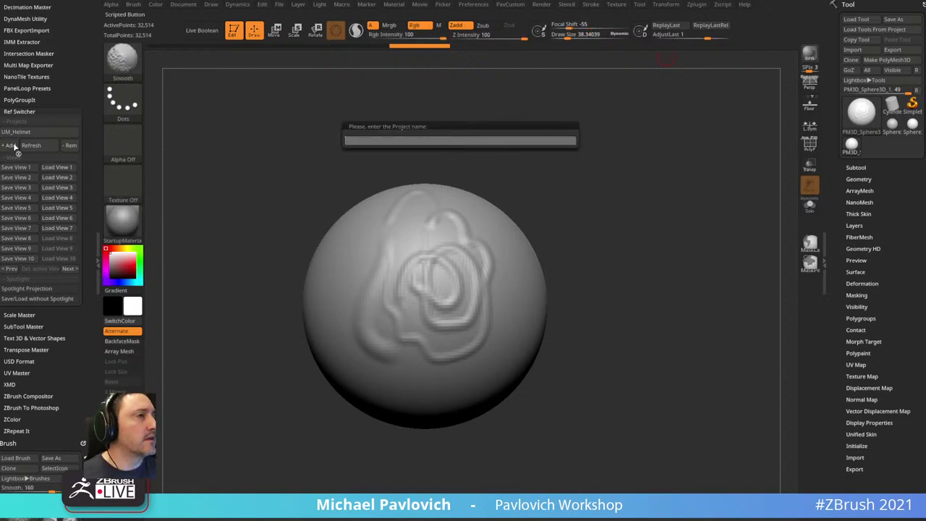
text(Jordans)
key(Return)
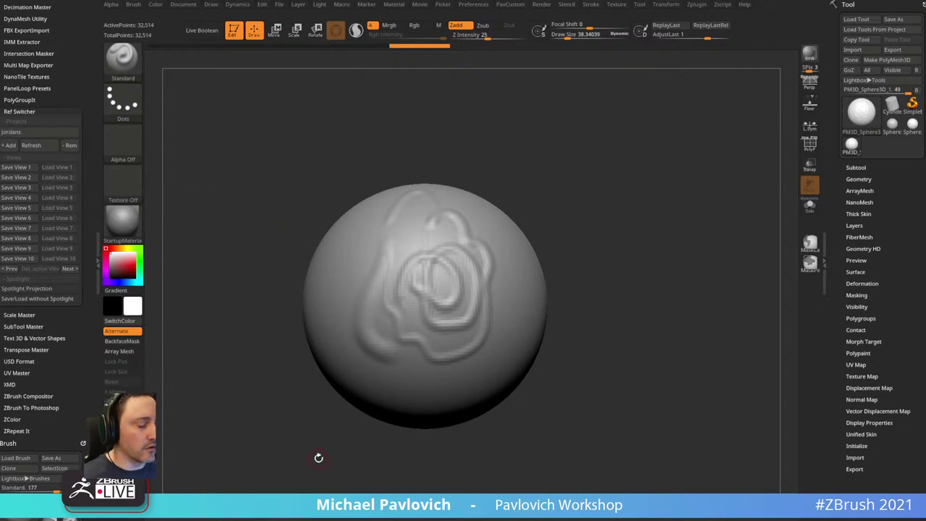
- Import the side-view Air Jordan photo as a texture and load it into Spotlight
click(616, 6)
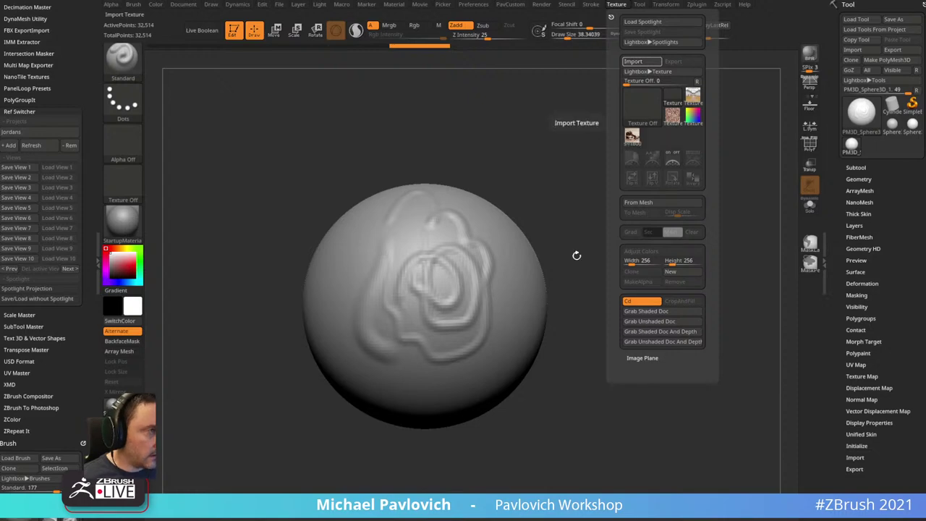
click(614, 6)
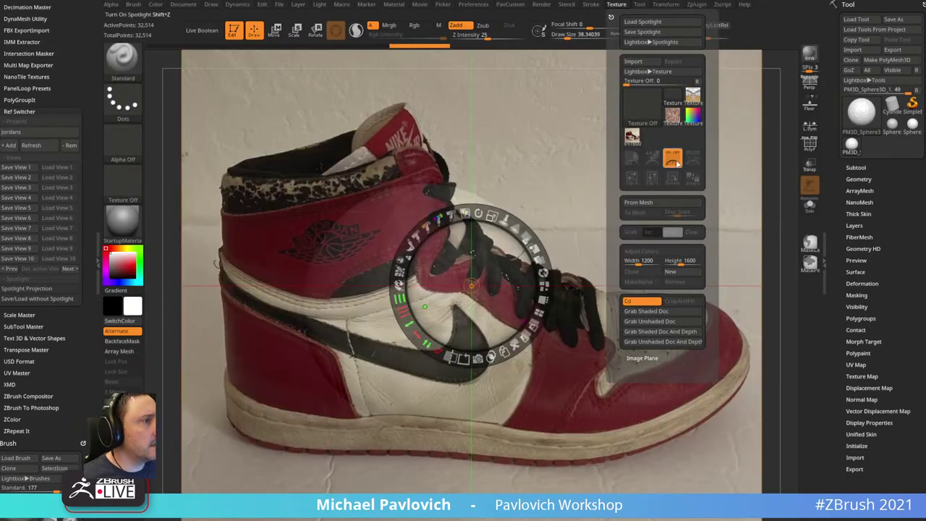
click(673, 160)
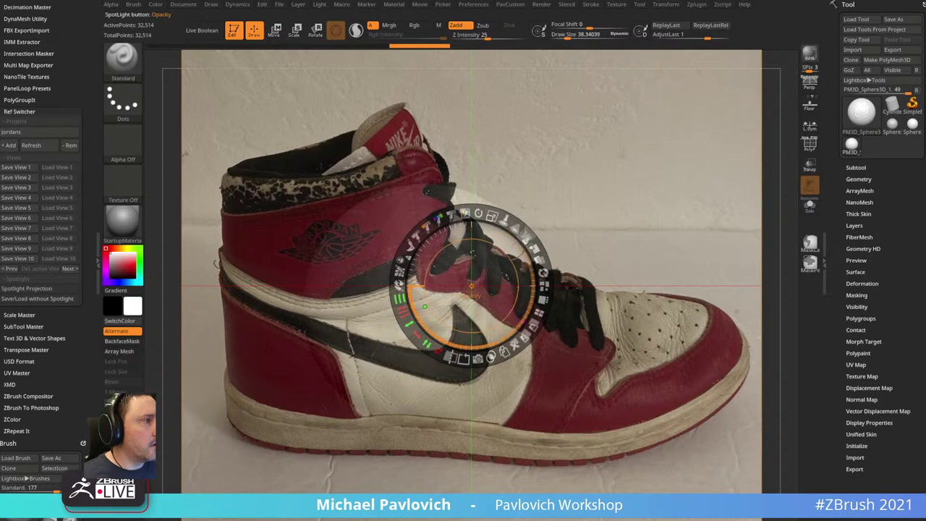
- Fade and shrink the shoe photo in Spotlight, leave Spotlight editing, and reposition the sphere over the shoe
drag(526, 237, 463, 212)
key(z)
mouse_move(619, 174)
alt+mouse_down()
mouse_move(605, 170)
mouse_move(597, 148)
mouse_move(574, 170)
mouse_move(580, 164)
alt+mouse_up()
key(s)
click(576, 168)
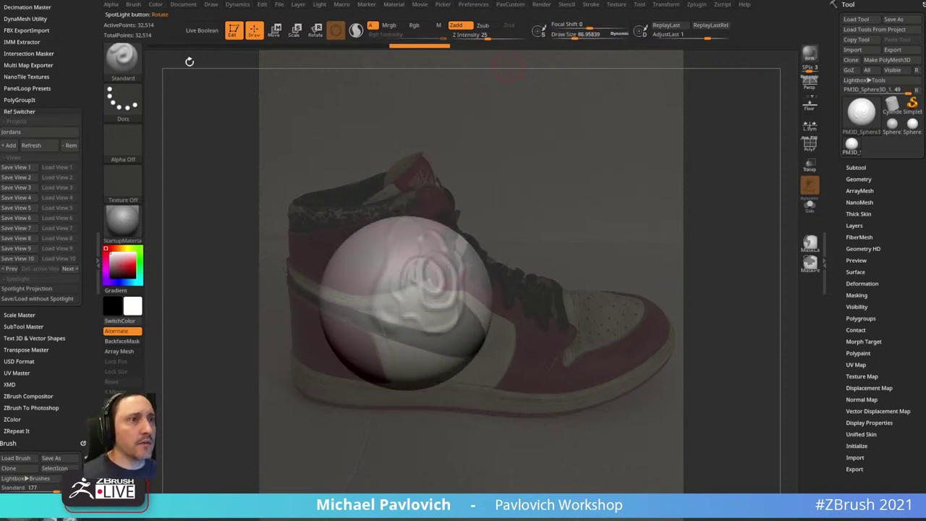
- Save the reference setup as View 1 in Ref Switcher, and enlarge the brush draw size to about 103
click(14, 167)
click(60, 167)
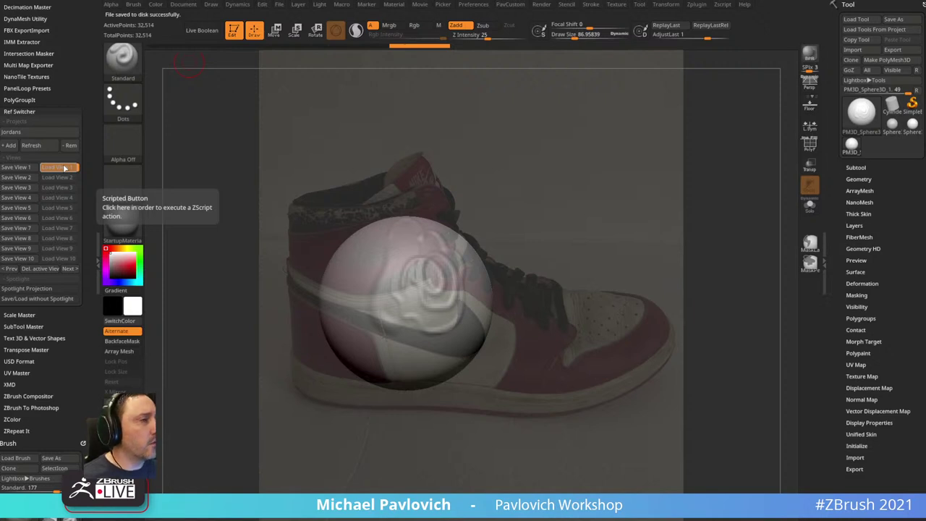
key(s)
click(522, 160)
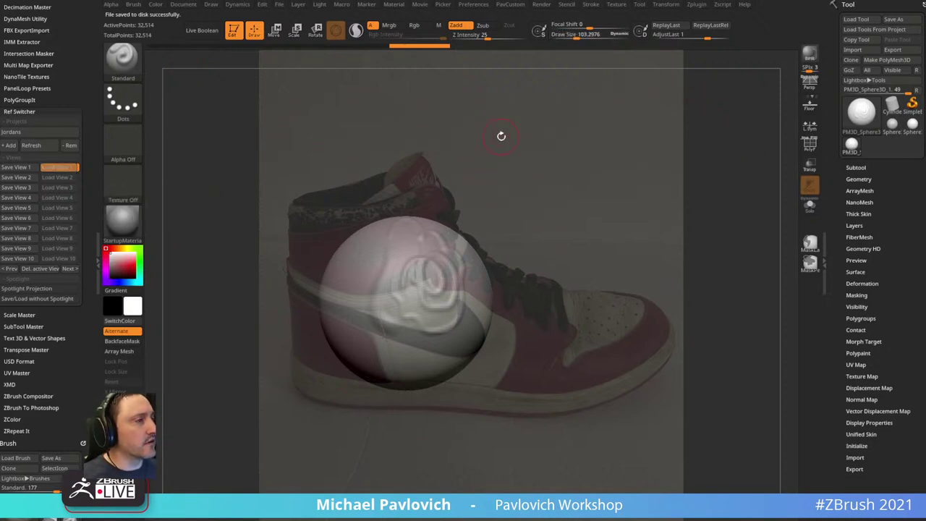
- Switch the tool to Cube3D, turn on the floor grid, and line the cube up with the shoe photo
click(856, 110)
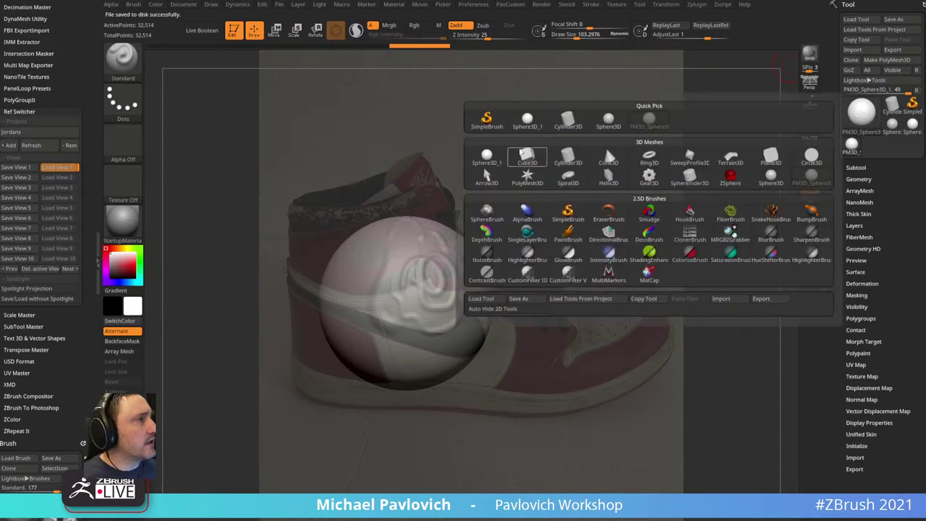
click(521, 152)
click(809, 103)
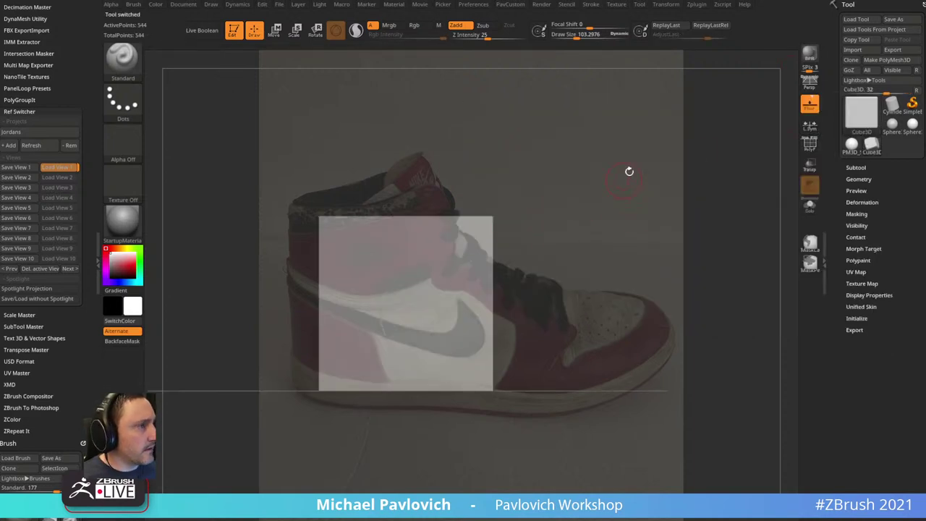
drag(628, 171, 600, 172)
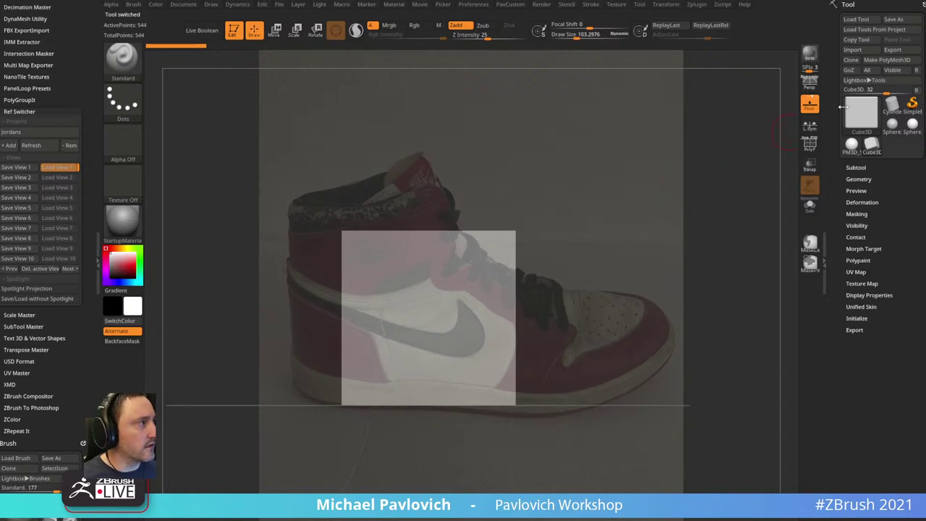
- Convert the cube to a PolyMesh3D, show its polyframe, and ZRemesh it with DetectEdges, Half and AdaptiveSize 0
click(891, 59)
click(810, 143)
key(space)
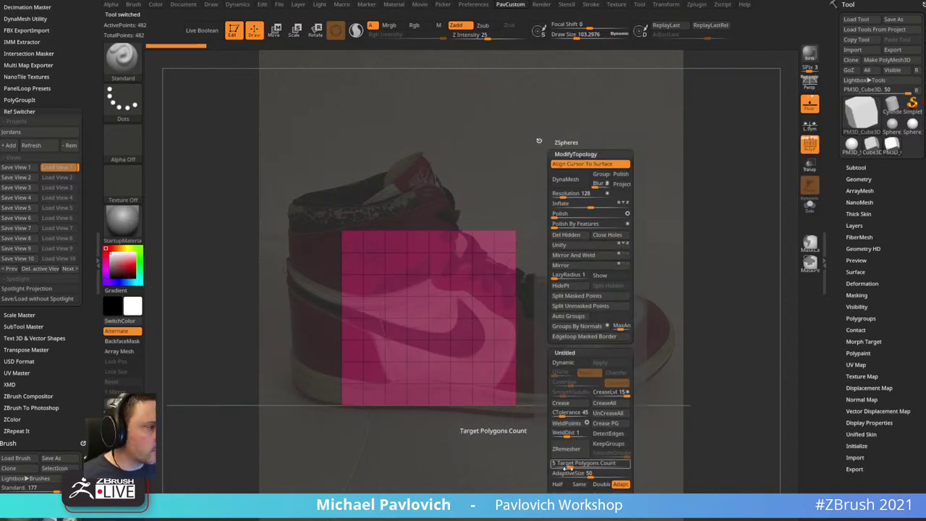
click(604, 435)
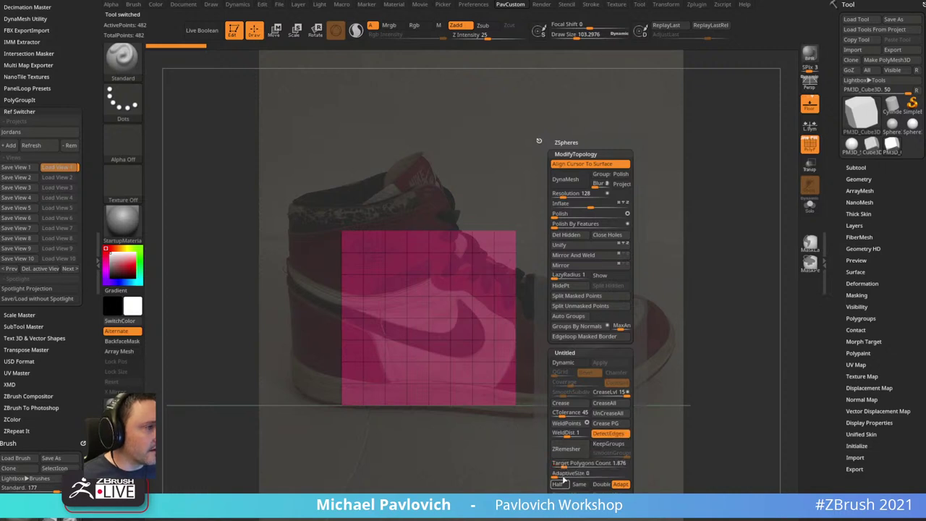
click(566, 449)
mouse_move(577, 192)
mouse_down()
mouse_move(564, 216)
mouse_move(566, 179)
mouse_up()
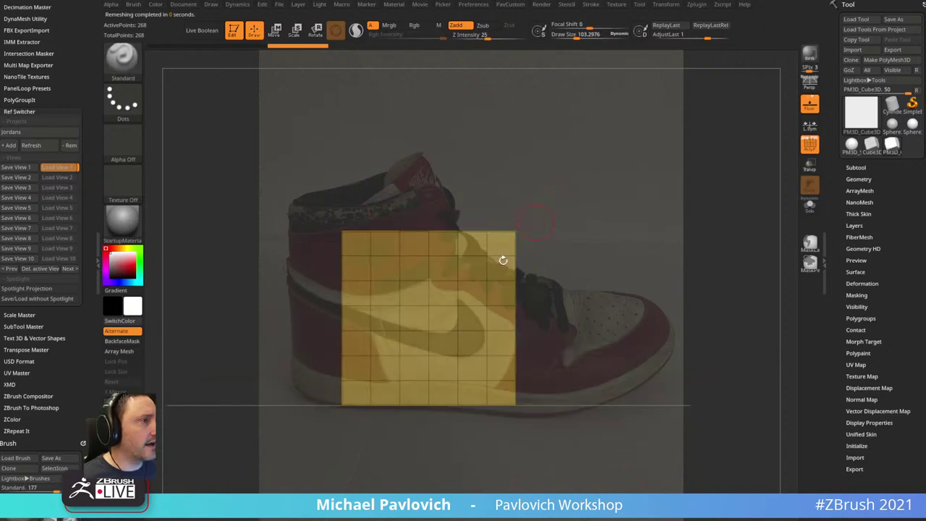
- Stretch the box in length and height until it covers the whole shoe in the photo
key(w)
drag(469, 317, 660, 322)
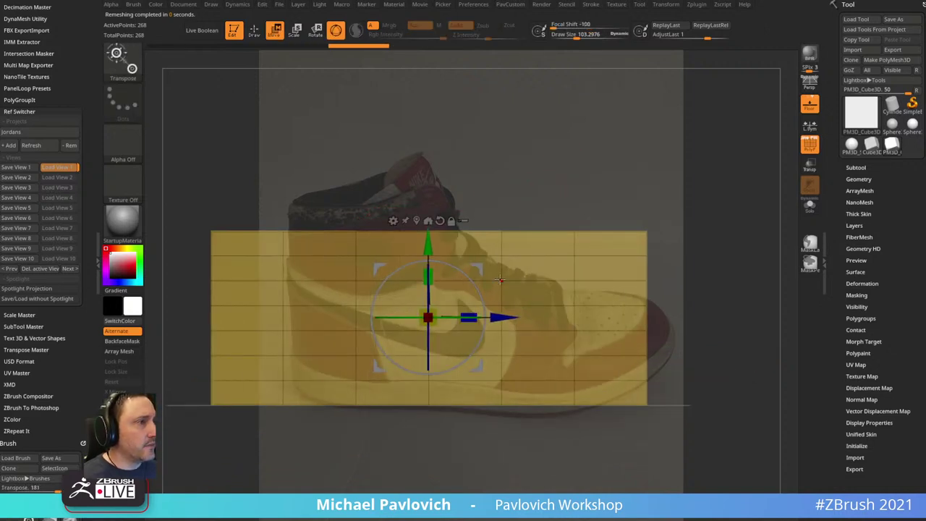
mouse_move(478, 268)
mouse_down()
mouse_move(533, 267)
mouse_move(485, 262)
mouse_move(484, 214)
mouse_move(485, 248)
mouse_up()
key(q)
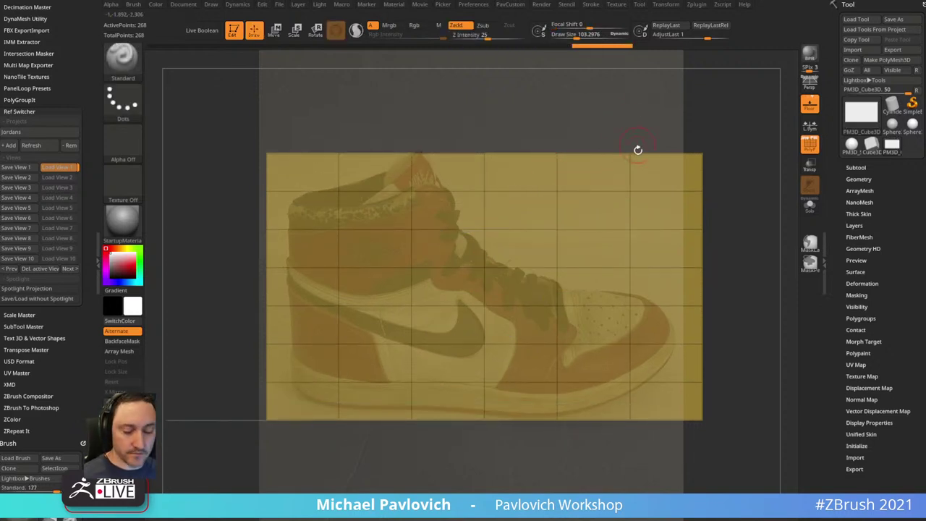
- Adjust the straight side view so the box fits over the shoe photo, and overwrite View 1 with it
key(w)
key(q)
key(w)
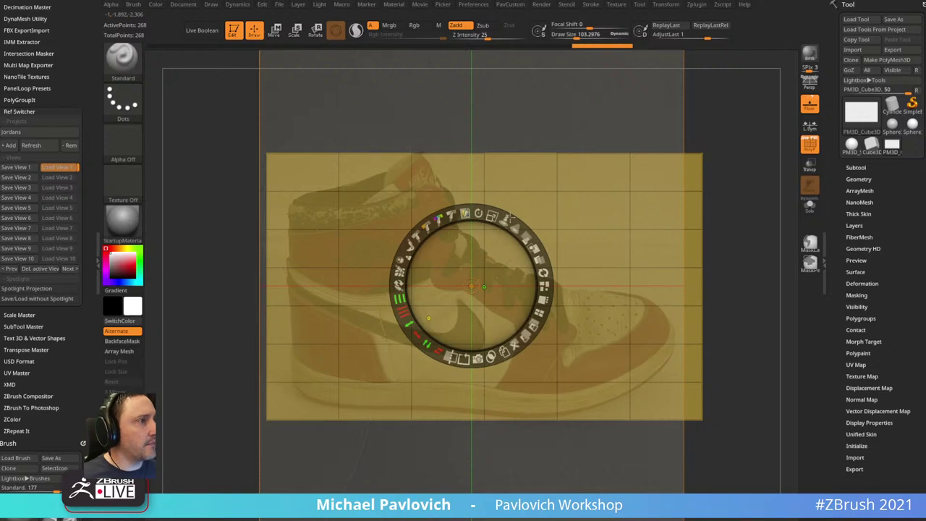
key(shift+z)
key(shift+z)
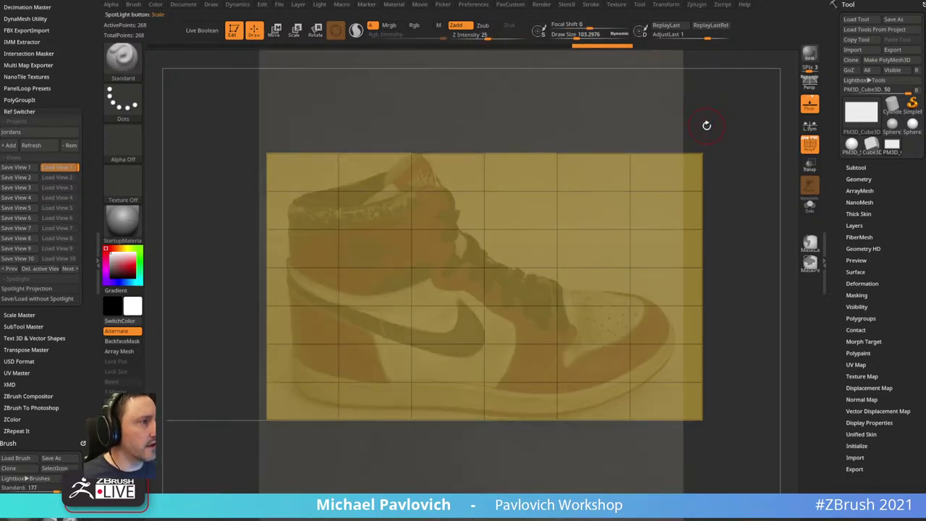
mouse_move(743, 138)
mouse_down()
mouse_move(786, 138)
mouse_move(637, 200)
mouse_move(657, 143)
mouse_move(682, 194)
mouse_move(750, 193)
mouse_move(779, 130)
mouse_move(755, 131)
mouse_move(821, 142)
mouse_move(757, 140)
mouse_up()
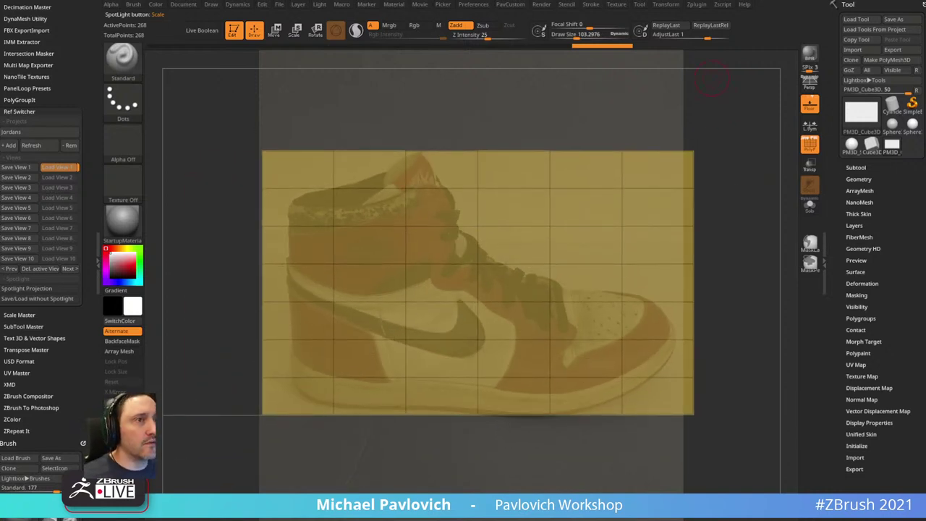
click(22, 168)
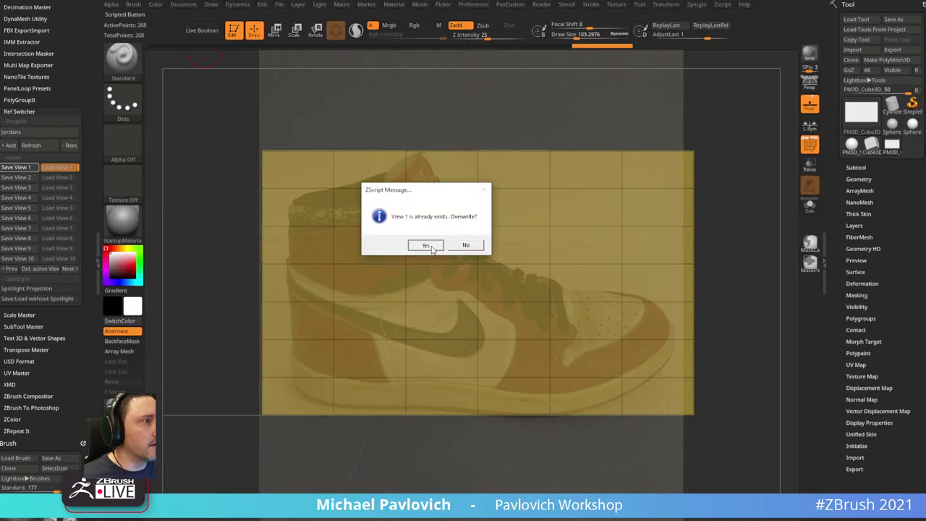
click(427, 246)
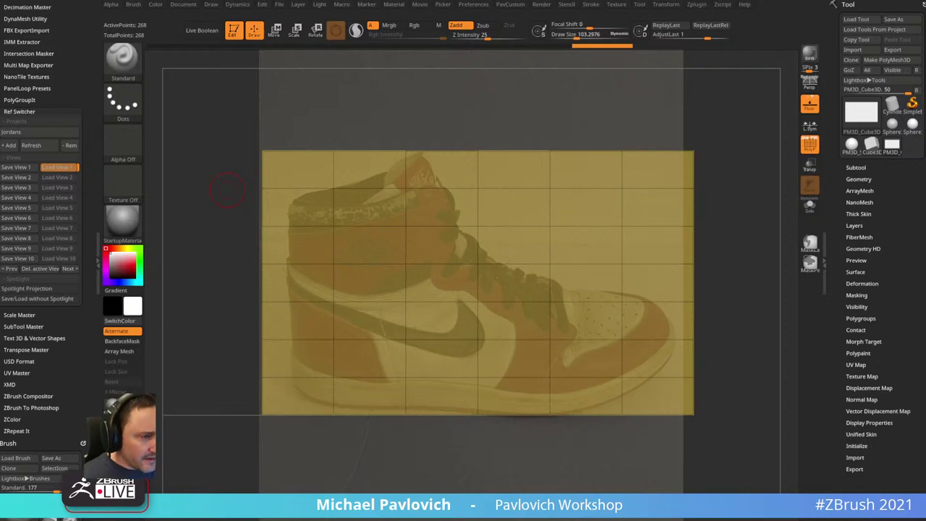
- Switch to the browser, examine the listing's box, sole and side photos of the shoe, and return to ZBrush
key(alt+Tab)
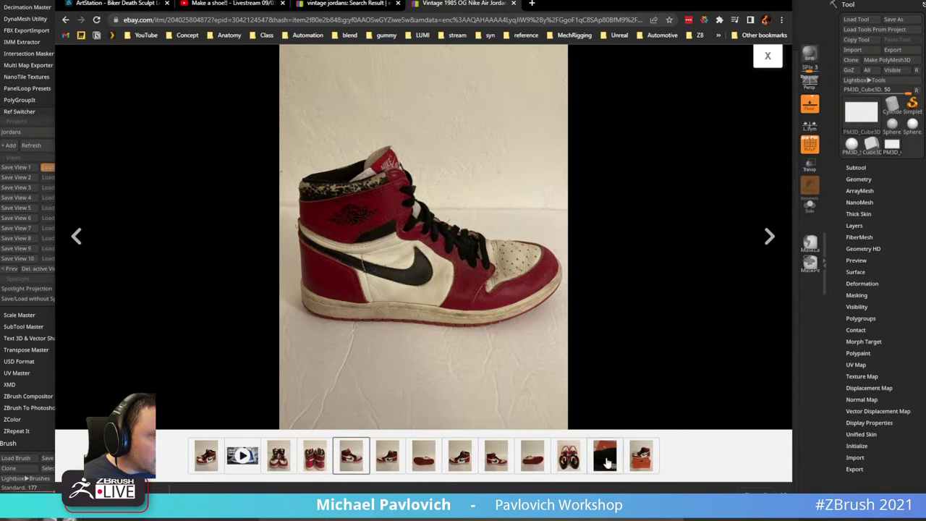
click(637, 459)
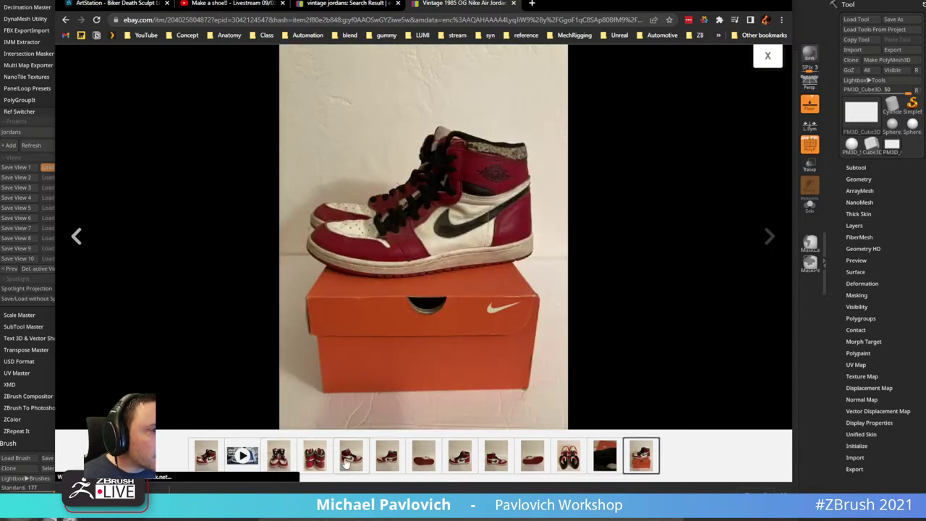
click(422, 458)
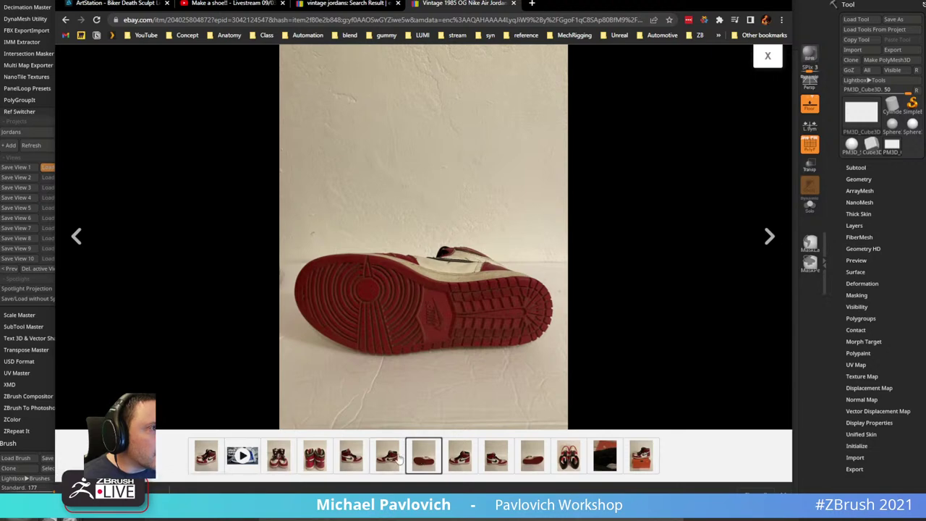
click(396, 457)
click(350, 457)
key(alt+Tab)
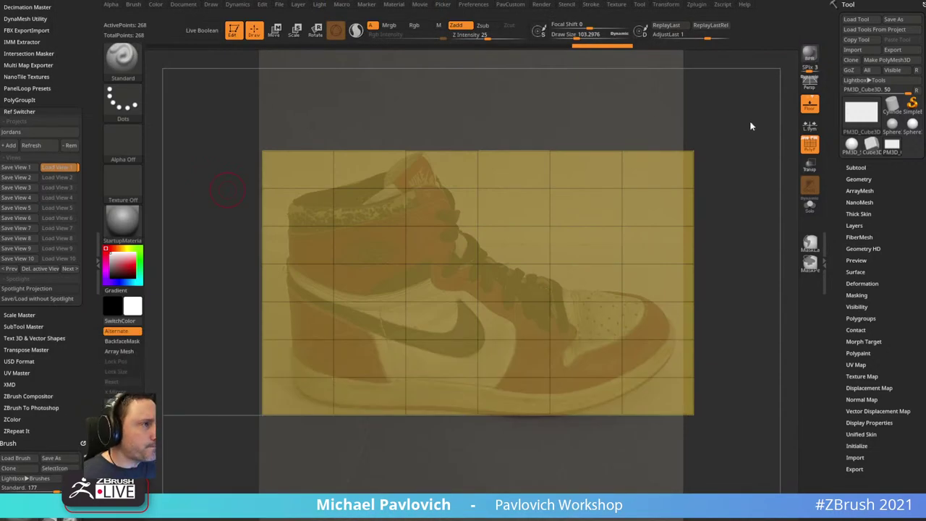
- Tilt the view to expose the box's top face, hide the floor grid, and overwrite View 1 with this angle
drag(751, 127, 771, 123)
click(810, 106)
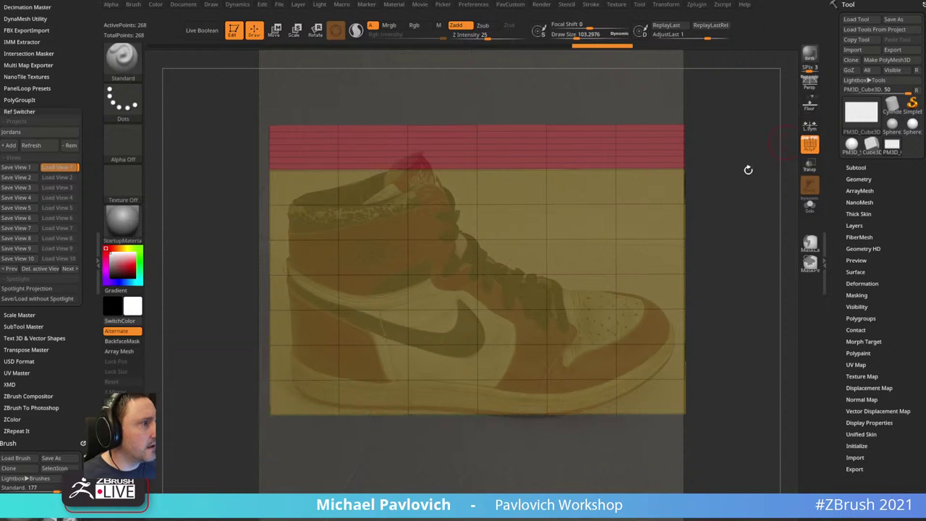
click(29, 167)
click(425, 245)
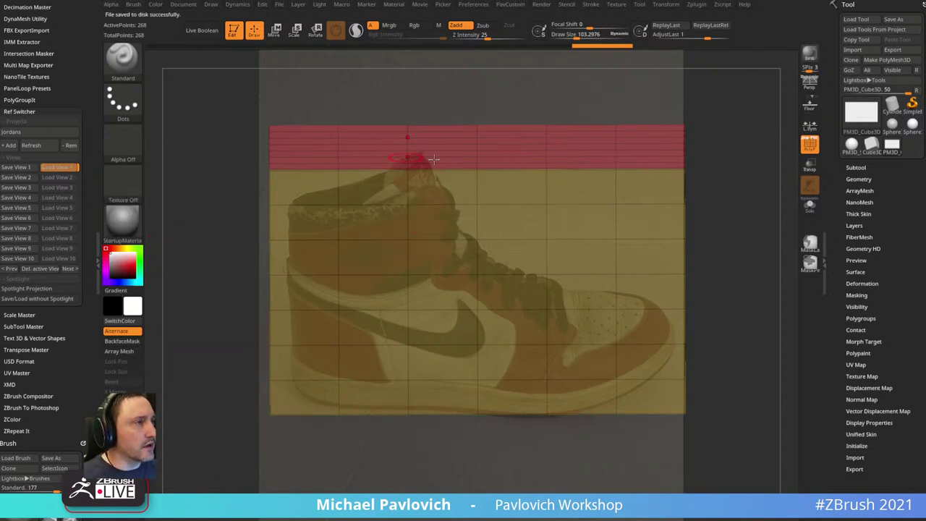
- Run ZRemesher on the stretched box again with DetectEdges, Half and AdaptiveSize 0
key(1)
key(1)
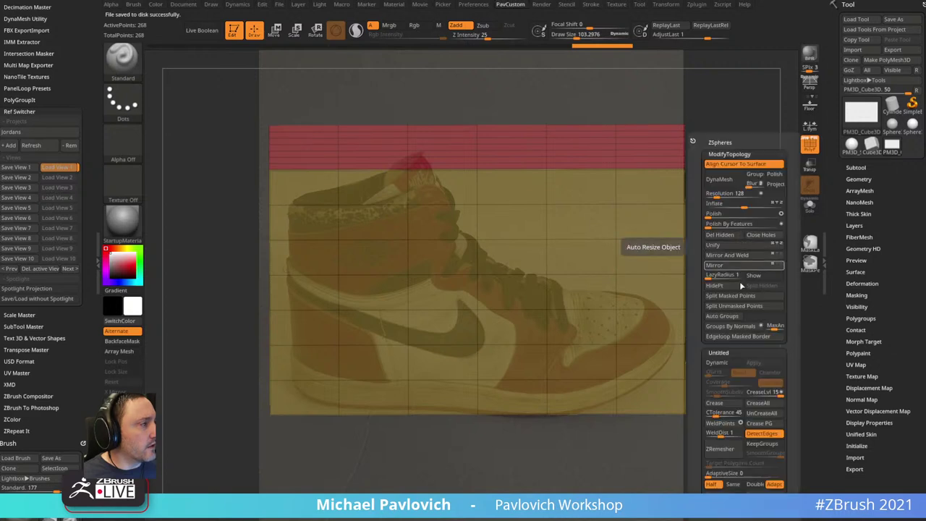
key(1)
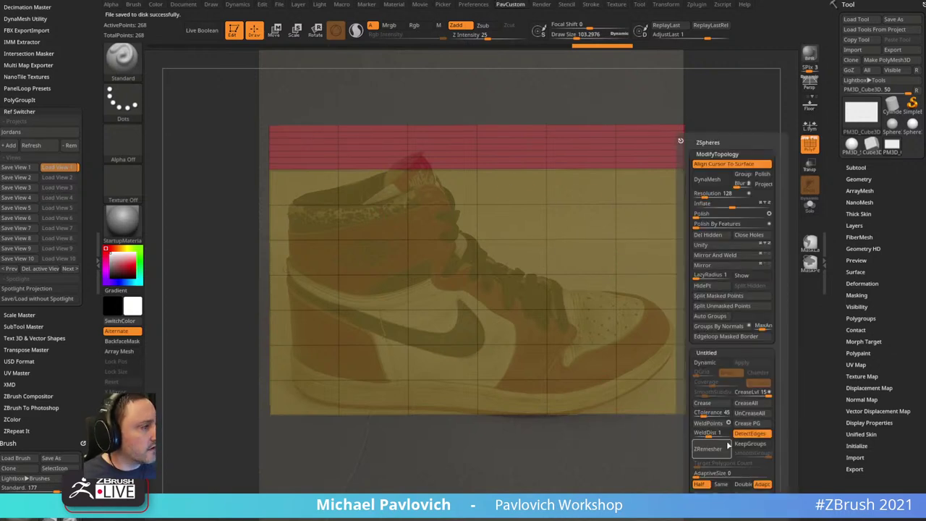
click(710, 449)
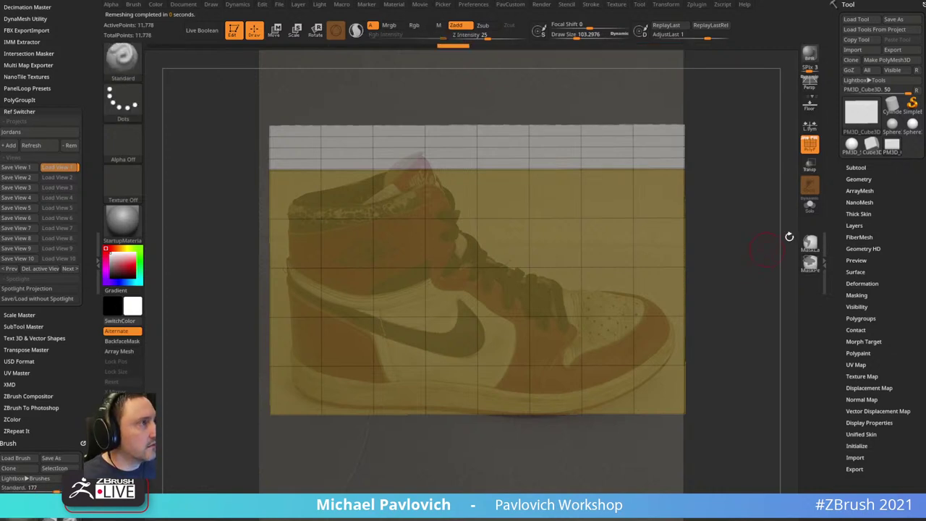
- Delete the remeshed box's lower subdivision levels
key(shift)
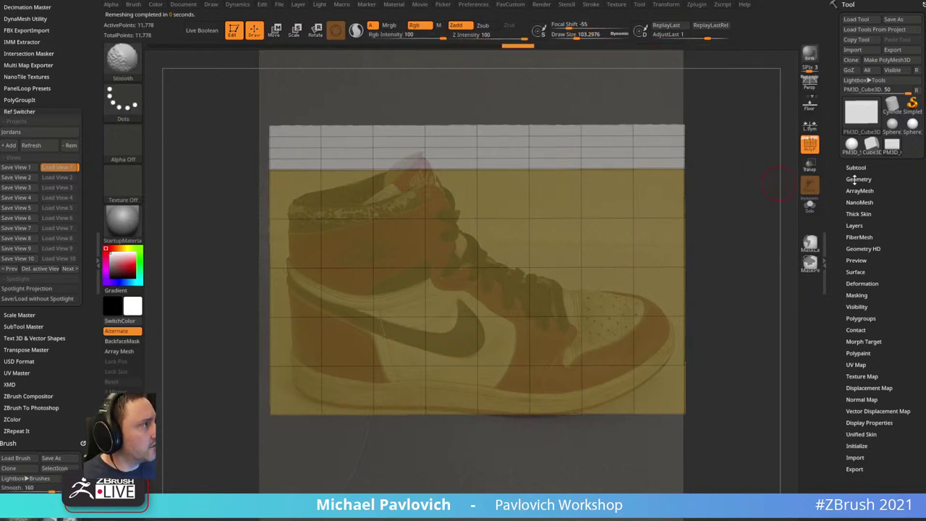
click(855, 179)
click(856, 208)
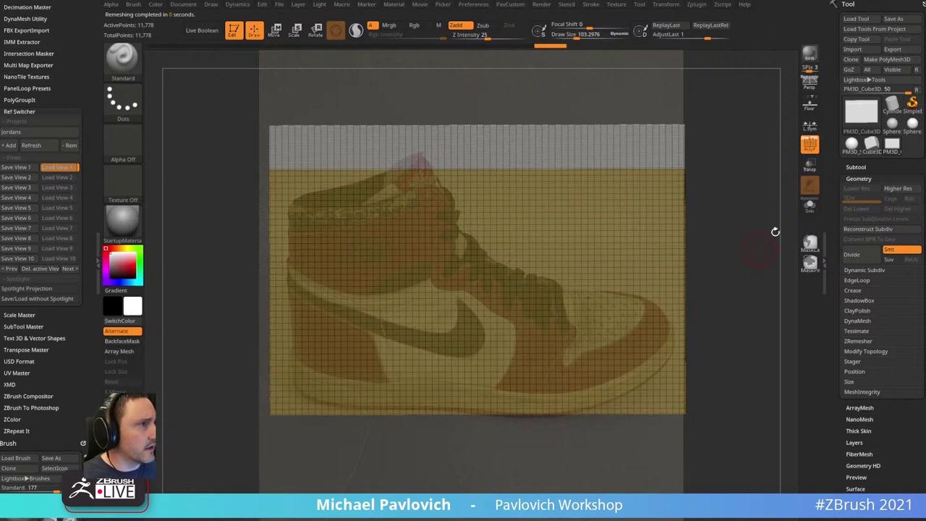
- Cut the box to the shoe's side silhouette with KnifeCurve, following the throat and toe, the collar, the heel and the sole
key(ctrl+shift)
ctrl+shift+click(122, 58)
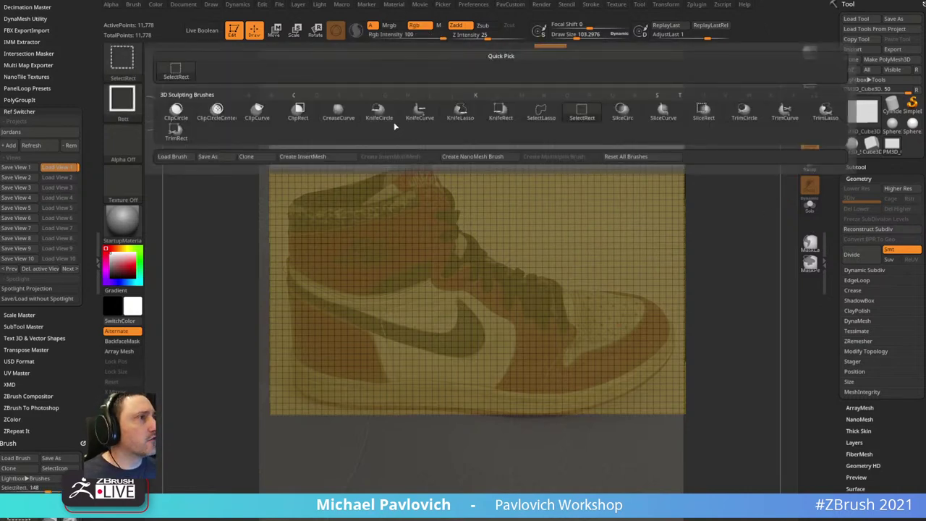
click(419, 110)
mouse_move(409, 83)
ctrl+shift+mouse_down()
mouse_move(470, 240)
mouse_move(553, 291)
mouse_move(703, 311)
mouse_move(643, 292)
mouse_move(712, 351)
mouse_move(716, 380)
ctrl+shift+mouse_up()
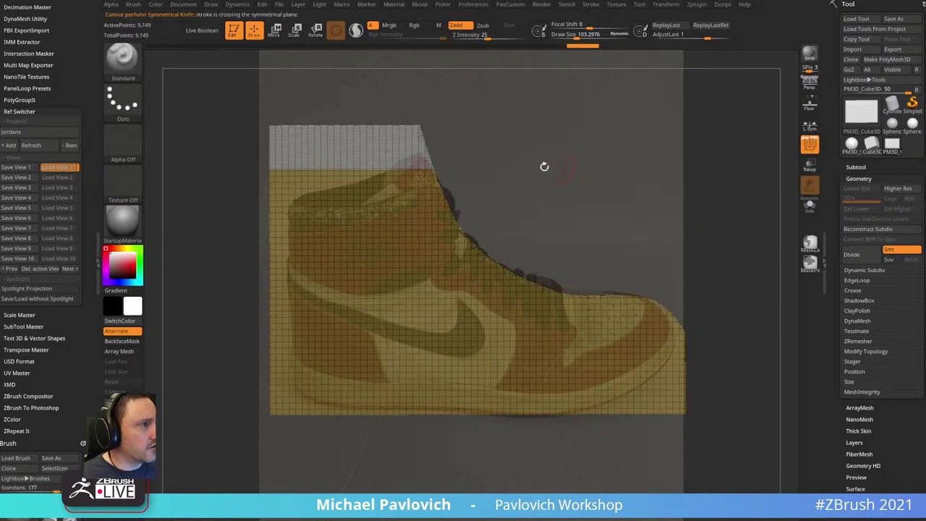
ctrl+shift+drag(230, 208, 601, 89)
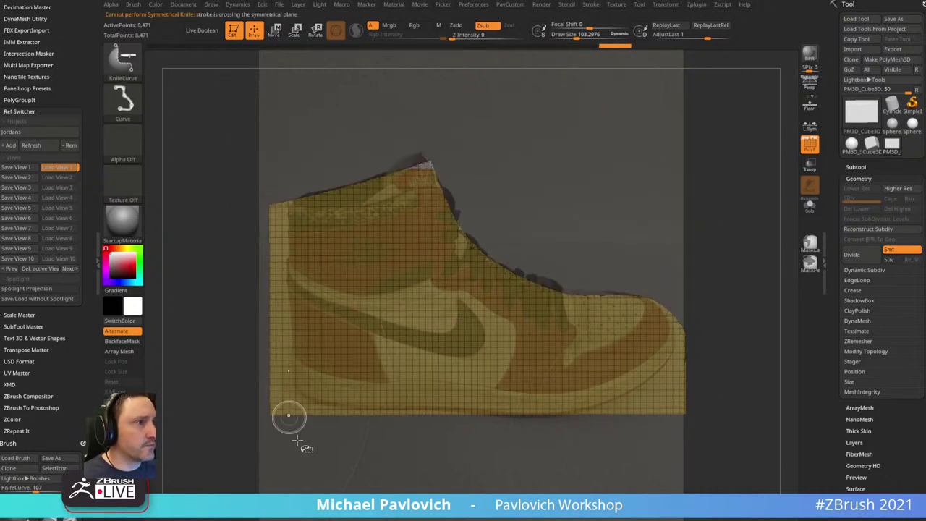
ctrl+shift+drag(289, 415, 282, 114)
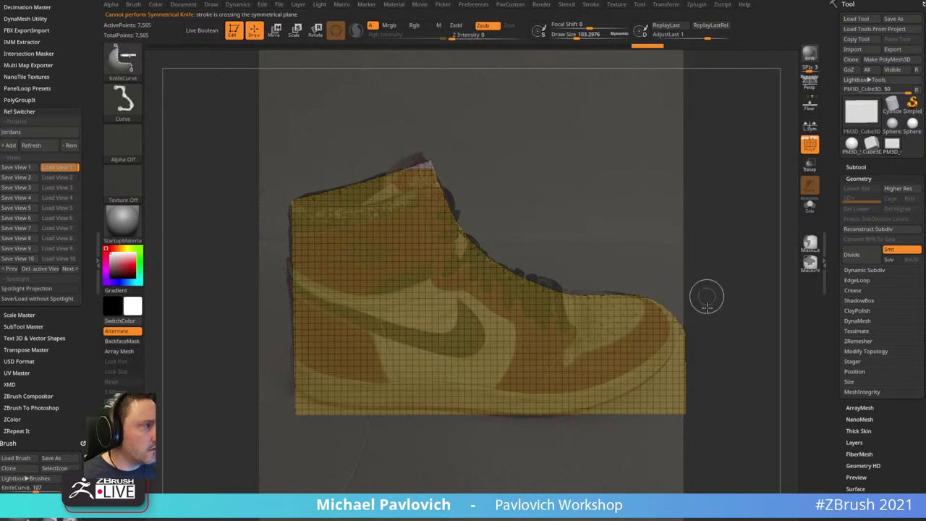
mouse_move(706, 300)
ctrl+shift+mouse_down()
mouse_move(627, 398)
mouse_move(515, 435)
mouse_move(266, 409)
mouse_move(244, 298)
mouse_move(258, 281)
ctrl+shift+mouse_up()
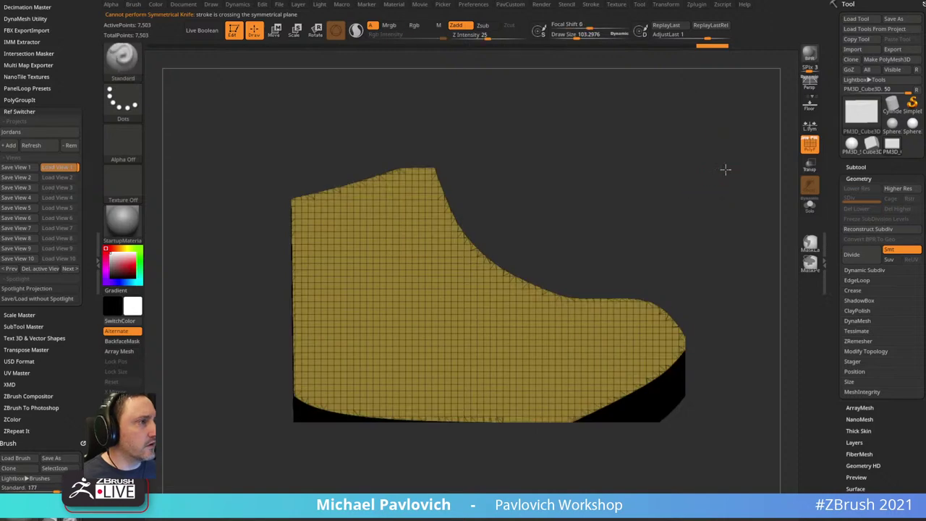
- Orbit to the front of the cut shoe block and apply Mirror And Weld
drag(725, 168, 654, 172)
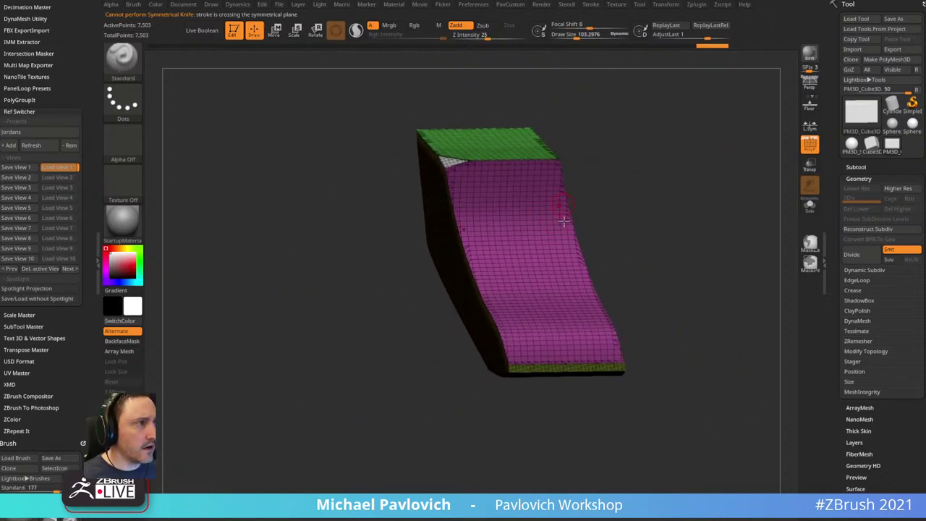
key(grave)
click(611, 255)
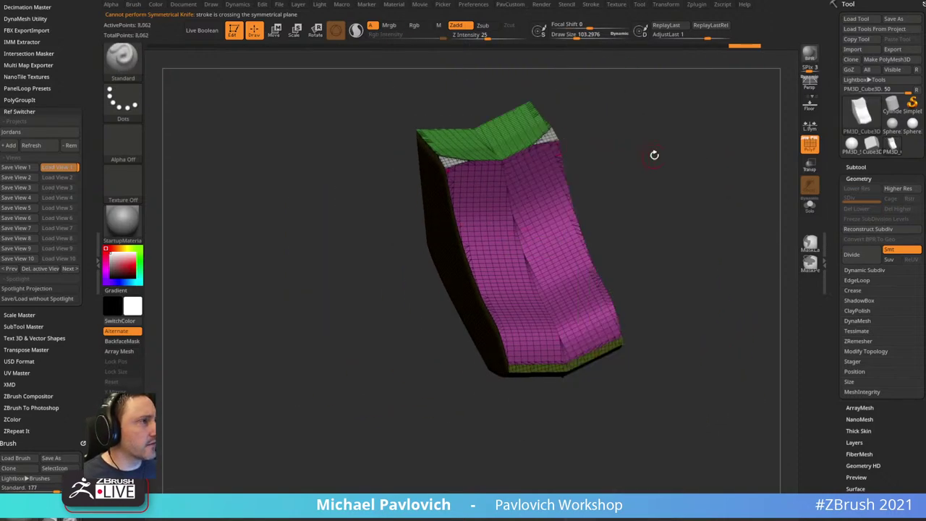
- Show the floor grid, hide the polyframe, and DynaMesh the mirrored block at resolution 128
drag(653, 152, 729, 160)
click(803, 111)
drag(793, 107, 702, 183)
key(shift+f)
key(grave)
click(679, 178)
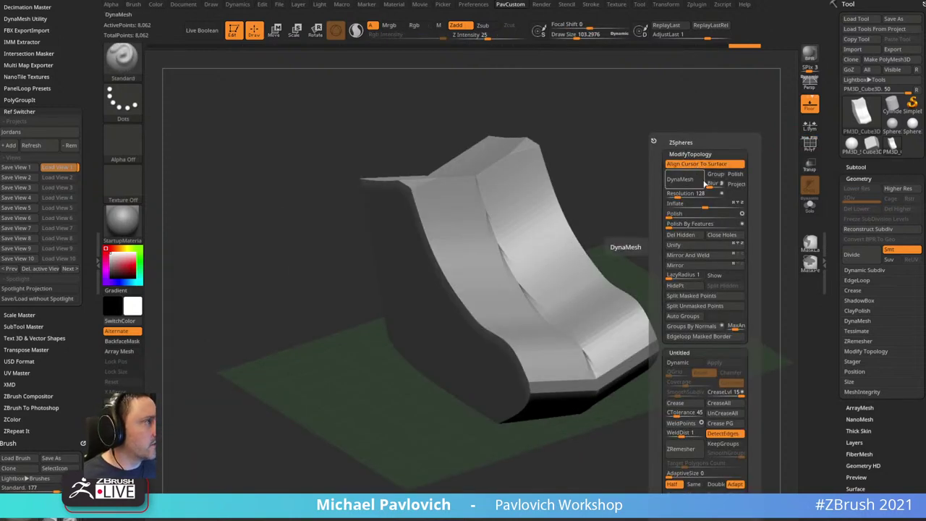
- Select TrimDynamic, enlarge the brush to a draw size of about 345, and trim the collar's front corners
drag(637, 193, 622, 222)
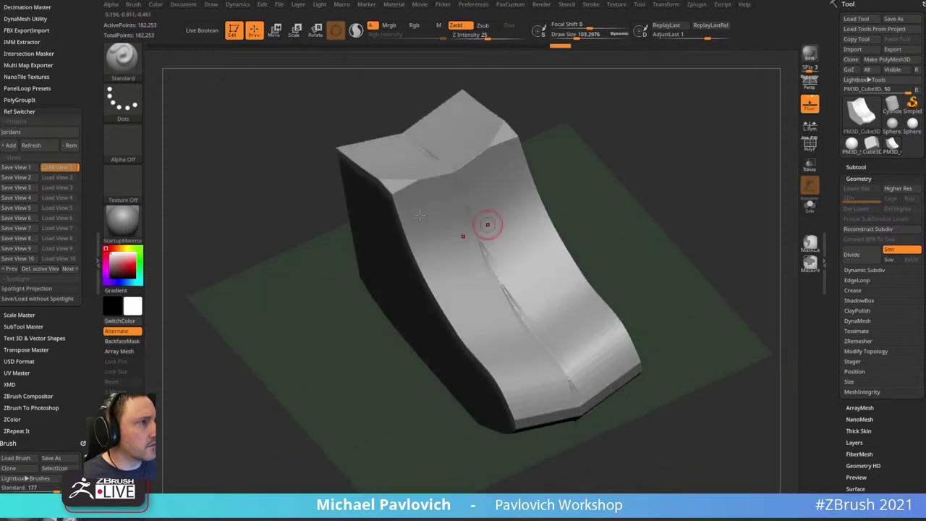
mouse_move(597, 155)
mouse_down()
mouse_move(612, 167)
mouse_move(610, 151)
mouse_move(586, 195)
mouse_up()
key(b)
key(t)
key(d)
key(bracketright)
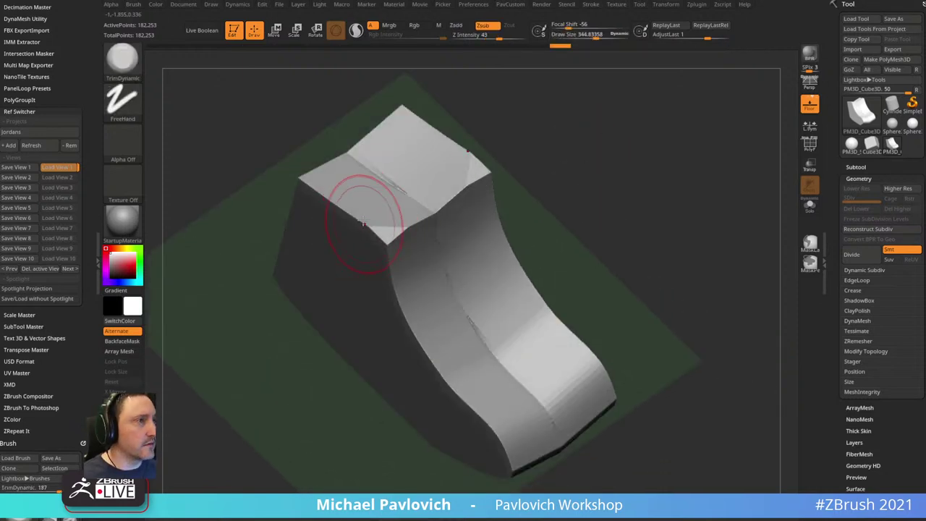
mouse_move(355, 213)
mouse_down()
mouse_move(367, 230)
mouse_move(414, 215)
mouse_move(462, 171)
mouse_up()
- Trim and soften the collar's side and rear edges with TrimDynamic, working around the block
key(space)
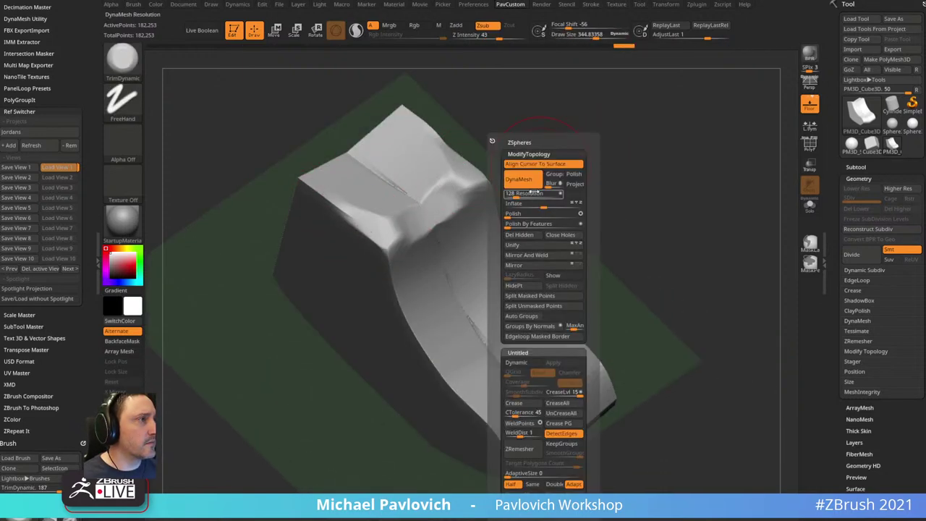
click(525, 182)
drag(566, 163, 398, 188)
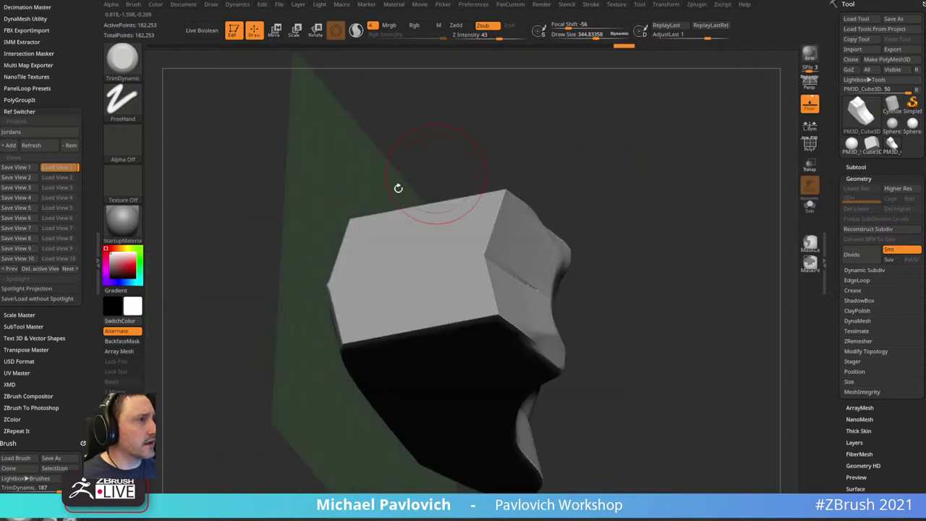
mouse_move(493, 267)
mouse_down()
mouse_move(499, 224)
mouse_move(546, 239)
mouse_move(541, 289)
mouse_move(557, 311)
mouse_up()
mouse_move(713, 217)
mouse_down()
mouse_move(655, 189)
mouse_move(673, 159)
mouse_move(658, 152)
mouse_up()
mouse_move(471, 226)
mouse_down()
mouse_move(505, 264)
mouse_move(470, 286)
mouse_up()
drag(580, 232, 413, 265)
- Hide the floor grid and smooth the block's vertical heel edge
key(shift)
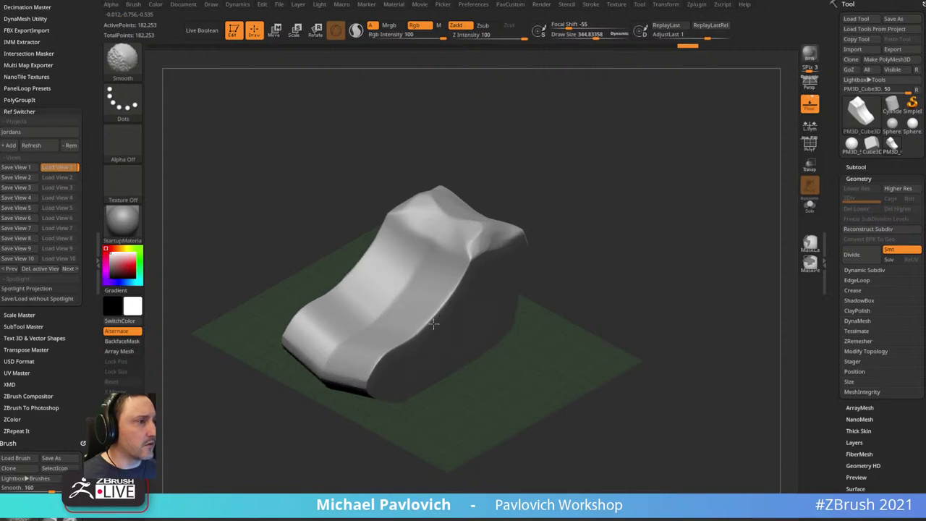
mouse_move(622, 145)
mouse_down()
mouse_move(643, 120)
mouse_move(679, 153)
mouse_move(680, 131)
mouse_up()
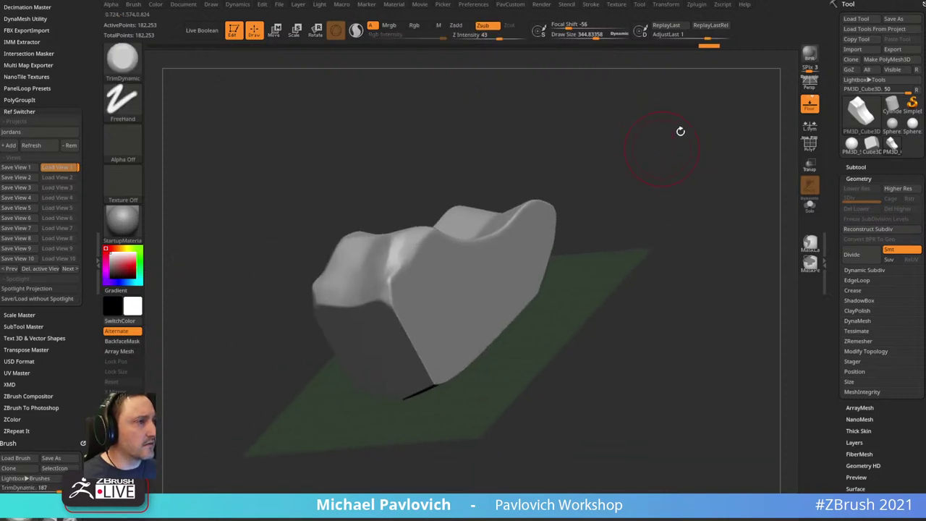
click(803, 110)
drag(694, 167, 673, 141)
shift+drag(403, 285, 417, 379)
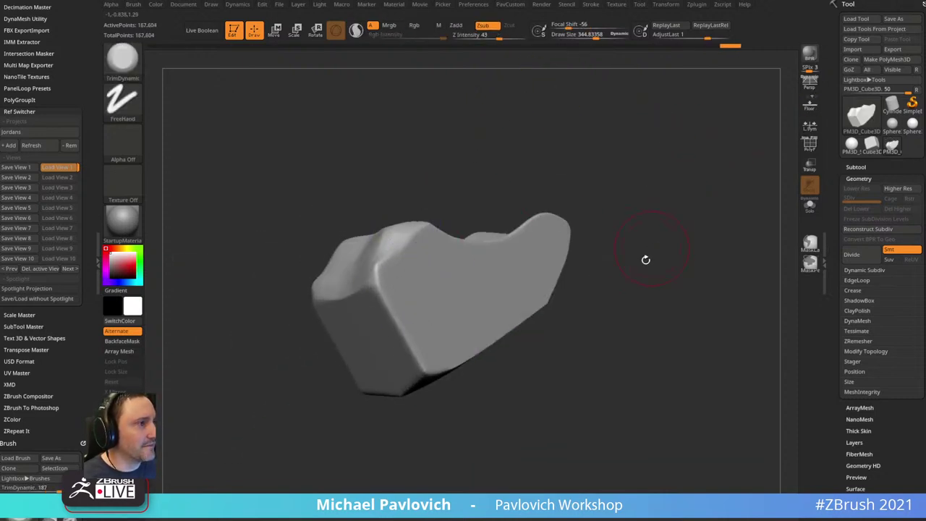
- Work on the block's lower toe edge with TrimDynamic, and snap to a straight side view
mouse_move(645, 258)
mouse_down()
mouse_move(690, 195)
mouse_move(689, 175)
mouse_up()
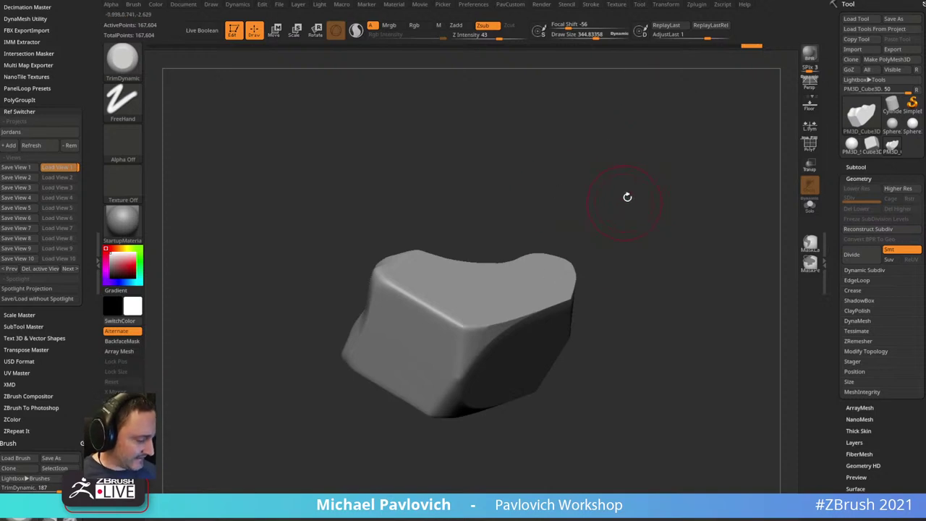
drag(627, 197, 649, 248)
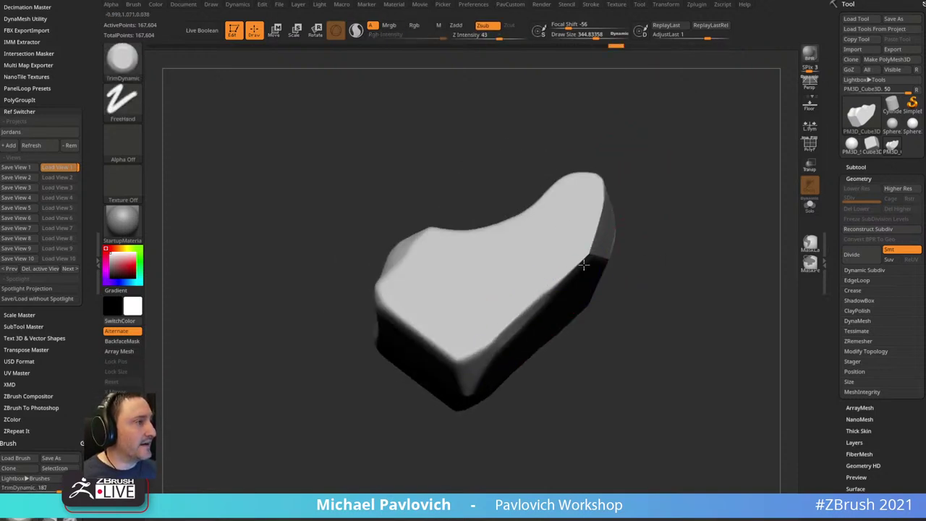
drag(583, 265, 620, 232)
key(shift)
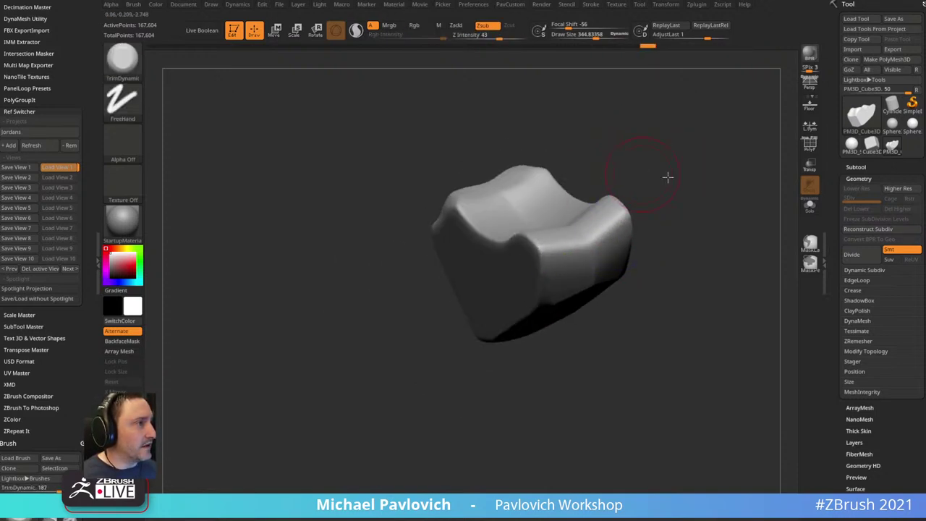
shift+drag(668, 176, 651, 209)
alt+drag(568, 180, 559, 194)
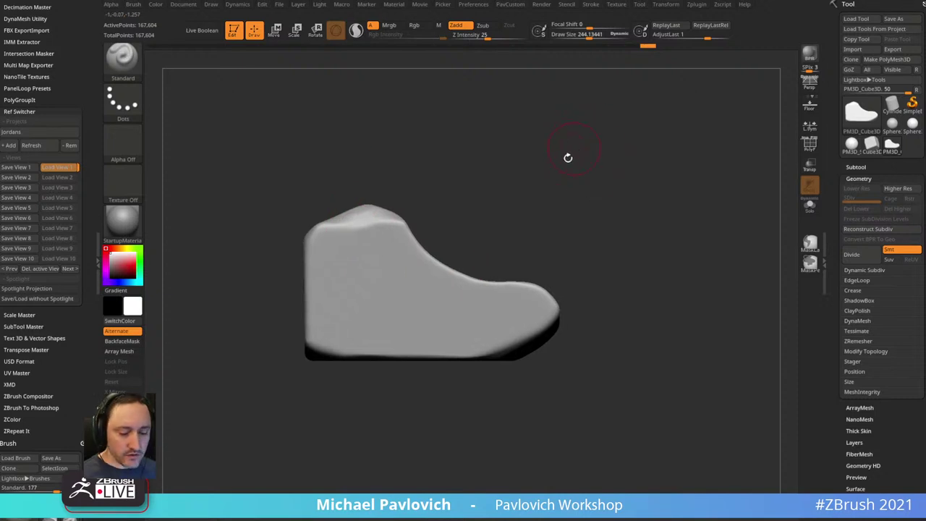
- Enlarge TrimDynamic to a draw size of about 463 and bevel the upper side edge from the collar down to the toe
key(b)
key(t)
key(d)
drag(568, 157, 525, 201)
key(])
drag(385, 217, 459, 306)
mouse_move(382, 222)
mouse_down()
mouse_move(480, 316)
mouse_move(510, 330)
mouse_up()
drag(413, 217, 395, 160)
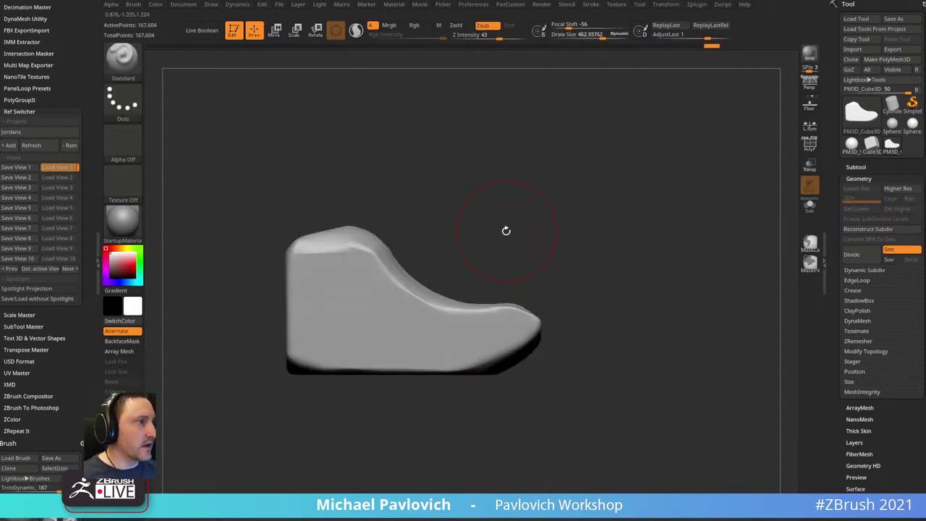
alt+drag(528, 202, 524, 178)
mouse_move(549, 191)
mouse_down()
mouse_move(531, 176)
mouse_move(545, 188)
mouse_up()
alt+right_drag(545, 188, 567, 222)
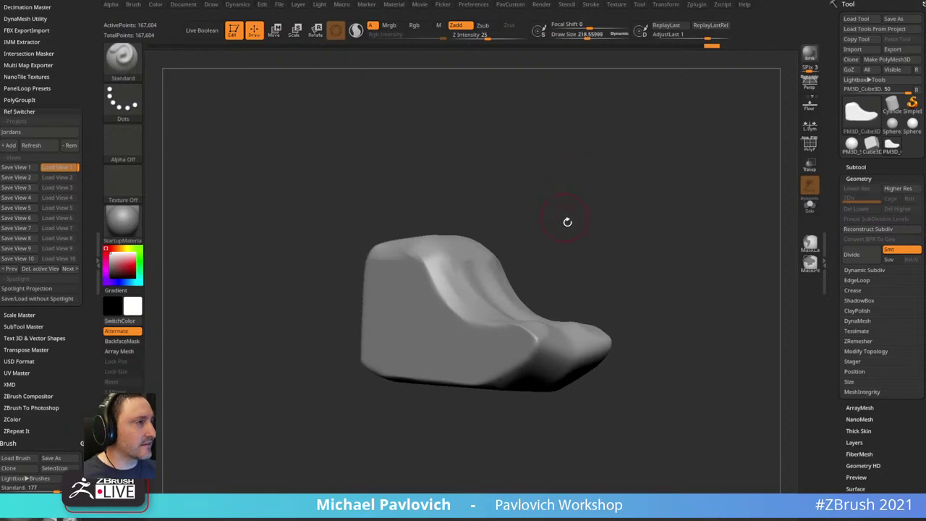
- Switch to the browser, save the listing's sole photo to the Desktop as s-l1600 (1).jpg, and return to ZBrush
key(alt+Tab)
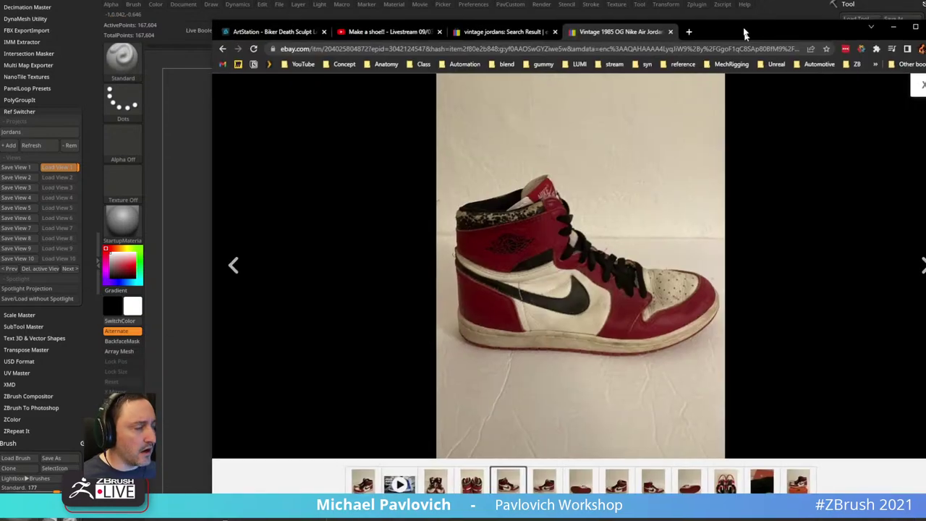
key(Right)
key(Right)
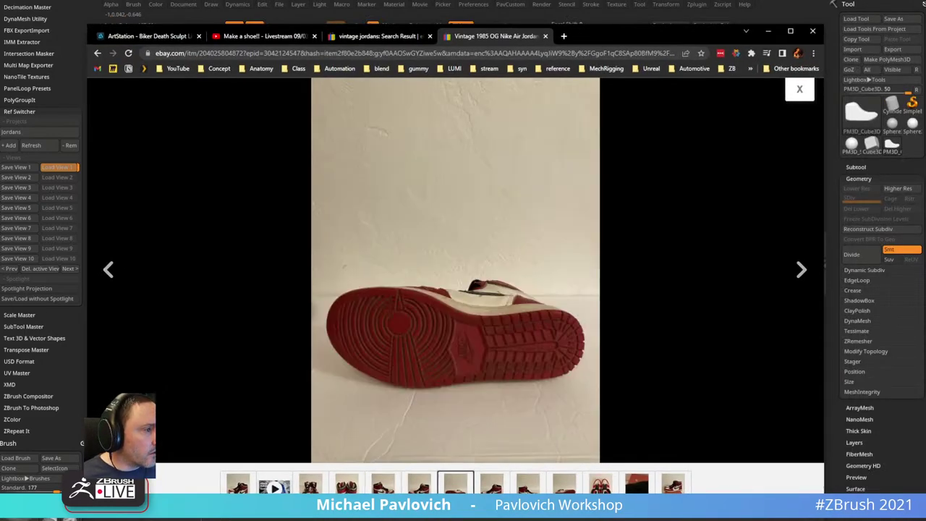
right_click(488, 318)
click(515, 338)
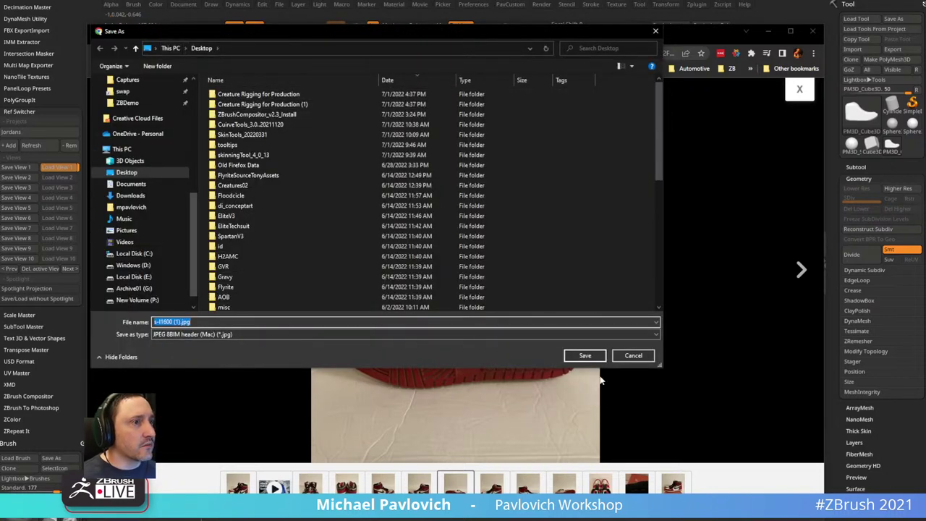
click(573, 356)
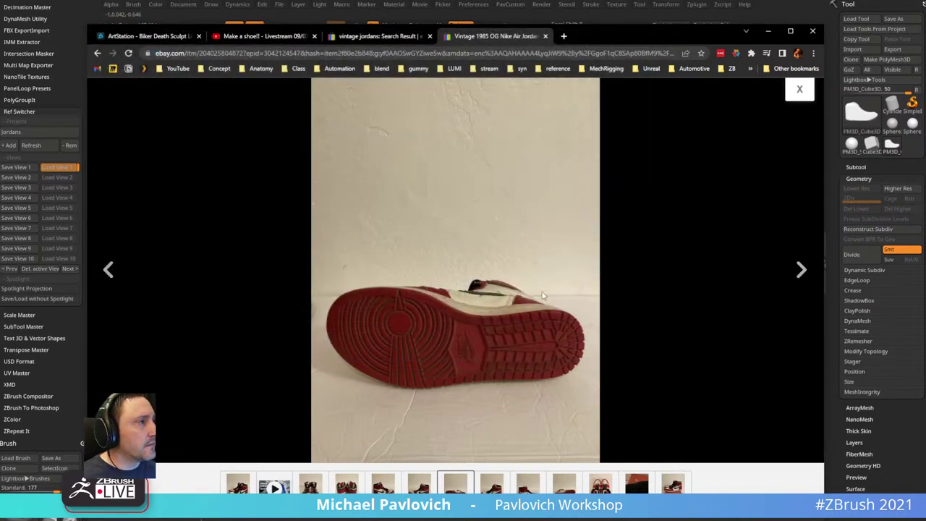
click(587, 16)
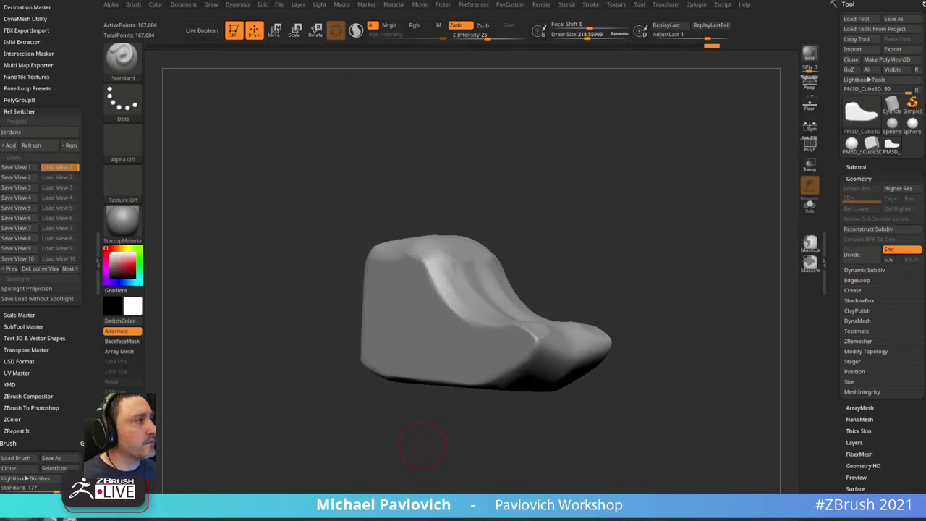
- Bring in the sole photo s-l1600 (1) as a texture and add it to Spotlight
drag(563, 92, 608, 63)
click(616, 5)
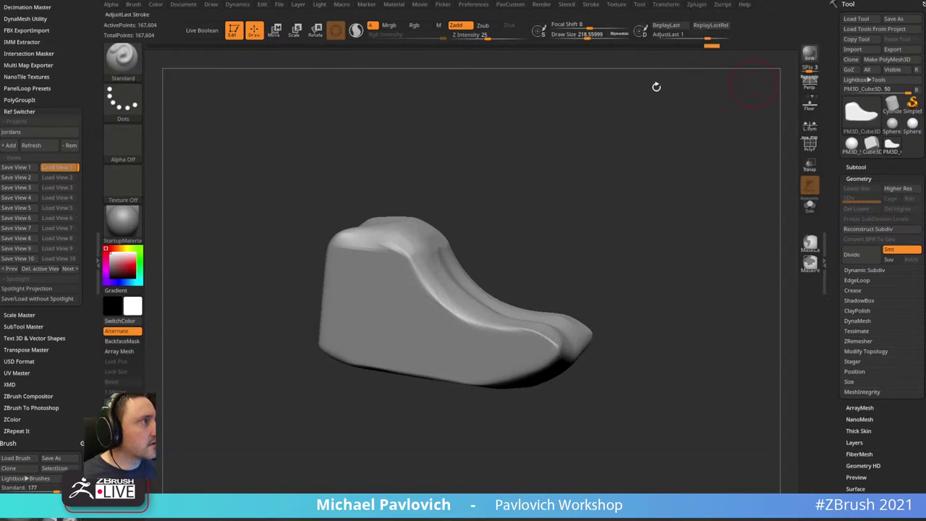
click(619, 5)
click(653, 137)
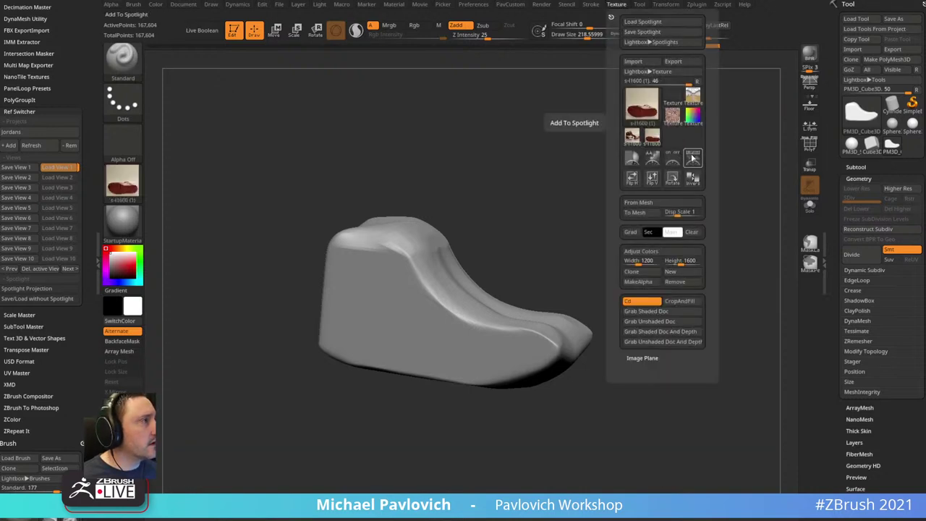
click(631, 158)
click(555, 140)
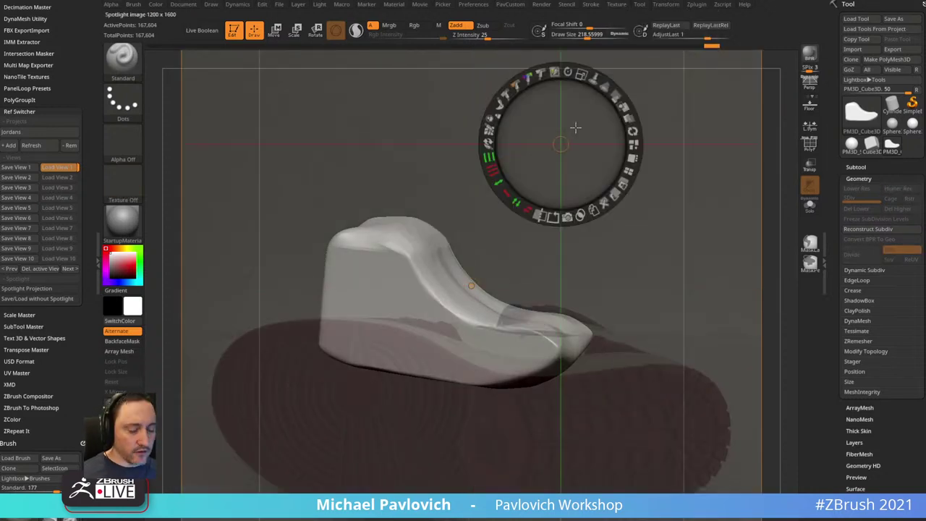
- Snap the shoe block to a straight side view and move the Spotlight sole photo up directly beneath it
key(z)
drag(565, 213, 622, 213)
shift+drag(635, 178, 651, 190)
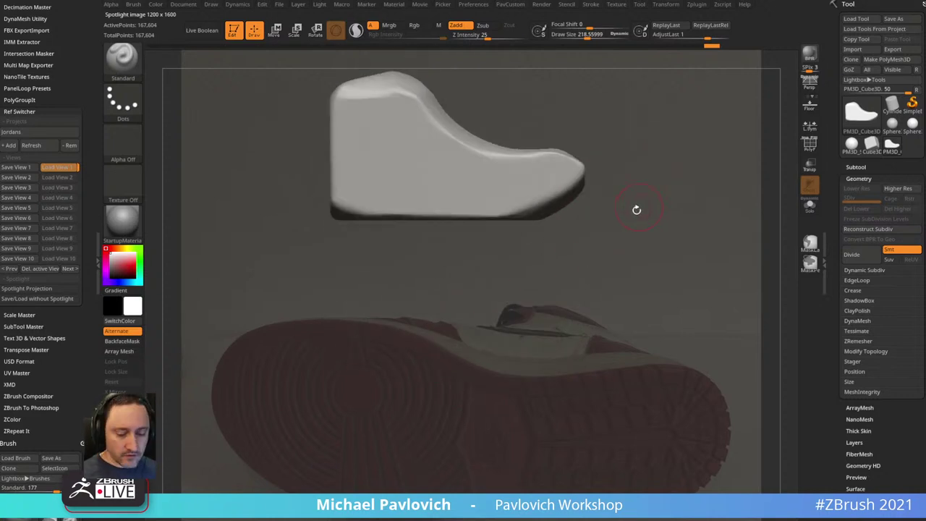
key(z)
drag(605, 265, 618, 176)
key(z)
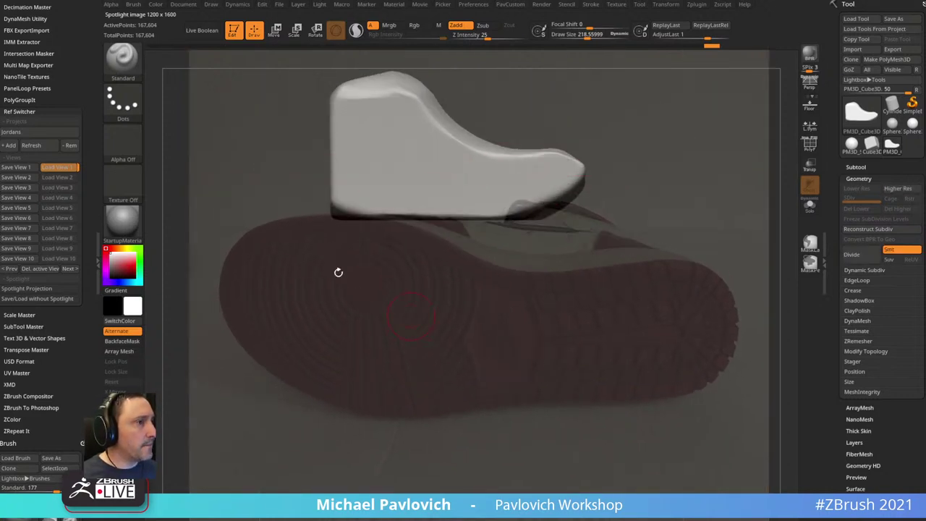
- Snap the shoe block to a straight underside view, fit it over the Spotlight sole photo, and shrink the brush to about 41
drag(687, 165, 773, 195)
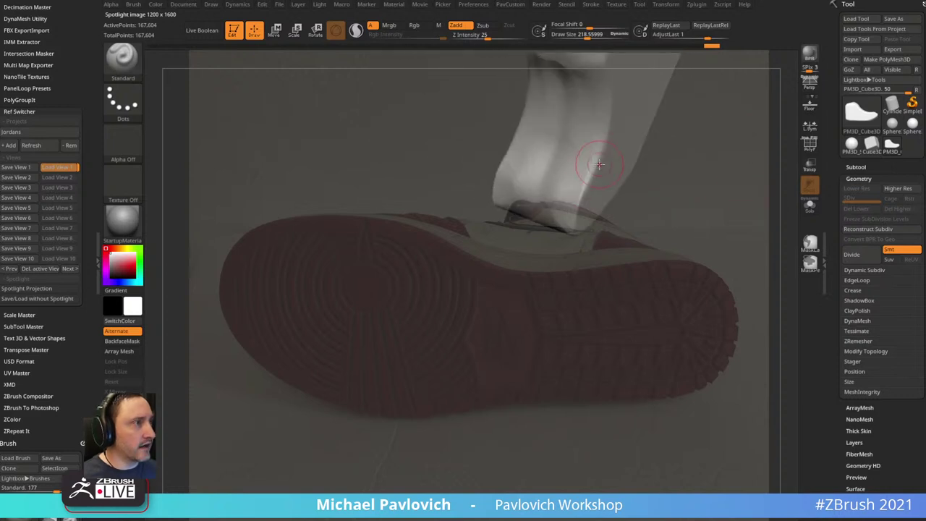
drag(680, 159, 719, 123)
alt+drag(749, 65, 668, 201)
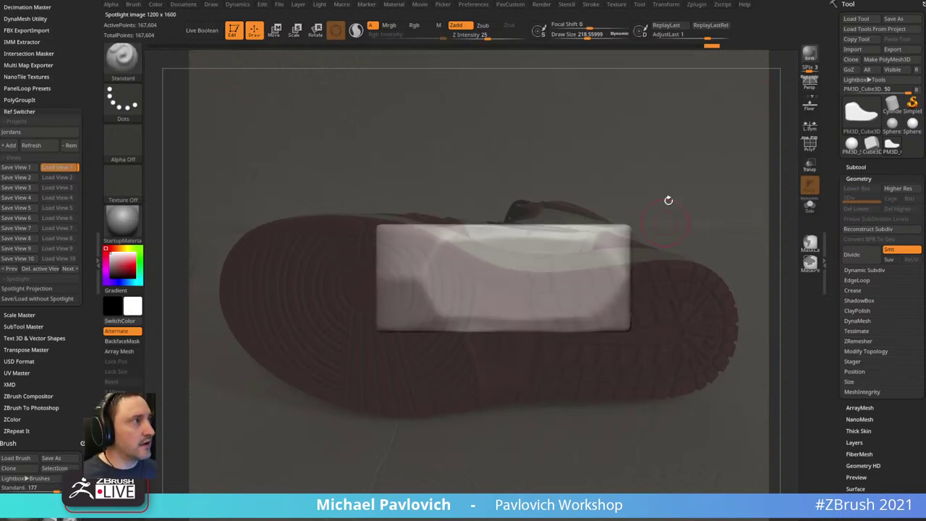
key(4)
click(678, 255)
mouse_move(680, 166)
alt+mouse_down()
mouse_move(684, 175)
mouse_move(672, 155)
mouse_move(650, 191)
mouse_move(648, 163)
alt+mouse_up()
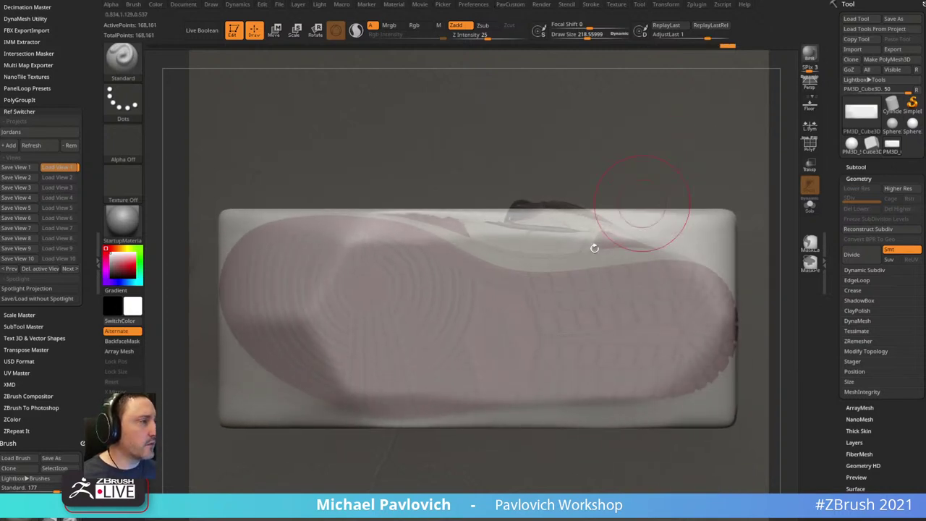
key(s)
drag(593, 245, 578, 246)
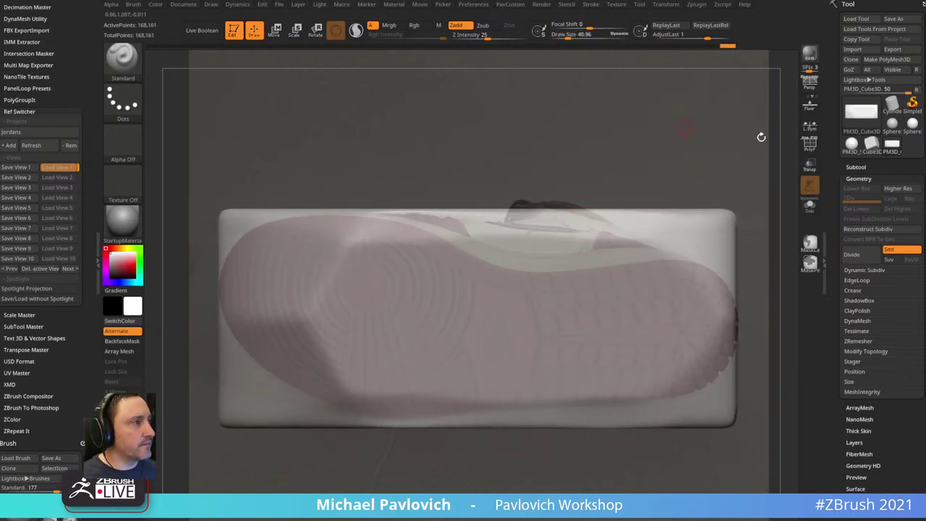
- Roll the undo history back to state 16, turn on the polyframe, and refit the low-poly block over the sole photo
mouse_move(699, 46)
mouse_down()
mouse_move(358, 51)
mouse_move(429, 52)
mouse_move(389, 52)
mouse_up()
click(809, 146)
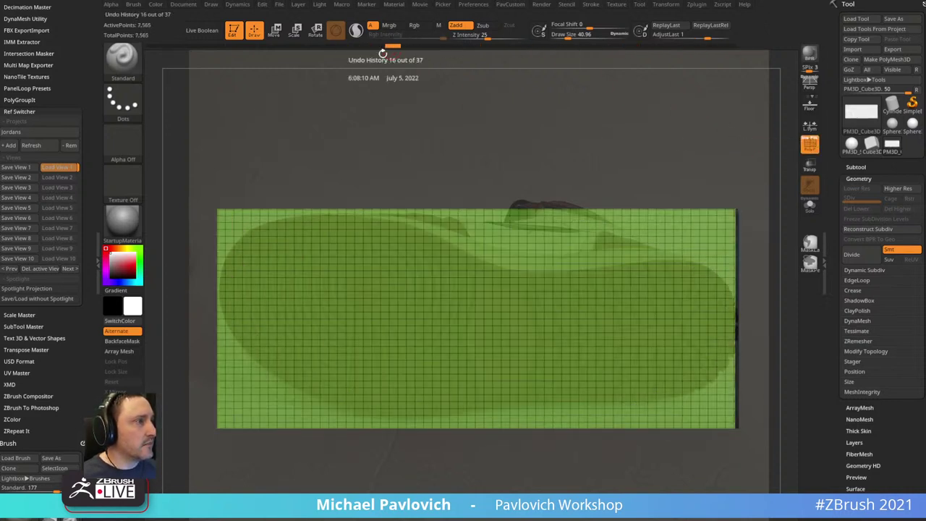
key(s)
click(507, 145)
alt+drag(508, 139, 522, 137)
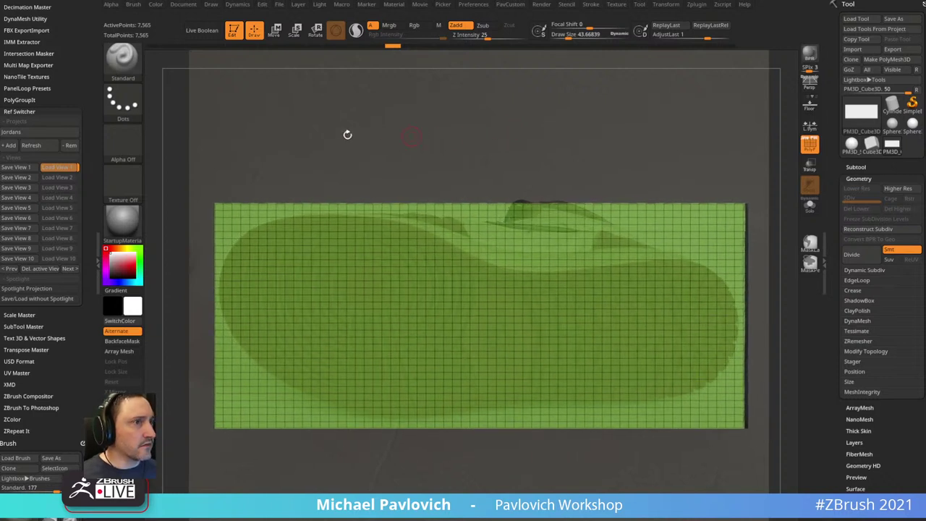
key(ctrl+shift)
key(ctrl+shift)
ctrl+shift+drag(203, 311, 230, 246)
key(ctrl+shift)
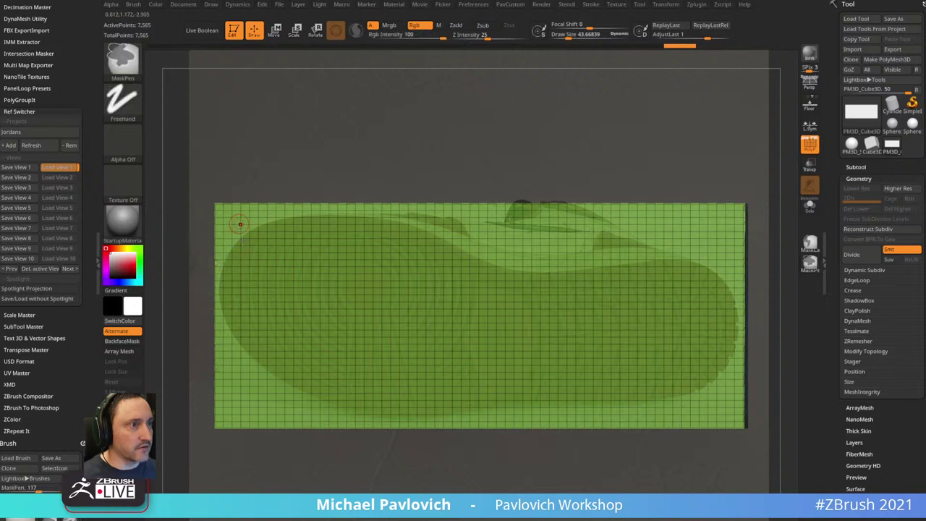
key(ctrl+z)
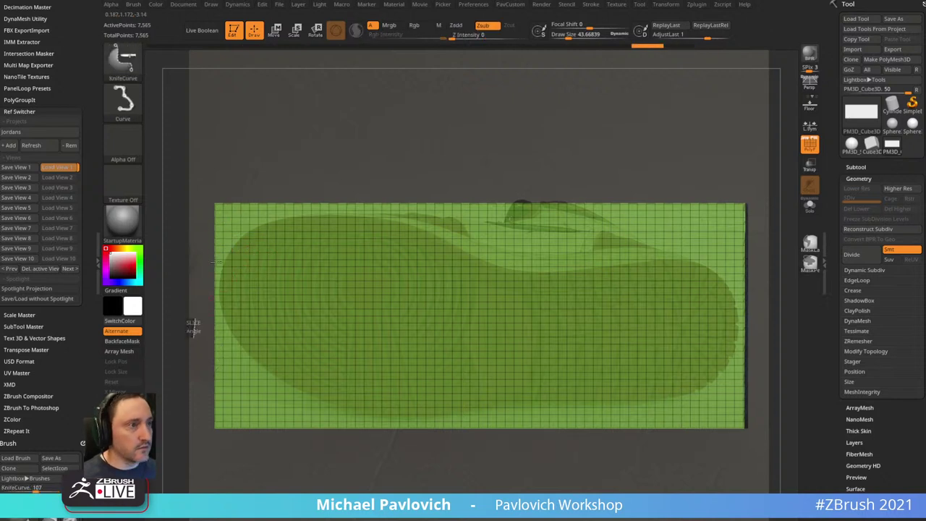
- Cut the block's inner side along the sole outline from toe to heel with KnifeCurve, using a second pass to tighten the arch
mouse_move(193, 331)
ctrl+shift+mouse_down()
mouse_move(217, 243)
mouse_move(282, 210)
mouse_move(416, 211)
mouse_move(498, 244)
mouse_move(621, 264)
mouse_move(761, 246)
ctrl+shift+mouse_up()
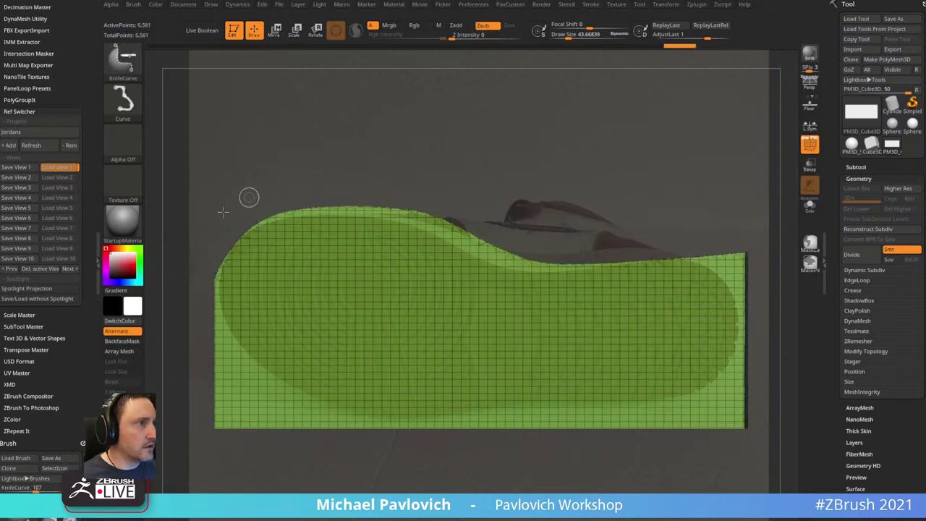
mouse_move(219, 222)
ctrl+shift+mouse_down()
mouse_move(340, 211)
mouse_move(431, 234)
ctrl+shift+mouse_up()
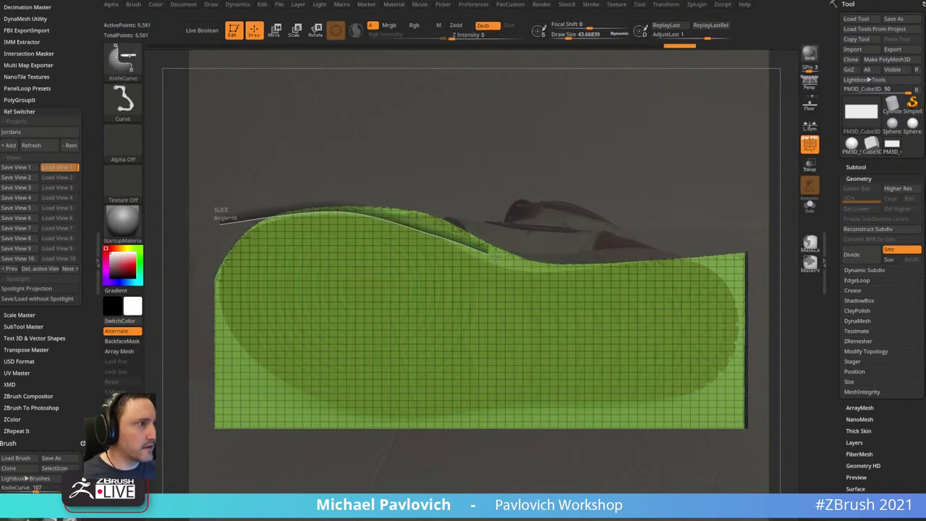
mouse_move(522, 267)
ctrl+shift+mouse_down()
mouse_move(582, 270)
mouse_move(745, 250)
ctrl+shift+mouse_up()
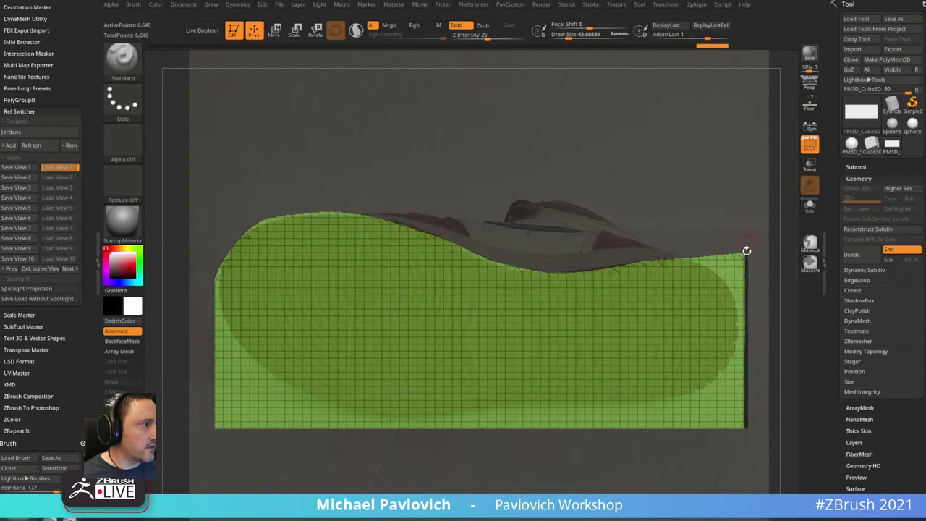
- Cut the block around the heel and along the outer side to the toe with KnifeCurve, and turn off the polyframe
mouse_move(643, 242)
ctrl+shift+mouse_down()
mouse_move(709, 262)
mouse_move(737, 316)
ctrl+shift+mouse_up()
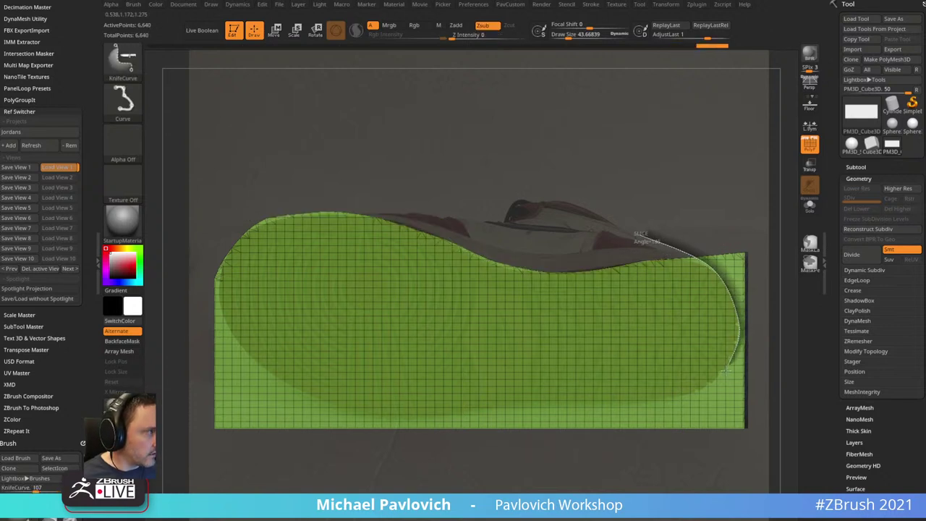
ctrl+shift+drag(718, 385, 636, 454)
mouse_move(756, 304)
ctrl+shift+mouse_down()
mouse_move(716, 390)
mouse_move(557, 418)
mouse_move(399, 420)
mouse_move(260, 366)
mouse_move(233, 329)
mouse_move(216, 270)
mouse_move(239, 211)
ctrl+shift+mouse_up()
drag(640, 130, 598, 154)
drag(587, 218, 665, 147)
click(809, 145)
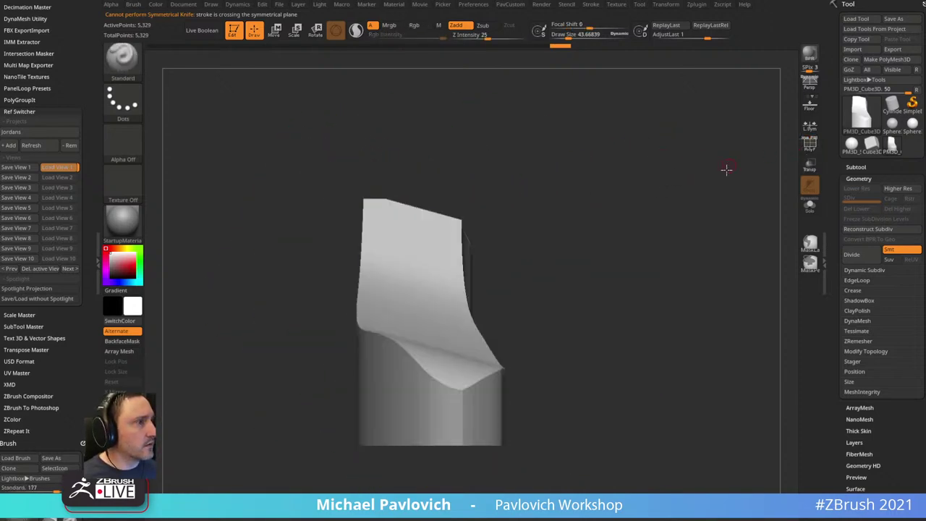
- Scrub the undo history back to the uncut box and forward to the latest cut, and inspect the block against the floor grid
drag(726, 169, 624, 66)
drag(561, 49, 419, 60)
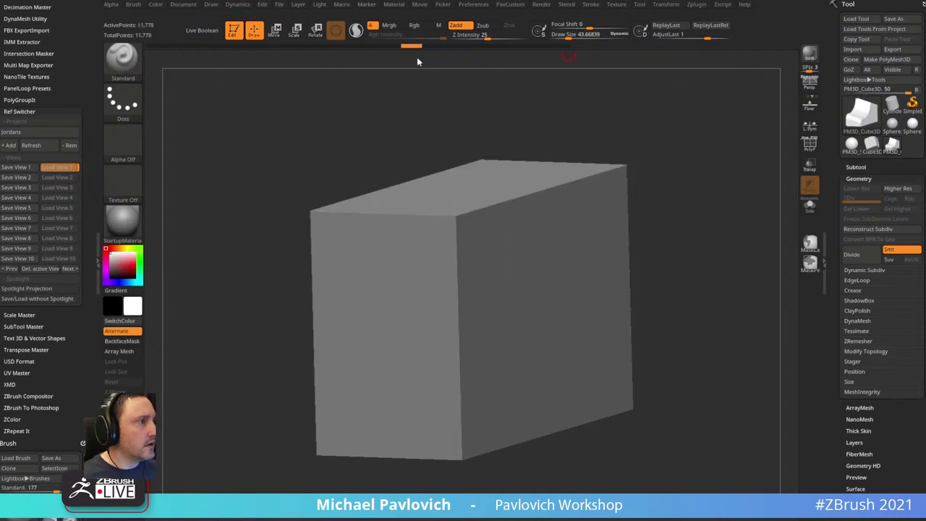
shift+drag(568, 120, 551, 103)
drag(409, 45, 561, 50)
click(809, 105)
drag(687, 170, 742, 91)
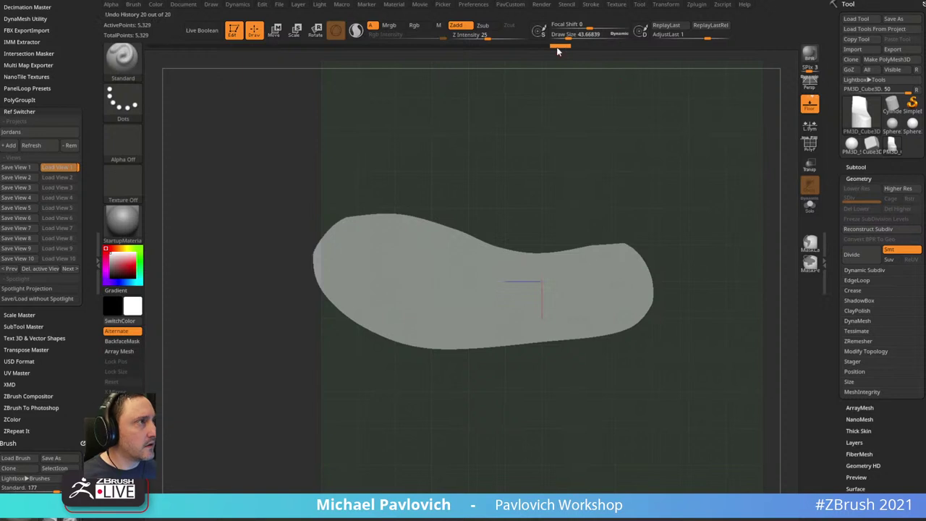
mouse_move(557, 51)
mouse_down()
mouse_move(470, 57)
mouse_move(557, 59)
mouse_up()
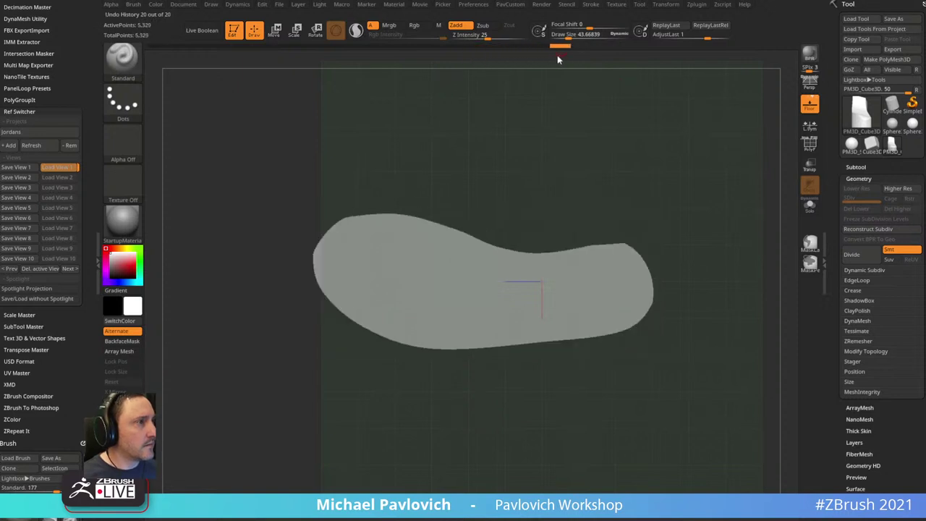
drag(704, 140, 647, 191)
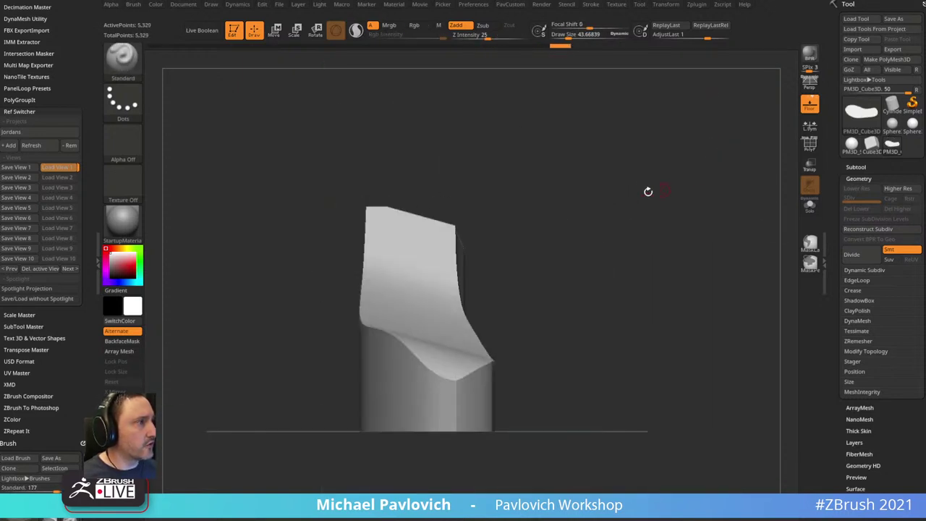
- Convert the cut shoe block to a DynaMesh
key(space)
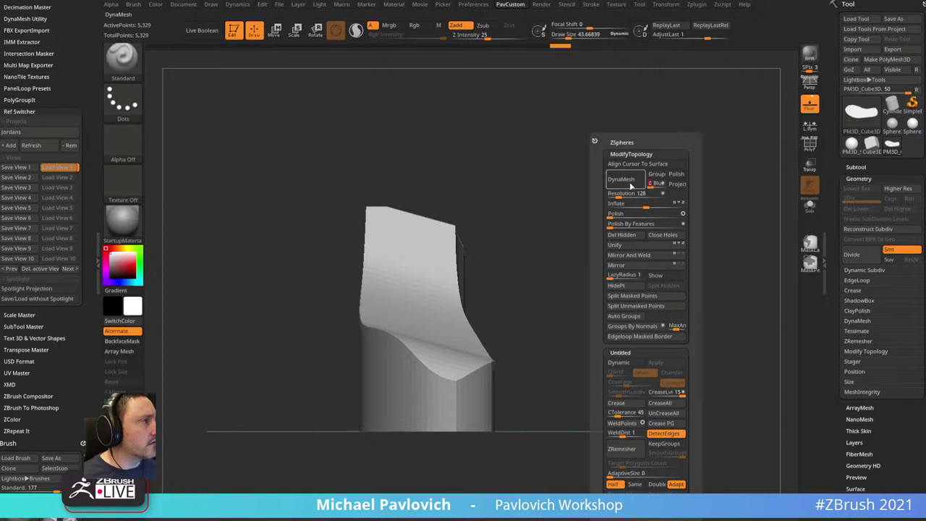
click(631, 186)
alt+drag(504, 155, 536, 167)
- Enlarge TrimDynamic to a draw size of about 481 and bevel one upper side edge from the collar down to the toe
key(b)
key(t)
key(d)
mouse_move(590, 131)
mouse_down()
mouse_move(604, 161)
mouse_move(595, 190)
mouse_up()
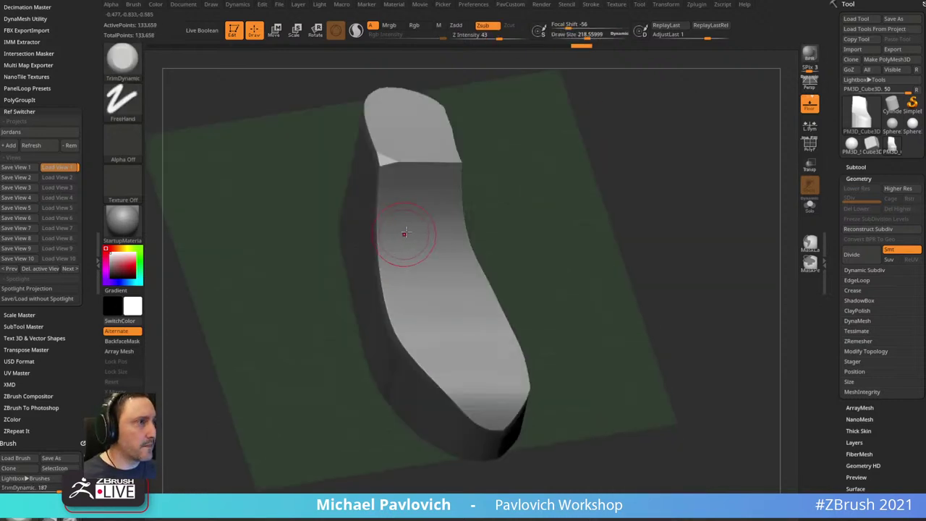
key(s)
drag(386, 192, 402, 193)
mouse_move(402, 171)
mouse_down()
mouse_move(395, 164)
mouse_move(392, 306)
mouse_move(384, 168)
mouse_move(399, 329)
mouse_move(466, 383)
mouse_up()
mouse_move(555, 194)
mouse_down()
mouse_move(560, 215)
mouse_move(555, 170)
mouse_up()
mouse_move(469, 351)
mouse_down()
mouse_move(405, 305)
mouse_move(456, 355)
mouse_up()
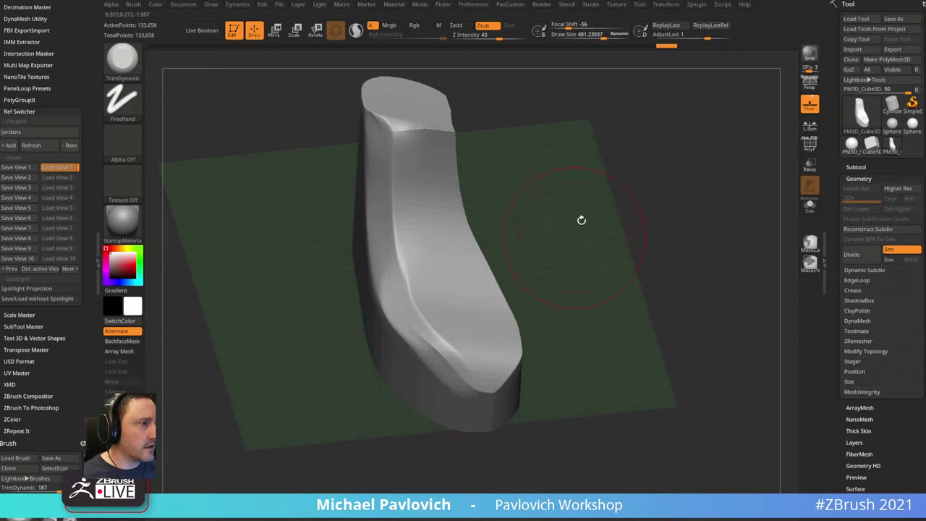
- Remesh the shoe with DynaMesh and trim the remaining hard edges around the toe and collar with TrimDynamic
key(4)
drag(567, 195, 547, 195)
ctrl+drag(472, 170, 496, 132)
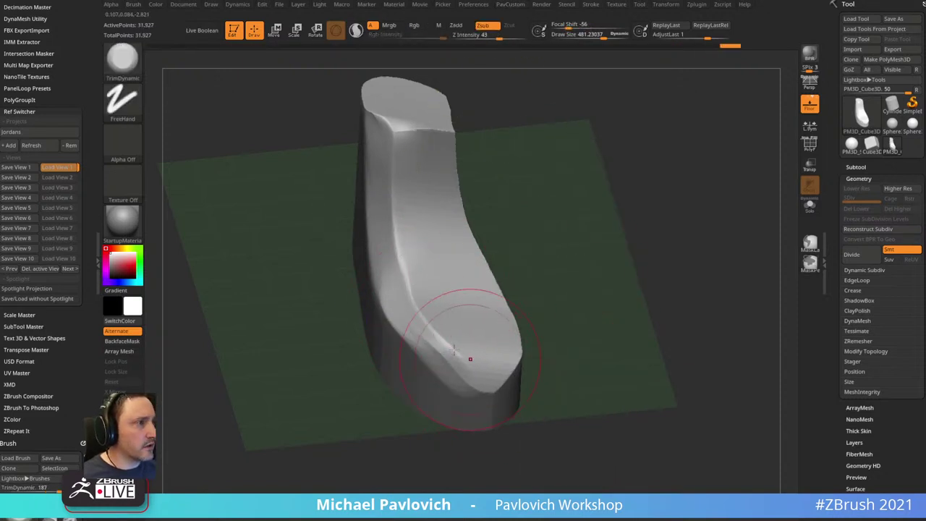
drag(454, 350, 467, 370)
mouse_move(593, 311)
mouse_down()
mouse_move(522, 323)
mouse_move(548, 299)
mouse_move(518, 145)
mouse_up()
drag(656, 126, 636, 145)
drag(473, 207, 503, 196)
mouse_move(651, 120)
shift+mouse_down()
mouse_move(680, 128)
mouse_move(569, 206)
mouse_move(496, 213)
mouse_move(531, 161)
mouse_move(650, 161)
mouse_move(646, 149)
mouse_move(622, 176)
mouse_move(562, 180)
mouse_move(606, 188)
shift+mouse_up()
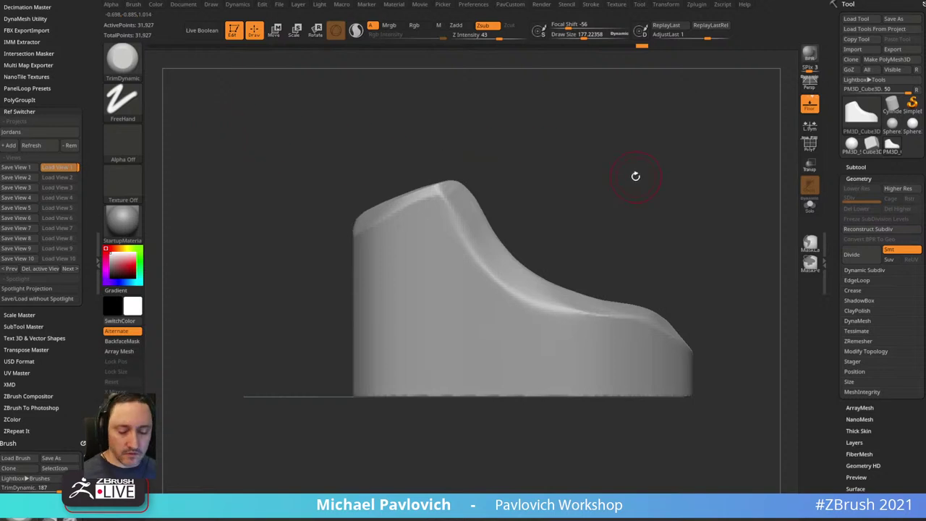
- Show Spotlight, align the shoe's underside to the sole photo, save it as View 2 in Ref Switcher, and load View 1
key(shift+z)
drag(661, 174, 698, 142)
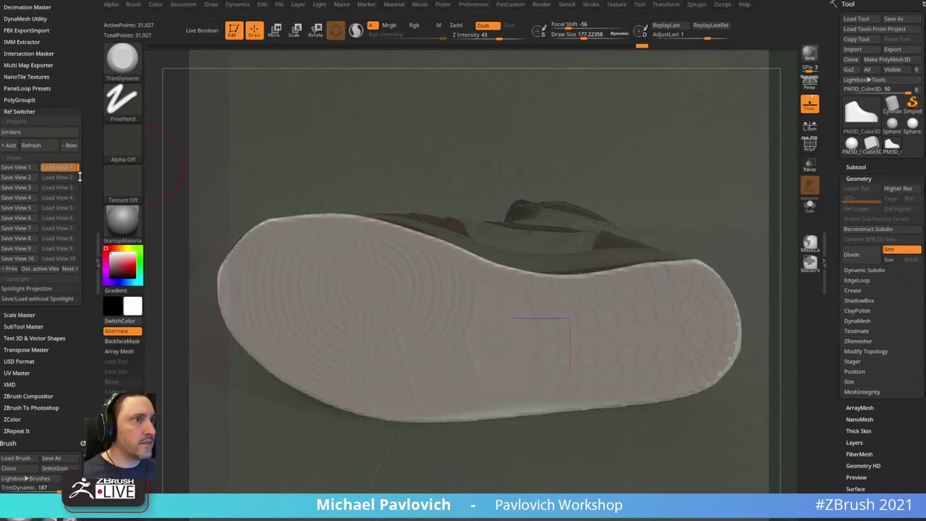
click(27, 176)
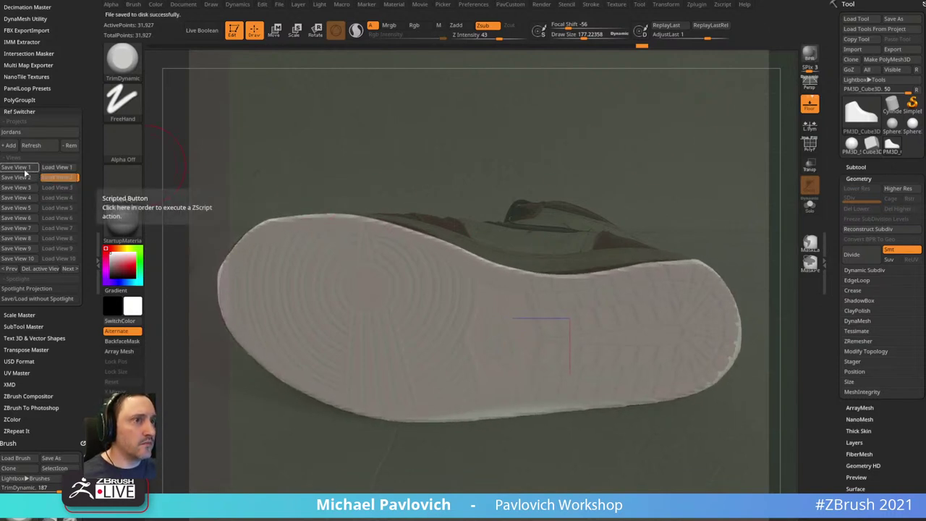
click(58, 167)
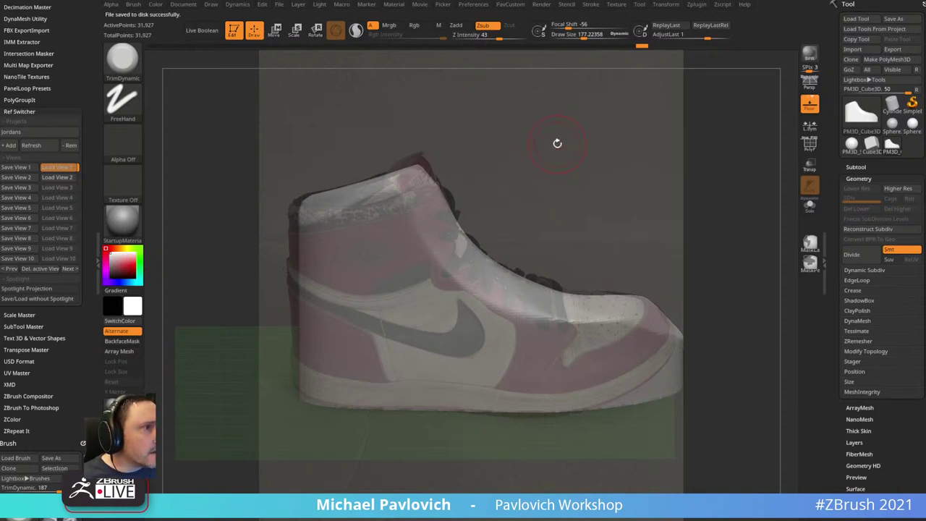
- Using the Move brush at a draw size of about 896, fit the heel, collar, instep and toe silhouette to the side photo
key(s)
key(b)
key(m)
key(v)
drag(290, 225, 292, 223)
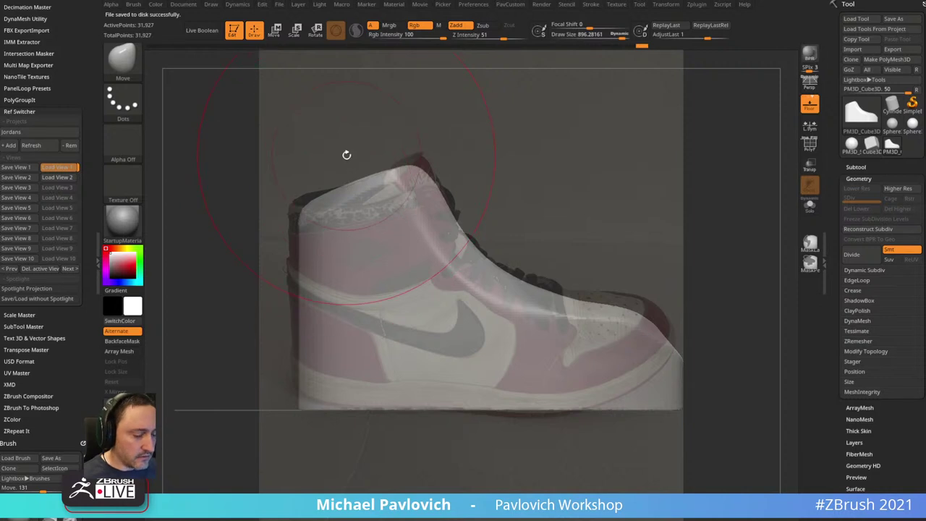
click(54, 168)
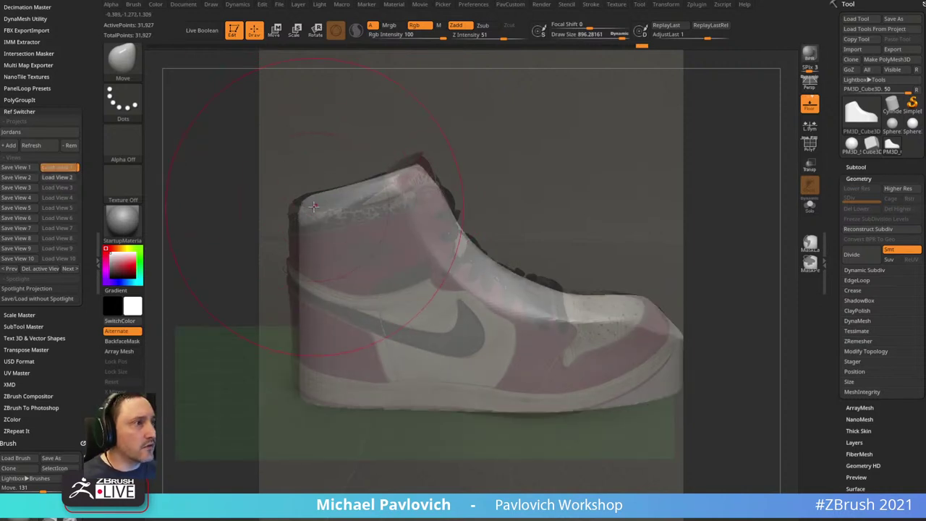
drag(314, 207, 298, 204)
drag(298, 256, 291, 258)
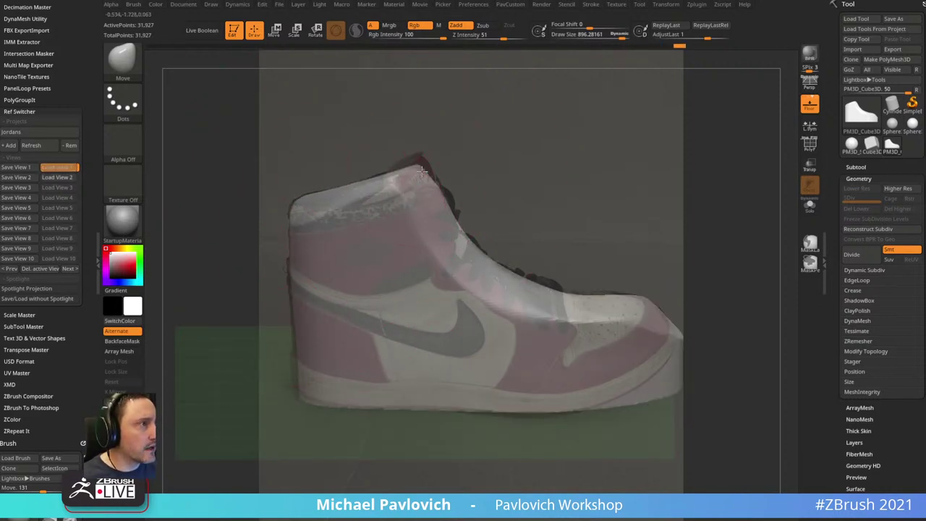
drag(421, 172, 425, 165)
drag(500, 270, 505, 264)
drag(640, 301, 642, 297)
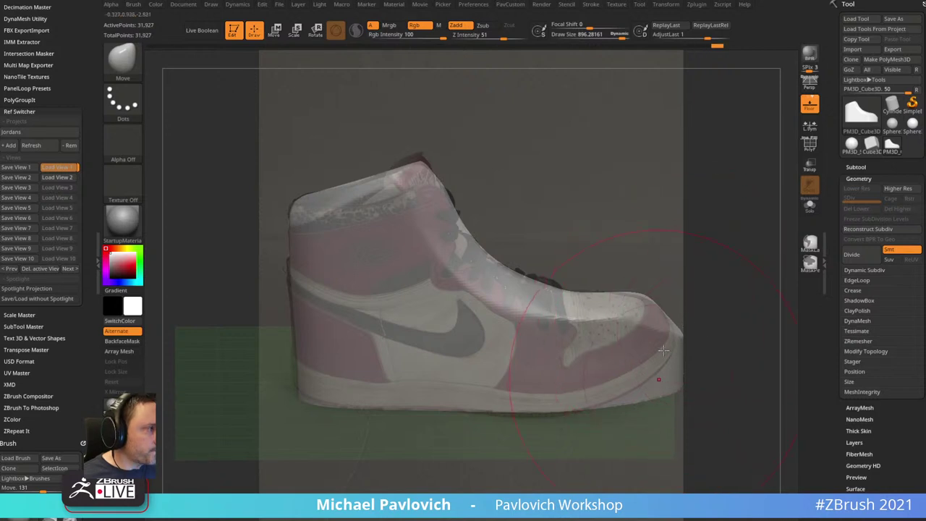
- Cut the toe's front and upward-curving underside to the side photo with KnifeCurve, and hide Spotlight
mouse_move(709, 289)
ctrl+shift+mouse_down()
mouse_move(633, 380)
mouse_move(584, 407)
mouse_move(478, 432)
ctrl+shift+mouse_up()
ctrl+shift+drag(671, 266, 674, 374)
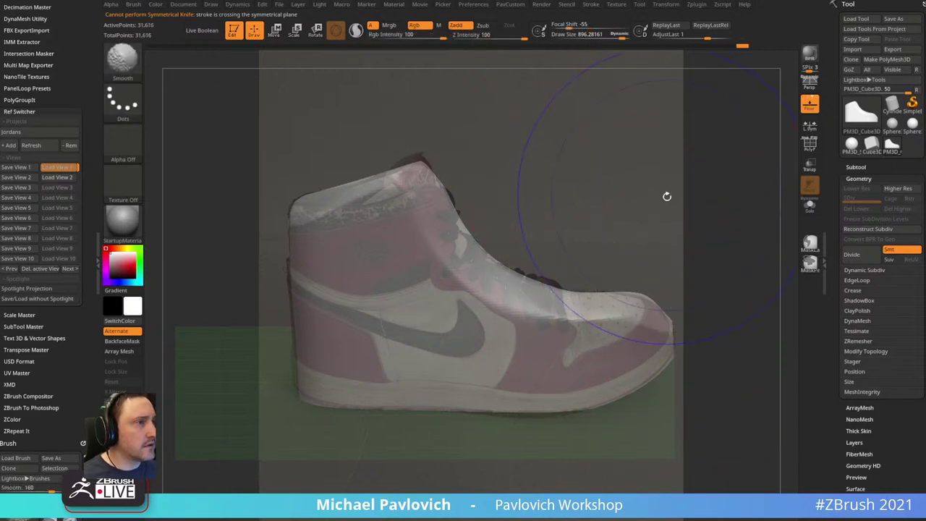
key(shift+z)
- Plane the toe box and its side edges with TrimDynamic, reducing the draw size from about 640 to 445
mouse_move(646, 219)
mouse_down()
mouse_move(670, 161)
mouse_move(703, 184)
mouse_move(630, 209)
mouse_up()
alt+drag(690, 200, 639, 195)
key(b)
key(t)
key(d)
drag(505, 332, 564, 349)
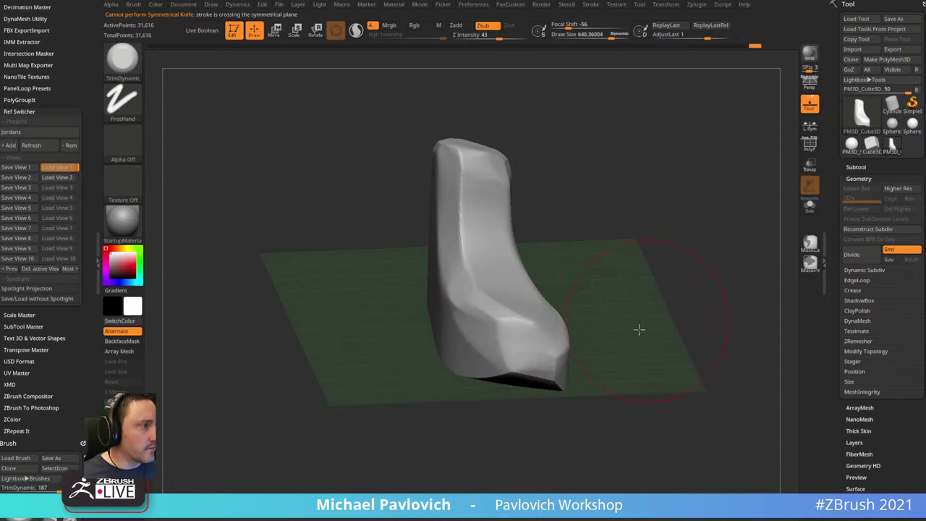
key([)
mouse_move(639, 328)
mouse_down()
mouse_move(568, 330)
mouse_move(543, 361)
mouse_up()
mouse_move(615, 329)
mouse_down()
mouse_move(647, 322)
mouse_move(567, 311)
mouse_up()
key([)
drag(521, 337, 492, 348)
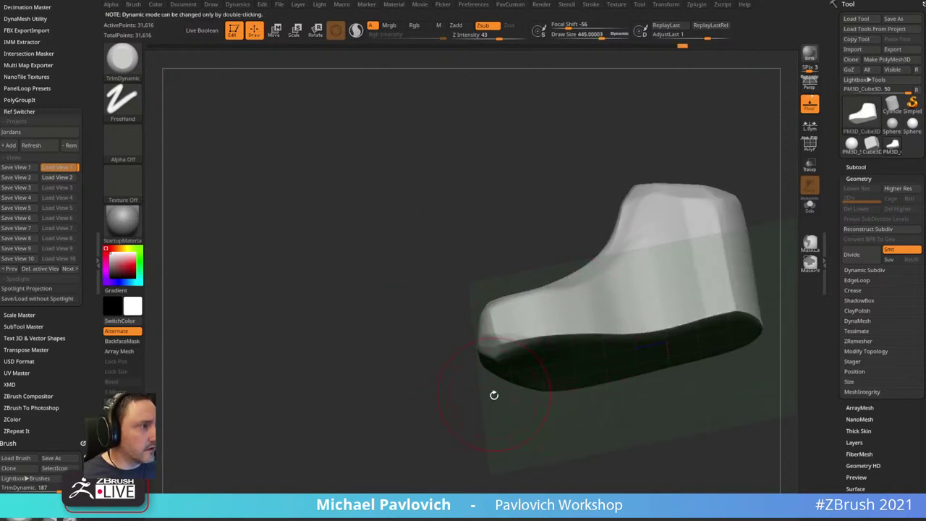
- Turn off the floor grid and trim the side of the forefoot and the rim around the toe with TrimDynamic
mouse_move(494, 394)
mouse_down()
mouse_move(727, 214)
mouse_move(710, 259)
mouse_move(494, 306)
mouse_up()
click(809, 106)
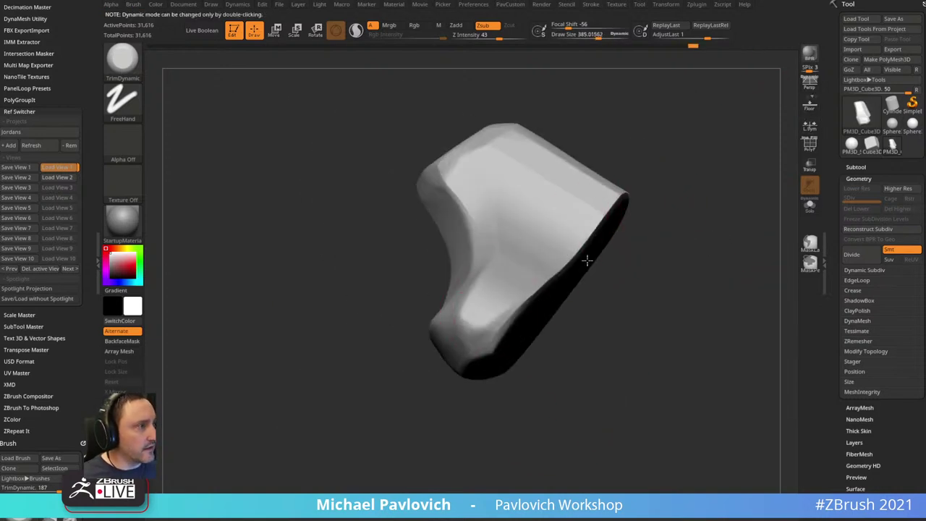
mouse_move(690, 174)
mouse_down()
mouse_move(633, 171)
mouse_move(723, 157)
mouse_move(712, 163)
mouse_up()
mouse_move(501, 355)
mouse_down()
mouse_move(535, 260)
mouse_move(510, 253)
mouse_up()
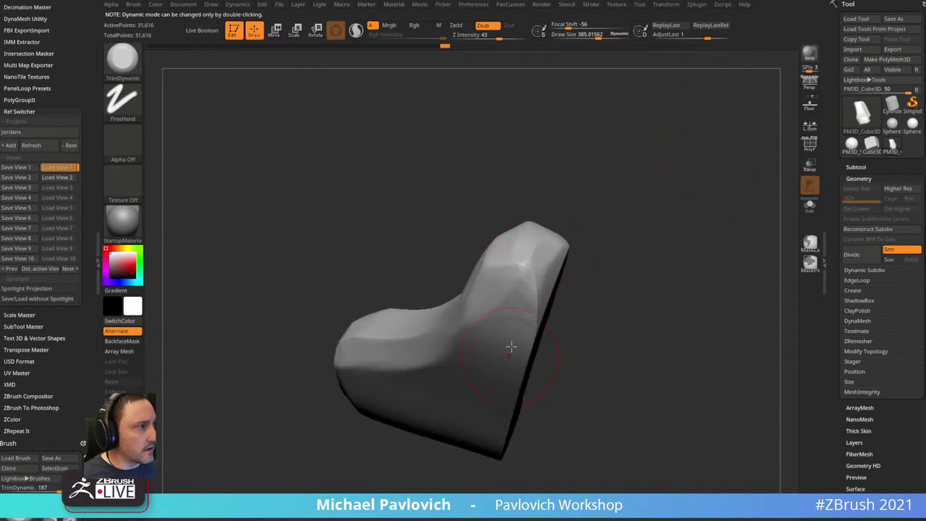
drag(597, 239, 575, 253)
key(ctrl)
drag(616, 182, 568, 206)
drag(542, 250, 571, 250)
drag(650, 209, 579, 224)
mouse_move(574, 253)
mouse_down()
mouse_move(539, 289)
mouse_move(641, 190)
mouse_up()
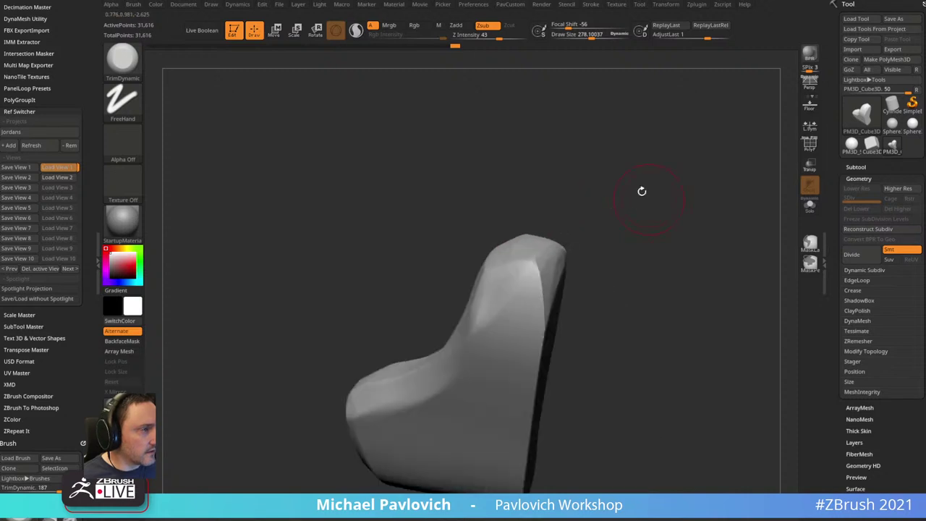
- Trim the collar corners, heel edge and instep ridge with TrimDynamic at a draw size of about 278
drag(643, 254, 533, 277)
drag(533, 353, 450, 265)
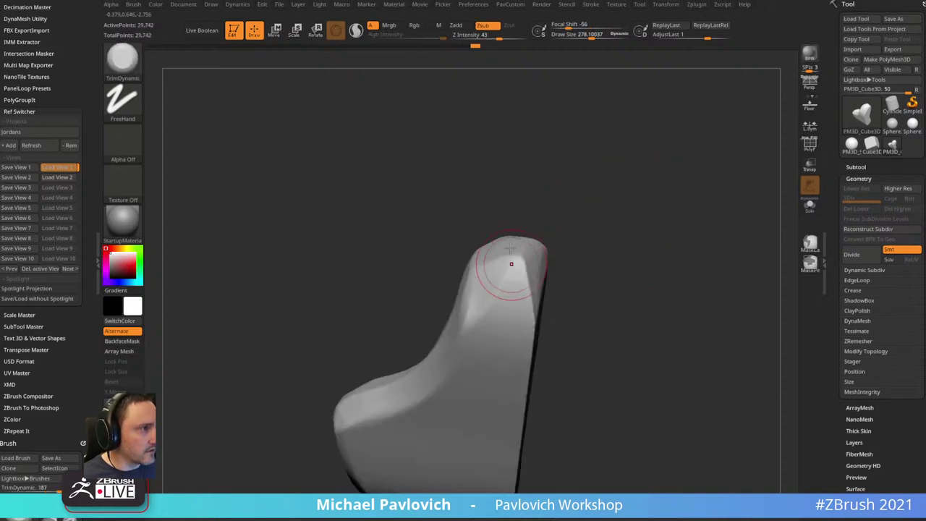
drag(572, 222, 509, 297)
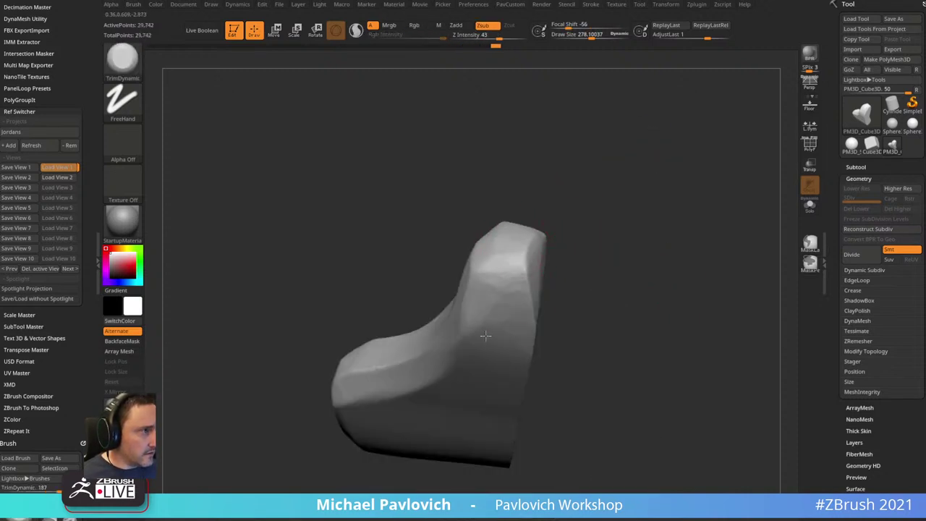
drag(484, 335, 479, 254)
drag(560, 213, 565, 230)
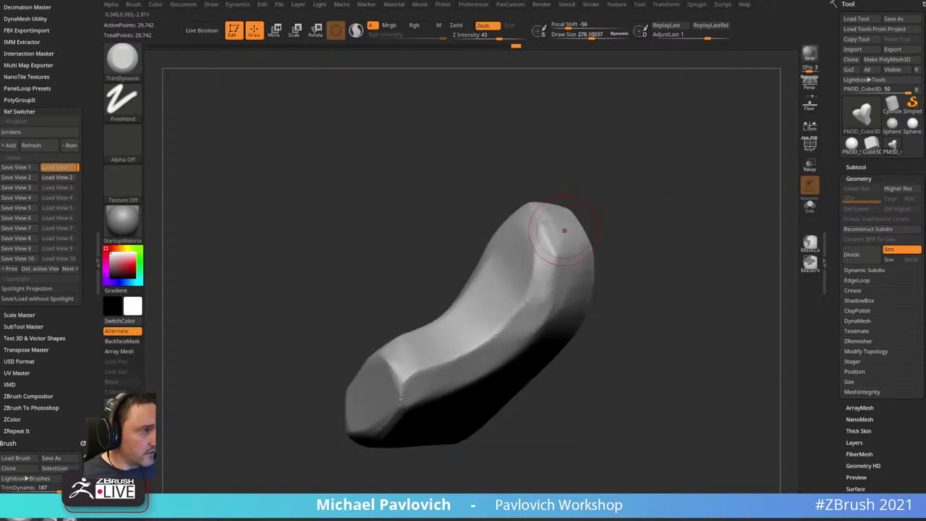
drag(595, 190, 512, 193)
mouse_move(637, 212)
mouse_down()
mouse_move(649, 131)
mouse_move(656, 253)
mouse_move(437, 268)
mouse_up()
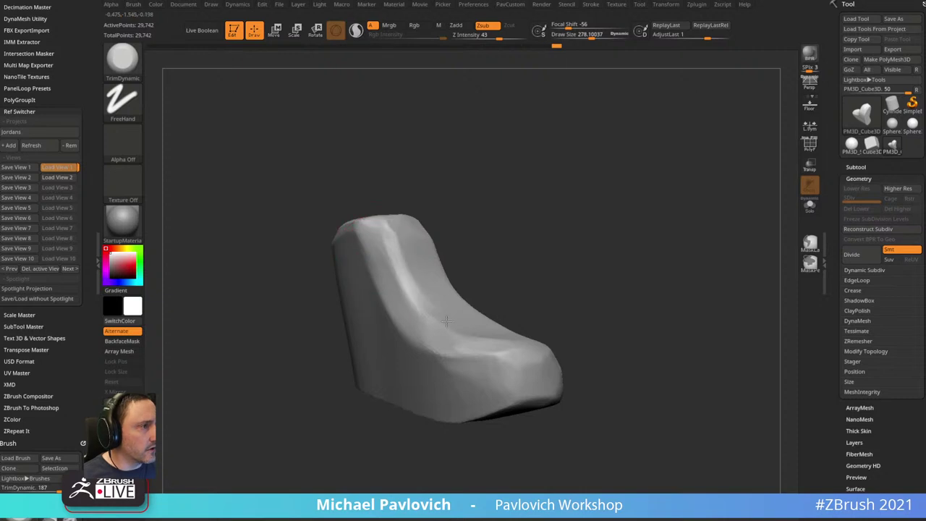
drag(495, 214, 588, 217)
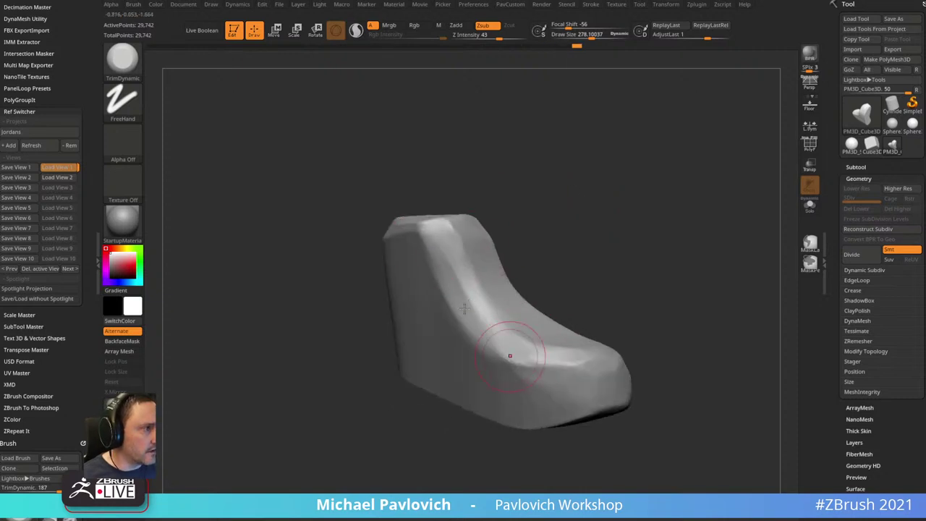
- Select the Standard brush, check the side silhouette against the Spotlight photo, and load View 2 with the sole reference
key(b)
key(s)
key(t)
drag(626, 290, 650, 209)
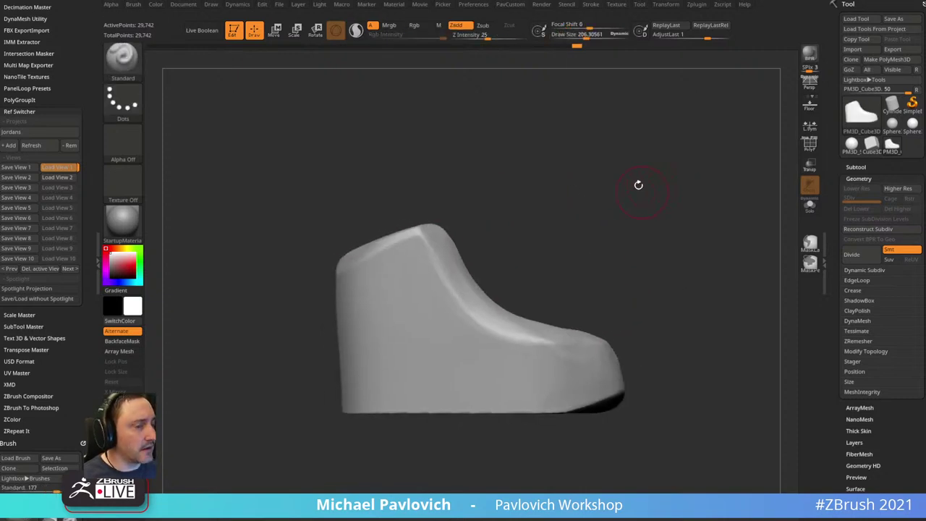
key(shift+z)
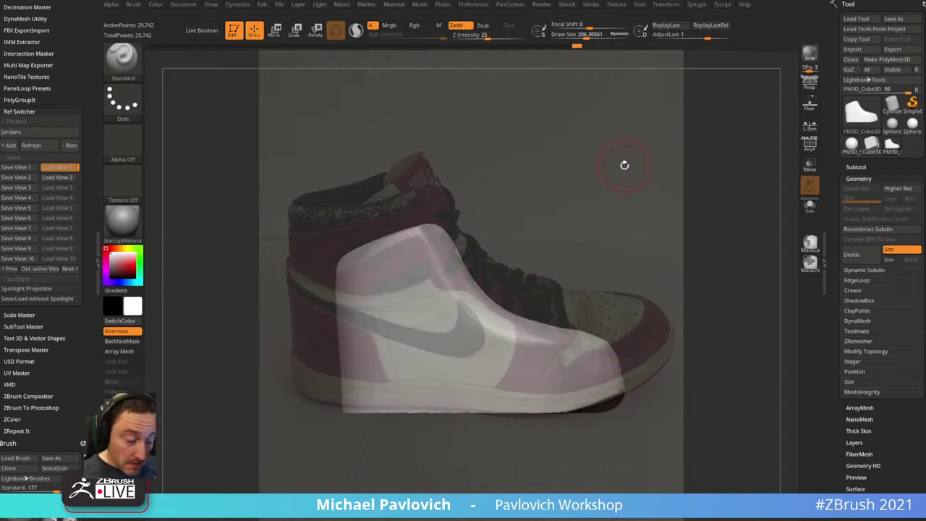
click(65, 178)
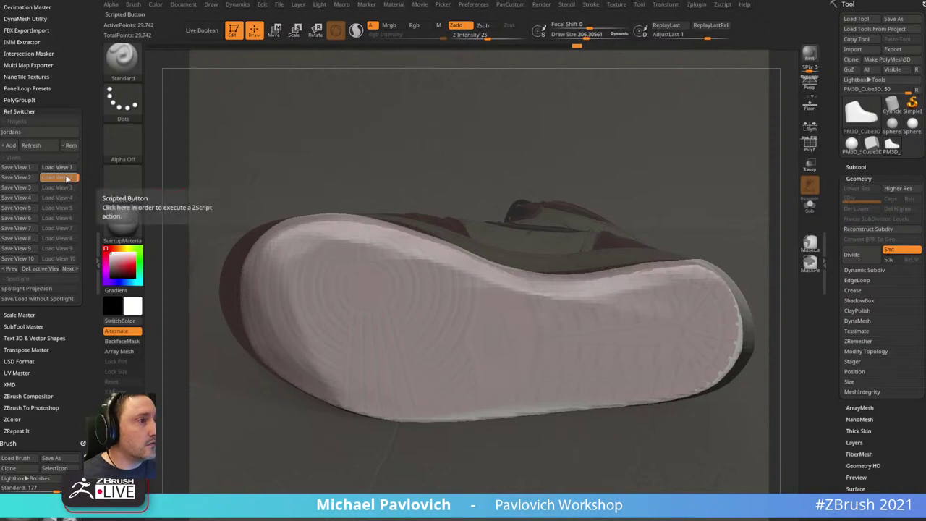
- Using the Move brush at a draw size of about 684, fit the toe and heel outlines to the sole photo
key(s)
key(b)
key(m)
key(v)
mouse_move(314, 289)
mouse_down()
mouse_move(326, 289)
mouse_move(241, 301)
mouse_move(230, 292)
mouse_up()
key(s)
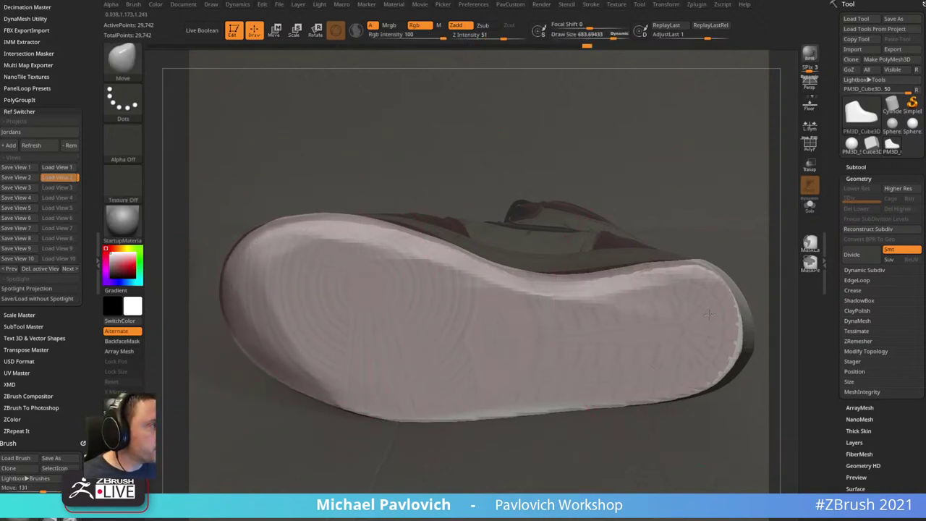
drag(708, 312, 635, 300)
key(s)
key(shift+z)
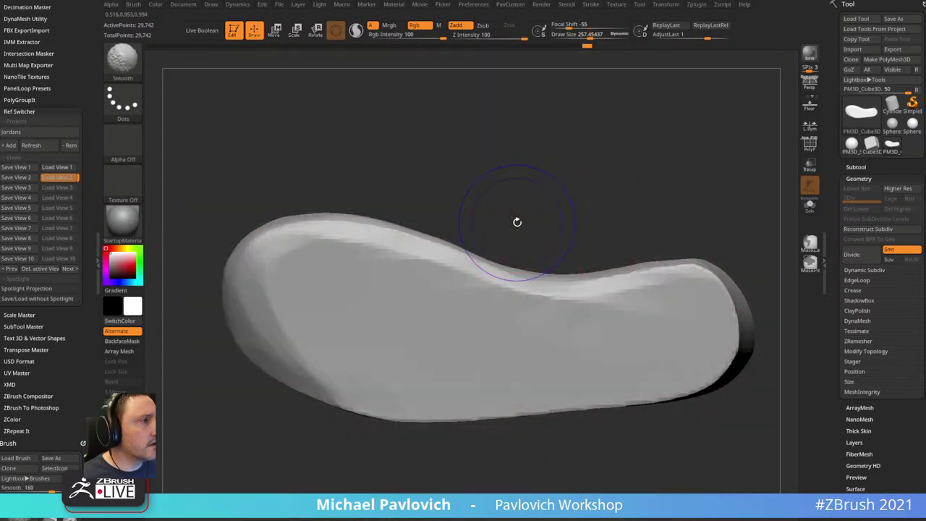
key(shift+z)
drag(652, 171, 687, 144)
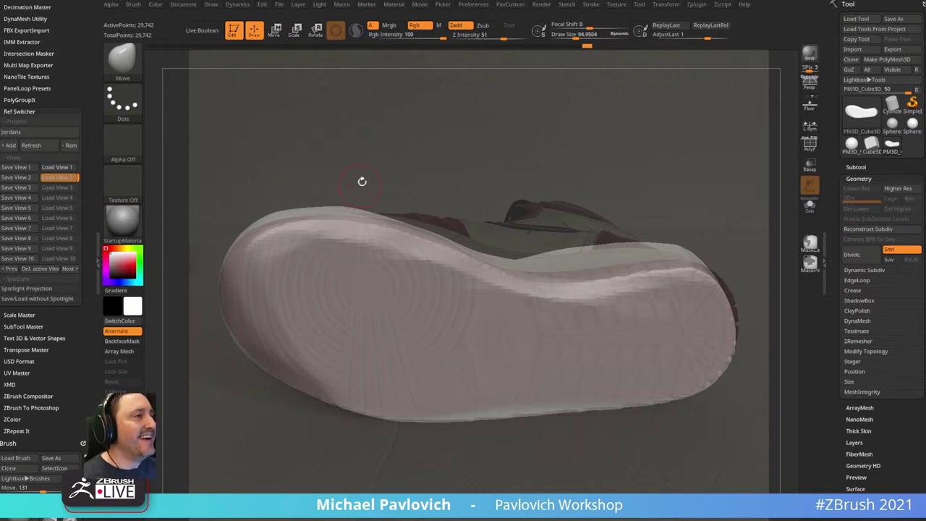
- Hide Spotlight and flatten the sole's underside and the toe's lower edge with hPolish at a draw size of about 588
mouse_move(343, 154)
mouse_down()
mouse_move(644, 126)
mouse_move(597, 118)
mouse_move(690, 159)
mouse_move(587, 148)
mouse_move(559, 178)
mouse_up()
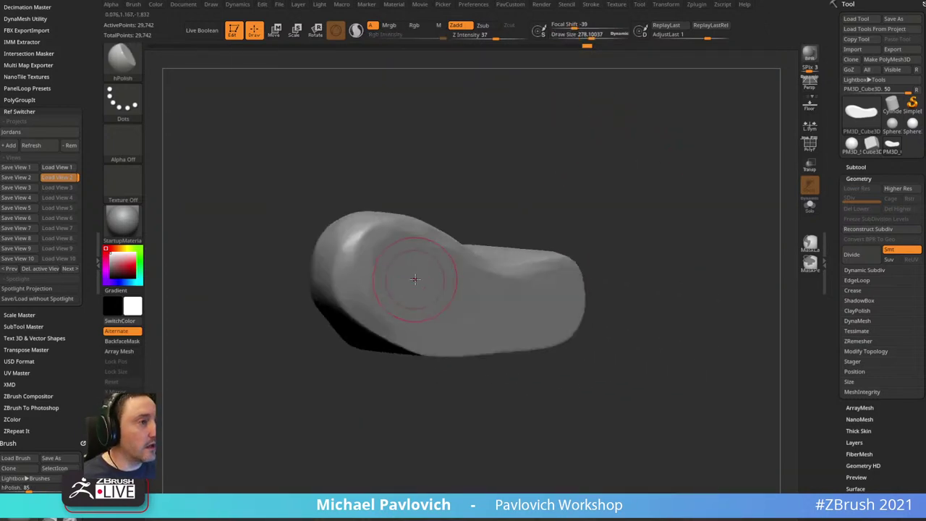
key(s)
drag(414, 264, 431, 263)
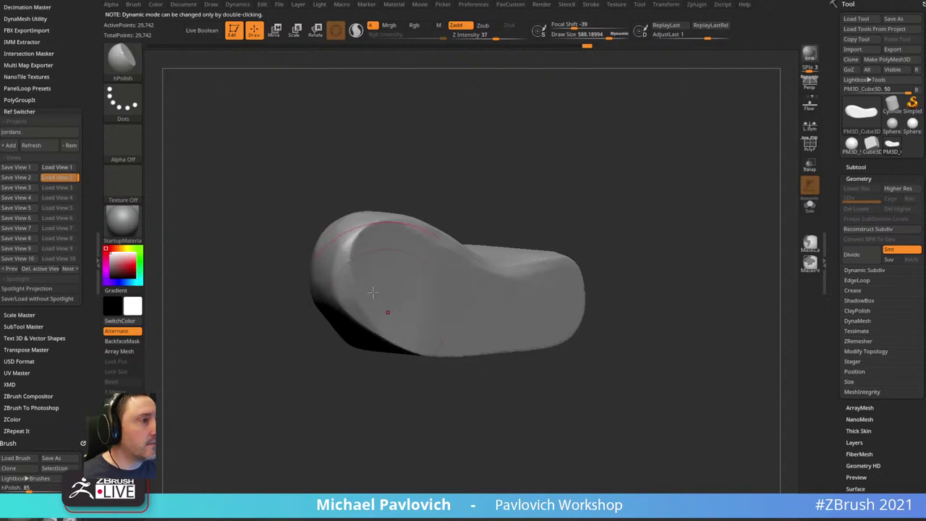
drag(372, 292, 423, 286)
mouse_move(494, 133)
mouse_down()
mouse_move(572, 223)
mouse_move(599, 113)
mouse_move(579, 181)
mouse_up()
mouse_move(431, 282)
mouse_down()
mouse_move(453, 210)
mouse_move(456, 116)
mouse_move(459, 130)
mouse_up()
drag(648, 184, 637, 214)
mouse_move(450, 293)
mouse_down()
mouse_move(419, 372)
mouse_move(644, 188)
mouse_move(593, 190)
mouse_move(684, 101)
mouse_move(531, 150)
mouse_up()
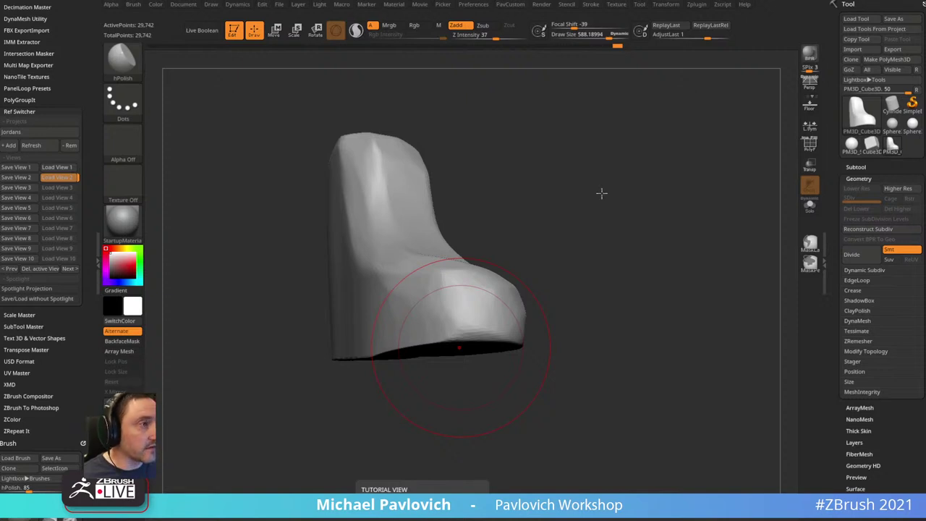
- Plane the top and side edges of the toe box with TrimDynamic
mouse_move(601, 192)
mouse_down()
mouse_move(653, 182)
mouse_move(668, 256)
mouse_move(624, 176)
mouse_move(661, 195)
mouse_move(684, 161)
mouse_move(689, 221)
mouse_up()
key(b)
key(s)
key(t)
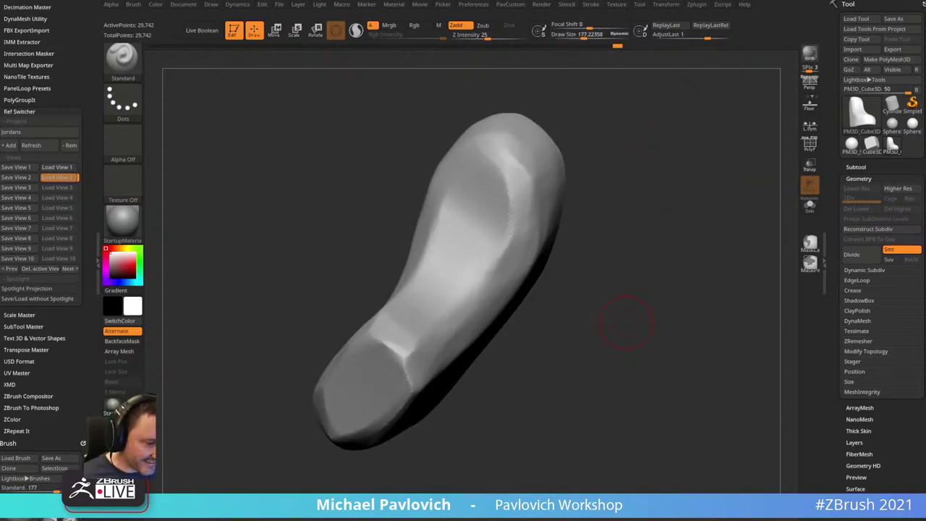
mouse_move(612, 240)
mouse_down()
mouse_move(670, 190)
mouse_move(709, 194)
mouse_move(400, 397)
mouse_move(464, 416)
mouse_move(593, 261)
mouse_move(533, 422)
mouse_move(542, 405)
mouse_move(557, 423)
mouse_move(574, 409)
mouse_move(554, 432)
mouse_move(570, 422)
mouse_move(560, 419)
mouse_move(565, 439)
mouse_up()
key(b)
key(t)
key(d)
mouse_move(470, 364)
mouse_down()
mouse_move(446, 363)
mouse_move(424, 332)
mouse_up()
mouse_move(449, 365)
mouse_down()
mouse_move(538, 374)
mouse_move(550, 292)
mouse_move(618, 301)
mouse_move(423, 337)
mouse_move(376, 312)
mouse_move(525, 345)
mouse_move(434, 330)
mouse_move(615, 231)
mouse_move(434, 282)
mouse_up()
- Smooth the toe box, instep ridge and ankle side at a draw size of about 322
key(b)
key(m)
key(v)
key(ctrl)
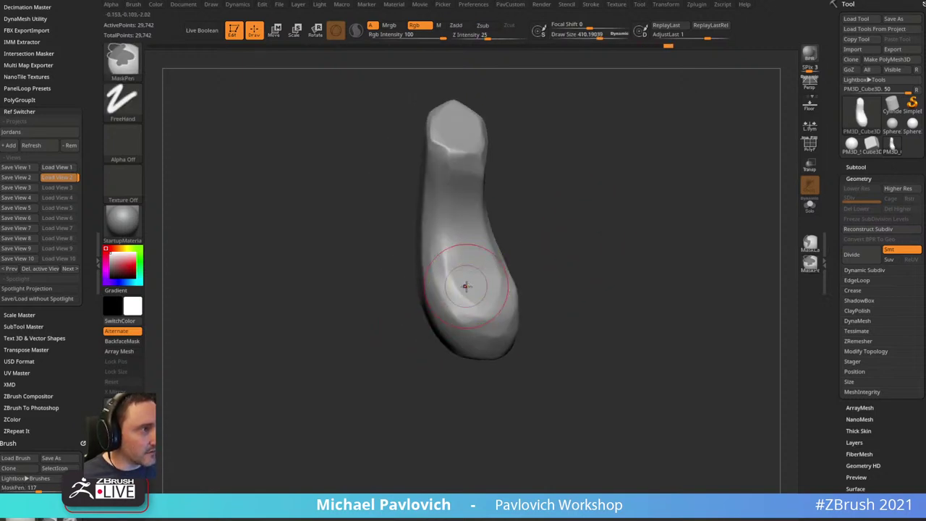
drag(562, 253, 494, 316)
key(shift)
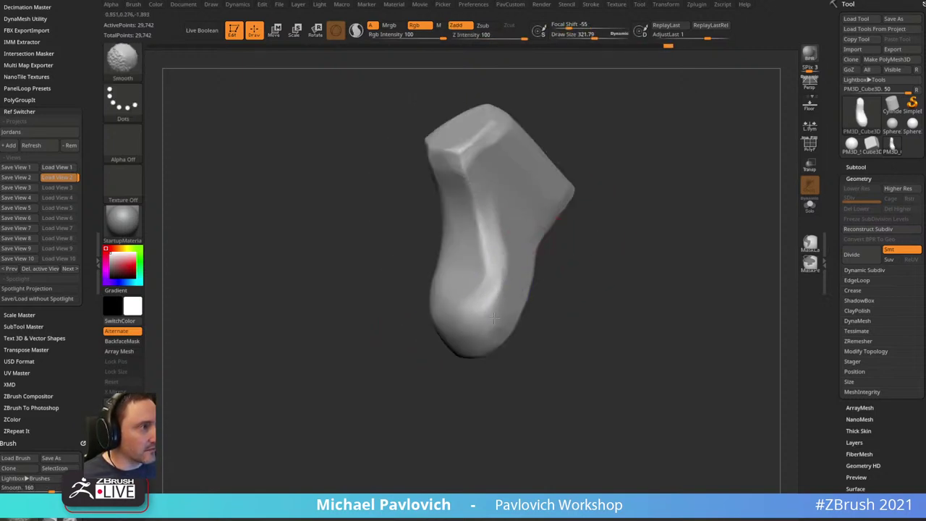
mouse_move(450, 217)
mouse_down()
mouse_move(593, 155)
mouse_move(424, 225)
mouse_move(589, 238)
mouse_move(556, 207)
mouse_move(392, 234)
mouse_up()
key(shift)
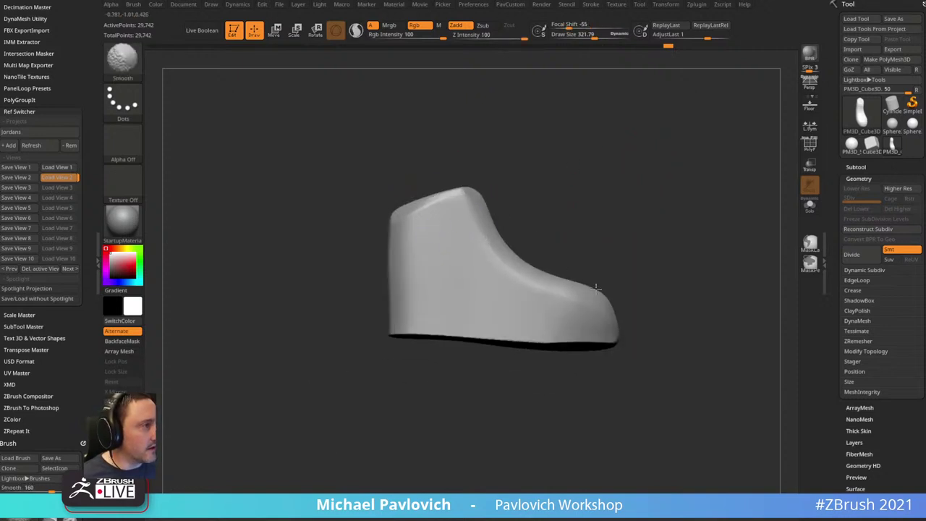
drag(596, 288, 452, 237)
- Soften the heel's vertical edges and the side surfaces with Smooth, and refresh the DynaMesh
drag(507, 156, 610, 155)
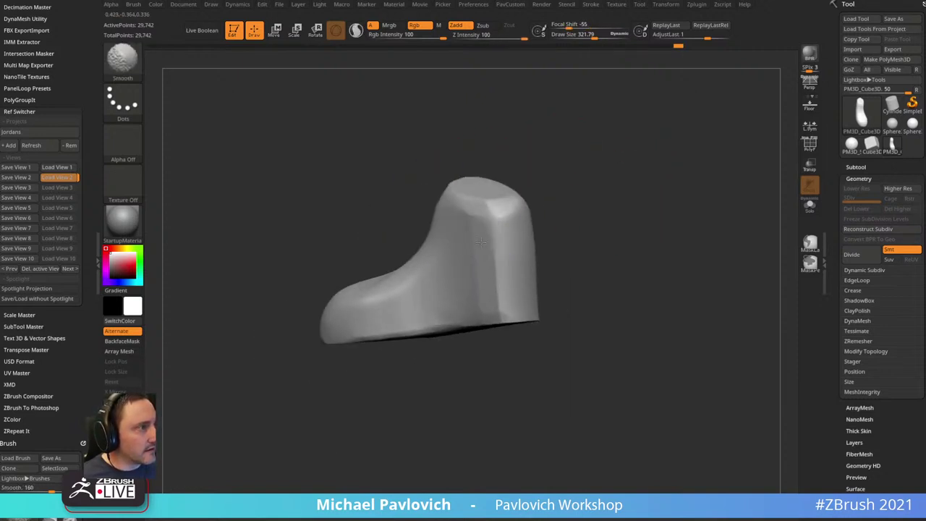
mouse_move(599, 213)
mouse_down()
mouse_move(654, 174)
mouse_move(584, 244)
mouse_move(657, 162)
mouse_move(672, 217)
mouse_move(467, 239)
mouse_move(512, 253)
mouse_up()
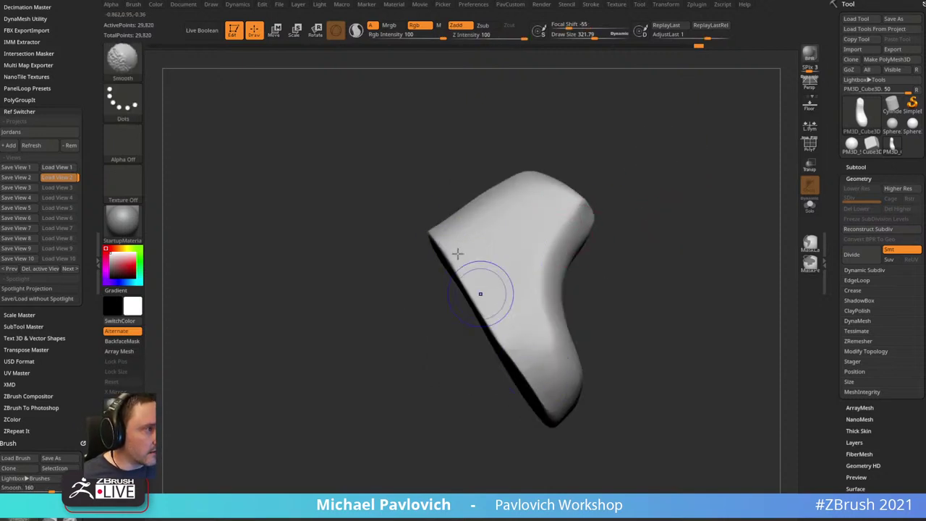
mouse_move(481, 289)
mouse_down()
mouse_move(685, 201)
mouse_move(602, 295)
mouse_move(705, 149)
mouse_up()
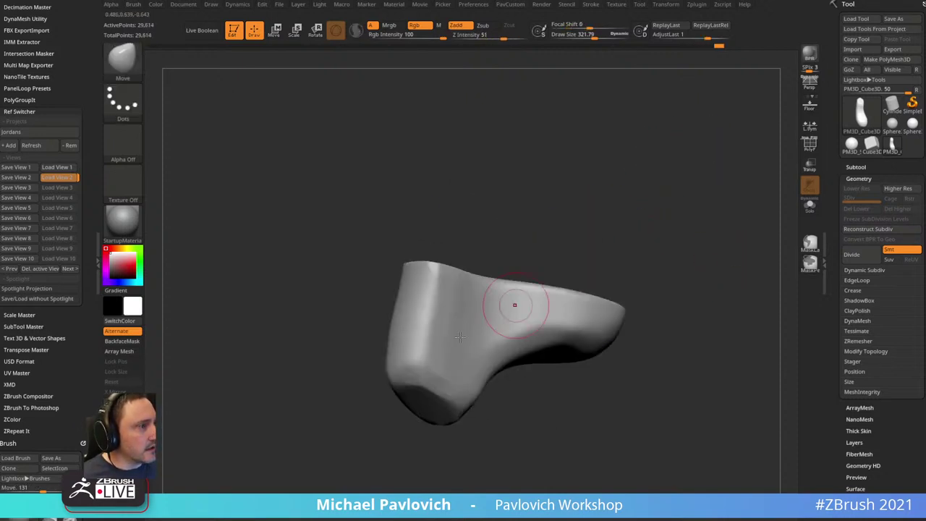
- Round the collar's angular top into an oval with the Move brush at a draw size of about 393, and smooth it
mouse_move(614, 213)
mouse_down()
mouse_move(636, 194)
mouse_move(657, 149)
mouse_move(434, 347)
mouse_up()
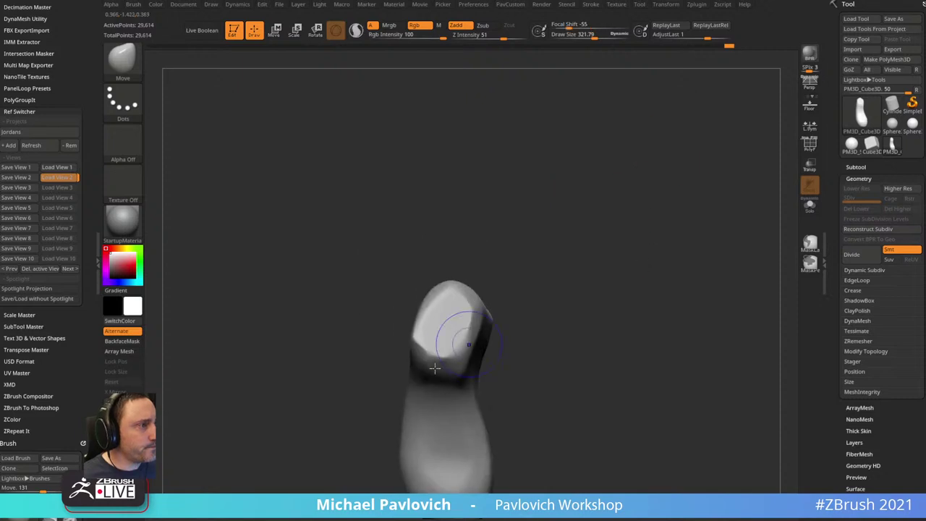
drag(547, 265, 579, 209)
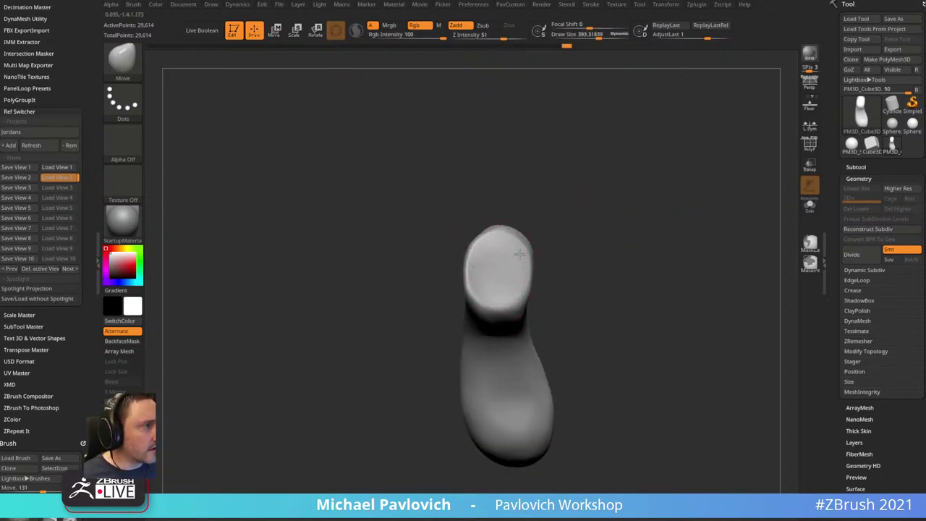
drag(578, 217, 670, 156)
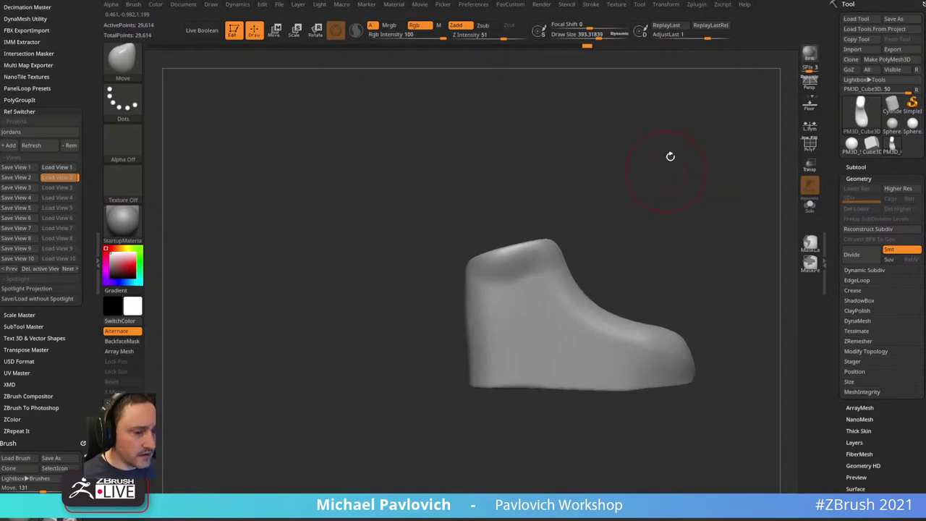
shift+drag(533, 275, 535, 265)
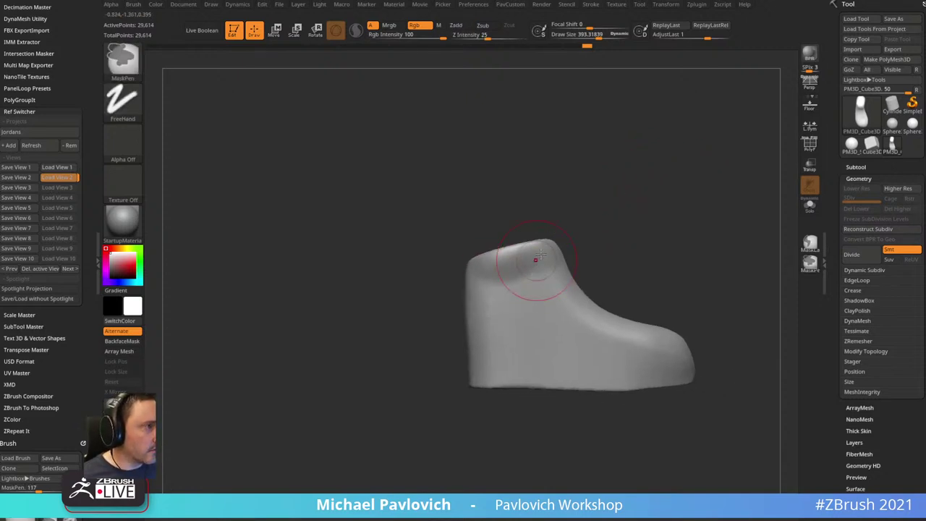
- Build up the ankle and heel sides with the Clay brush at a draw size of about 393, and smooth them
mouse_move(630, 196)
mouse_down()
mouse_move(659, 152)
mouse_move(670, 198)
mouse_move(679, 169)
mouse_move(482, 238)
mouse_up()
key(b)
key(c)
key(l)
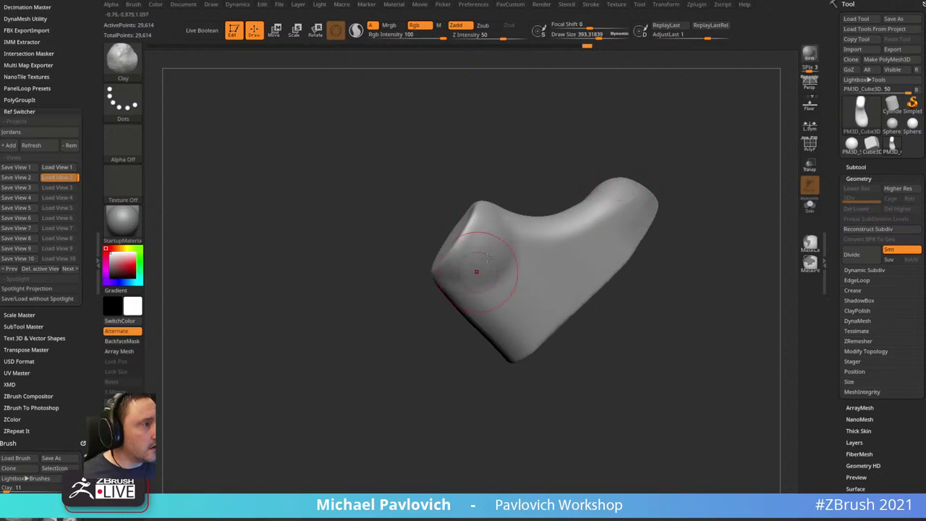
shift+drag(475, 316, 494, 267)
mouse_move(470, 350)
mouse_down()
mouse_move(513, 299)
mouse_move(504, 275)
mouse_up()
mouse_move(612, 210)
mouse_down()
mouse_move(664, 176)
mouse_move(615, 190)
mouse_up()
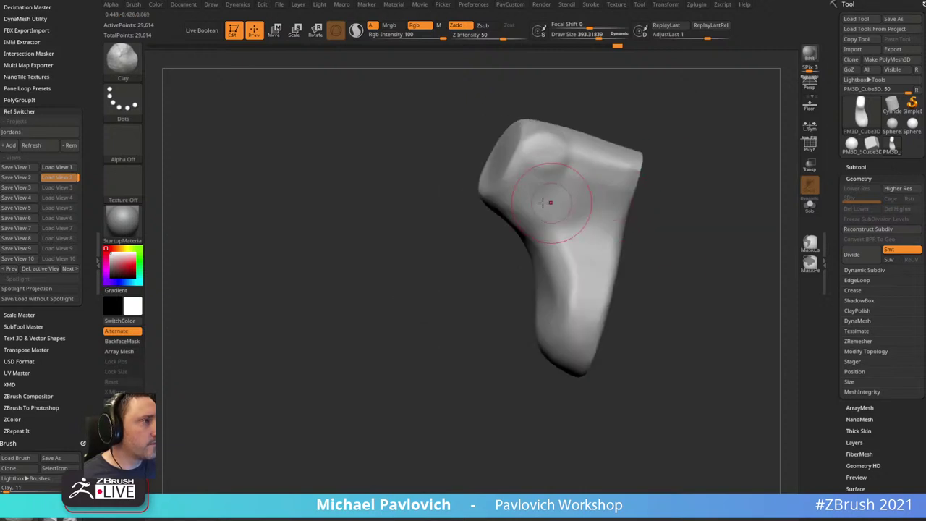
mouse_move(548, 199)
shift+mouse_down()
mouse_move(570, 174)
mouse_move(583, 222)
shift+mouse_up()
drag(661, 165, 628, 193)
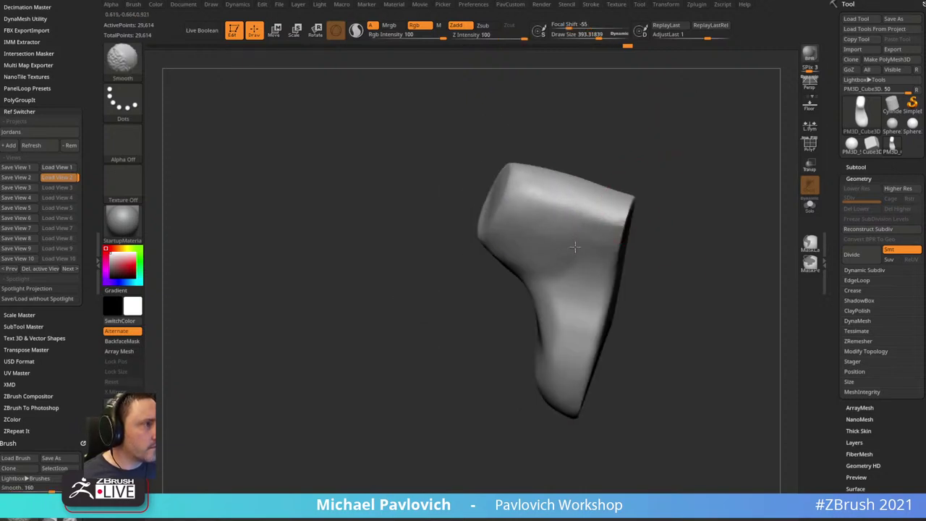
mouse_move(574, 247)
mouse_down()
mouse_move(692, 137)
mouse_move(698, 180)
mouse_move(669, 204)
mouse_move(690, 222)
mouse_move(685, 256)
mouse_move(685, 154)
mouse_move(694, 151)
mouse_move(688, 244)
mouse_move(682, 206)
mouse_move(685, 227)
mouse_move(697, 233)
mouse_up()
drag(679, 140, 628, 149)
- Mirror the shoe mesh to the opposite foot
key(grave)
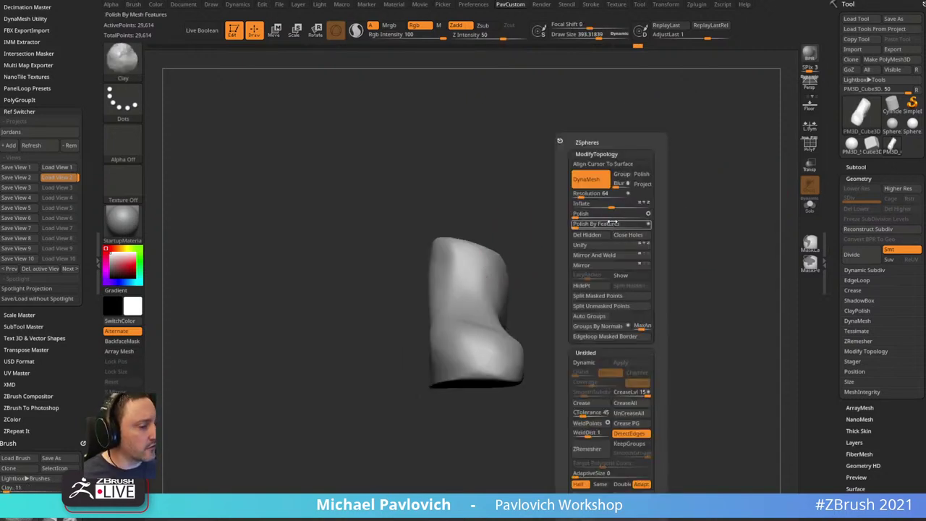
click(594, 254)
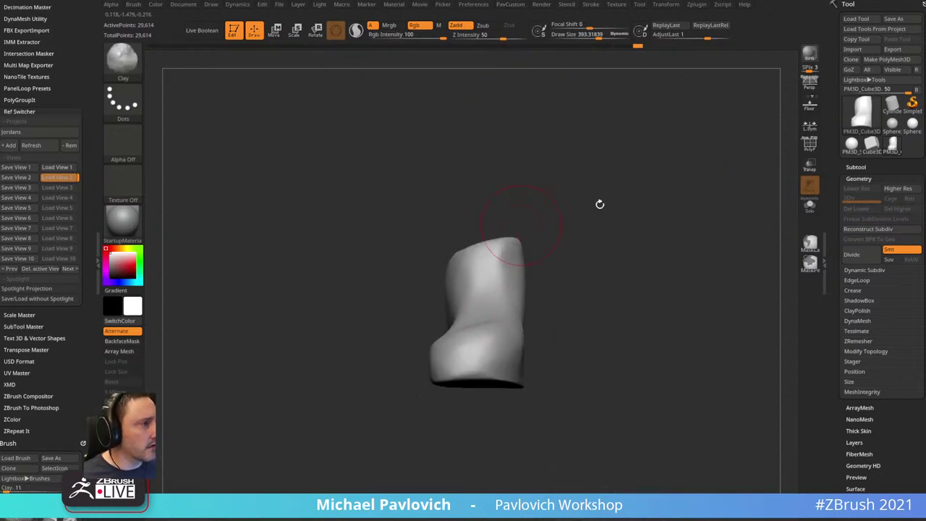
drag(600, 204, 696, 162)
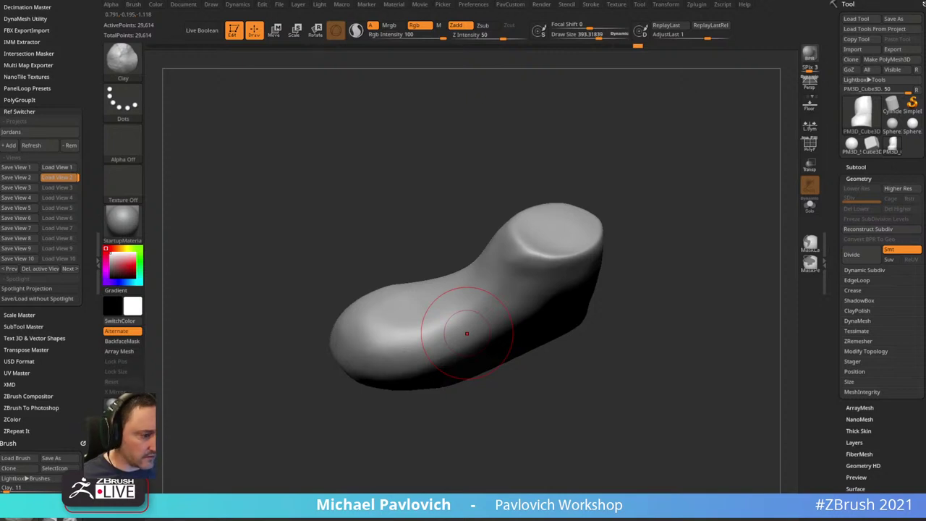
- Add the three-quarter photo of the shoe pair to Spotlight, scale it down, and leave Spotlight editing
click(590, 4)
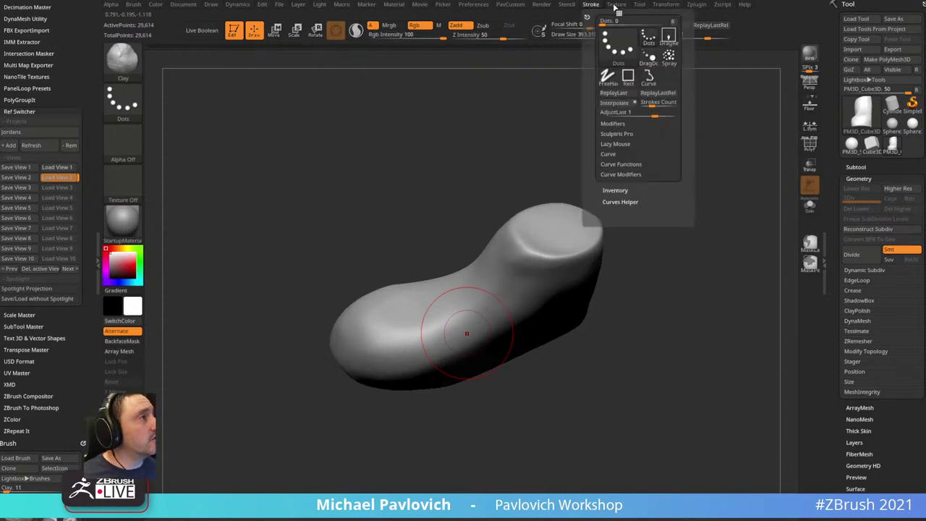
click(616, 4)
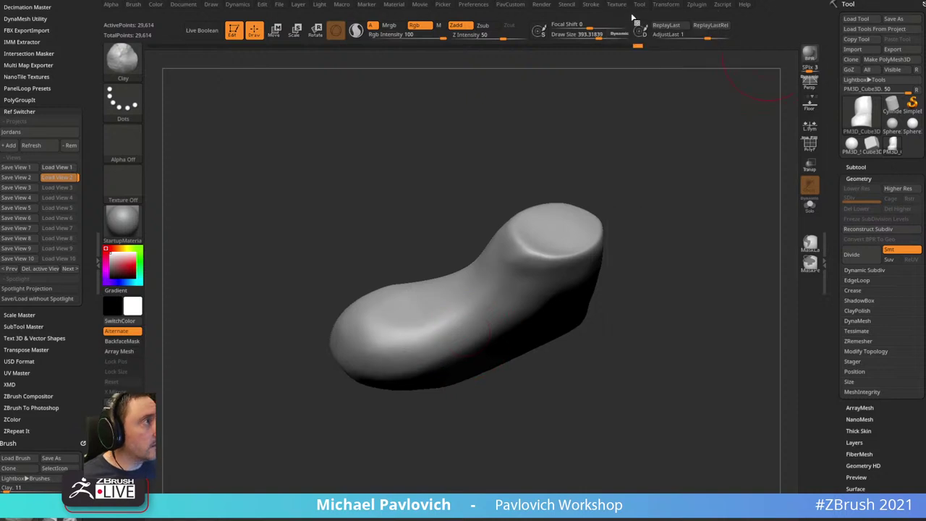
click(620, 5)
click(671, 176)
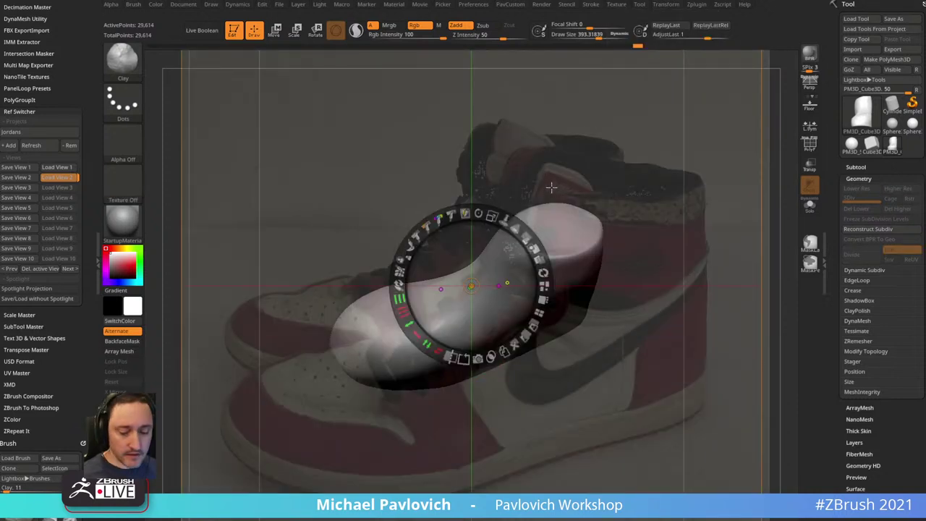
key(z)
key(z)
drag(492, 215, 478, 213)
key(z)
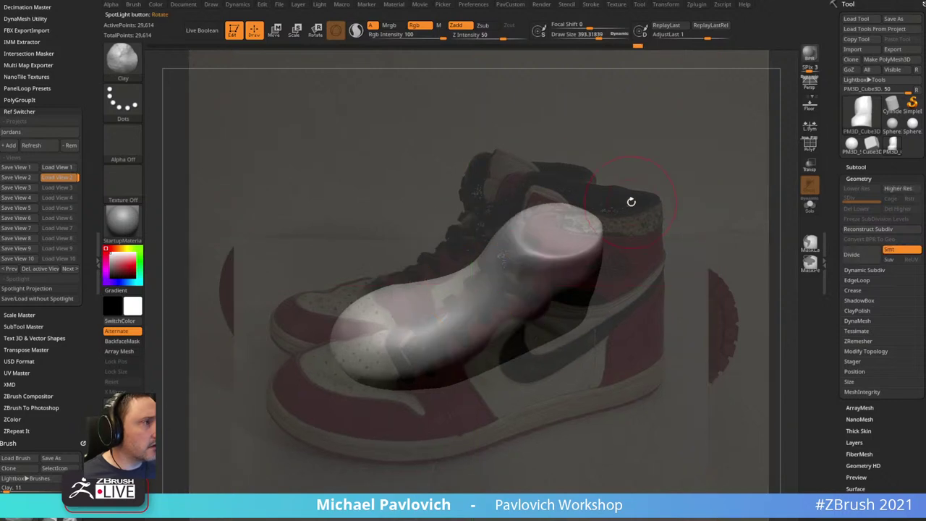
- Scale down and reposition the three-quarter shoe photo in Spotlight, then leave Spotlight editing
key(z)
click(743, 223)
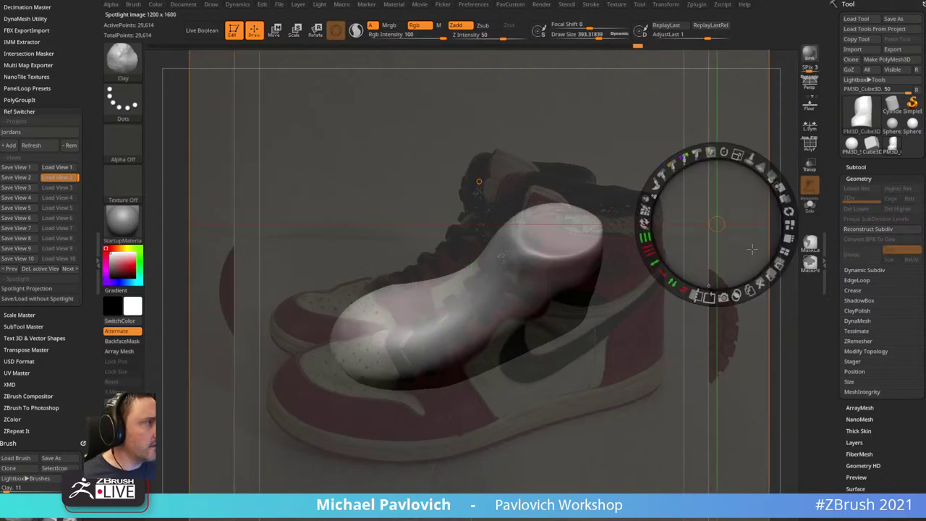
click(763, 286)
drag(589, 201, 697, 207)
click(743, 284)
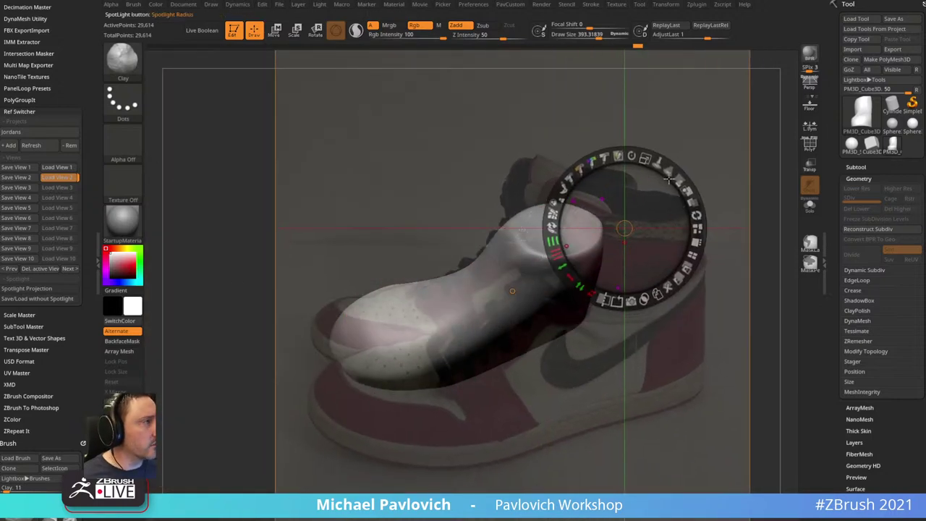
mouse_move(669, 179)
mouse_down()
mouse_move(723, 193)
mouse_move(709, 149)
mouse_move(728, 165)
mouse_move(708, 172)
mouse_move(739, 174)
mouse_move(739, 162)
mouse_move(744, 187)
mouse_move(750, 140)
mouse_move(738, 127)
mouse_move(746, 157)
mouse_move(759, 151)
mouse_move(759, 165)
mouse_move(755, 158)
mouse_up()
key(z)
- Turn on perspective, line the shoe mesh up with the three-quarter photo, and save the alignment as View 3
key(p)
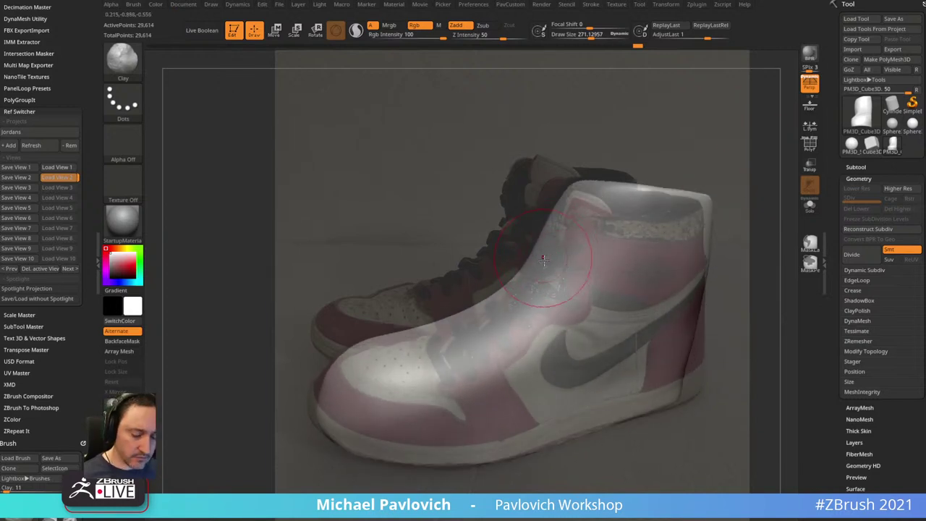
key(z)
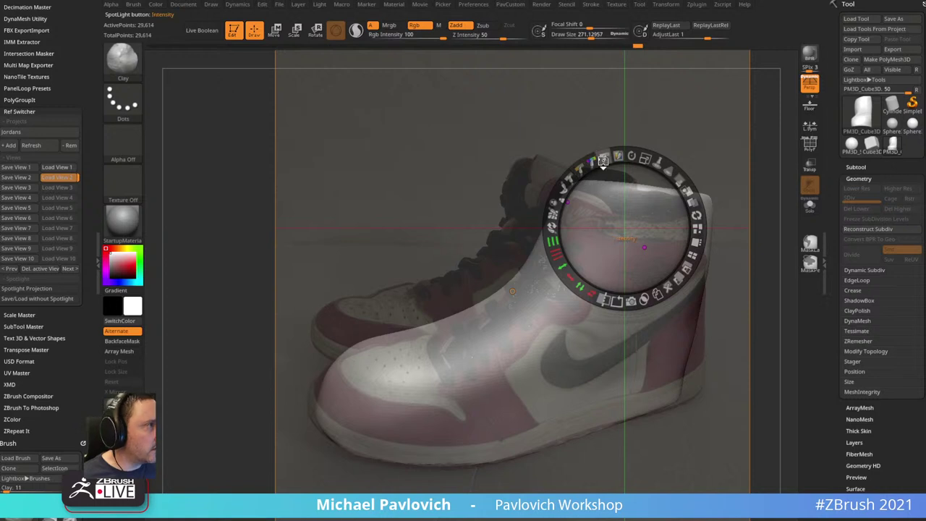
drag(603, 158, 605, 158)
key(z)
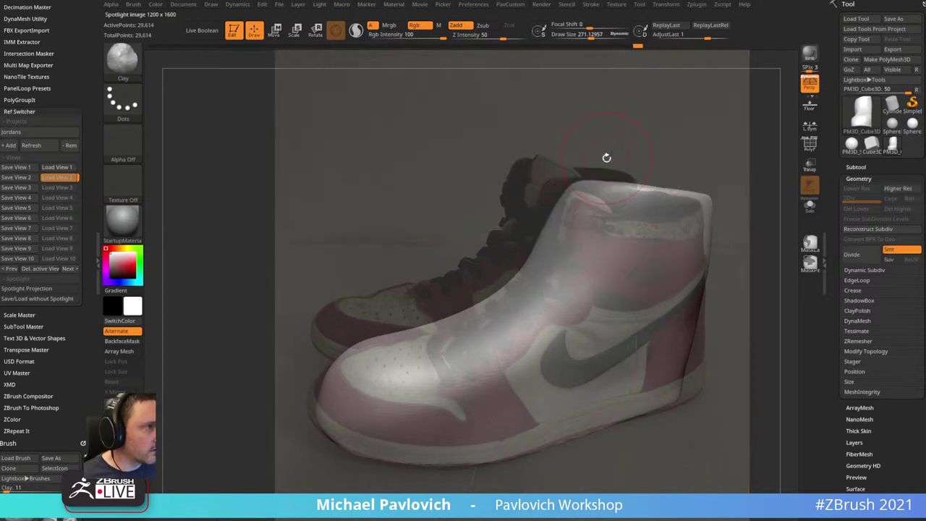
drag(715, 130, 729, 164)
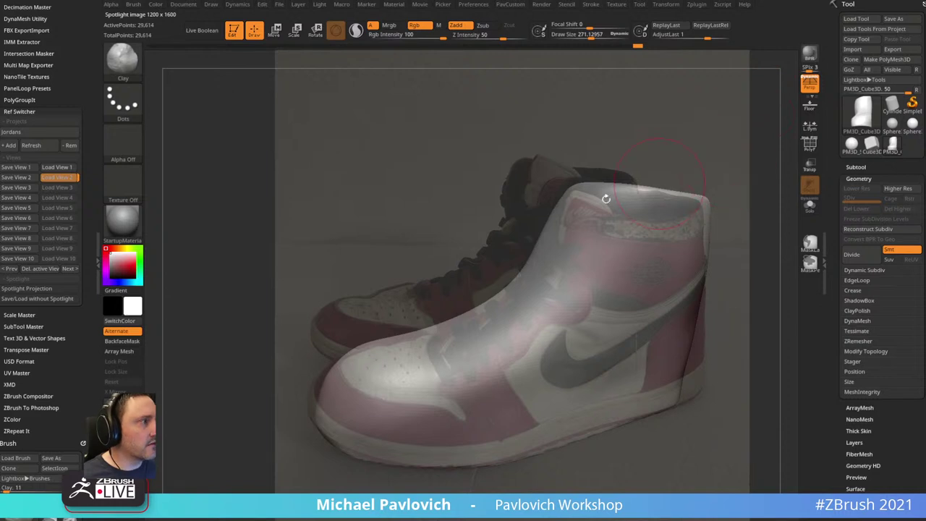
click(33, 189)
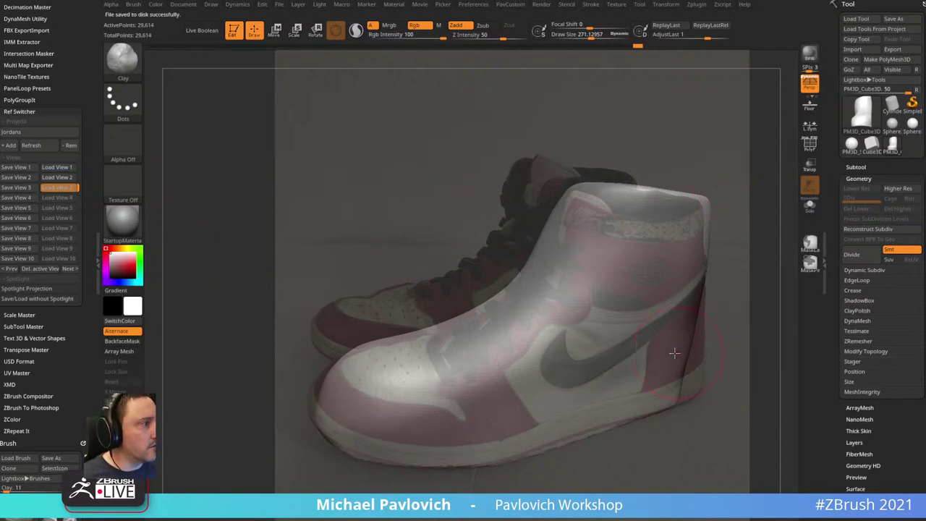
- Pull the heel's back edge out to the three-quarter photo with the Move brush, using draw sizes of about 490 and 419
key(b)
key(m)
key(v)
drag(686, 363, 705, 392)
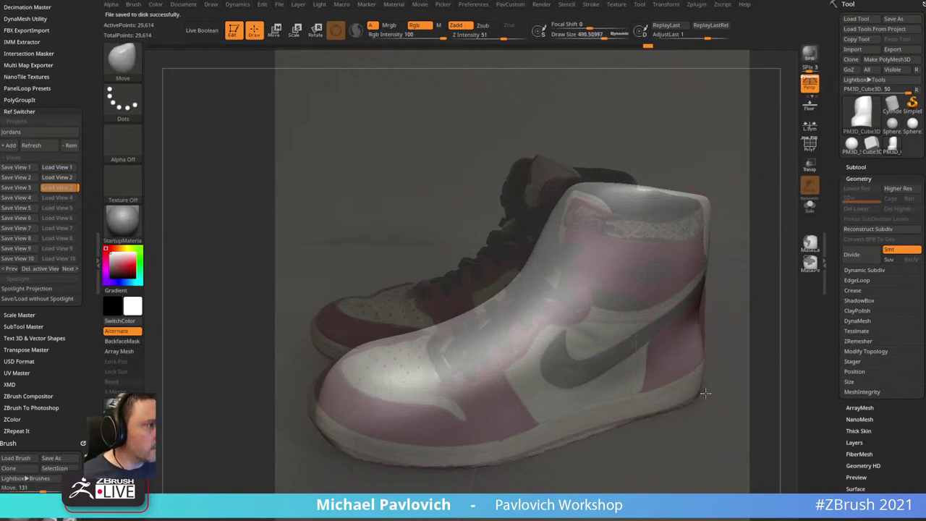
drag(709, 313, 714, 312)
key(ctrl+z)
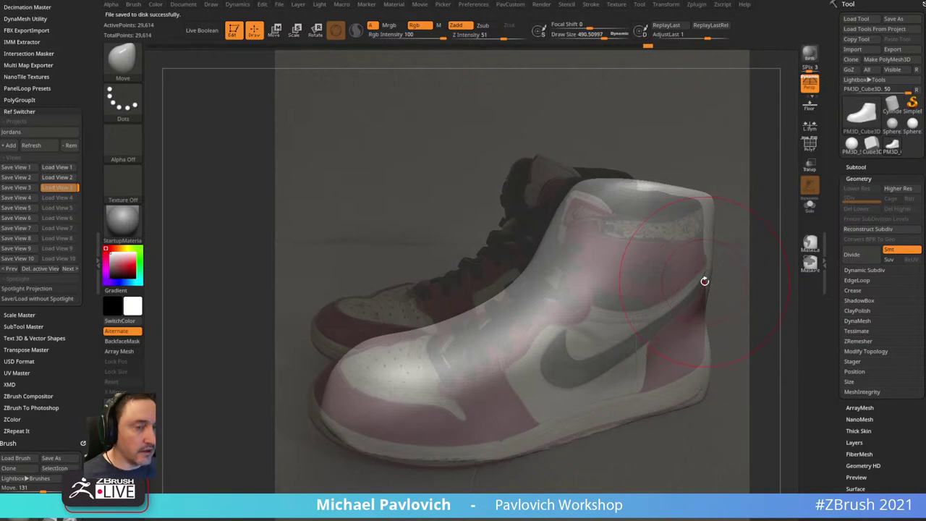
click(67, 187)
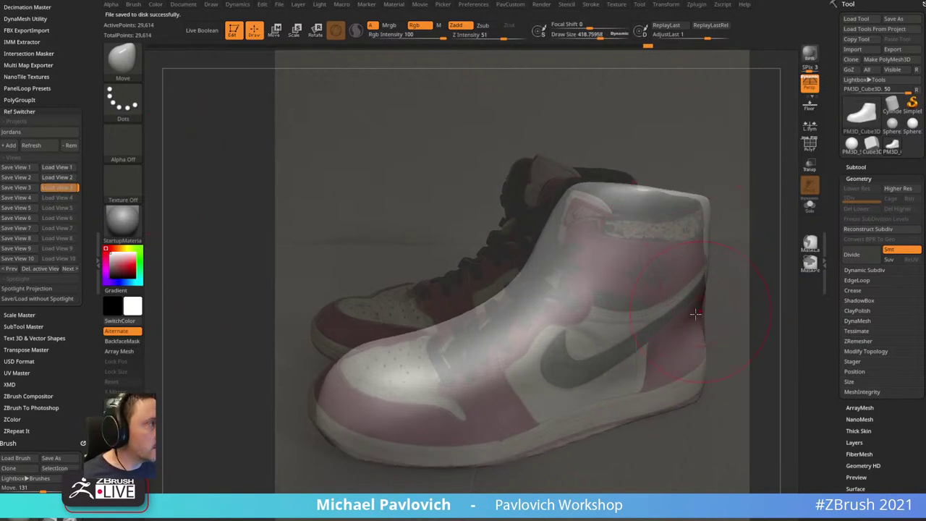
drag(694, 313, 703, 314)
- Fit the toe and instep to the three-quarter photo with the Move brush at draw sizes of about 436 to 500
key(])
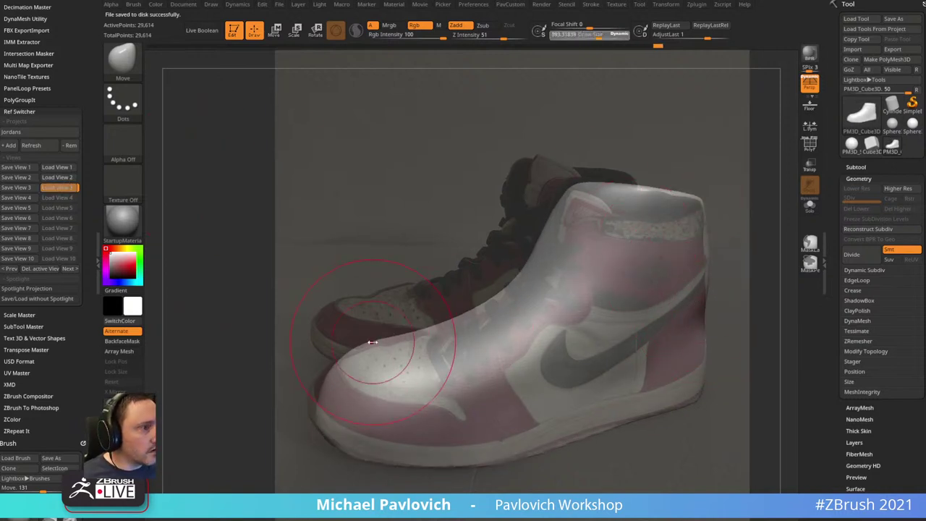
drag(309, 401, 299, 385)
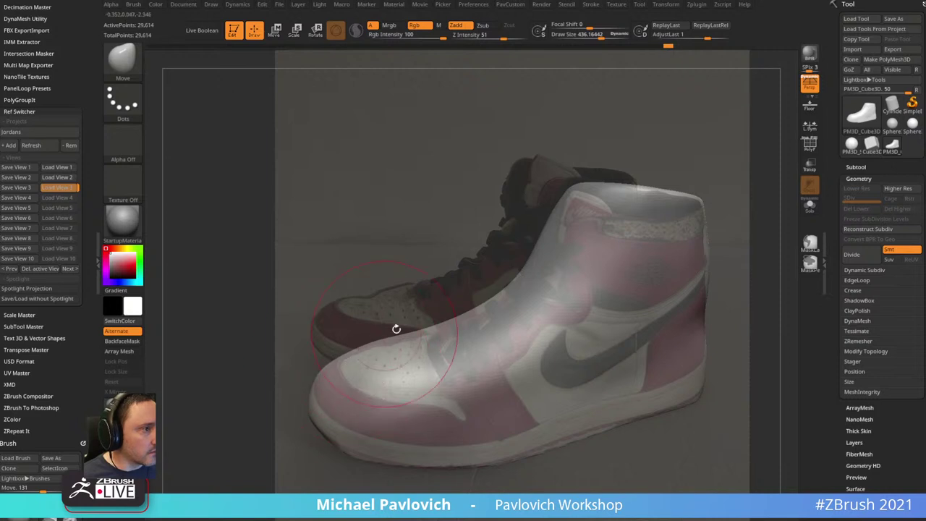
drag(395, 326, 445, 297)
click(69, 188)
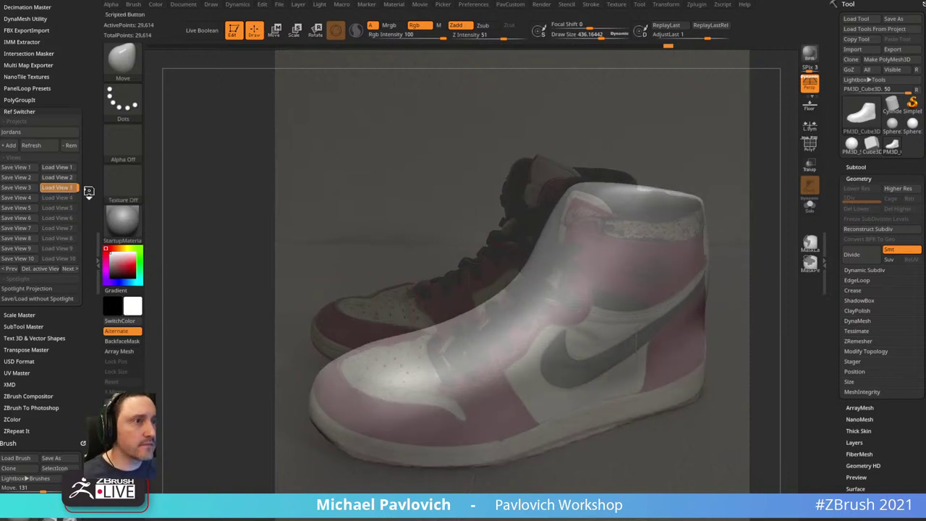
key(s)
mouse_move(448, 356)
mouse_down()
mouse_move(434, 338)
mouse_move(486, 312)
mouse_up()
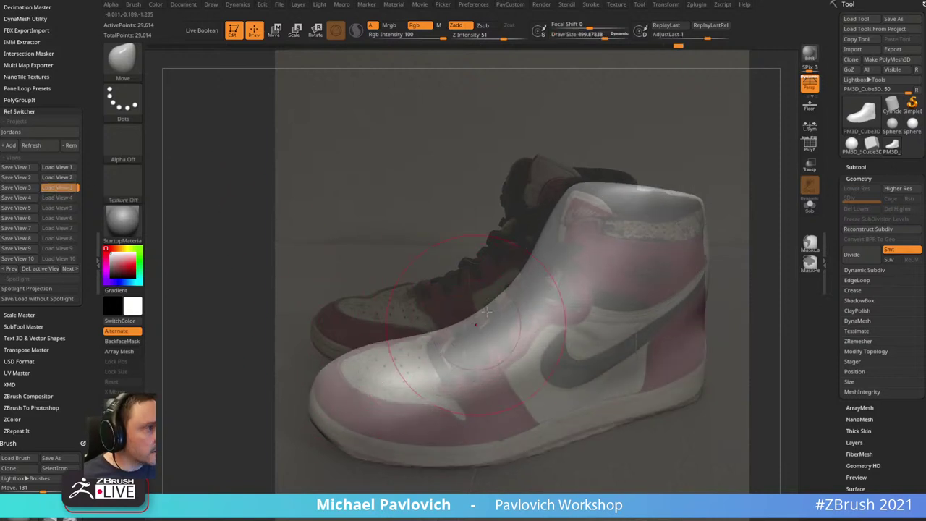
- Pull the collar's front corner up with the Move brush at a draw size of about 337, and switch to the Standard brush
key(s)
drag(576, 195, 566, 195)
drag(570, 187, 567, 183)
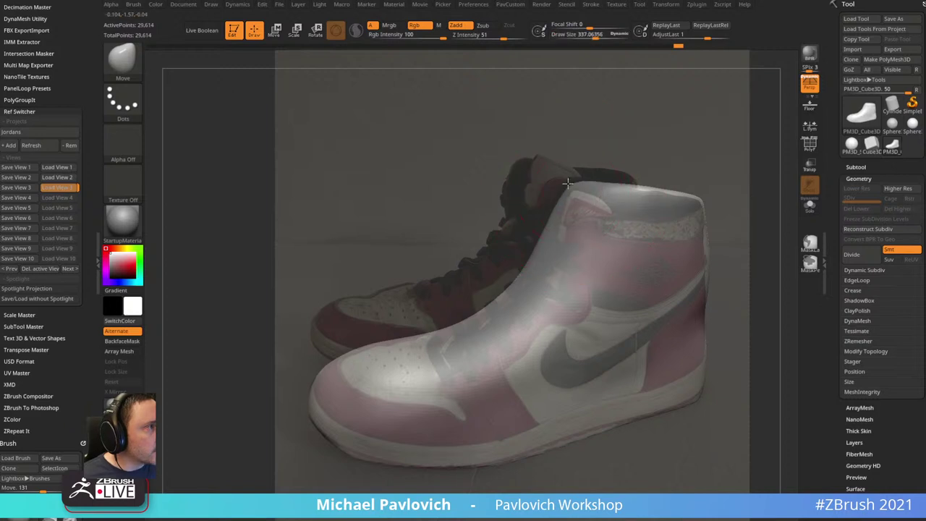
key(b)
key(s)
key(t)
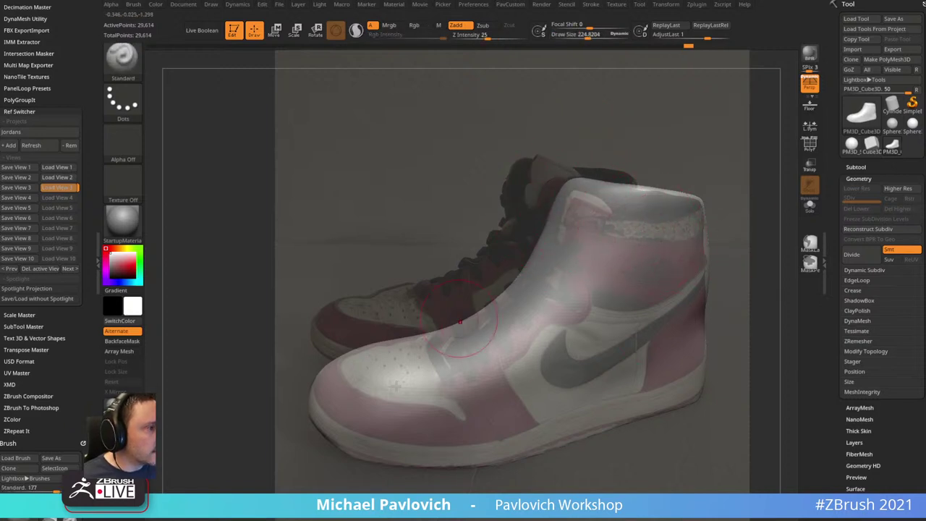
- Load View 2 and mirror the shoe mesh to match the foot in the sole photo
click(59, 177)
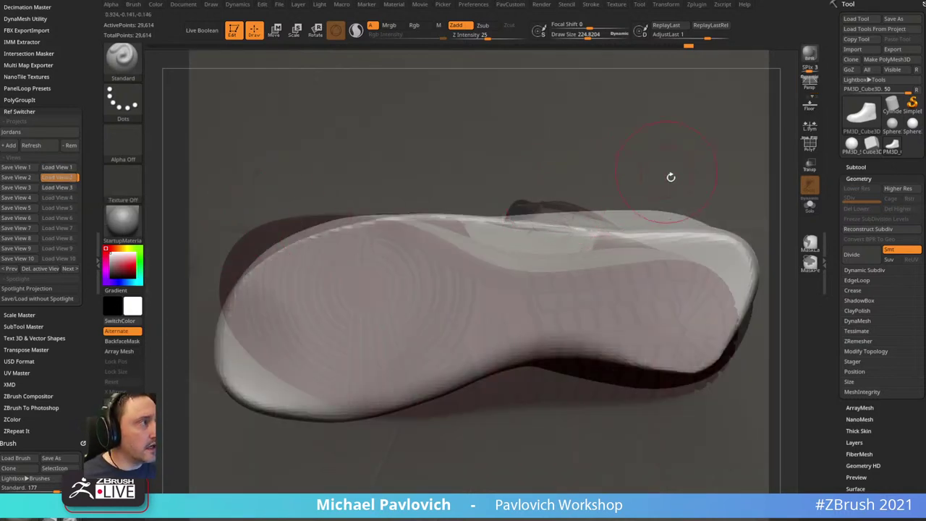
key(2)
click(656, 267)
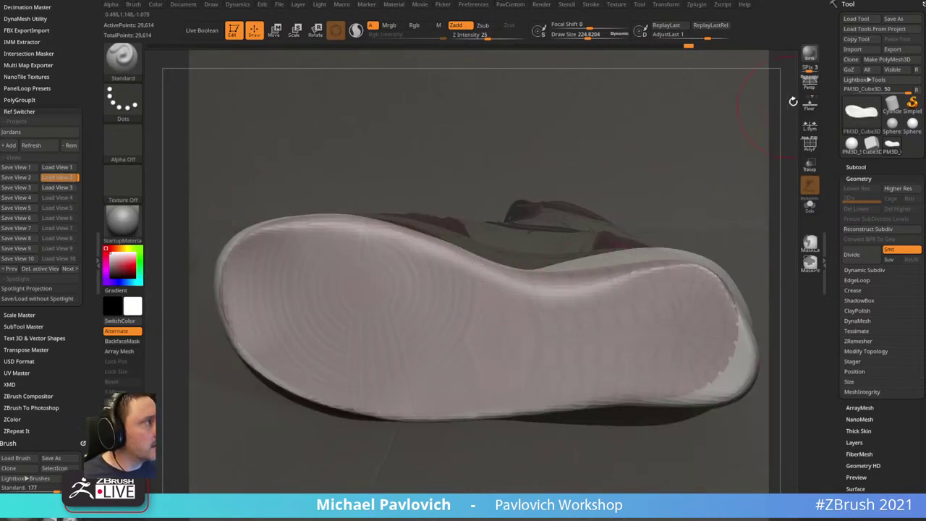
- Fit the sole's heel and toe outlines to the sole photo with the Move brush at a draw size of about 314
key(b)
key(m)
key(v)
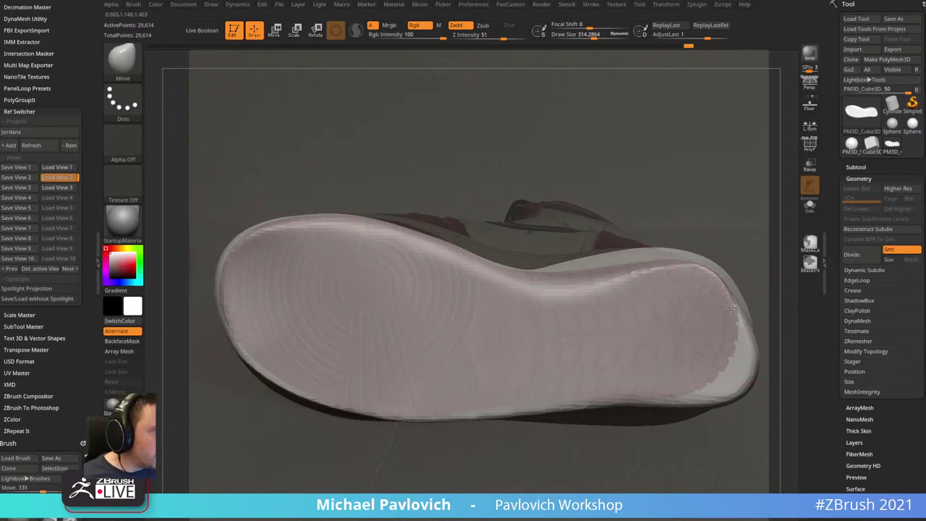
drag(729, 309, 730, 295)
mouse_move(745, 381)
mouse_down()
mouse_move(712, 375)
mouse_move(677, 395)
mouse_up()
drag(743, 313, 736, 307)
drag(245, 350, 256, 343)
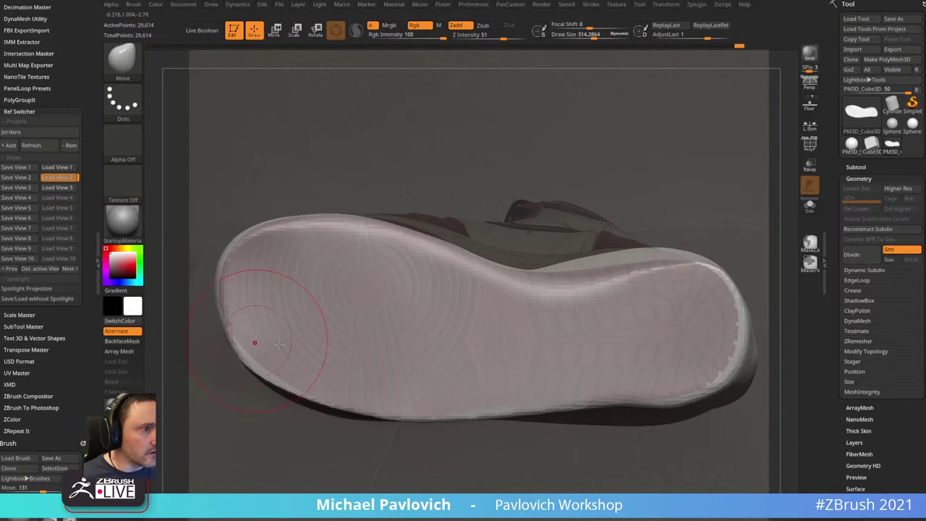
- Load View 1, realign the shoe mesh with the side photo, and overwrite the saved View 1
click(49, 178)
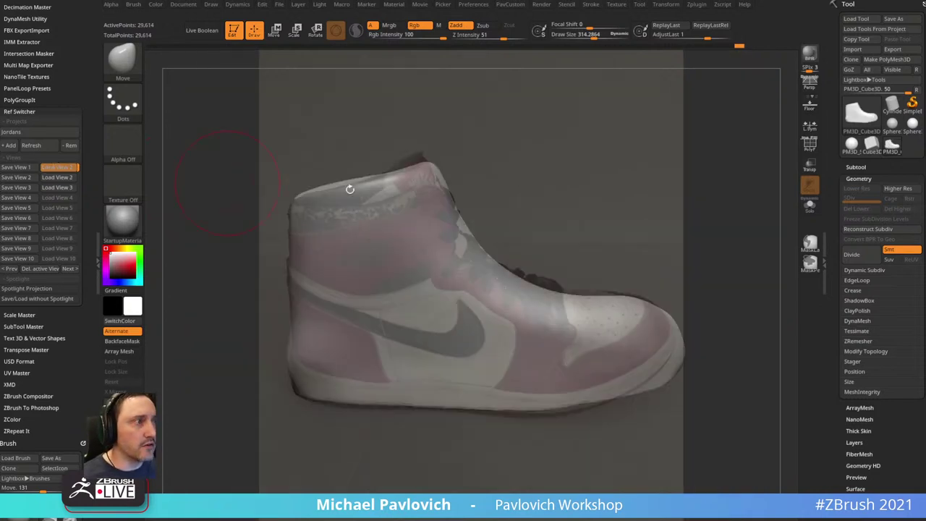
key(s)
click(670, 353)
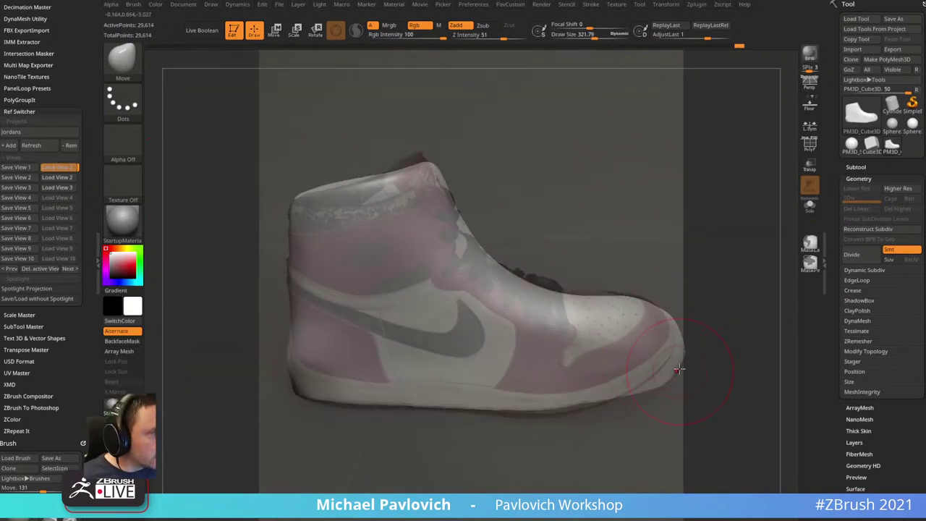
drag(701, 279, 684, 251)
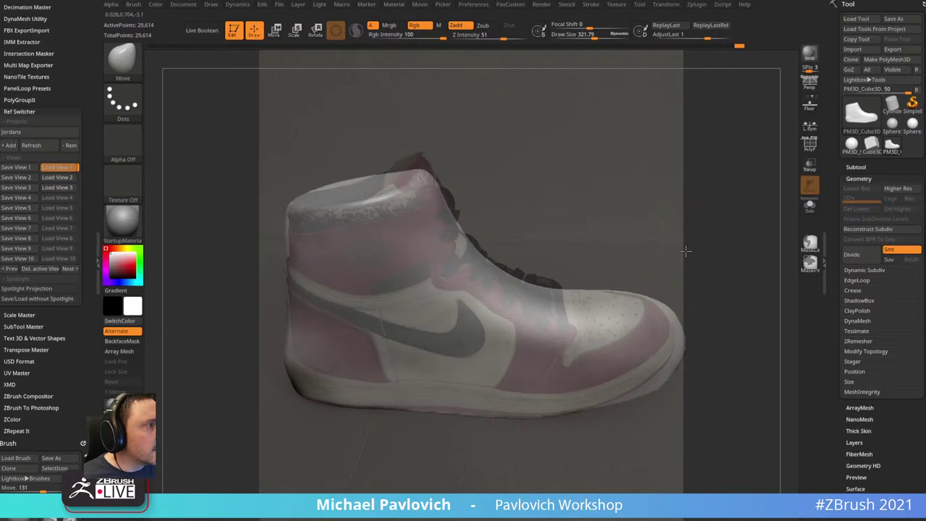
click(31, 170)
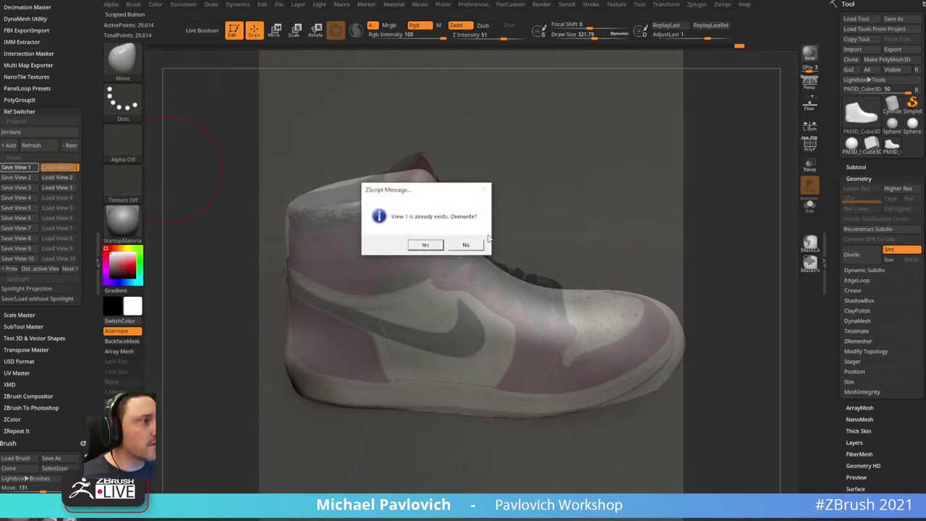
click(425, 244)
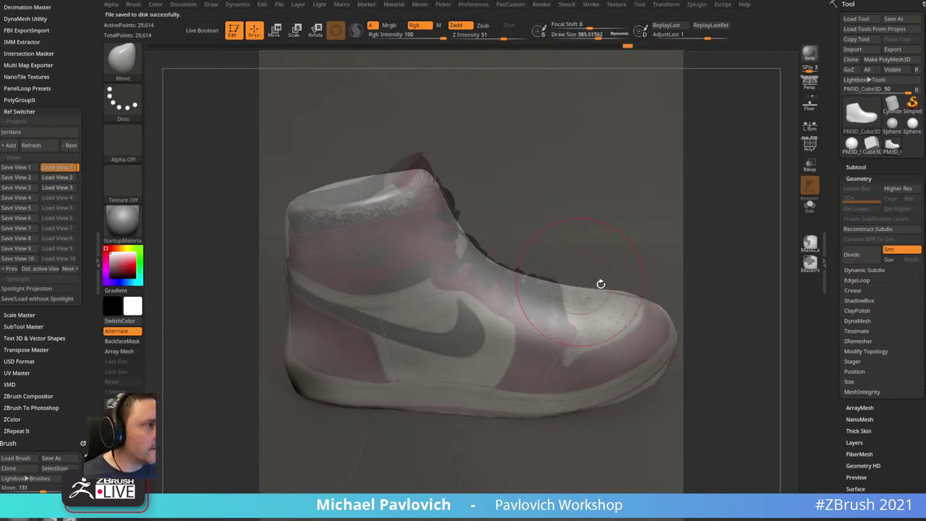
- Refine the toe and sole profile against the side photo in View 1 with the Move brush at draw sizes of about 377 to 385
drag(487, 167, 484, 162)
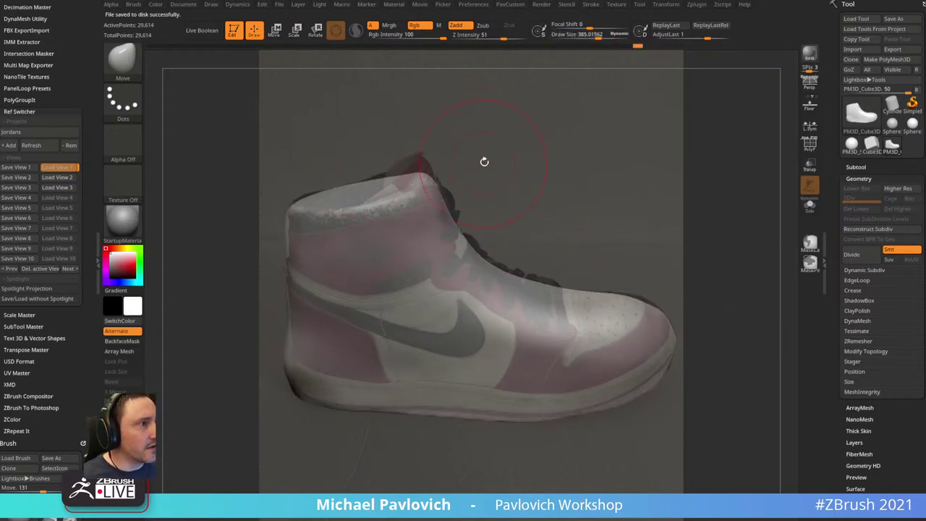
click(41, 168)
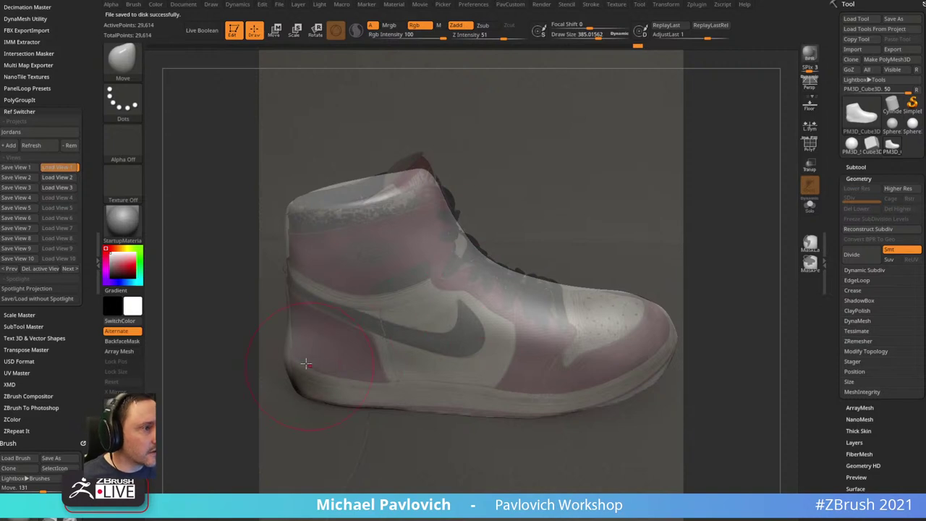
key(b)
key(s)
key(t)
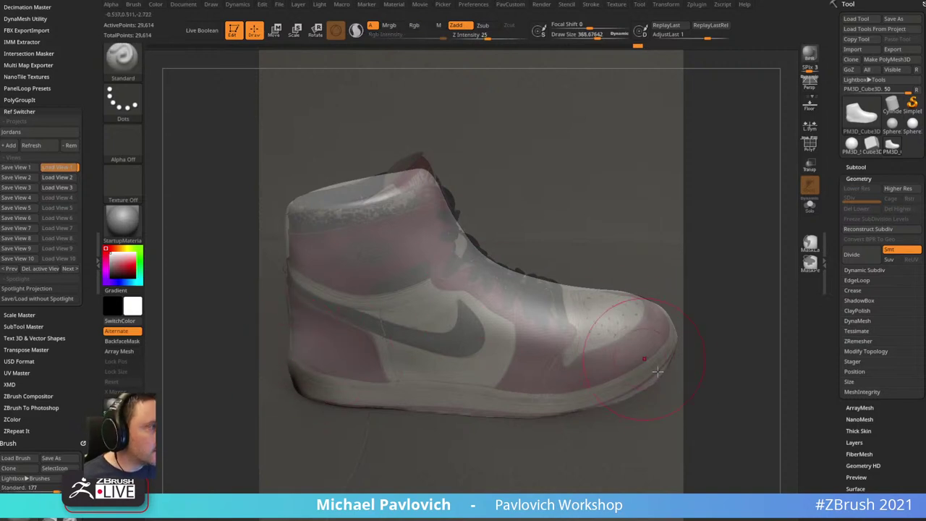
key(b)
key(m)
key(v)
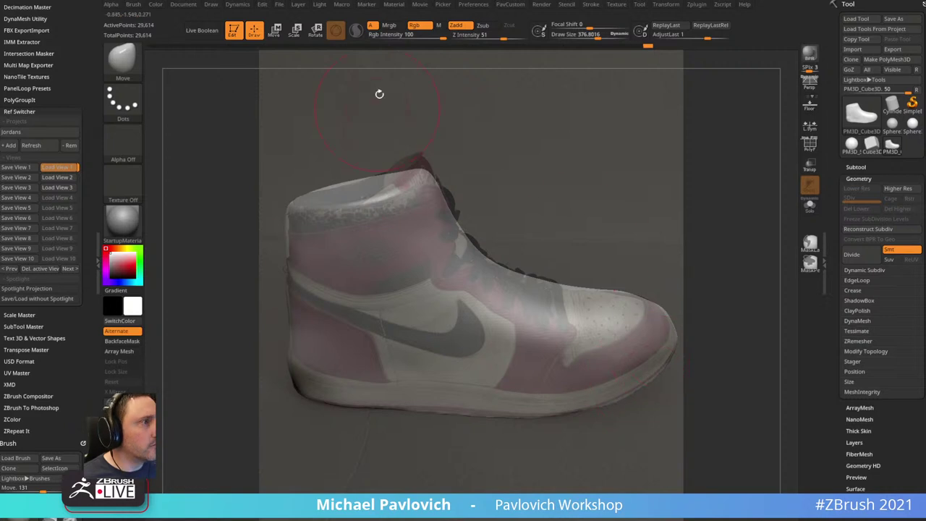
- Switch to the Standard brush, reduce the draw size, and hide the Spotlight reference photos
key(b)
key(s)
key(t)
key(s)
drag(474, 237, 456, 237)
key(shift+z)
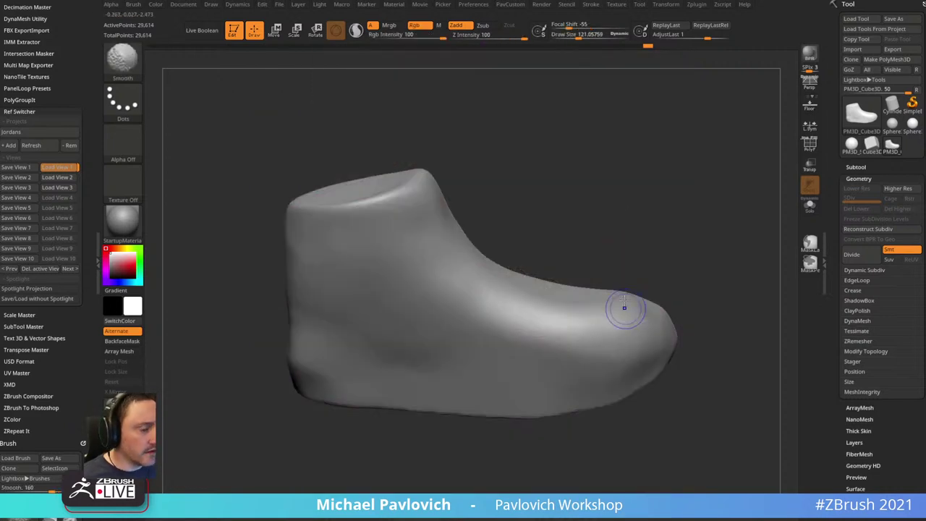
- Reshape the toe's front outline from above with the Move brush at a draw size of about 183
mouse_move(542, 207)
mouse_down()
mouse_move(625, 139)
mouse_move(801, 151)
mouse_move(615, 145)
mouse_move(668, 198)
mouse_move(702, 210)
mouse_move(686, 210)
mouse_move(689, 269)
mouse_move(676, 244)
mouse_move(543, 341)
mouse_up()
key(b)
key(m)
key(v)
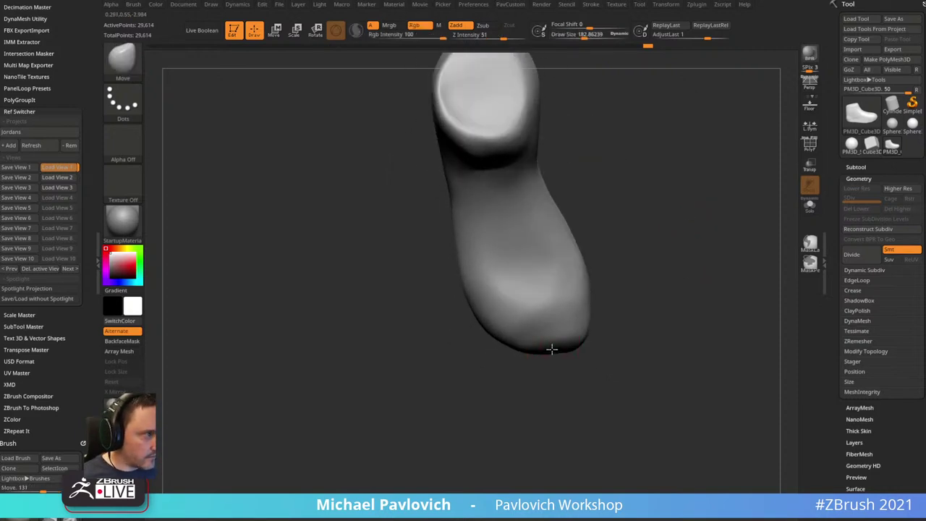
- Flatten the underside of the toe and sole with the hPolish brush at draw sizes of about 244 to 257
mouse_move(678, 319)
mouse_down()
mouse_move(655, 340)
mouse_move(682, 282)
mouse_move(717, 284)
mouse_move(659, 209)
mouse_move(670, 205)
mouse_move(670, 180)
mouse_move(608, 224)
mouse_up()
key(b)
key(h)
key(p)
key(s)
drag(516, 297, 522, 295)
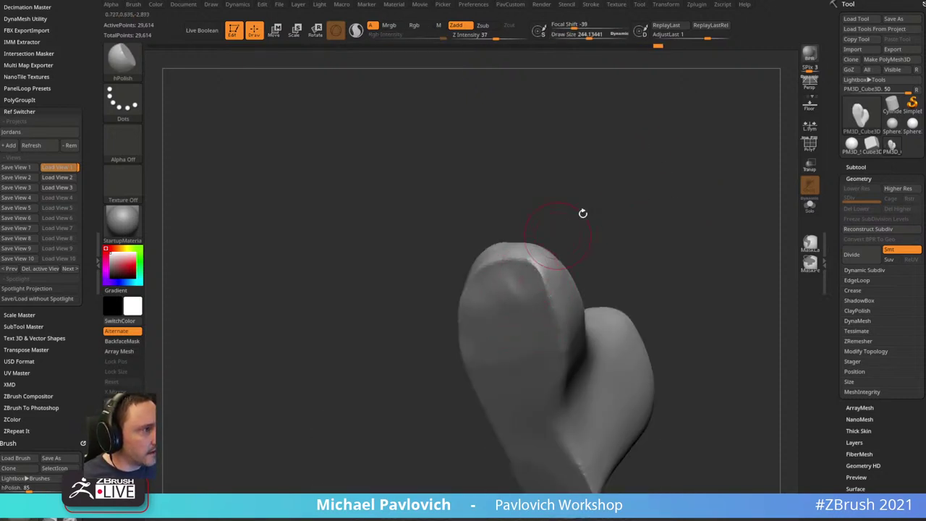
drag(583, 213, 520, 244)
drag(653, 229, 638, 217)
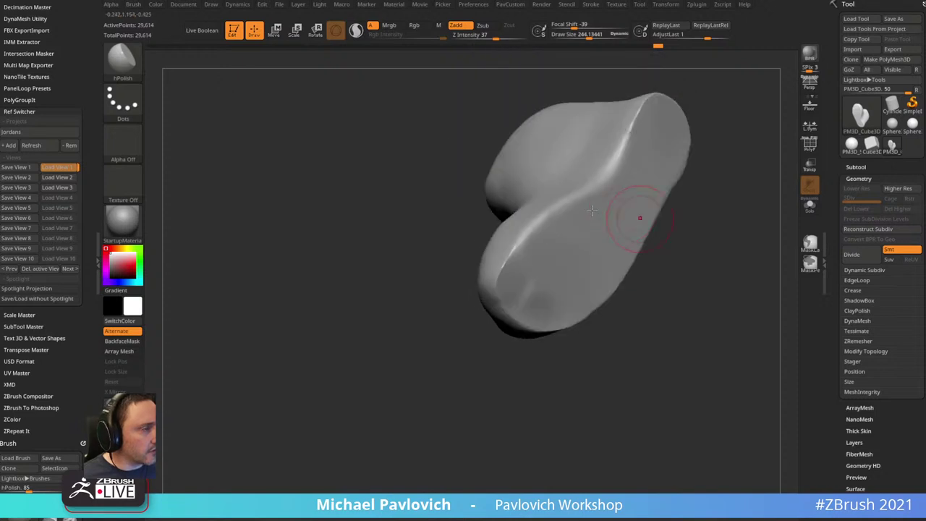
drag(529, 246, 506, 283)
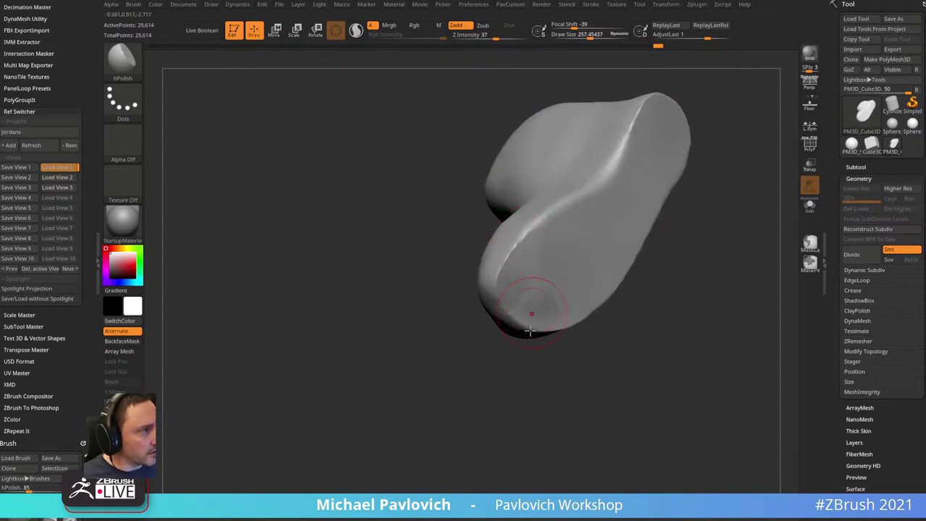
right_drag(530, 330, 568, 345)
mouse_move(564, 318)
mouse_down()
mouse_move(525, 305)
mouse_move(555, 315)
mouse_move(544, 258)
mouse_move(574, 345)
mouse_move(601, 364)
mouse_move(509, 234)
mouse_move(522, 223)
mouse_move(472, 272)
mouse_move(520, 232)
mouse_move(510, 245)
mouse_move(519, 239)
mouse_move(476, 200)
mouse_move(463, 232)
mouse_up()
mouse_move(455, 395)
mouse_down()
mouse_move(643, 187)
mouse_move(614, 203)
mouse_move(607, 227)
mouse_move(590, 201)
mouse_move(624, 190)
mouse_move(670, 223)
mouse_move(663, 126)
mouse_move(453, 294)
mouse_move(458, 275)
mouse_up()
- Adjust the forefoot's sole outline from below with the Move brush at a draw size of about 545
key(b)
key(m)
key(v)
key(s)
drag(499, 344, 498, 359)
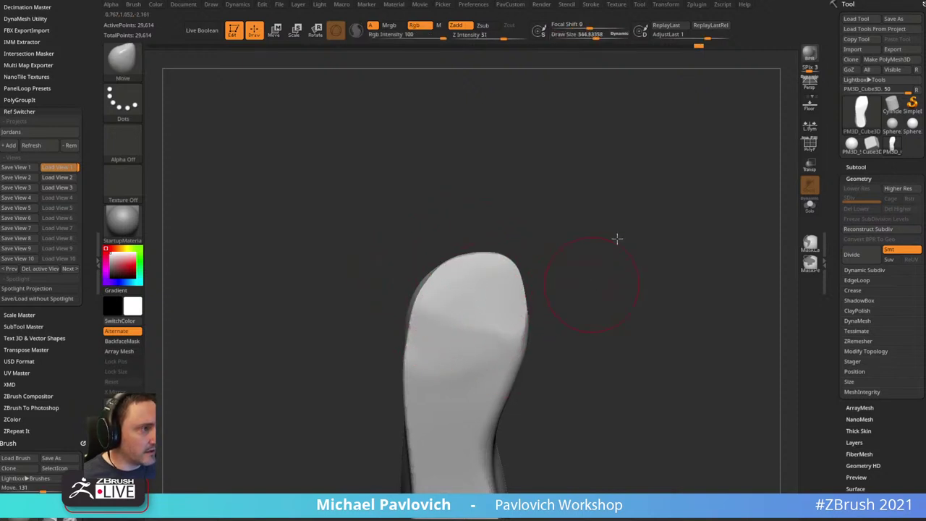
- Flatten the full underside of the sole with the hPolish brush at a draw size of about 345
alt+drag(616, 239, 609, 153)
key(b)
key(h)
key(p)
drag(605, 202, 568, 198)
mouse_move(516, 253)
mouse_down()
mouse_move(522, 268)
mouse_move(571, 233)
mouse_up()
mouse_move(572, 233)
mouse_down()
mouse_move(544, 230)
mouse_move(477, 318)
mouse_up()
right_drag(477, 352, 513, 200)
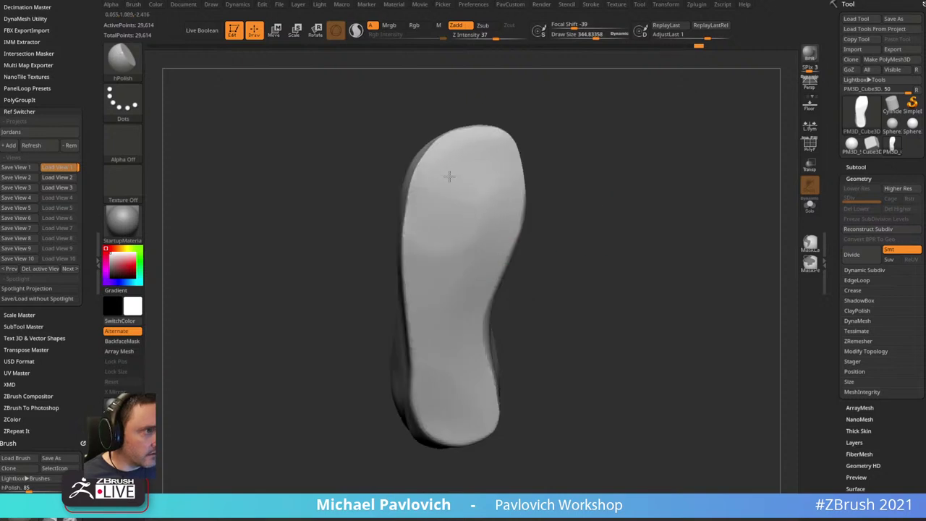
- Polish the sides and back of the shoe with the hPolish brush at a draw size of about 322
right_drag(477, 283, 419, 289)
drag(419, 289, 456, 295)
right_drag(477, 224, 579, 211)
drag(441, 191, 441, 143)
right_drag(496, 123, 452, 289)
mouse_move(450, 333)
right_down()
mouse_move(421, 302)
mouse_move(527, 262)
mouse_move(553, 198)
mouse_move(547, 217)
right_up()
drag(458, 282, 426, 292)
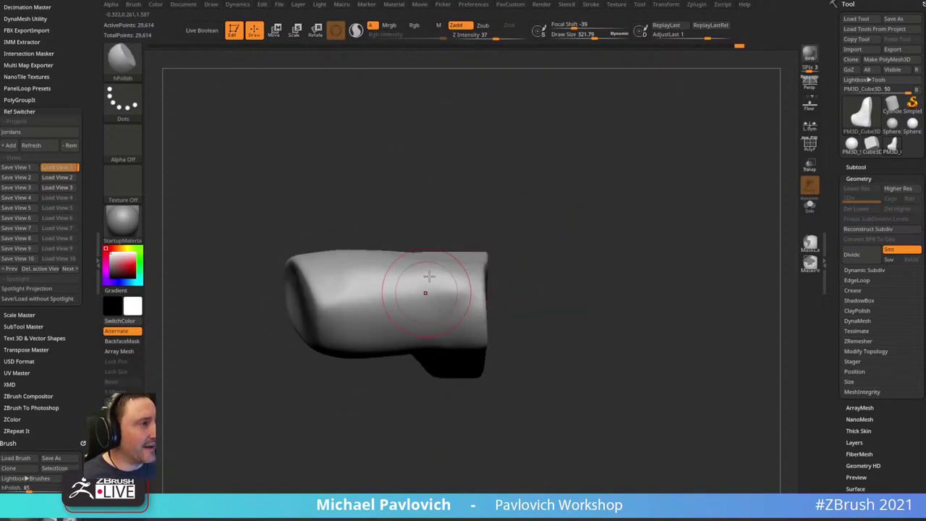
- Rework the heel and ankle form with the Move and Clay brushes at a draw size of about 410
right_drag(539, 168, 541, 221)
key(b)
key(m)
key(v)
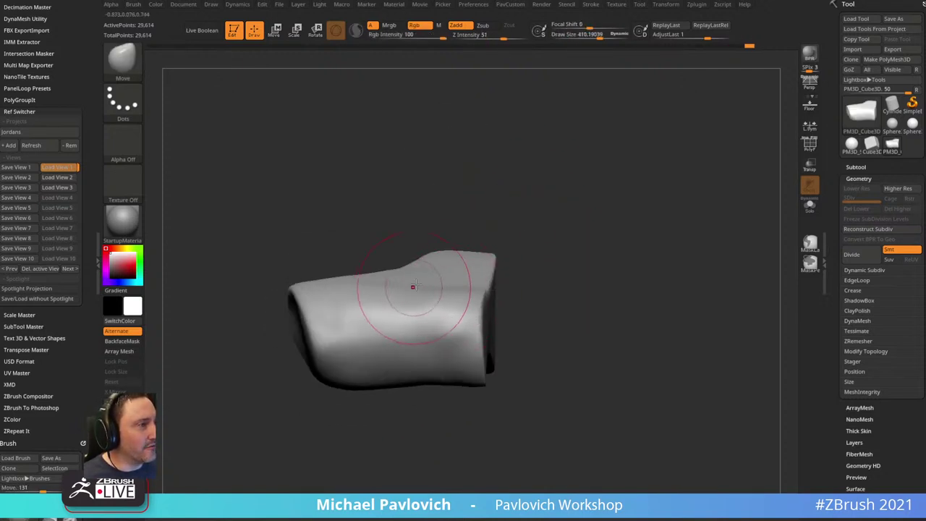
mouse_move(413, 200)
right_down()
mouse_move(540, 244)
mouse_move(478, 218)
mouse_move(450, 258)
right_up()
key(b)
key(c)
key(l)
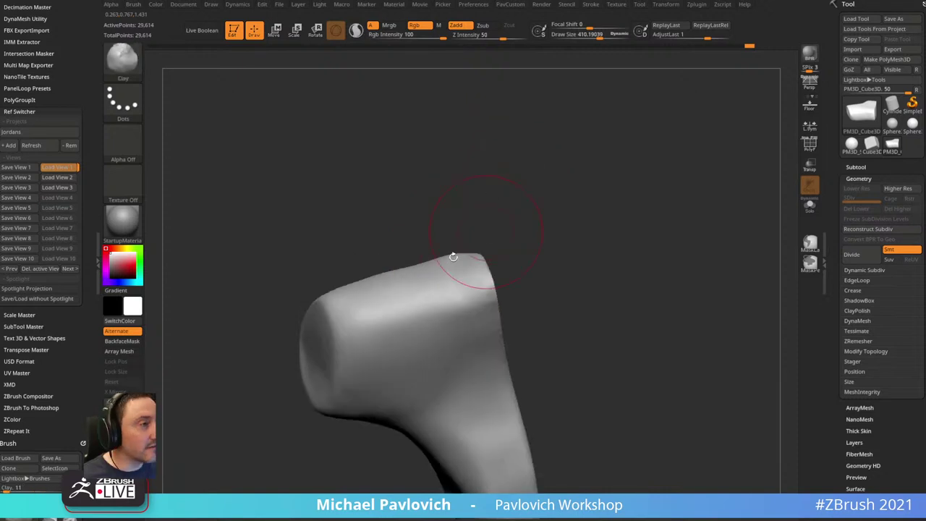
- Polish the heel, ankle and collar surfaces with the hPolish brush at a draw size of about 377
mouse_move(472, 324)
right_down()
mouse_move(601, 165)
mouse_move(611, 207)
mouse_move(571, 159)
mouse_move(502, 232)
right_up()
key(b)
key(h)
key(p)
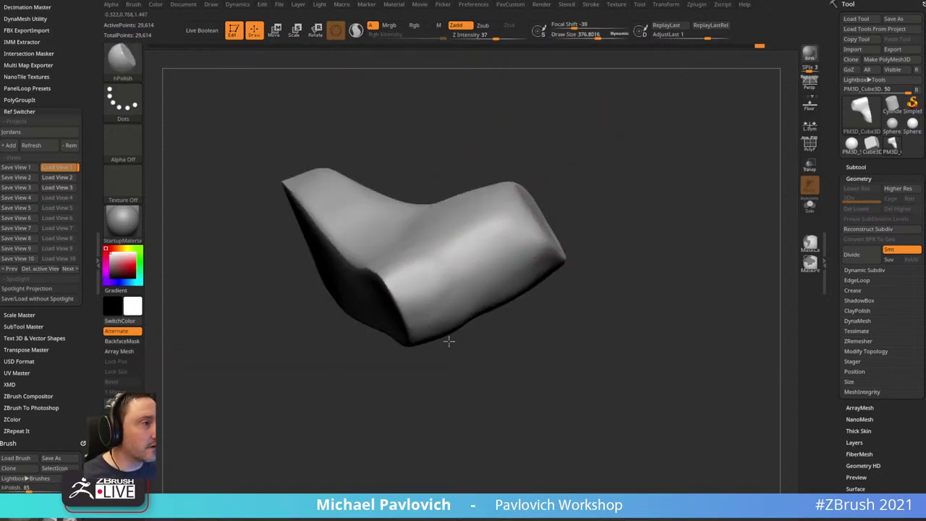
right_drag(451, 335, 471, 242)
right_drag(425, 309, 558, 214)
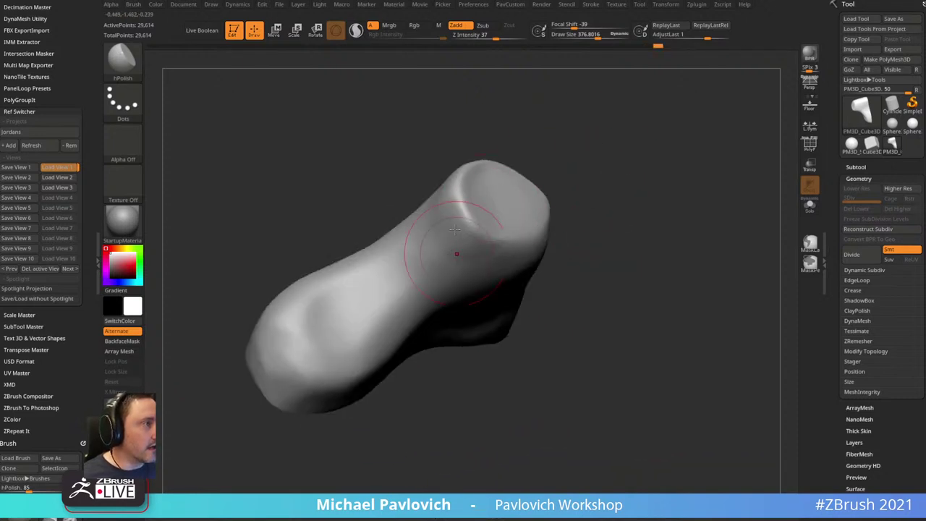
right_drag(465, 244, 706, 207)
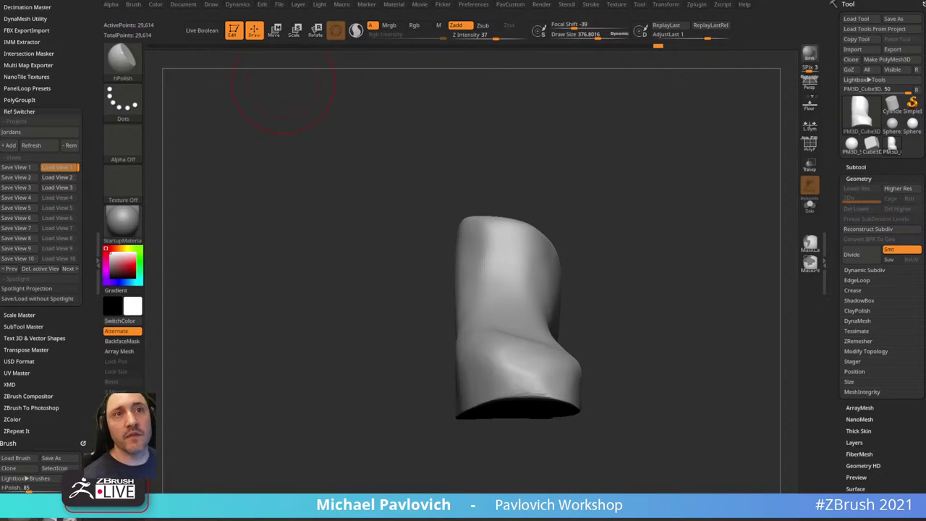
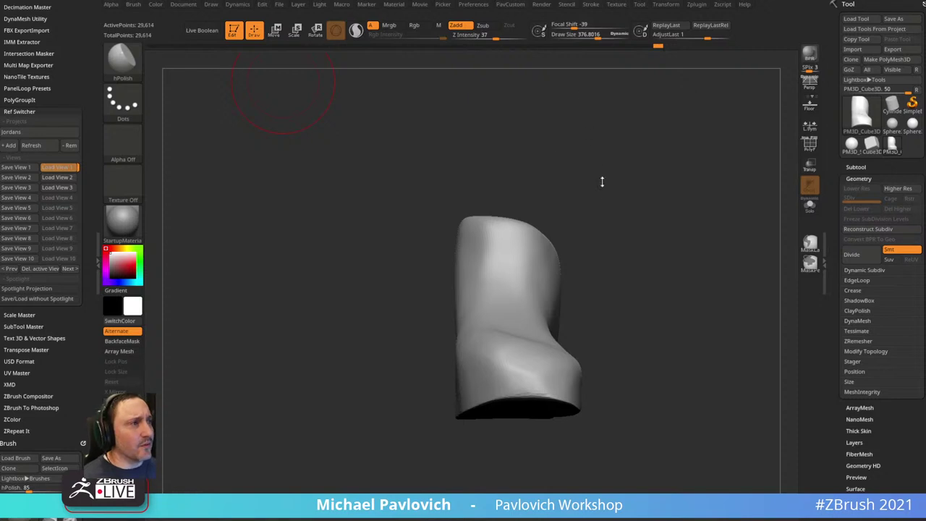
- Plane the toe and forefoot with the TrimDynamic brush and the hPolish brush at a draw size of about 285
mouse_move(634, 224)
mouse_down()
mouse_move(635, 213)
mouse_move(678, 274)
mouse_move(676, 217)
mouse_move(685, 270)
mouse_move(661, 336)
mouse_up()
key(b)
key(t)
key(d)
mouse_move(473, 333)
mouse_down()
mouse_move(604, 256)
mouse_move(696, 268)
mouse_move(690, 275)
mouse_move(606, 221)
mouse_move(590, 238)
mouse_up()
key(b)
key(h)
key(p)
drag(537, 296, 526, 329)
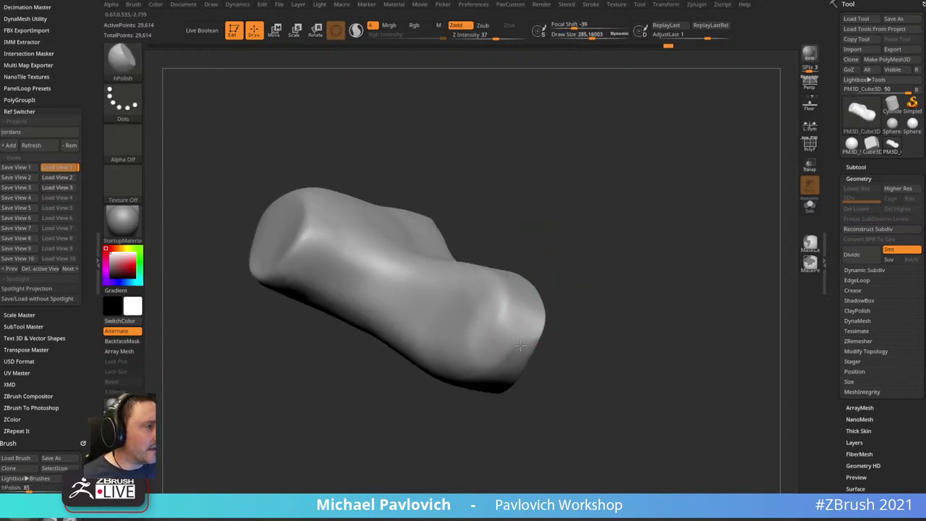
mouse_move(542, 299)
mouse_down()
mouse_move(554, 303)
mouse_move(523, 285)
mouse_move(496, 304)
mouse_move(504, 281)
mouse_move(628, 169)
mouse_move(630, 134)
mouse_move(679, 207)
mouse_move(626, 176)
mouse_move(697, 140)
mouse_move(687, 171)
mouse_move(689, 261)
mouse_move(682, 201)
mouse_move(671, 282)
mouse_move(473, 301)
mouse_up()
- Remesh the DynaMesh and smooth the ankle, heel and sides of the shoe
key(shift)
drag(672, 238, 622, 217)
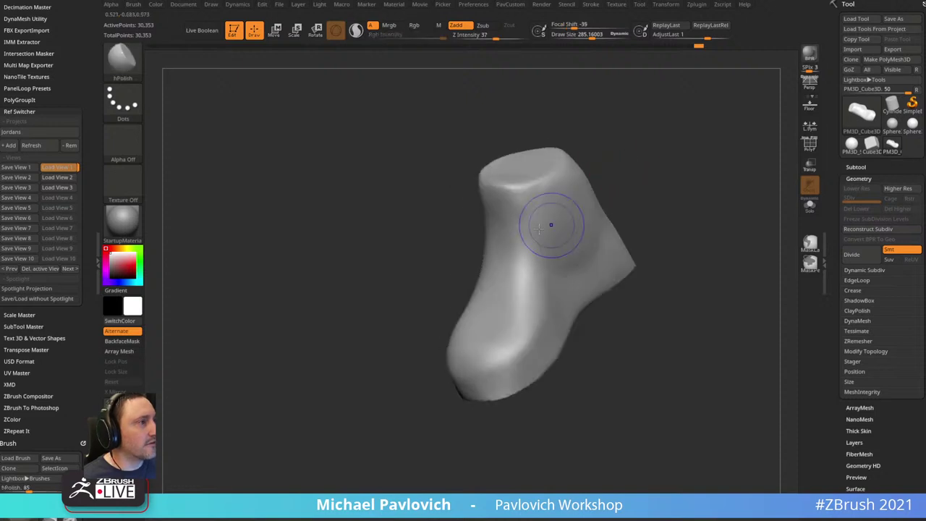
shift+drag(551, 224, 500, 258)
mouse_move(636, 217)
mouse_down()
mouse_move(719, 155)
mouse_move(712, 138)
mouse_up()
shift+drag(532, 224, 467, 244)
drag(603, 147, 672, 177)
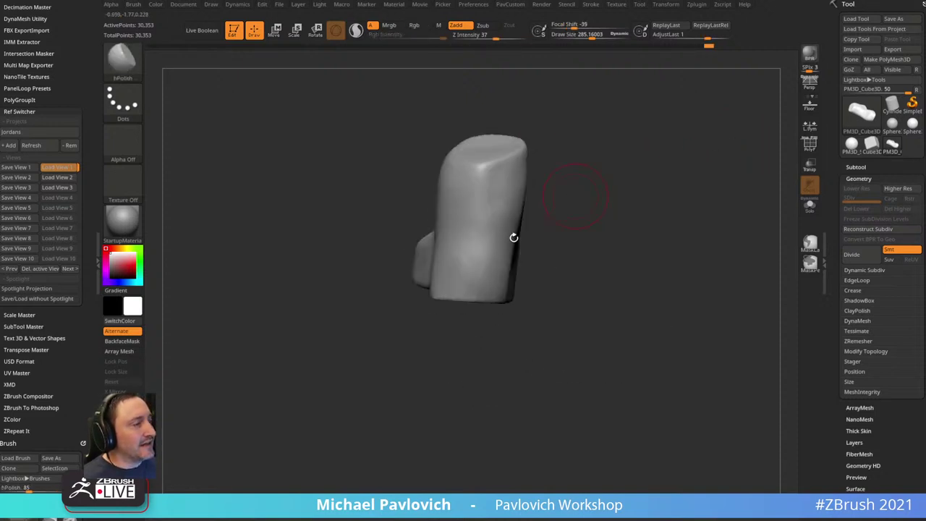
shift+drag(506, 242, 481, 214)
drag(590, 163, 691, 168)
shift+drag(448, 209, 431, 235)
mouse_move(622, 148)
mouse_down()
mouse_move(659, 177)
mouse_move(619, 207)
mouse_up()
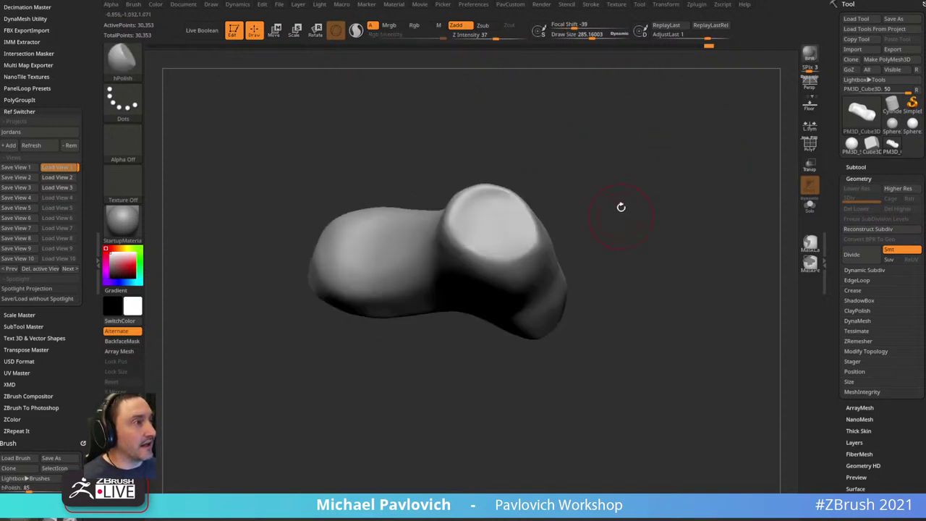
- Polish the top of the collar with the hPolish brush and remesh the DynaMesh
drag(626, 166, 593, 147)
mouse_move(482, 242)
mouse_down()
mouse_move(496, 258)
mouse_move(498, 238)
mouse_up()
mouse_move(604, 203)
mouse_down()
mouse_move(666, 142)
mouse_move(649, 130)
mouse_up()
ctrl+drag(648, 131, 688, 209)
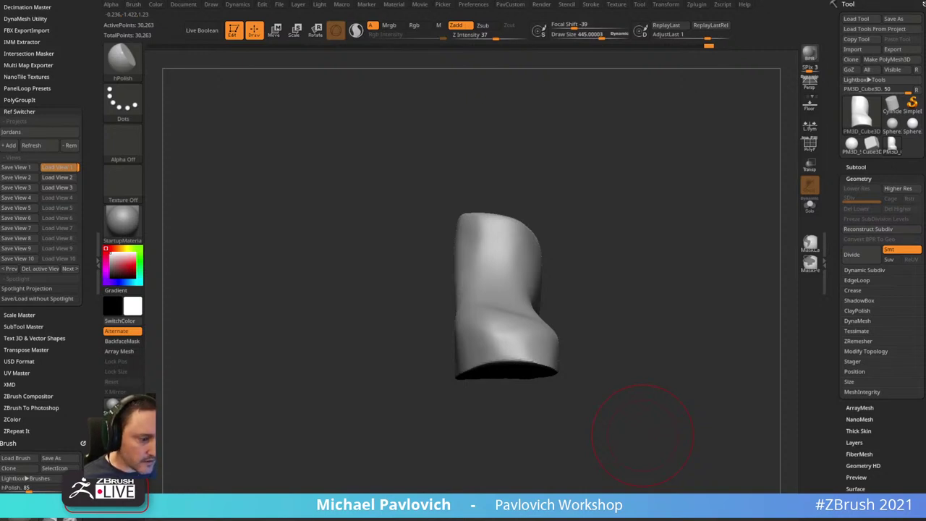
- Import the front-view photo s-l1600 (3) as a texture and add it to Spotlight
click(615, 4)
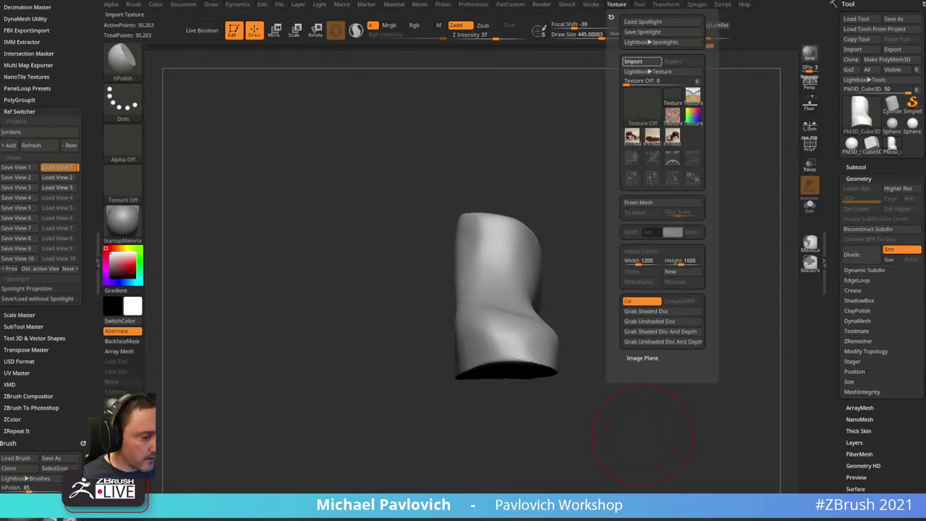
click(617, 6)
click(613, 6)
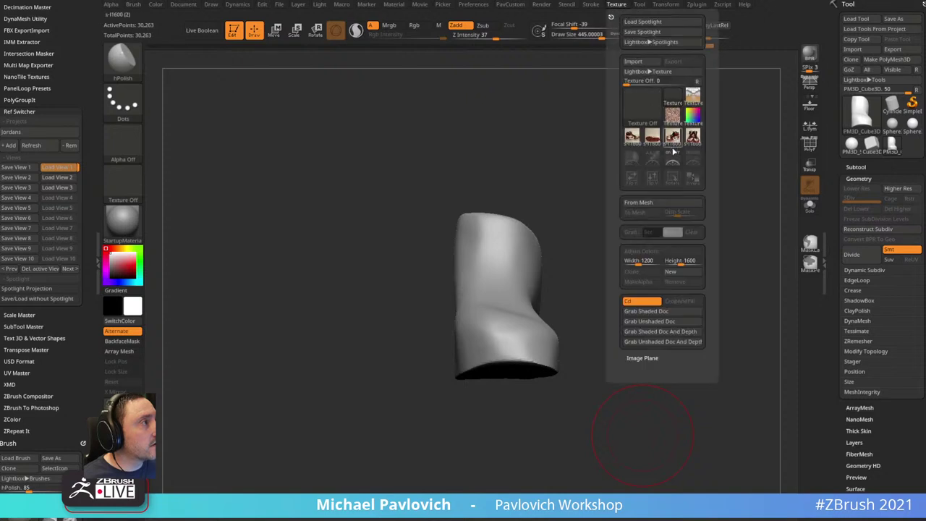
click(692, 137)
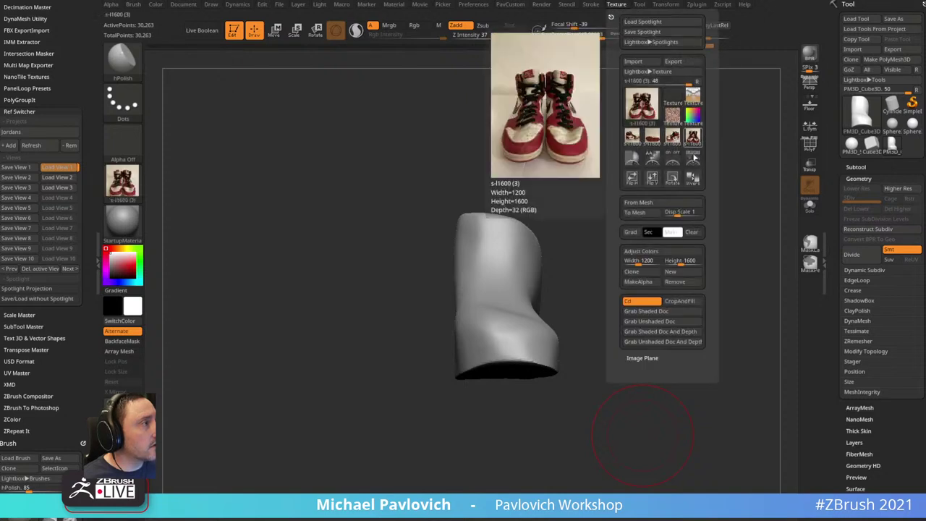
click(692, 156)
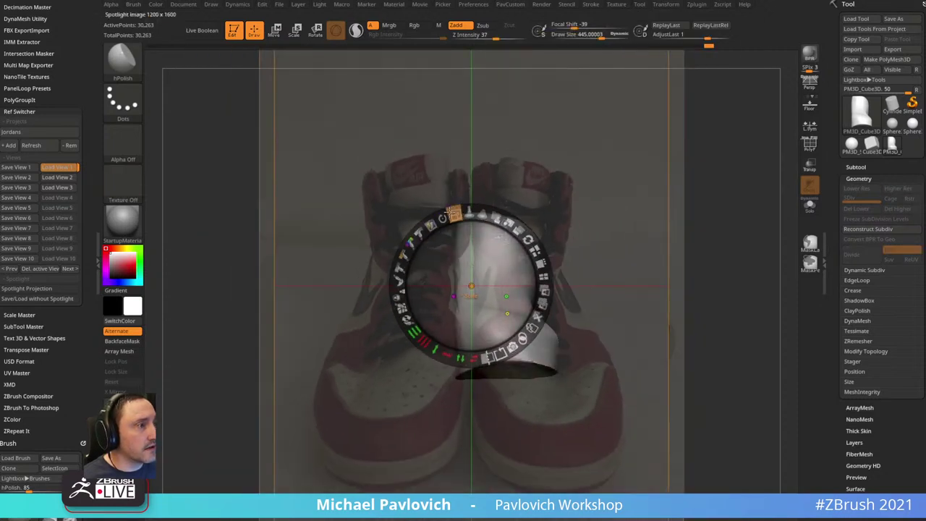
- Adjust the front photo's Spotlight intensity and align the model in perspective with the shoe on the photo's left
drag(449, 212, 448, 212)
key(z)
drag(629, 184, 650, 194)
drag(664, 178, 682, 180)
click(810, 84)
drag(740, 145, 711, 127)
- Set the camera focal length to 35 mm and save the view aligned to the front photo as View 4
click(211, 5)
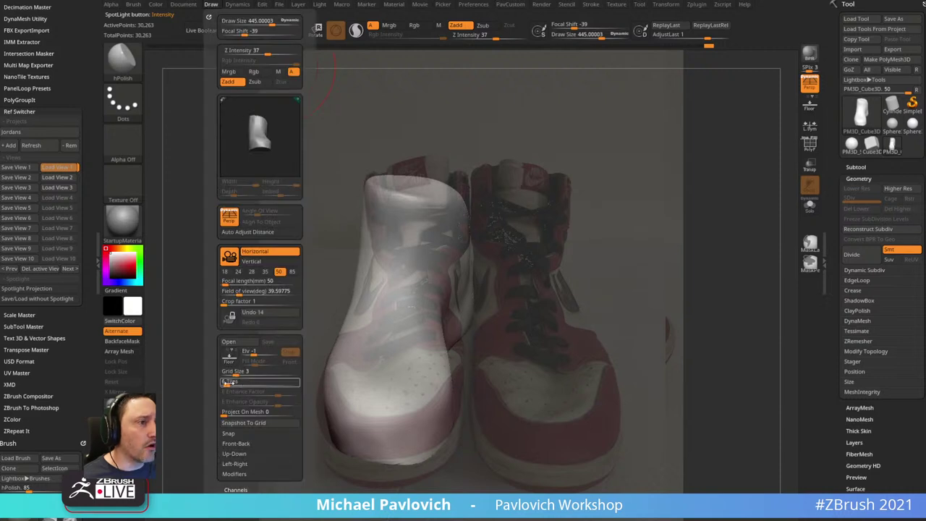
scroll(246, 286, down, 1)
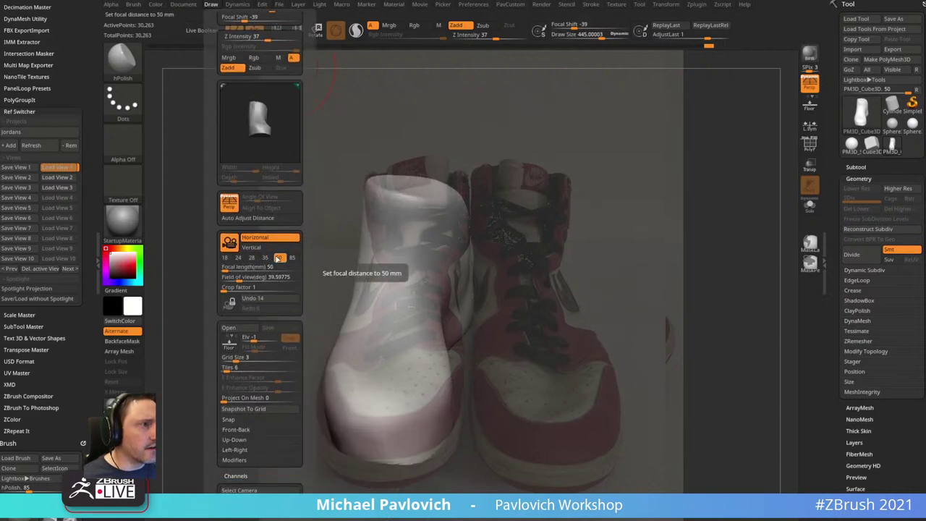
click(265, 258)
mouse_move(562, 203)
mouse_down()
mouse_move(588, 203)
mouse_move(577, 203)
mouse_move(571, 186)
mouse_move(494, 180)
mouse_move(570, 173)
mouse_move(558, 188)
mouse_move(571, 190)
mouse_up()
key(s)
click(554, 225)
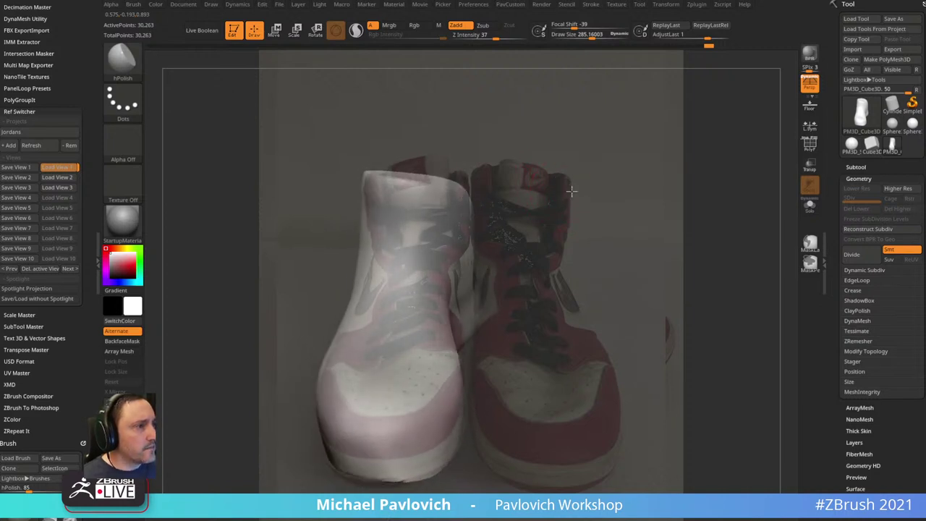
click(22, 197)
- Reshape the ankle and outer forefoot to the front photo with the Move brush at a draw size of about 500, and reload View 4
key(s)
mouse_move(423, 188)
mouse_down()
mouse_move(453, 183)
mouse_move(449, 174)
mouse_up()
key(b)
key(m)
key(v)
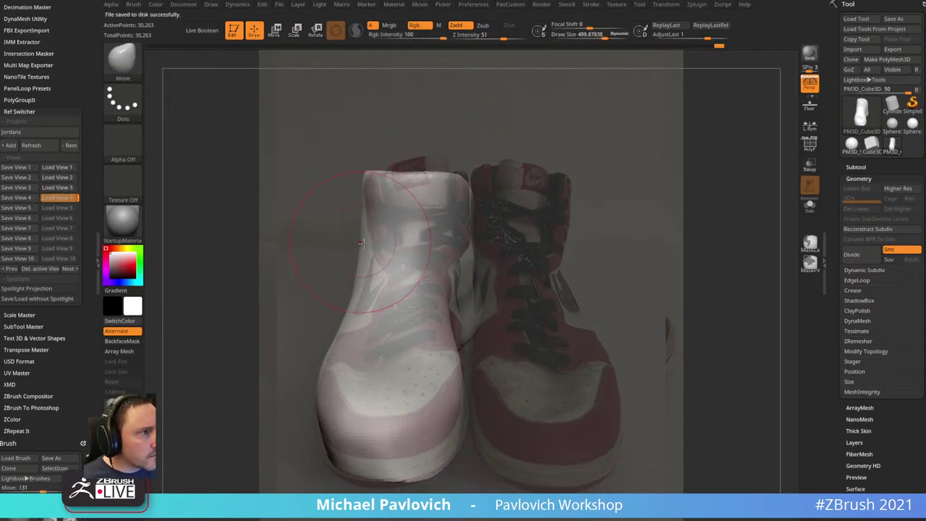
drag(366, 254, 377, 262)
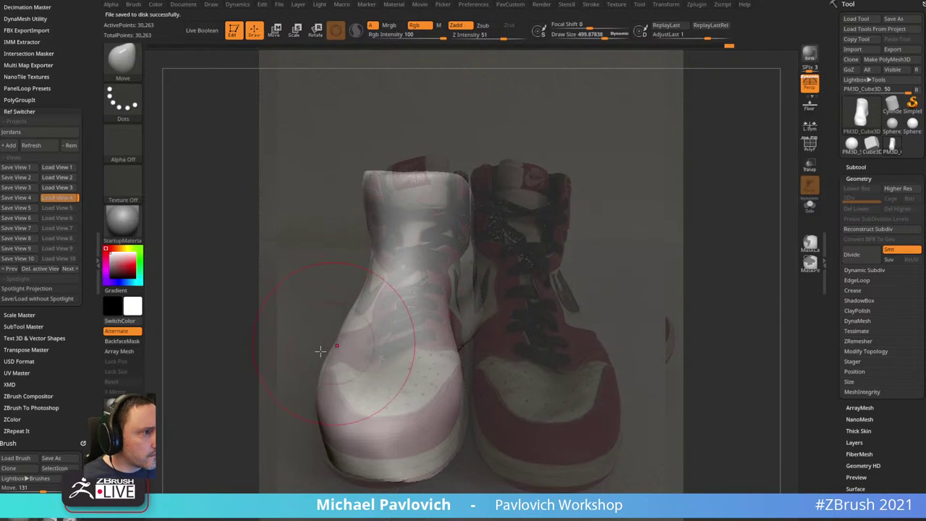
drag(331, 355, 322, 352)
drag(334, 453, 322, 465)
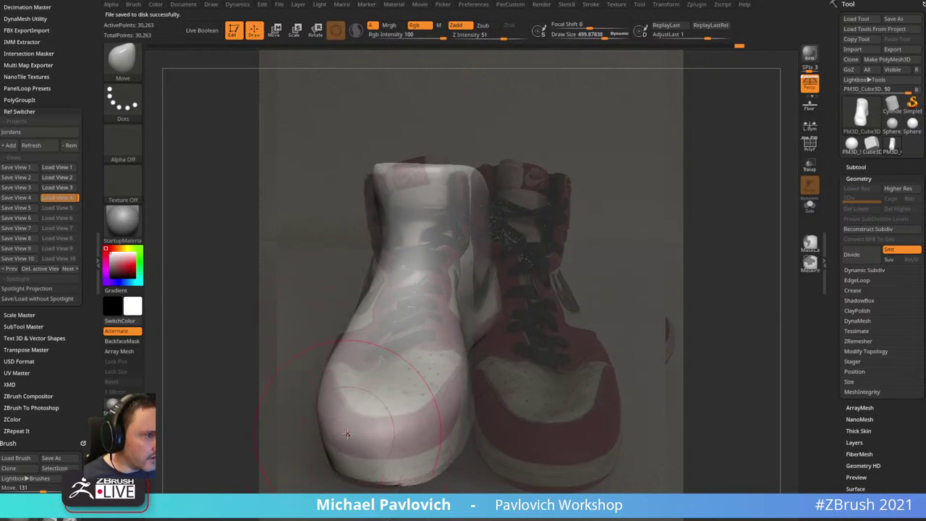
click(58, 198)
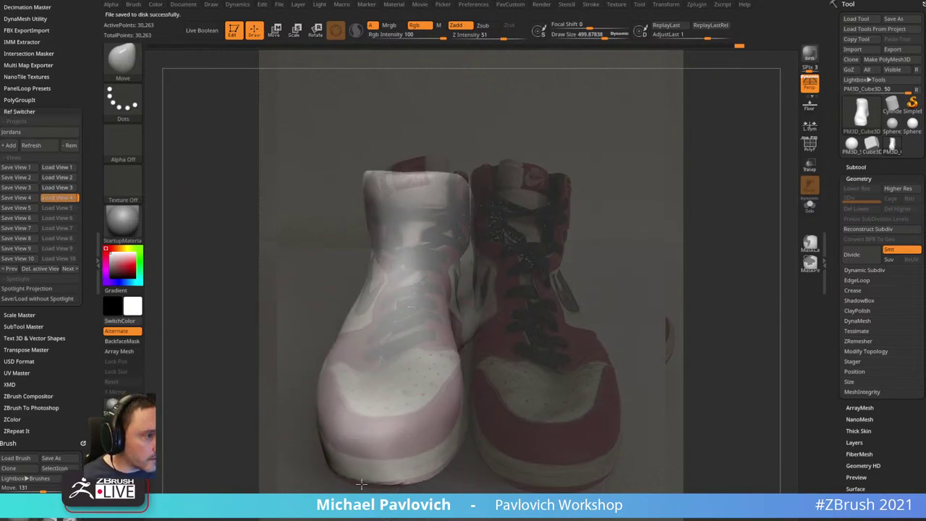
- Pull the toe's lower edge and the collar top to the front photo with the Move brush at draw sizes of about 419 to 481
key(s)
drag(374, 446, 379, 466)
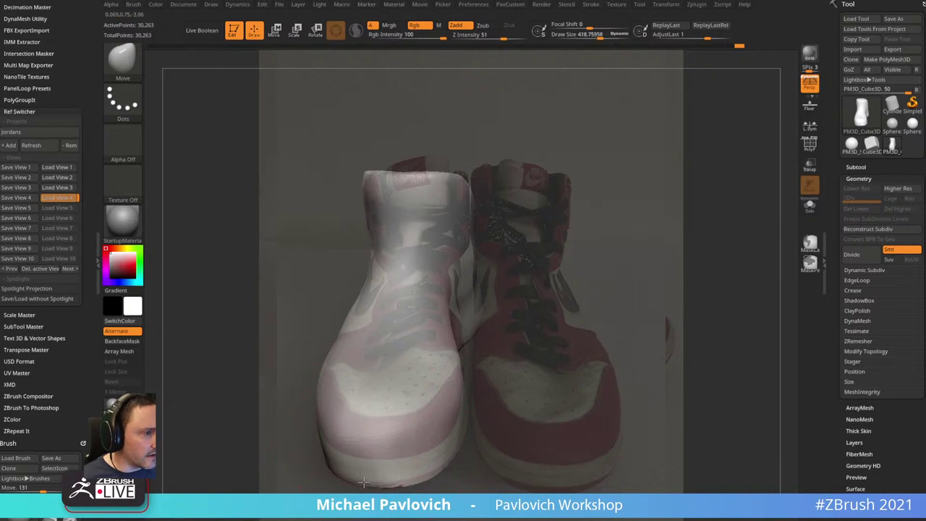
key(s)
drag(459, 340, 479, 317)
key(s)
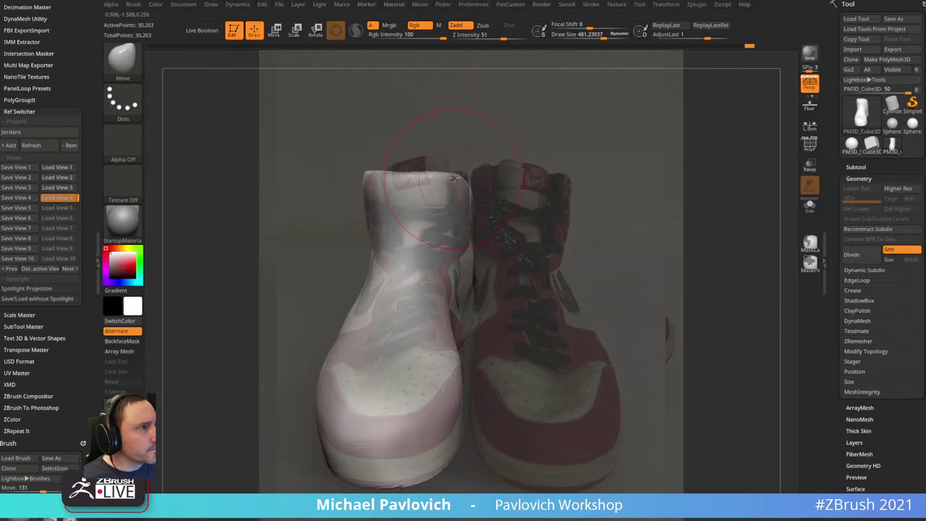
mouse_move(432, 175)
mouse_down()
mouse_move(415, 159)
mouse_move(377, 174)
mouse_move(412, 159)
mouse_up()
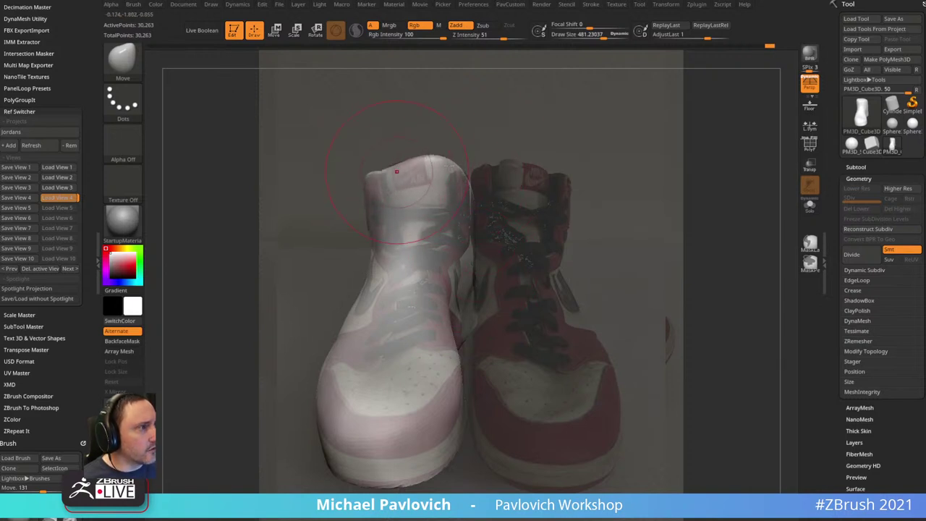
- Load View 3 and mirror the mesh against the three-quarter photo
click(58, 188)
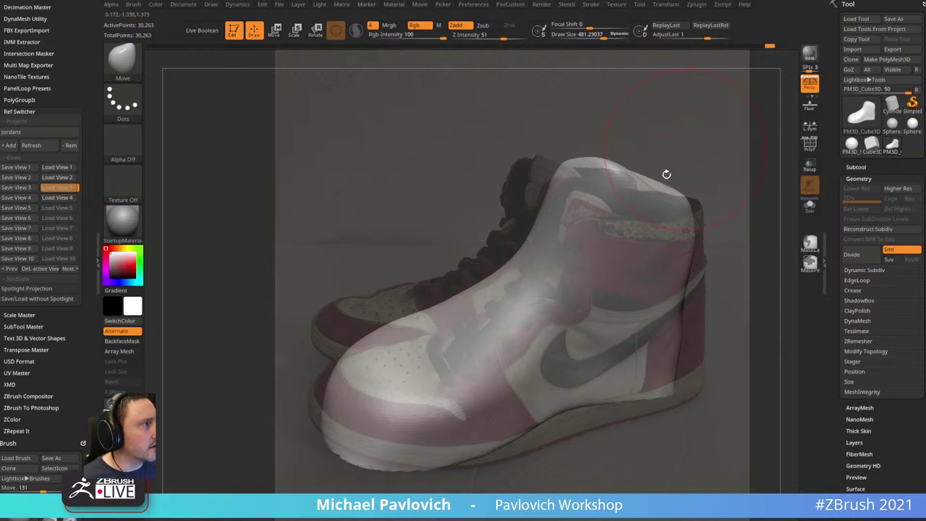
key(space)
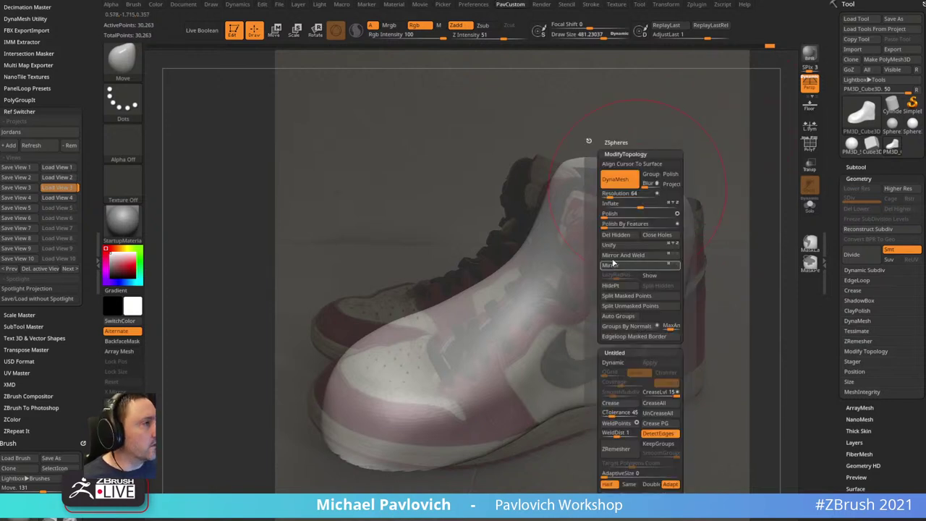
click(614, 266)
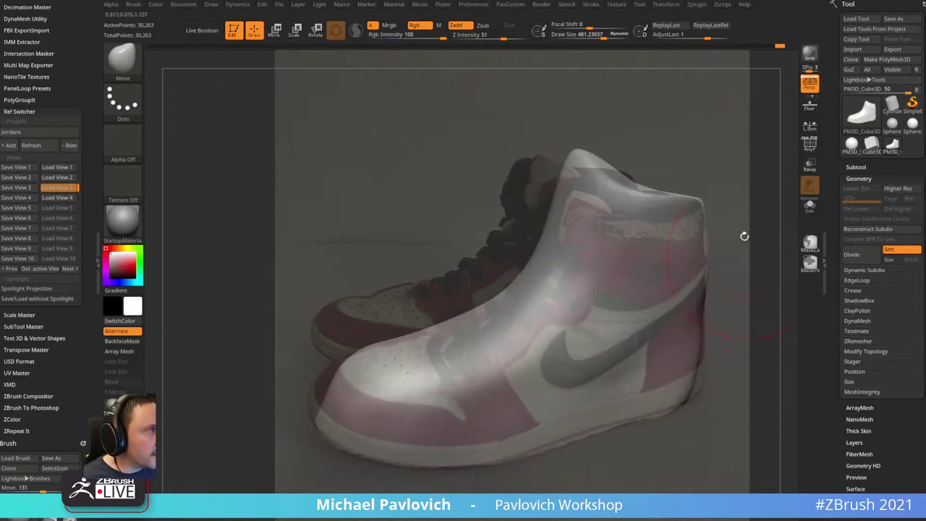
- Lower the collar's front peak to the three-quarter photo with the Move brush at a draw size of about 463
key(s)
click(602, 185)
drag(583, 155, 583, 171)
mouse_move(741, 206)
mouse_down()
mouse_move(738, 215)
mouse_move(736, 203)
mouse_up()
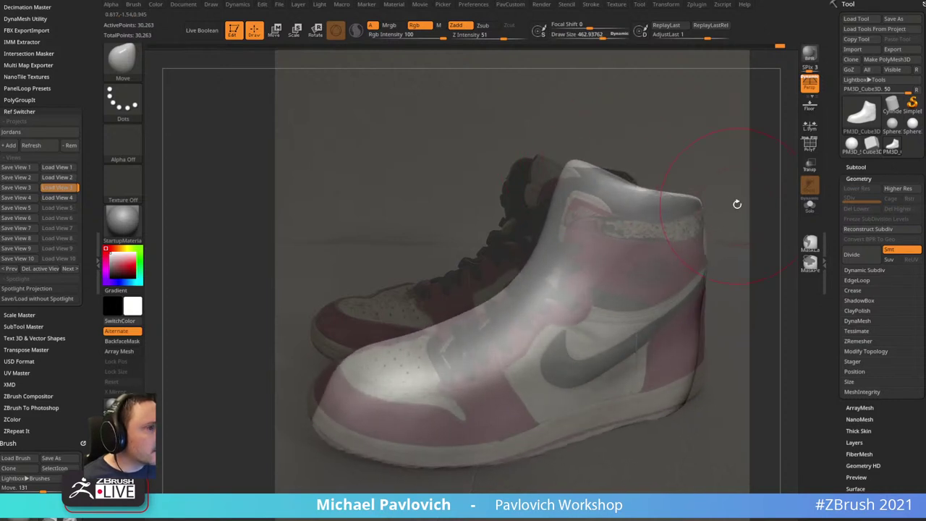
- Adjust the heel's back outline to the three-quarter photo with the Move brush at a draw size of about 500
drag(165, 204, 169, 203)
key(s)
click(708, 363)
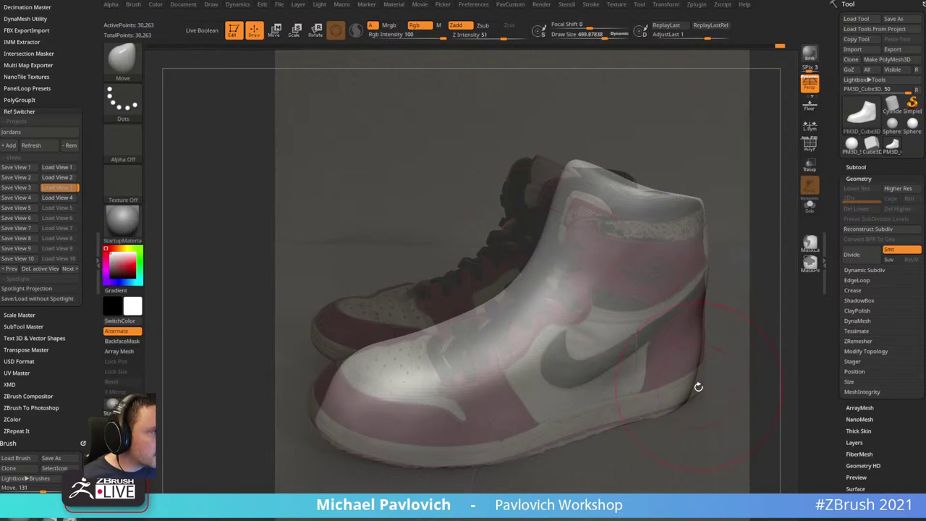
drag(698, 386, 704, 388)
drag(703, 314, 701, 312)
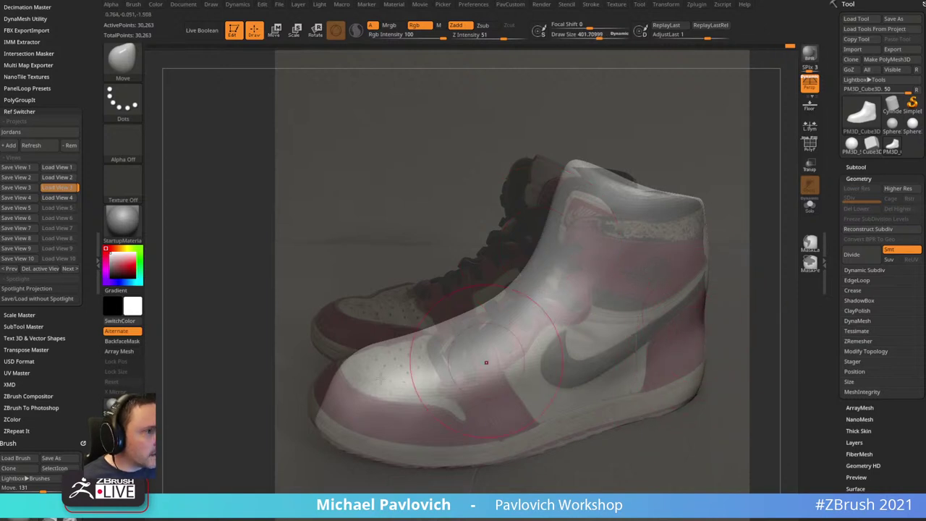
- Fit the toe's front outline to the three-quarter photo with the Move brush at a draw size of about 519, and load View 2
key(bracketright)
key(bracketright)
mouse_move(334, 382)
mouse_down()
mouse_move(320, 388)
mouse_move(317, 373)
mouse_move(329, 379)
mouse_up()
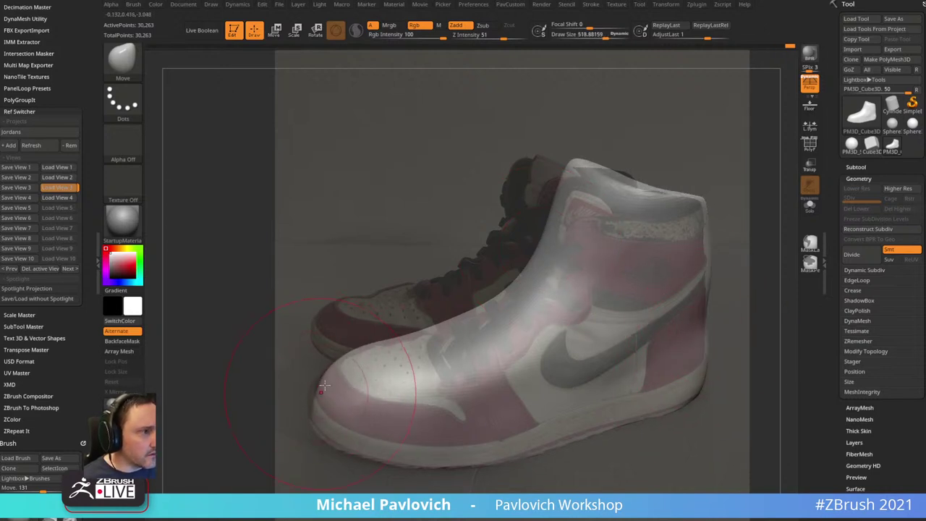
click(58, 178)
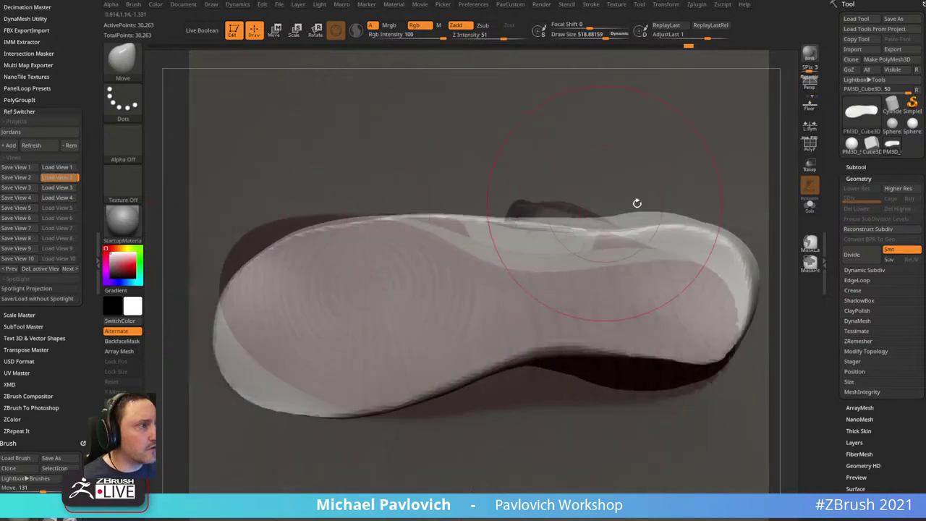
- Mirror the mesh, line the shoe up with the sole photo, and overwrite View 2 with that placement
key(3)
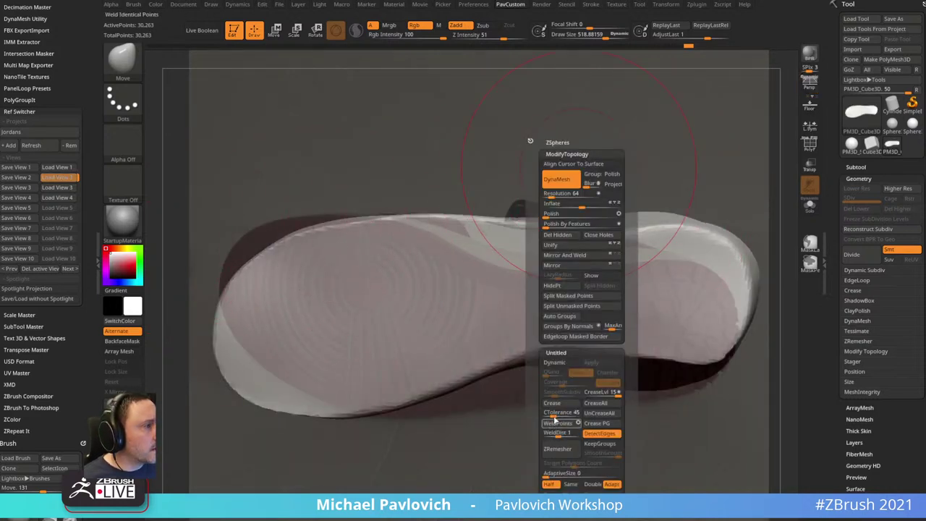
click(566, 266)
key(])
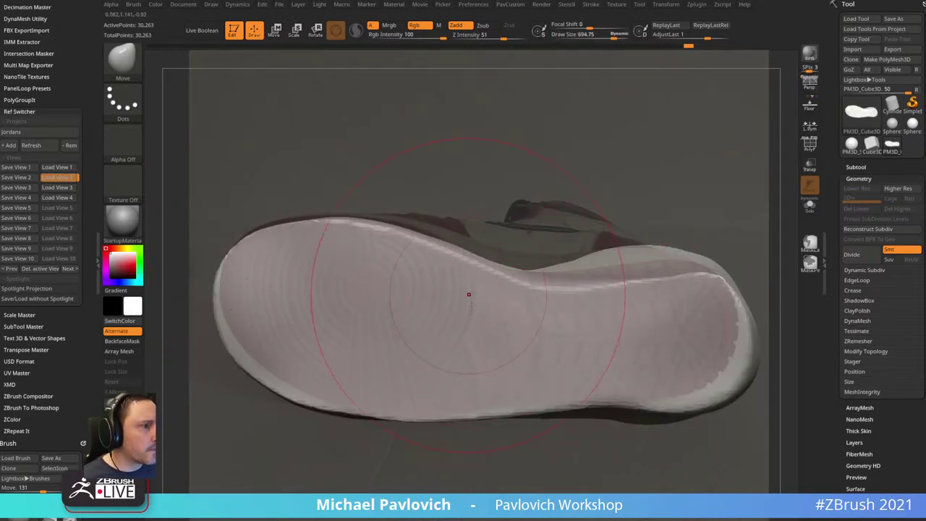
drag(653, 143, 686, 139)
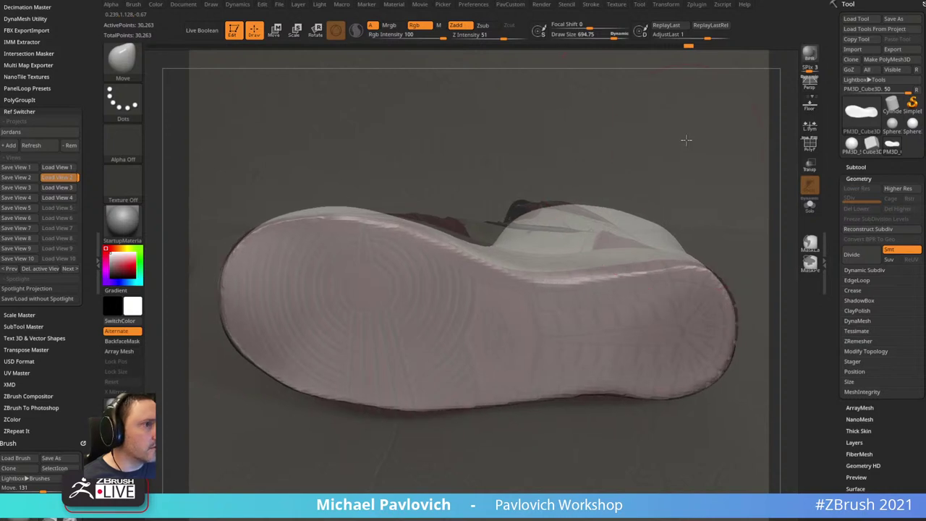
click(17, 177)
click(432, 245)
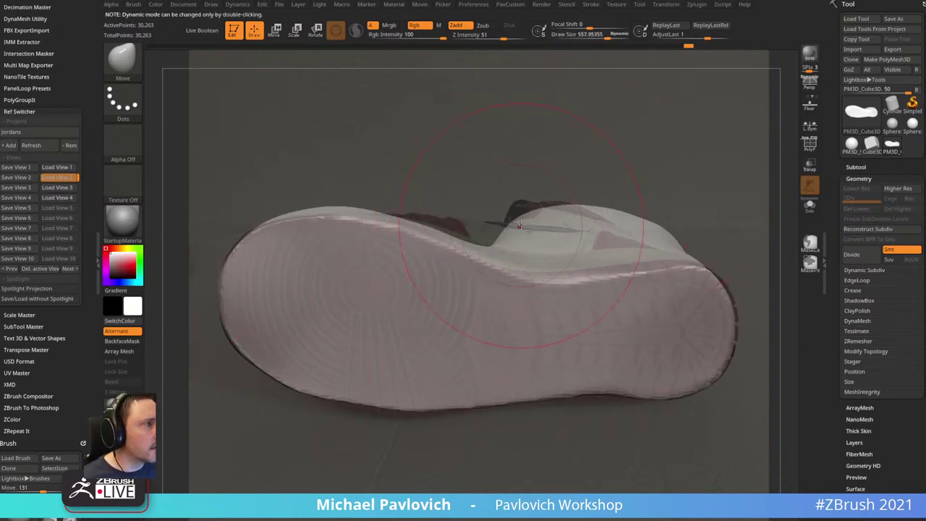
- Try to fit the tongue and collar outline to the sole photo with the Move brush at a draw size of about 558, and undo the strokes
drag(485, 235, 532, 204)
mouse_move(637, 211)
mouse_down()
mouse_move(630, 220)
mouse_move(648, 230)
mouse_up()
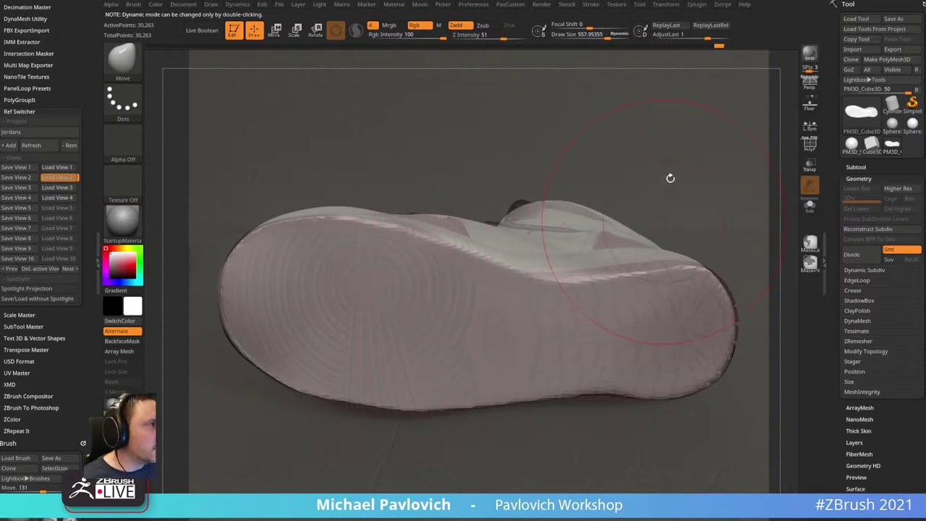
key(ctrl)
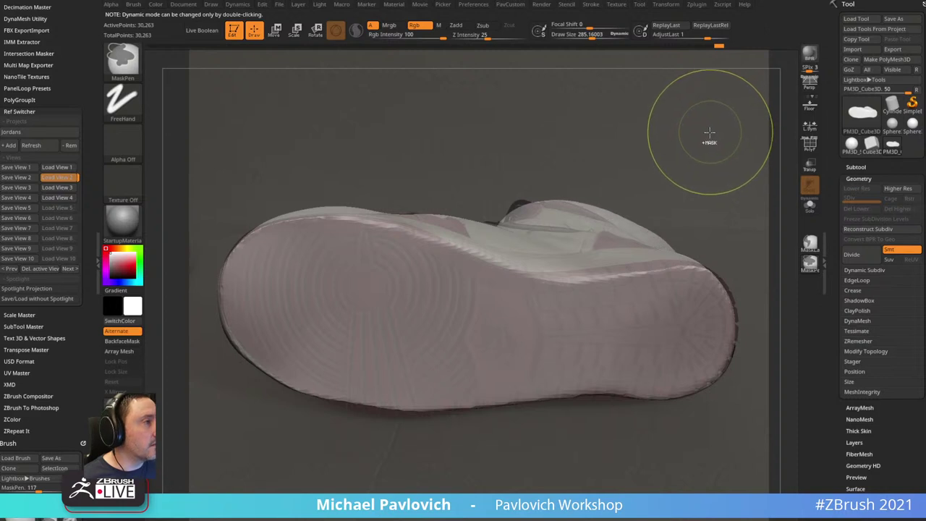
key(ctrl+z)
key(ctrl+z)
key(ctrl+z)
key(ctrl+z)
key(ctrl+z)
key(ctrl+z)
key(ctrl+z)
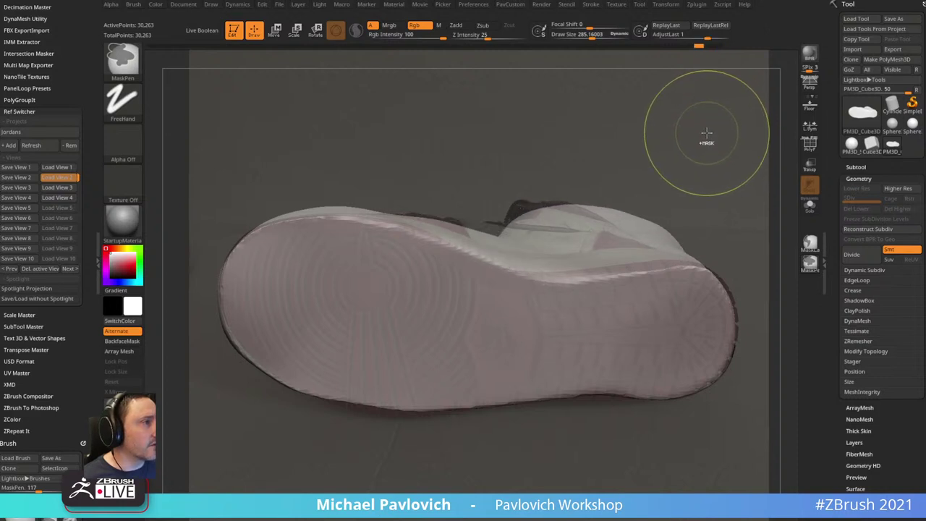
- Overwrite View 2 with the shoe realigned in perspective, and adjust the collar outline to the sole photo with the Move brush
click(809, 83)
mouse_move(694, 136)
alt+mouse_down()
mouse_move(697, 124)
mouse_move(709, 130)
mouse_move(700, 130)
alt+mouse_up()
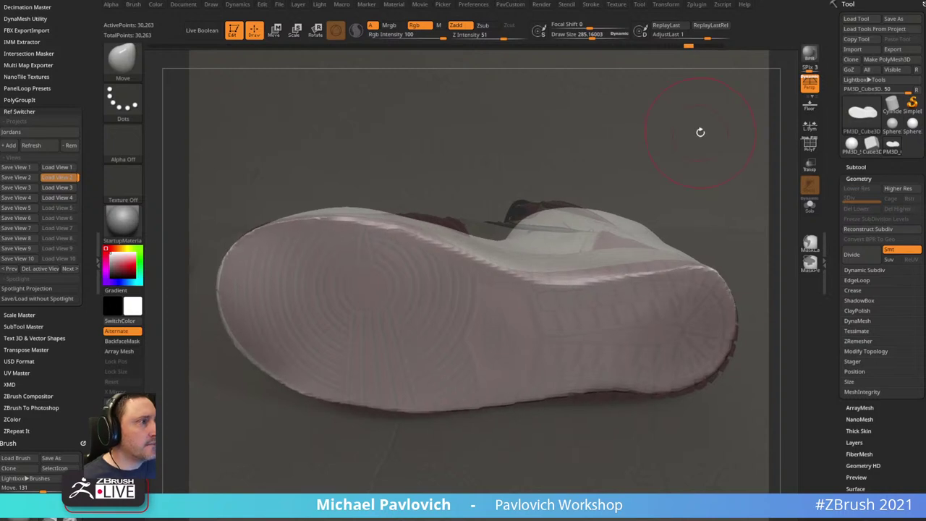
click(31, 179)
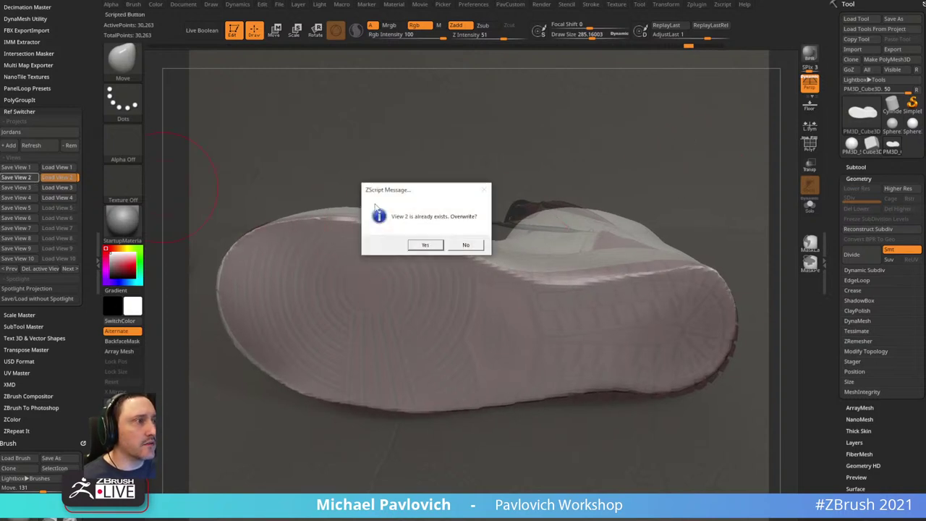
click(422, 241)
mouse_move(502, 240)
mouse_down()
mouse_move(499, 226)
mouse_move(529, 204)
mouse_move(630, 209)
mouse_move(636, 228)
mouse_move(653, 217)
mouse_move(661, 245)
mouse_move(578, 217)
mouse_move(564, 246)
mouse_up()
- Load View 1, turn on perspective to realign the shoe with the side photo, and overwrite View 1
click(57, 167)
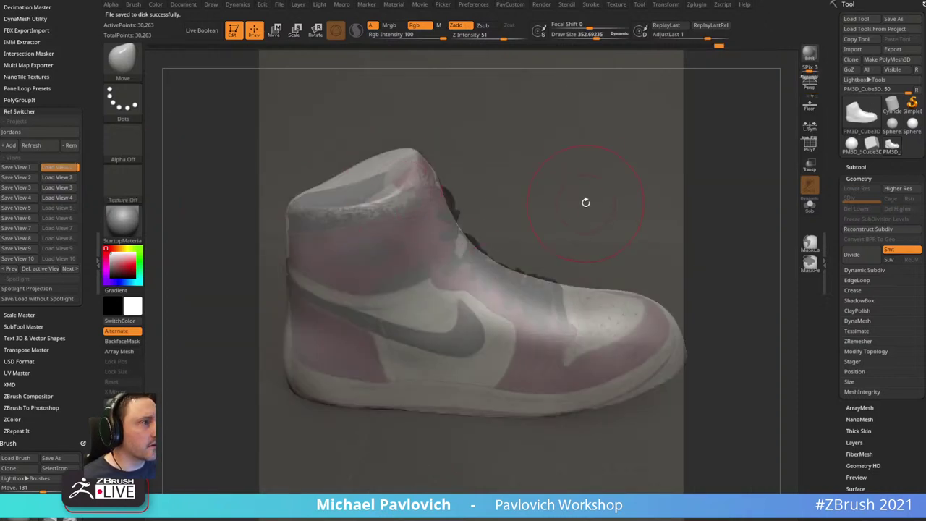
key(s)
click(306, 372)
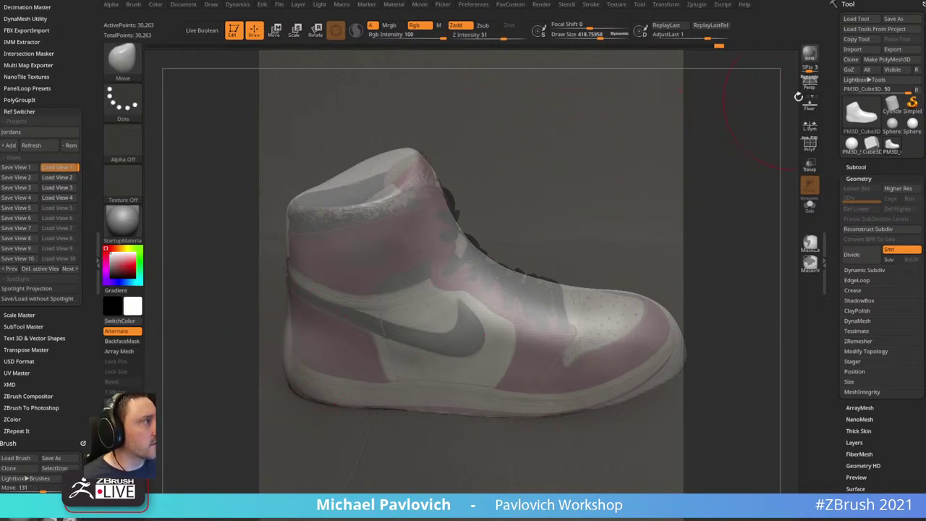
key(p)
mouse_move(789, 97)
mouse_down()
mouse_move(757, 101)
mouse_move(686, 141)
mouse_move(697, 136)
mouse_move(691, 124)
mouse_move(698, 132)
mouse_move(689, 142)
mouse_move(756, 140)
mouse_move(691, 144)
mouse_up()
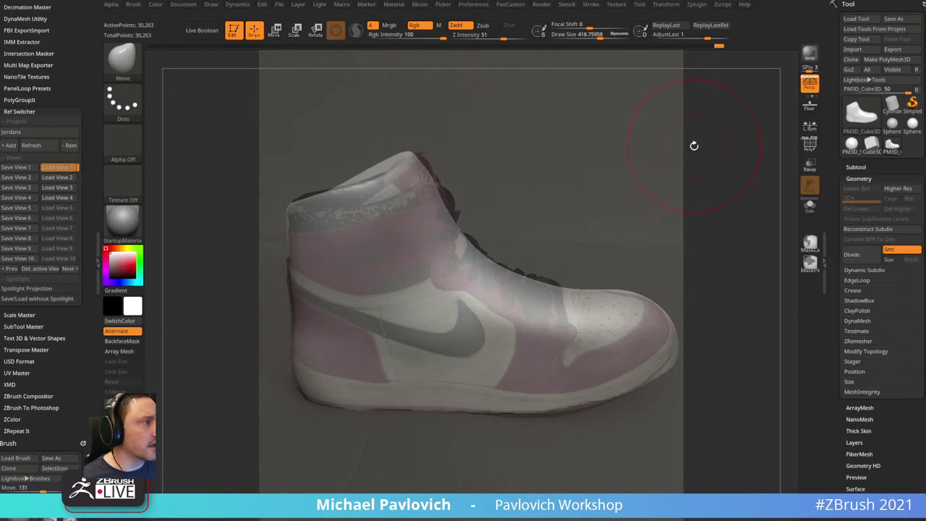
click(20, 168)
click(426, 246)
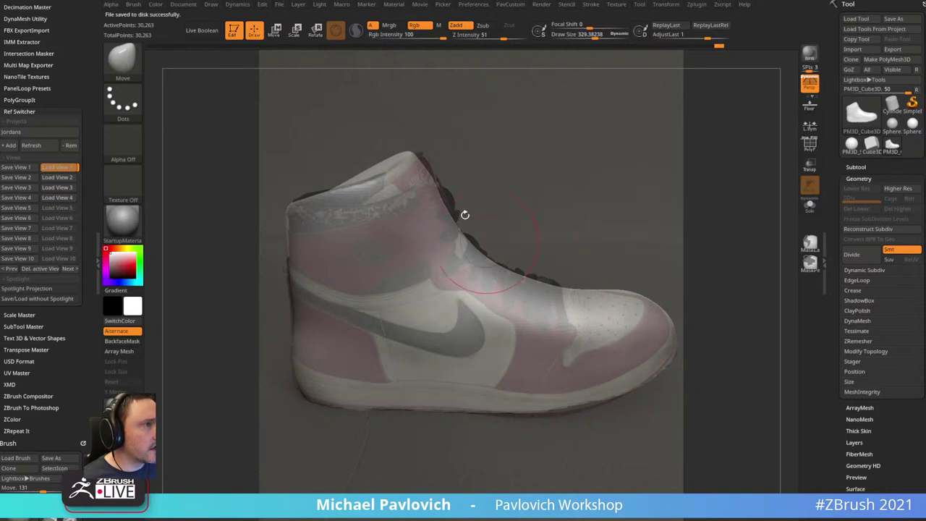
- Lower the collar's top rim to the side photo with the Move brush at a draw size of about 329, and reload View 1
drag(376, 158, 368, 162)
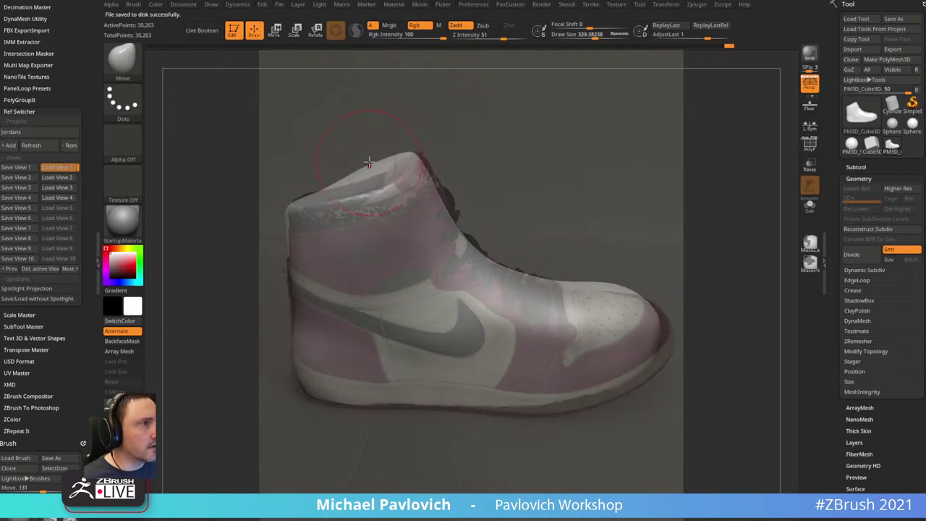
drag(538, 186, 527, 162)
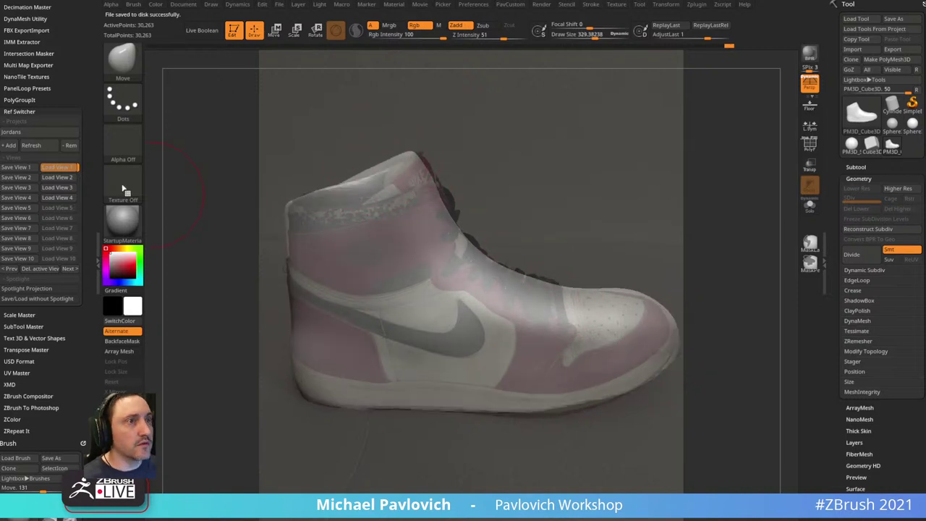
click(58, 167)
- Switch to the Standard brush, and show and hide the movie timeline
key(b)
key(s)
key(t)
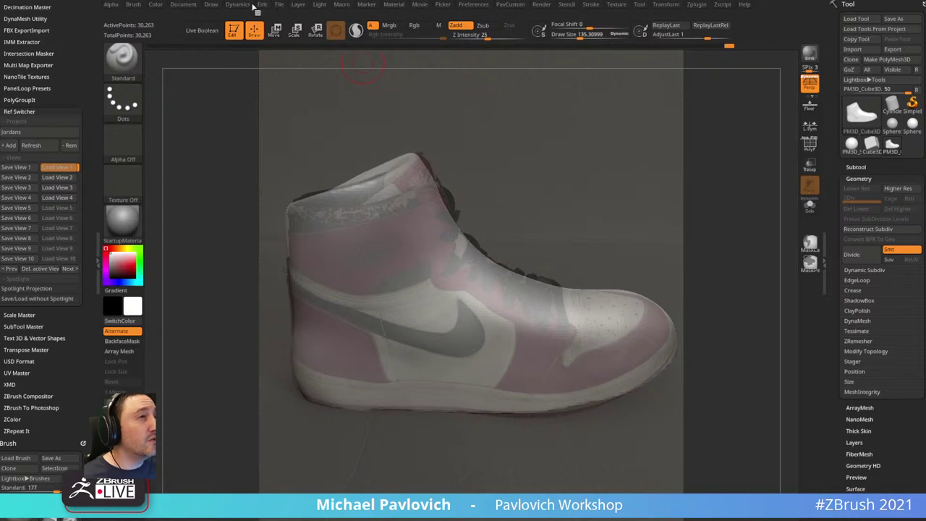
click(197, 5)
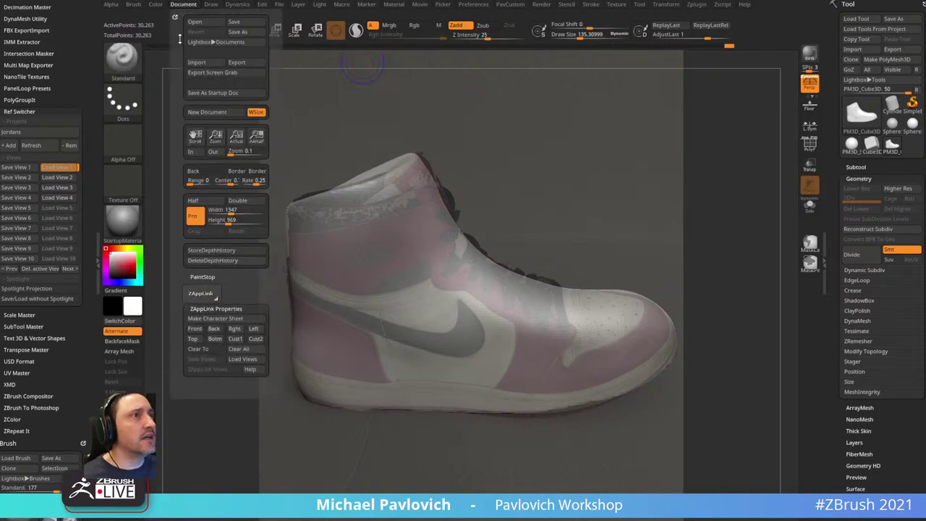
click(419, 4)
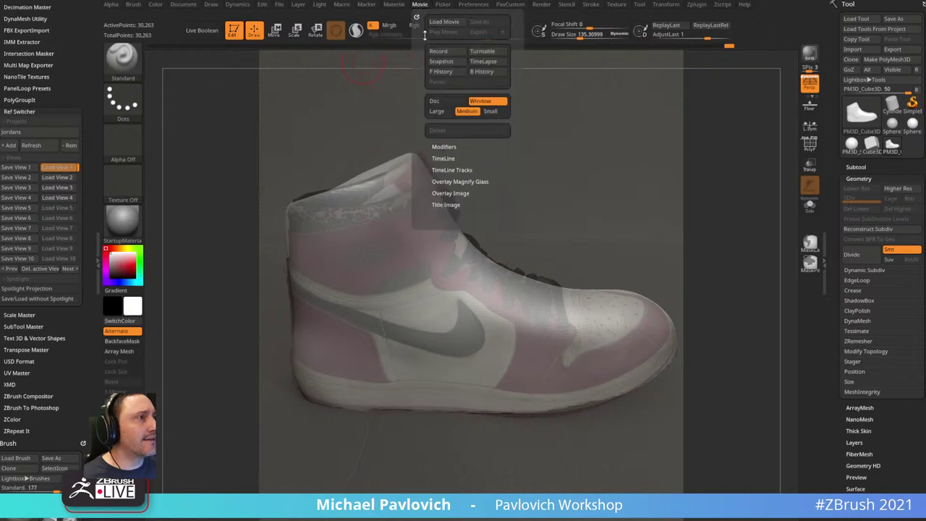
click(447, 158)
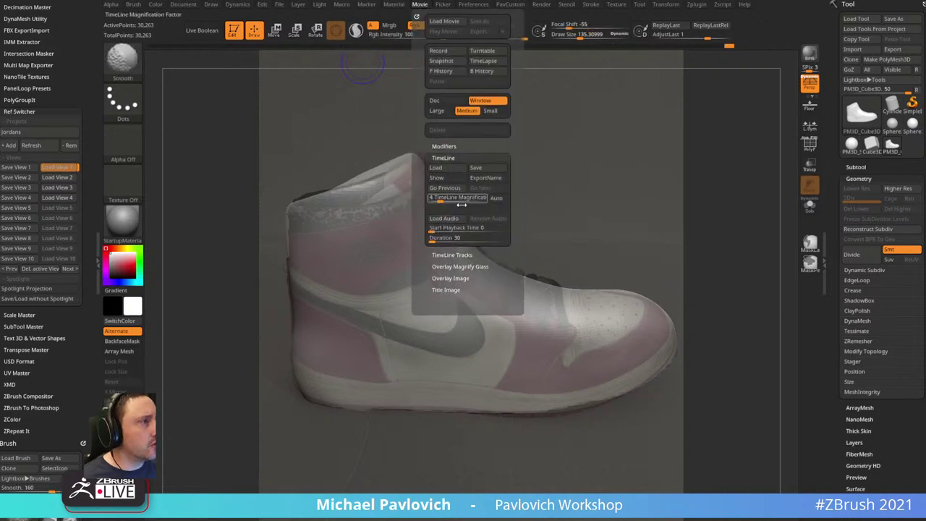
click(500, 200)
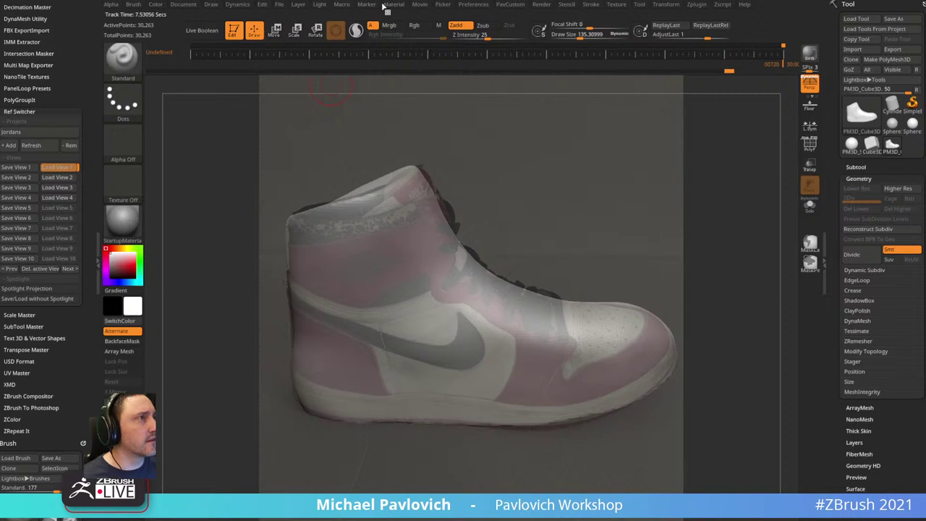
click(418, 6)
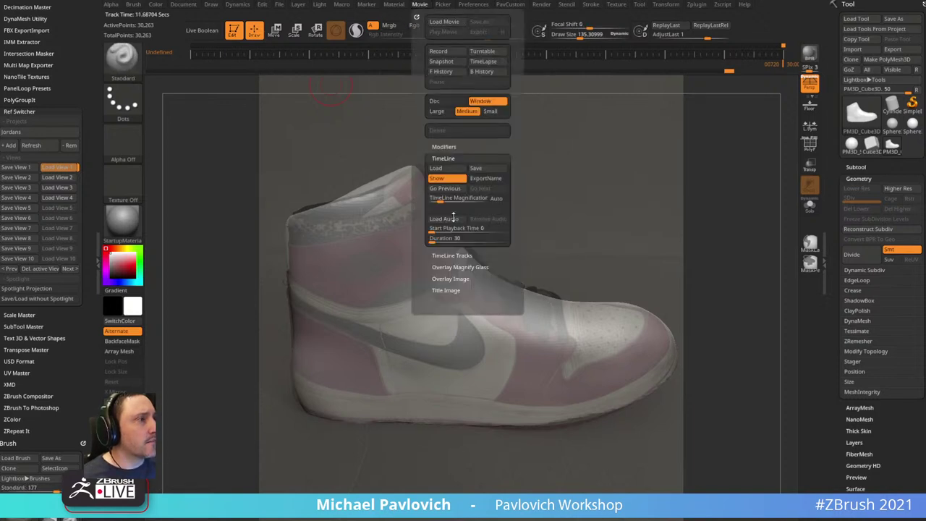
click(449, 180)
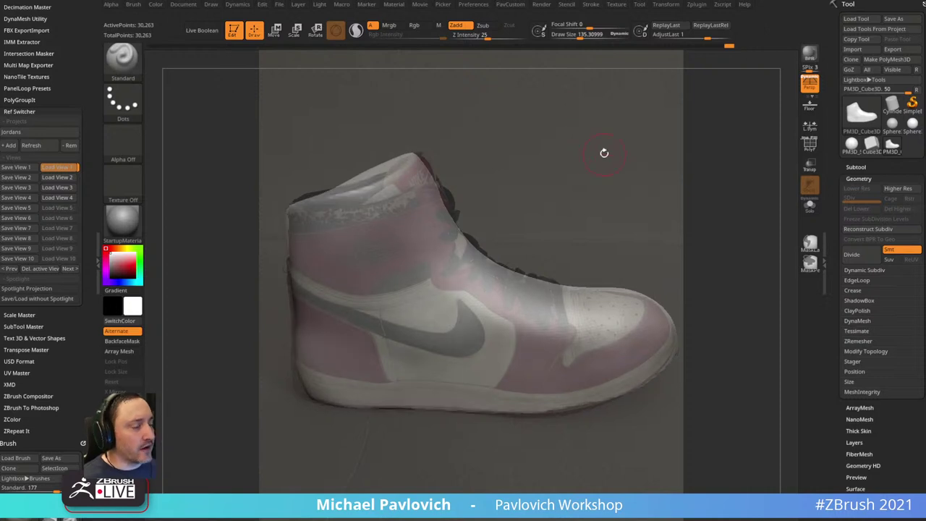
- Toggle the reference overlay off and on, and compare the shoe with the photos in Views 2 and 3
key(shift+z)
key(shift+z)
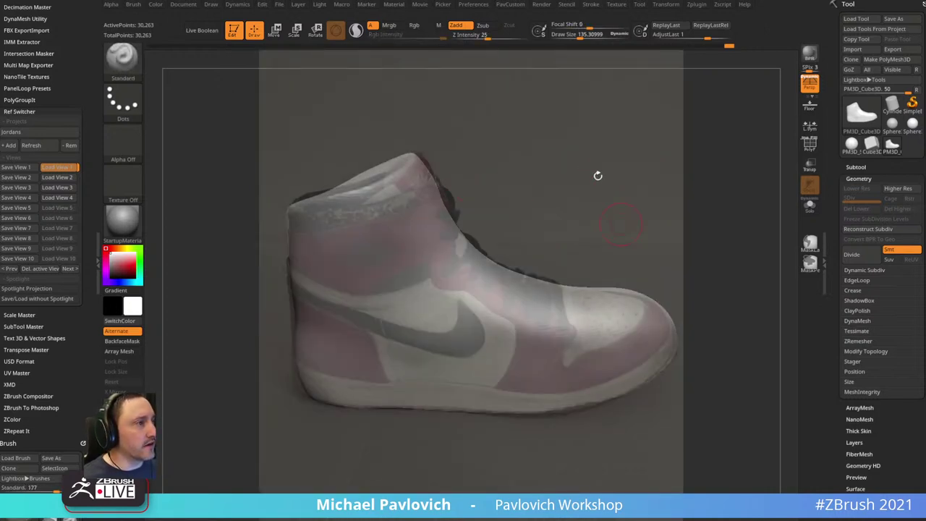
click(69, 177)
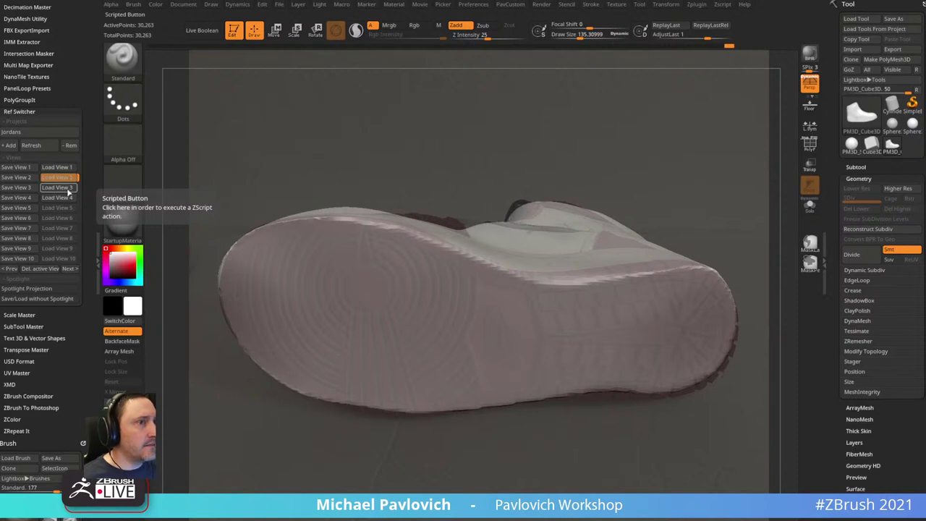
click(58, 187)
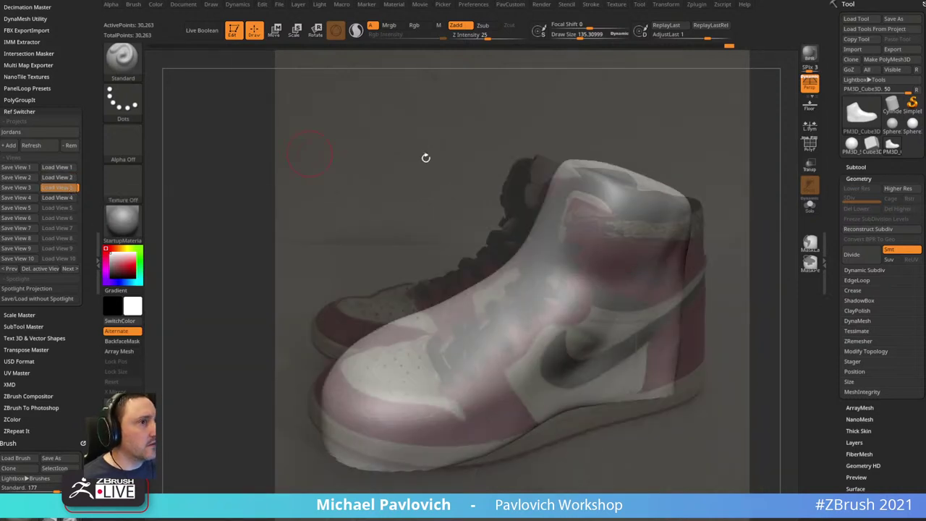
key(space)
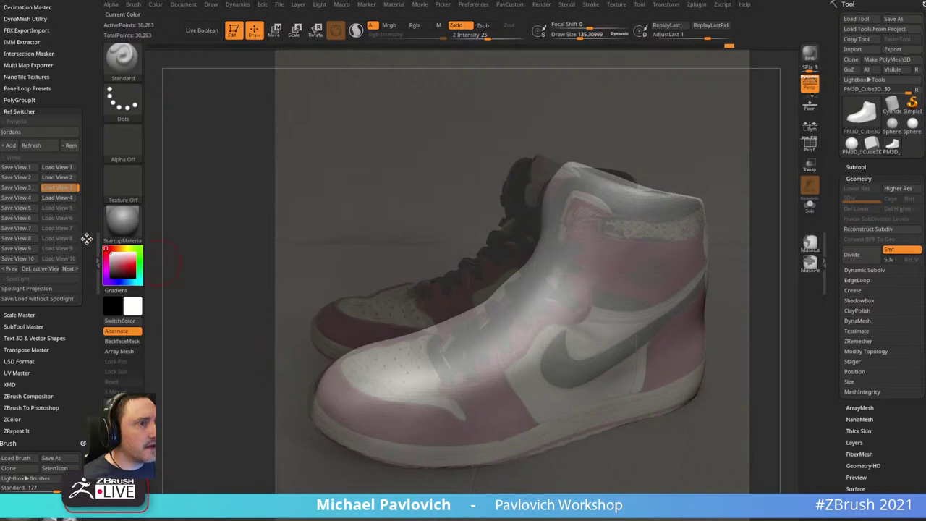
- Load View 4, realign the shoe with the front photo, and overwrite View 4
click(58, 198)
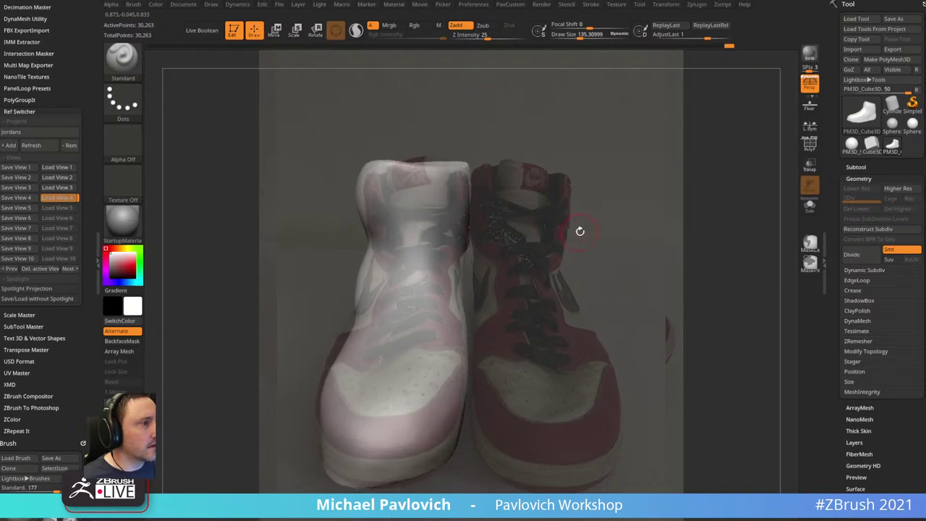
drag(574, 230, 572, 233)
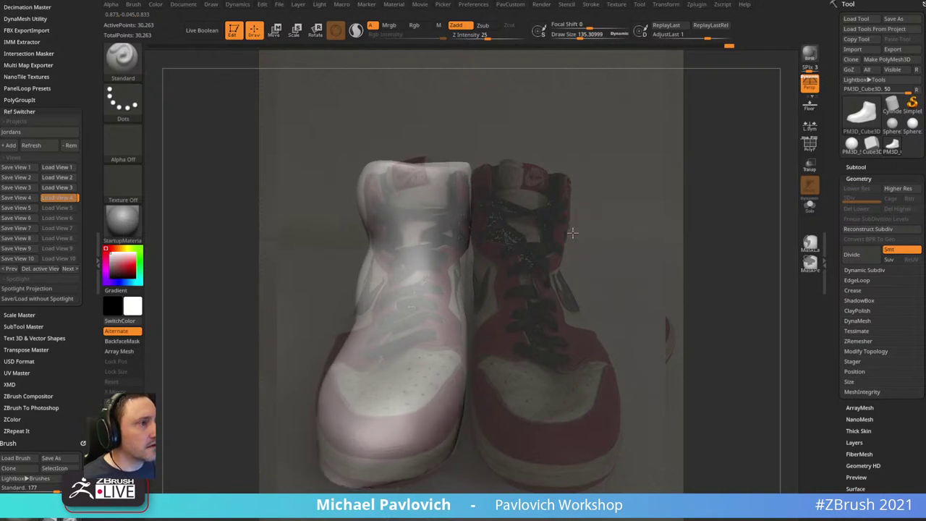
click(16, 197)
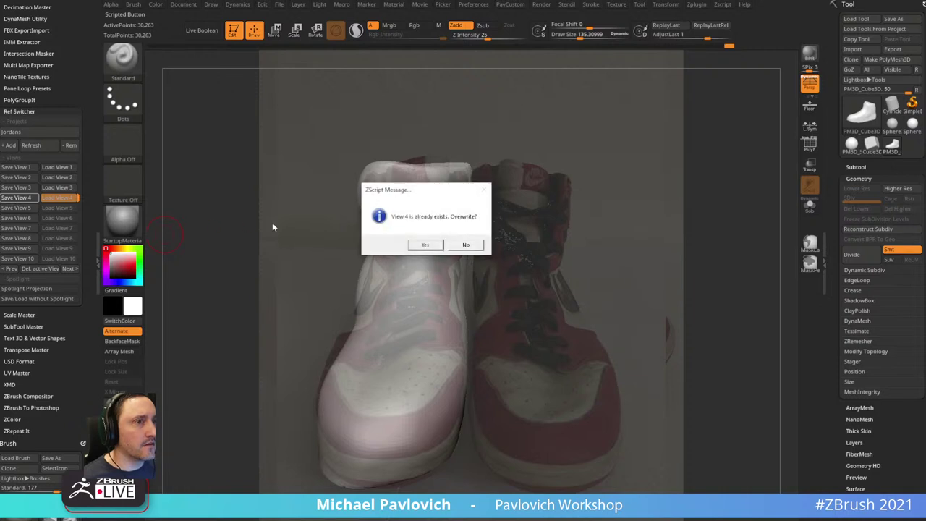
click(424, 244)
- Fit the ankle's outer side to the front photo with the Move brush at a draw size of about 322
key(b)
key(m)
key(v)
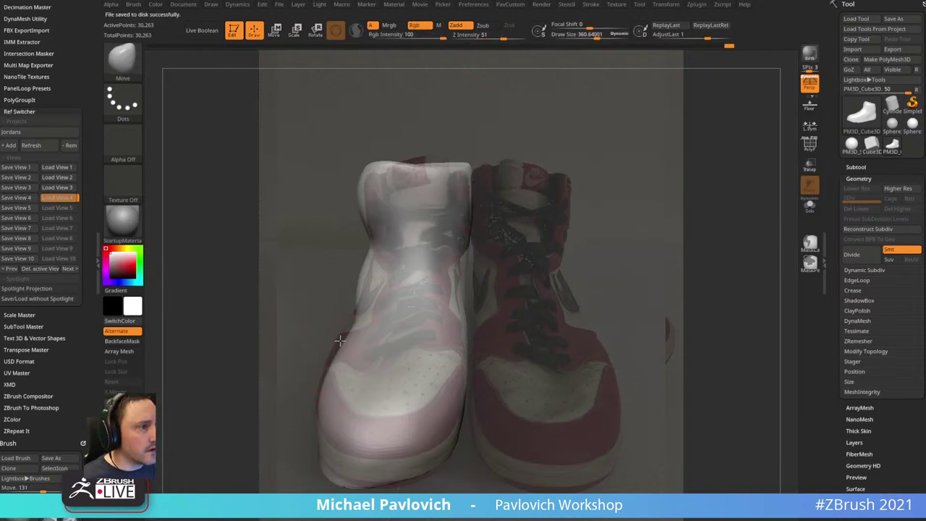
key(s)
drag(369, 298, 366, 298)
drag(362, 288, 373, 285)
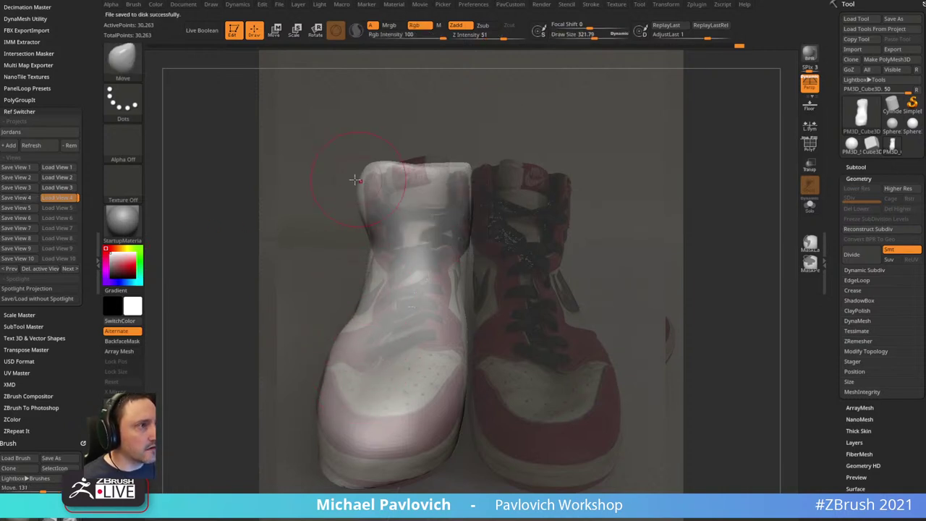
- Reload View 4 and pull the collar's outer upper corner inward to the front photo with the Move brush
drag(356, 180, 358, 191)
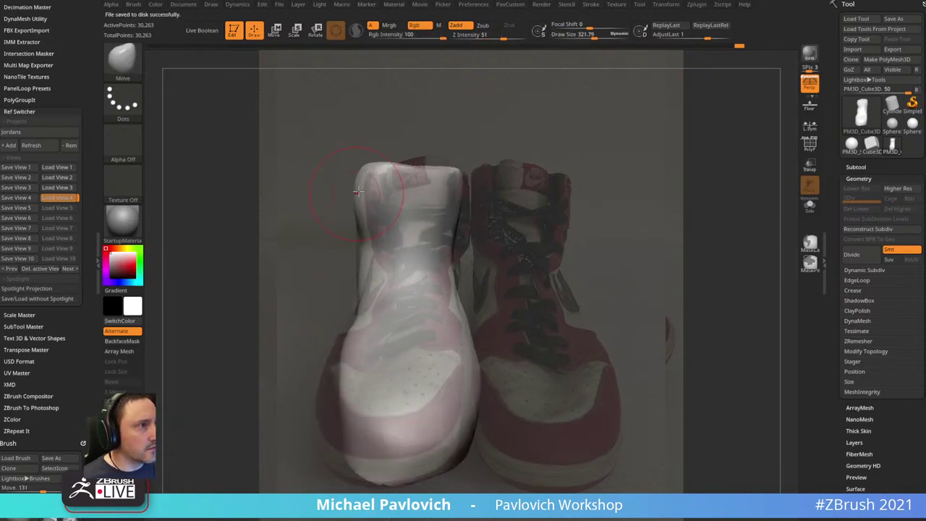
click(55, 199)
drag(361, 200, 378, 169)
- Adjust the toe's lower edge to the front photo with the Move brush at a draw size of about 353, and reload View 4
key(bracketleft)
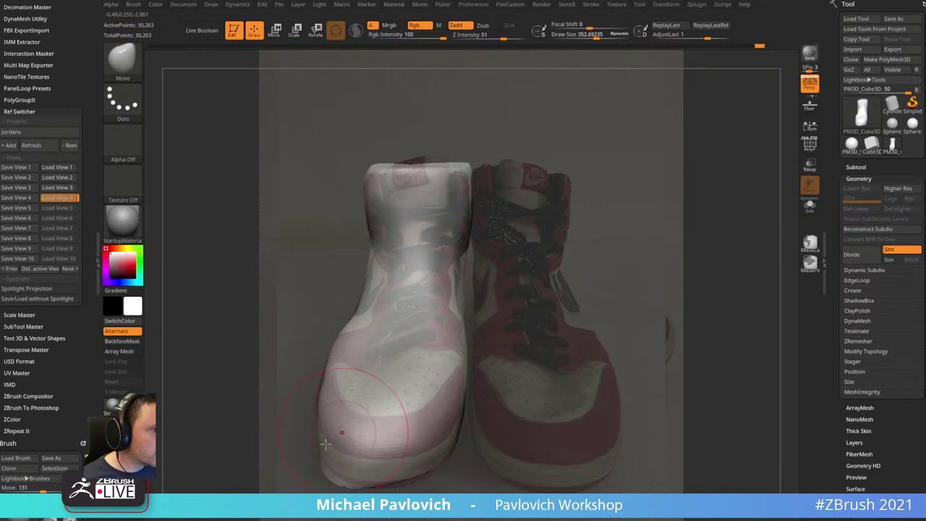
drag(409, 482, 419, 472)
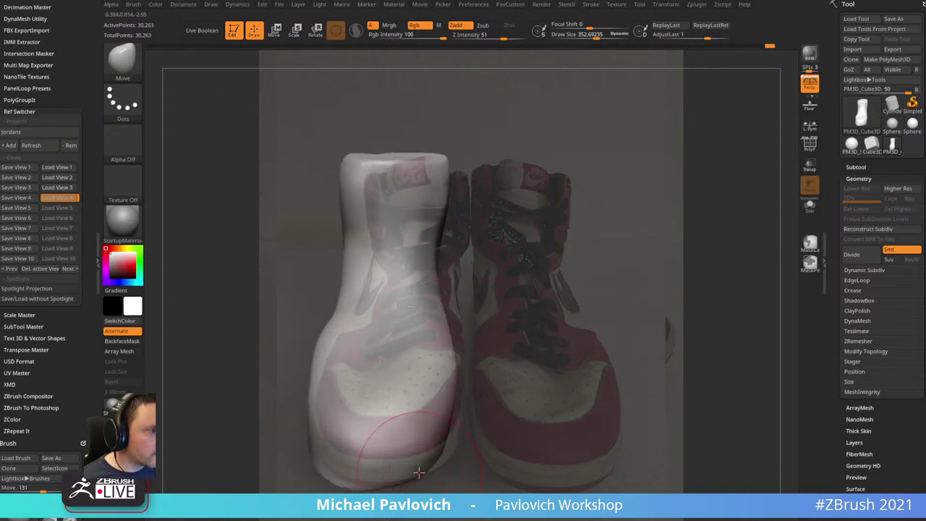
click(62, 200)
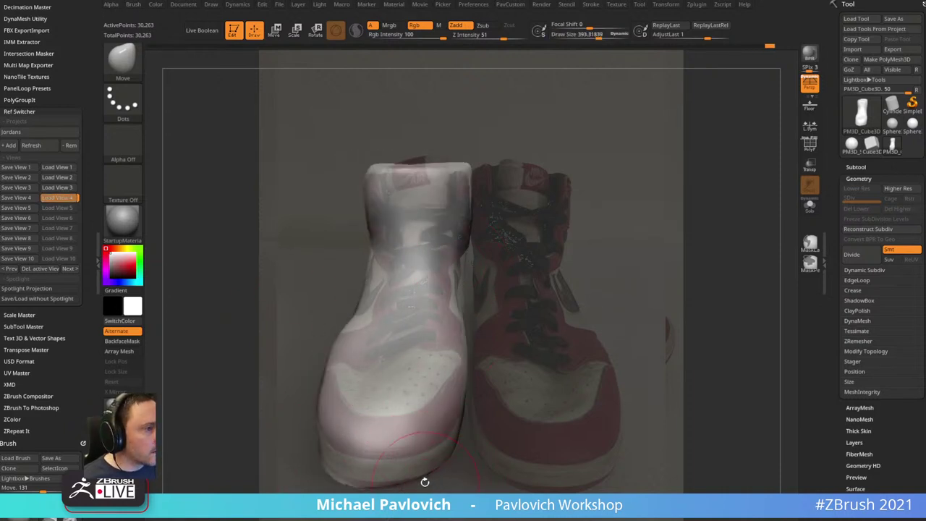
- Reload View 4 and fit the collar's upper edge to the front photo with the Move brush at a draw size of about 337
right_drag(424, 483, 420, 482)
click(72, 198)
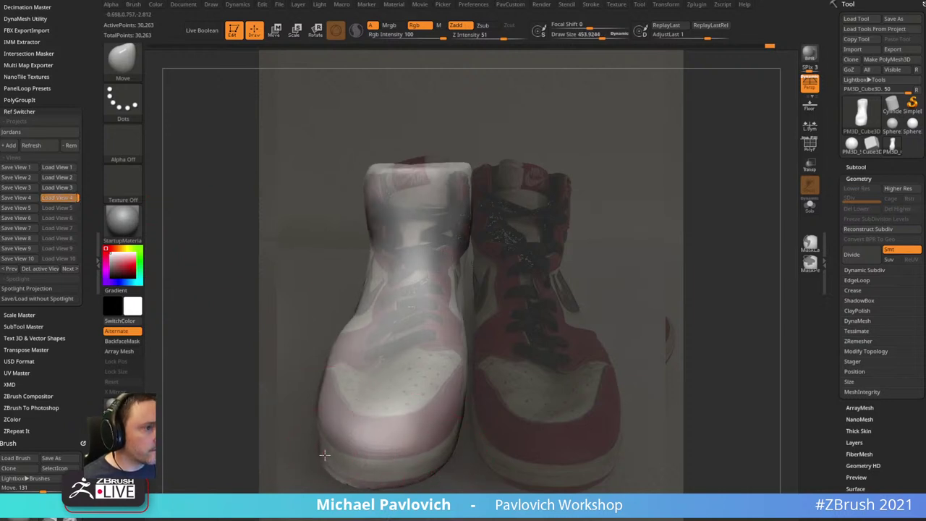
key(b)
key(s)
key(t)
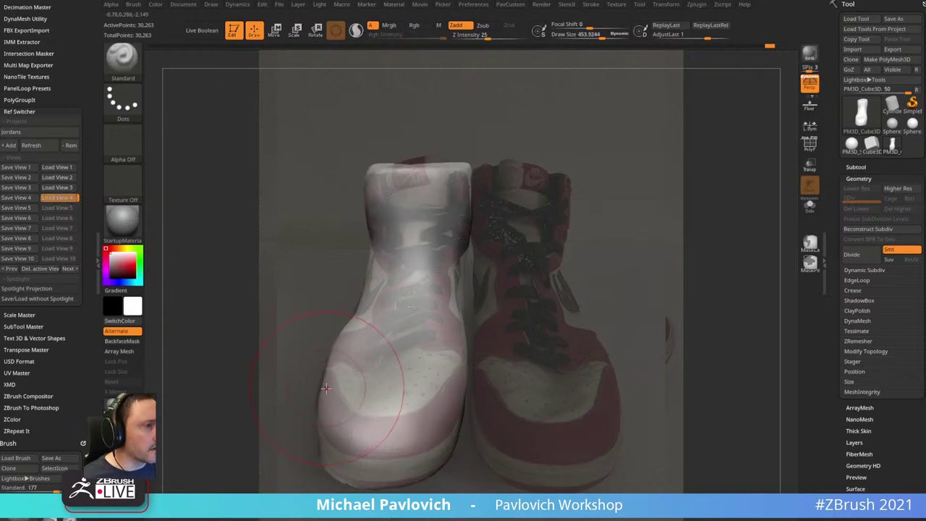
key(b)
key(m)
key(v)
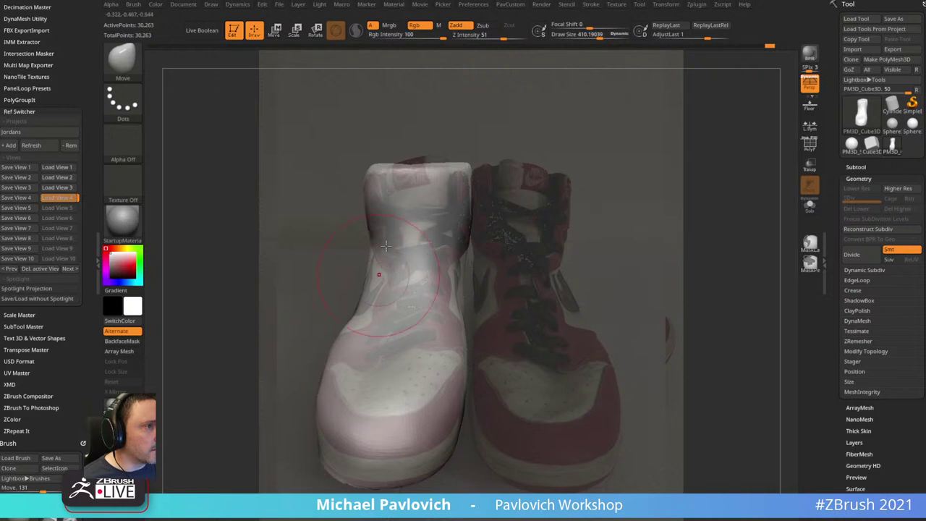
key(s)
drag(438, 183, 432, 183)
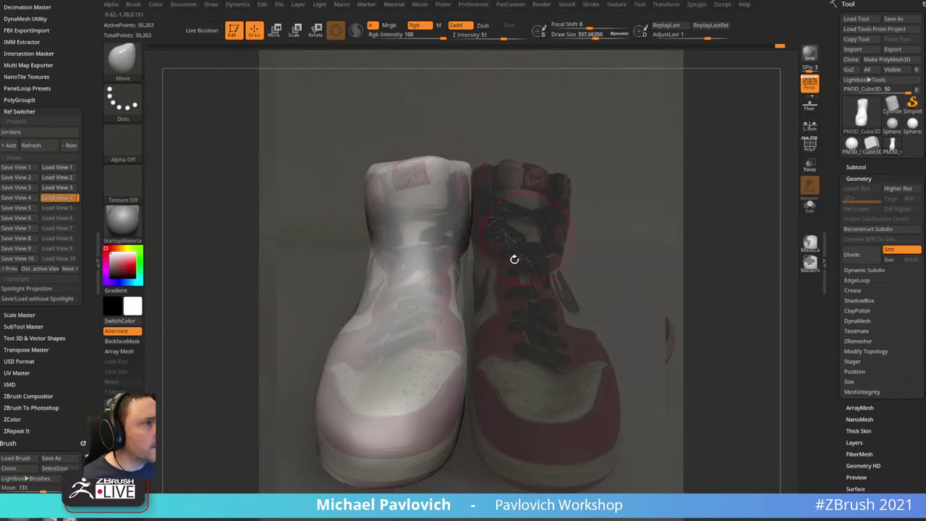
- Hide the reference and fill the uneven ankle side with the Clay brush at a draw size of about 251, smoothing the surface
key(shift+z)
drag(611, 219, 587, 201)
mouse_move(614, 168)
shift+mouse_down()
mouse_move(644, 165)
mouse_move(668, 178)
mouse_move(637, 164)
mouse_move(713, 186)
mouse_move(477, 225)
shift+mouse_up()
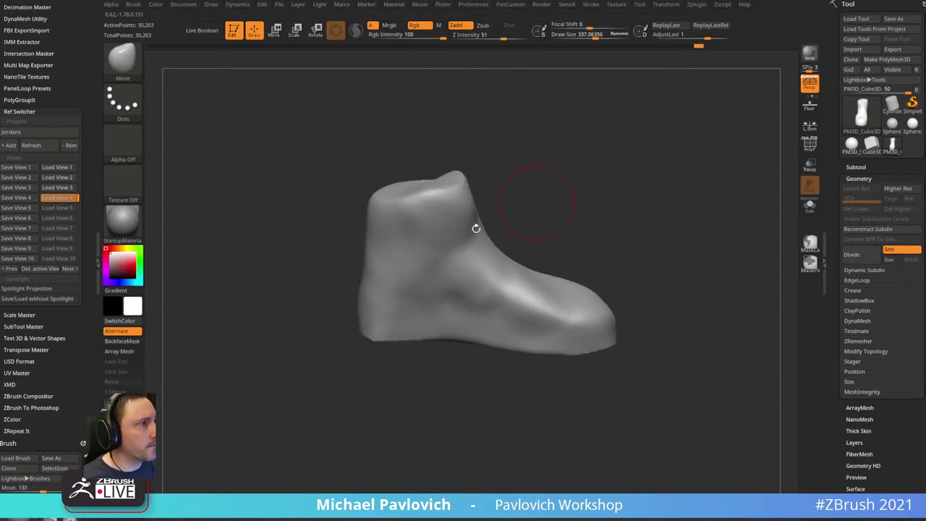
key(bracketleft)
mouse_move(527, 191)
mouse_down()
mouse_move(542, 196)
mouse_move(547, 173)
mouse_move(544, 187)
mouse_move(645, 242)
mouse_move(620, 153)
mouse_move(426, 255)
mouse_move(438, 290)
mouse_up()
key(b)
key(c)
key(l)
key(s)
click(436, 259)
drag(463, 233, 489, 224)
shift+drag(441, 268, 450, 272)
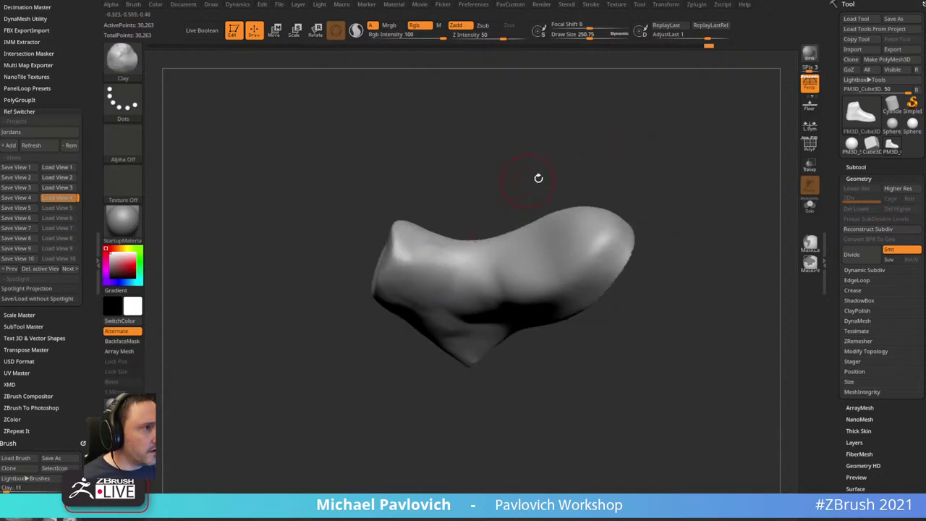
- Smooth the lumps along the shoe's side between the ankle and the midfoot
drag(537, 178, 502, 242)
shift+drag(455, 272, 447, 299)
drag(543, 178, 531, 199)
shift+drag(461, 300, 483, 295)
drag(571, 206, 623, 139)
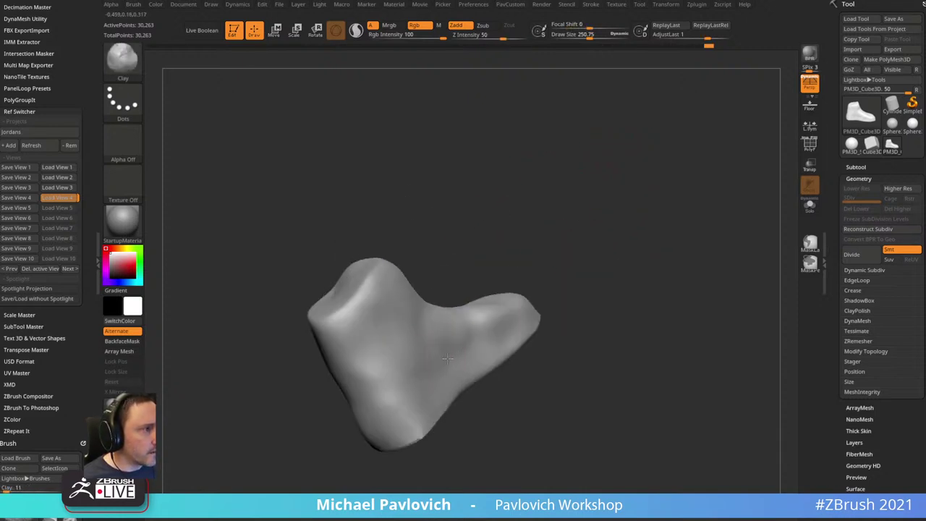
- Fill the midfoot side with the Clay brush and smooth the transition toward the toe
drag(539, 246, 555, 217)
mouse_move(440, 323)
mouse_down()
mouse_move(461, 323)
mouse_move(474, 343)
mouse_up()
drag(553, 242, 575, 206)
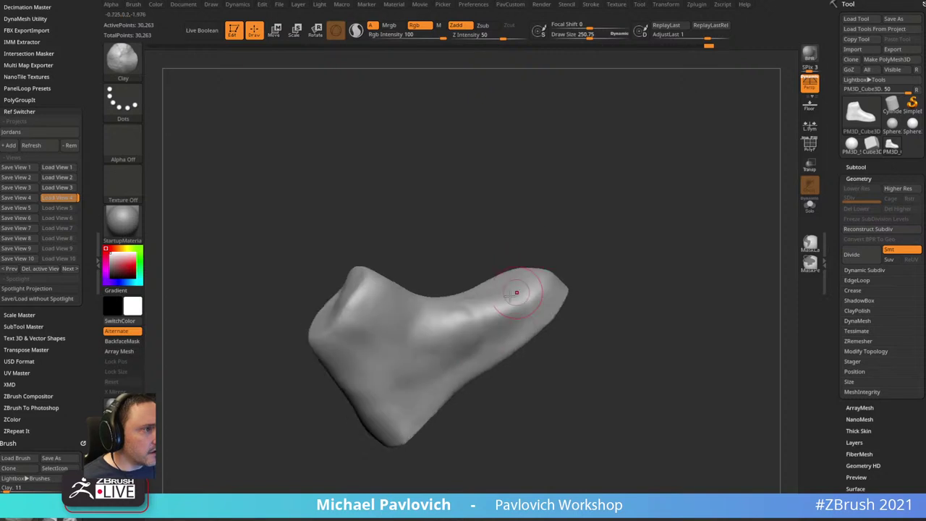
shift+drag(439, 321, 466, 317)
mouse_move(556, 257)
mouse_down()
mouse_move(569, 256)
mouse_move(637, 188)
mouse_up()
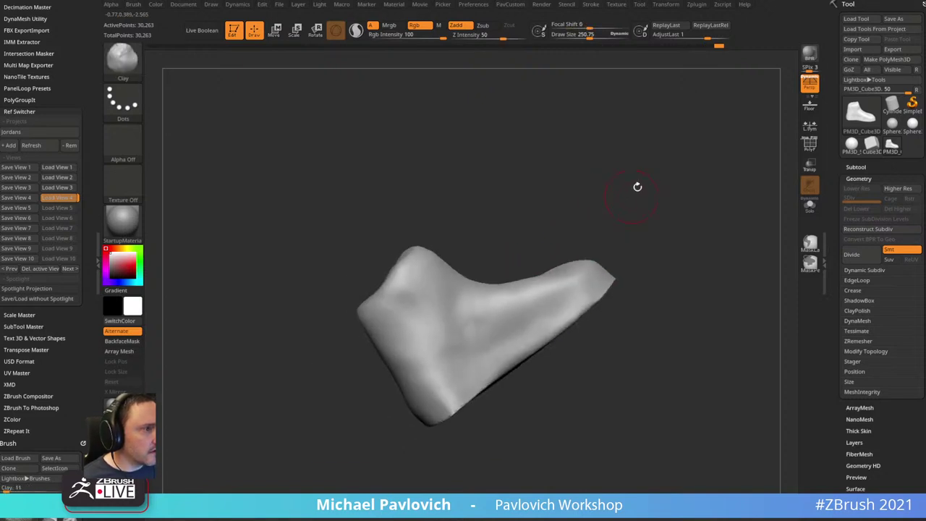
mouse_move(556, 235)
mouse_down()
mouse_move(620, 174)
mouse_move(696, 176)
mouse_move(678, 204)
mouse_move(637, 232)
mouse_move(612, 211)
mouse_move(400, 397)
mouse_up()
key(shift)
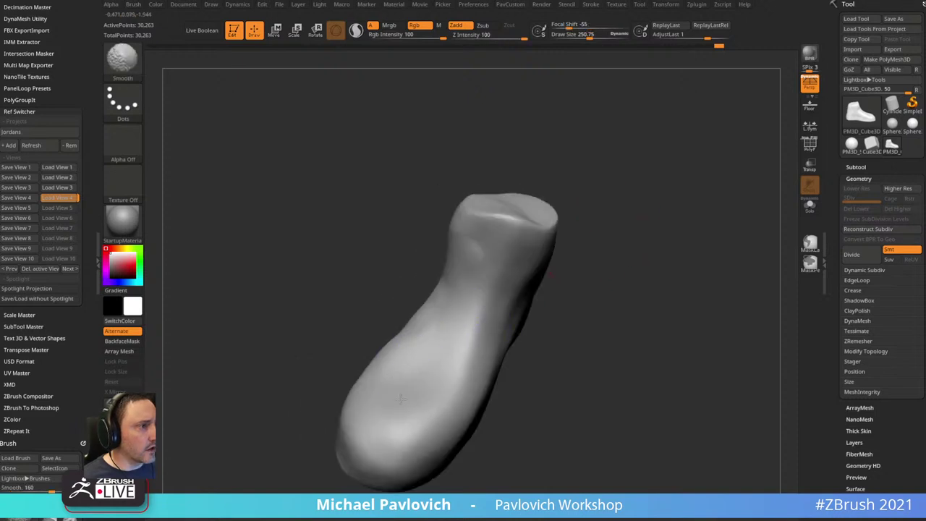
mouse_move(489, 301)
mouse_down()
mouse_move(423, 248)
mouse_move(682, 190)
mouse_move(686, 136)
mouse_up()
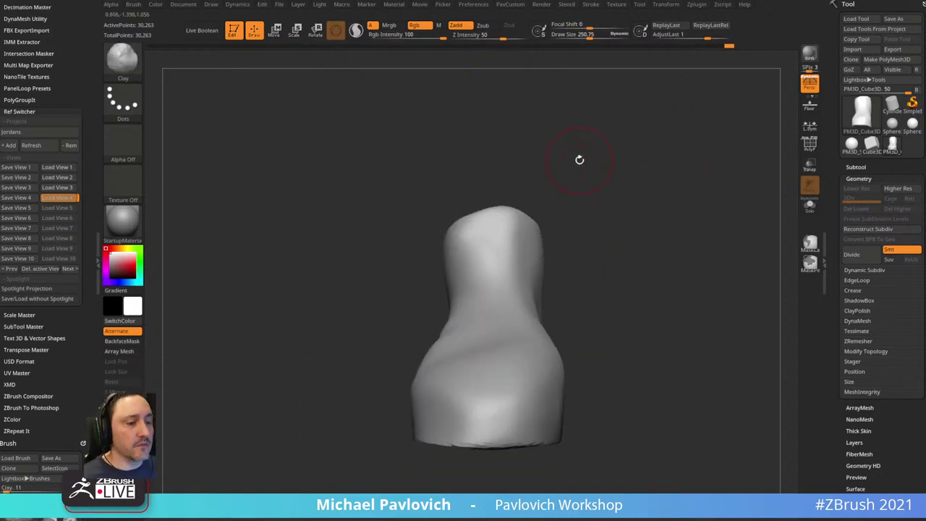
- Show the reference, mirror the shoe mesh, and load View 1 to line it up with the side photo
key(shift+z)
click(58, 167)
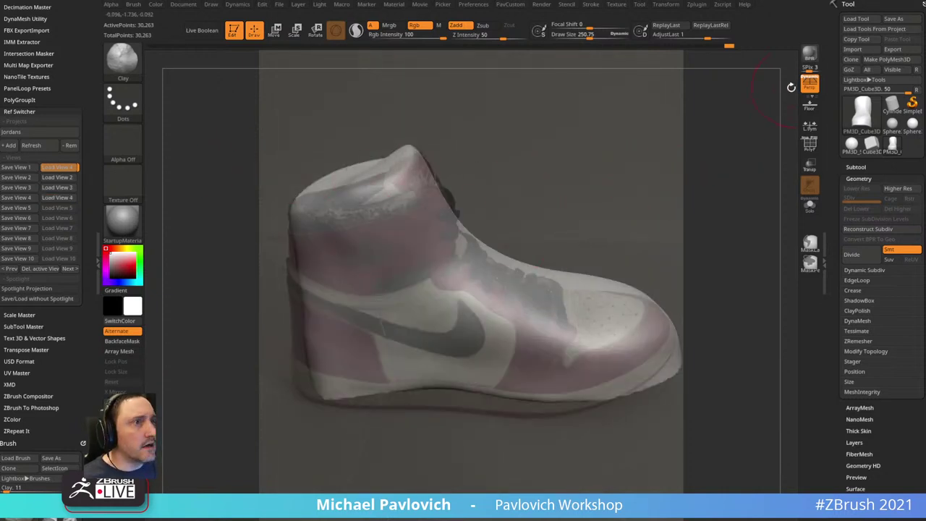
mouse_move(638, 166)
mouse_down()
mouse_move(630, 171)
mouse_move(615, 155)
mouse_move(622, 159)
mouse_up()
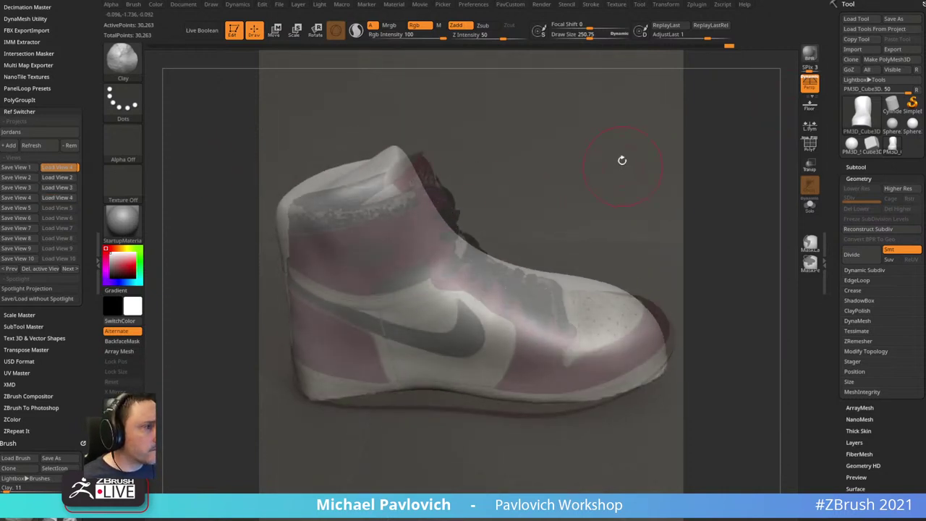
key(space)
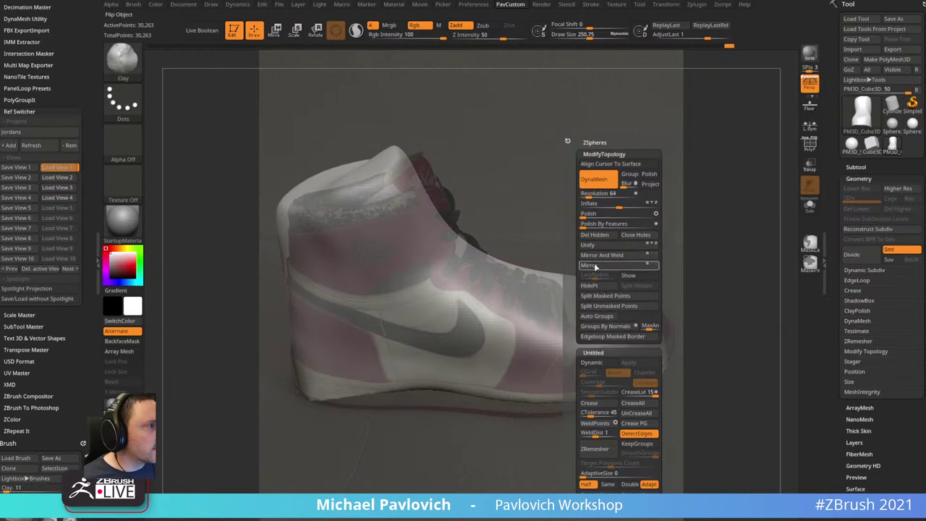
click(58, 167)
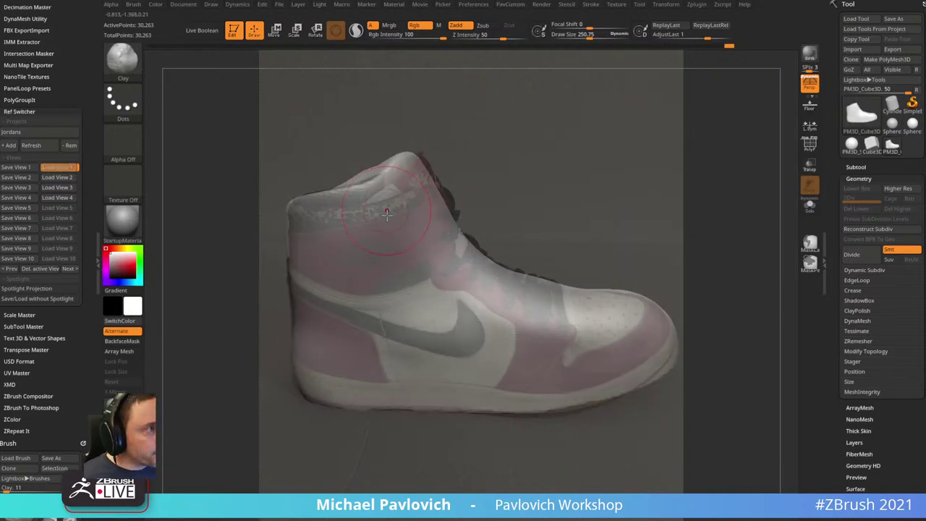
- Fit the toe's lower edge to the side photo with the Move brush at a draw size of about 345
key(1)
key(s)
drag(390, 225, 379, 226)
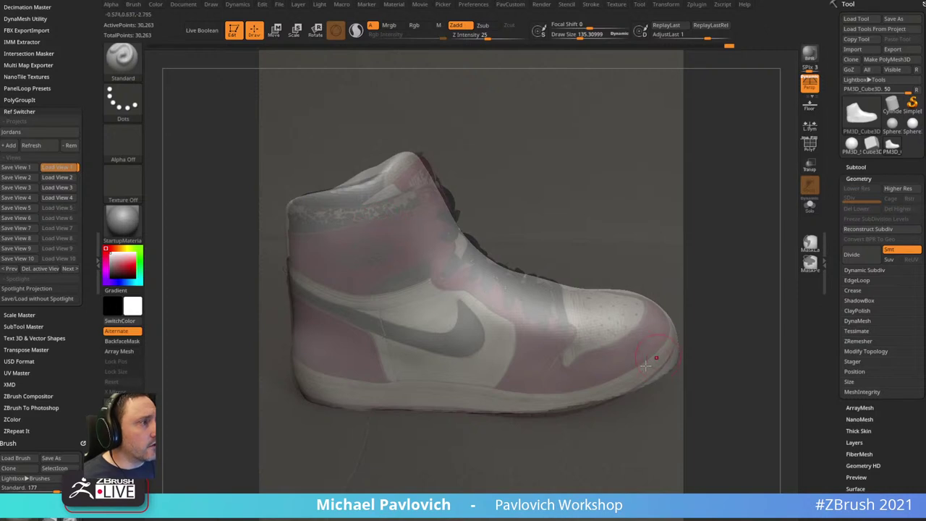
key(bracketright)
key(bracketright)
key(bracketright)
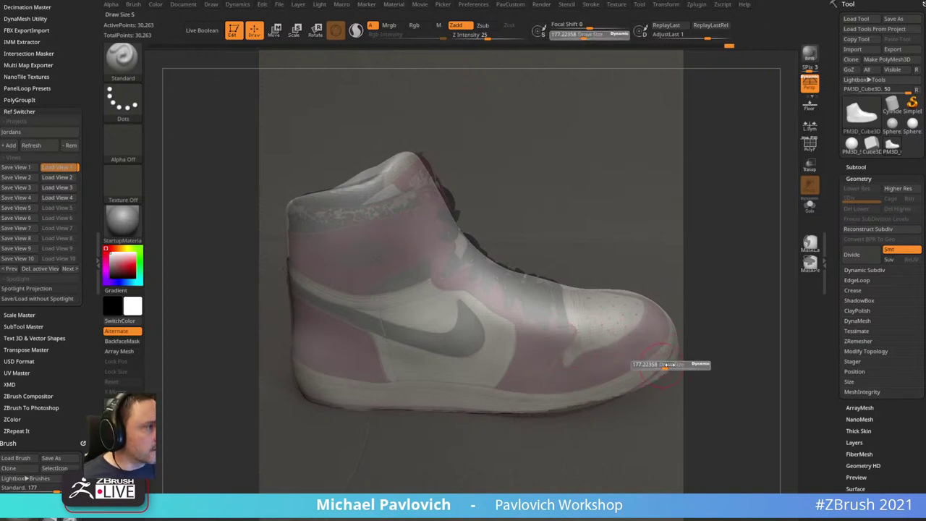
key(b)
key(m)
key(v)
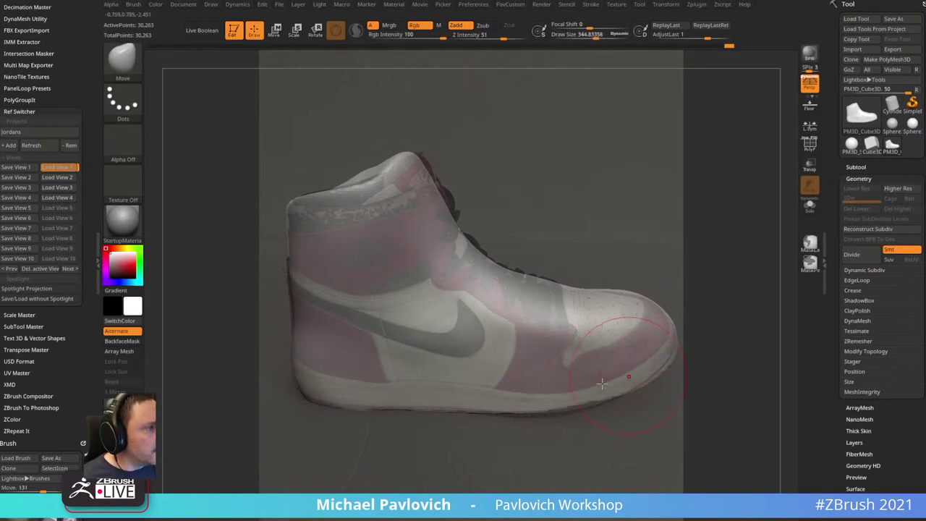
key(s)
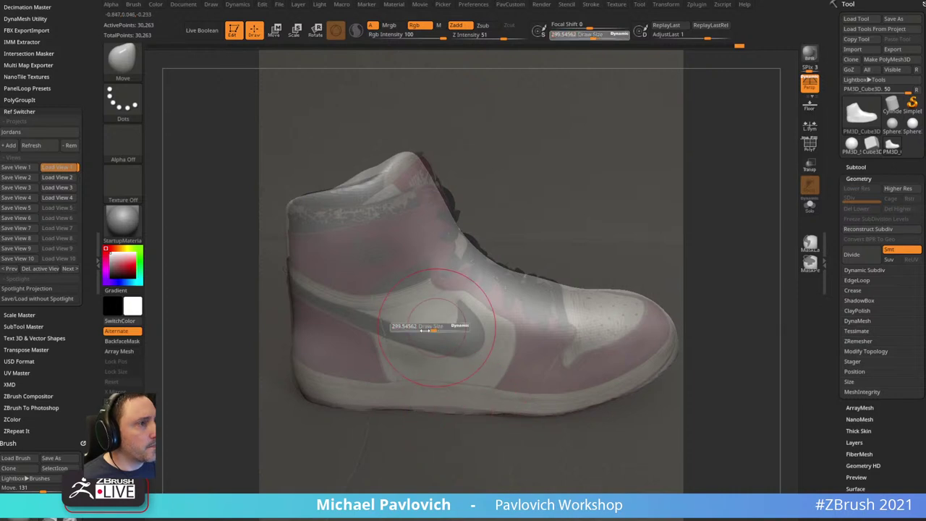
drag(440, 325, 424, 326)
- Raise the DynaMesh resolution, remesh the shoe, and reduce the Move brush's draw size to about 116
key(grave)
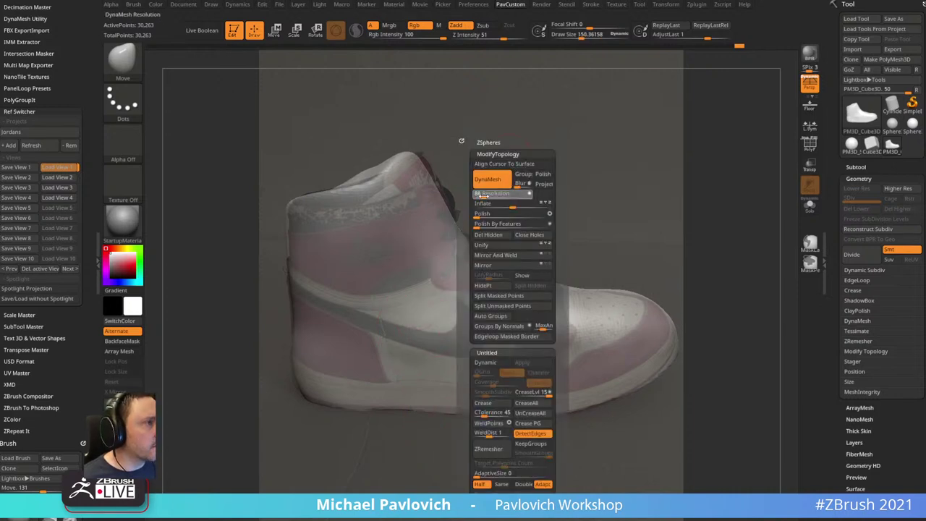
key(shift)
ctrl+drag(571, 173, 609, 202)
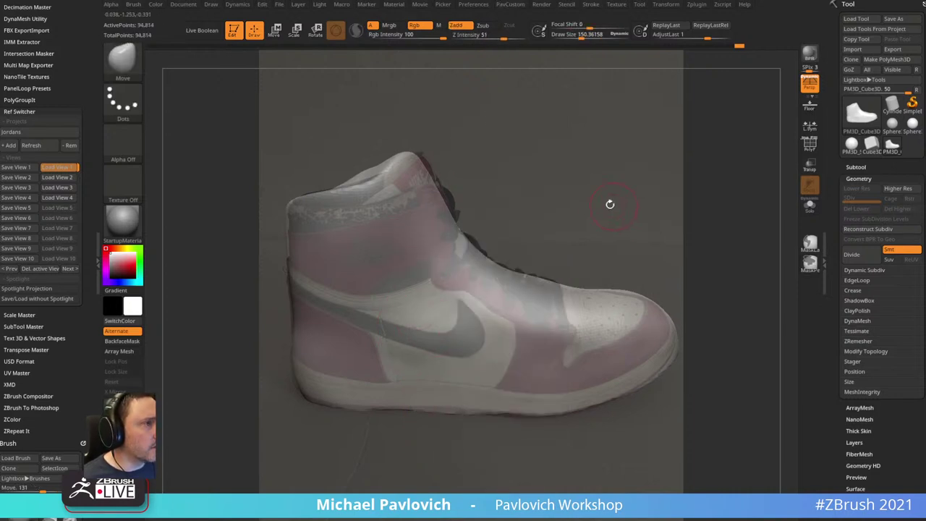
key(s)
drag(554, 210, 551, 210)
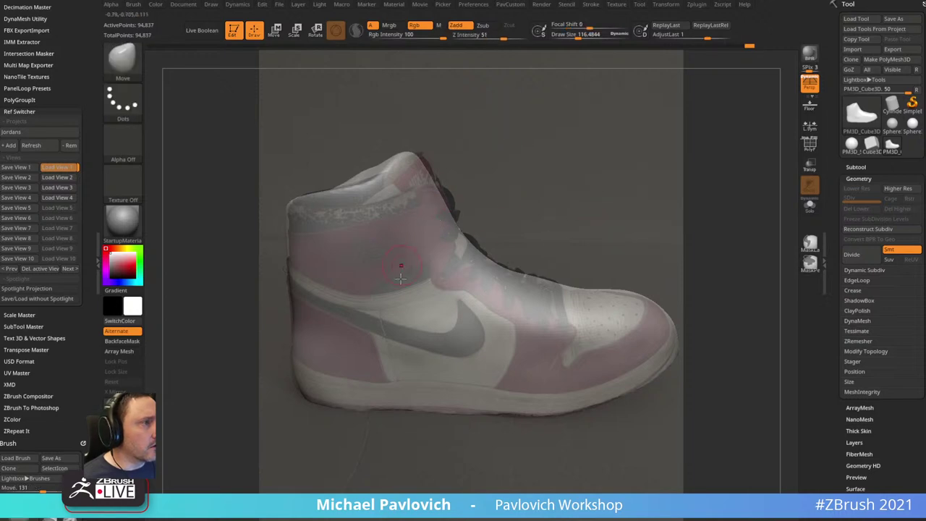
- Expand the brush's Samples settings and check that Spotlight Projection is enabled
key(b)
key(s)
key(t)
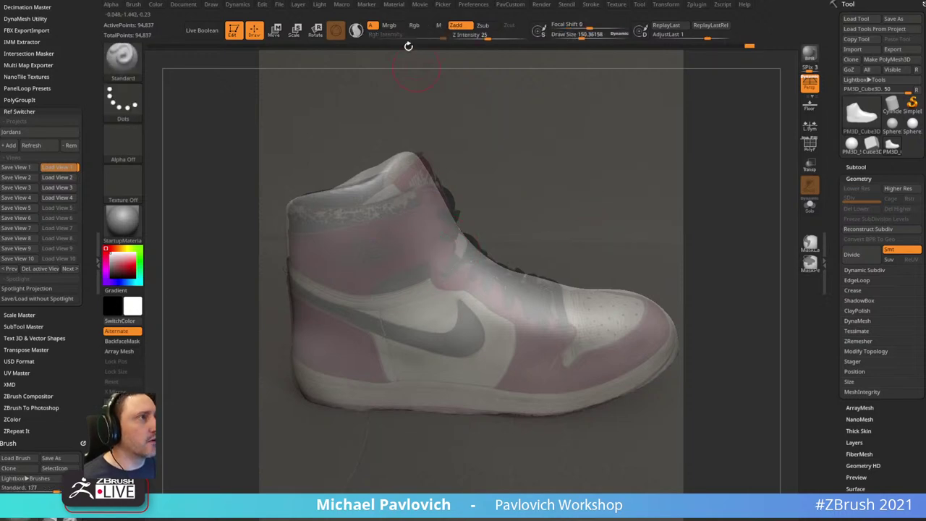
key(b)
key(p)
key(a)
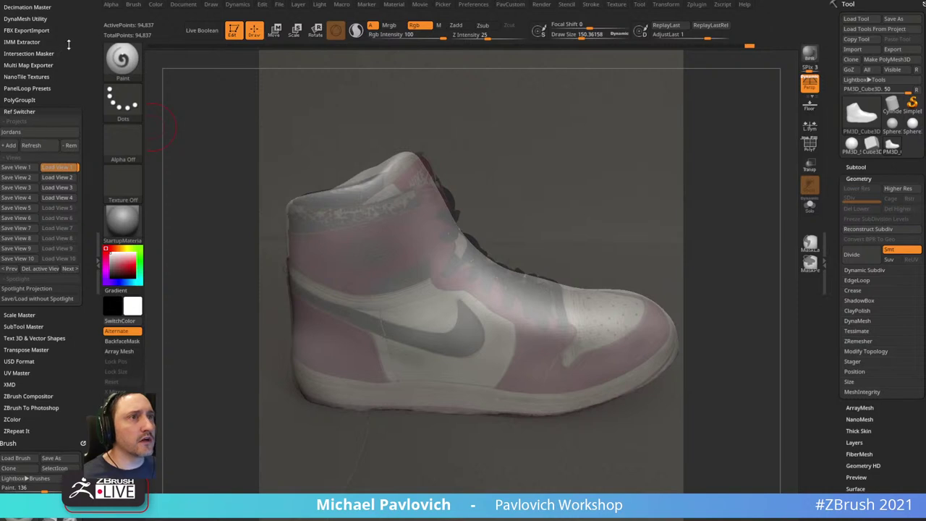
scroll(69, 45, up, 4)
click(128, 10)
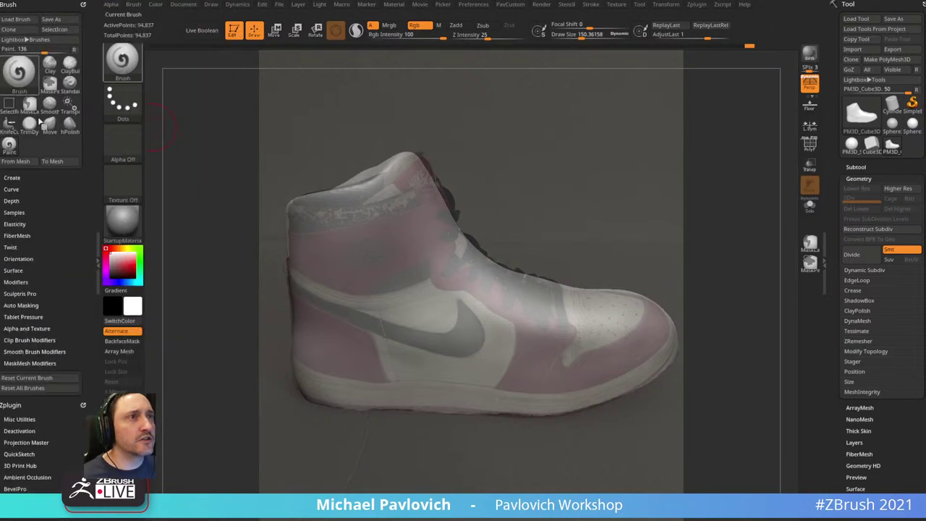
key(shift)
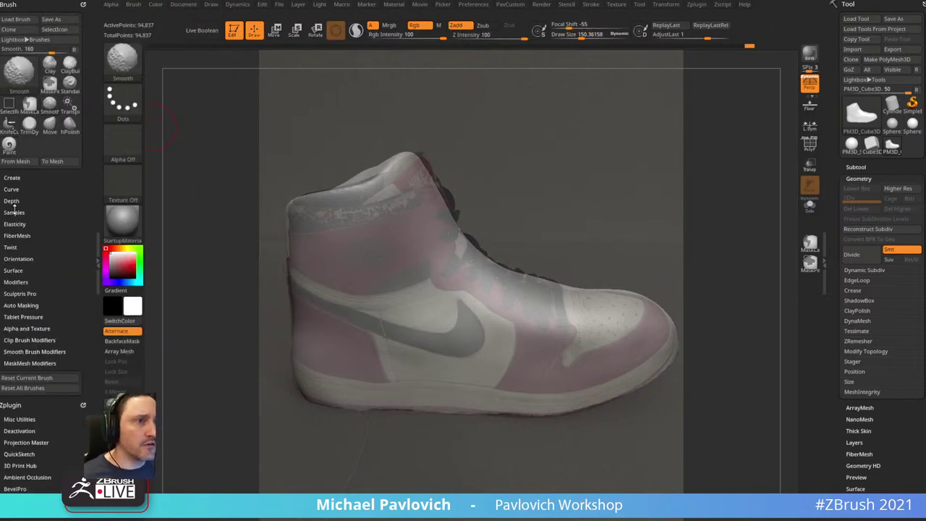
click(14, 211)
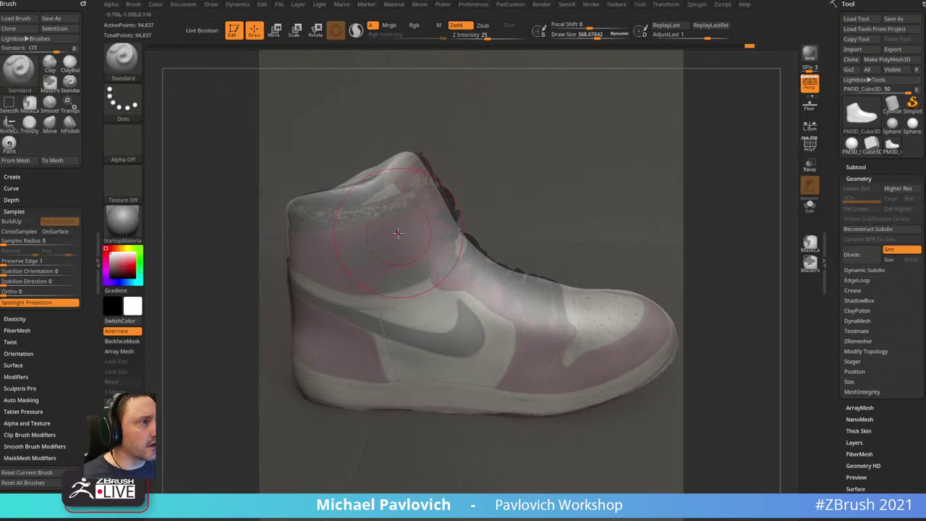
- Project the side photo onto the collar, heel and midfoot with the Paint brush at Rgb Intensity 100 and draw size about 238
click(439, 27)
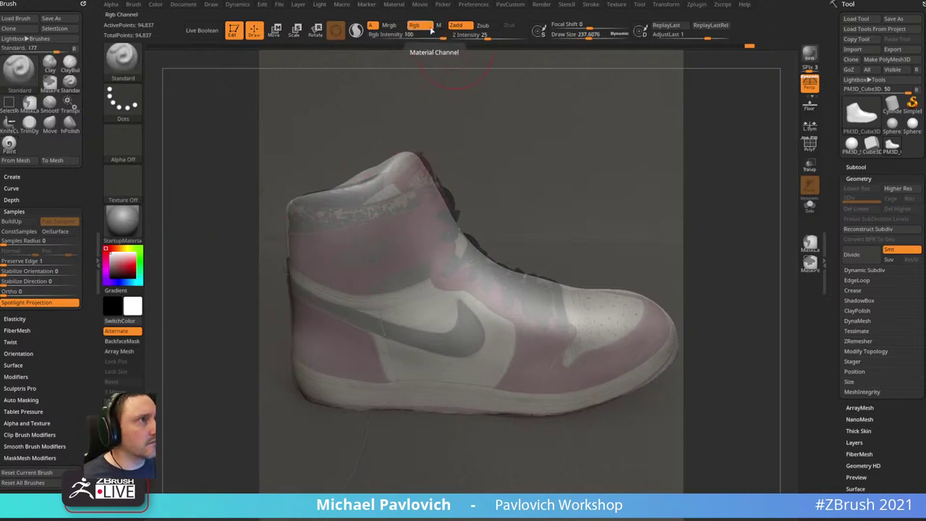
key(b)
key(p)
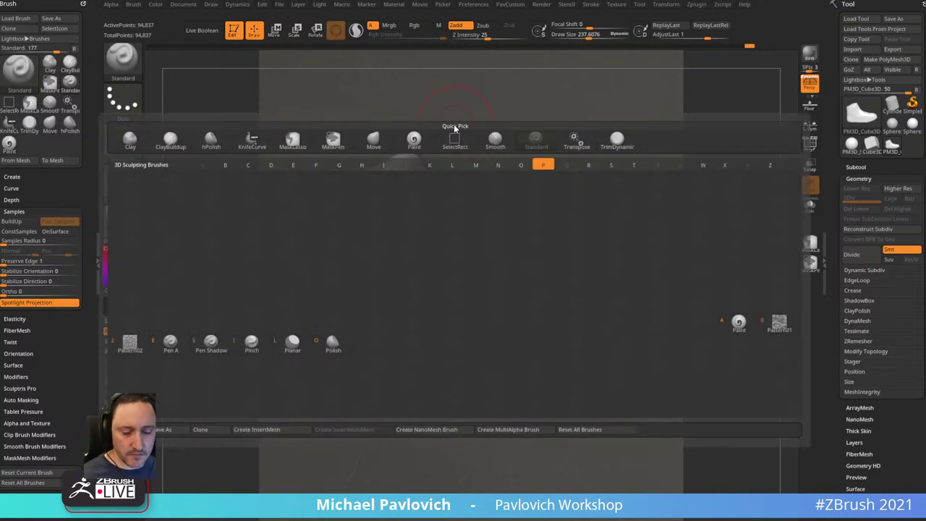
key(a)
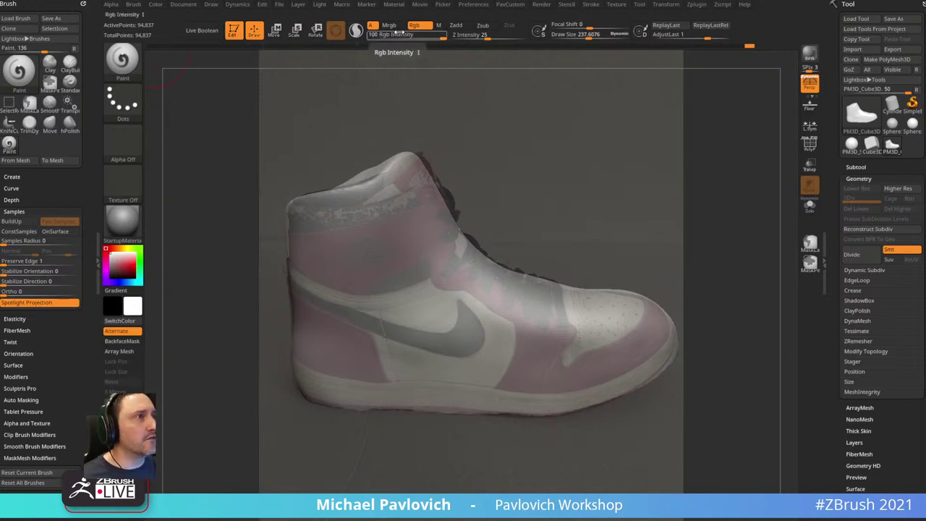
mouse_move(347, 239)
mouse_down()
mouse_move(318, 249)
mouse_move(304, 231)
mouse_move(390, 231)
mouse_move(458, 281)
mouse_move(362, 322)
mouse_move(352, 248)
mouse_move(434, 325)
mouse_move(450, 245)
mouse_up()
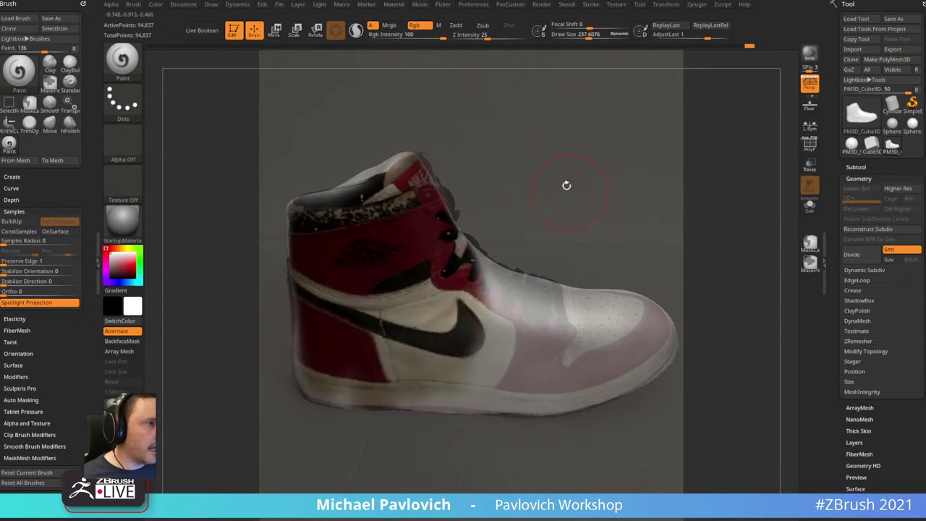
- Adjust the Spotlight image's intensity and paint the side photo over the whole side from collar to toe
key(z)
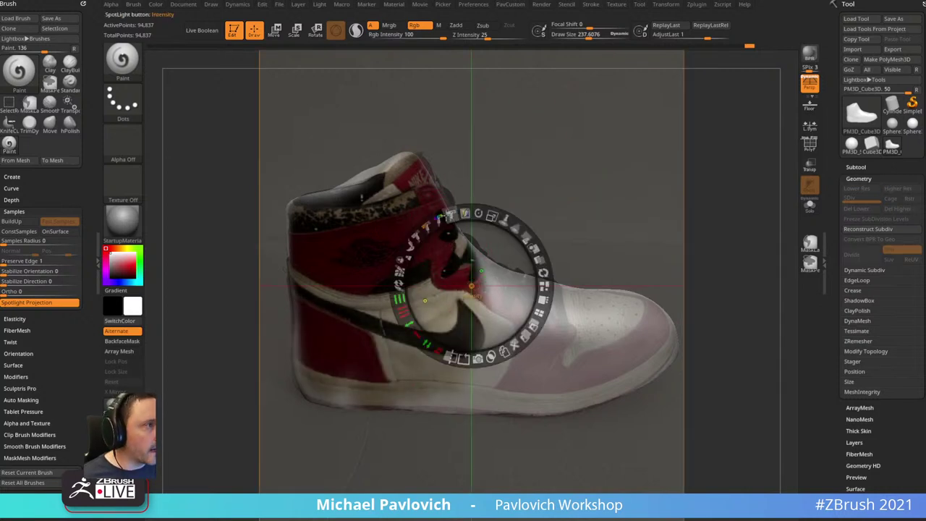
mouse_move(453, 213)
mouse_down()
mouse_move(465, 211)
mouse_move(451, 213)
mouse_up()
key(z)
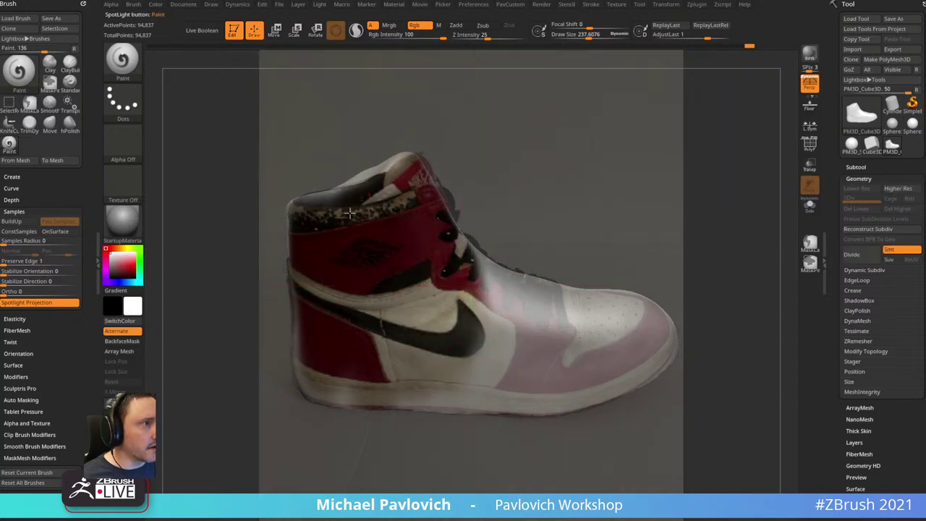
mouse_move(350, 212)
mouse_down()
mouse_move(312, 208)
mouse_move(387, 216)
mouse_up()
mouse_move(335, 321)
mouse_down()
mouse_move(353, 355)
mouse_move(436, 427)
mouse_move(504, 256)
mouse_move(541, 352)
mouse_move(590, 417)
mouse_move(642, 389)
mouse_move(676, 329)
mouse_up()
- Hide the Spotlight photo and switch the shoe's material to SkinShade4 to view the projected color from the front
key(shift+z)
mouse_move(661, 176)
mouse_down()
mouse_move(678, 145)
mouse_move(699, 240)
mouse_move(737, 171)
mouse_move(742, 193)
mouse_move(682, 205)
mouse_move(630, 193)
mouse_move(473, 235)
mouse_up()
click(139, 221)
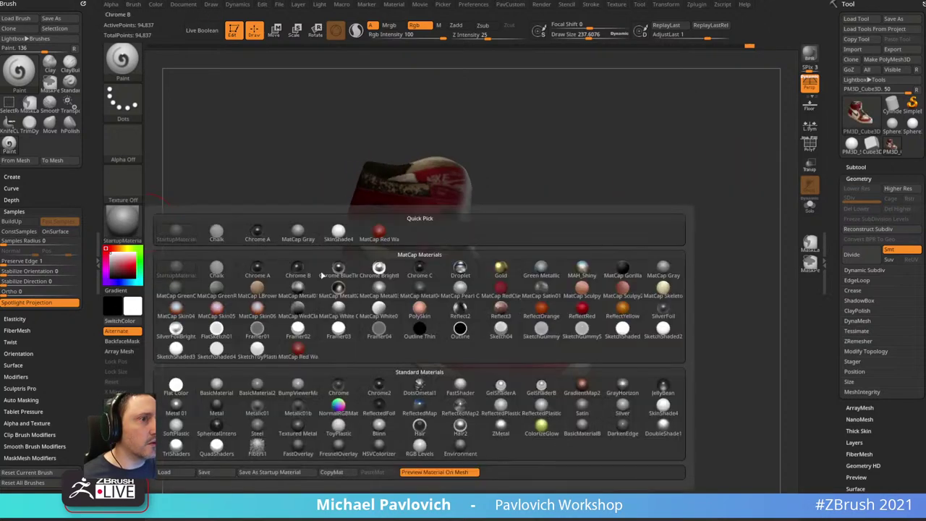
click(668, 407)
click(126, 224)
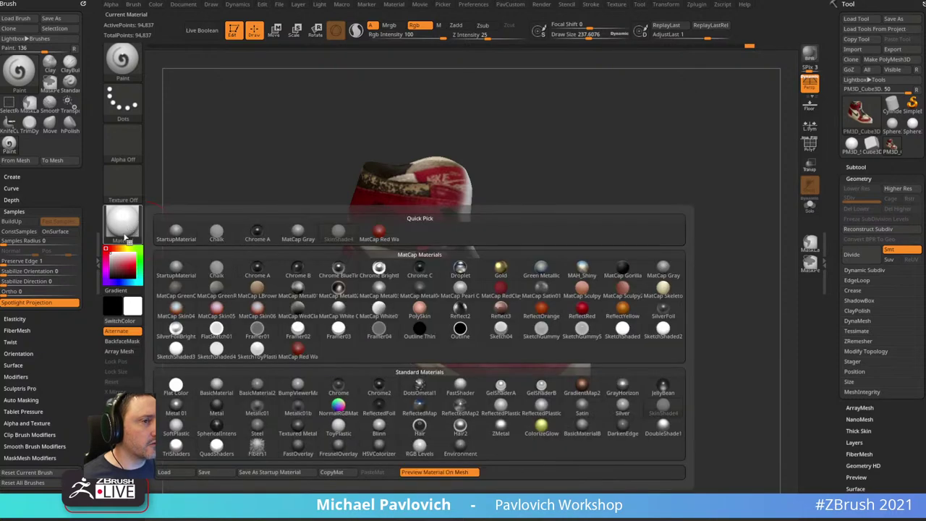
drag(737, 146, 700, 159)
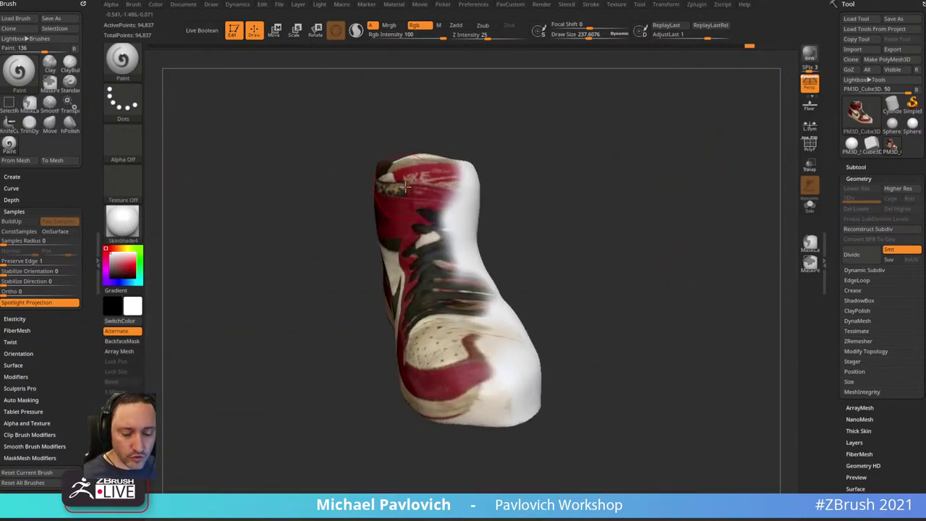
- Load View 2 of the Jordans reference project, paint the sole photo across the whole outsole, and hide the Spotlight overlay
key(shift+z)
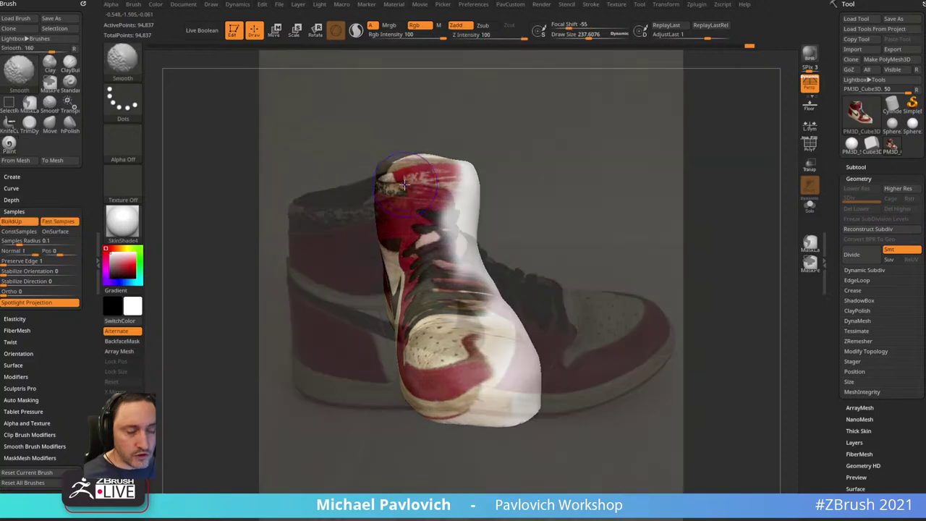
drag(93, 185, 81, 34)
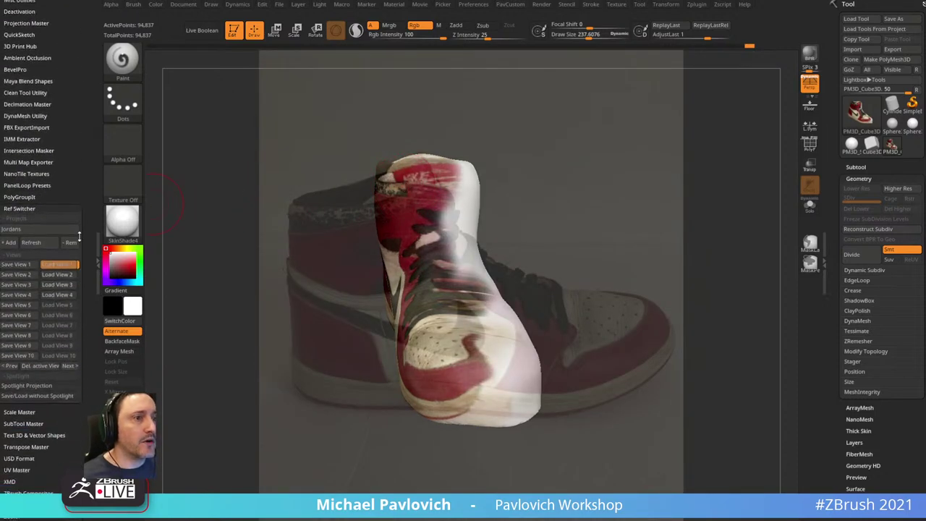
click(68, 275)
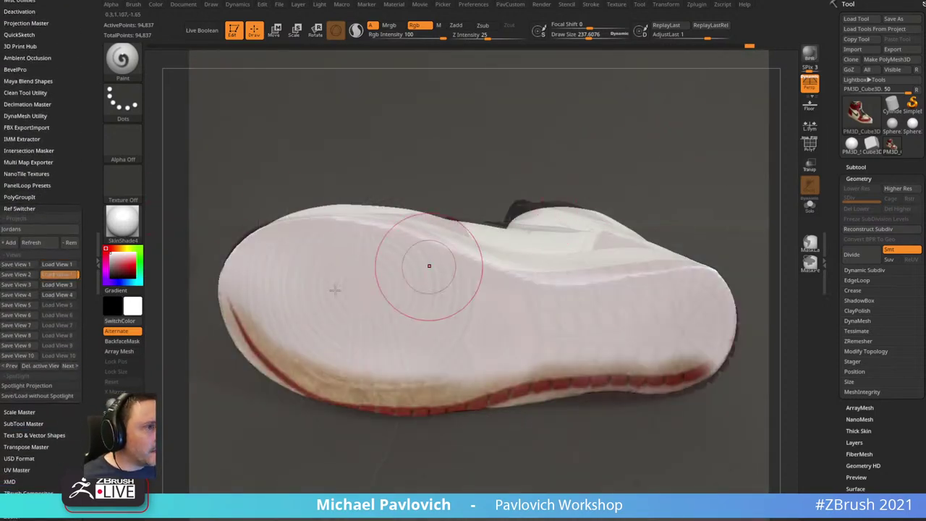
mouse_move(245, 261)
mouse_down()
mouse_move(239, 275)
mouse_move(262, 318)
mouse_move(306, 358)
mouse_move(316, 351)
mouse_move(297, 375)
mouse_move(580, 358)
mouse_move(655, 365)
mouse_move(720, 325)
mouse_move(637, 282)
mouse_move(590, 301)
mouse_move(491, 308)
mouse_move(347, 269)
mouse_move(273, 280)
mouse_move(341, 324)
mouse_move(467, 336)
mouse_up()
key(shift+z)
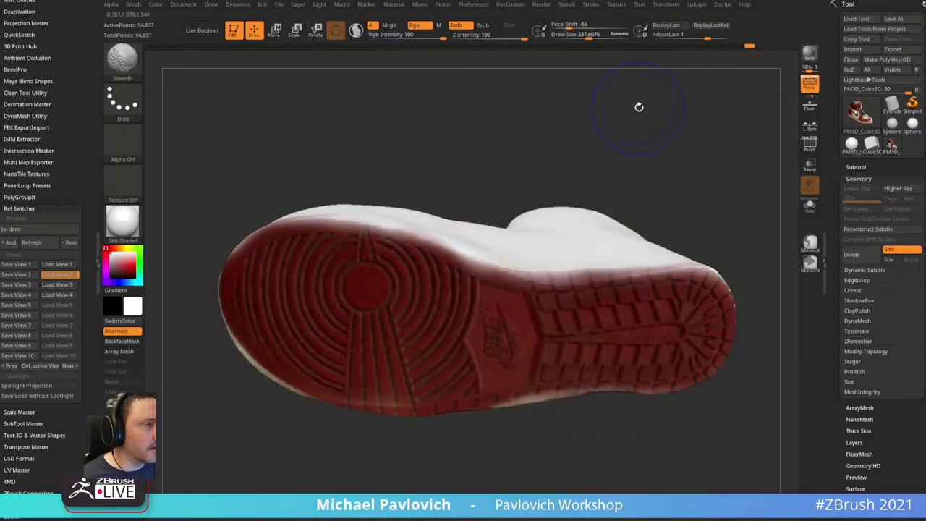
- Load View 3 of the Jordans reference project to line the shoe up with the angled front photo
click(70, 284)
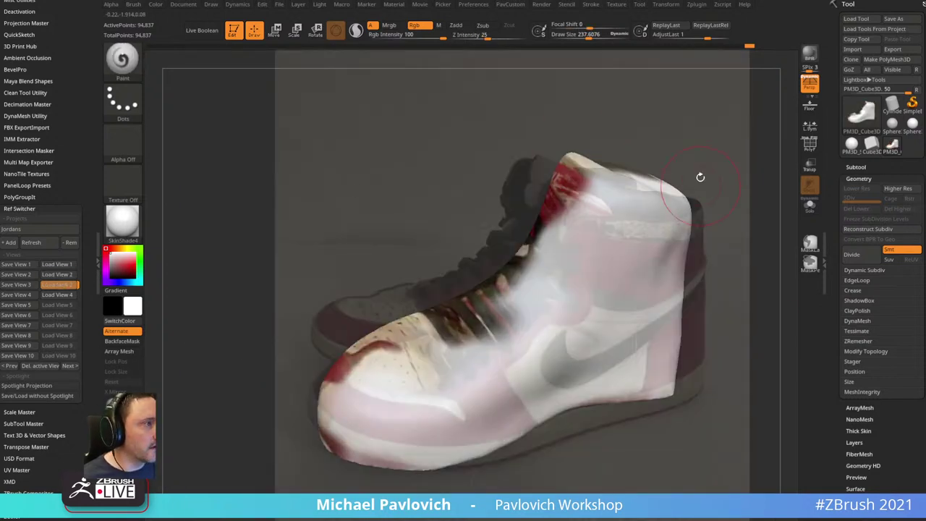
- Mirror the shoe mesh over the third reference view and set the Paint brush to a draw size of about 183
key(4)
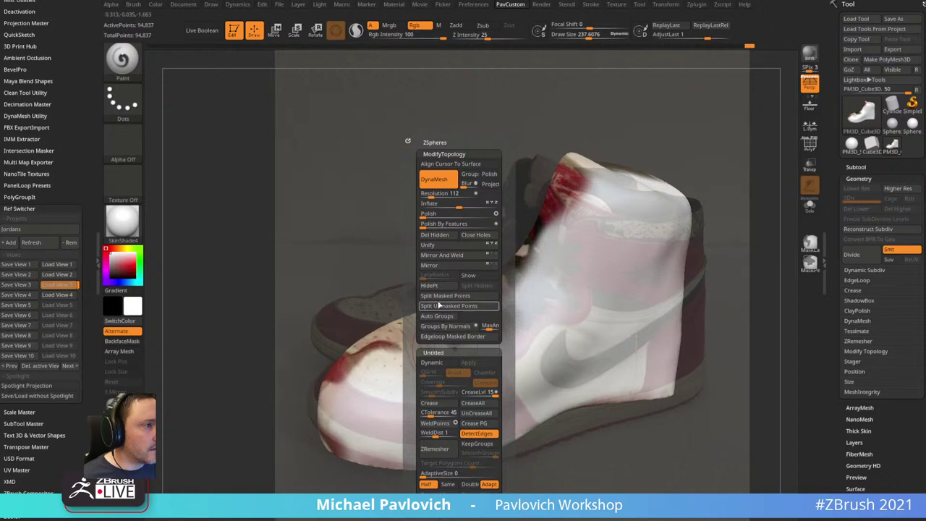
click(441, 265)
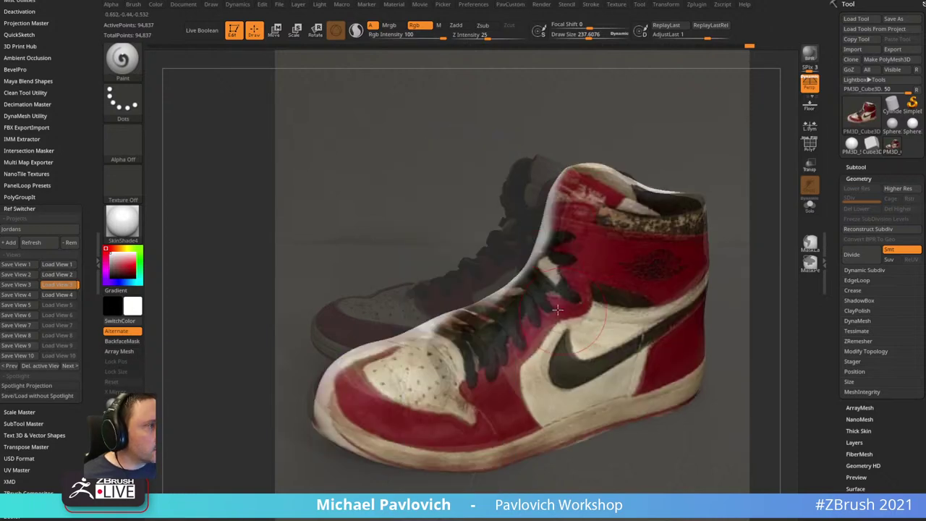
key(1)
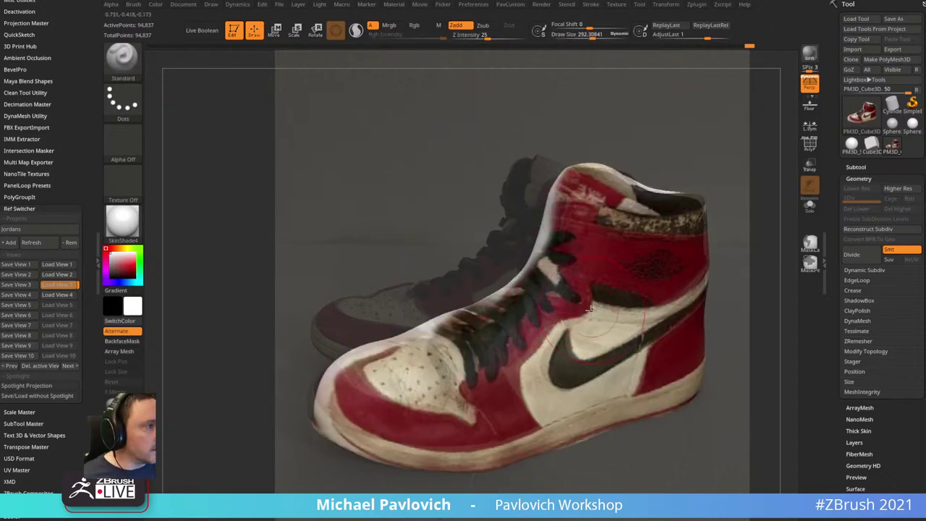
key(b)
key(p)
key(a)
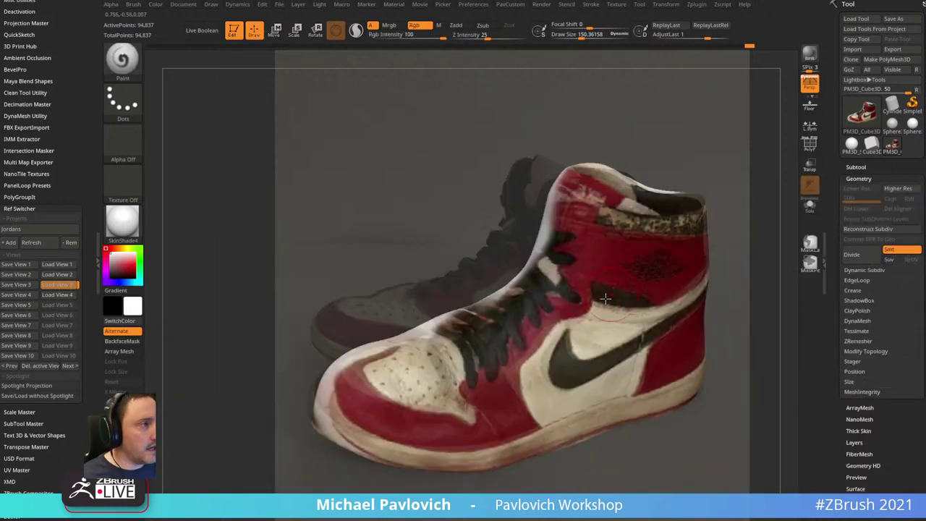
key(s)
click(605, 298)
drag(734, 195, 729, 188)
- Increase the Spotlight photo's opacity and project-paint it over the shoe's visible side
key(z)
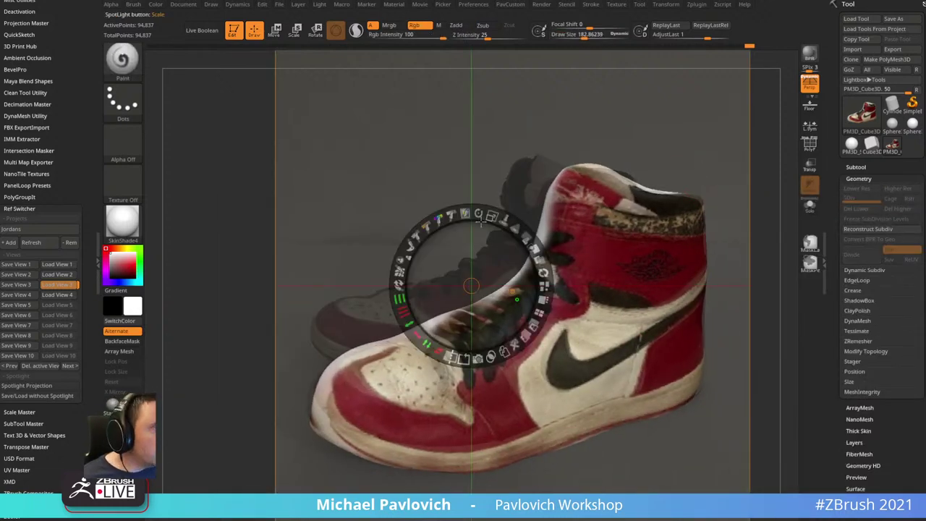
mouse_move(525, 236)
mouse_down()
mouse_move(489, 220)
mouse_move(528, 255)
mouse_move(541, 295)
mouse_move(518, 240)
mouse_move(539, 289)
mouse_move(527, 253)
mouse_up()
key(shift+z)
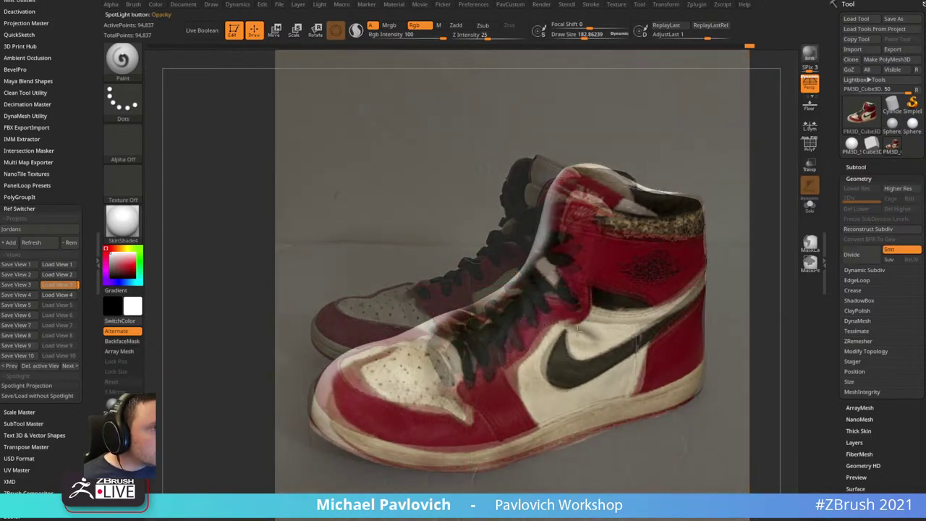
mouse_move(578, 328)
mouse_down()
mouse_move(500, 370)
mouse_move(434, 384)
mouse_move(361, 385)
mouse_move(409, 427)
mouse_move(483, 421)
mouse_move(672, 378)
mouse_move(687, 341)
mouse_move(687, 246)
mouse_move(630, 354)
mouse_move(546, 342)
mouse_up()
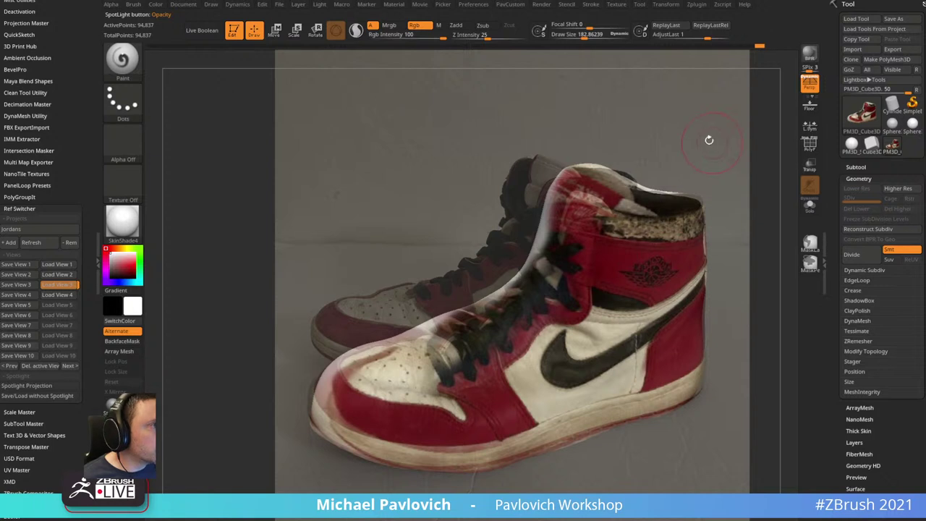
- Load reference View 4 and mirror the shoe mesh to the opposite foot
click(68, 295)
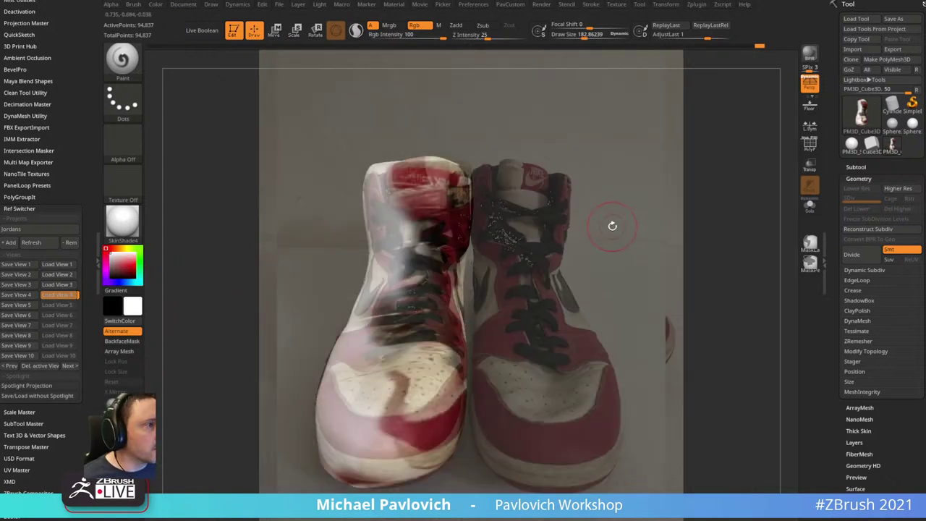
key(space)
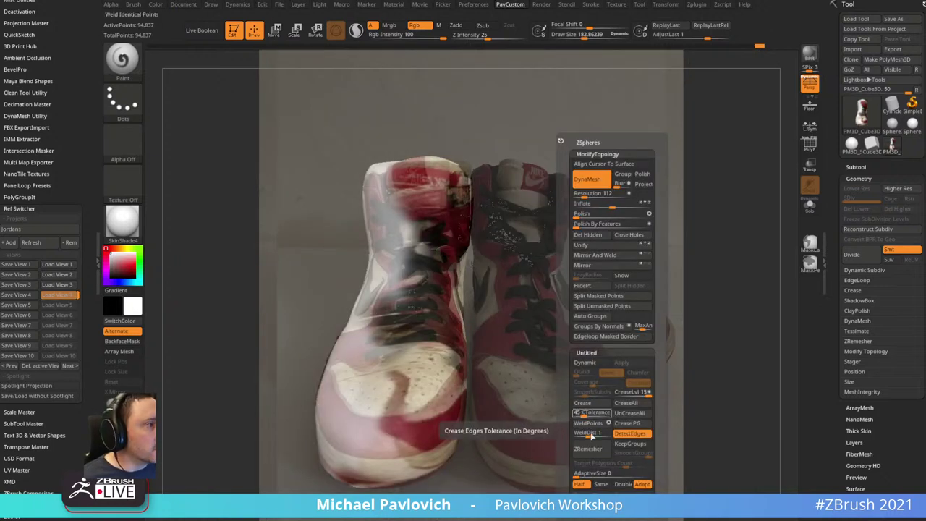
click(598, 267)
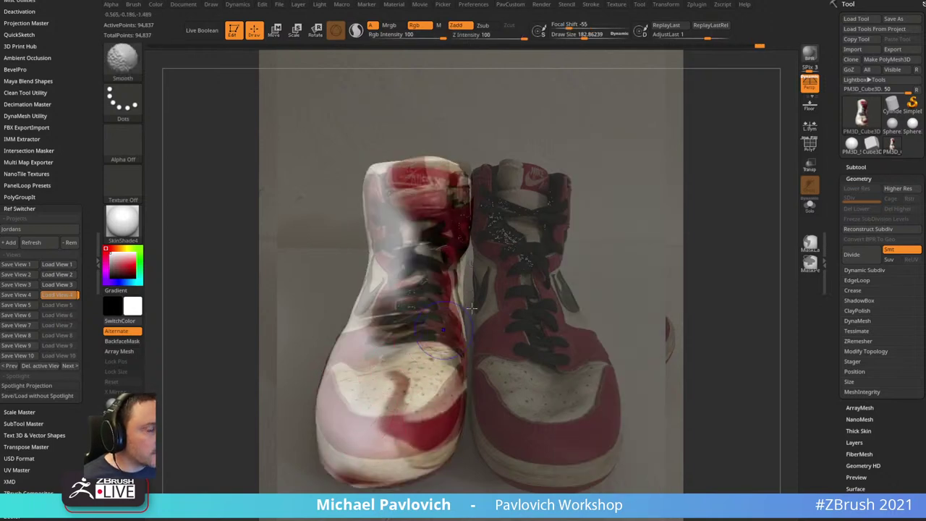
key(shift+z)
key(shift+z)
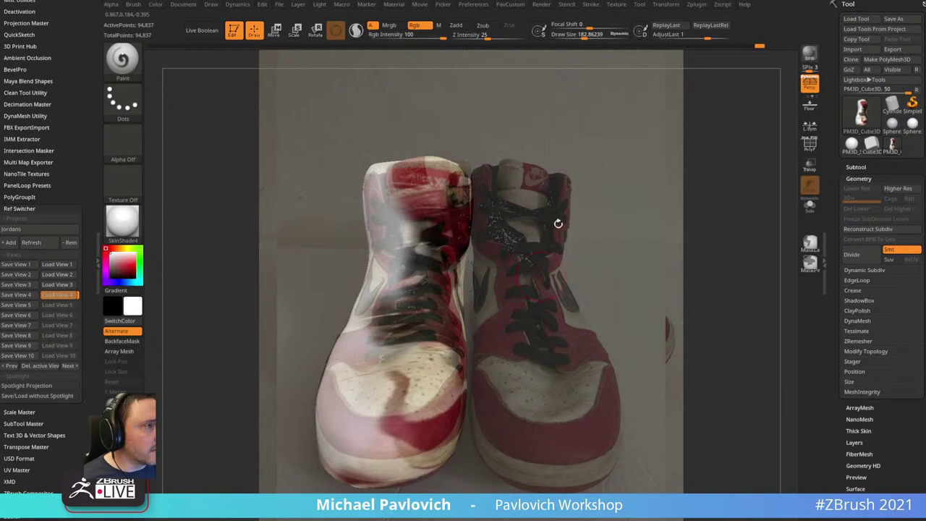
key(shift+z)
key(shift+z)
key(2)
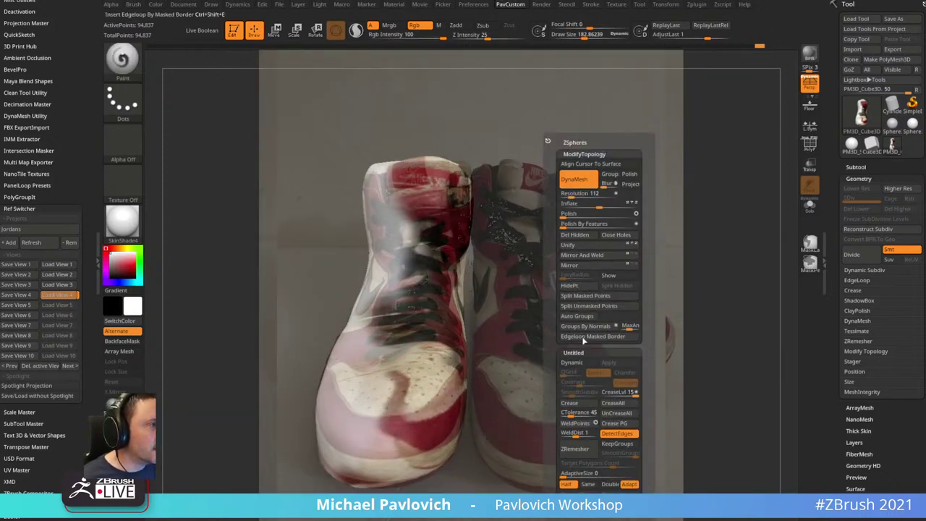
click(580, 268)
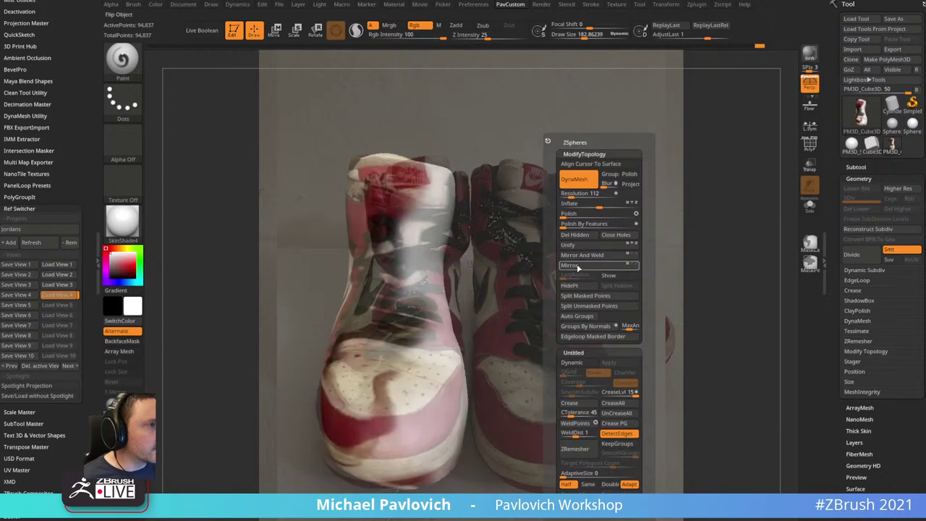
- Line the mirrored mesh up with the other shoe in the front photo and overwrite View 4 with this alignment
mouse_move(718, 227)
mouse_down()
mouse_move(706, 207)
mouse_move(717, 219)
mouse_move(704, 230)
mouse_move(701, 216)
mouse_move(698, 230)
mouse_move(716, 223)
mouse_move(709, 228)
mouse_up()
click(22, 294)
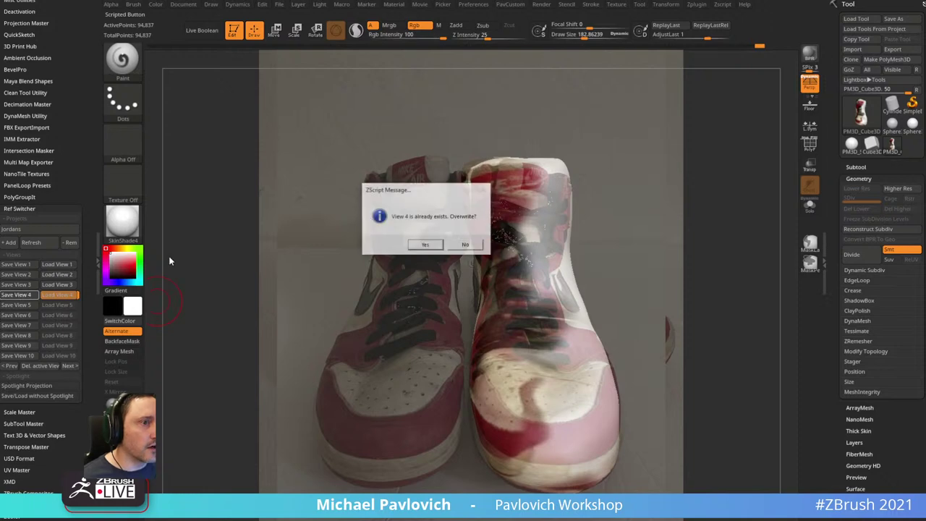
click(427, 245)
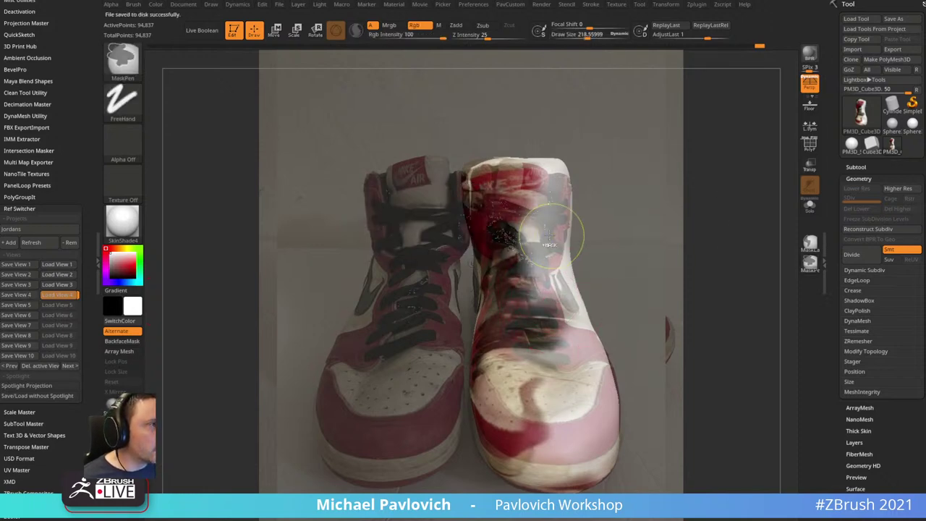
- Project-paint the front photo onto the front of the shoe with the Paint brush and hide Spotlight
key(b)
key(p)
key(a)
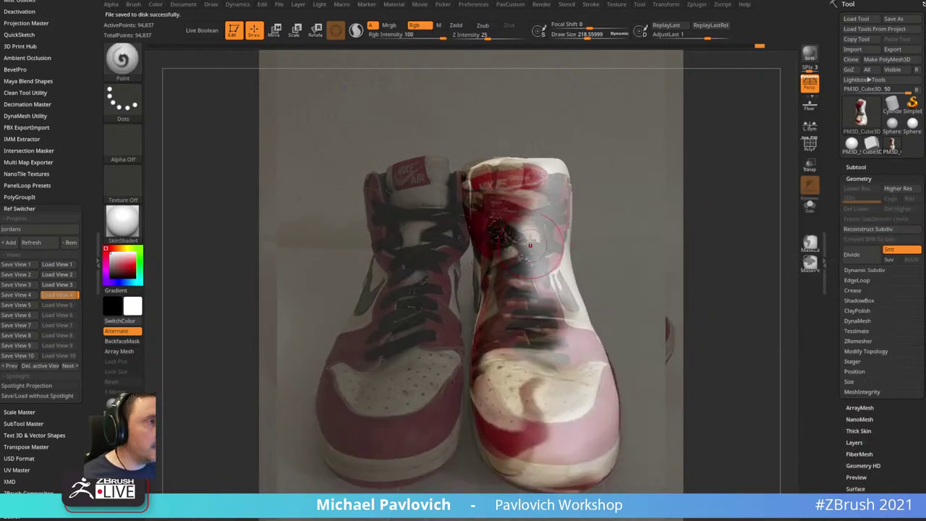
key(shift+z)
key(shift+z)
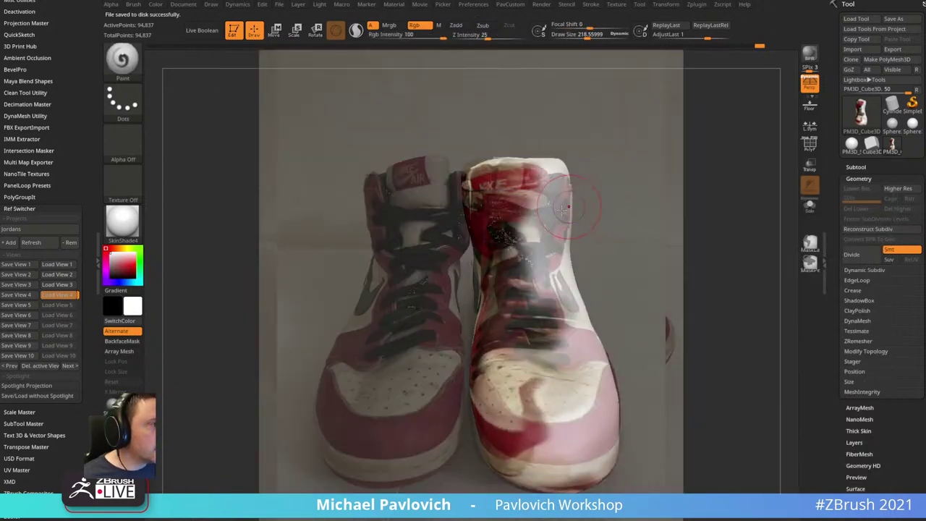
mouse_move(550, 214)
mouse_down()
mouse_move(548, 197)
mouse_move(536, 235)
mouse_move(551, 358)
mouse_move(578, 326)
mouse_move(600, 412)
mouse_move(536, 456)
mouse_move(600, 350)
mouse_up()
key(shift+z)
- Show the s-l1600 (4) side-view photo in Spotlight as a translucent backdrop with its control dial hidden
drag(658, 275, 693, 191)
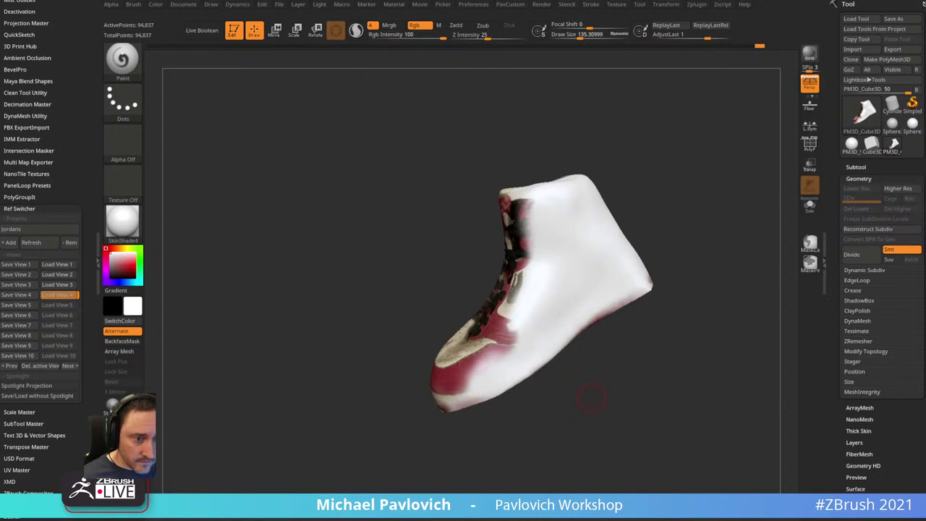
click(600, 6)
click(616, 5)
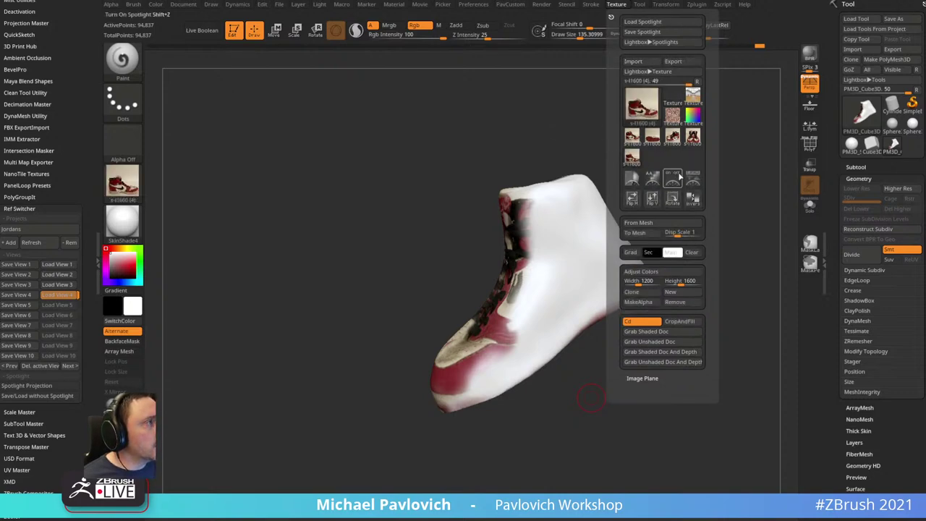
click(672, 179)
drag(362, 287, 380, 240)
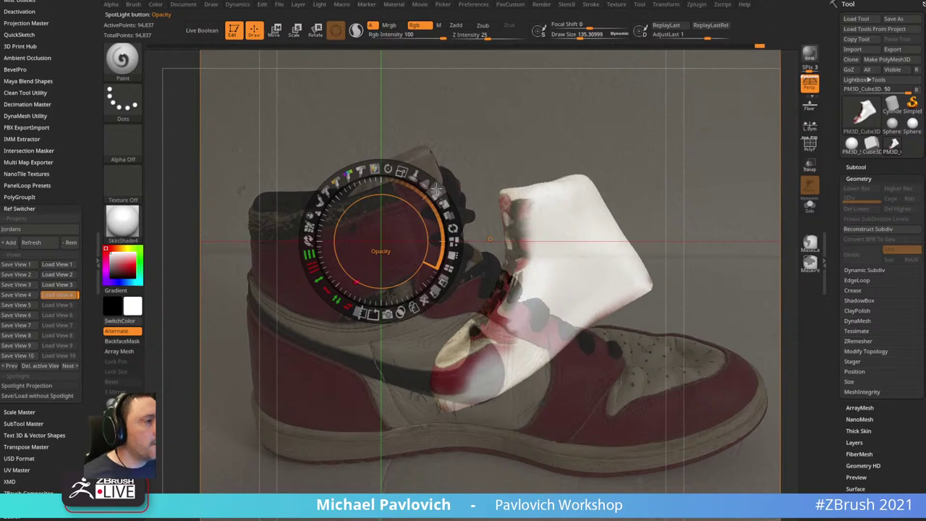
click(606, 136)
key(shift+z)
key(shift+z)
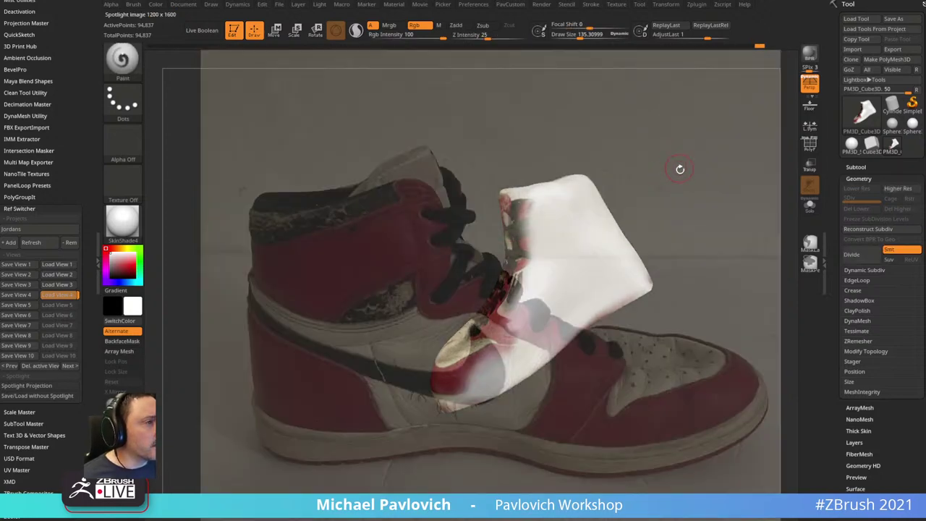
- Mirror and align the shoe mesh with the side-view photo, and save the alignment as View 5
drag(679, 169, 717, 110)
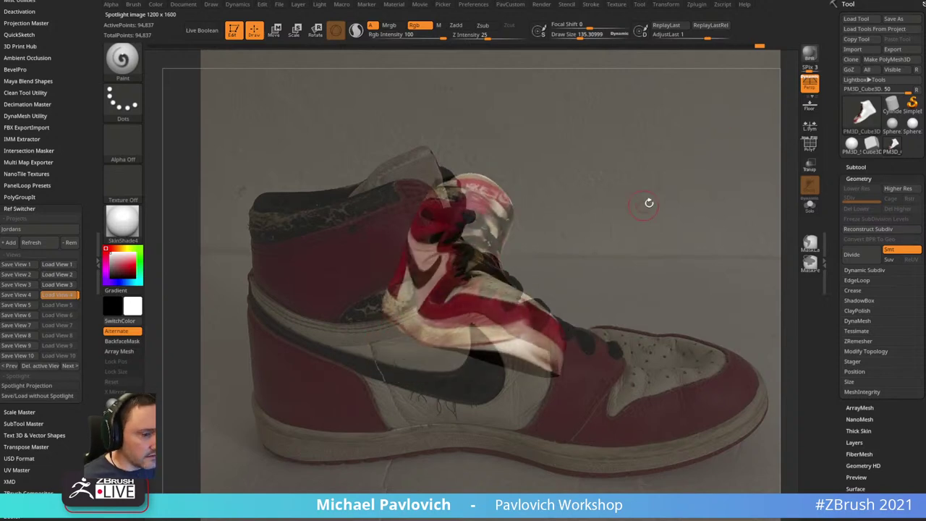
drag(679, 184, 715, 175)
key(3)
click(671, 263)
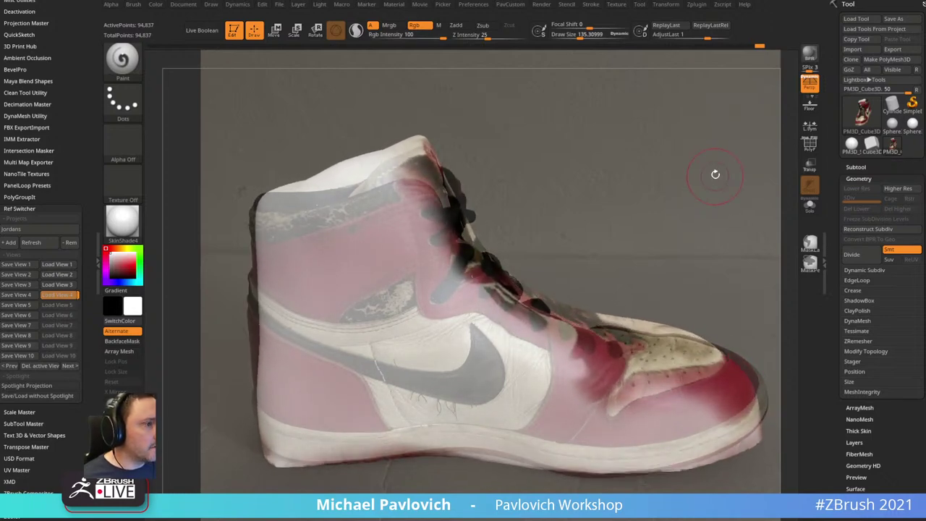
click(36, 295)
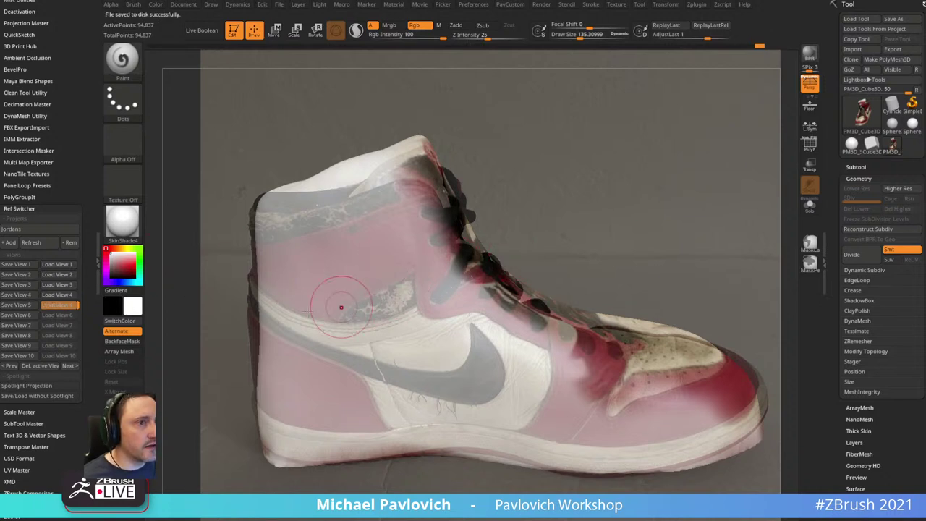
- Pull the mesh's heel, sole and toe outlines to the side photo with a large Move brush, reloading View 5 to restore the alignment
key(b)
key(m)
key(v)
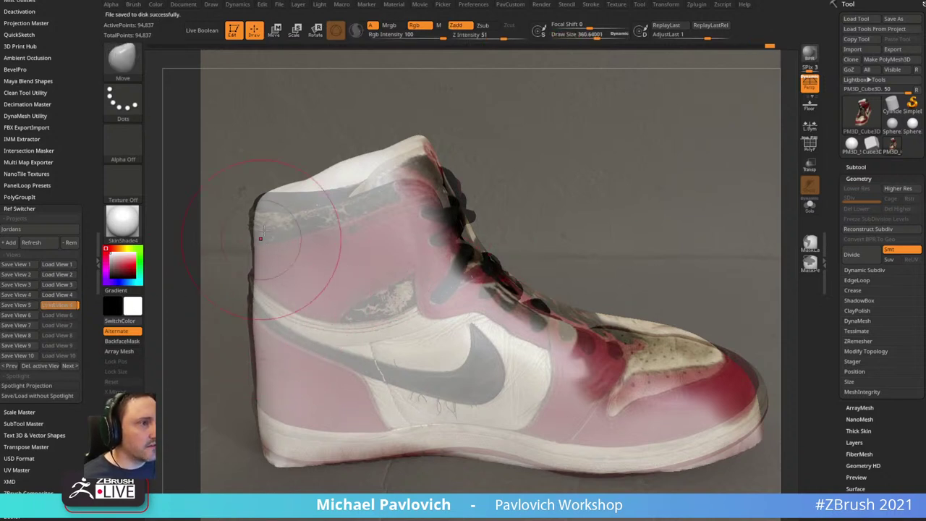
key(bracketright)
drag(480, 434, 491, 450)
key(ctrl+z)
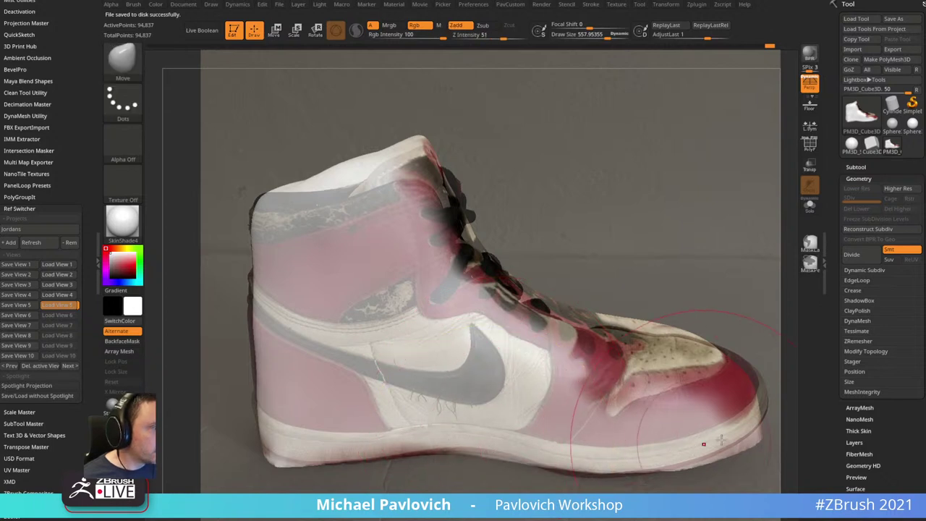
drag(761, 438, 755, 430)
right_drag(755, 427, 770, 408)
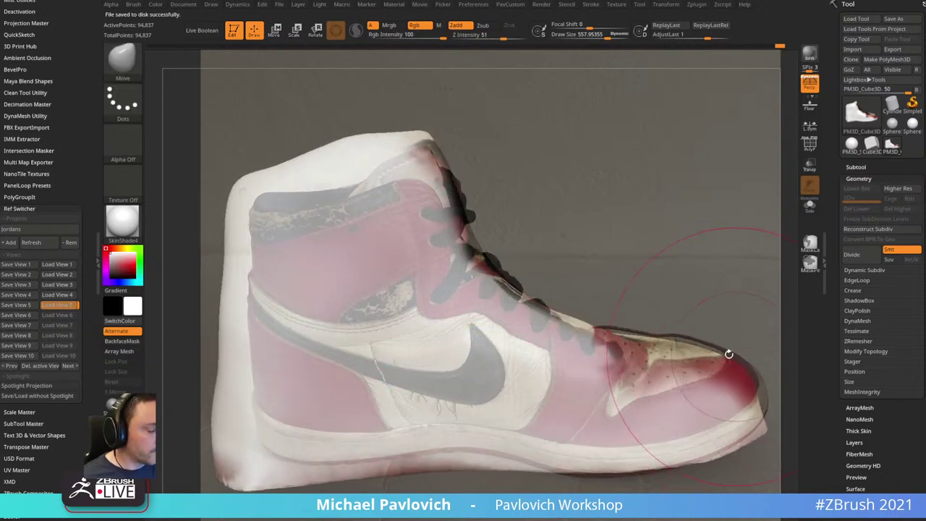
click(58, 305)
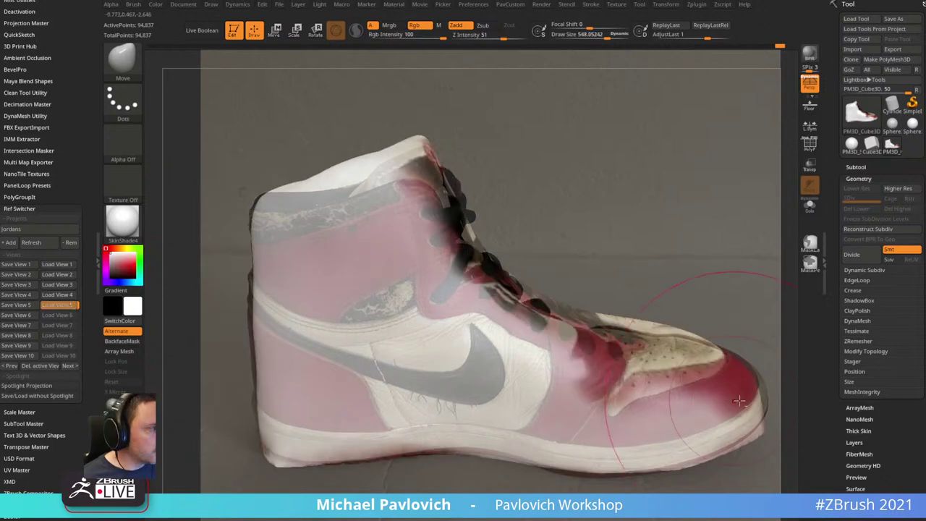
drag(756, 400, 763, 398)
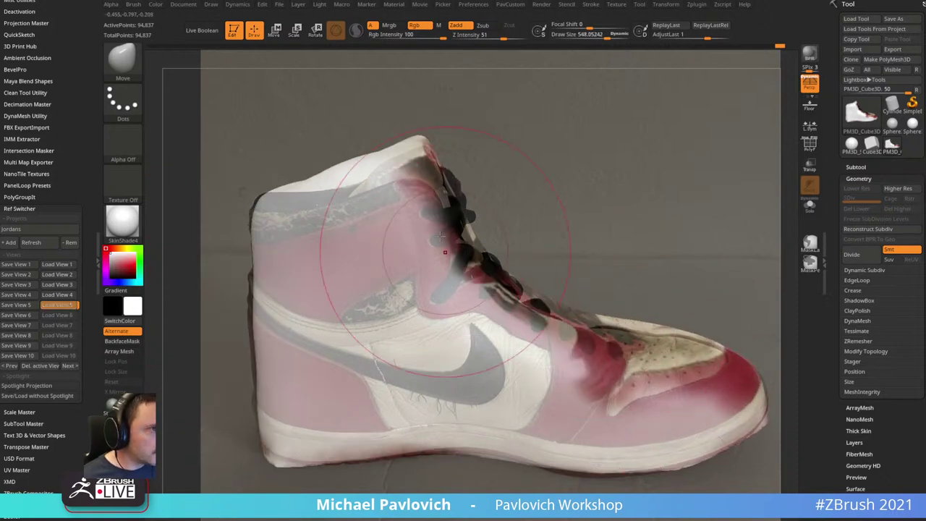
- Project-paint the side photo across the shoe from ankle to toe with the Paint brush
key(b)
key(s)
key(t)
key(s)
mouse_move(387, 249)
mouse_down()
mouse_move(274, 261)
mouse_move(285, 282)
mouse_move(411, 253)
mouse_move(423, 304)
mouse_move(289, 390)
mouse_move(285, 434)
mouse_move(370, 447)
mouse_move(725, 419)
mouse_up()
key(b)
key(p)
key(a)
key(s)
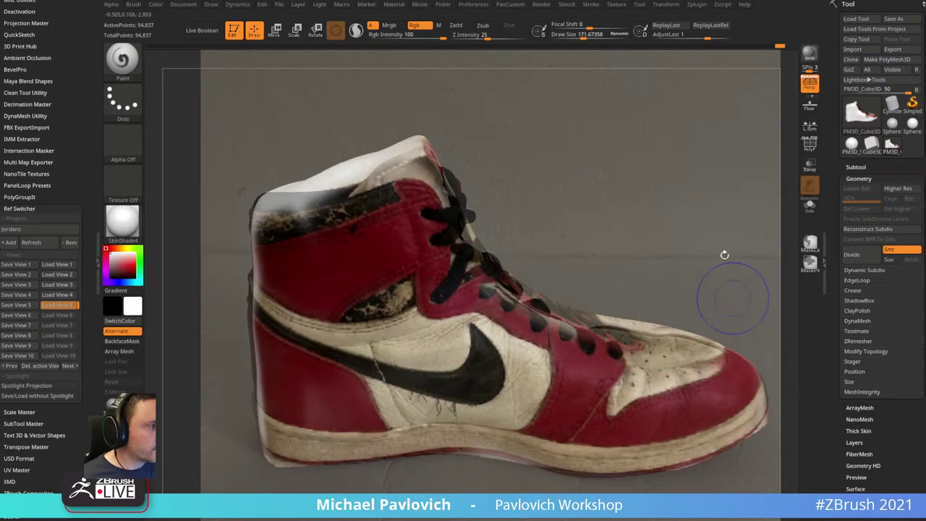
- Hide the side photo, select the Standard brush and turn the model to show its unpainted heel
key(shift+z)
mouse_move(720, 206)
mouse_down()
mouse_move(709, 188)
mouse_move(687, 182)
mouse_move(589, 236)
mouse_move(667, 203)
mouse_move(711, 198)
mouse_up()
key(b)
key(s)
key(t)
drag(593, 231, 701, 189)
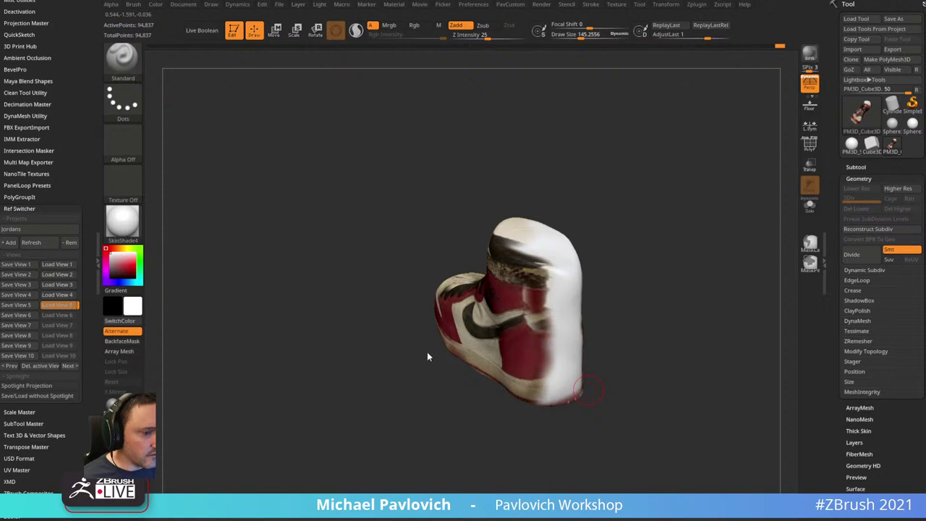
- Add the back-view photo of the shoe pair to Spotlight and scale it down
click(615, 4)
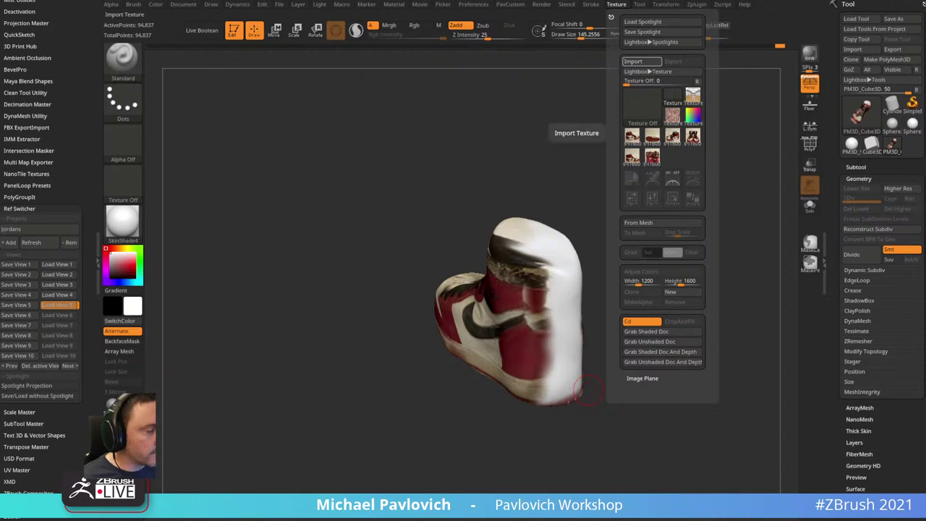
click(652, 157)
click(693, 179)
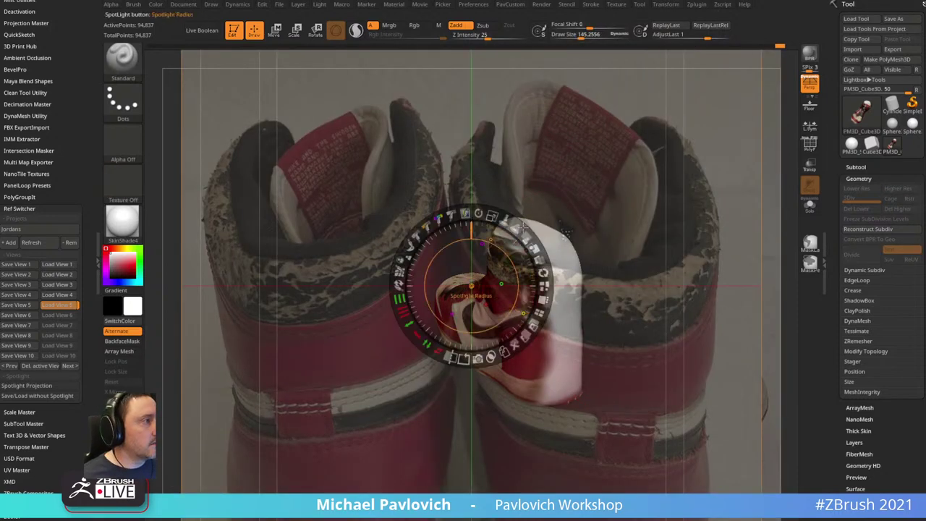
click(494, 212)
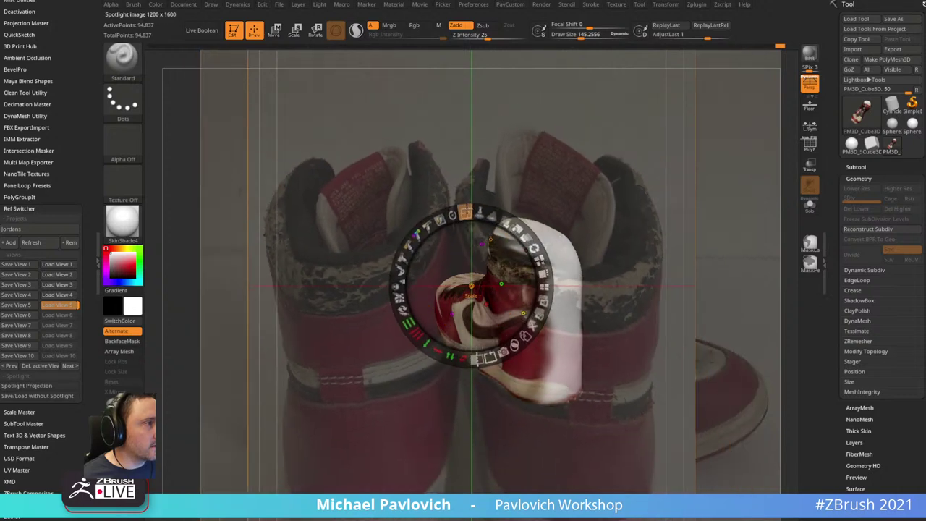
- Delete the other shoe photos from Spotlight, centre the back-view photo and leave Spotlight editing
click(655, 184)
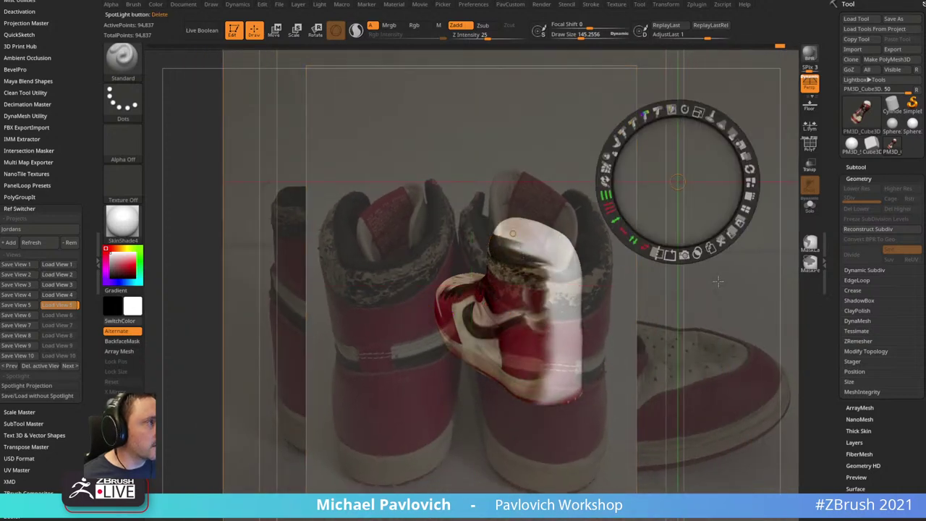
click(720, 243)
click(694, 295)
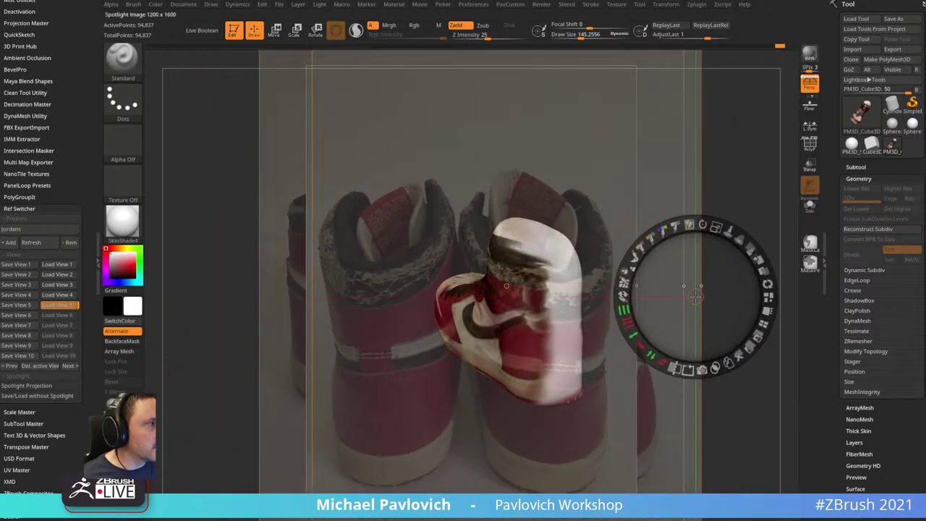
click(738, 355)
drag(668, 304, 728, 313)
click(718, 200)
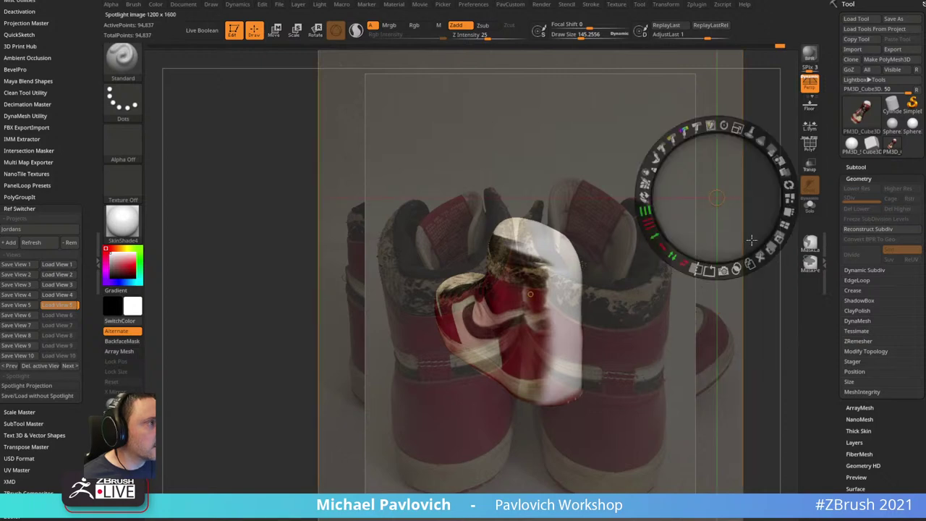
click(758, 261)
drag(598, 287, 541, 275)
key(z)
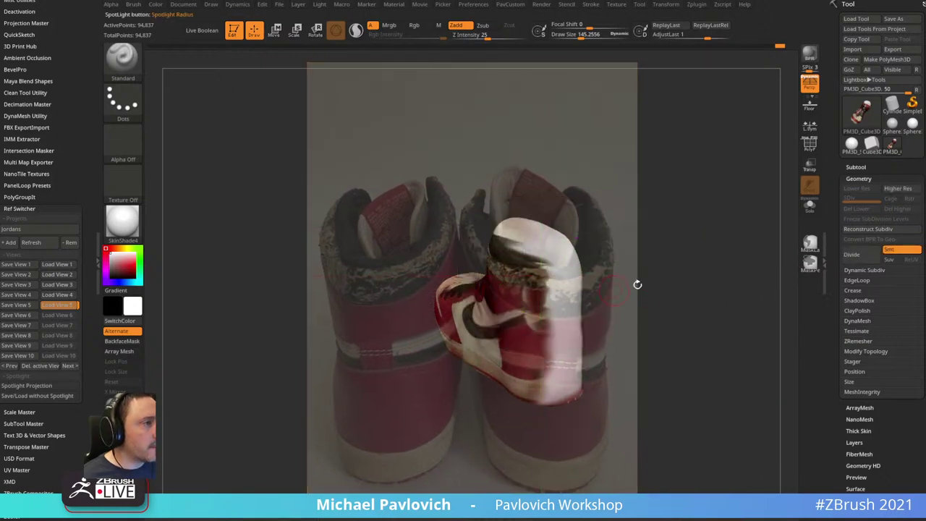
- Align the mesh's heel with the left shoe in the back-view photo and save the alignment as View 6
drag(702, 263, 715, 230)
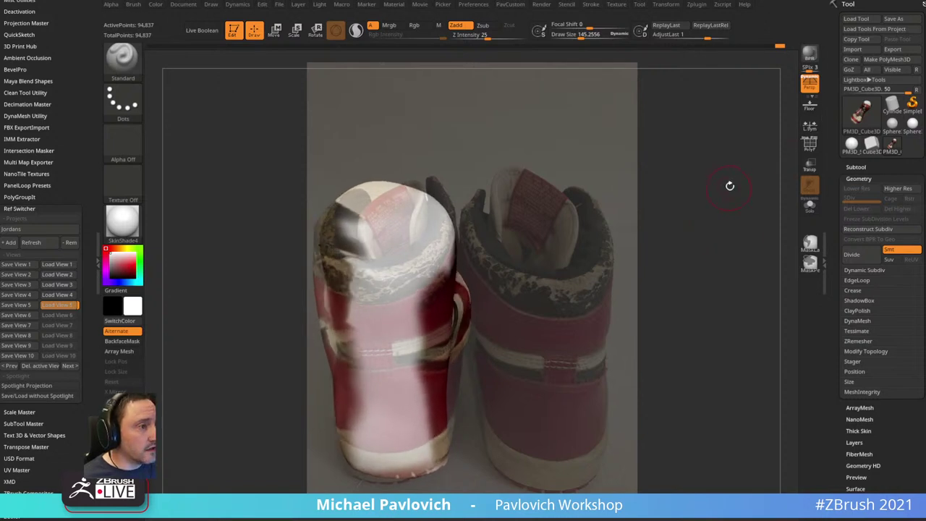
drag(736, 194, 732, 192)
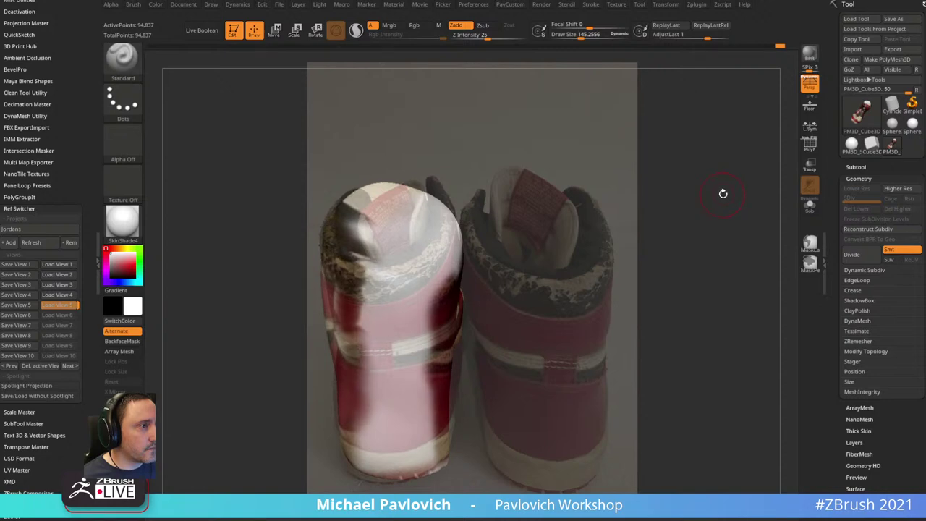
key(s)
drag(722, 193, 720, 193)
click(29, 316)
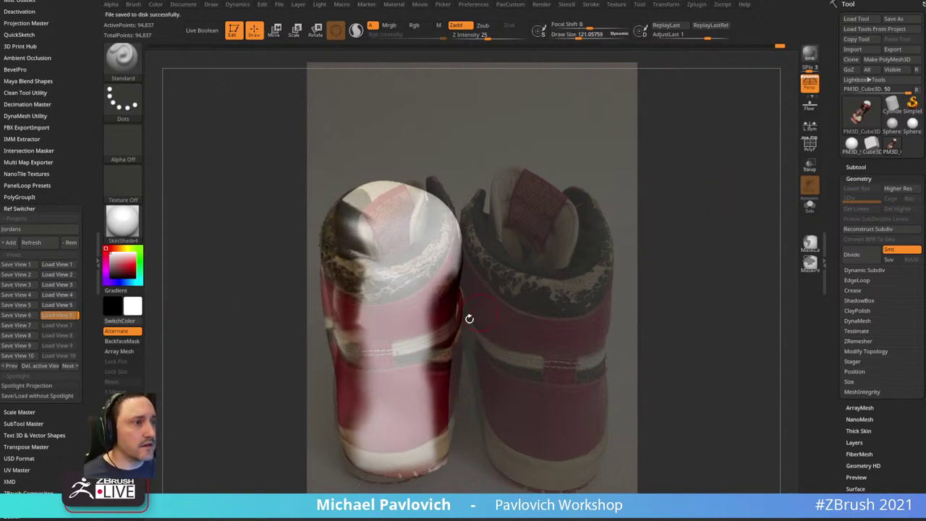
- Project the back-view photo onto the heel from collar to sole with the Paint brush, and hide the photo
key(b)
key(p)
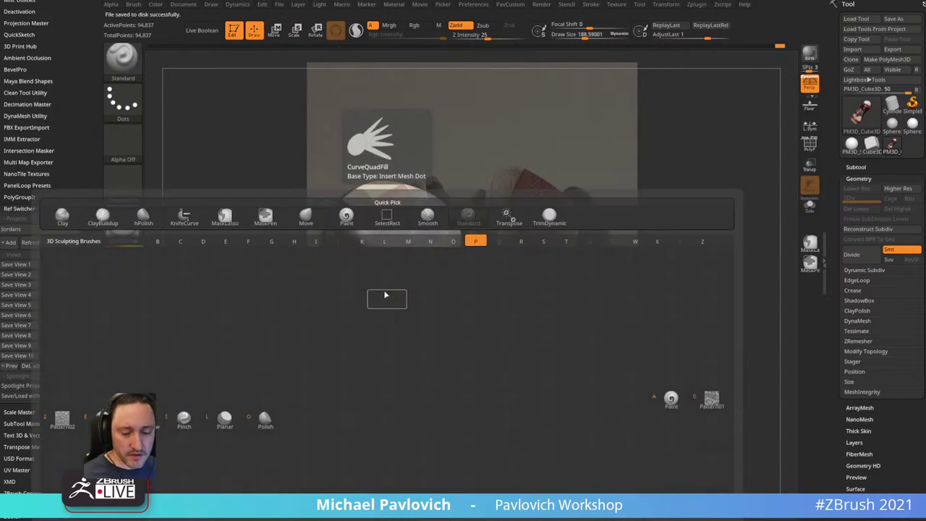
key(a)
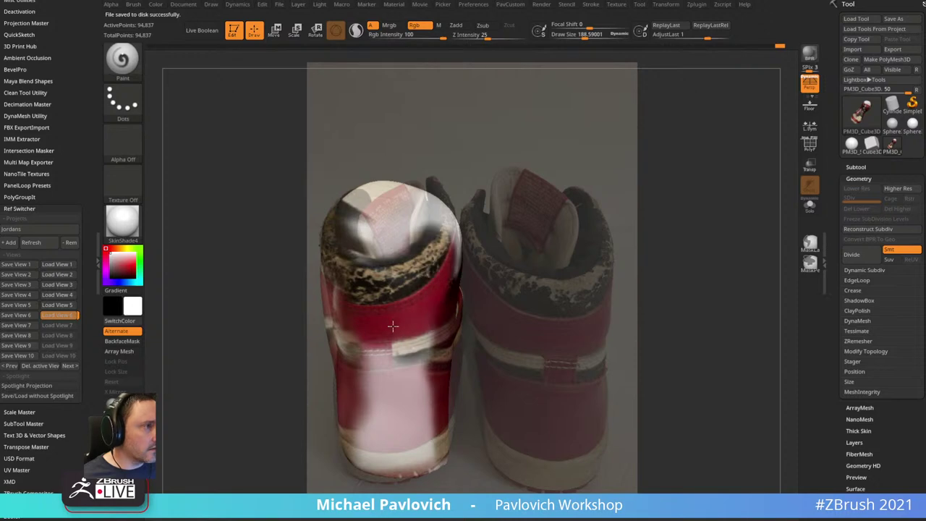
drag(392, 326, 366, 375)
mouse_move(396, 437)
mouse_down()
mouse_move(423, 393)
mouse_move(423, 362)
mouse_up()
key(shift+z)
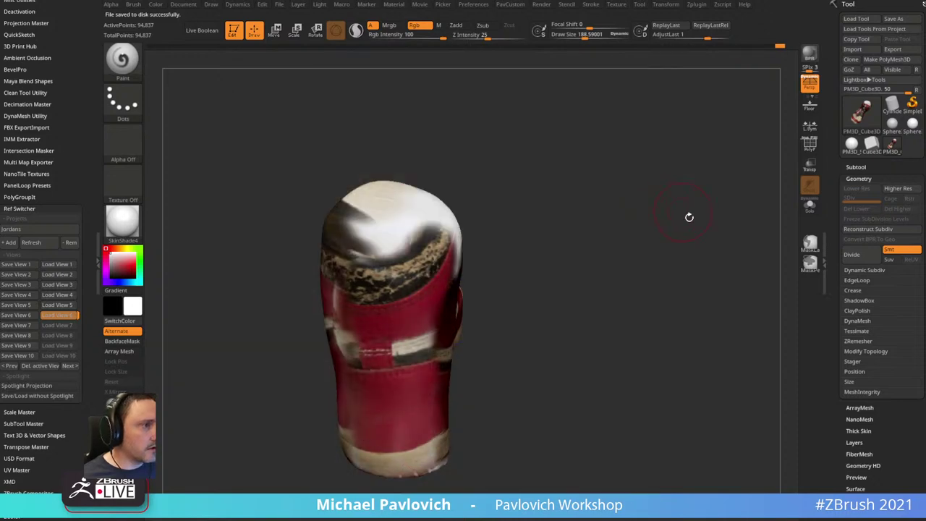
- Select the Standard brush and raise the render's Fade Opacity to wash out the shoe's painted colours
mouse_move(689, 217)
mouse_down()
mouse_move(682, 171)
mouse_move(659, 210)
mouse_move(636, 212)
mouse_move(657, 180)
mouse_move(673, 185)
mouse_move(632, 212)
mouse_move(678, 180)
mouse_move(679, 242)
mouse_move(692, 208)
mouse_move(684, 254)
mouse_move(692, 202)
mouse_up()
key(b)
key(s)
key(t)
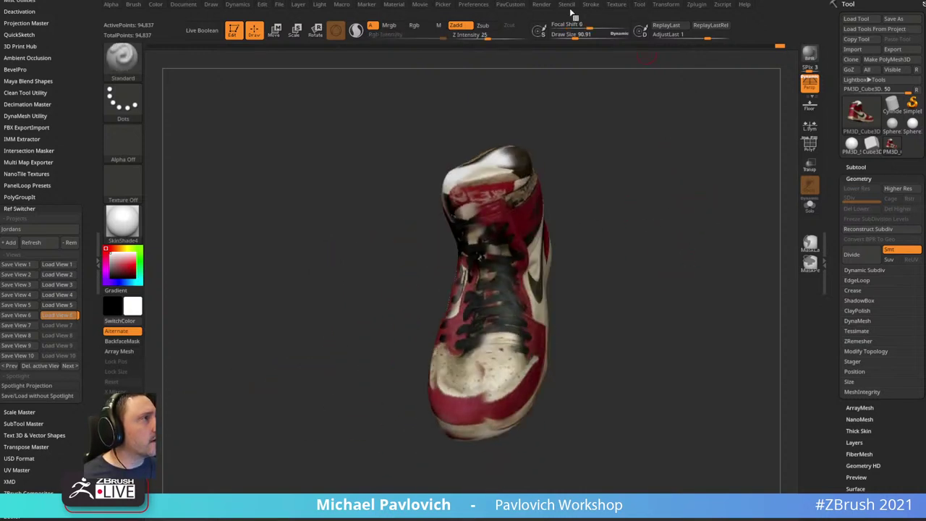
click(542, 5)
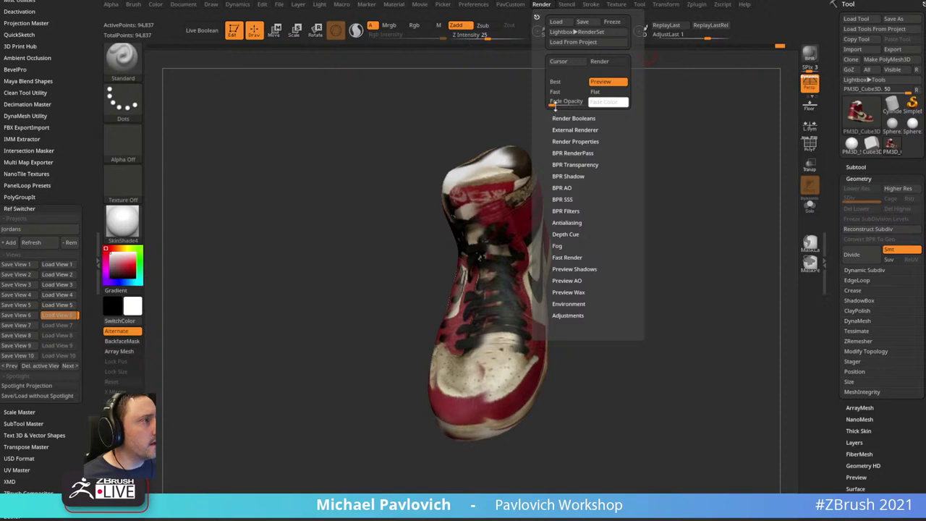
drag(555, 107, 568, 103)
drag(436, 260, 668, 187)
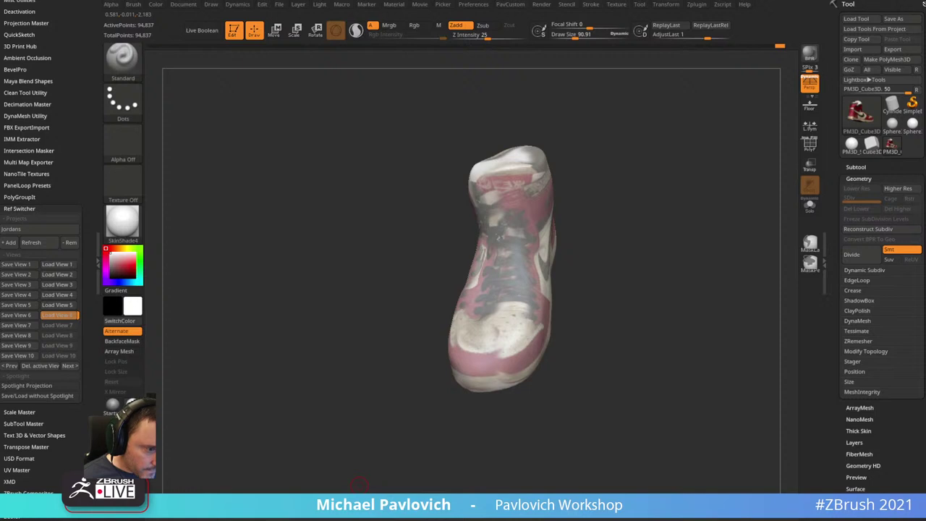
drag(653, 137, 697, 181)
key(3)
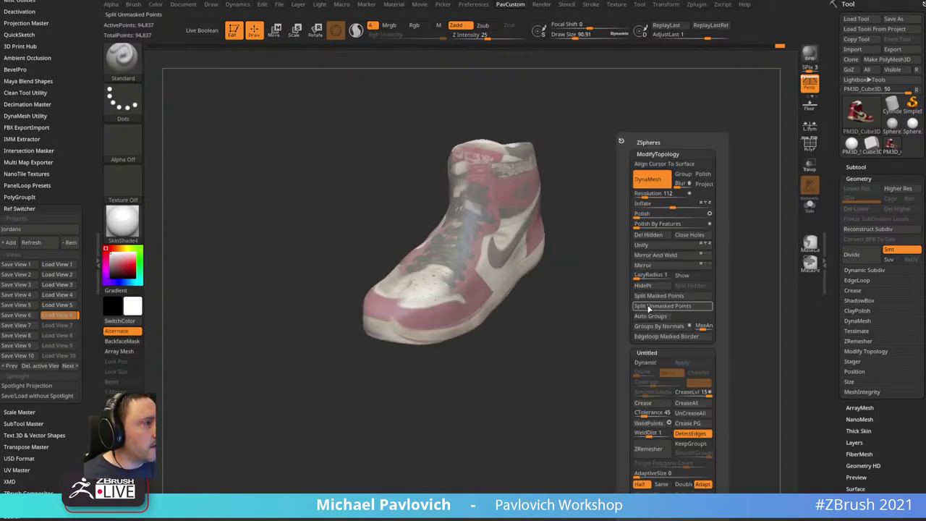
drag(629, 239, 684, 186)
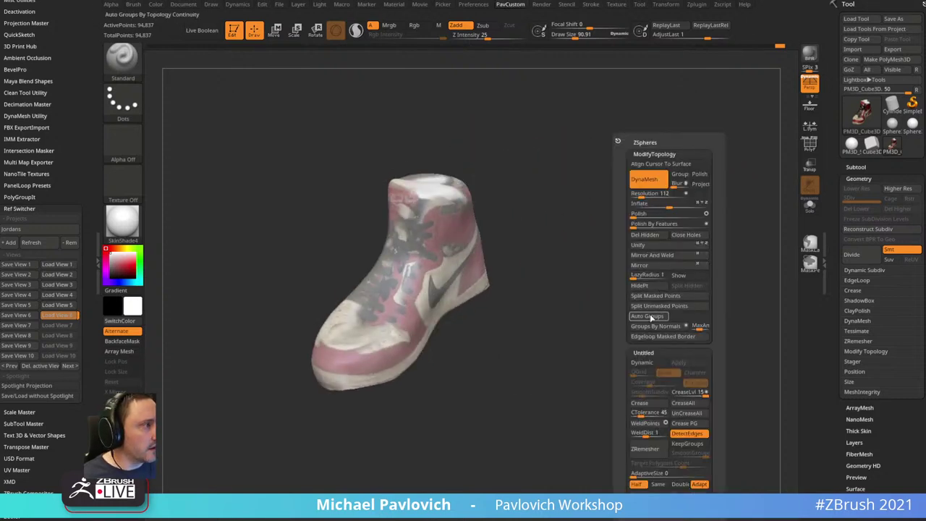
mouse_move(304, 316)
mouse_down()
mouse_move(539, 316)
mouse_move(680, 256)
mouse_move(690, 217)
mouse_move(669, 252)
mouse_move(647, 248)
mouse_move(683, 213)
mouse_move(701, 234)
mouse_move(726, 227)
mouse_move(705, 192)
mouse_move(728, 214)
mouse_move(716, 240)
mouse_move(696, 203)
mouse_up()
- Select the Clay brush, turn off its Rgb channel and enlarge the draw size to about 166
key(b)
key(c)
key(l)
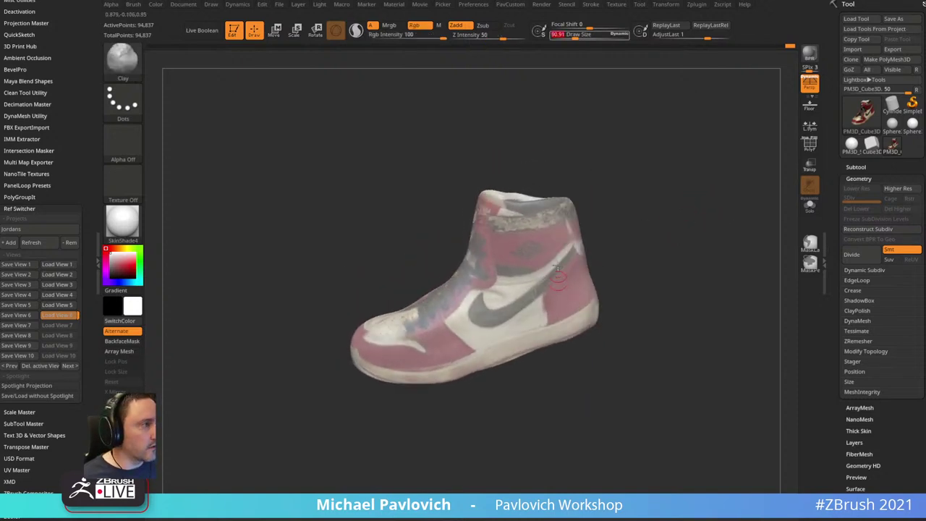
click(419, 25)
drag(641, 180, 669, 210)
key(s)
drag(578, 289, 583, 289)
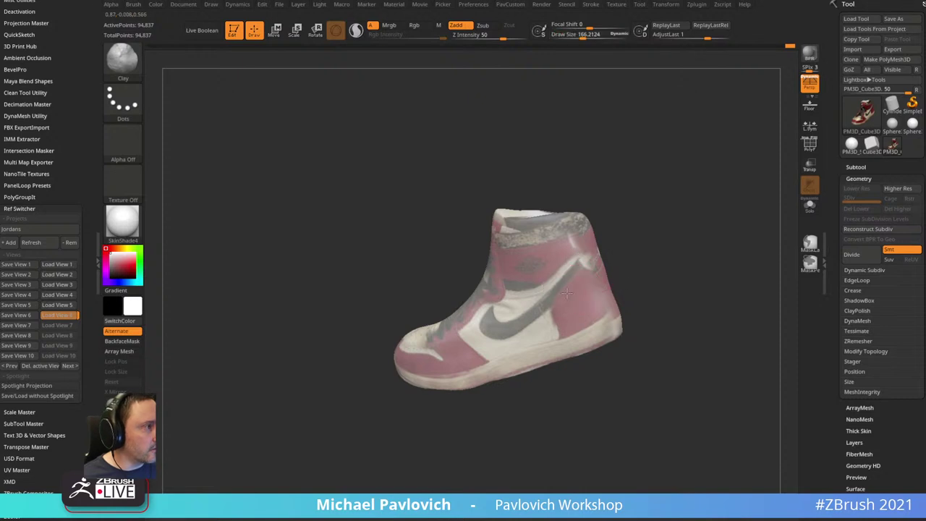
- Sculpt the side of the heel with the Clay brush at draw size about 219, smoothing the surface
mouse_move(694, 226)
mouse_down()
mouse_move(702, 233)
mouse_move(681, 256)
mouse_move(567, 271)
mouse_up()
key(s)
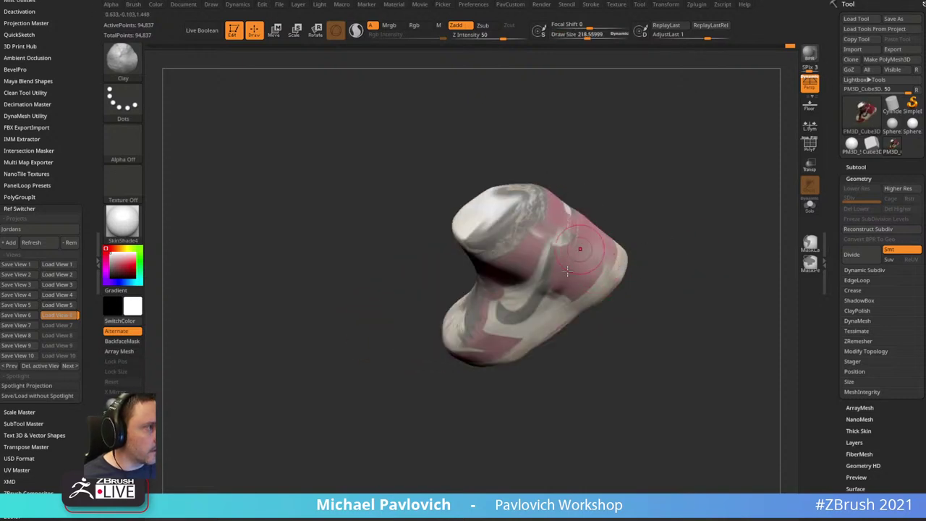
drag(651, 224, 601, 256)
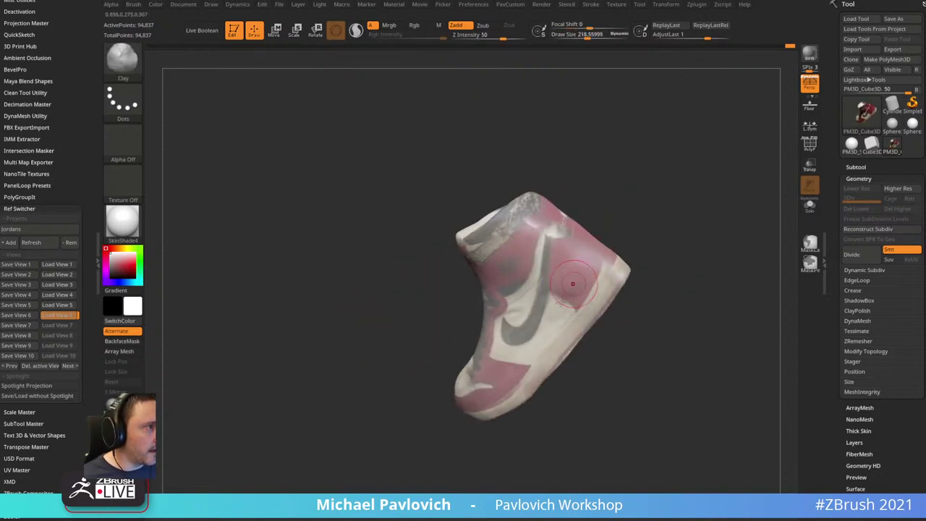
drag(641, 233, 640, 248)
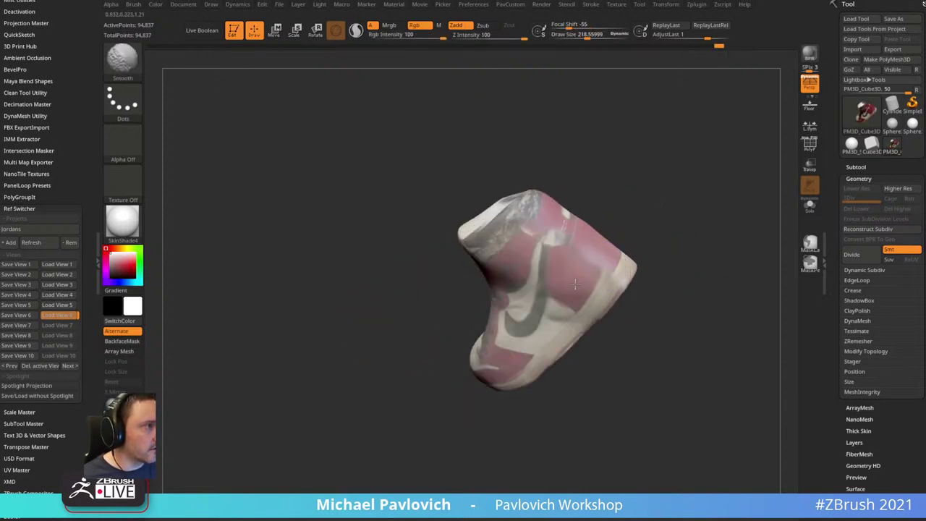
- Change the shoe's material to MatCap Pearl C
click(124, 226)
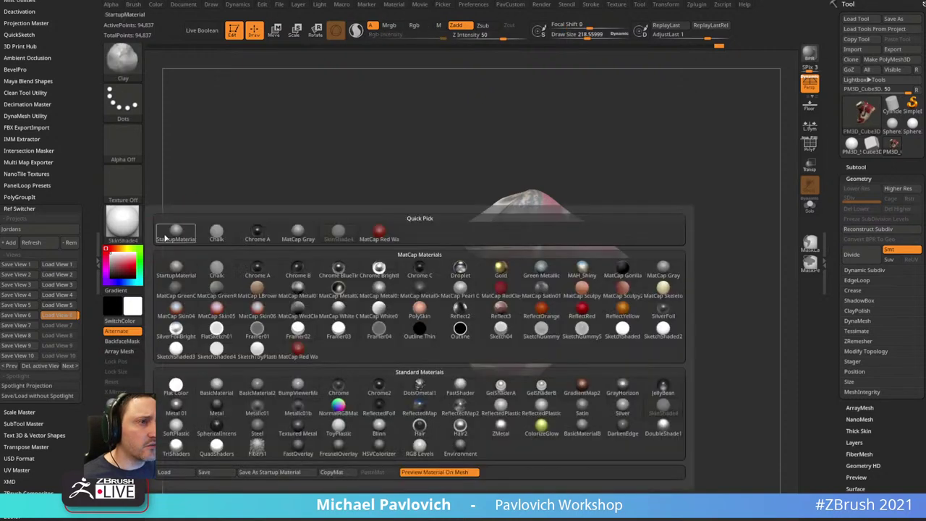
click(461, 303)
drag(665, 209, 622, 268)
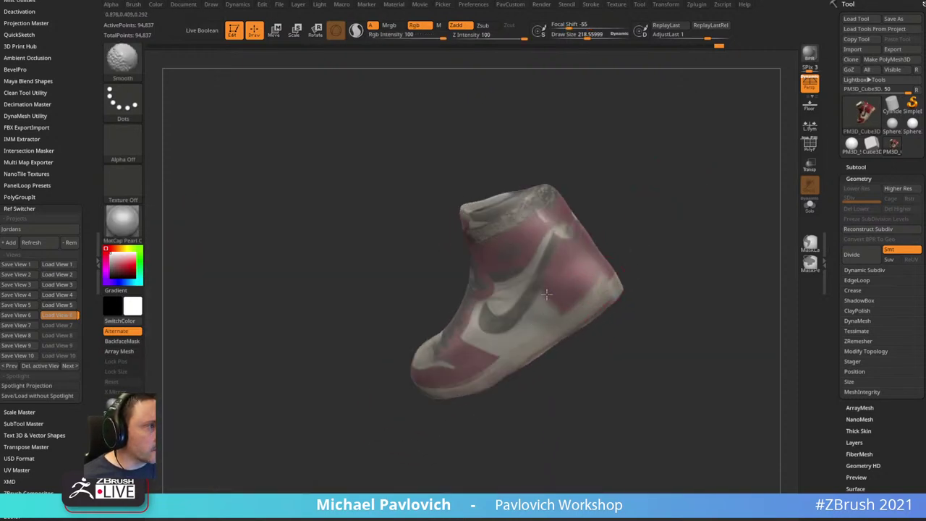
- Turn off the Smooth brush's Rgb channel and undo the smoothing that blurred the heel's painted colours
drag(644, 239, 647, 217)
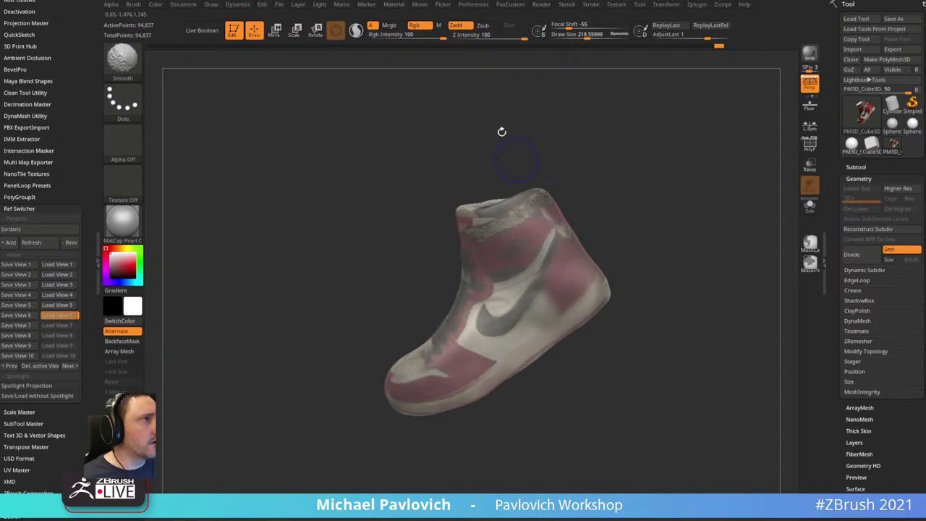
click(418, 26)
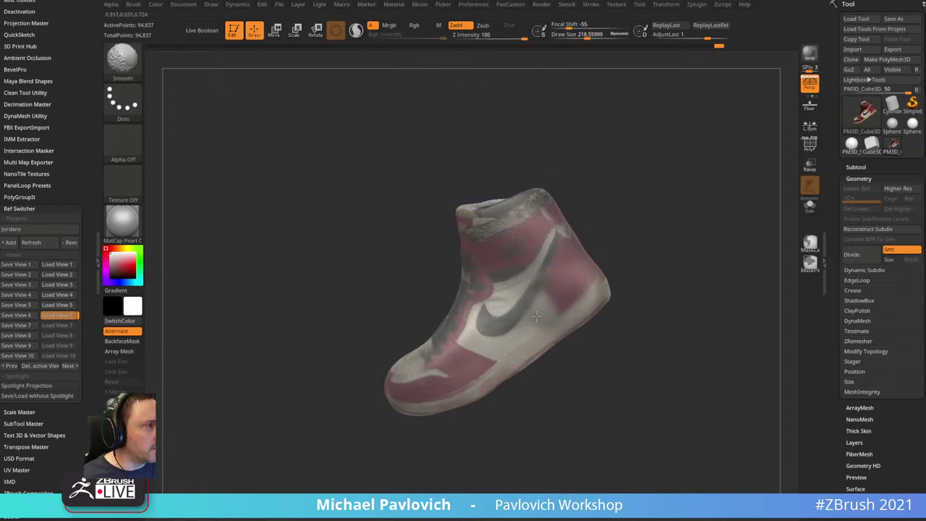
key(ctrl)
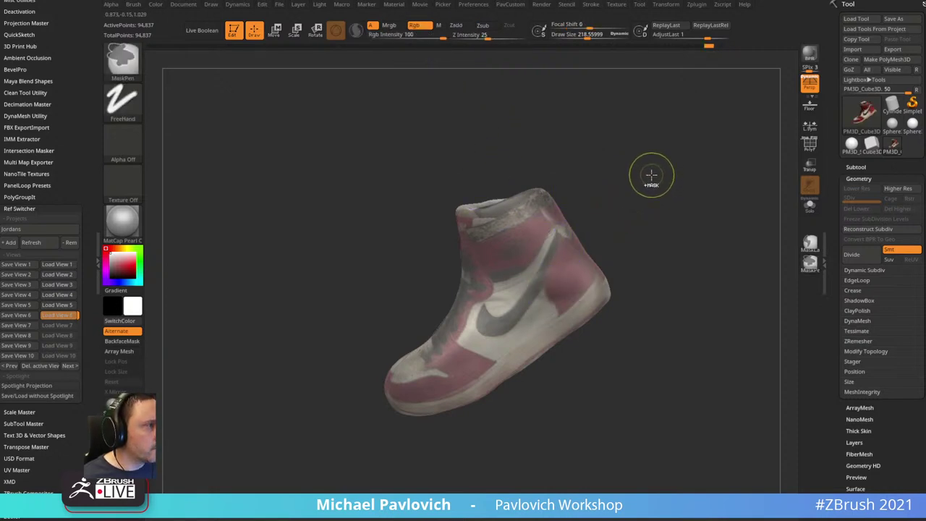
key(ctrl)
key(shift)
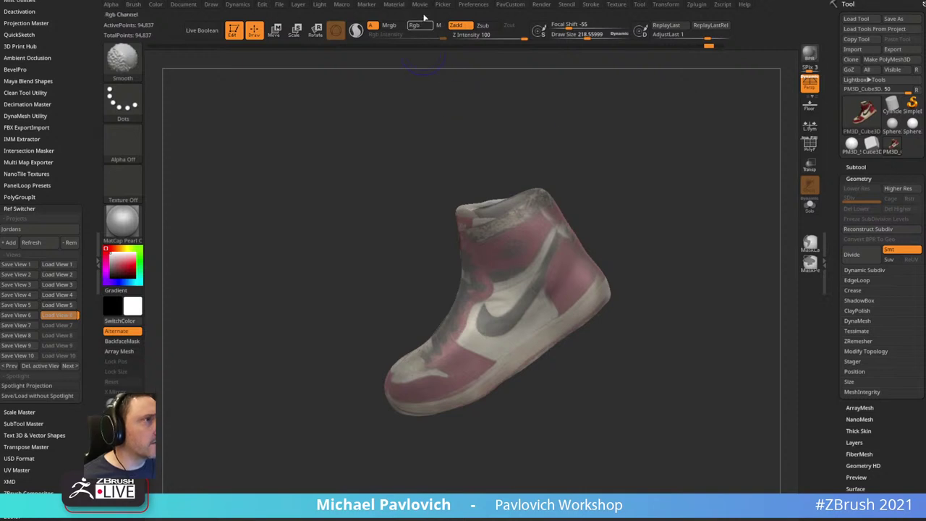
drag(630, 167, 623, 206)
key(shift)
- Build up and smooth the side of the heel with the Clay brush at draw size about 251
drag(628, 239, 567, 274)
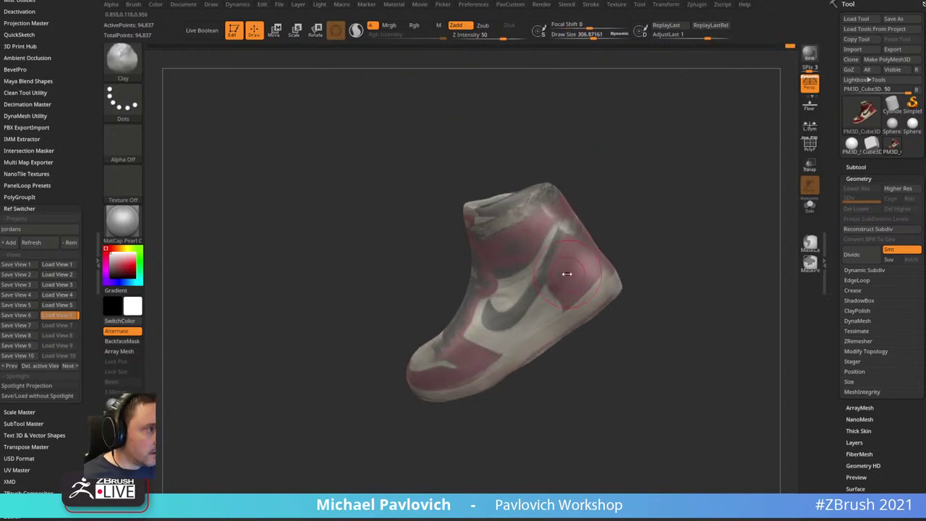
key(s)
click(567, 274)
drag(630, 209, 569, 262)
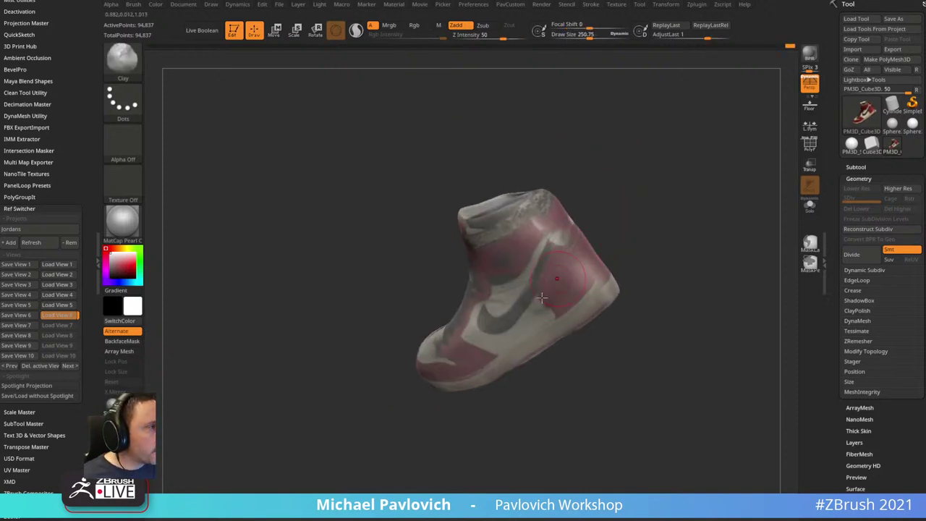
key(shift)
mouse_move(526, 311)
mouse_down()
mouse_move(672, 157)
mouse_move(733, 198)
mouse_move(744, 192)
mouse_move(656, 246)
mouse_move(684, 219)
mouse_move(645, 261)
mouse_move(690, 196)
mouse_move(717, 214)
mouse_move(681, 212)
mouse_move(707, 238)
mouse_move(680, 240)
mouse_move(682, 211)
mouse_move(682, 248)
mouse_move(690, 211)
mouse_move(715, 199)
mouse_move(704, 209)
mouse_move(718, 207)
mouse_move(655, 217)
mouse_move(731, 215)
mouse_move(726, 209)
mouse_move(726, 235)
mouse_up()
- Turn off perspective and reshape the base of the heel with the Move brush at draw size about 271
key(b)
key(m)
key(v)
key(s)
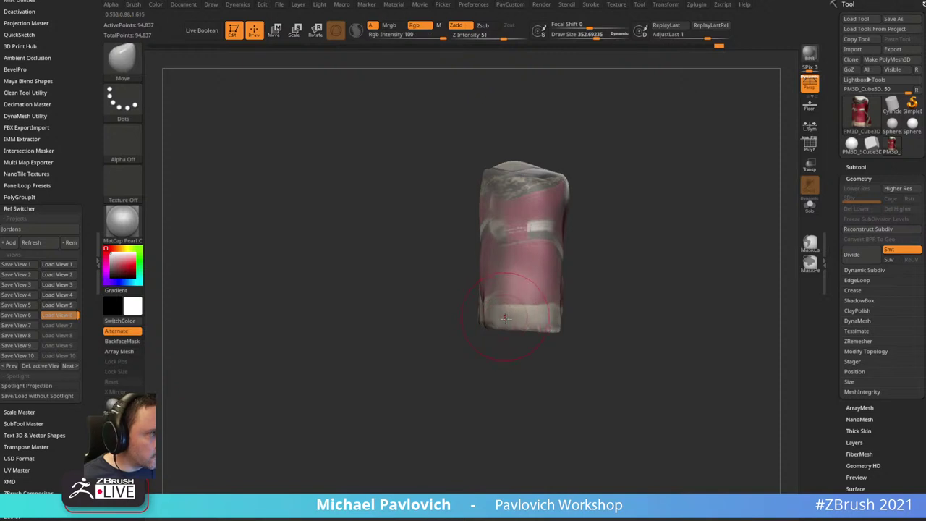
click(808, 85)
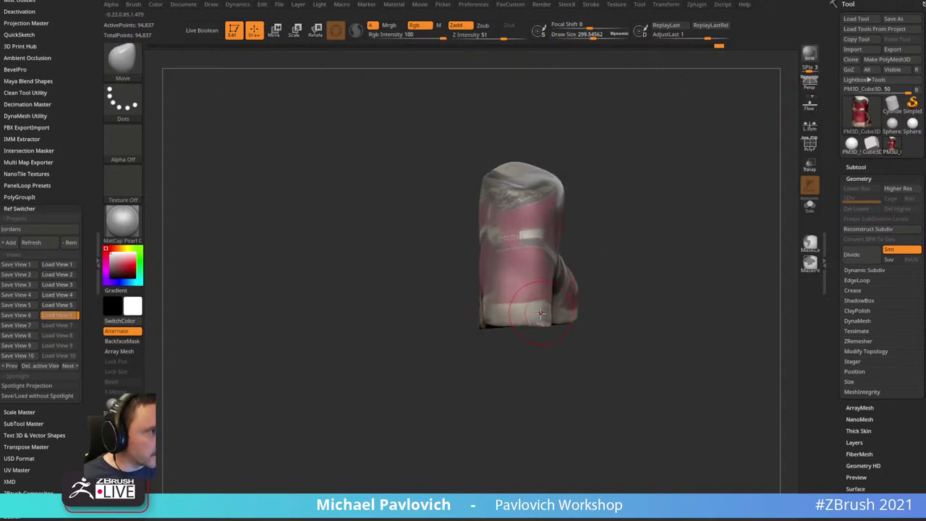
mouse_move(540, 313)
mouse_down()
mouse_move(519, 314)
mouse_move(530, 306)
mouse_up()
key(s)
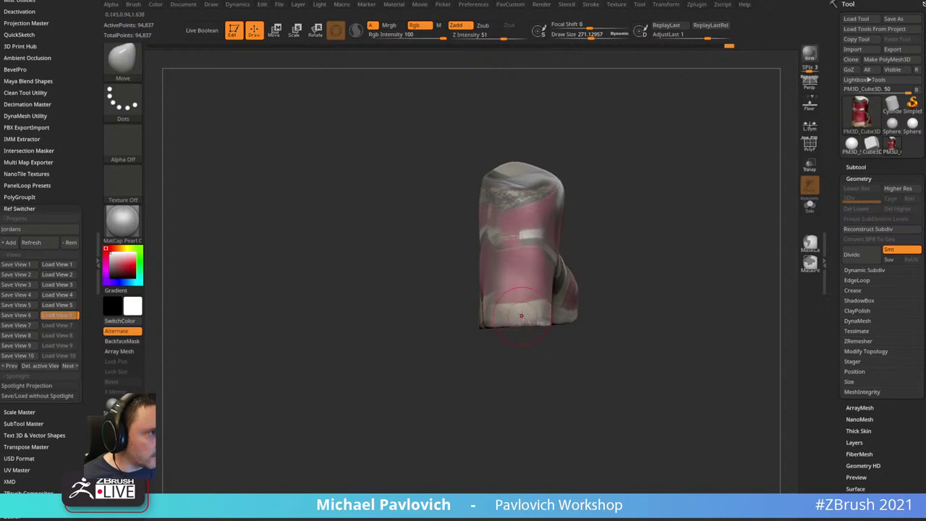
mouse_move(497, 351)
mouse_down()
mouse_move(547, 362)
mouse_move(566, 280)
mouse_up()
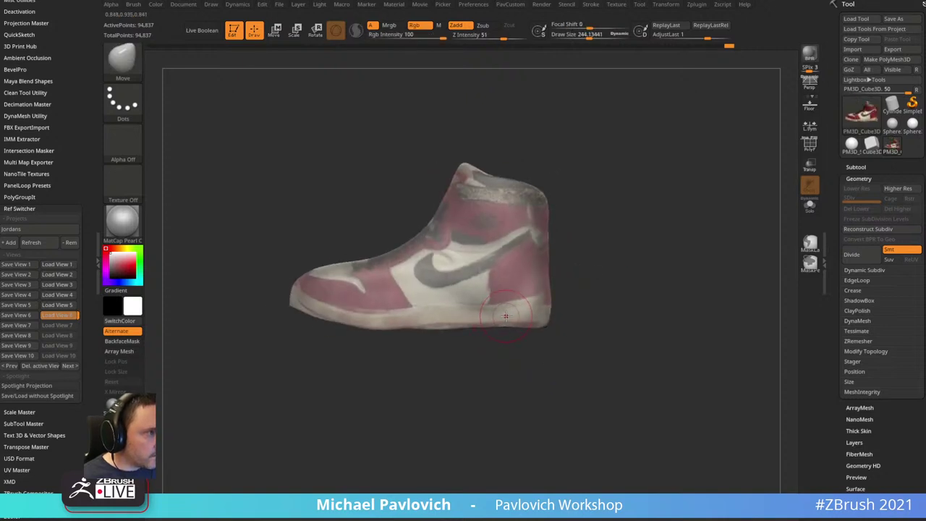
drag(419, 340, 570, 289)
- Trim the edge of the sole around the toe with the TrimDynamic brush at draw size about 271
key(b)
key(t)
key(d)
drag(652, 218, 666, 189)
mouse_move(412, 306)
mouse_down()
mouse_move(396, 311)
mouse_move(428, 305)
mouse_up()
drag(536, 259, 519, 241)
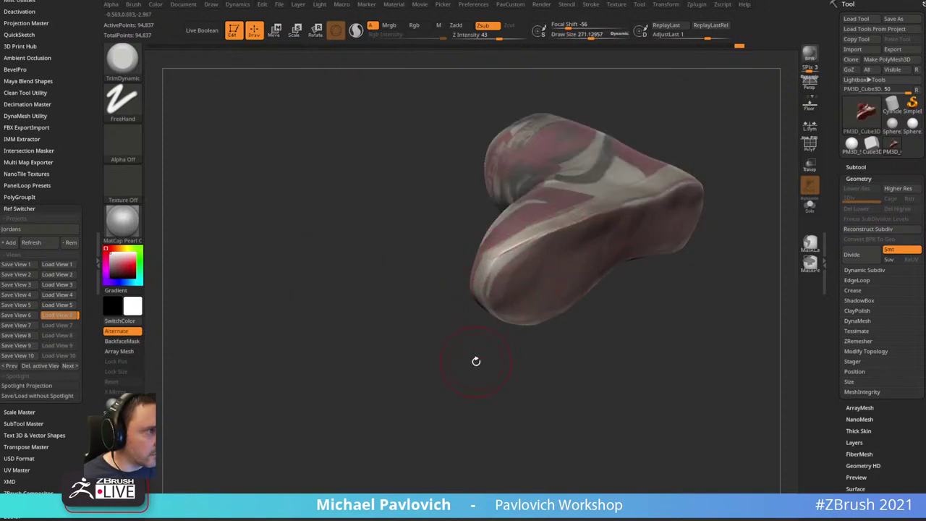
drag(476, 361, 489, 288)
mouse_move(512, 333)
mouse_down()
mouse_move(643, 186)
mouse_move(506, 283)
mouse_up()
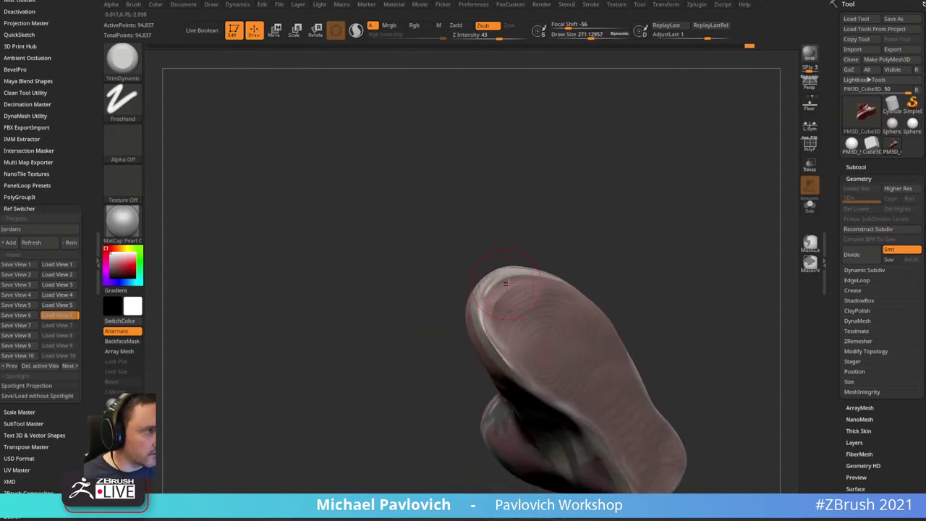
- Polish the rim of the sole around the toe with the hPolish brush, reducing the draw size to about 200
key(b)
key(h)
key(p)
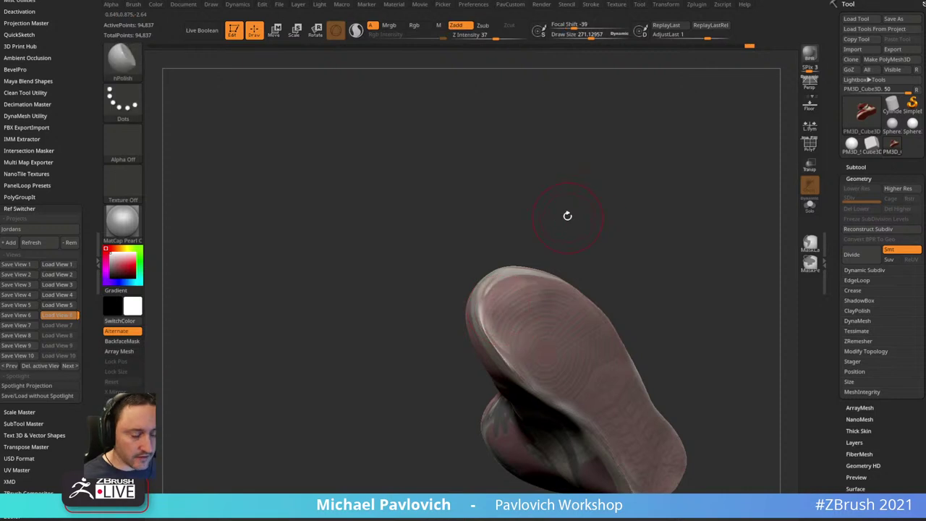
drag(569, 215, 527, 283)
drag(395, 57, 486, 295)
drag(499, 367, 519, 269)
drag(651, 217, 524, 238)
drag(525, 308, 541, 239)
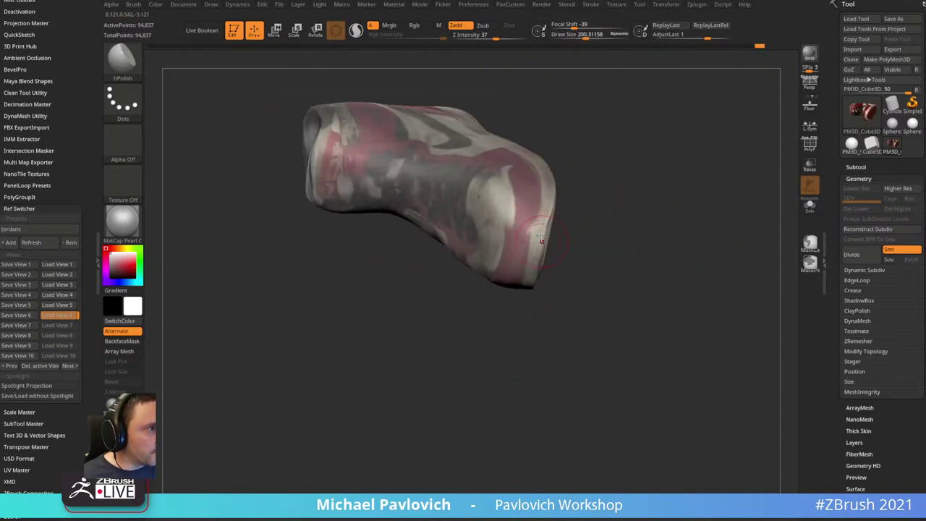
drag(585, 147, 567, 276)
- Switch to the Standard brush and sample a beige colour from the light panel beside the swoosh
alt+drag(669, 179, 624, 212)
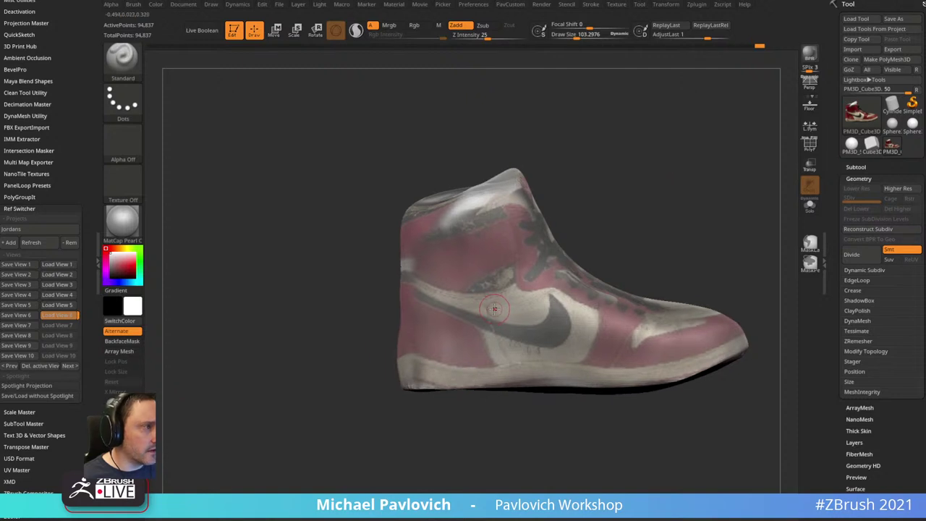
key(c)
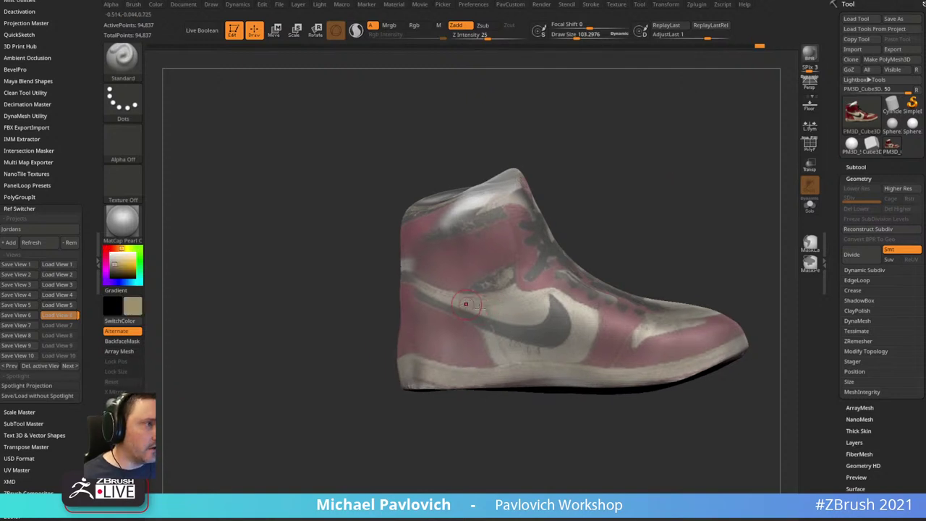
key(c)
key(c)
key(c)
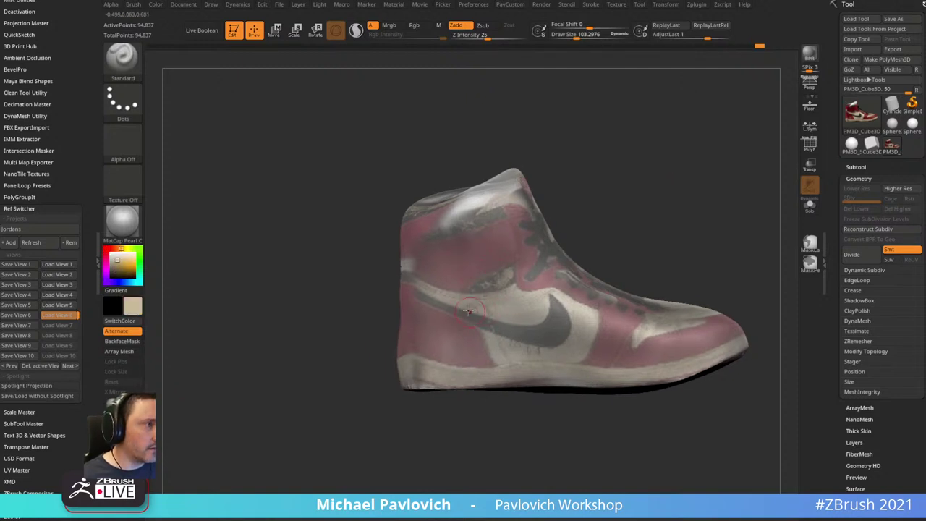
key(c)
drag(562, 188, 638, 157)
key(b)
key(p)
key(a)
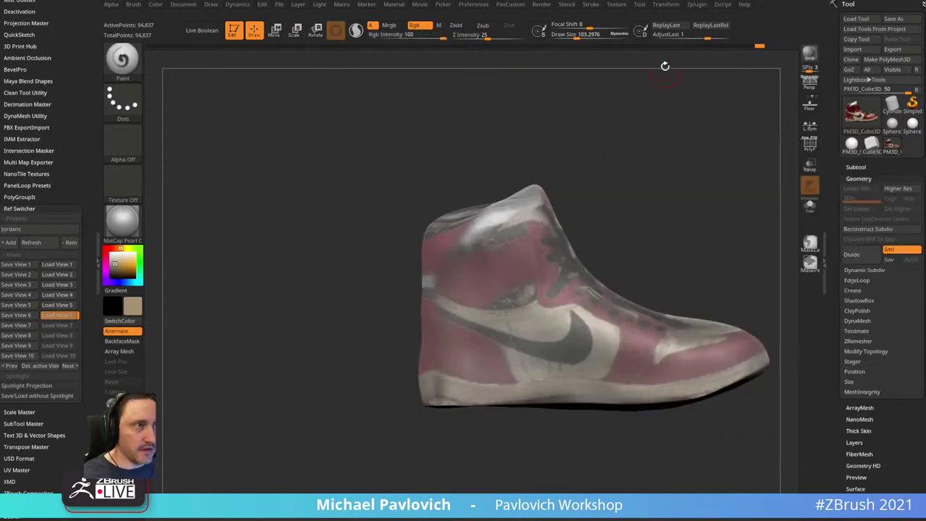
- Set the Standard brush to paint colour only, with Rgb on at intensity 100 and Zadd off
key(b)
key(s)
key(t)
click(415, 26)
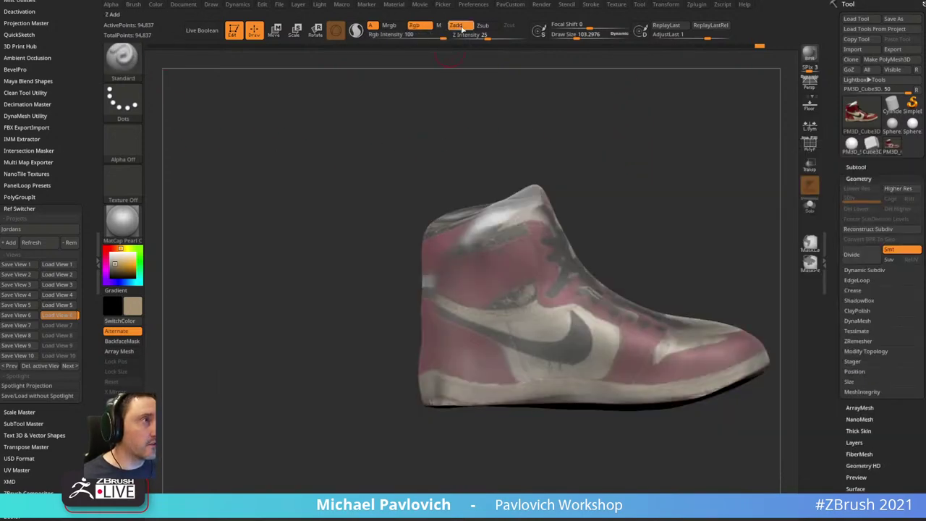
click(457, 26)
- Paint the cream stripe around the back of the heel at draw size about 62, using colour sampled from the shoe
drag(584, 144, 559, 230)
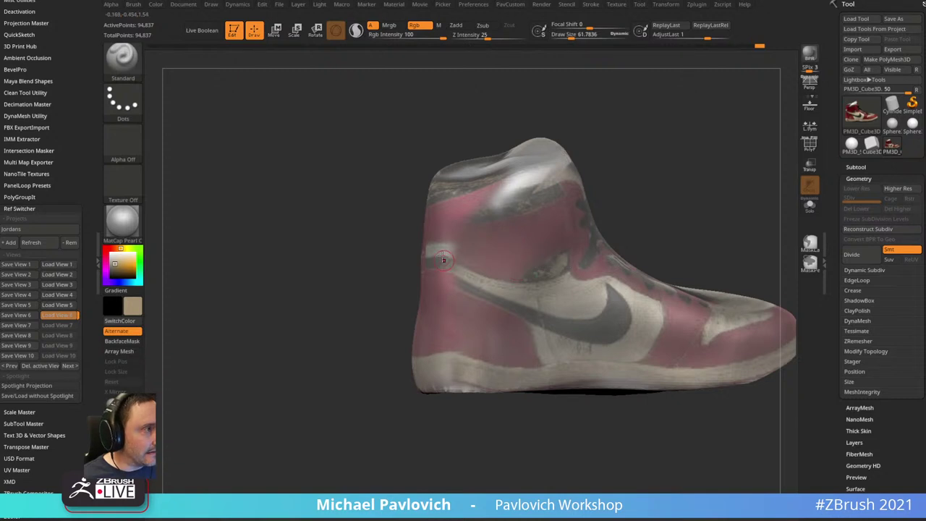
drag(631, 178, 408, 273)
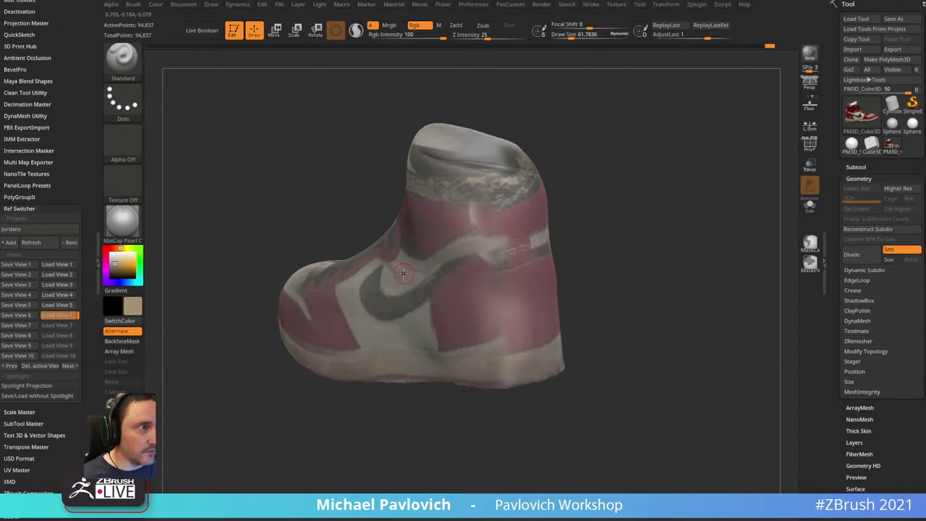
key(c)
drag(515, 239, 483, 243)
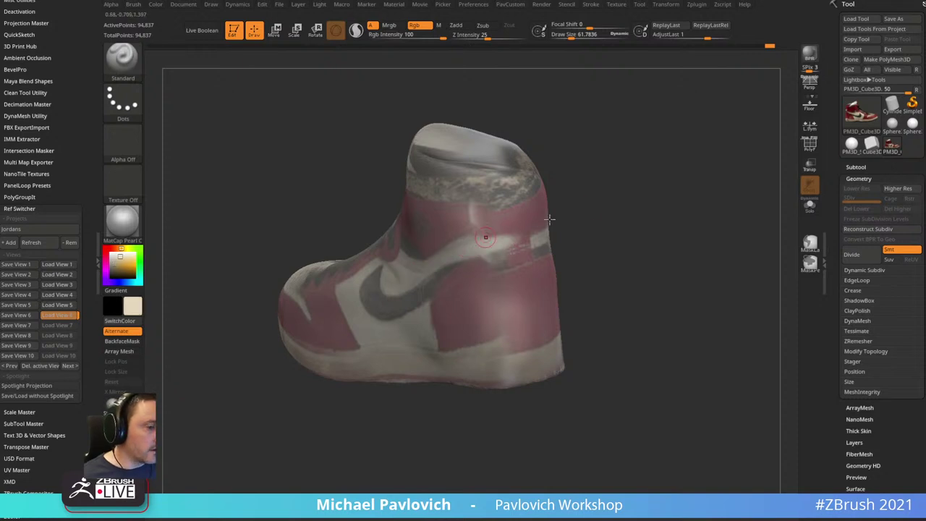
drag(594, 188, 599, 207)
drag(521, 244, 495, 248)
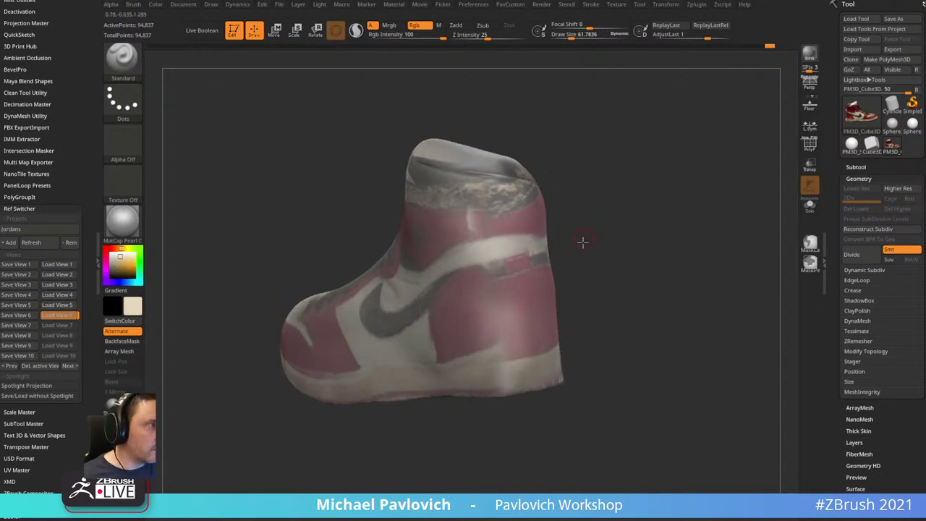
right_drag(583, 243, 530, 244)
right_drag(581, 219, 493, 254)
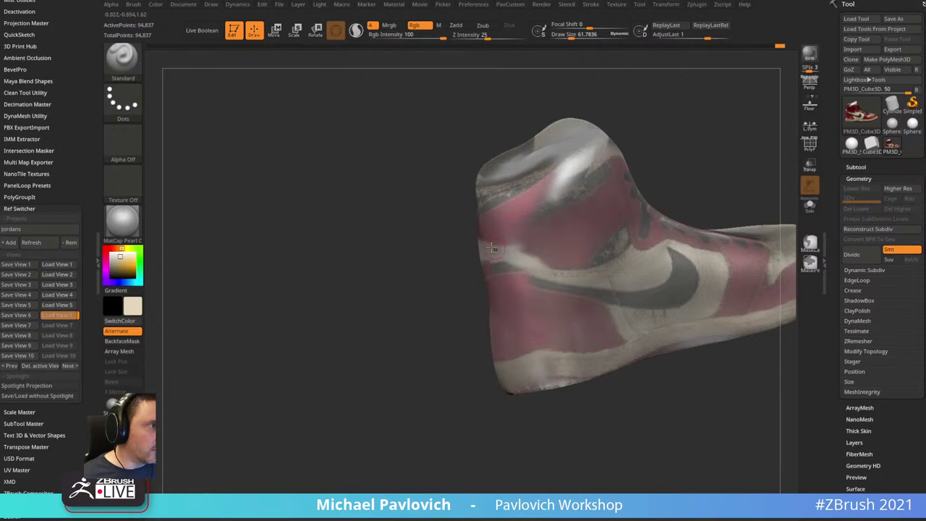
right_drag(734, 146, 655, 172)
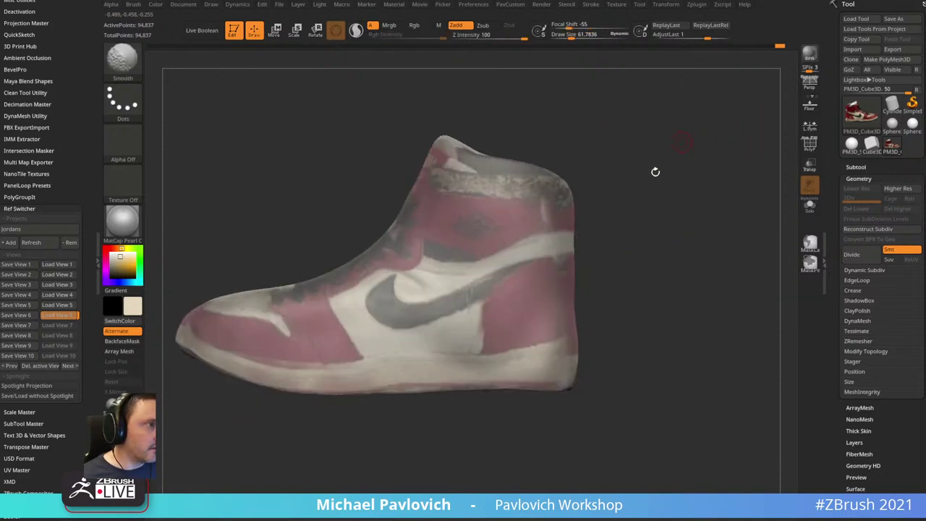
- Sample dark grey from the swoosh and paint its tail towards the heel at draw size about 41
key(c)
alt+right_drag(509, 273, 510, 282)
key(bracketleft)
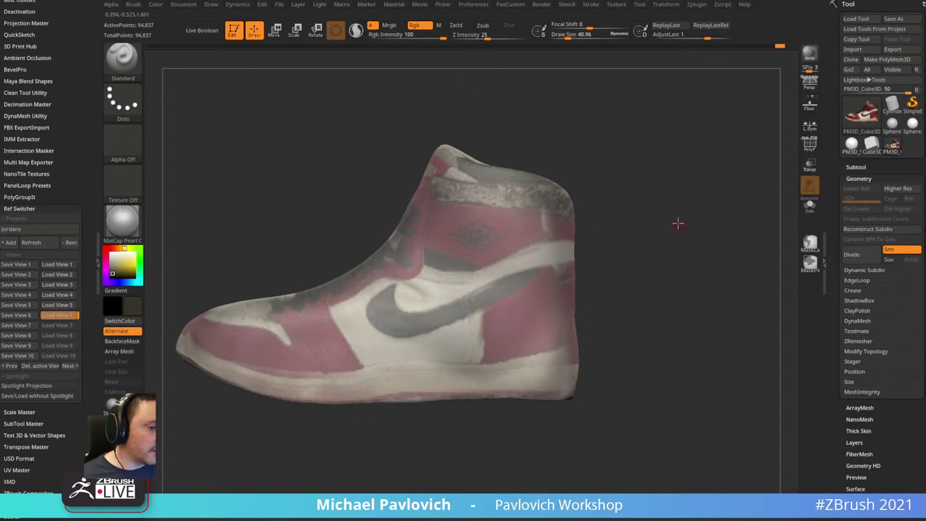
right_drag(677, 223, 672, 214)
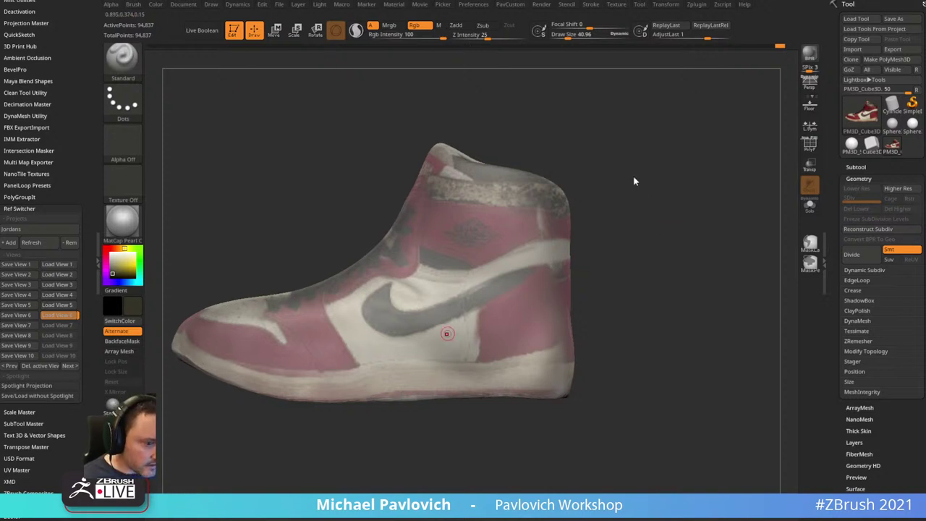
mouse_move(634, 181)
right_down()
mouse_move(688, 173)
mouse_move(727, 189)
mouse_move(611, 248)
mouse_move(581, 244)
mouse_move(680, 224)
mouse_move(686, 199)
right_up()
- Sample red from the shoe and paint over the stray colours on the red panels around the heel
key(c)
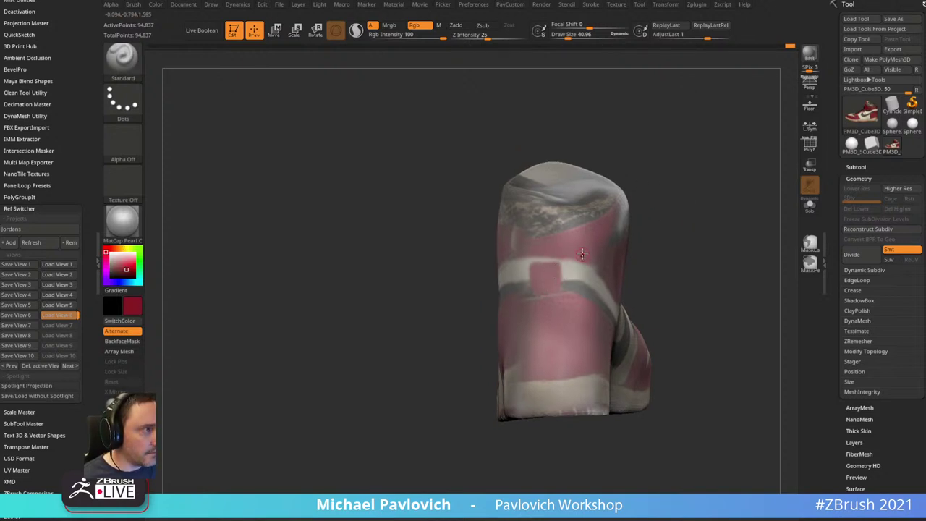
key(c)
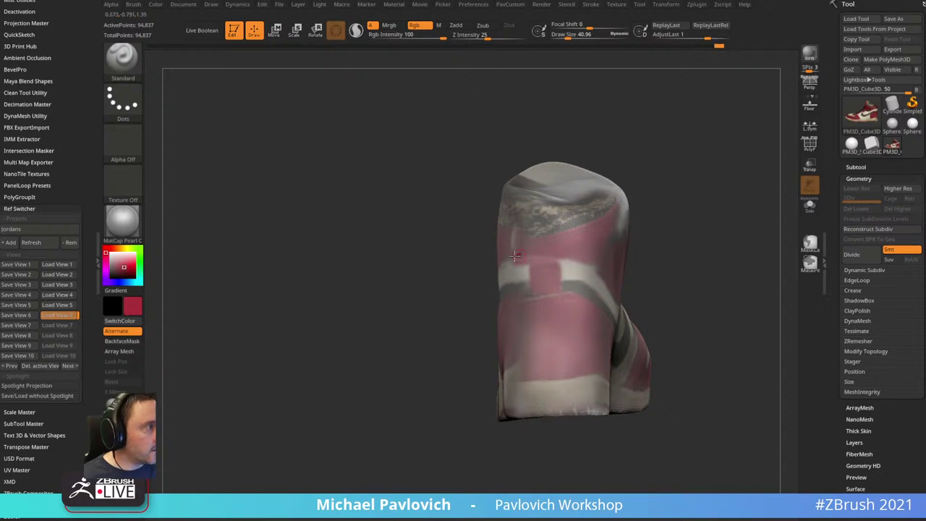
right_drag(513, 255, 607, 246)
right_drag(661, 235, 578, 311)
right_drag(651, 280, 536, 319)
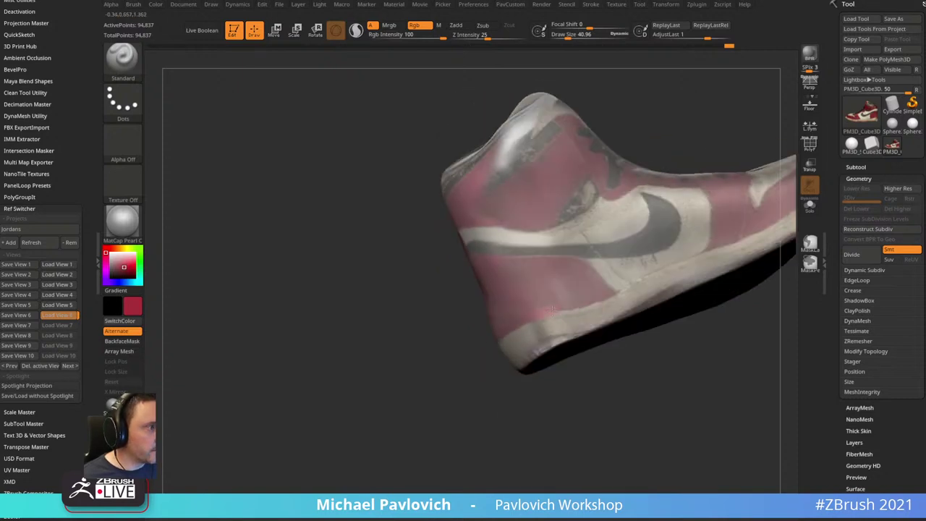
right_drag(611, 372, 462, 408)
mouse_move(743, 225)
right_down()
mouse_move(523, 374)
mouse_move(494, 422)
mouse_move(535, 418)
mouse_move(499, 376)
right_up()
- Reshape the heel and sole outline with the Move brush at draw size about 264 to 271
key(b)
key(m)
key(v)
key(s)
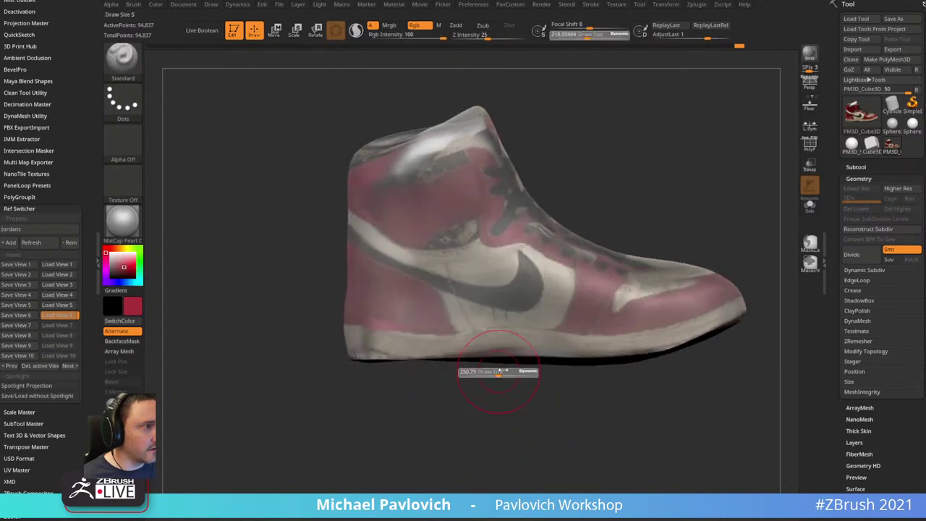
drag(494, 374, 501, 372)
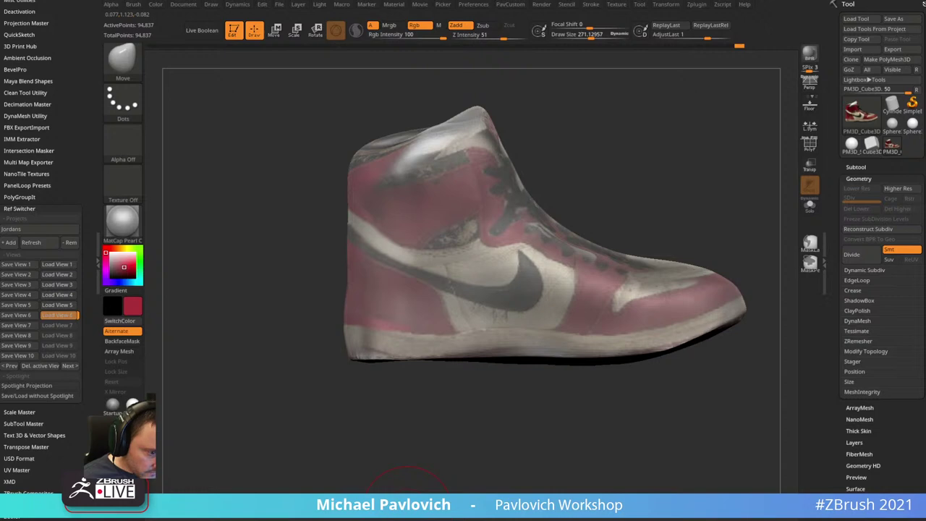
right_drag(653, 178, 677, 284)
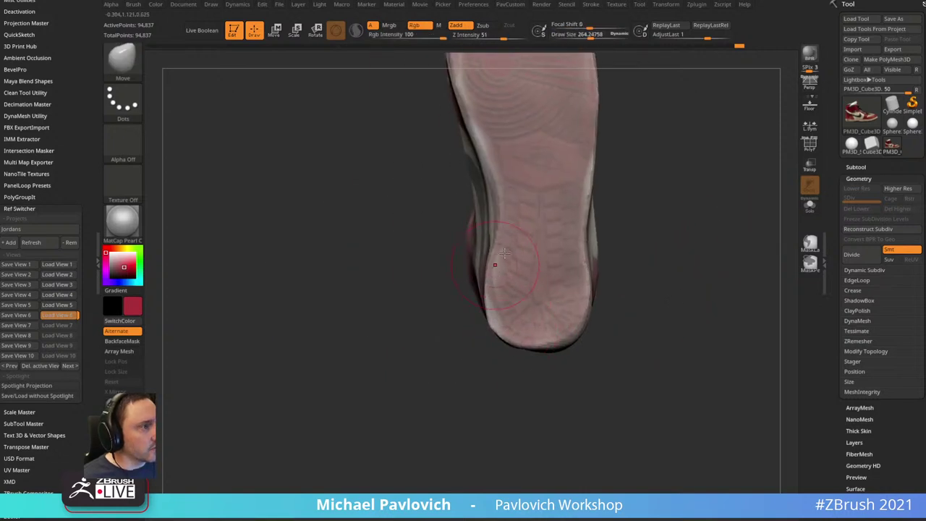
mouse_move(498, 275)
right_down()
mouse_move(471, 368)
mouse_move(612, 253)
mouse_move(588, 228)
right_up()
- Build up and smooth the side of the heel with the Clay brush at draw size about 219
key(b)
key(c)
key(l)
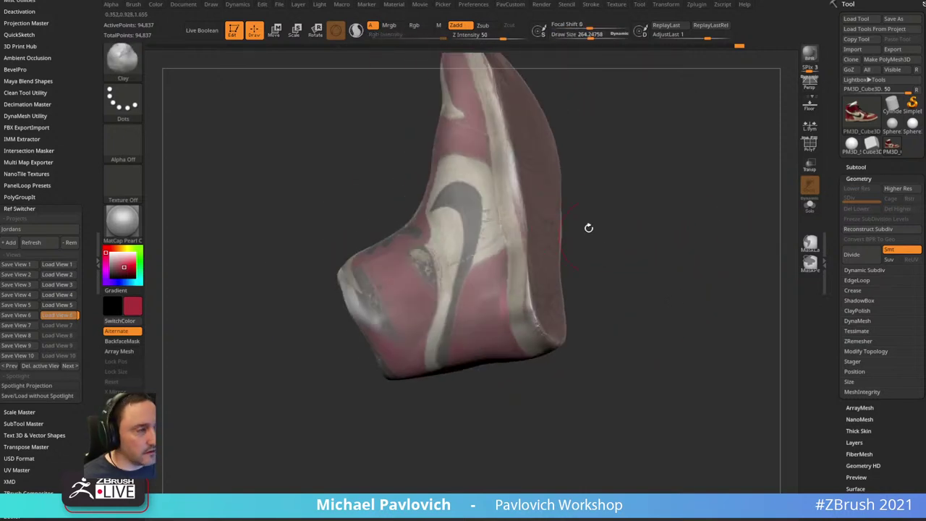
right_drag(603, 280, 580, 271)
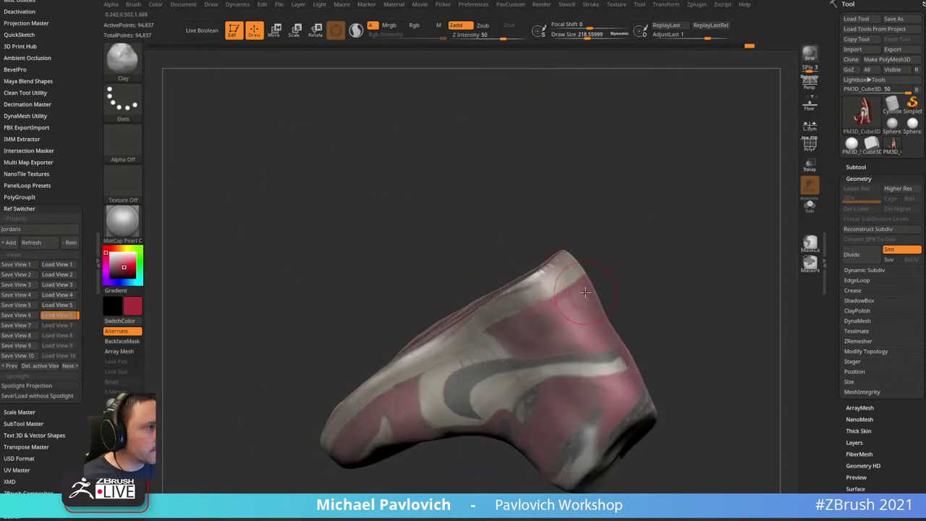
mouse_move(637, 248)
right_down()
mouse_move(721, 207)
mouse_move(541, 322)
mouse_move(600, 238)
mouse_move(697, 238)
mouse_move(647, 310)
mouse_move(665, 207)
mouse_move(585, 178)
mouse_move(643, 204)
mouse_move(638, 194)
mouse_move(622, 251)
mouse_move(754, 209)
mouse_move(685, 193)
mouse_move(692, 239)
mouse_move(686, 206)
right_up()
key(shift)
alt+right_drag(685, 206, 662, 120)
- Reshape the ankle and top of the tongue from the front with the Move brush at draw size about 558
key(b)
key(m)
key(v)
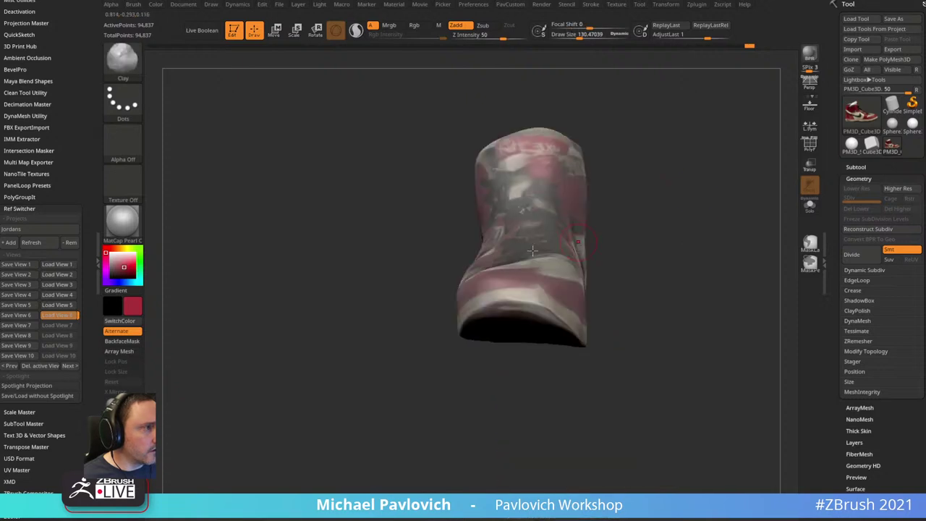
key(s)
drag(535, 206, 562, 206)
drag(537, 132, 552, 139)
drag(477, 158, 498, 161)
key(bracketleft)
drag(563, 141, 571, 138)
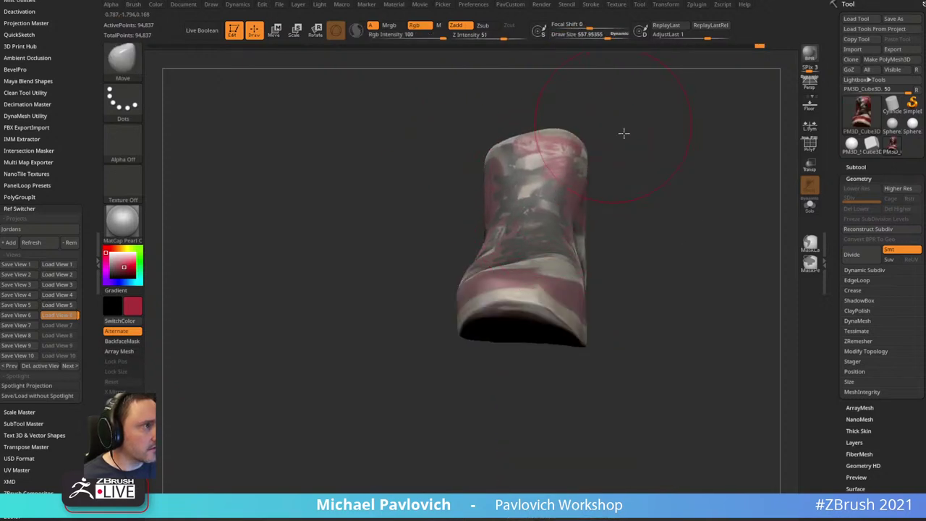
- Refine the collar opening from the front, side and back with the Move brush at draw size about 419
right_drag(624, 133, 683, 135)
key(bracketleft)
drag(532, 141, 529, 149)
mouse_move(427, 193)
right_down()
mouse_move(444, 114)
mouse_move(525, 128)
mouse_move(445, 184)
right_up()
drag(445, 184, 443, 177)
alt+right_drag(579, 149, 612, 209)
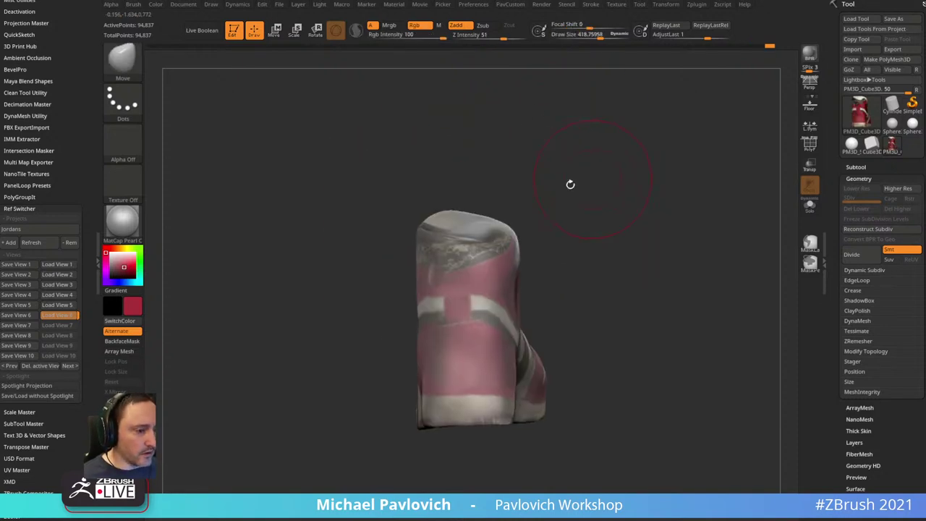
drag(472, 244, 471, 236)
right_drag(418, 218, 458, 214)
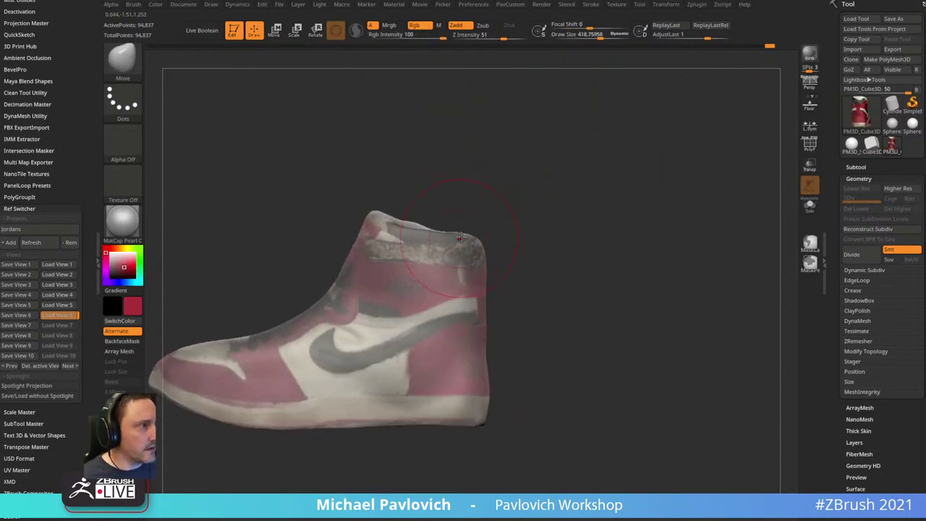
right_drag(382, 192, 531, 180)
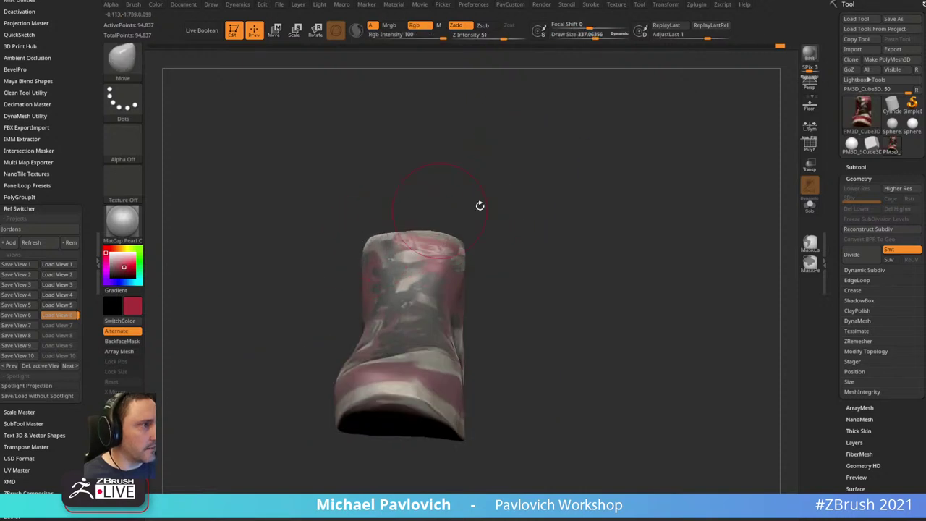
mouse_move(588, 202)
mouse_down()
mouse_move(579, 262)
mouse_move(601, 227)
mouse_move(540, 293)
mouse_move(593, 214)
mouse_move(614, 233)
mouse_move(579, 260)
mouse_move(616, 253)
mouse_move(614, 190)
mouse_move(651, 159)
mouse_up()
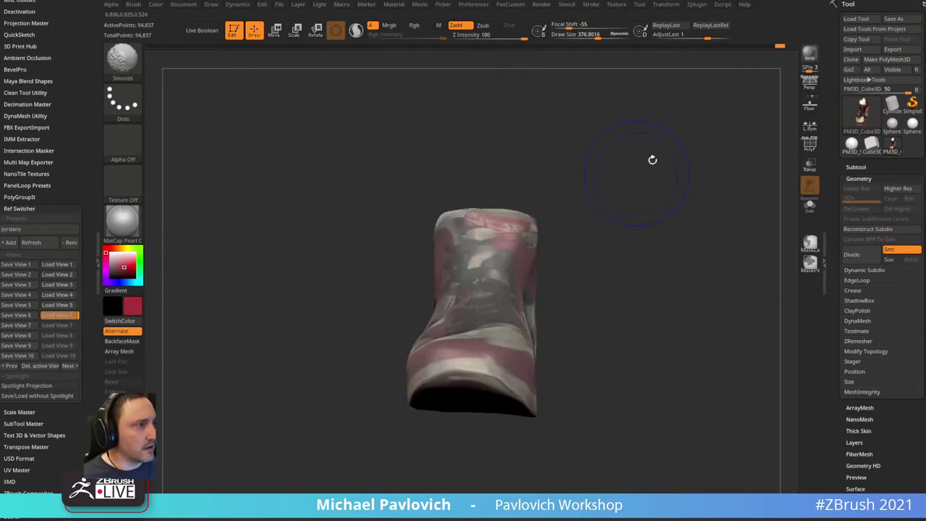
- Turn off the shoe's polypaint display and set the active colour to white
click(851, 167)
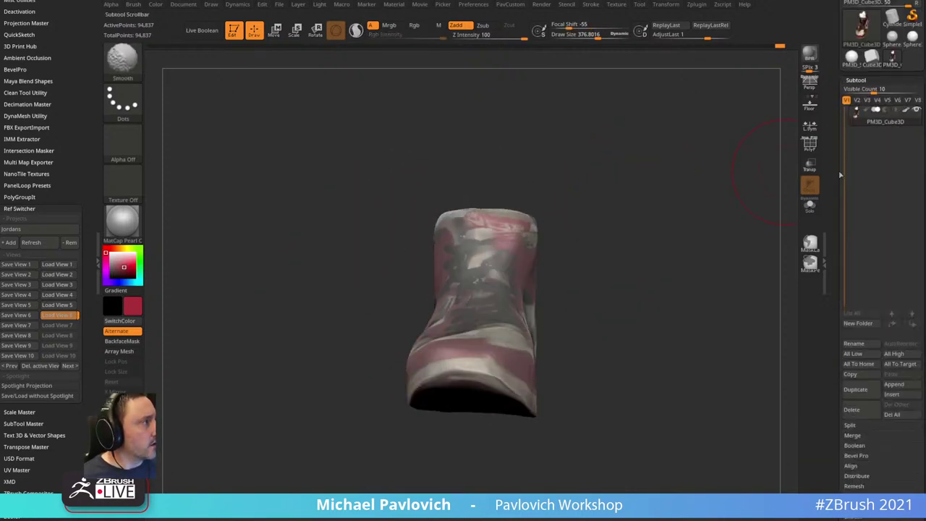
click(905, 110)
drag(627, 178, 602, 192)
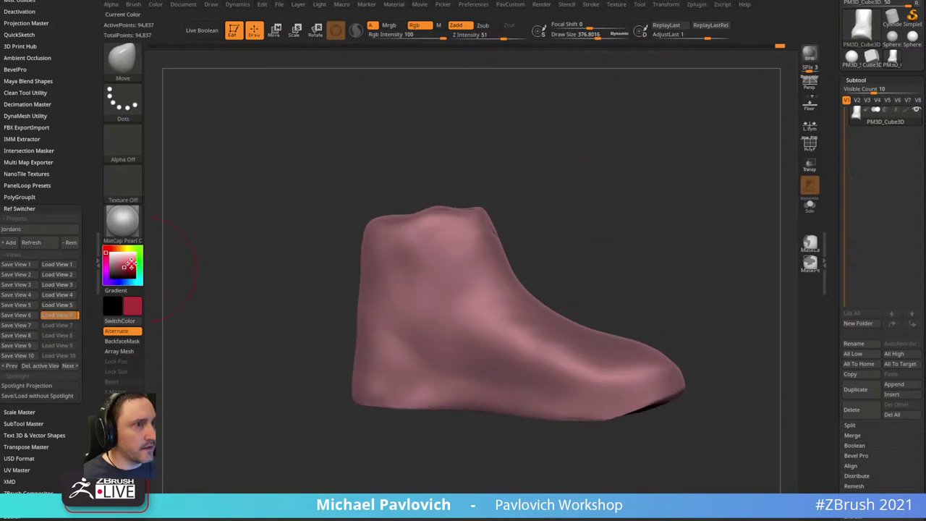
drag(131, 264, 109, 251)
ctrl+right_drag(566, 157, 603, 186)
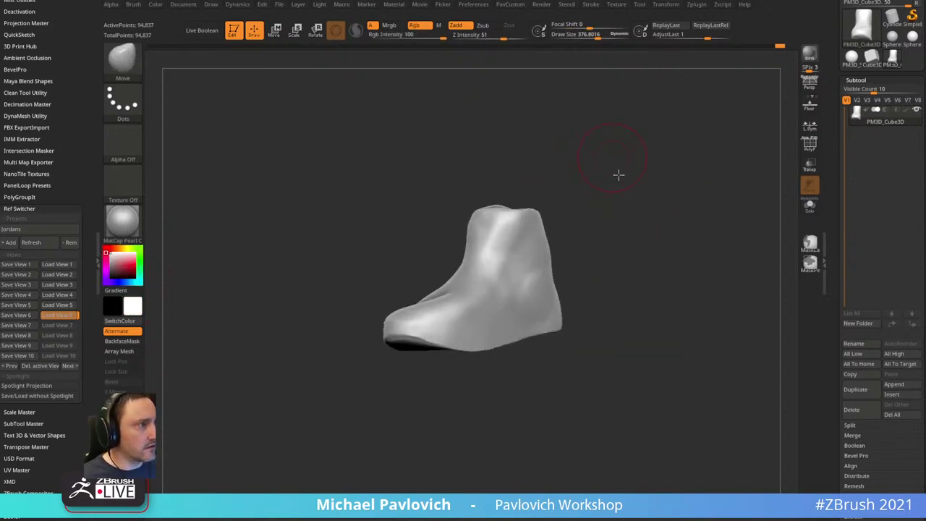
- Sharpen the long side edge of the sole with the TrimDynamic brush at draw size about 257
mouse_move(619, 175)
mouse_down()
mouse_move(664, 209)
mouse_move(647, 156)
mouse_move(525, 212)
mouse_move(601, 190)
mouse_move(582, 174)
mouse_move(578, 205)
mouse_move(593, 239)
mouse_move(415, 296)
mouse_up()
key(b)
key(h)
key(p)
key(b)
key(c)
key(l)
drag(371, 432, 604, 261)
key(b)
key(t)
key(d)
mouse_move(623, 224)
mouse_down()
mouse_move(653, 171)
mouse_move(716, 231)
mouse_move(706, 256)
mouse_move(623, 231)
mouse_up()
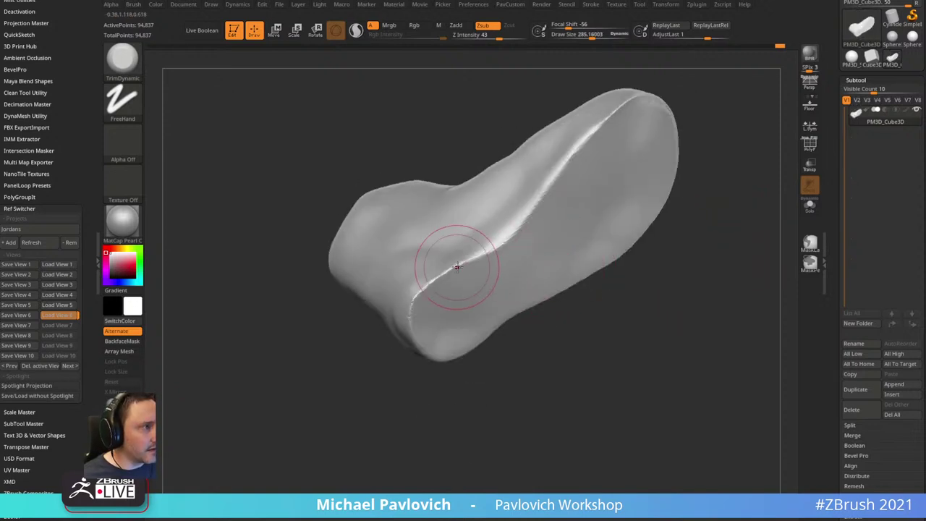
mouse_move(457, 265)
mouse_down()
mouse_move(537, 217)
mouse_move(592, 142)
mouse_up()
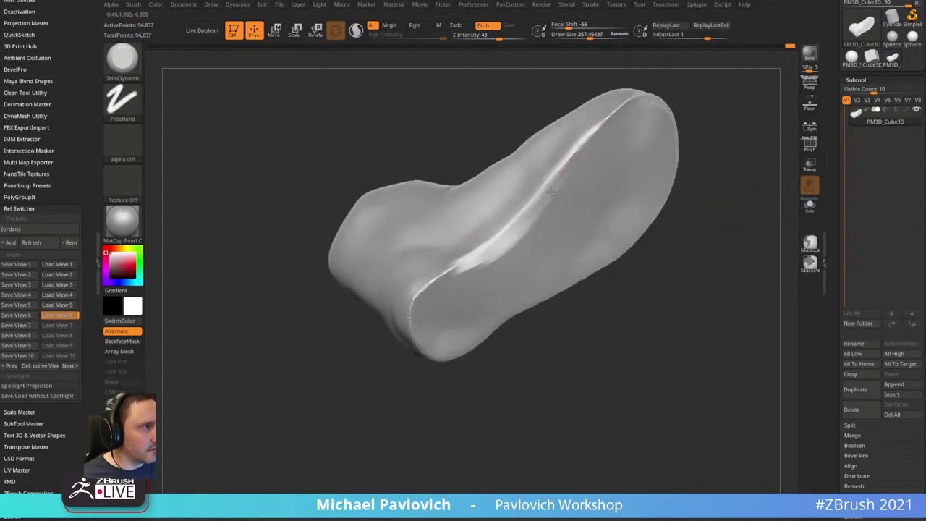
drag(544, 199, 610, 141)
drag(571, 166, 632, 123)
drag(521, 227, 554, 181)
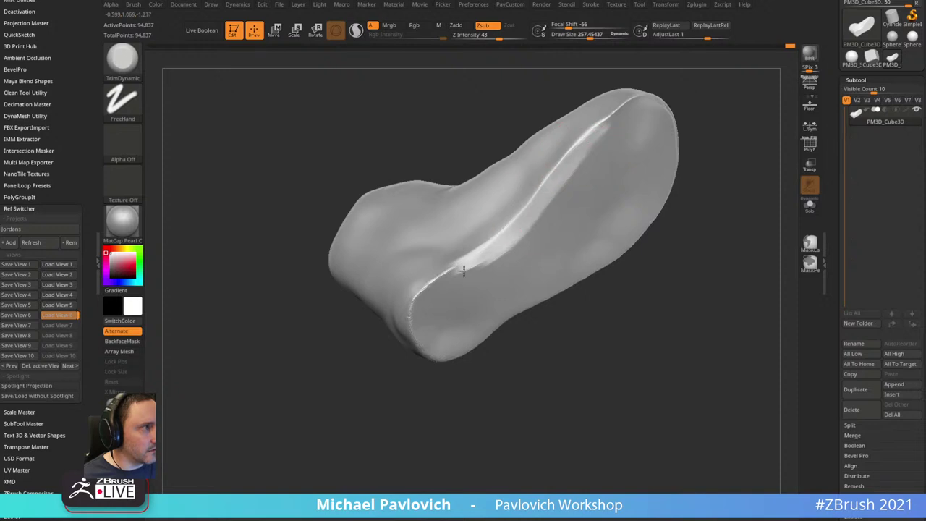
drag(463, 269, 488, 252)
- Polish the sole's side edge and heel underside with the hPolish brush at draw size about 257
key(b)
key(n)
key(p)
mouse_move(737, 162)
alt+mouse_down()
mouse_move(676, 209)
mouse_move(645, 208)
alt+mouse_up()
drag(504, 246, 406, 349)
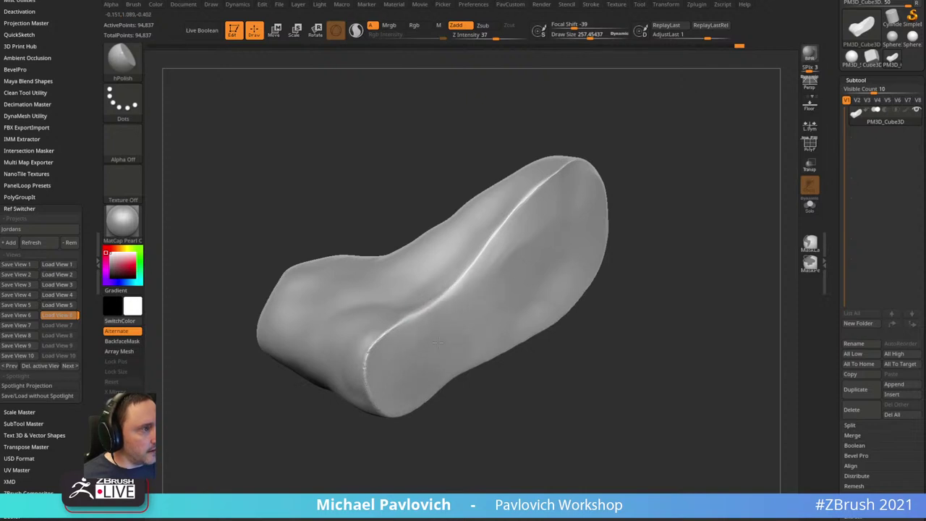
drag(616, 183, 558, 226)
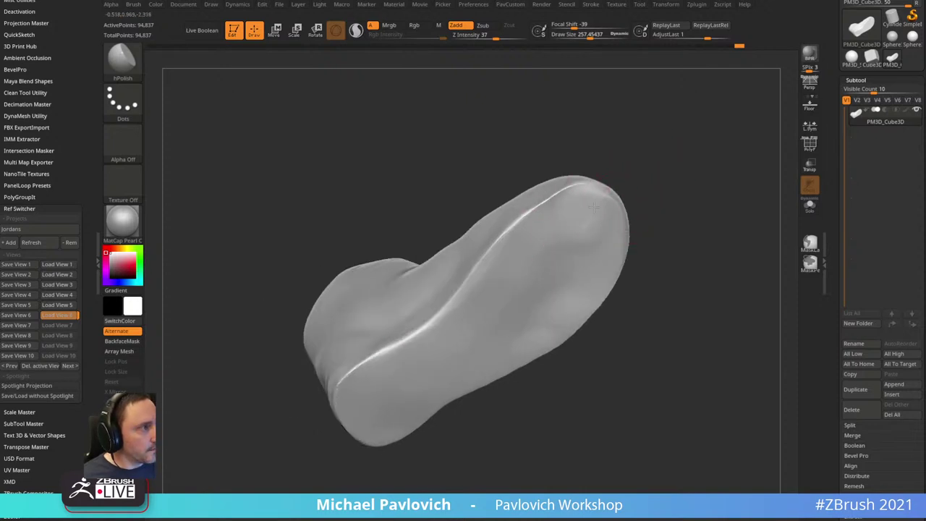
- Flatten the sole's underside and crisp the edge around the toe with hPolish at draw size about 238
mouse_move(661, 147)
mouse_down()
mouse_move(697, 224)
mouse_move(672, 167)
mouse_up()
drag(563, 164, 553, 178)
drag(641, 154, 580, 149)
drag(648, 141, 542, 219)
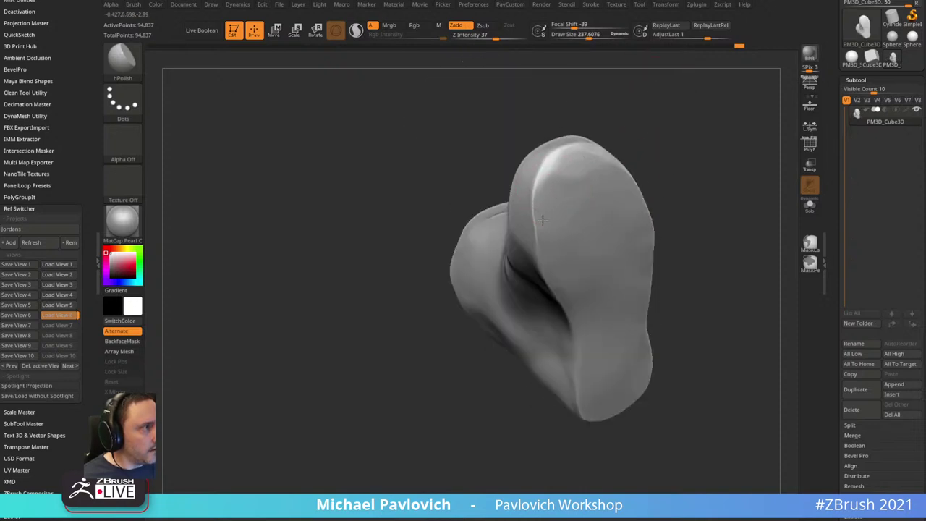
drag(555, 161, 638, 90)
drag(543, 242, 577, 174)
drag(628, 149, 636, 222)
drag(554, 305, 568, 340)
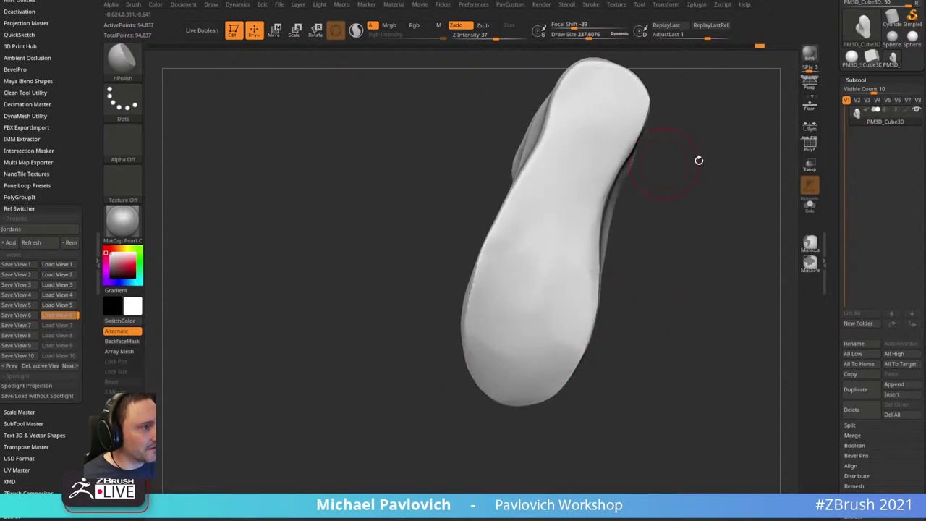
- Polish the opposite long edge of the sole from toe to heel with hPolish
drag(699, 160, 505, 310)
mouse_move(597, 231)
mouse_down()
mouse_move(527, 196)
mouse_move(577, 147)
mouse_move(581, 188)
mouse_up()
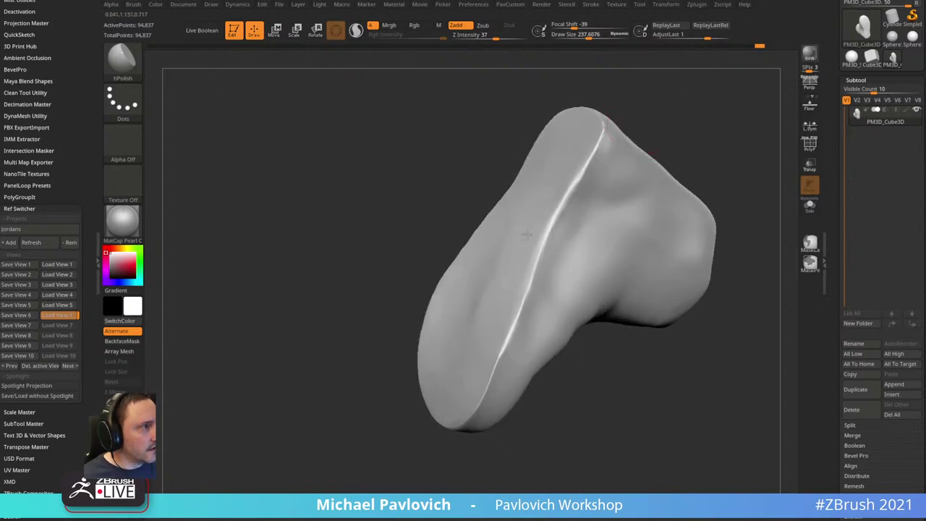
mouse_move(671, 70)
mouse_down()
mouse_move(692, 114)
mouse_move(624, 140)
mouse_move(668, 137)
mouse_move(576, 125)
mouse_up()
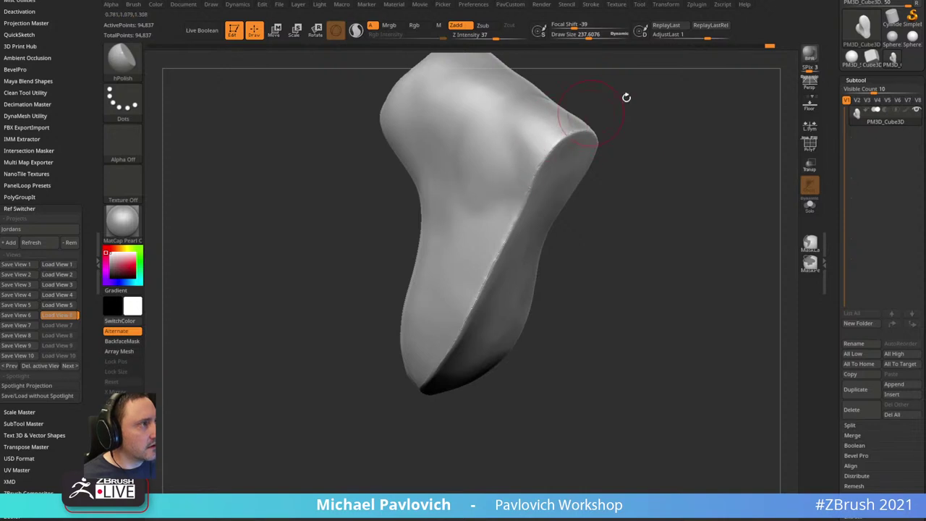
- Build up the side of the heel above the sole with the Clay brush at draw size about 238
mouse_move(626, 97)
mouse_down()
mouse_move(682, 145)
mouse_move(586, 155)
mouse_up()
key(b)
key(c)
key(l)
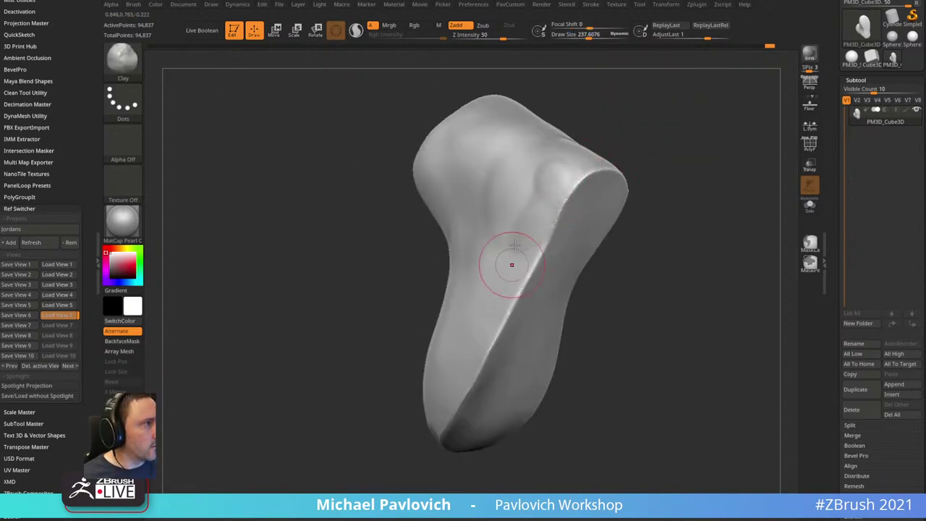
drag(727, 159, 640, 165)
mouse_move(637, 121)
alt+mouse_down()
mouse_move(641, 165)
mouse_move(540, 213)
alt+mouse_up()
- Polish and smooth the heel side and flatten the top of the collar with hPolish at draw size about 238
key(b)
key(h)
key(p)
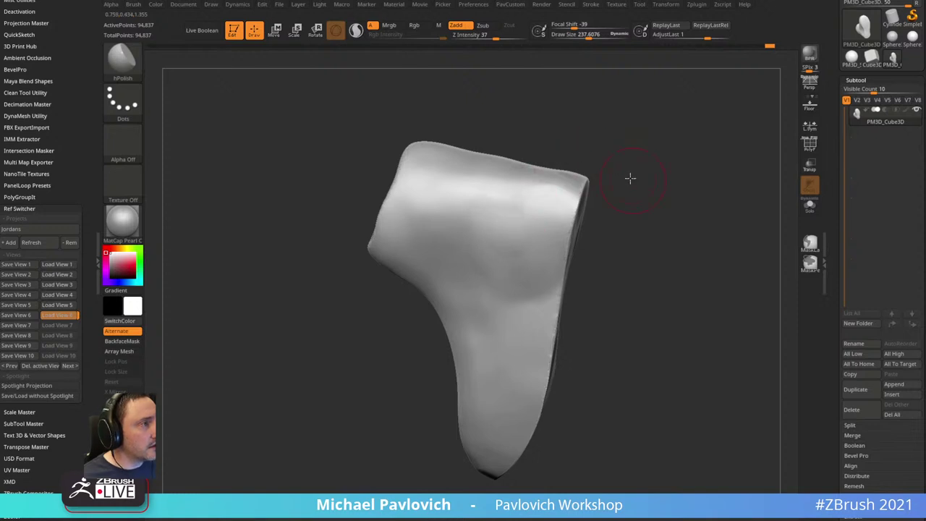
drag(630, 178, 614, 168)
key(f)
mouse_move(479, 243)
shift+mouse_down()
mouse_move(451, 286)
mouse_move(443, 248)
shift+mouse_up()
mouse_move(596, 141)
mouse_down()
mouse_move(666, 126)
mouse_move(706, 166)
mouse_move(518, 227)
mouse_up()
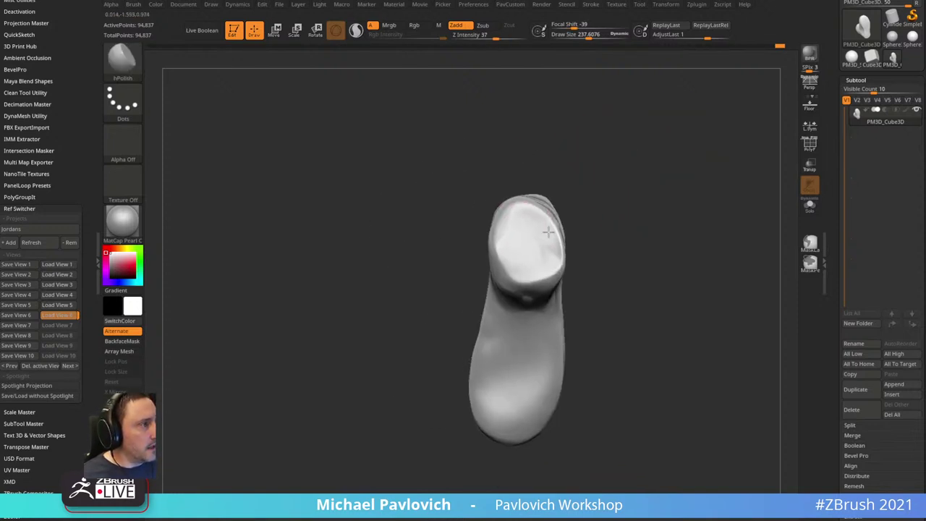
drag(571, 215, 698, 193)
- Compare the shoe with and without its polypaint, leaving the polypaint display on
click(905, 111)
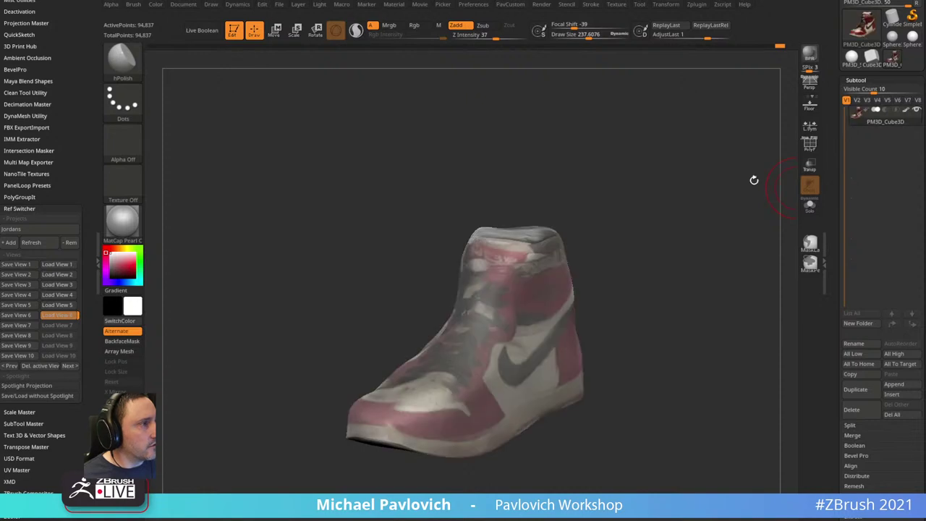
mouse_move(754, 181)
mouse_down()
mouse_move(699, 159)
mouse_move(698, 191)
mouse_move(745, 173)
mouse_up()
click(888, 123)
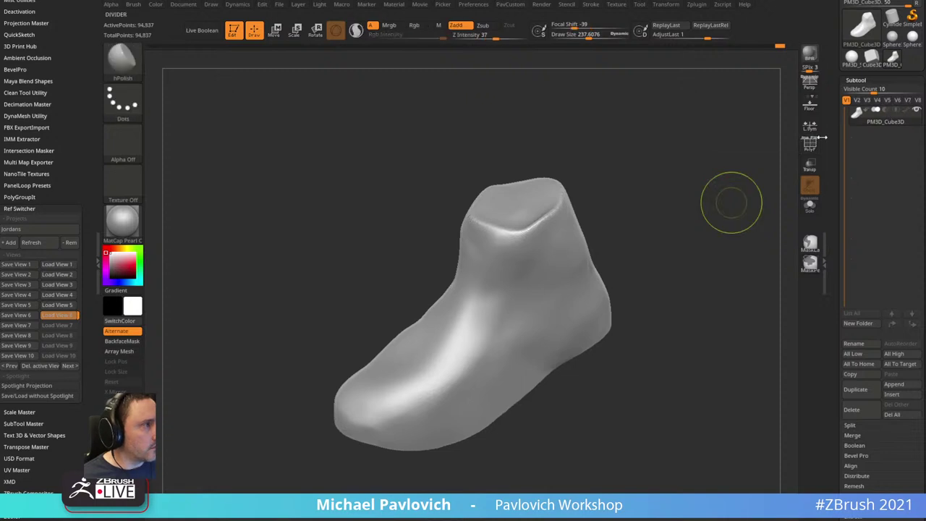
click(904, 113)
click(904, 113)
click(905, 113)
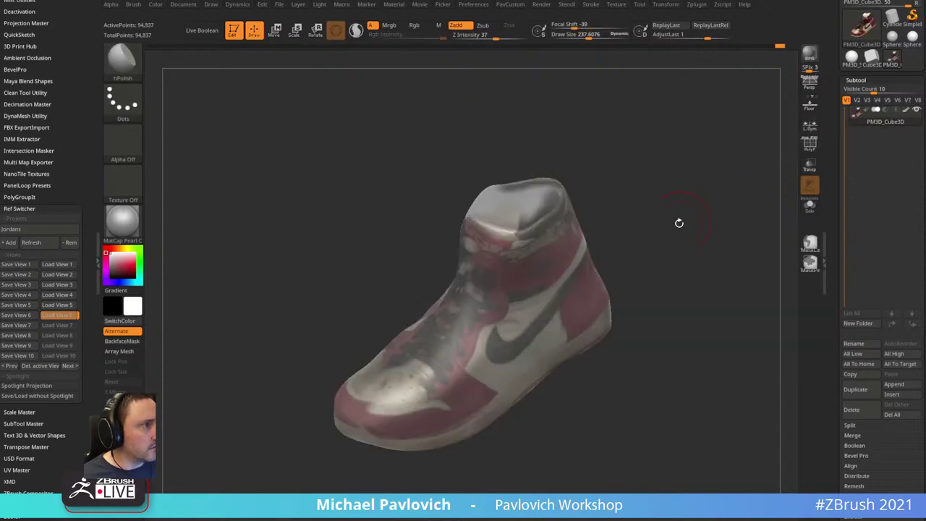
drag(679, 223, 609, 289)
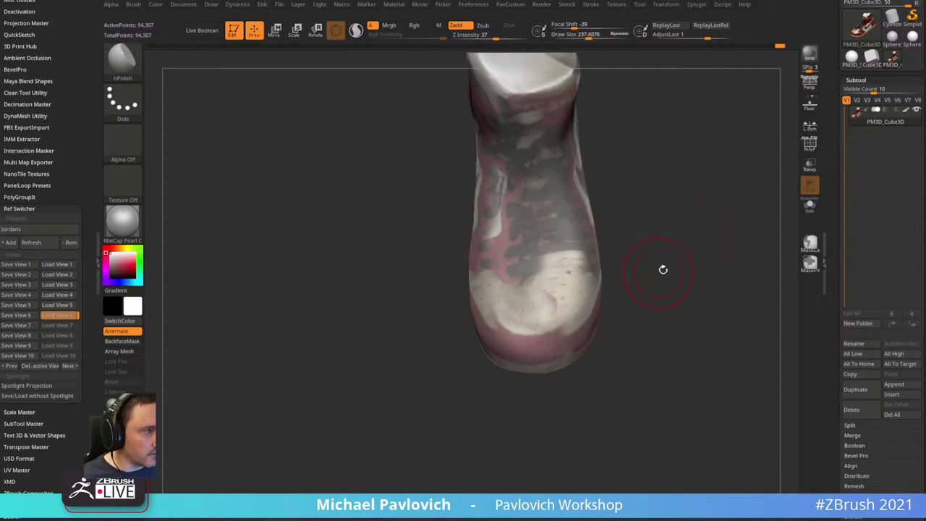
- Set up the Standard brush for colour-only painting at draw size about 87 and check the sneaker's side photo in the browser
mouse_move(664, 269)
mouse_down()
mouse_move(632, 294)
mouse_move(703, 218)
mouse_move(760, 231)
mouse_move(760, 207)
mouse_move(685, 234)
mouse_move(607, 238)
mouse_up()
key(b)
key(s)
key(t)
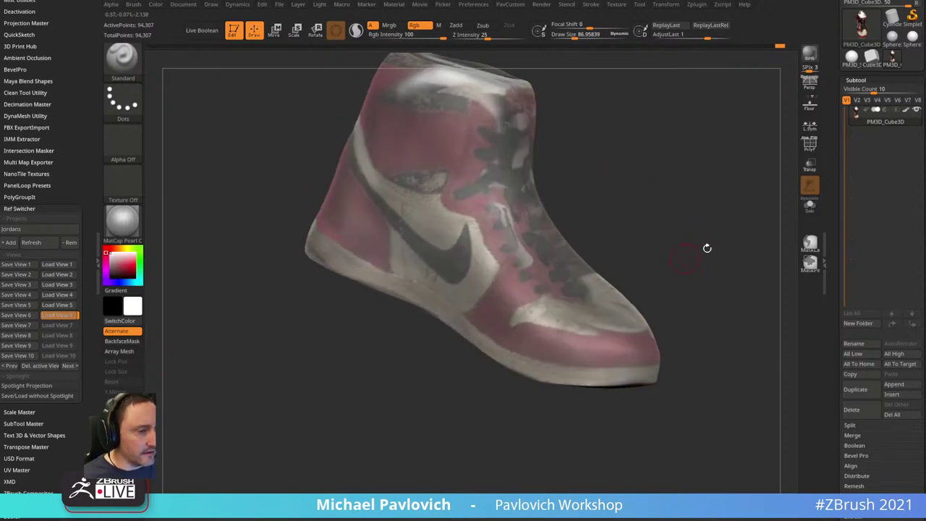
drag(706, 248, 632, 257)
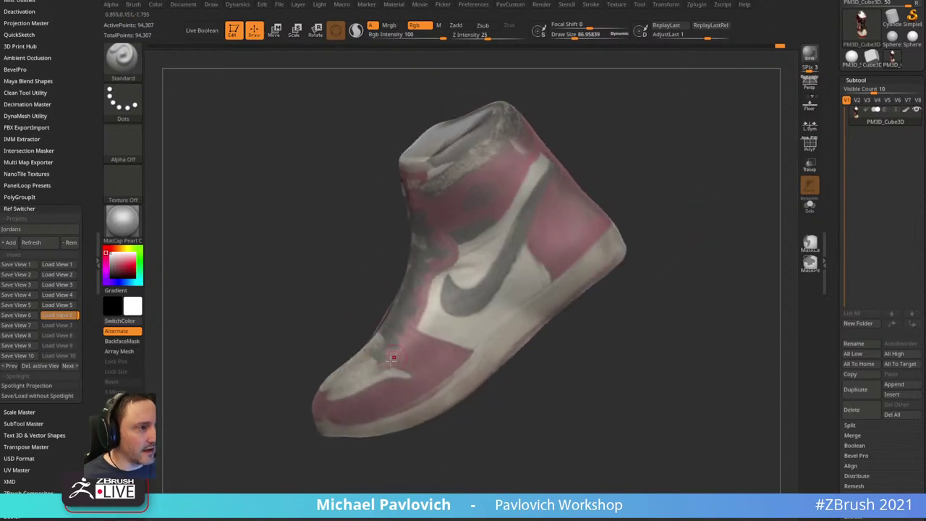
drag(444, 441, 559, 415)
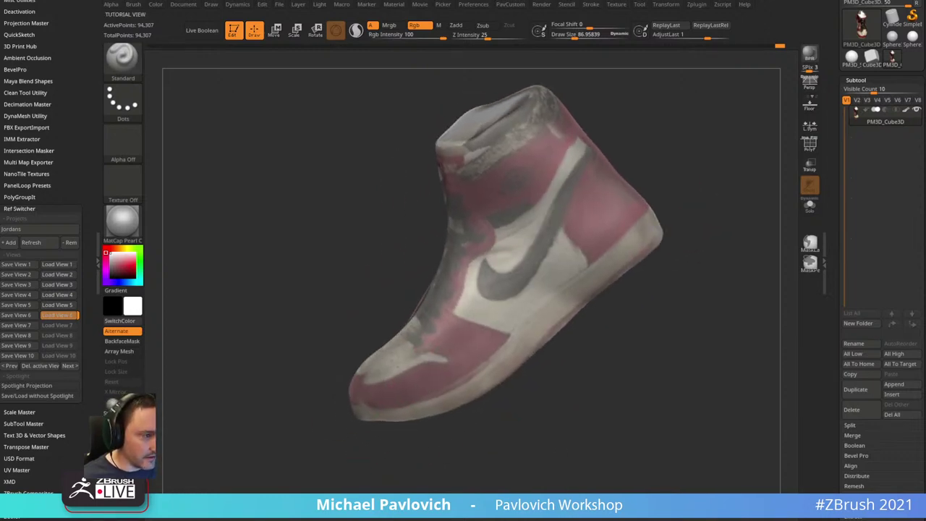
click(499, 511)
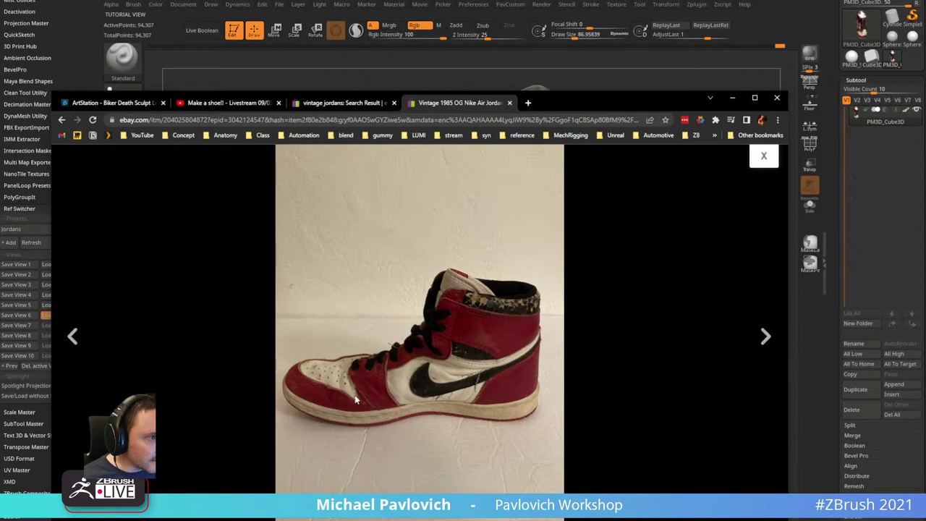
key(alt+Tab)
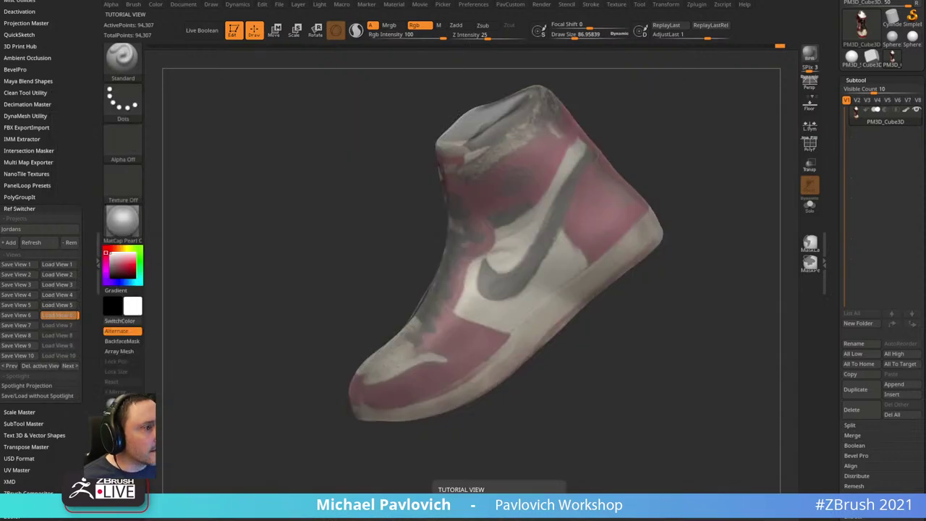
- Paint the panels on both sides of the toe box dark red, reducing the draw size to about 69
drag(663, 116, 702, 143)
drag(706, 187, 641, 267)
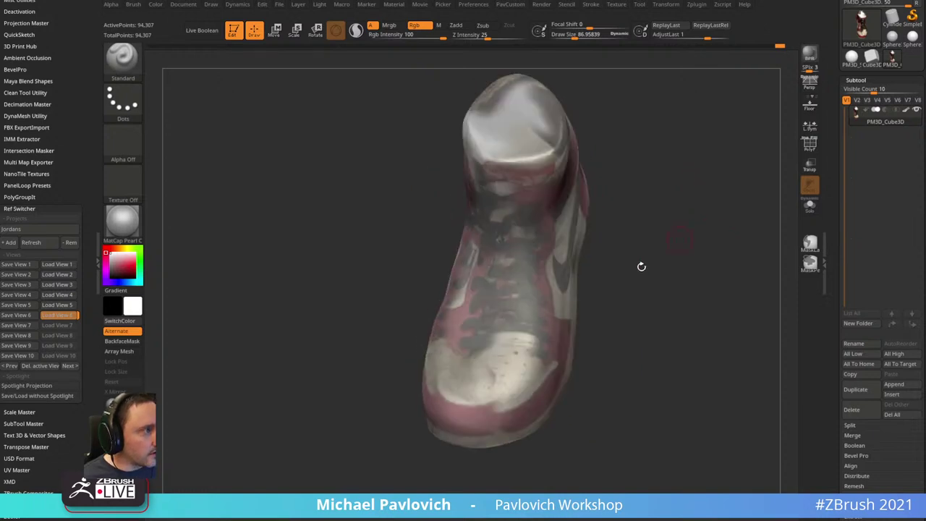
key(c)
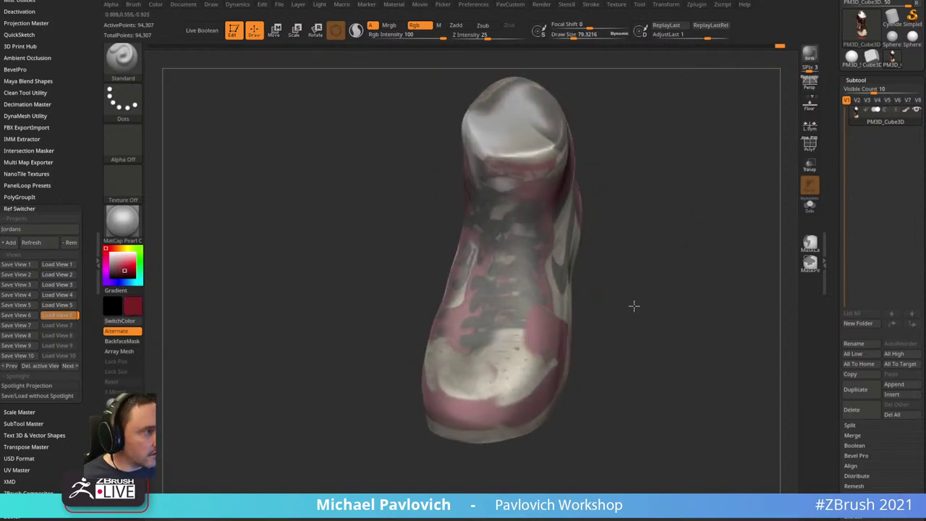
drag(634, 306, 467, 334)
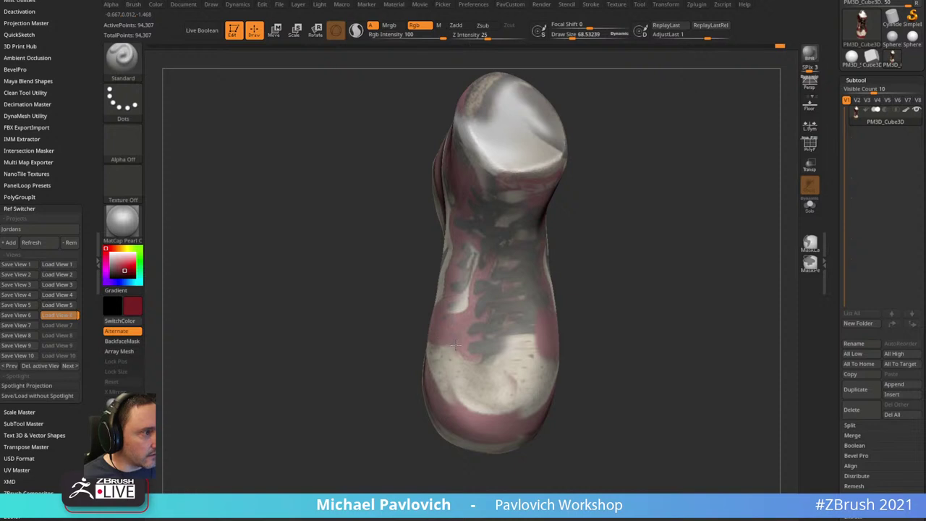
drag(597, 239, 483, 340)
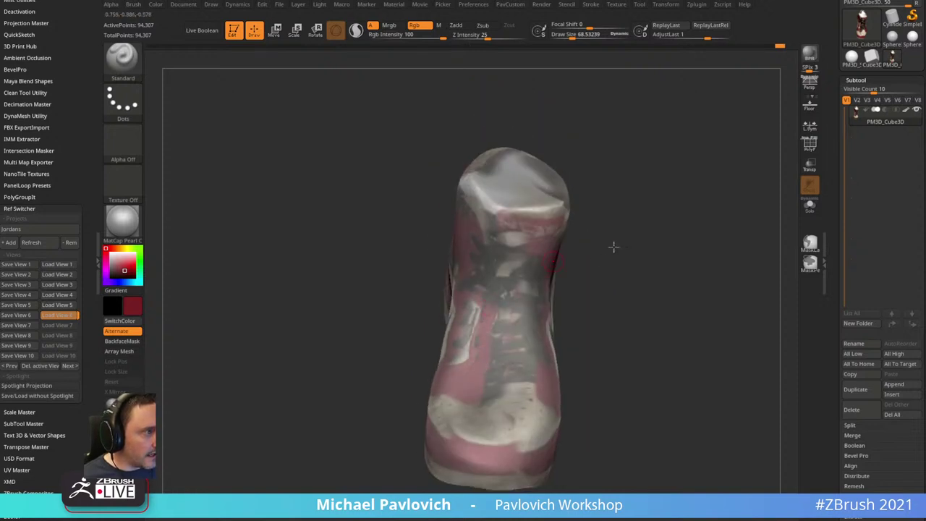
drag(613, 247, 653, 236)
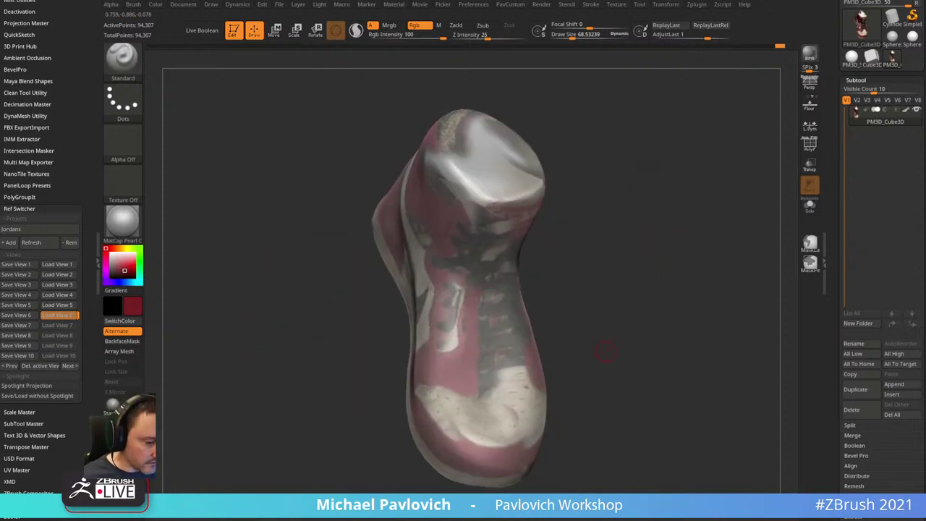
- Flip the shoe mesh with the Mirror command
drag(638, 215, 685, 259)
key(space)
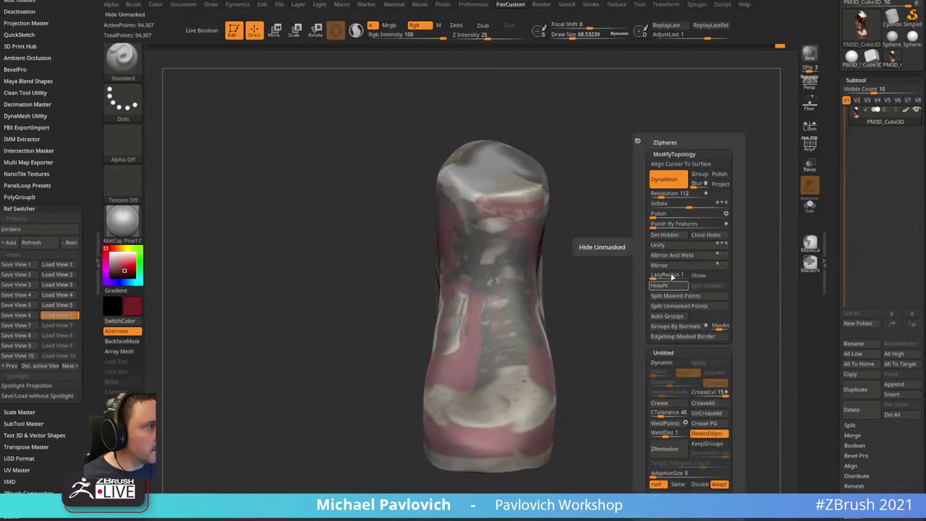
click(677, 267)
mouse_move(583, 283)
mouse_down()
mouse_move(648, 262)
mouse_move(661, 289)
mouse_move(647, 287)
mouse_move(657, 270)
mouse_move(646, 219)
mouse_move(799, 173)
mouse_up()
- Hide the polypaint, then build up and smooth the instep and toe box with the Clay brush at draw size about 393
key(b)
key(c)
key(l)
click(906, 109)
mouse_move(557, 283)
mouse_down()
mouse_move(597, 218)
mouse_move(615, 240)
mouse_move(634, 235)
mouse_move(585, 256)
mouse_move(606, 262)
mouse_move(586, 246)
mouse_move(593, 255)
mouse_up()
key(s)
click(478, 360)
drag(587, 318, 551, 322)
key(bracketright)
key(bracketright)
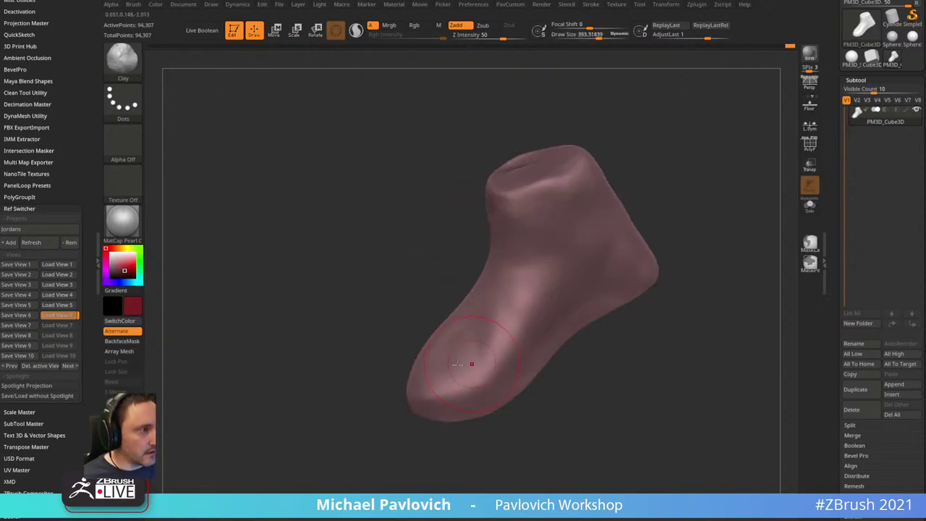
drag(555, 362, 605, 304)
drag(539, 319, 497, 317)
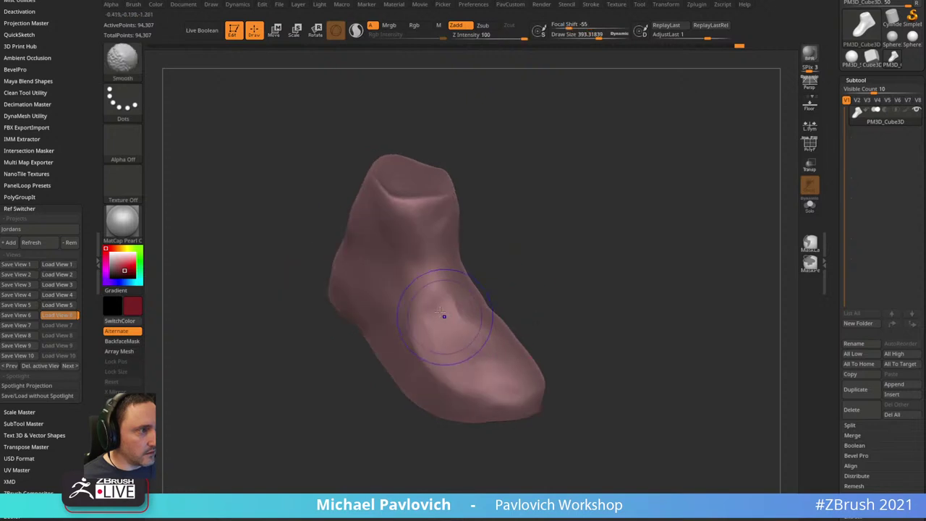
- Smooth the front of the shoe at draw size about 345 and update the DynaMesh
drag(568, 306, 405, 379)
drag(554, 283, 490, 331)
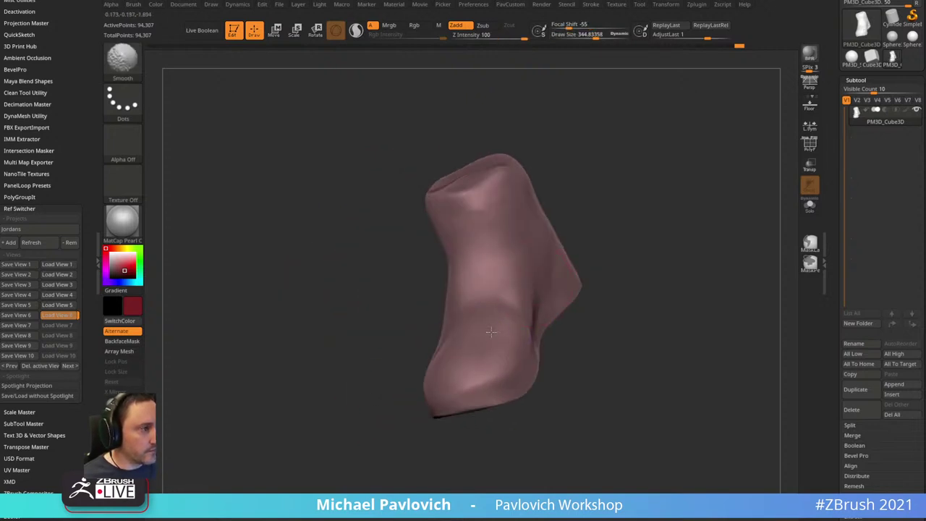
drag(568, 235, 623, 242)
drag(617, 255, 673, 272)
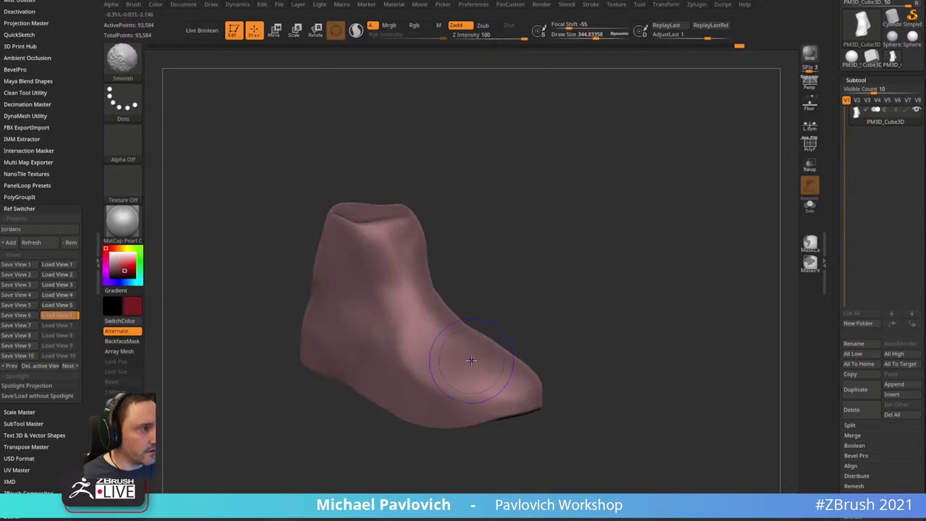
- Set the active colour to white and smooth the toe box at draw size about 345
mouse_move(413, 320)
mouse_down()
mouse_move(463, 244)
mouse_move(593, 205)
mouse_move(601, 215)
mouse_move(581, 308)
mouse_up()
click(110, 254)
shift+drag(531, 369, 517, 387)
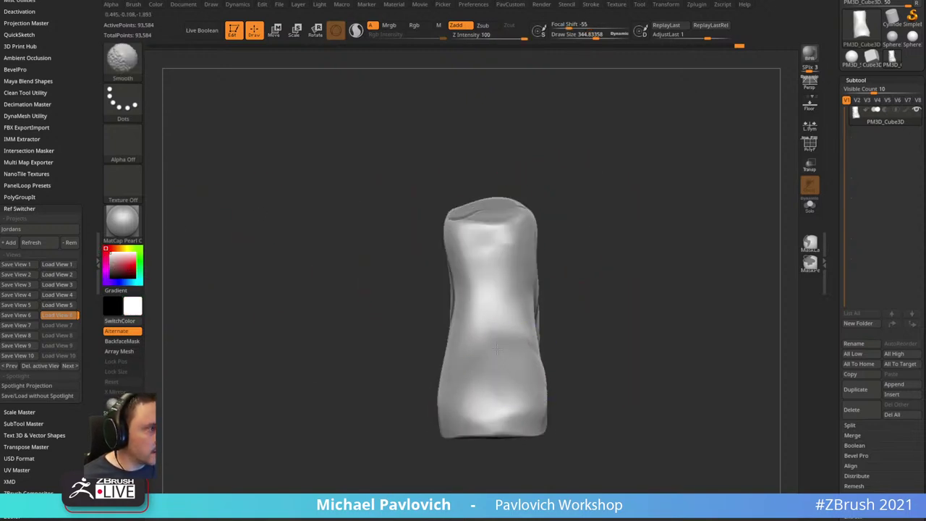
mouse_move(600, 376)
mouse_down()
mouse_move(622, 284)
mouse_move(603, 308)
mouse_move(615, 303)
mouse_move(609, 247)
mouse_move(482, 359)
mouse_up()
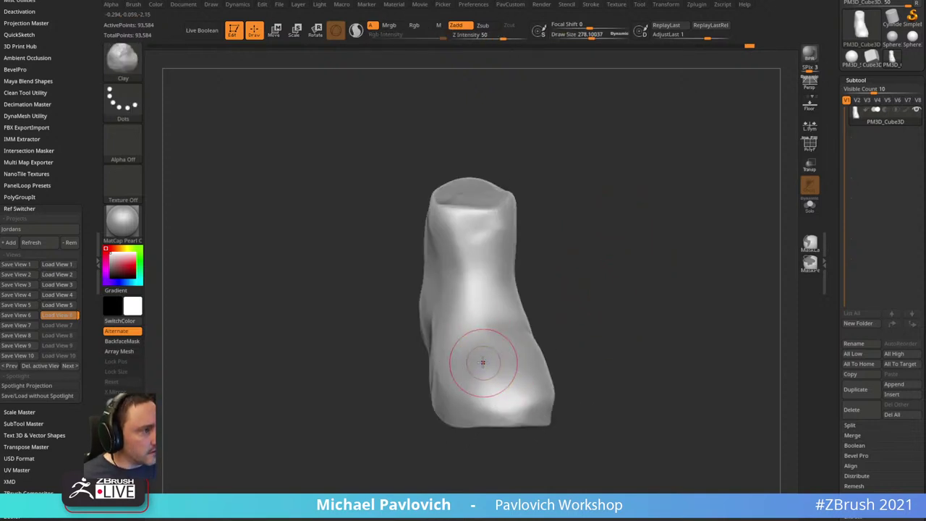
- Build up the instep with the Clay brush at draw size about 278, then smooth it at about 238
drag(605, 272, 475, 357)
drag(582, 298, 576, 299)
shift+drag(473, 341, 450, 346)
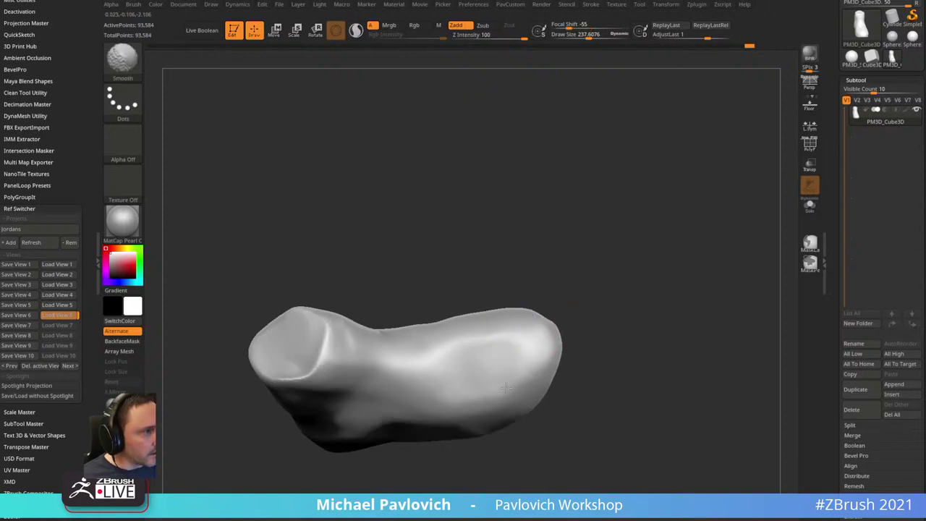
drag(506, 389, 477, 340)
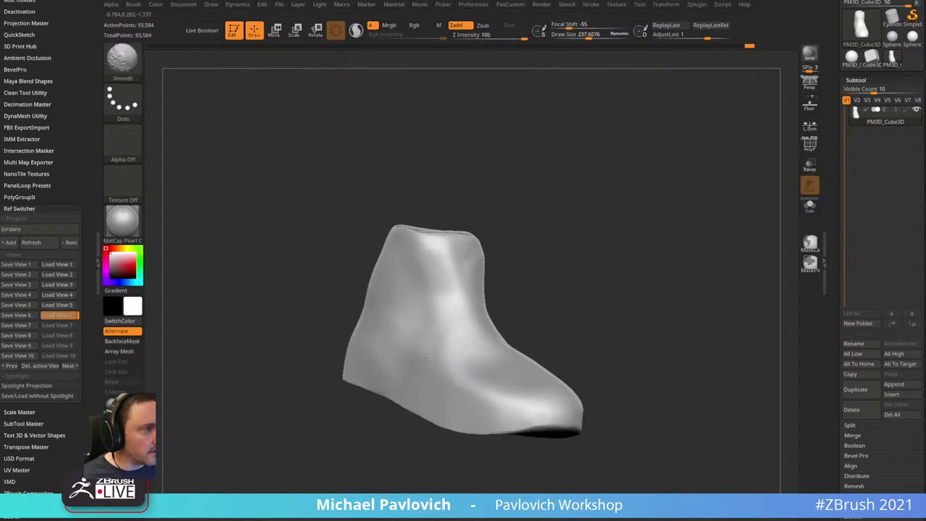
mouse_move(425, 359)
mouse_down()
mouse_move(547, 258)
mouse_move(666, 241)
mouse_move(490, 331)
mouse_move(499, 354)
mouse_move(611, 233)
mouse_move(452, 94)
mouse_up()
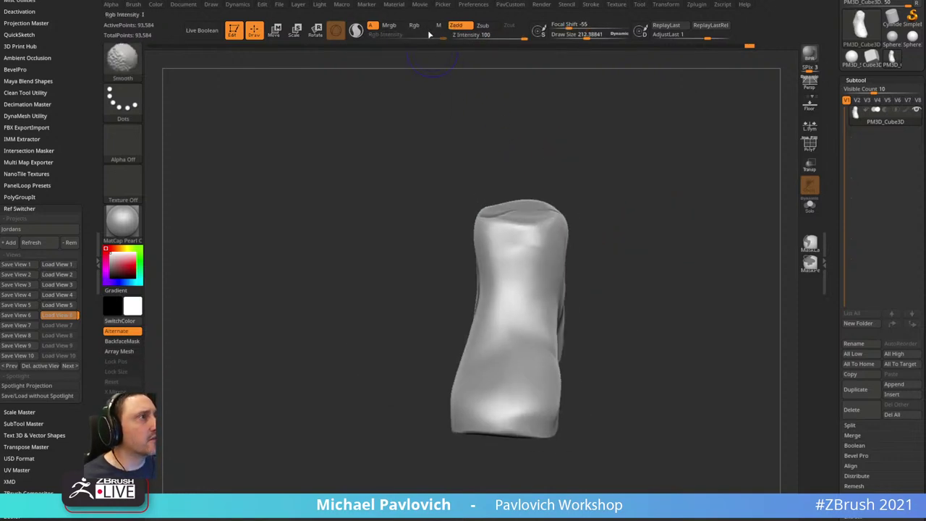
- Turn off colour for the Standard brush, then build up the side of the shoe with the Clay brush at draw size about 361
click(481, 26)
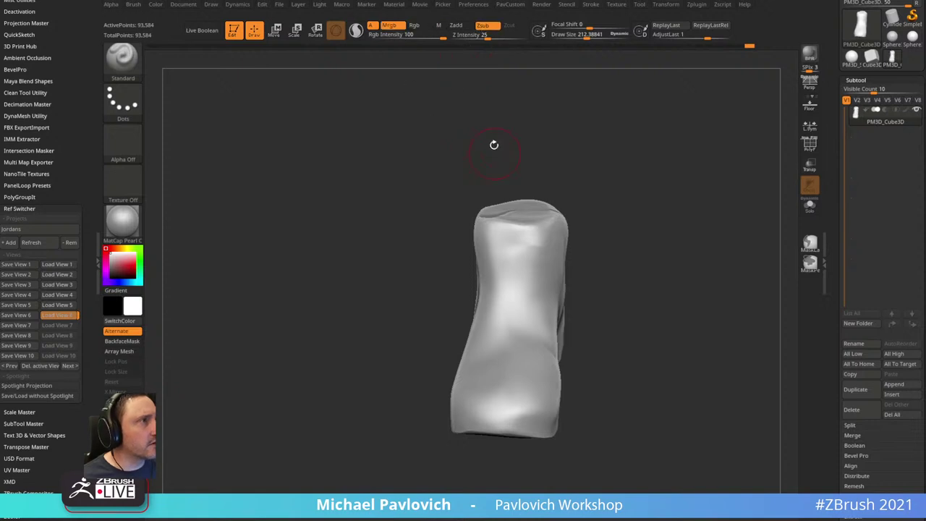
click(413, 25)
click(426, 26)
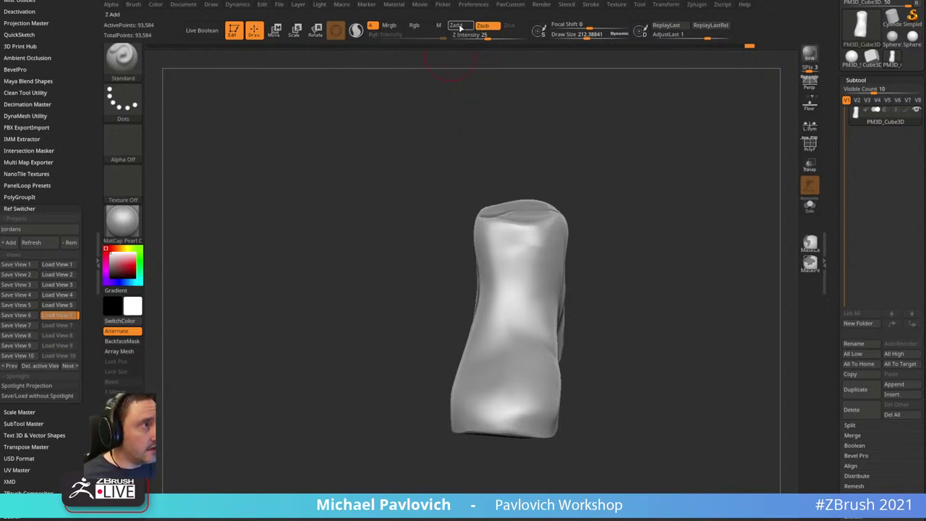
mouse_move(656, 228)
mouse_down()
mouse_move(632, 181)
mouse_move(694, 183)
mouse_move(678, 206)
mouse_up()
key(b)
key(c)
key(l)
mouse_move(664, 158)
mouse_down()
mouse_move(700, 192)
mouse_move(719, 164)
mouse_move(713, 170)
mouse_up()
drag(520, 253, 521, 322)
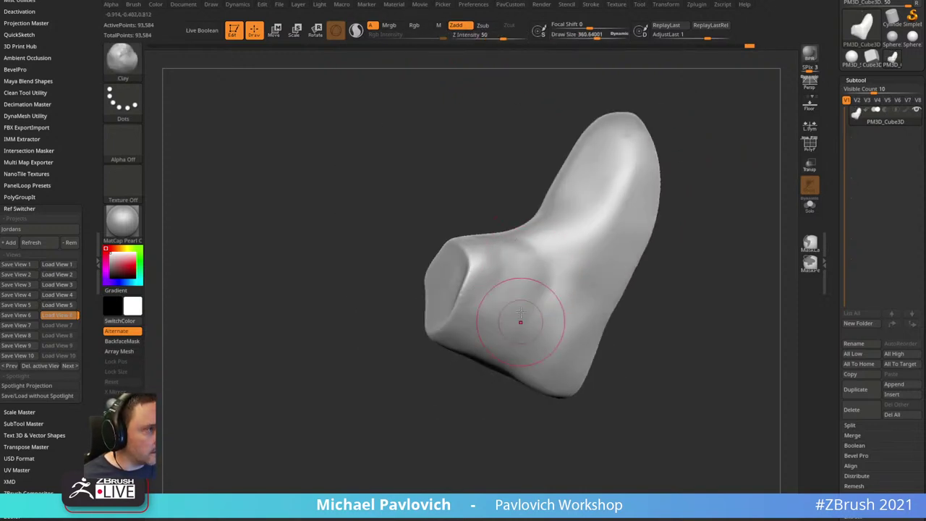
- Refine and smooth the side and instep at draw size about 271, and update the DynaMesh
mouse_move(687, 239)
mouse_down()
mouse_move(663, 243)
mouse_move(680, 245)
mouse_up()
key(bracketleft)
mouse_move(554, 267)
mouse_down()
mouse_move(527, 282)
mouse_move(499, 273)
mouse_move(528, 312)
mouse_up()
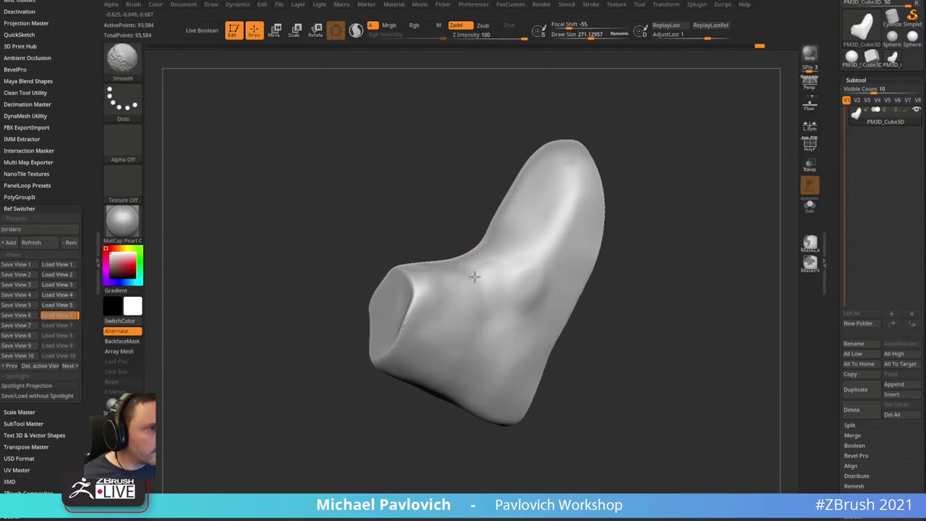
mouse_move(658, 207)
mouse_down()
mouse_move(711, 136)
mouse_move(704, 234)
mouse_move(644, 220)
mouse_move(541, 314)
mouse_up()
key(shift)
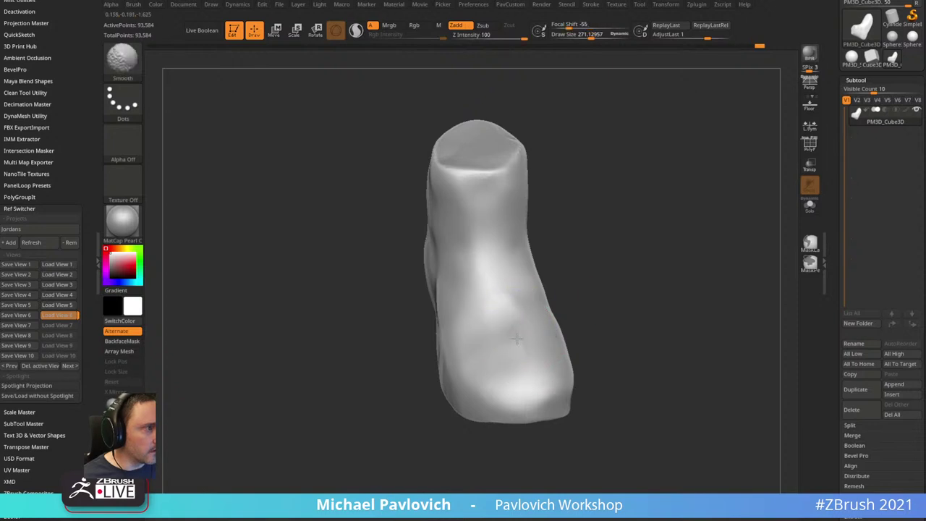
drag(610, 217, 527, 312)
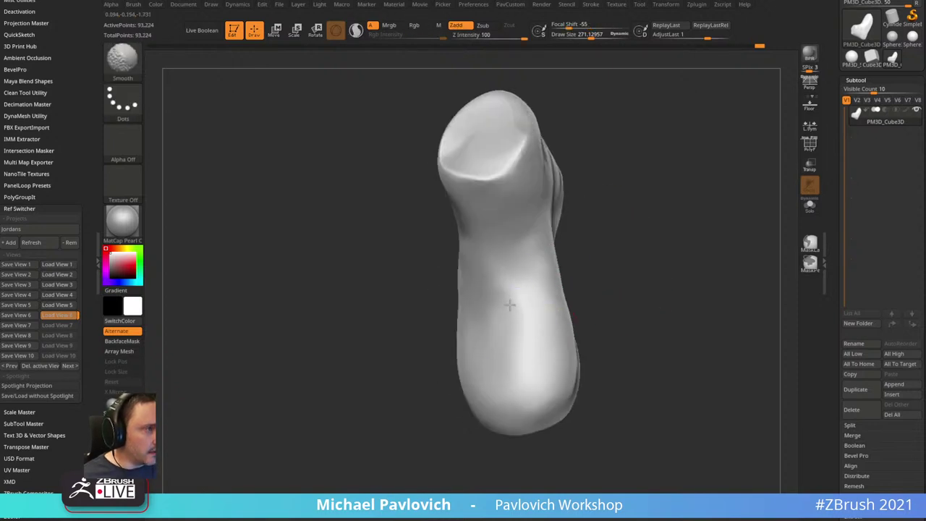
drag(626, 239, 550, 248)
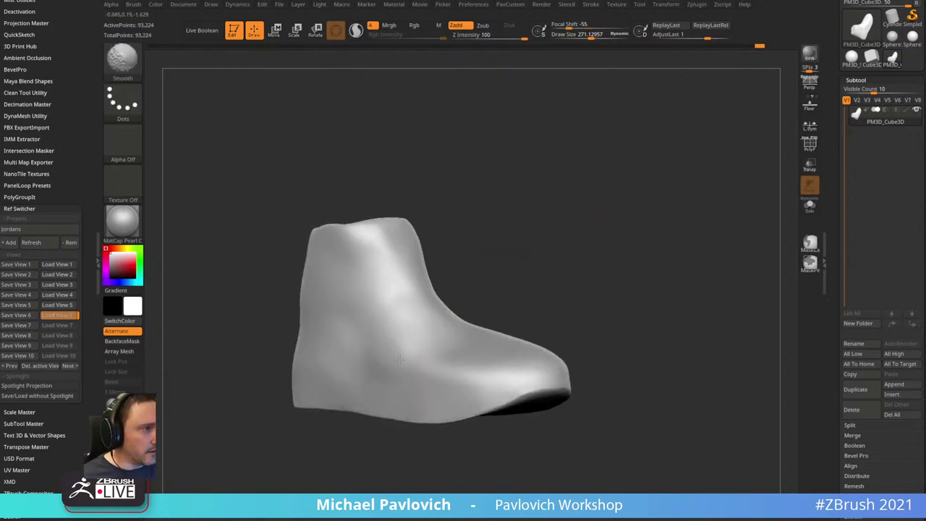
- Build up the midfoot and side of the shoe with the Clay brush at draw size about 231
drag(637, 226, 676, 217)
mouse_move(426, 232)
mouse_down()
mouse_move(671, 186)
mouse_move(720, 216)
mouse_move(647, 208)
mouse_up()
key(s)
drag(622, 237, 615, 239)
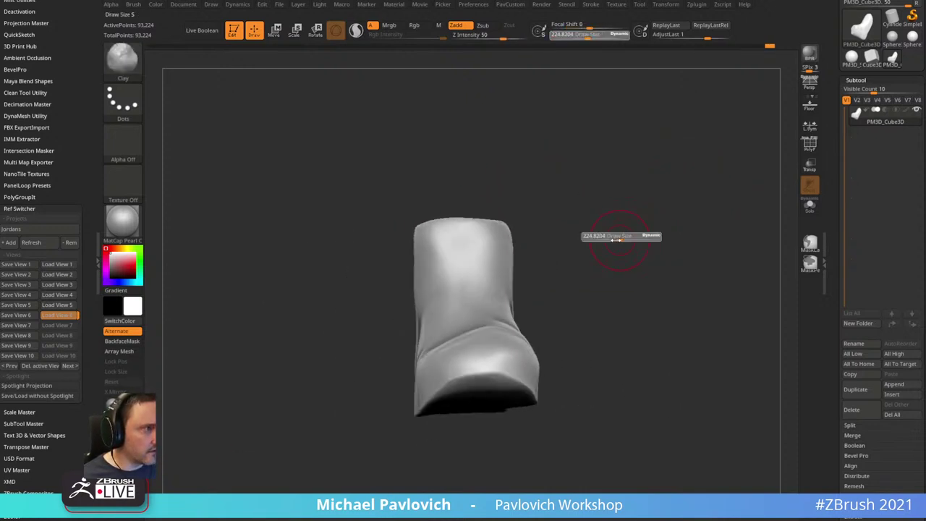
mouse_move(654, 210)
mouse_down()
mouse_move(625, 222)
mouse_move(668, 192)
mouse_move(634, 152)
mouse_move(614, 191)
mouse_move(624, 311)
mouse_move(634, 281)
mouse_move(452, 355)
mouse_up()
mouse_move(628, 261)
mouse_down()
mouse_move(658, 221)
mouse_move(653, 238)
mouse_move(667, 255)
mouse_up()
mouse_move(537, 332)
mouse_down()
mouse_move(686, 224)
mouse_move(682, 209)
mouse_move(698, 223)
mouse_move(686, 198)
mouse_move(661, 232)
mouse_up()
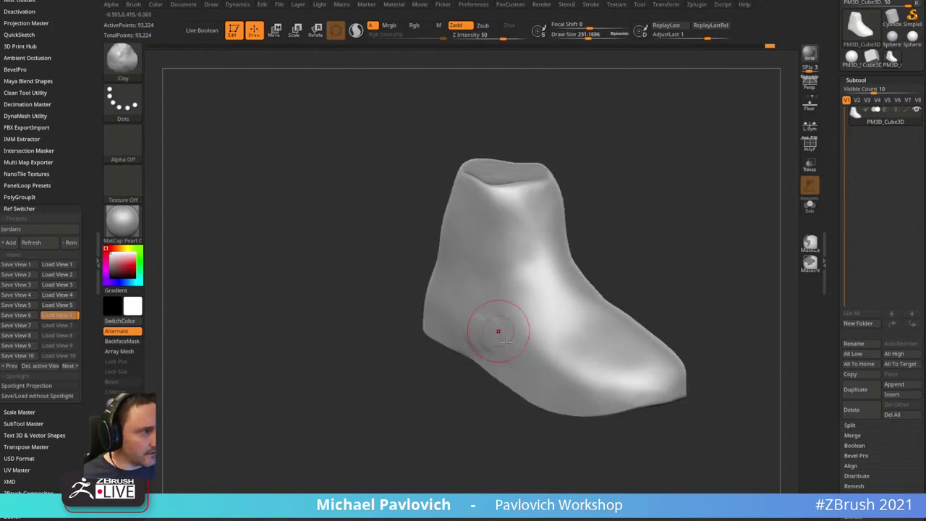
mouse_move(498, 331)
mouse_down()
mouse_move(737, 222)
mouse_move(692, 287)
mouse_move(513, 324)
mouse_up()
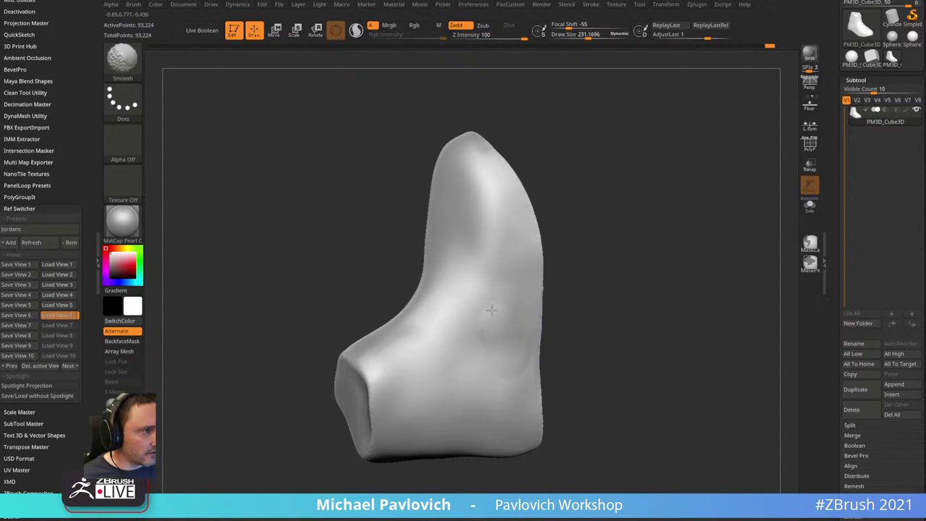
- Smooth both sides of the shoe around the midfoot and heel at draw size about 231
drag(623, 249, 737, 253)
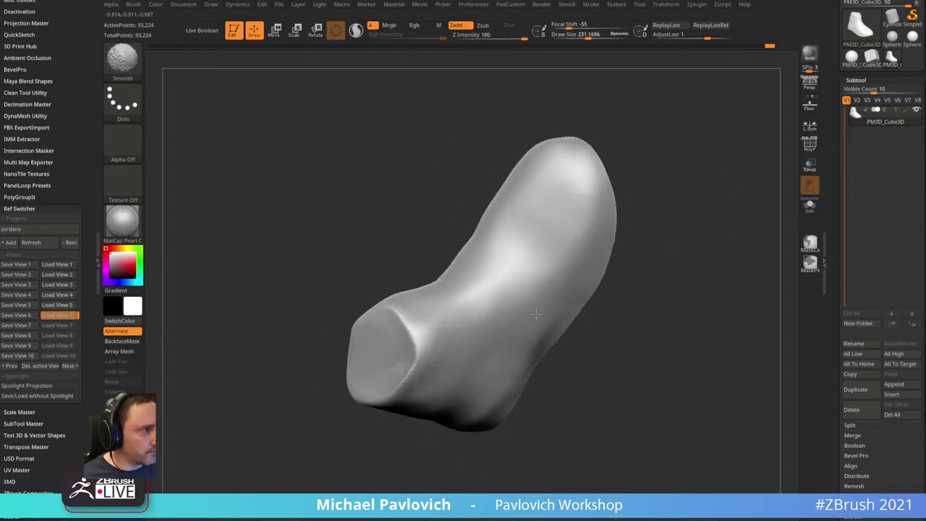
mouse_move(672, 239)
mouse_down()
mouse_move(723, 102)
mouse_move(688, 192)
mouse_move(727, 180)
mouse_up()
mouse_move(724, 220)
mouse_down()
mouse_move(678, 238)
mouse_move(694, 221)
mouse_move(628, 238)
mouse_move(562, 337)
mouse_up()
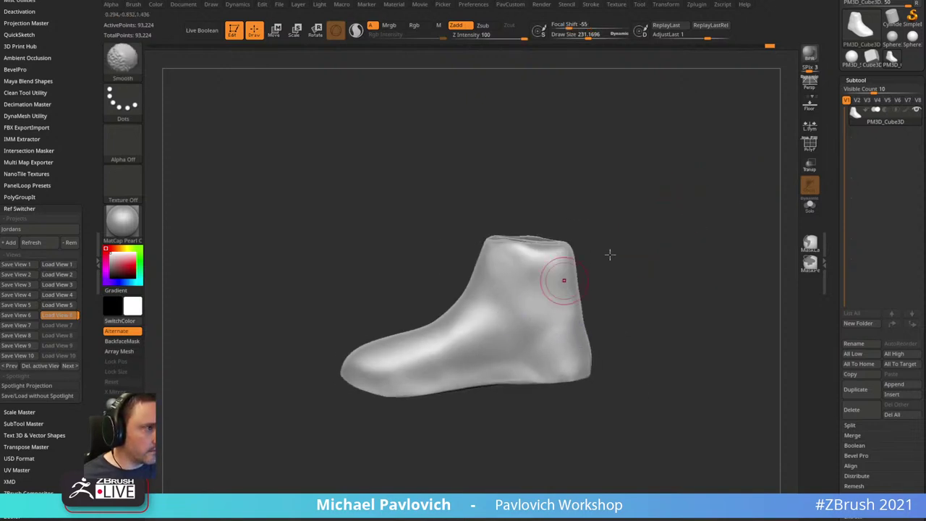
drag(610, 254, 647, 248)
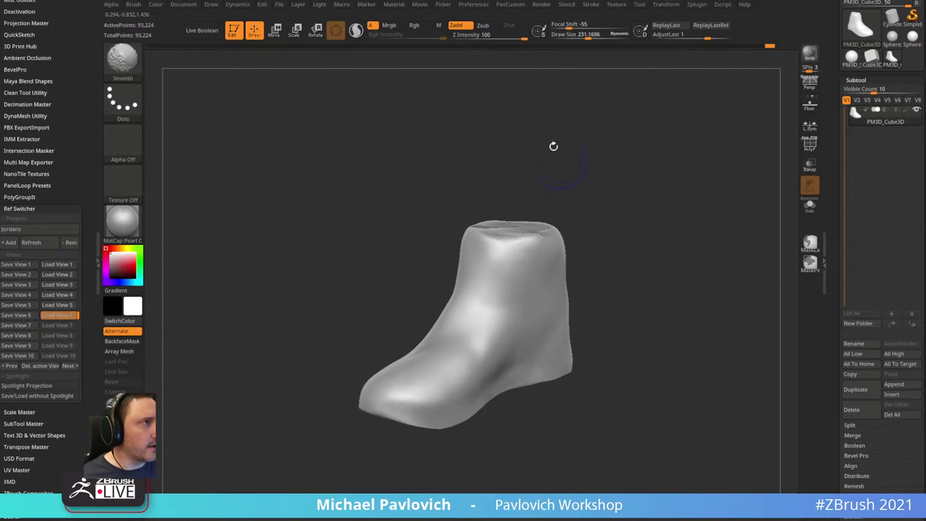
- Expand the Smooth brush modifiers to check the Weighted Smooth Mode, then smooth the ankle below the collar
scroll(77, 114, up, 5)
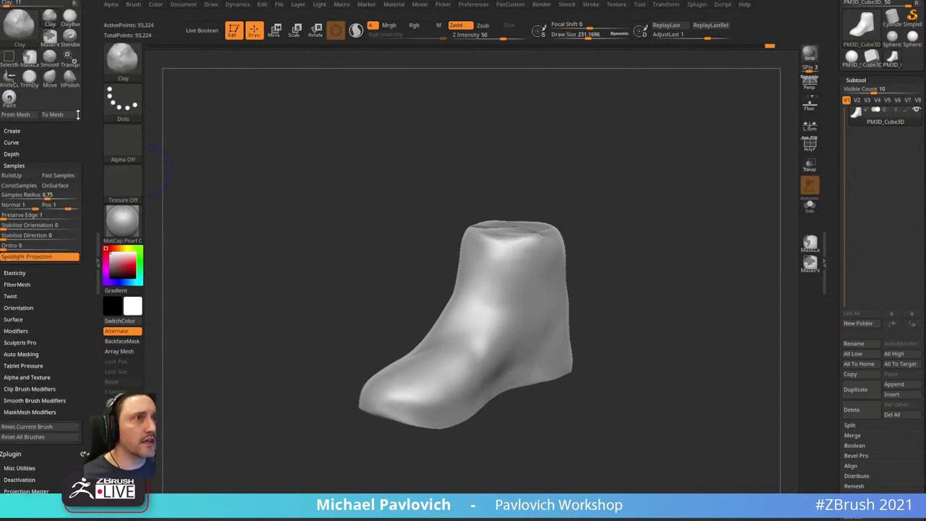
drag(72, 343, 71, 332)
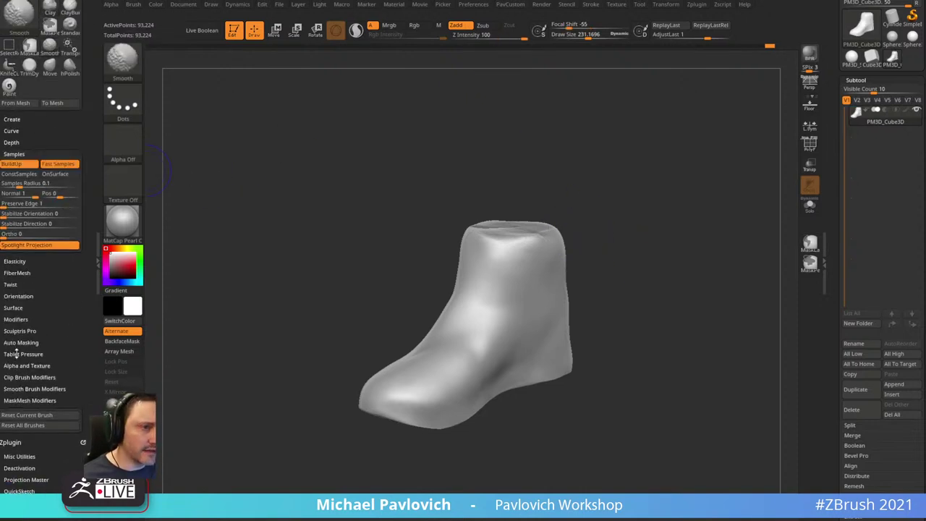
click(22, 389)
scroll(17, 386, down, 3)
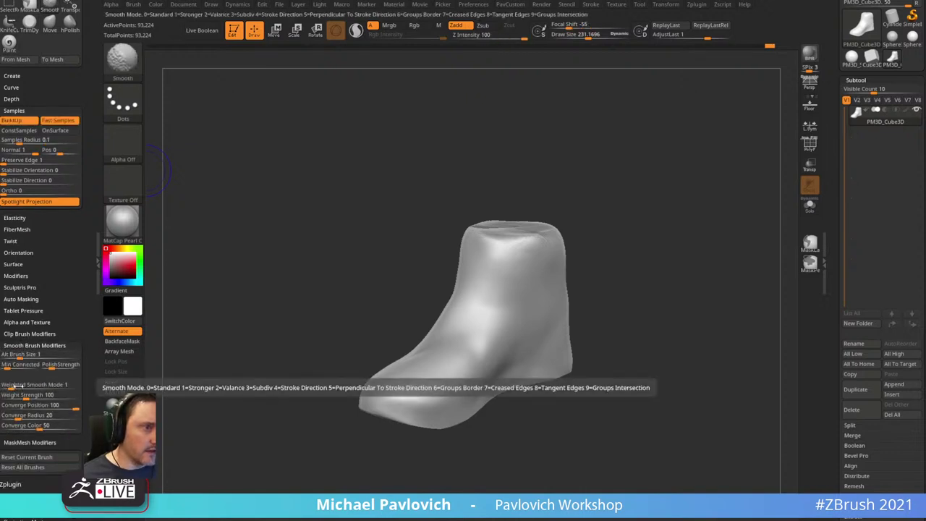
drag(638, 238, 647, 223)
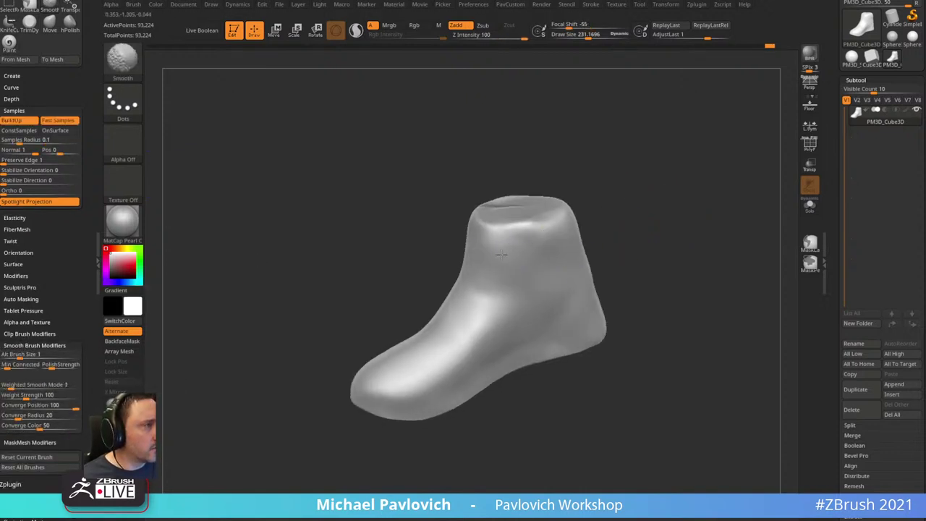
- Flatten the ankle and collar surfaces with the hPolish brush, enlarging the draw size to about 353
drag(606, 190, 660, 161)
key(b)
key(h)
key(p)
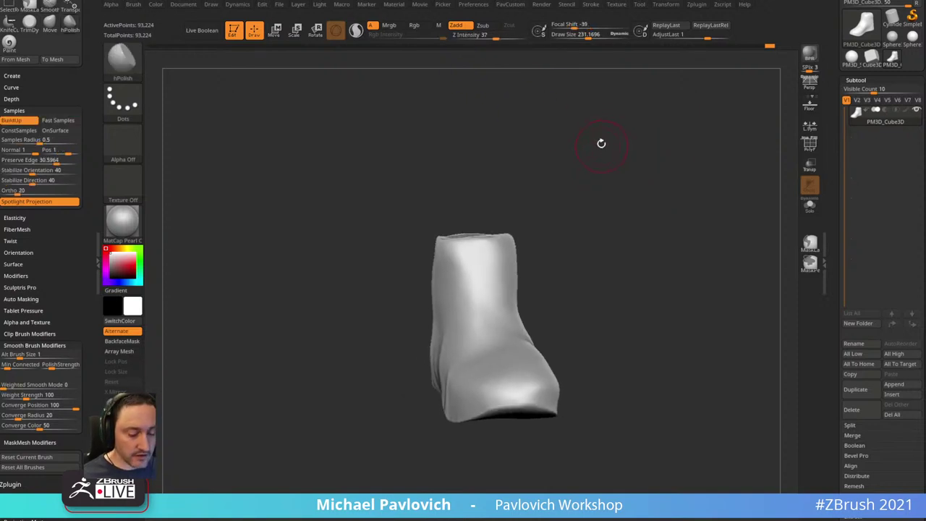
drag(602, 126, 595, 221)
mouse_move(498, 235)
mouse_down()
mouse_move(483, 215)
mouse_move(603, 156)
mouse_move(529, 220)
mouse_move(545, 235)
mouse_up()
drag(576, 173, 659, 168)
drag(538, 254, 540, 246)
drag(600, 180, 647, 172)
mouse_move(460, 210)
mouse_down()
mouse_move(566, 151)
mouse_move(548, 207)
mouse_up()
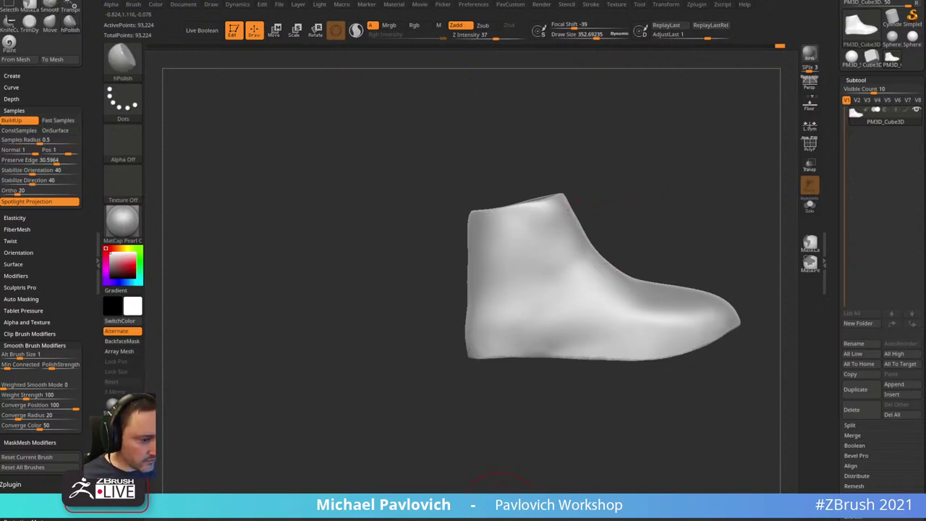
- Adjust the back of the heel and collar with the Move brush at draw size about 353, and smooth the side
mouse_move(723, 154)
mouse_down()
mouse_move(711, 152)
mouse_move(675, 186)
mouse_move(739, 178)
mouse_move(726, 172)
mouse_move(705, 193)
mouse_up()
key(b)
key(m)
key(v)
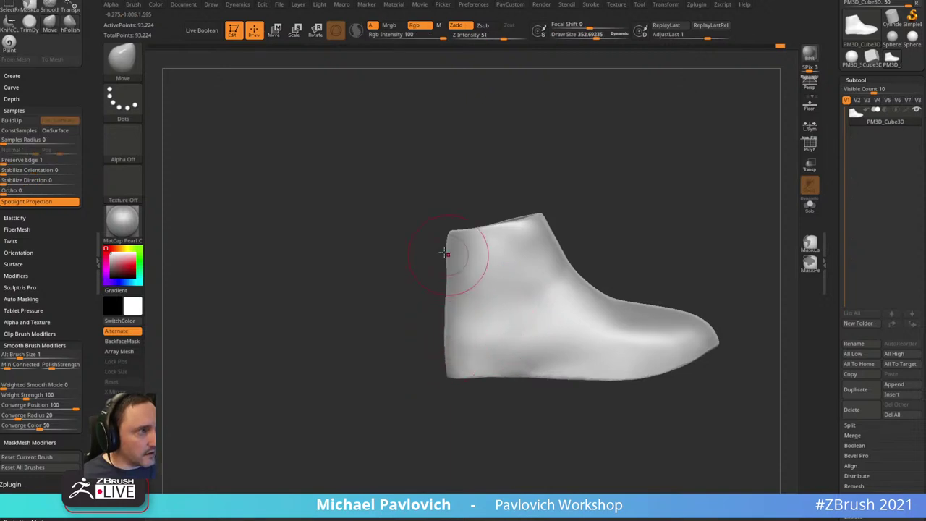
mouse_move(637, 184)
mouse_down()
mouse_move(656, 171)
mouse_move(632, 193)
mouse_up()
key(shift)
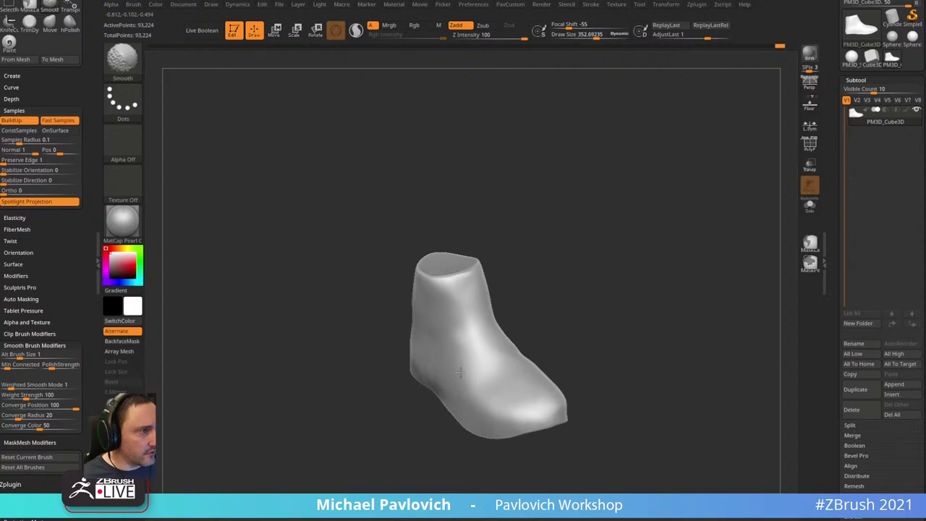
mouse_move(588, 296)
mouse_down()
mouse_move(600, 259)
mouse_move(622, 246)
mouse_up()
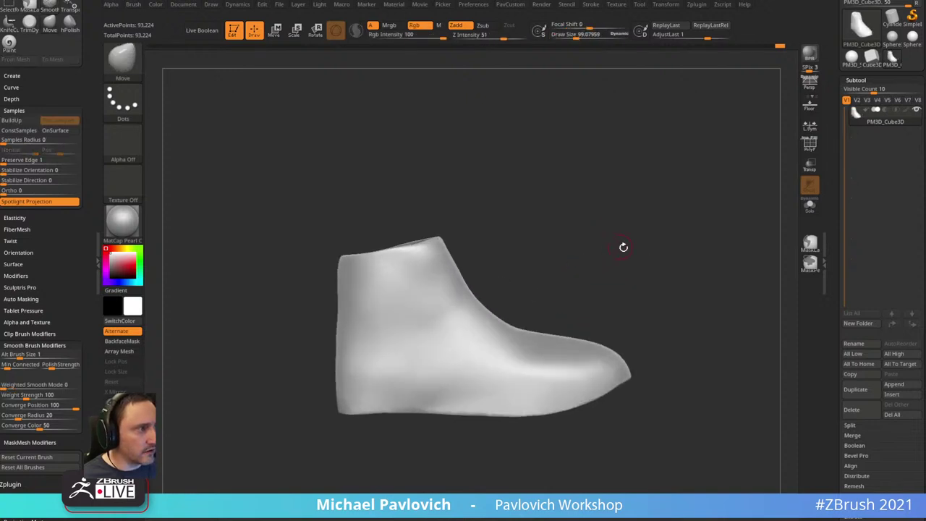
- Set the Move brush's draw size to about 200 and load reference View 1, declining to overwrite the saved view
key(s)
click(638, 389)
drag(618, 385, 605, 268)
scroll(70, 301, down, 10)
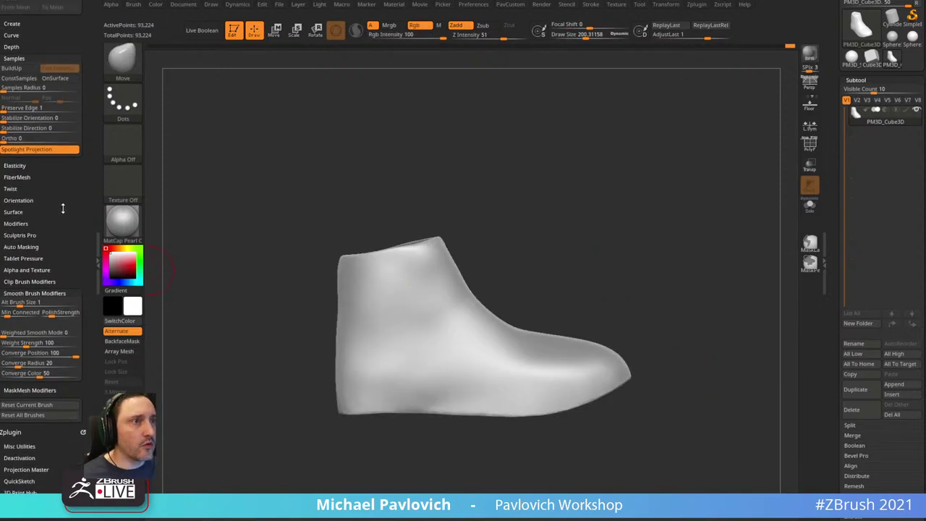
click(32, 222)
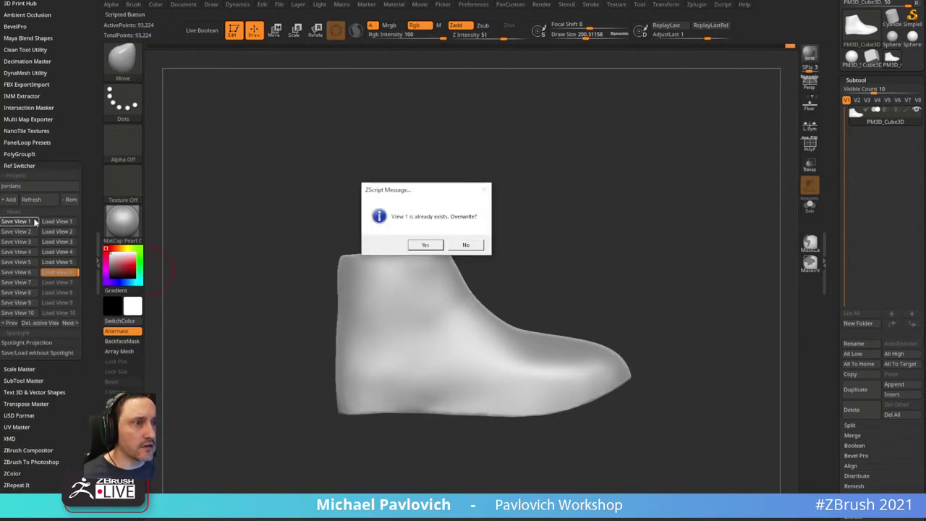
click(468, 246)
click(60, 221)
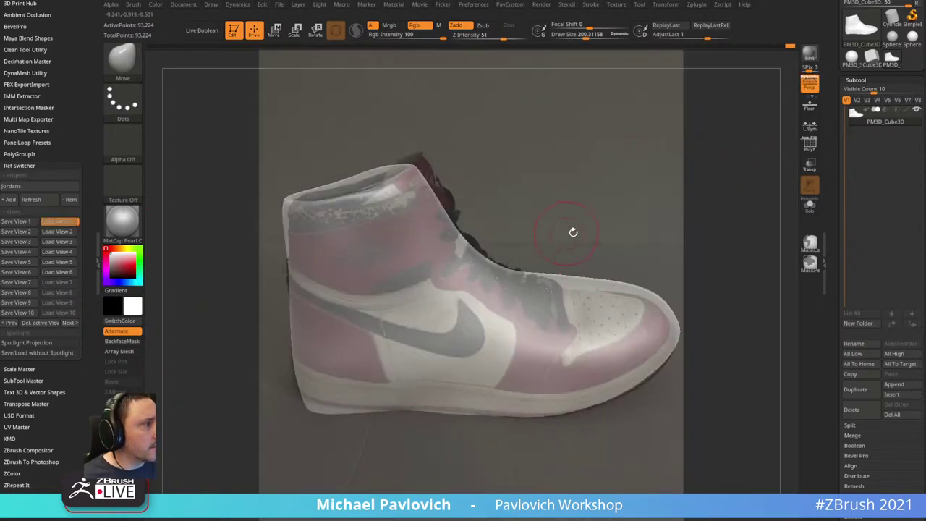
mouse_move(648, 165)
mouse_down()
mouse_move(645, 156)
mouse_move(655, 161)
mouse_up()
key(b)
key(s)
key(t)
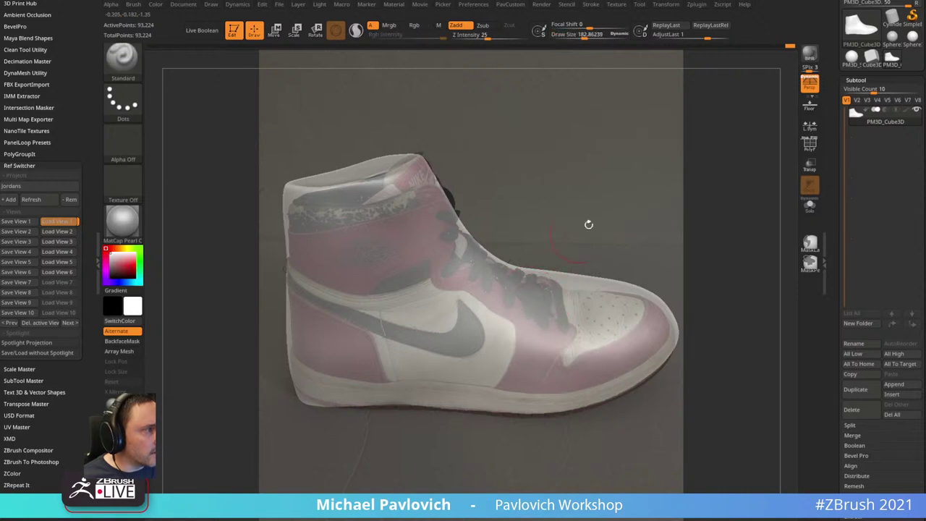
mouse_move(588, 224)
mouse_down()
mouse_move(595, 209)
mouse_move(597, 227)
mouse_move(581, 214)
mouse_up()
- Reshape the top of the toe box to the side reference with the Move brush at draw size about 834
key(b)
key(m)
key(v)
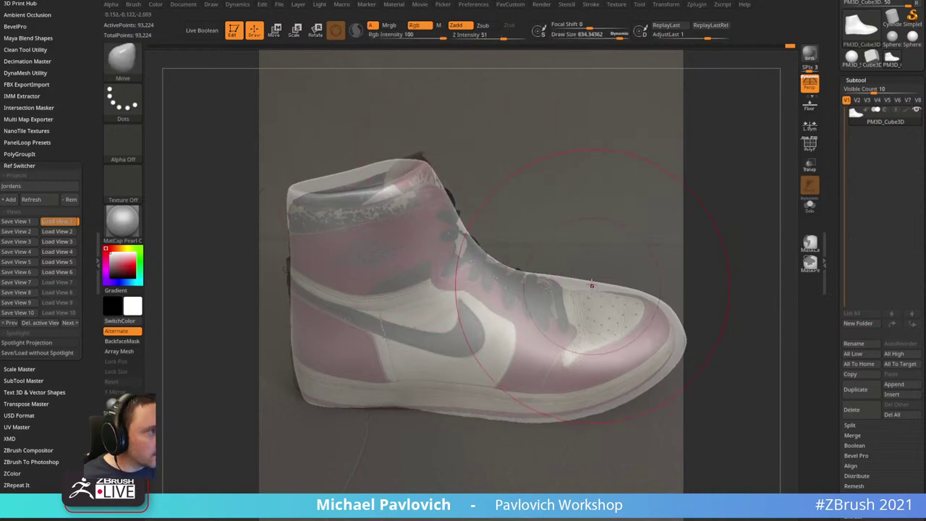
drag(582, 276, 578, 281)
- Reduce the Move brush's draw size to about 786 and fit the forefoot sole to the side reference
drag(631, 250, 646, 250)
key(s)
click(568, 285)
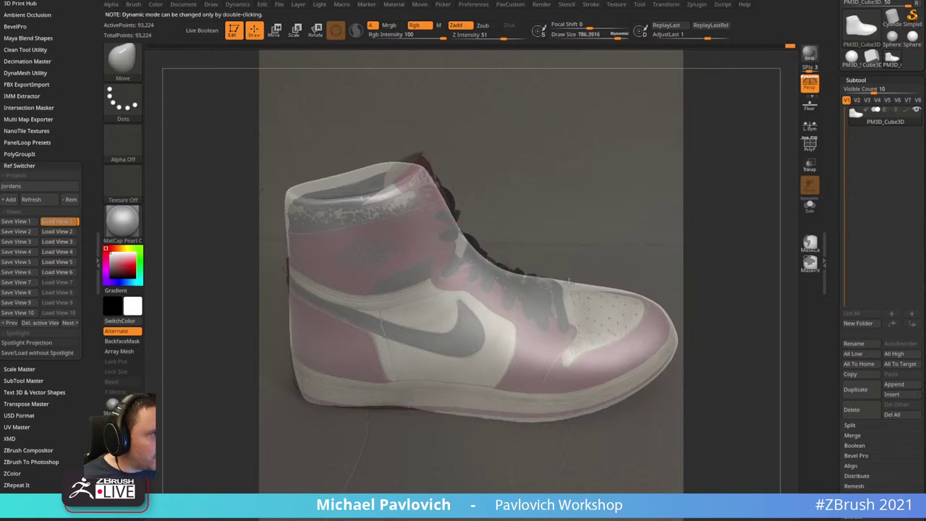
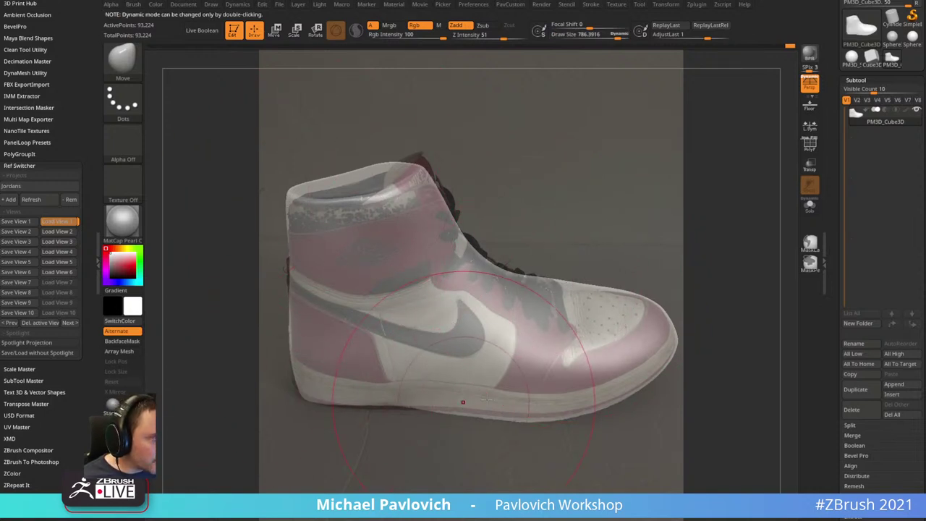
drag(531, 417, 590, 387)
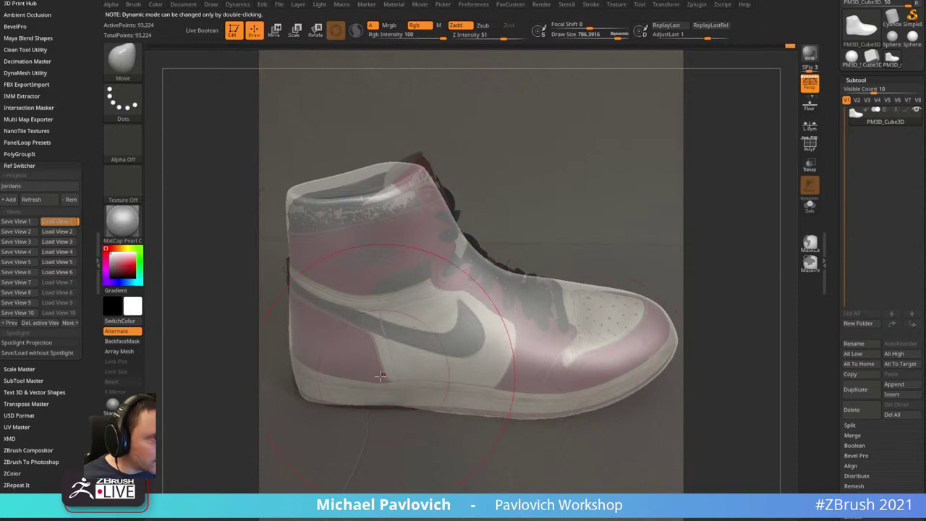
- Switch to the Standard brush for color-only painting, with Rgb on, Zadd off and draw size about 166
key(bracketleft)
key(bracketleft)
key(bracketleft)
key(bracketleft)
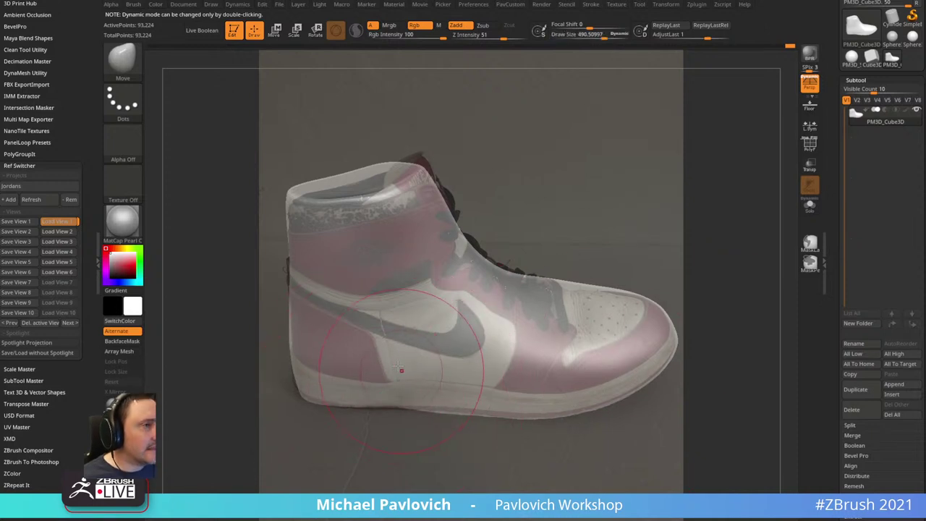
key(b)
key(s)
key(t)
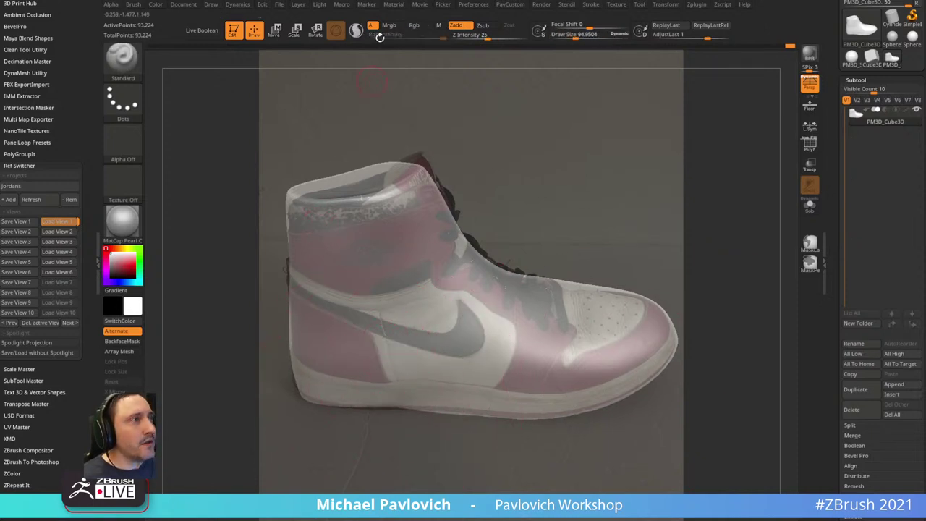
key(s)
click(373, 245)
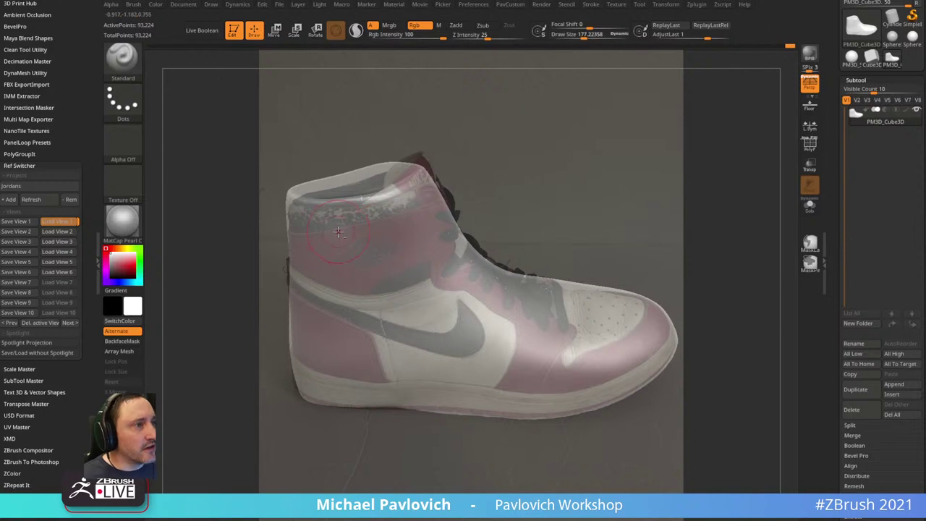
key(2)
drag(307, 276, 313, 276)
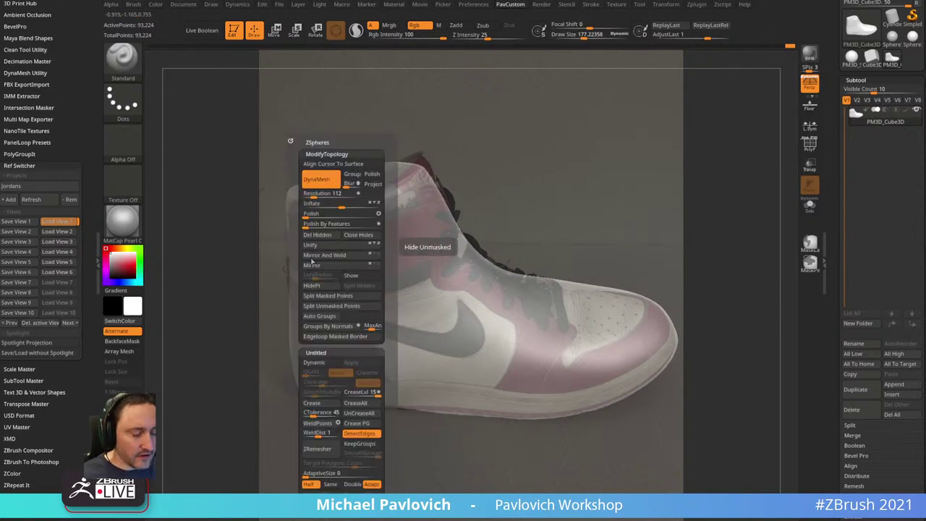
key(s)
click(331, 260)
- Paint the View 1 side photo onto the shoe from collar and heel to the laces, toe and sole
mouse_move(294, 216)
mouse_down()
mouse_move(292, 248)
mouse_move(354, 233)
mouse_move(387, 244)
mouse_move(434, 199)
mouse_move(401, 293)
mouse_move(315, 244)
mouse_move(307, 336)
mouse_up()
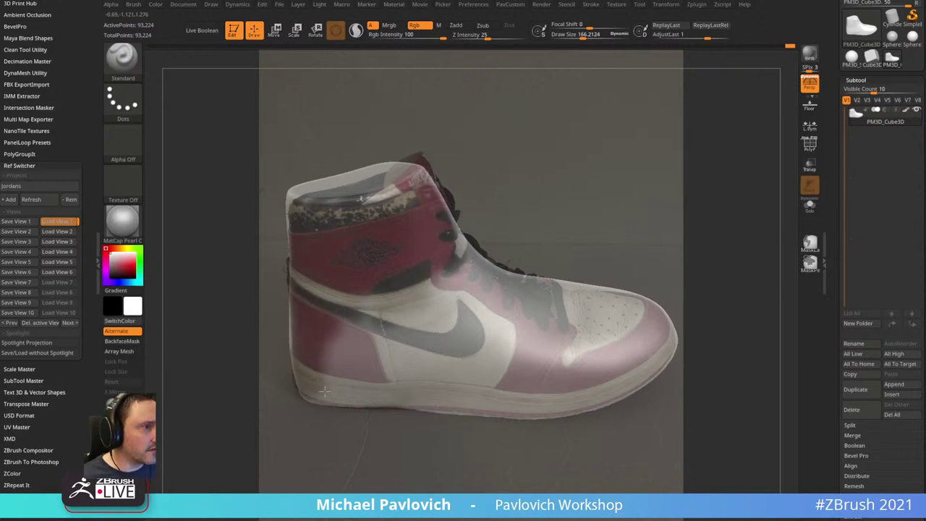
drag(325, 391, 375, 355)
mouse_move(382, 288)
mouse_down()
mouse_move(412, 347)
mouse_move(470, 303)
mouse_move(596, 312)
mouse_move(560, 299)
mouse_up()
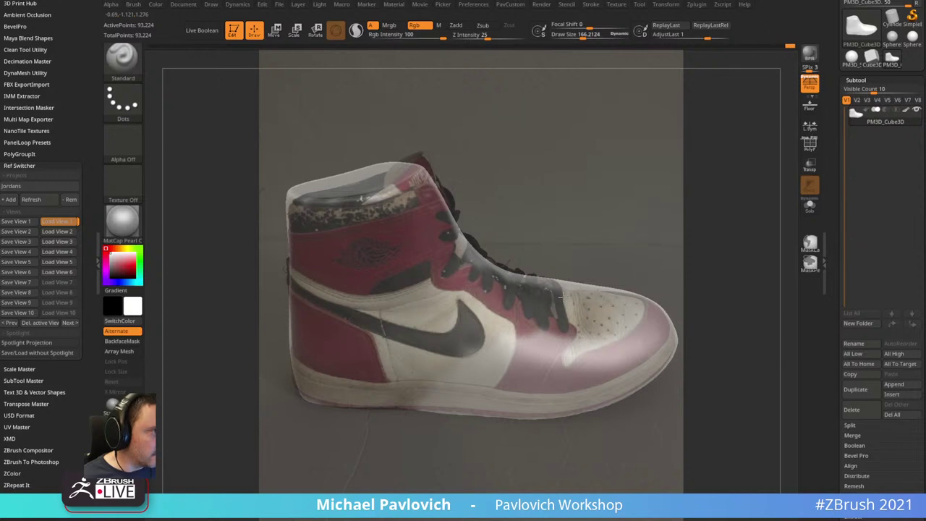
mouse_move(637, 307)
mouse_down()
mouse_move(662, 341)
mouse_move(629, 372)
mouse_move(549, 405)
mouse_move(351, 391)
mouse_up()
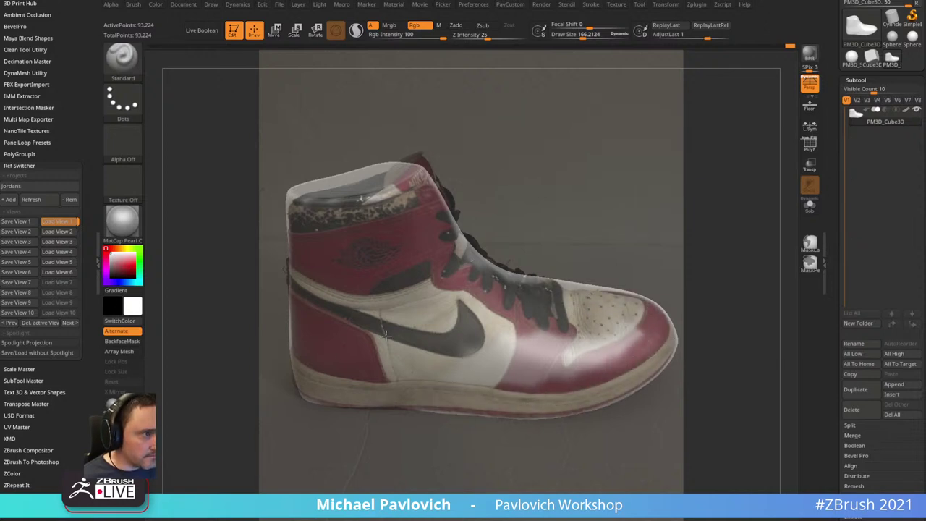
mouse_move(413, 365)
mouse_down()
mouse_move(492, 347)
mouse_move(663, 338)
mouse_up()
- Hide the reference photo and set the render Fade Opacity to 52
key(shift+z)
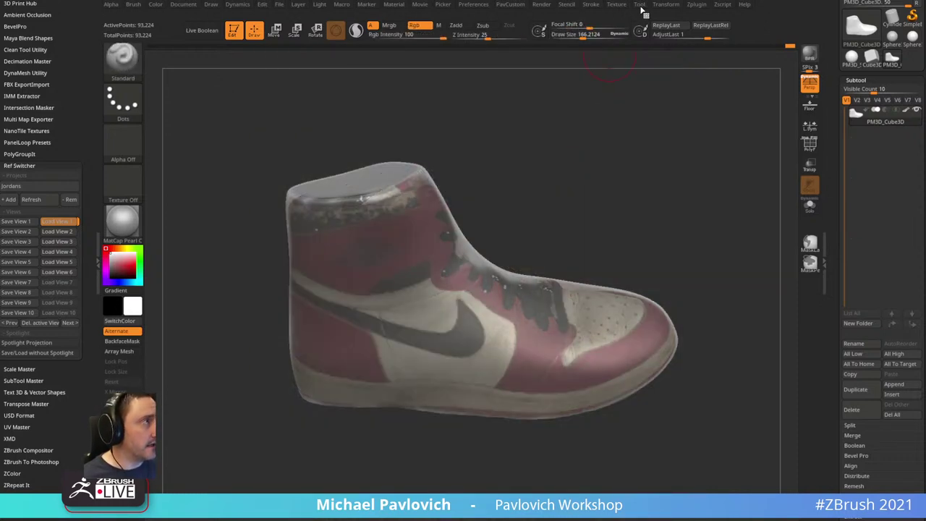
click(540, 4)
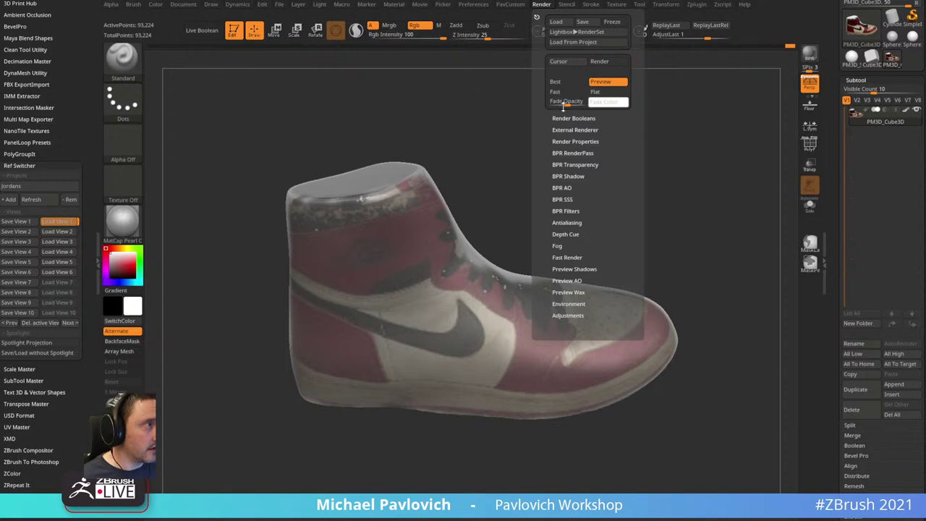
drag(565, 103, 568, 102)
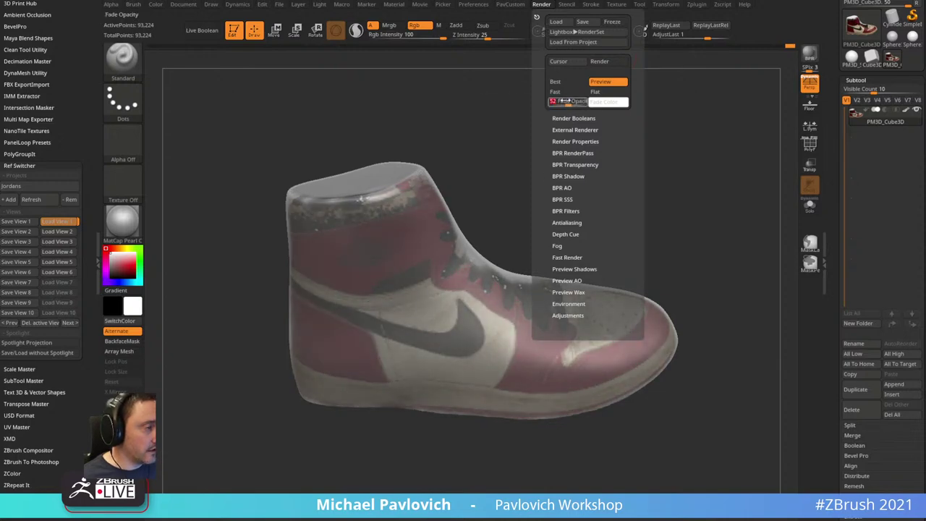
key(shift+z)
key(shift+z)
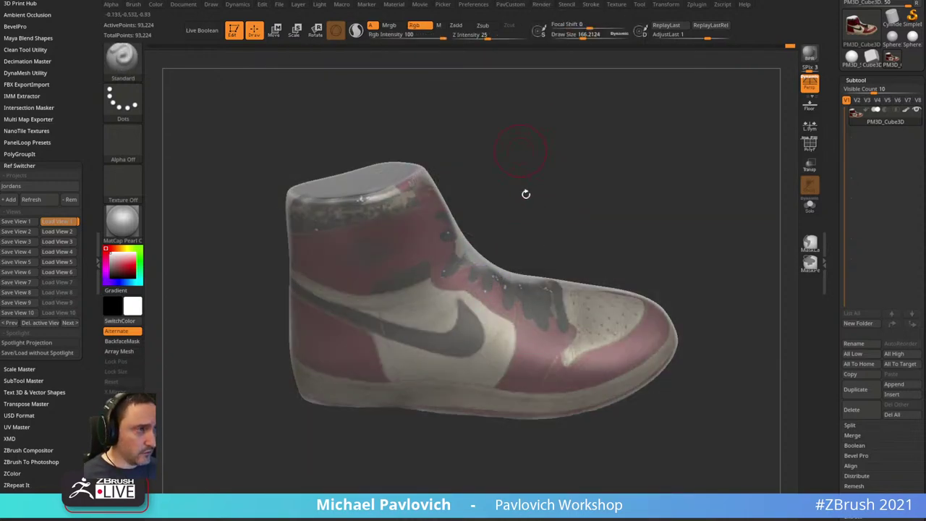
- Load reference Views 2, 3, 4 and 5 in turn to compare the shoe with each photo
click(63, 231)
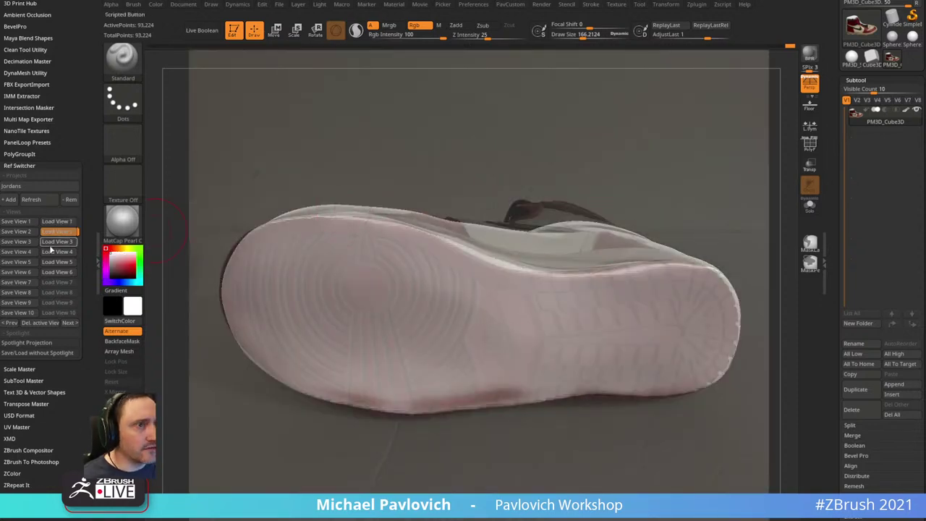
click(57, 241)
key(space)
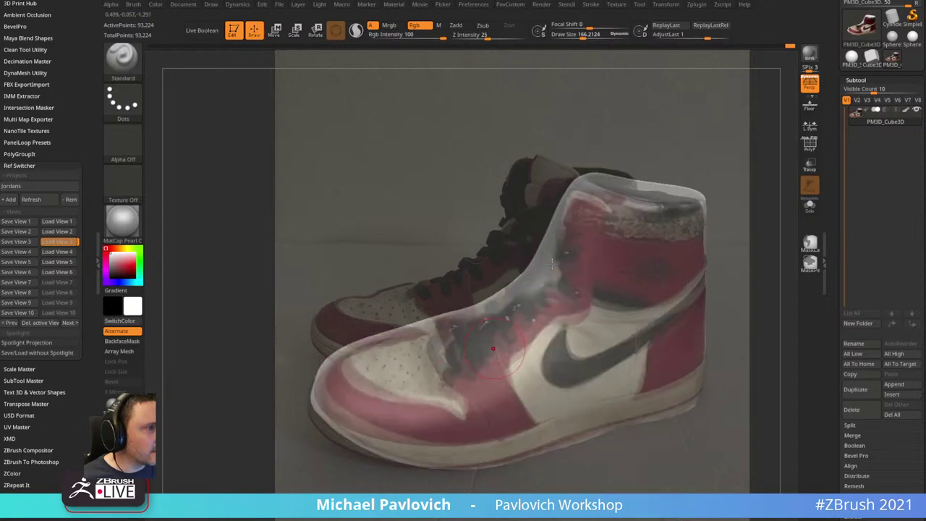
mouse_move(718, 152)
mouse_down()
mouse_move(723, 141)
mouse_move(717, 148)
mouse_up()
click(53, 252)
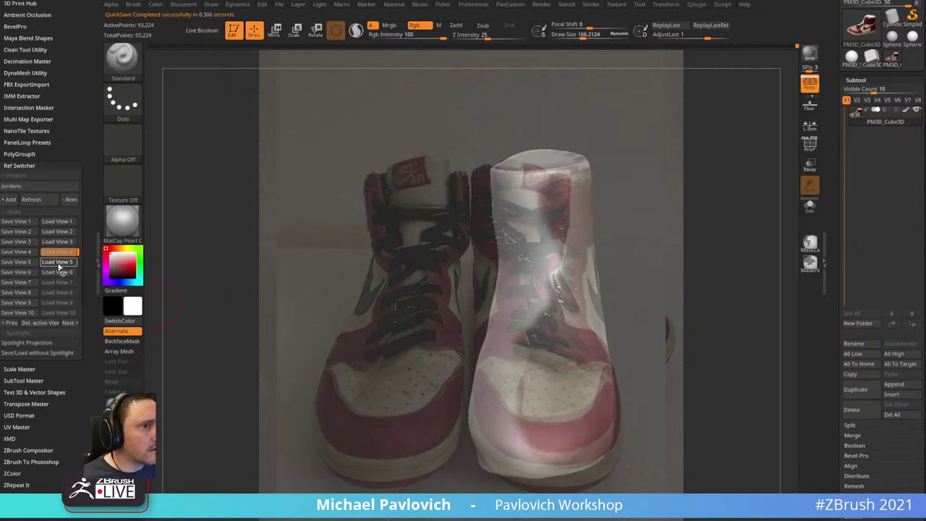
click(60, 265)
- Try mirroring the shoe mesh against the View 5 reference, and mirror it back
key(space)
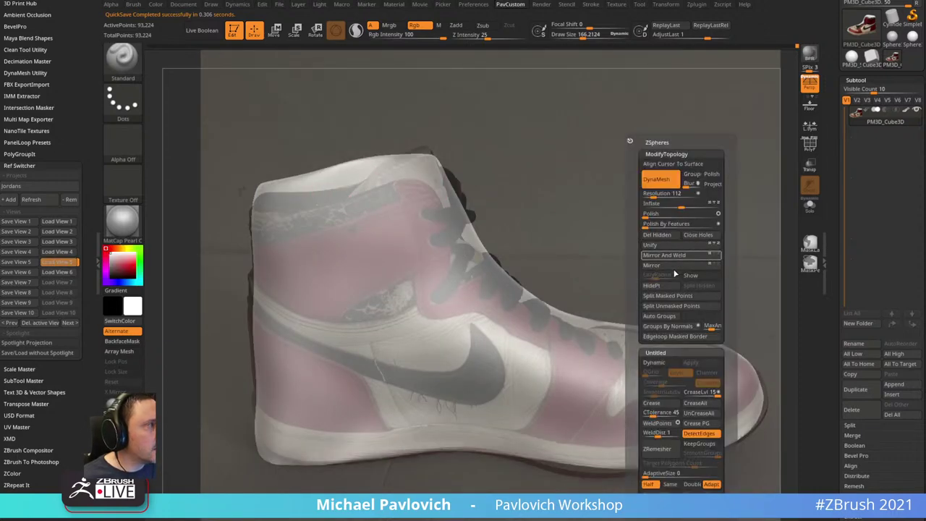
click(662, 265)
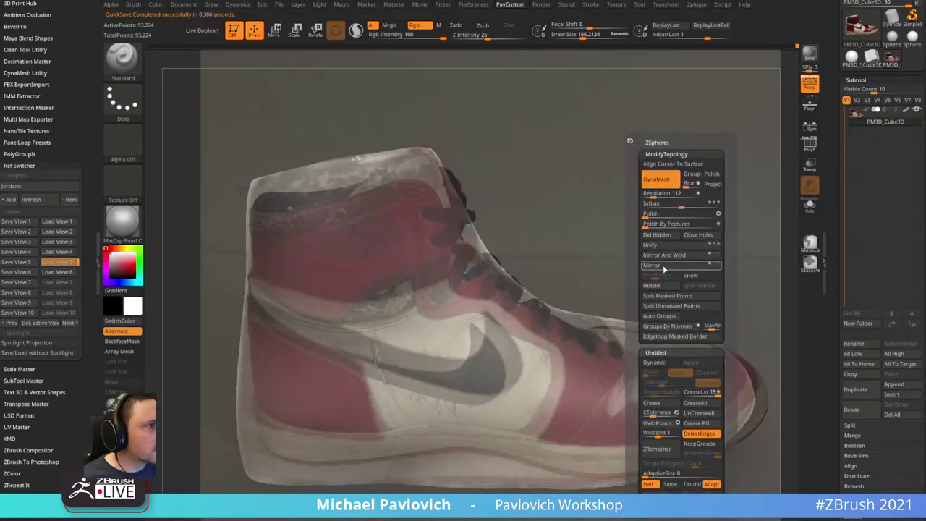
click(661, 256)
mouse_move(643, 219)
mouse_down()
mouse_move(632, 202)
mouse_move(709, 144)
mouse_move(681, 132)
mouse_move(692, 165)
mouse_move(668, 177)
mouse_move(683, 195)
mouse_move(647, 208)
mouse_up()
key(space)
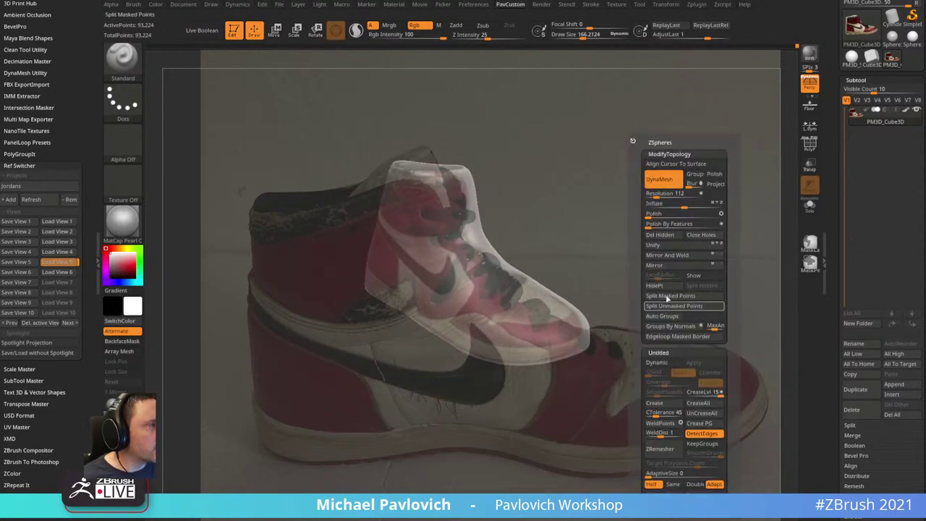
click(667, 266)
drag(666, 266, 586, 215)
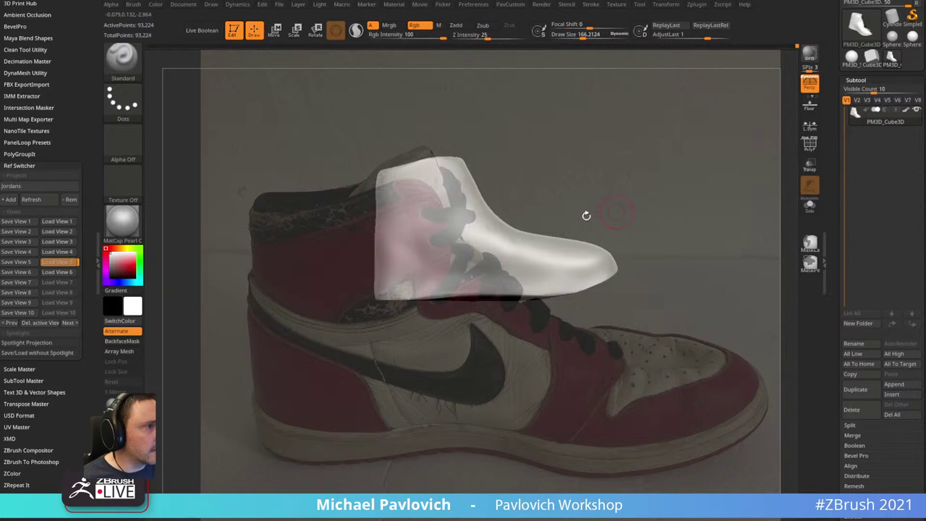
- Reload reference View 5 and switch to the Move brush
click(64, 263)
drag(691, 199, 640, 221)
key(s)
click(62, 262)
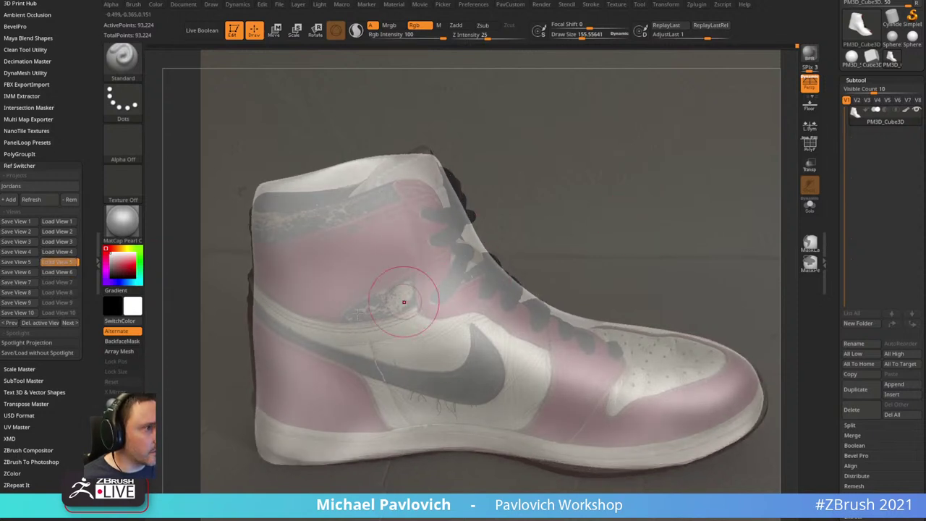
key(b)
key(m)
key(v)
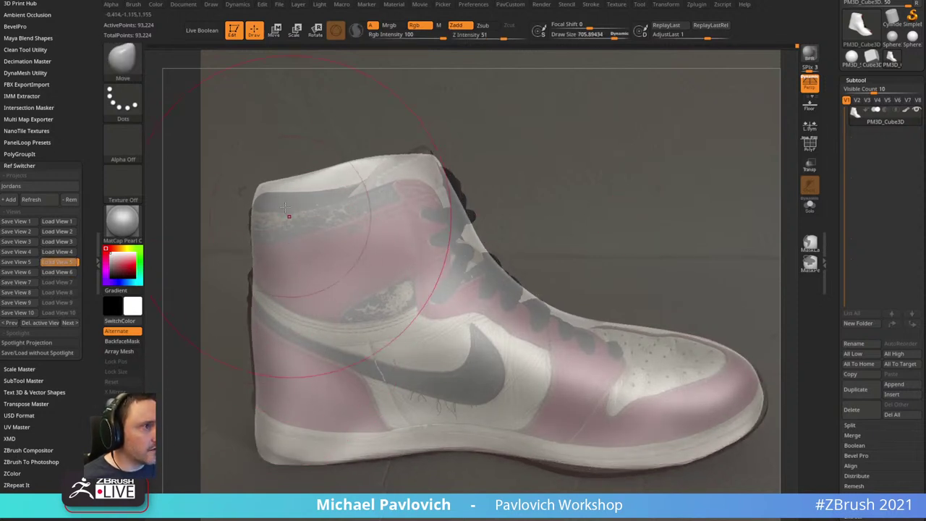
- Try to lower the collar to the View 5 photo with the Move brush, and undo each attempt
drag(375, 187, 381, 247)
key(ctrl+z)
key(s)
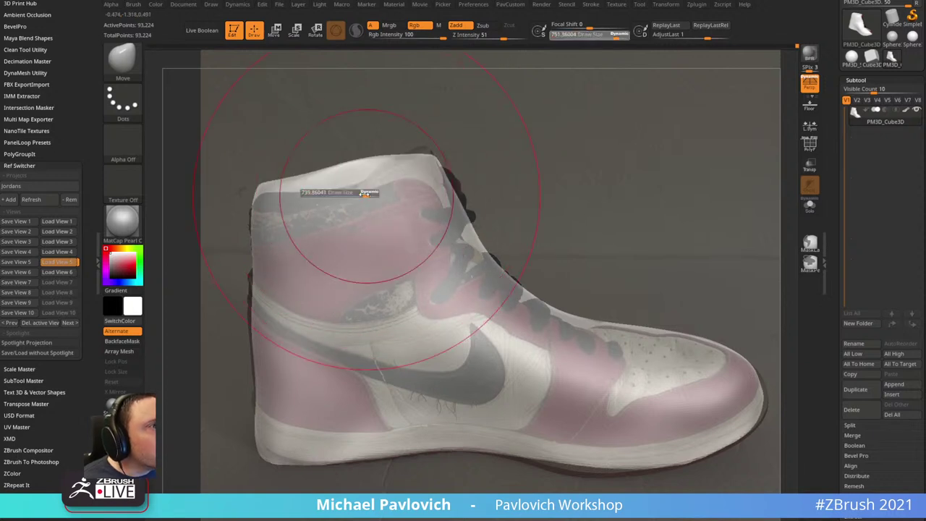
click(371, 193)
drag(286, 187, 287, 200)
key(ctrl+z)
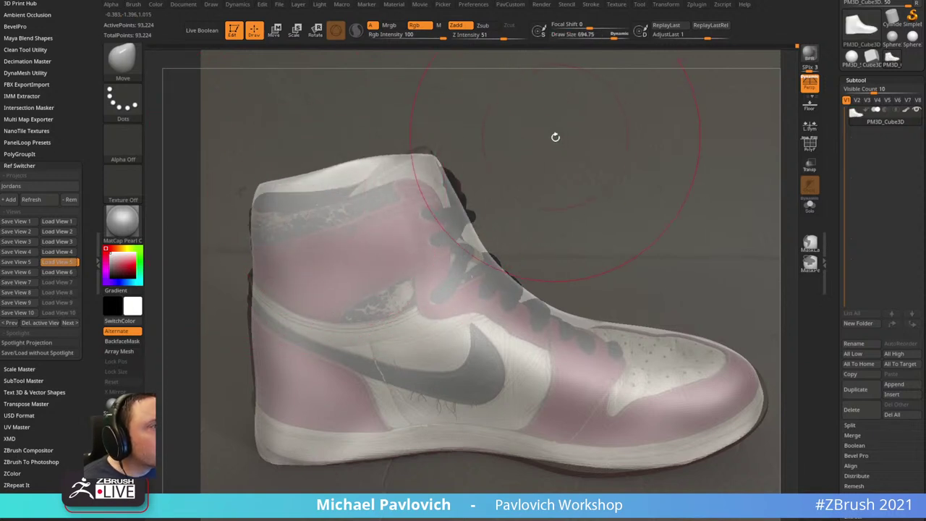
drag(555, 137, 555, 146)
- Undo a run of earlier shape edits on the shoe and overwrite the saved View 5
key(ctrl+z)
key(ctrl+z)
key(ctrl+z)
key(ctrl+z)
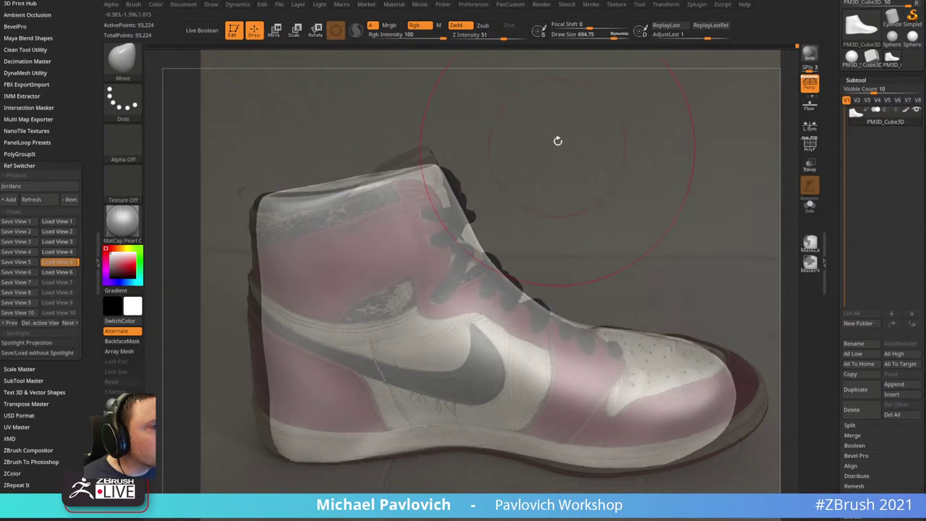
key(ctrl+z)
key(ctrl+z)
key(ctrl+z)
key(ctrl+z)
key(ctrl+z)
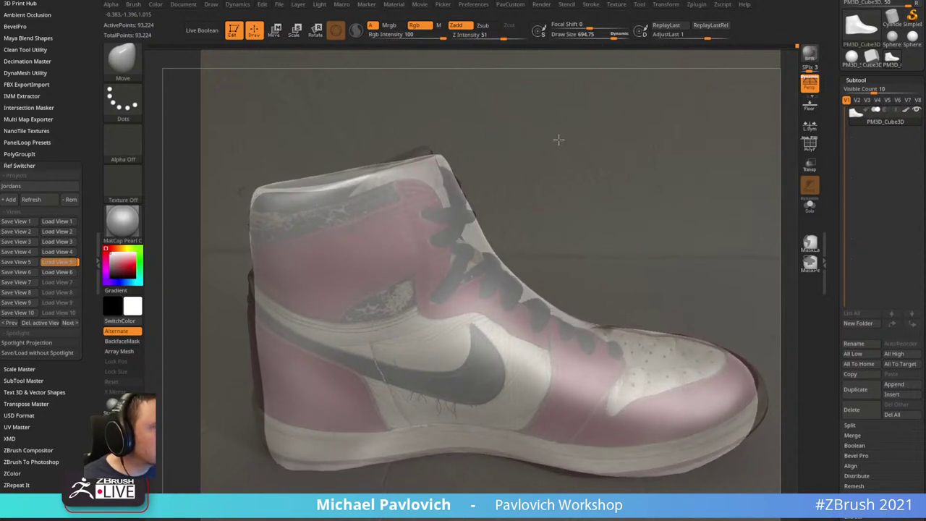
key(ctrl+z)
key(ctrl+z)
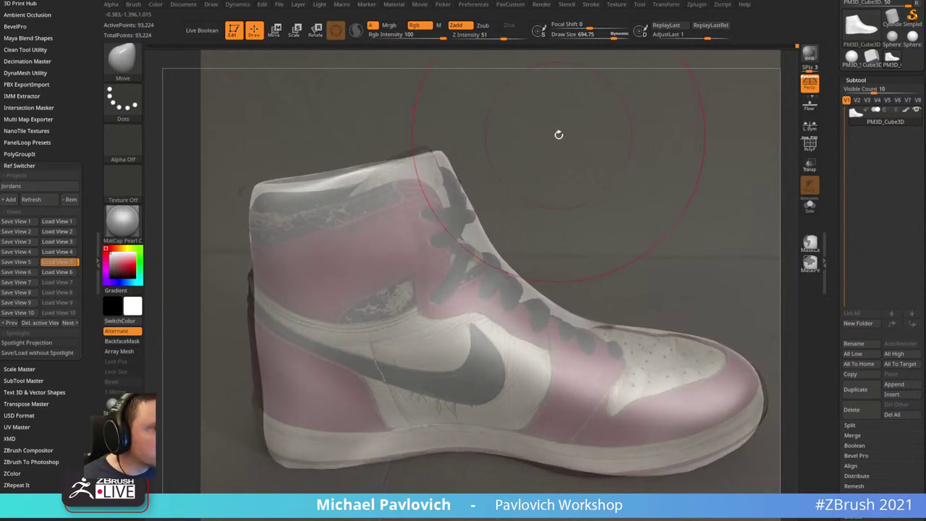
click(35, 262)
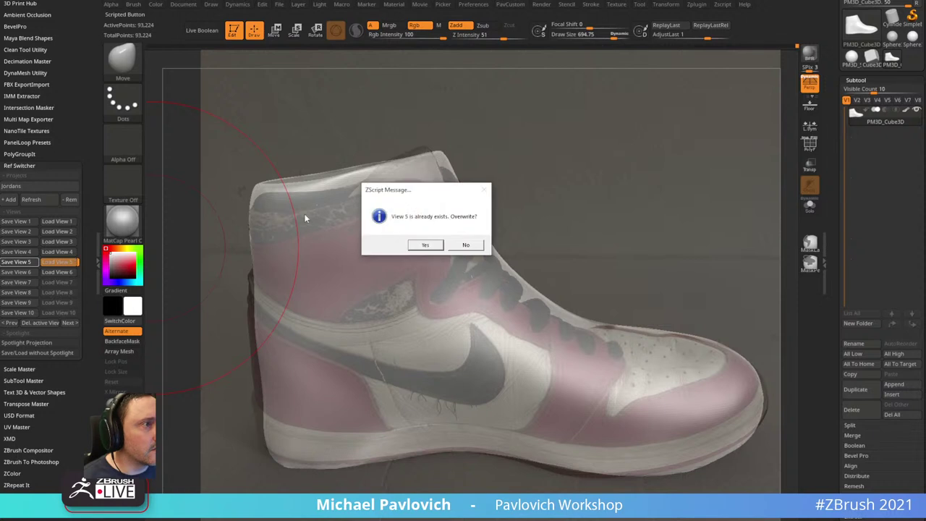
click(426, 245)
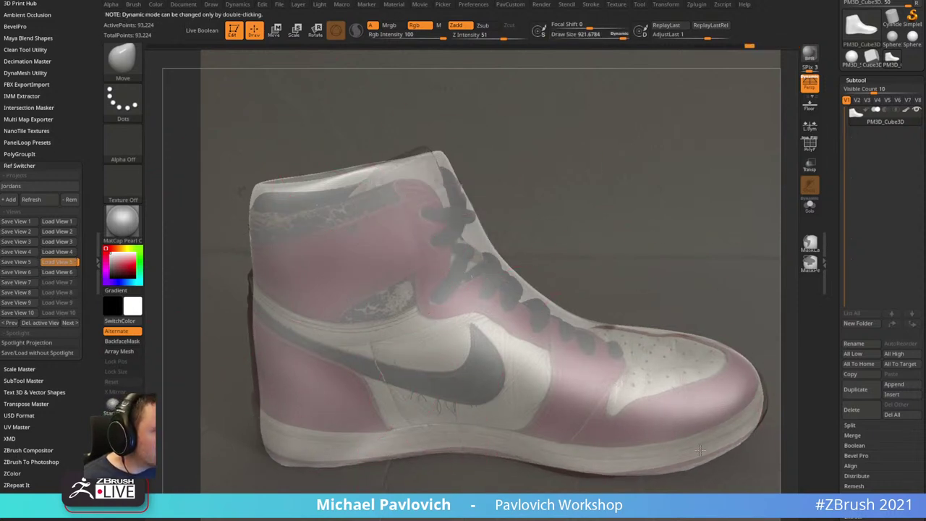
- Fit the instep, tongue and collar to View 5 with the Move brush at draw sizes about 922 and 1000, and inspect the bare mesh
drag(606, 318, 602, 325)
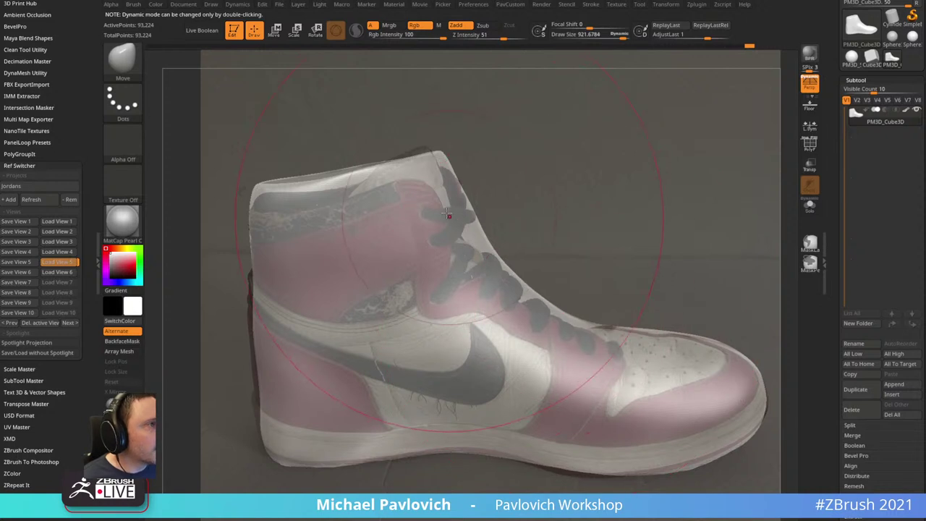
drag(474, 211, 467, 214)
drag(255, 196, 257, 202)
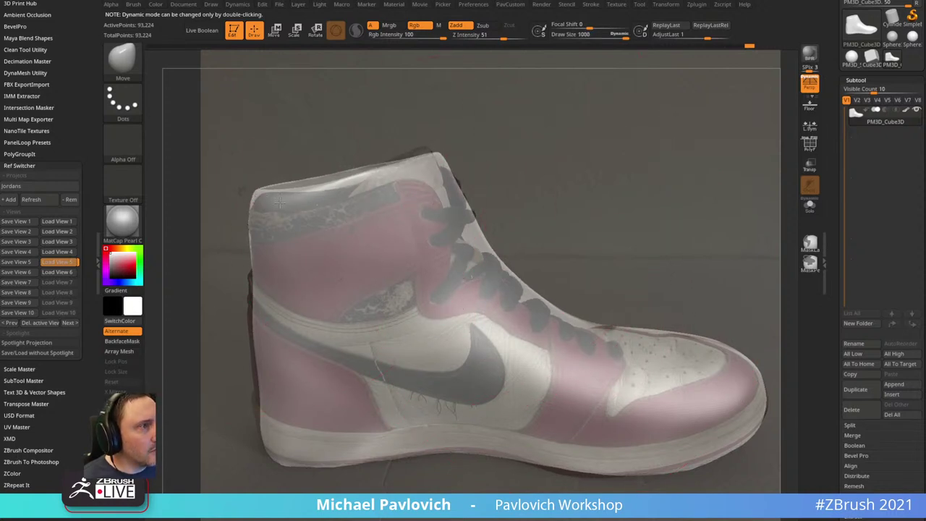
drag(355, 199, 351, 219)
key(shift+z)
key(f)
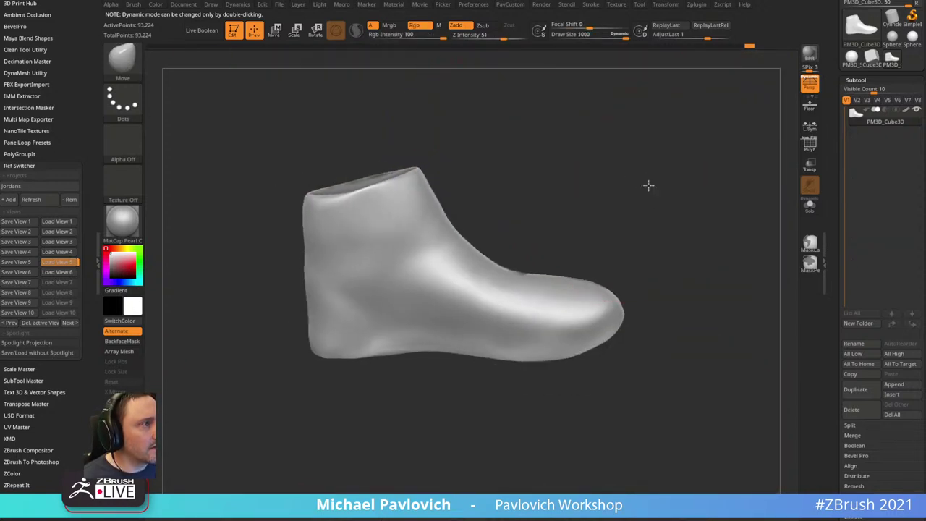
drag(648, 186, 631, 188)
drag(535, 171, 607, 187)
- Reload reference View 5 and switch to the Standard brush with draw size about 212
click(72, 264)
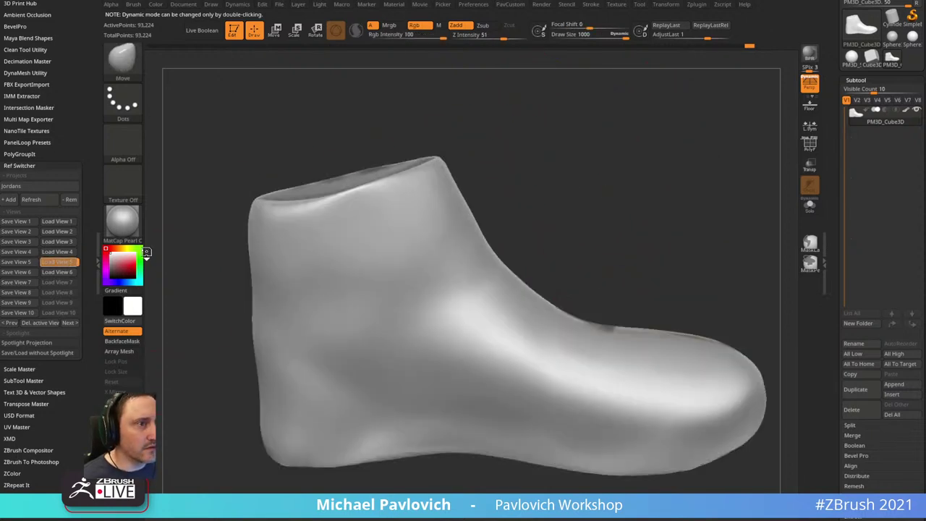
key(b)
key(s)
key(t)
key(s)
click(276, 235)
key([)
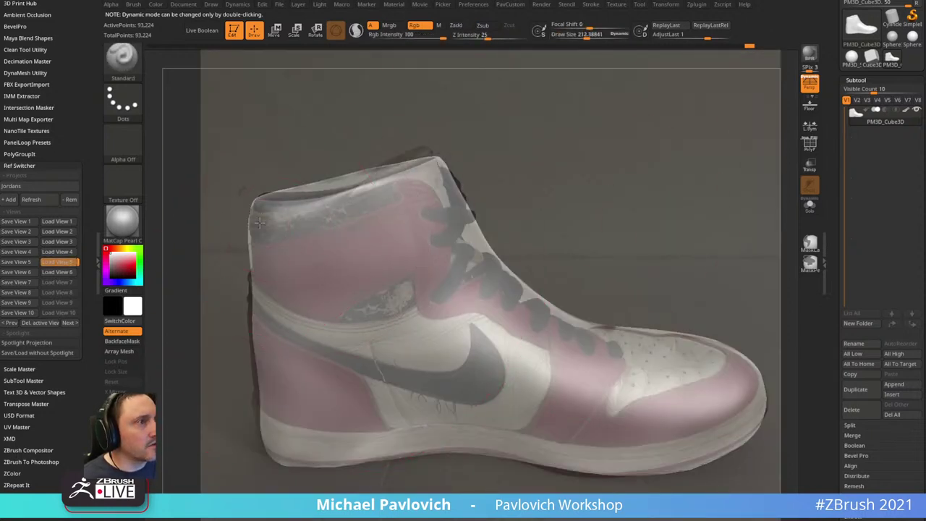
- Paint the View 5 photo onto the side of the shoe with the Standard brush and inspect the mesh without the reference
mouse_move(278, 230)
mouse_down()
mouse_move(415, 205)
mouse_move(449, 289)
mouse_move(333, 282)
mouse_move(267, 333)
mouse_move(271, 317)
mouse_move(268, 388)
mouse_move(442, 325)
mouse_move(499, 405)
mouse_move(528, 359)
mouse_move(483, 347)
mouse_move(544, 334)
mouse_move(636, 354)
mouse_move(550, 463)
mouse_move(725, 432)
mouse_move(673, 385)
mouse_move(679, 371)
mouse_move(732, 356)
mouse_up()
key(shift)
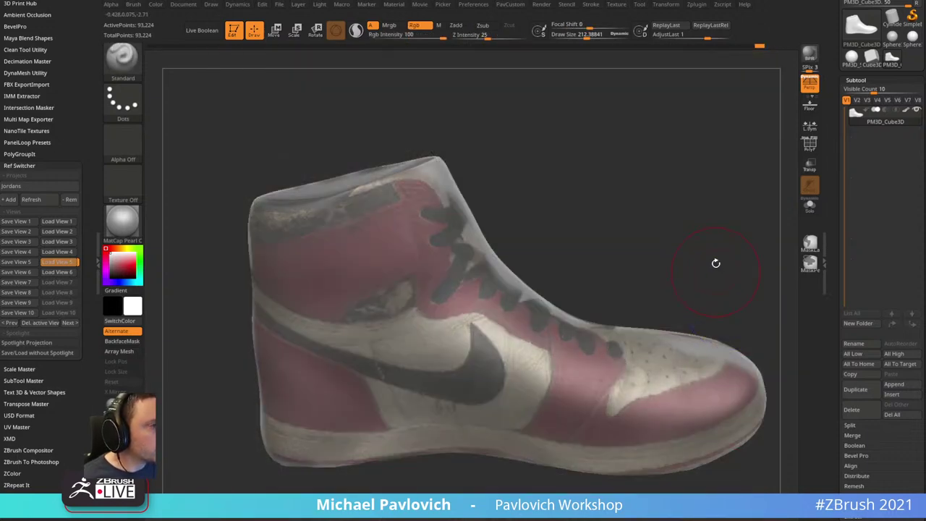
mouse_move(715, 262)
mouse_down()
mouse_move(694, 268)
mouse_move(698, 254)
mouse_up()
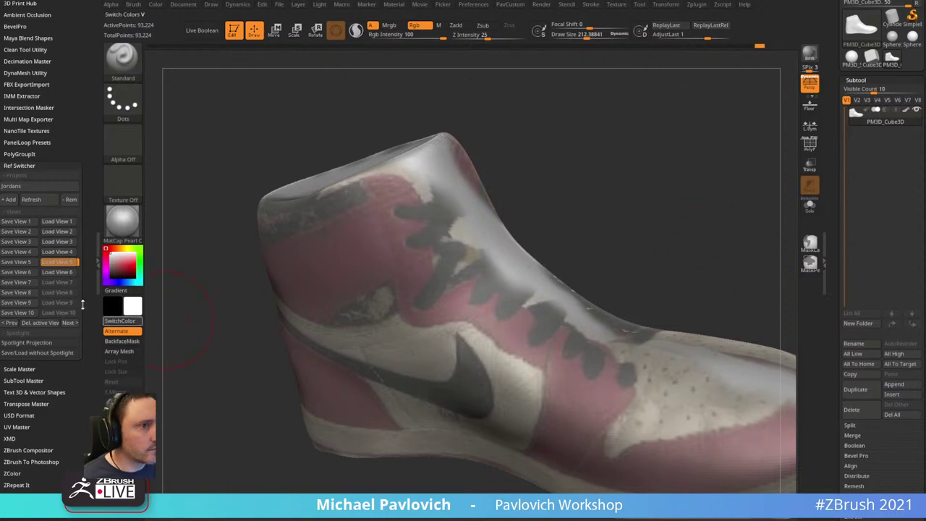
click(65, 264)
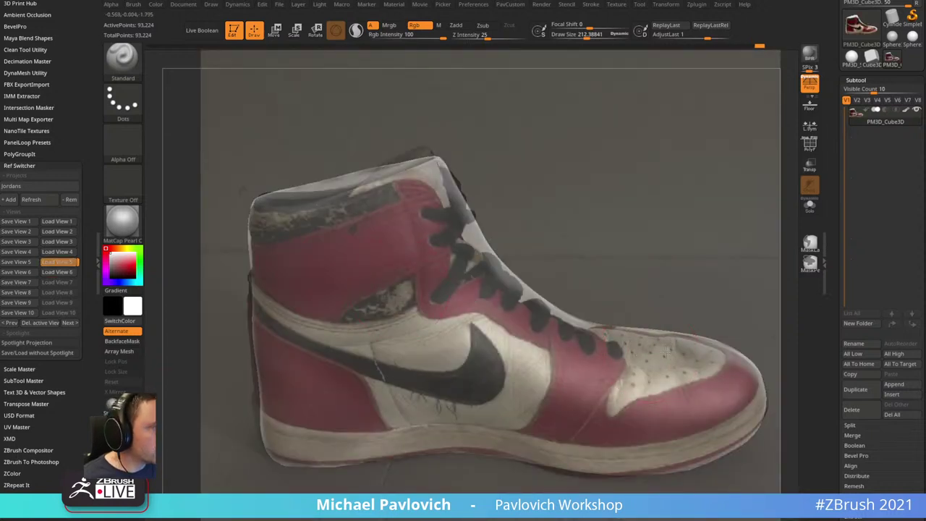
key(shift+z)
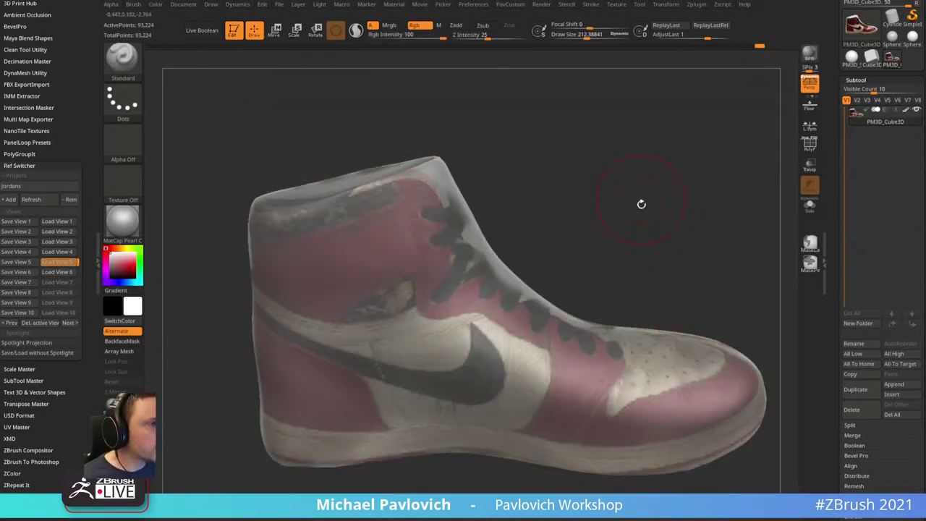
drag(621, 209, 687, 113)
- Load reference View 4 and line the shoe mesh up with one shoe of the pair in the front photo
click(72, 252)
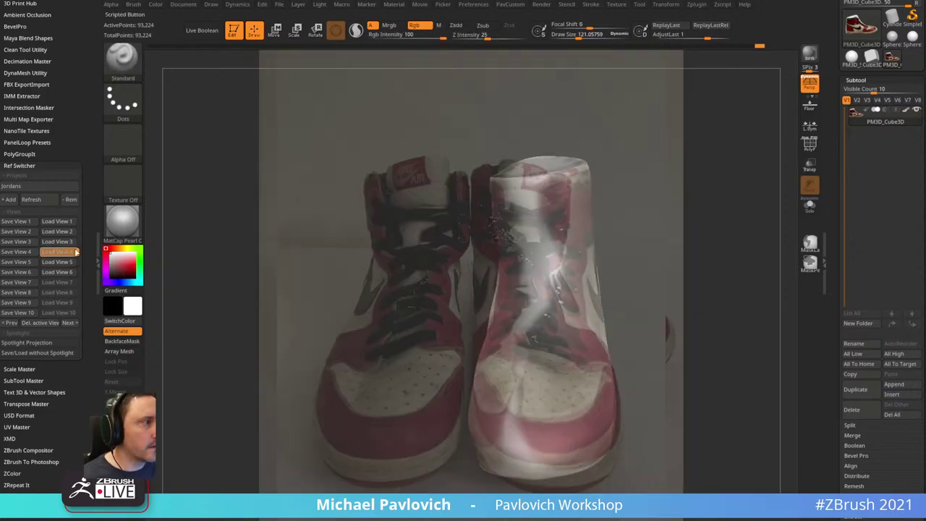
mouse_move(611, 221)
mouse_down()
mouse_move(643, 225)
mouse_move(622, 213)
mouse_up()
key(z)
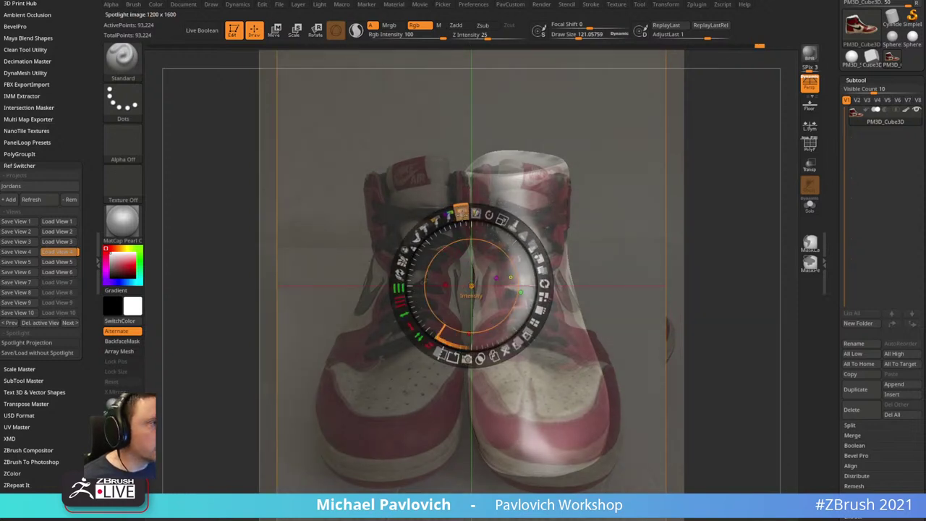
key(q)
drag(669, 228, 671, 228)
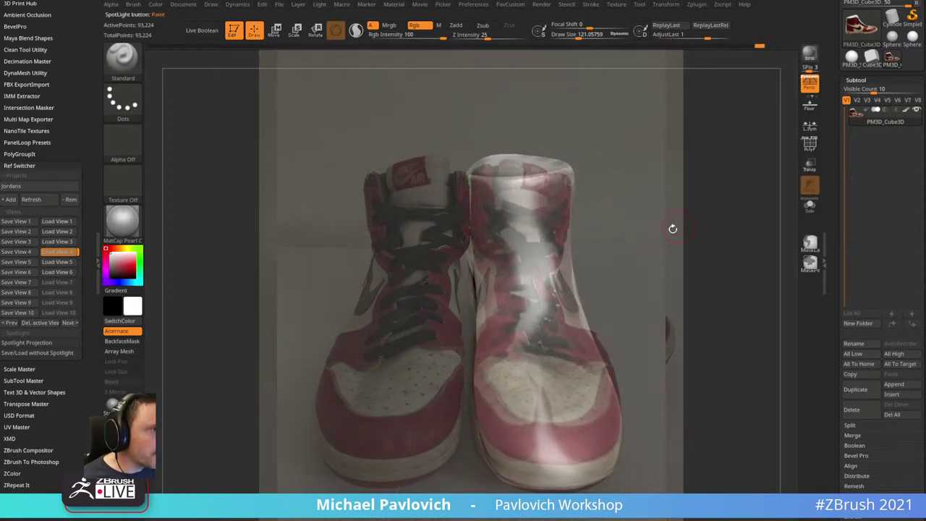
key(space)
click(612, 258)
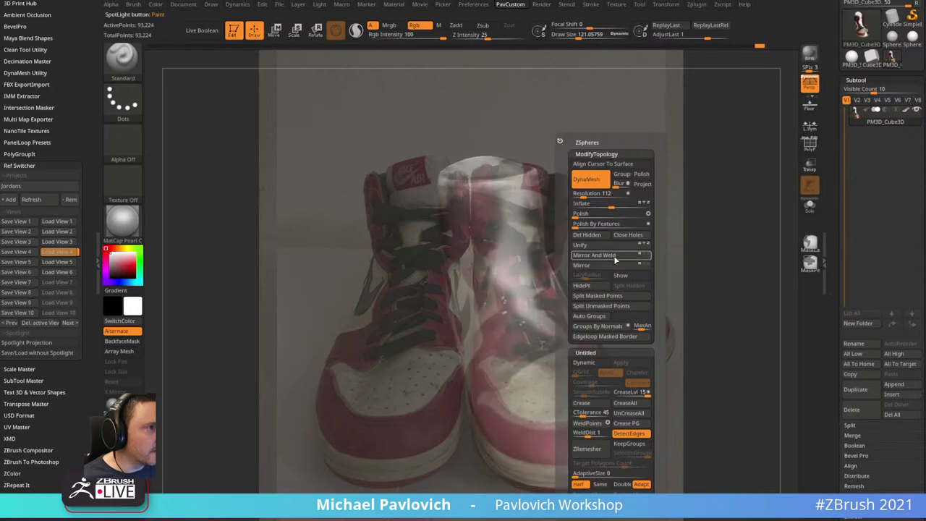
drag(709, 214, 649, 227)
drag(549, 229, 579, 174)
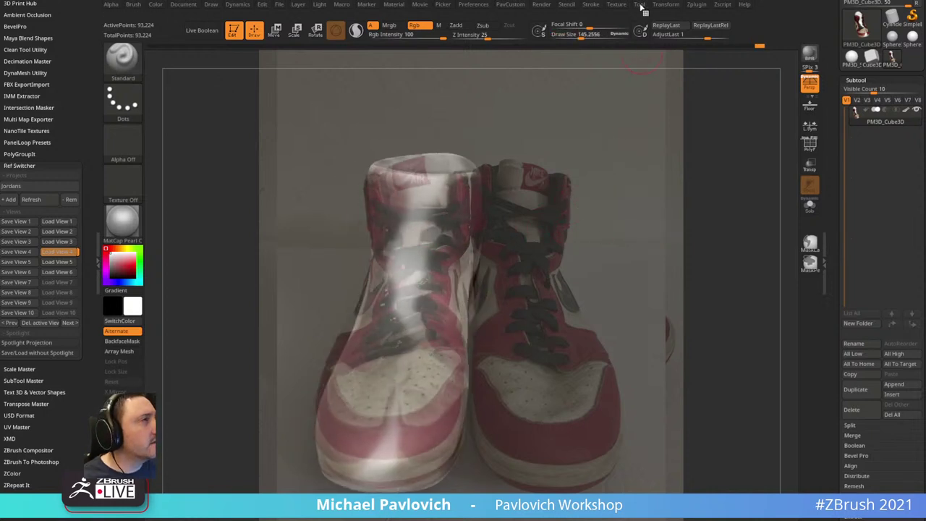
click(656, 7)
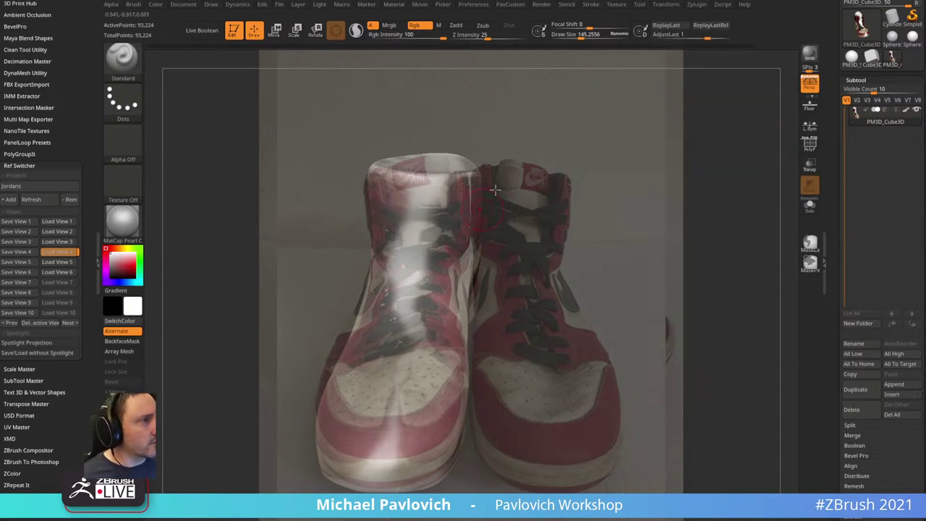
- Refine the alignment to the View 4 photo and paint it onto the tongue, laces and toe at draw size about 189
mouse_move(550, 221)
mouse_down()
mouse_move(542, 214)
mouse_move(552, 213)
mouse_move(547, 225)
mouse_move(554, 213)
mouse_move(537, 221)
mouse_move(535, 201)
mouse_move(538, 227)
mouse_up()
drag(407, 272, 399, 260)
mouse_move(416, 214)
mouse_down()
mouse_move(413, 186)
mouse_move(406, 272)
mouse_up()
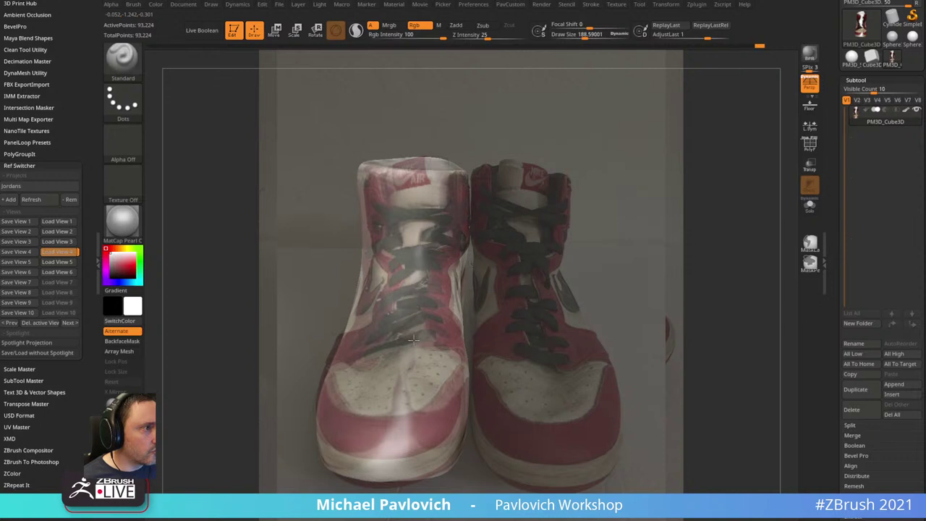
drag(404, 397, 379, 449)
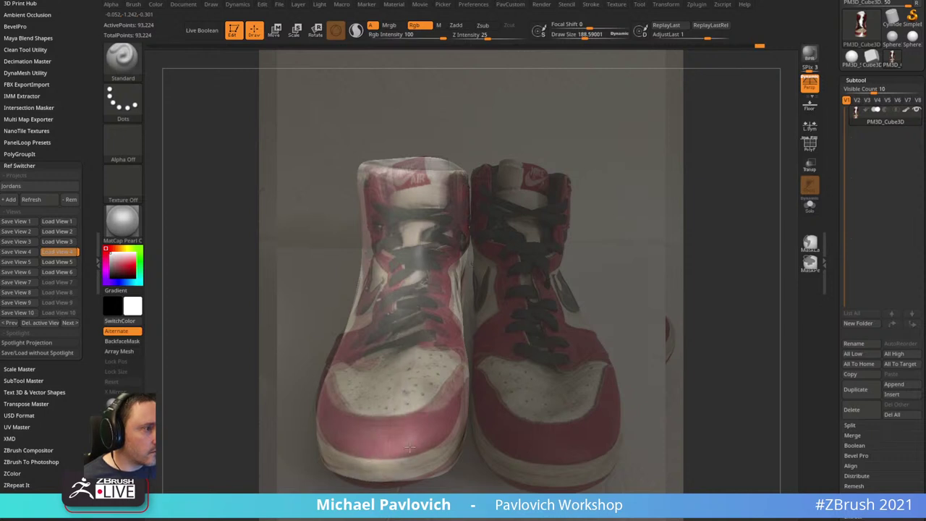
key(shift+z)
- Reduce the draw size to about 108, load reference View 6 and align the mesh with one heel in the rear photo
key(s)
click(547, 233)
mouse_move(564, 233)
alt+mouse_down()
mouse_move(574, 209)
mouse_move(534, 212)
mouse_move(661, 186)
mouse_move(638, 190)
mouse_move(630, 217)
alt+mouse_up()
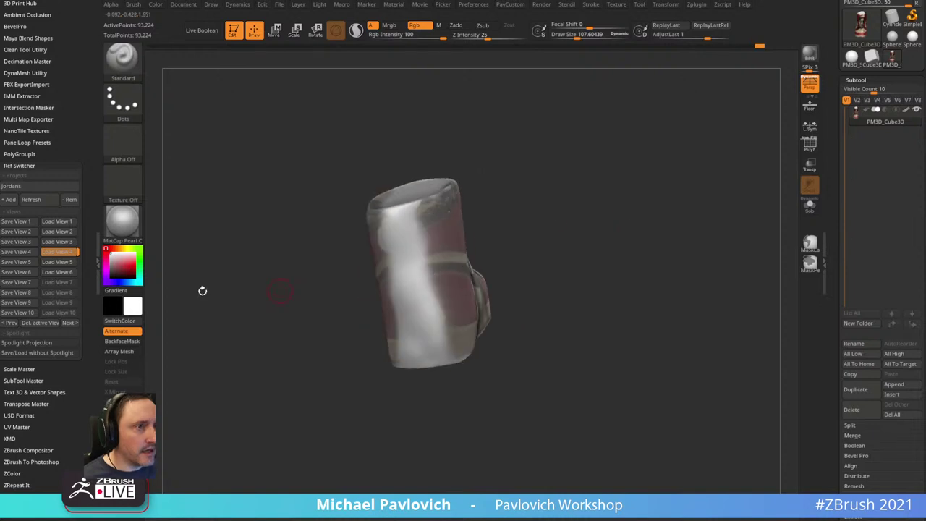
click(59, 272)
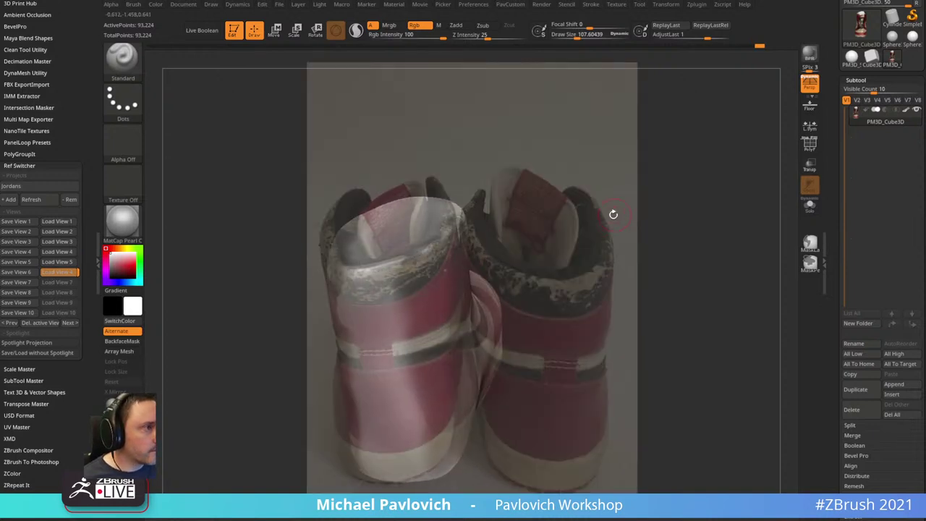
drag(613, 214, 718, 202)
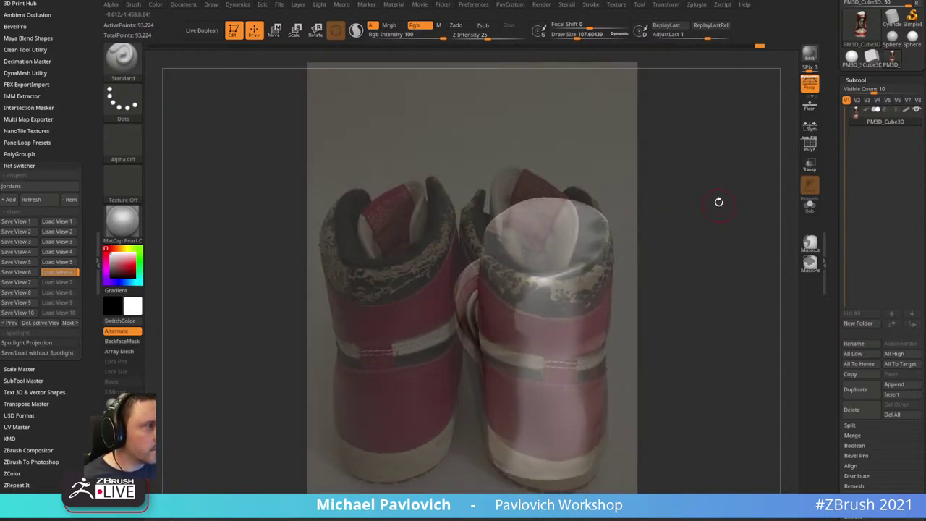
key(3)
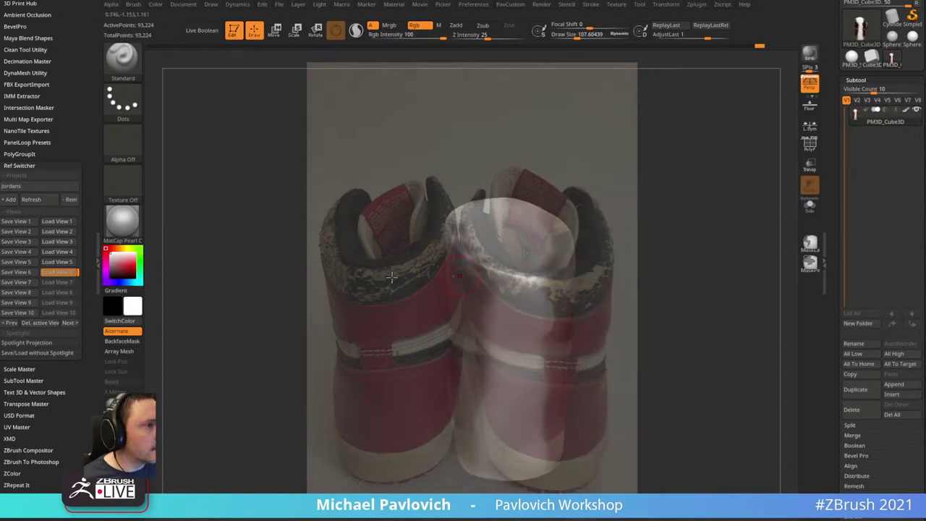
click(58, 271)
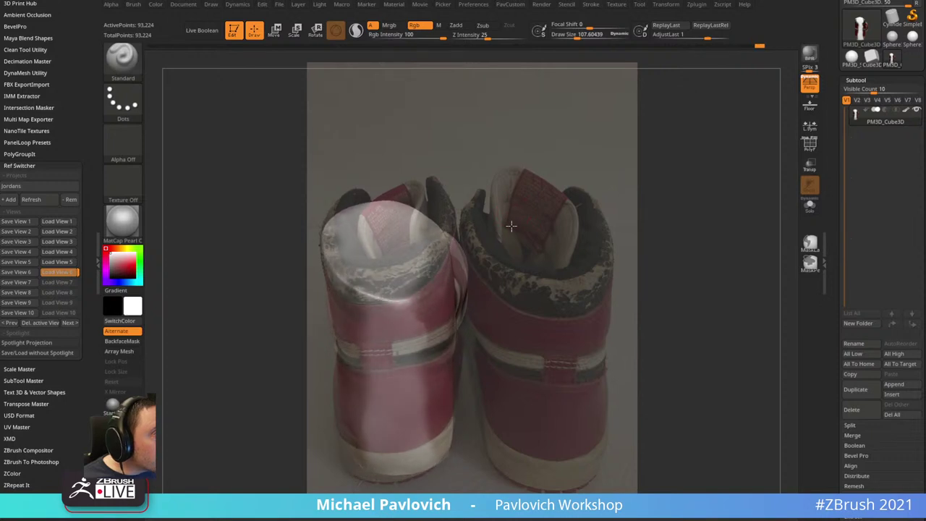
drag(510, 229, 519, 212)
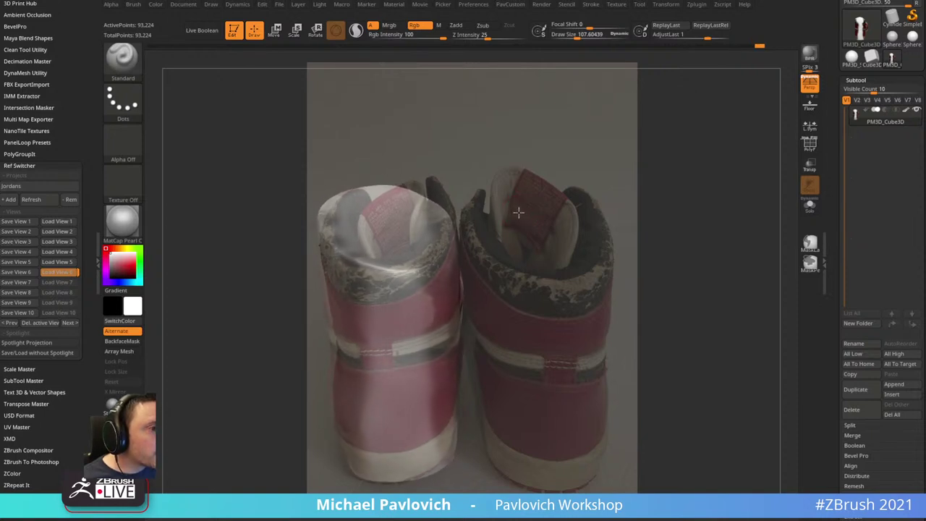
- Overwrite the saved View 6 and paint its photo onto the heel at draw size about 95
click(37, 277)
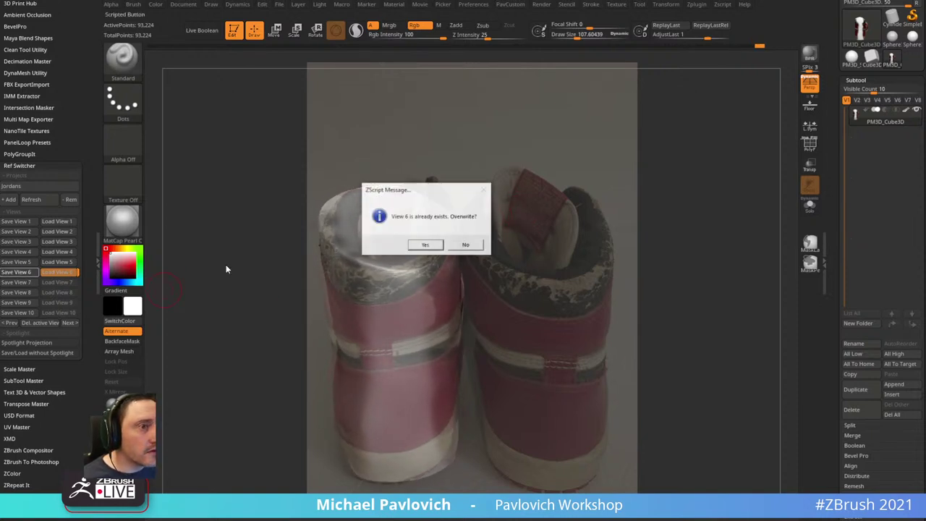
click(434, 246)
drag(478, 290, 476, 291)
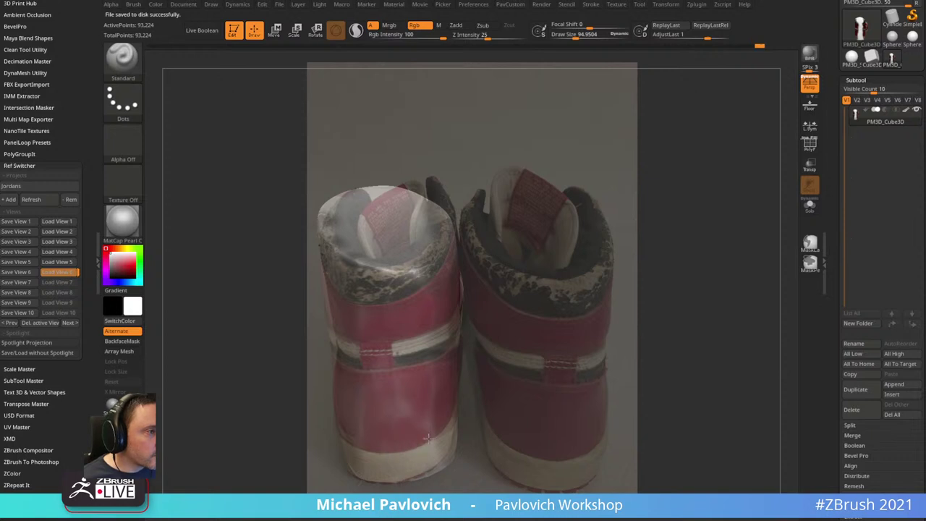
key(shift+z)
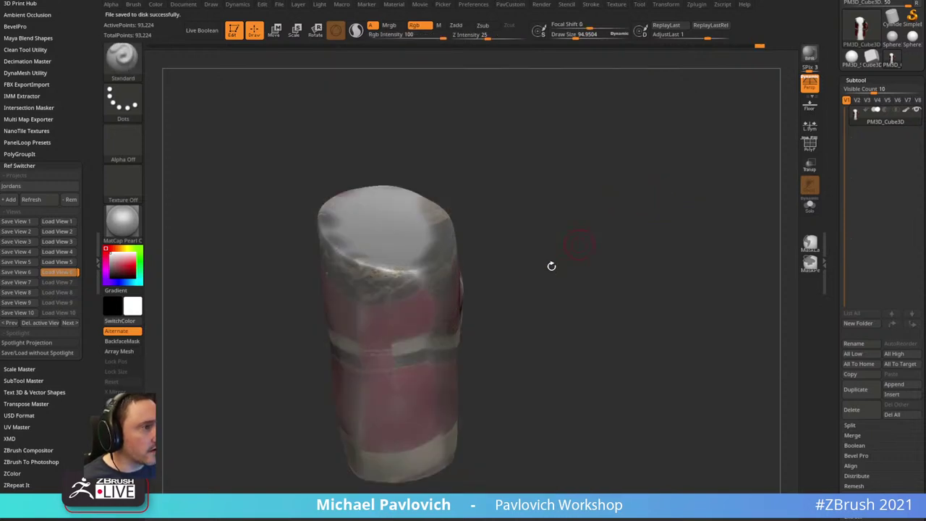
- Sample the heel's red and paint over the greyish gaps on the back of the shoe at draw size about 38
mouse_move(550, 265)
alt+mouse_down()
mouse_move(509, 224)
mouse_move(574, 180)
mouse_move(622, 209)
mouse_move(553, 205)
mouse_move(592, 220)
mouse_move(661, 195)
mouse_move(593, 184)
mouse_move(570, 193)
mouse_move(653, 193)
mouse_move(612, 181)
mouse_move(664, 191)
mouse_move(496, 287)
mouse_move(651, 227)
mouse_move(622, 223)
mouse_move(618, 201)
mouse_move(511, 273)
alt+mouse_up()
key(s)
key(c)
right_drag(515, 270, 497, 283)
key(s)
drag(499, 290, 492, 296)
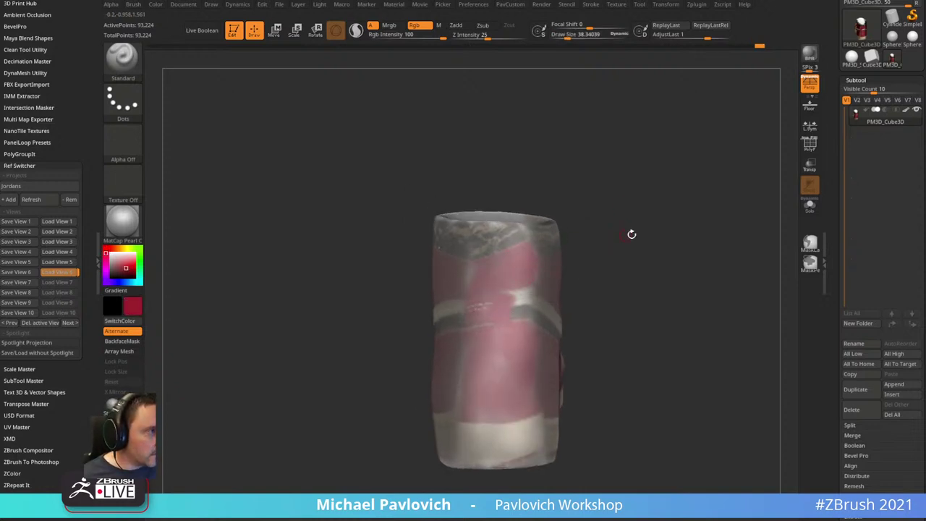
drag(632, 233, 568, 291)
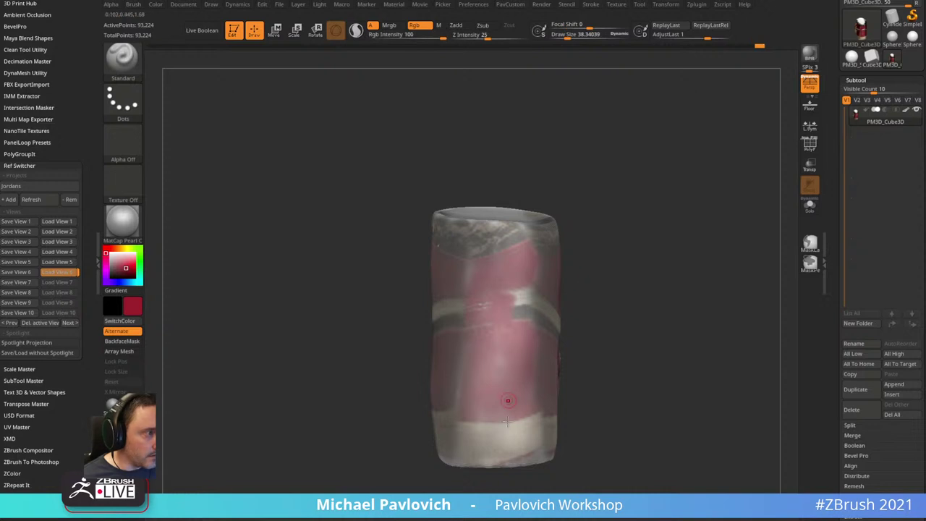
- Sample the cream of the midsole and paint over the gaps around the sole at the heel
key(c)
mouse_move(644, 292)
mouse_down()
mouse_move(717, 292)
mouse_move(637, 302)
mouse_up()
drag(578, 184, 519, 329)
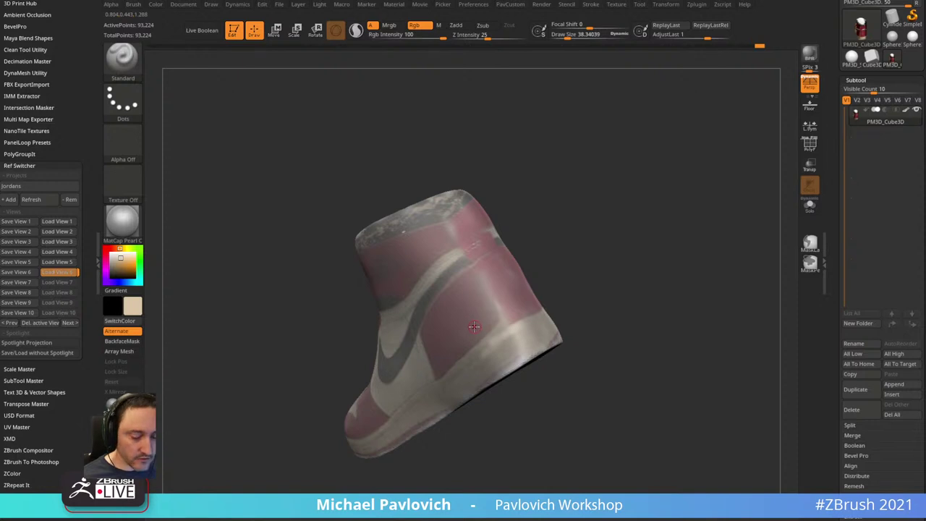
- Sample a dark red and blend the red heel panels together, enlarging the brush to about 72
key(c)
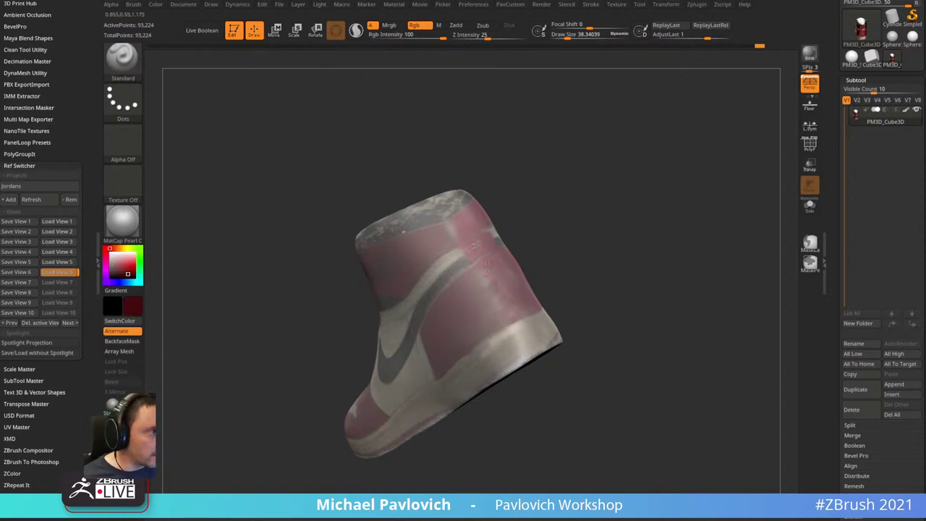
drag(487, 268, 549, 296)
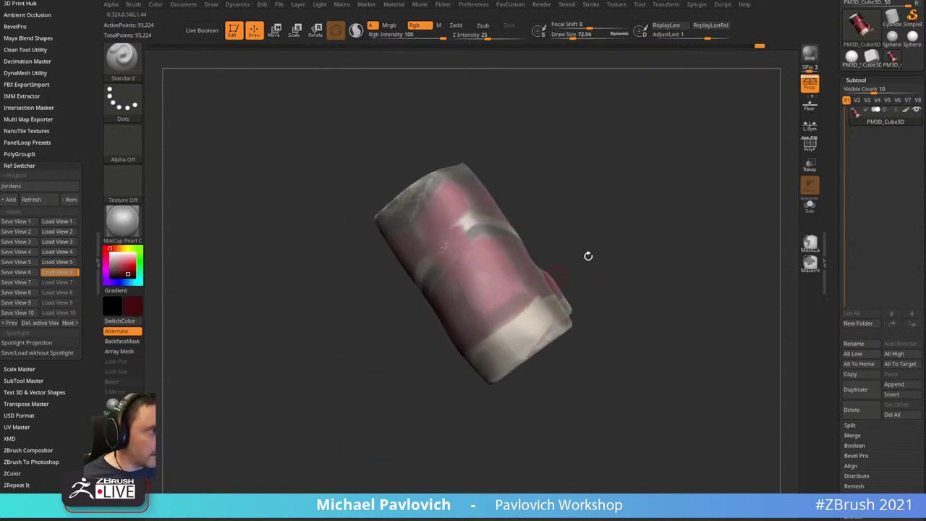
drag(588, 255, 560, 286)
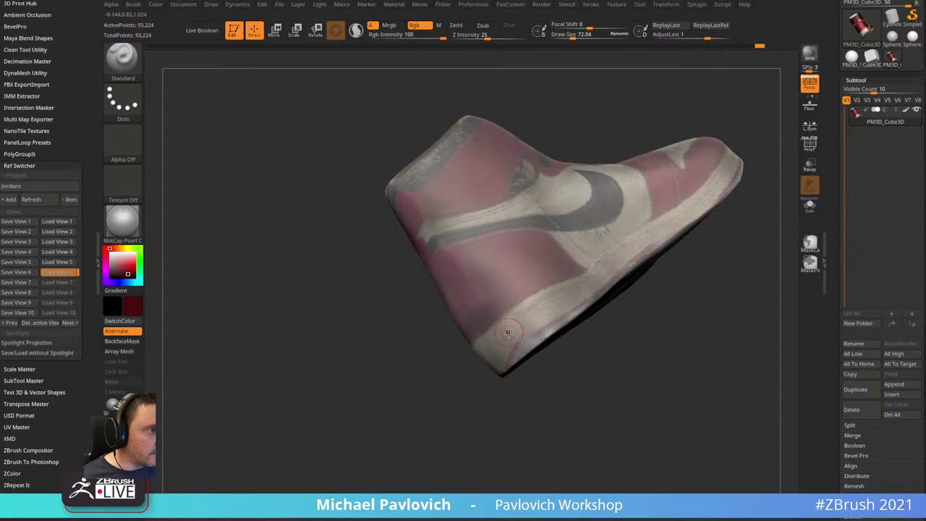
- Sample the midsole's cream and paint along the sole from the heel to the toe with draw sizes about 72 and 69
key(c)
drag(598, 382, 595, 343)
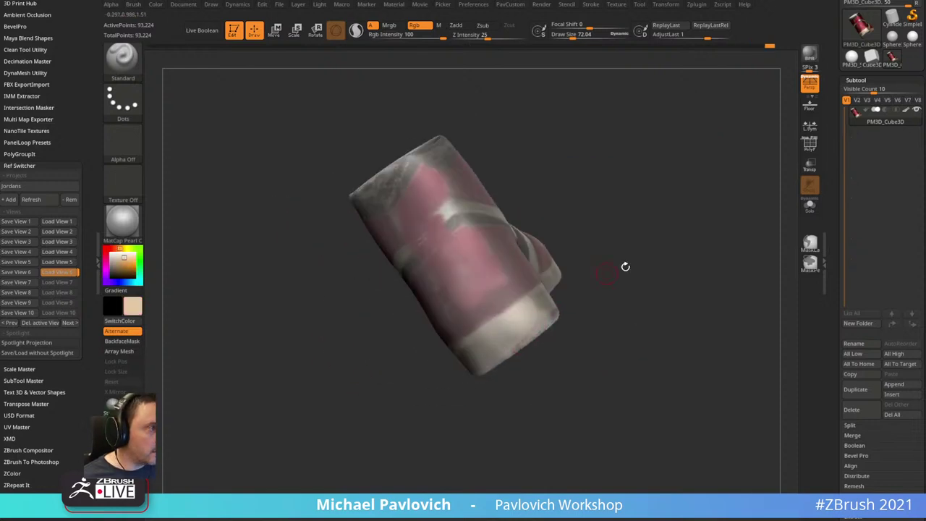
drag(625, 267, 485, 347)
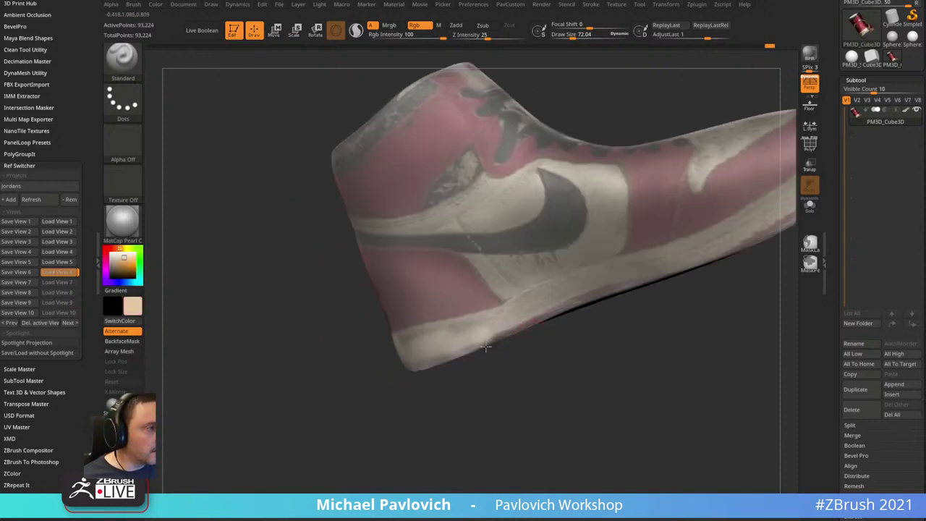
mouse_move(622, 284)
mouse_down()
mouse_move(635, 351)
mouse_move(715, 159)
mouse_move(665, 163)
mouse_move(670, 201)
mouse_move(477, 332)
mouse_up()
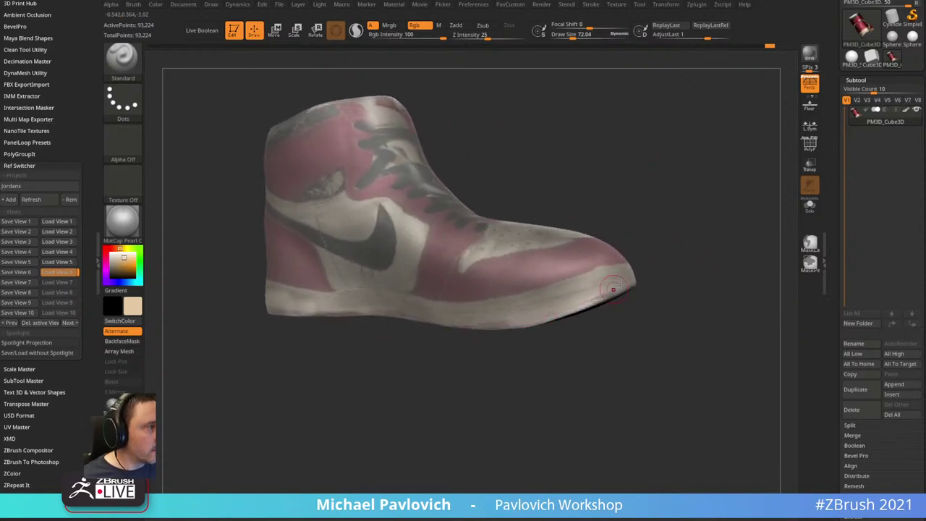
drag(613, 289, 481, 314)
- Sample the shoe's red and paint over the toe and the lace panels at draw sizes between about 69 and 44
key(c)
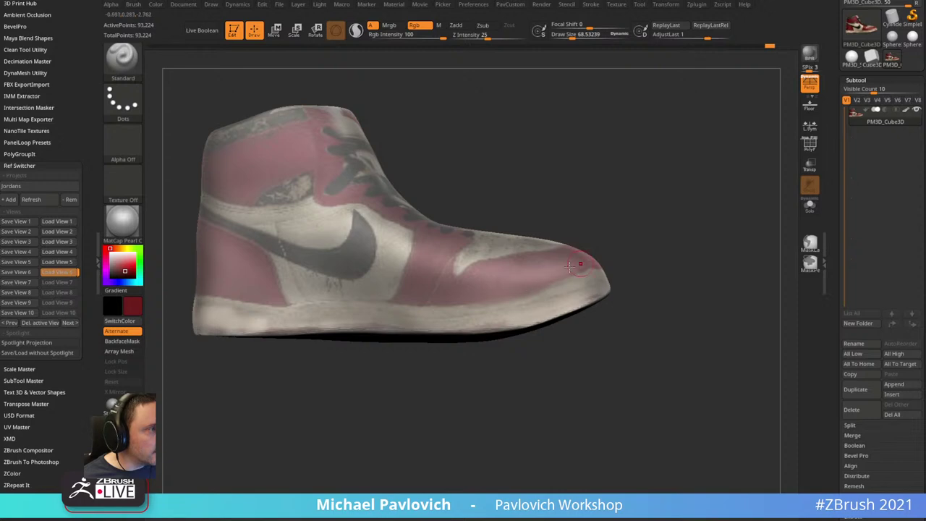
drag(664, 232, 563, 277)
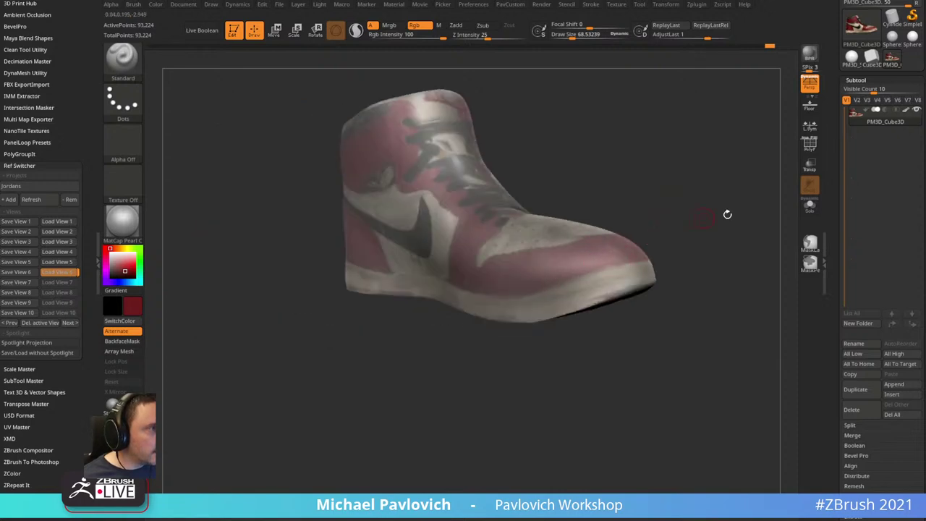
drag(727, 214, 693, 304)
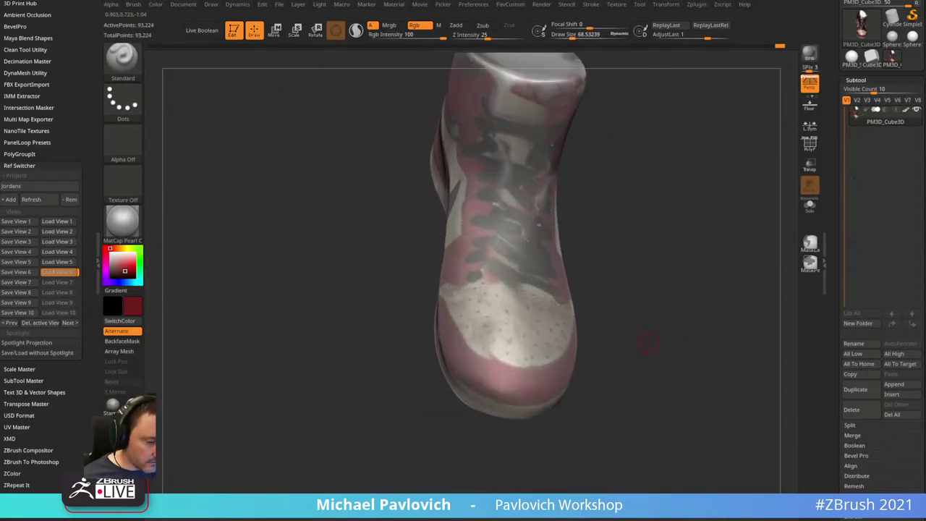
drag(667, 233, 709, 272)
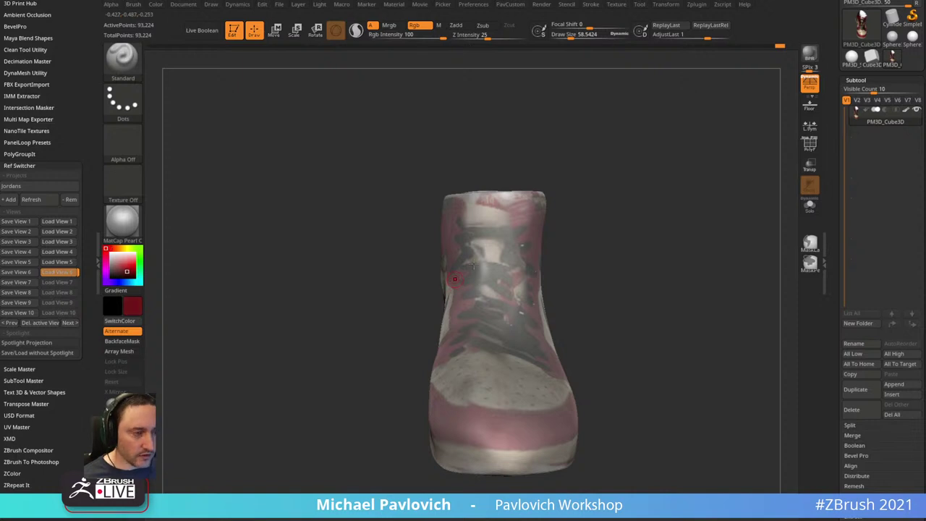
alt+right_drag(461, 217, 465, 238)
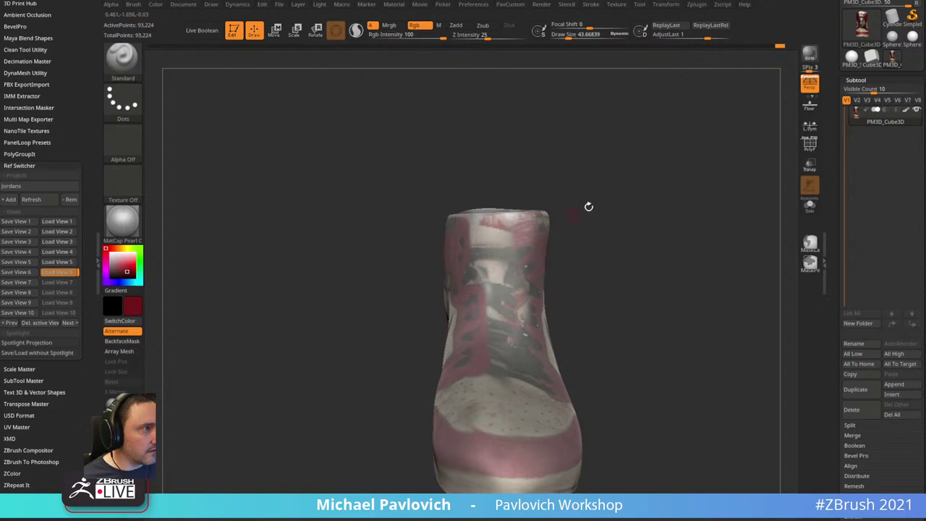
- Sample cream and clean up the red marks on the upper tongue, and sample the dark red and paint the upper lace panel
drag(588, 206, 580, 211)
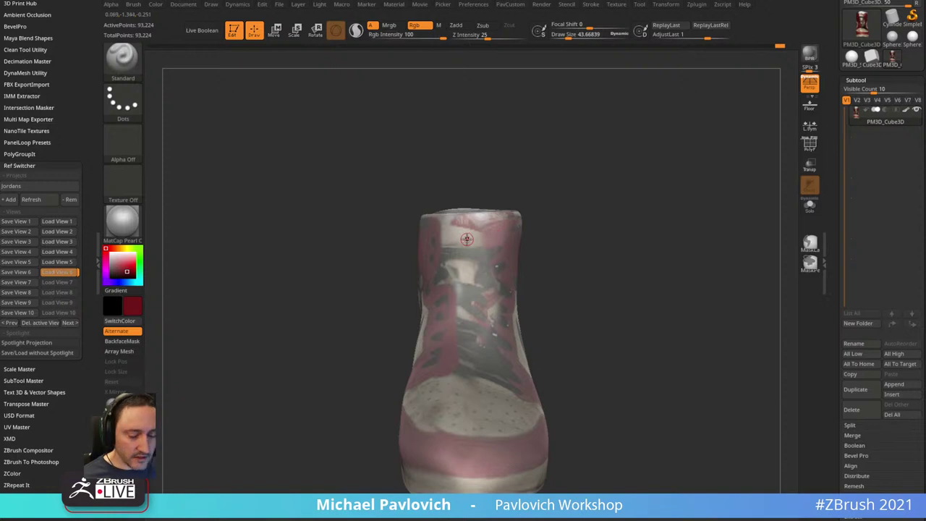
key(c)
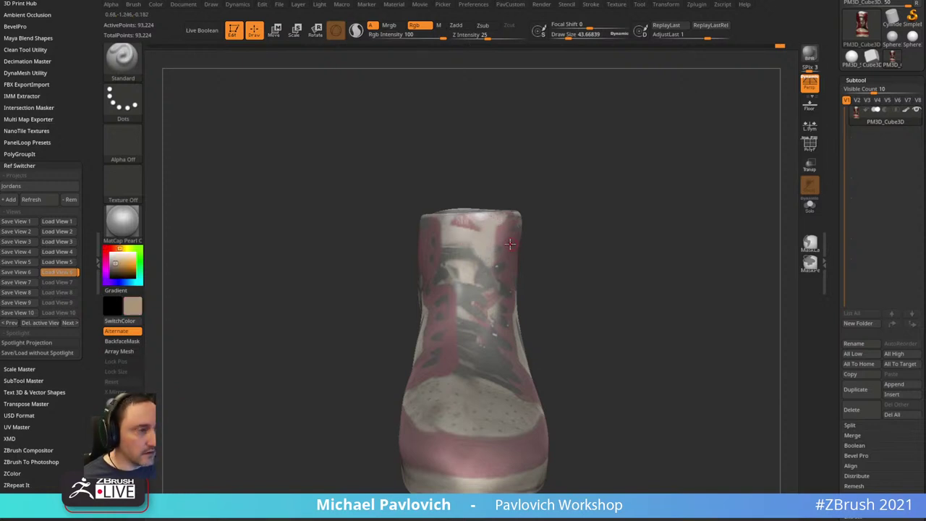
key(c)
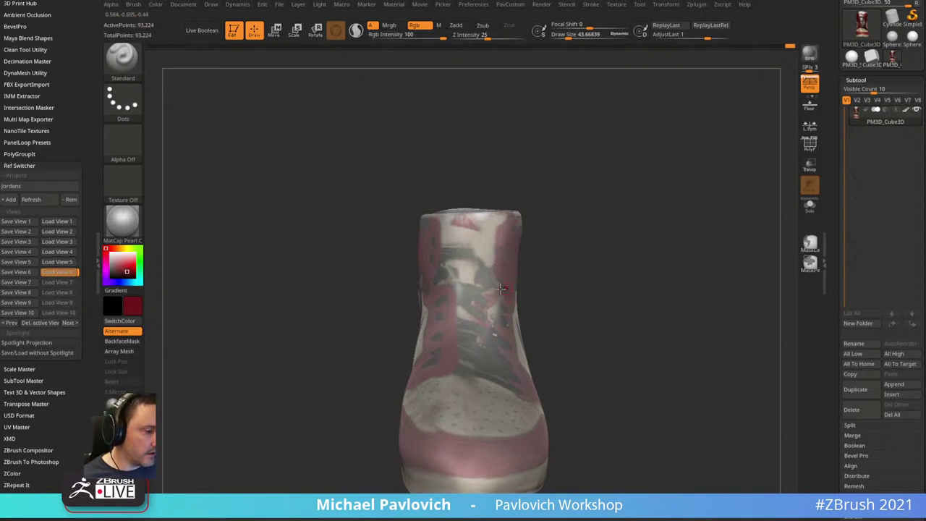
- Nudge the ankle edge beside the laces with the Move brush at draw size about 244, and return to the Standard brush
key(s)
drag(507, 279, 522, 277)
key(b)
key(m)
key(v)
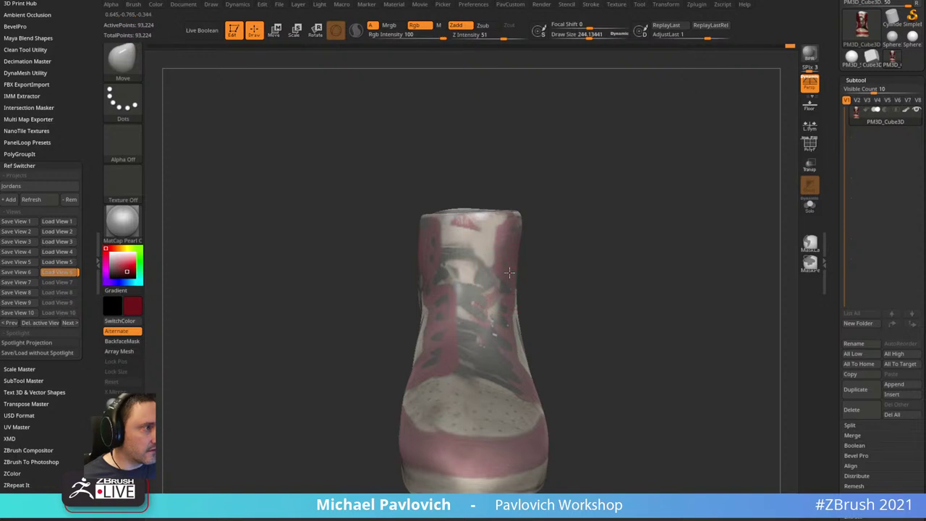
key(b)
key(s)
key(t)
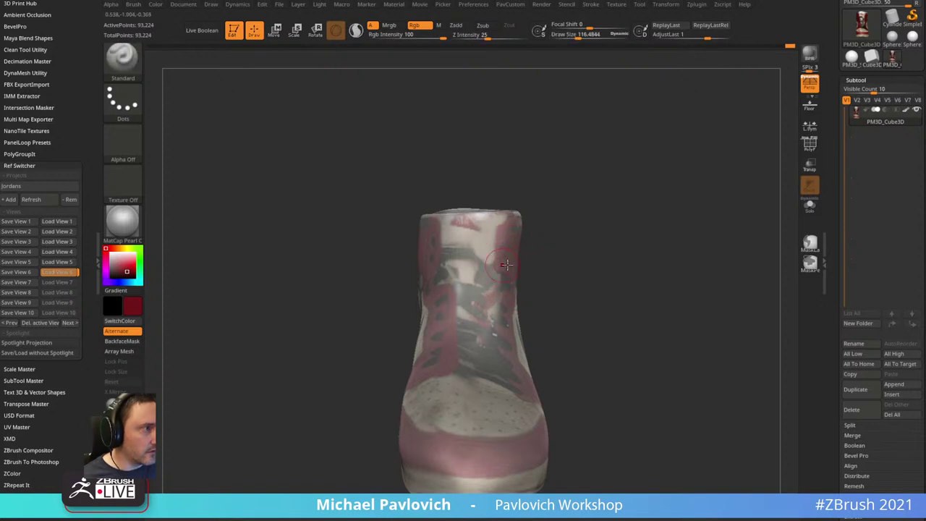
- Paint the dark red down both lace panels beside the laces at draw sizes about 49 and 62
drag(576, 244, 498, 303)
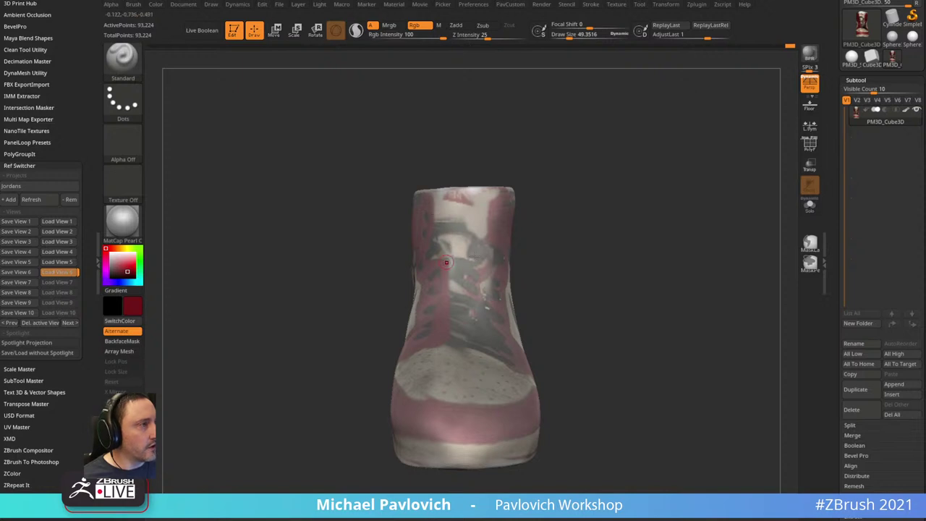
key(bracketright)
key(bracketright)
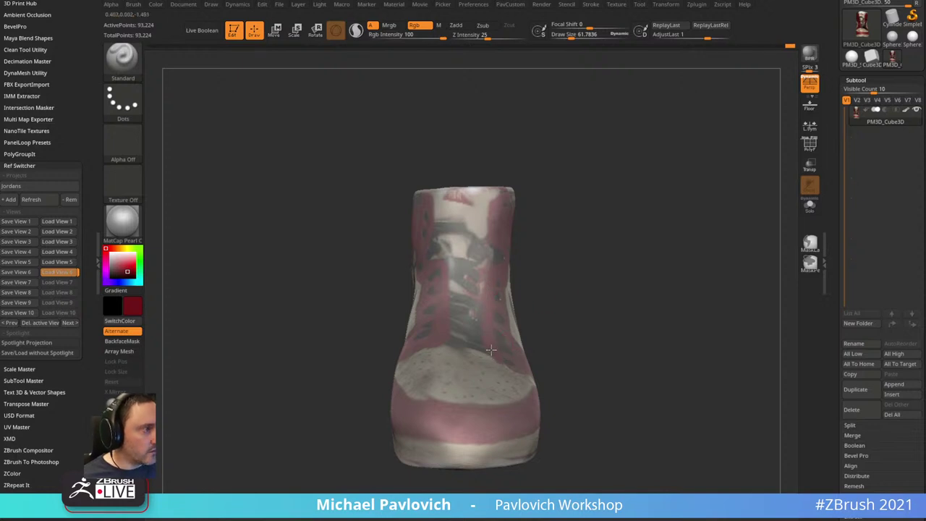
drag(562, 322, 489, 363)
drag(559, 320, 514, 318)
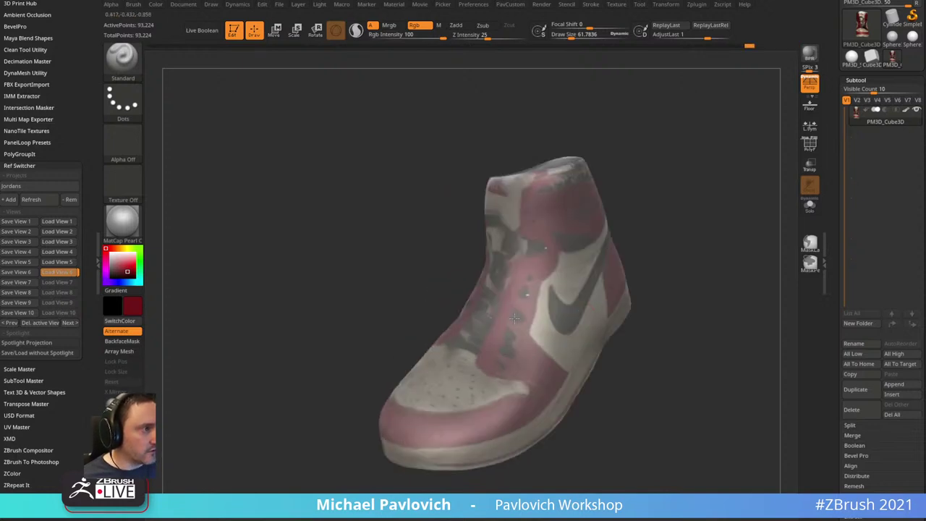
- Mirror the shoe mesh so that it becomes the opposite foot
drag(724, 238, 695, 182)
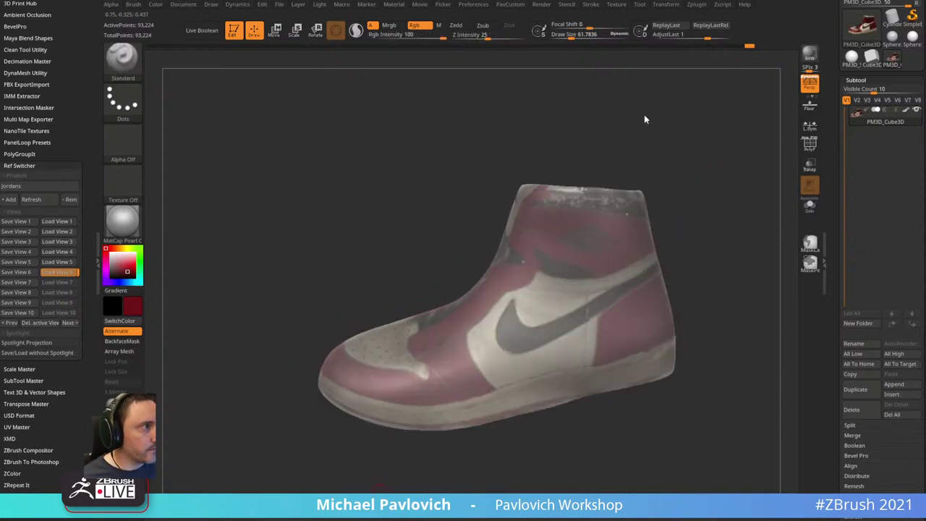
mouse_move(641, 125)
mouse_down()
mouse_move(672, 116)
mouse_move(647, 111)
mouse_move(640, 121)
mouse_up()
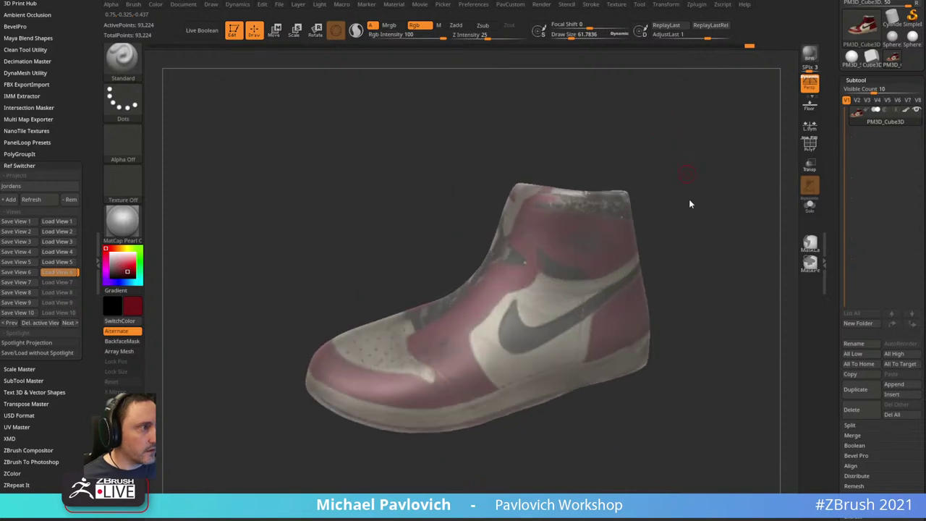
key(space)
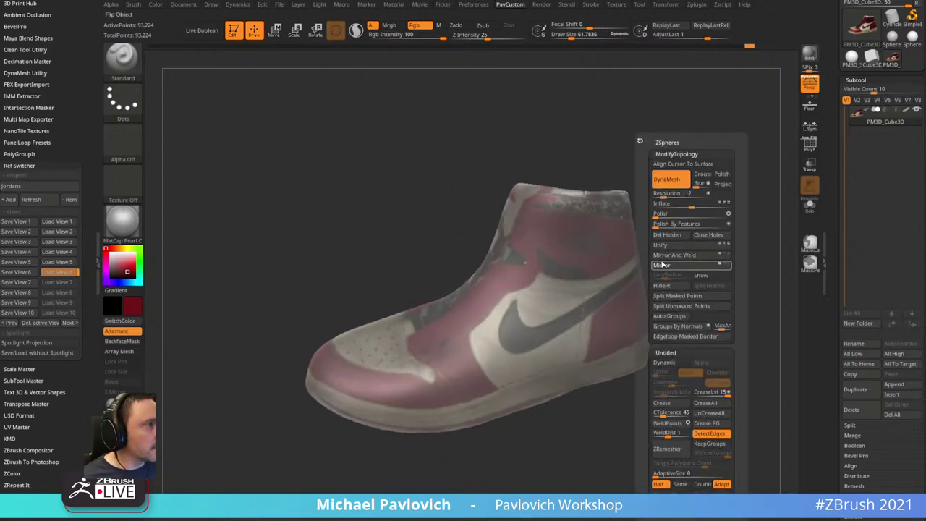
drag(566, 127, 646, 184)
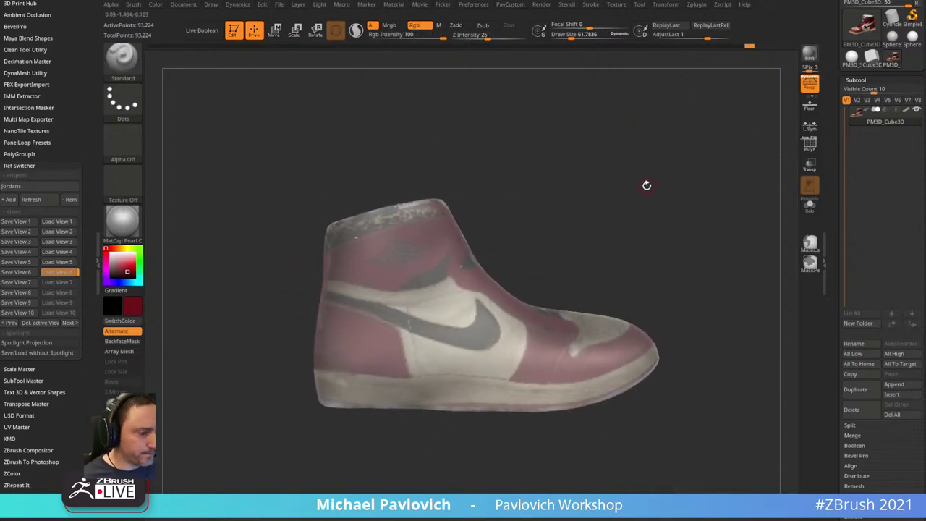
- Sample the midsole's cream and paint over the reddish edge along the side of the sole
alt+drag(427, 459, 471, 436)
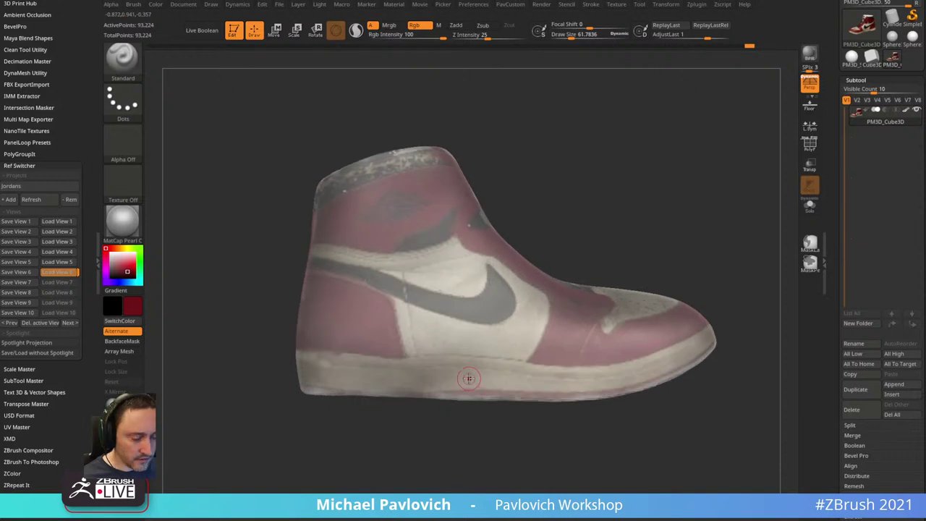
key(c)
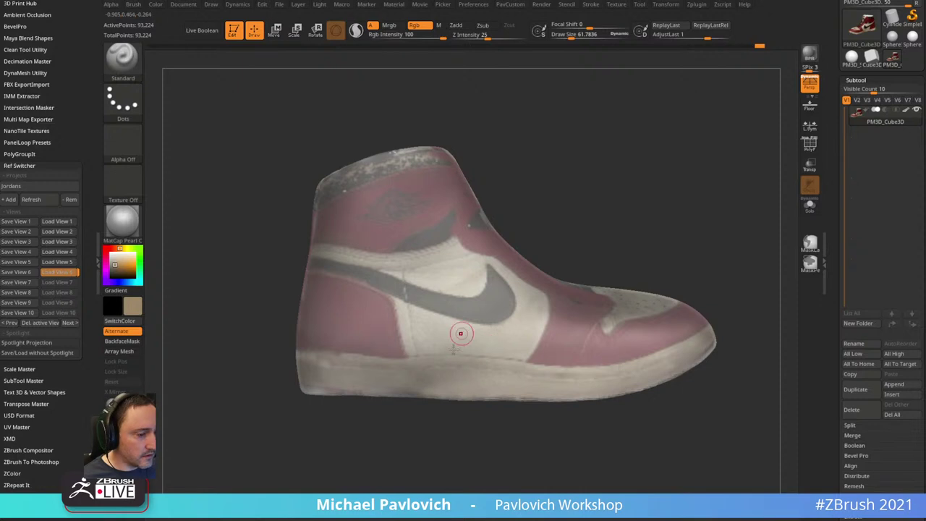
right_drag(458, 332, 448, 374)
- Reshape the sole's lower edge on both sides with the Move brush at draw sizes between about 322 and 172
key(s)
drag(467, 376, 477, 377)
right_drag(477, 389, 479, 381)
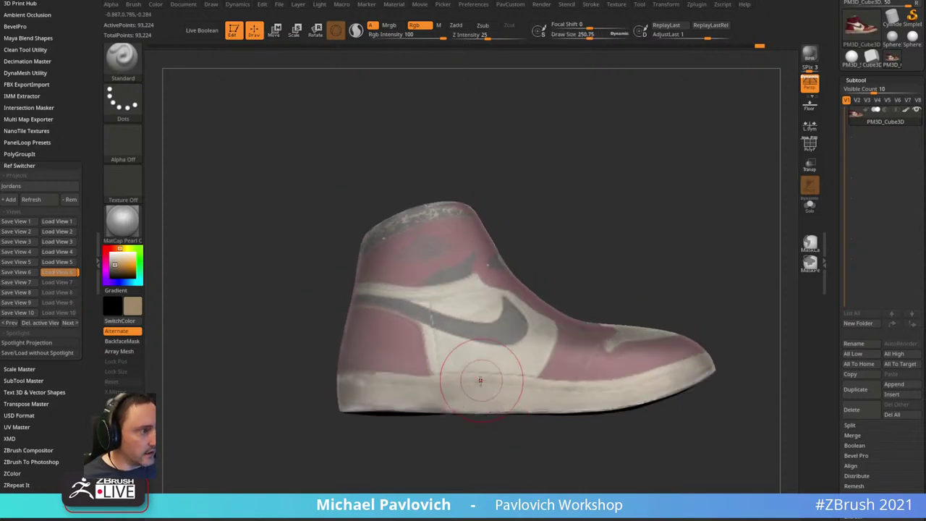
key(b)
key(m)
key(v)
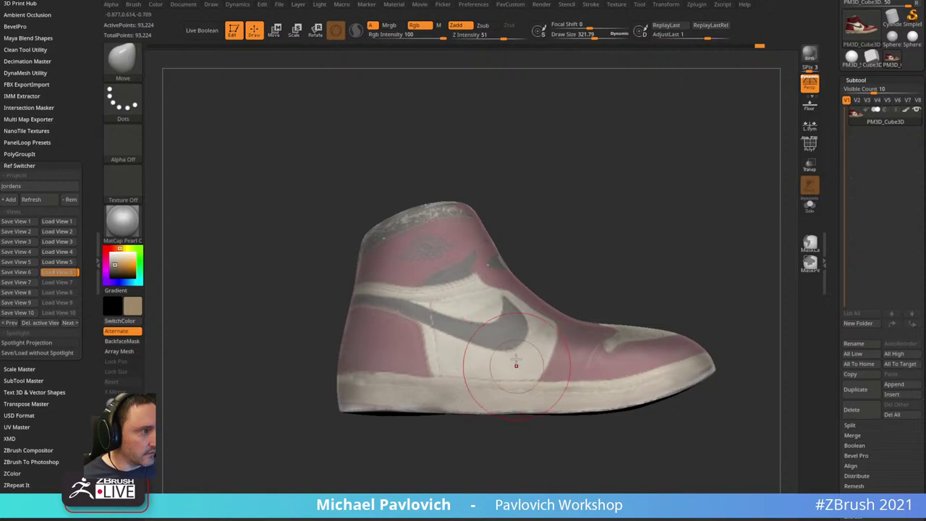
mouse_move(488, 371)
right_down()
mouse_move(524, 453)
mouse_move(506, 448)
right_up()
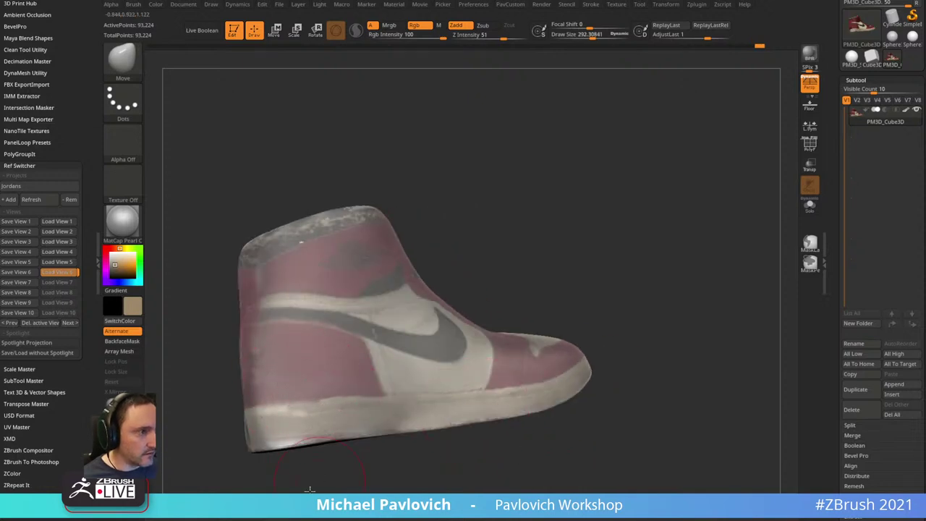
right_drag(293, 387, 624, 271)
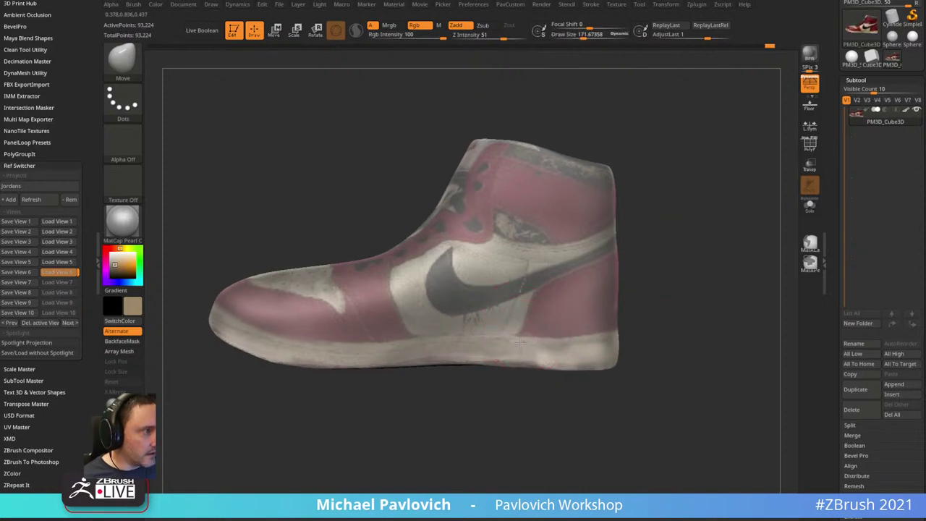
mouse_move(540, 325)
right_down()
mouse_move(557, 355)
mouse_move(295, 415)
mouse_move(633, 224)
mouse_move(754, 209)
mouse_move(688, 178)
mouse_move(721, 156)
mouse_move(711, 170)
mouse_move(585, 197)
right_up()
mouse_move(585, 196)
ctrl+right_down()
mouse_move(580, 252)
mouse_move(591, 239)
ctrl+right_up()
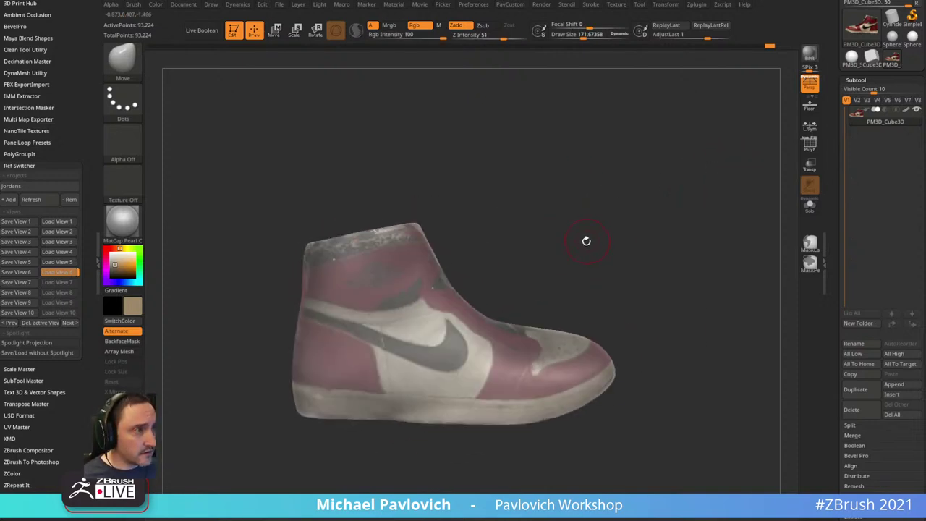
- Return to the Standard brush, sample the dark red and paint the ankle panel below the collar, setting the draw size to about 72
key(b)
key(s)
key(t)
key(s)
drag(419, 311, 413, 311)
alt+right_drag(522, 204, 594, 219)
ctrl+right_drag(594, 219, 590, 235)
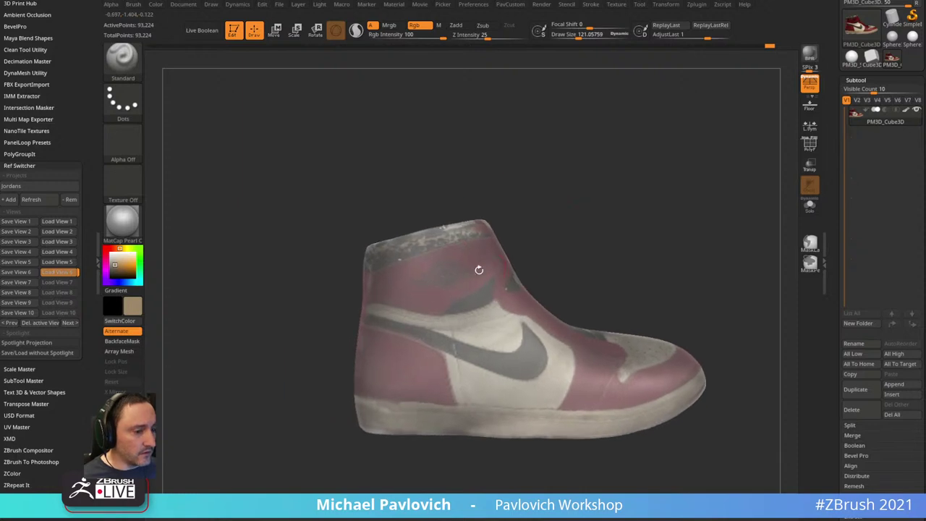
key(c)
drag(472, 251, 439, 273)
alt+right_drag(530, 205, 533, 227)
key(s)
drag(389, 304, 383, 303)
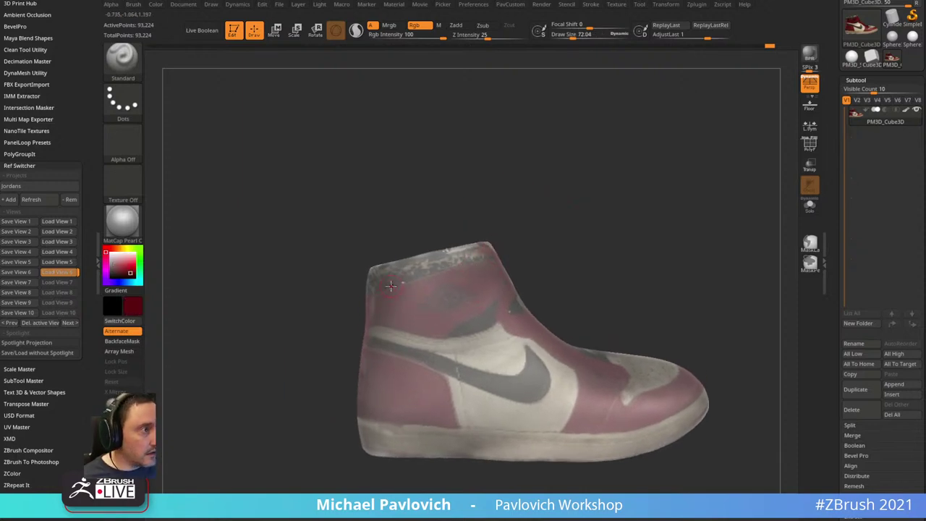
- Sample the collar's near-black colour and paint along the collar band with the draw size reduced to about 52
key(c)
key([)
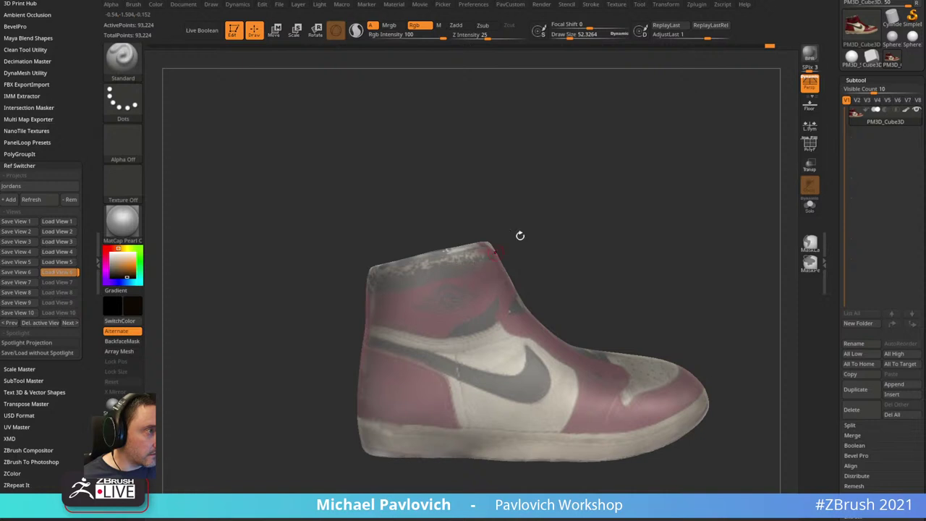
right_drag(519, 236, 461, 264)
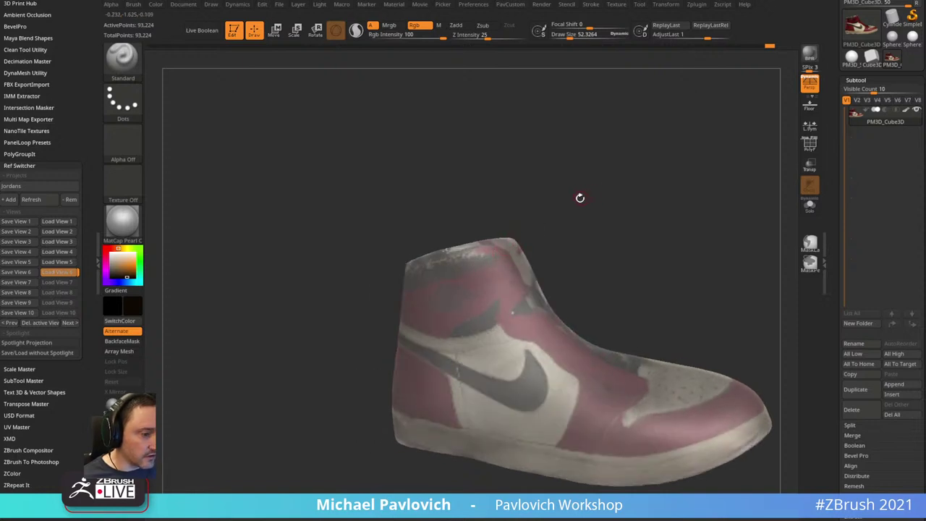
right_drag(567, 188, 497, 255)
- Sample the dark red and paint the front of the collar and the ankle panel's edge below the dark band
key(c)
right_drag(547, 225, 483, 262)
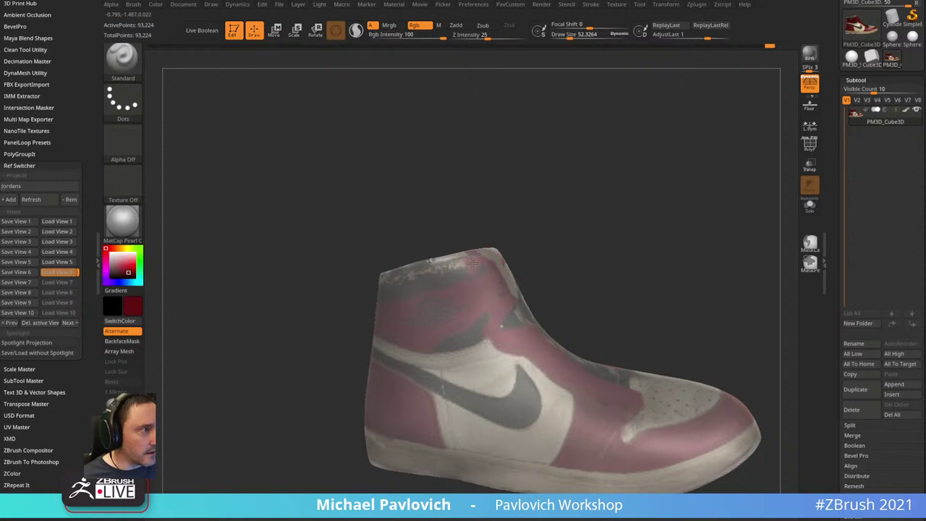
mouse_move(543, 219)
right_down()
mouse_move(518, 215)
mouse_move(450, 290)
right_up()
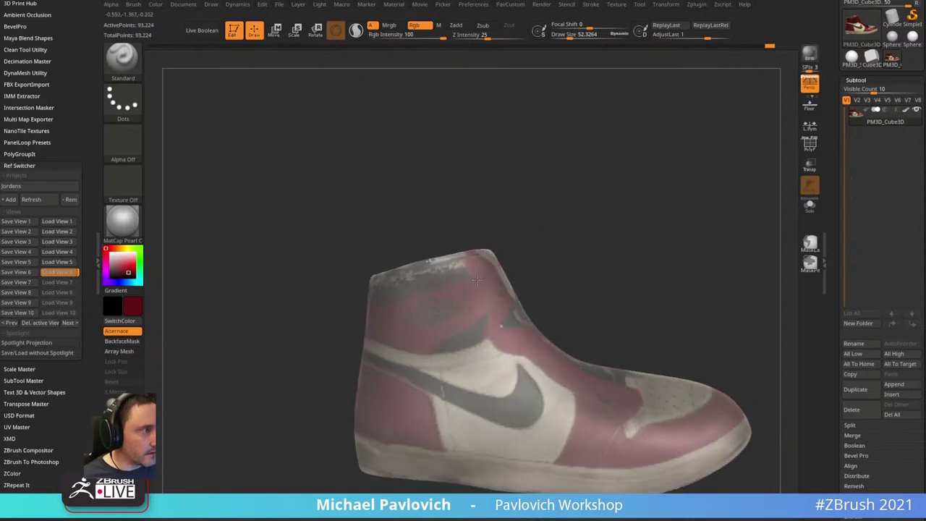
right_drag(550, 232, 507, 246)
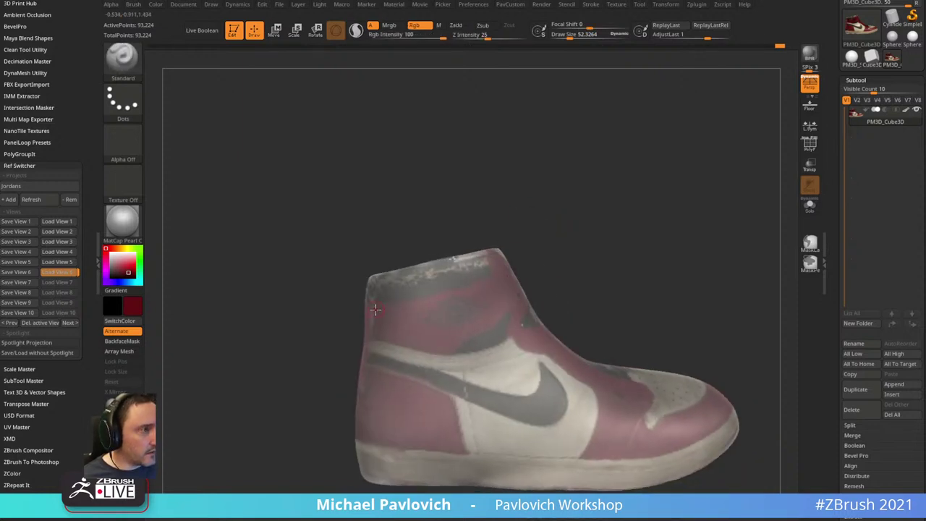
- Sample the heel's reds and paint over the gaps at the top of the heel below the collar
right_drag(547, 201, 635, 201)
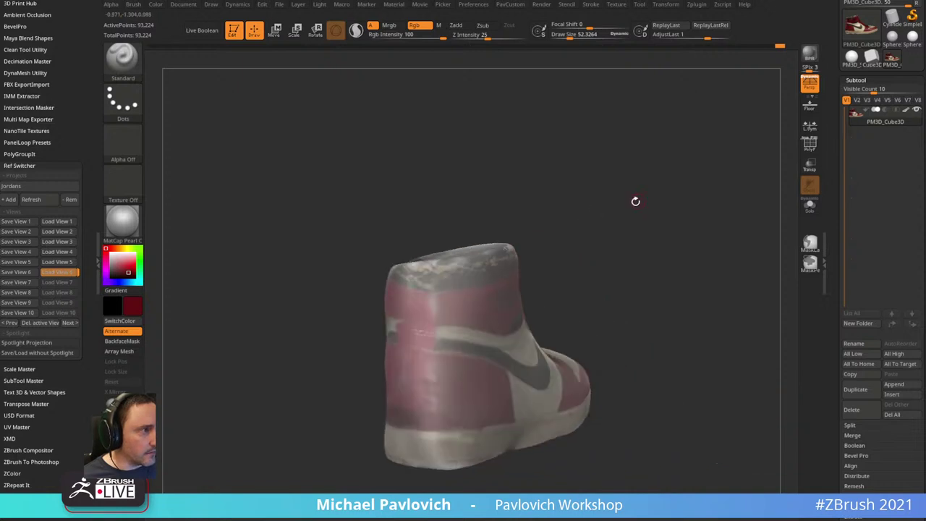
right_drag(418, 294, 620, 219)
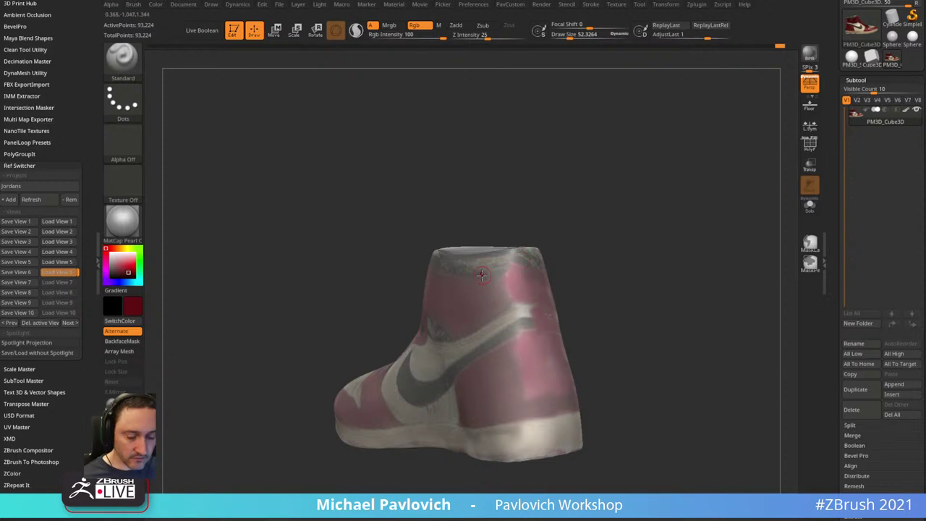
right_drag(482, 274, 495, 290)
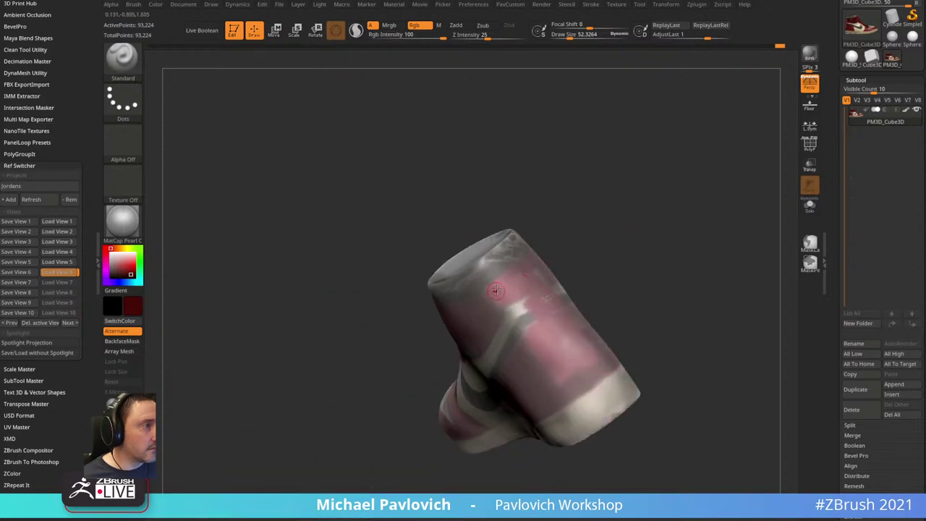
key(c)
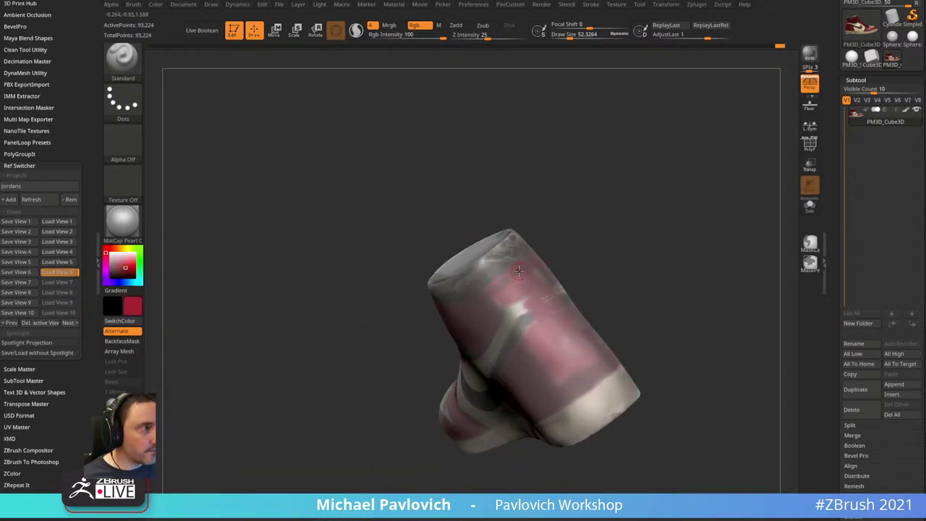
right_drag(570, 245, 519, 273)
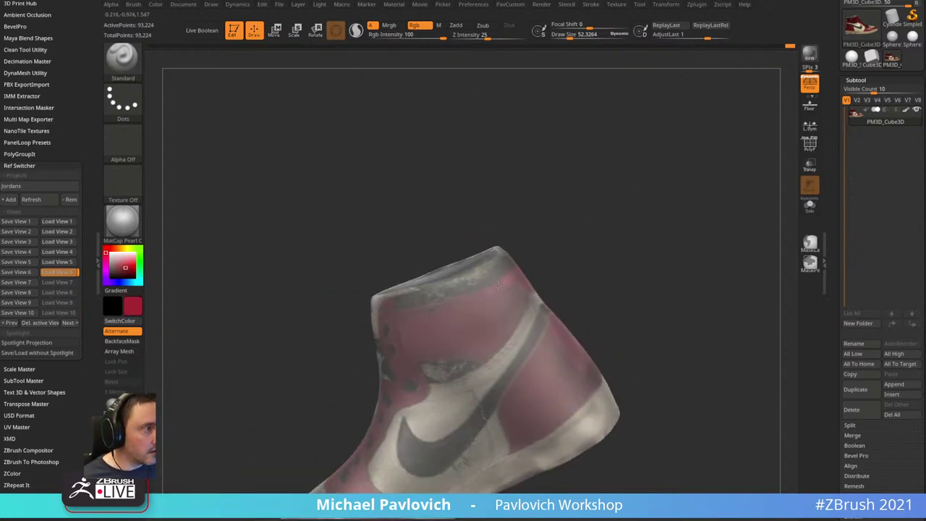
- Sample the tongue's cream and paint over the tongue and laces down to the toe box at draw size about 52
right_drag(600, 238, 525, 227)
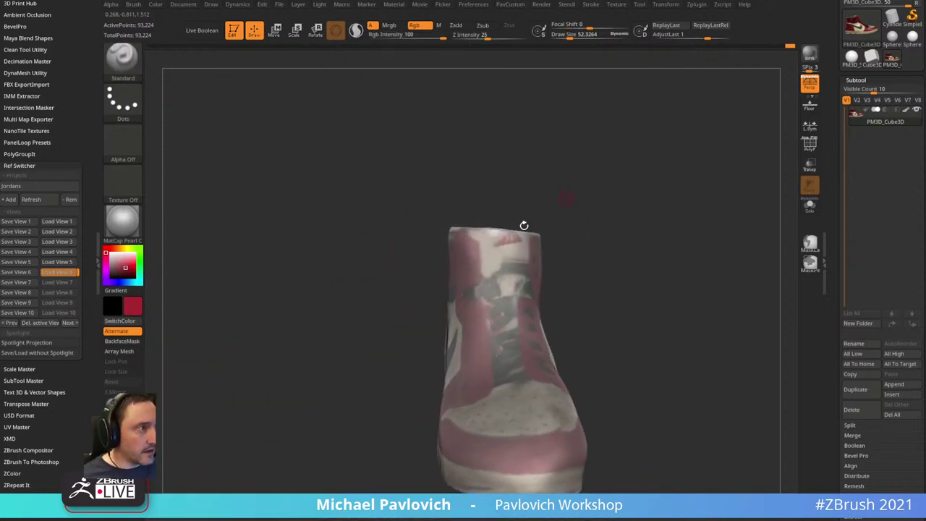
key(c)
mouse_move(487, 251)
right_down()
mouse_move(491, 258)
mouse_move(554, 200)
mouse_move(485, 248)
mouse_move(612, 181)
mouse_move(530, 238)
mouse_move(637, 159)
mouse_move(628, 126)
mouse_move(483, 291)
mouse_move(610, 191)
mouse_move(522, 246)
right_up()
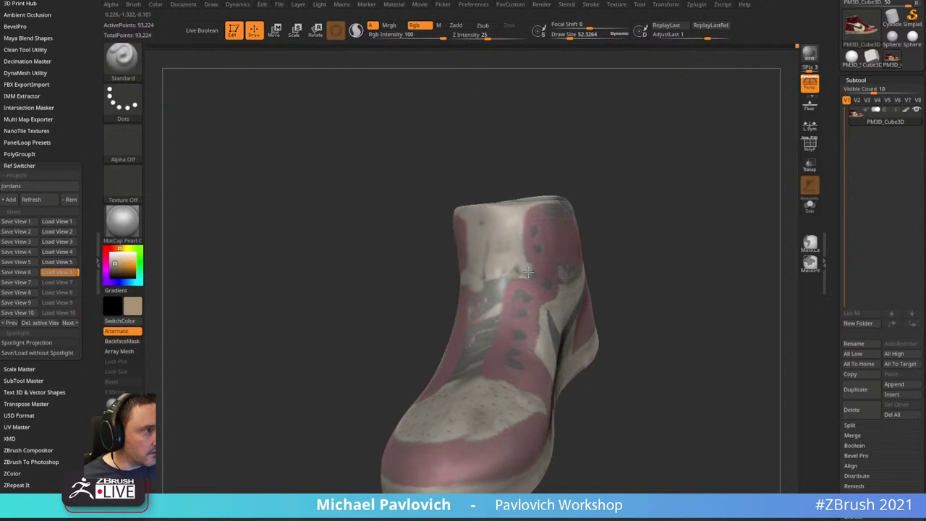
right_drag(502, 277, 486, 289)
mouse_move(479, 315)
mouse_down()
mouse_move(479, 381)
mouse_move(496, 267)
mouse_move(509, 373)
mouse_move(486, 383)
mouse_up()
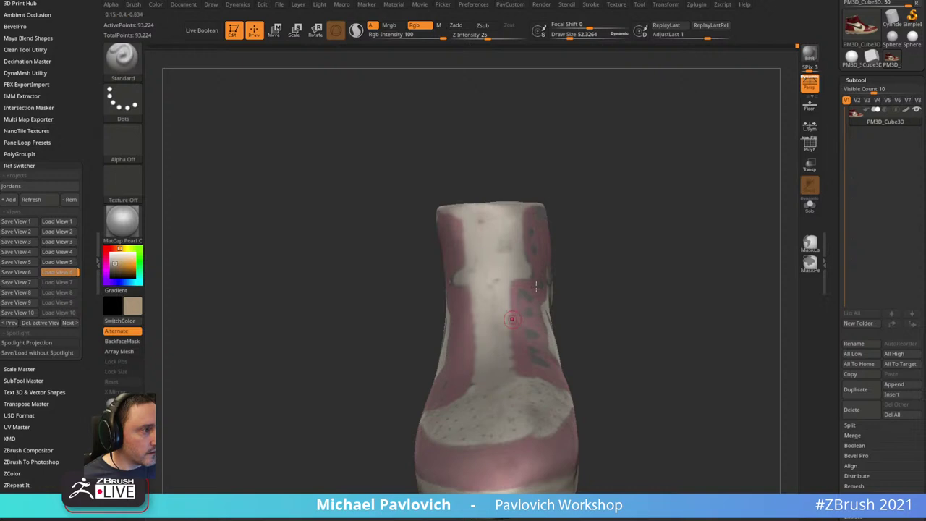
right_drag(507, 318, 610, 254)
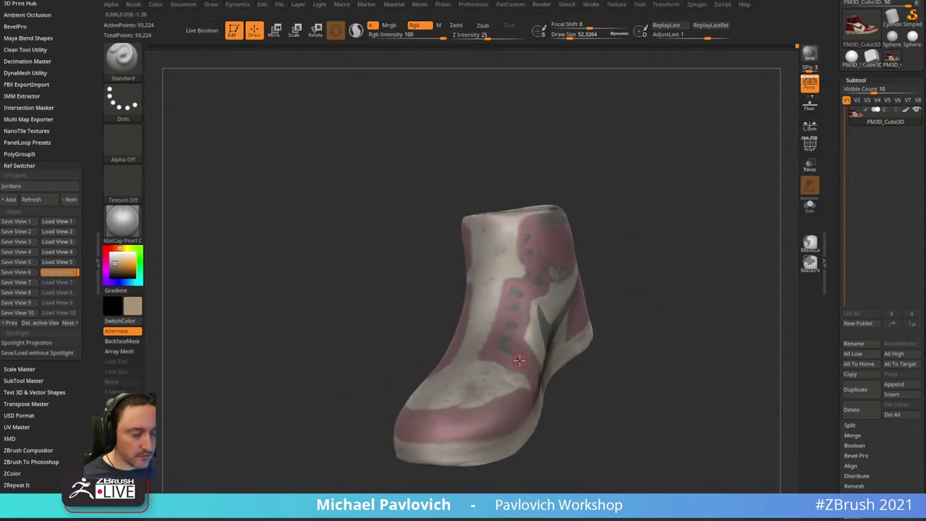
- Sample the dark red and paint over the lace panel down to the toe box, reducing the draw size to about 33
key(c)
right_drag(622, 216, 667, 214)
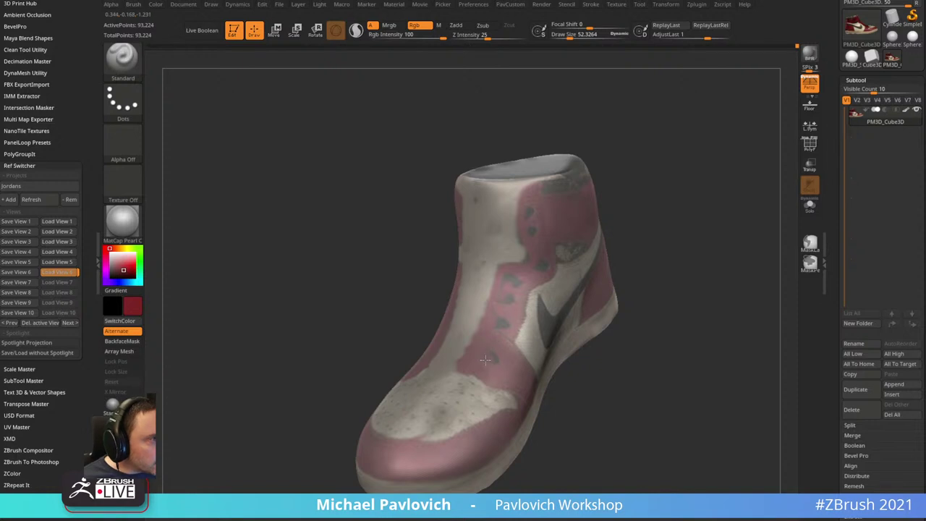
right_drag(485, 359, 713, 195)
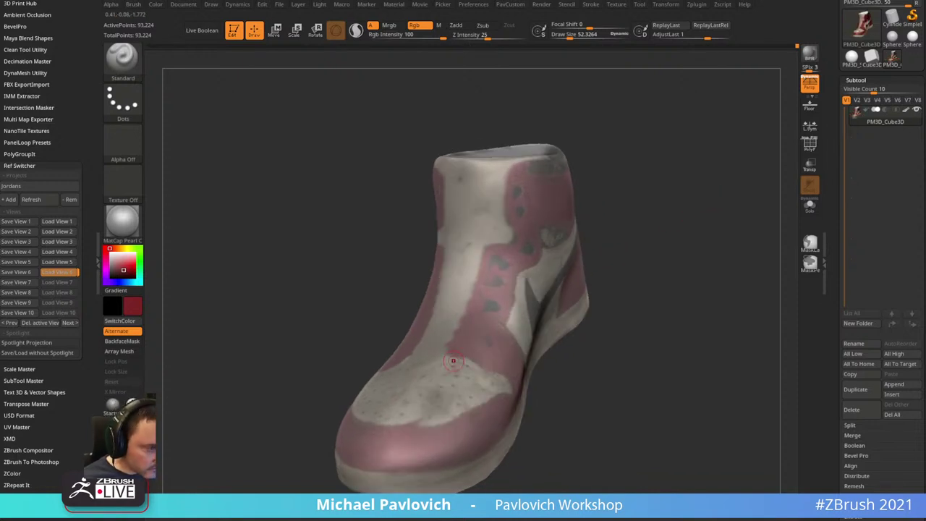
right_drag(452, 360, 733, 169)
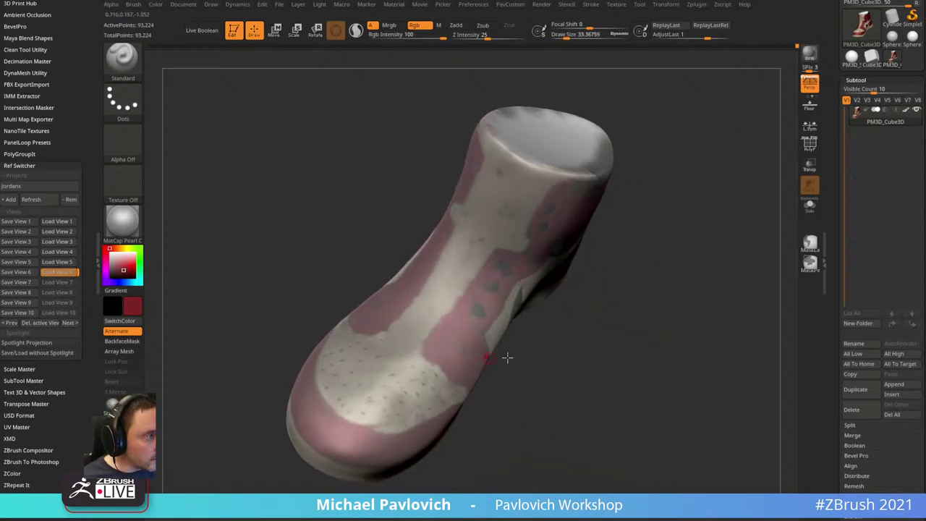
right_drag(506, 355, 480, 311)
- Sample black and paint thin seam lines along the front side panels, reducing the draw size to about 19
key(c)
key([)
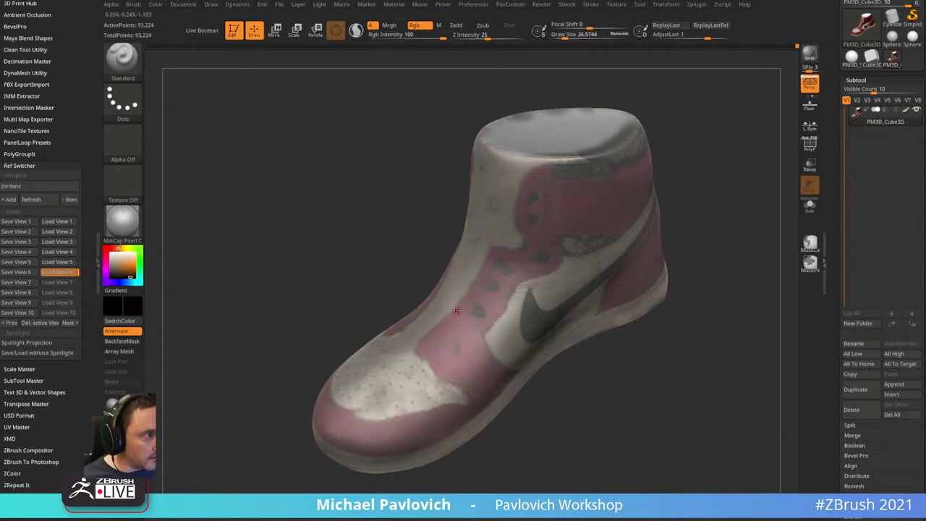
right_drag(674, 352, 551, 243)
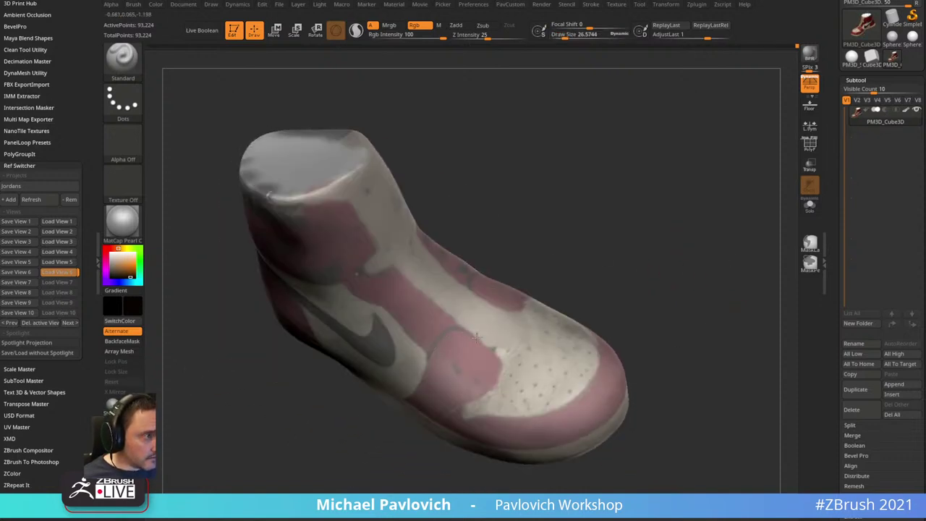
right_drag(498, 359, 630, 224)
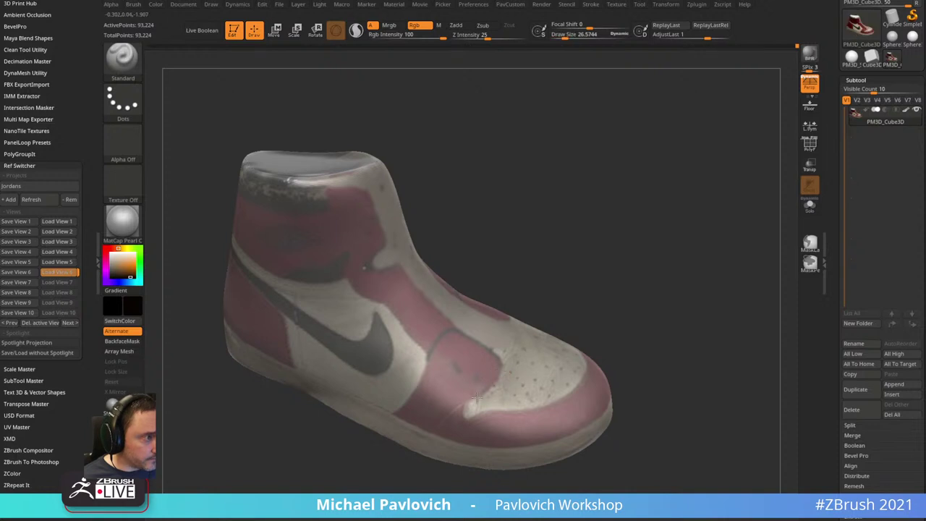
right_drag(420, 435, 476, 383)
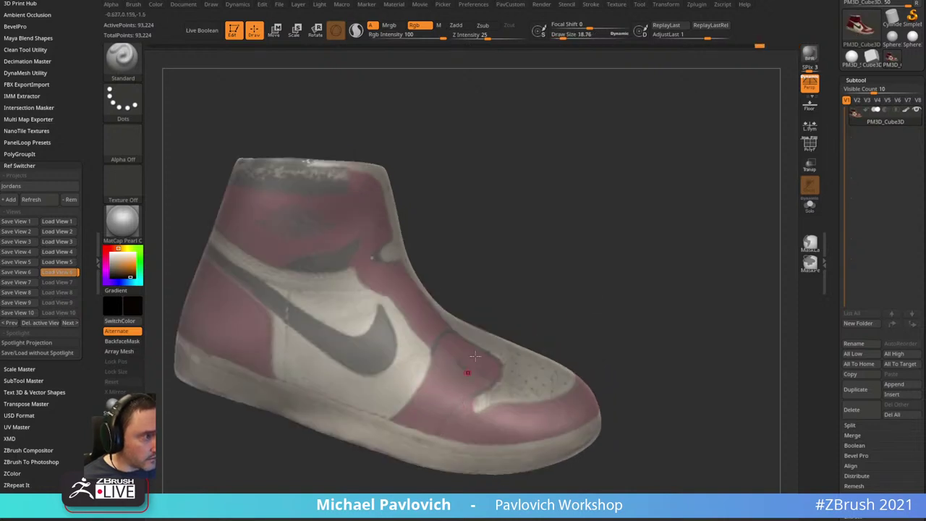
right_drag(552, 248, 612, 163)
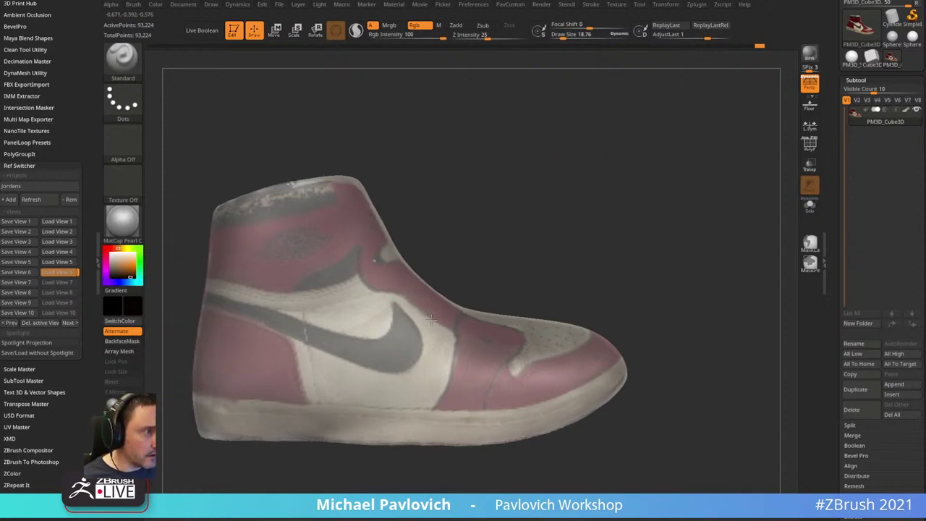
right_drag(430, 319, 443, 285)
- Reshape the ankle and heel with the Move brush at draw size about 271, reduced to about 231
key(b)
key(m)
key(v)
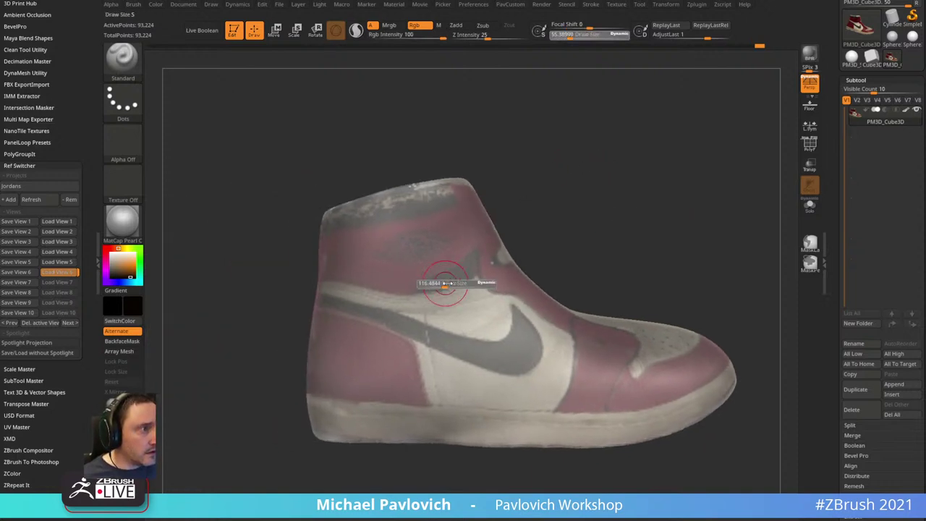
key([)
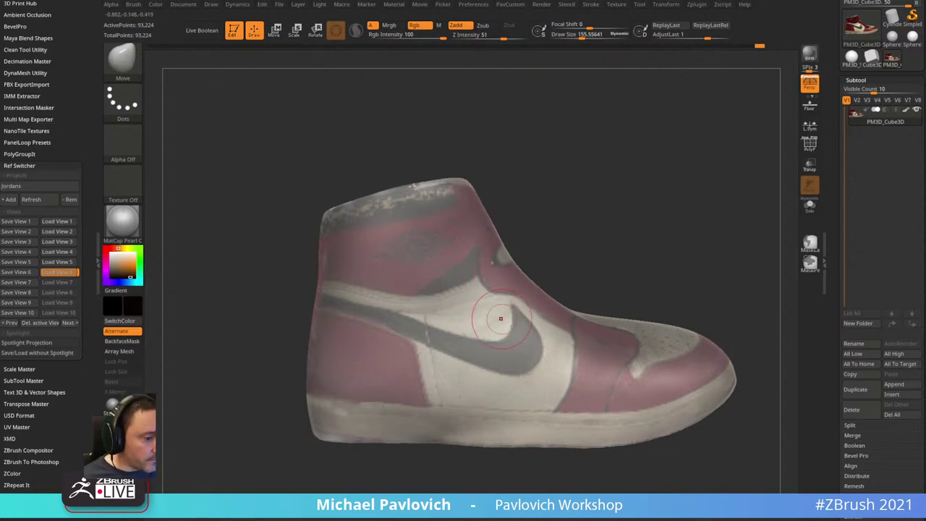
mouse_move(580, 206)
alt+mouse_down()
mouse_move(554, 206)
mouse_move(589, 192)
mouse_move(568, 180)
mouse_move(607, 182)
mouse_move(528, 224)
mouse_move(580, 195)
mouse_move(542, 244)
mouse_move(593, 210)
mouse_move(499, 274)
mouse_move(491, 264)
alt+mouse_up()
key([)
key(s)
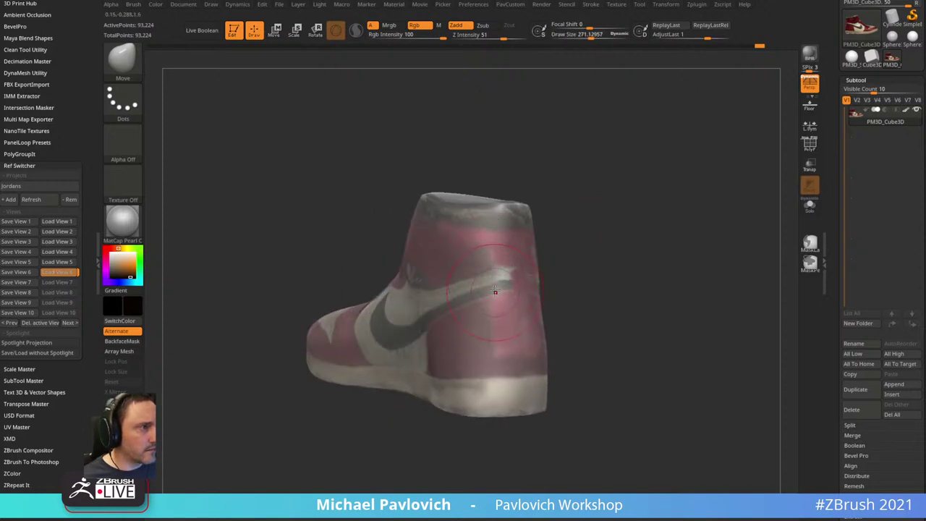
mouse_move(577, 242)
mouse_down()
mouse_move(470, 268)
mouse_move(626, 231)
mouse_move(571, 251)
mouse_up()
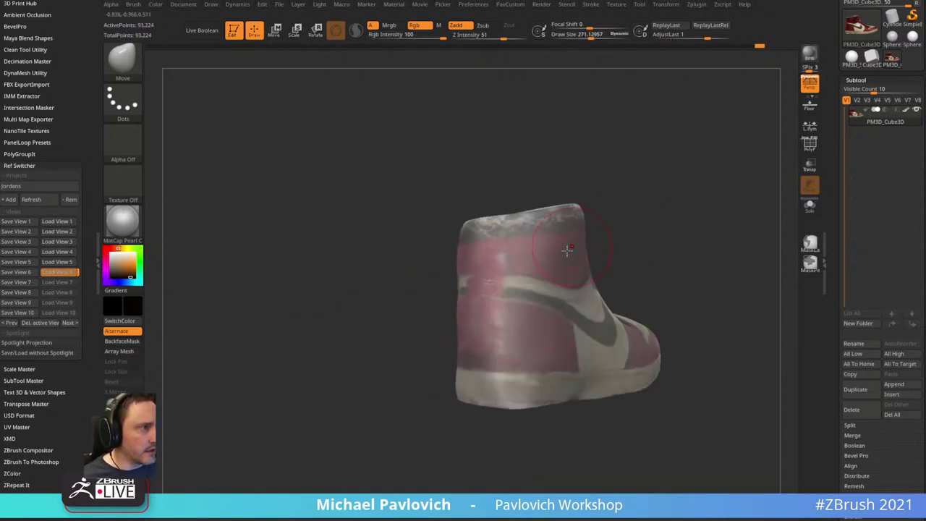
key(s)
alt+drag(624, 213, 540, 264)
click(599, 227)
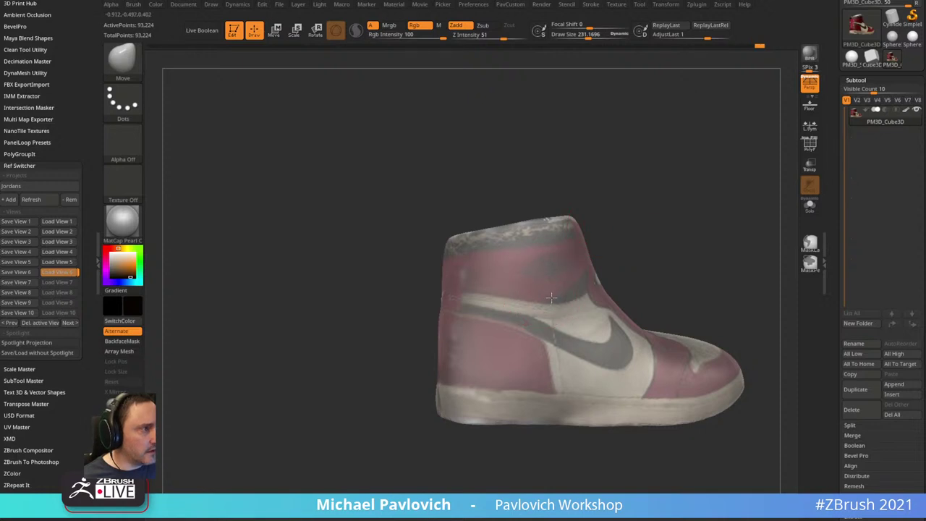
alt+drag(679, 215, 614, 227)
- Hide the subtool's painted colour and set the main colour to white
click(905, 111)
alt+drag(703, 180, 629, 213)
drag(119, 263, 103, 250)
mouse_move(506, 199)
alt+mouse_down()
mouse_move(537, 160)
mouse_move(638, 171)
mouse_move(682, 229)
mouse_move(679, 267)
mouse_move(664, 188)
mouse_move(690, 252)
mouse_move(679, 221)
alt+mouse_up()
- Build up the side of the heel with the Clay brush at draw size about 285, lowering Z Intensity to 31
key(b)
key(c)
key(l)
key(s)
drag(515, 319, 519, 318)
drag(594, 268, 599, 230)
key(s)
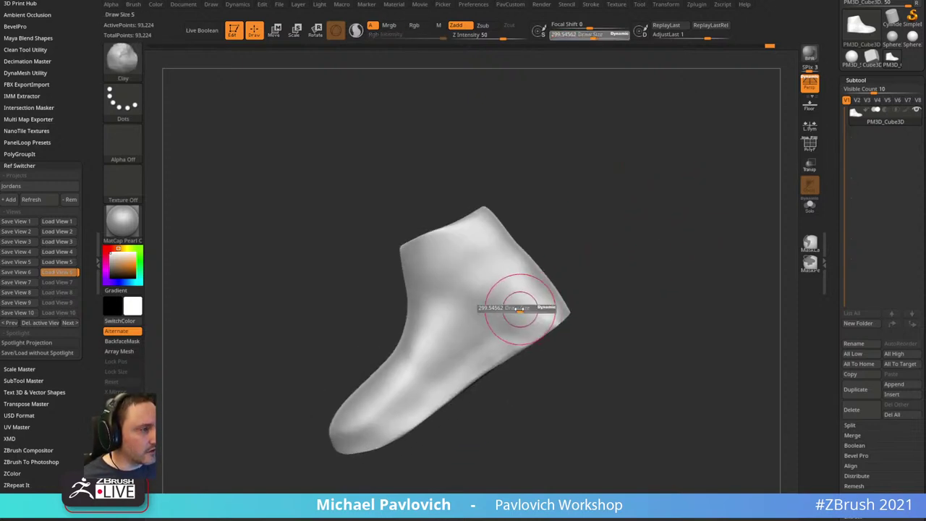
shift+drag(507, 323, 511, 316)
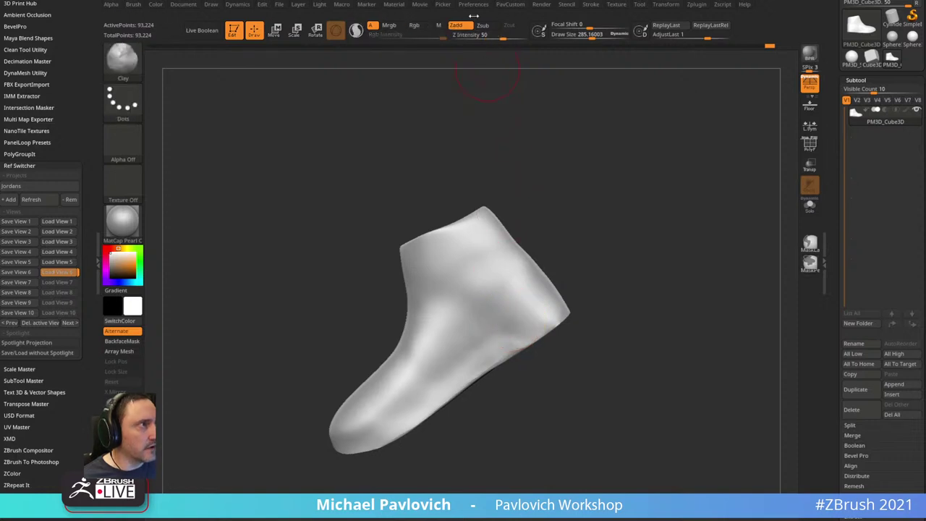
click(492, 36)
mouse_move(623, 163)
mouse_down()
mouse_move(666, 229)
mouse_move(653, 182)
mouse_up()
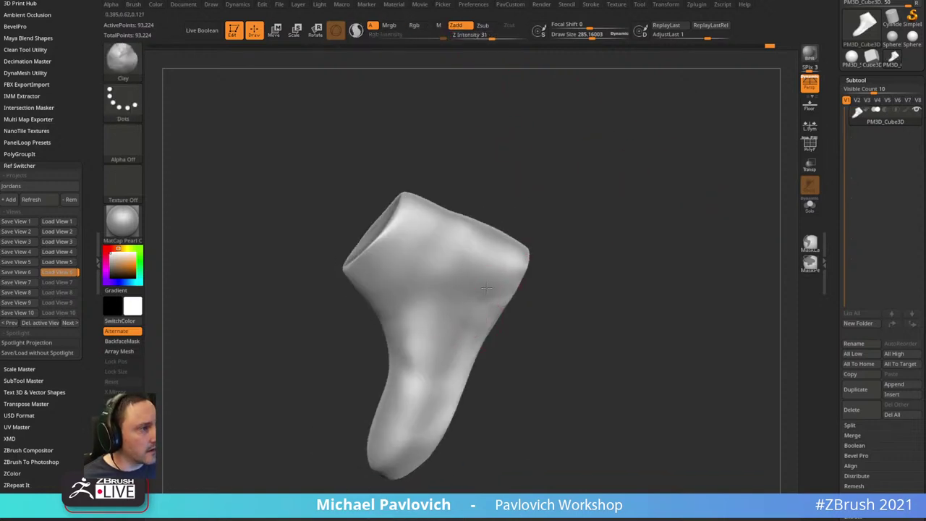
- Add volume to the lower side near the heel with ClayBuildup at Z Intensity 6 and draw size about 206
key(b)
key(c)
key(b)
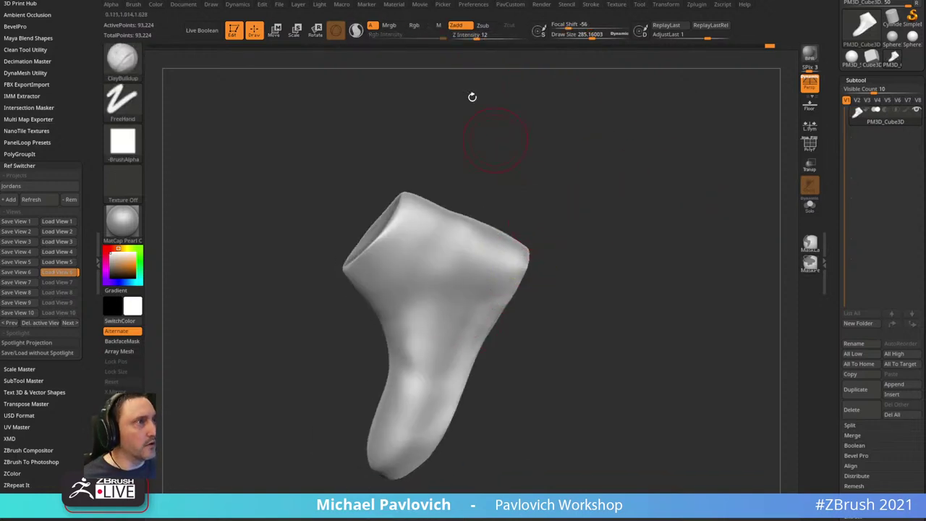
click(470, 37)
drag(552, 168, 525, 210)
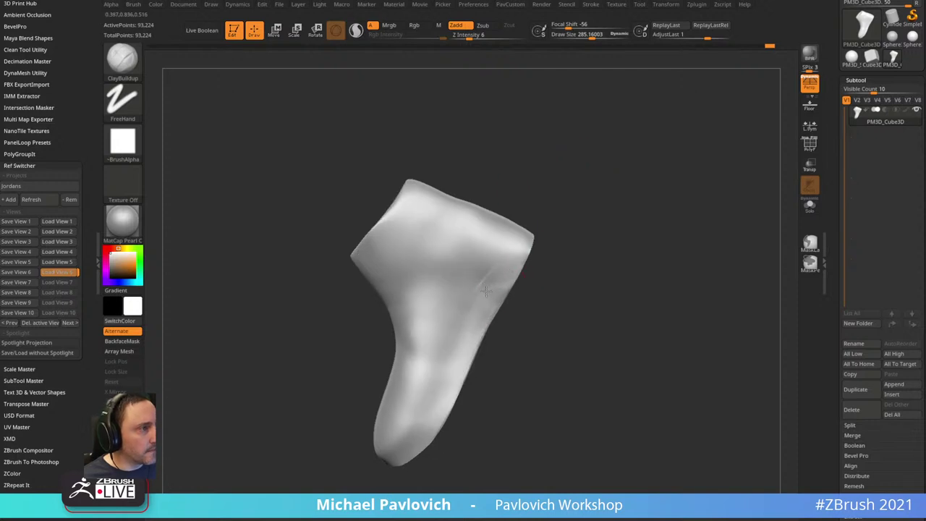
drag(576, 223, 492, 274)
drag(529, 203, 477, 295)
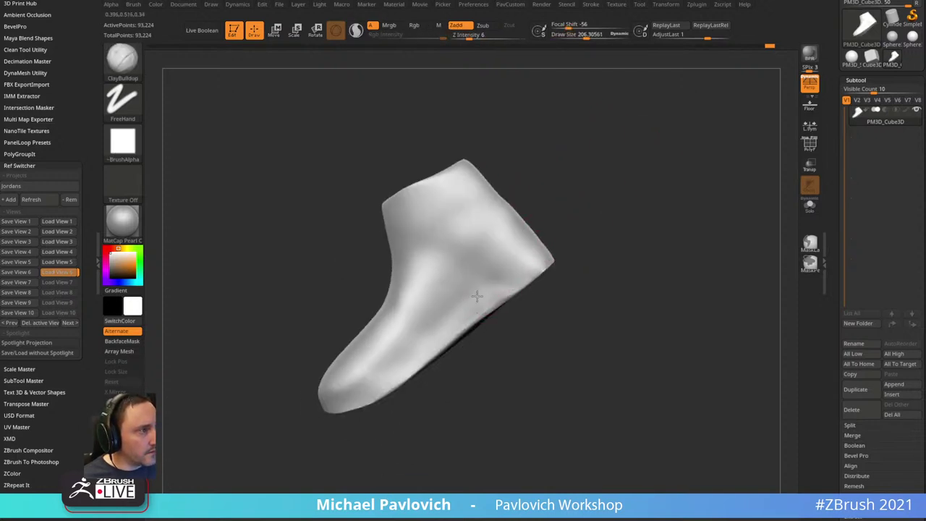
drag(555, 202, 495, 279)
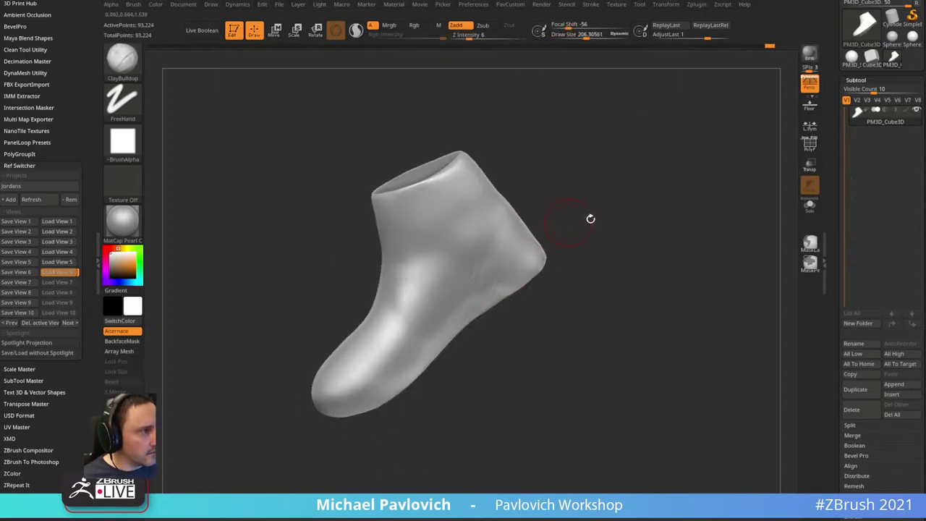
- Build up the ankle and arch areas with more light ClayBuildup strokes
right_drag(441, 332, 442, 253)
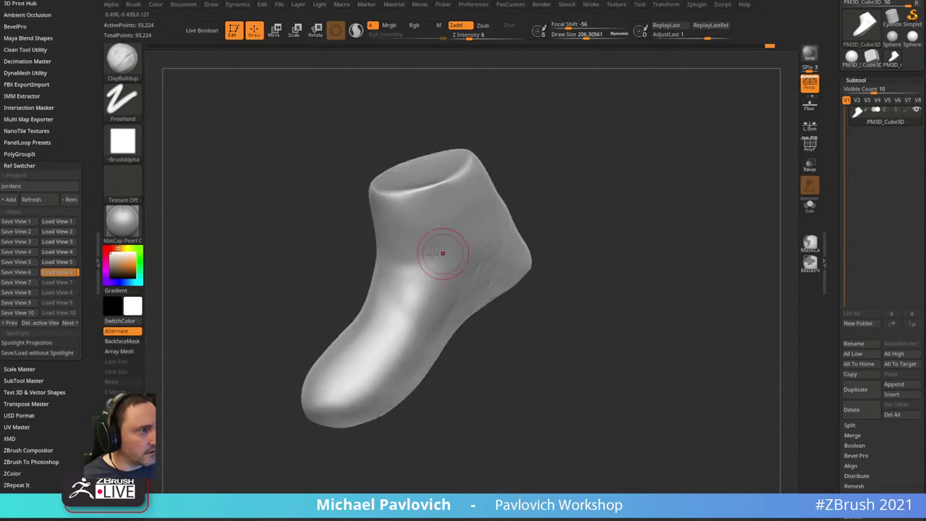
drag(554, 161, 508, 246)
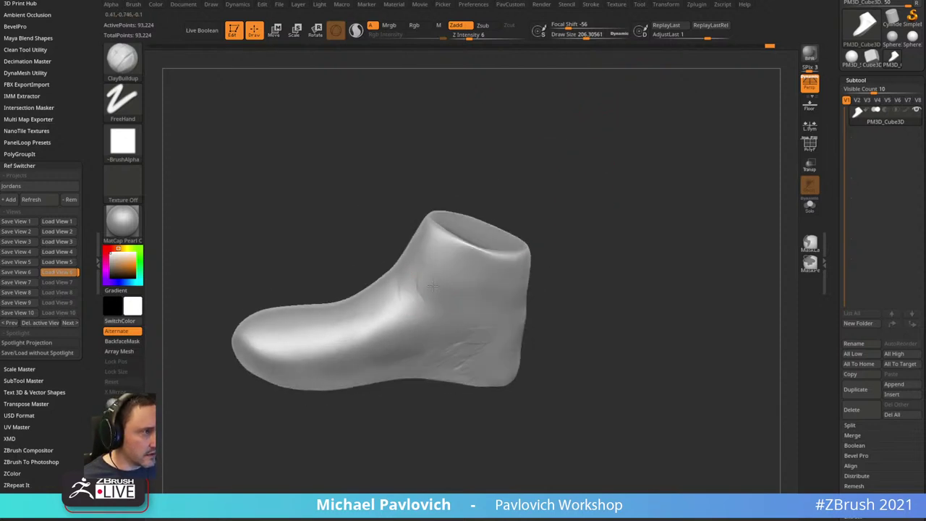
right_drag(543, 231, 524, 257)
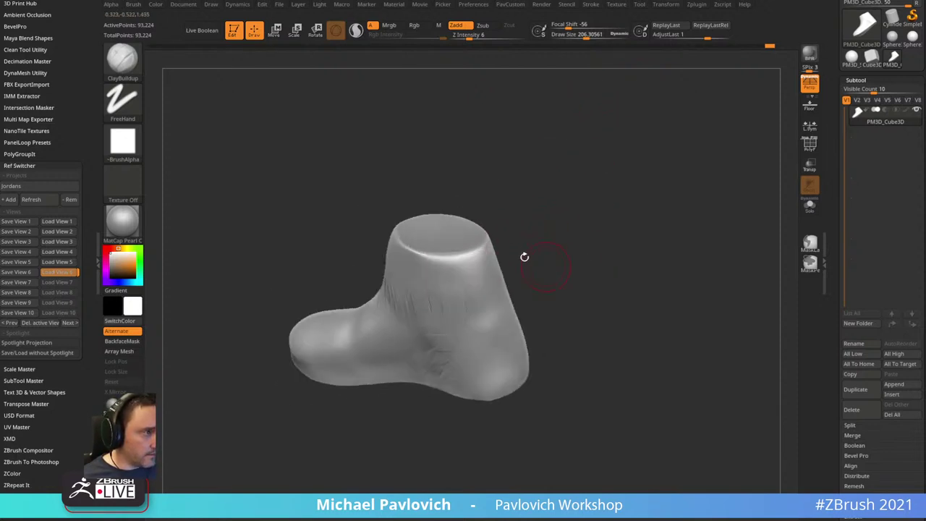
mouse_move(480, 311)
right_down()
mouse_move(630, 238)
mouse_move(481, 300)
mouse_move(543, 196)
mouse_move(480, 285)
mouse_move(532, 282)
right_up()
drag(522, 277, 493, 304)
right_drag(499, 300, 543, 253)
- Smooth out the clay strokes on the ankle and the side of the heel
mouse_move(499, 268)
shift+mouse_down()
mouse_move(473, 279)
mouse_move(510, 239)
shift+mouse_up()
mouse_move(523, 209)
right_down()
mouse_move(420, 264)
mouse_move(655, 140)
mouse_move(559, 198)
mouse_move(473, 287)
right_up()
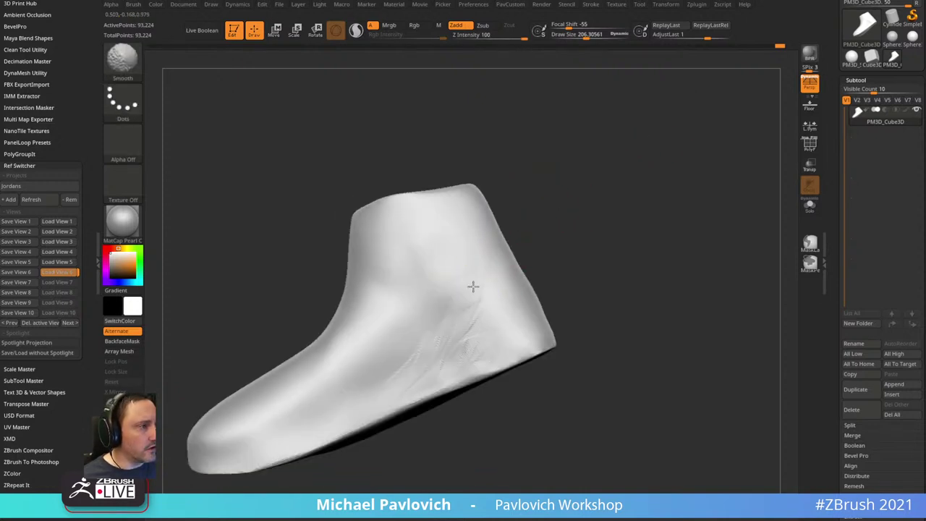
right_drag(610, 243, 461, 293)
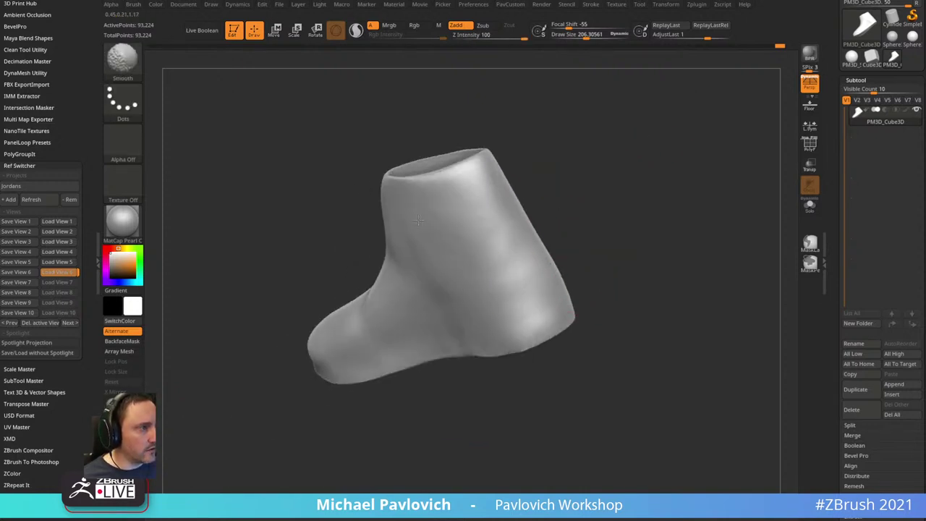
right_drag(418, 220, 550, 250)
right_drag(478, 262, 612, 227)
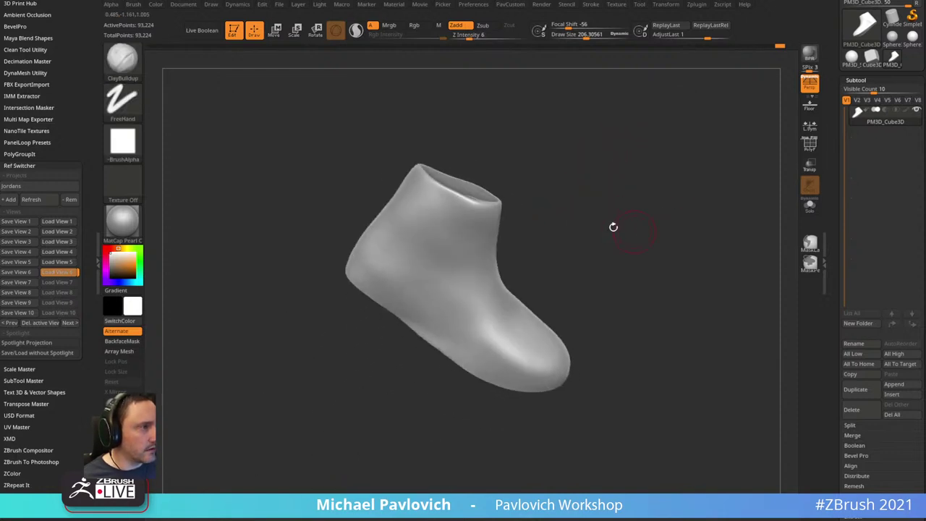
- Smooth the opposite side of the shoe around the heel, ankle and instep
shift+drag(373, 268, 408, 210)
alt+right_drag(576, 163, 633, 211)
shift+drag(503, 290, 511, 276)
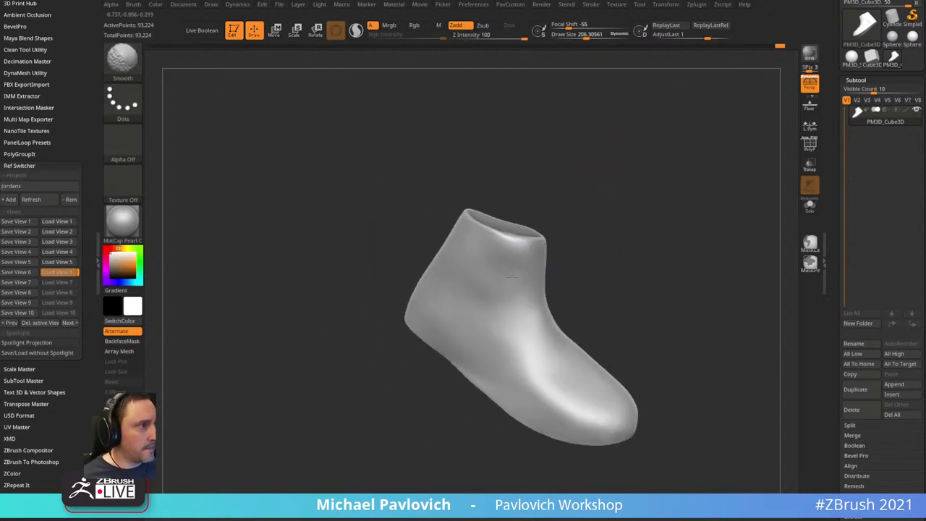
mouse_move(584, 206)
right_down()
mouse_move(612, 185)
mouse_move(405, 318)
right_up()
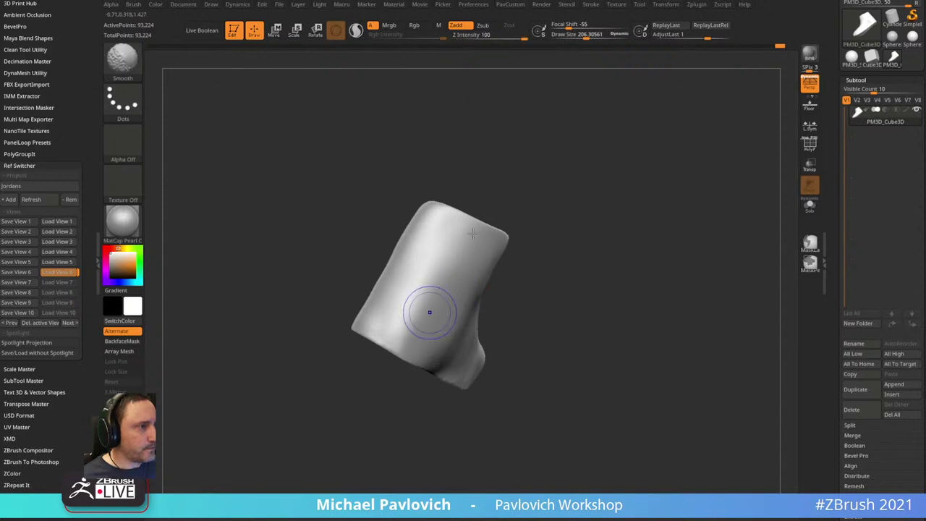
right_drag(518, 213, 617, 225)
shift+drag(458, 316, 444, 307)
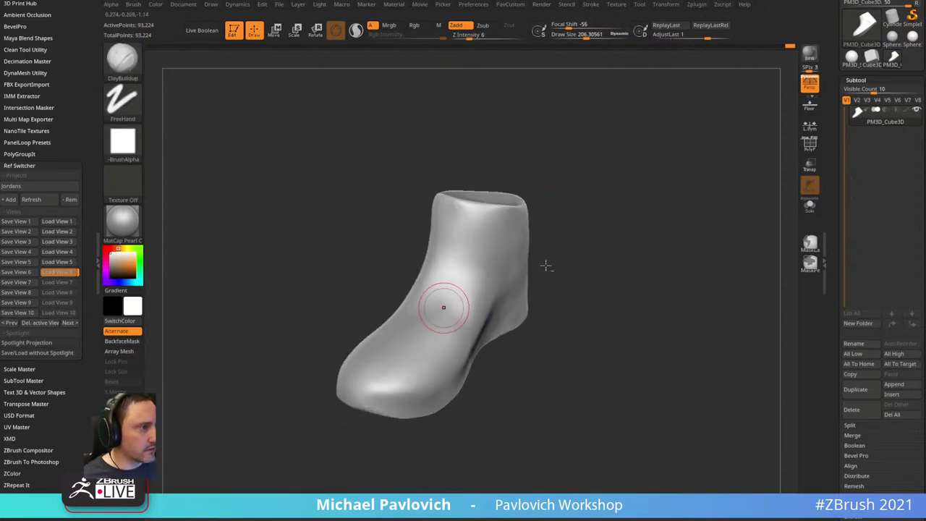
- Show the painted colour on the shoe subtool again
mouse_move(443, 306)
right_down()
mouse_move(471, 331)
mouse_move(665, 256)
mouse_move(525, 276)
mouse_move(486, 300)
right_up()
mouse_move(529, 279)
right_down()
mouse_move(526, 300)
mouse_move(554, 256)
mouse_move(529, 288)
mouse_move(511, 282)
mouse_move(535, 269)
mouse_move(545, 248)
mouse_move(485, 310)
mouse_move(618, 173)
mouse_move(712, 161)
mouse_move(612, 145)
mouse_move(651, 163)
mouse_move(682, 196)
mouse_move(696, 185)
mouse_move(740, 196)
mouse_move(700, 178)
right_up()
click(881, 111)
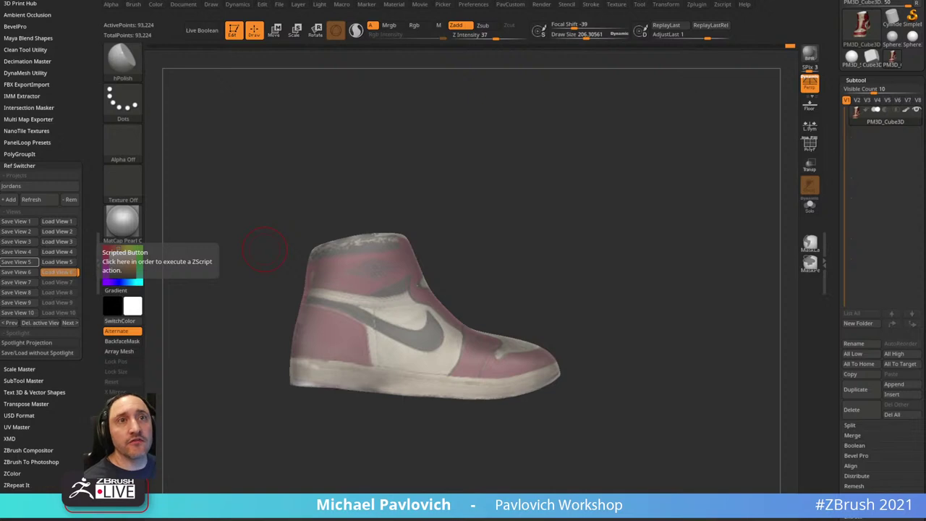
- Switch to the browser and examine the sneaker listing's side, sole and pair photos
click(456, 445)
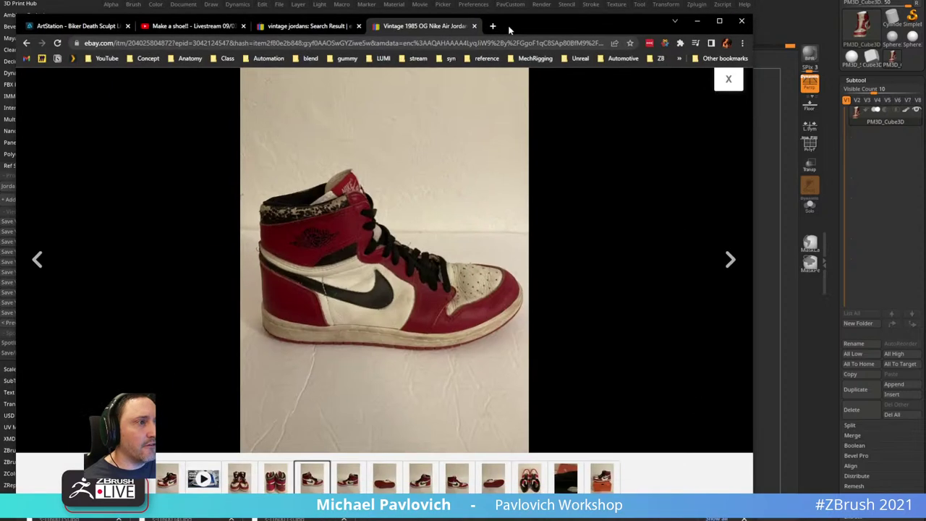
click(351, 480)
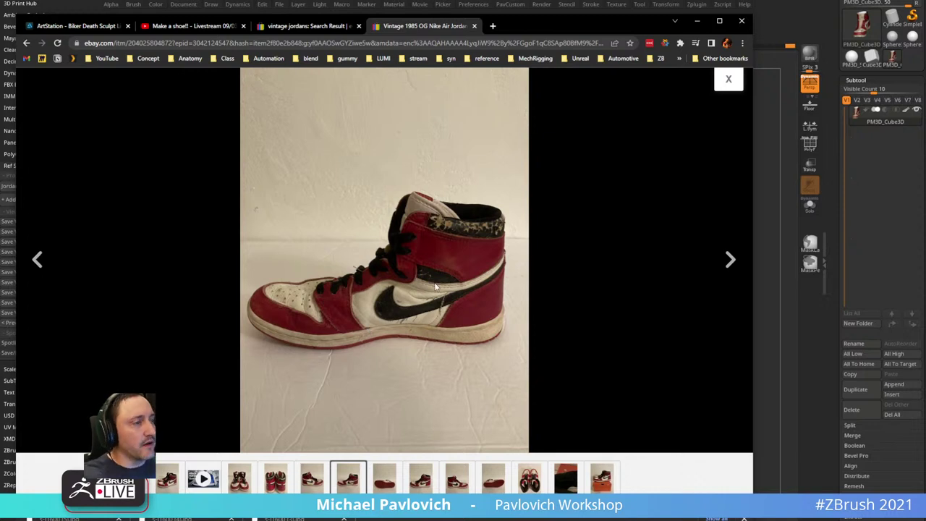
click(409, 483)
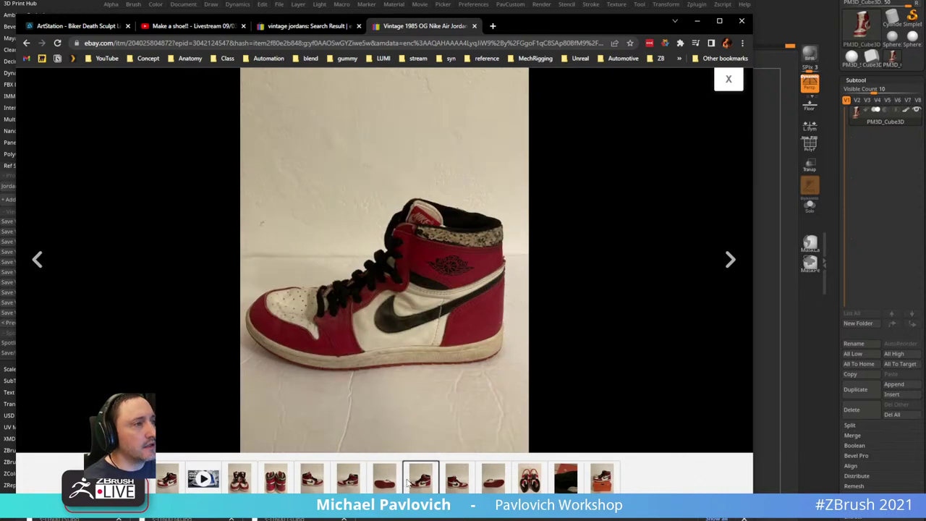
click(370, 488)
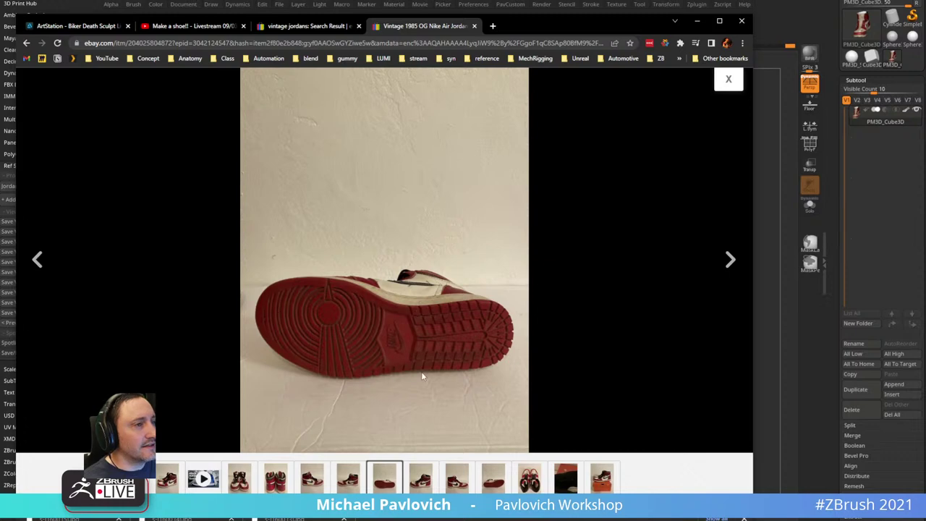
click(171, 478)
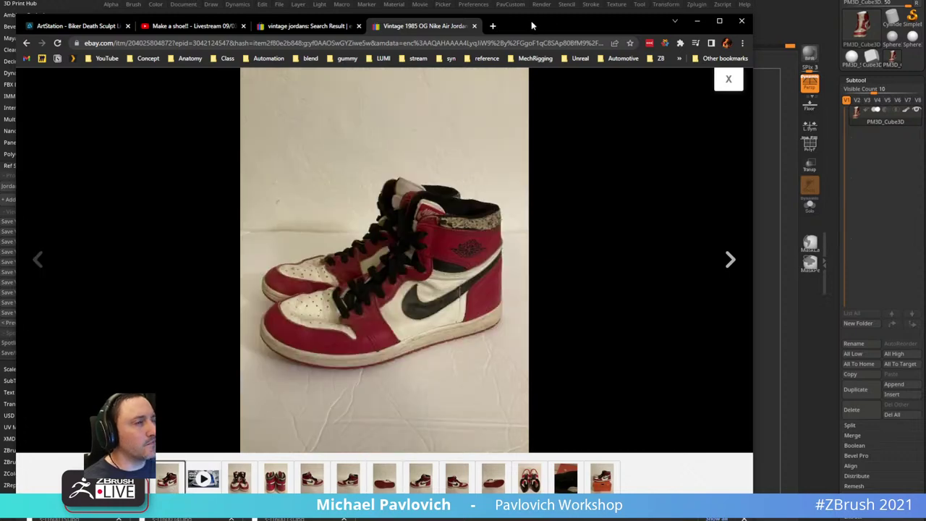
- Return to ZBrush and open the Alpha and Texture settings of the current brush
click(696, 22)
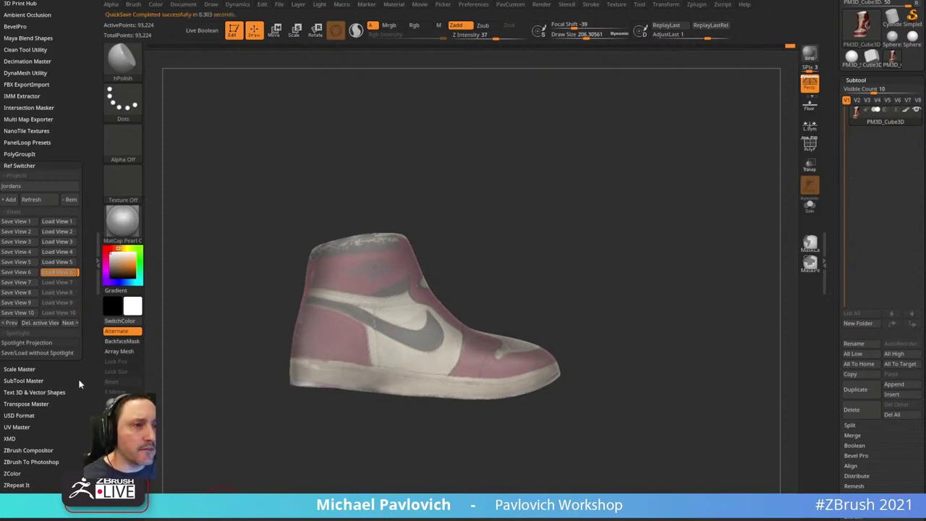
scroll(64, 88, down, 2)
scroll(63, 88, up, 10)
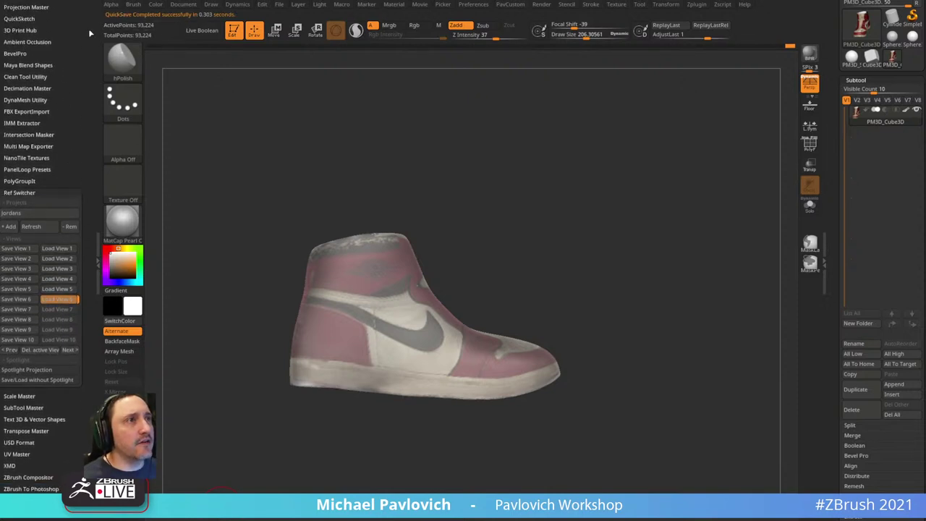
scroll(41, 268, down, 4)
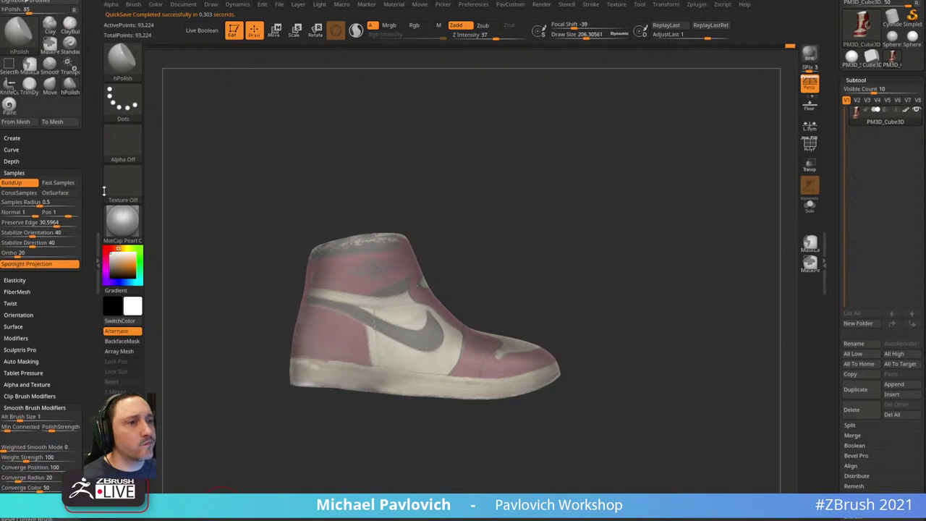
click(27, 339)
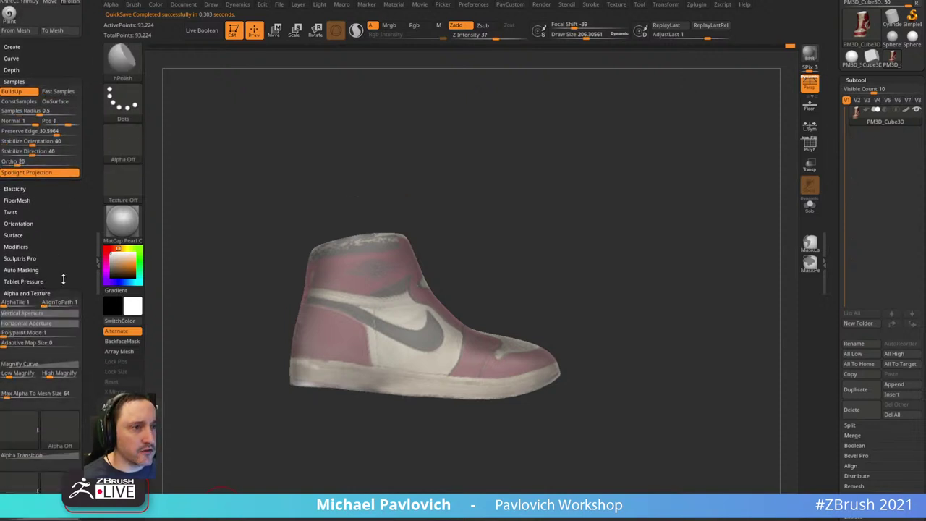
scroll(36, 323, down, 8)
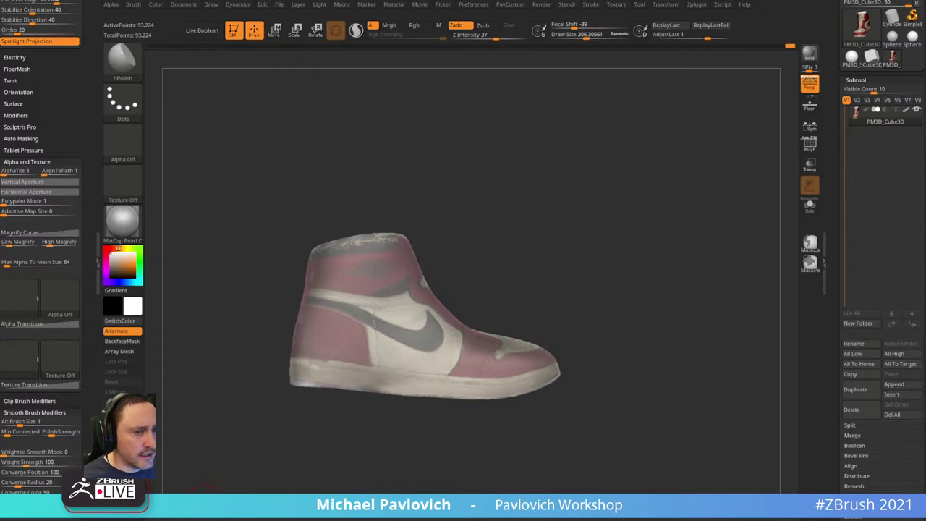
- Switch to the browser and search the YouTube channel's videos for "alpha and texture"
drag(507, 517, 615, 37)
click(25, 47)
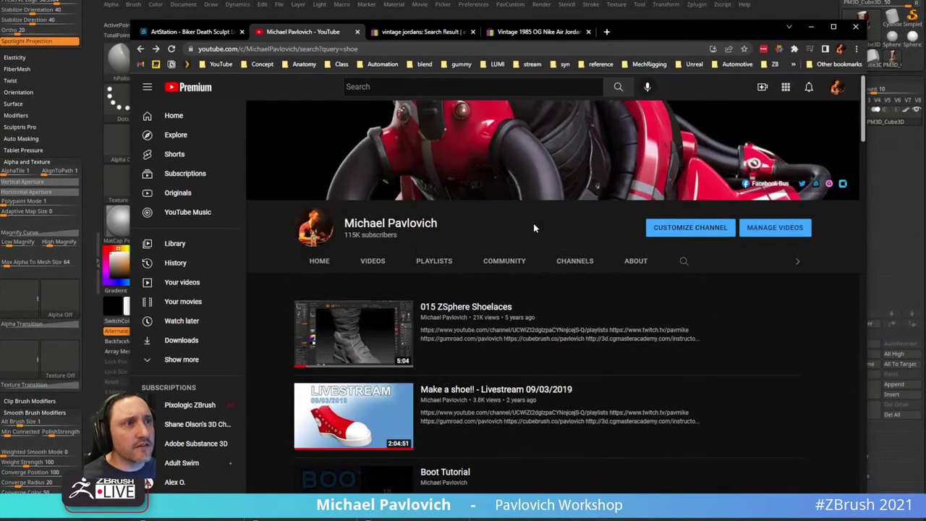
click(684, 261)
text(al)
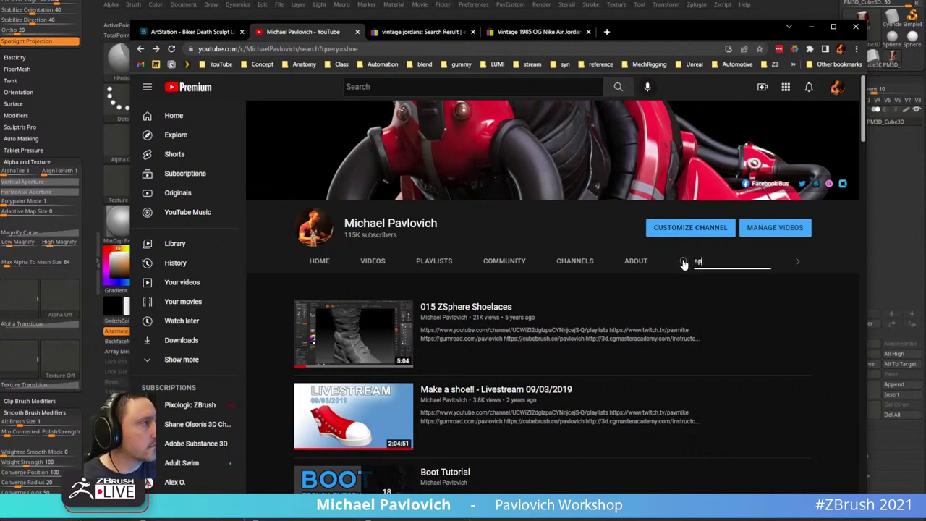
text(pha and texture)
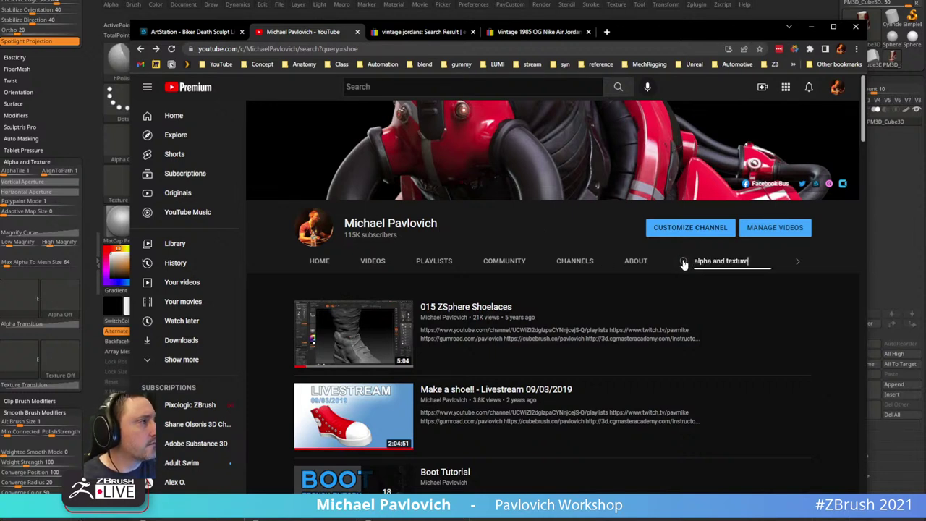
key(Return)
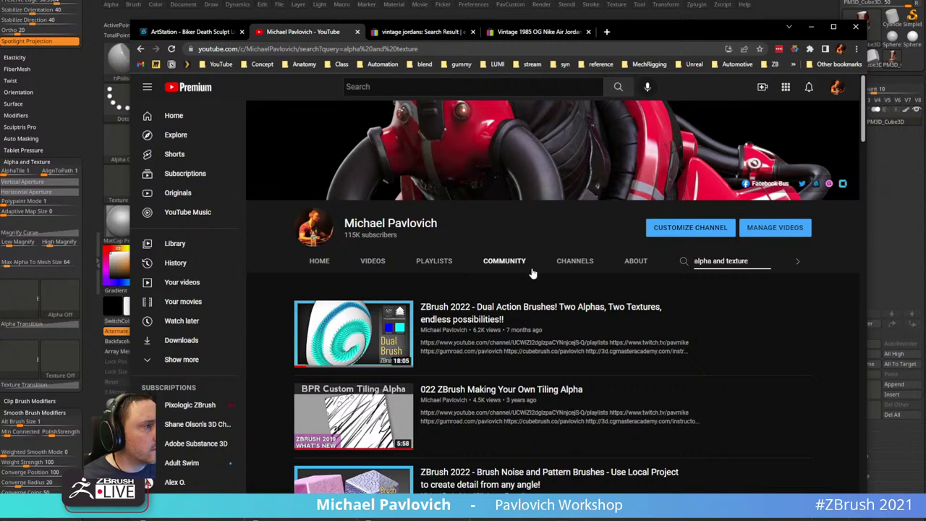
- Watch parts of the ZBrush 2022 Dual Action Brushes video, pause it in the Alpha Transition Curve chapter and put the browser away
click(533, 311)
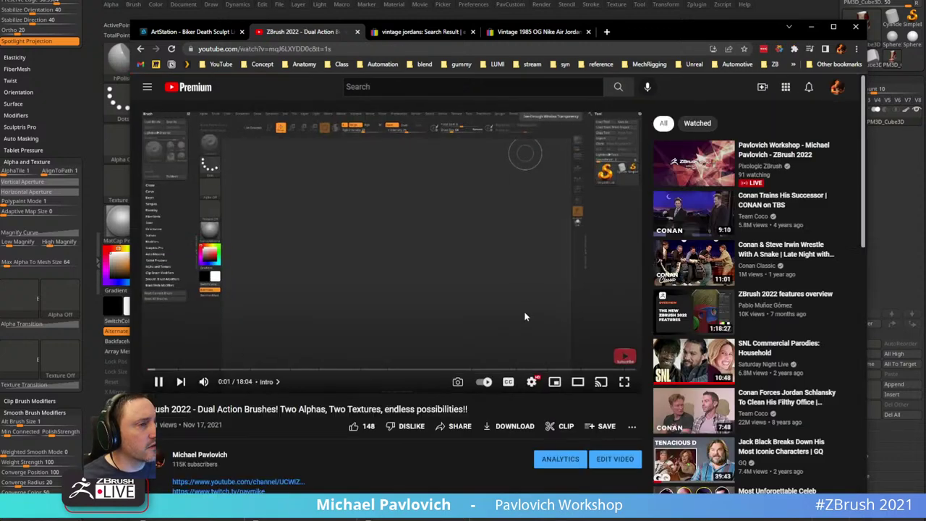
click(210, 370)
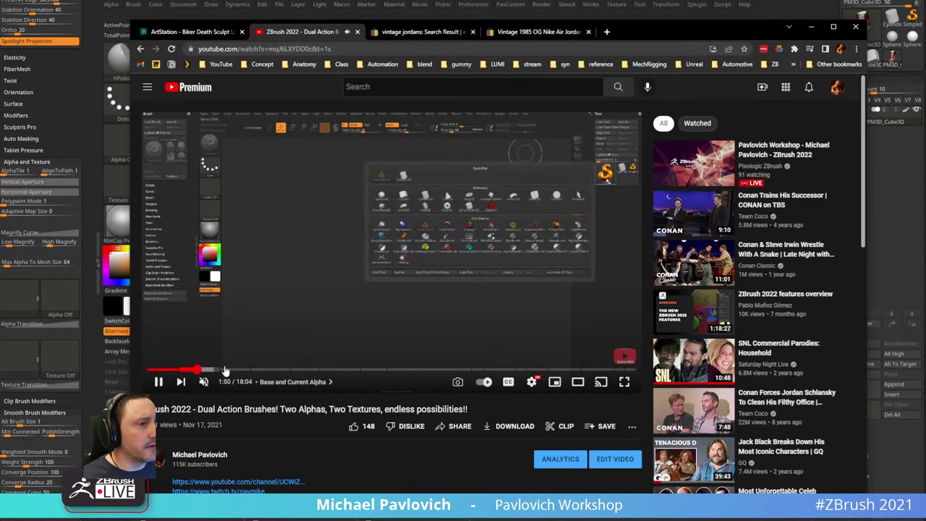
click(260, 49)
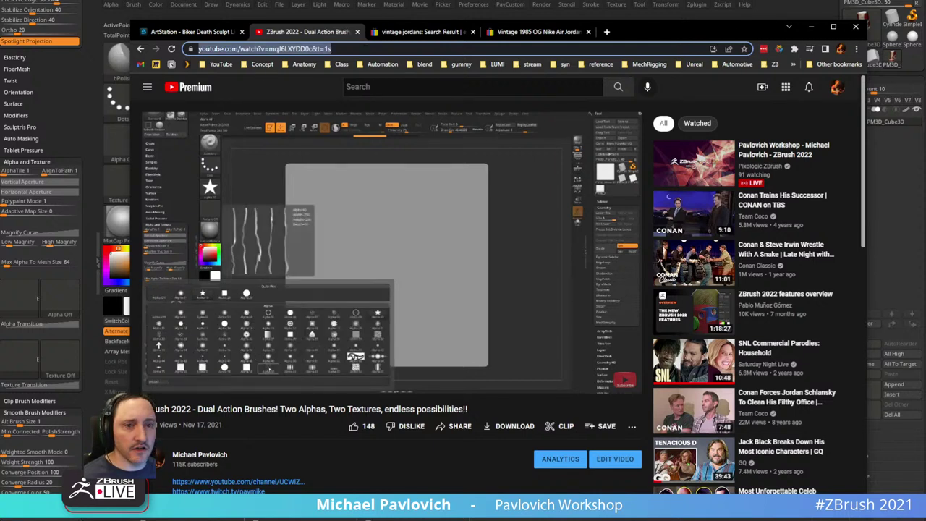
key(alt+Tab)
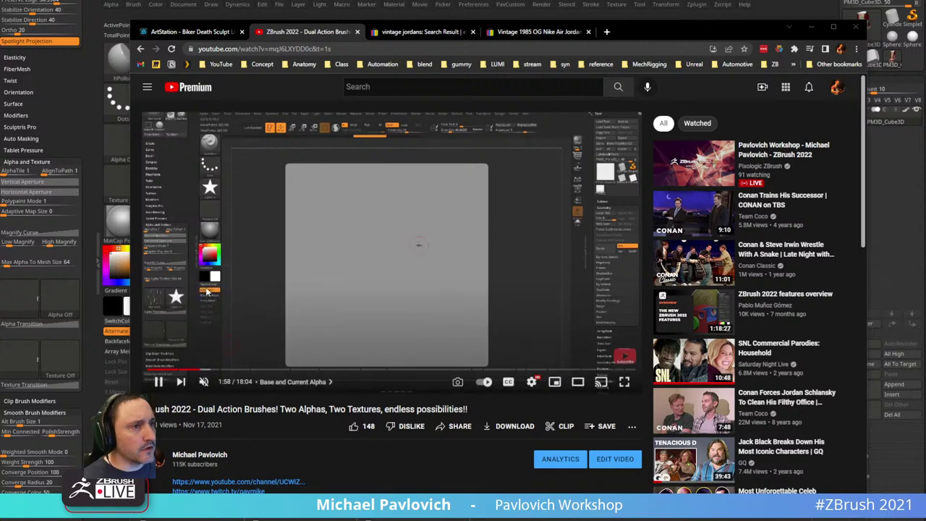
click(238, 369)
click(160, 385)
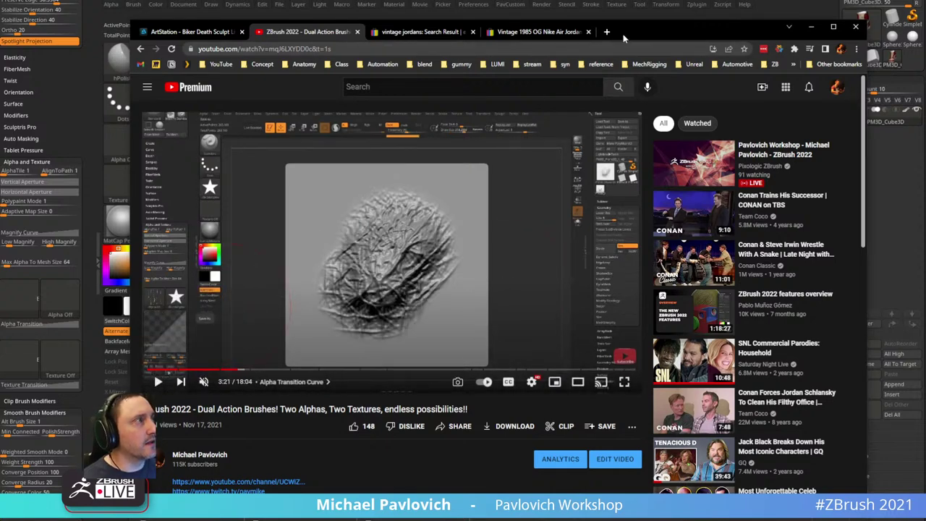
click(811, 26)
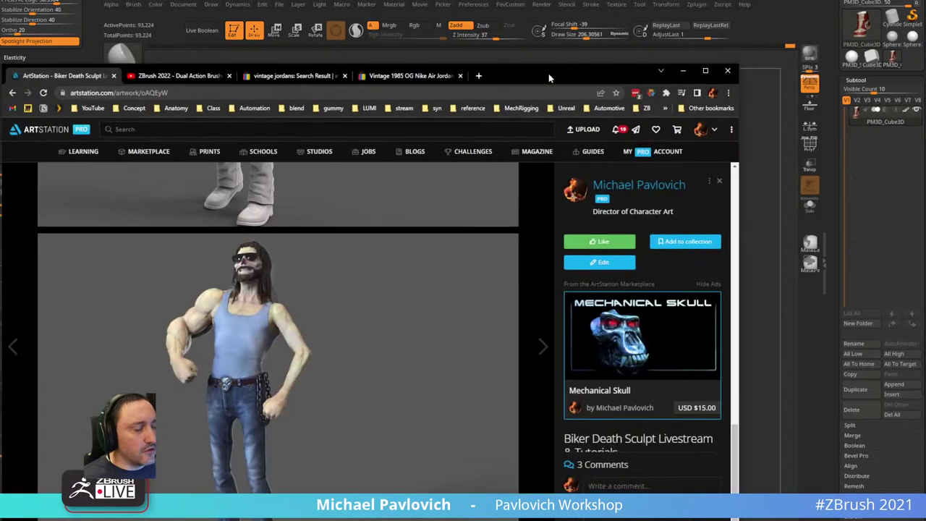
- Return from the ArtStation page to ZBrush, load the armoured marine tool and pick the Standard brush
drag(548, 75, 616, 18)
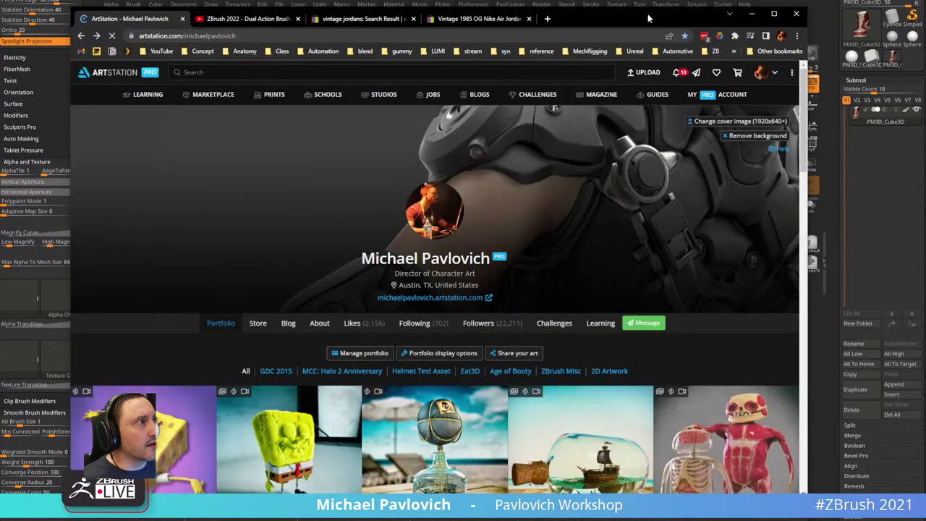
click(752, 13)
drag(836, 17, 825, 177)
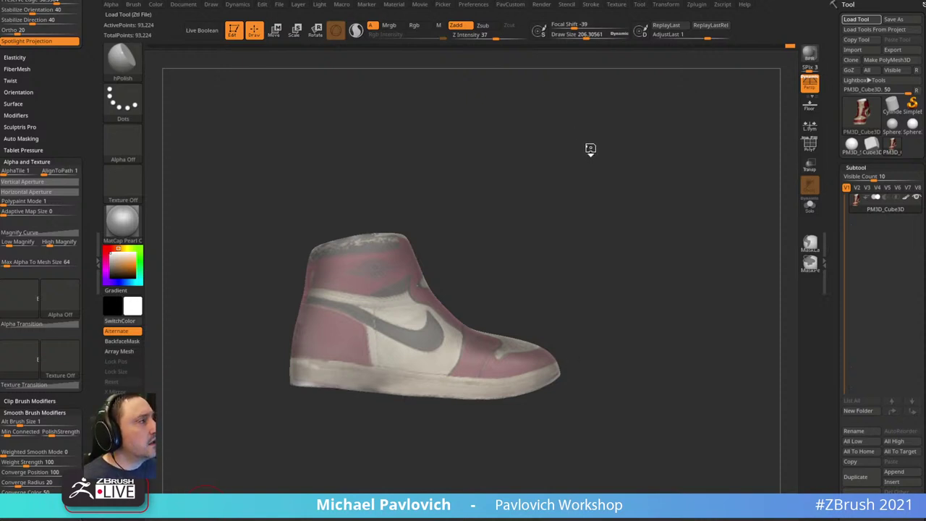
mouse_move(631, 162)
mouse_down()
mouse_move(586, 193)
mouse_move(672, 271)
mouse_move(636, 97)
mouse_move(704, 274)
mouse_up()
key(b)
key(s)
key(t)
key(s)
drag(514, 229, 494, 235)
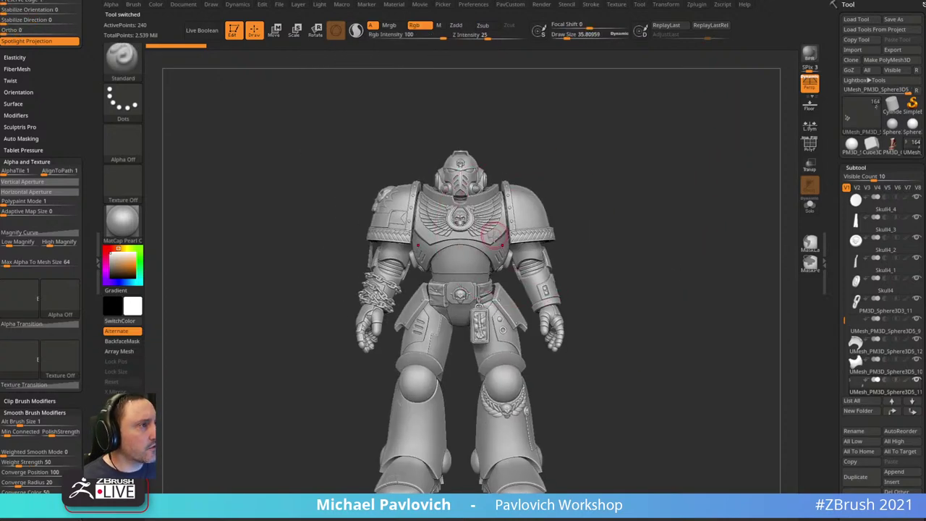
- Select the front boot sole subtool on the marine and check its polygroups from below
alt+click(499, 227)
mouse_move(699, 147)
mouse_down()
mouse_move(696, 133)
mouse_move(708, 157)
mouse_move(692, 130)
mouse_up()
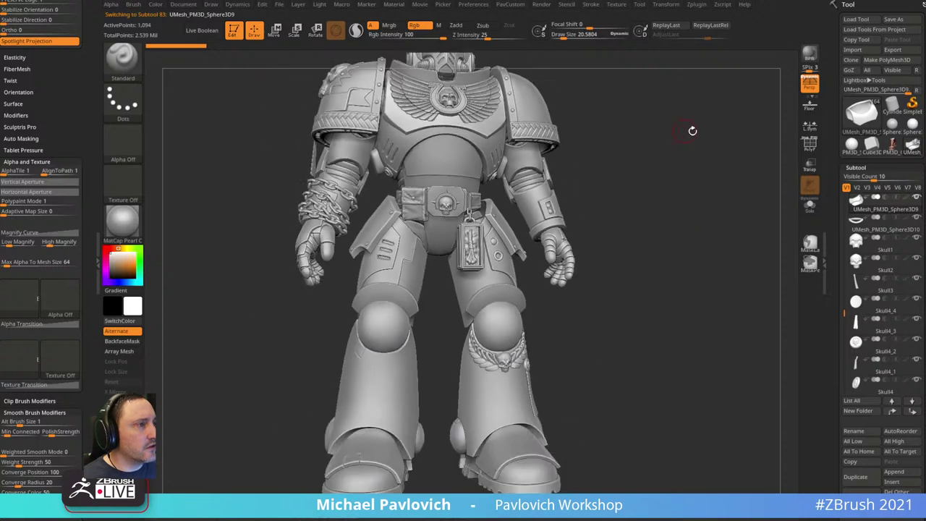
drag(669, 164, 698, 174)
alt+click(594, 195)
key(3)
click(725, 238)
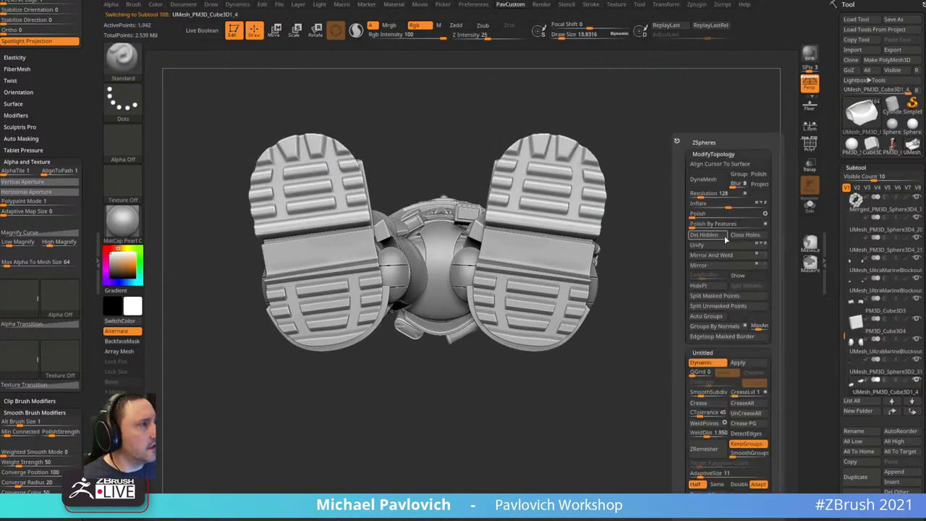
click(813, 146)
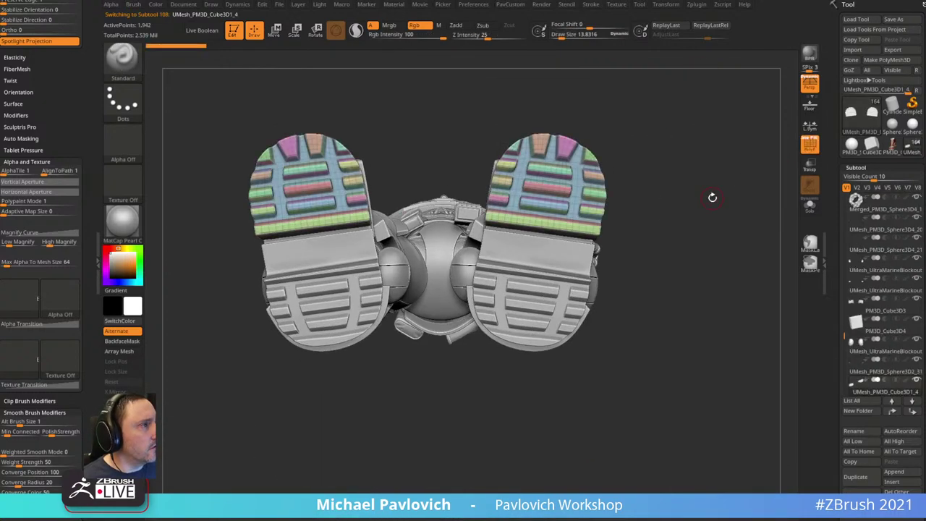
click(808, 145)
- Turn off Dynamic Subdiv on the front sole and open the heel sole's subdivision settings
alt+drag(744, 221, 748, 199)
key(3)
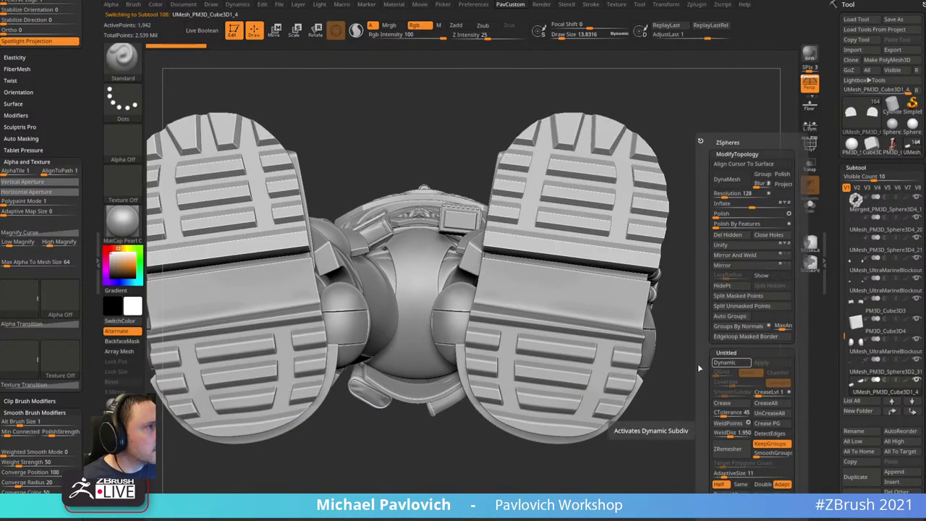
alt+click(557, 352)
key(space)
click(697, 403)
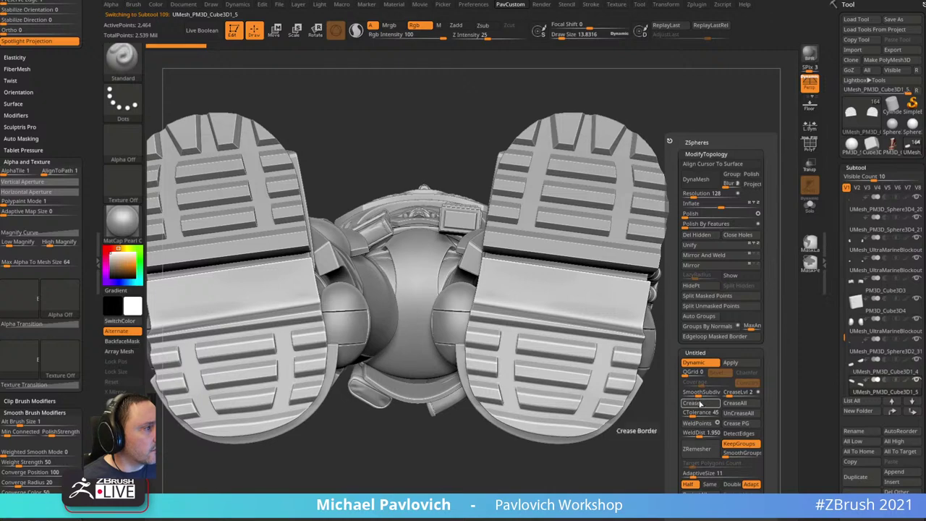
click(690, 328)
- Examine the heel sole's tread with its polygroup wireframe shown
alt+drag(729, 230, 682, 200)
click(808, 146)
drag(735, 169, 643, 181)
click(808, 146)
key(shift+f)
- Isolate the front sole subtool, study its tread polygroups from several angles and show the rest of the marine again
alt+click(624, 190)
drag(731, 149, 685, 178)
click(809, 206)
key(s)
drag(585, 205, 428, 215)
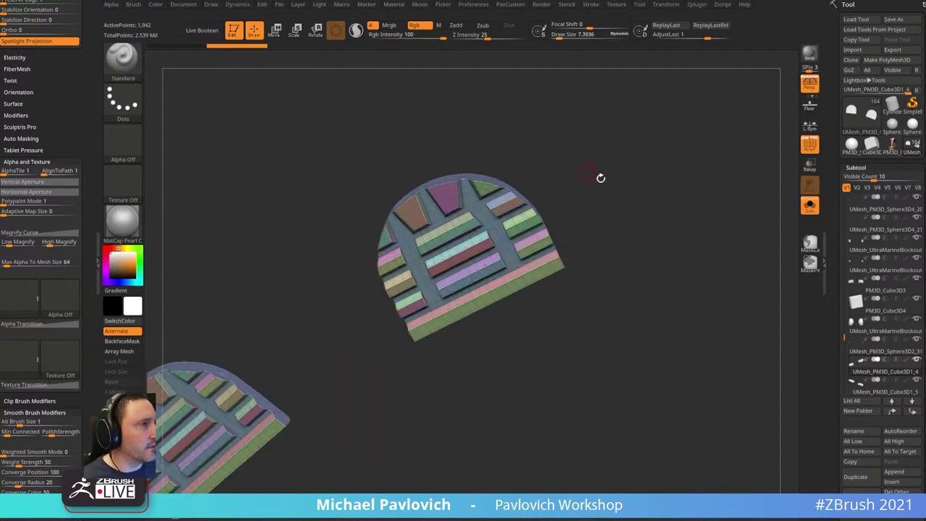
mouse_move(600, 178)
shift+mouse_down()
mouse_move(721, 141)
mouse_move(706, 164)
mouse_move(715, 168)
mouse_move(682, 157)
mouse_move(694, 172)
shift+mouse_up()
key(s)
key(s)
mouse_move(698, 174)
mouse_down()
mouse_move(690, 175)
mouse_move(749, 134)
mouse_move(749, 148)
mouse_up()
click(809, 206)
- Examine the front sole's coloured tread blocks and side wall around both boots, and hide the polygroup wireframe
drag(748, 148, 492, 256)
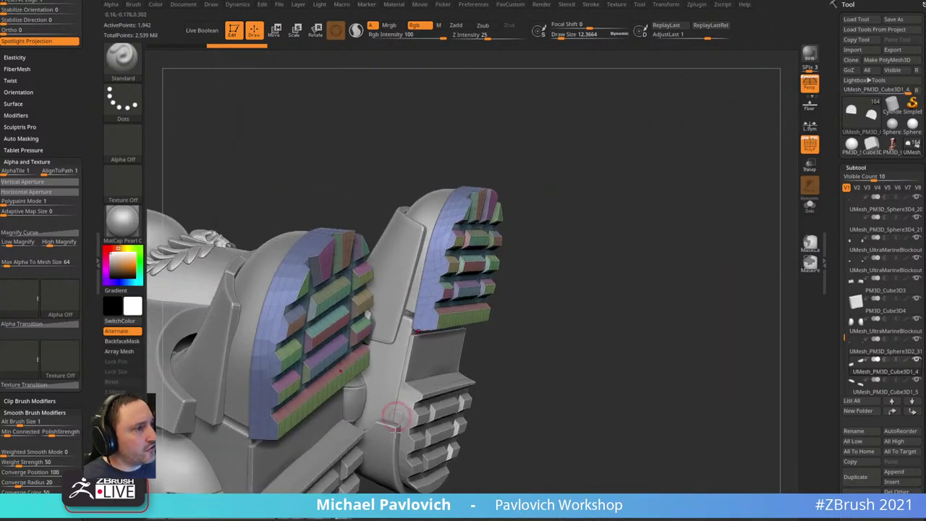
mouse_move(553, 217)
mouse_down()
mouse_move(589, 186)
mouse_move(478, 187)
mouse_up()
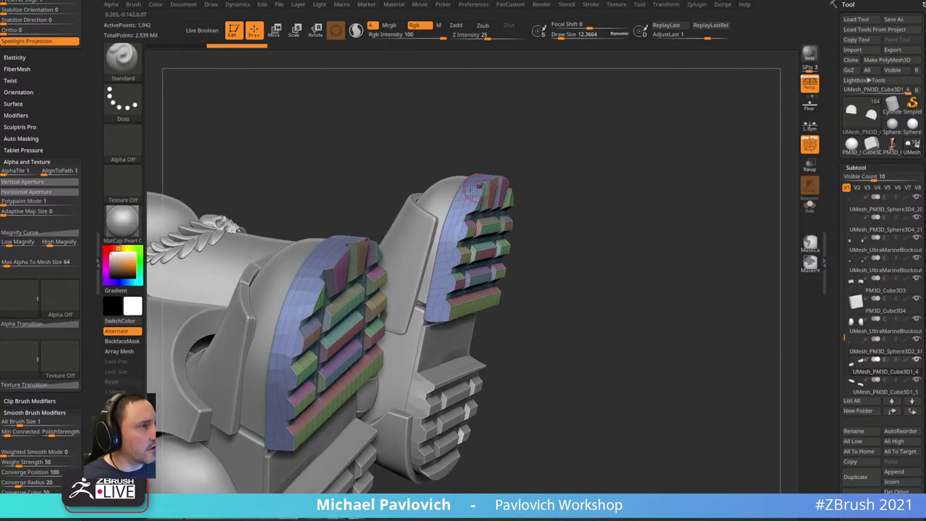
drag(557, 216, 492, 267)
drag(487, 235, 407, 204)
drag(626, 171, 550, 183)
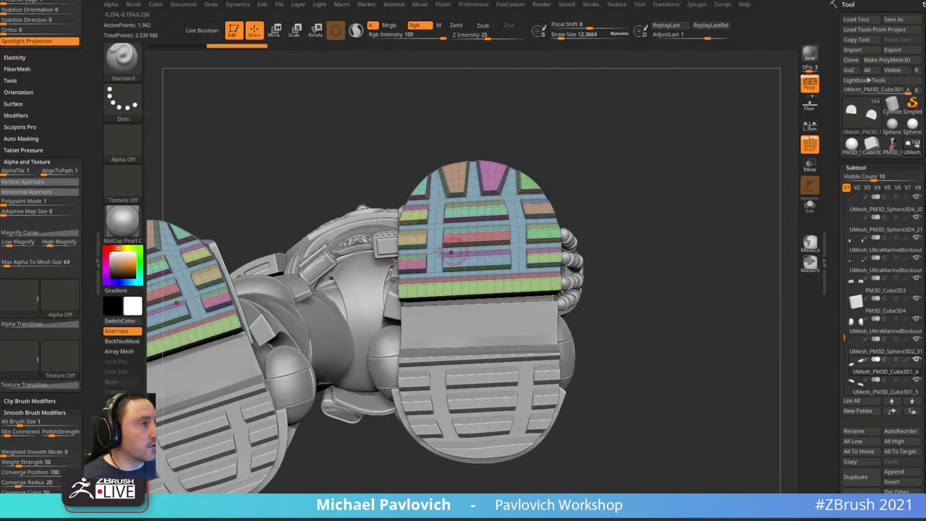
drag(631, 176, 579, 213)
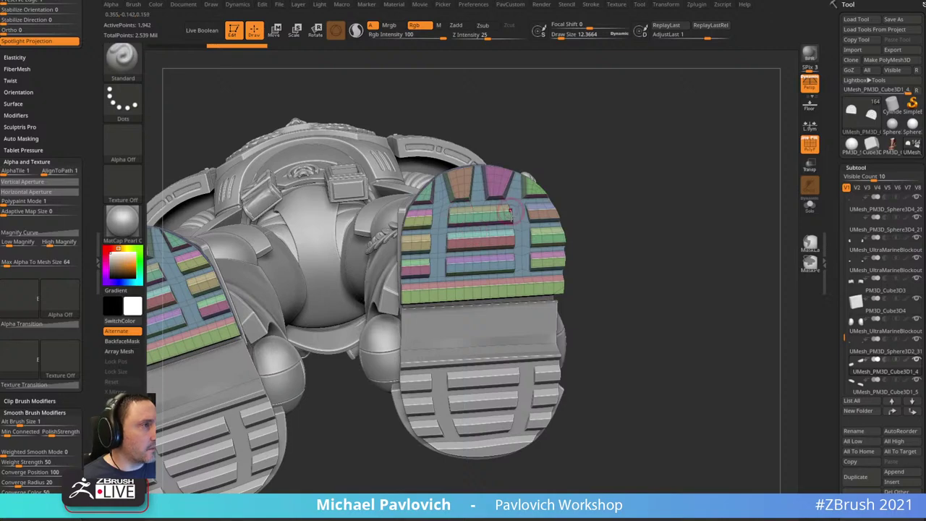
drag(670, 140, 673, 190)
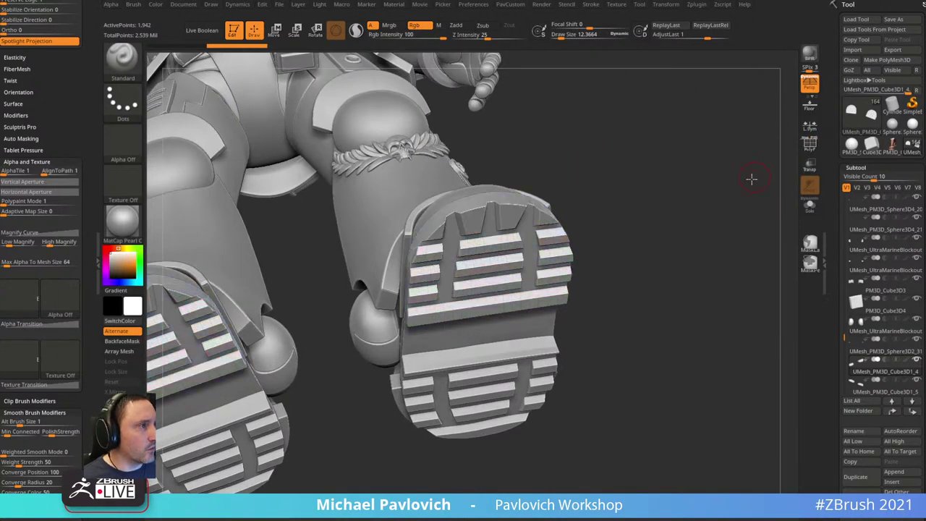
- Activate Dynamic Subdiv on the front sole, always accepting automatic activation, with a SmoothSubdiv level of 2
drag(750, 178, 737, 196)
key(d)
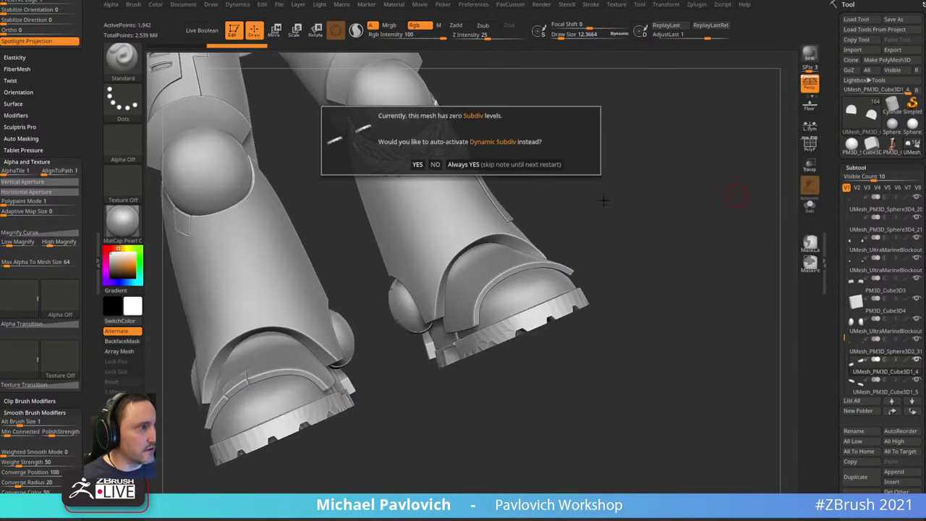
click(546, 162)
key(2)
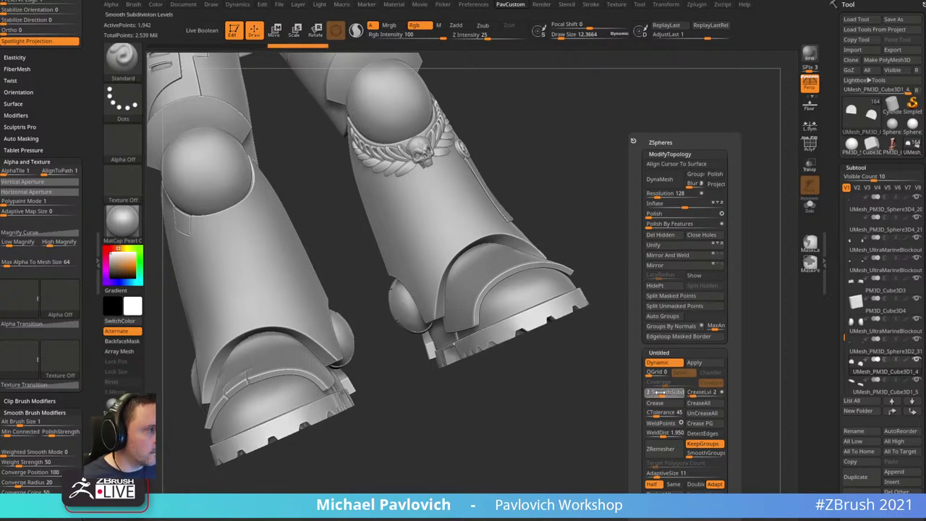
- Select the heel sole subtool, give it Dynamic Subdiv with a SmoothSubdiv level of 3 and check the result
drag(614, 361, 628, 235)
alt+click(525, 308)
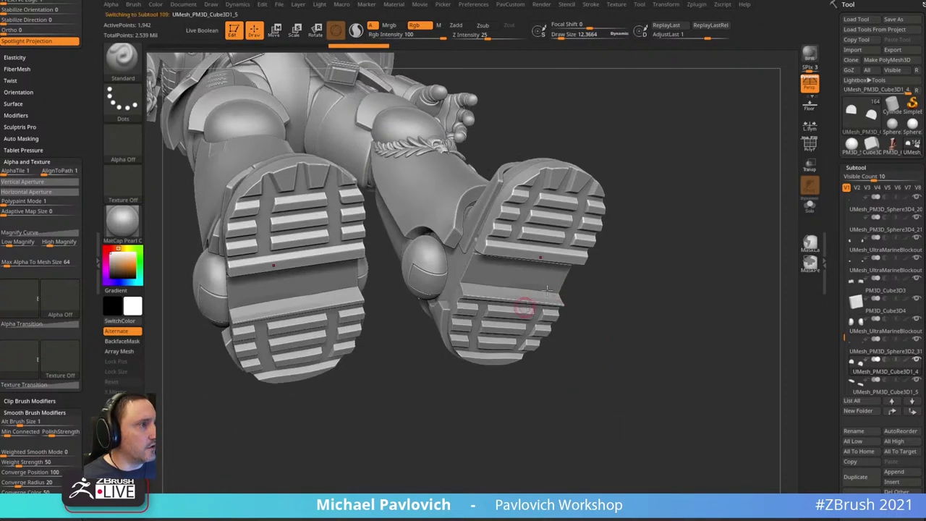
drag(678, 269, 651, 296)
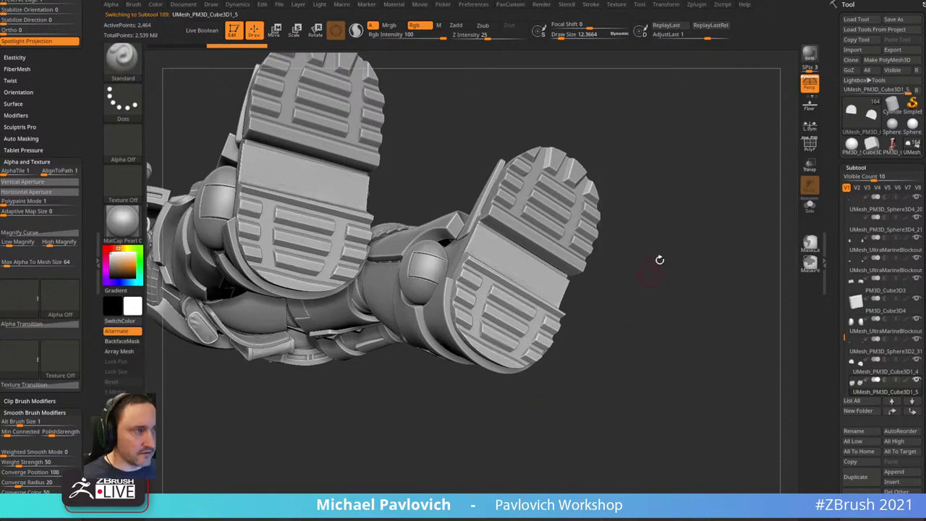
drag(657, 258, 673, 252)
key(2)
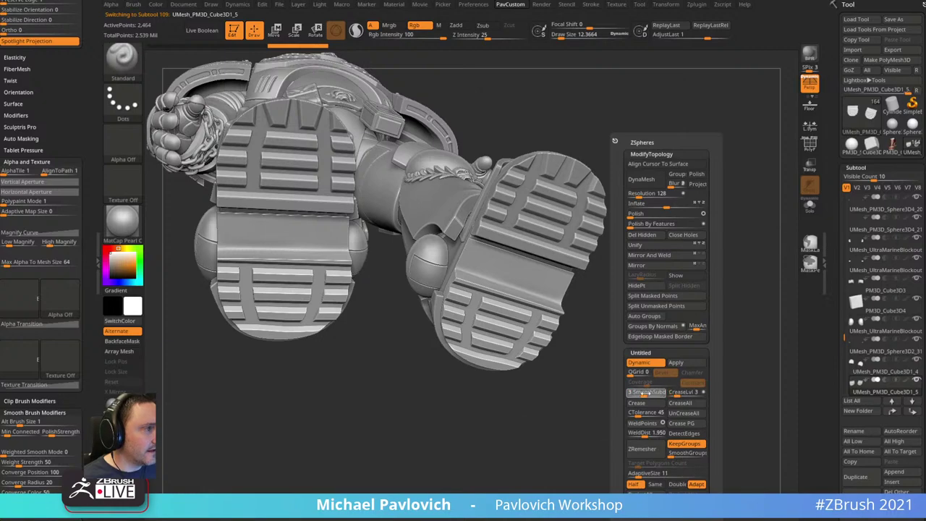
drag(675, 242, 648, 306)
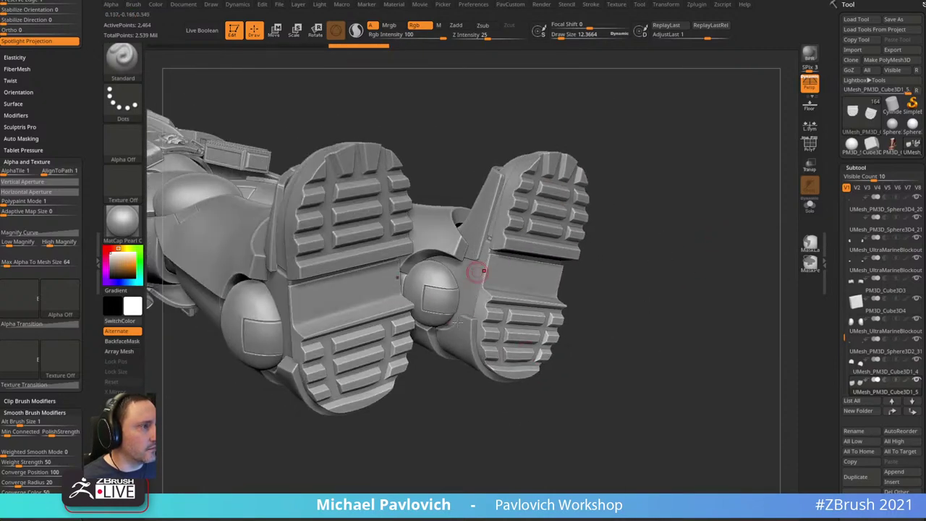
- Switch the active tool from the marine back to the sneaker mesh PM3D_Cube3D
drag(688, 195, 834, 307)
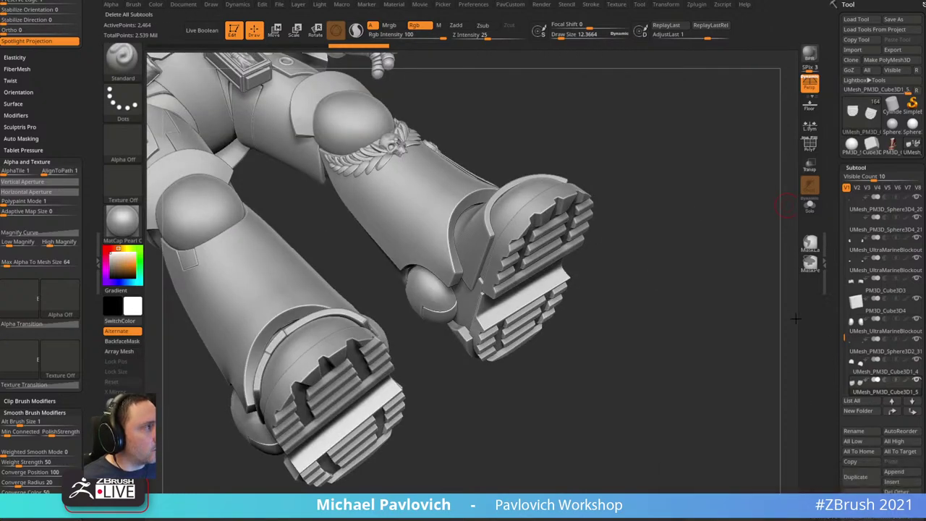
click(895, 153)
click(892, 146)
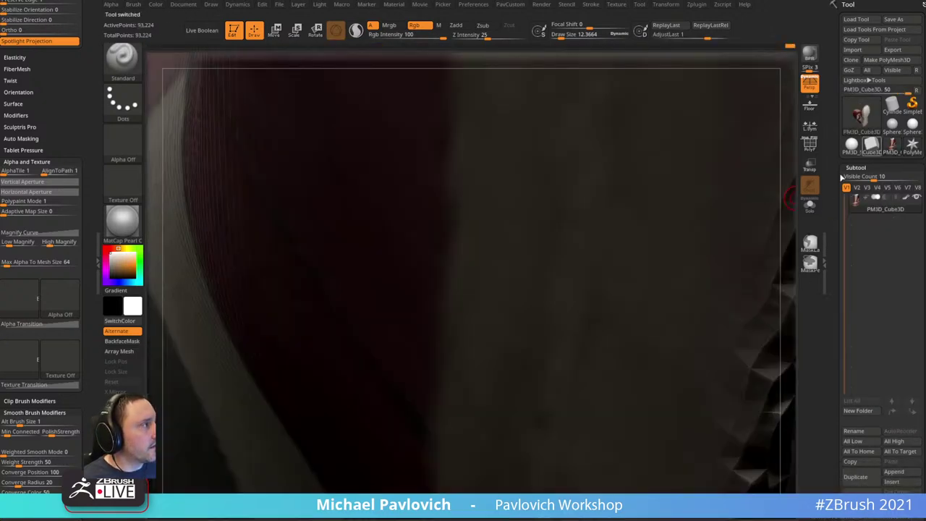
drag(796, 186, 710, 195)
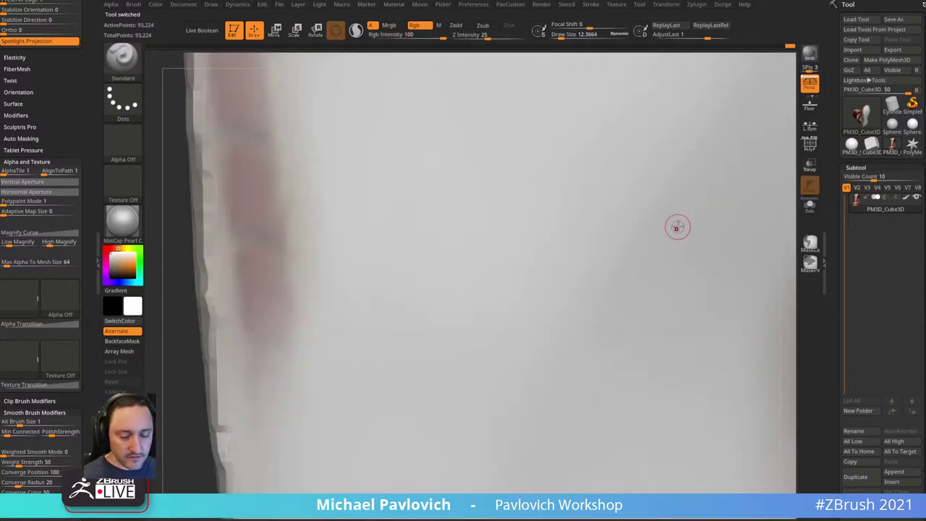
- Step through the sneaker's saved Ref Switcher views 5, 4 and 3 and load view 2, which shows the sole
mouse_move(78, 109)
mouse_down()
mouse_move(62, 175)
mouse_move(68, 114)
mouse_up()
shift+click(27, 197)
drag(60, 160, 60, 26)
drag(53, 260, 53, 2)
click(60, 277)
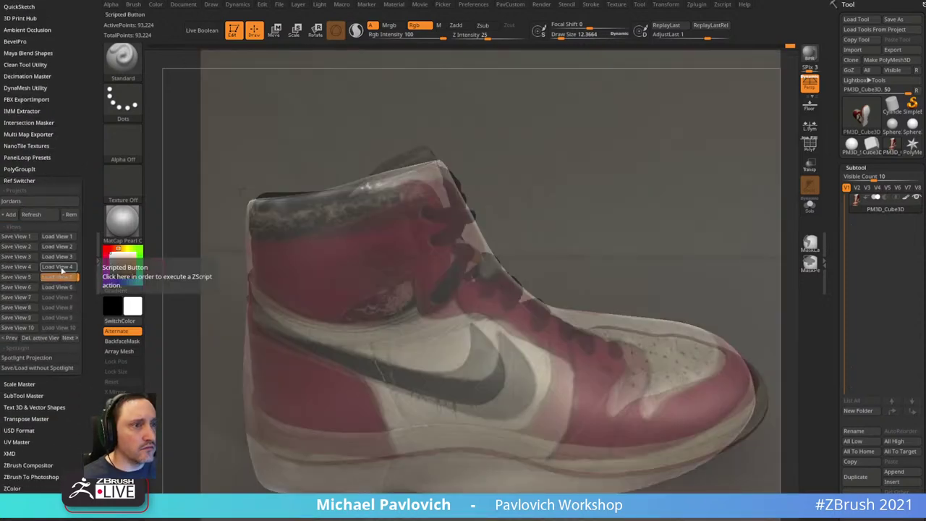
click(58, 266)
click(62, 258)
click(58, 246)
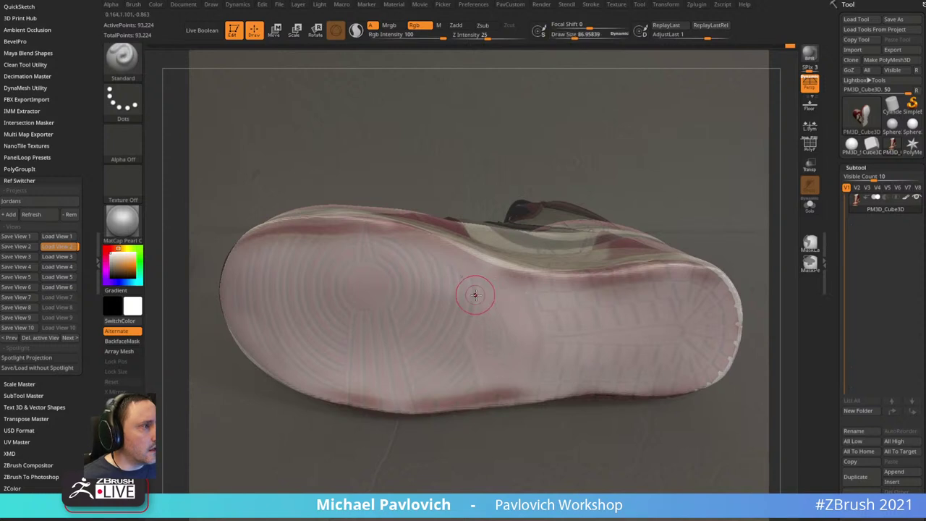
- Turn on Solo mode, hide the reference image and turn the sneaker to a side view with a draw size of about 156
click(810, 206)
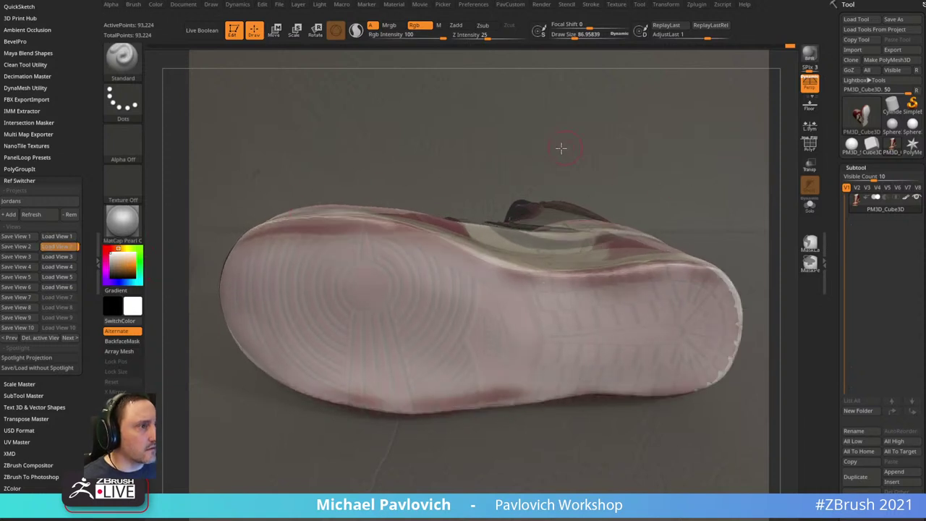
key(s)
drag(399, 287, 418, 288)
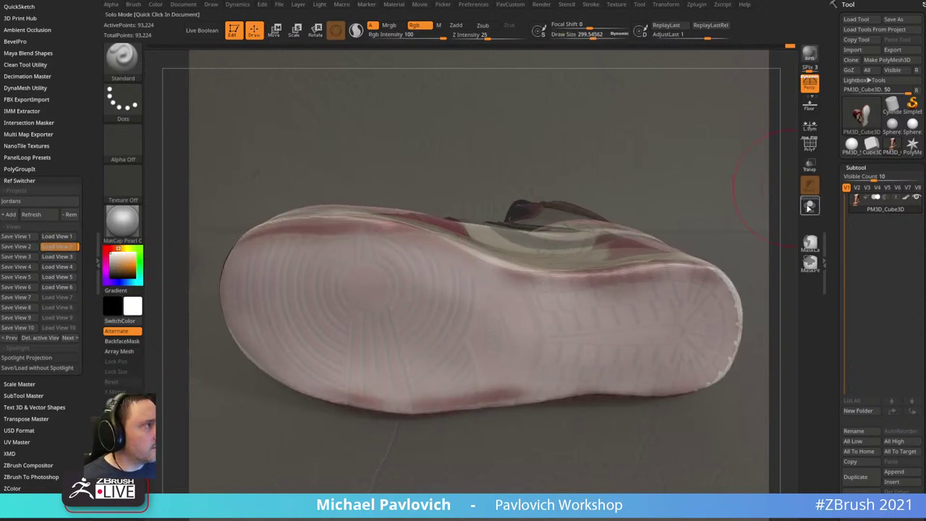
click(808, 206)
key(shift+z)
drag(746, 149, 712, 174)
key(s)
drag(523, 229, 511, 229)
mouse_move(535, 224)
mouse_down()
mouse_move(643, 210)
mouse_move(672, 252)
mouse_move(630, 192)
mouse_move(654, 273)
mouse_move(652, 263)
mouse_up()
- Choose the SelectLasso brush and isolate the sole's underside with a lasso drawn along the bottom edge in side view
key(ctrl+shift)
click(135, 68)
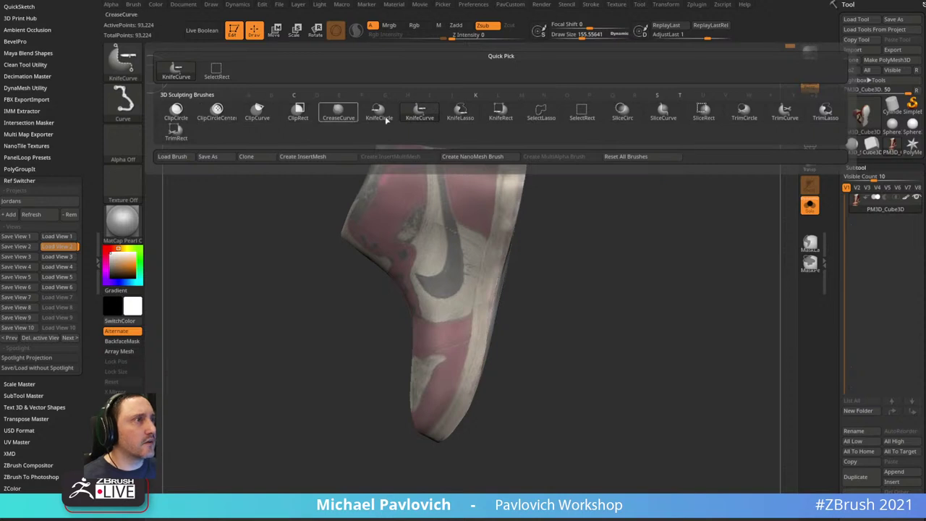
click(540, 113)
mouse_move(543, 178)
mouse_down()
mouse_move(524, 158)
mouse_move(485, 383)
mouse_move(427, 455)
mouse_move(476, 379)
mouse_up()
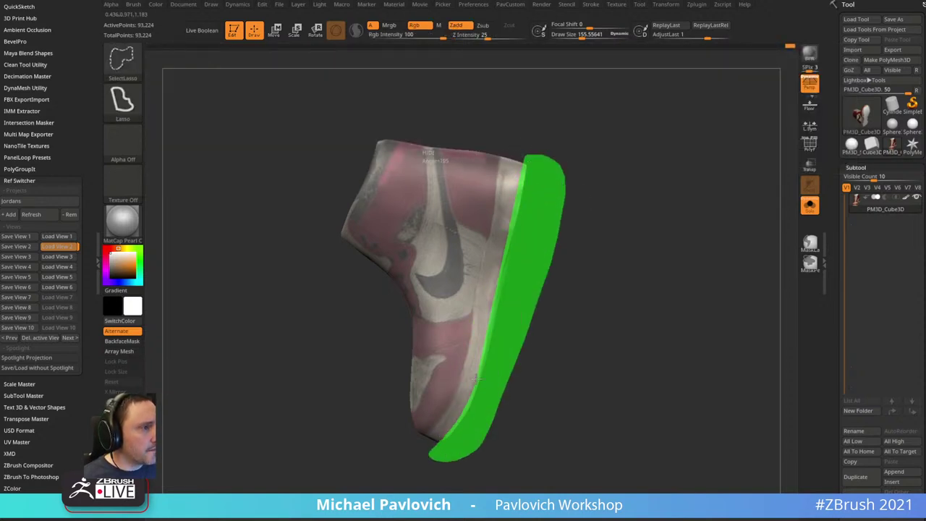
ctrl+shift+drag(510, 219, 522, 181)
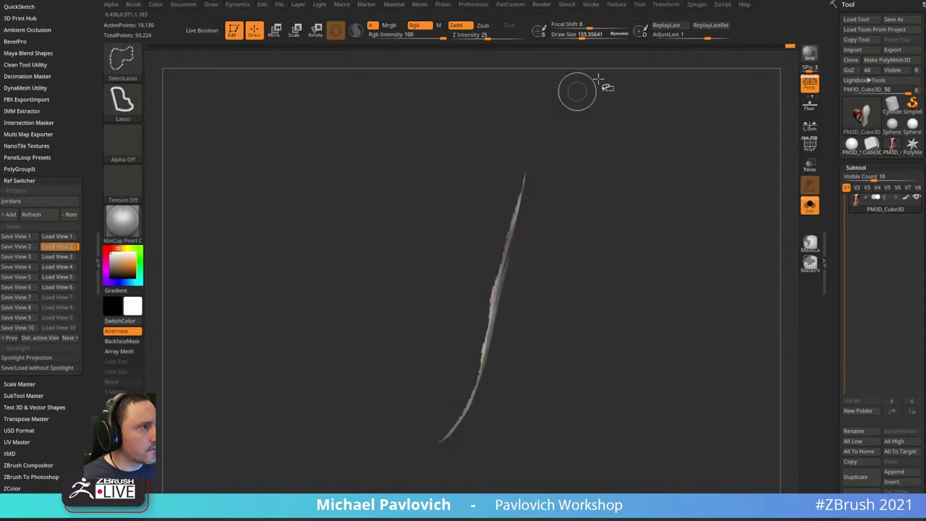
- Invert the visibility to show the upper and hide leftover underside polygons along its heel and toe edges
drag(683, 107, 638, 159)
mouse_move(638, 159)
mouse_down()
mouse_move(613, 161)
mouse_move(653, 165)
mouse_move(649, 173)
mouse_up()
ctrl+shift+click(613, 160)
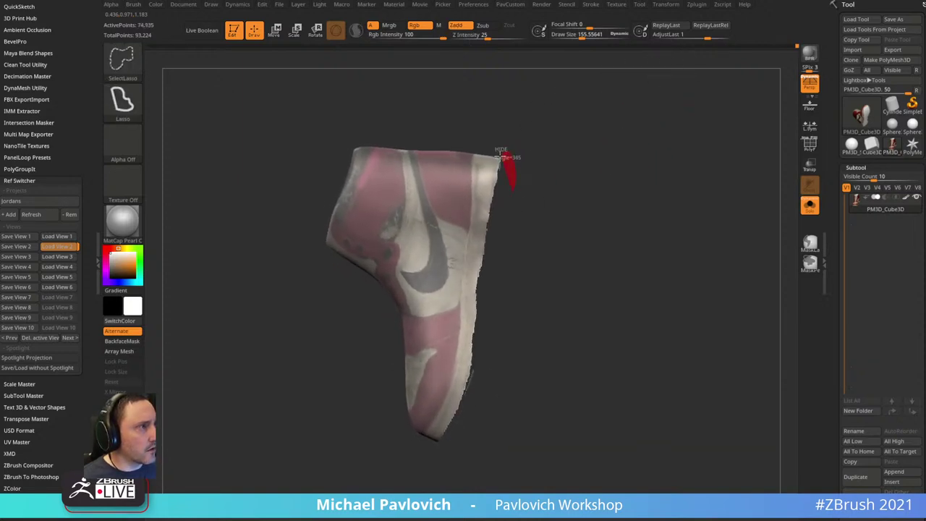
ctrl+alt+shift+drag(499, 153, 495, 171)
drag(568, 206, 547, 243)
ctrl+alt+shift+drag(490, 354, 489, 315)
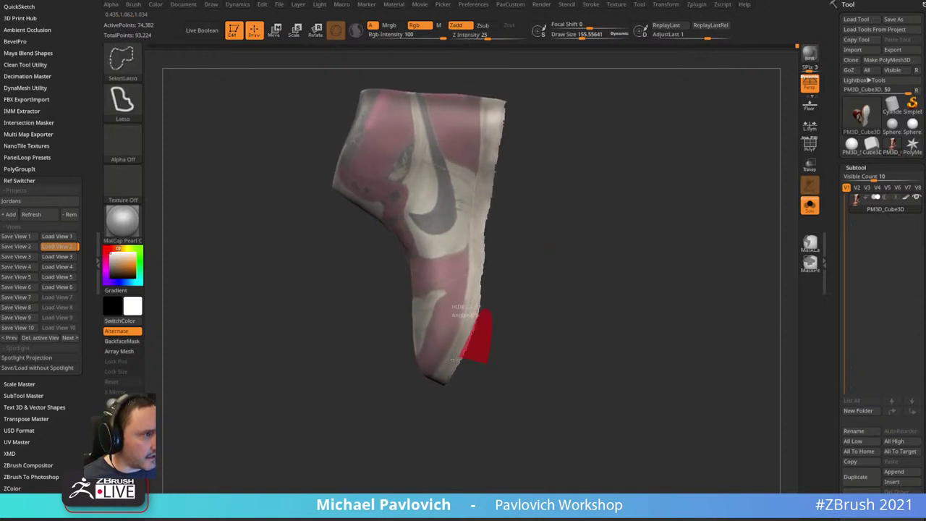
ctrl+alt+shift+drag(444, 418, 441, 420)
- Invert the visibility back to the sole and lasso away the stray side-wall polygons along its long edge
mouse_move(594, 233)
mouse_down()
mouse_move(634, 221)
mouse_move(636, 210)
mouse_up()
ctrl+shift+drag(682, 202, 696, 226)
mouse_move(709, 193)
mouse_down()
mouse_move(676, 196)
mouse_move(707, 236)
mouse_move(648, 195)
mouse_move(611, 195)
mouse_up()
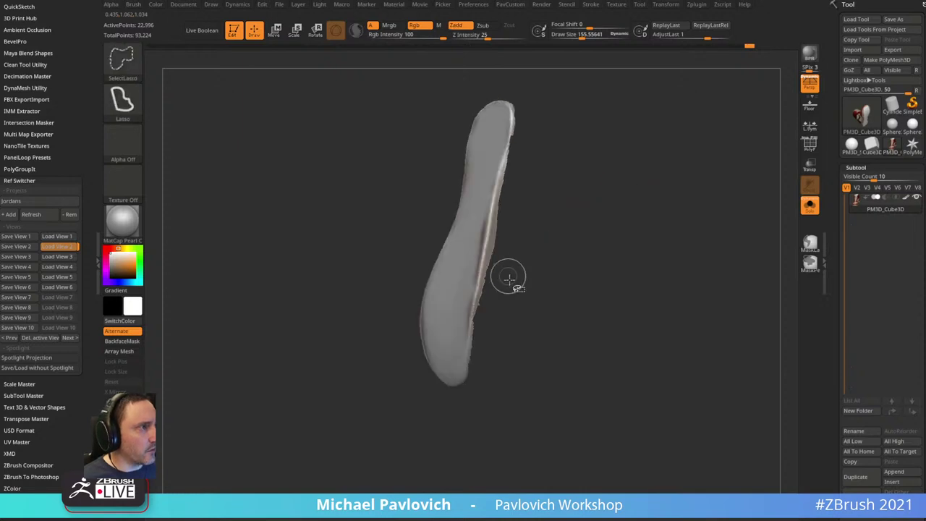
ctrl+alt+shift+drag(486, 272, 485, 298)
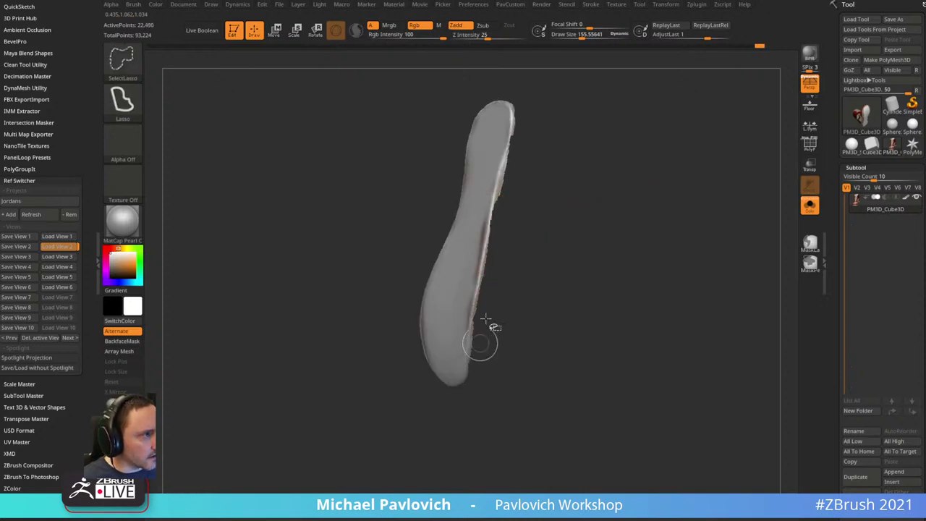
alt+drag(574, 142, 574, 203)
ctrl+alt+shift+drag(514, 276, 516, 203)
ctrl+alt+shift+drag(491, 311, 499, 297)
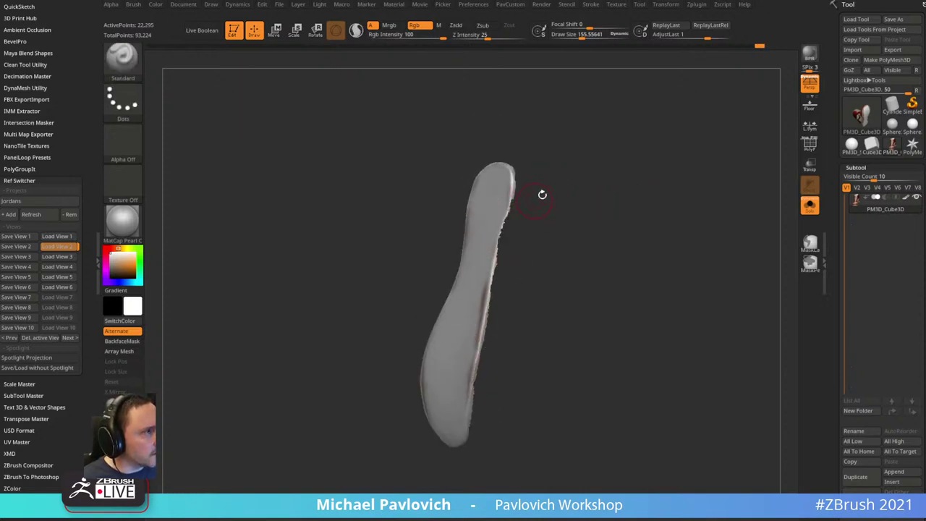
- Lasso-hide the leftover side polygons along the sole's edge to isolate the bottom of the shoe
mouse_move(542, 195)
mouse_down()
mouse_move(593, 190)
mouse_move(602, 207)
mouse_move(526, 244)
mouse_up()
ctrl+alt+shift+drag(407, 398, 426, 359)
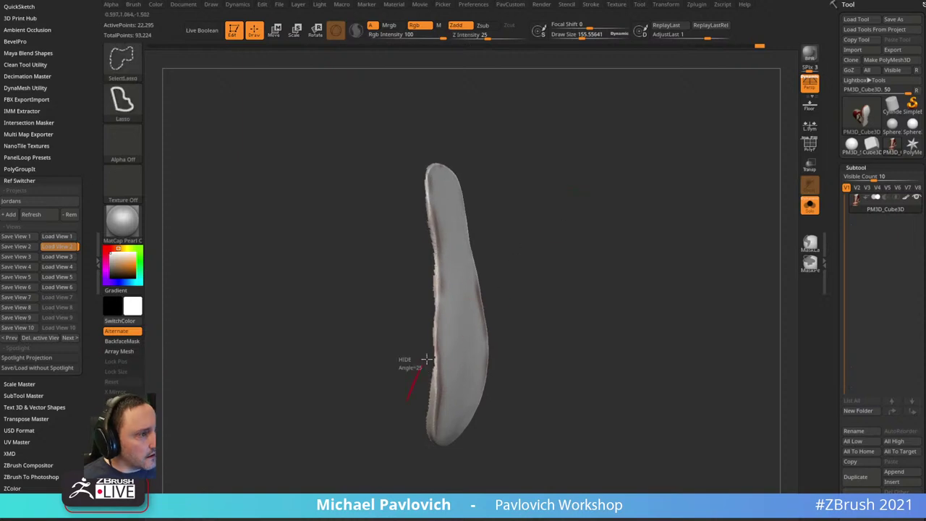
ctrl+alt+shift+drag(432, 432, 433, 438)
drag(630, 263, 608, 248)
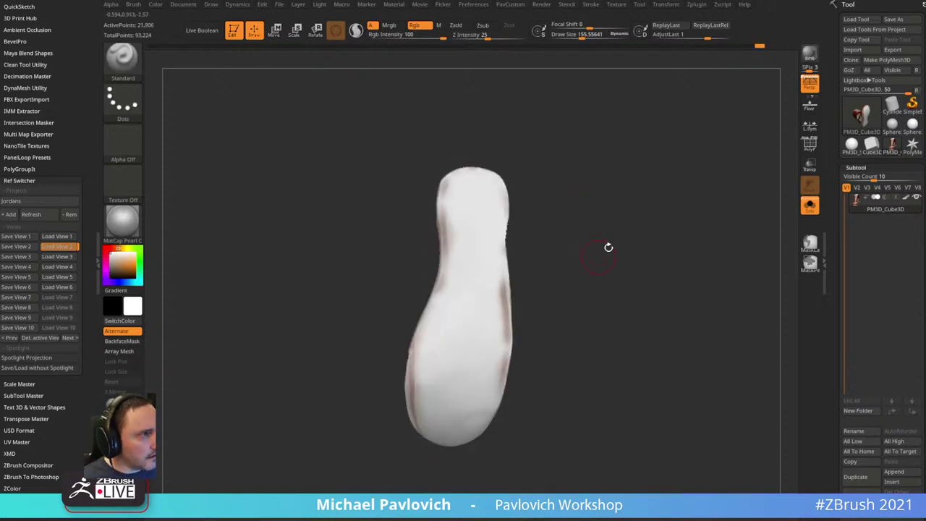
ctrl+shift+drag(612, 215, 664, 281)
ctrl+shift+click(674, 253)
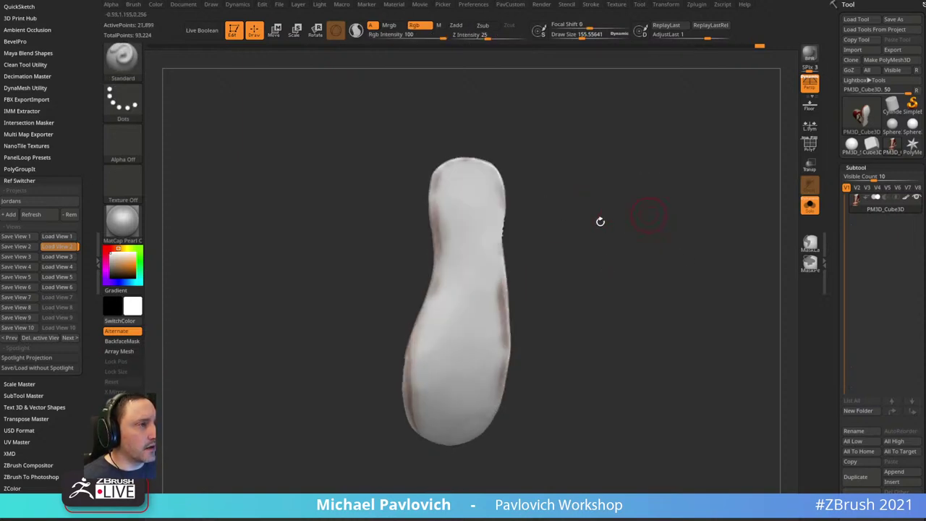
- Load reference View 3 and project the red tread photo across the isolated sole at a draw size of about 206
click(58, 257)
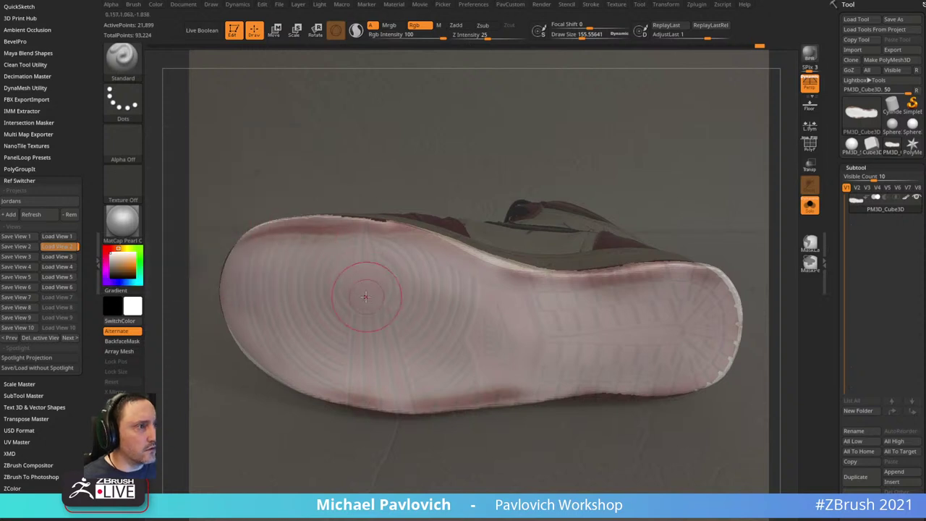
mouse_move(363, 288)
mouse_down()
mouse_move(262, 254)
mouse_move(241, 297)
mouse_move(313, 351)
mouse_move(382, 329)
mouse_move(339, 329)
mouse_move(405, 358)
mouse_move(483, 373)
mouse_move(463, 379)
mouse_move(537, 410)
mouse_move(512, 363)
mouse_move(632, 406)
mouse_move(715, 311)
mouse_move(713, 359)
mouse_up()
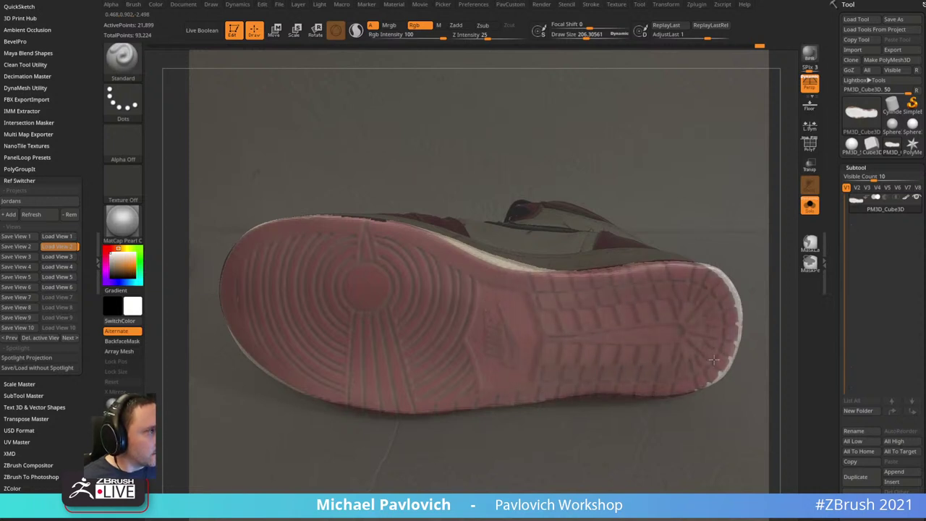
key(shift+z)
- Unhide the rest of the shoe mesh and set the draw size to about 68.5
key(s)
click(582, 171)
mouse_move(583, 168)
ctrl+right_down()
mouse_move(603, 146)
mouse_move(596, 142)
mouse_move(623, 136)
ctrl+right_up()
ctrl+shift+click(604, 142)
mouse_move(623, 136)
alt+right_down()
mouse_move(653, 126)
mouse_move(667, 142)
alt+right_up()
right_drag(667, 142, 630, 143)
key(s)
click(645, 148)
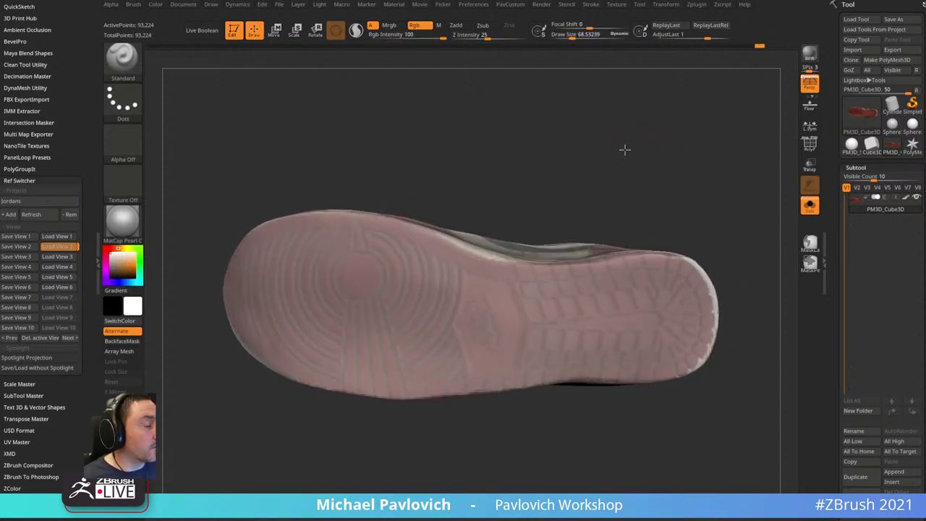
- Inspect the projected tread and the sides of the whole shoe, with Solo mode turned off
drag(526, 238, 443, 279)
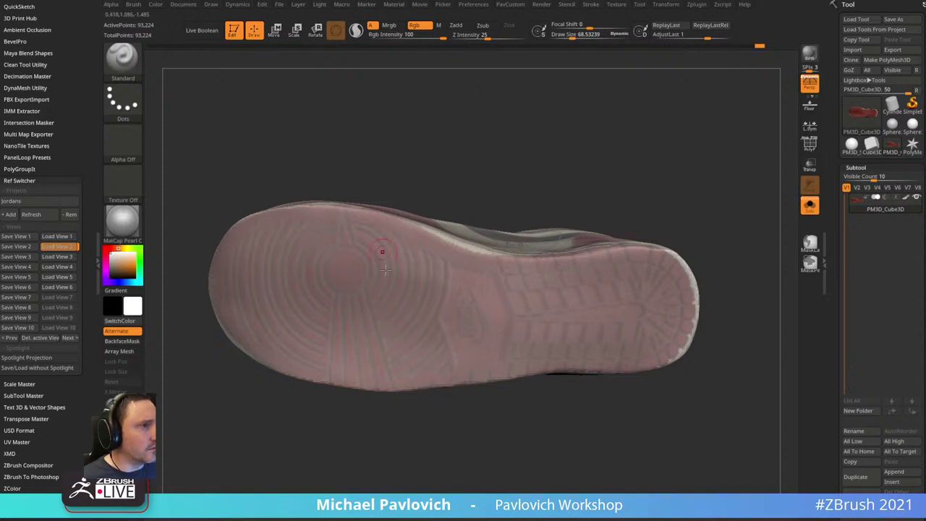
drag(434, 173, 455, 182)
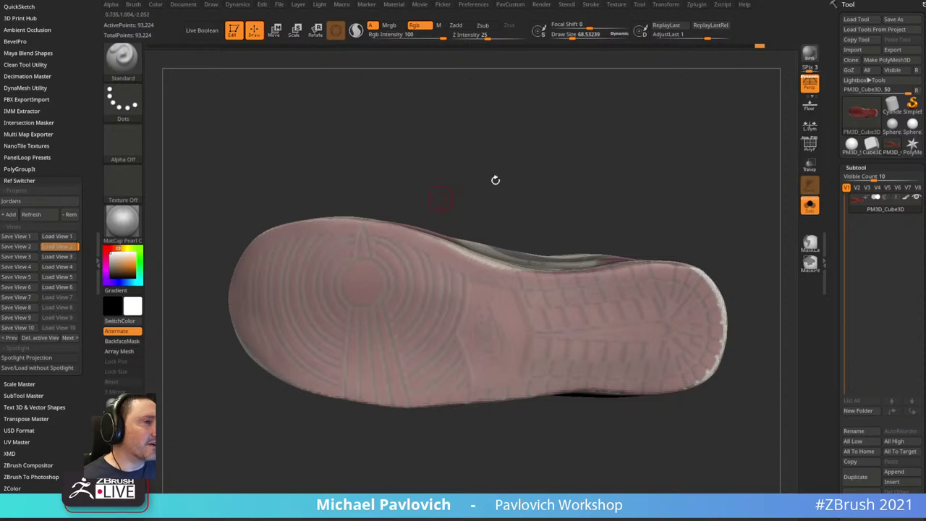
drag(580, 153, 702, 186)
drag(730, 227, 716, 153)
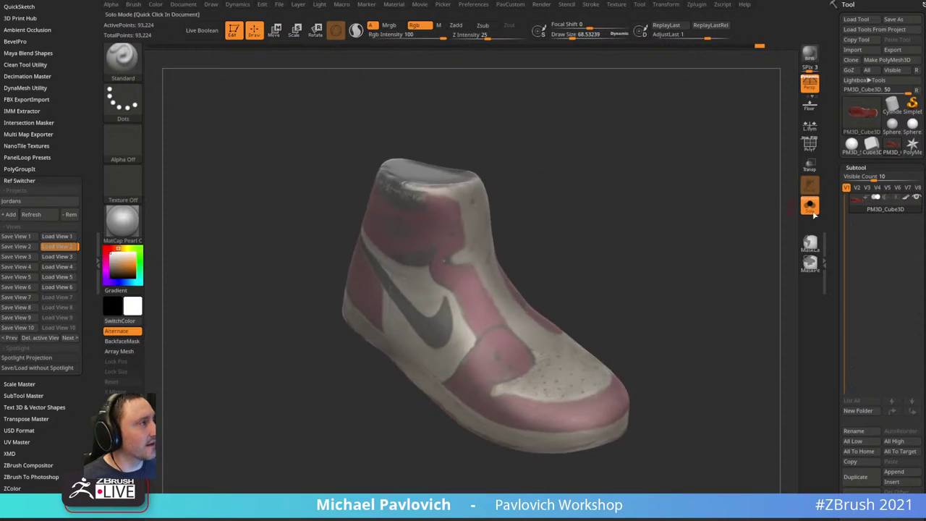
drag(688, 202, 689, 161)
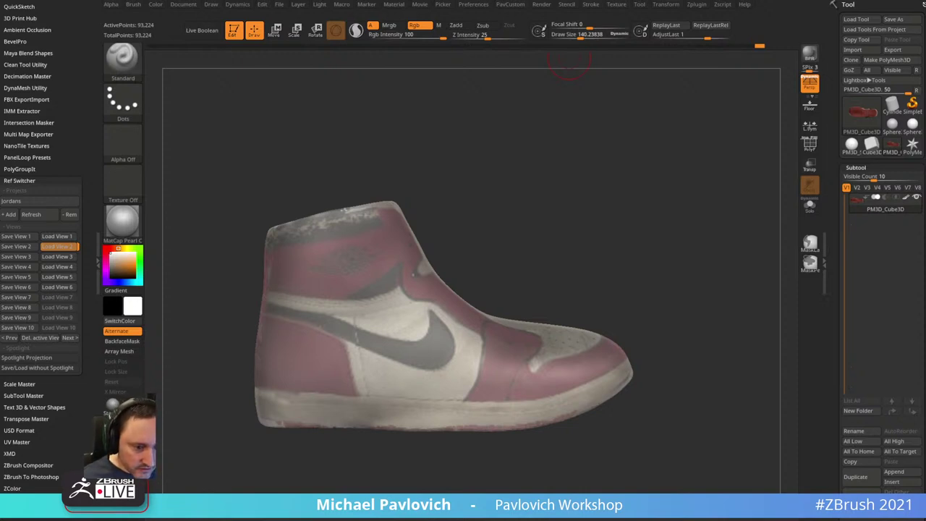
- Switch to Chrome to look over the Clark Wallabee image results, and return to ZBrush
drag(805, 0, 734, 29)
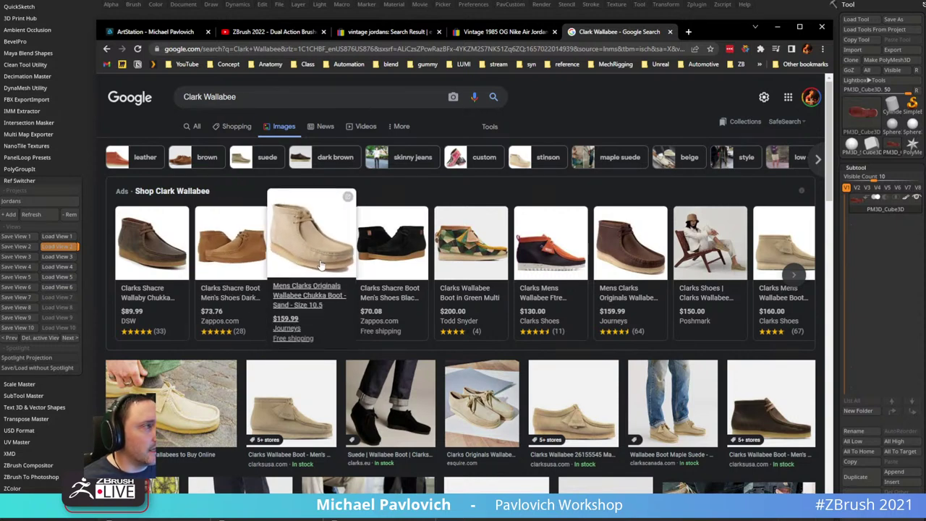
click(777, 27)
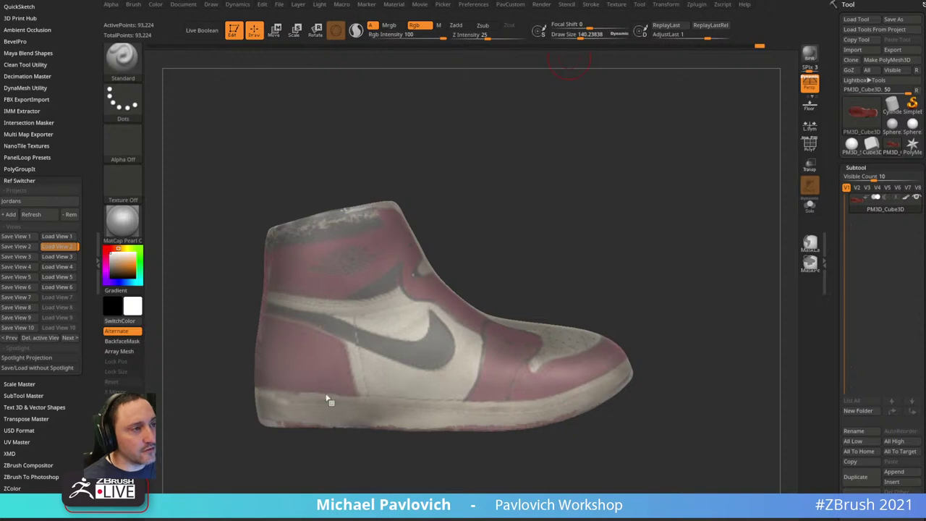
- Examine the shoe's projected texture around both sides, the toe and the front for areas needing cleanup
drag(632, 245, 329, 336)
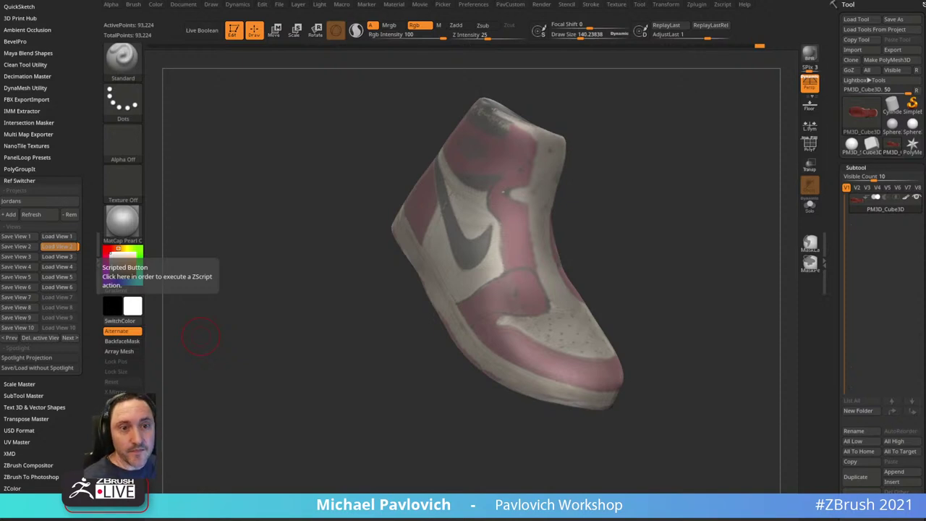
mouse_move(201, 336)
mouse_down()
mouse_move(688, 140)
mouse_move(721, 155)
mouse_move(721, 173)
mouse_move(705, 161)
mouse_move(668, 211)
mouse_up()
mouse_move(571, 275)
mouse_down()
mouse_move(609, 231)
mouse_move(653, 230)
mouse_move(659, 243)
mouse_up()
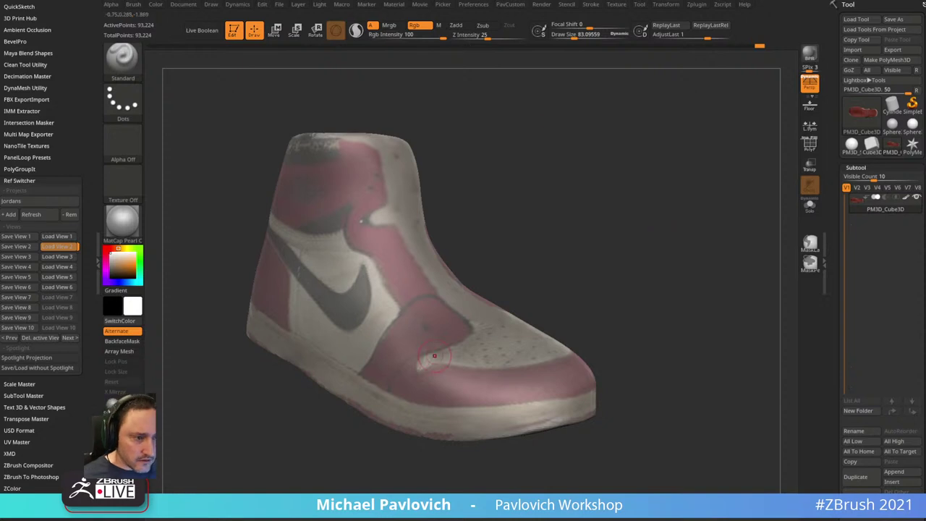
drag(556, 181, 692, 187)
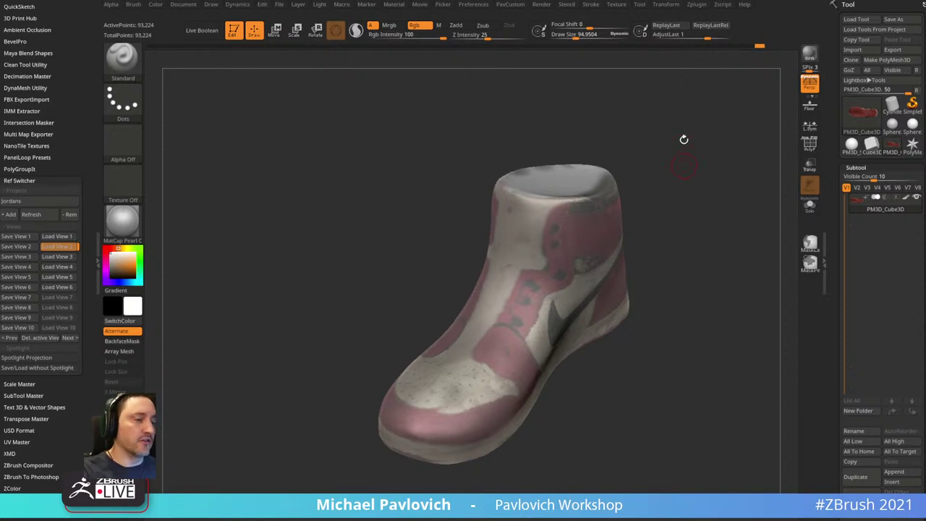
drag(683, 139, 701, 167)
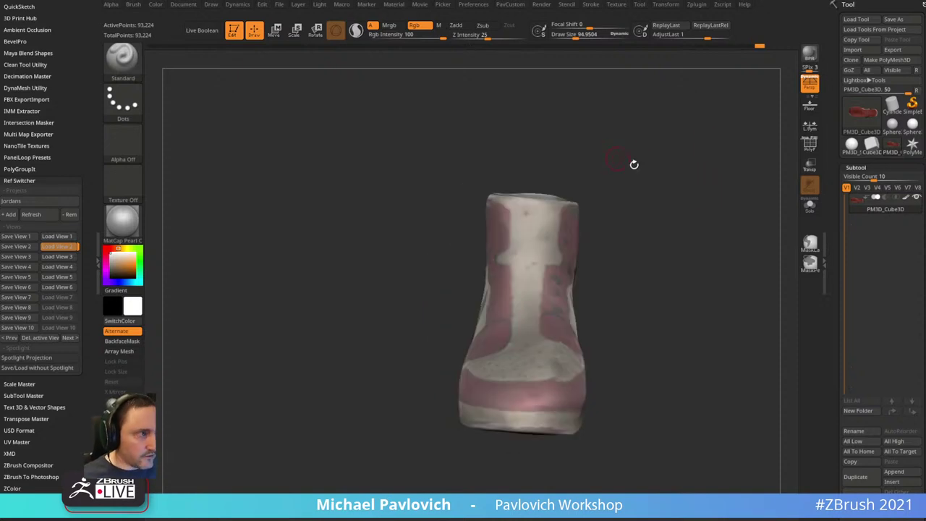
- Sample the light beige from the toe box and touch up its edge, reducing the draw size to about 46
mouse_move(634, 164)
mouse_down()
mouse_move(616, 149)
mouse_move(659, 155)
mouse_move(647, 190)
mouse_move(677, 268)
mouse_move(665, 227)
mouse_move(691, 253)
mouse_move(745, 220)
mouse_move(675, 142)
mouse_move(734, 197)
mouse_move(736, 176)
mouse_move(705, 178)
mouse_move(709, 193)
mouse_move(677, 195)
mouse_up()
key(space)
click(692, 266)
key(s)
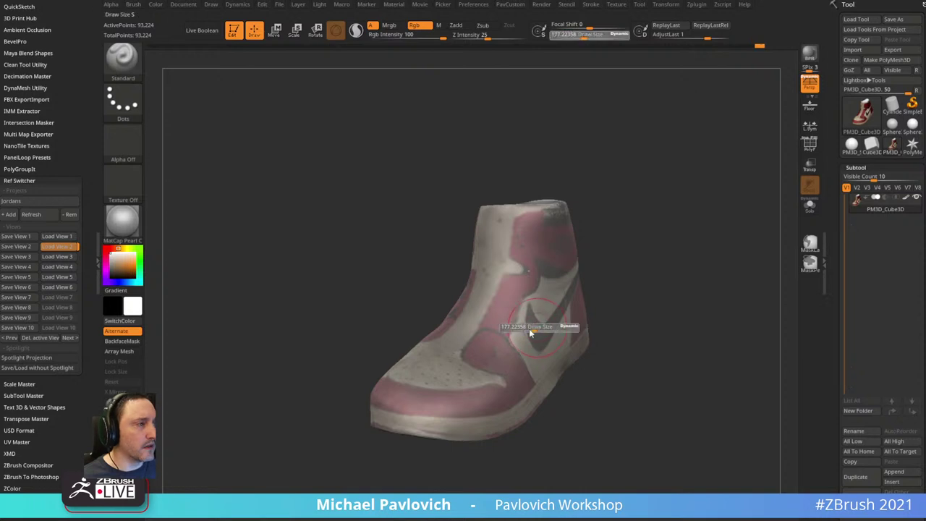
drag(530, 333, 526, 333)
mouse_move(664, 199)
mouse_down()
mouse_move(687, 185)
mouse_move(670, 157)
mouse_move(697, 193)
mouse_move(664, 196)
mouse_move(682, 193)
mouse_move(684, 203)
mouse_move(691, 138)
mouse_move(704, 205)
mouse_move(651, 334)
mouse_move(525, 336)
mouse_up()
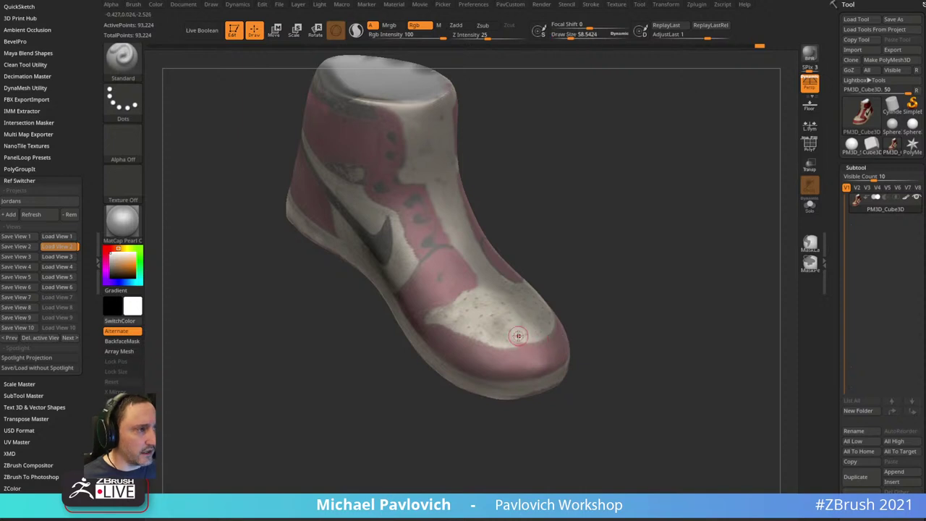
key(c)
right_drag(516, 333, 550, 343)
key(s)
drag(538, 354, 536, 354)
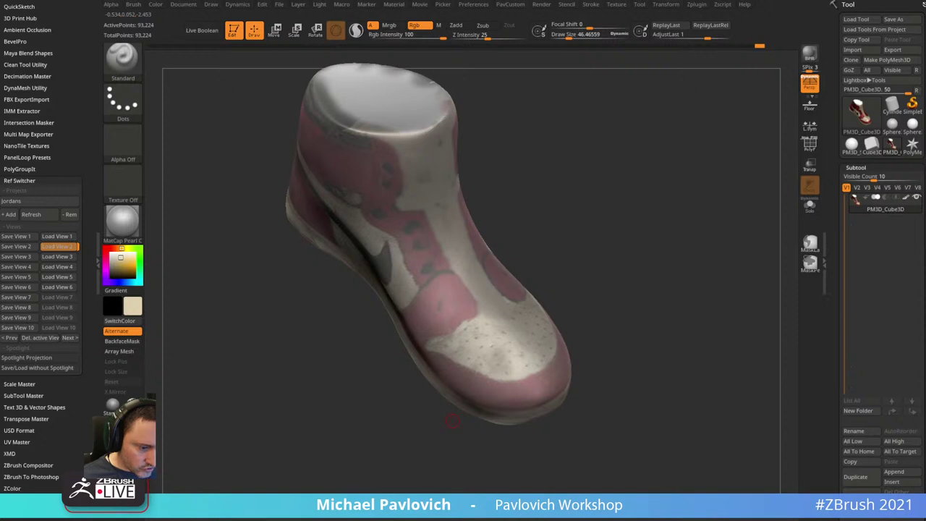
drag(452, 421, 499, 383)
key(3)
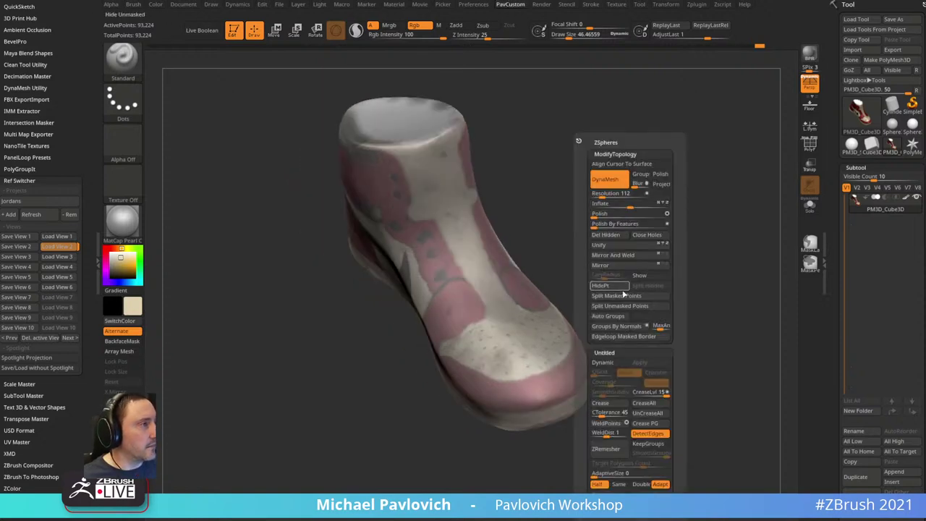
right_drag(619, 268, 617, 238)
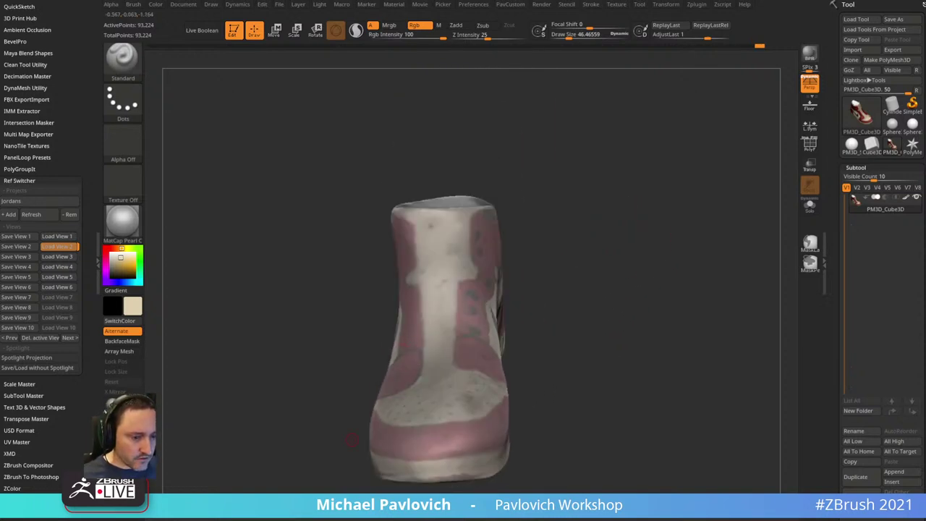
- Sample dark red from the overlay beside the tongue and paint its edges at a draw size of about 31
right_drag(350, 439, 632, 234)
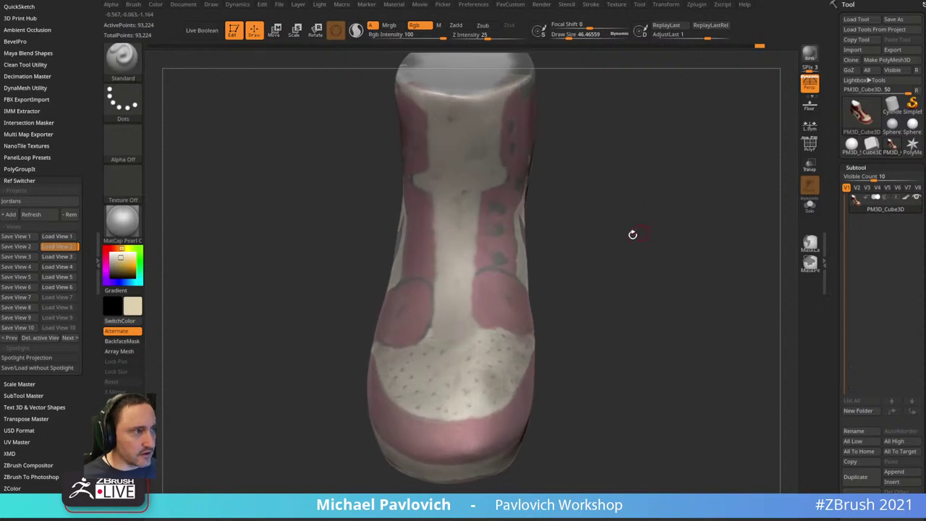
key(c)
right_drag(487, 308, 566, 231)
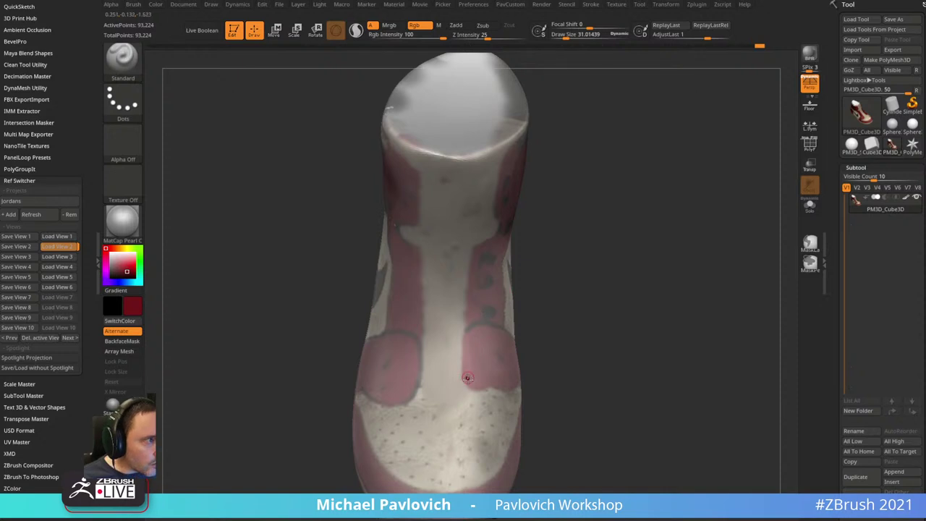
- Sample tan from the tongue and paint the strip between the two red lace panels to clean up their borders
key(c)
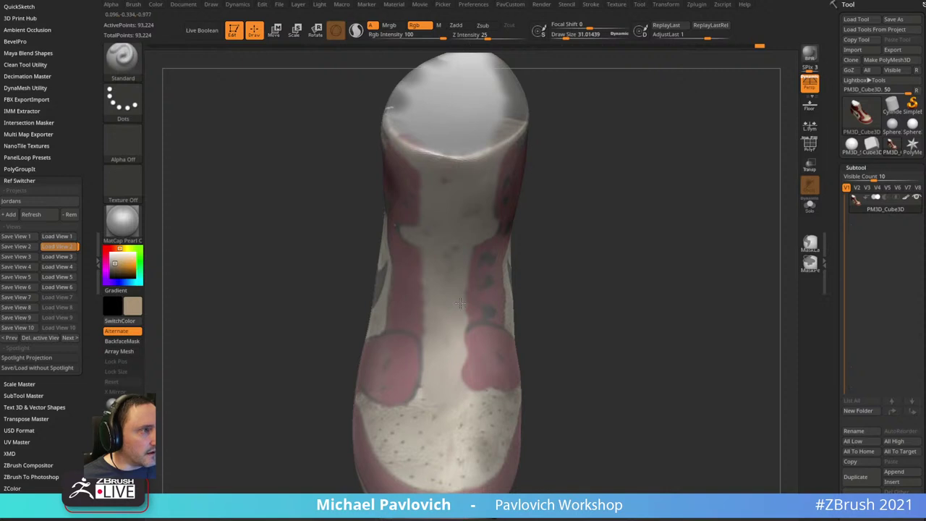
drag(558, 245, 531, 221)
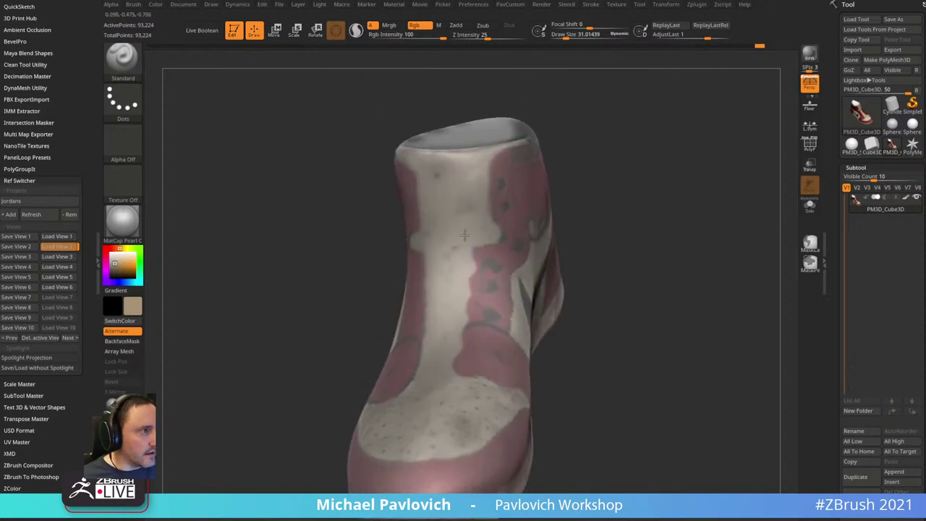
drag(472, 266, 470, 255)
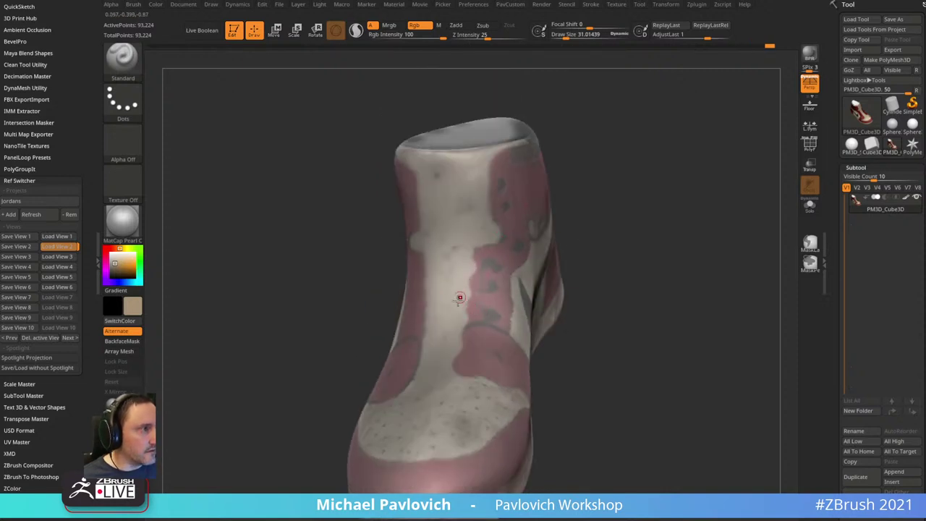
drag(586, 271, 569, 283)
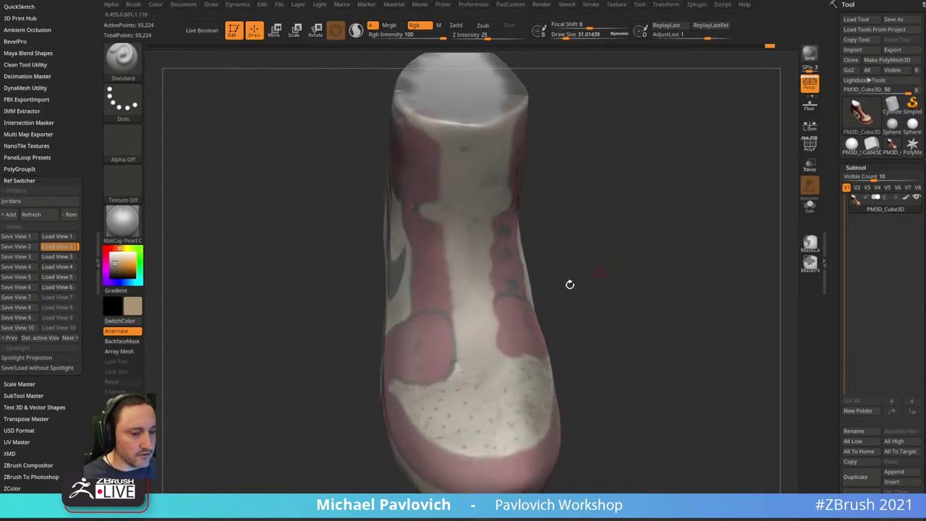
drag(606, 248, 564, 271)
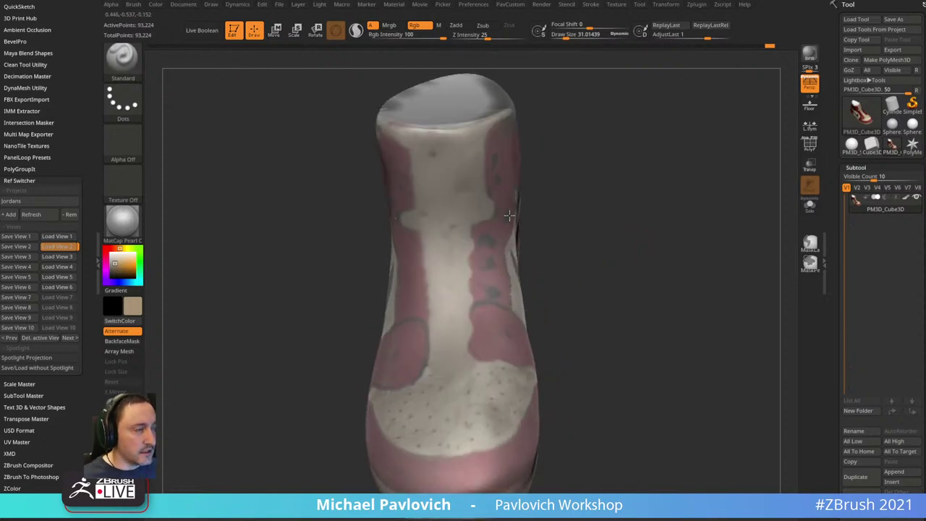
drag(582, 196, 621, 214)
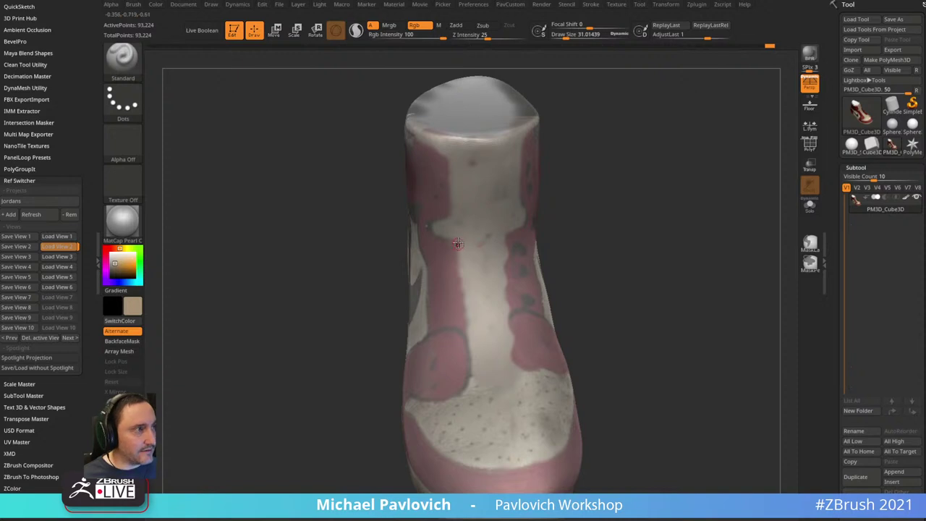
- Sample dark red from the lace panel without eyelets and paint along its border with the tongue
key(c)
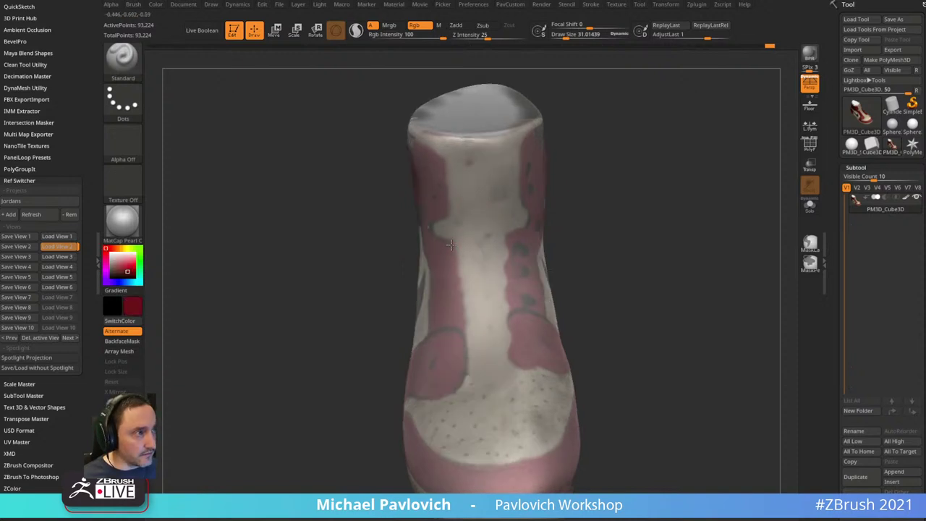
drag(604, 214, 603, 193)
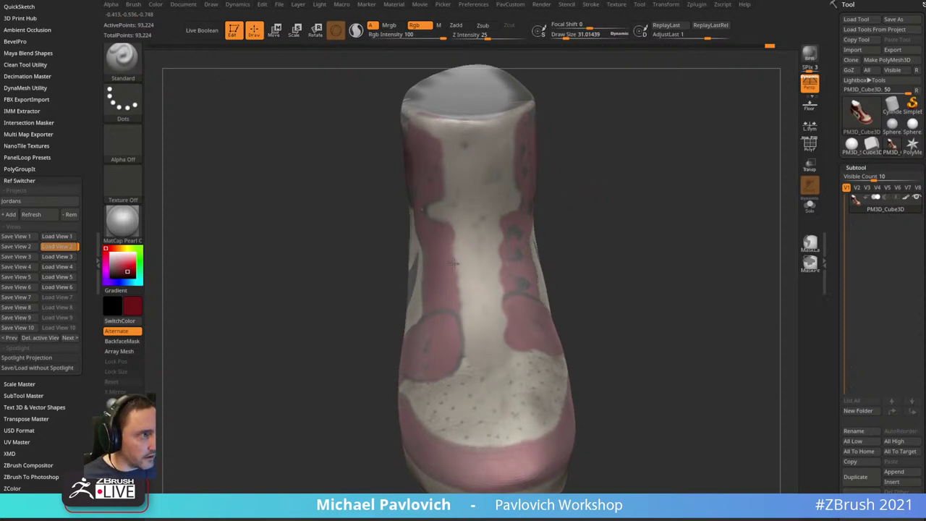
drag(603, 217, 600, 196)
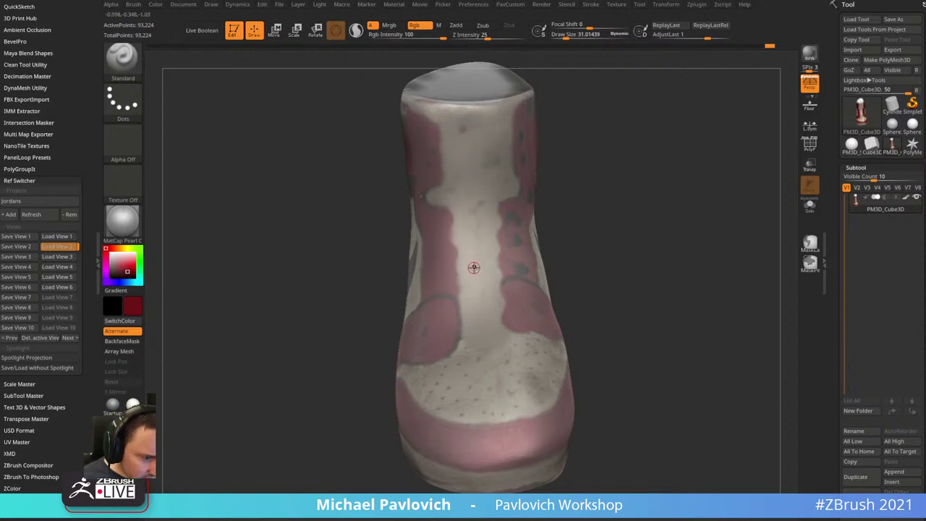
mouse_move(585, 211)
mouse_down()
mouse_move(577, 211)
mouse_move(620, 206)
mouse_move(597, 211)
mouse_up()
- Refine the red panel edges along the tongue with sampled tan and dark red
key(c)
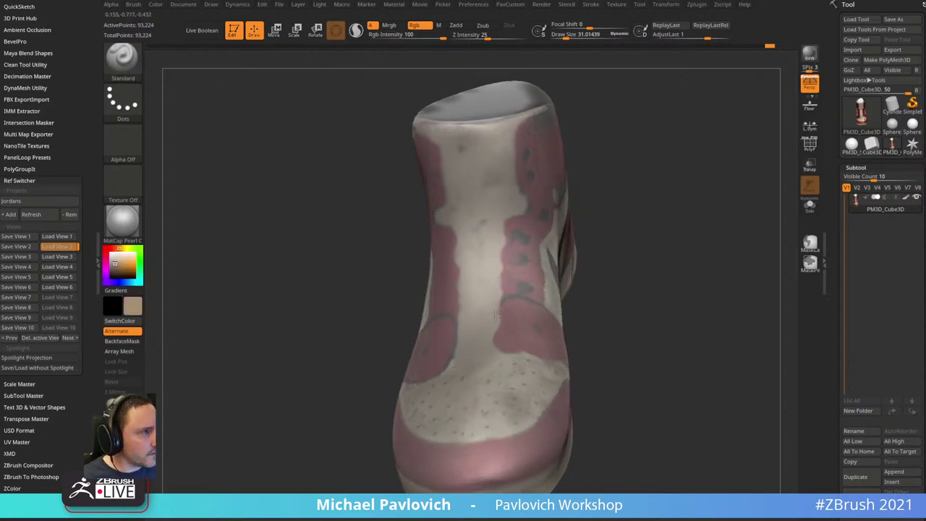
key(c)
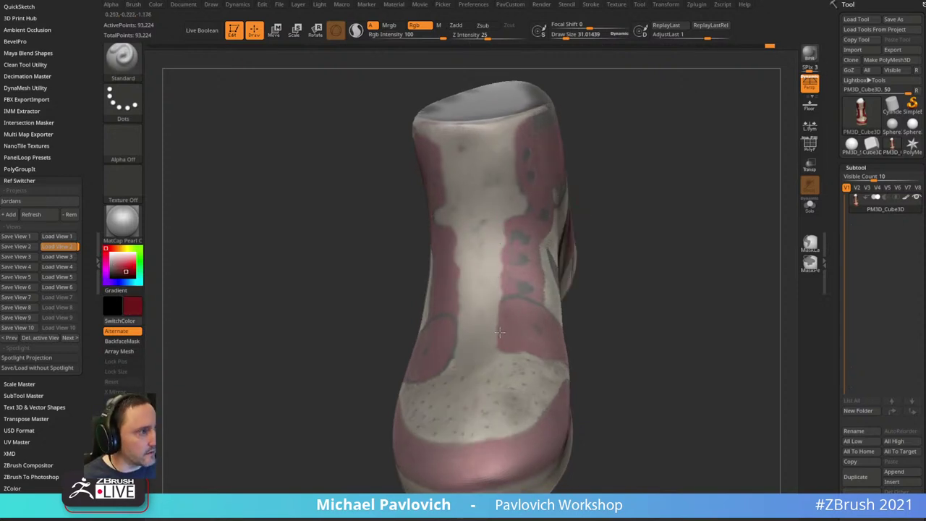
drag(503, 237, 637, 207)
drag(444, 241, 450, 262)
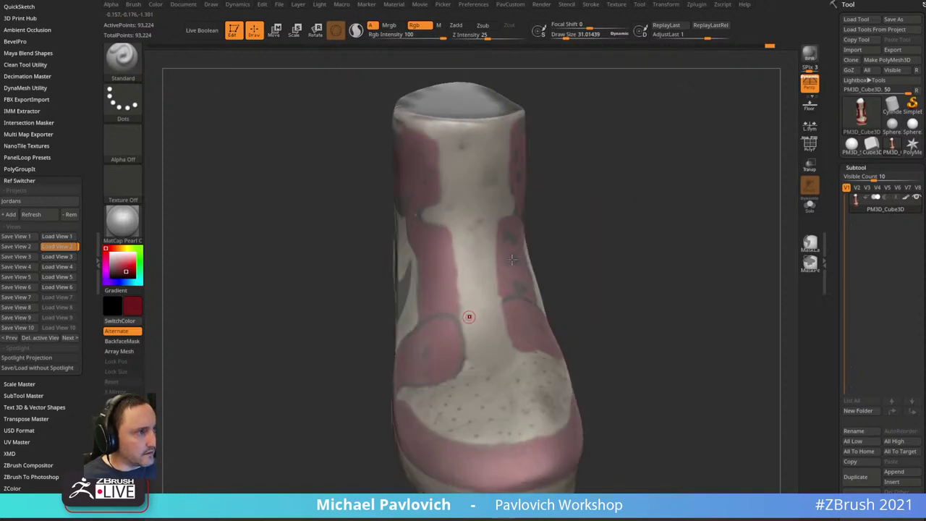
- Reshape the shoe's overall form with the Move brush at a draw size of about 329
drag(616, 240, 605, 225)
drag(566, 261, 526, 323)
drag(615, 263, 568, 206)
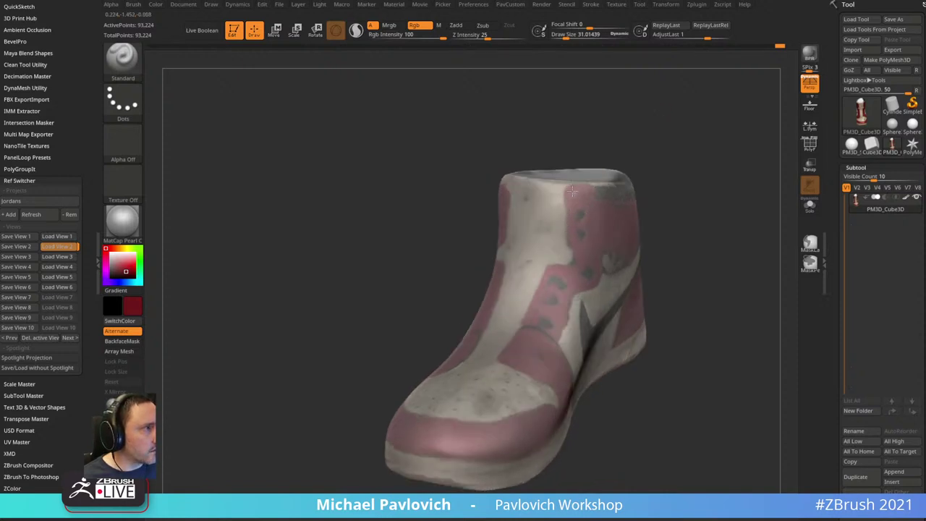
mouse_move(629, 149)
mouse_down()
mouse_move(655, 133)
mouse_move(511, 191)
mouse_move(737, 155)
mouse_move(654, 128)
mouse_move(669, 145)
mouse_move(622, 159)
mouse_move(653, 166)
mouse_move(665, 195)
mouse_move(677, 173)
mouse_move(651, 214)
mouse_move(655, 250)
mouse_move(641, 214)
mouse_move(647, 225)
mouse_up()
key(b)
key(m)
key(v)
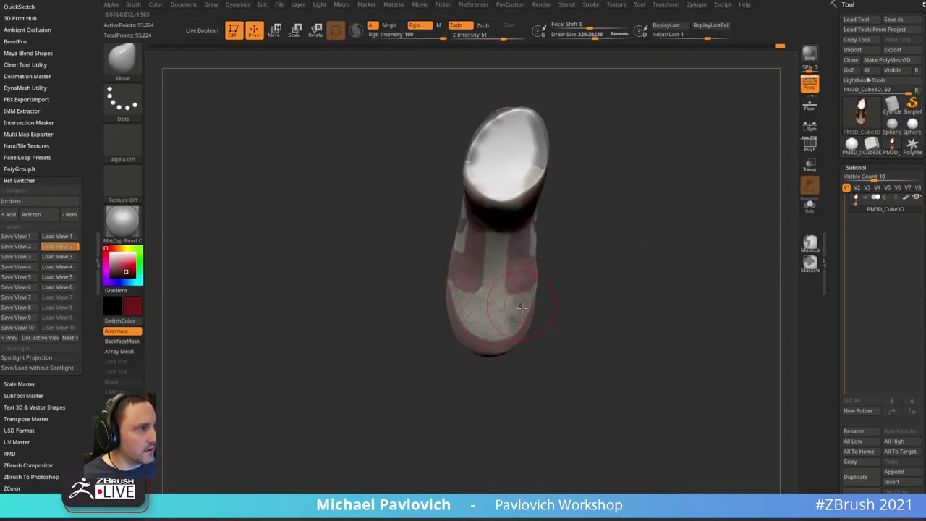
mouse_move(509, 269)
mouse_down()
mouse_move(619, 235)
mouse_move(620, 199)
mouse_move(513, 300)
mouse_move(569, 262)
mouse_move(463, 316)
mouse_move(602, 227)
mouse_move(638, 151)
mouse_move(649, 210)
mouse_move(640, 206)
mouse_move(684, 221)
mouse_move(734, 162)
mouse_move(752, 85)
mouse_move(708, 112)
mouse_move(690, 160)
mouse_up()
- Paint the cream stripe across the back of the heel using the Standard brush at a draw size of about 44
key(s)
mouse_move(648, 193)
alt+mouse_down()
mouse_move(655, 199)
mouse_move(646, 185)
mouse_move(661, 175)
mouse_move(731, 196)
mouse_move(623, 182)
mouse_move(603, 202)
alt+mouse_up()
key(s)
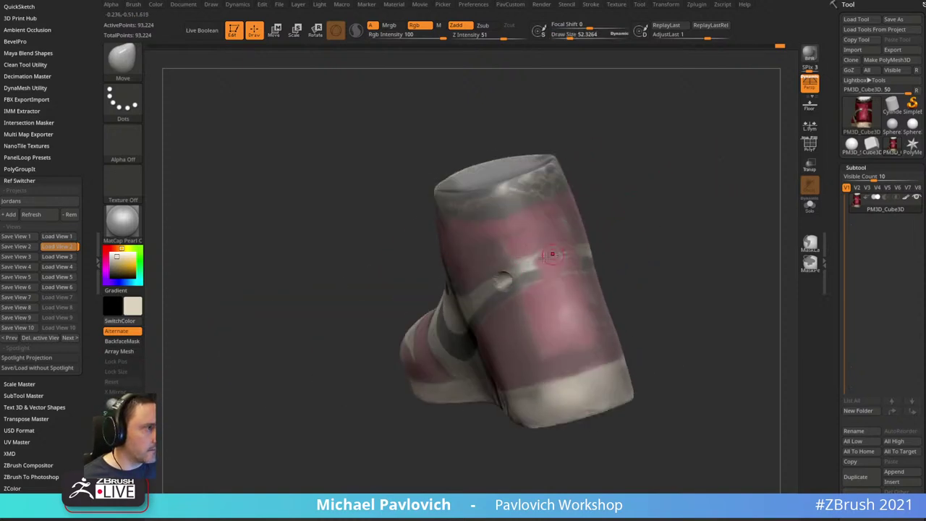
key(b)
key(s)
key(t)
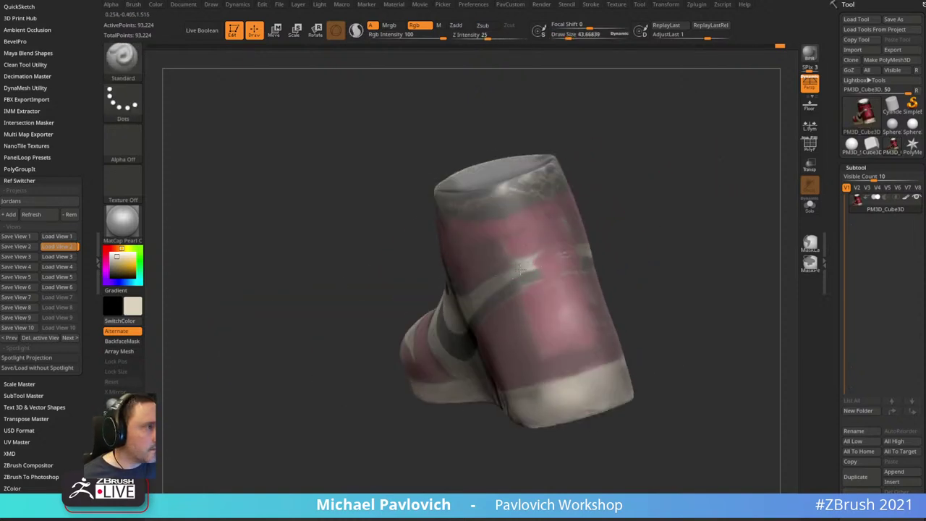
mouse_move(655, 235)
mouse_down()
mouse_move(579, 235)
mouse_move(583, 254)
mouse_move(601, 246)
mouse_up()
right_drag(555, 253, 706, 206)
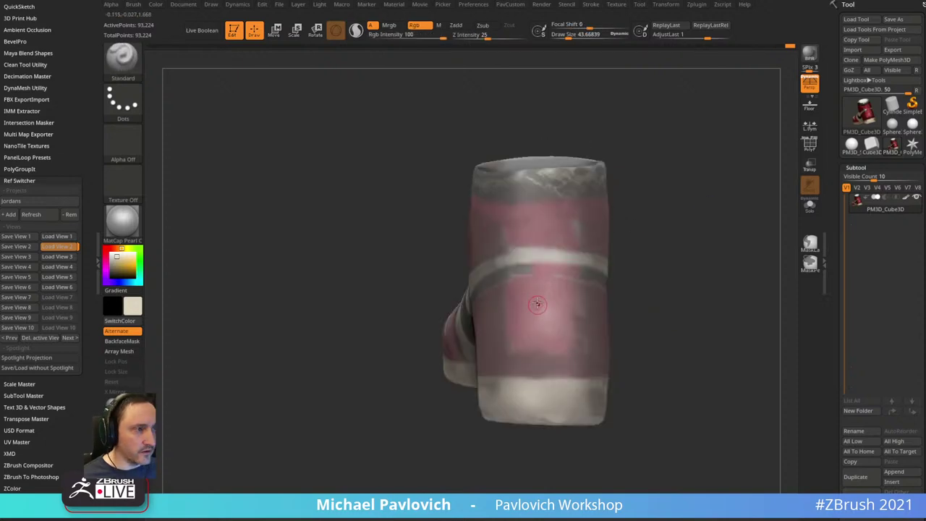
- Sample red from the heel and paint a vertical red band over the middle of the cream stripe
key(c)
right_drag(527, 294, 623, 233)
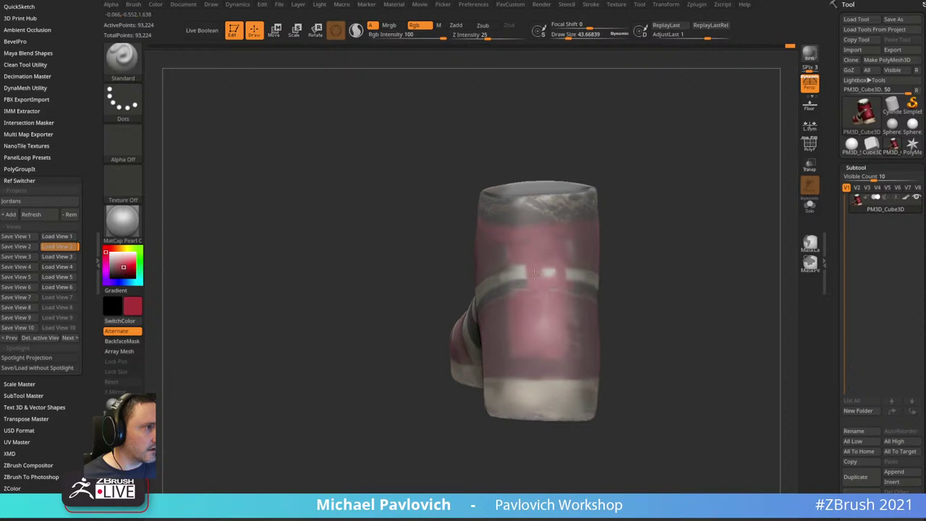
right_drag(602, 256, 565, 277)
key(c)
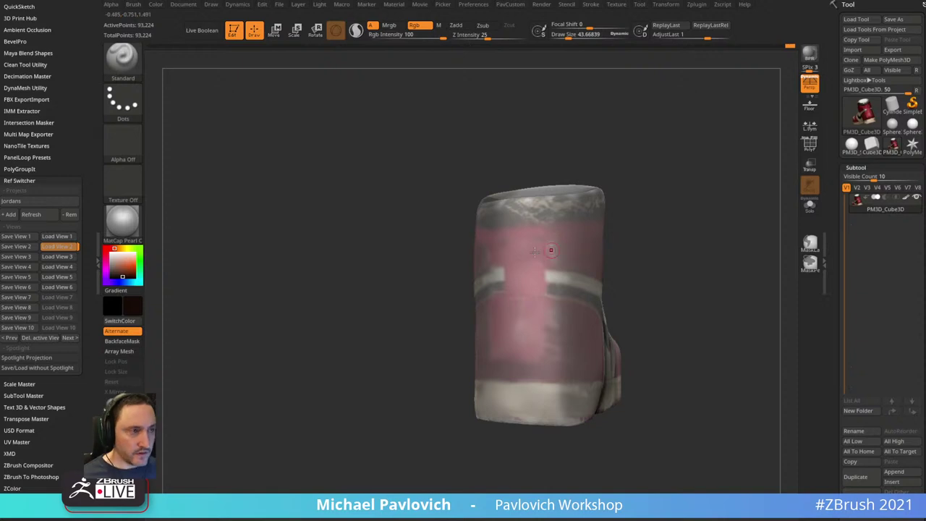
key(c)
right_drag(543, 252, 481, 266)
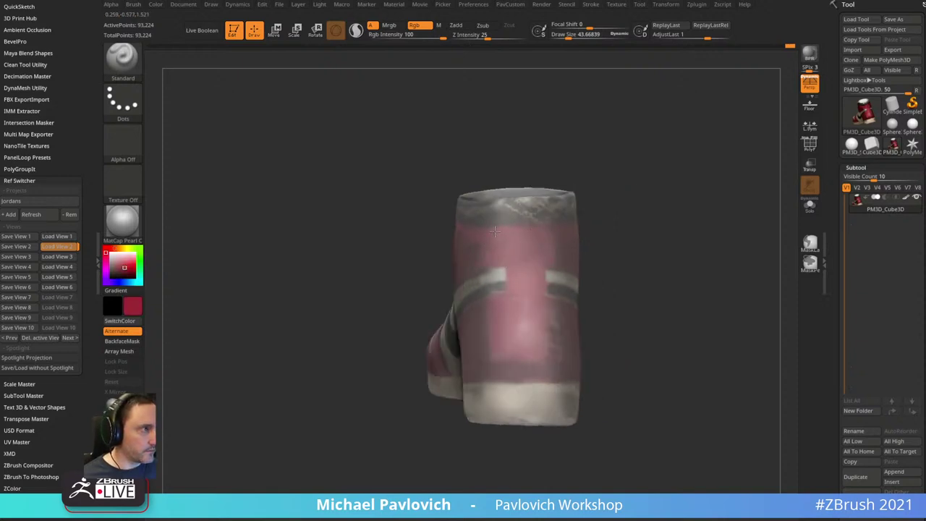
right_drag(494, 232, 564, 290)
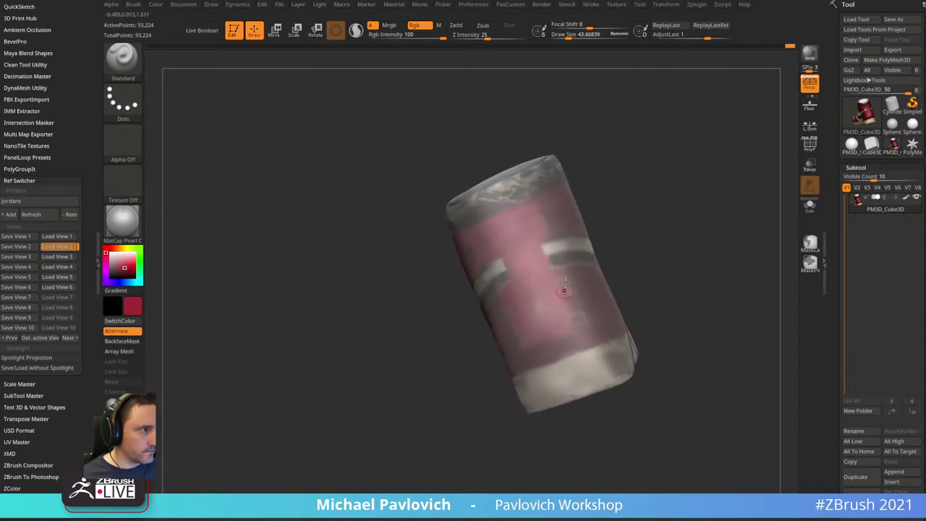
right_drag(681, 247, 706, 138)
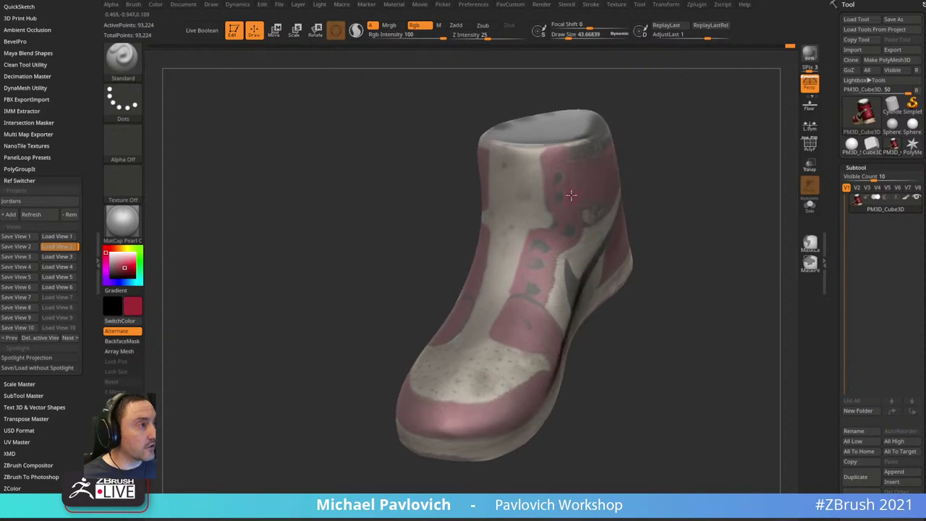
- Pick a brighter red and paint the upper front corner of the ankle panel above the eyelets
click(135, 267)
right_drag(622, 139, 609, 133)
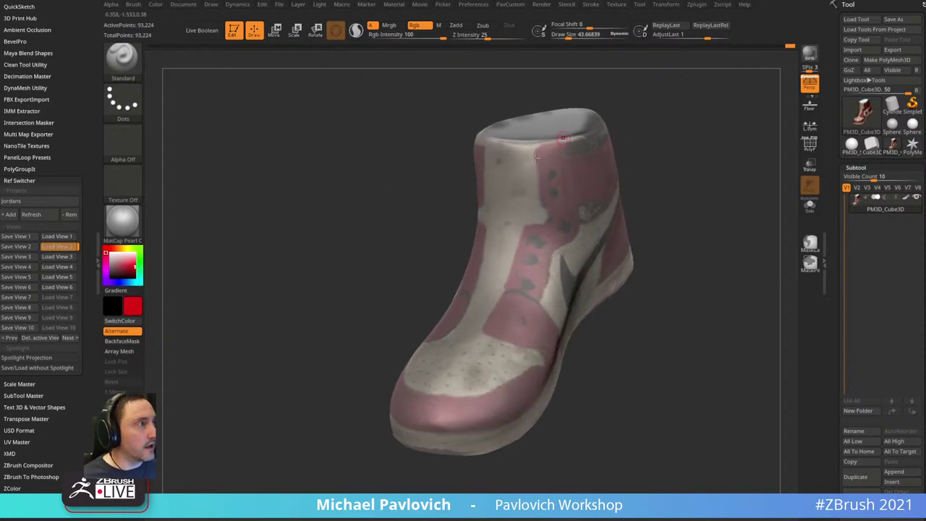
key(s)
mouse_move(535, 158)
mouse_down()
mouse_move(545, 146)
mouse_move(545, 167)
mouse_up()
- Switch to black at a draw size of about 19 and paint seam lines around the red heel tab
key(bracketleft)
key(bracketleft)
key(bracketleft)
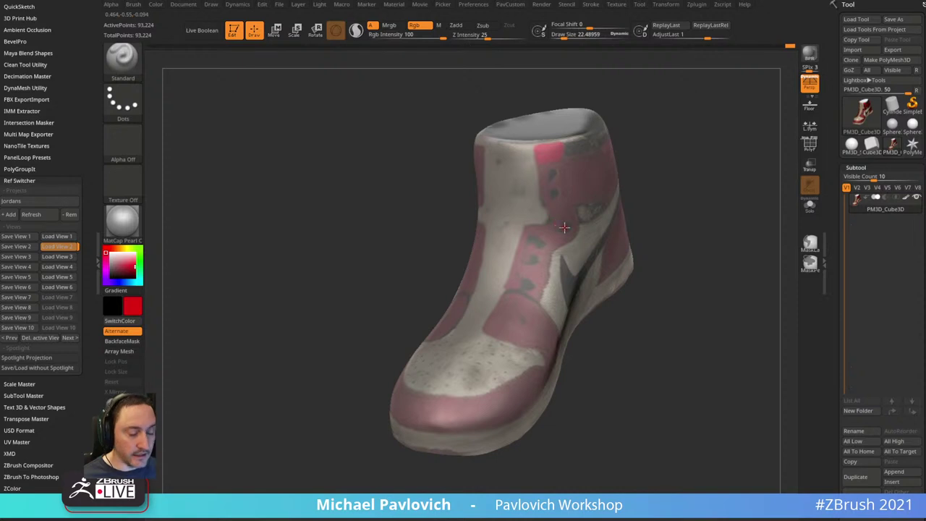
key(v)
mouse_move(563, 227)
right_down()
mouse_move(653, 140)
mouse_move(683, 146)
right_up()
key([)
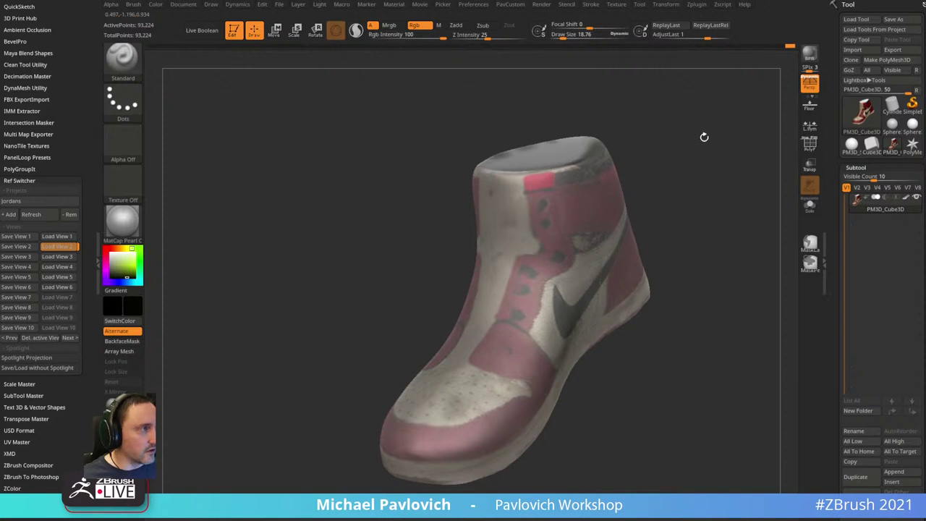
right_drag(703, 137, 646, 188)
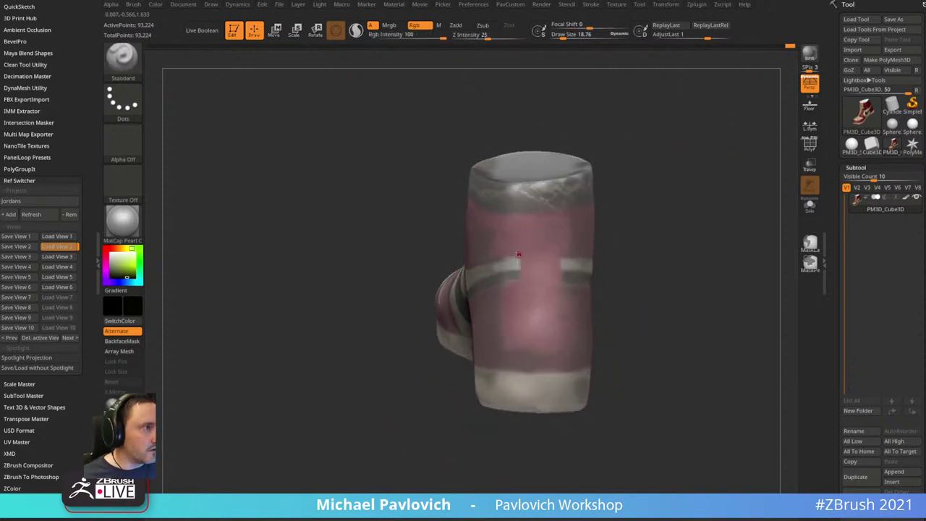
right_drag(661, 232, 605, 228)
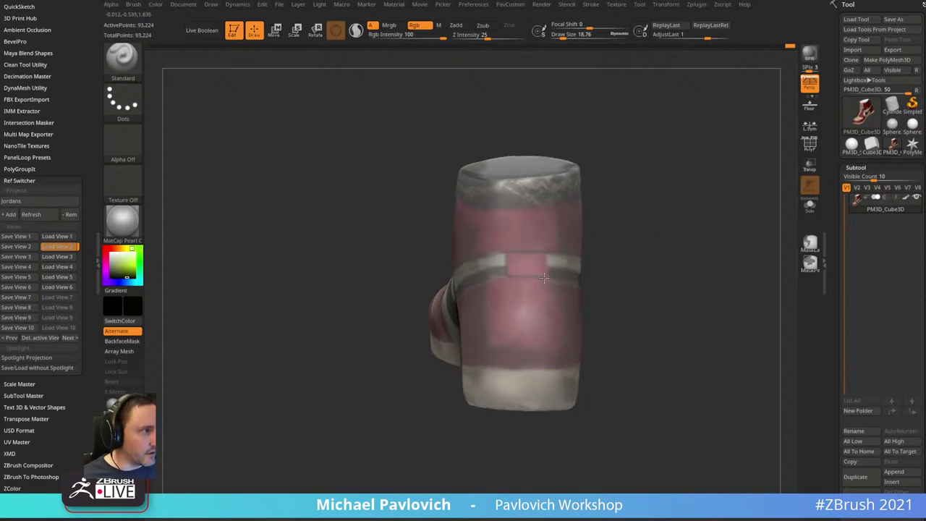
right_drag(653, 250, 512, 266)
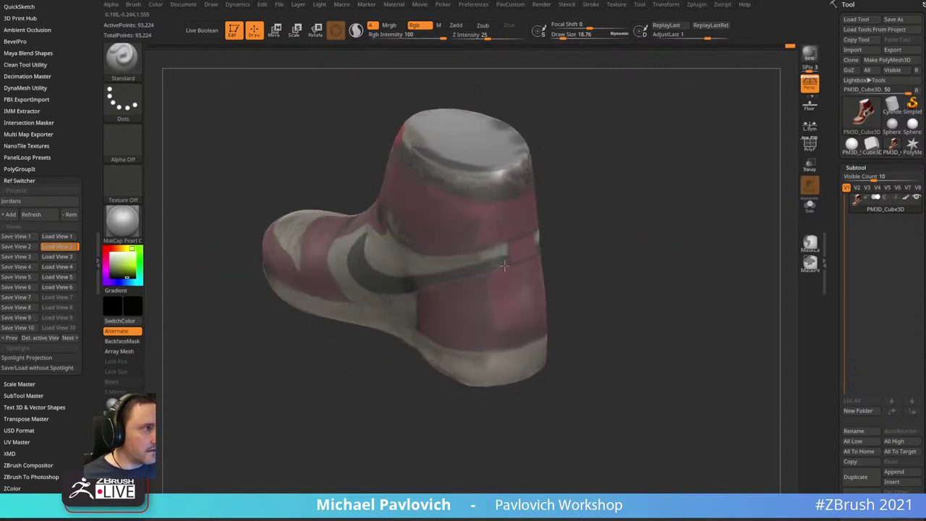
right_drag(568, 265, 589, 233)
right_drag(537, 254, 525, 237)
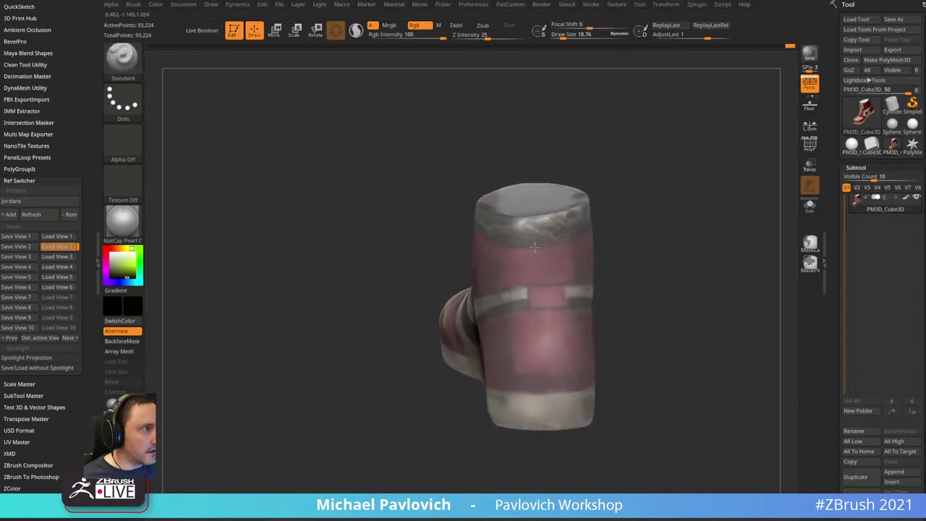
- Paint a dark seam along the collar's lower edge around the heel
right_drag(587, 232, 618, 175)
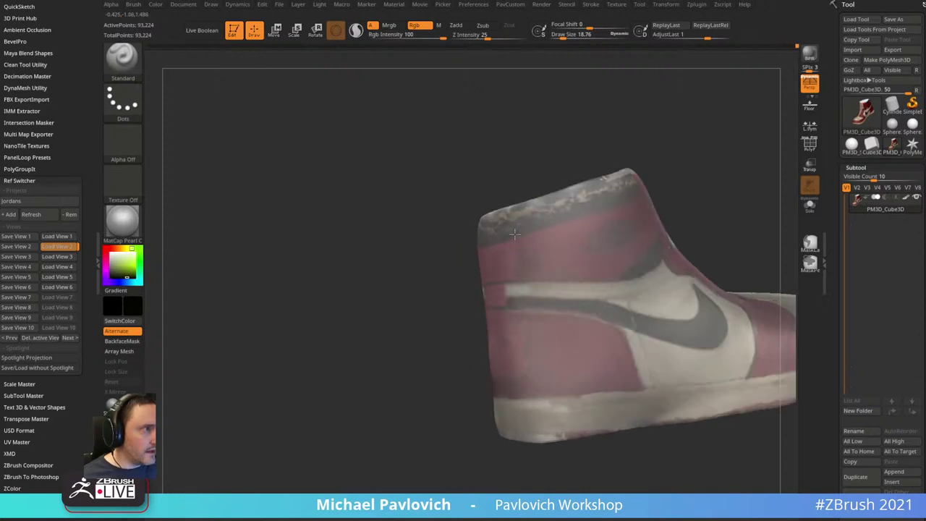
mouse_move(513, 232)
right_down()
mouse_move(707, 140)
mouse_move(684, 157)
mouse_move(734, 142)
mouse_move(669, 159)
mouse_move(715, 166)
mouse_move(506, 236)
right_up()
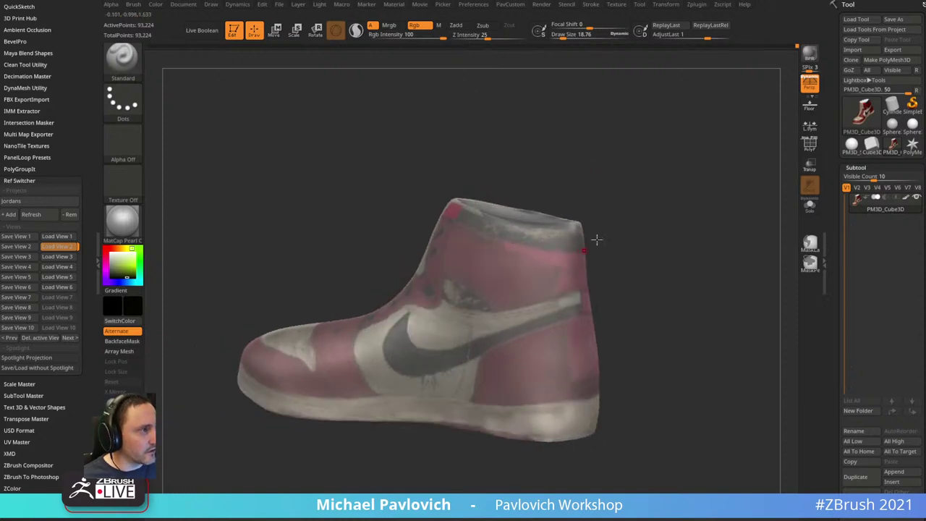
right_drag(592, 192, 684, 169)
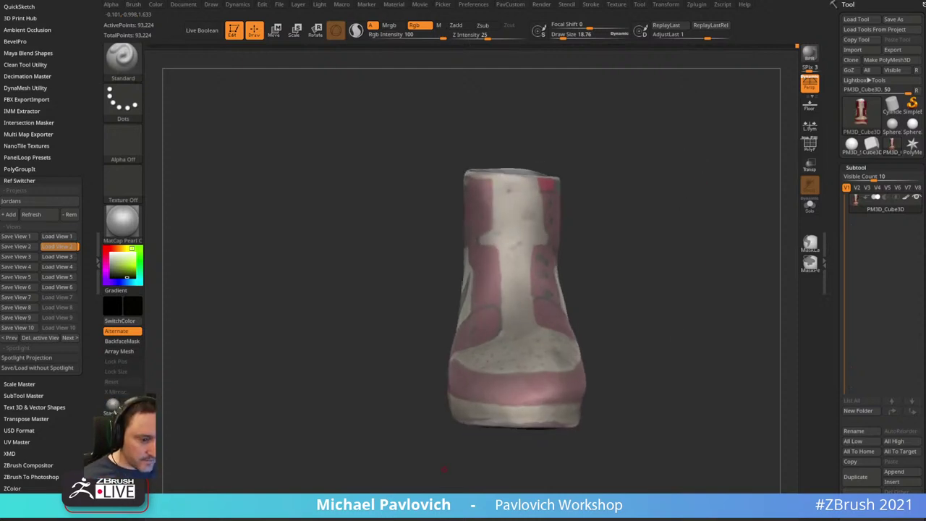
- Sample dark red and paint the front end of the collar on the side without eyelets
right_drag(628, 130, 590, 142)
alt+right_drag(638, 165, 610, 162)
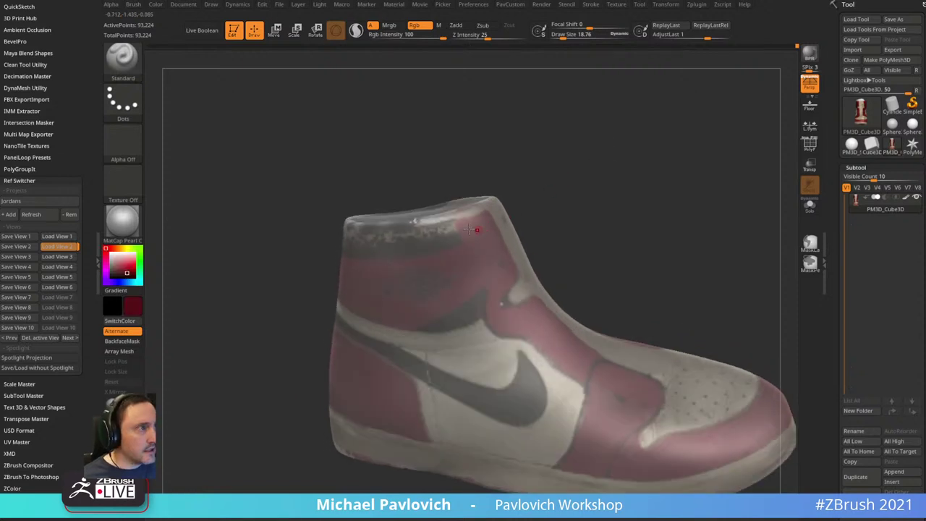
key(c)
right_drag(475, 215, 468, 221)
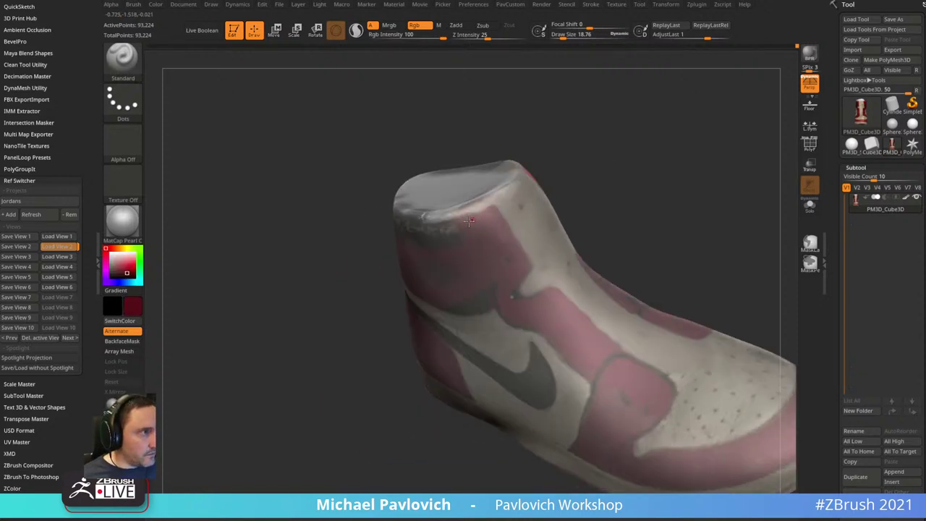
right_drag(515, 183, 663, 143)
- Sample near-black and paint seam lines around both red ankle panels along the collar and tongue at a draw size of about 15
key(c)
key(c)
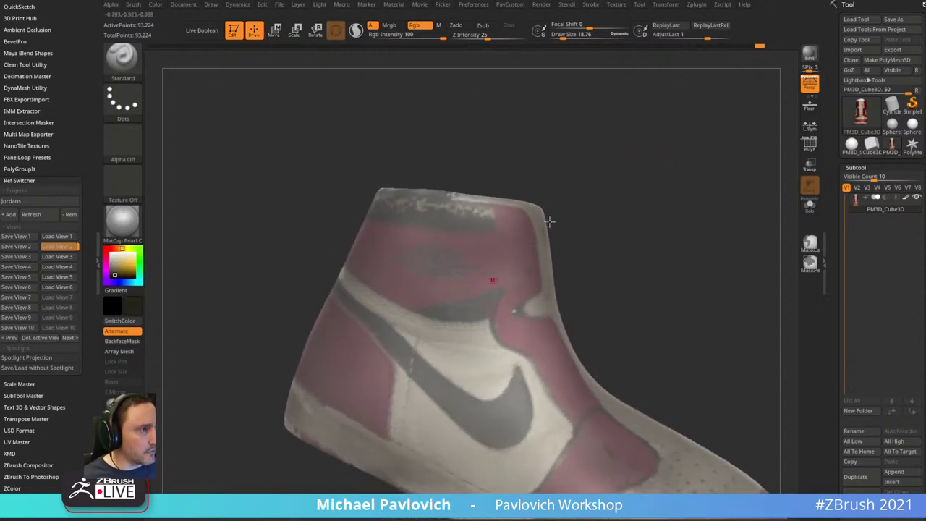
right_drag(471, 275, 472, 254)
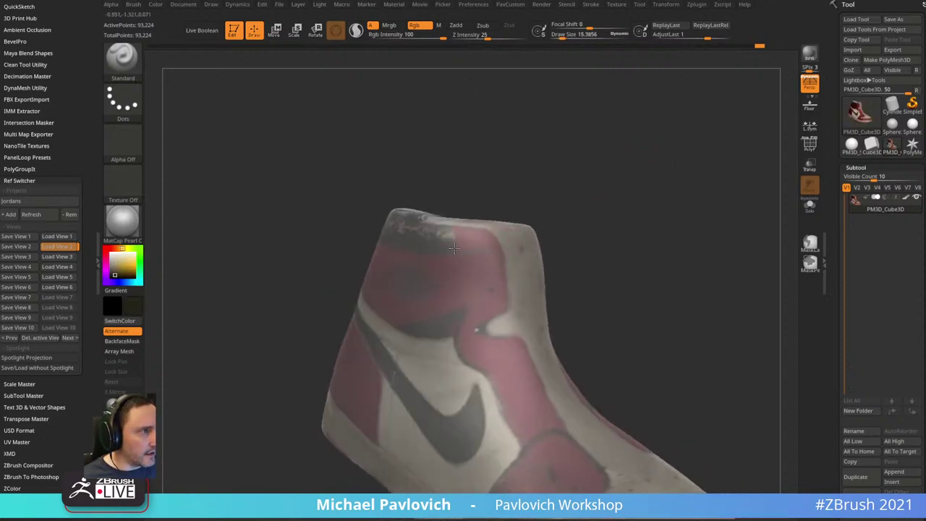
key(c)
right_drag(434, 246, 471, 217)
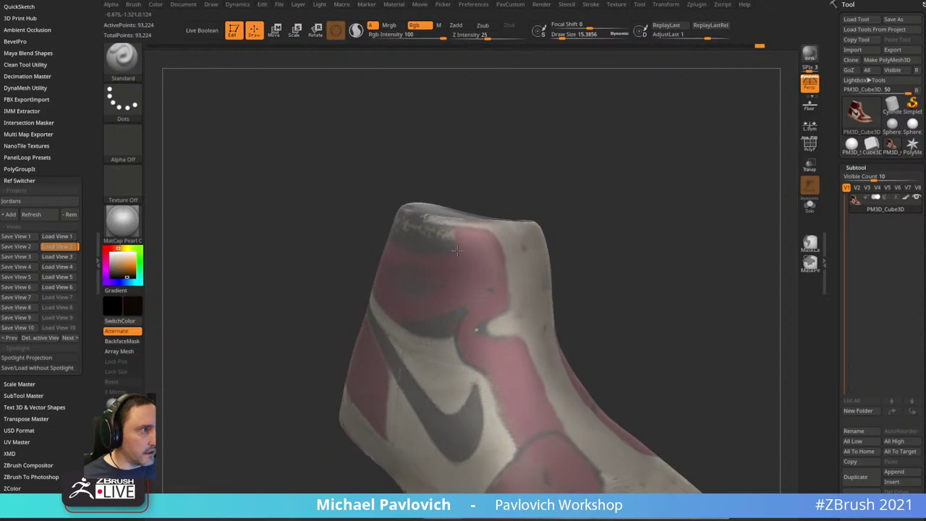
right_drag(579, 192, 496, 181)
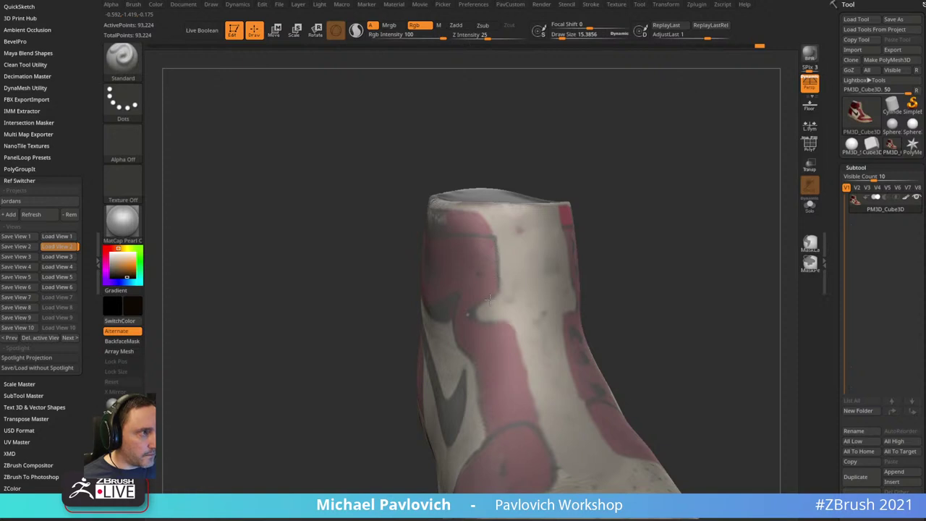
right_drag(490, 298, 520, 210)
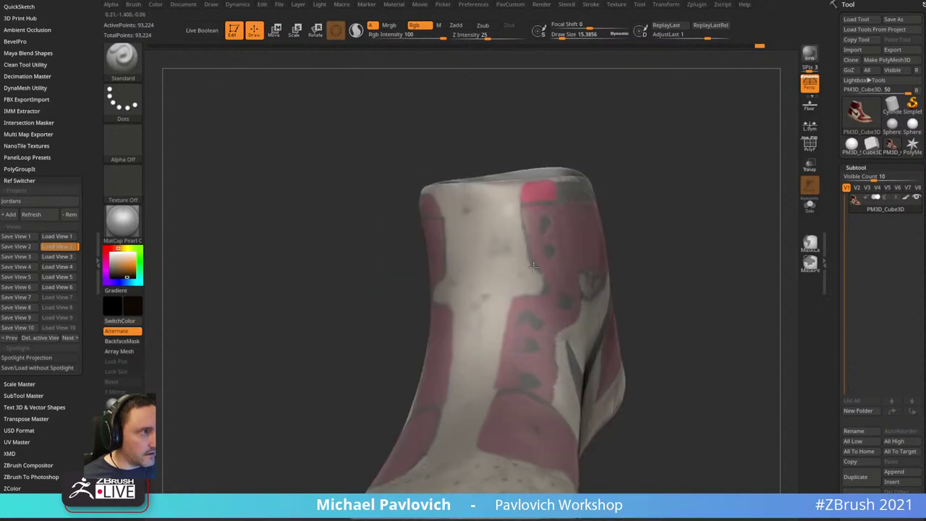
mouse_move(533, 266)
right_down()
mouse_move(669, 190)
mouse_move(520, 255)
right_up()
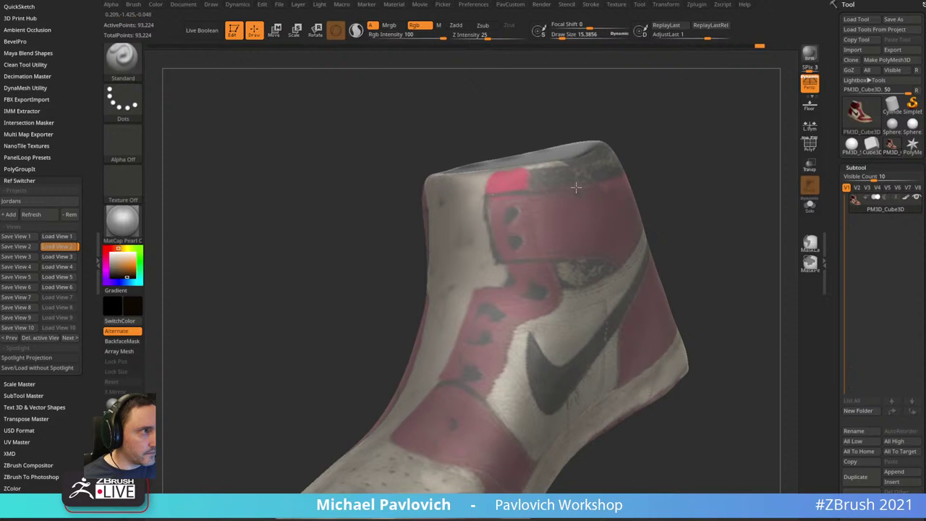
mouse_move(575, 187)
right_down()
mouse_move(771, 124)
mouse_move(632, 155)
mouse_move(692, 134)
mouse_move(721, 132)
mouse_move(593, 171)
mouse_move(576, 187)
right_up()
- Adjust the front ankle area in side view with the Move brush at a draw size of about 183
key(s)
drag(480, 280, 502, 280)
key(b)
key(m)
key(v)
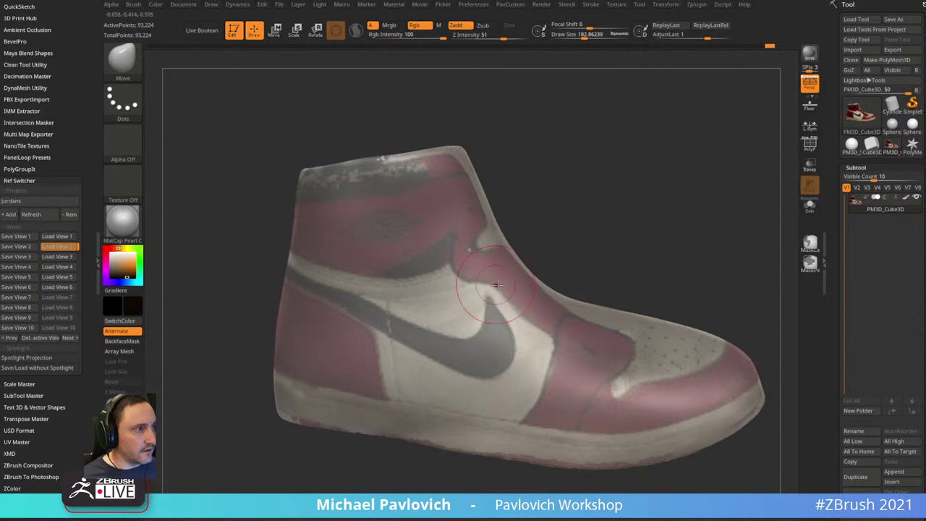
mouse_move(589, 194)
right_down()
mouse_move(591, 182)
mouse_move(584, 186)
right_up()
- Pinch the surface where the tongue meets the lace panel with the Pinch brush at a draw size of about 183
key(b)
key(p)
key(i)
drag(502, 246, 500, 267)
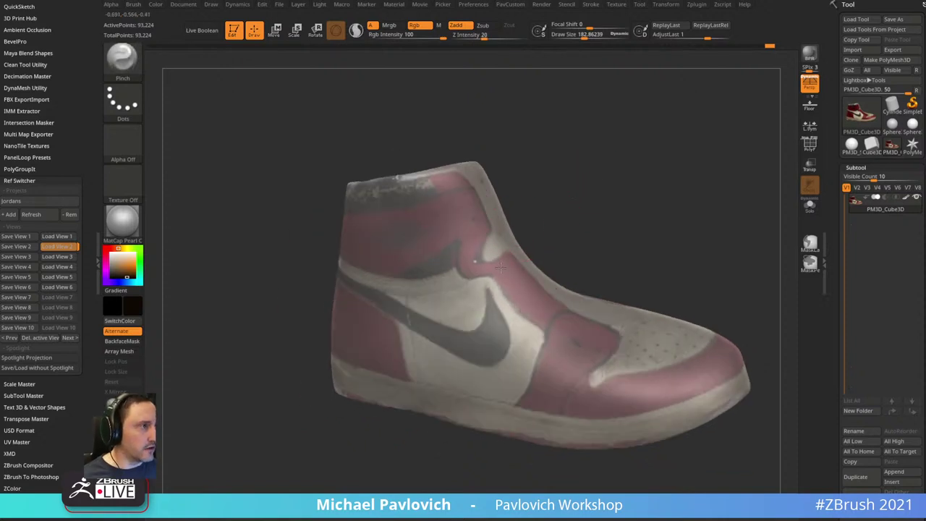
right_drag(500, 268, 488, 244)
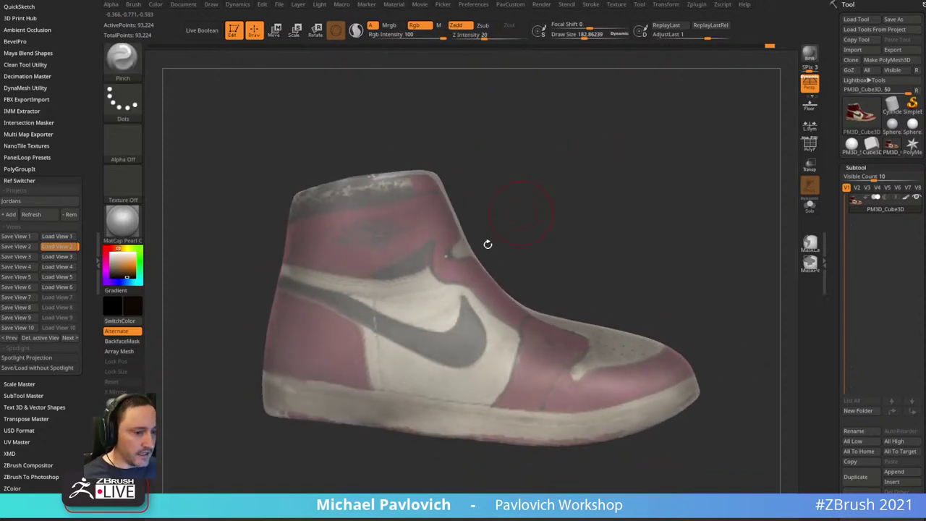
- Refine the shoe's side profile with the Move brush, reducing the draw size from about 156 to 95 and 36
key(b)
key(m)
key(v)
alt+right_drag(583, 213, 554, 209)
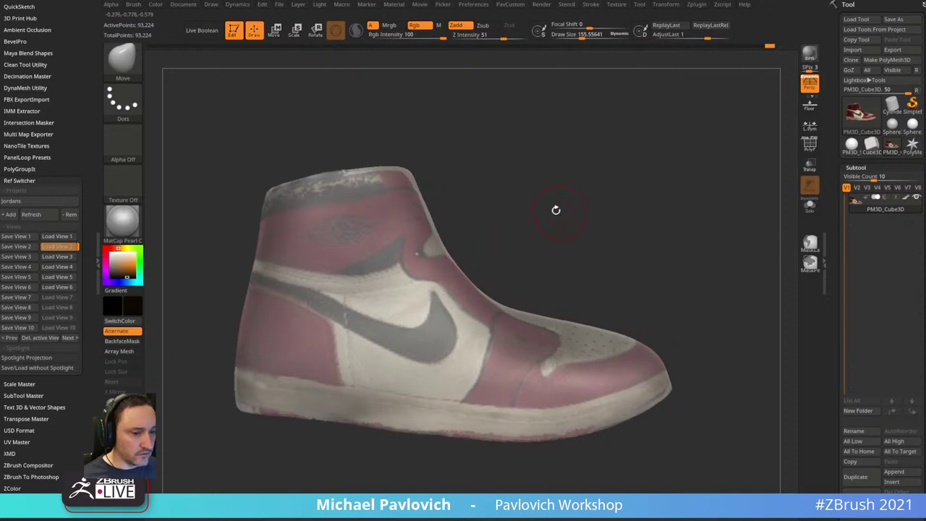
key(s)
drag(557, 212, 549, 213)
mouse_move(563, 215)
right_down()
mouse_move(522, 228)
mouse_move(567, 214)
mouse_move(554, 222)
mouse_move(545, 202)
mouse_move(557, 208)
right_up()
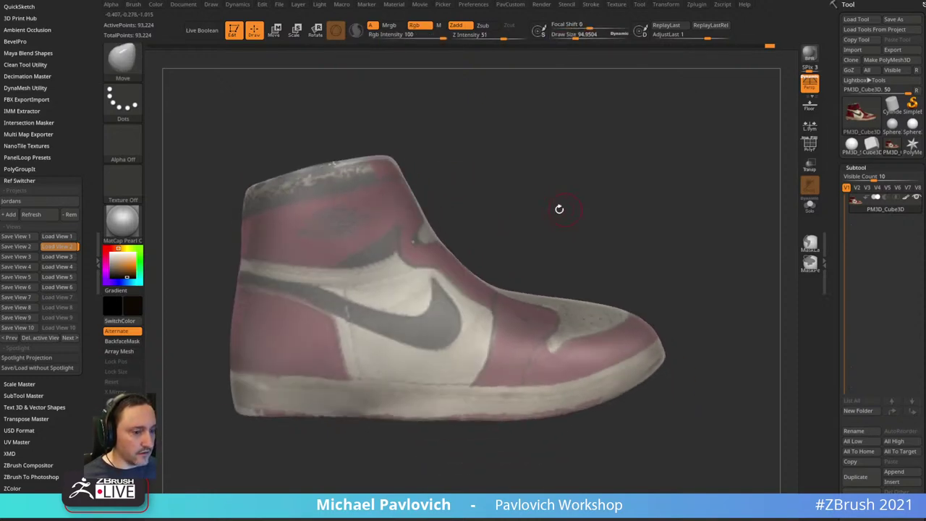
key(s)
drag(558, 210, 552, 210)
mouse_move(558, 210)
right_down()
mouse_move(533, 219)
mouse_move(605, 202)
mouse_move(557, 231)
right_up()
mouse_move(467, 345)
right_down()
mouse_move(593, 235)
mouse_move(636, 231)
mouse_move(643, 207)
mouse_move(590, 183)
mouse_move(606, 209)
mouse_move(558, 268)
right_up()
mouse_move(532, 220)
right_down()
mouse_move(601, 173)
mouse_move(528, 232)
right_up()
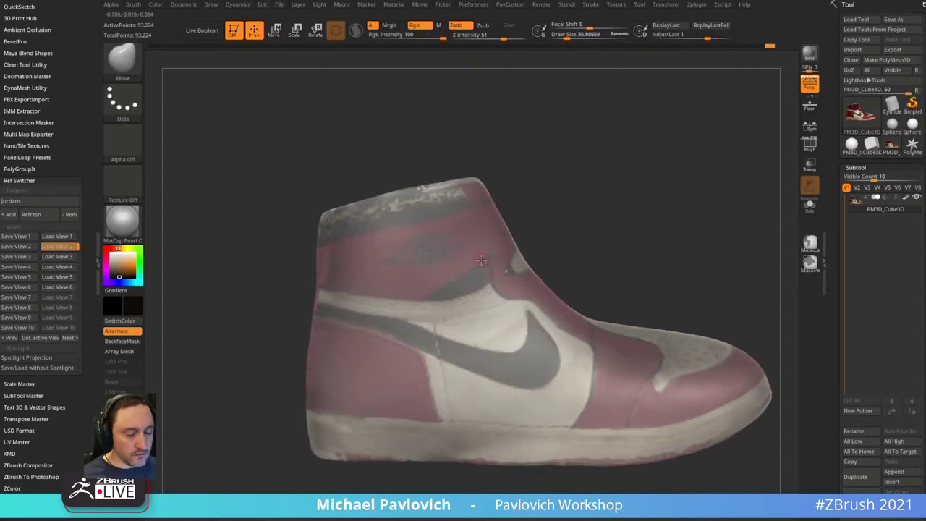
- Paint near-black over the collar edge beside the bright red patch with the Standard brush at a draw size of about 27
key(b)
key(s)
key(t)
right_drag(482, 258, 567, 206)
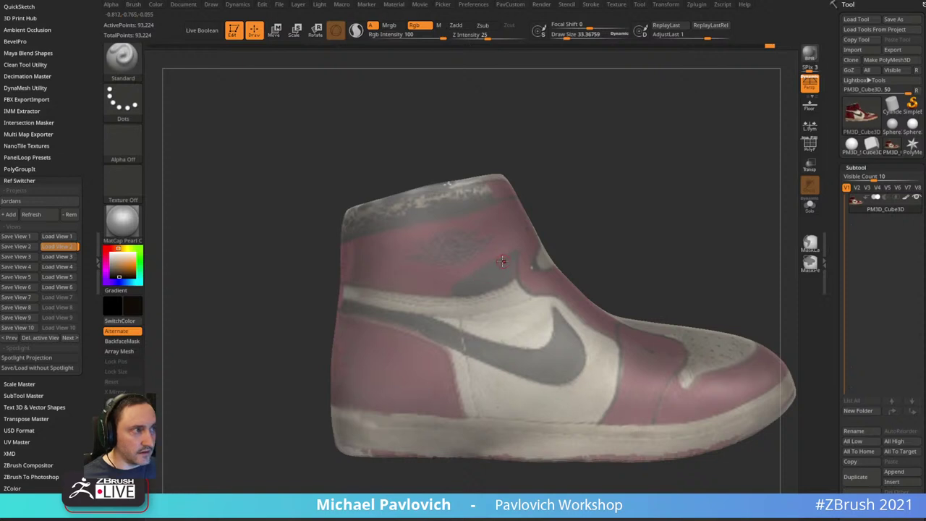
mouse_move(615, 212)
alt+right_down()
mouse_move(591, 204)
mouse_move(610, 227)
alt+right_up()
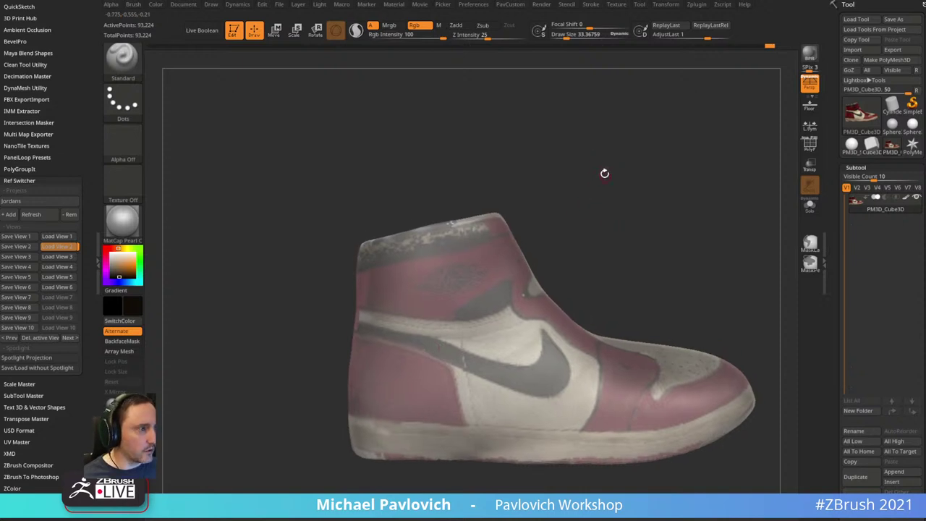
right_drag(603, 149, 596, 158)
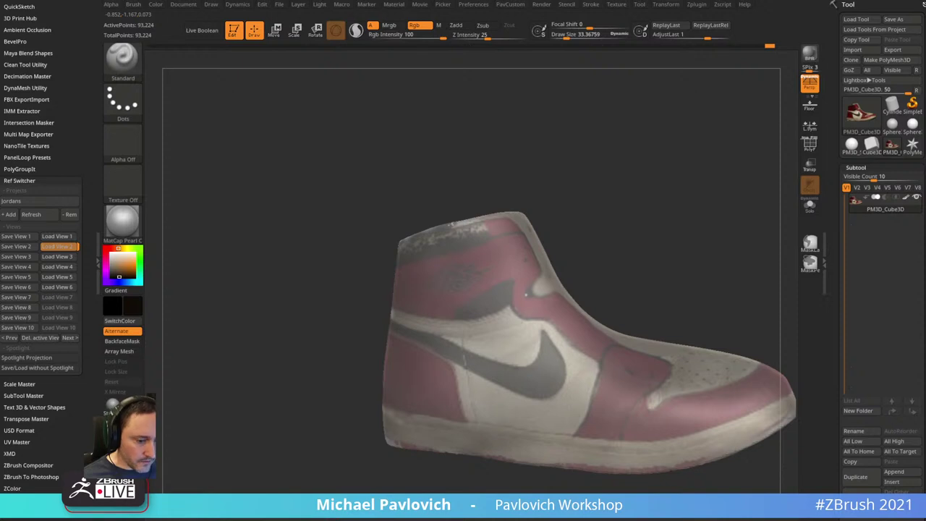
right_drag(588, 150, 657, 163)
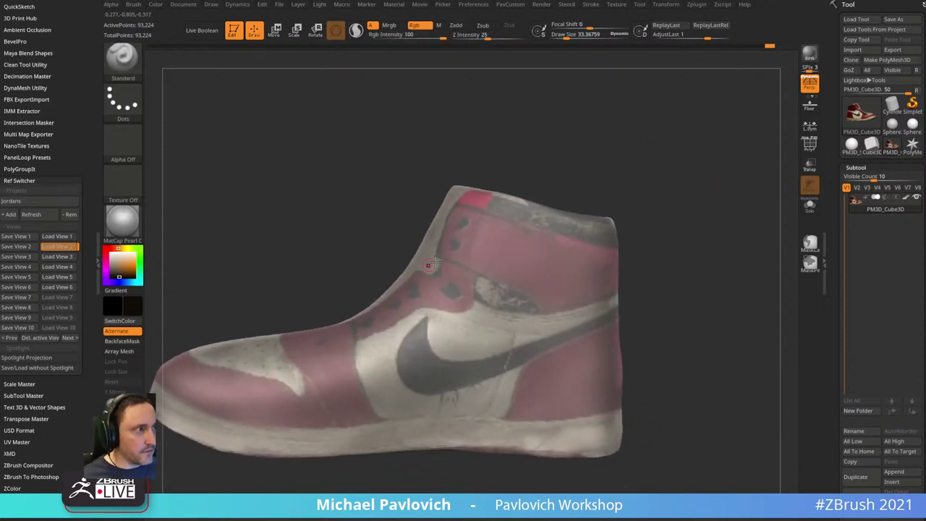
alt+right_drag(590, 161, 584, 176)
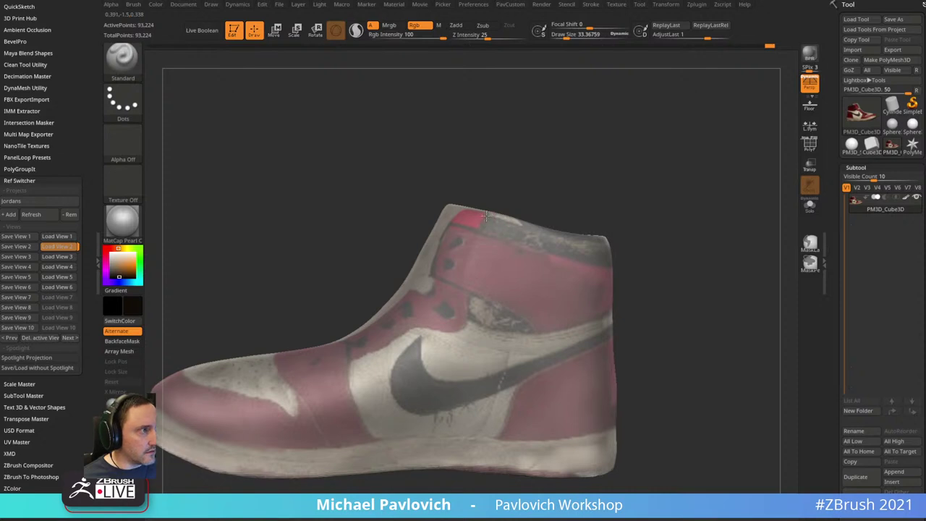
key([)
drag(481, 225, 487, 215)
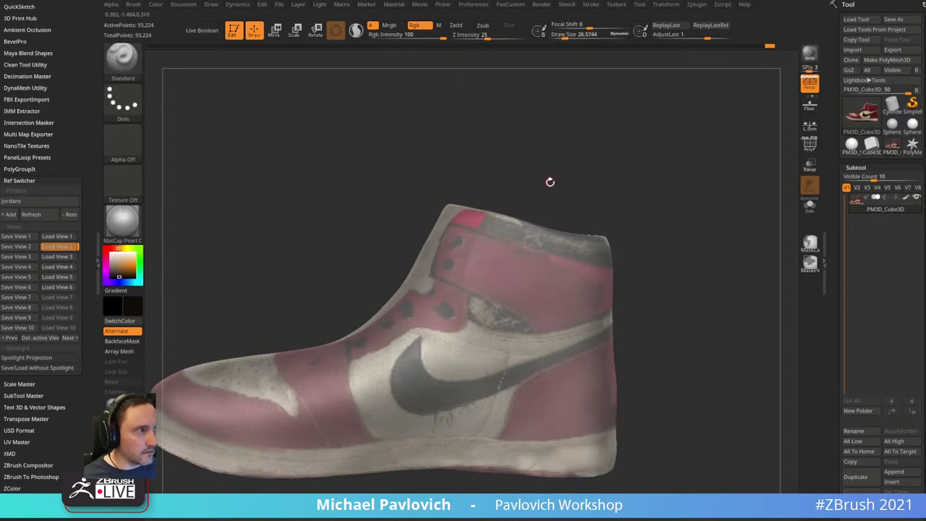
- Cover the worn patches on the collar and the mottled dark ankle panel with near-black, reducing the draw size from about 27 to 21
alt+right_drag(595, 188, 615, 159)
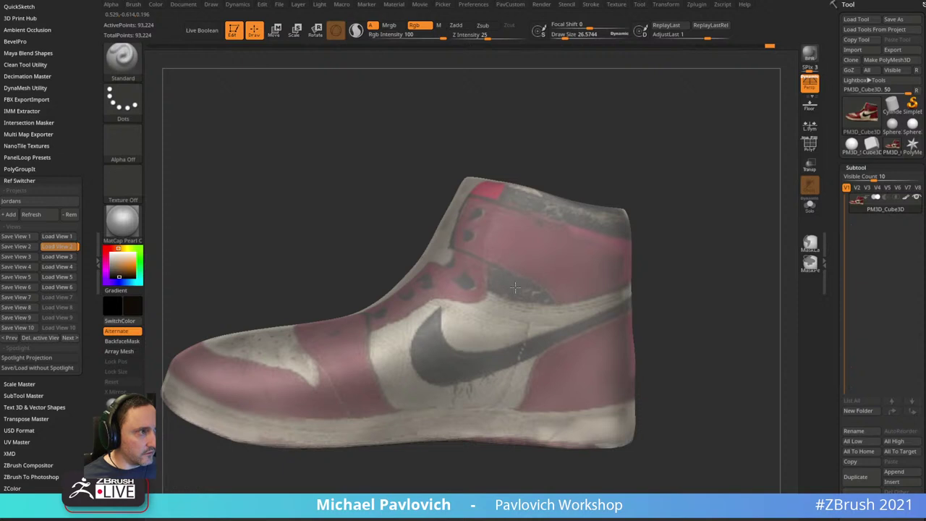
mouse_move(560, 255)
right_down()
mouse_move(675, 202)
mouse_move(658, 210)
mouse_move(577, 141)
mouse_move(500, 234)
mouse_move(607, 184)
mouse_move(500, 264)
right_up()
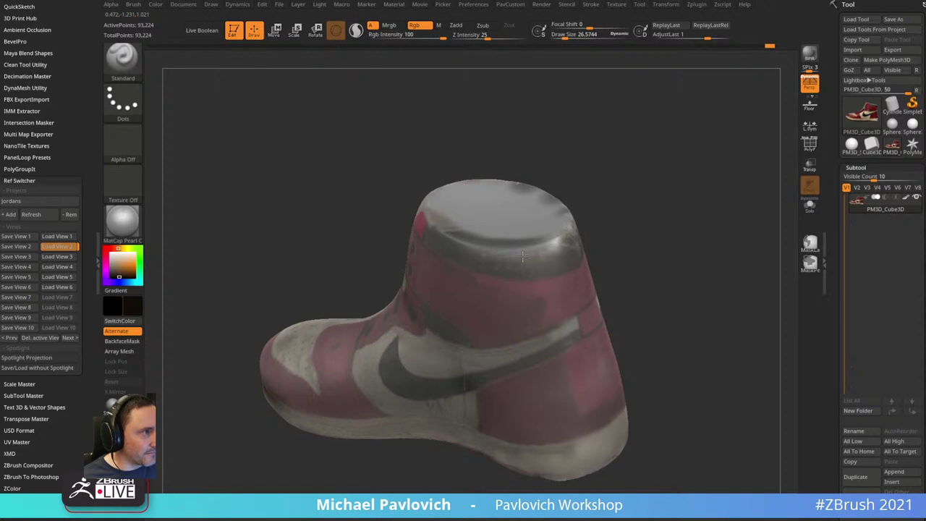
right_drag(623, 218, 507, 246)
mouse_move(507, 246)
mouse_down()
mouse_move(494, 249)
mouse_move(492, 237)
mouse_move(527, 233)
mouse_up()
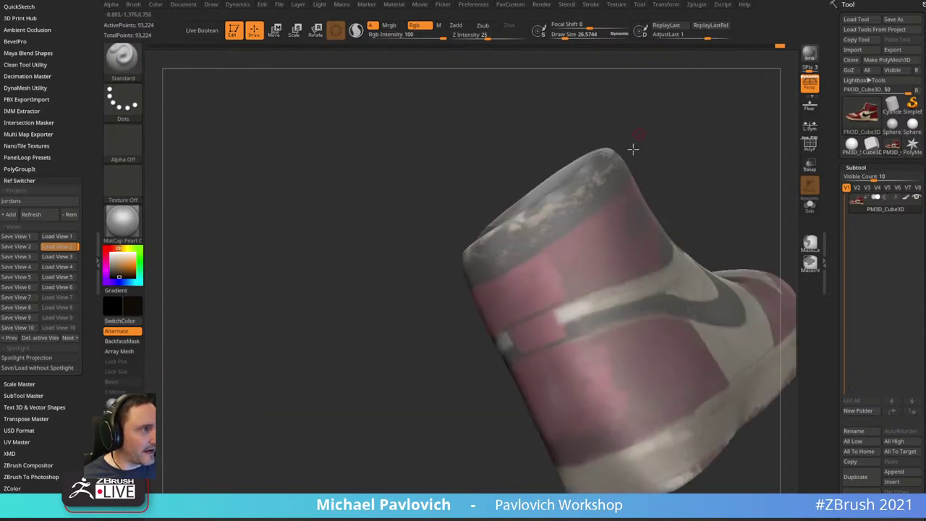
right_drag(632, 148, 521, 224)
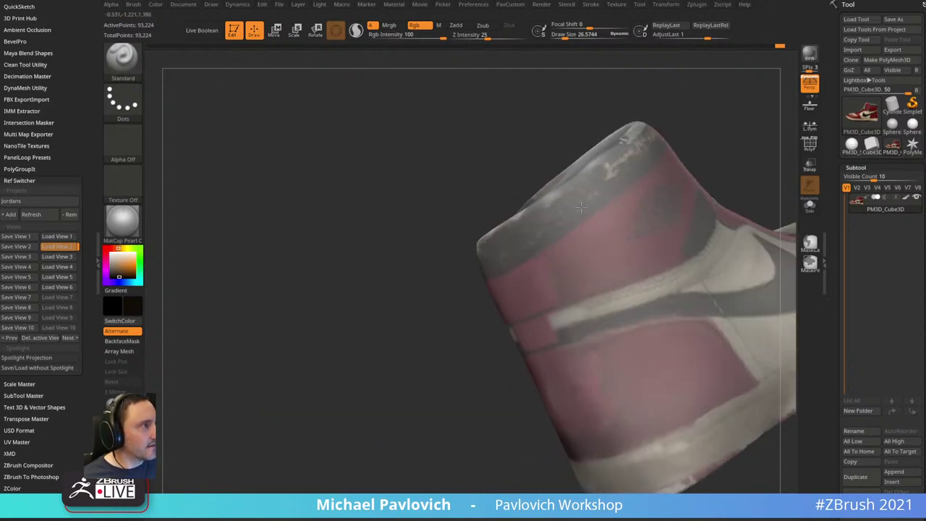
right_drag(581, 208, 518, 215)
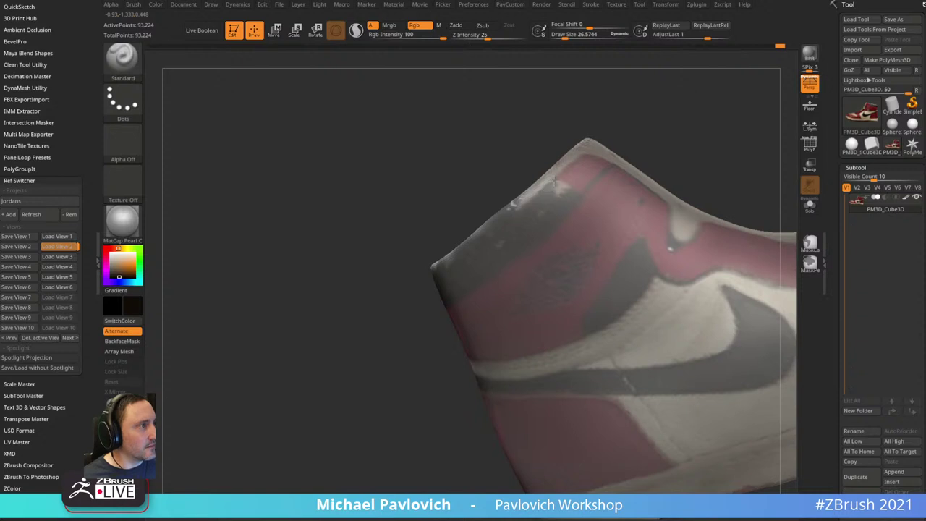
right_drag(557, 187, 715, 141)
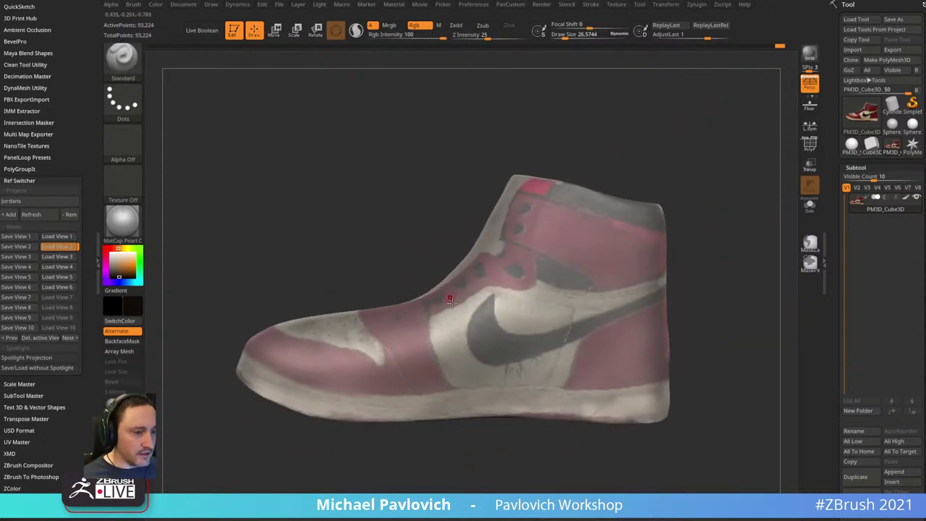
alt+right_drag(444, 455, 463, 458)
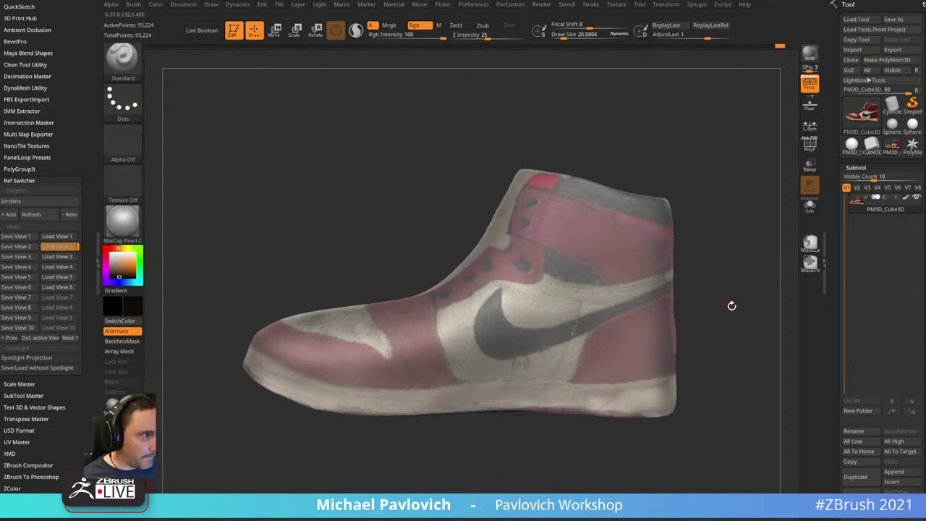
alt+drag(745, 225, 699, 234)
alt+drag(645, 210, 646, 227)
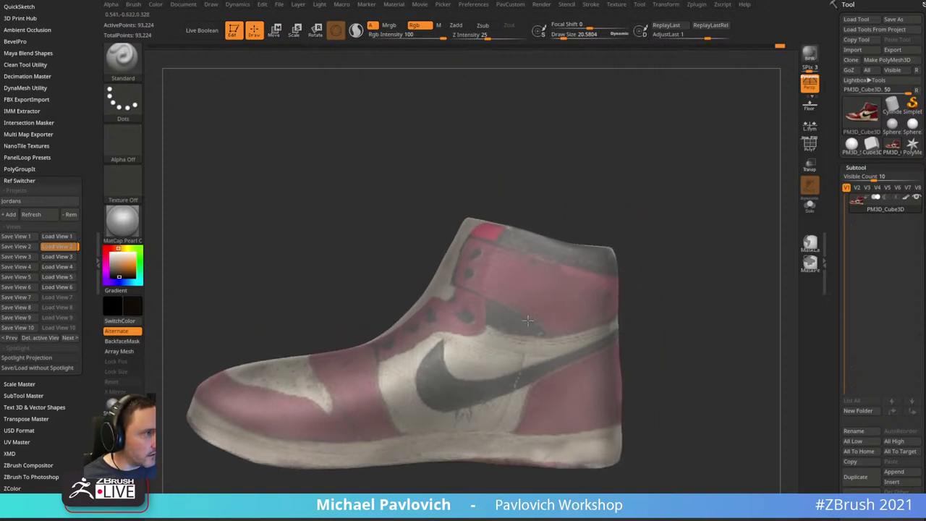
- Examine the painted shoe from the side, front and above, raising the draw size to about 65
drag(626, 261, 696, 285)
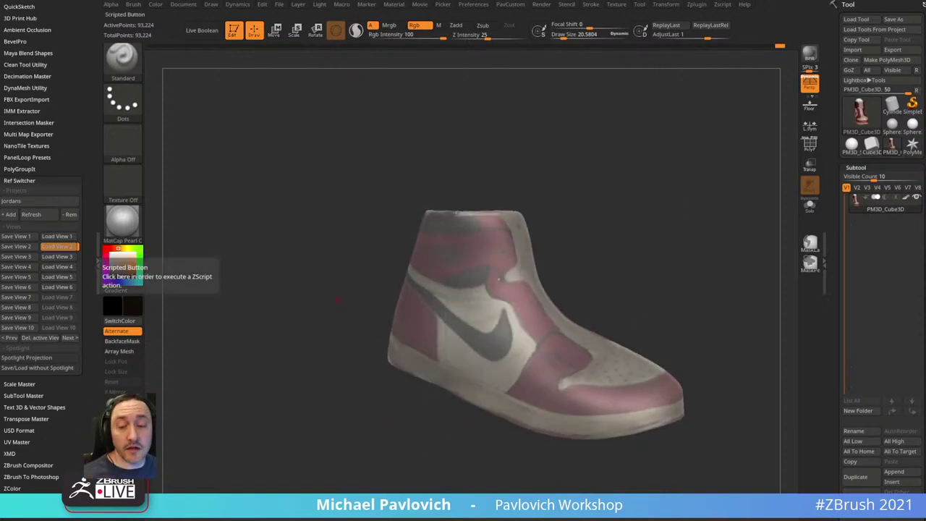
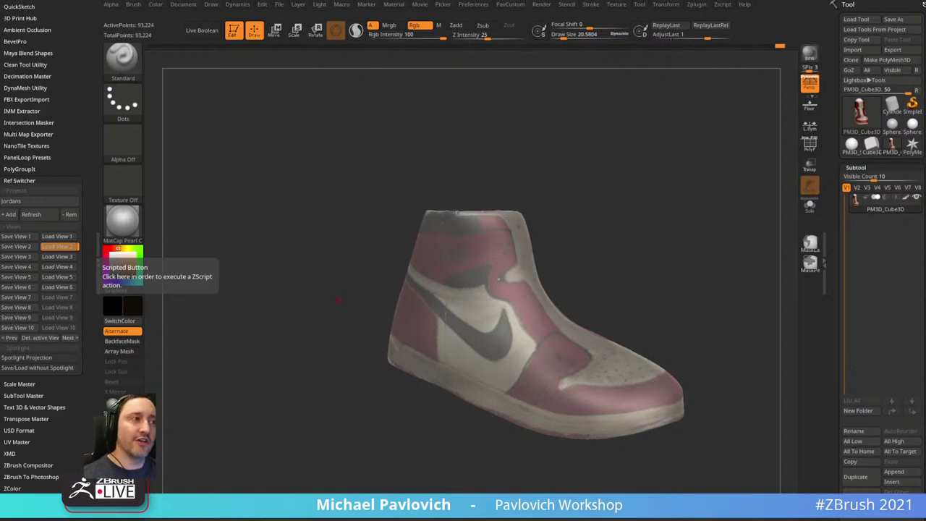
drag(593, 141, 615, 243)
drag(515, 304, 572, 255)
key(s)
drag(609, 212, 604, 212)
alt+drag(580, 259, 578, 276)
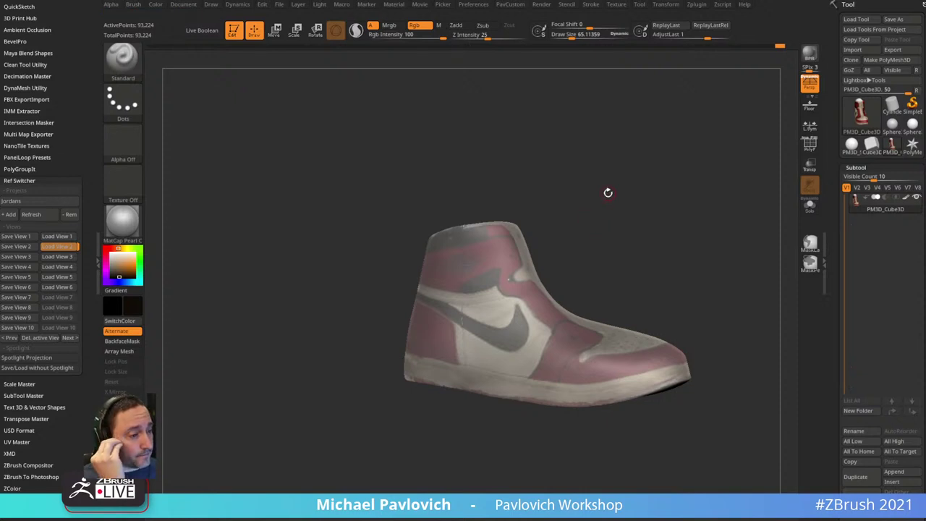
drag(606, 188, 515, 319)
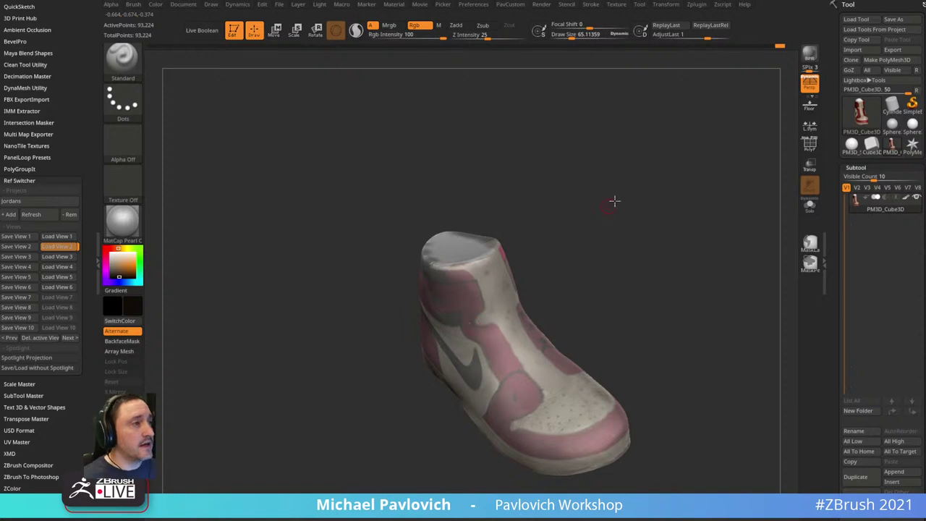
drag(614, 200, 646, 250)
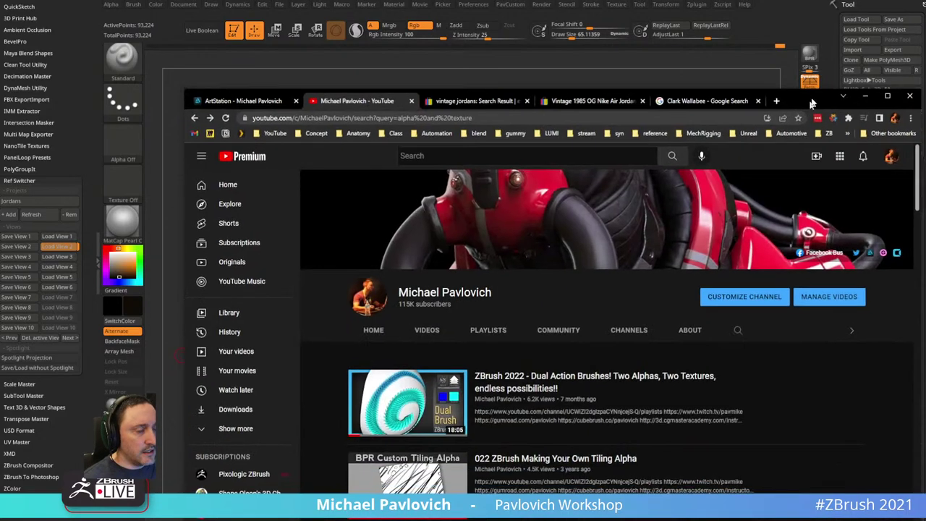
- Switch to the web browser, look through the artist's ArtStation portfolio and select the page address
drag(812, 101, 747, 26)
click(189, 25)
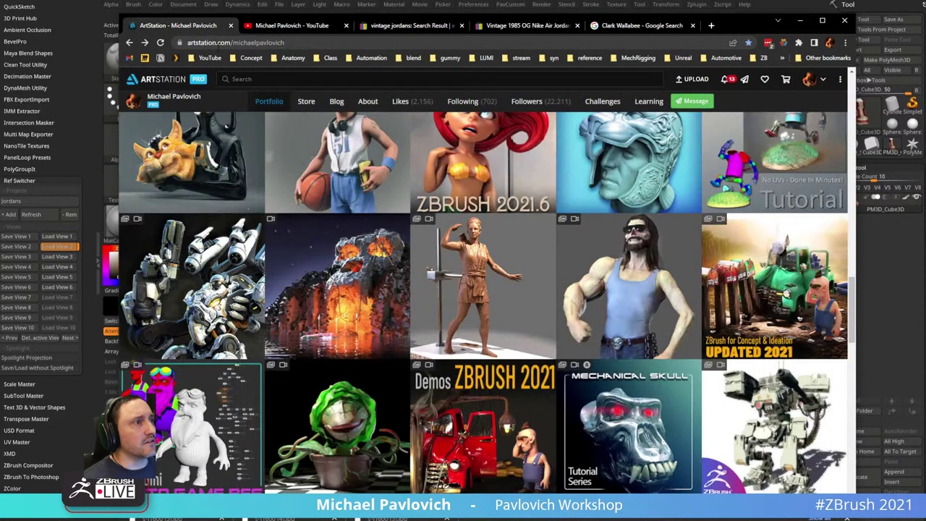
scroll(463, 347, down, 3)
scroll(462, 348, up, 10)
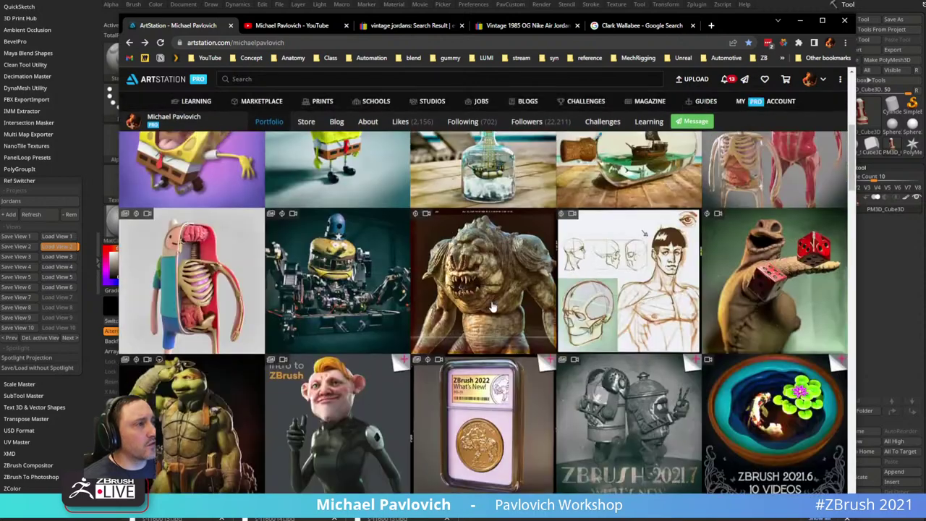
scroll(434, 348, down, 5)
scroll(446, 384, up, 10)
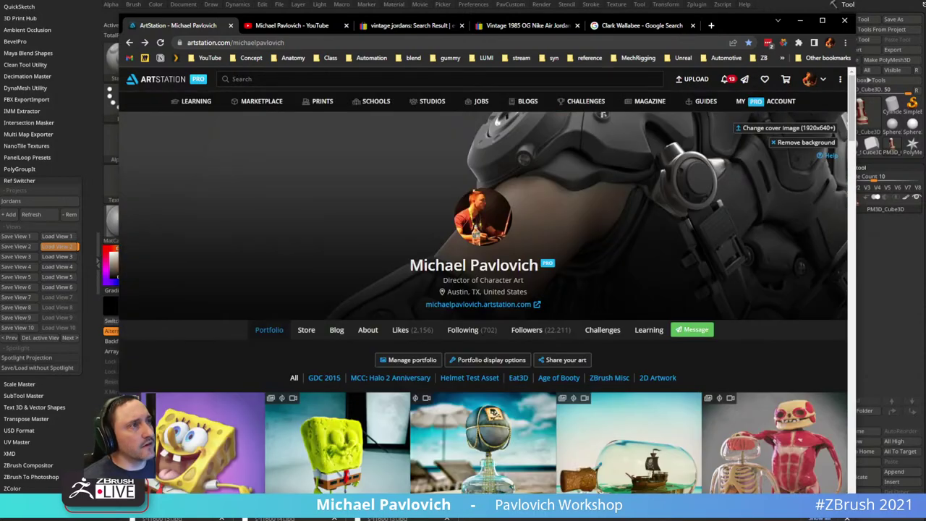
click(324, 42)
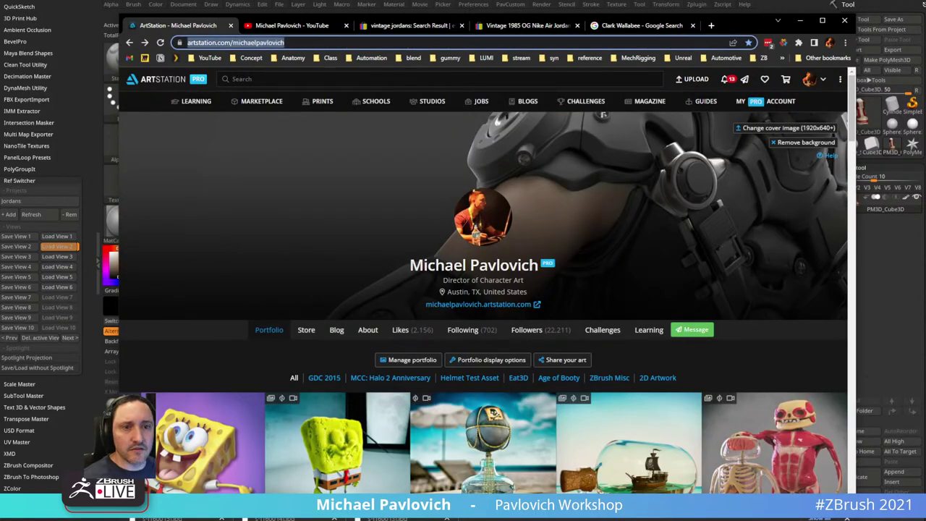
- Show the artist's YouTube channel playlists and open the Livestream Full Episodes playlist
click(325, 29)
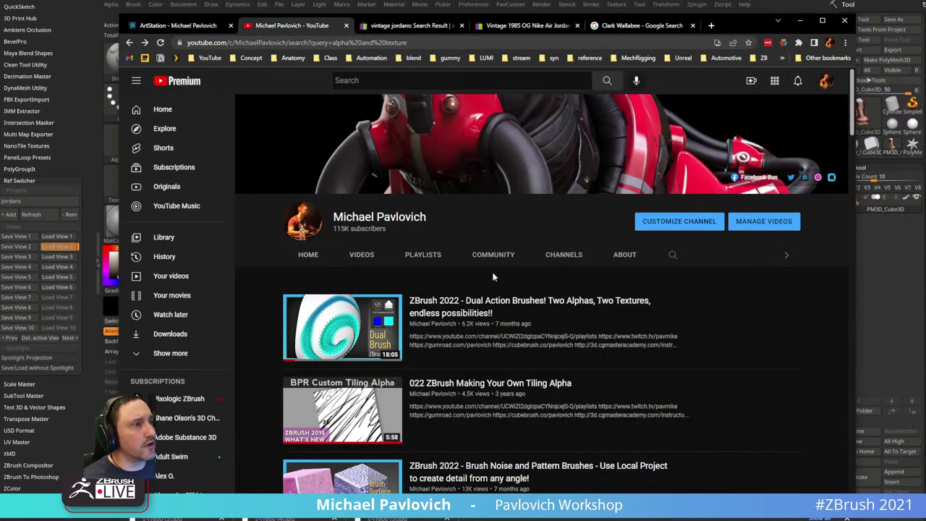
click(211, 58)
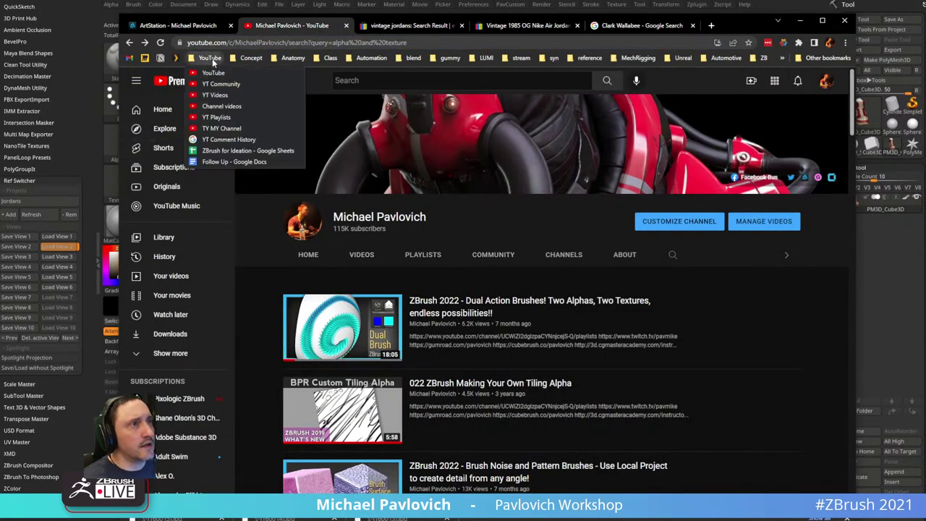
click(214, 117)
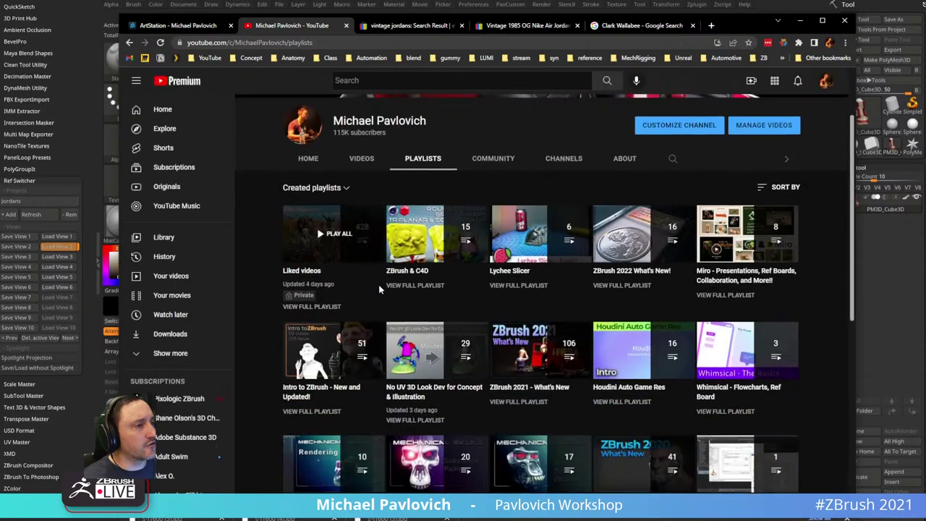
scroll(378, 284, down, 5)
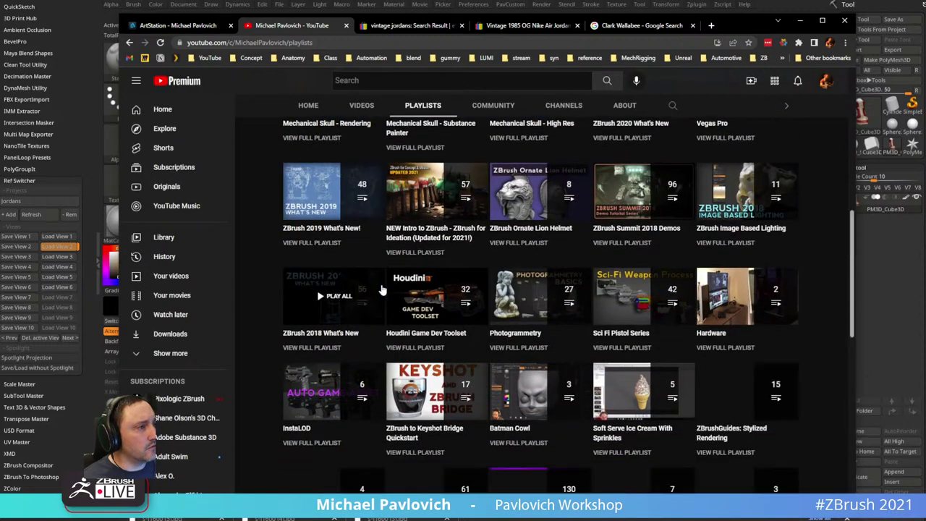
scroll(382, 289, down, 2)
click(504, 404)
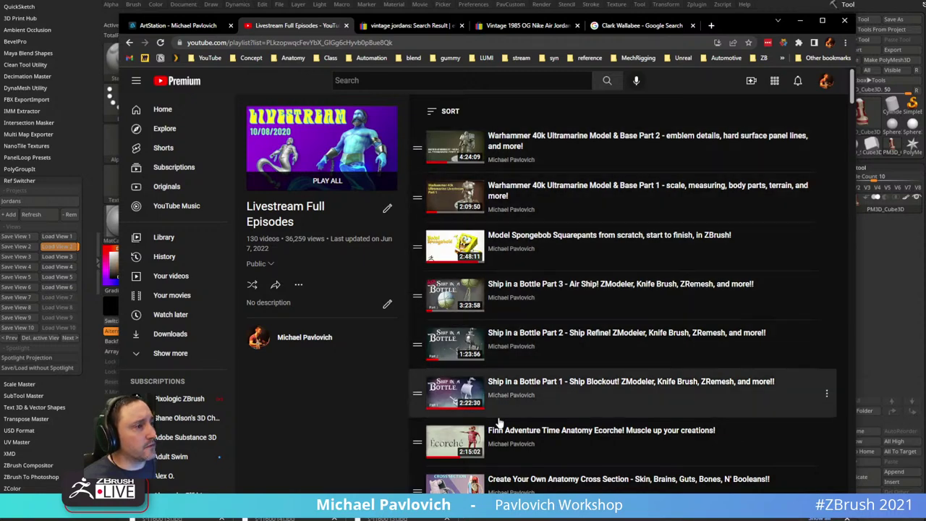
- Look through the livestream episodes and open the Warhammer 40k Ultramarine Model & Base Part 2 video
scroll(497, 419, down, 2)
scroll(498, 415, up, 2)
scroll(499, 409, down, 2)
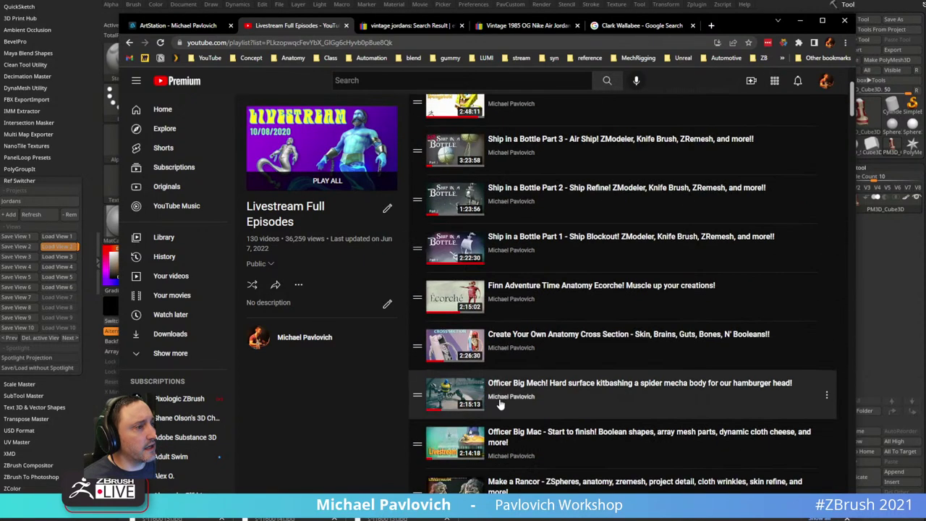
scroll(506, 289, up, 2)
scroll(496, 185, down, 3)
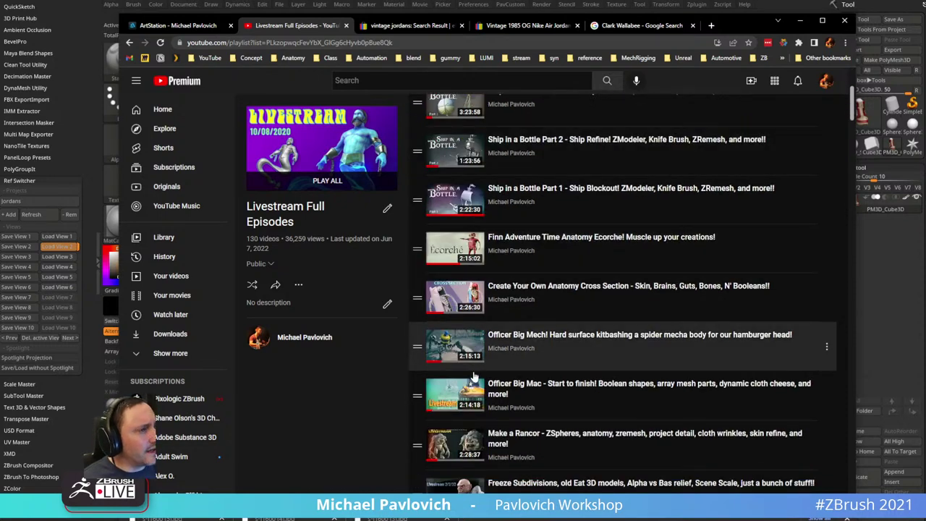
scroll(578, 375, up, 3)
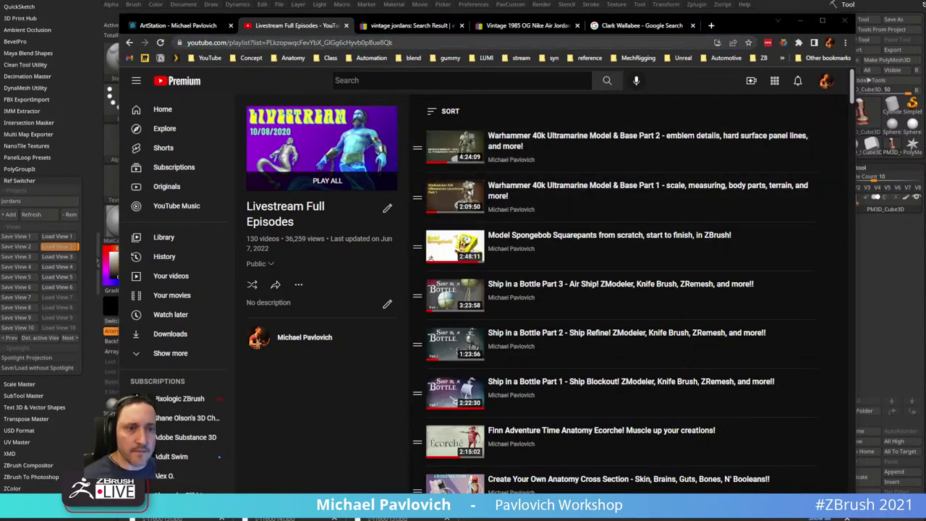
click(530, 143)
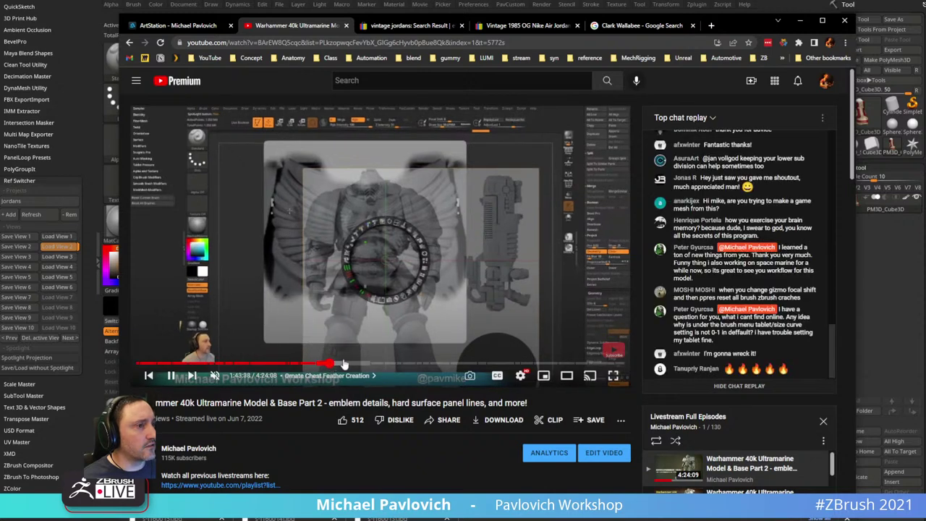
- Skip forward through the Ultramarine video from the Ornate Chest Feather Creation chapter to the Neck Hole chapter
click(344, 363)
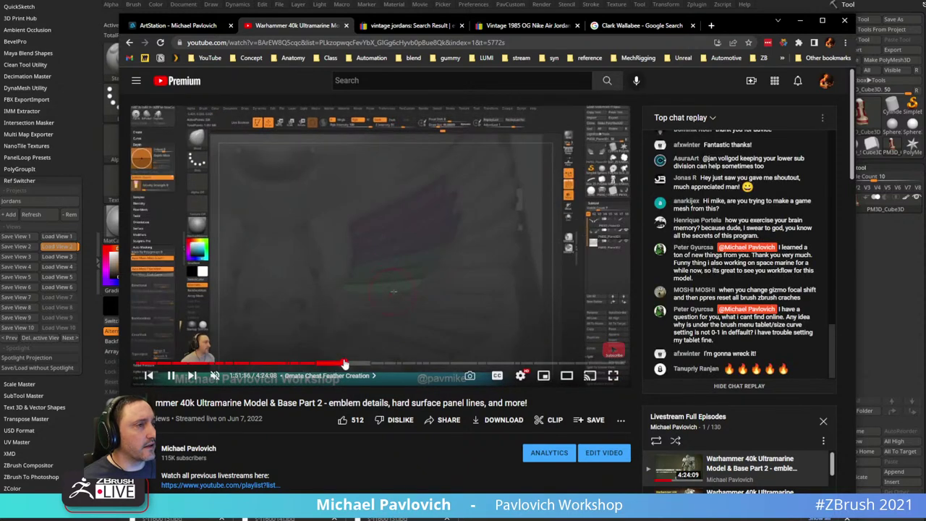
click(370, 363)
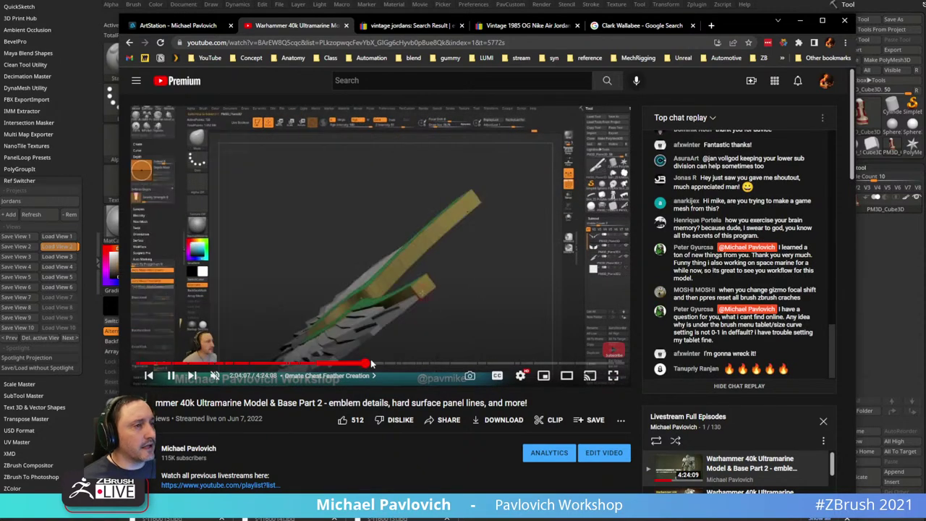
click(381, 364)
click(394, 363)
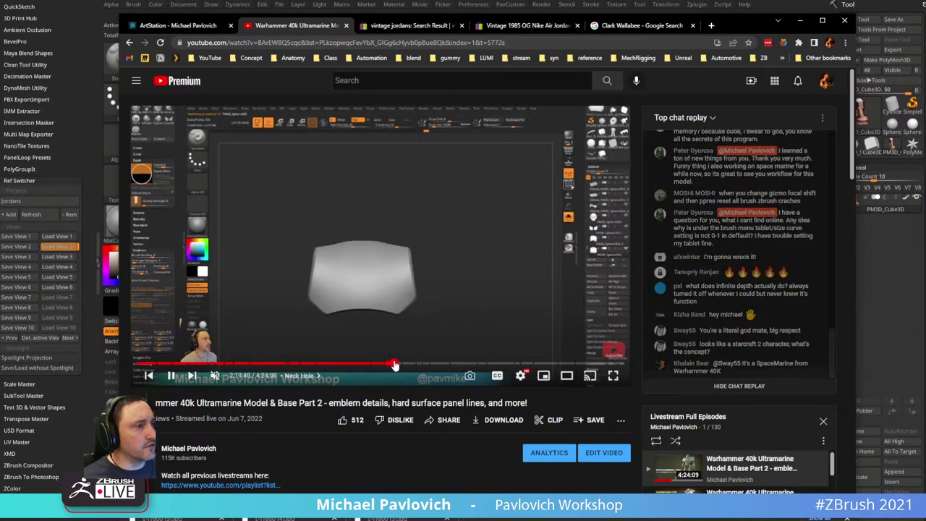
- Skip further through the Ultramarine video from the Neck Hole chapter past the Hose Ridges chapter
click(405, 364)
click(413, 364)
click(425, 363)
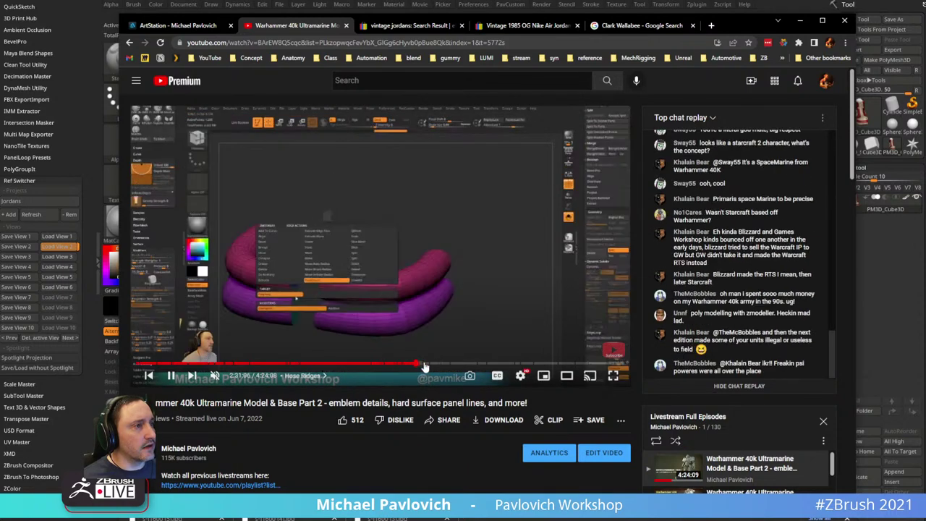
click(431, 364)
click(442, 363)
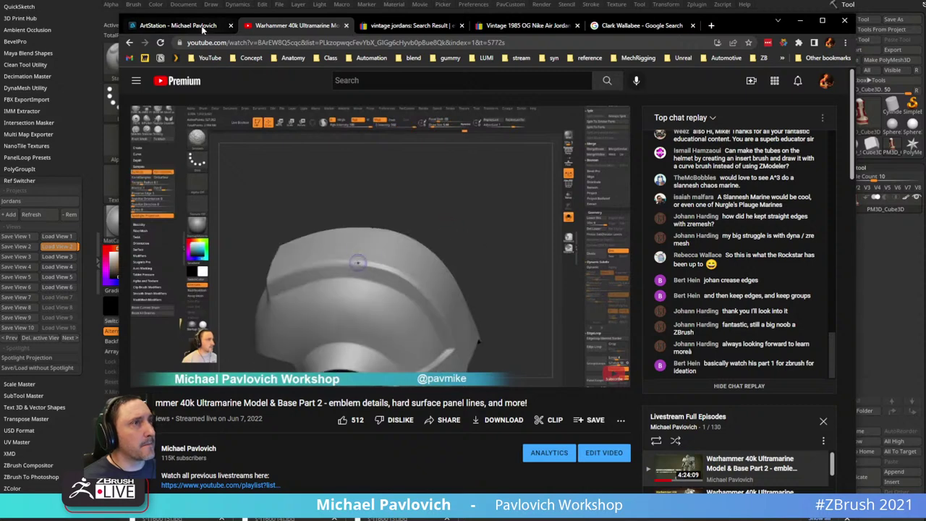
- Return to the channel's playlists page, dismiss the mini player and switch back to ZBrush
click(129, 43)
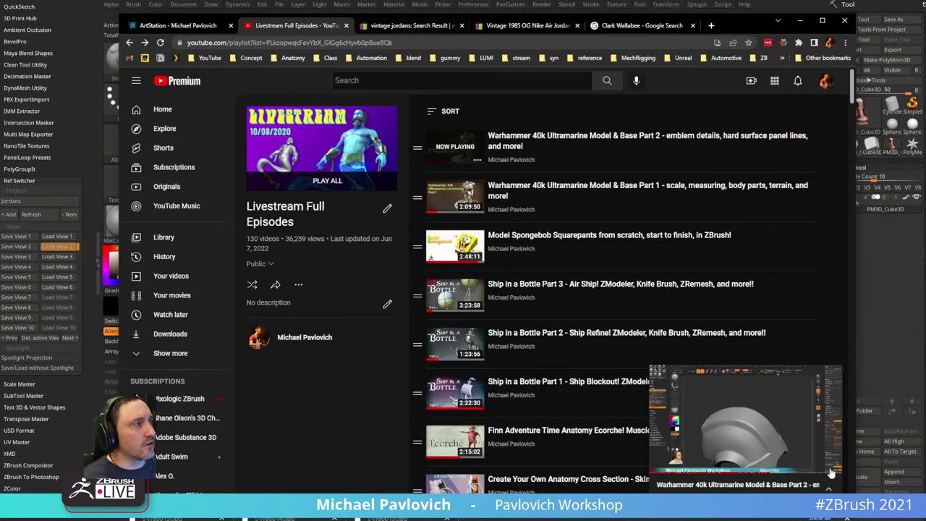
click(830, 375)
click(130, 42)
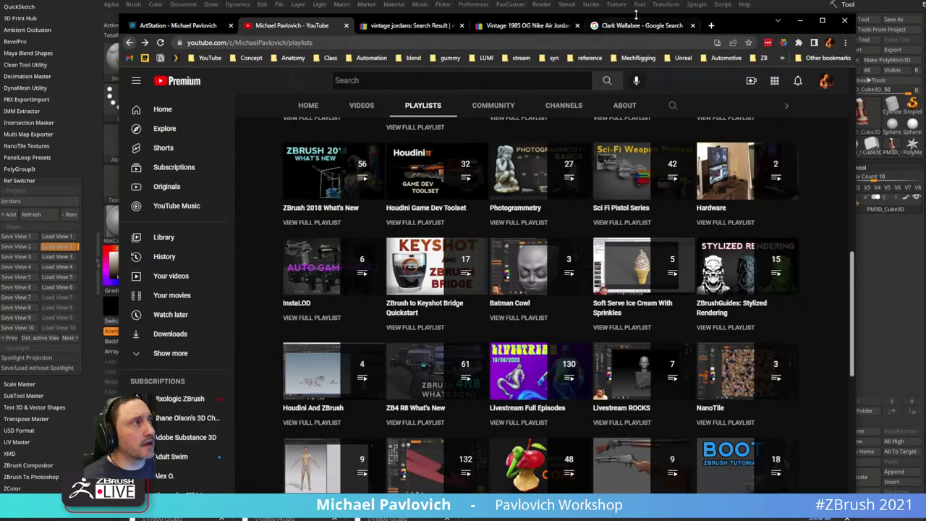
click(800, 20)
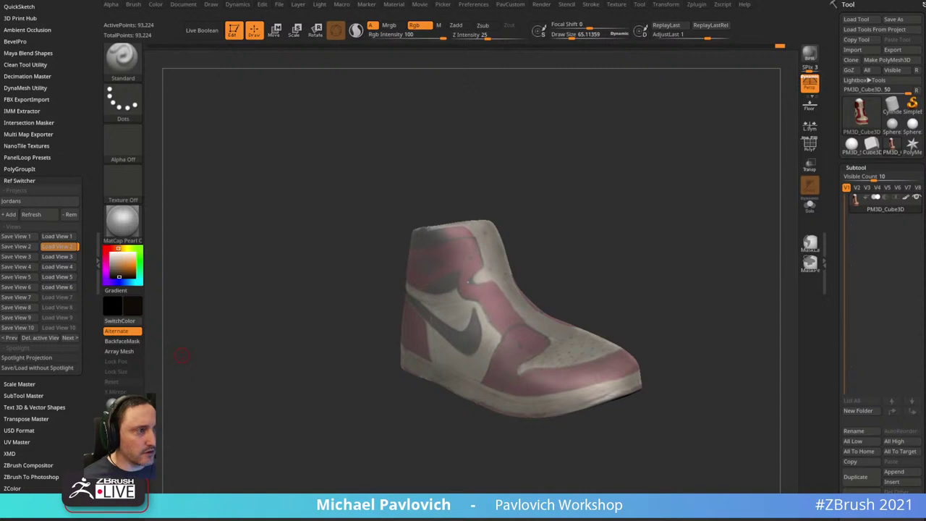
- Examine the painted shoe from both sides, the front and the toe to review the projected texture
mouse_move(578, 217)
mouse_down()
mouse_move(618, 157)
mouse_move(582, 164)
mouse_move(619, 191)
mouse_move(659, 182)
mouse_move(508, 333)
mouse_up()
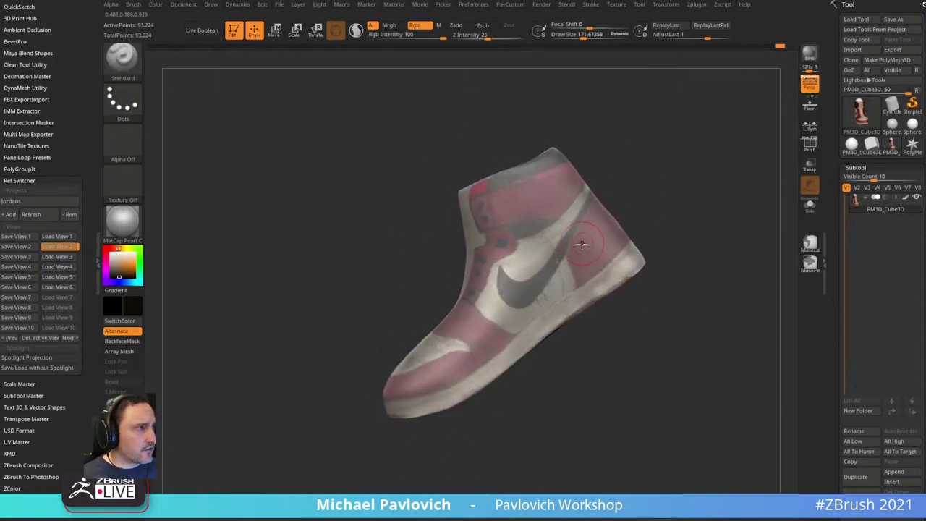
drag(679, 231, 595, 238)
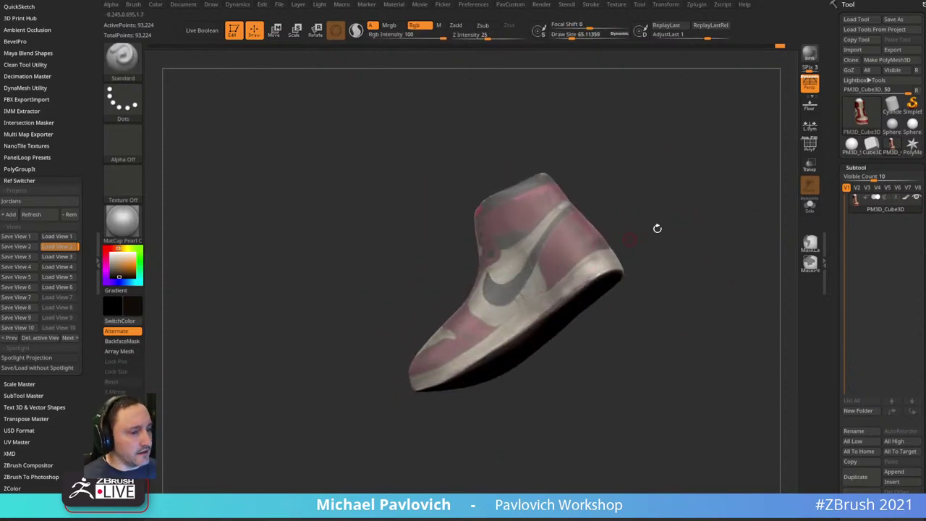
drag(655, 227, 699, 217)
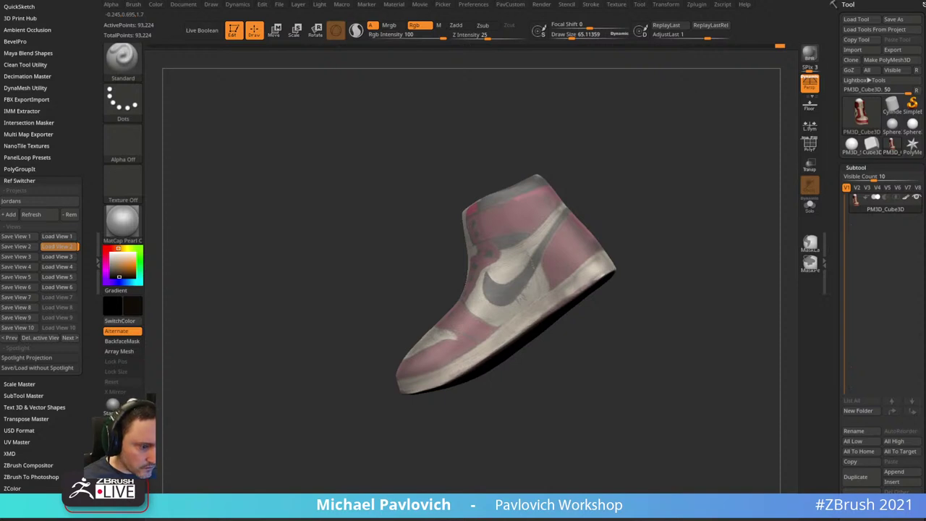
drag(644, 169, 560, 258)
drag(479, 224, 553, 233)
drag(606, 194, 645, 188)
drag(580, 223, 533, 248)
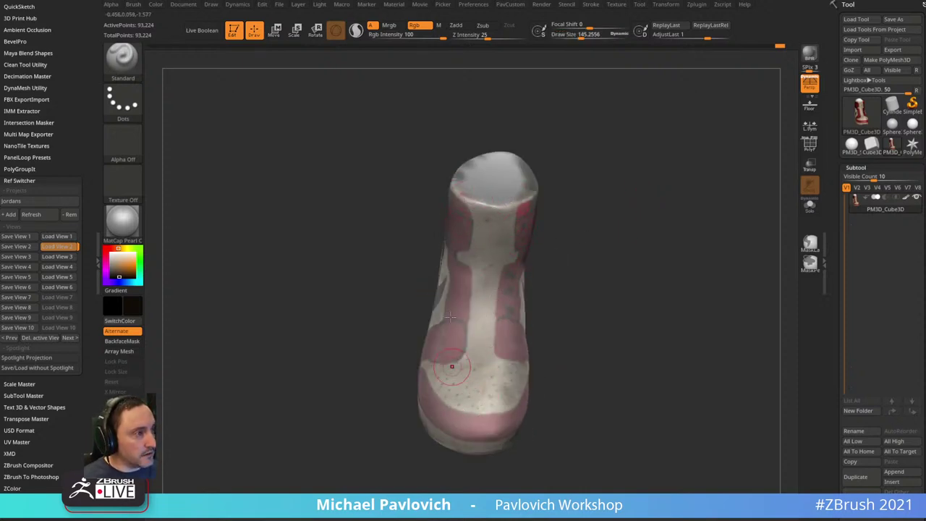
mouse_move(578, 173)
mouse_down()
mouse_move(611, 135)
mouse_move(601, 181)
mouse_move(628, 201)
mouse_move(610, 211)
mouse_up()
key(s)
click(600, 181)
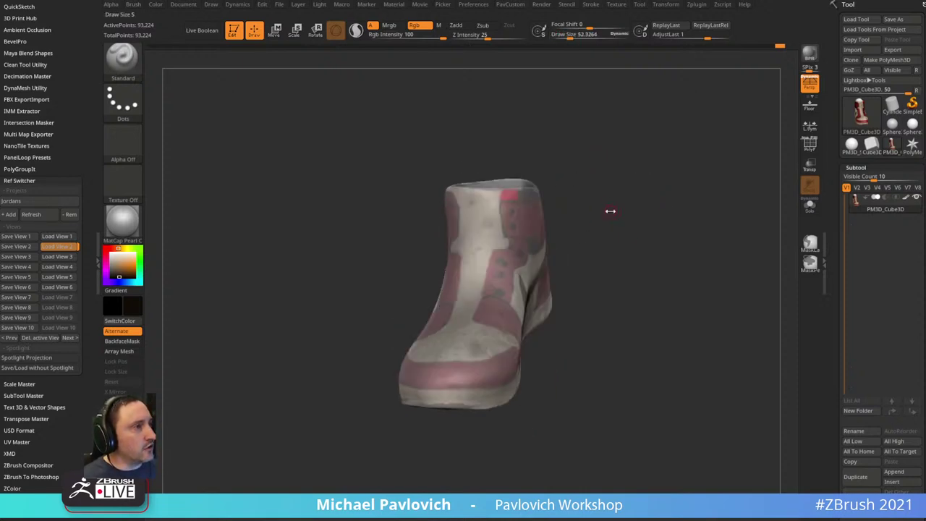
- Duplicate the shoe subtool, hide the original and bring the duplicate's sole into view
click(854, 476)
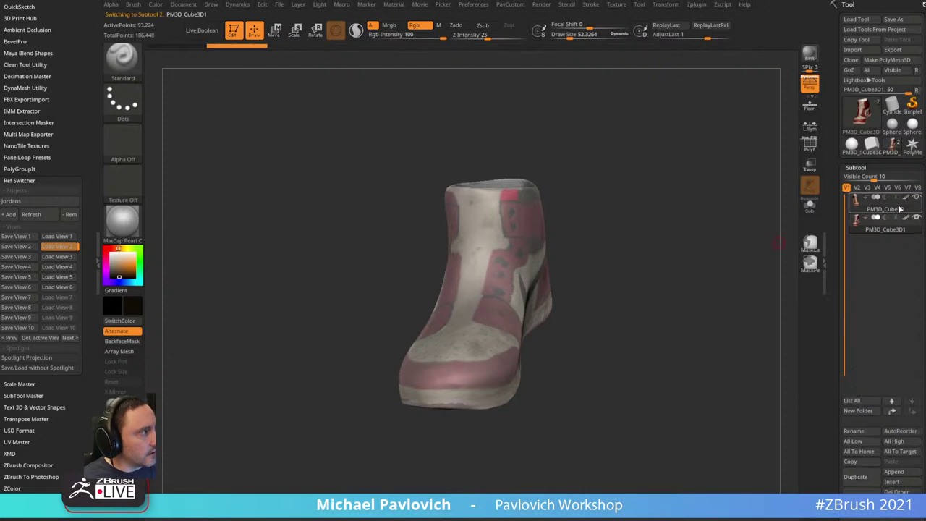
drag(617, 206, 675, 161)
alt+right_drag(620, 285, 581, 273)
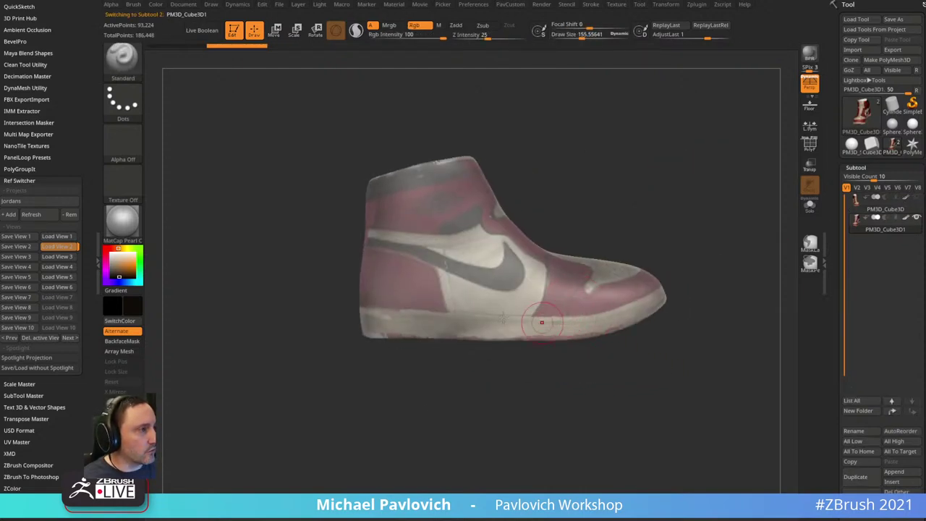
drag(646, 194, 541, 247)
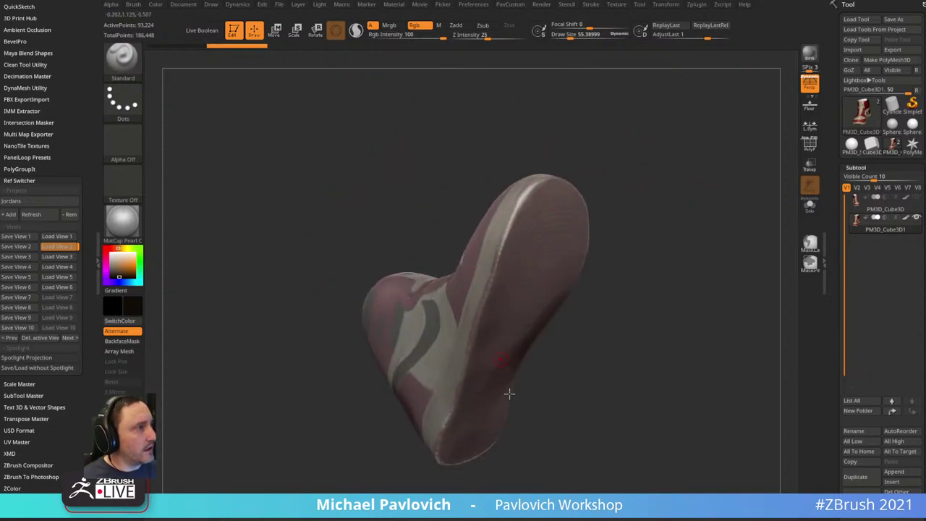
drag(669, 209, 629, 198)
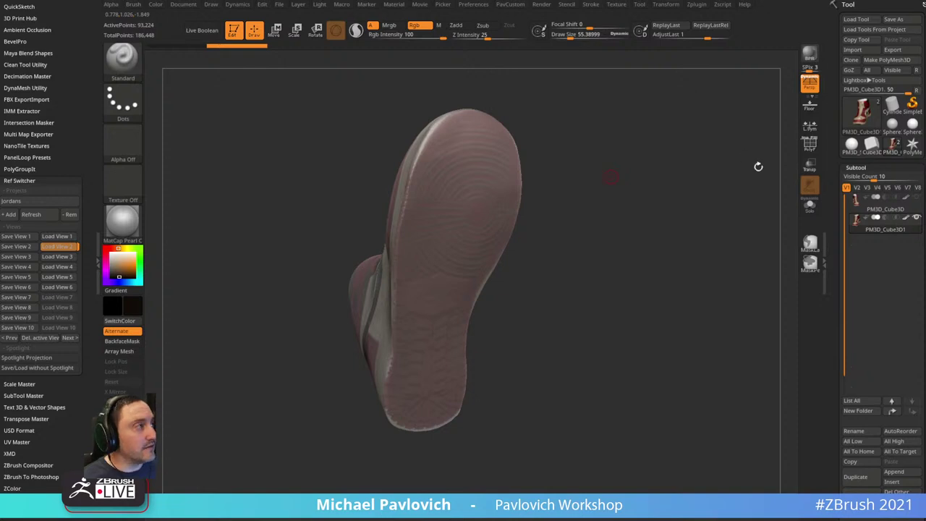
- Turn off the duplicate's polypaint display and show it in white with the StartupMaterial
click(811, 210)
mouse_move(705, 176)
mouse_down()
mouse_move(717, 195)
mouse_move(701, 215)
mouse_up()
click(906, 218)
drag(280, 291, 294, 295)
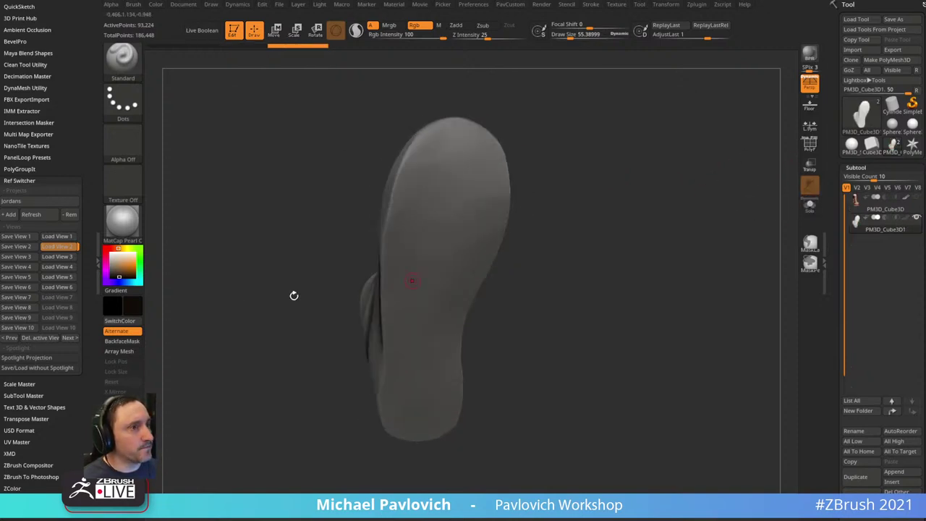
click(111, 253)
click(119, 225)
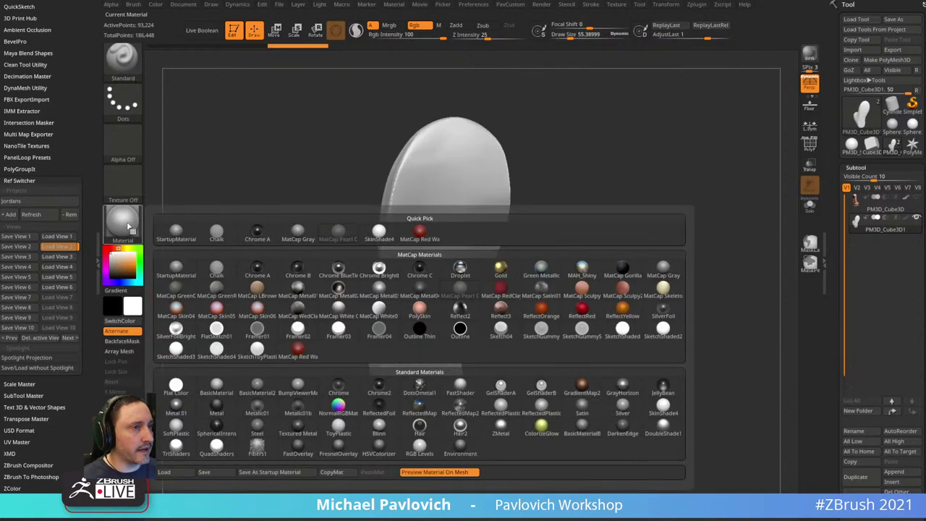
click(191, 233)
- Flatten the sole's toe edge and underside with the hPolish brush at a draw size of about 251
mouse_move(269, 151)
mouse_down()
mouse_move(614, 172)
mouse_move(609, 150)
mouse_move(593, 202)
mouse_up()
key(b)
key(h)
key(p)
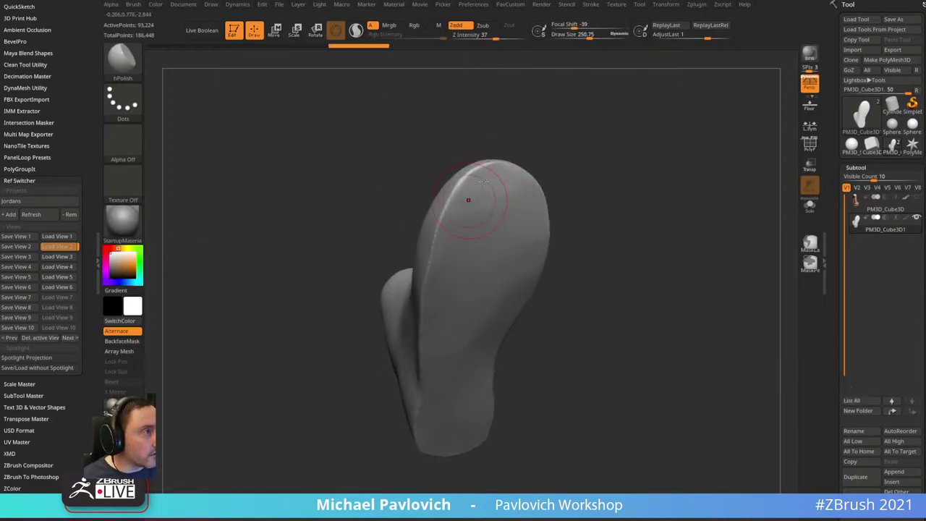
drag(484, 183, 500, 168)
drag(594, 145, 542, 146)
drag(500, 196, 527, 180)
drag(581, 144, 486, 180)
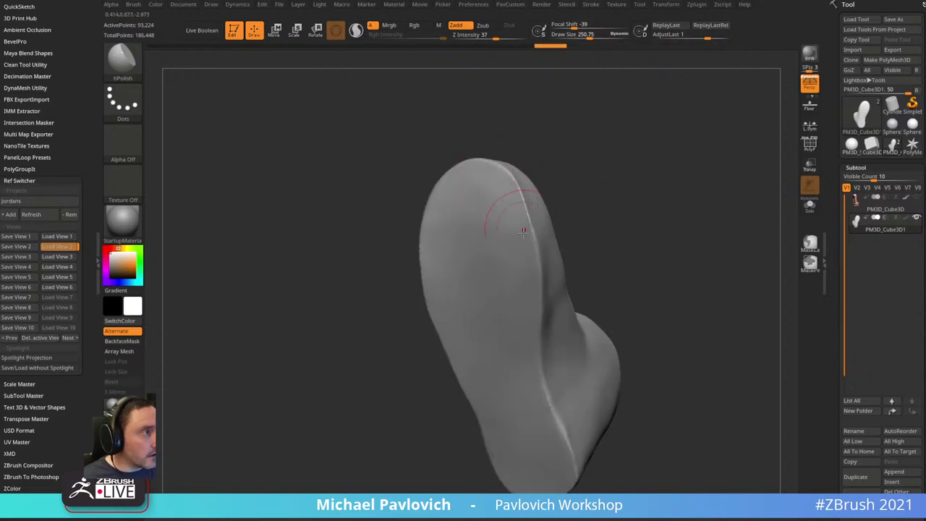
mouse_move(578, 145)
mouse_down()
mouse_move(566, 140)
mouse_move(499, 271)
mouse_up()
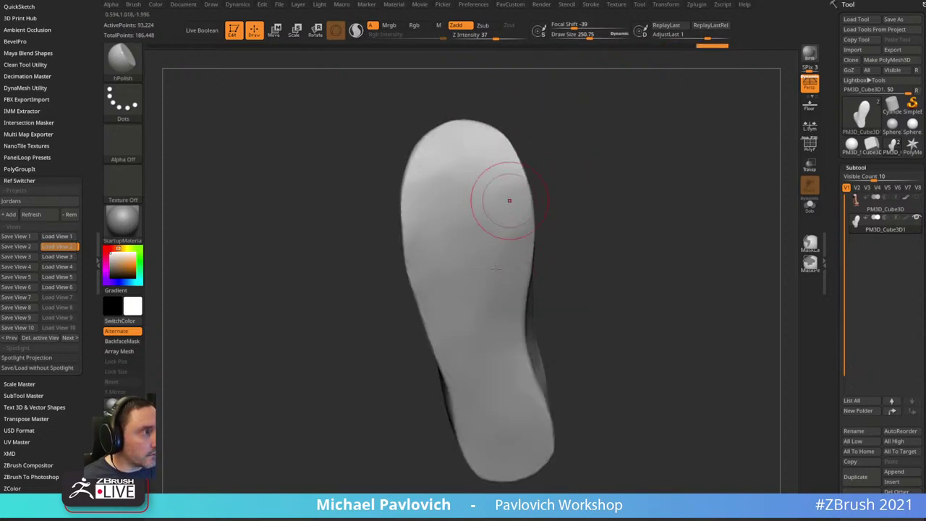
mouse_move(572, 174)
mouse_down()
mouse_move(576, 160)
mouse_move(482, 314)
mouse_up()
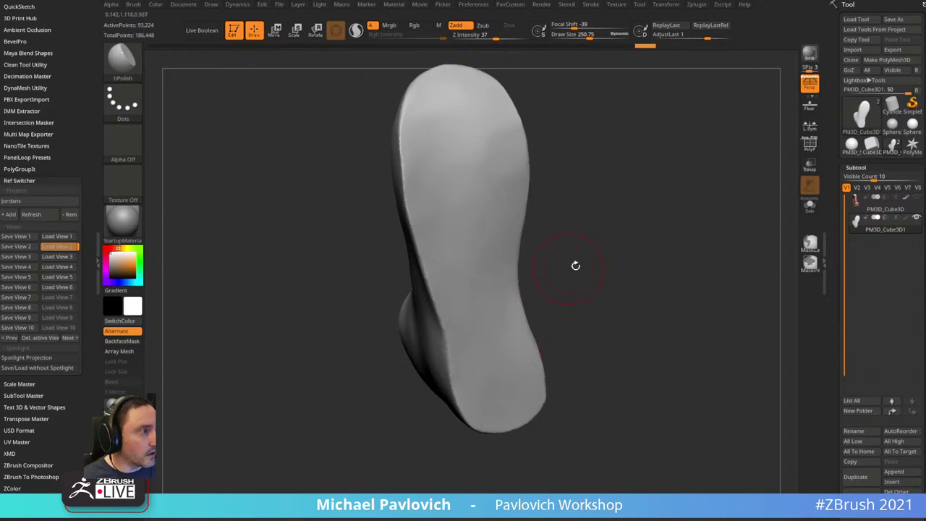
drag(575, 265, 459, 269)
drag(595, 260, 479, 238)
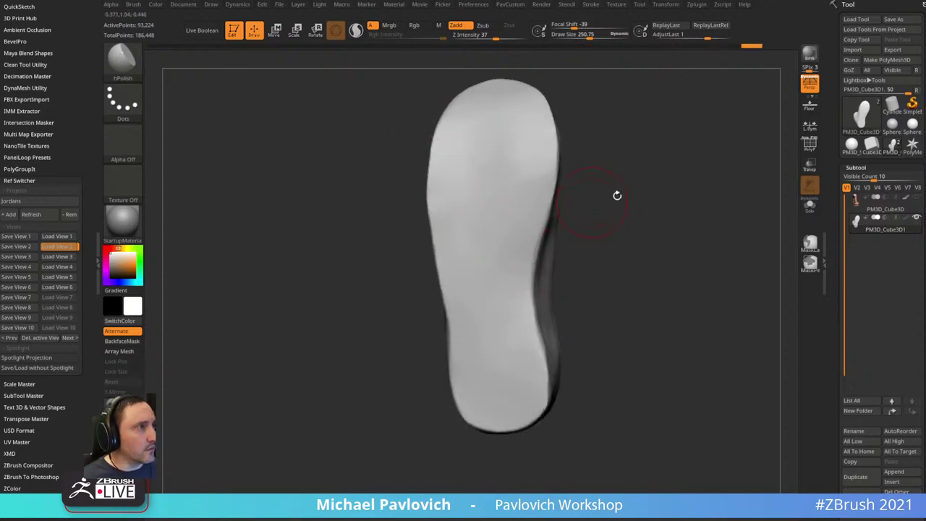
- Reduce the hPolish draw size to about 219 and sharpen the rim of the sole from heel to toe
mouse_move(615, 194)
mouse_down()
mouse_move(627, 106)
mouse_move(619, 139)
mouse_up()
key(s)
drag(450, 207, 459, 207)
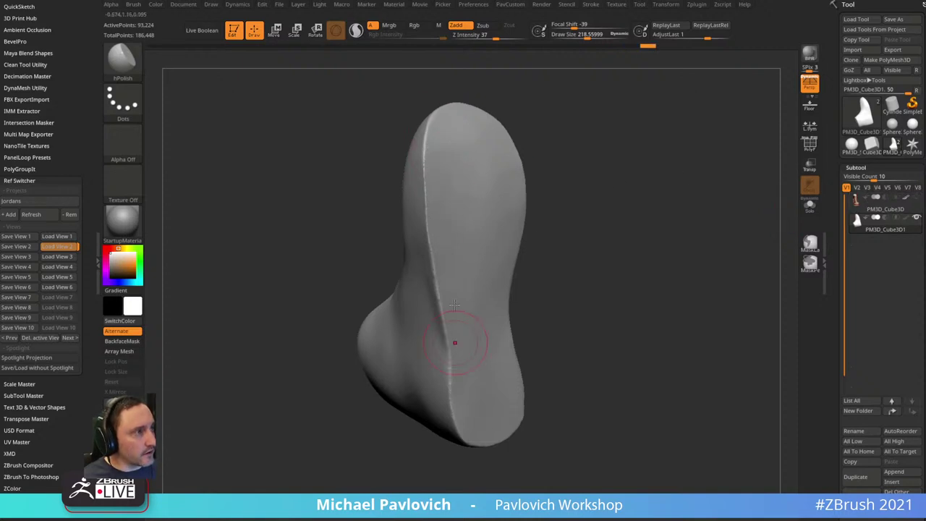
drag(562, 208, 552, 189)
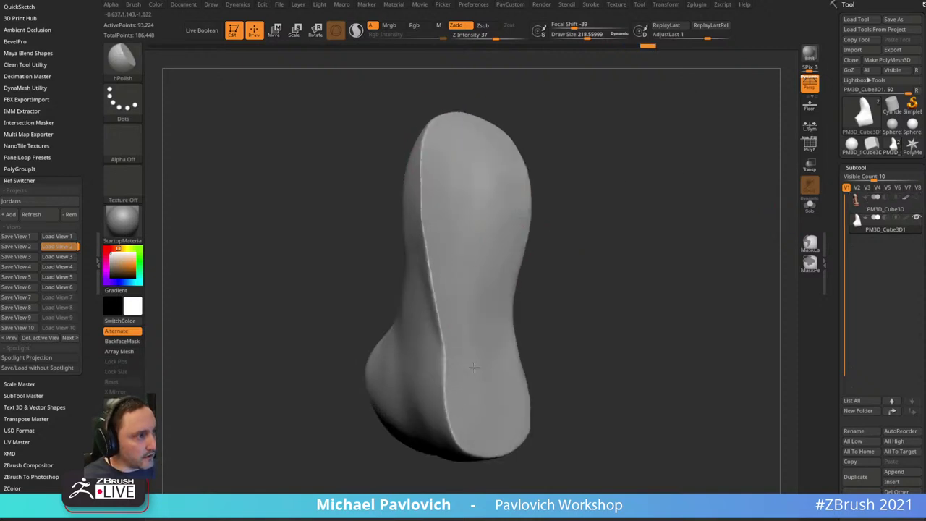
right_drag(473, 367, 532, 380)
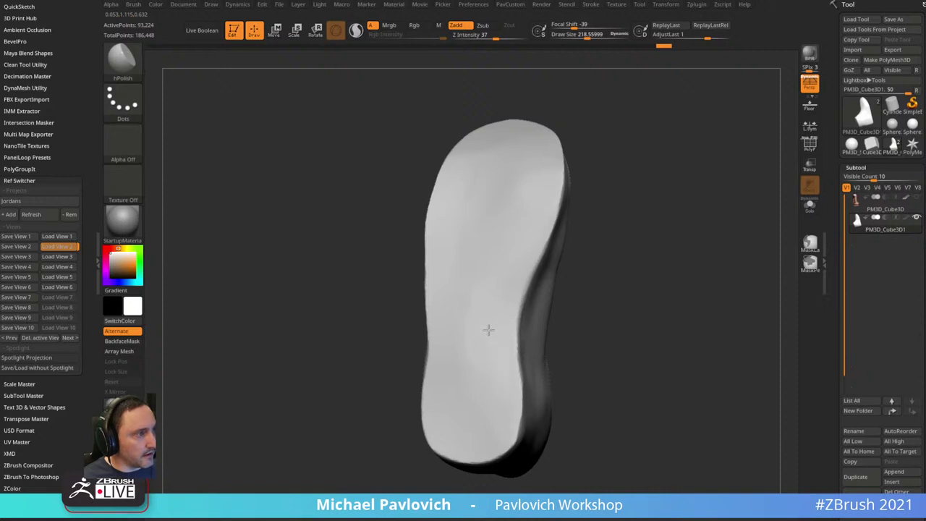
mouse_move(466, 285)
right_down()
mouse_move(615, 224)
mouse_move(522, 286)
right_up()
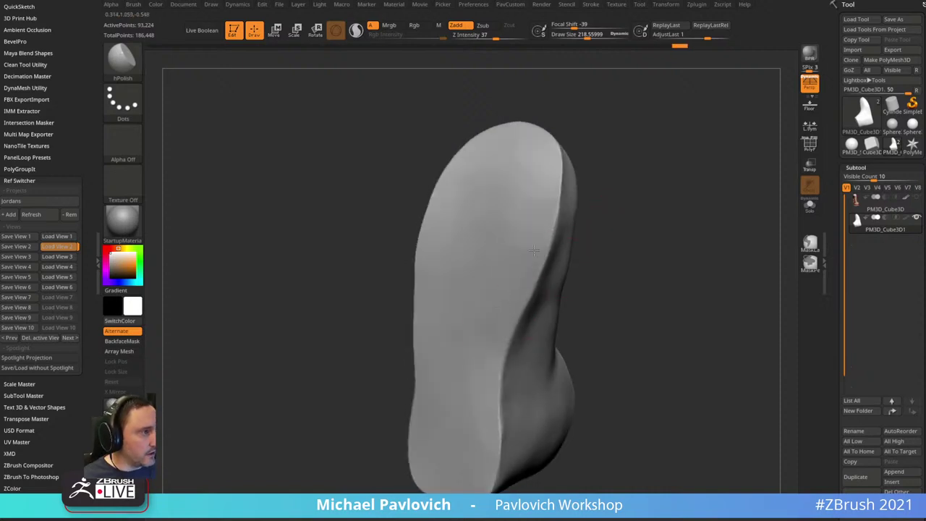
right_drag(475, 173, 549, 171)
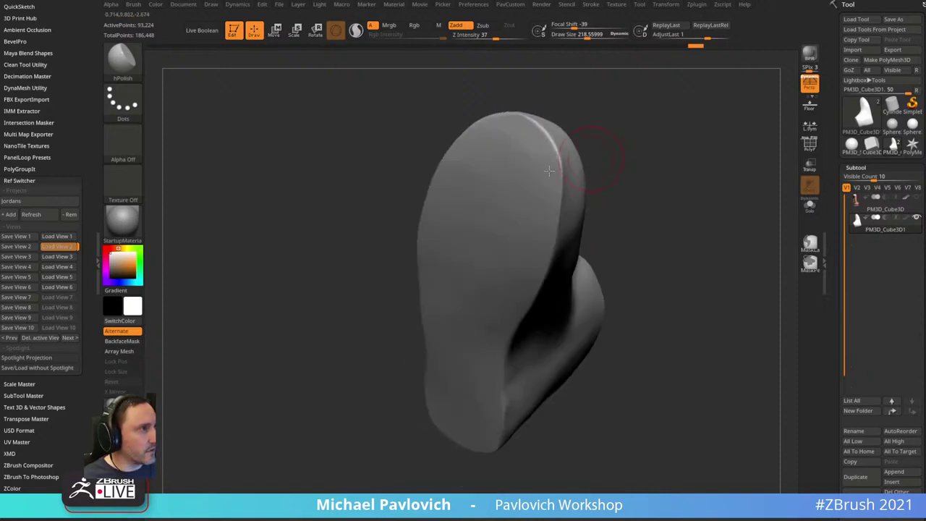
right_drag(476, 241, 518, 182)
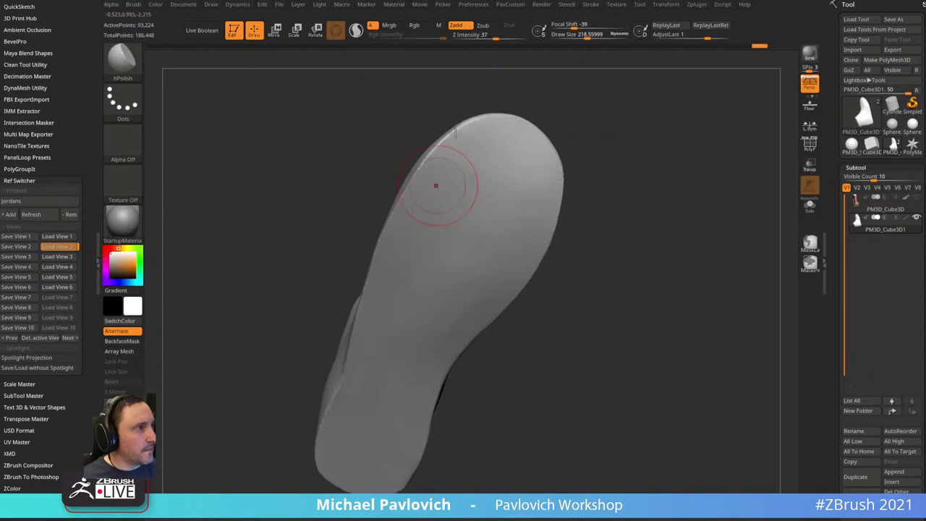
mouse_move(436, 185)
right_down()
mouse_move(612, 140)
mouse_move(595, 108)
right_up()
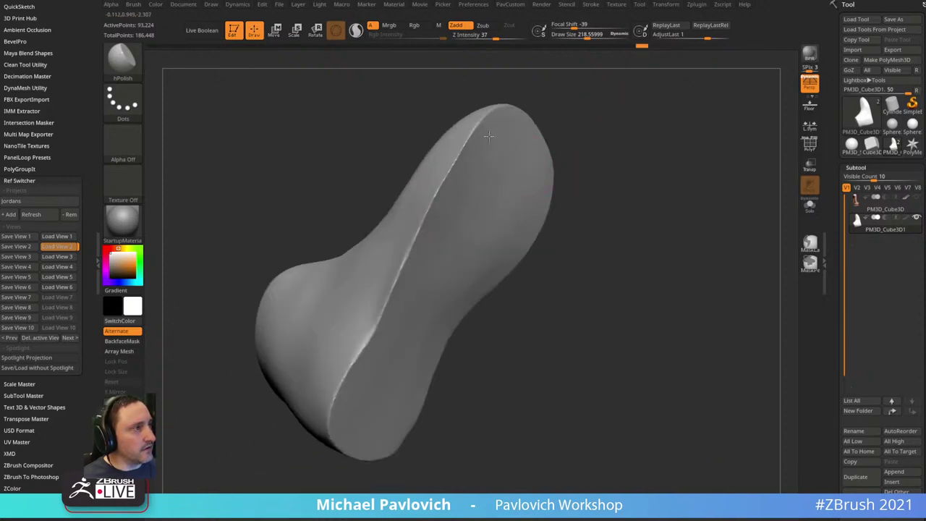
mouse_move(467, 251)
right_down()
mouse_move(612, 227)
mouse_move(508, 149)
mouse_move(642, 168)
mouse_move(644, 91)
mouse_move(657, 138)
mouse_move(673, 126)
mouse_move(660, 117)
right_up()
- Switch to the Standard brush, try a mask stroke across the sole's forefoot edge and undo it
key(b)
key(s)
key(t)
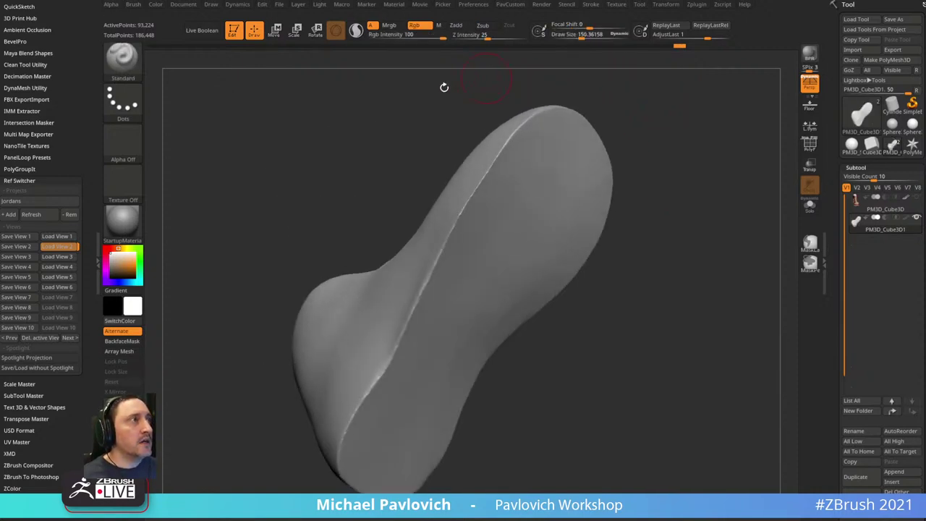
mouse_move(521, 209)
mouse_down()
mouse_move(477, 186)
mouse_move(462, 198)
mouse_up()
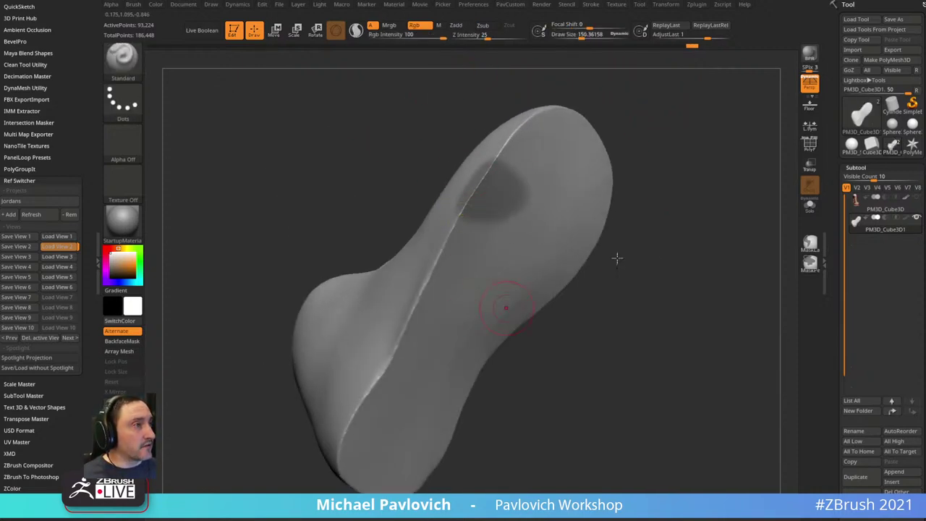
key(ctrl+z)
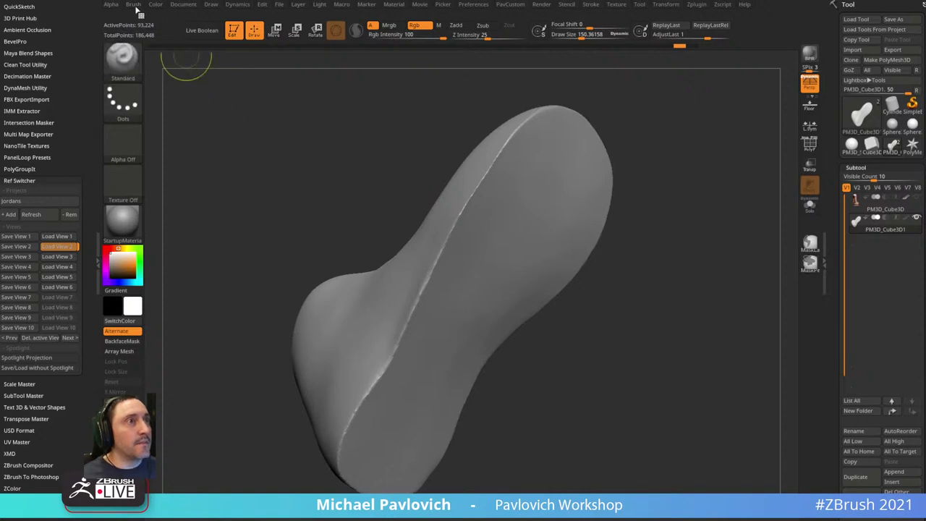
- Dock the Brush palette, choose the MaskDepth brush and mask a strip along the sole's forefoot edge
click(132, 5)
click(130, 16)
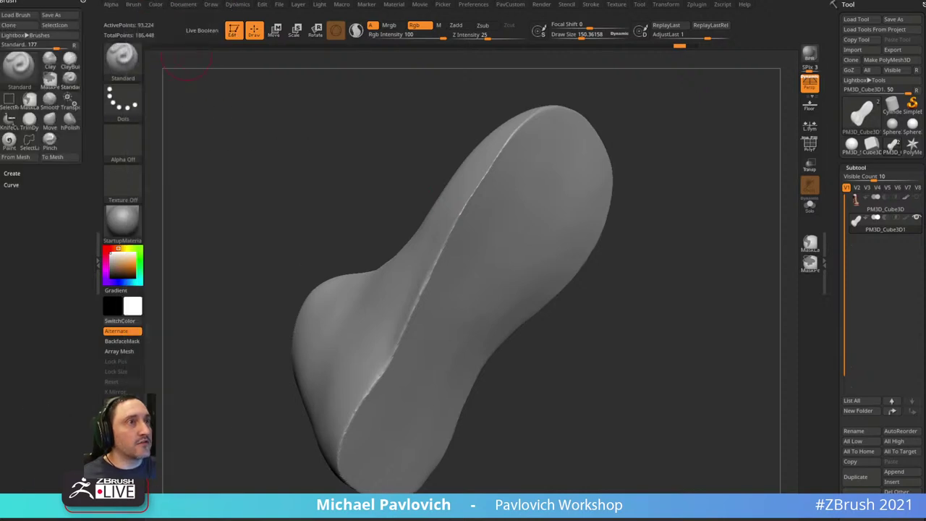
ctrl+click(122, 61)
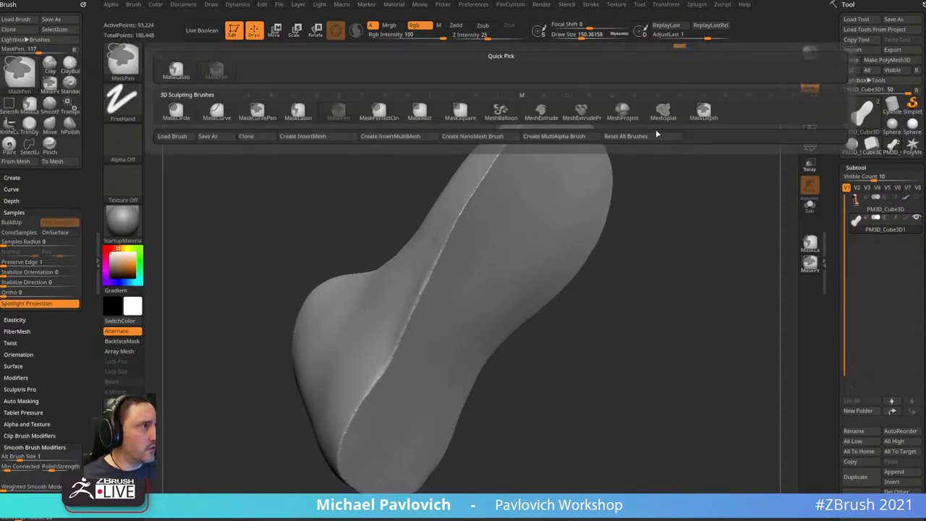
click(704, 112)
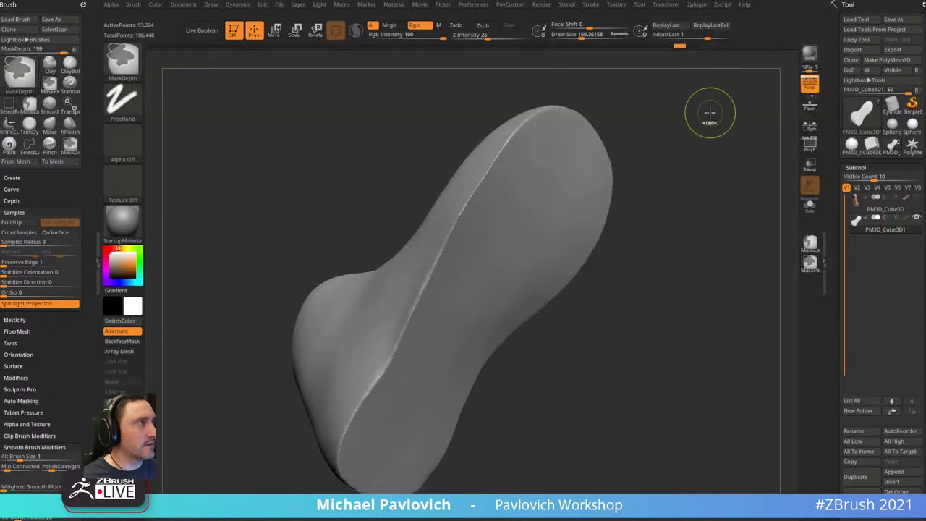
mouse_move(513, 207)
ctrl+mouse_down()
mouse_move(496, 189)
mouse_move(526, 134)
mouse_move(463, 225)
mouse_move(460, 246)
mouse_move(480, 238)
ctrl+mouse_up()
drag(62, 351, 56, 306)
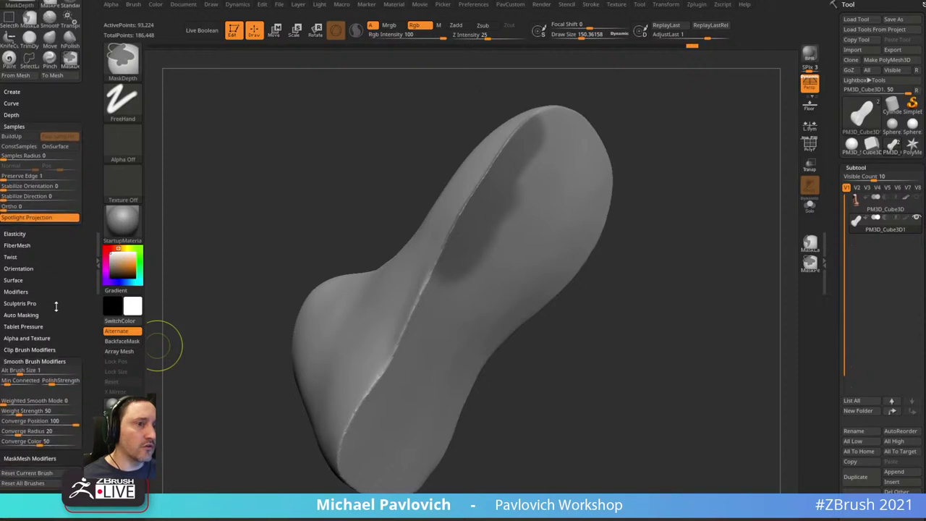
- Turn on BackfaceMask for the MaskDepth brush and extend the masked strip from the sole's forefoot edge toward the arch
click(31, 315)
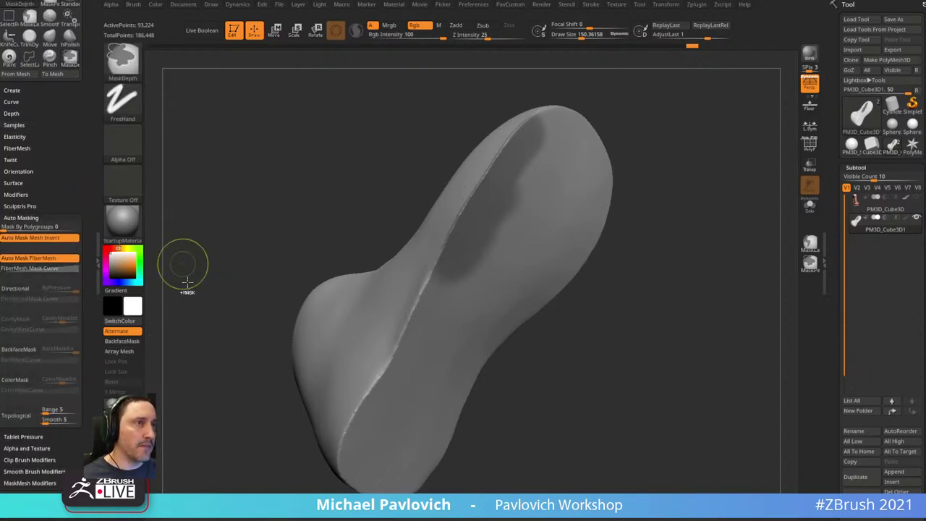
click(21, 350)
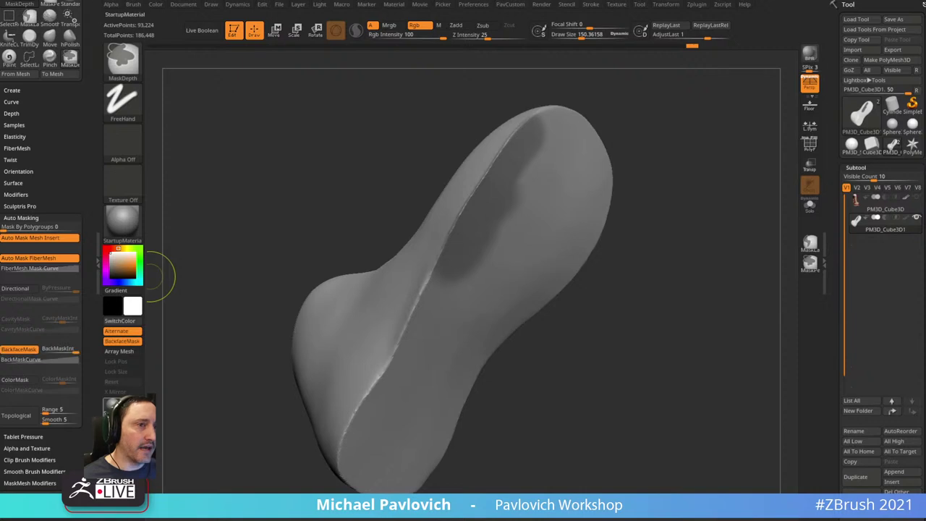
drag(702, 190, 673, 154)
ctrl+drag(431, 293, 454, 266)
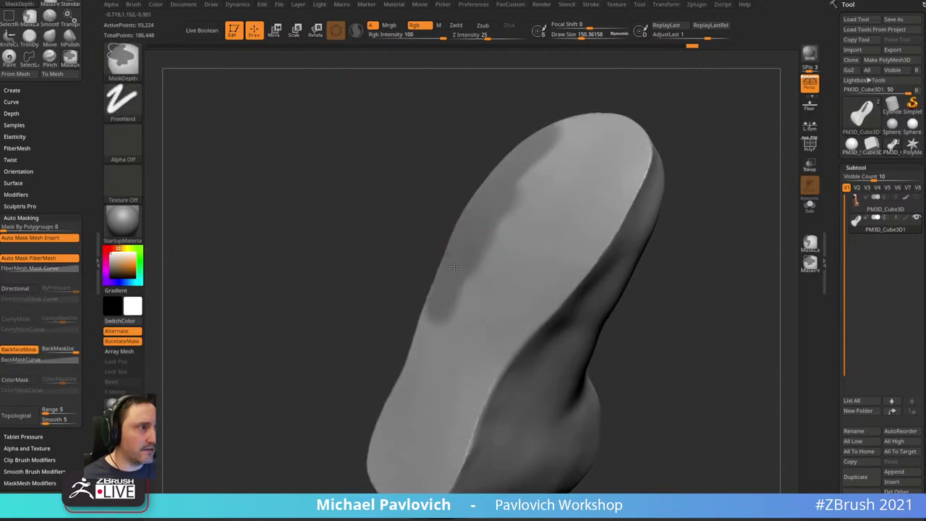
mouse_move(394, 318)
mouse_down()
mouse_move(398, 265)
mouse_move(450, 314)
mouse_move(580, 238)
mouse_move(405, 350)
mouse_up()
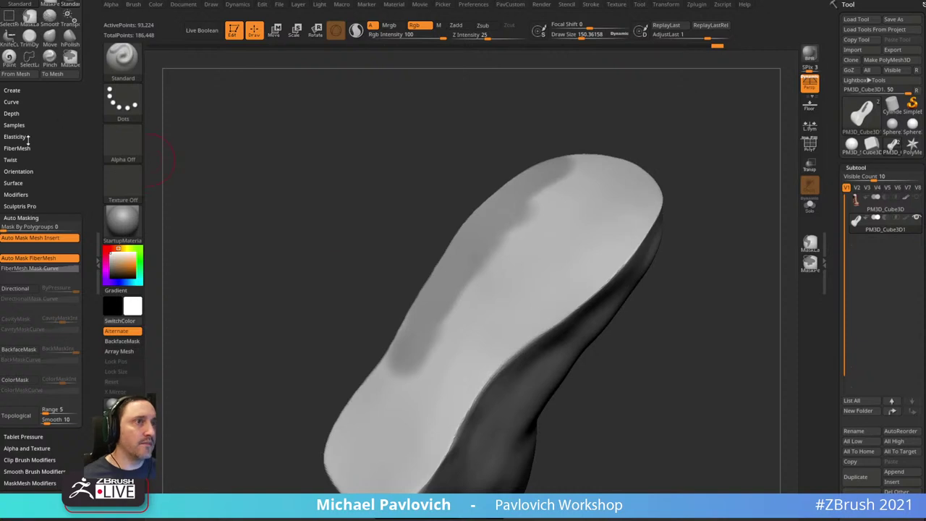
- Display the MaskDepth brush's Depth settings and adjust its InnerDepth to a slightly negative value
ctrl+click(26, 114)
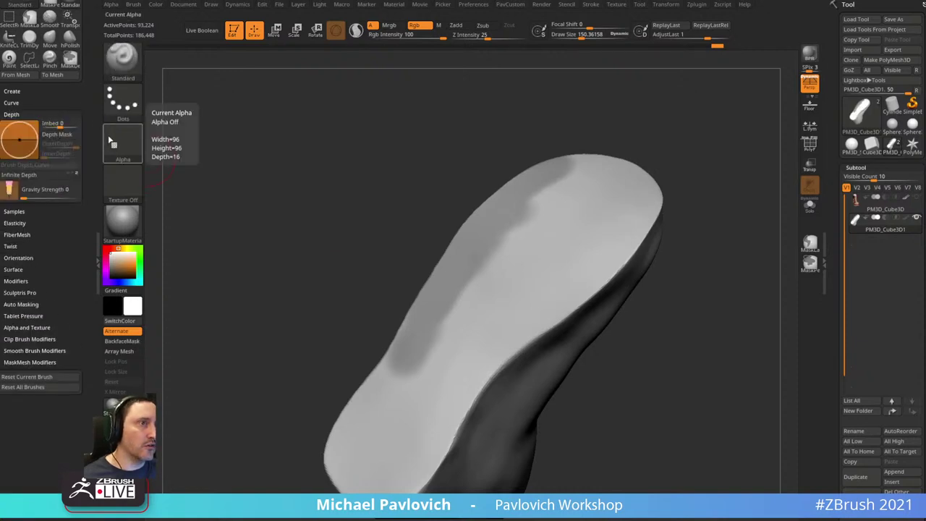
key(ctrl)
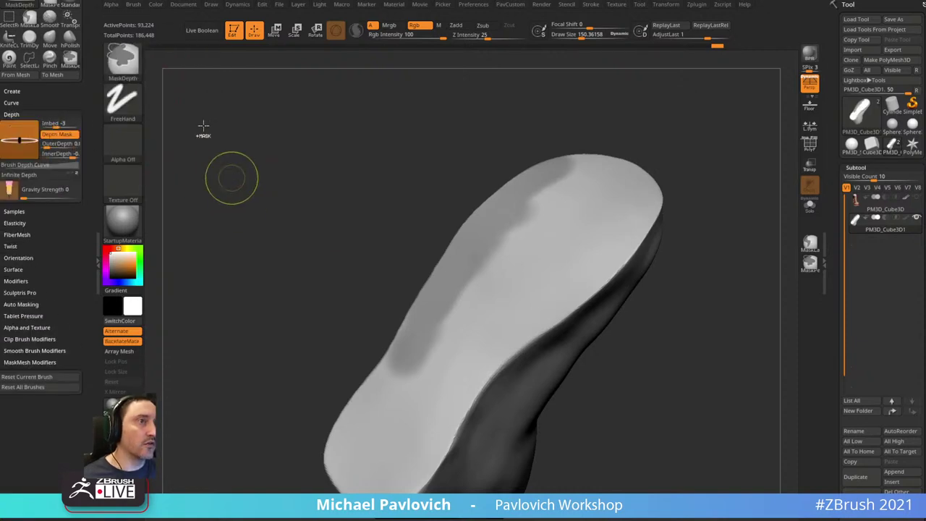
mouse_move(60, 137)
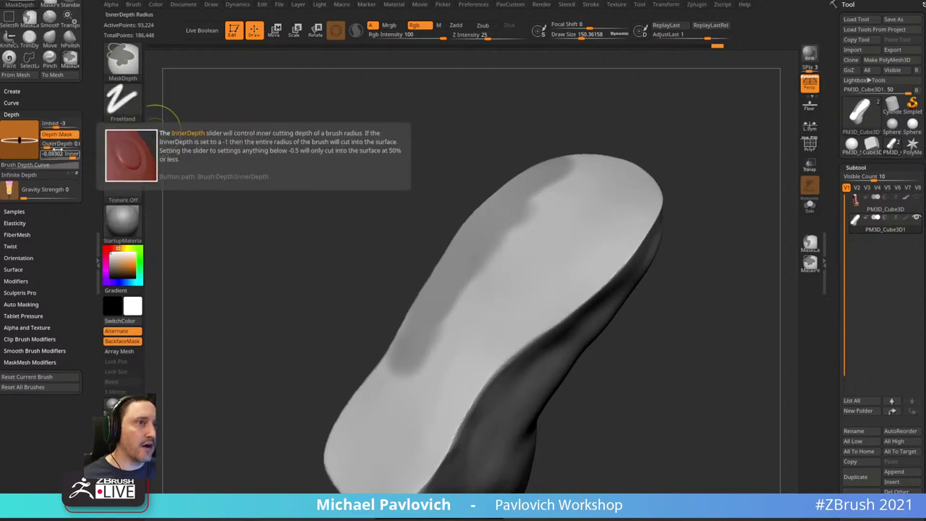
ctrl+drag(61, 146, 58, 145)
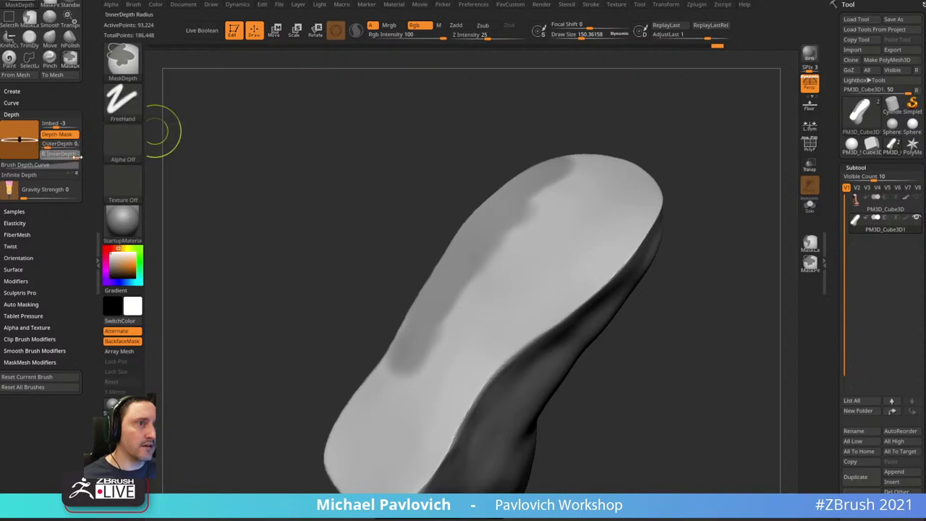
ctrl+drag(73, 157, 71, 156)
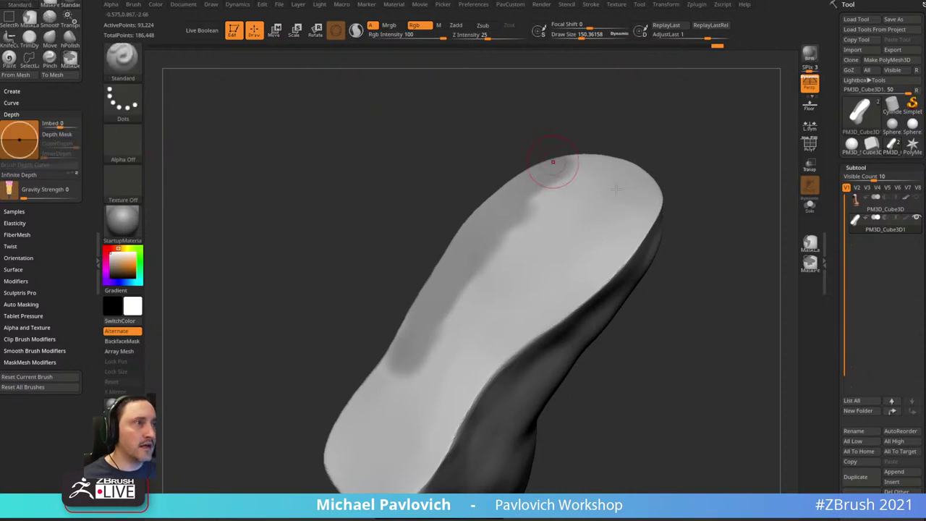
- Continue the MaskDepth strip along the arch-to-heel edge of the underside and around the back of the heel
mouse_move(673, 235)
mouse_down()
mouse_move(692, 231)
mouse_move(684, 221)
mouse_move(709, 164)
mouse_move(653, 181)
mouse_move(465, 347)
mouse_move(443, 350)
mouse_move(460, 406)
mouse_up()
drag(567, 286, 673, 269)
mouse_move(468, 389)
ctrl+mouse_down()
mouse_move(461, 352)
mouse_move(476, 311)
ctrl+mouse_up()
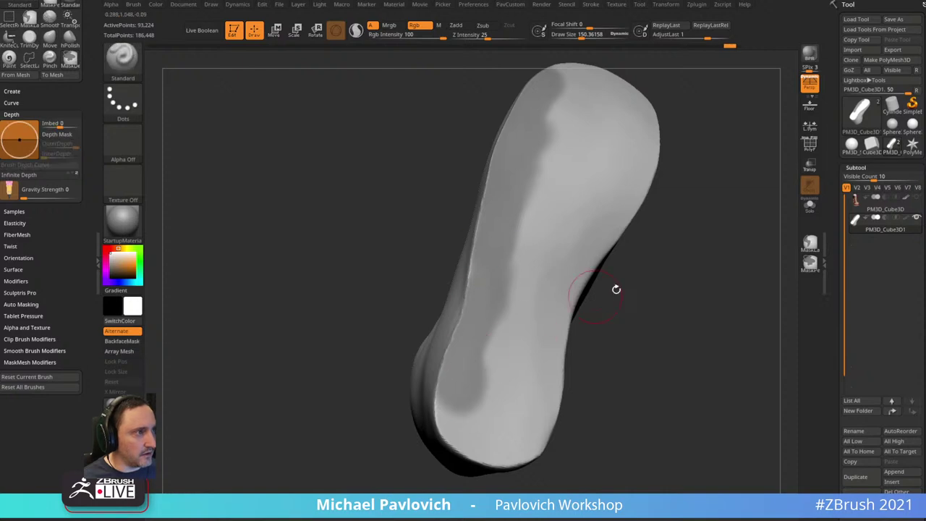
drag(614, 288, 603, 245)
key(ctrl)
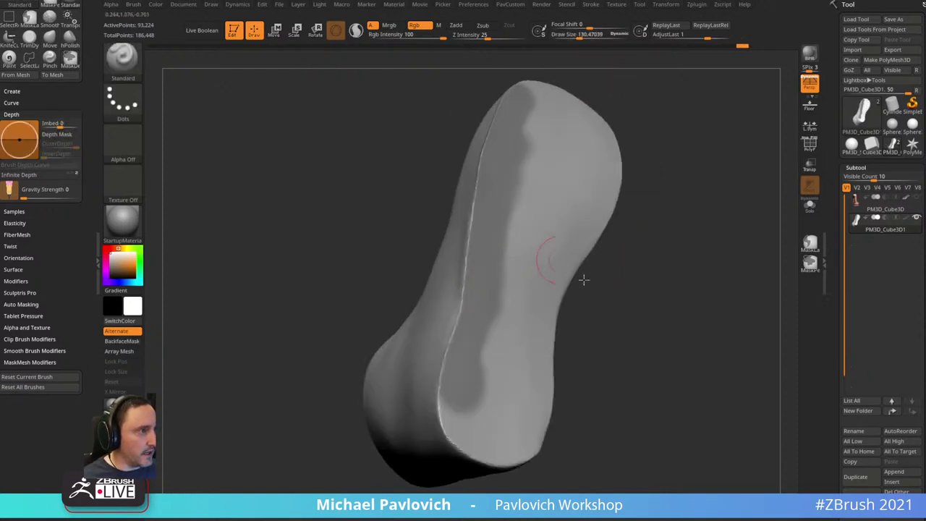
drag(583, 277, 470, 316)
key(ctrl)
ctrl+drag(440, 345, 496, 353)
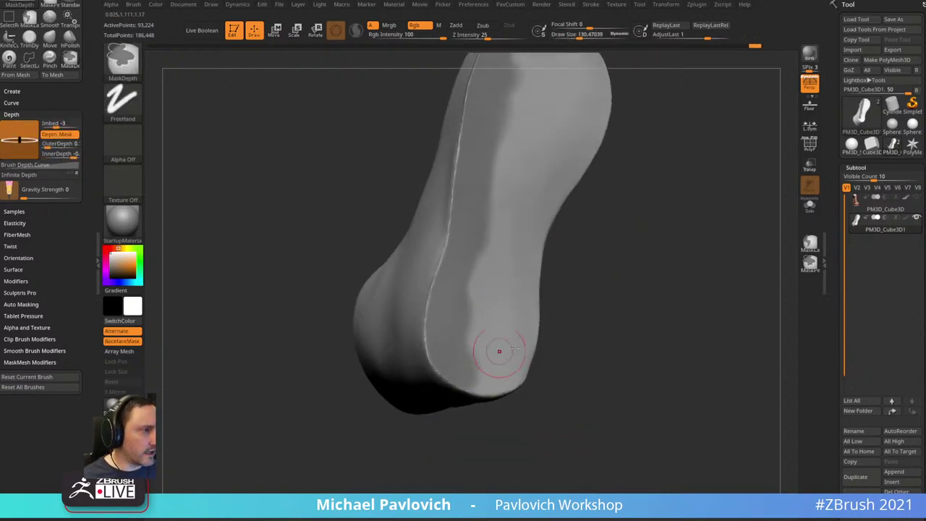
mouse_move(580, 339)
mouse_down()
mouse_move(467, 349)
mouse_move(467, 368)
mouse_move(496, 360)
mouse_up()
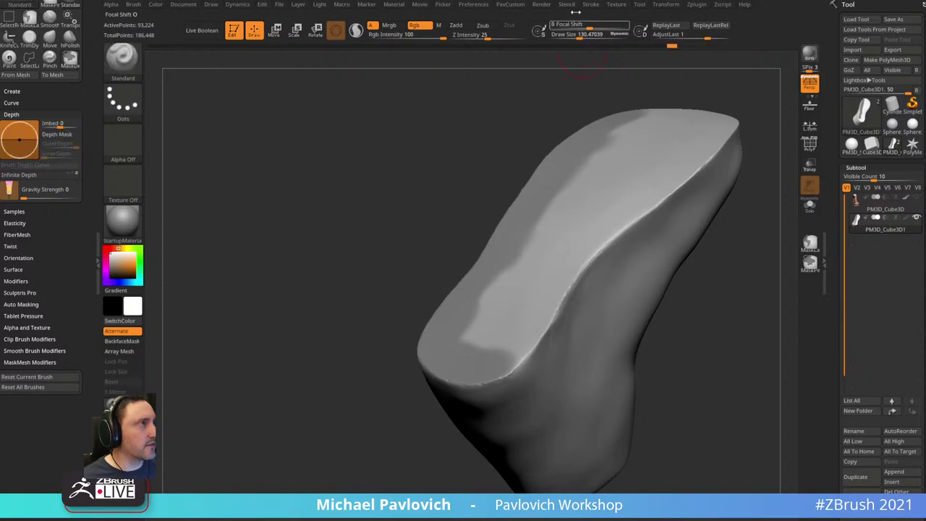
- Adjust the render Fade Opacity and mask around the toe and down the opposite forefoot edge with MaskDepth
click(543, 4)
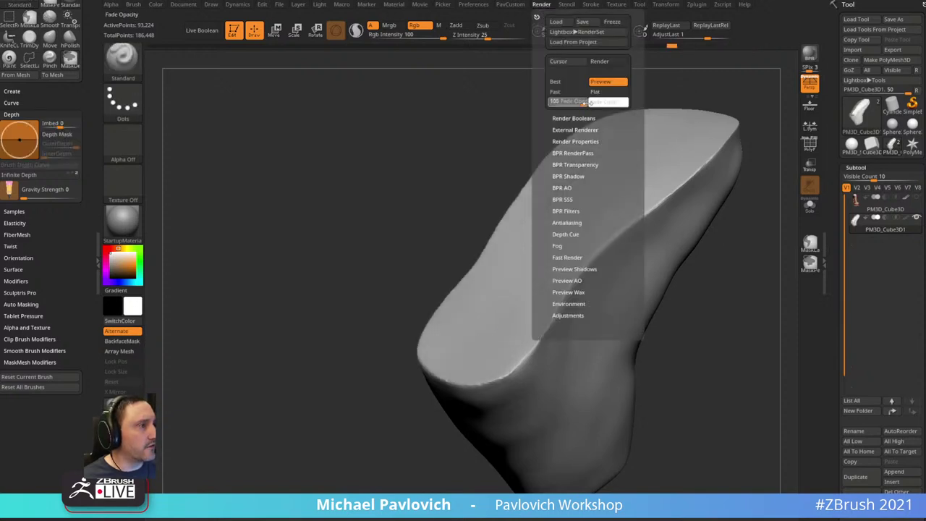
mouse_move(637, 144)
mouse_down()
mouse_move(605, 152)
mouse_move(627, 238)
mouse_move(645, 163)
mouse_move(619, 132)
mouse_up()
ctrl+drag(480, 318, 476, 346)
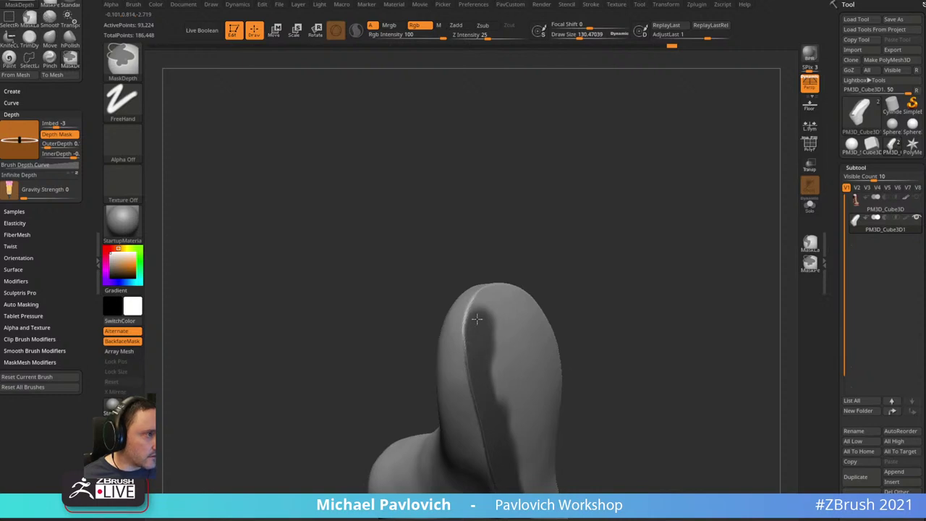
ctrl+drag(486, 305, 492, 299)
drag(564, 265, 551, 258)
mouse_move(485, 296)
ctrl+mouse_down()
mouse_move(495, 286)
mouse_move(520, 295)
ctrl+mouse_up()
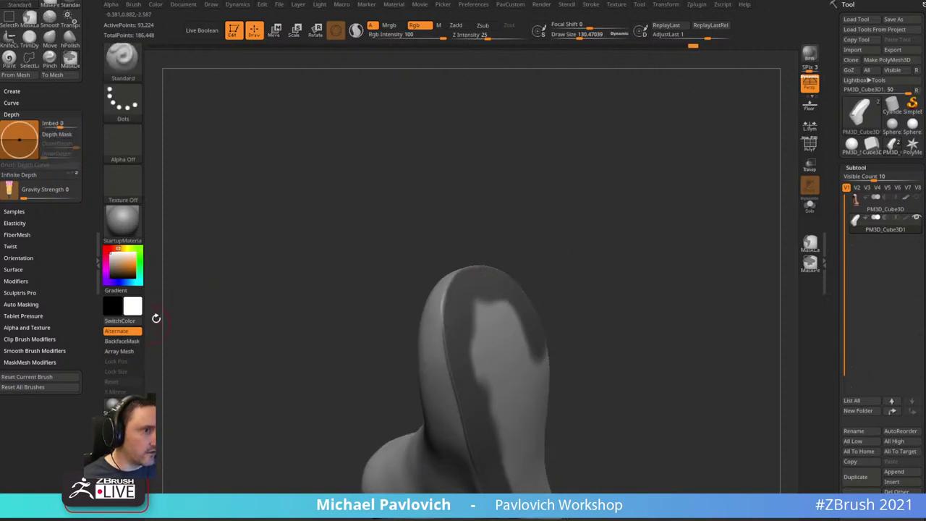
mouse_move(535, 221)
mouse_down()
mouse_move(597, 159)
mouse_move(612, 161)
mouse_up()
mouse_move(483, 187)
ctrl+mouse_down()
mouse_move(508, 250)
mouse_move(502, 295)
ctrl+mouse_up()
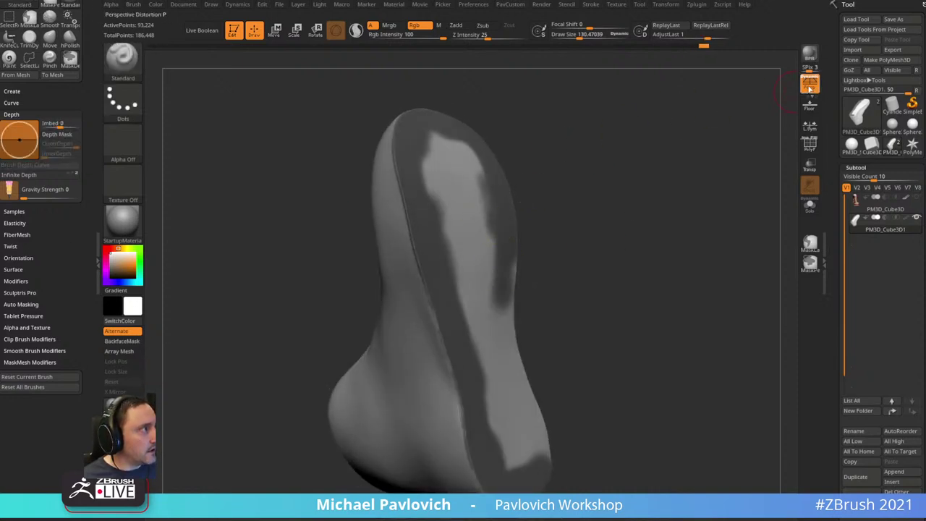
- Turn off perspective and mask the remaining edge of the underside down to the heel, filling in the heel area
click(809, 88)
drag(735, 151, 640, 174)
drag(539, 232, 589, 181)
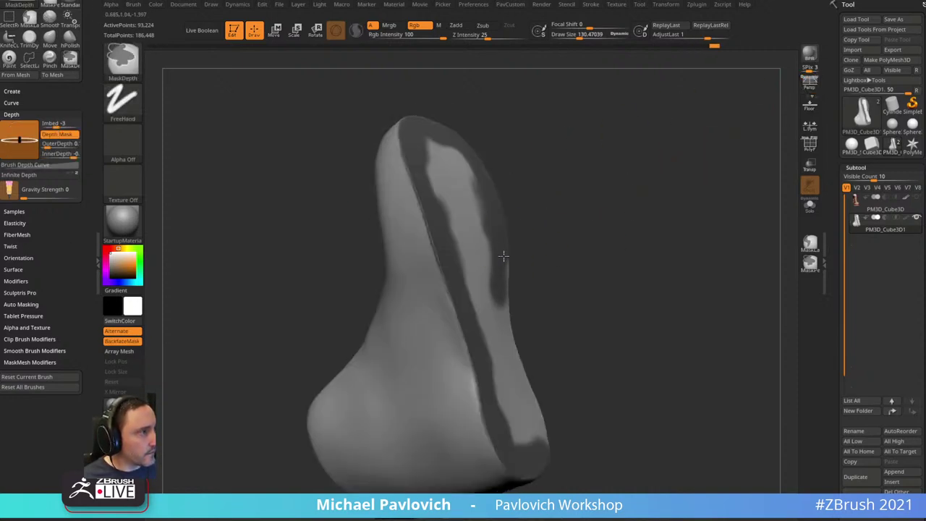
ctrl+drag(506, 358, 498, 301)
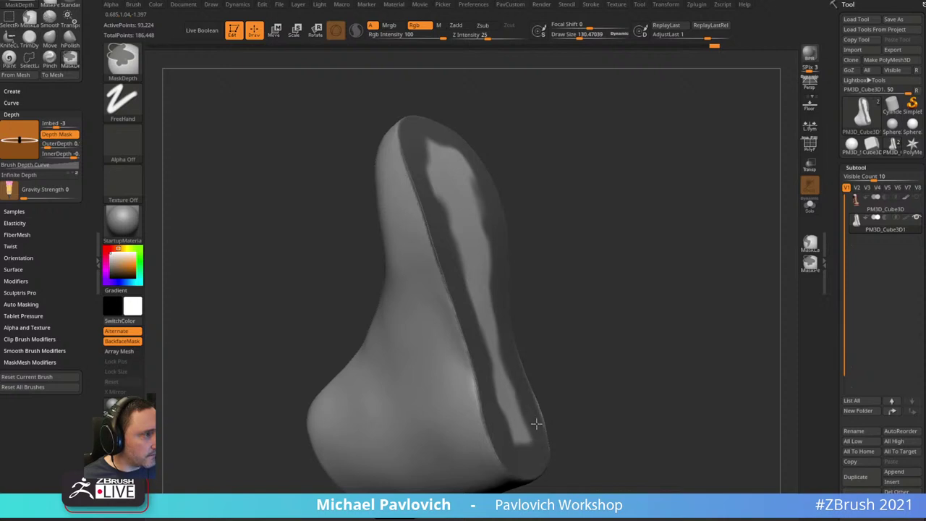
mouse_move(525, 393)
ctrl+mouse_down()
mouse_move(510, 405)
mouse_move(508, 397)
ctrl+mouse_up()
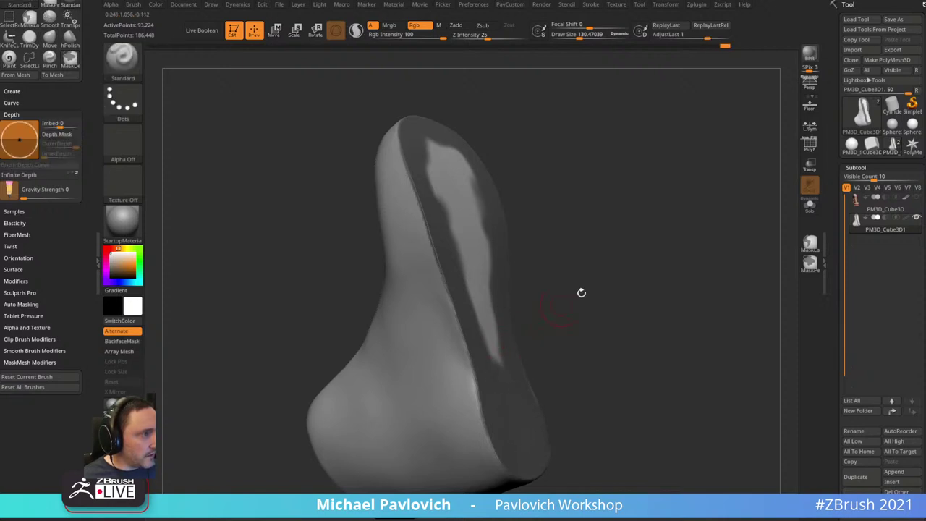
- Switch the masking brush to MaskPen and fill in the unmasked middle of the sole's underside
drag(580, 291, 474, 294)
key(b)
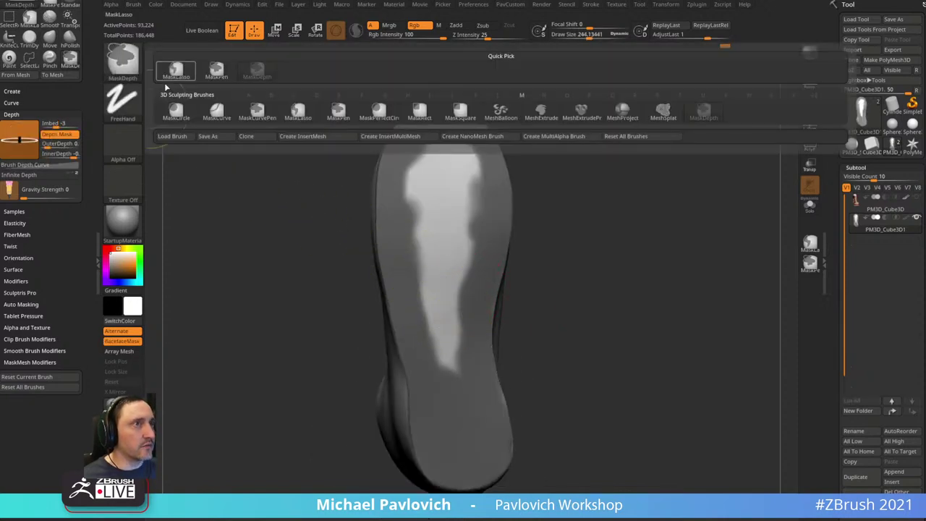
click(215, 74)
mouse_move(419, 306)
ctrl+mouse_down()
mouse_move(444, 347)
mouse_move(442, 217)
mouse_move(461, 230)
ctrl+mouse_up()
mouse_move(615, 160)
mouse_down()
mouse_move(566, 144)
mouse_move(695, 129)
mouse_move(581, 136)
mouse_up()
drag(624, 169, 606, 174)
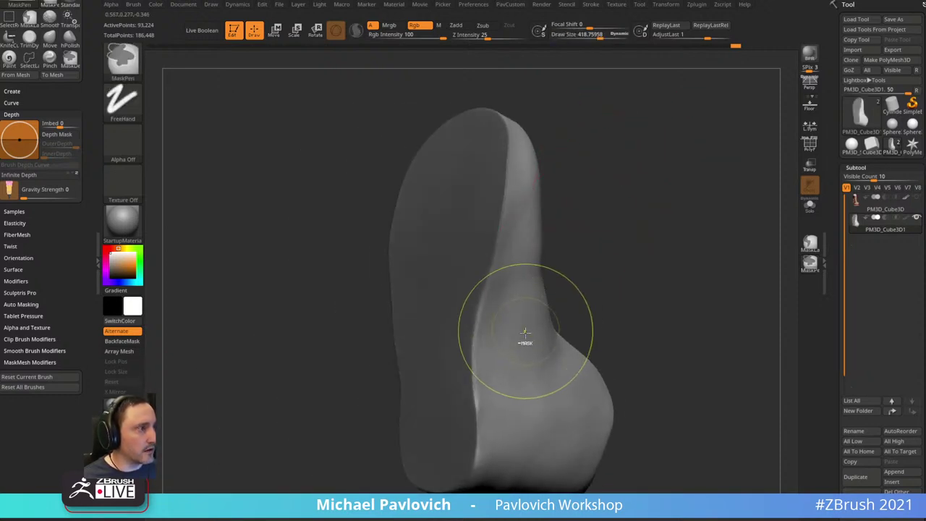
- Turn on the polyframe, apply the SkinShade4 material and reduce the draw size to about 41
mouse_move(622, 224)
mouse_down()
mouse_move(657, 223)
mouse_move(645, 190)
mouse_up()
mouse_move(609, 267)
mouse_down()
mouse_move(639, 227)
mouse_move(617, 224)
mouse_move(593, 239)
mouse_move(658, 137)
mouse_move(661, 185)
mouse_move(620, 193)
mouse_move(723, 166)
mouse_move(752, 241)
mouse_move(719, 130)
mouse_move(719, 323)
mouse_move(610, 224)
mouse_up()
click(809, 144)
click(130, 240)
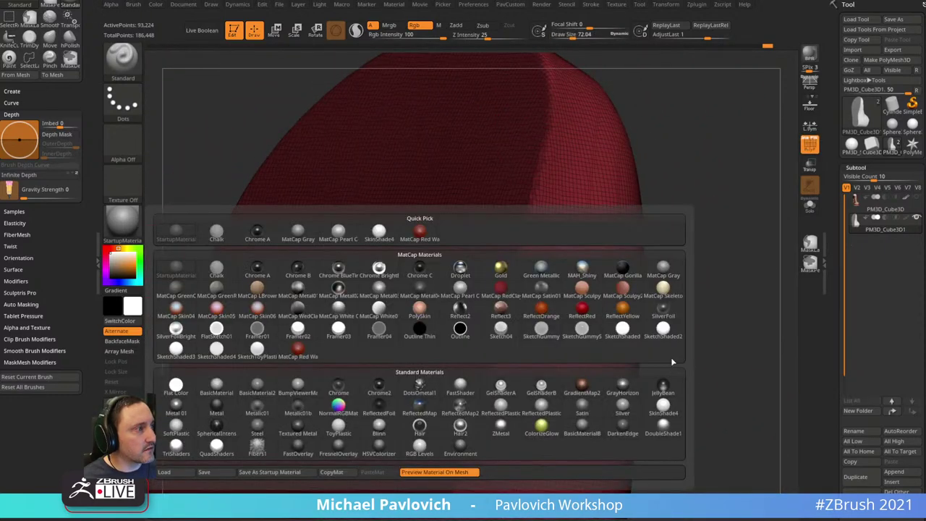
click(633, 384)
key(s)
drag(692, 198, 687, 198)
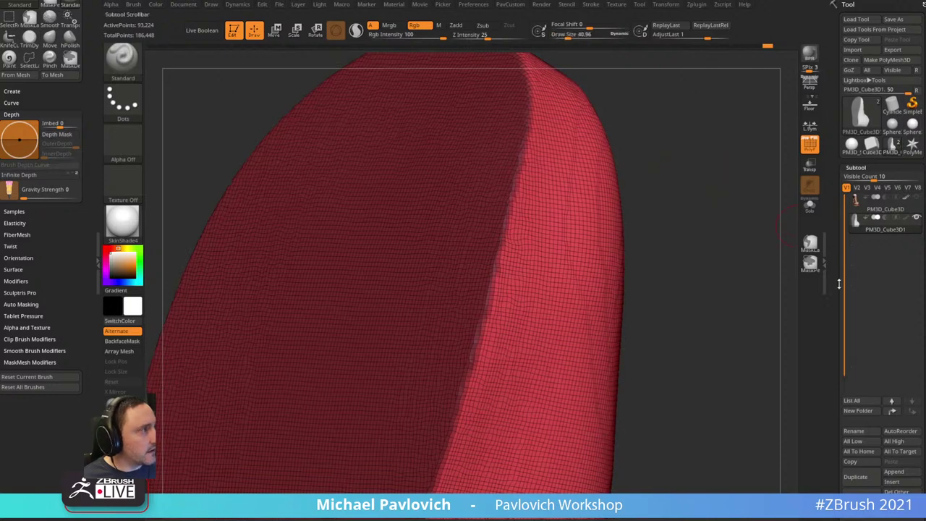
- Run Edgeloop Masked Border around the masked underside of the sole and invert the mask
mouse_move(839, 284)
mouse_down()
mouse_move(839, 156)
mouse_move(839, 310)
mouse_up()
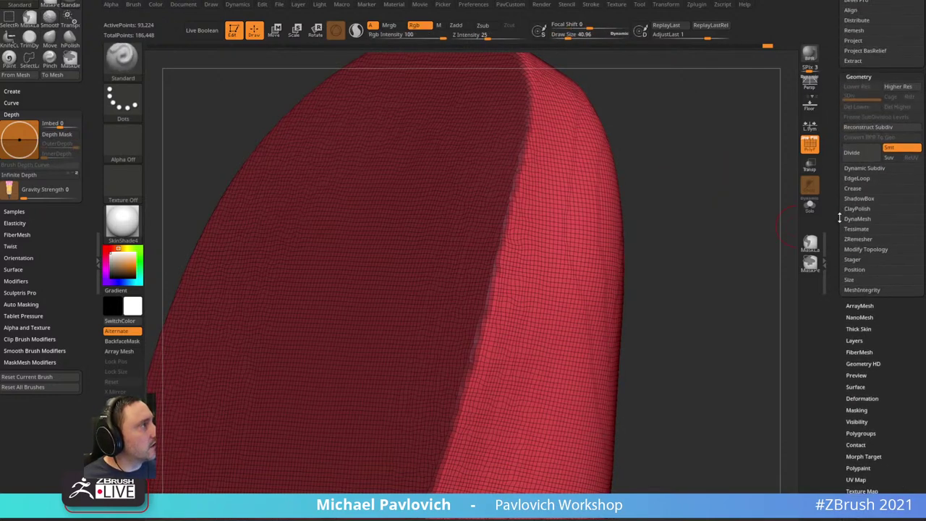
click(856, 178)
click(888, 189)
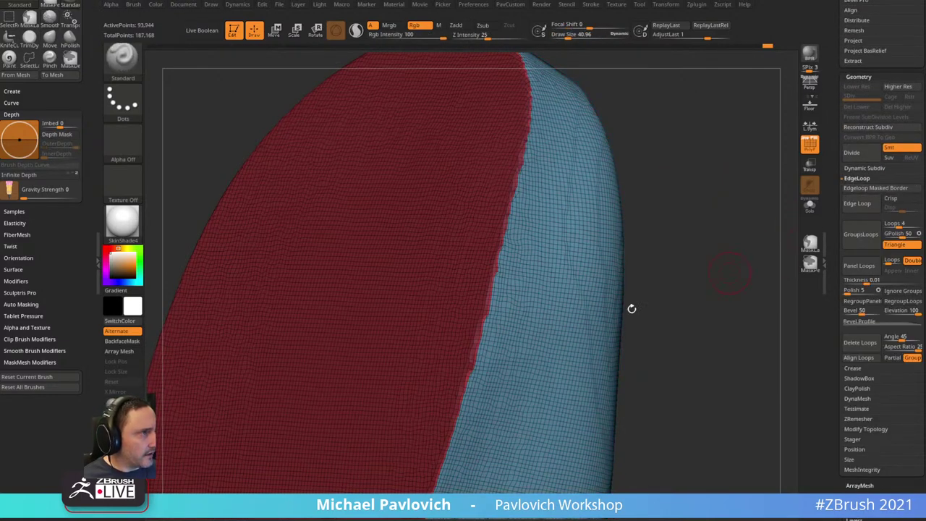
ctrl+click(673, 286)
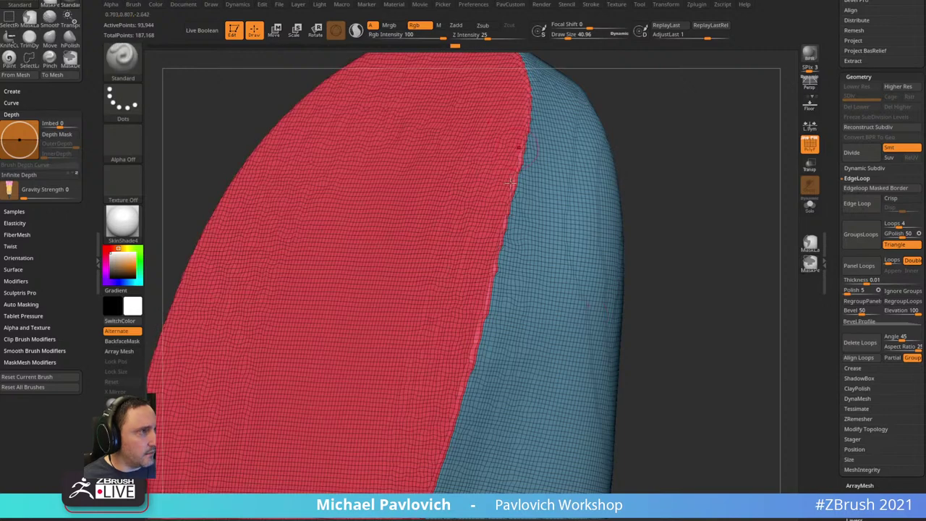
- Isolate the polygroup of the sole's underside, hiding the rest of the shoe
alt+drag(688, 262, 644, 65)
ctrl+shift+click(471, 258)
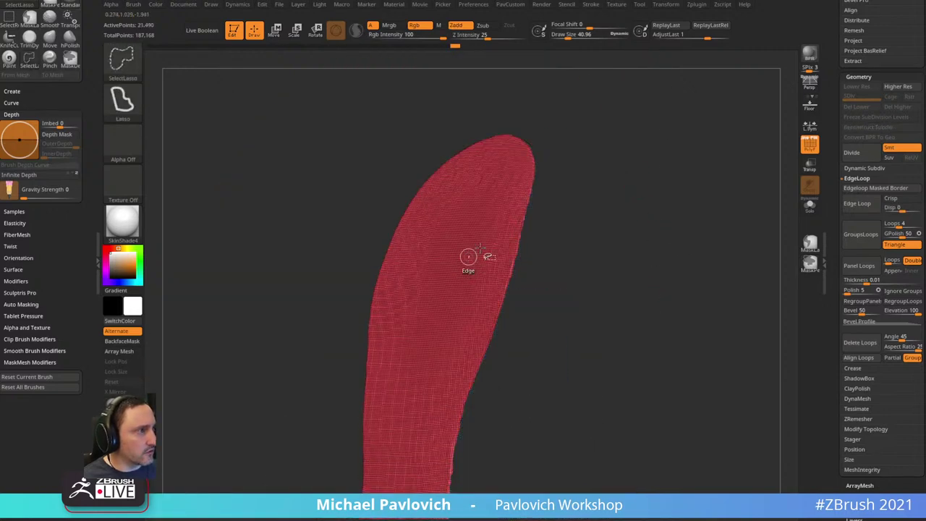
key(2)
click(656, 233)
drag(627, 210, 628, 249)
mouse_move(627, 250)
alt+mouse_down()
mouse_move(638, 178)
mouse_move(612, 209)
mouse_move(550, 233)
alt+mouse_up()
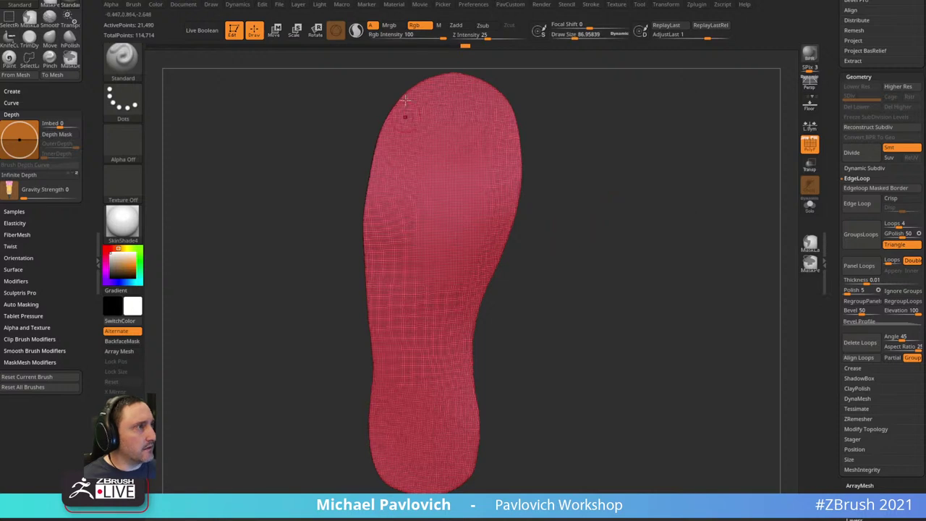
- Mask the isolated underside by features using only Border, and invert the mask to leave the border editable
drag(829, 268, 830, 32)
drag(587, 180, 560, 193)
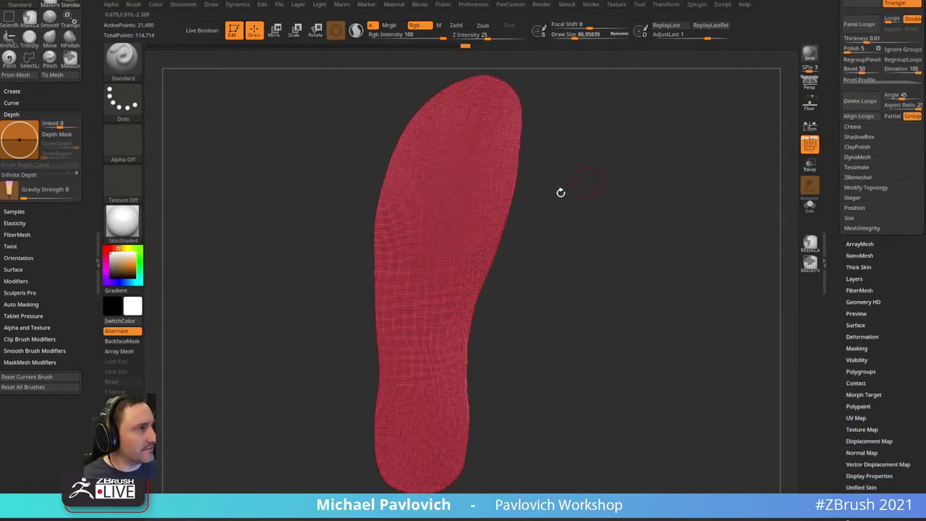
click(856, 348)
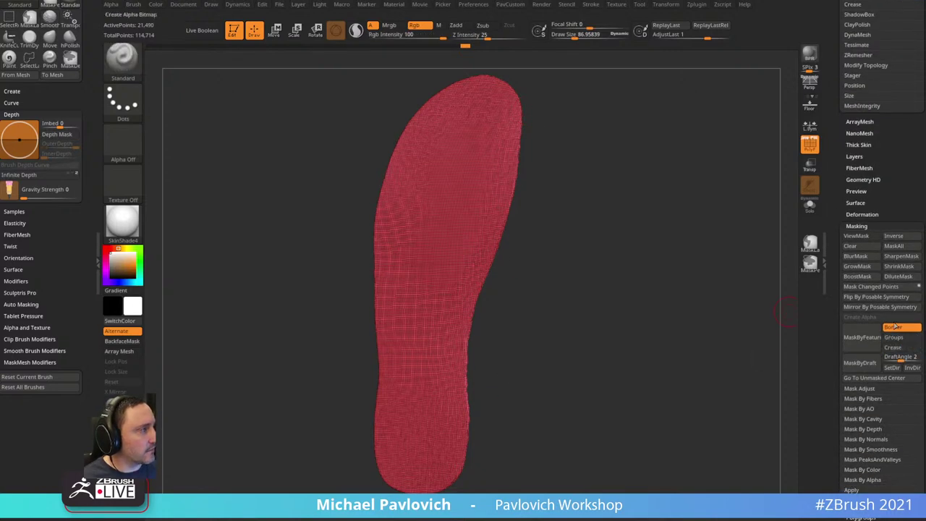
click(859, 361)
alt+drag(753, 318, 748, 366)
alt+drag(718, 309, 676, 288)
click(870, 269)
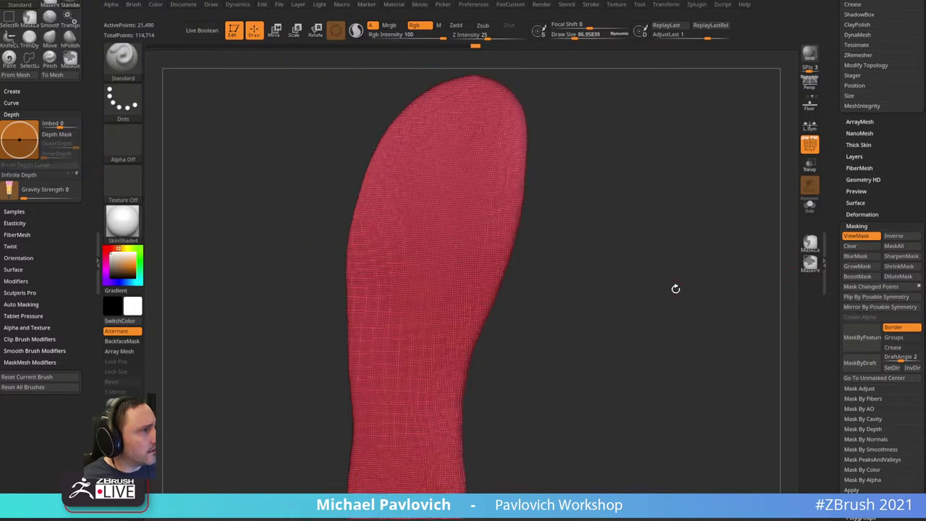
ctrl+click(700, 256)
- Smooth the underside's unmasked border with Polish By Features and release the mask on its interior
key(3)
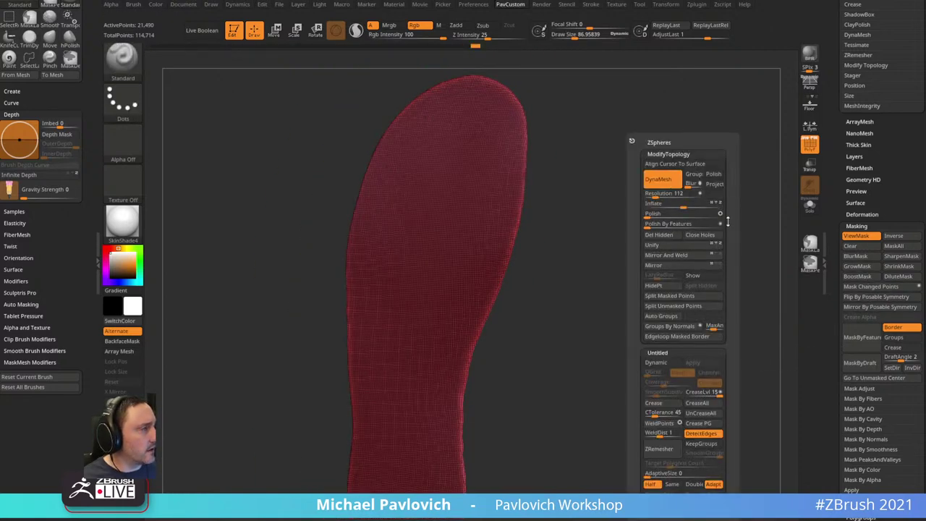
click(648, 224)
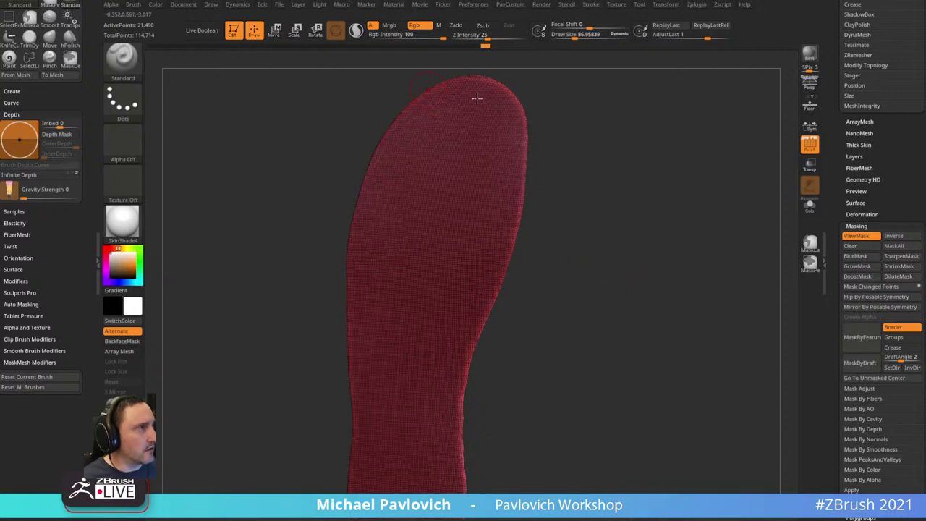
drag(564, 340, 670, 267)
drag(666, 235, 516, 250)
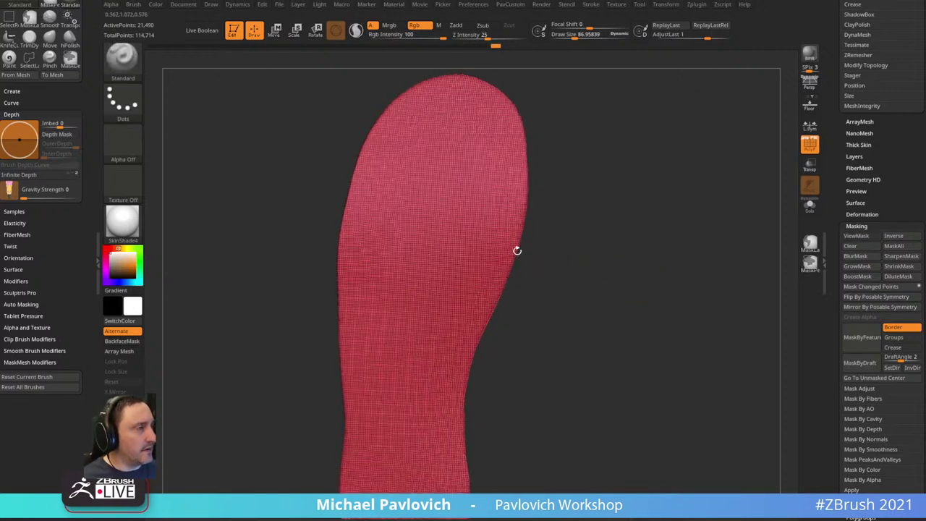
- Even out the isolated underside's surface and outline with Polish By Features
key(5)
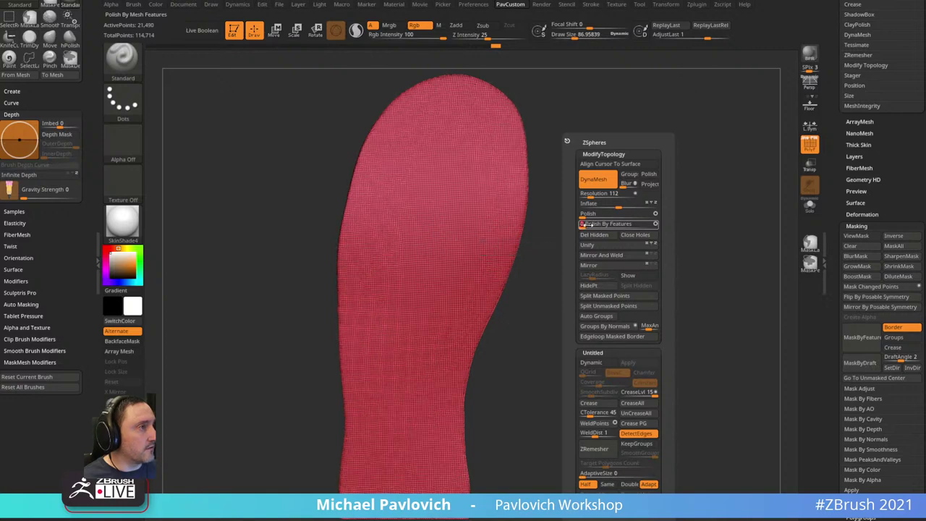
drag(612, 219, 585, 149)
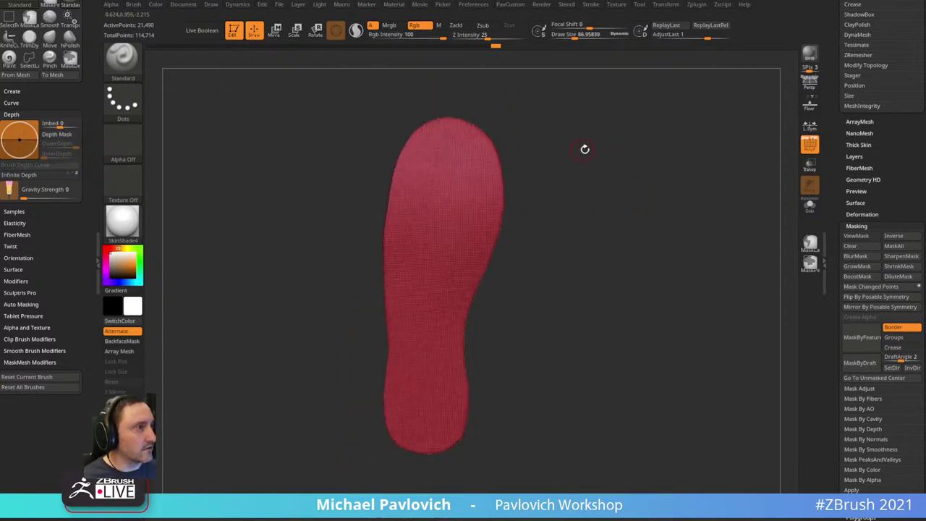
alt+drag(544, 127, 620, 188)
- Reduce the sole's underside to a very coarse quad mesh by running ZRemesher repeatedly with Half enabled
key(3)
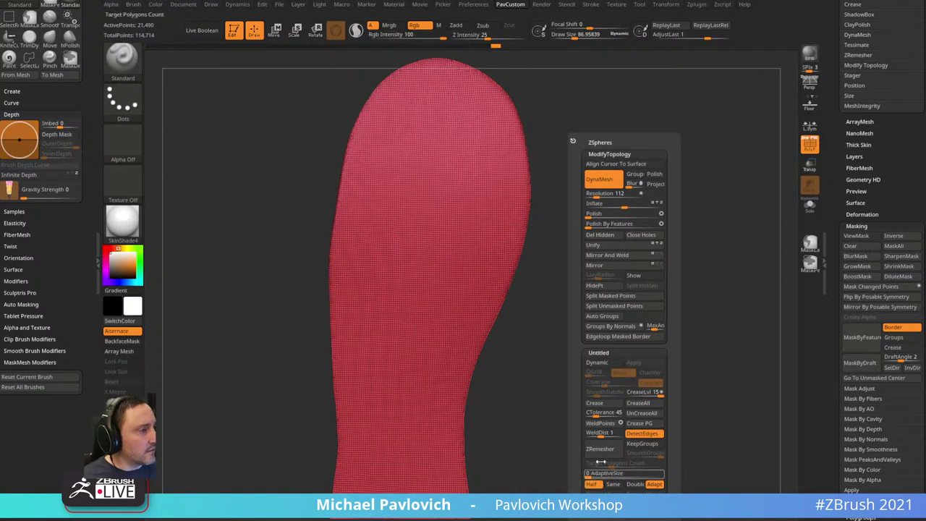
click(612, 453)
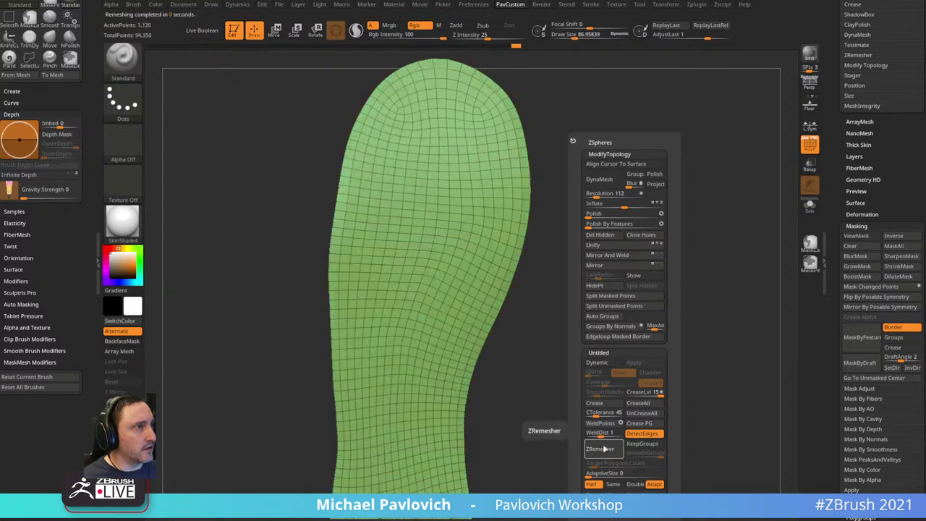
drag(589, 351, 606, 303)
key(space)
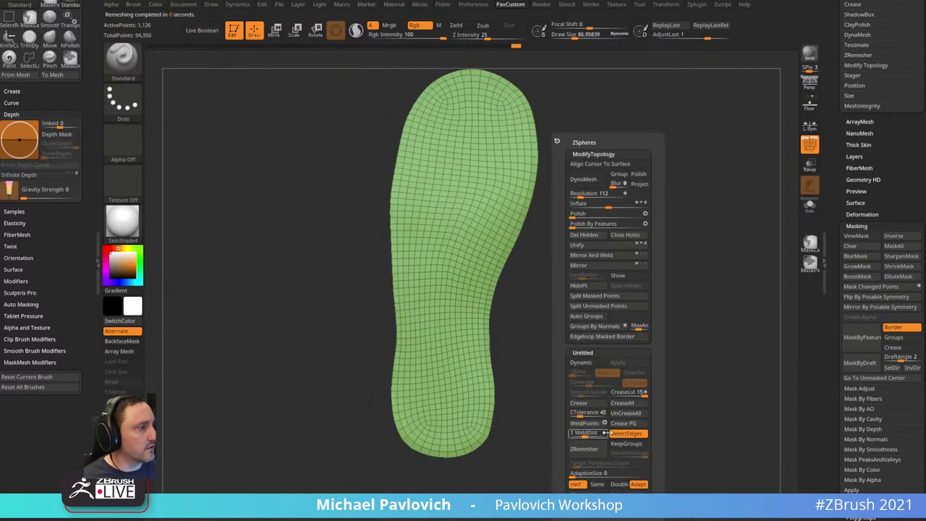
click(592, 448)
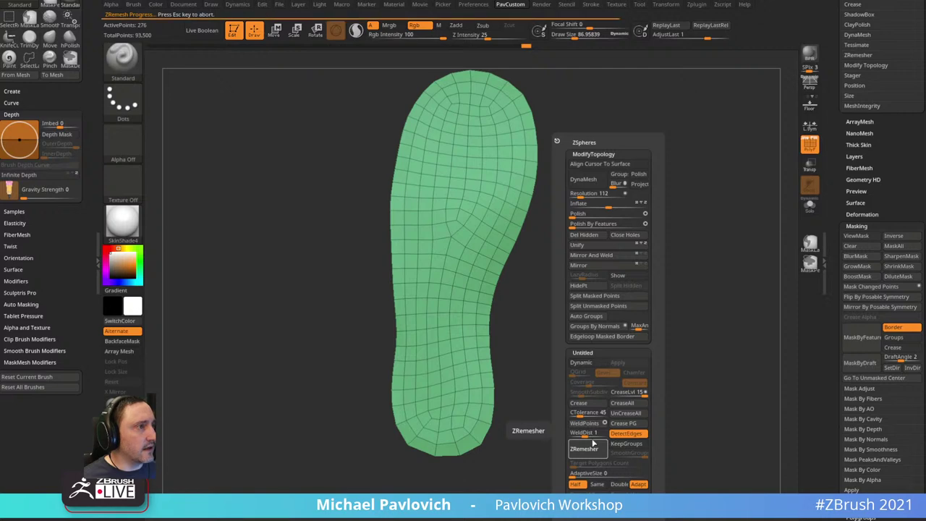
- Make the textured shoe subtool visible again, compare the remeshed underside with it, and solo the underside with its polyframe shown
drag(591, 246, 774, 192)
click(810, 145)
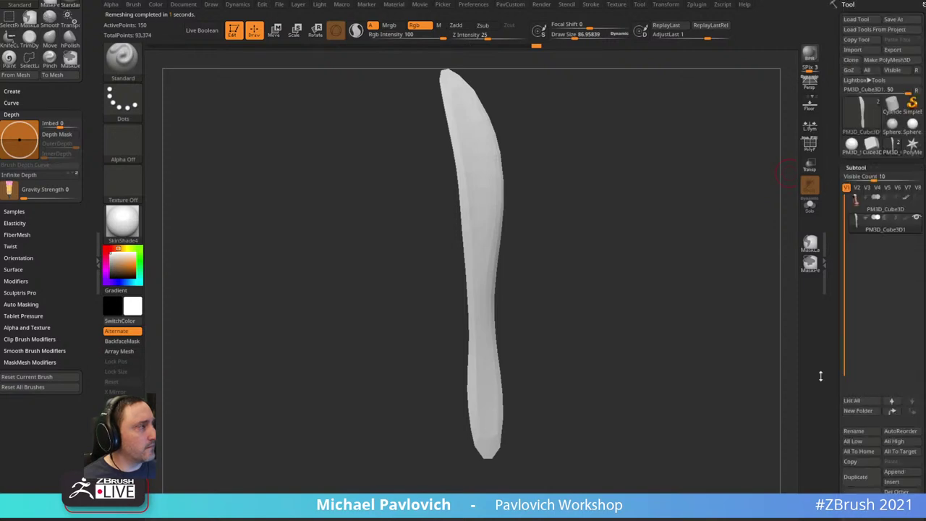
mouse_move(702, 232)
mouse_down()
mouse_move(709, 256)
mouse_move(759, 209)
mouse_move(704, 231)
mouse_up()
key(shift+f)
click(915, 197)
drag(612, 195, 648, 189)
drag(592, 202, 771, 188)
click(809, 206)
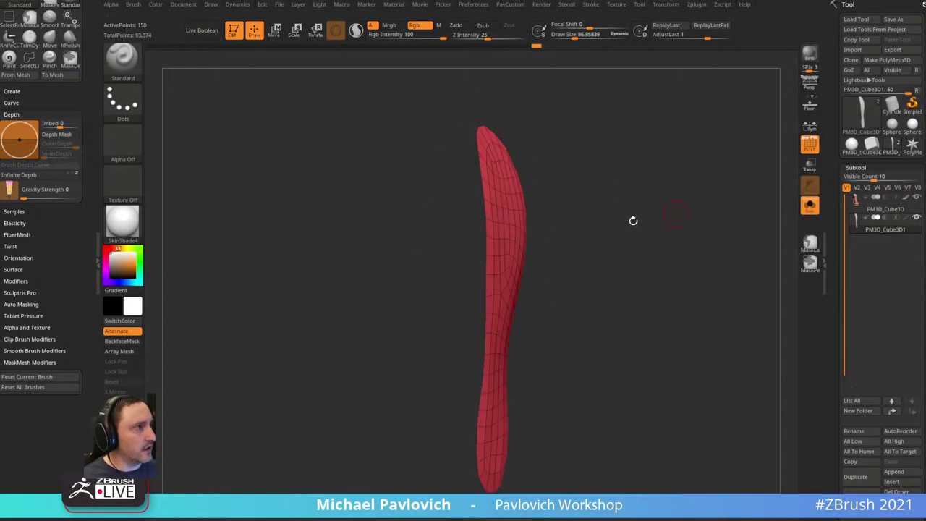
- Set the ZModeler polygon action to Extrude with Polygroup All as the target
key(b)
key(z)
key(m)
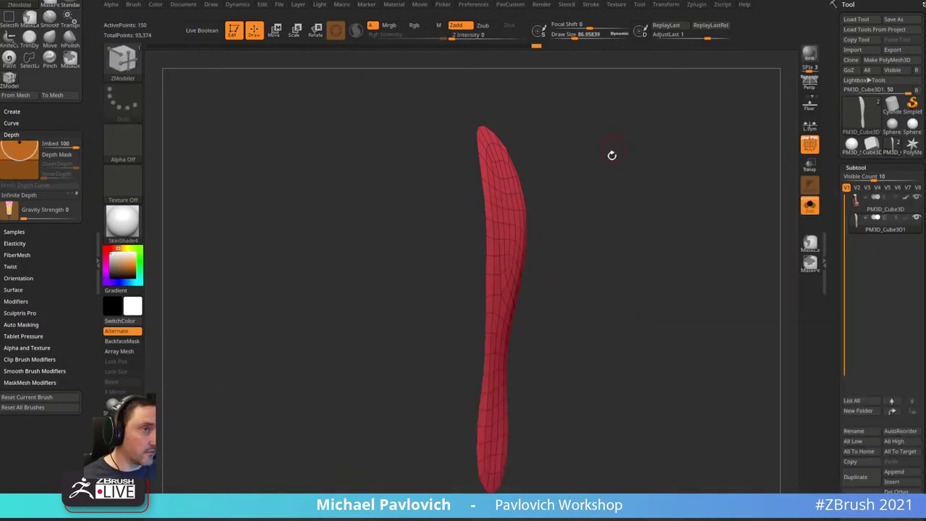
drag(610, 161, 593, 217)
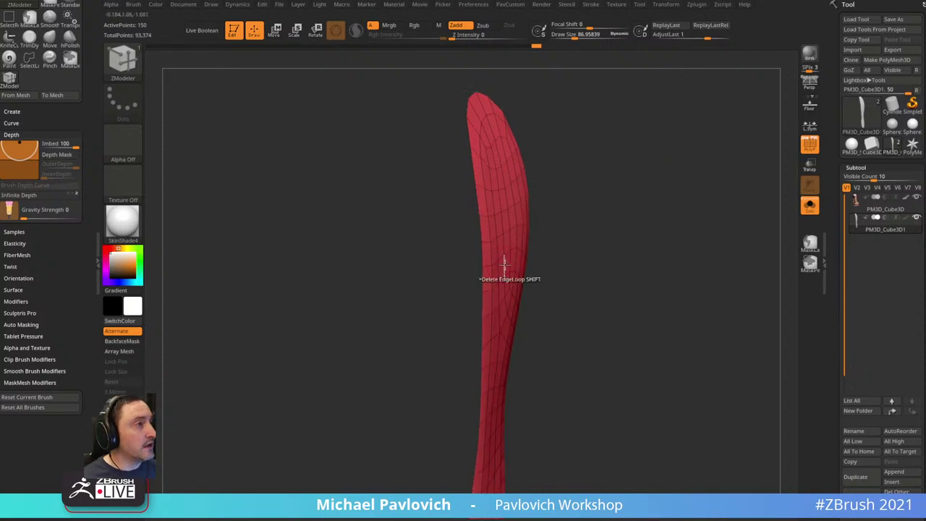
key(space)
click(562, 287)
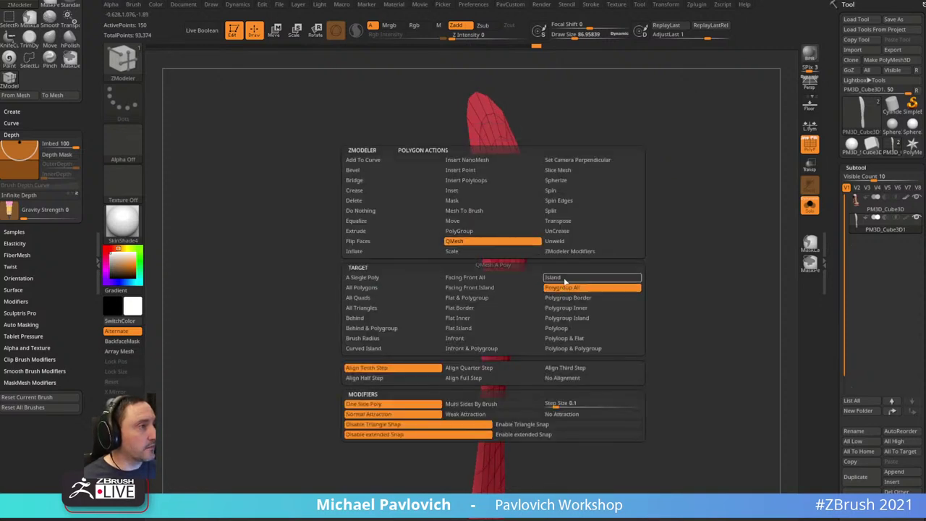
click(414, 232)
click(578, 288)
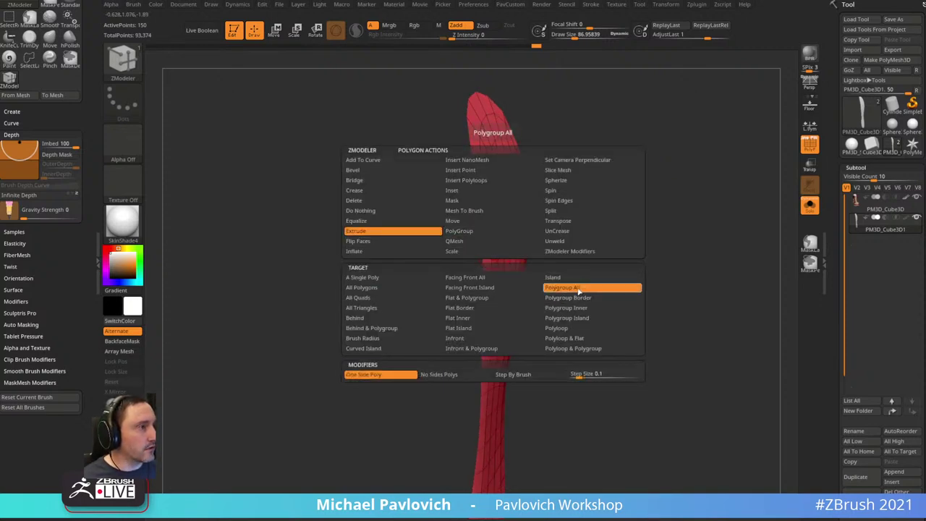
- Extrude the sole sheet's whole polygroup into a thin slab and flip its normals
drag(499, 280, 471, 272)
drag(834, 315, 834, 156)
drag(821, 361, 826, 250)
scroll(825, 250, up, 3)
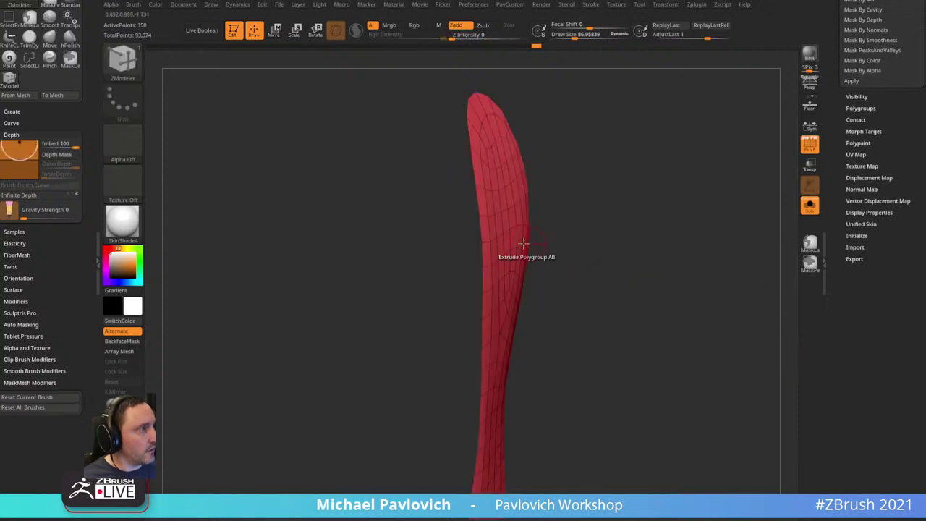
drag(512, 239, 512, 196)
key(ctrl+z)
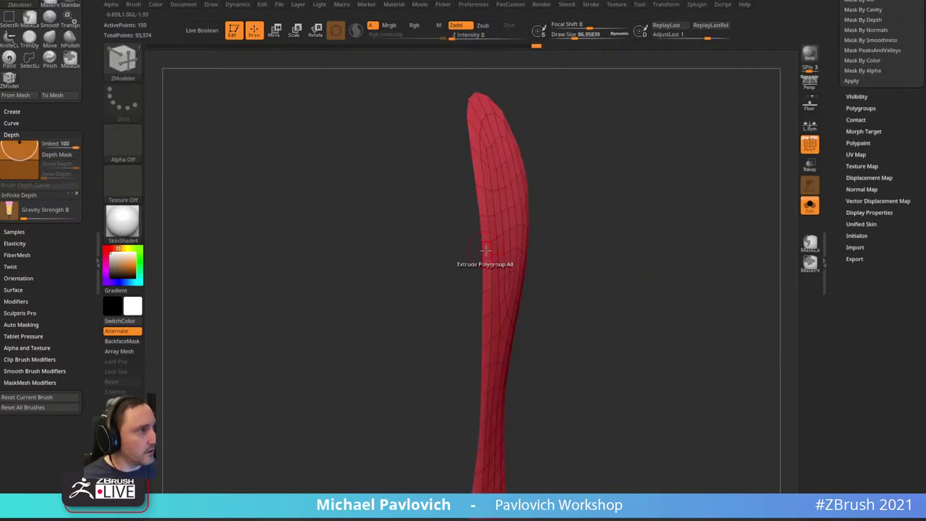
drag(482, 241, 546, 227)
click(867, 213)
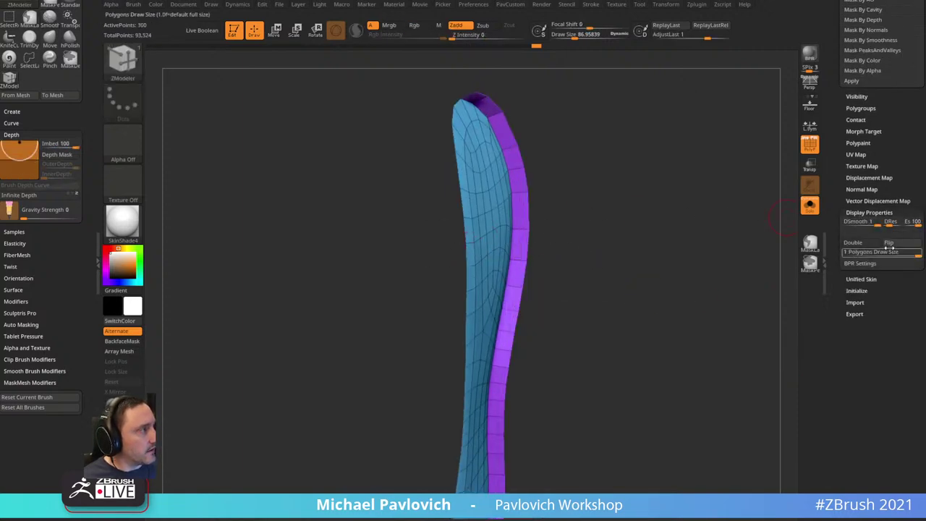
click(888, 242)
- Scale the sole slab slightly along its width and length with the gizmo
drag(700, 270, 683, 200)
drag(553, 214, 646, 209)
key(w)
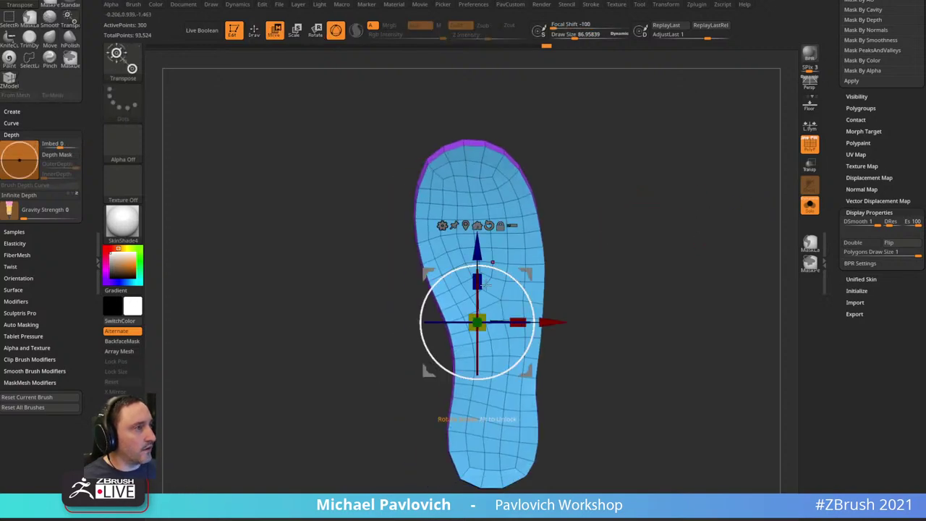
click(490, 281)
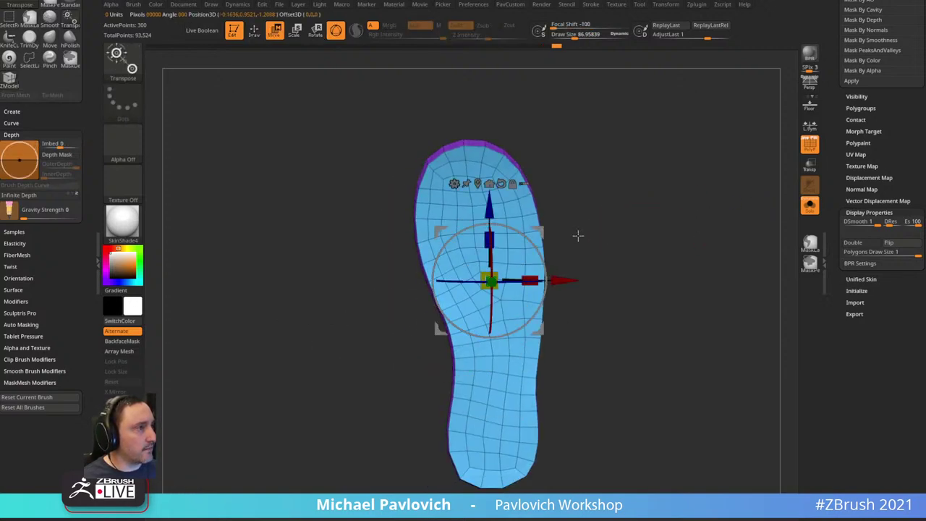
drag(527, 279, 531, 279)
drag(490, 240, 489, 214)
mouse_move(682, 166)
mouse_down()
mouse_move(629, 149)
mouse_move(644, 179)
mouse_up()
key(q)
key(w)
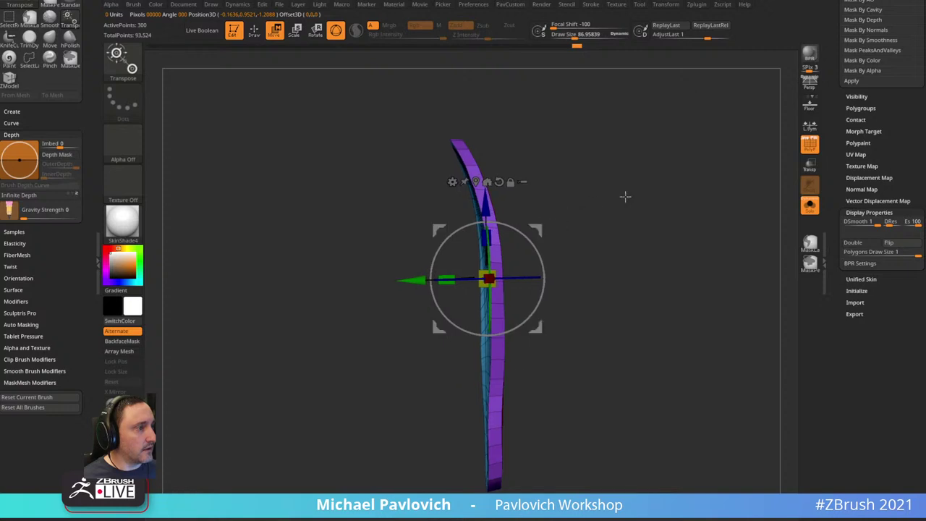
key(q)
- Show the shoe together with the slab and move the slab about 0.14 along Y into the shoe's sole
click(809, 204)
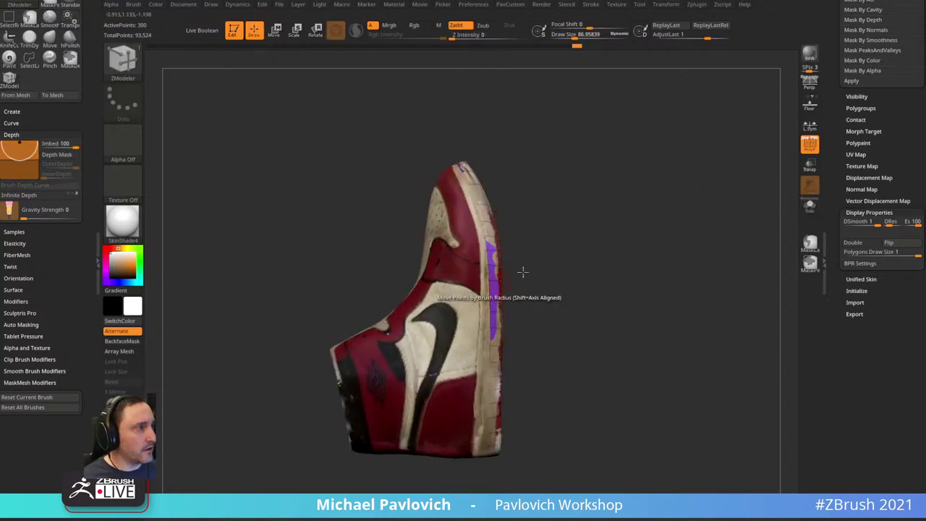
drag(523, 270, 606, 209)
drag(664, 219, 610, 227)
key(b)
key(m)
key(v)
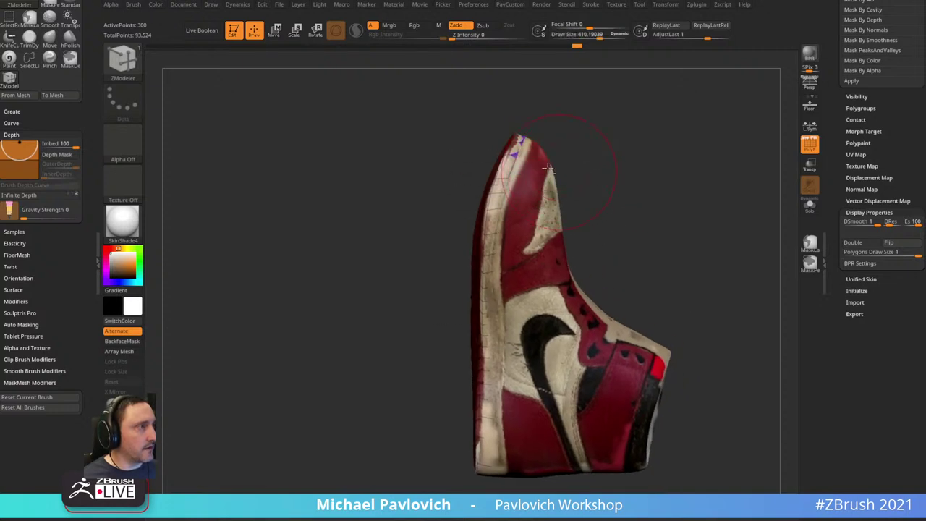
drag(539, 147, 641, 139)
key(w)
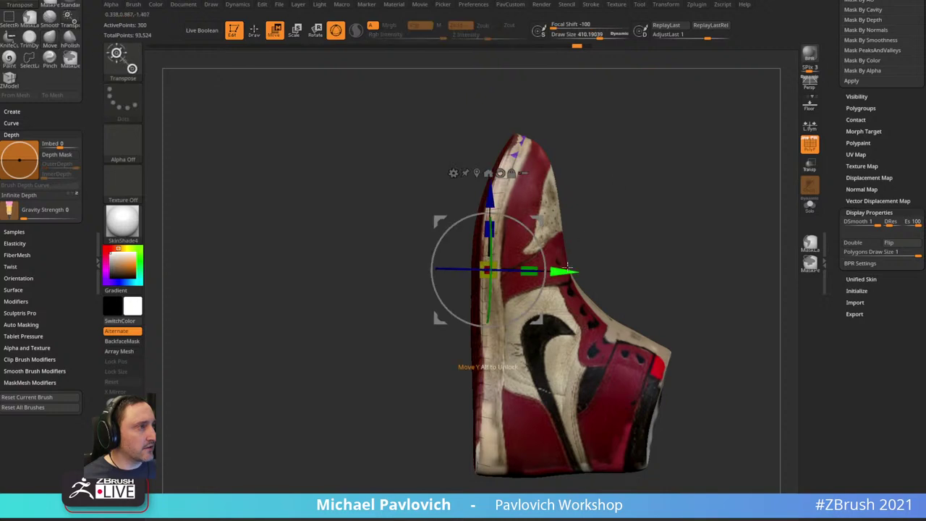
drag(568, 267, 577, 269)
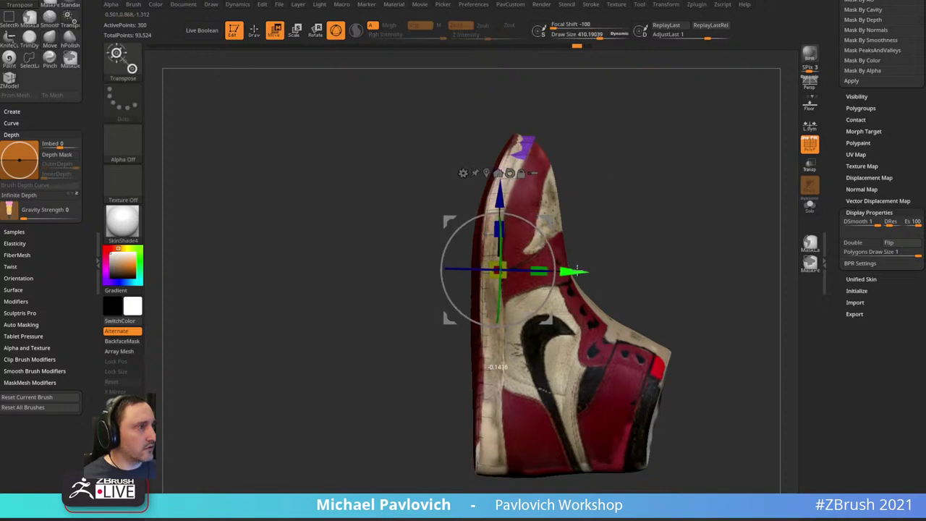
key(q)
- Examine the slab's thickness and side profile on its own, and bring the shoe back into view
drag(641, 207, 657, 194)
click(809, 204)
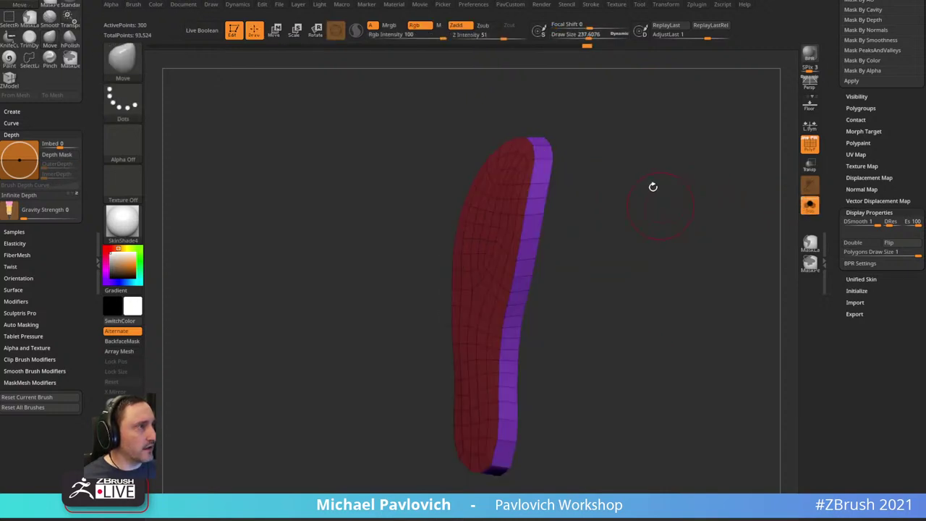
drag(667, 162, 789, 198)
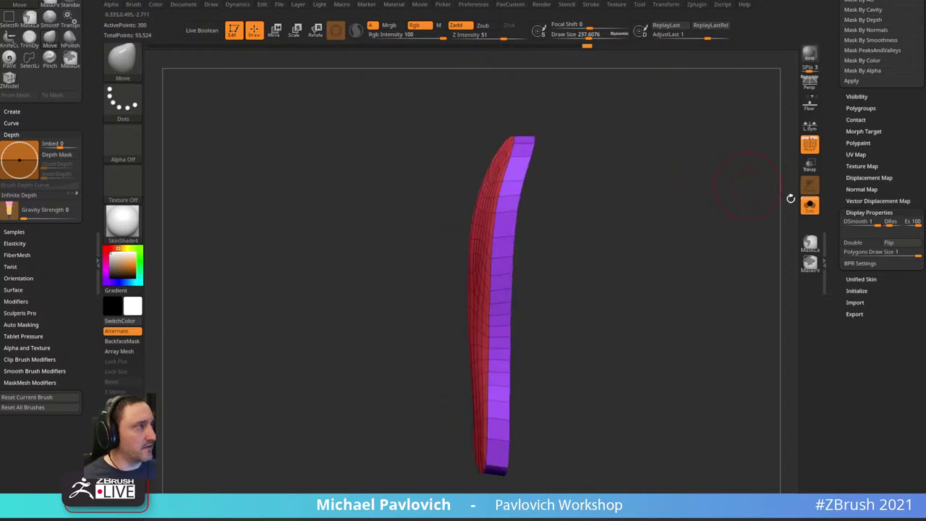
click(808, 204)
mouse_move(706, 159)
mouse_down()
mouse_move(728, 190)
mouse_move(681, 201)
mouse_up()
key(b)
key(z)
key(m)
key(space)
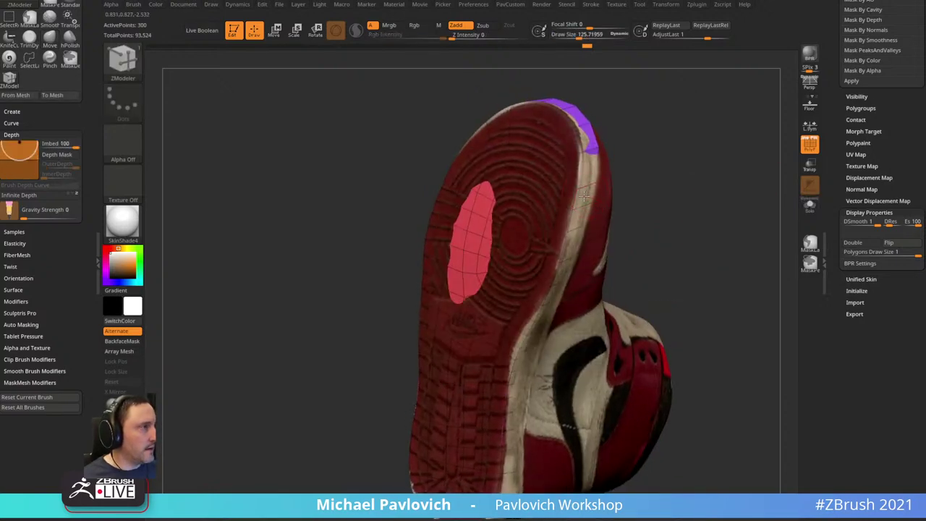
drag(584, 194, 590, 203)
drag(746, 149, 556, 193)
- Reshape the slab's rim around the toe with the Move brush to follow the shoe's outline
key(b)
key(m)
key(v)
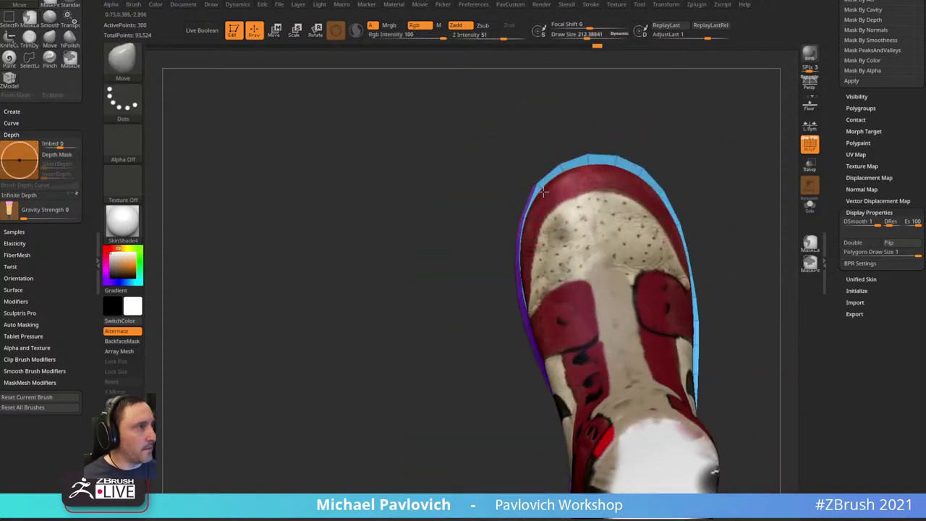
drag(587, 178, 589, 181)
drag(698, 150, 634, 165)
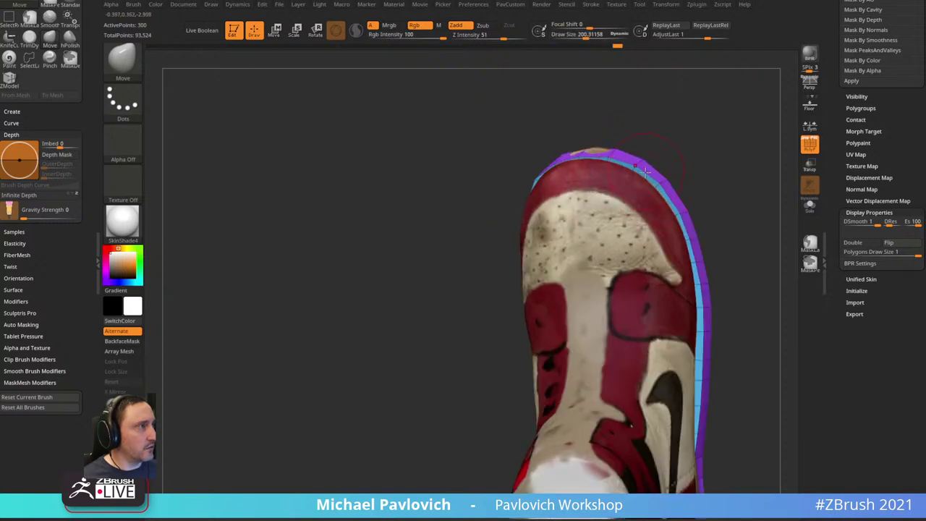
right_drag(662, 189, 641, 115)
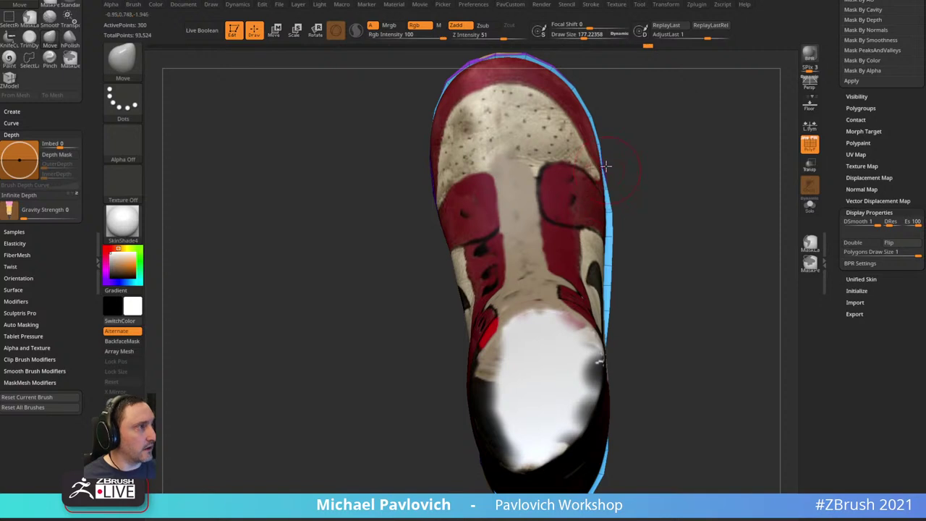
- Adjust the slab's rim along the shoe's side and around the heel with the Move brush
right_drag(600, 149, 617, 168)
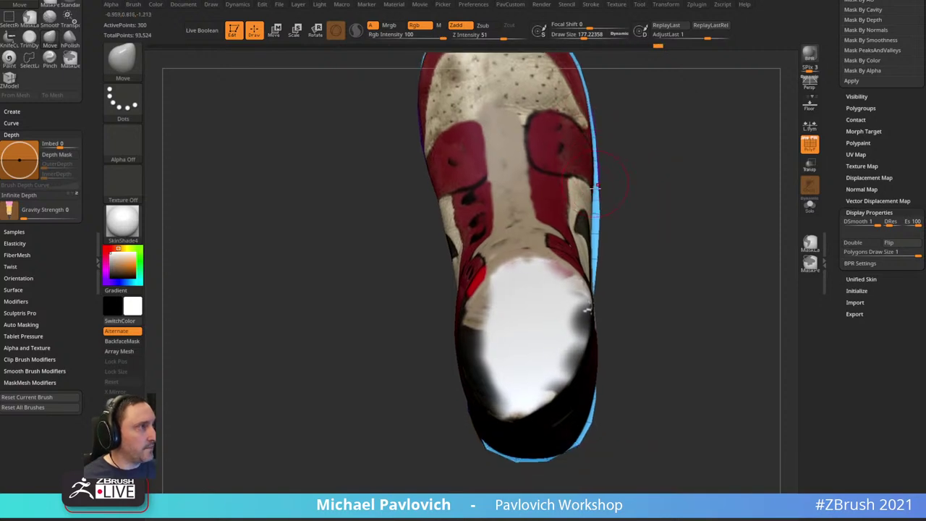
mouse_move(594, 216)
right_down()
mouse_move(613, 202)
mouse_move(597, 193)
right_up()
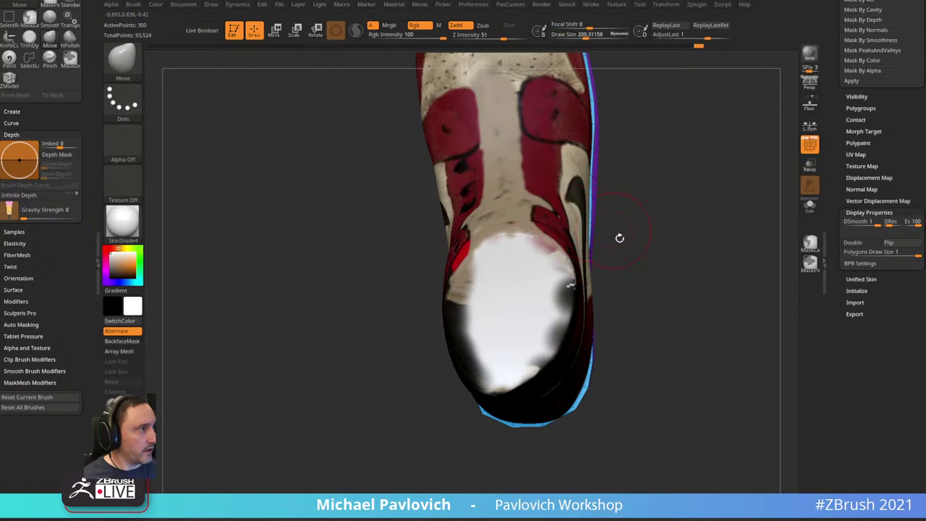
mouse_move(617, 240)
right_down()
mouse_move(594, 218)
mouse_move(629, 236)
mouse_move(578, 257)
mouse_move(626, 233)
mouse_move(544, 337)
right_up()
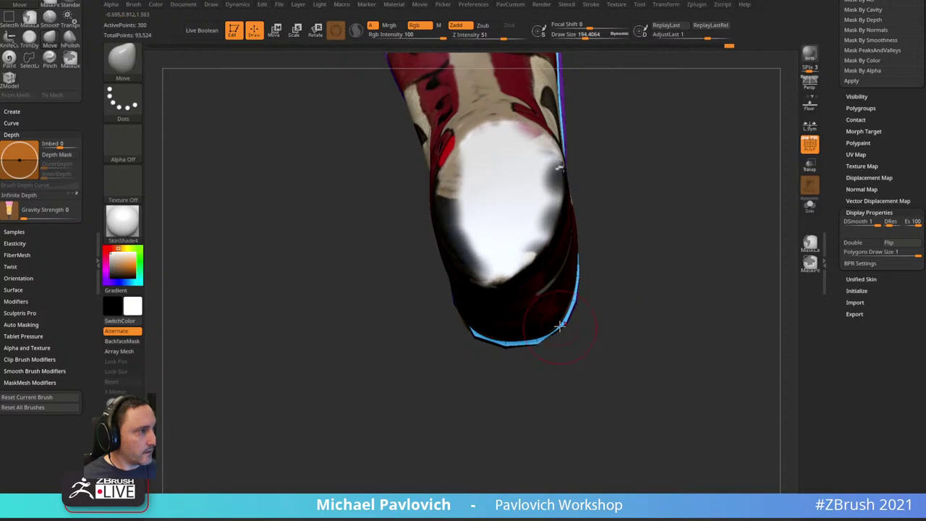
right_drag(474, 332, 477, 361)
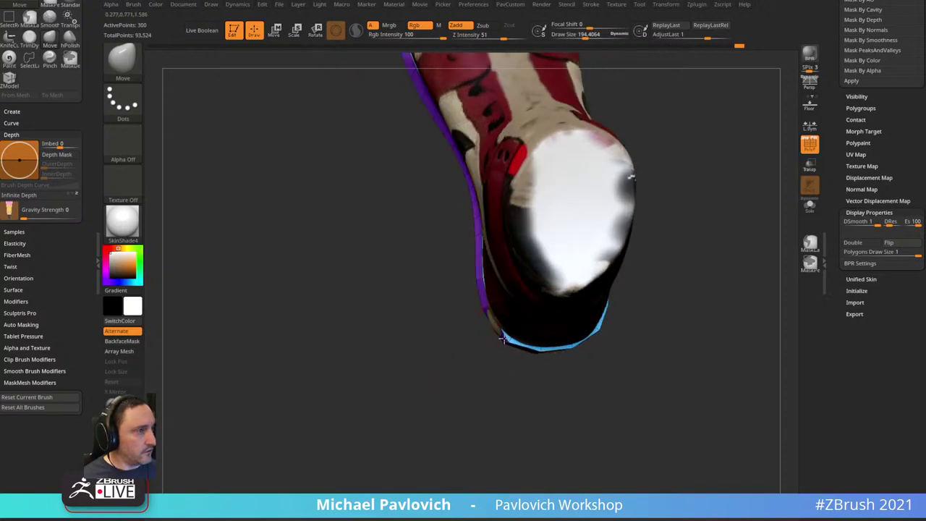
right_drag(440, 297, 530, 329)
- Fit the slab's edges at the arch and forefoot to the sole outline from below, and solo the slab
mouse_move(555, 288)
right_down()
mouse_move(526, 289)
mouse_move(595, 217)
mouse_move(564, 273)
right_up()
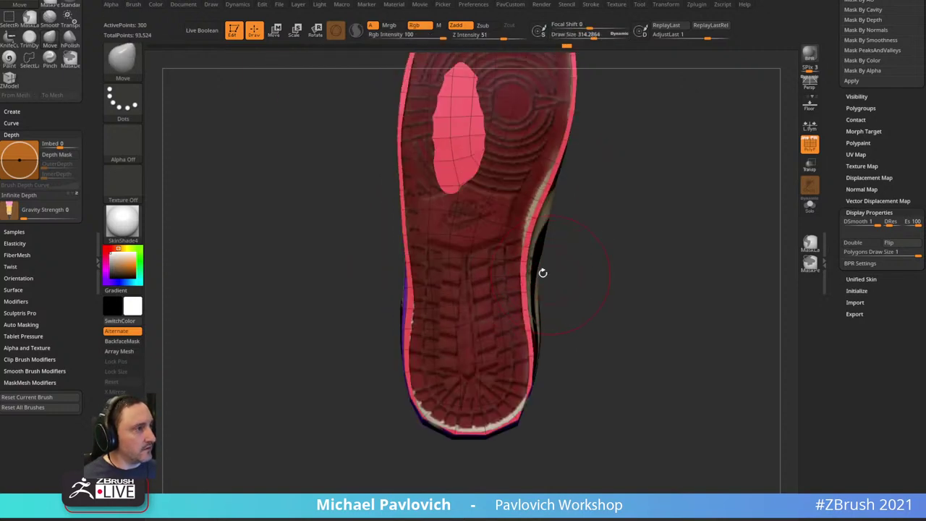
right_drag(522, 242, 543, 203)
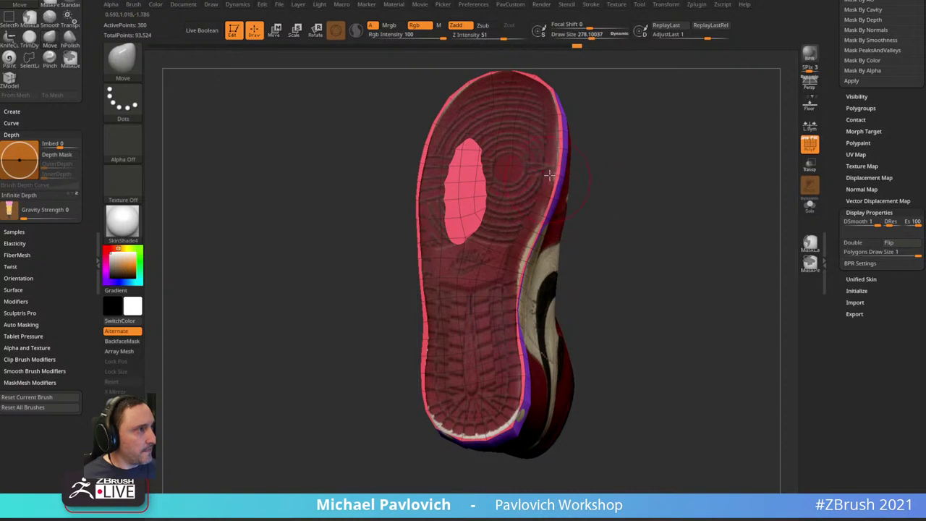
right_drag(555, 128, 664, 138)
click(809, 206)
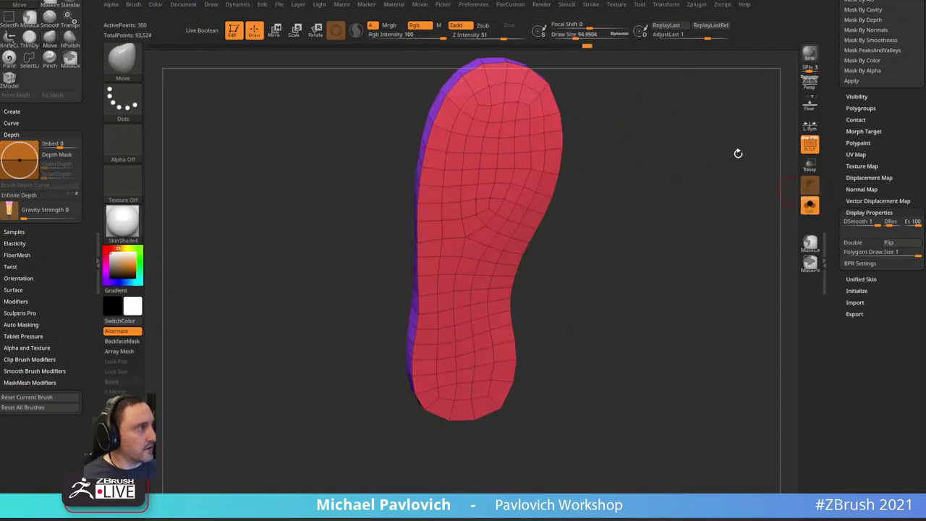
- Turn on dynamic subdivision for the slab and set its crease level to 3
right_drag(738, 152, 716, 226)
right_drag(716, 135, 735, 179)
key(space)
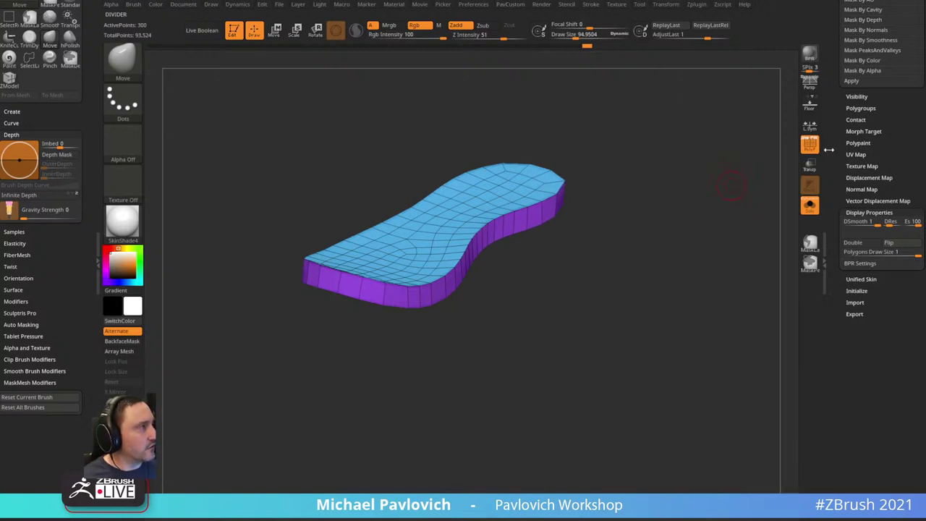
drag(829, 149, 833, 320)
drag(836, 380, 836, 172)
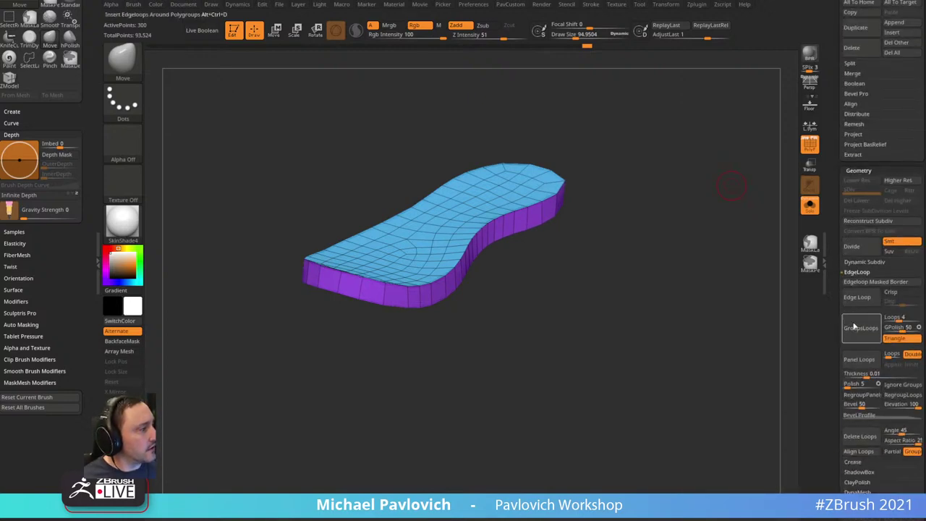
click(862, 272)
click(857, 283)
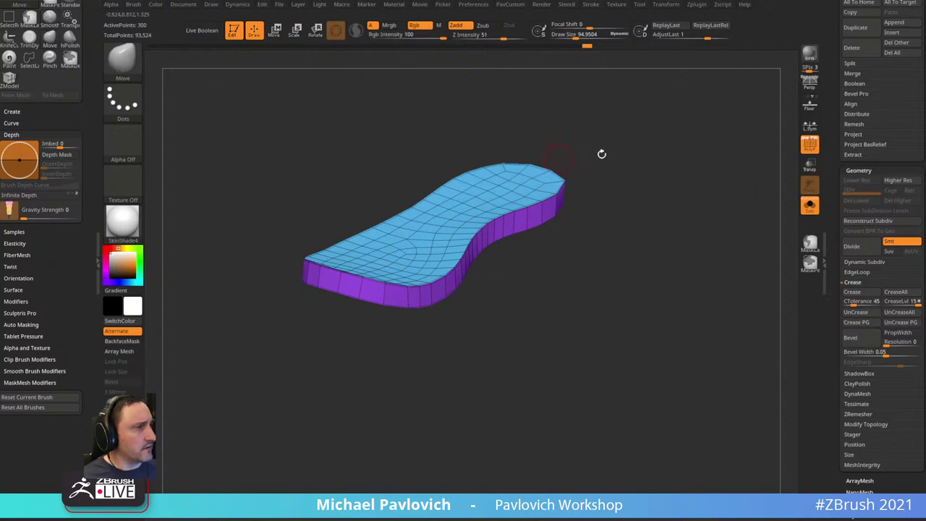
drag(601, 153, 707, 211)
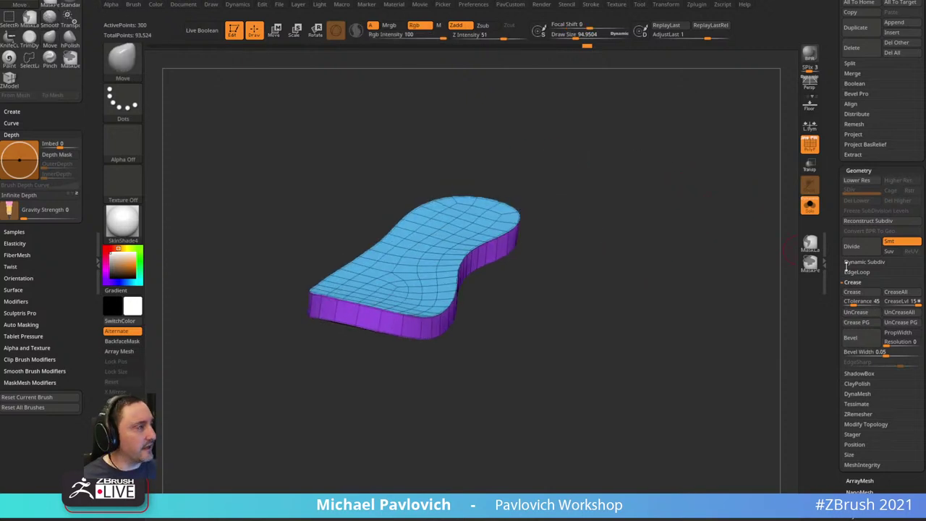
click(850, 261)
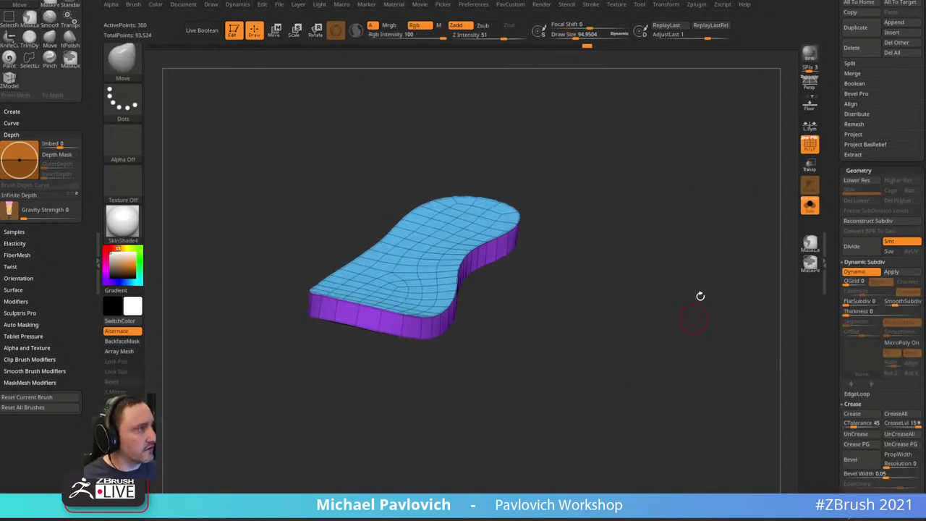
key(3)
key(space)
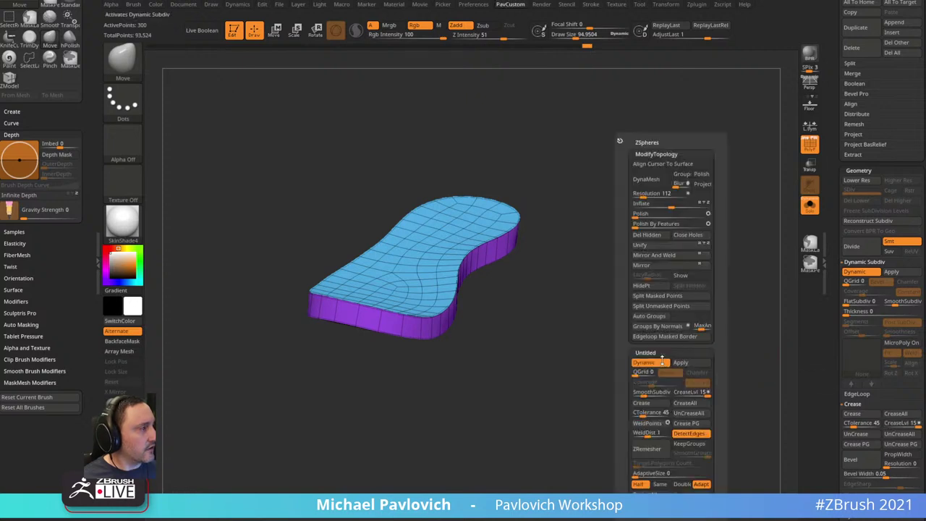
drag(681, 397, 653, 395)
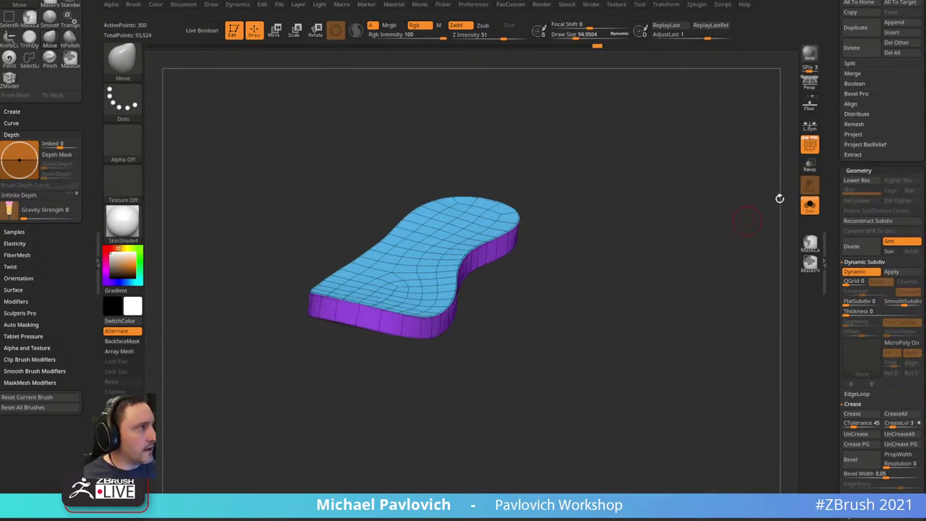
- Check the smoothed slab without its wireframe, compare it with the low-poly version, and show the wireframe again
key(shift+f)
drag(515, 293, 621, 259)
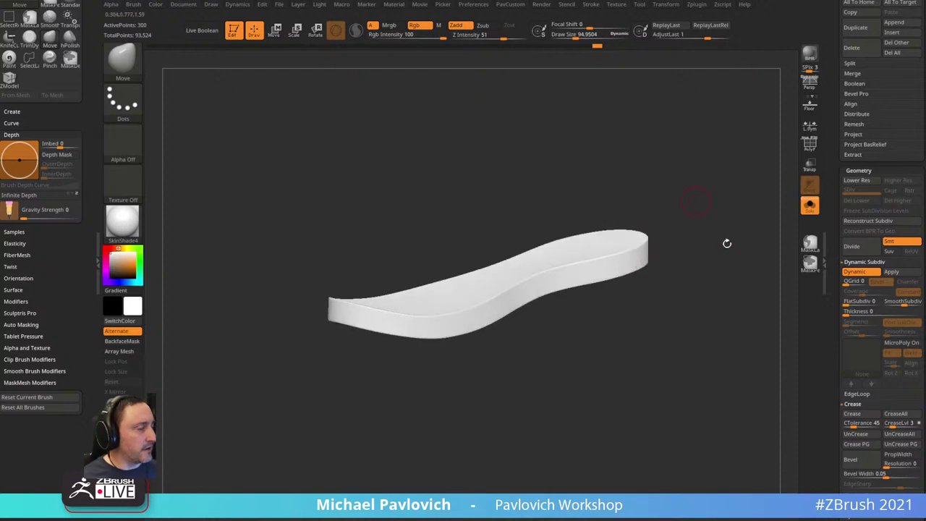
key(shift+d)
drag(718, 206, 751, 243)
click(802, 145)
key(d)
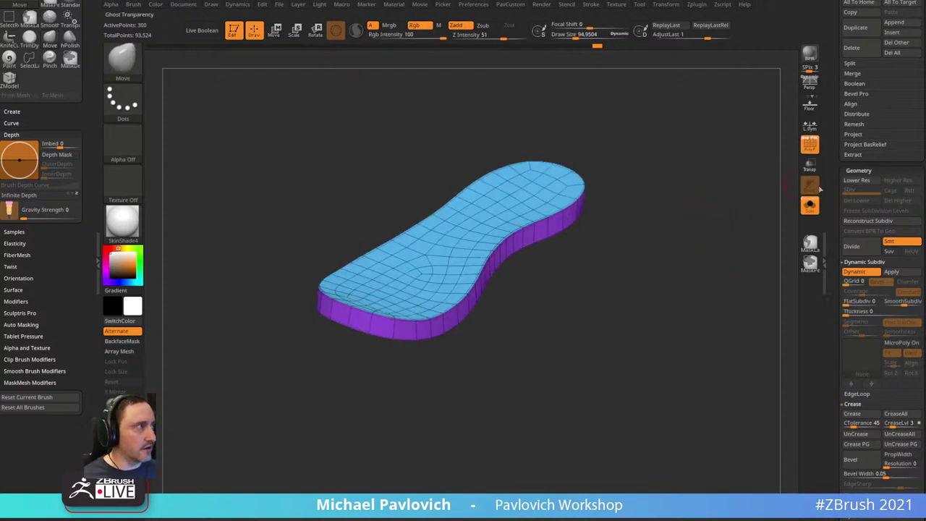
- Show the shoe again without the wireframe and pull the slab's toe tip against the shoe with a large Move brush
click(809, 205)
right_drag(716, 195, 626, 196)
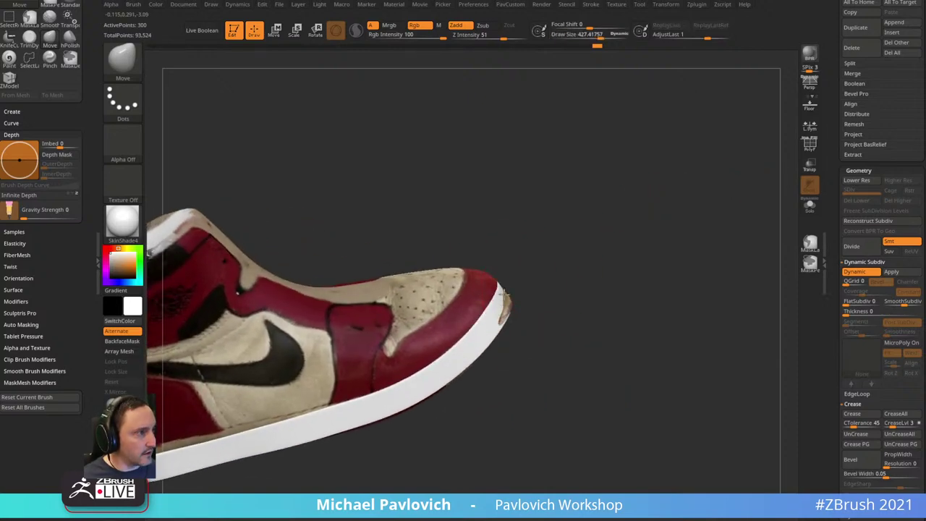
drag(504, 293, 510, 292)
right_drag(538, 268, 541, 265)
key(s)
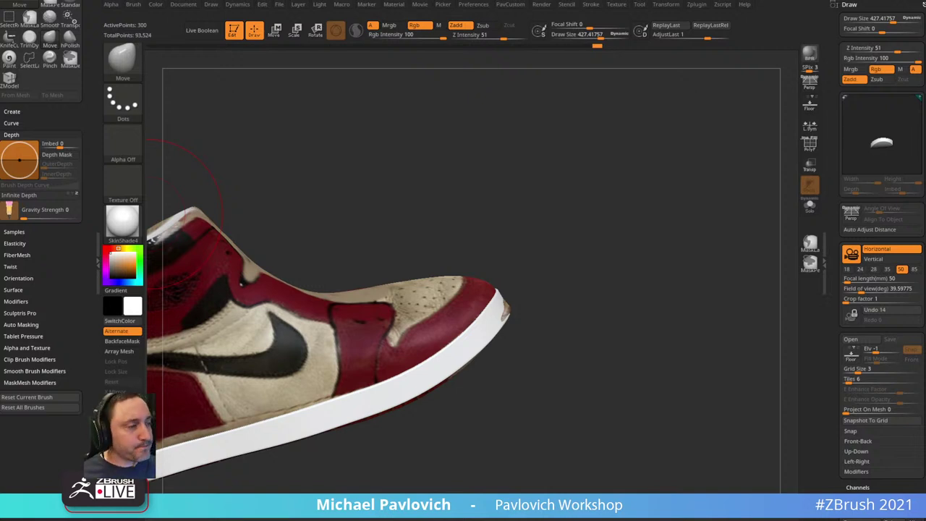
drag(582, 183, 590, 194)
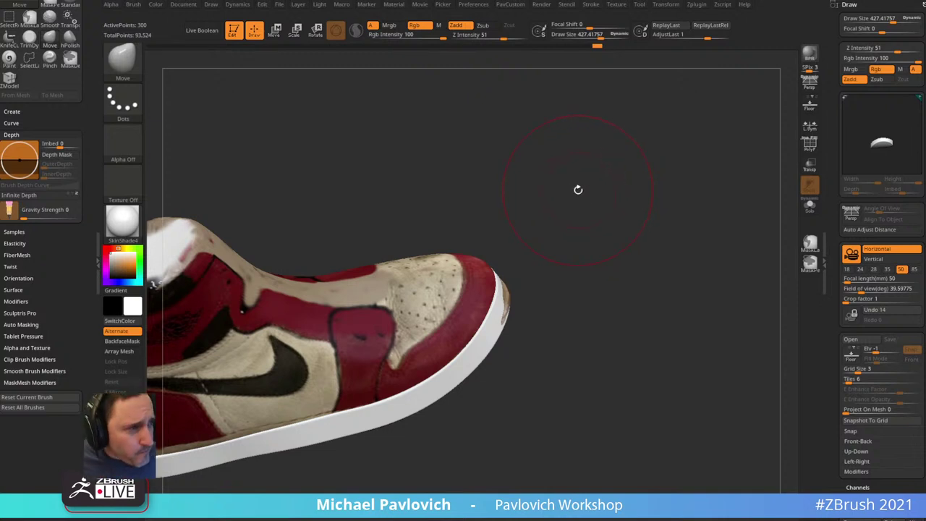
drag(589, 224, 578, 210)
- Refine the slab's toe rim from the side and from below using smaller Move brush sizes, down to about 285
key(s)
mouse_move(526, 288)
mouse_down()
mouse_move(556, 281)
mouse_move(522, 280)
mouse_up()
key(s)
drag(512, 289, 517, 293)
mouse_move(576, 265)
mouse_down()
mouse_move(520, 229)
mouse_move(600, 246)
mouse_move(592, 220)
mouse_up()
key(s)
drag(483, 263, 488, 250)
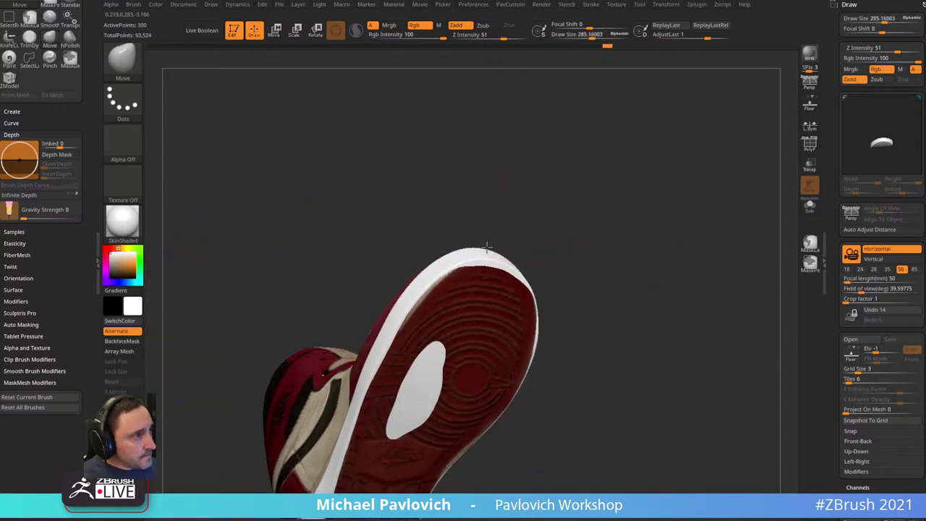
mouse_move(580, 242)
mouse_down()
mouse_move(601, 260)
mouse_move(601, 299)
mouse_move(557, 369)
mouse_move(657, 269)
mouse_move(550, 300)
mouse_move(547, 287)
mouse_move(518, 283)
mouse_up()
- Fit the slab's rim along the outer side and around the heel with the Move brush at sizes of about 360 to 470
key(s)
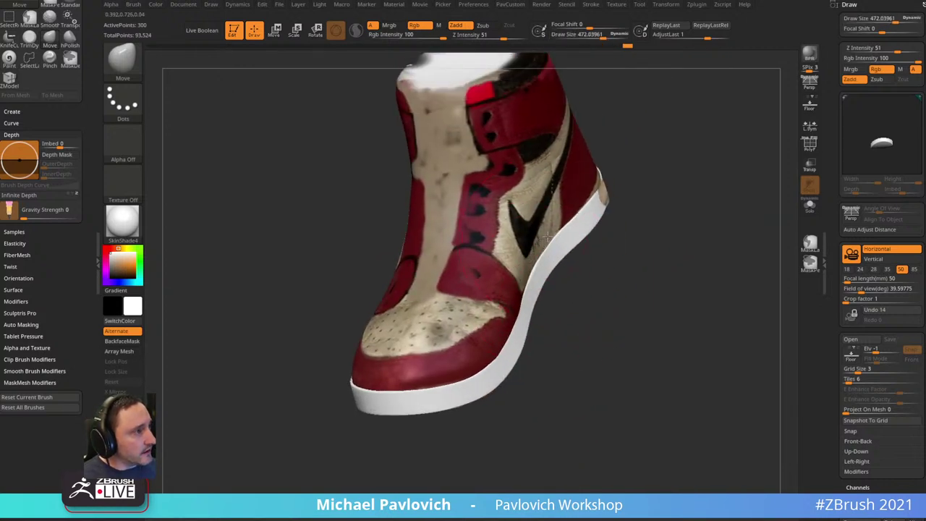
mouse_move(629, 231)
mouse_down()
mouse_move(645, 190)
mouse_move(609, 209)
mouse_up()
drag(590, 253, 581, 246)
mouse_move(630, 227)
mouse_down()
mouse_move(591, 254)
mouse_move(704, 166)
mouse_move(621, 243)
mouse_up()
key(s)
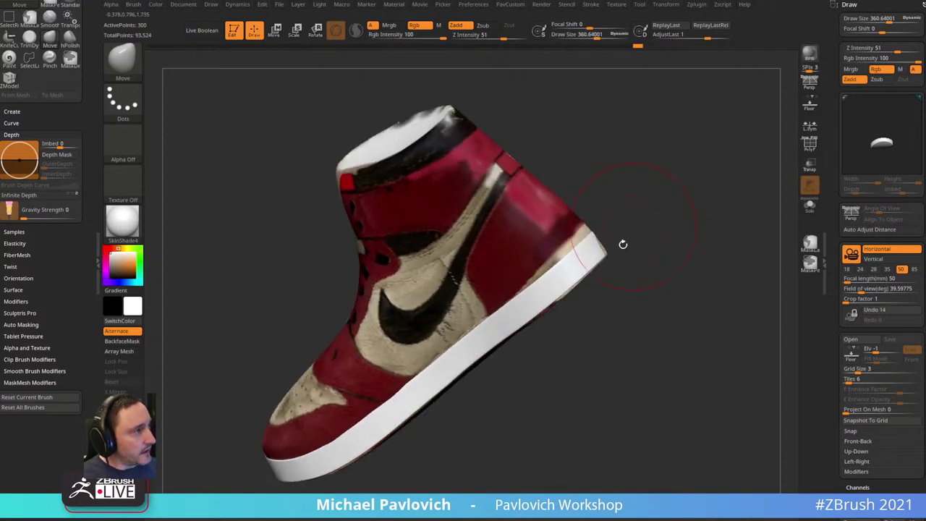
drag(688, 197, 608, 232)
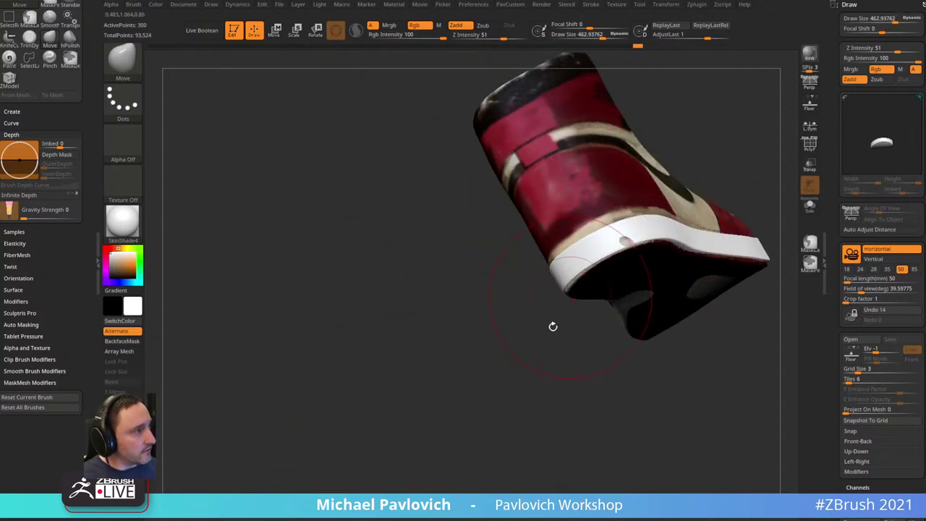
drag(551, 324, 599, 236)
drag(693, 186, 633, 248)
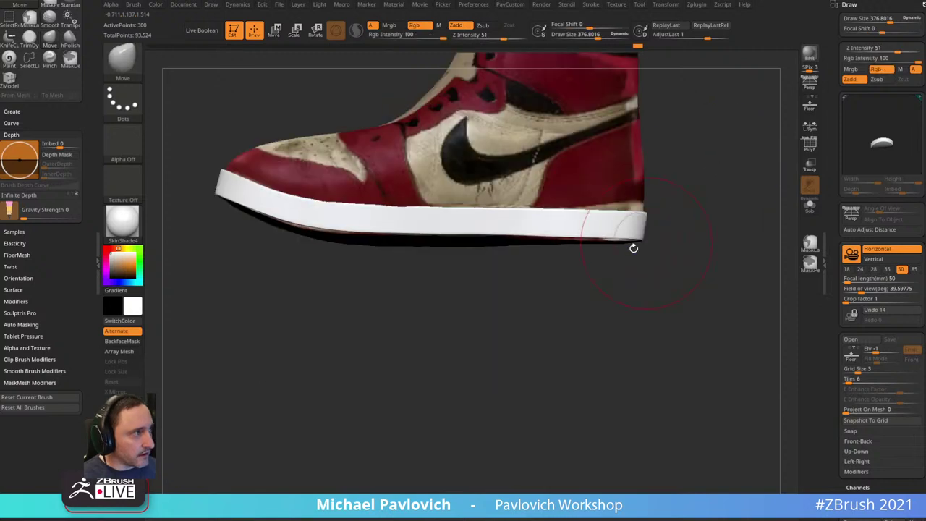
- Bend the slab's side down at the forefoot with the Move brush enlarged to about 609, and reduce the brush to about 278
right_drag(381, 211, 343, 294)
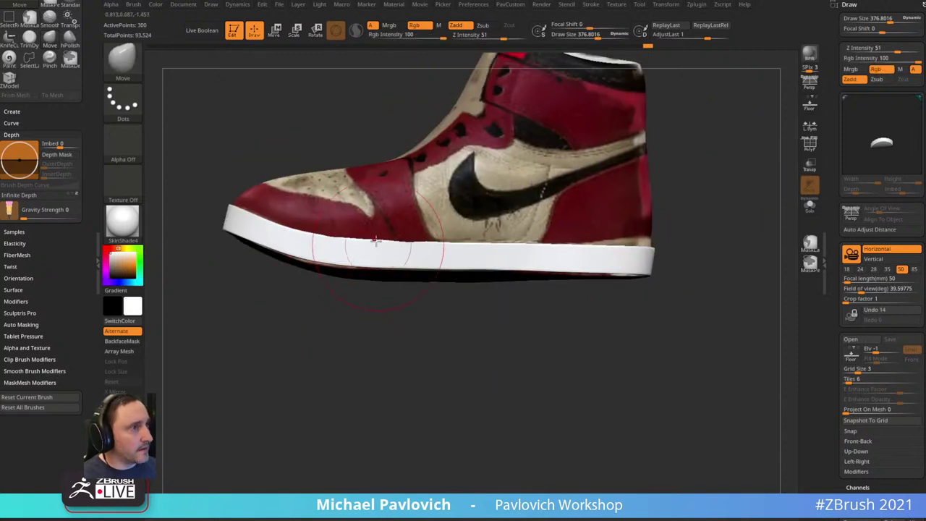
key(])
key(])
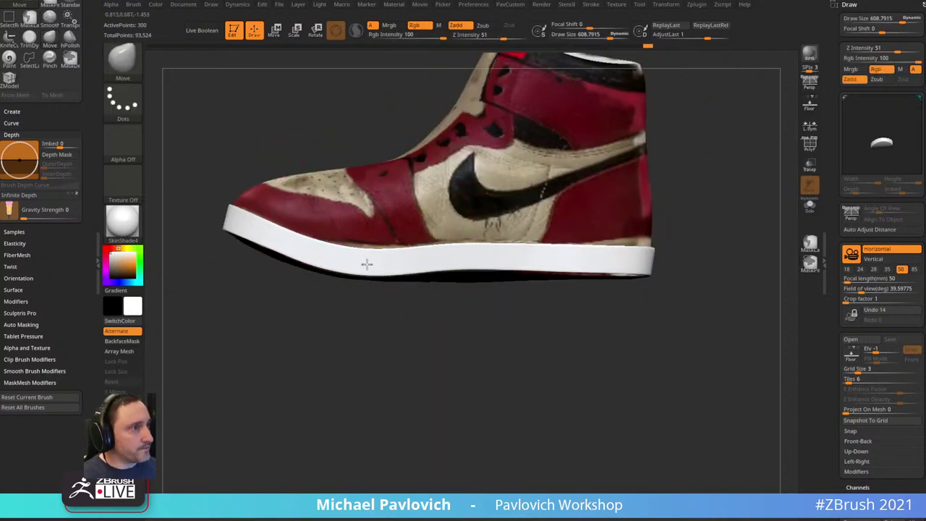
key([)
key([)
key([)
drag(756, 141, 825, 165)
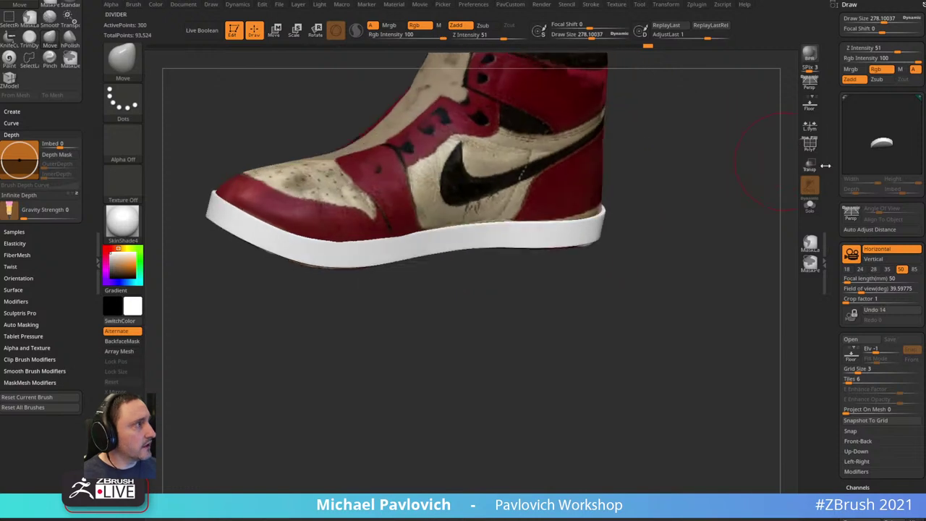
- Make the shoe transparent without ghosting and adjust the slab's side edge from forefoot to heel with the Move brush
click(809, 166)
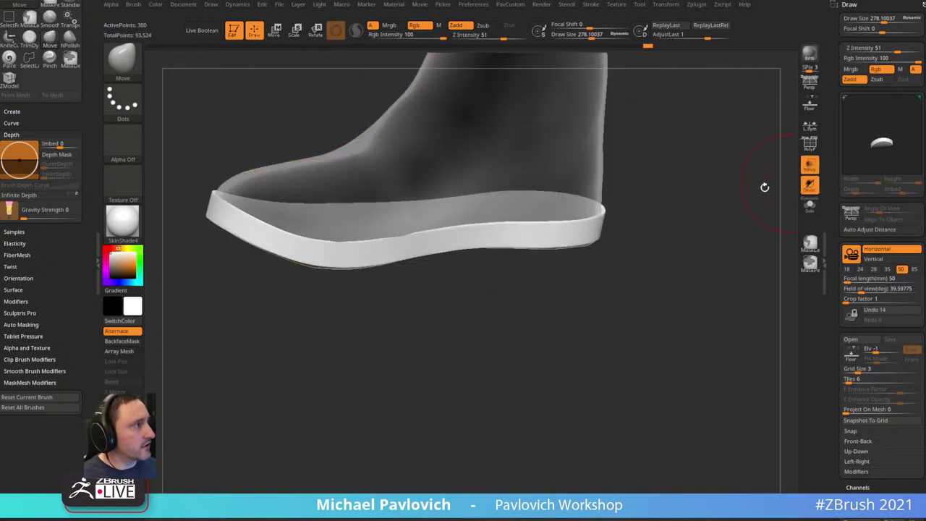
mouse_move(683, 193)
alt+mouse_down()
mouse_move(744, 239)
mouse_move(781, 202)
mouse_move(734, 209)
mouse_move(748, 215)
mouse_move(737, 221)
alt+mouse_up()
click(806, 188)
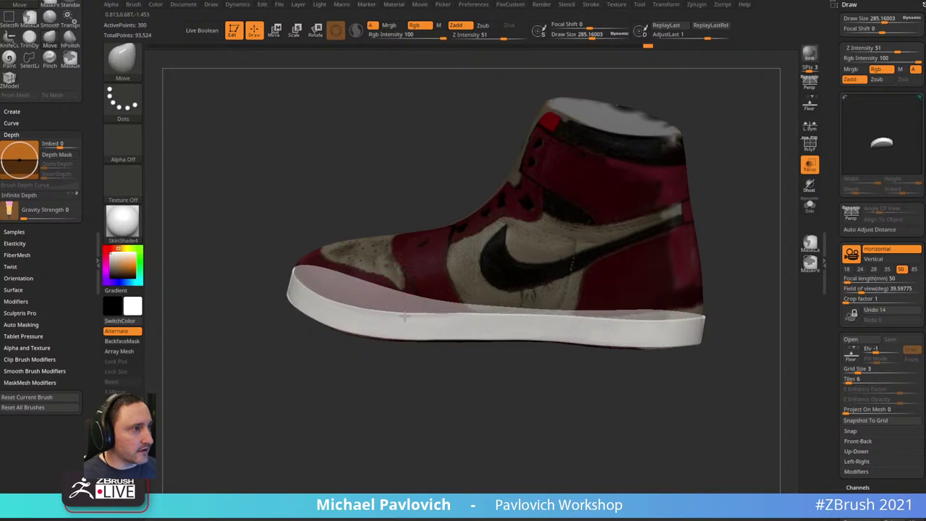
key(s)
drag(415, 368, 424, 368)
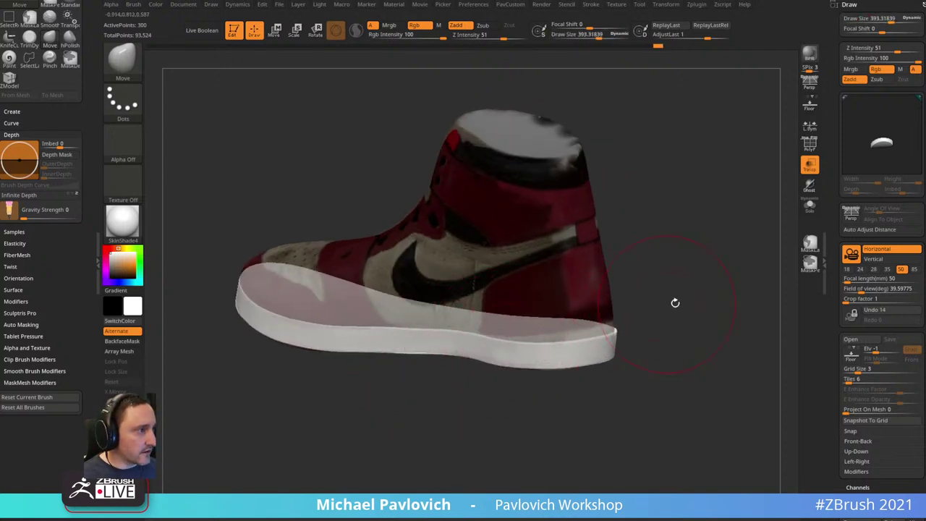
drag(673, 304, 508, 338)
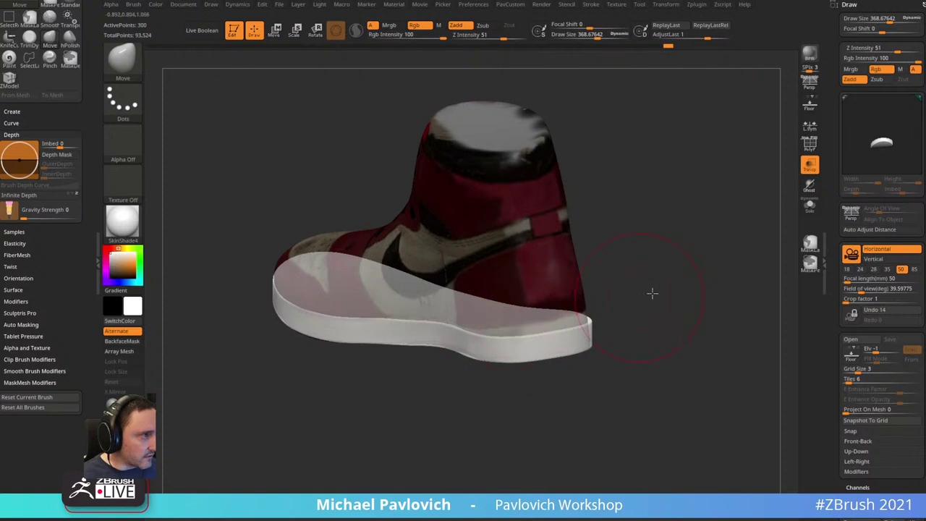
drag(652, 293, 687, 287)
drag(531, 327, 712, 256)
- Isolate the slab, turn off its dynamic subdivision and display its low-poly wireframe
click(810, 207)
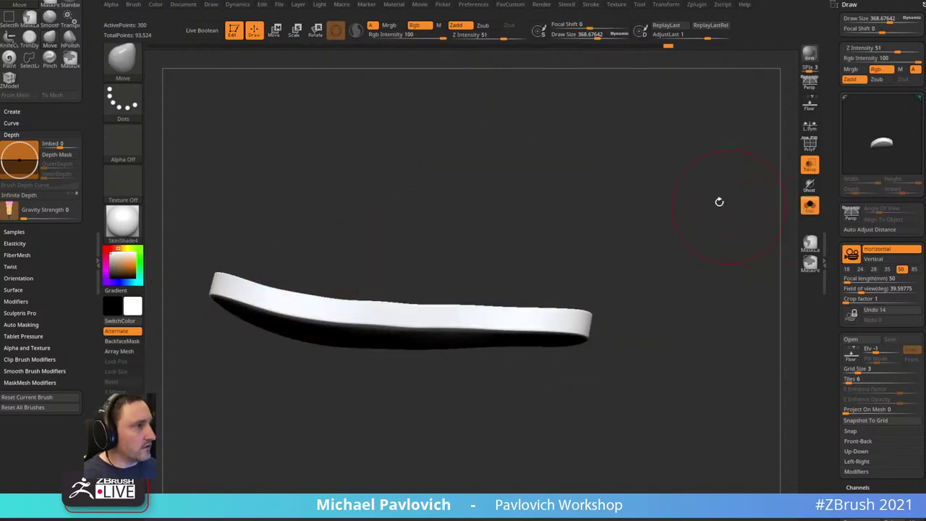
drag(719, 202, 725, 280)
key(w)
alt+click(470, 273)
mouse_move(638, 256)
mouse_down()
mouse_move(642, 201)
mouse_move(629, 200)
mouse_move(682, 264)
mouse_up()
key(q)
key(shift+d)
click(810, 144)
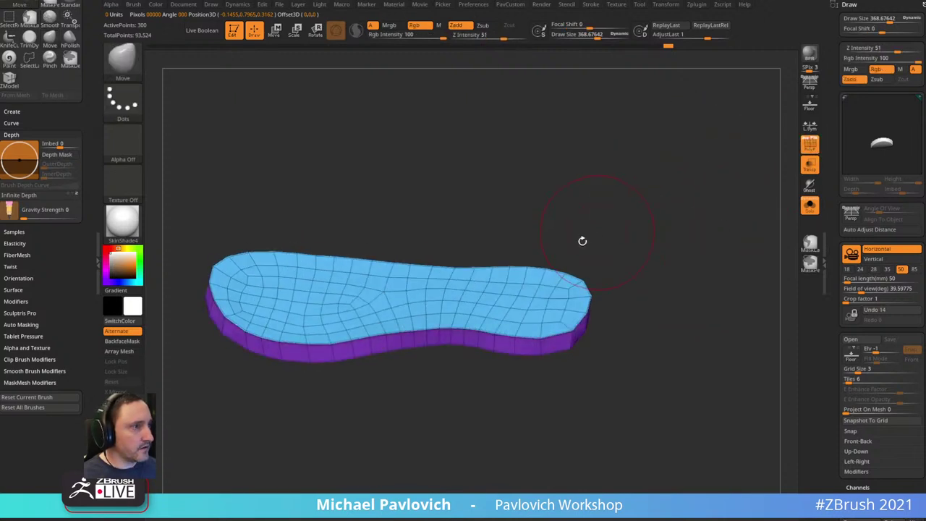
key(w)
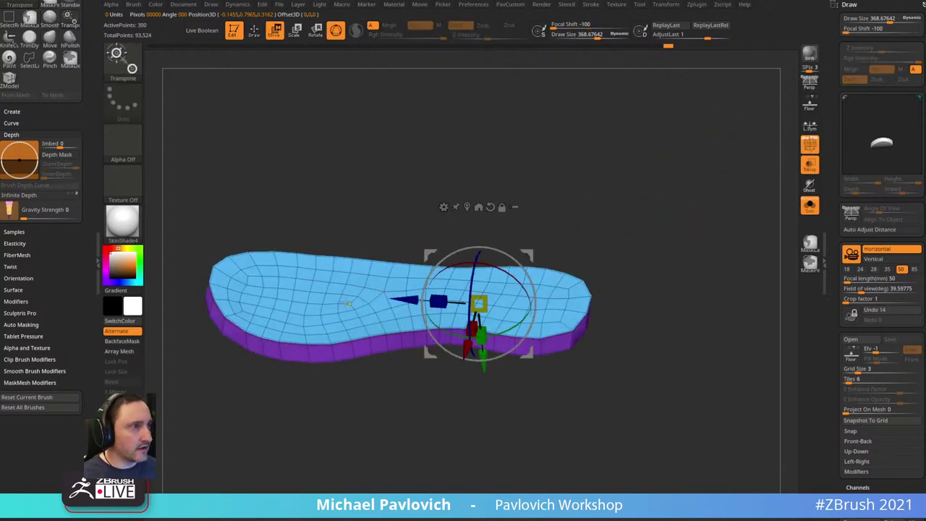
alt+click(349, 304)
drag(635, 283, 636, 221)
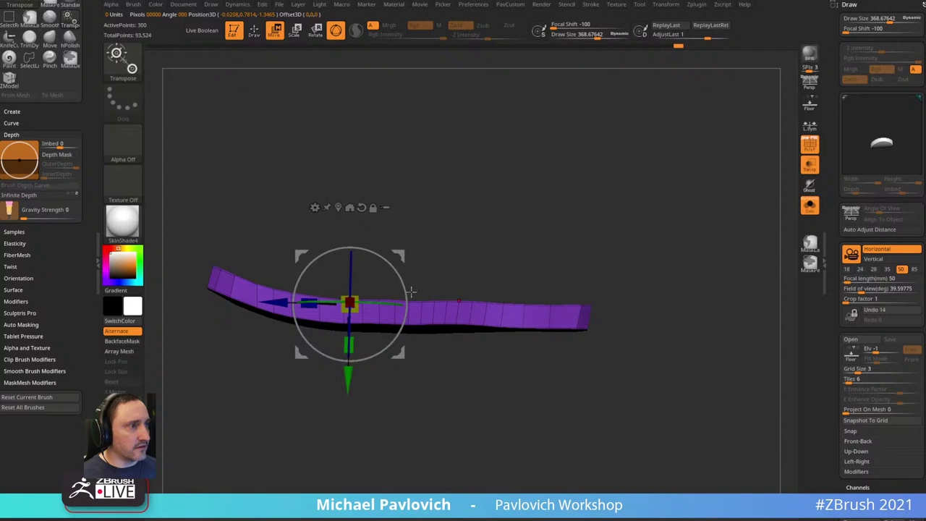
key(q)
- Bring the shoe back in side view and mask the slab's front part, leaving only the heel section unmasked
click(810, 206)
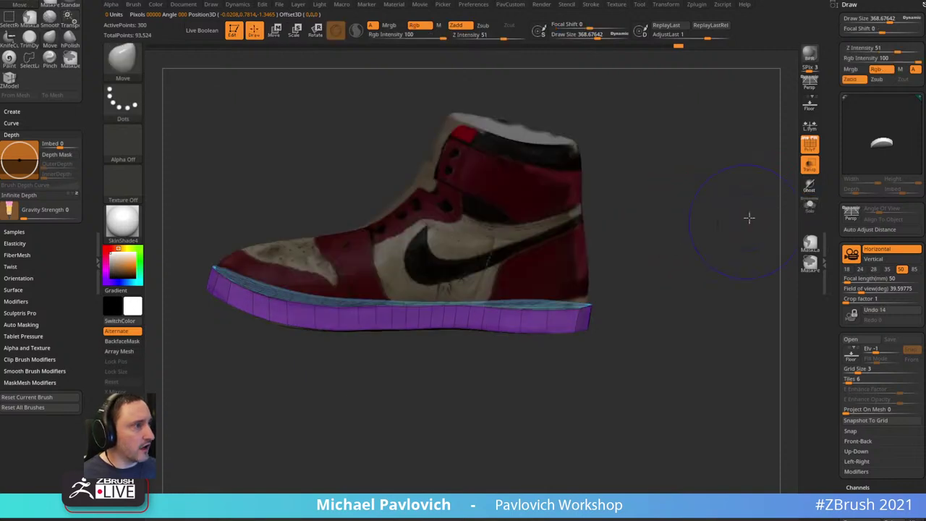
drag(748, 217, 715, 227)
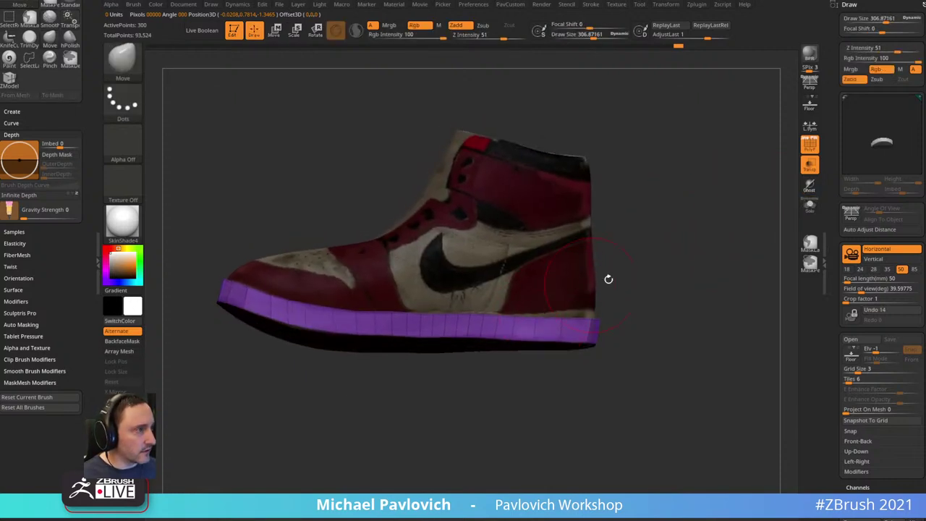
shift+drag(607, 279, 604, 283)
key(])
key(bracketleft)
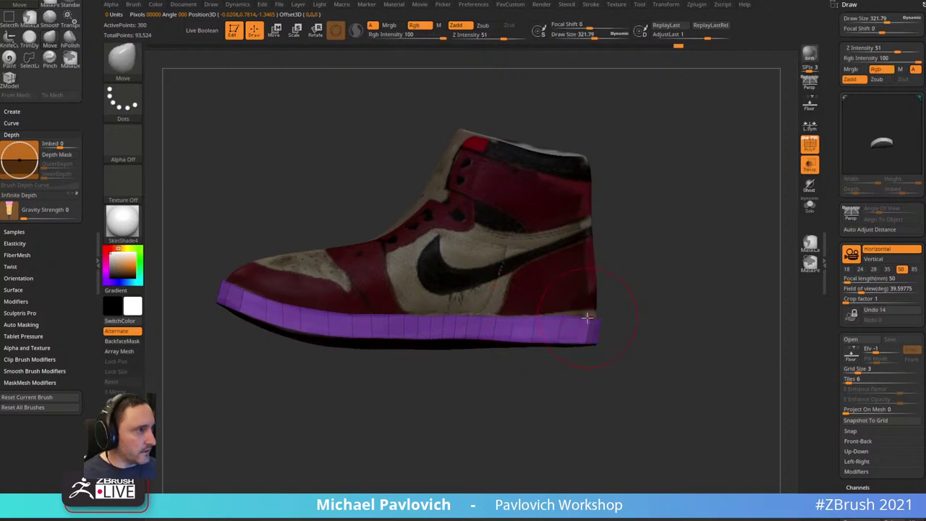
key(ctrl)
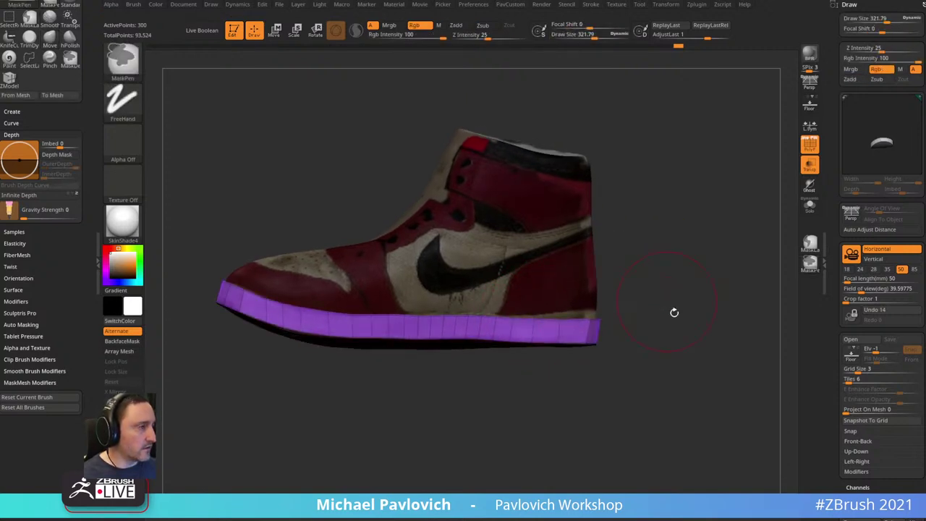
ctrl+drag(680, 294, 480, 331)
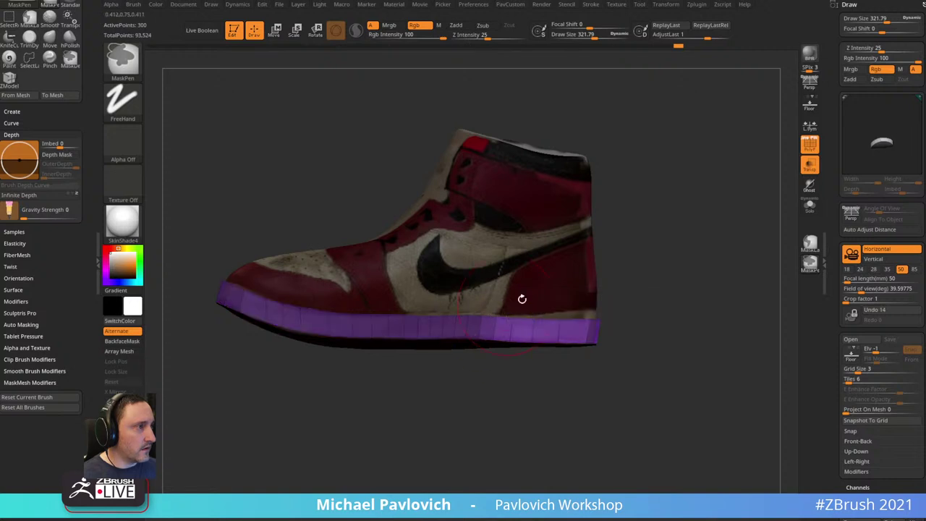
- Place the gizmo near the mask boundary and rotate the unmasked heel section slightly upward
key(w)
alt+click(552, 328)
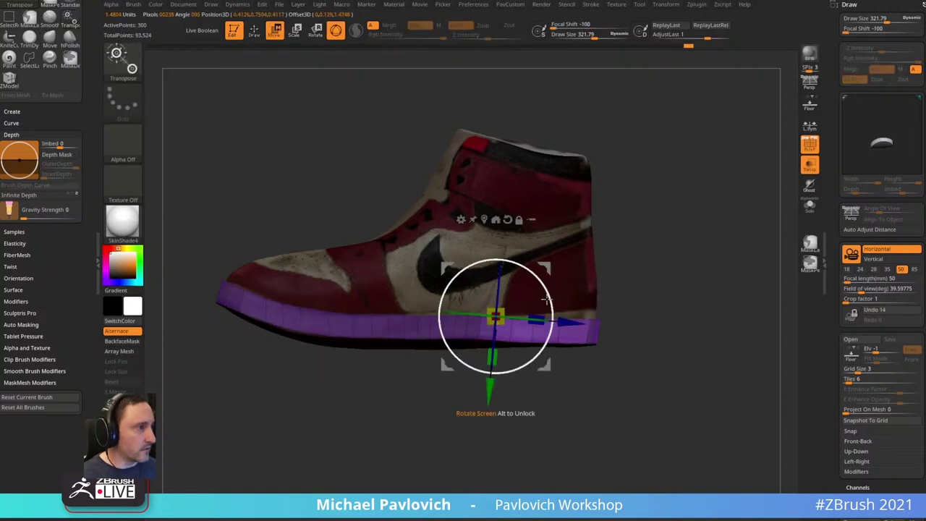
key(q)
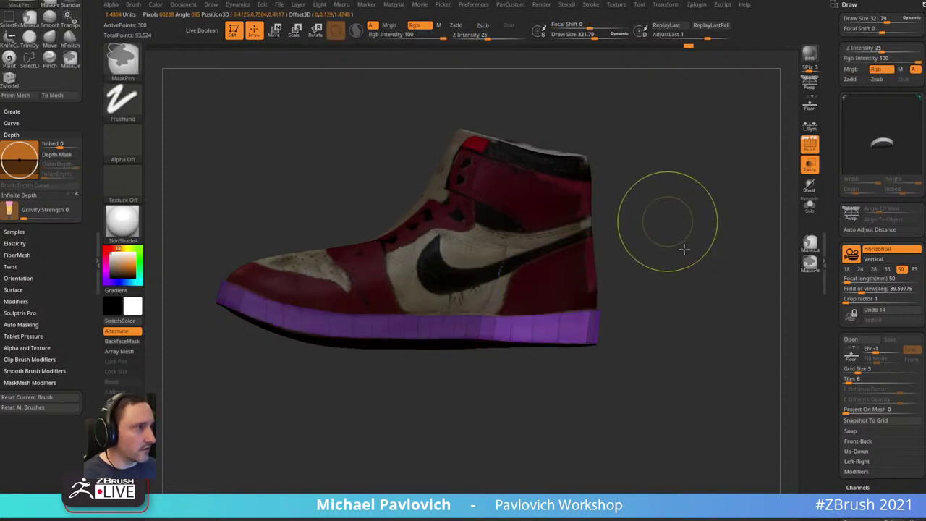
- Clear the slab's mask and adjust its edge along the heel and midfoot on both sides of the shoe with the Move brush
ctrl+drag(670, 223, 683, 246)
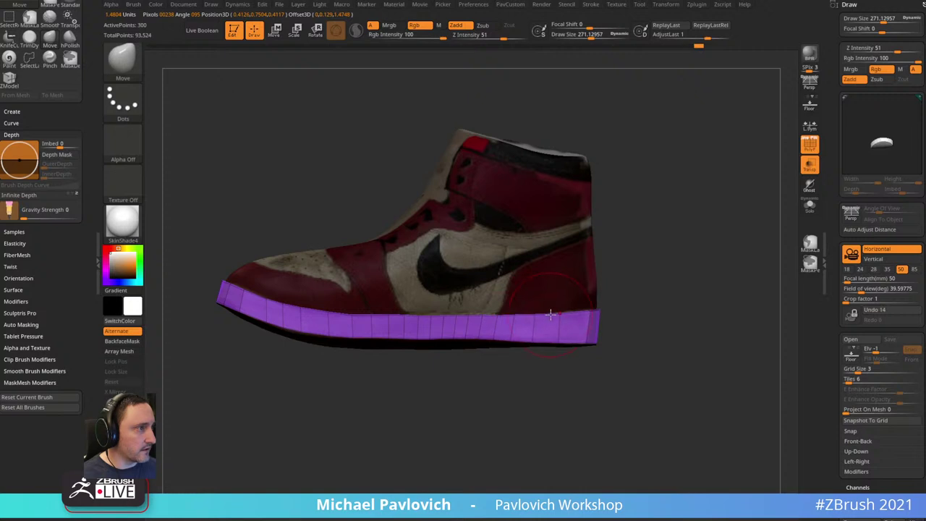
drag(624, 294, 629, 297)
drag(668, 261, 781, 254)
drag(578, 373, 592, 350)
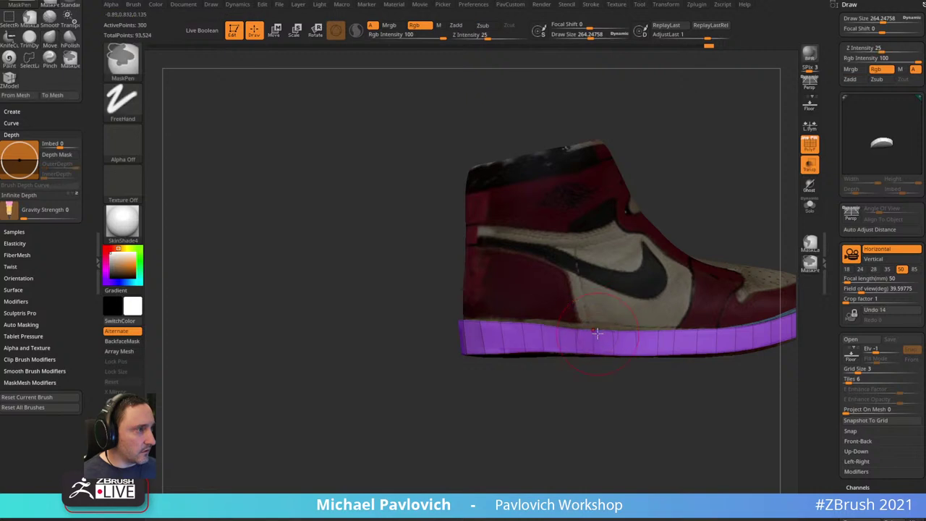
key([)
drag(572, 369, 576, 416)
- Isolate the slab to examine its side profile around the heel and arch, and bring the shoe back
click(809, 205)
drag(628, 402, 614, 357)
key(w)
alt+click(652, 297)
key(q)
drag(669, 413, 668, 375)
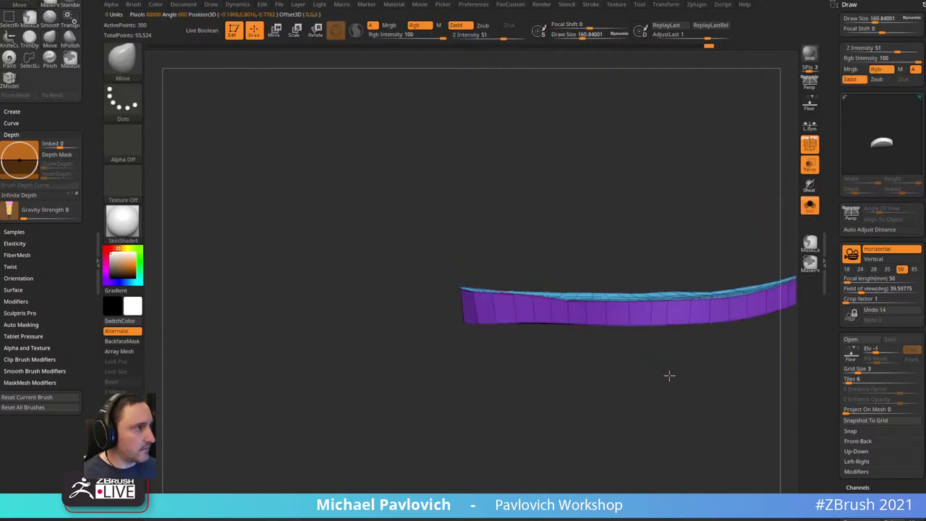
alt+drag(730, 223, 665, 255)
click(808, 207)
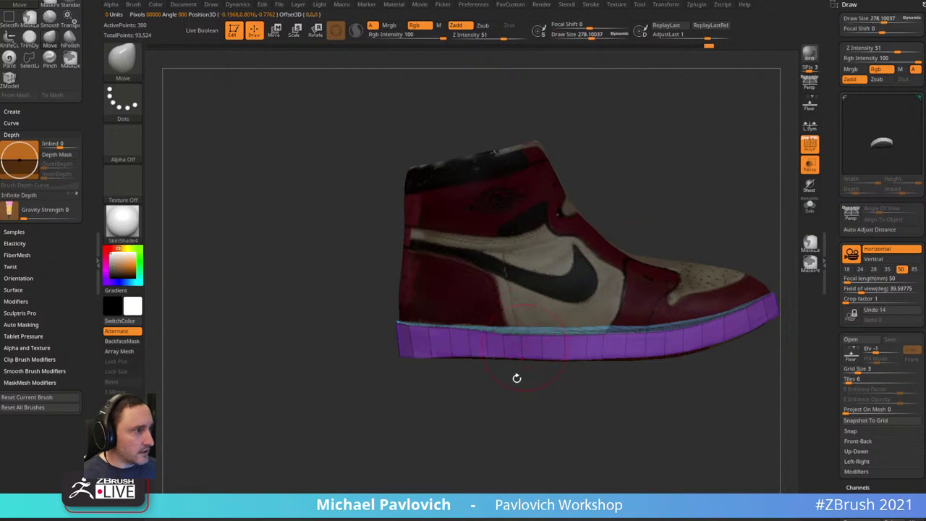
- Adjust the slab's heel and midfoot edge on the opposite side against the transparent shoe with a resized Move brush
shift+drag(517, 378, 519, 381)
key(s)
mouse_move(509, 337)
mouse_down()
mouse_move(517, 337)
mouse_move(471, 319)
mouse_up()
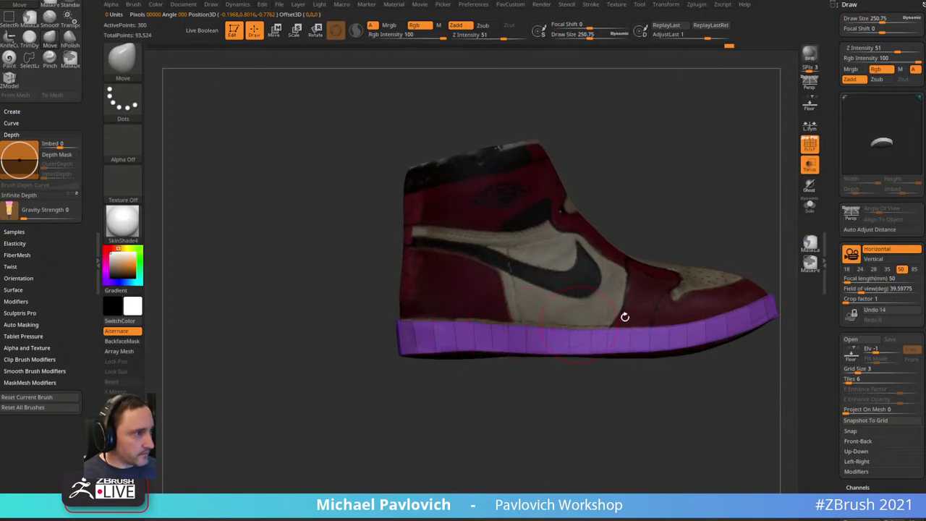
drag(625, 317, 647, 362)
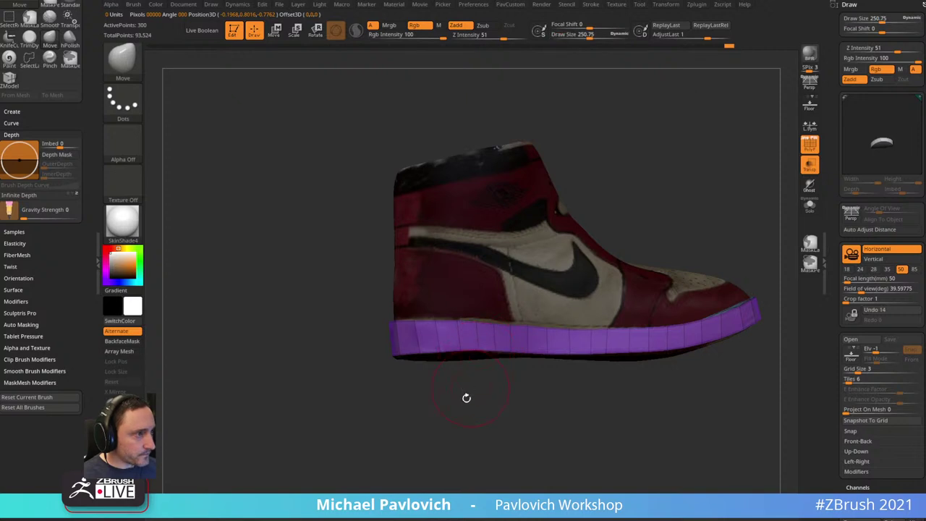
drag(466, 397, 449, 378)
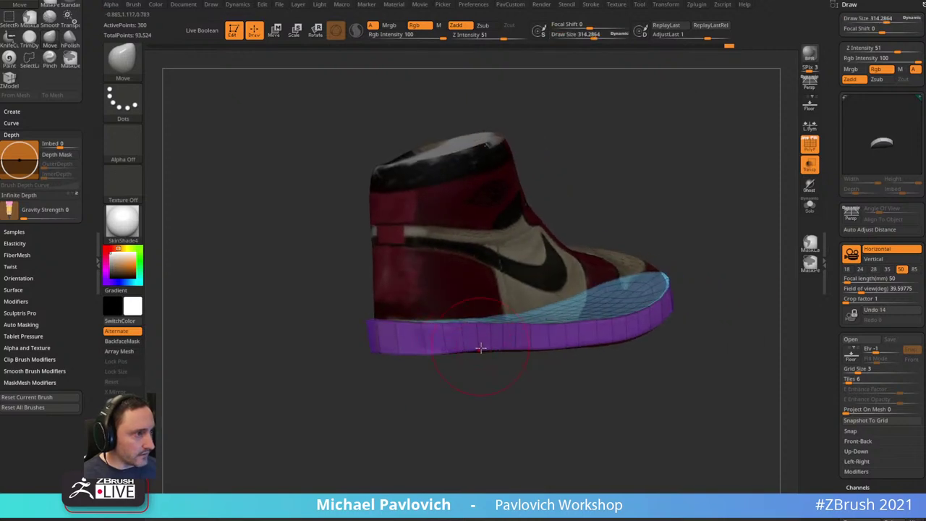
- Turn off transparency, isolate the slab and nudge its outline at the arch with a smaller Move brush
ctrl+drag(710, 181, 753, 207)
click(809, 166)
drag(703, 186, 760, 217)
click(809, 206)
mouse_move(564, 226)
mouse_down()
mouse_move(600, 248)
mouse_move(612, 340)
mouse_move(687, 227)
mouse_move(690, 210)
mouse_move(670, 243)
mouse_move(709, 223)
mouse_move(595, 321)
mouse_up()
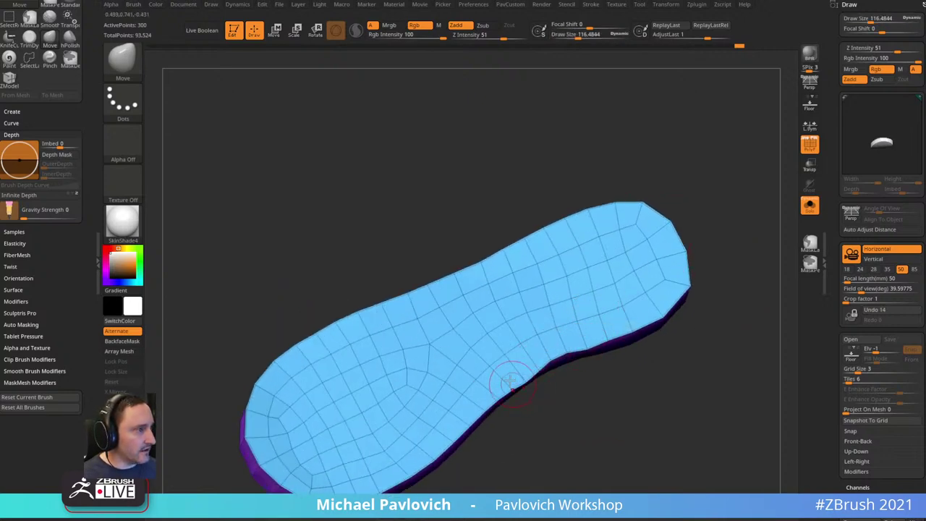
drag(527, 378, 519, 370)
drag(713, 320, 732, 226)
key(2)
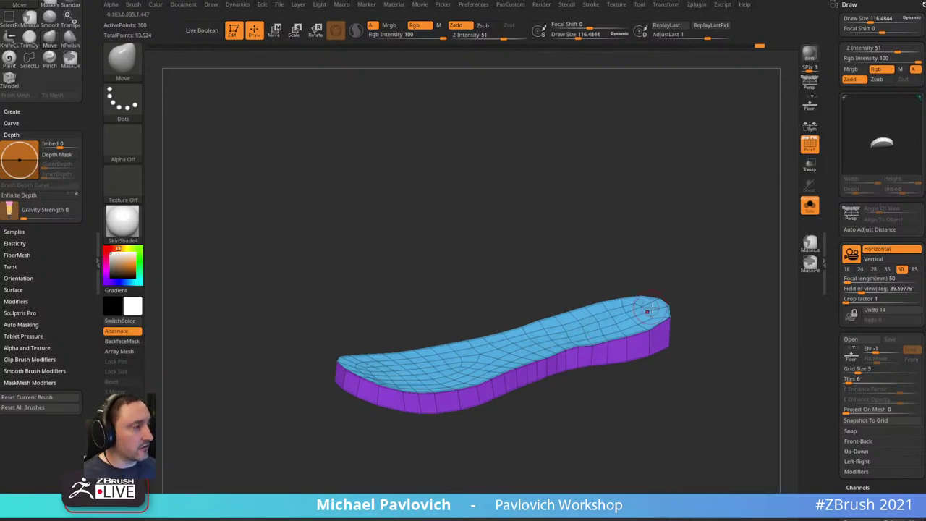
right_drag(487, 366, 715, 268)
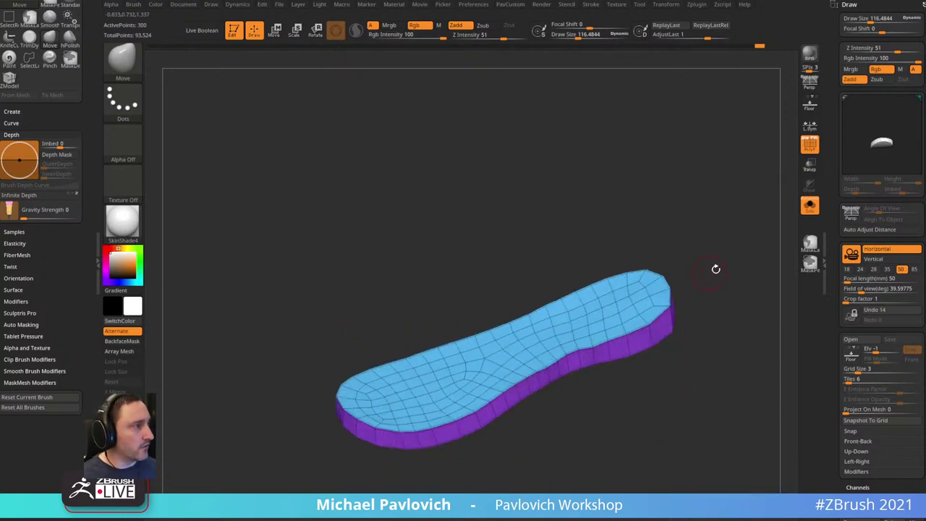
- Try Polish By Features on the whole slab and undo it
key(space)
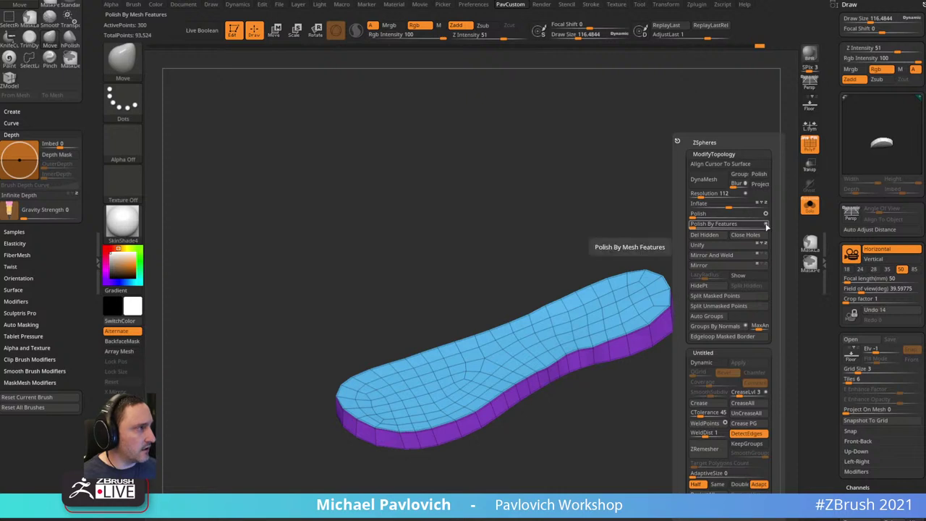
right_drag(649, 209, 766, 246)
key(space)
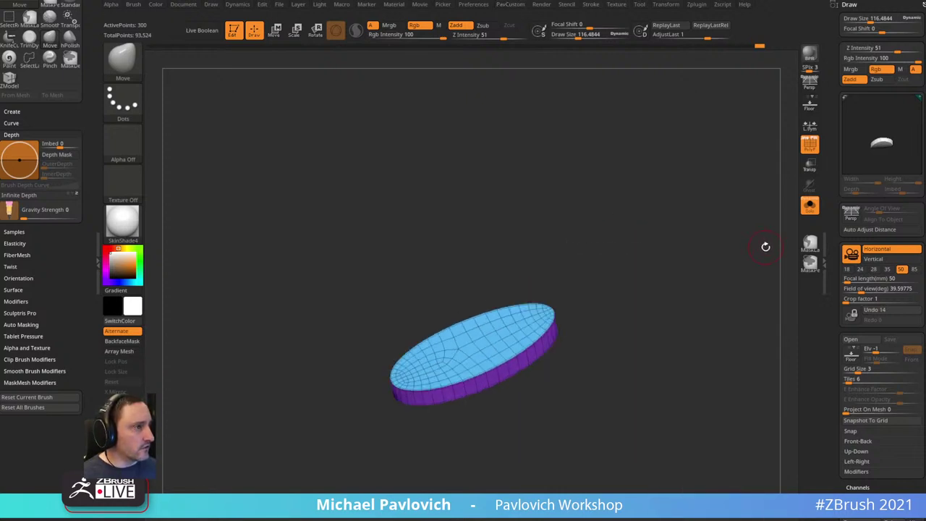
key(ctrl+z)
- Switch the Polish By Features mode and lightly polish the isolated slab with it
key(space)
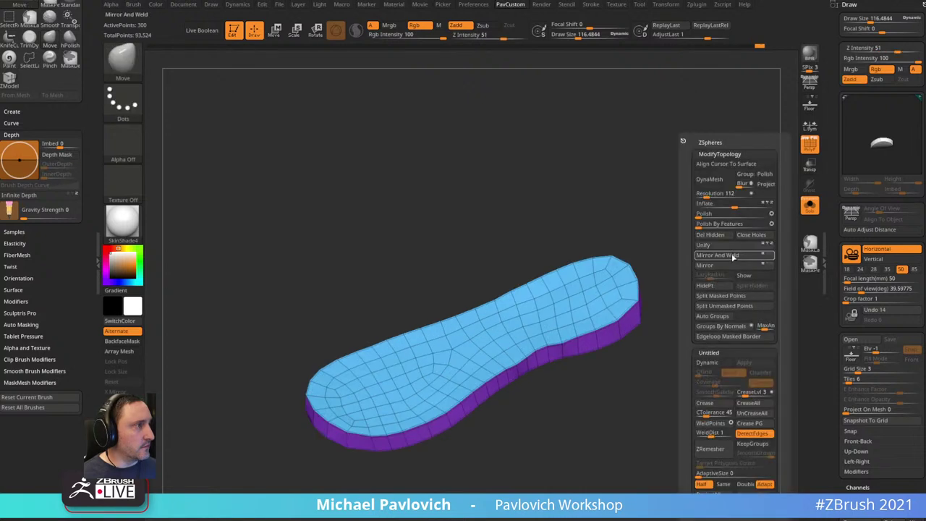
click(772, 225)
click(704, 224)
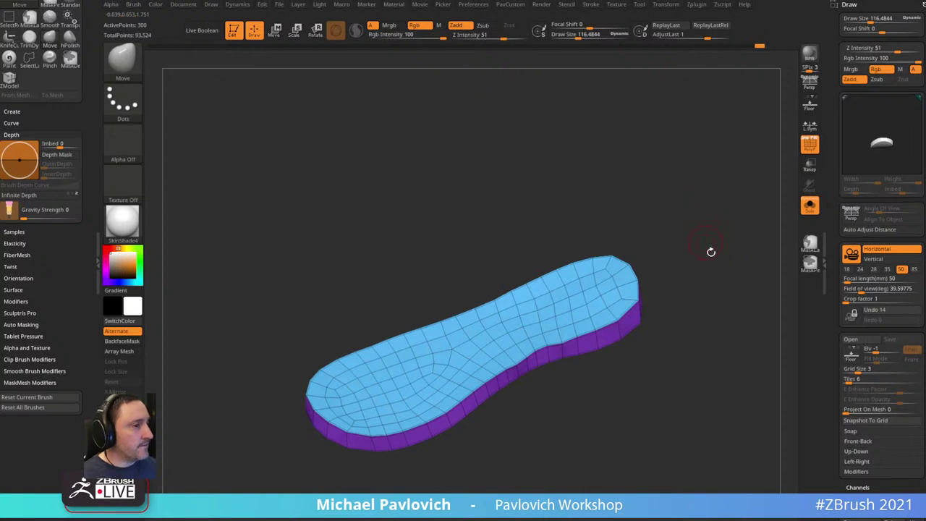
drag(710, 251, 687, 196)
key(space)
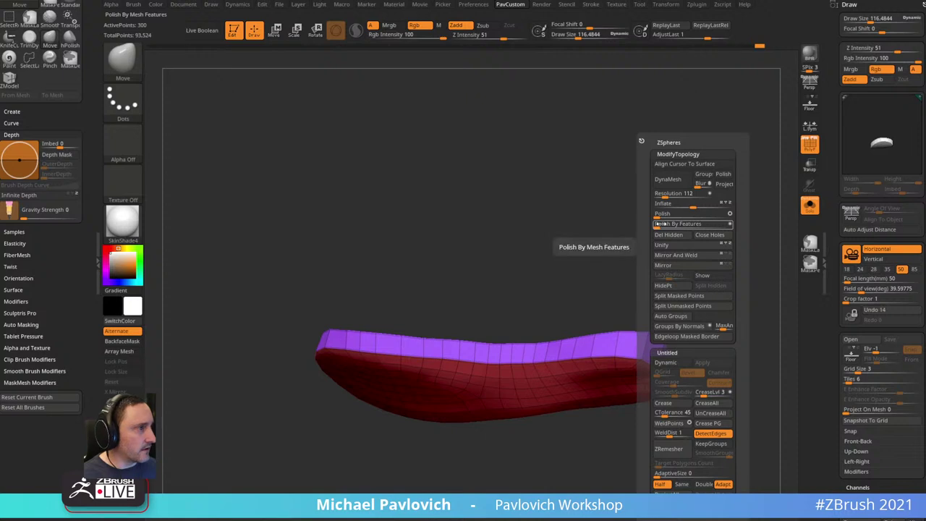
click(659, 223)
- Smooth the slab's red underside from heel to forefoot with a large hPolish brush
drag(437, 456, 695, 249)
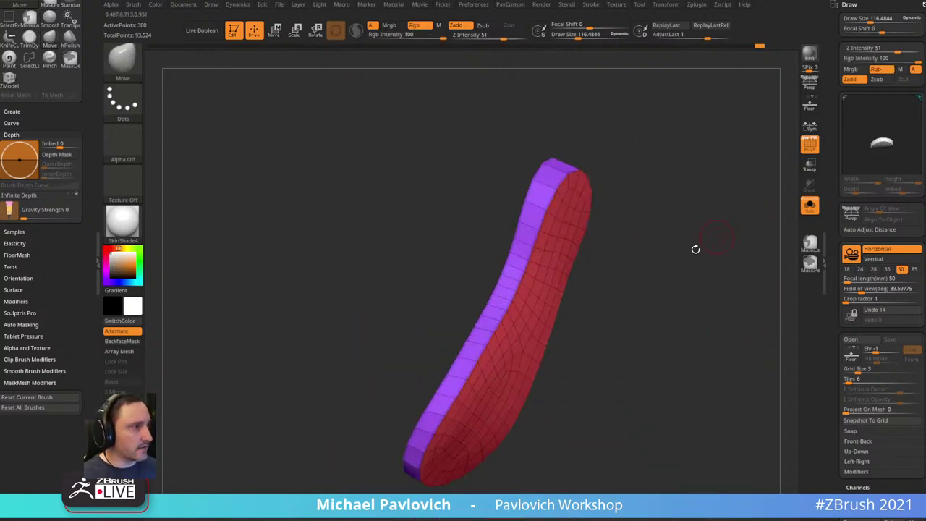
key(b)
key(h)
key(p)
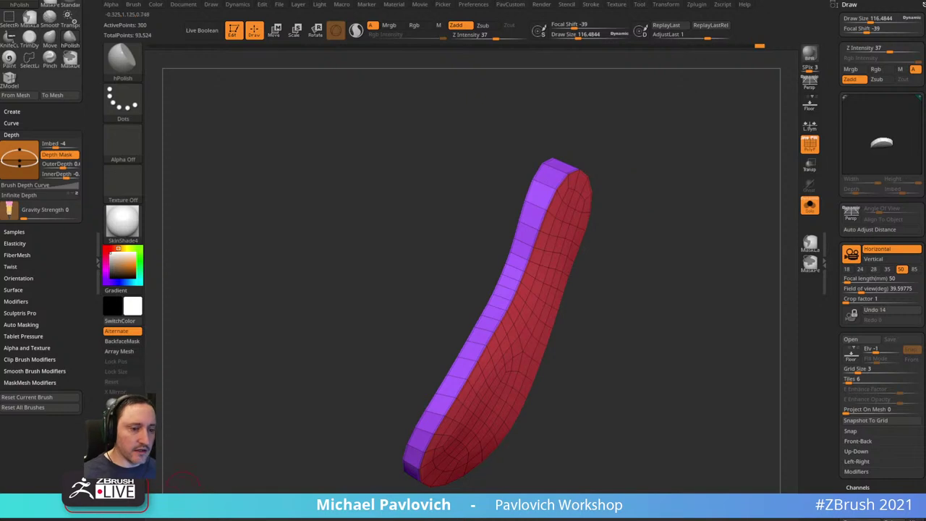
drag(709, 158, 595, 207)
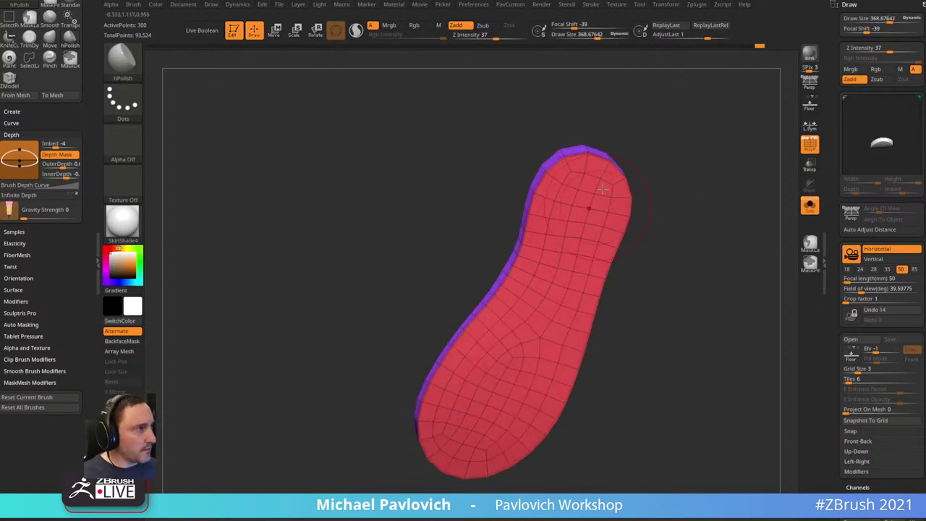
drag(613, 244, 565, 290)
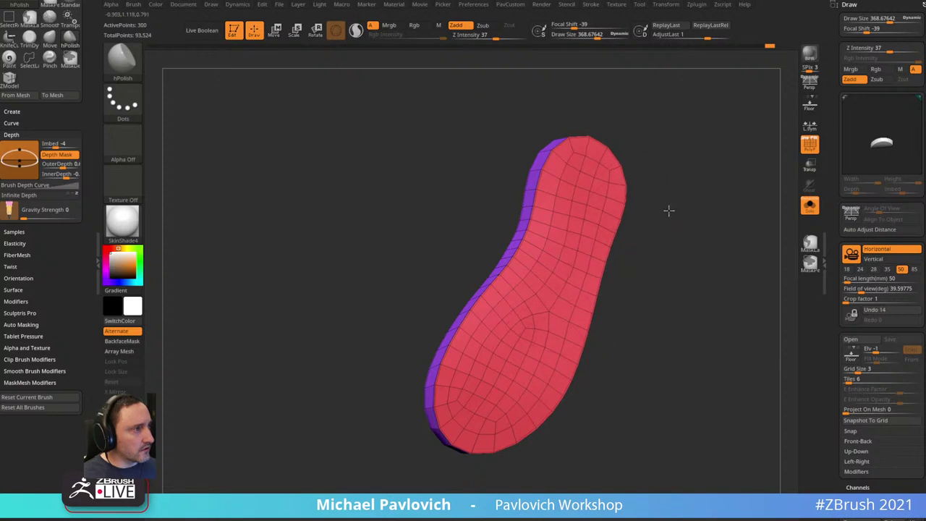
drag(668, 209, 578, 232)
- Apply a light Polish By Features to the slab again and show the shoe with it
drag(571, 313, 696, 170)
key(space)
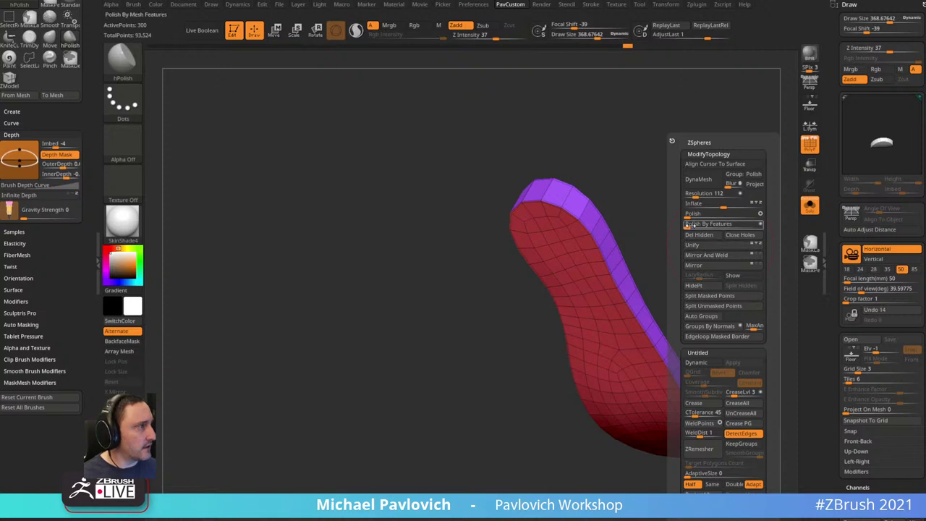
drag(690, 225, 695, 225)
drag(696, 185, 716, 262)
click(810, 206)
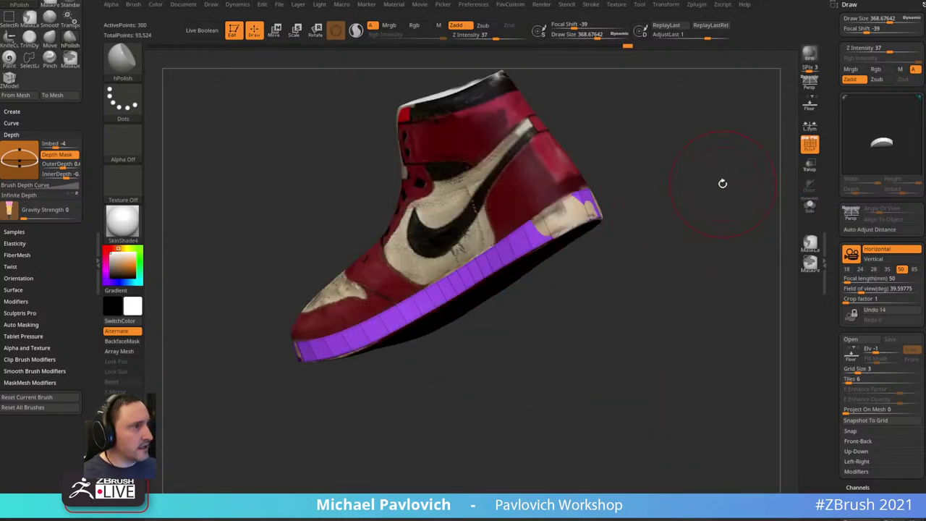
- Fit the slab's outline around the shoe's heel and toe from above with a large Move brush
mouse_move(721, 183)
mouse_down()
mouse_move(645, 292)
mouse_move(613, 292)
mouse_up()
key(b)
key(m)
key(v)
key([)
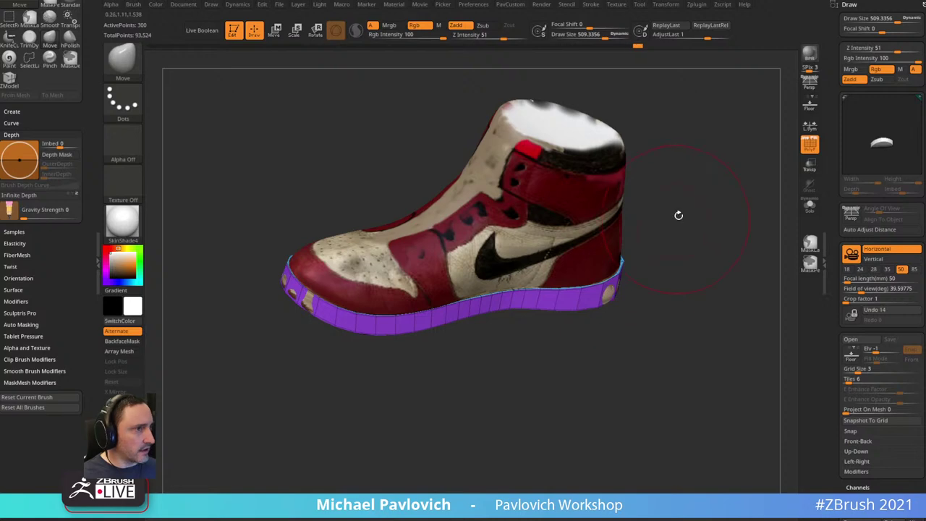
drag(678, 215, 623, 267)
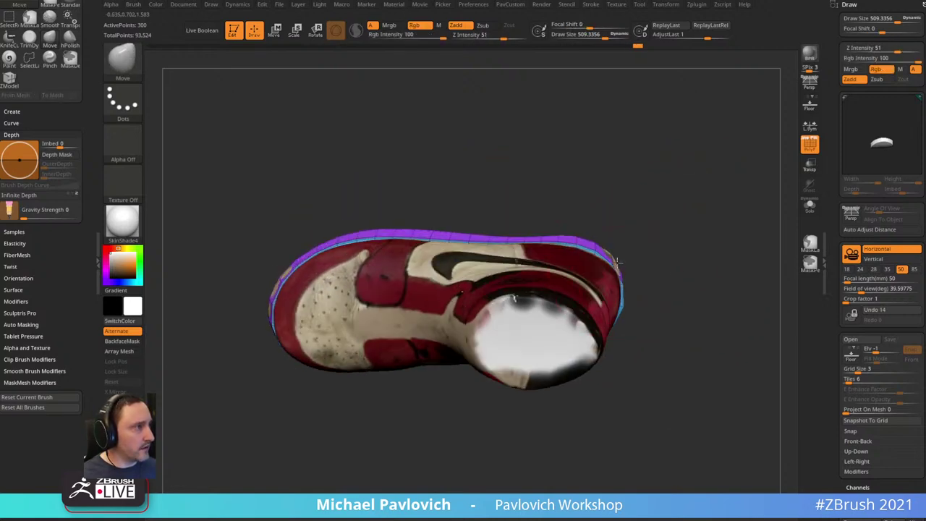
alt+drag(636, 194, 712, 204)
drag(330, 322, 327, 306)
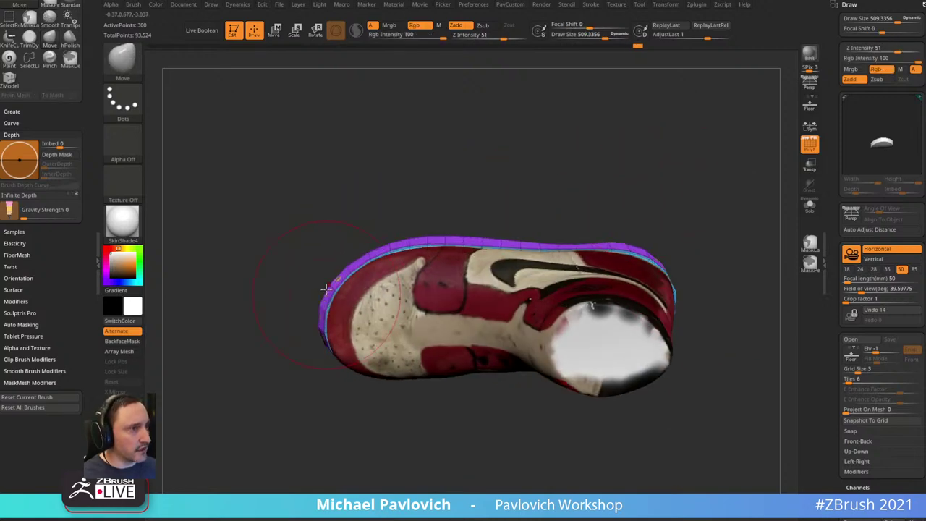
mouse_move(686, 162)
alt+mouse_down()
mouse_move(710, 199)
mouse_move(687, 140)
mouse_move(748, 238)
mouse_move(783, 174)
alt+mouse_up()
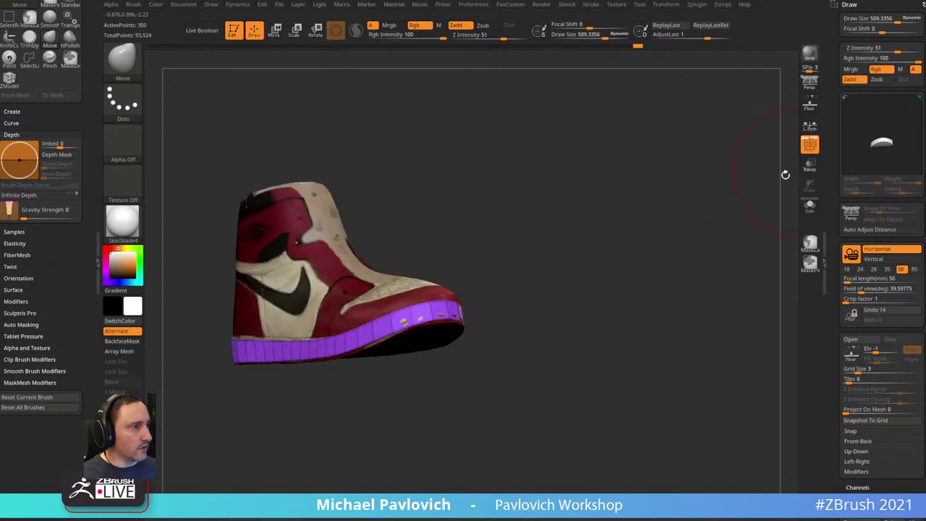
- Pull the slab's toe end outward in side view with the Move brush to cover the shoe's sole
key(b)
key(s)
key(t)
mouse_move(622, 241)
mouse_down()
mouse_move(699, 223)
mouse_move(691, 241)
mouse_up()
key(s)
drag(465, 352, 485, 351)
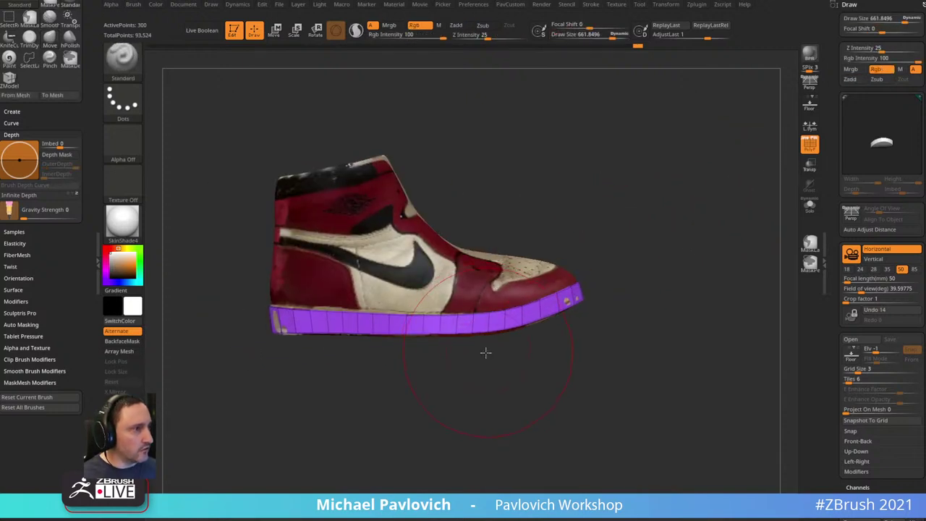
key(b)
key(m)
key(v)
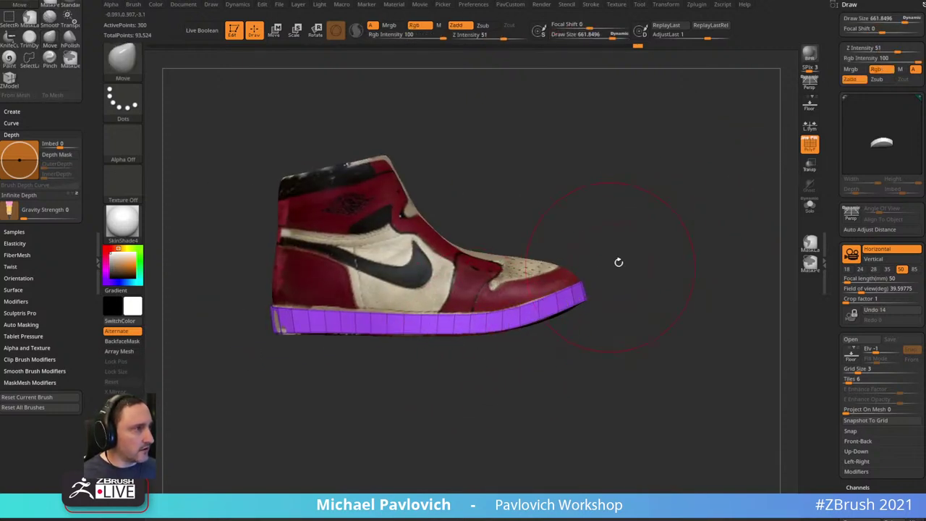
- Switch to the browser to examine the sole in the vintage Jordan reference photo, and return to the model
key(b)
key(s)
key(t)
mouse_move(595, 202)
mouse_down()
mouse_move(609, 248)
mouse_move(624, 207)
mouse_move(661, 214)
mouse_move(677, 188)
mouse_move(670, 229)
mouse_move(711, 275)
mouse_move(687, 272)
mouse_up()
key(s)
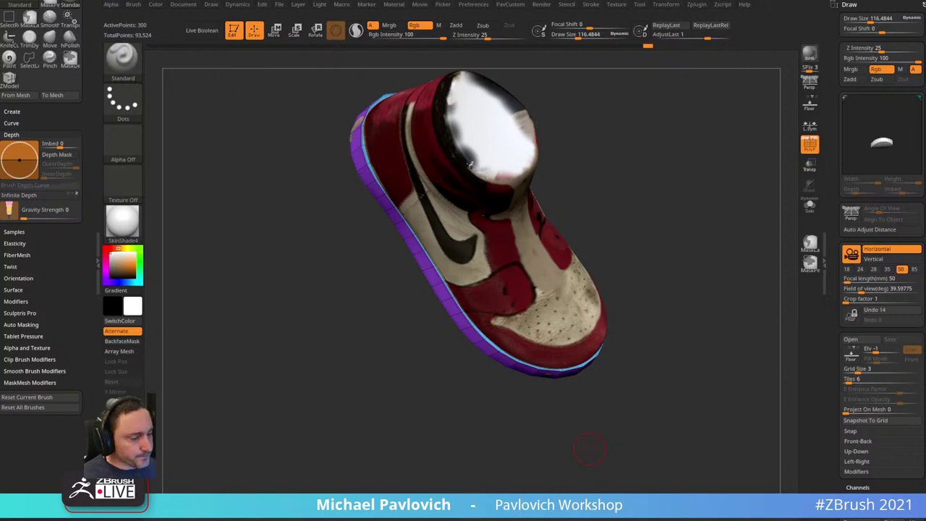
drag(714, 520, 713, 92)
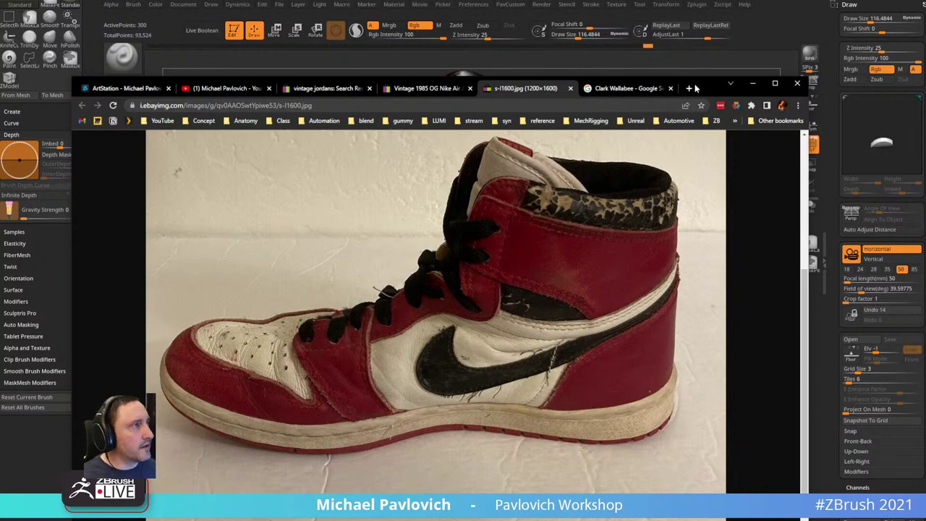
click(752, 84)
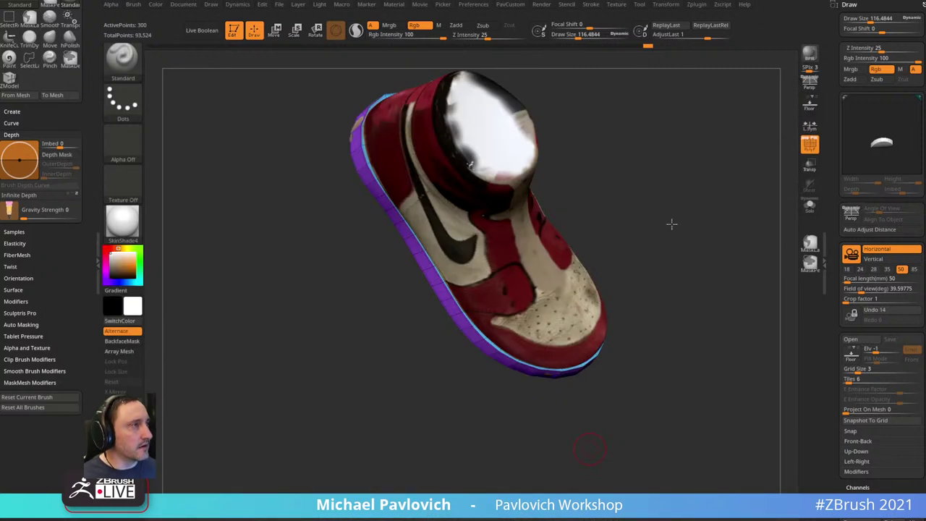
- Toggle the polygon wireframe off and on in side view to check the slab's fit on the shoe
shift+drag(671, 224, 713, 182)
key(s)
click(711, 207)
mouse_move(661, 197)
alt+mouse_down()
mouse_move(744, 206)
mouse_move(774, 165)
alt+mouse_up()
click(810, 145)
click(810, 144)
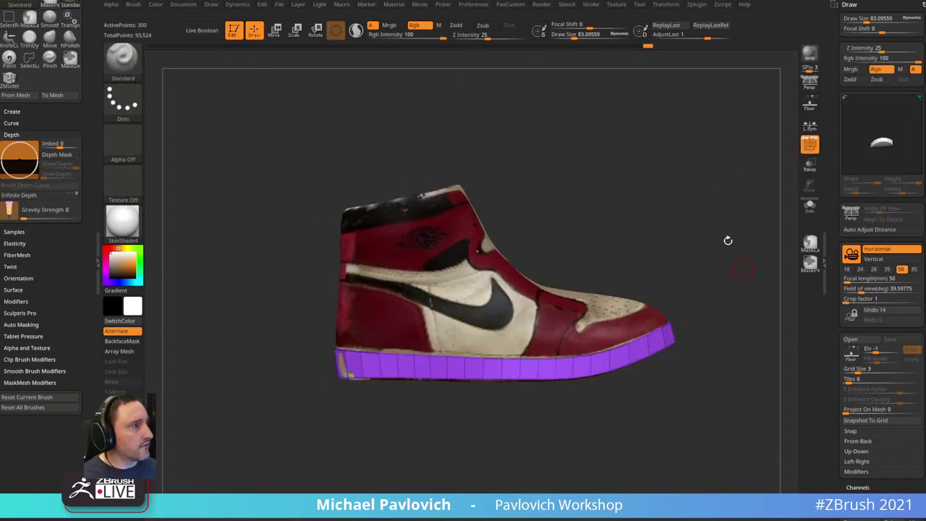
alt+drag(728, 240, 705, 212)
- Load Ref Switcher views 1 through 5 to compare the slab with the reference photos, toggling perspective in view 5
drag(88, 98, 138, 340)
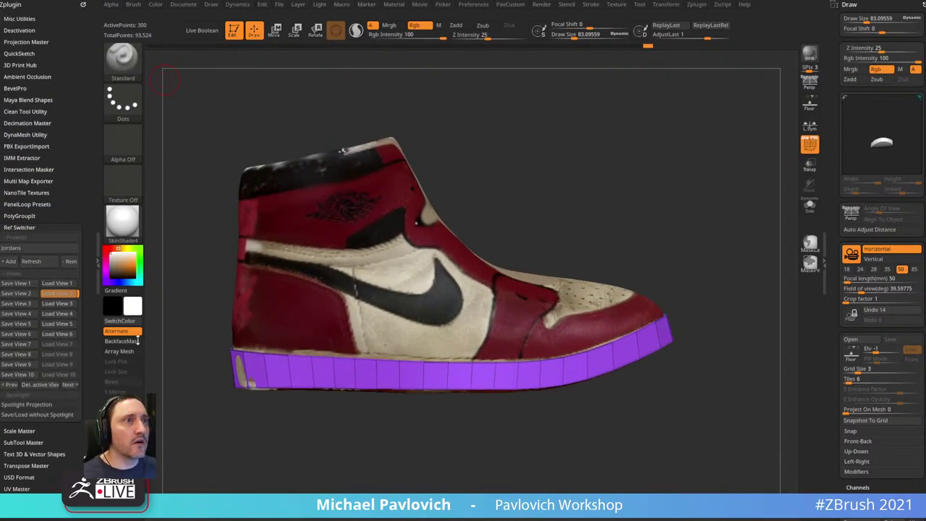
click(58, 284)
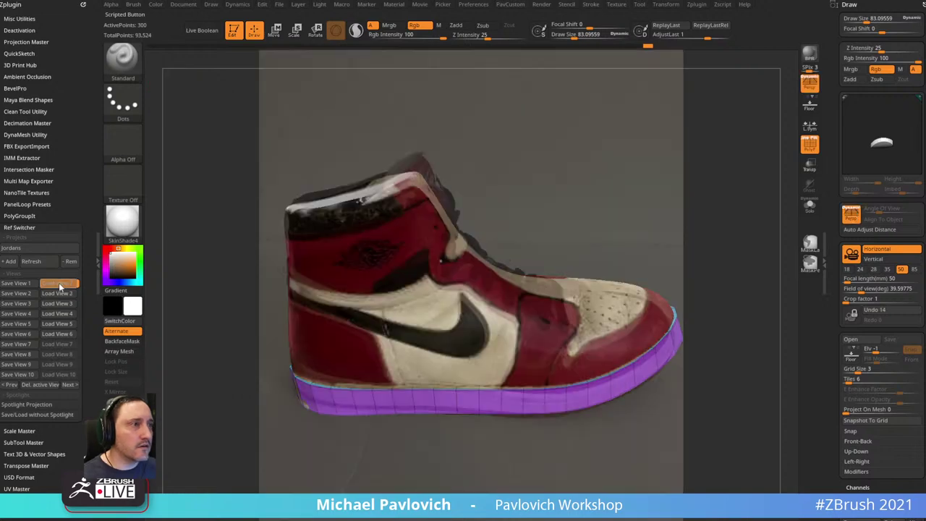
click(60, 292)
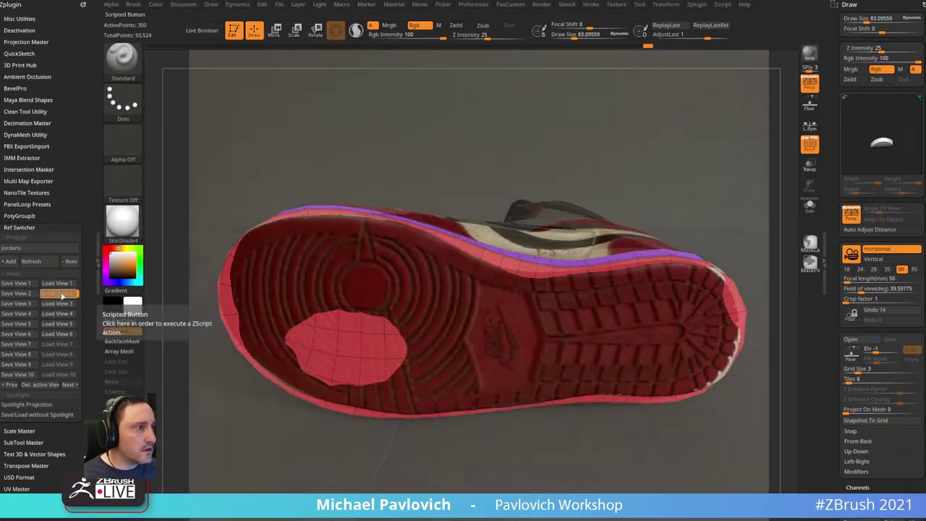
click(62, 303)
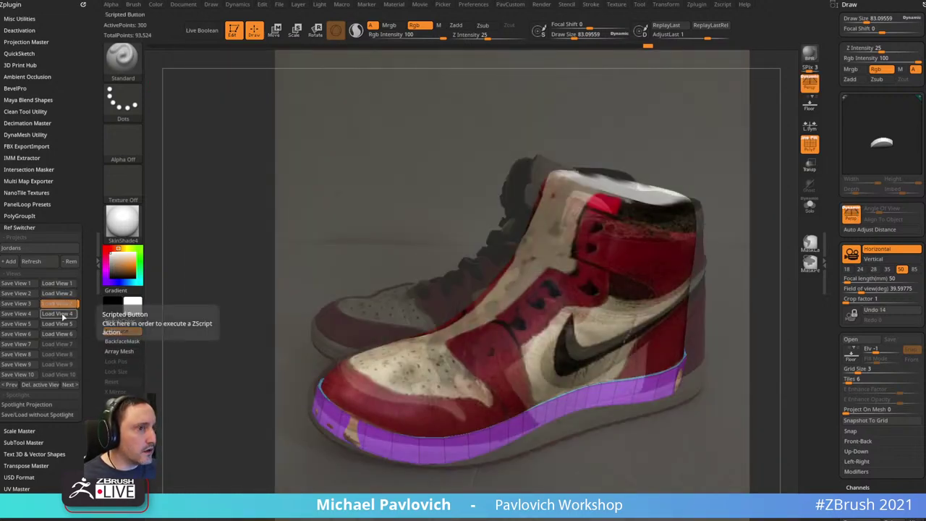
click(59, 313)
click(62, 324)
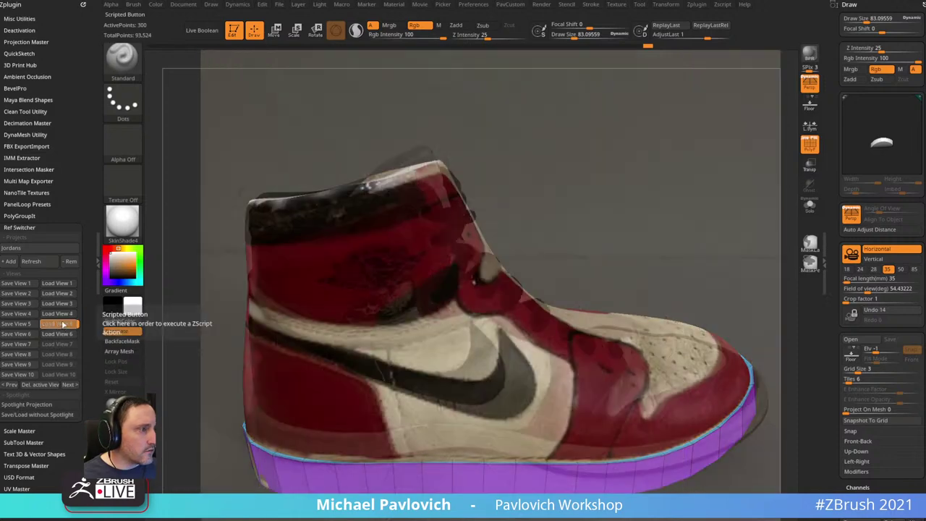
key(p)
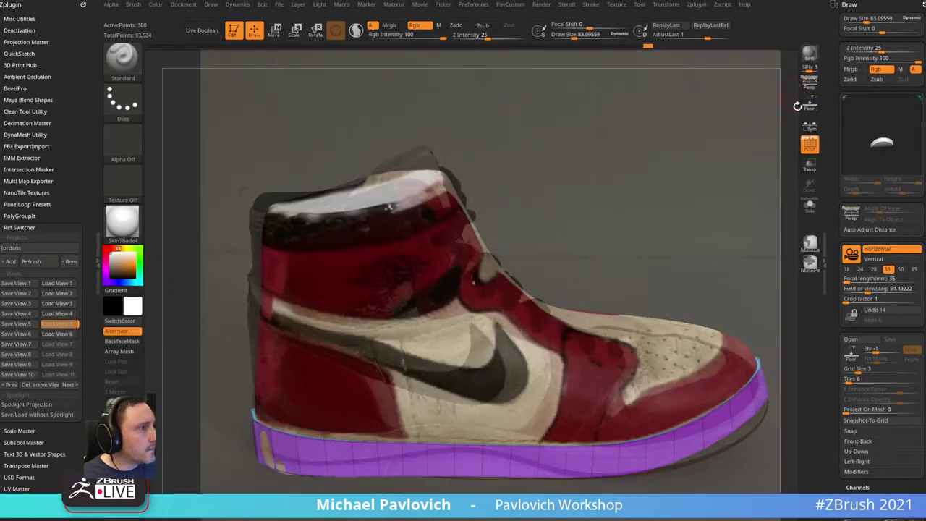
key(p)
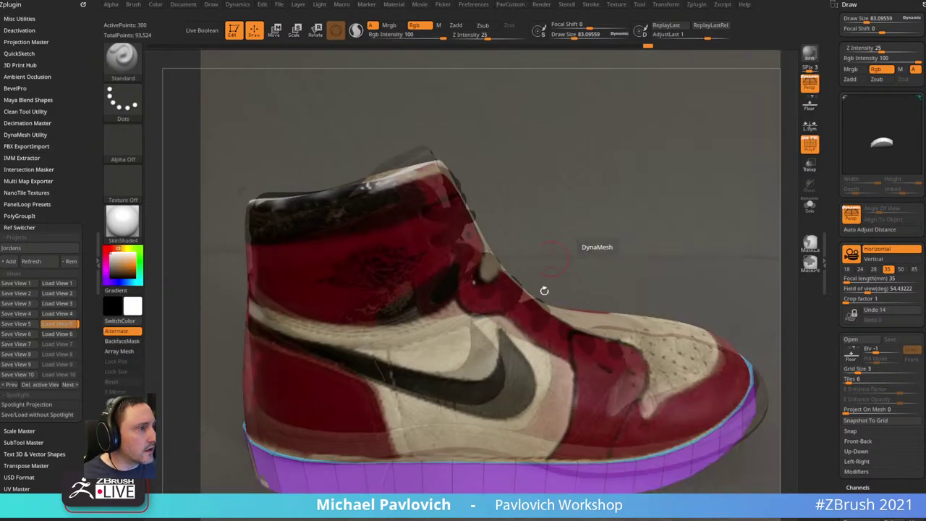
drag(663, 214, 665, 192)
- Compare the shoe and slab with the references in saved views 6, 4, 3 and 2
click(58, 334)
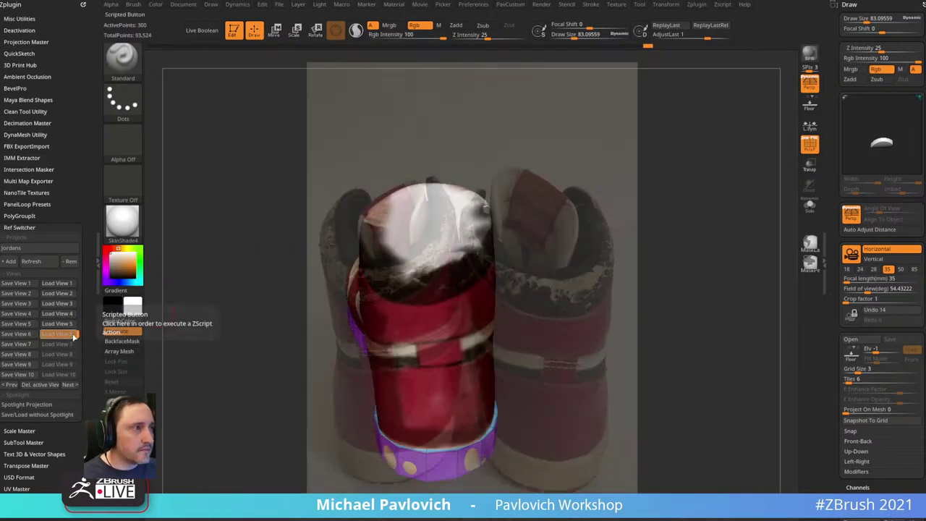
click(68, 316)
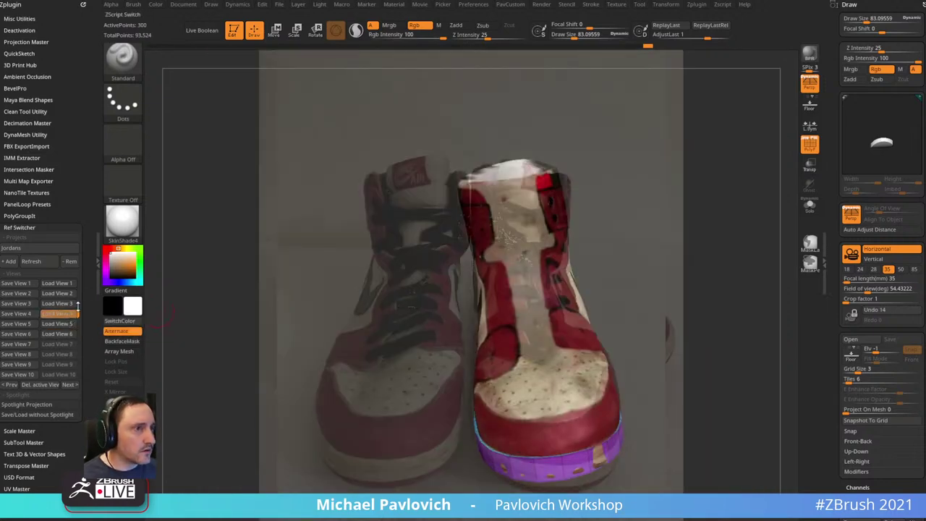
click(72, 304)
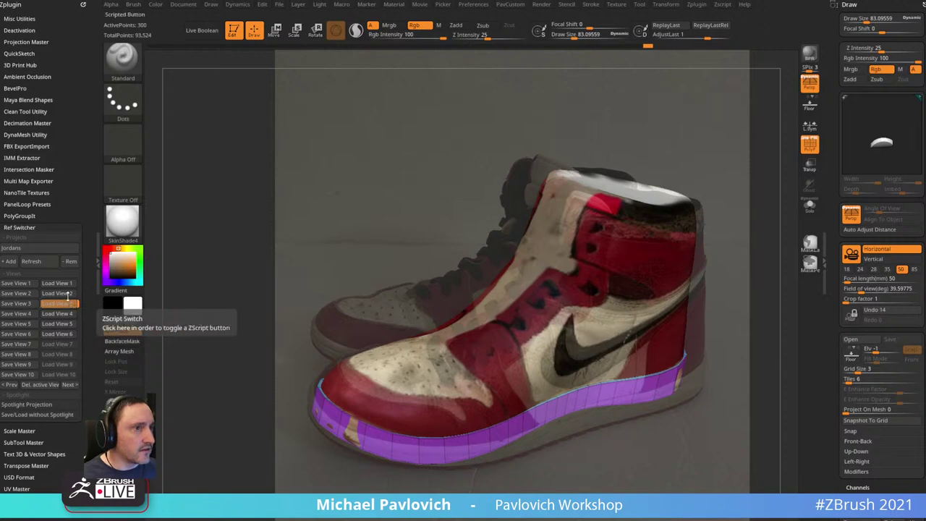
click(69, 293)
- Load view 1, realign the shoe with its side reference photo, and overwrite the saved View 1
click(65, 284)
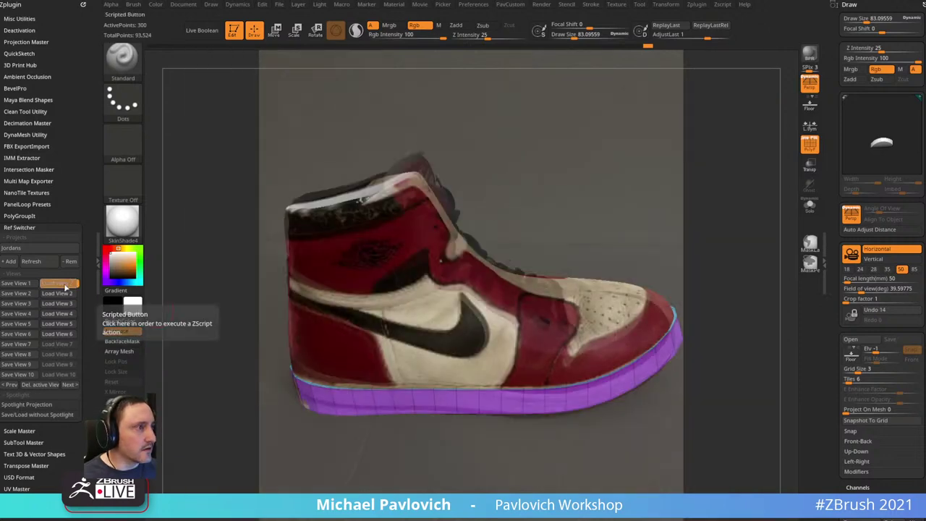
drag(647, 190, 656, 167)
click(17, 283)
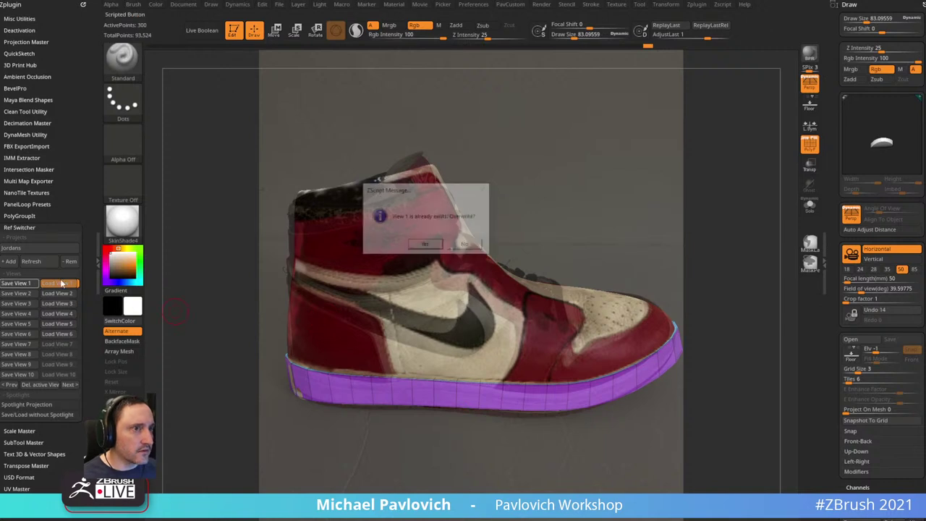
click(419, 245)
drag(674, 271, 672, 273)
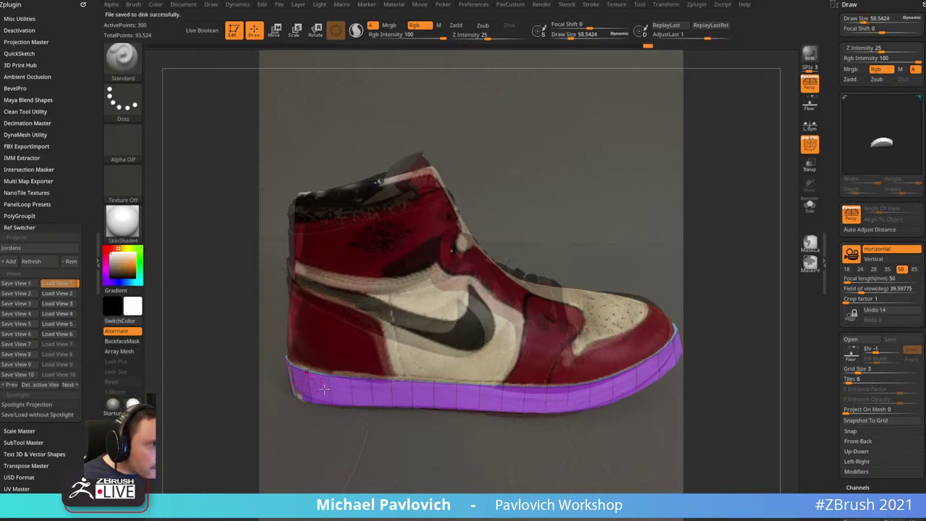
- Insert a single edge loop around the middle of the slab's side wall with ZModeler
key(b)
key(z)
key(m)
key(space)
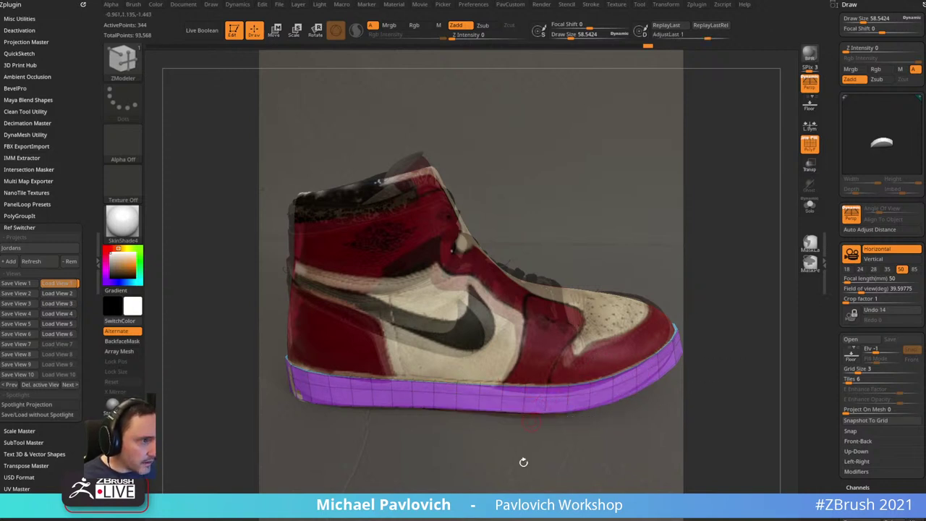
key(shift)
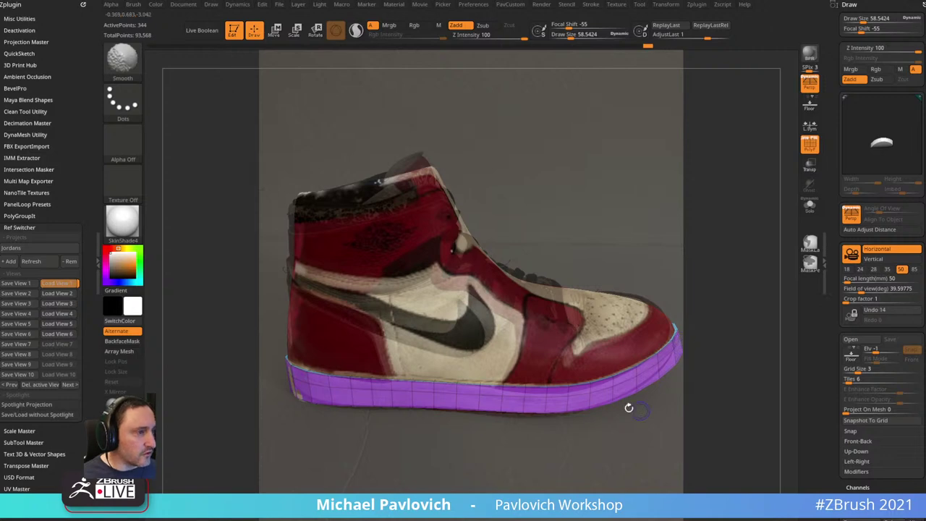
- Hide the reference photo, isolate the slab with its underside in view, and show the subtool list
key(shift+z)
mouse_move(658, 247)
mouse_down()
mouse_move(643, 310)
mouse_move(703, 186)
mouse_move(745, 250)
mouse_up()
click(808, 205)
drag(768, 216, 719, 205)
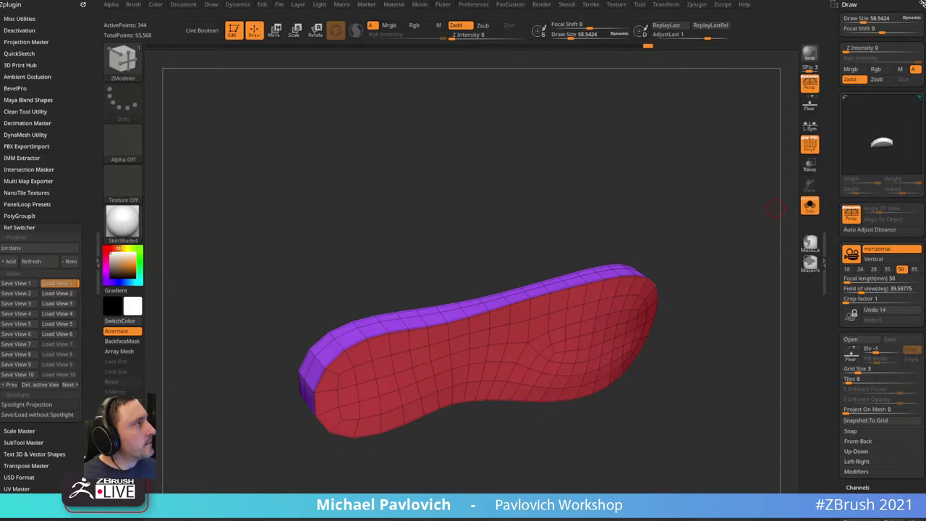
click(922, 2)
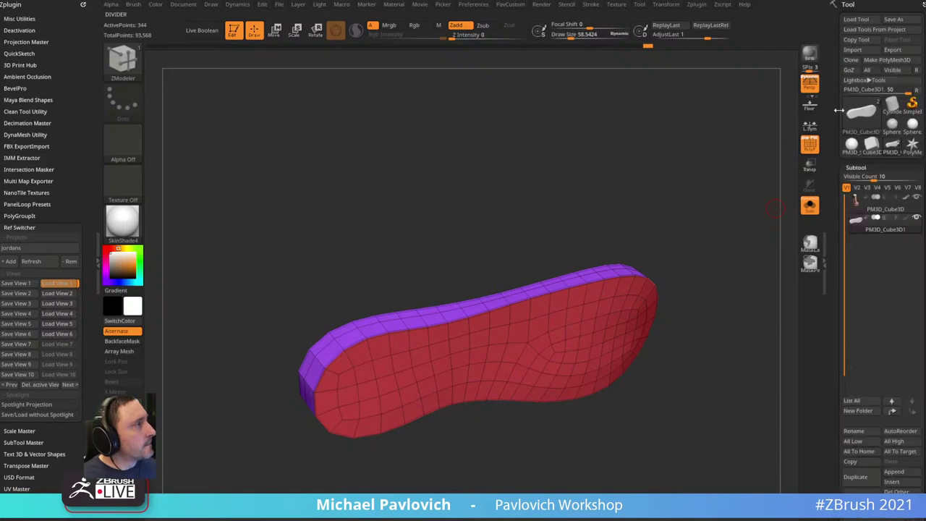
- Try to reduce the slab to its bottom polygroup, extrude it into a thin layer, and crease its polygroup borders
ctrl+shift+click(562, 330)
key(space)
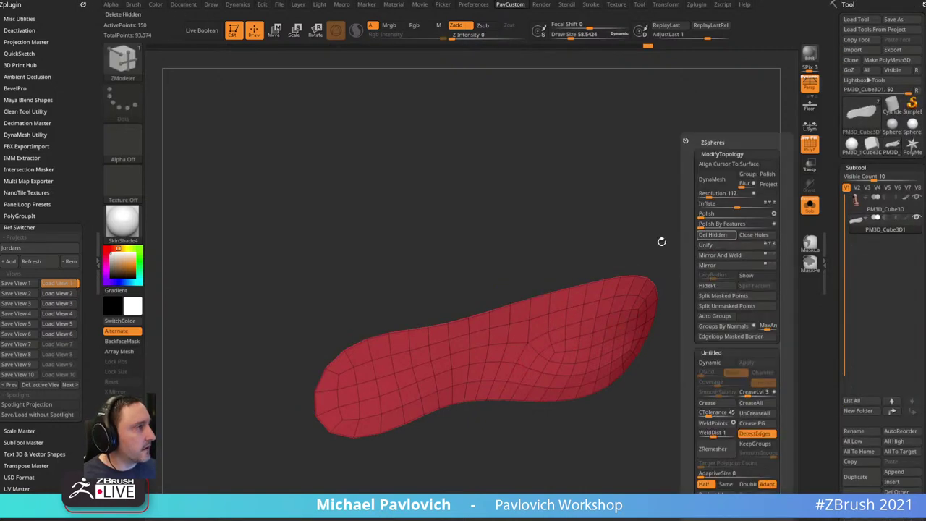
drag(661, 241, 725, 204)
drag(579, 300, 589, 300)
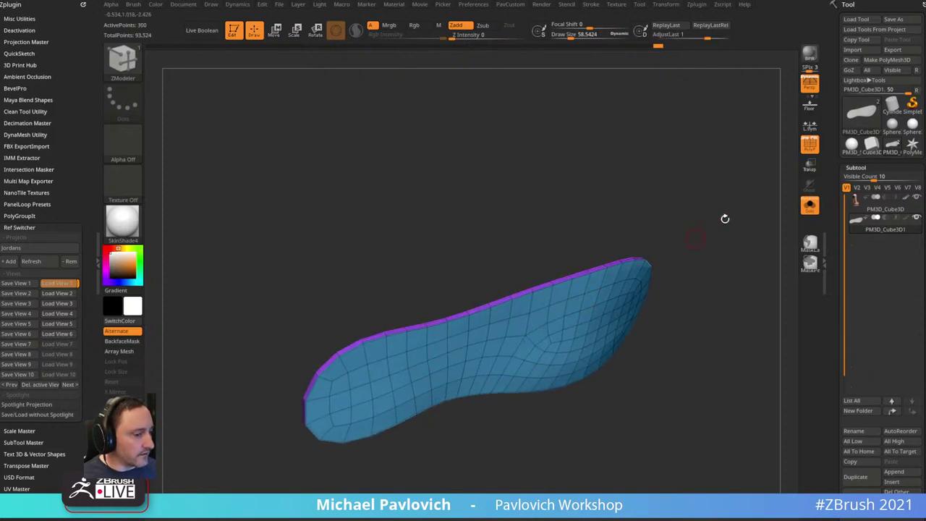
drag(723, 217, 730, 273)
key(space)
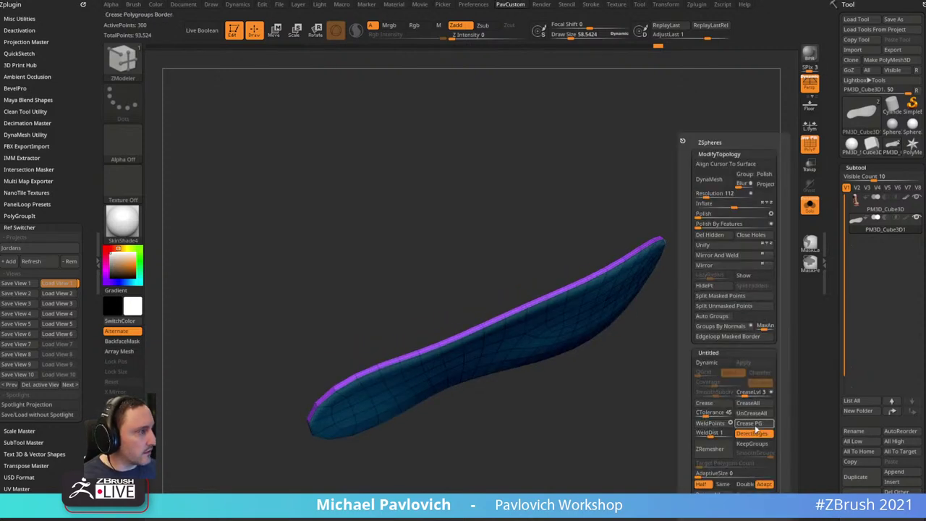
- Check the thin bottom layer against the shoe, then undo back to the full slab
click(803, 208)
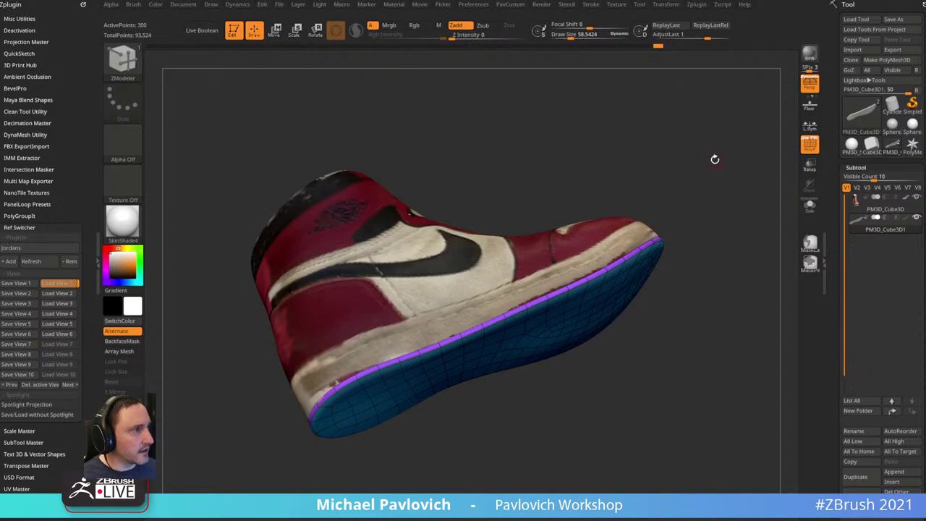
drag(715, 159, 727, 181)
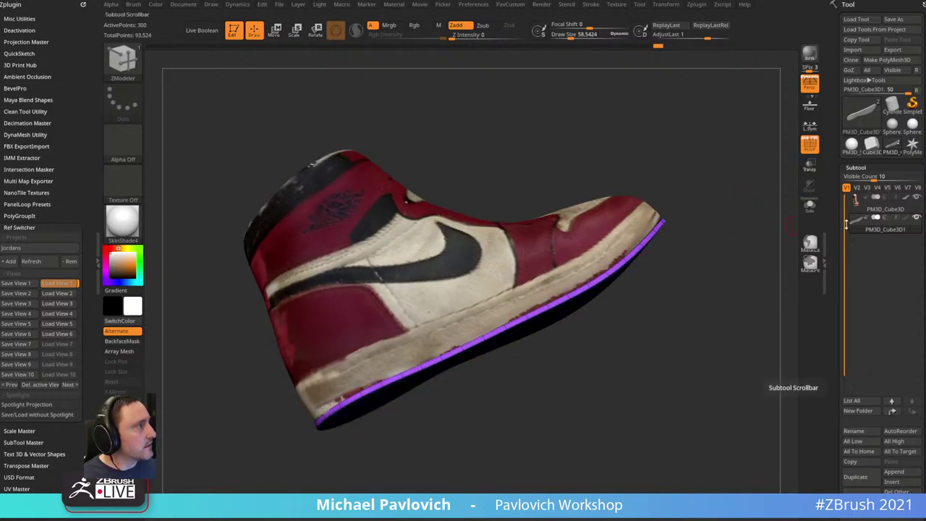
click(809, 206)
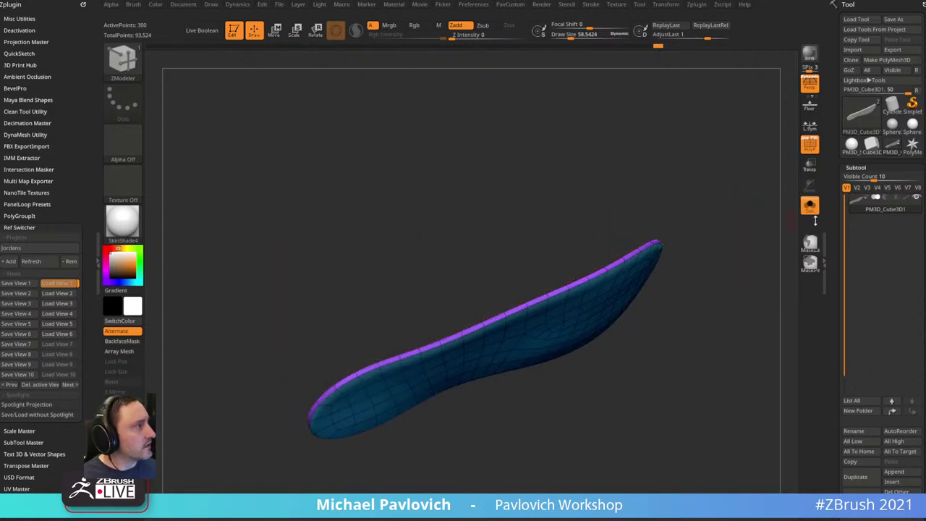
mouse_move(777, 229)
mouse_down()
mouse_move(760, 225)
mouse_move(769, 232)
mouse_move(746, 239)
mouse_move(835, 233)
mouse_up()
key(ctrl+z)
- Duplicate the slab subtool and delete everything except the bottom polygroup on the copy
click(856, 477)
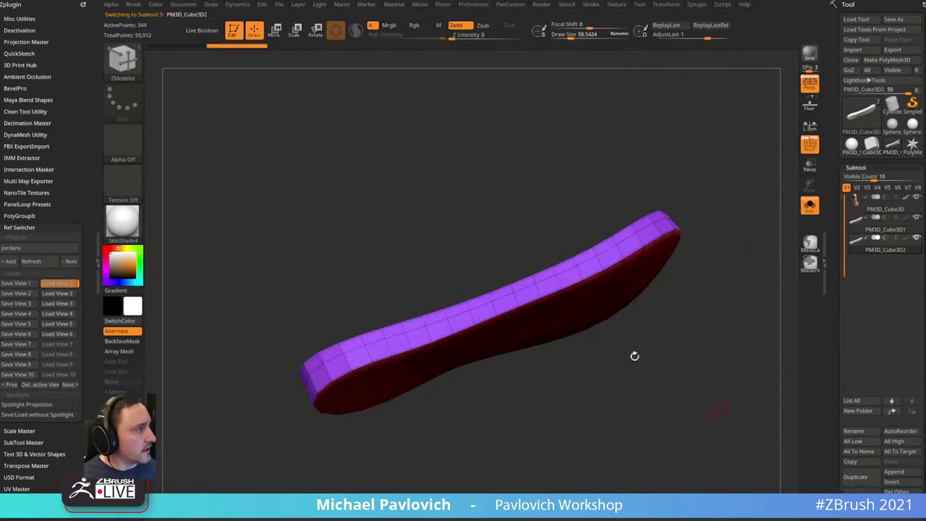
drag(674, 350, 651, 318)
ctrl+shift+click(584, 293)
key(grave)
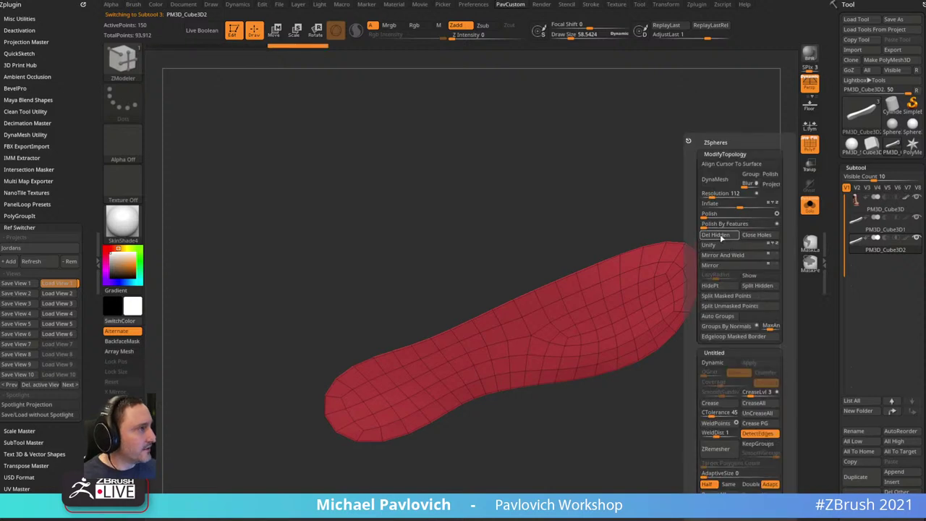
click(720, 238)
- Extrude the copy's bottom surface into a thin outsole layer and crease its polygroup borders
drag(639, 204, 675, 225)
drag(626, 279, 627, 281)
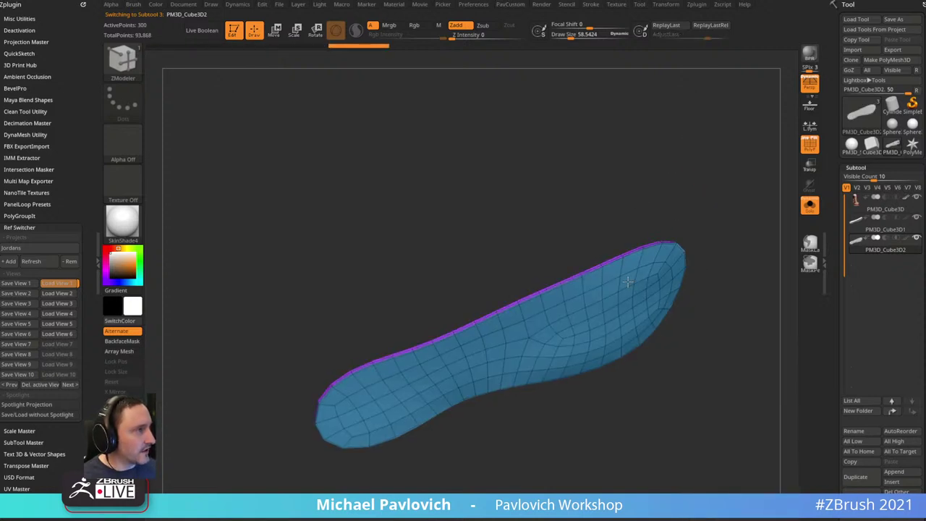
key(space)
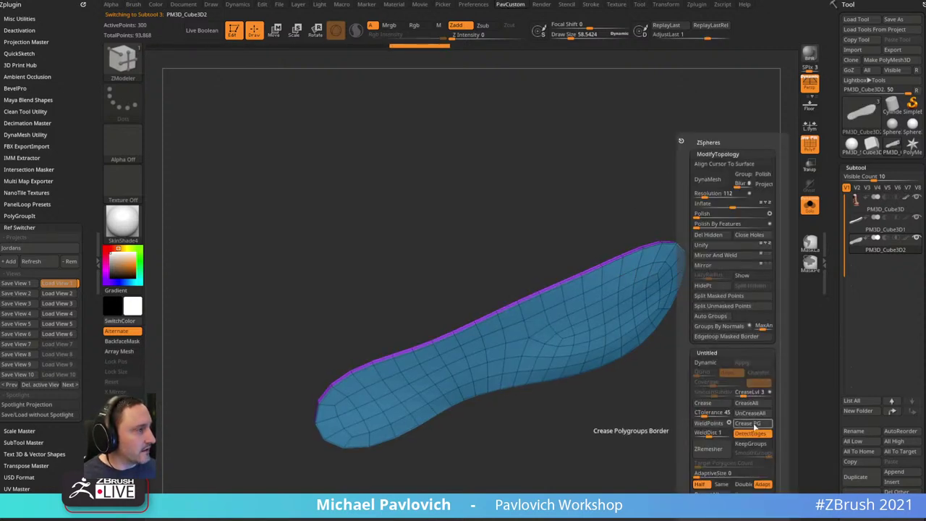
click(754, 424)
drag(713, 186, 734, 206)
- Select the original slab, show all subtools again, and preview it with Dynamic Subdivision and no wireframe
click(880, 233)
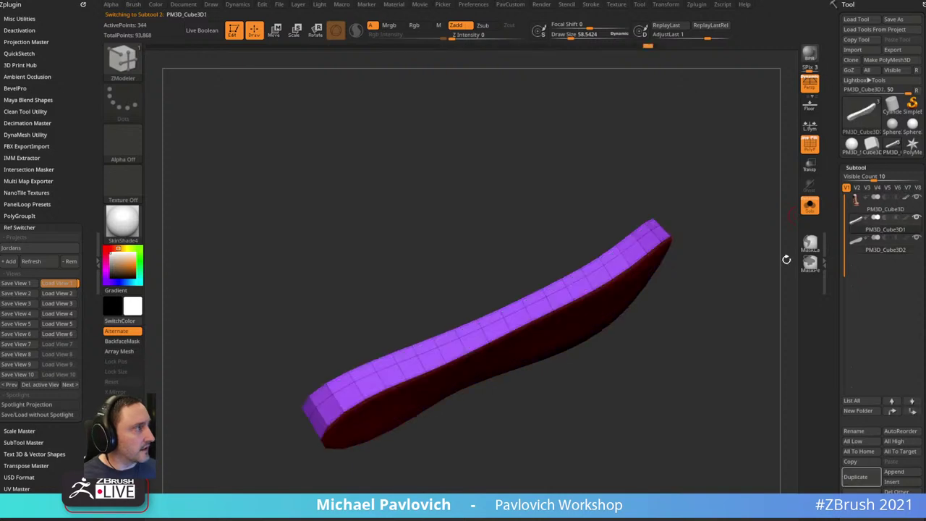
drag(754, 256, 783, 246)
click(809, 208)
drag(702, 236, 693, 275)
key(d)
key(shift+f)
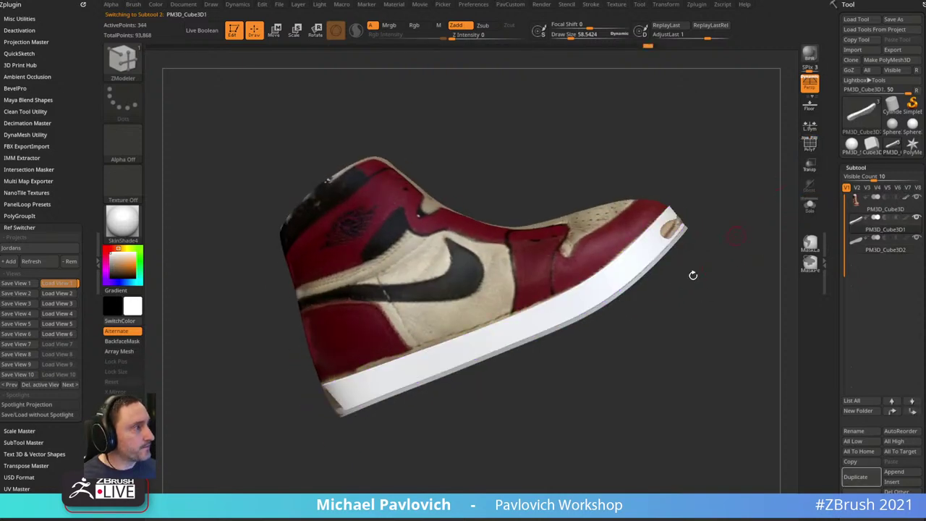
- Examine how the smoothed slab and thin outsole sit on the shoe, with the wireframe on and off
drag(532, 375, 744, 285)
key(shift+f)
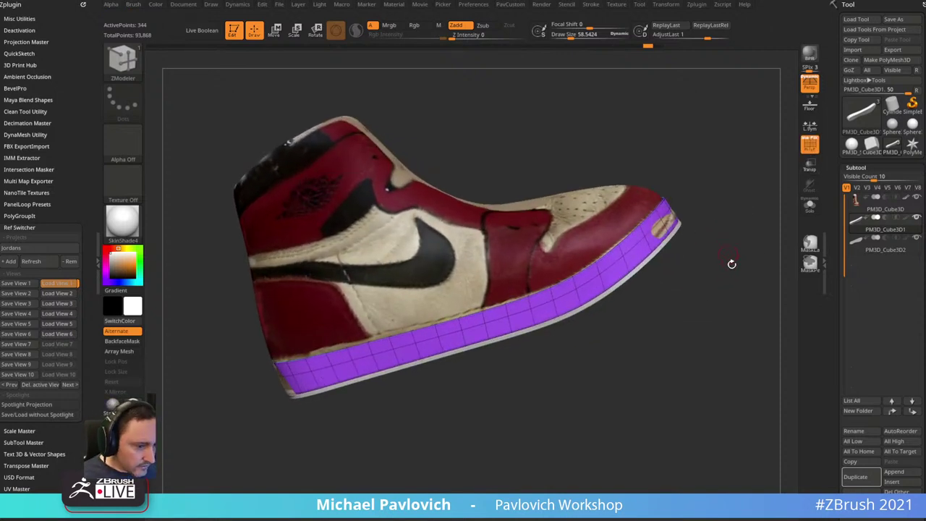
key(s)
click(729, 279)
drag(742, 274, 734, 268)
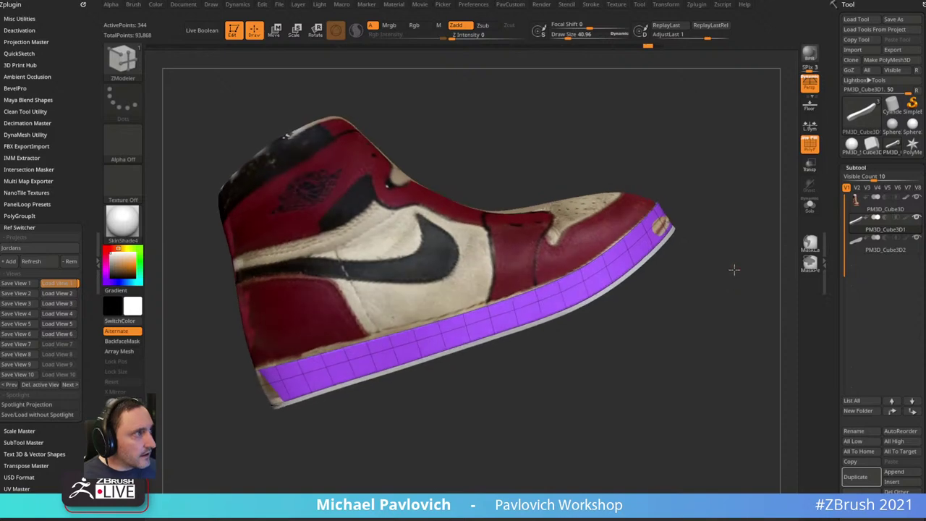
click(803, 149)
mouse_move(742, 193)
mouse_down()
mouse_move(738, 215)
mouse_move(747, 218)
mouse_up()
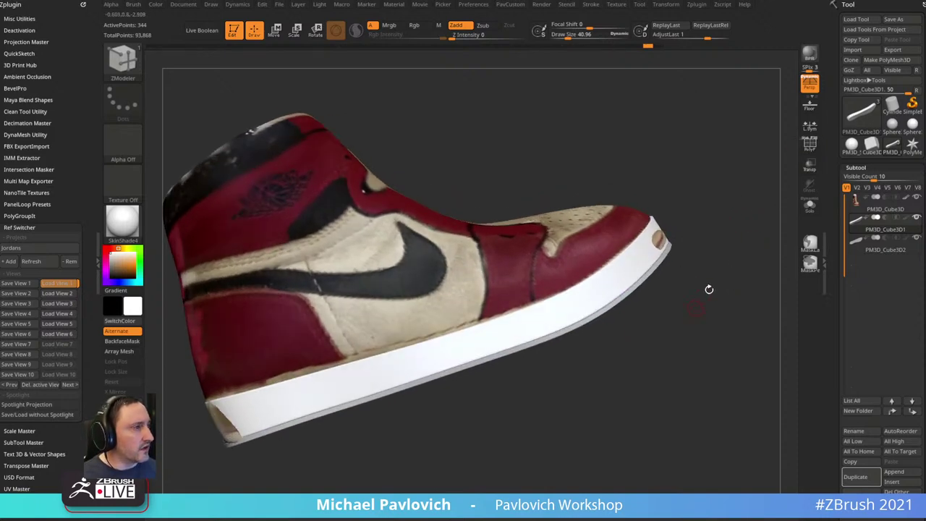
drag(707, 289, 793, 188)
- Isolate the slab, turn off its Dynamic Subdivision preview, and show its wireframe
key(b)
key(s)
key(t)
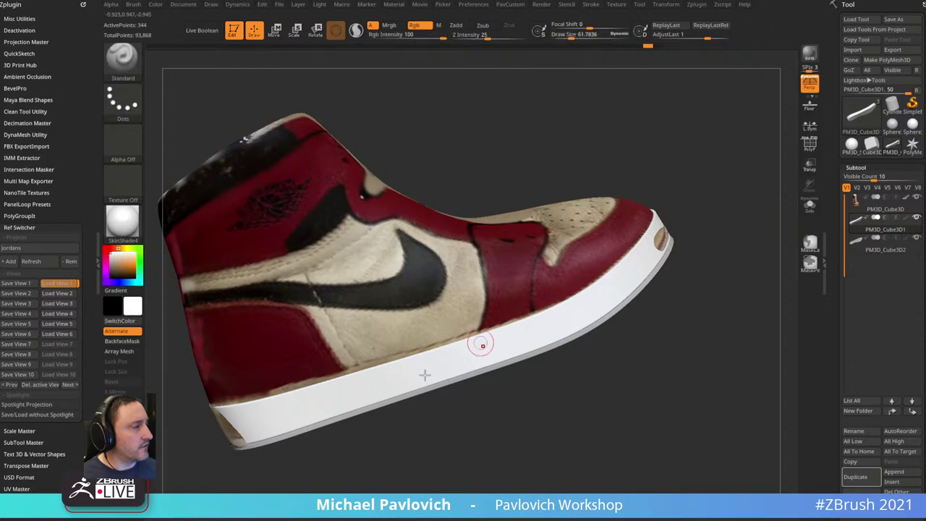
click(811, 207)
key(shift+d)
click(807, 147)
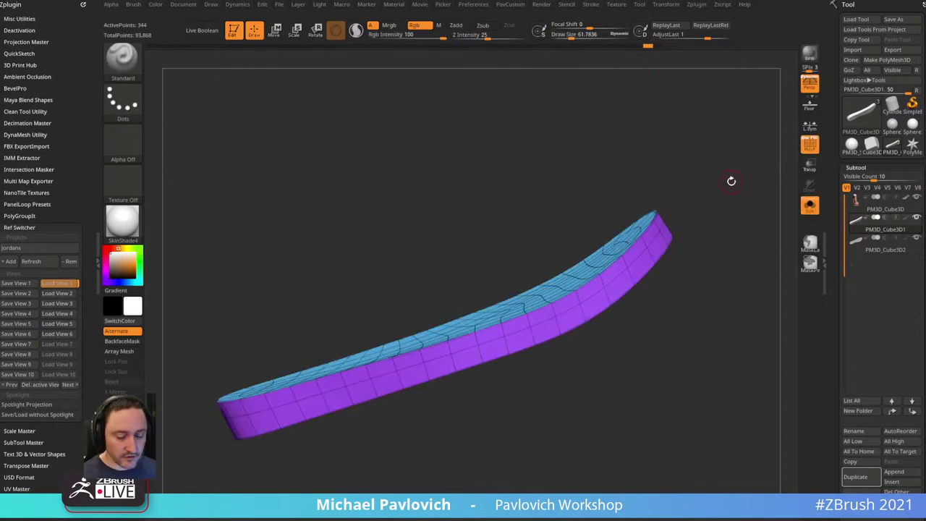
- Bevel the complete middle edge loop around the slab's side wall into a narrow band with ZModeler
drag(731, 180, 753, 208)
key(b)
key(z)
key(m)
key(space)
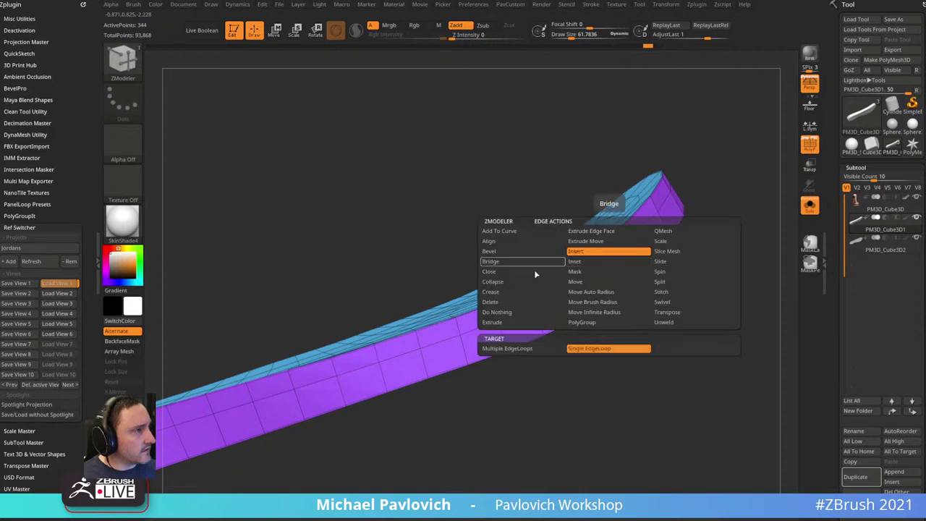
click(513, 254)
drag(649, 248, 748, 279)
click(572, 246)
- Inset the narrow bevelled band as one region with the Polygroup All target
key(space)
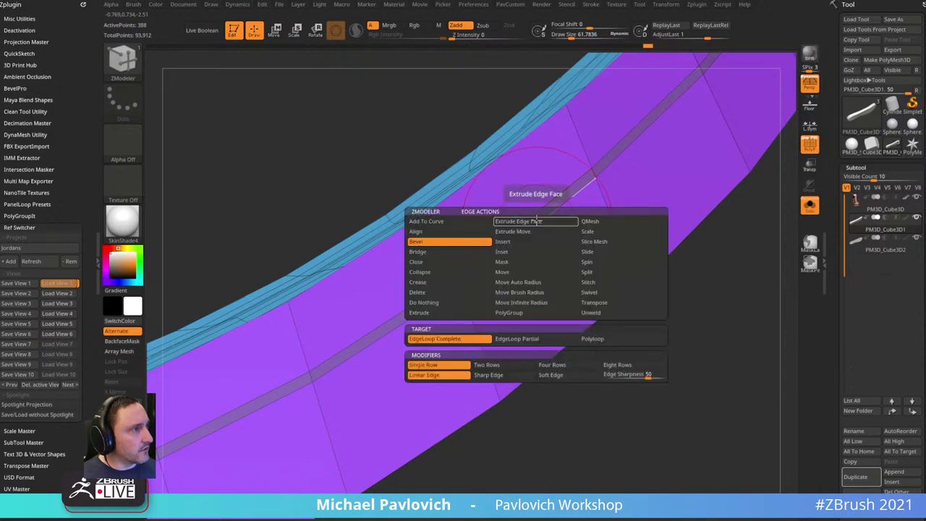
key(space)
click(620, 289)
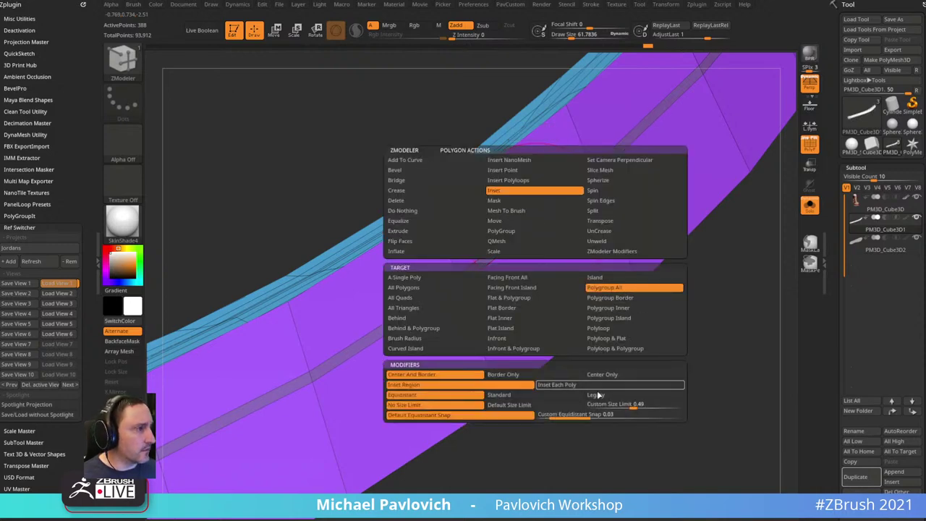
click(548, 209)
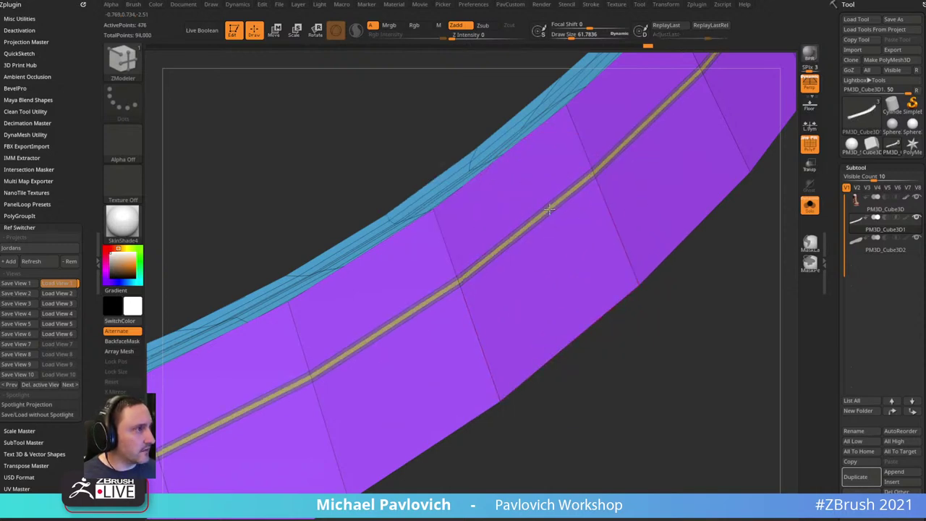
- QMesh the inset strip inward by polygroup to cut a thin groove around the slab's side
key(space)
click(532, 240)
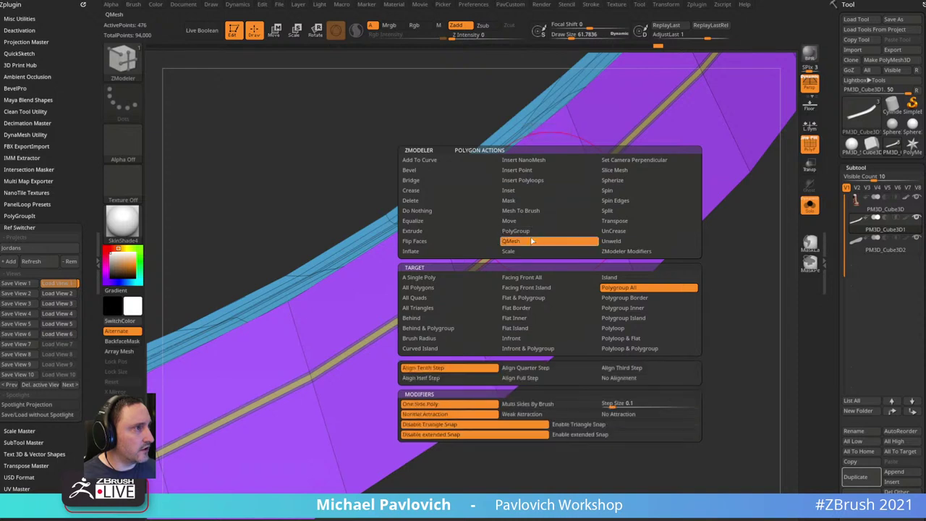
drag(759, 284, 595, 206)
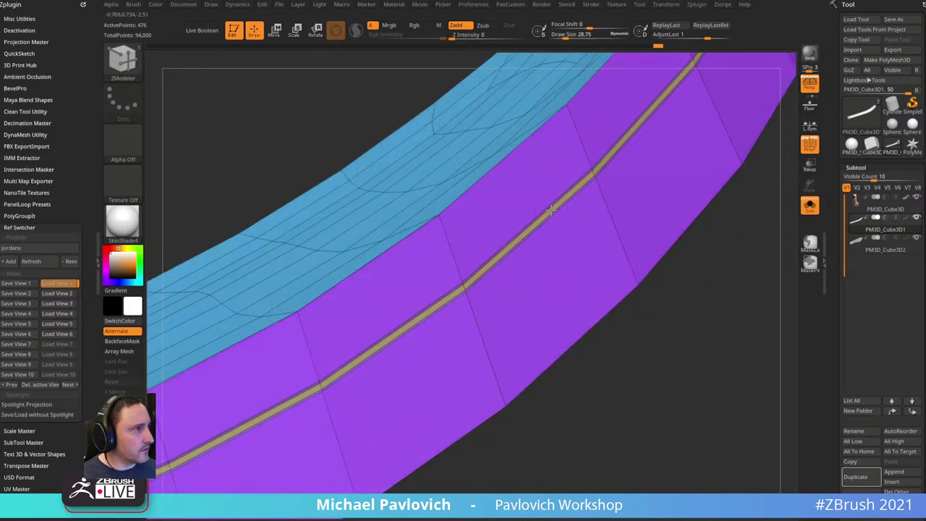
click(547, 208)
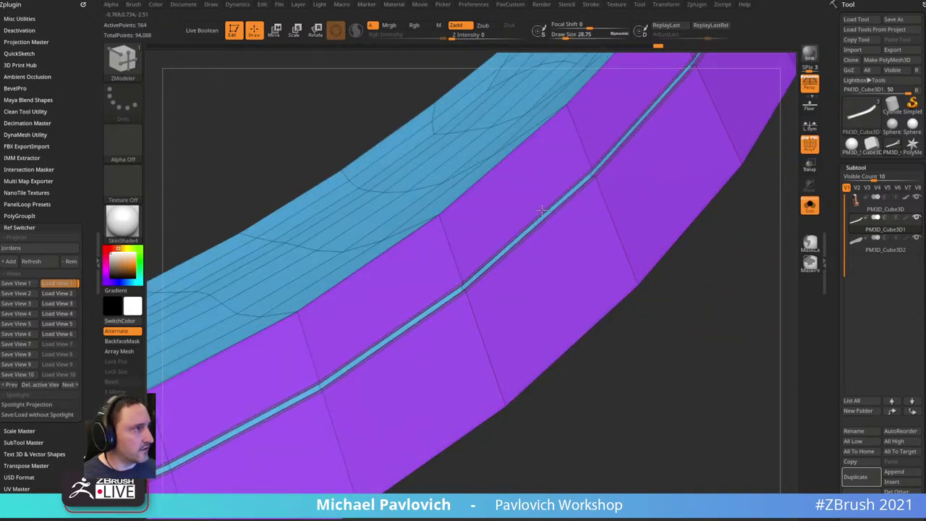
key(ctrl+z)
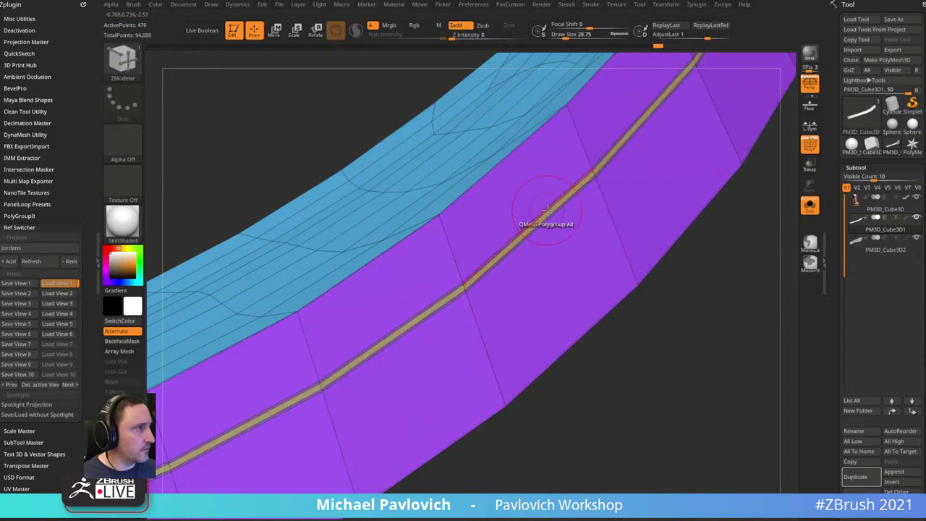
drag(548, 214, 555, 225)
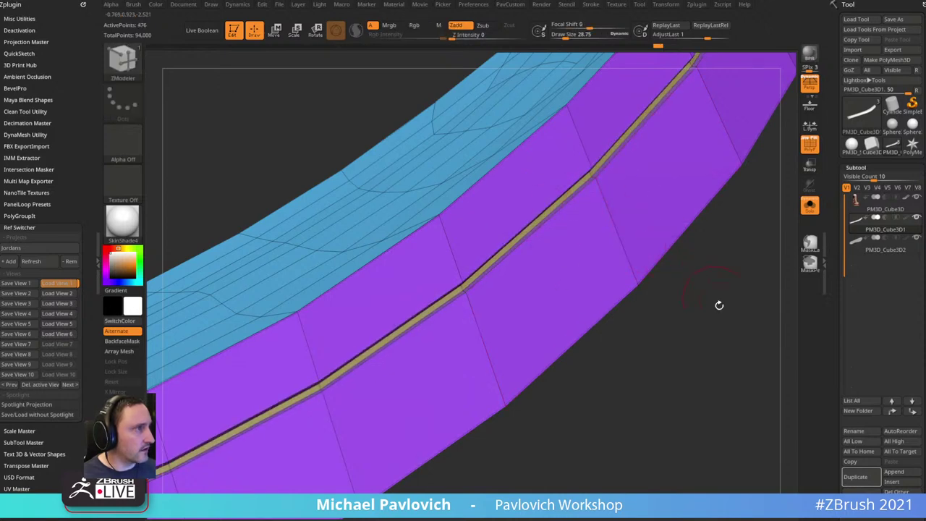
- Crease the polygroup borders and preview the grooved slab with Dynamic Subdivision and no wireframe
key(space)
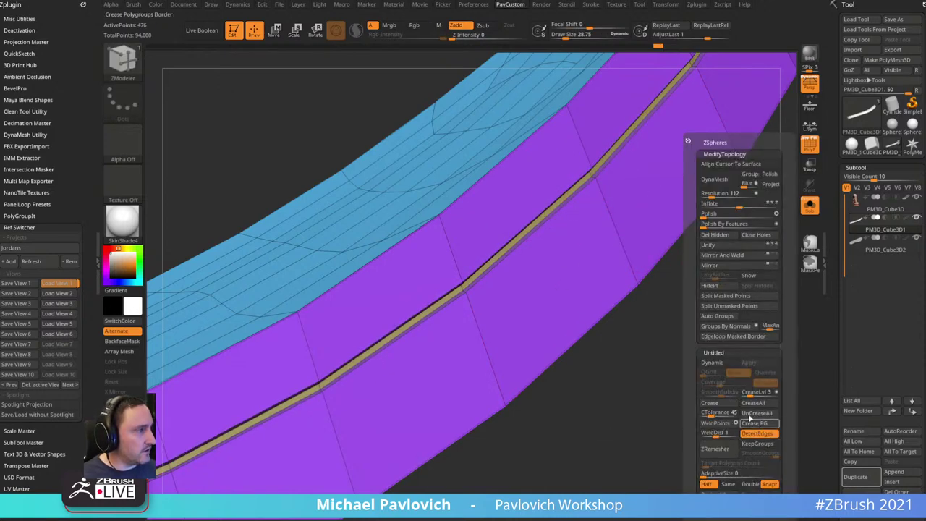
click(751, 421)
alt+drag(636, 383, 568, 318)
key(d)
click(808, 143)
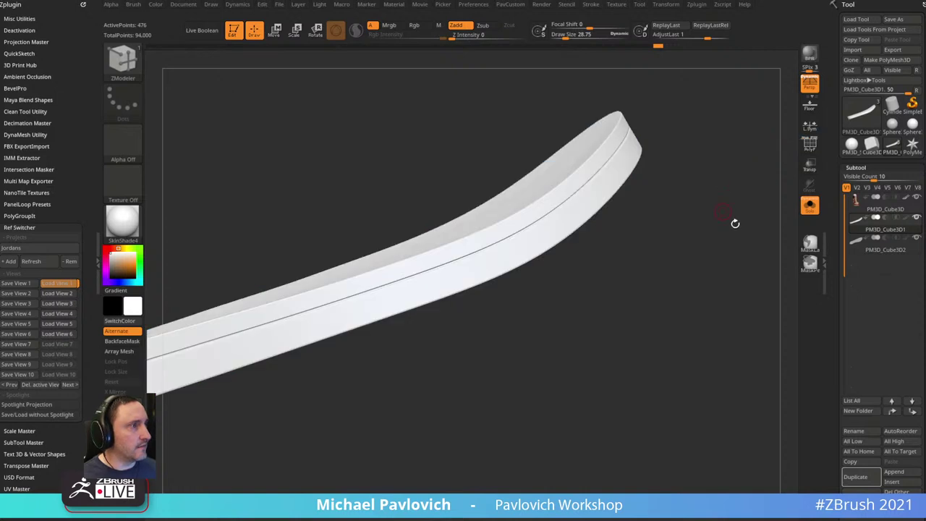
mouse_move(735, 223)
mouse_down()
mouse_move(672, 240)
mouse_move(507, 207)
mouse_move(614, 318)
mouse_move(705, 328)
mouse_move(678, 219)
mouse_move(736, 236)
mouse_move(728, 229)
mouse_up()
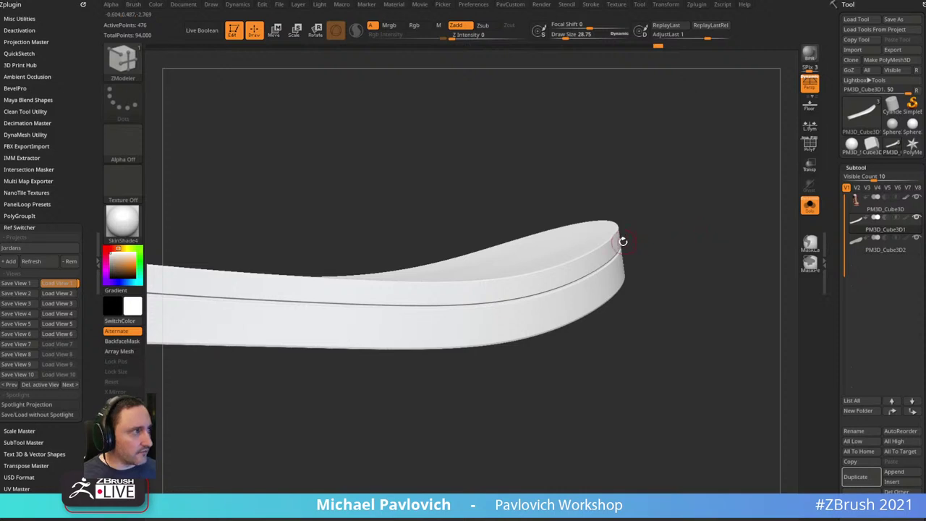
- Show the wireframe and undo the groove and inset, back to the plain bevelled band
click(815, 144)
drag(732, 192, 735, 222)
drag(682, 208, 692, 215)
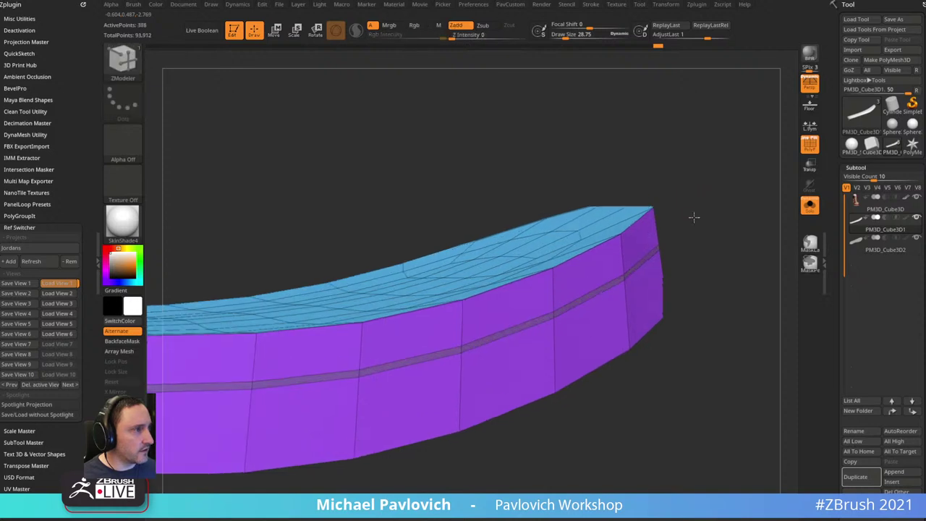
- Slide the complete upper edge loop of the bevelled band slightly down the slab's side wall
key(space)
click(643, 262)
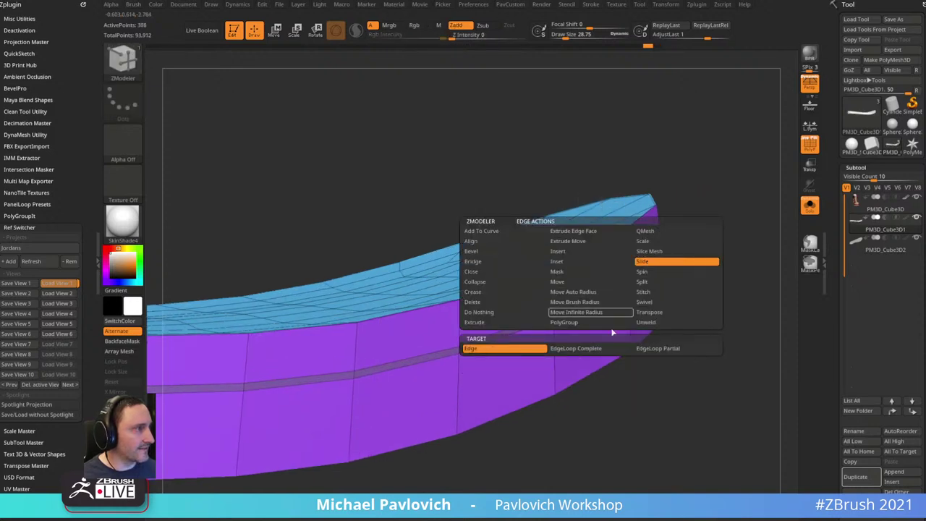
click(591, 349)
drag(595, 286, 592, 291)
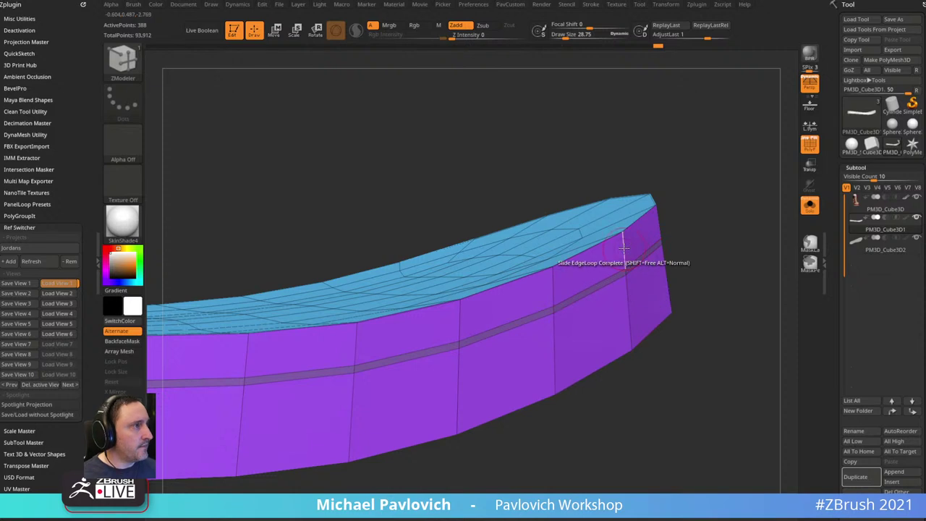
- Insert multiple edge loops into the wall section above the band, bulging it outward into a rounded rim
key(space)
click(618, 251)
click(537, 349)
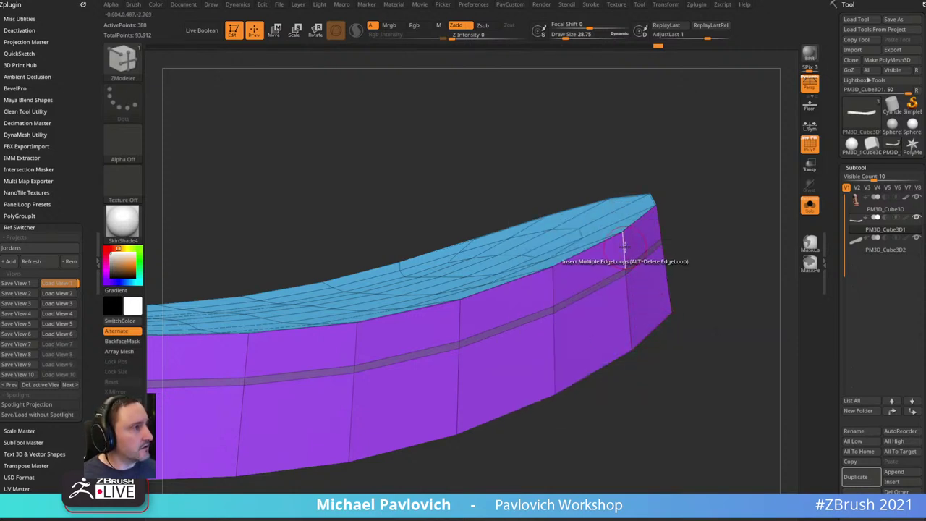
drag(624, 246, 677, 232)
key(alt)
key(alt)
key(alt)
key(alt)
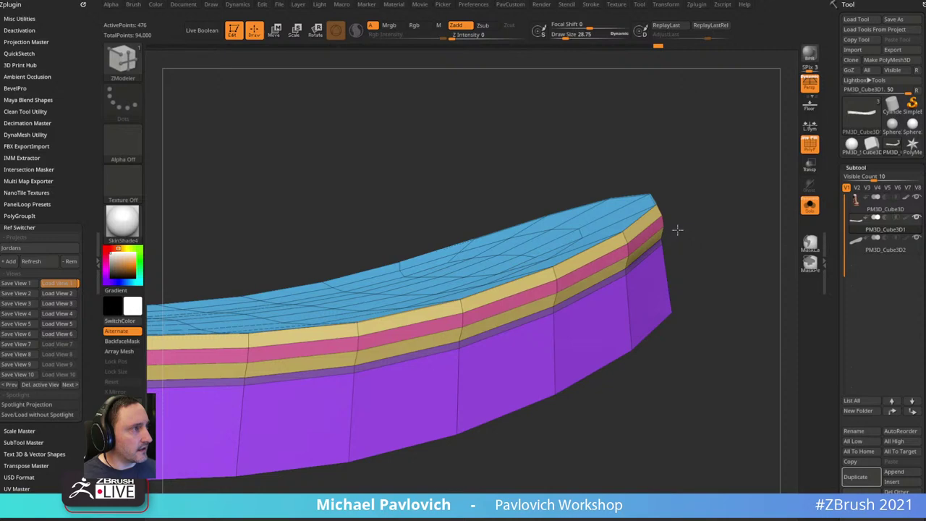
- Isolate the rounded rim's rows, merge them into one polygroup, show the whole slab, and crease its polygroup borders
ctrl+shift+click(620, 248)
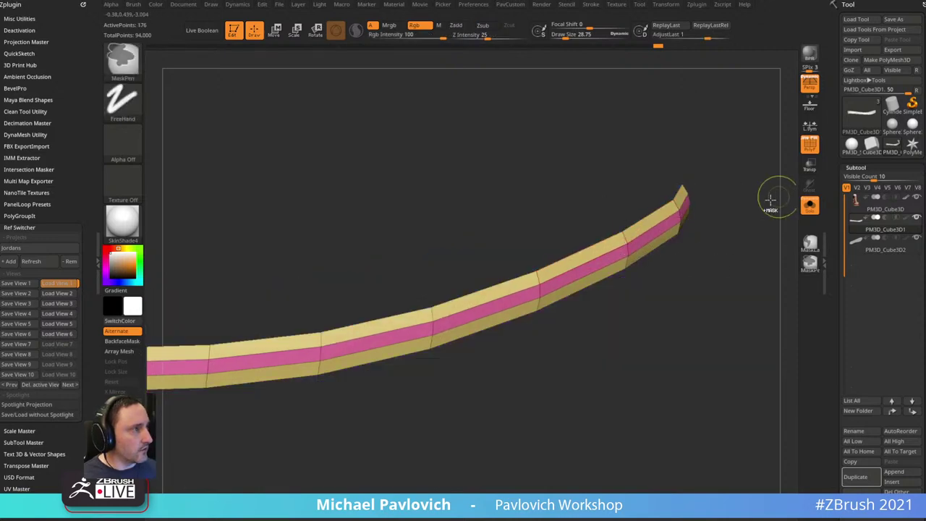
key(shift+f)
ctrl+shift+click(751, 209)
drag(751, 207, 737, 170)
key(3)
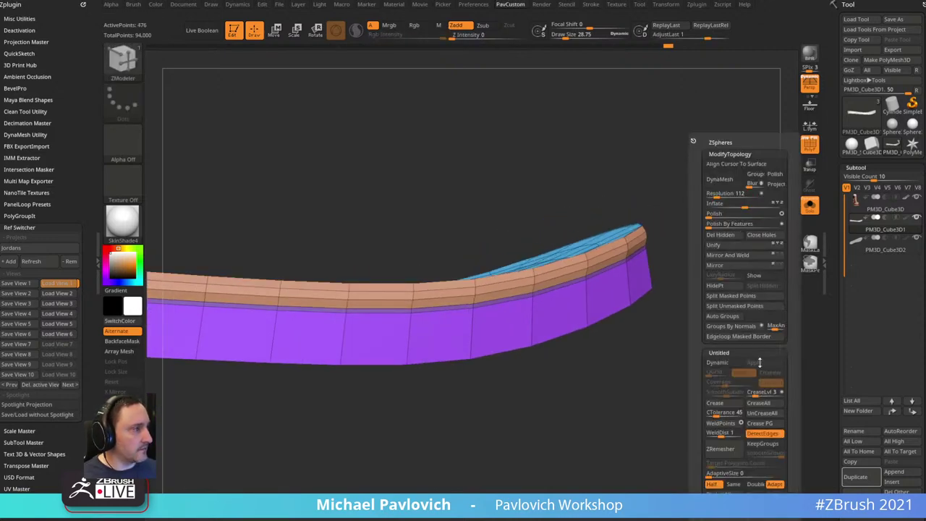
click(765, 425)
- Inset the narrow band below the rounded rim with the Polygroup All target
drag(711, 268, 752, 253)
key(space)
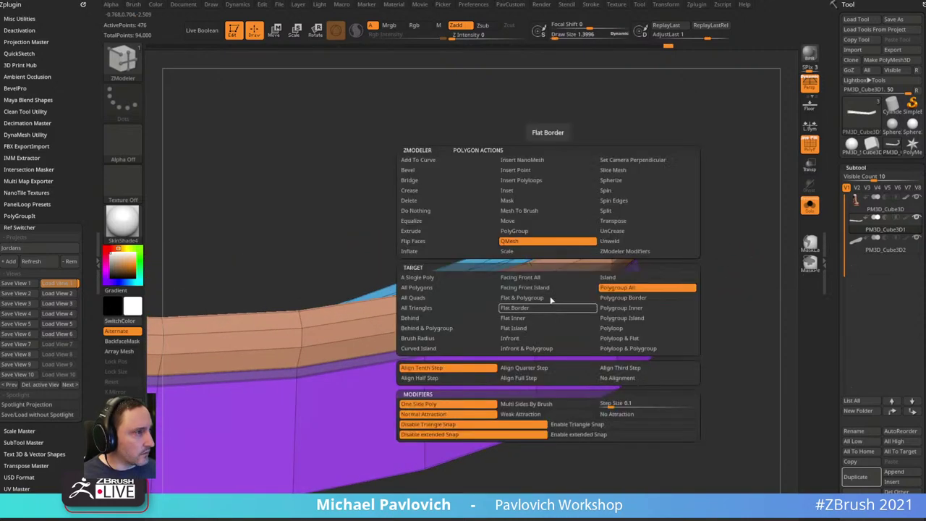
click(532, 191)
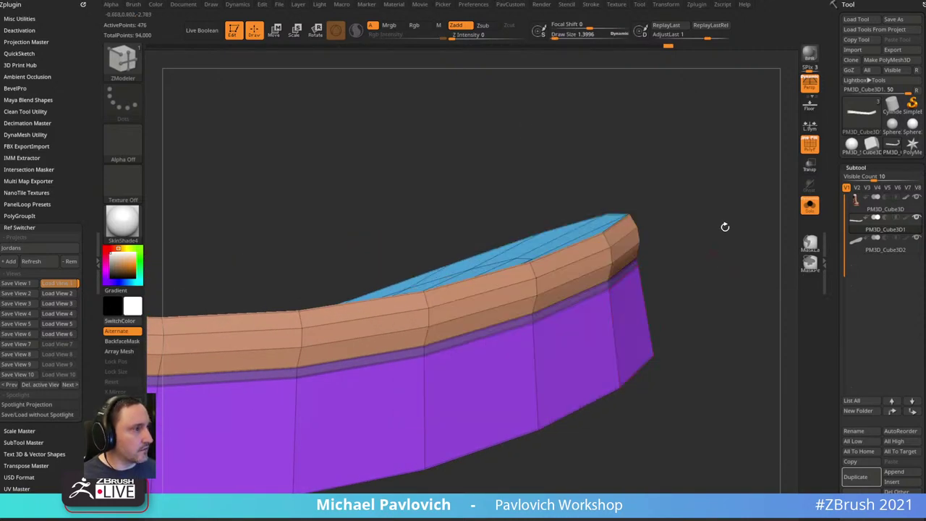
drag(725, 226, 693, 252)
drag(561, 313, 556, 320)
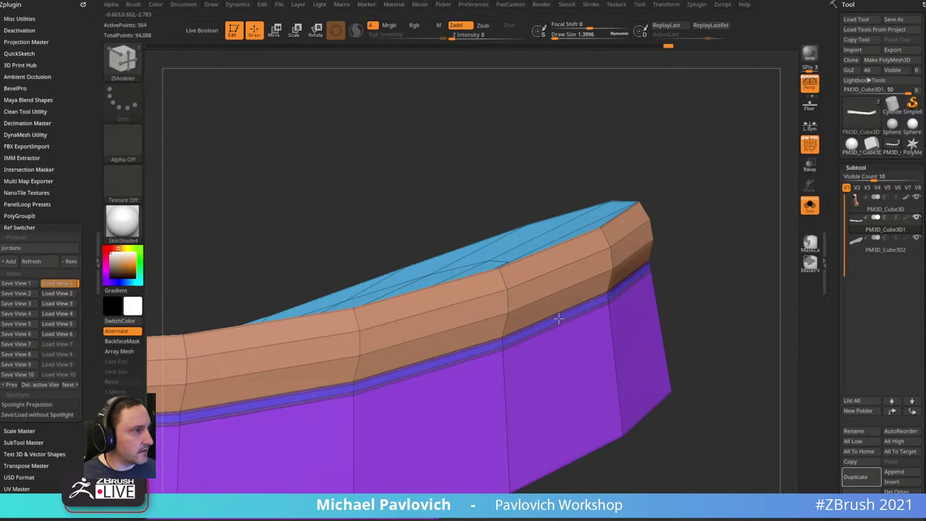
- Push the inset strip inward with QMesh to form a groove under the rim, and crease the polygroup borders
key(space)
click(549, 242)
drag(723, 230, 741, 245)
drag(563, 327, 555, 328)
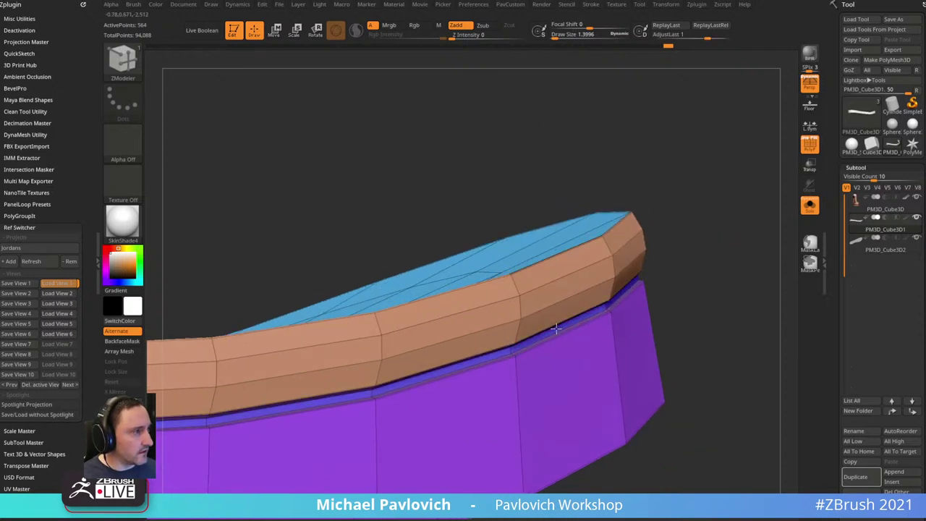
key(grave)
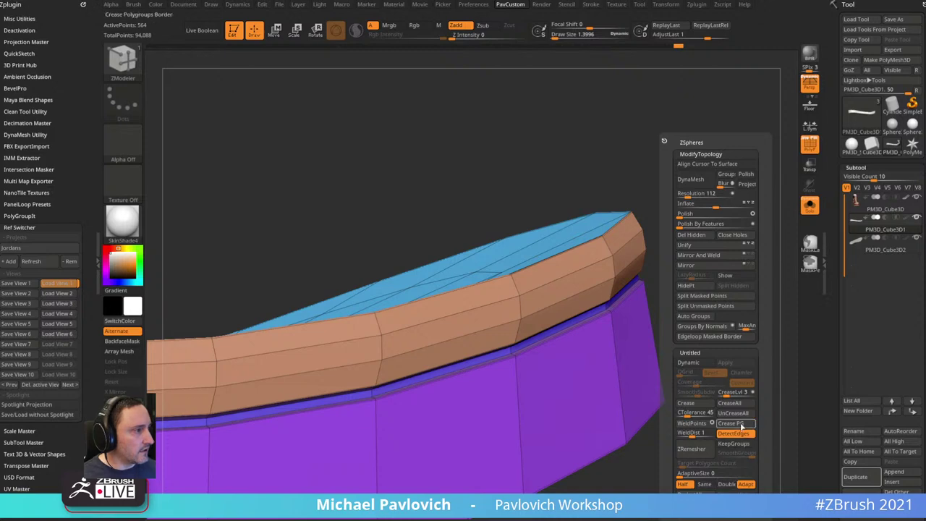
click(741, 425)
alt+drag(738, 316, 694, 190)
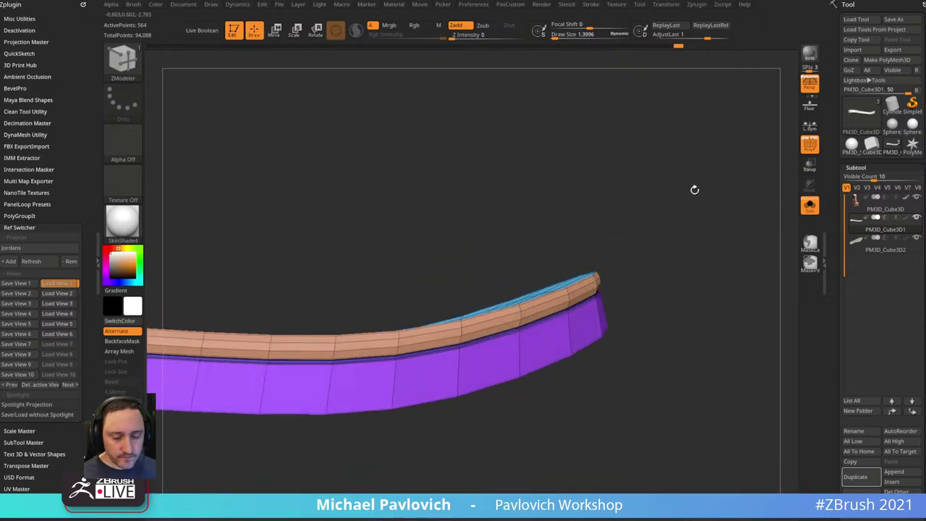
- Show all subtools and preview the slab with Dynamic Subdivision at smooth level 4 and crease level 2
click(809, 205)
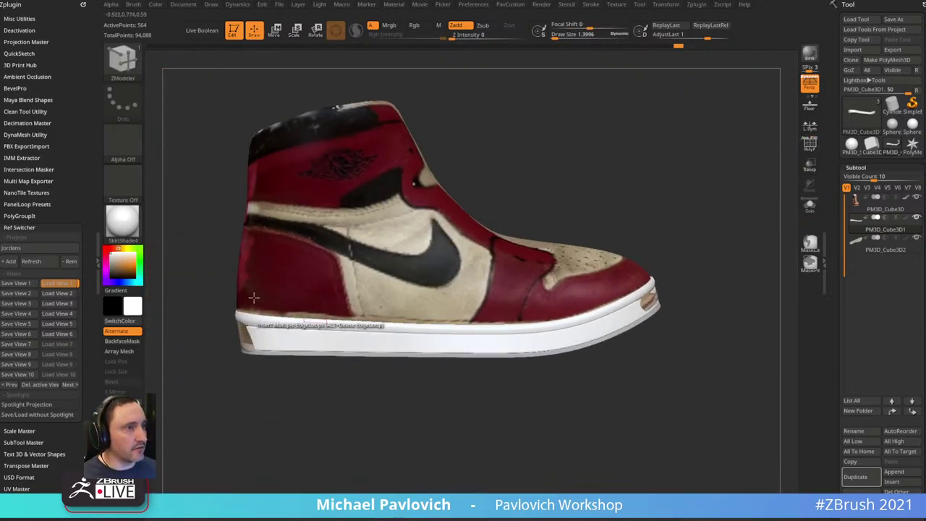
key(s)
key(a)
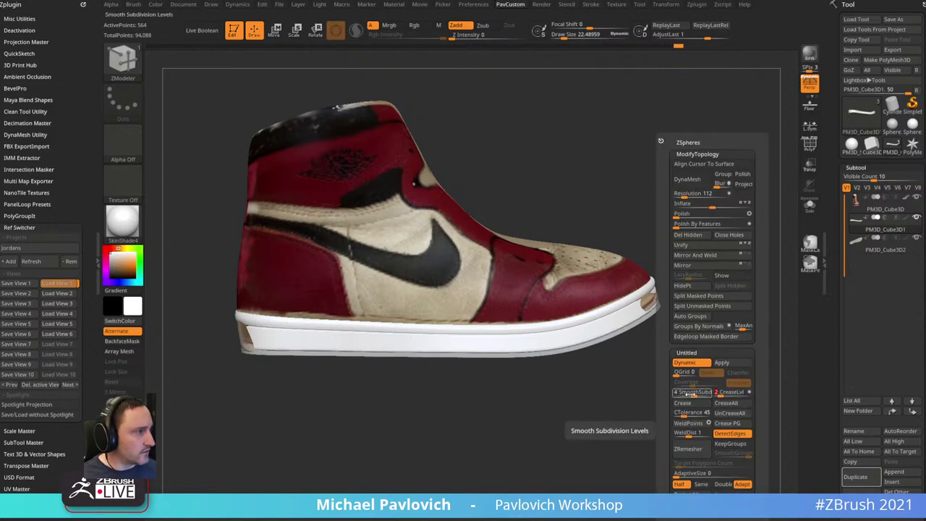
mouse_move(662, 285)
mouse_down()
mouse_move(702, 274)
mouse_move(692, 294)
mouse_move(707, 287)
mouse_move(652, 313)
mouse_up()
- Switch to the Standard brush, select the thin outsole subtool, and set its crease level to 2
key(s)
click(699, 285)
key(b)
key(s)
key(t)
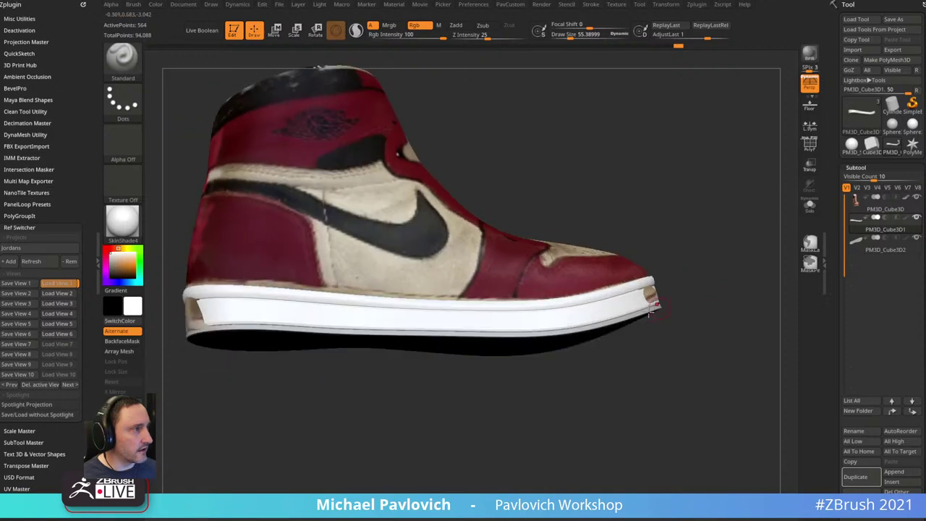
alt+click(649, 313)
key(space)
drag(741, 393, 703, 393)
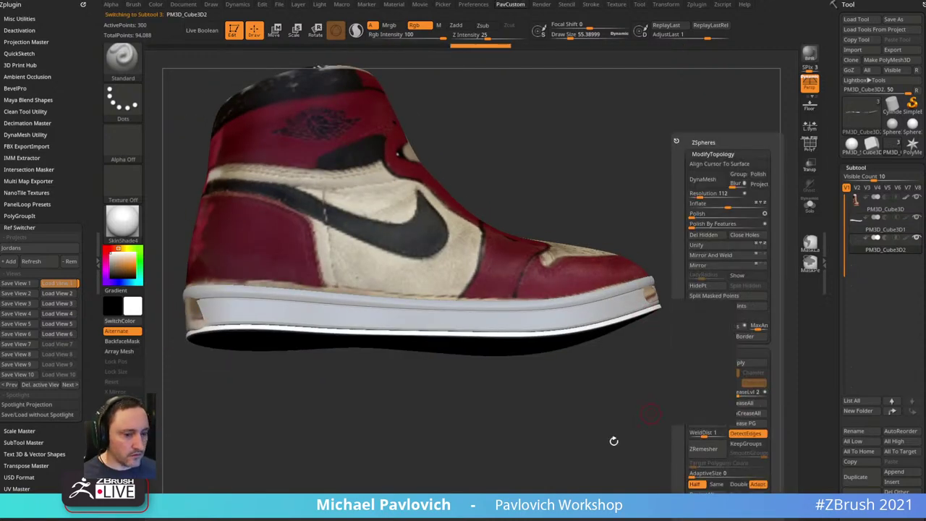
- Hide the shoe subtool and inspect where the outsole meets the slab around the toe
drag(723, 309, 712, 327)
click(809, 145)
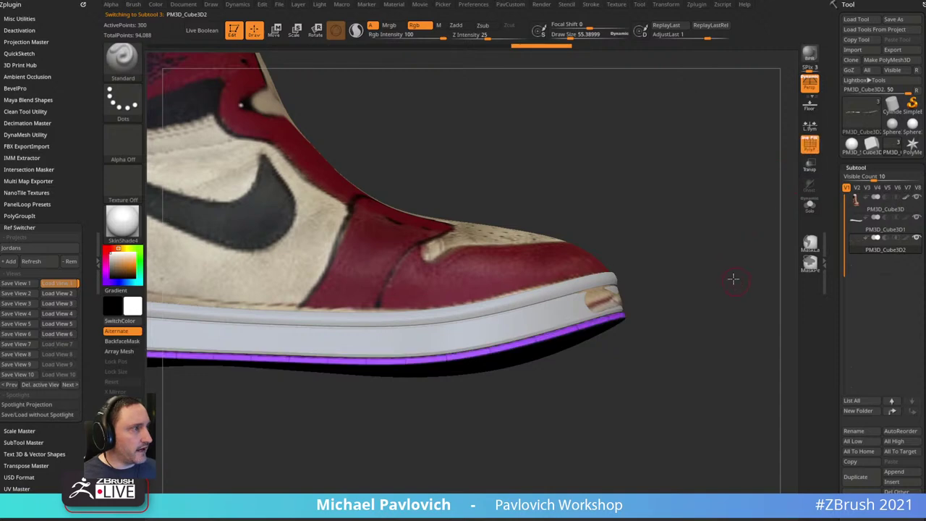
drag(731, 274, 634, 280)
key(shift+f)
click(917, 197)
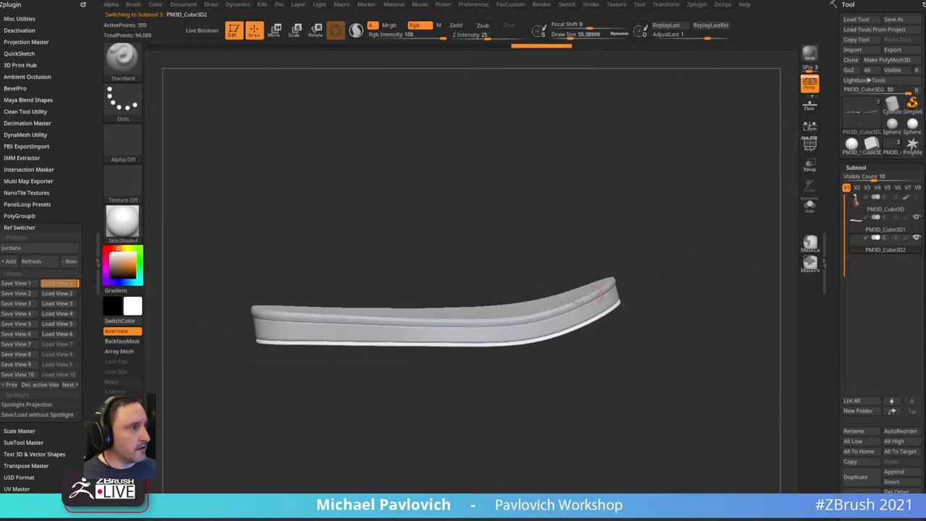
drag(293, 376, 632, 270)
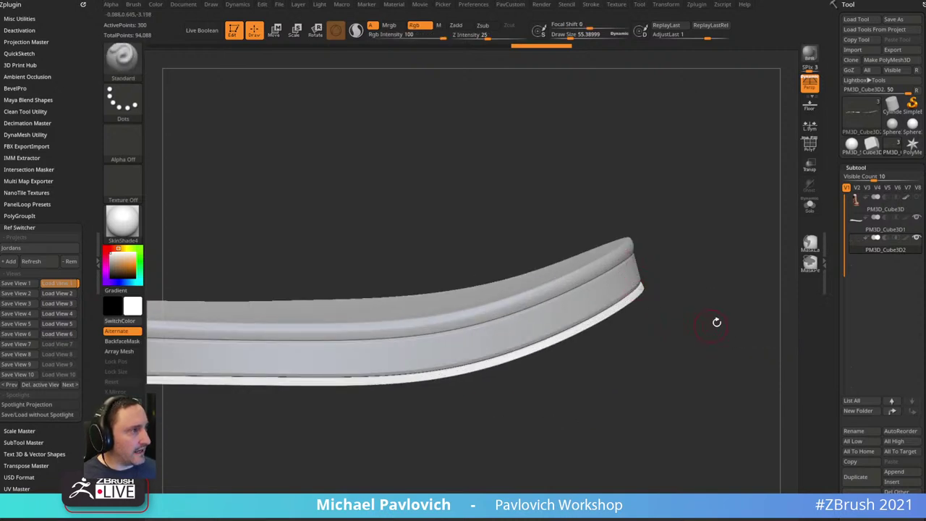
mouse_move(716, 322)
mouse_down()
mouse_move(726, 259)
mouse_move(687, 276)
mouse_move(704, 188)
mouse_move(673, 205)
mouse_move(694, 206)
mouse_move(708, 235)
mouse_move(601, 306)
mouse_up()
- Show the polyframe and use ZModeler's edge Scale action to adjust the outsole's edge loops around the toe against the slab
key(shift+f)
key(b)
key(z)
key(m)
key(space)
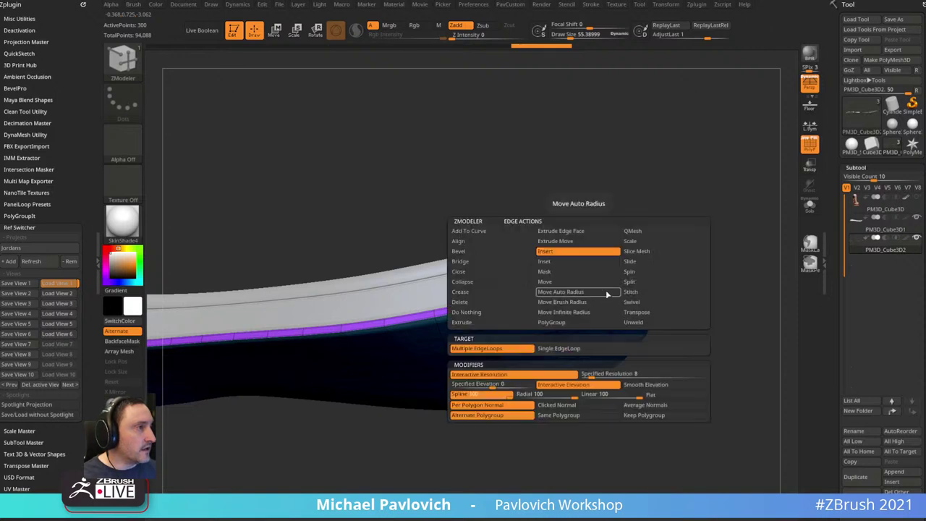
click(636, 243)
click(555, 360)
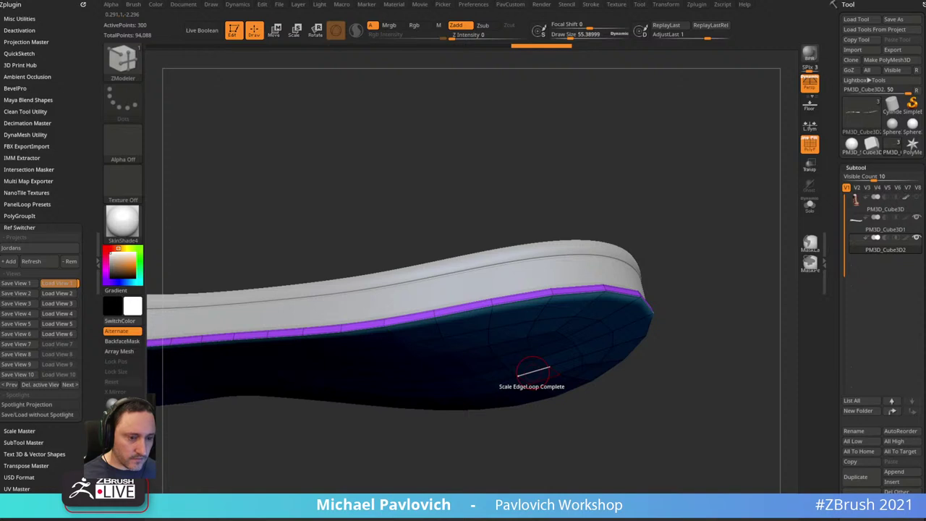
drag(691, 191, 615, 287)
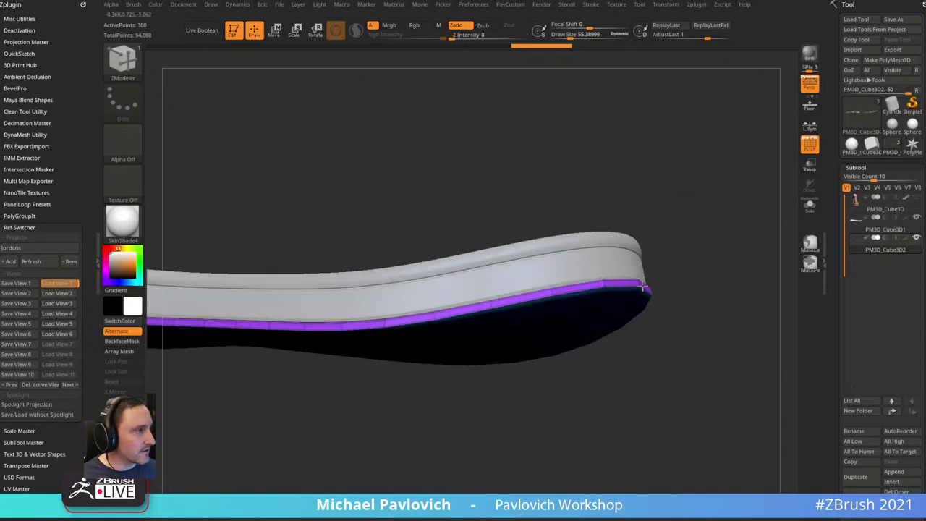
drag(641, 287, 634, 285)
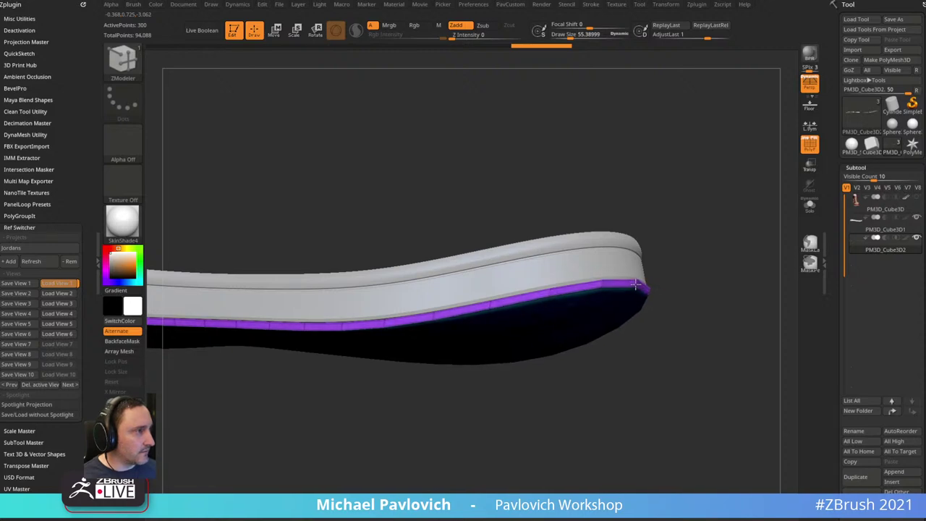
- Hide the polyframe and examine the fit of the outsole under the slab from the side
drag(727, 229, 716, 251)
drag(626, 317, 709, 217)
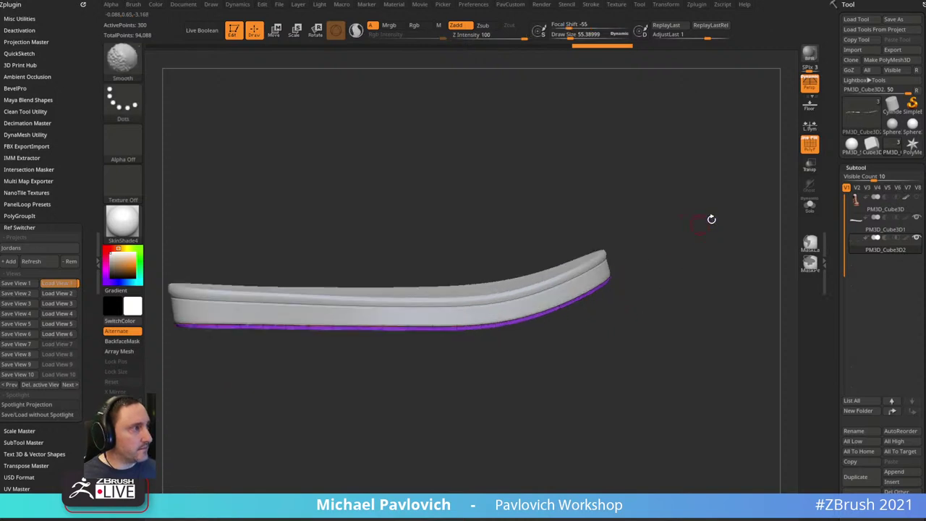
key(shift+f)
mouse_move(669, 164)
mouse_down()
mouse_move(711, 212)
mouse_move(690, 224)
mouse_move(711, 219)
mouse_up()
key(s)
mouse_move(706, 215)
alt+mouse_down()
mouse_move(687, 247)
mouse_move(674, 177)
alt+mouse_up()
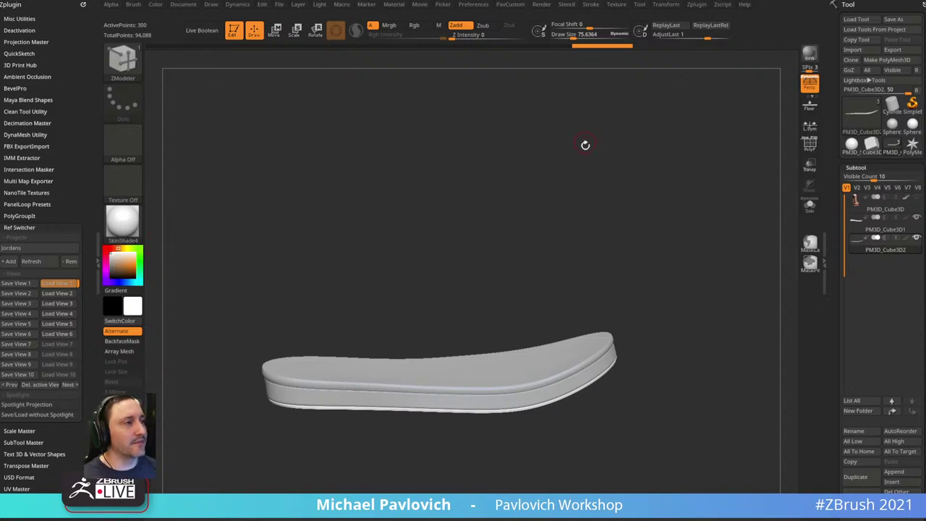
- Switch back to the Standard brush and review the assembled sole from several angles
mouse_move(585, 145)
mouse_down()
mouse_move(618, 173)
mouse_move(600, 176)
mouse_move(626, 192)
mouse_move(613, 188)
mouse_up()
key(s)
key(b)
key(s)
key(t)
key(s)
click(613, 186)
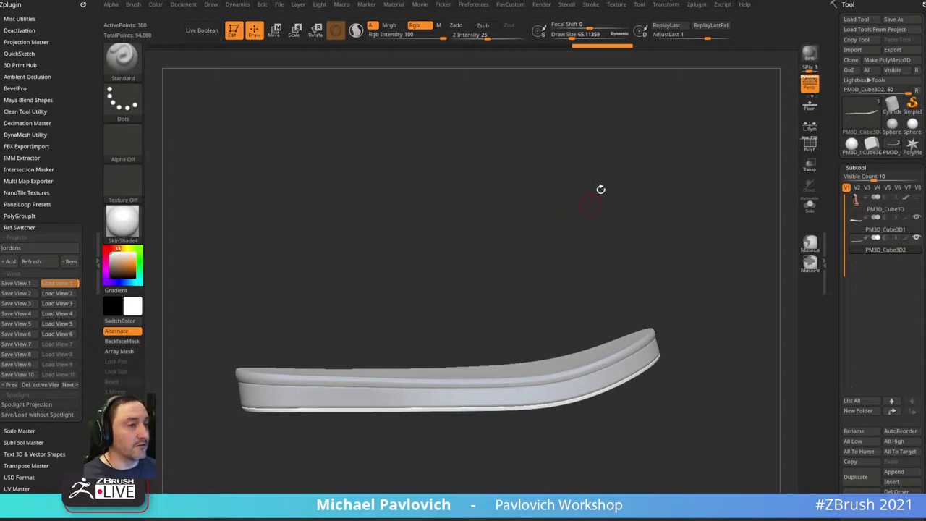
mouse_move(599, 191)
mouse_down()
mouse_move(568, 182)
mouse_move(580, 202)
mouse_move(595, 201)
mouse_move(583, 202)
mouse_up()
key(s)
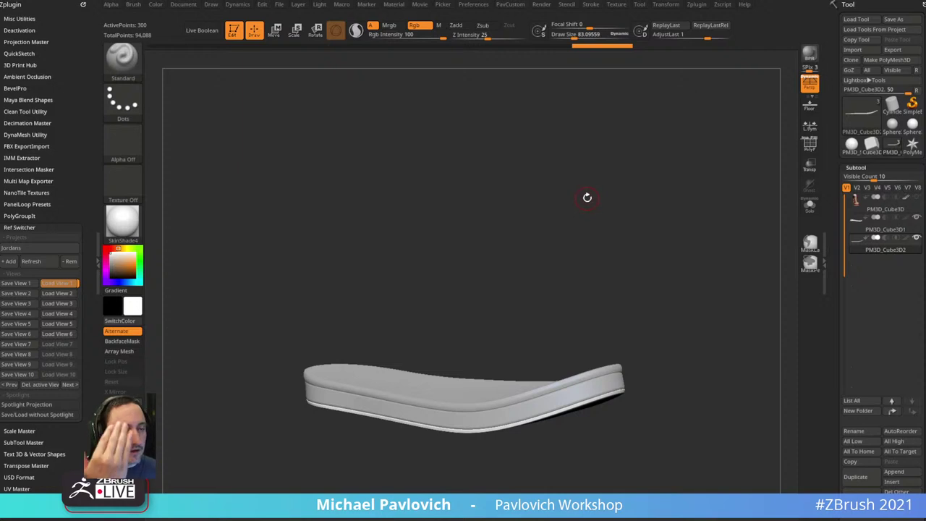
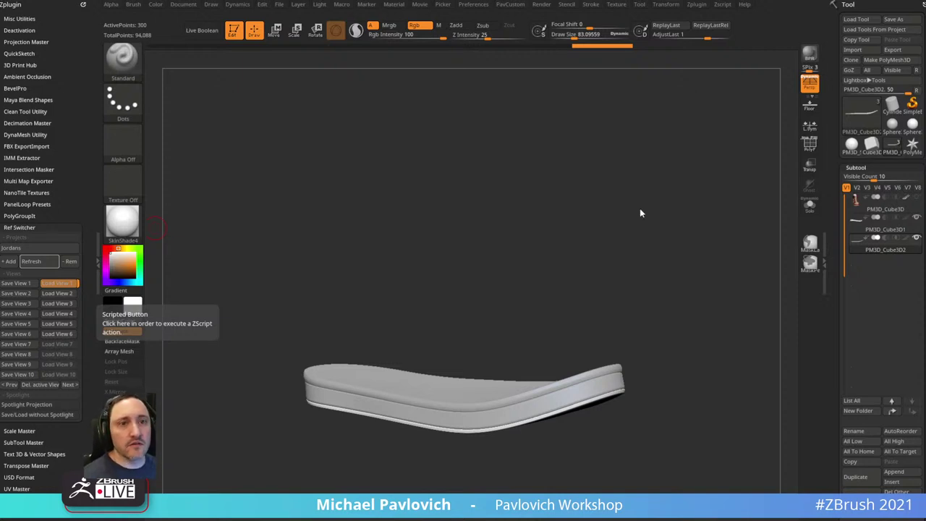
- Make the sole slab the active subtool and toggle its Dynamic Subdivision preview
mouse_move(640, 226)
right_down()
mouse_move(650, 217)
mouse_move(702, 245)
mouse_move(626, 315)
right_up()
alt+click(597, 314)
right_drag(645, 263, 655, 261)
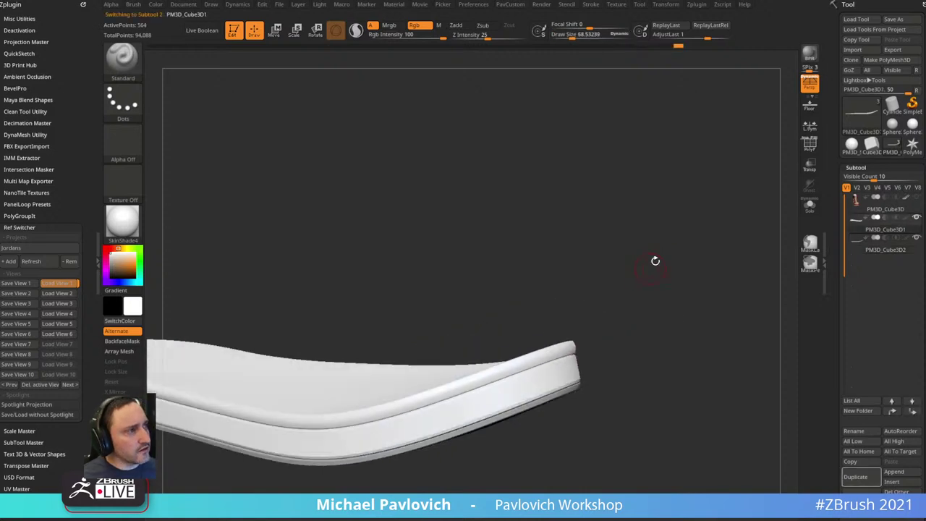
key(2)
click(647, 364)
click(646, 366)
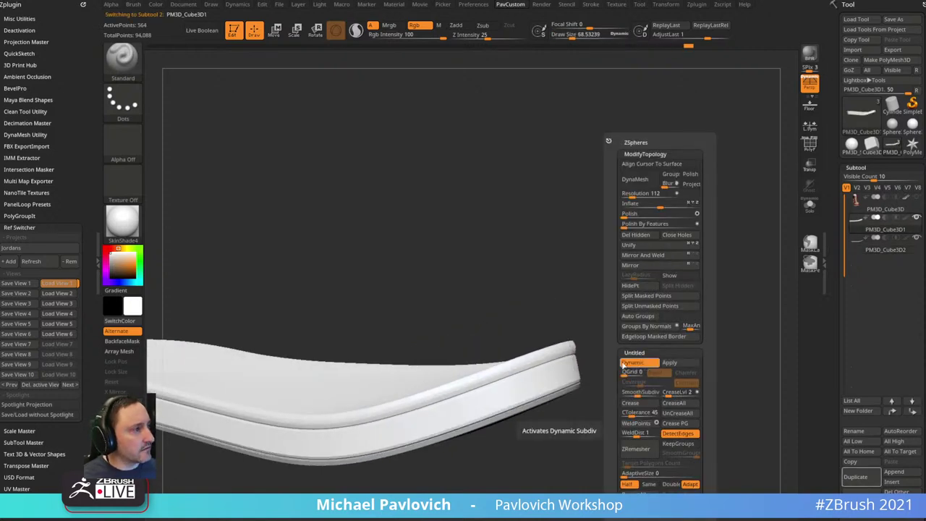
- Compare the sole mesh with and without Dynamic Subdivision smoothing
key(2)
key(2)
click(640, 365)
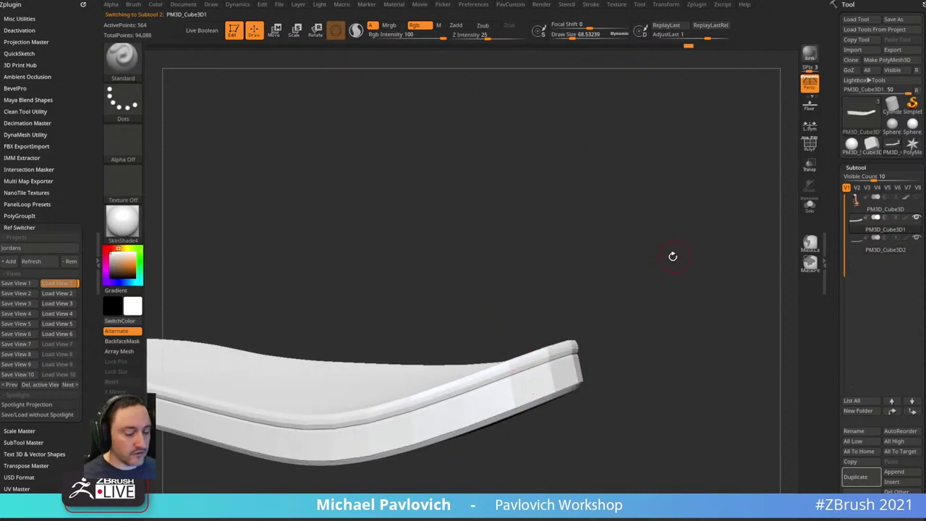
key(d)
key(shift+d)
key(d)
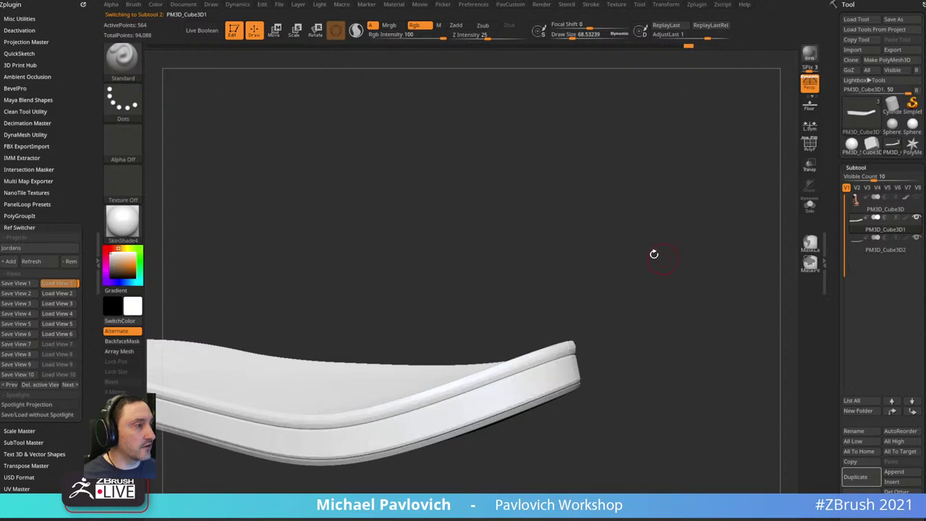
mouse_move(653, 254)
ctrl+right_down()
mouse_move(610, 243)
mouse_move(686, 220)
ctrl+right_up()
key(s)
mouse_move(644, 237)
mouse_down()
mouse_move(653, 186)
mouse_move(671, 240)
mouse_up()
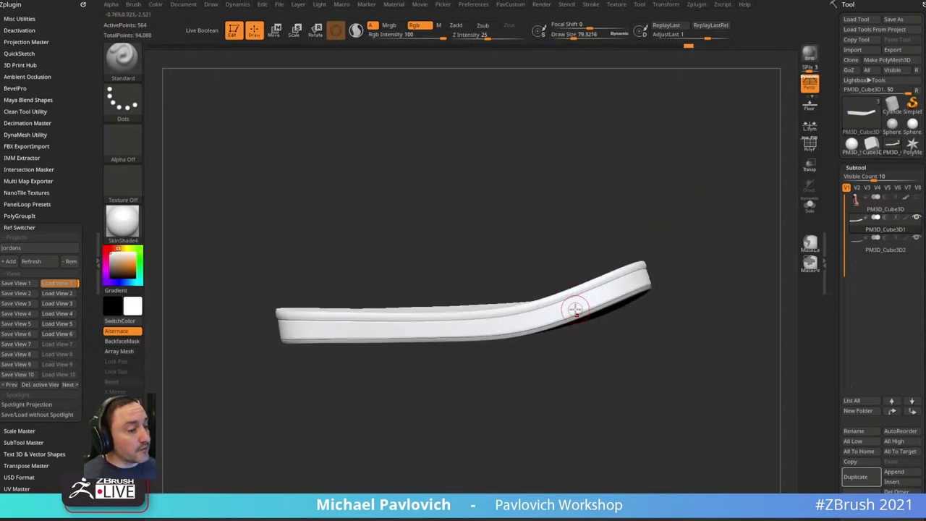
- Display the sole's wireframe and polygroups at the toe with Dynamic Subdivision smoothing off
key(s)
drag(576, 310, 569, 310)
mouse_move(668, 170)
alt+mouse_down()
mouse_move(647, 207)
mouse_move(699, 147)
mouse_move(708, 173)
mouse_move(685, 185)
mouse_move(724, 189)
mouse_move(730, 217)
mouse_move(668, 190)
mouse_move(755, 210)
mouse_move(764, 194)
mouse_move(749, 246)
mouse_move(652, 152)
mouse_move(661, 279)
alt+mouse_up()
click(809, 147)
key(shift+d)
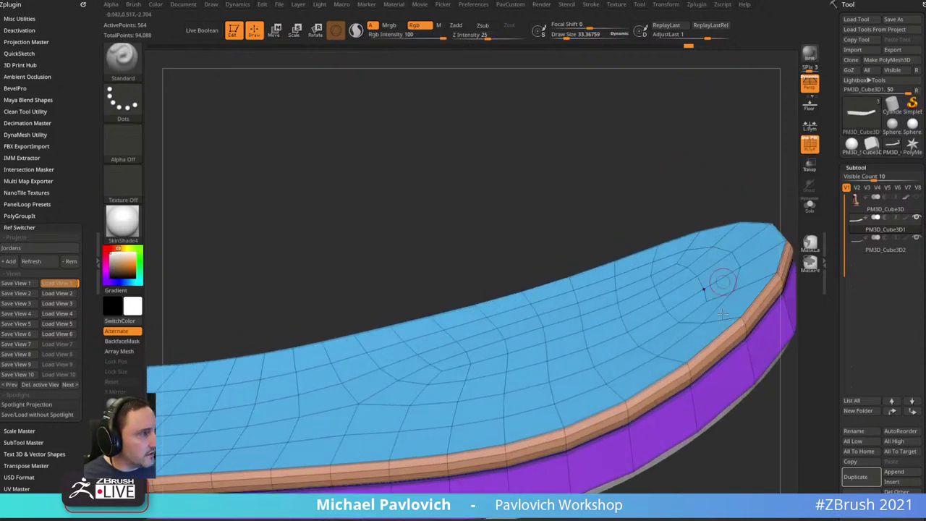
- Bevel the complete edge loop between the sole's top surface and its rim band with the ZModeler brush
key(b)
key(z)
key(m)
key(space)
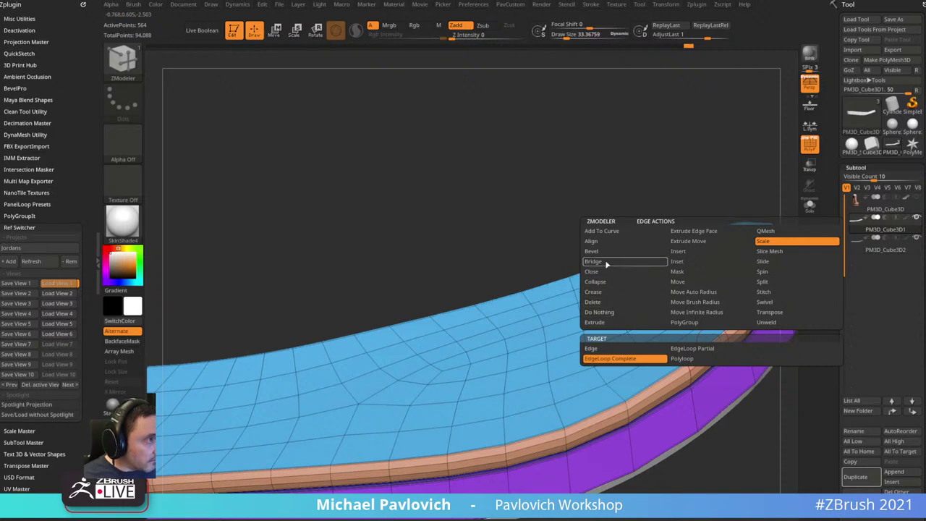
click(606, 262)
click(605, 256)
right_drag(554, 285, 578, 278)
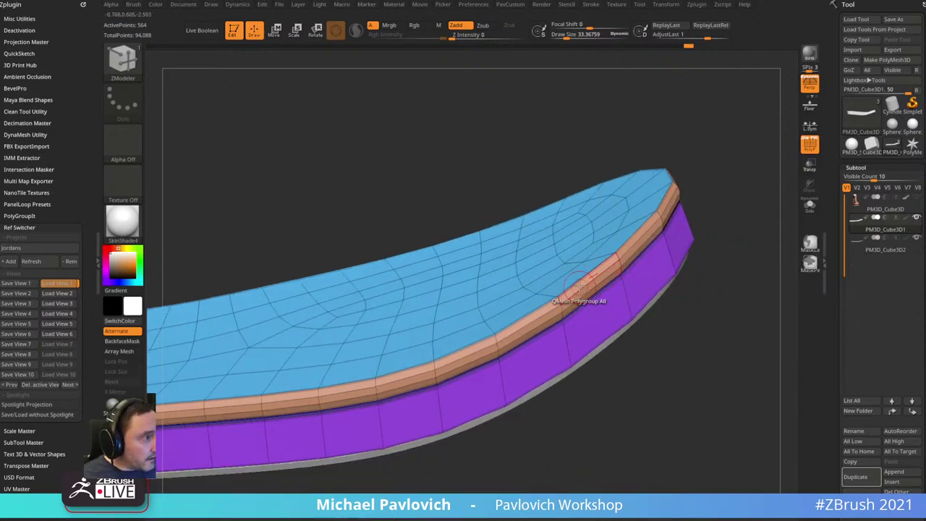
drag(572, 300, 582, 275)
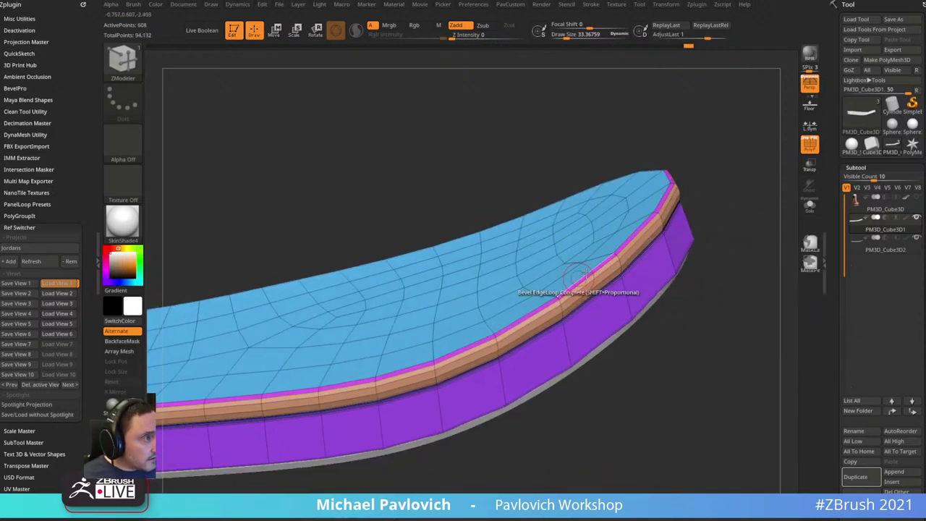
- Merge the bevel strip, the sole's top surface and the rim band into a single polygroup
ctrl+shift+click(614, 255)
key(ctrl+w)
ctrl+shift+click(714, 198)
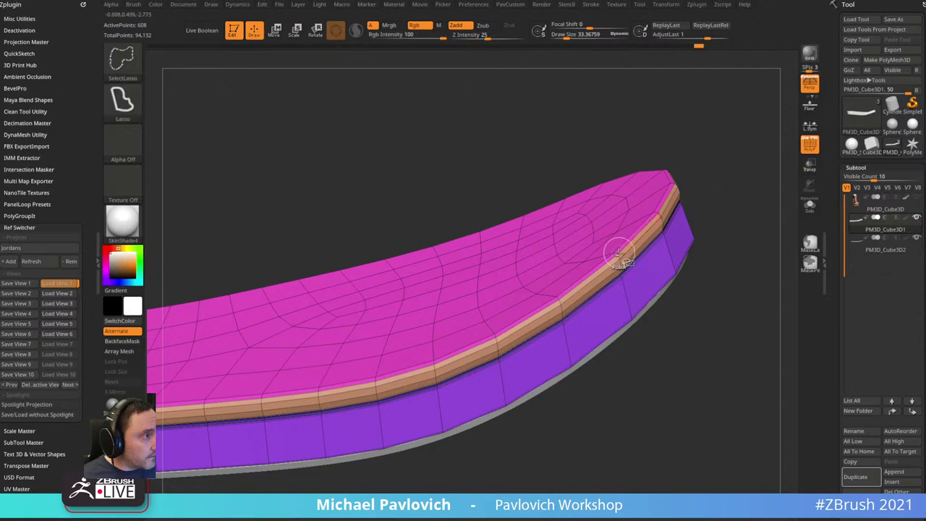
ctrl+shift+click(616, 255)
key(ctrl+w)
ctrl+shift+click(728, 179)
- Examine the beveled rim smoothed without its wireframe, then return to the unsmoothed polygroup display
right_drag(728, 179, 714, 158)
drag(713, 157, 730, 180)
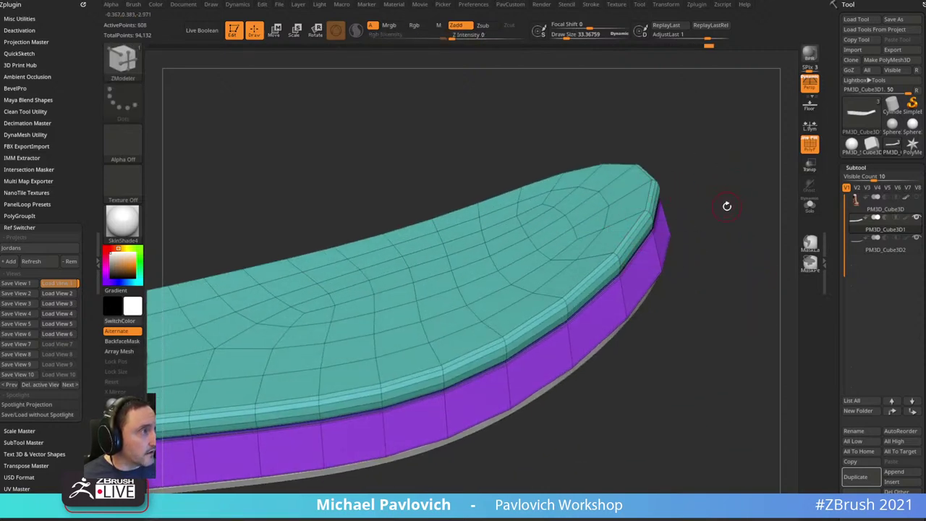
key(d)
drag(736, 188, 783, 153)
click(809, 143)
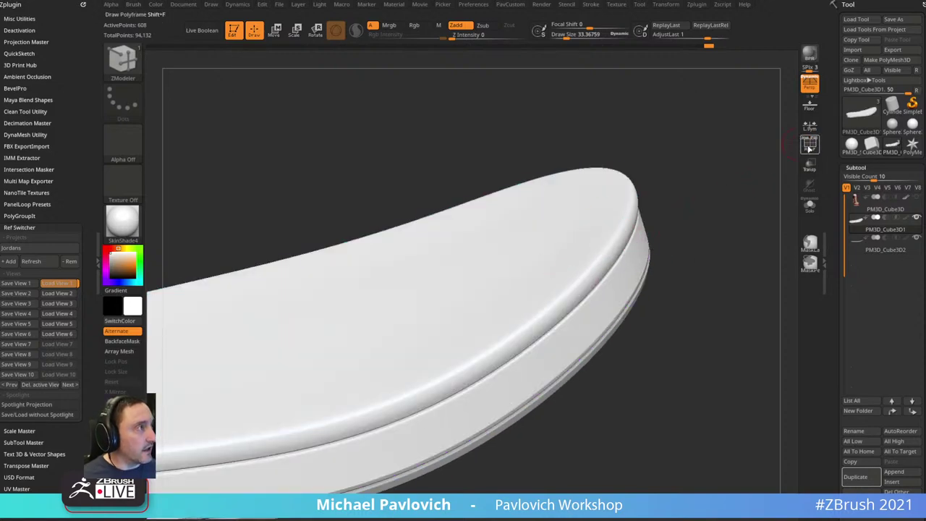
click(810, 143)
key(shift)
key(shift+d)
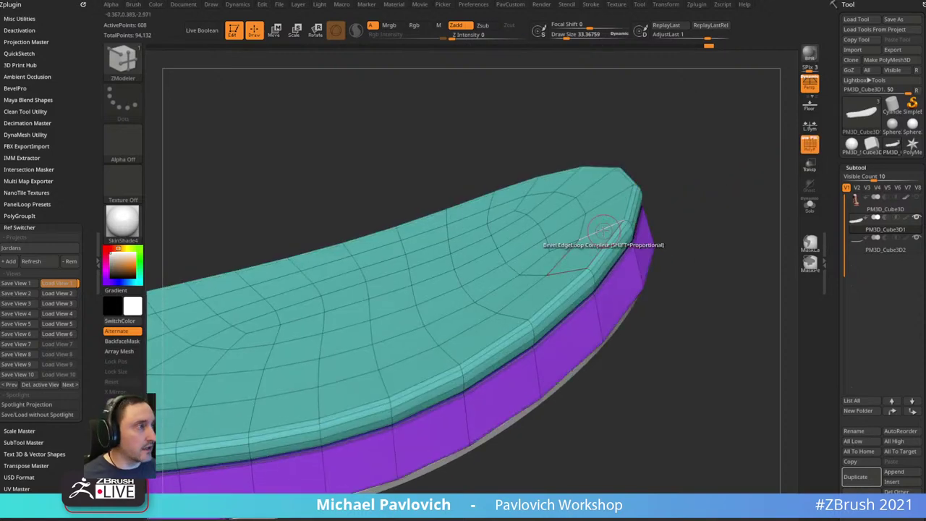
- Insert a single edge loop in the sole's top surface near the rim using ZModeler, with smoothing on and wireframe hidden
key(space)
click(567, 249)
click(506, 346)
click(579, 346)
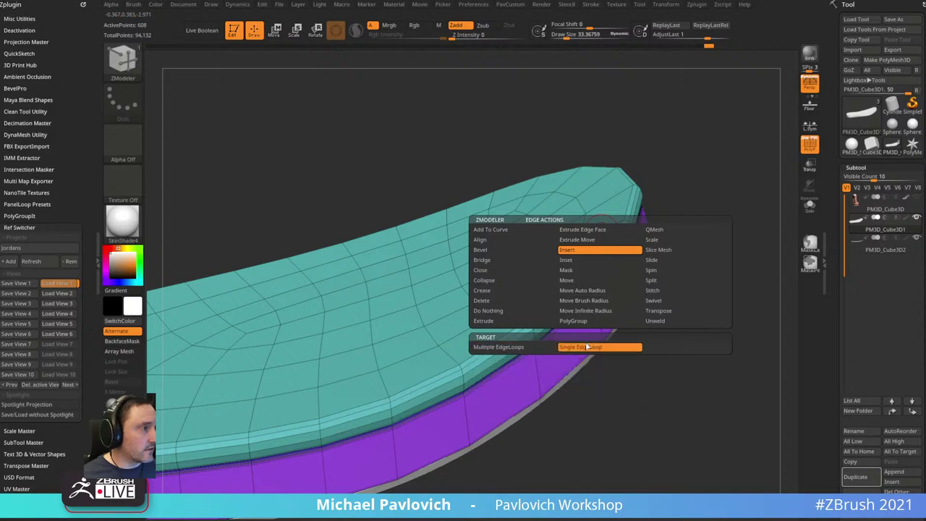
click(809, 143)
key(d)
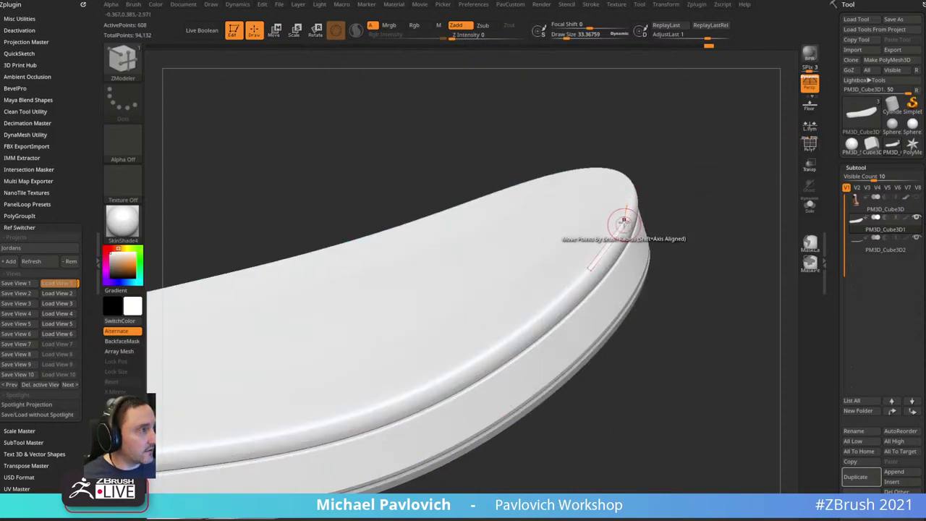
click(600, 230)
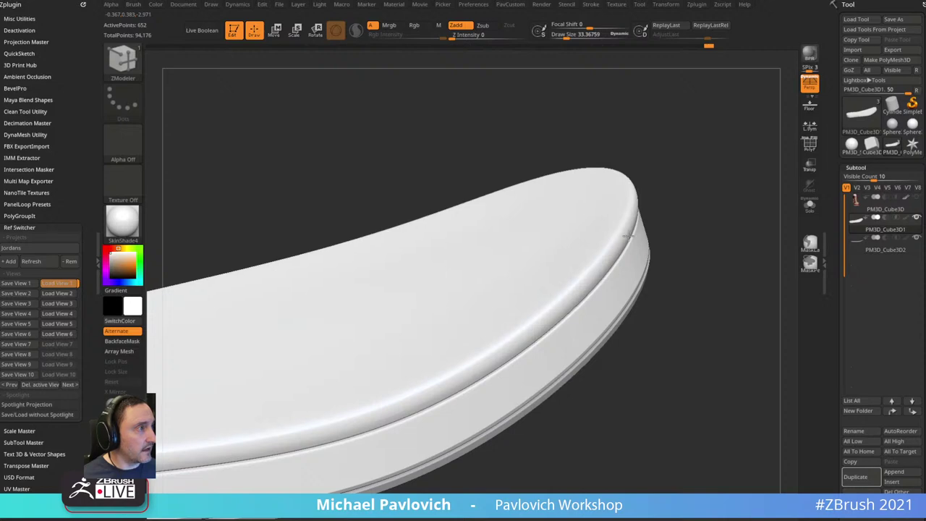
- Switch the material to StartupMaterial and compare the rim's shading with and without the inserted edge loop, keeping the loop
key(ctrl+z)
key(shift+d)
click(132, 226)
click(175, 231)
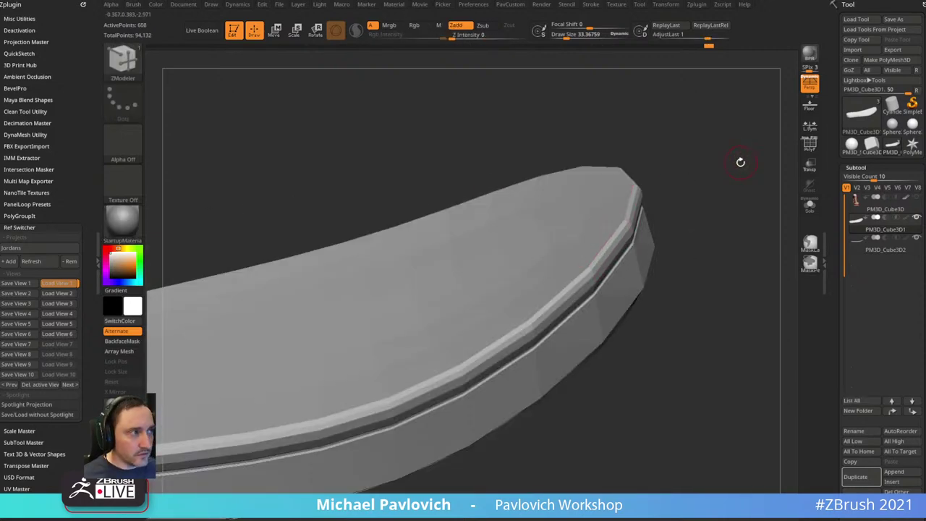
key(ctrl+shift+z)
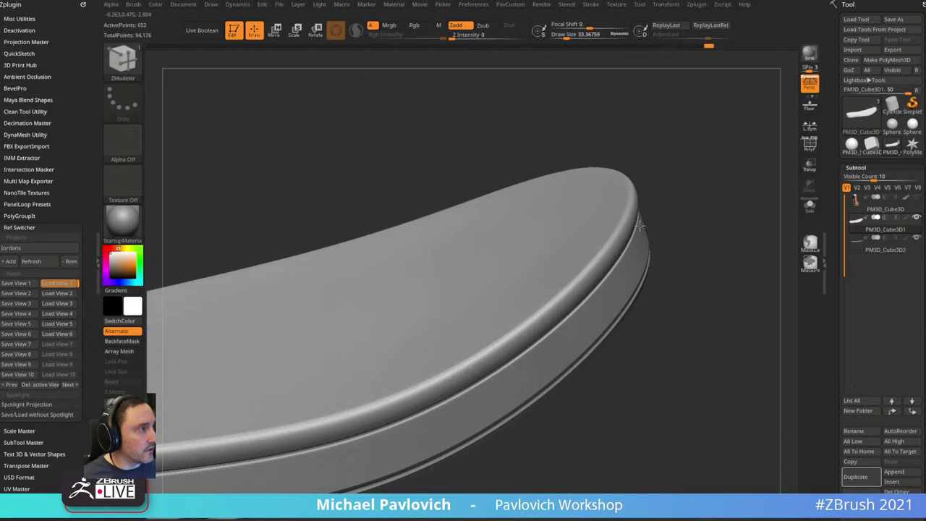
key(ctrl+z)
key(ctrl+shift+z)
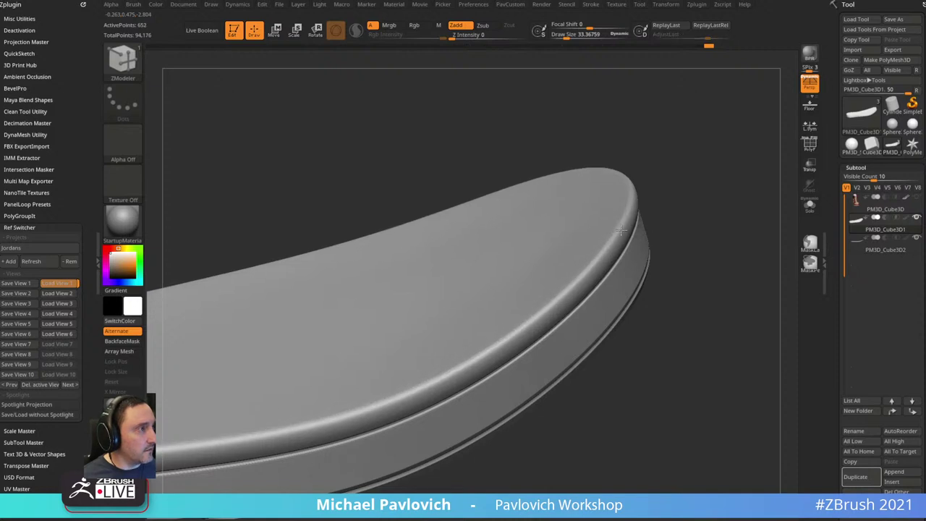
- Examine the inserted edge loop in the unsmoothed wireframe, then return to the smoothed sole without wireframe
key(shift+d)
key(shift+f)
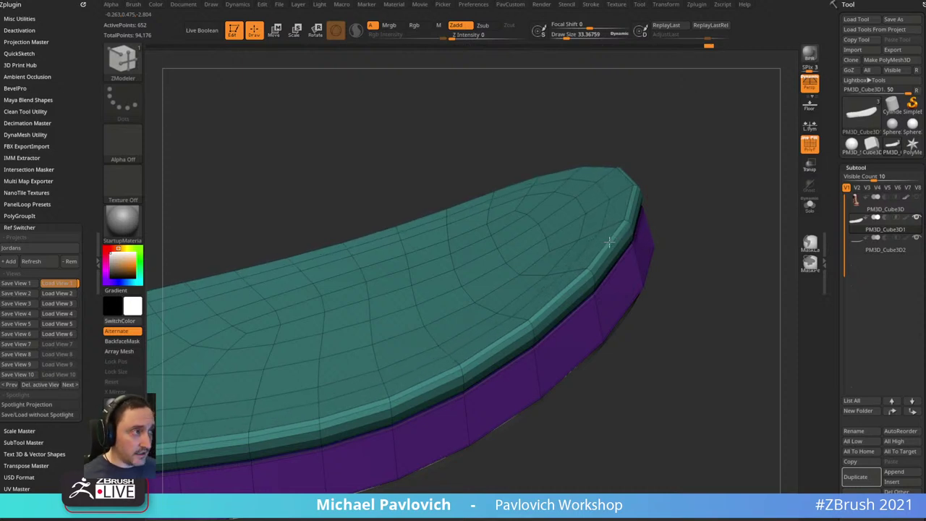
drag(738, 177, 791, 196)
key(d)
click(809, 143)
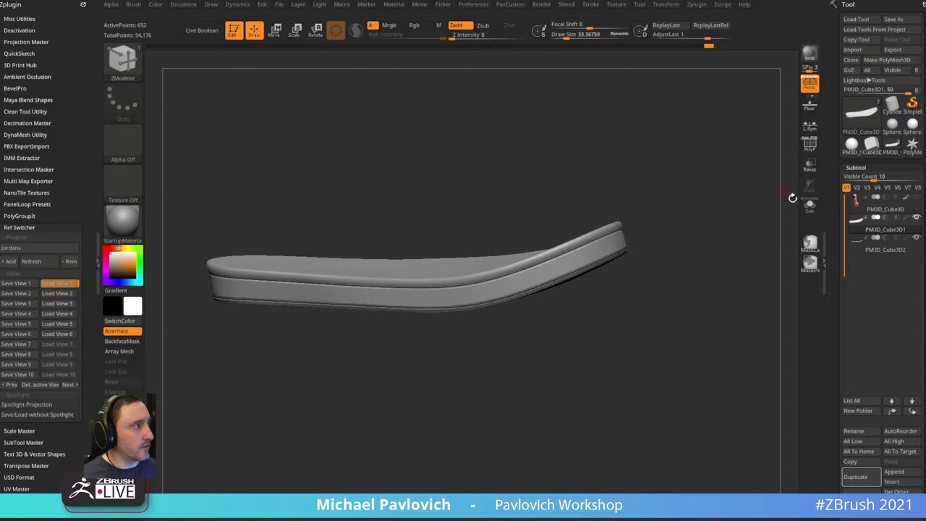
- Show the textured shoe and the other subtools to check the sole against them, then hide them again
shift+click(915, 218)
drag(702, 159, 731, 178)
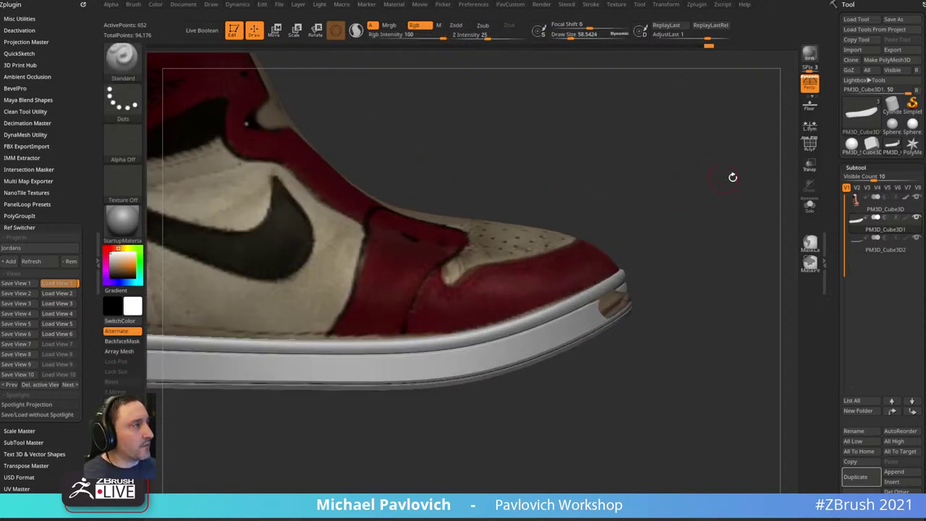
shift+click(916, 217)
drag(738, 248, 718, 220)
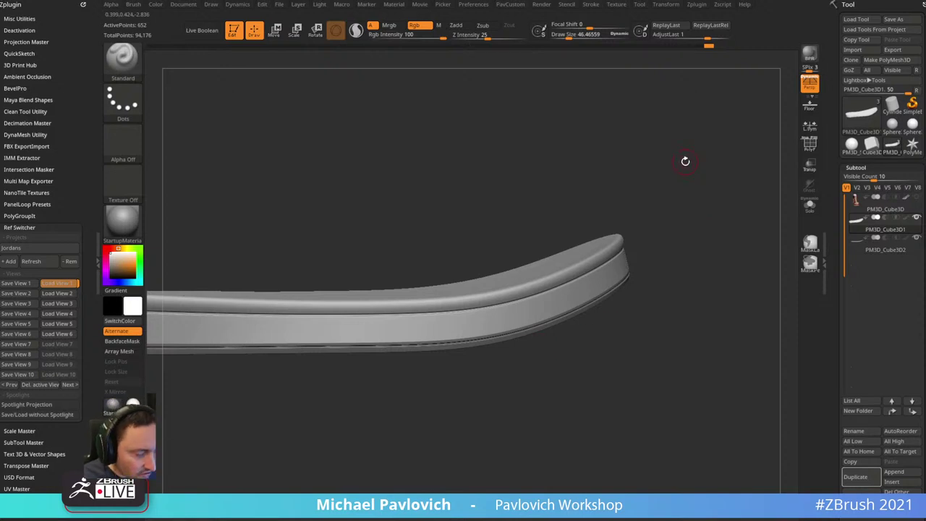
alt+drag(476, 191, 560, 163)
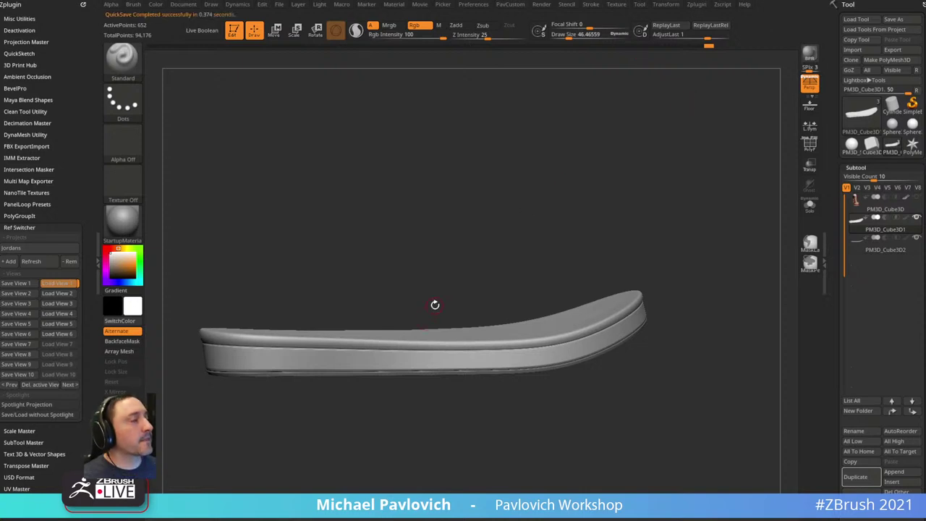
- Clear the canvas and place a PolyMesh3D star as a new editable 3D mesh
click(233, 30)
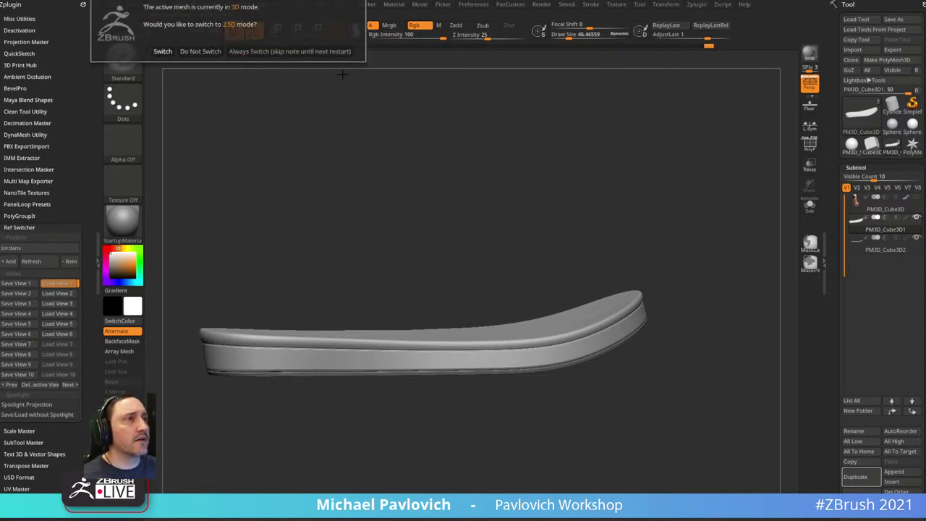
key(ctrl+n)
click(860, 113)
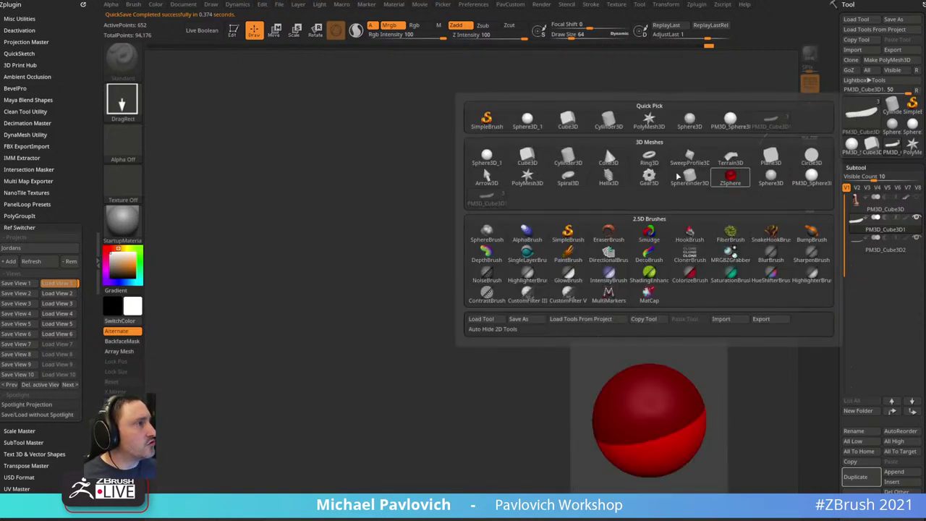
click(527, 178)
mouse_move(430, 283)
mouse_down()
mouse_move(248, 114)
mouse_move(357, 83)
mouse_up()
key(t)
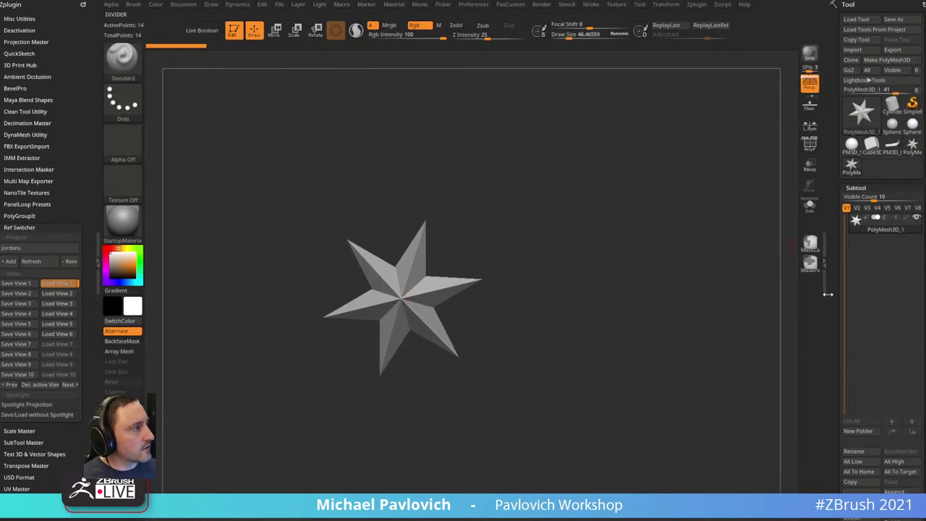
- Initialize the star mesh as a QCube with resolution 2 on X, Y and Z and display its wireframe
drag(837, 293, 836, 79)
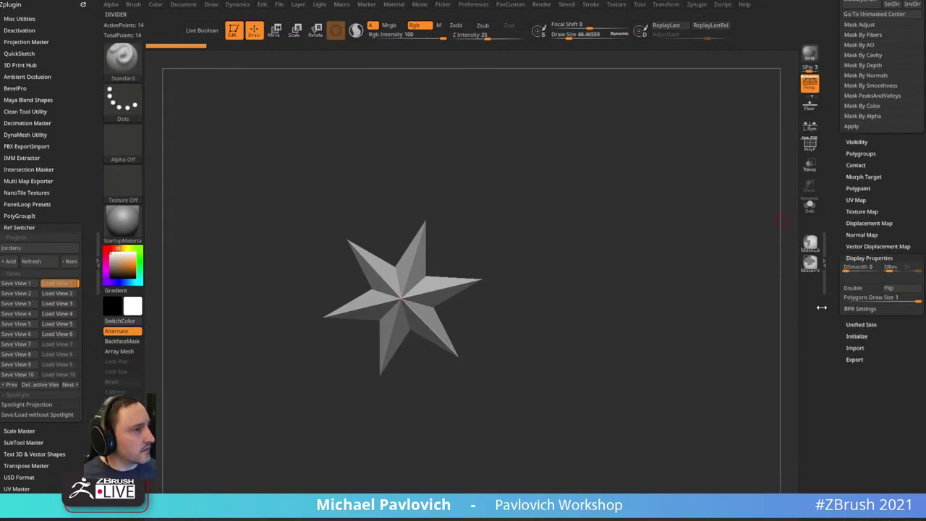
click(856, 336)
click(852, 345)
click(809, 144)
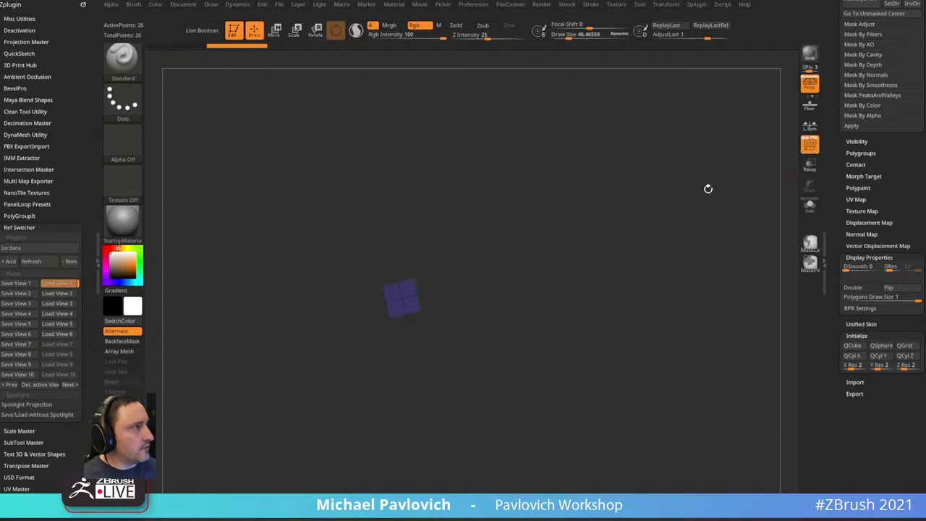
- Frame the cube at an angled view and set its material to SketchShaded2
key(f)
drag(667, 316, 606, 266)
click(127, 240)
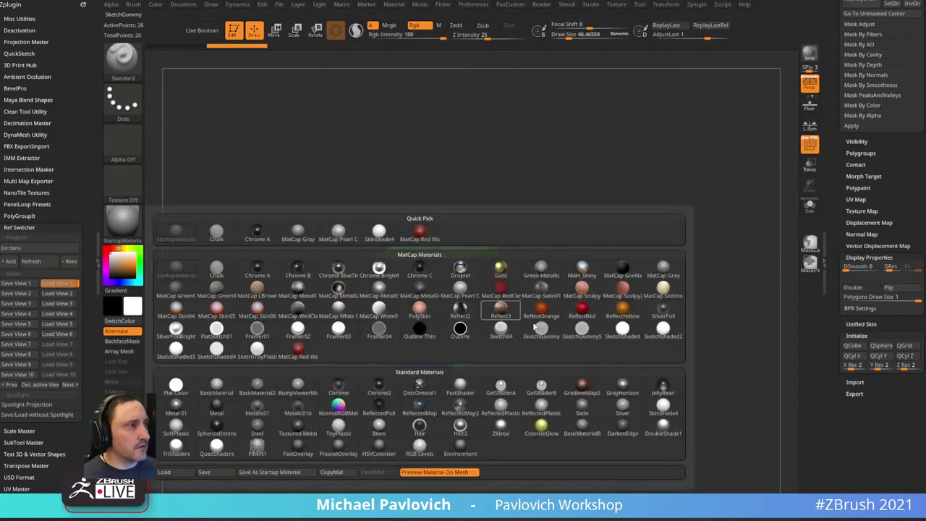
click(662, 331)
- Stretch the segmented cube along its Z axis into a long, thin bar
key(w)
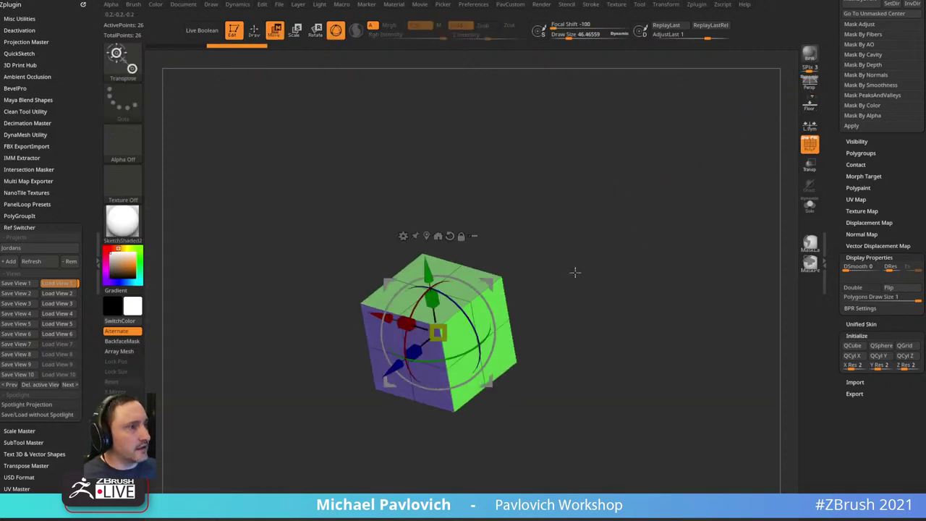
drag(413, 351, 329, 421)
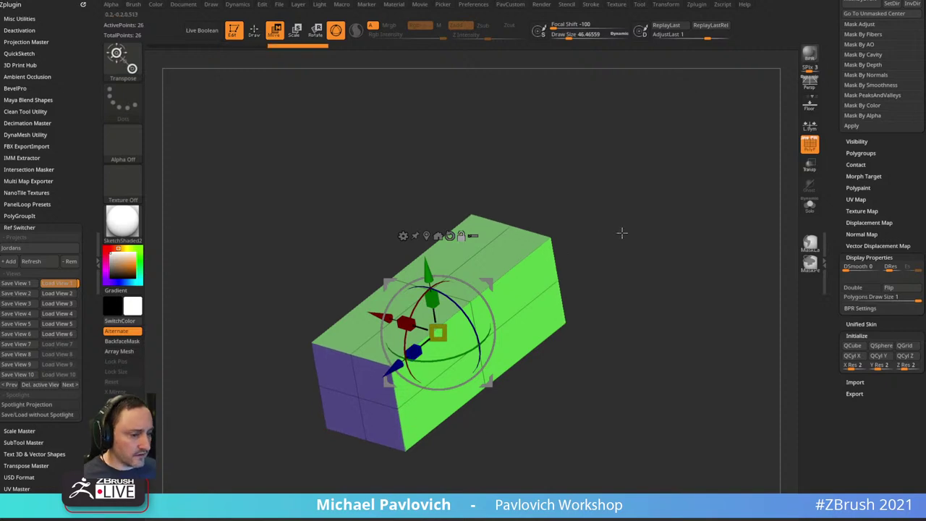
alt+drag(659, 233, 615, 210)
mouse_move(403, 327)
mouse_down()
mouse_move(377, 351)
mouse_move(495, 268)
mouse_up()
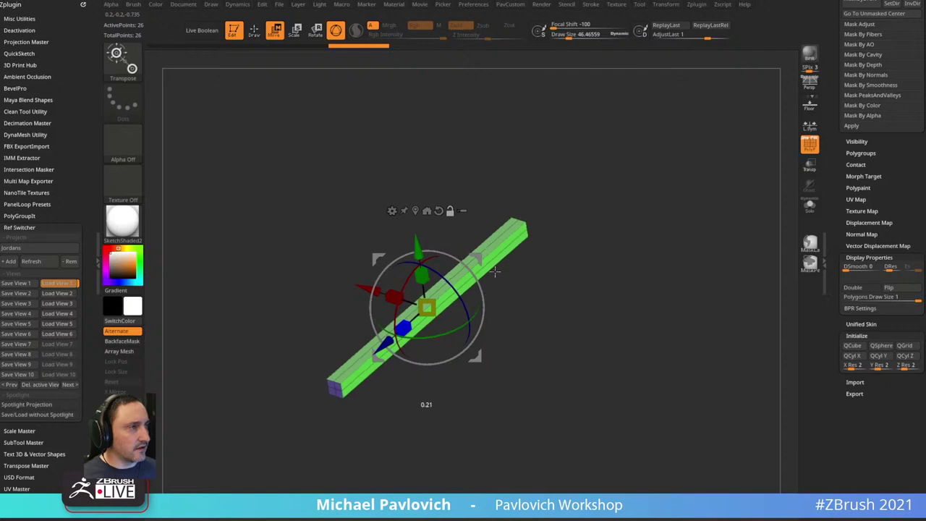
mouse_move(581, 218)
alt+mouse_down()
mouse_move(596, 236)
mouse_move(655, 210)
mouse_move(649, 223)
alt+mouse_up()
- Activate the ZModeler brush and reinitialize the mesh as a QCube with resolution 1 on X, Y and Z
key(q)
key(b)
key(z)
key(m)
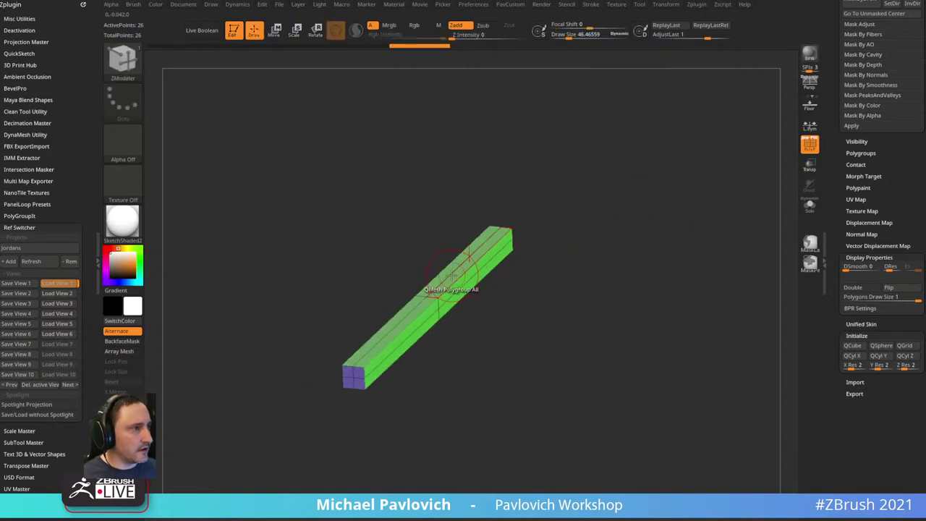
key(space)
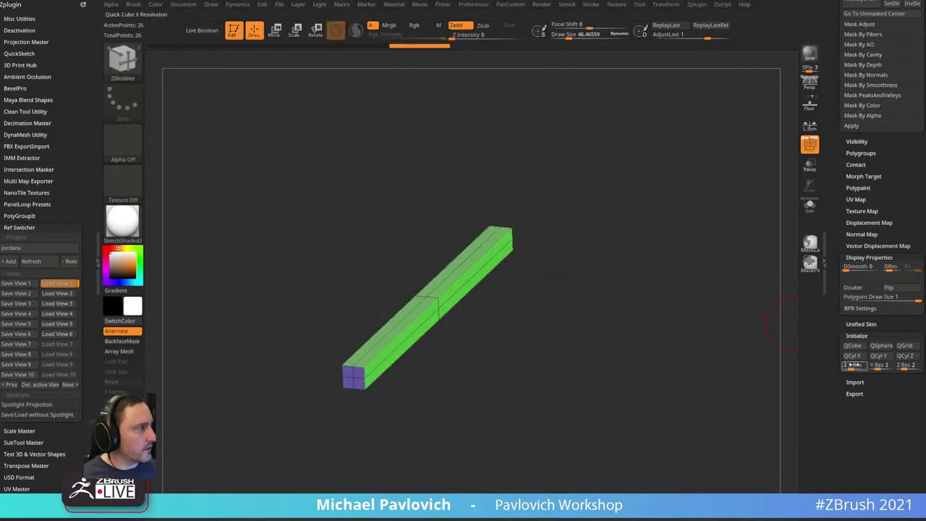
click(853, 345)
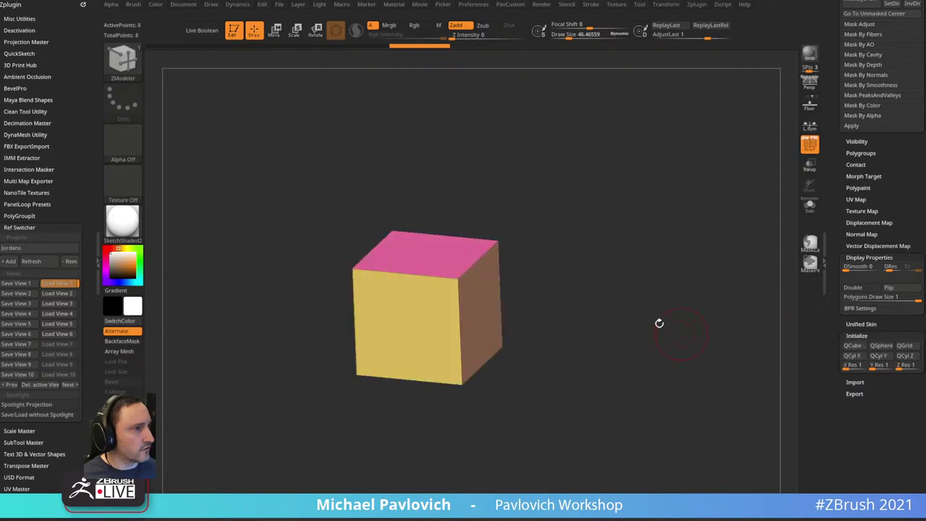
- Scale the unsegmented cube along its Z axis into a long, thin bar and frame it for ZModeler editing
key(w)
drag(401, 326, 452, 275)
key(f)
key(q)
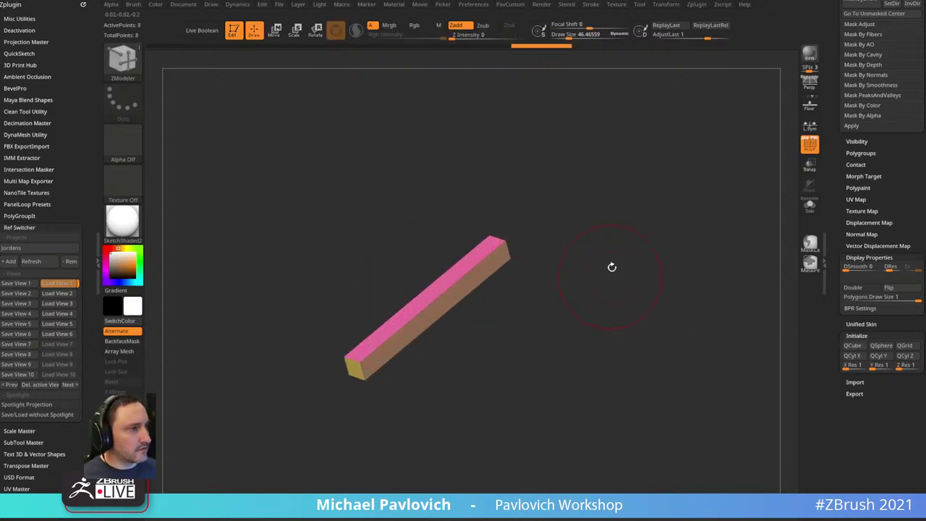
- Show the floor grid and insert a single edge loop around the middle of the bar
mouse_move(611, 267)
mouse_down()
mouse_move(634, 244)
mouse_move(638, 212)
mouse_move(630, 231)
mouse_move(652, 234)
mouse_up()
key(f)
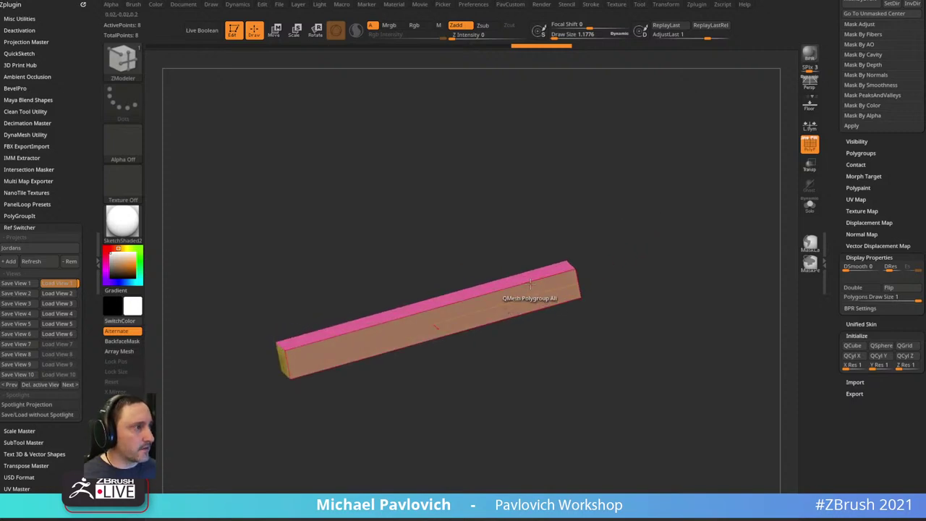
key(space)
click(809, 105)
drag(759, 145, 655, 177)
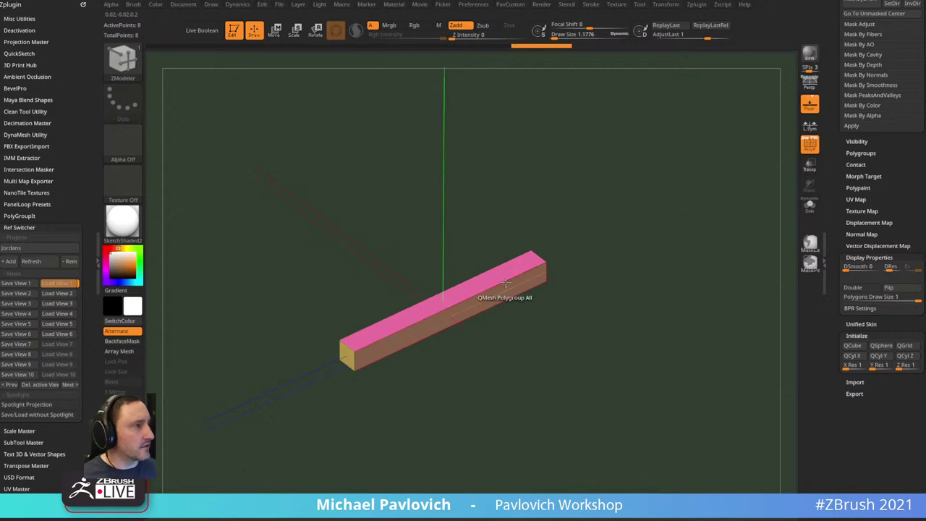
key(grave)
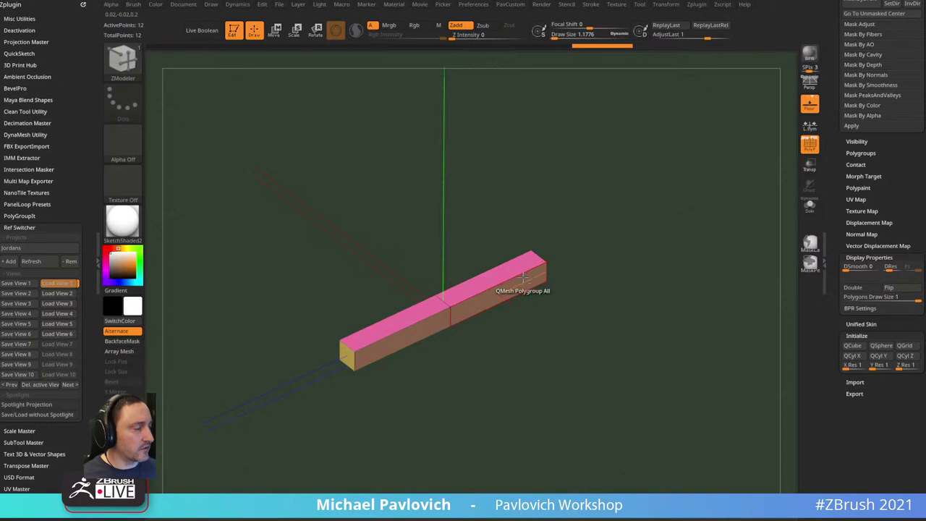
- Turn on symmetry along the bar's length and insert a single edge loop near each end
key(space)
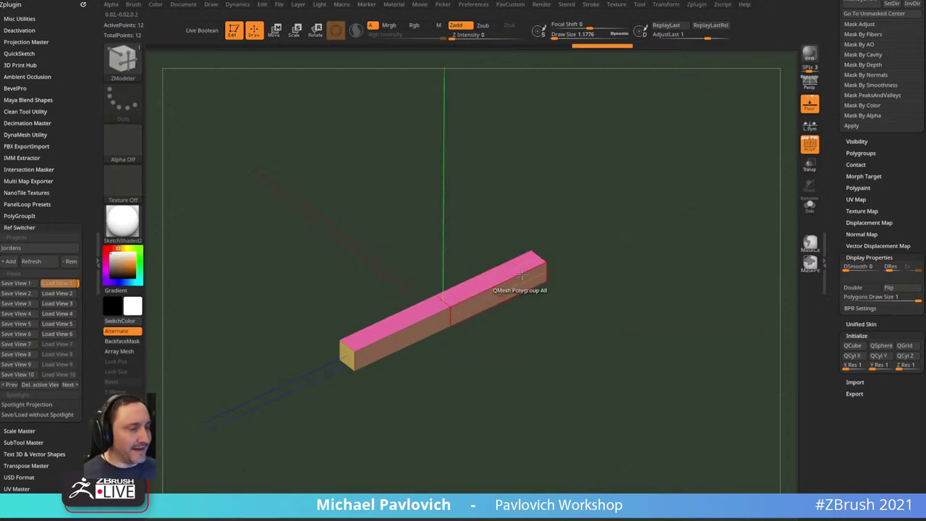
click(665, 5)
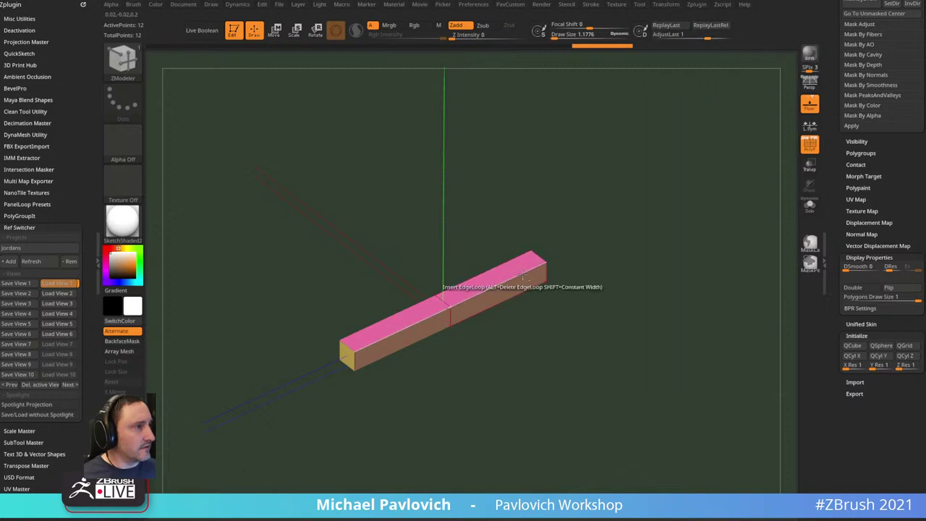
key(space)
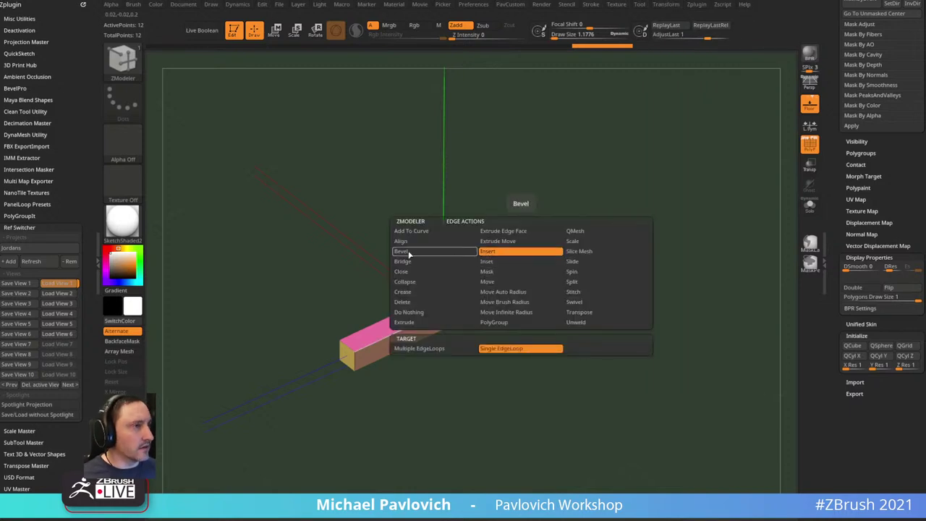
drag(516, 293, 528, 289)
- Extrude the underside polygons at both ends of the bar downward with QMesh to form two short legs
right_drag(640, 247, 543, 295)
alt+click(538, 288)
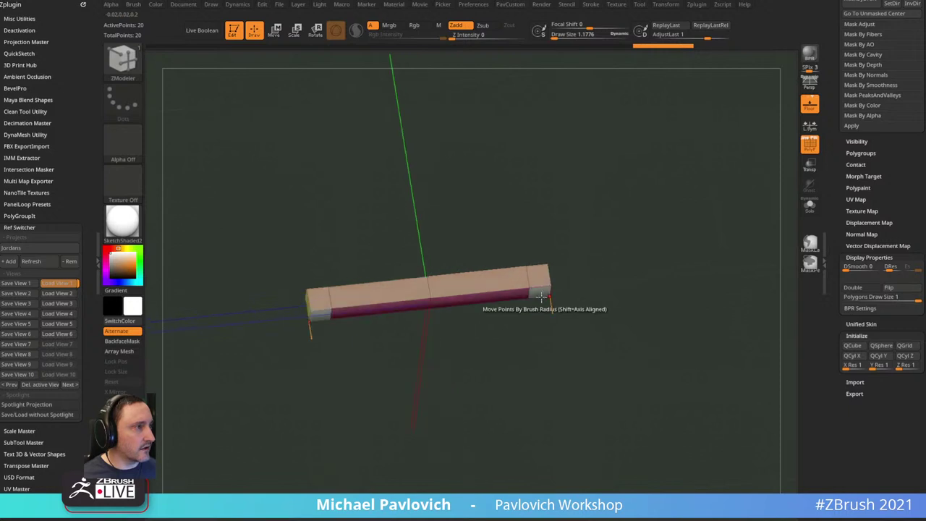
drag(540, 293, 542, 317)
right_drag(543, 315, 614, 285)
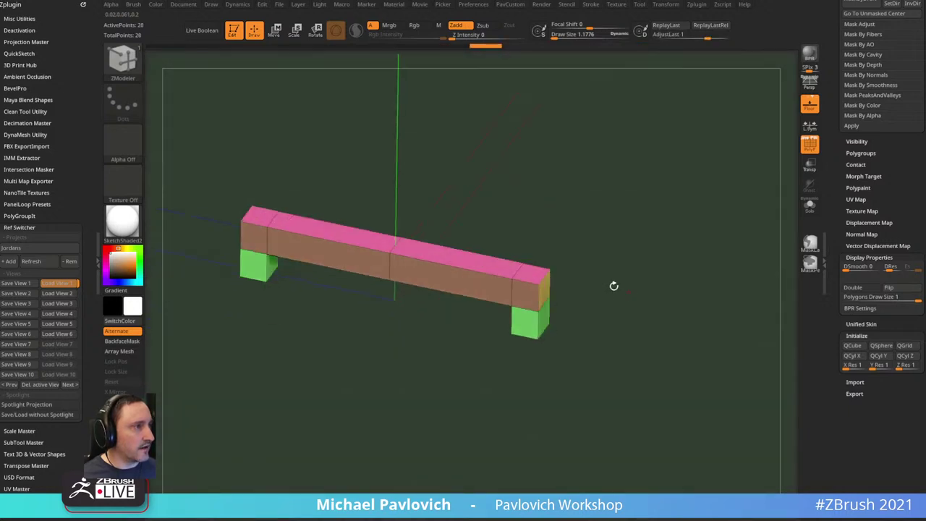
- Collapse the extra edges around the corners with the Collapse Edge action so the bar meets its legs in mitred joints
key(space)
click(412, 281)
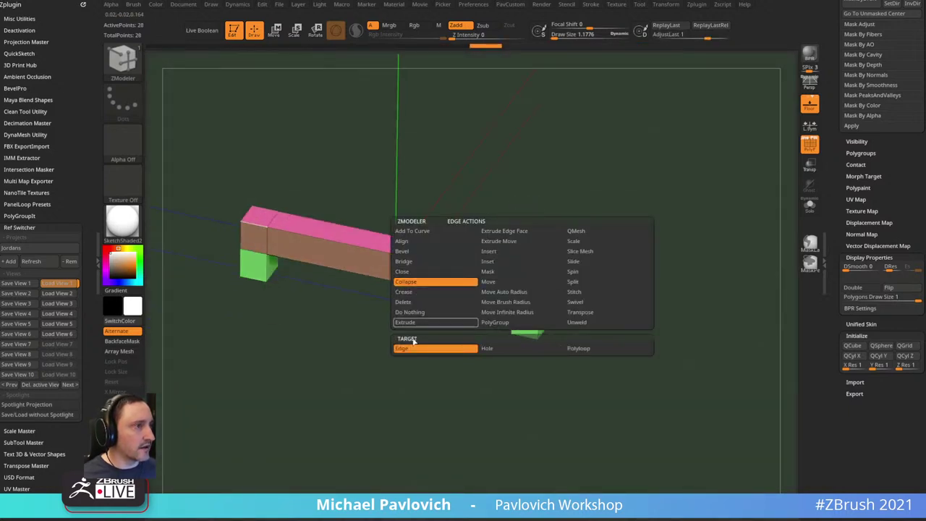
click(533, 281)
right_drag(534, 249, 547, 279)
click(548, 257)
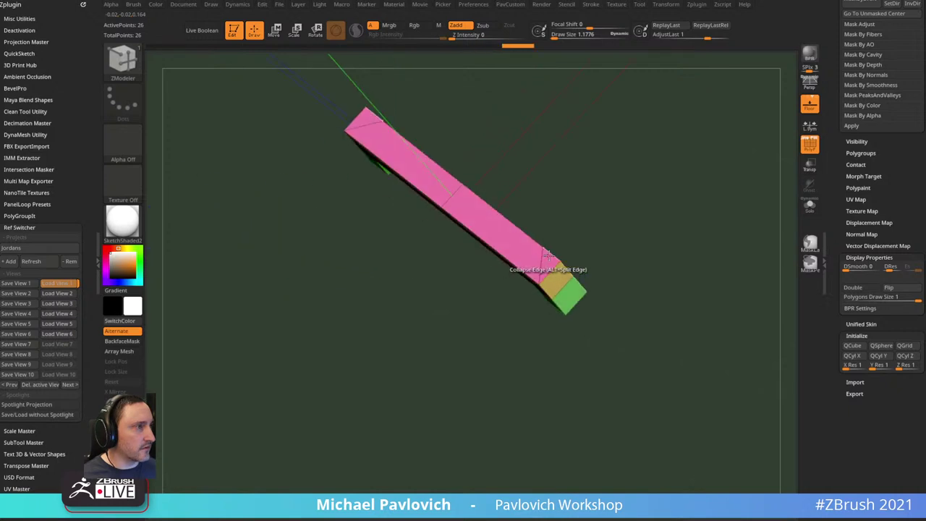
right_drag(579, 238, 605, 185)
click(561, 283)
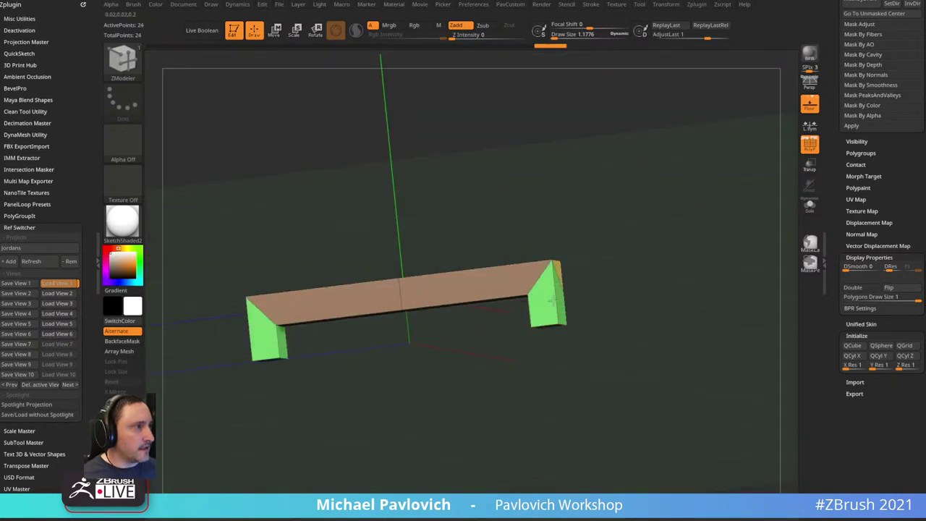
right_drag(653, 251, 592, 273)
click(589, 275)
- Smooth the staple with dynamic subdivision, hide the polyframe and floor grid, and view it from directly above
drag(551, 371, 702, 193)
key(d)
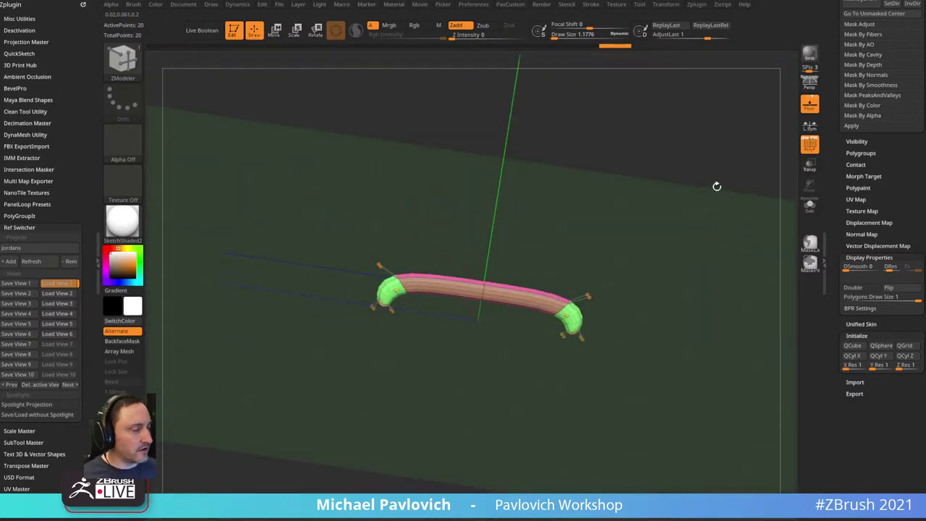
click(808, 145)
drag(755, 152, 707, 213)
click(809, 105)
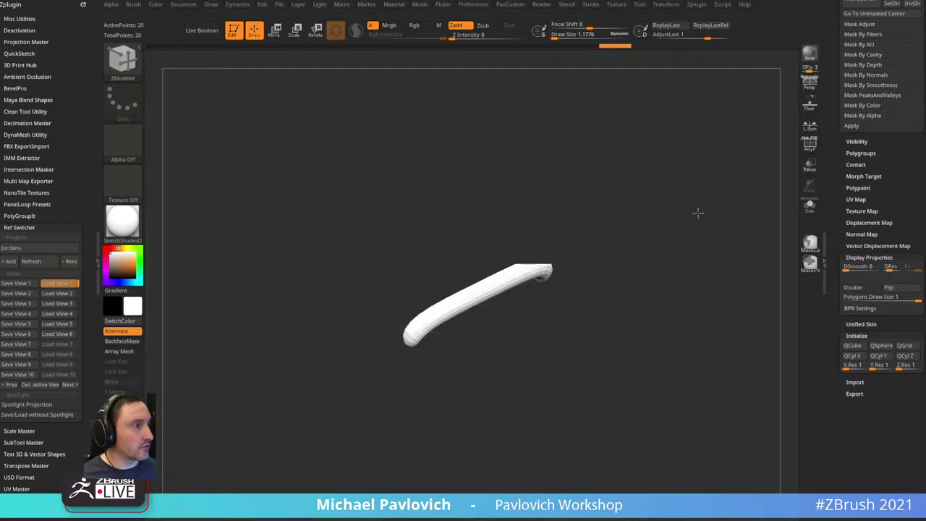
drag(701, 182, 703, 217)
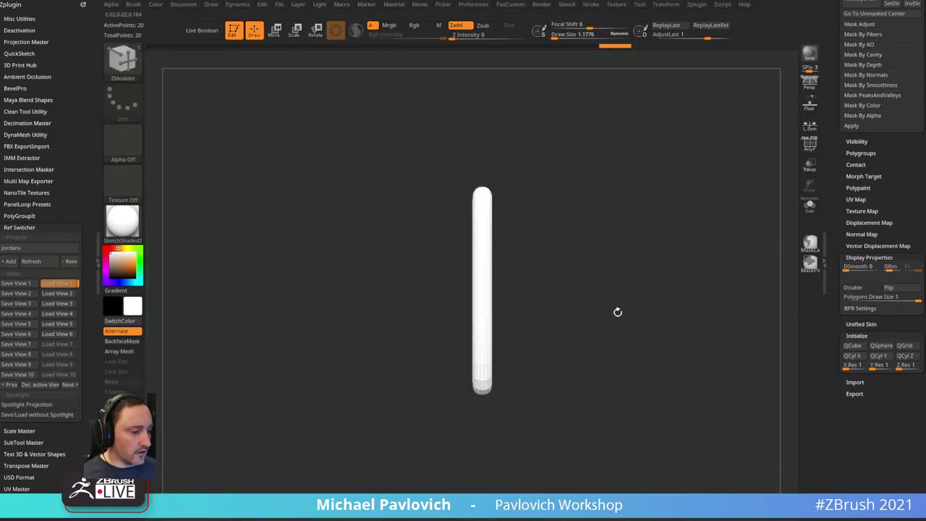
drag(617, 312, 609, 279)
- Try repeating the staple mesh as an evenly spaced row of copies along its length
key(w)
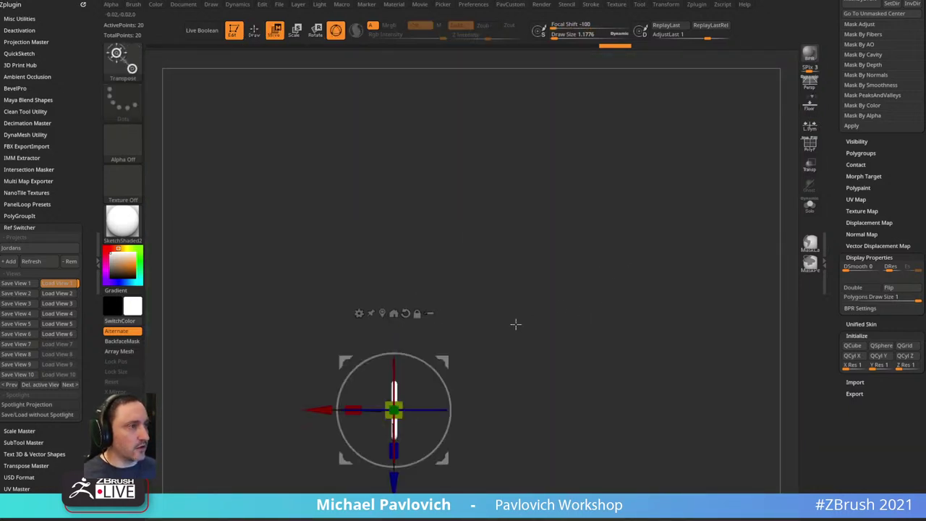
ctrl+drag(391, 477, 391, 130)
key(q)
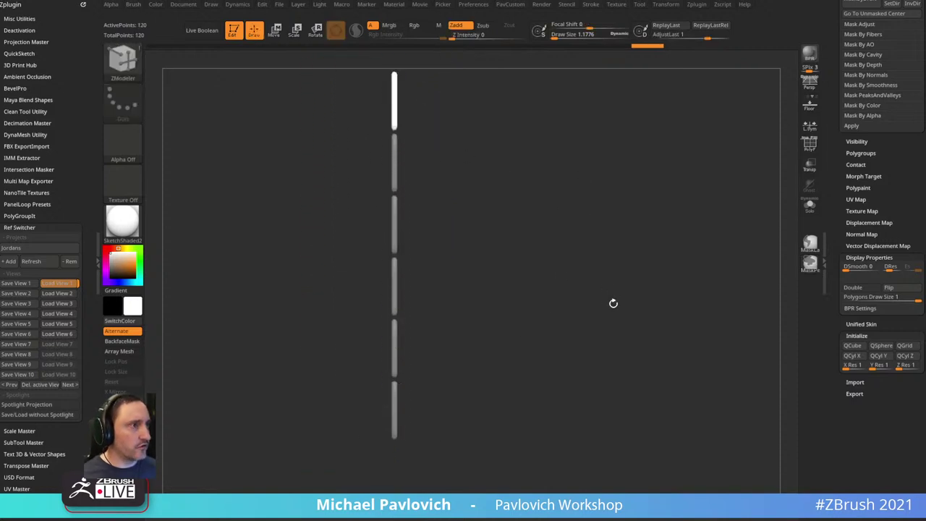
key(ctrl+z)
key(ctrl+z)
key(ctrl+z)
key(ctrl+z)
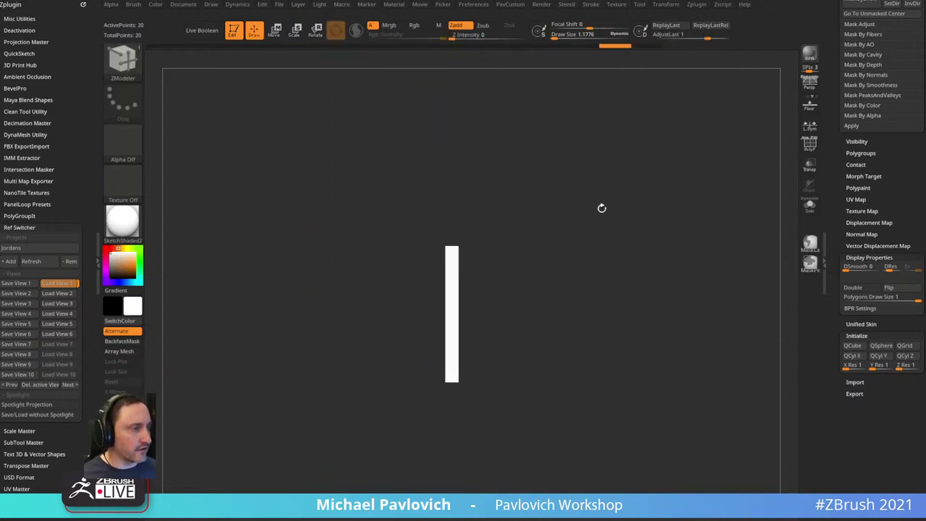
- Create a new InsertMesh brush from the staple mesh
key(b)
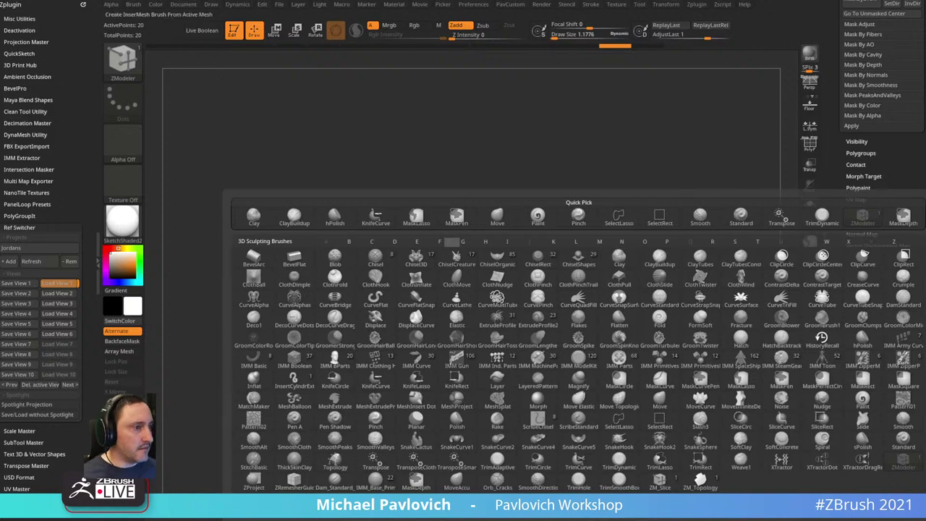
click(452, 502)
click(419, 165)
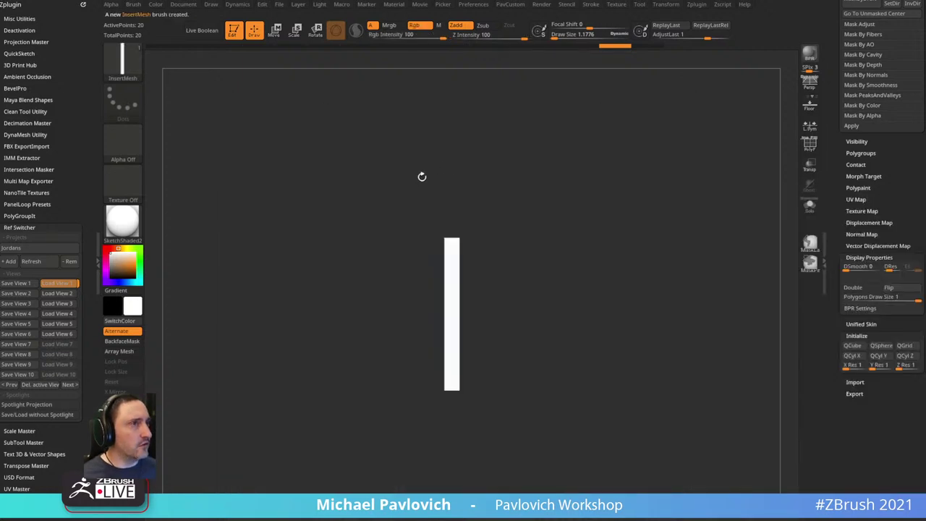
- Try inserting individual stitch meshes at different angles across the bar
mouse_move(459, 307)
mouse_down()
mouse_move(389, 223)
mouse_move(414, 238)
mouse_up()
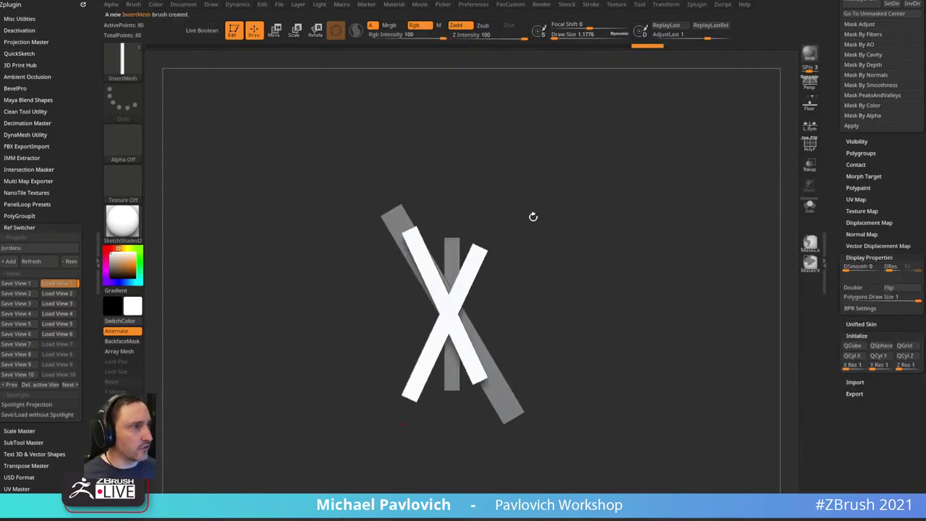
drag(465, 329, 525, 221)
key(ctrl+z)
key(ctrl+z)
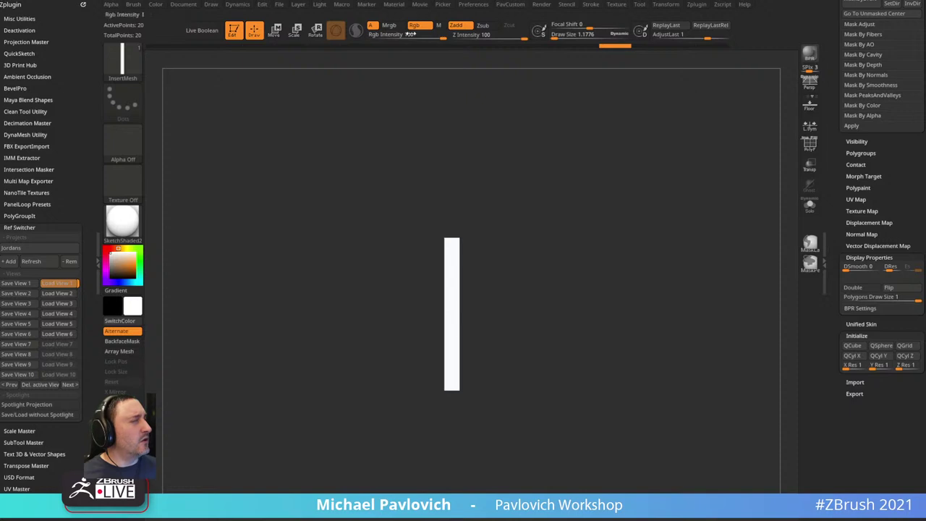
- Dock the stroke settings, turn on Curve Mode for the InsertMesh brush, and draw two S-shaped stitch curves starting on the bar
click(592, 7)
drag(585, 14, 65, 123)
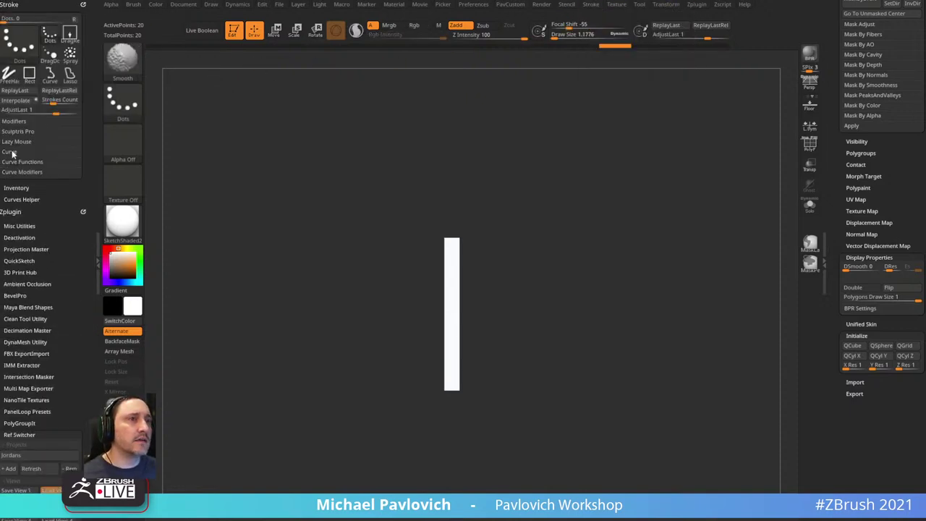
click(12, 153)
click(16, 161)
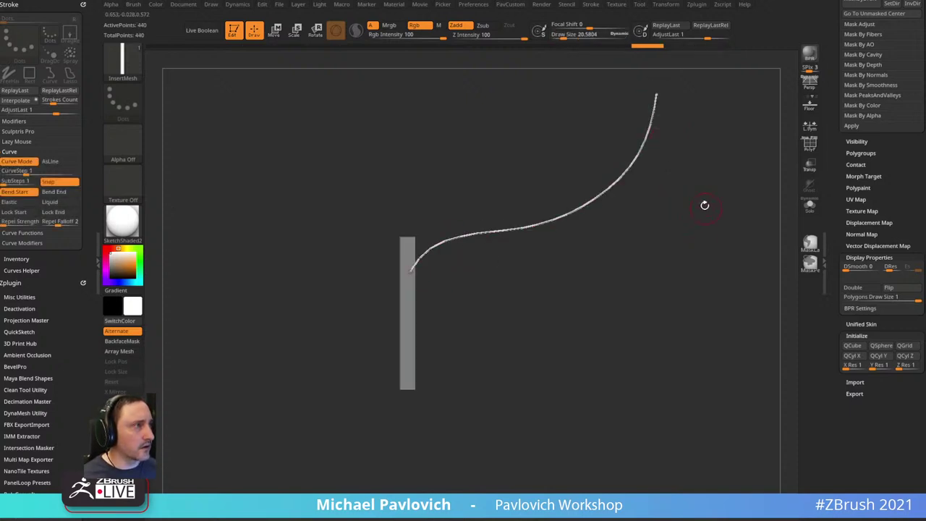
drag(704, 205, 647, 274)
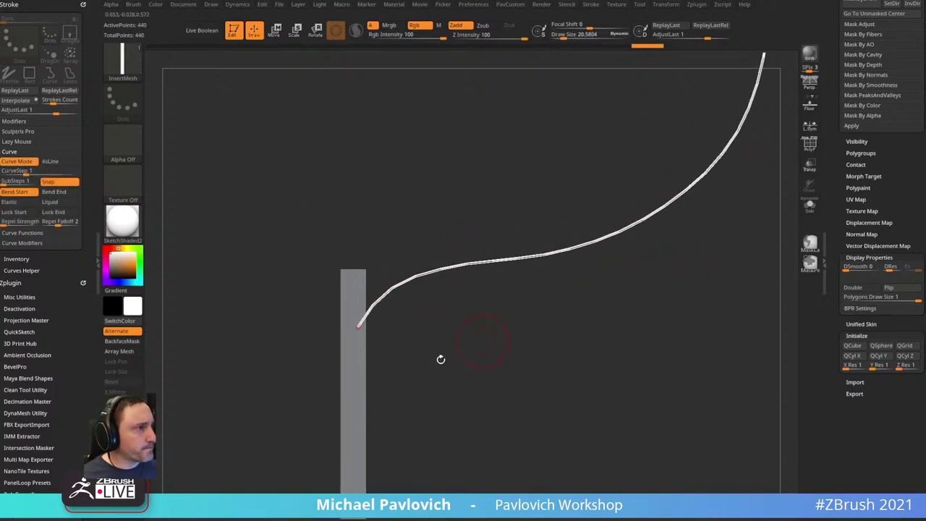
drag(352, 396, 689, 239)
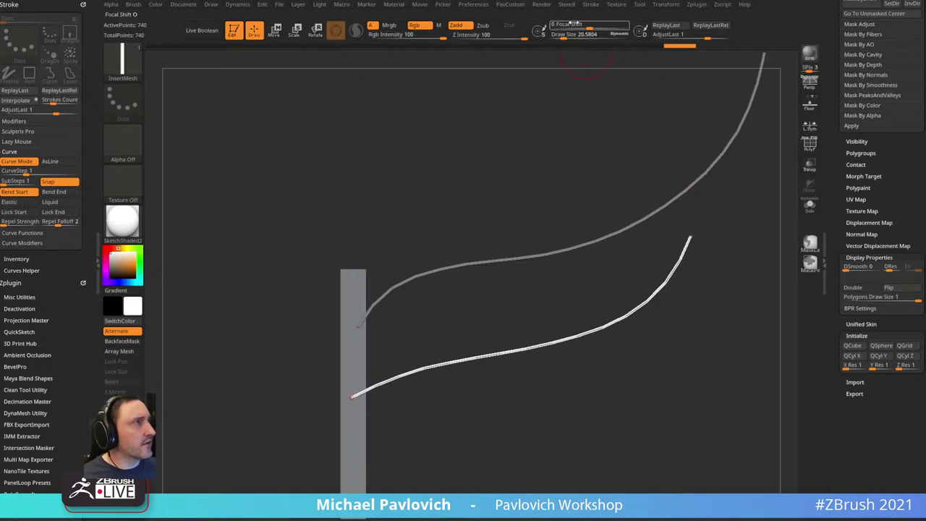
- Set CurveStep to 1.2 and draw a wavy line of spaced stitches starting on the bar's lower part
click(22, 171)
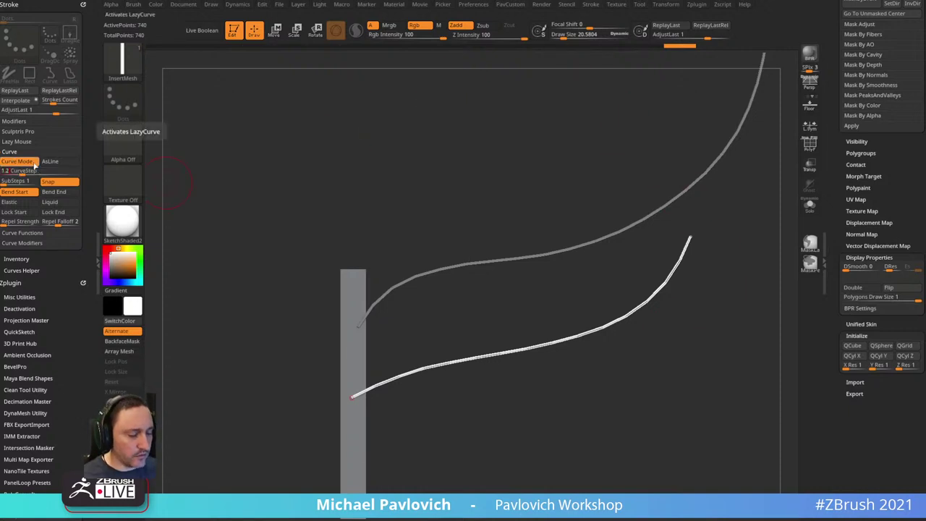
alt+drag(589, 403, 568, 316)
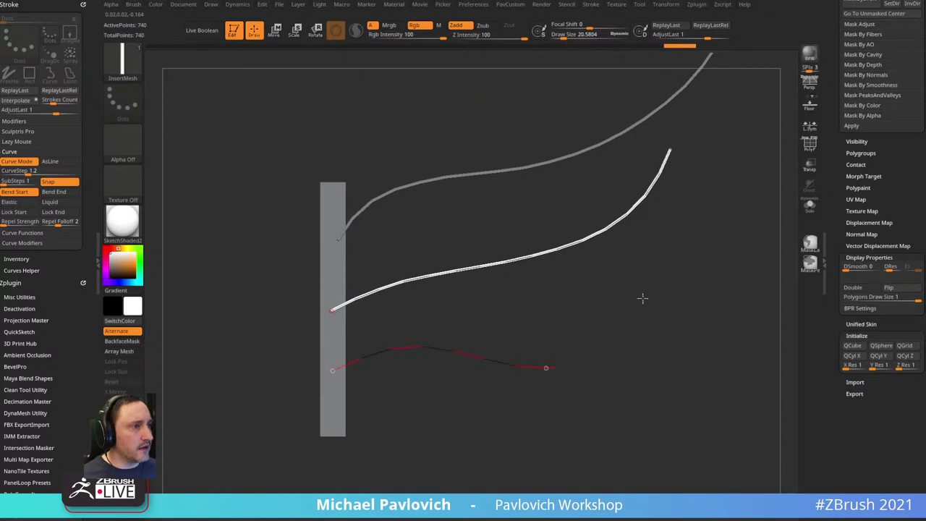
drag(642, 298, 643, 295)
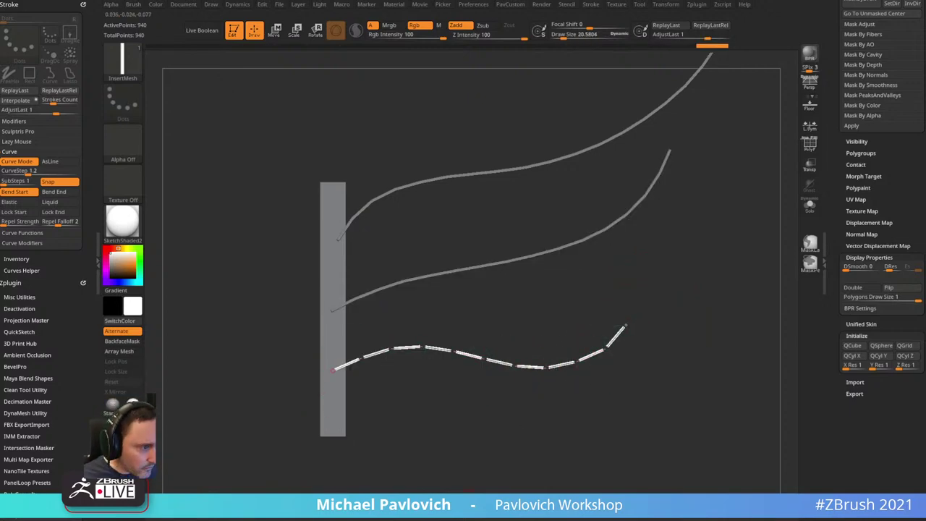
- Switch to the browser to check the stitching on the sneaker reference photo, and return to ZBrush
drag(709, 517, 710, 28)
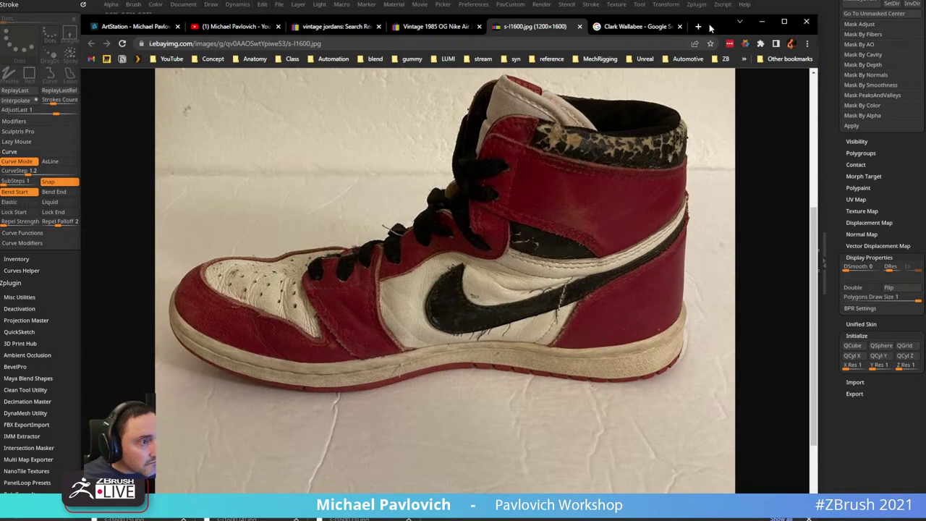
key(alt+Tab)
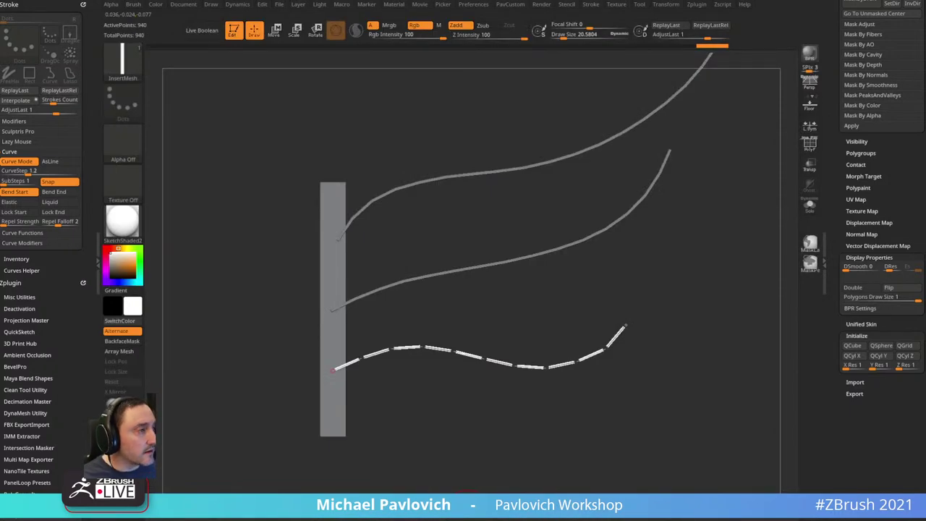
click(832, 149)
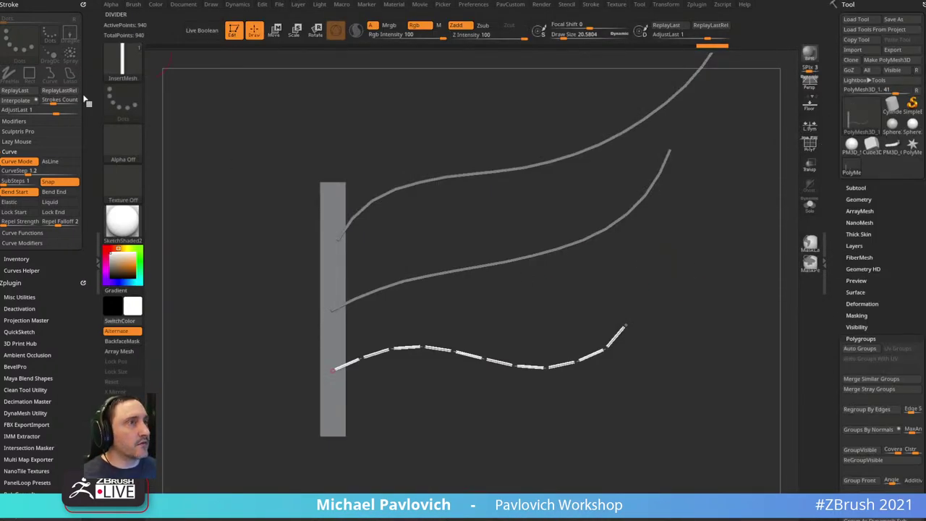
- Save the current InsertMesh brush as JordansStitch in the ZBrushes _IMM folder
click(133, 5)
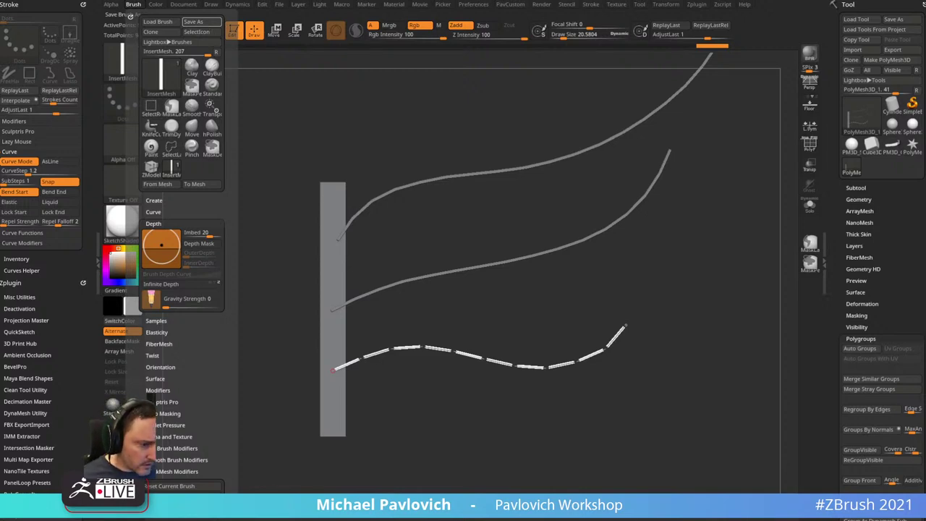
click(192, 21)
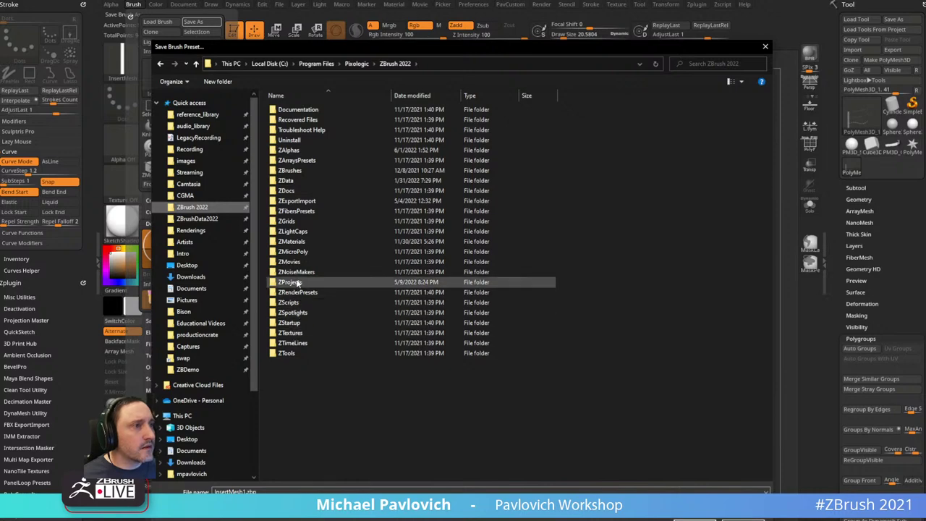
double_click(291, 178)
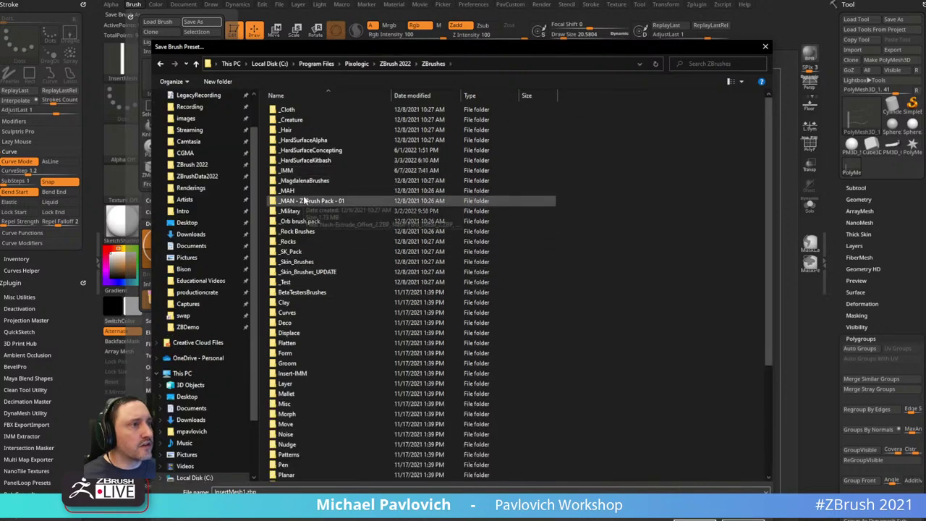
double_click(303, 175)
click(304, 491)
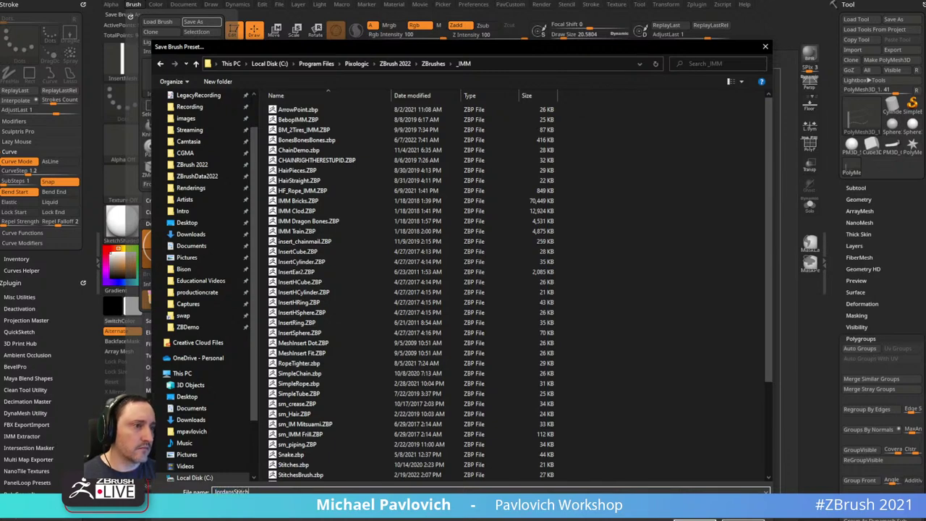
key(Return)
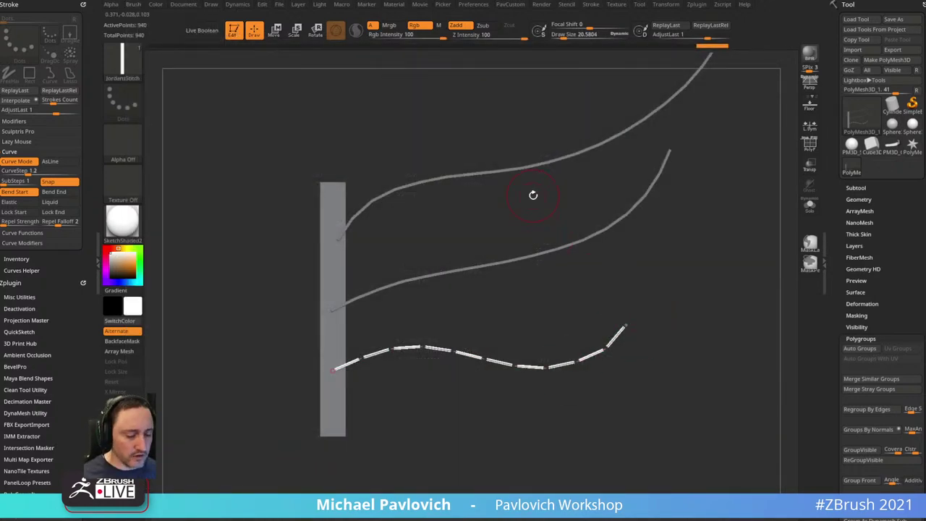
- Browse Lightbox's brush library to the _IMM folder and load the JordansStitch brush
key(comma)
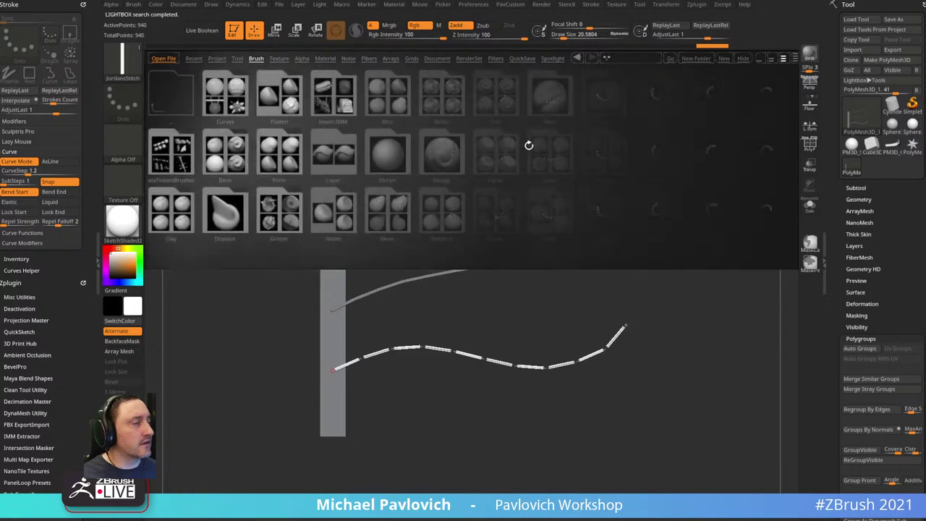
drag(654, 158, 541, 166)
drag(614, 168, 699, 174)
drag(609, 165, 673, 169)
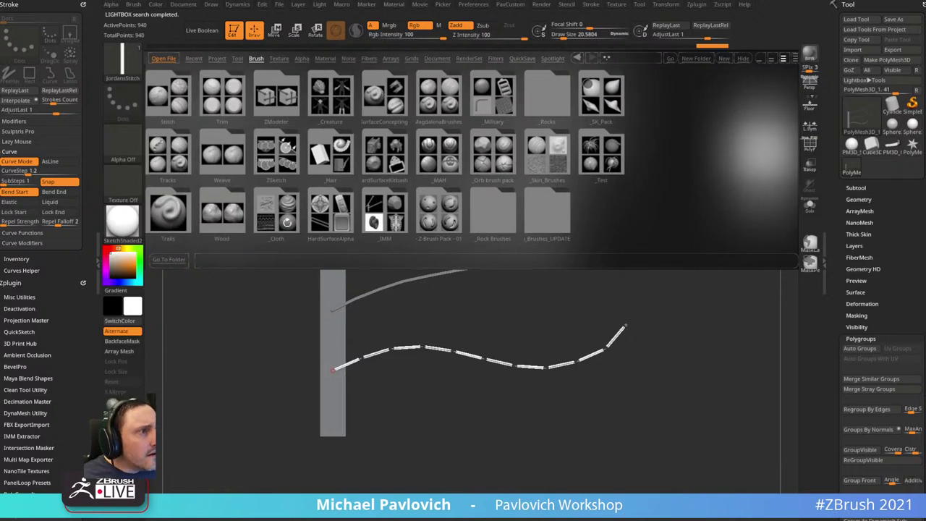
click(394, 210)
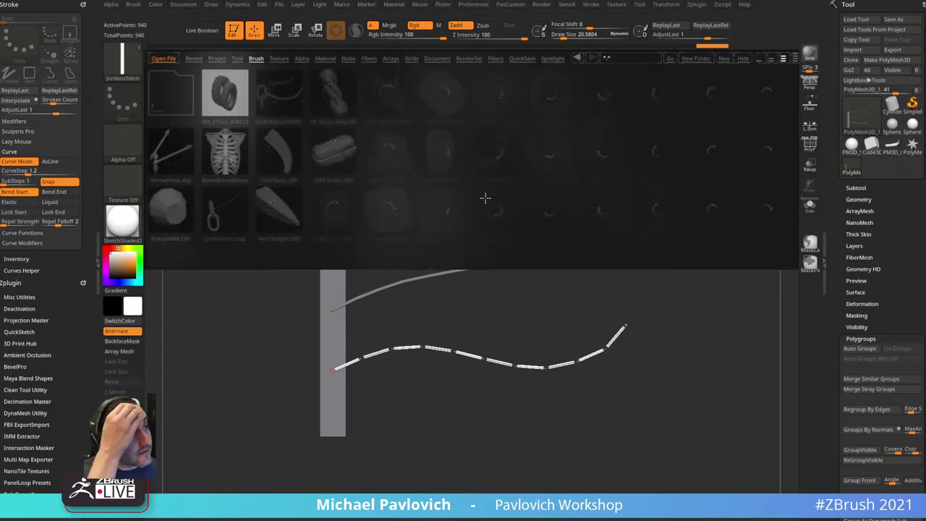
scroll(463, 201, down, 4)
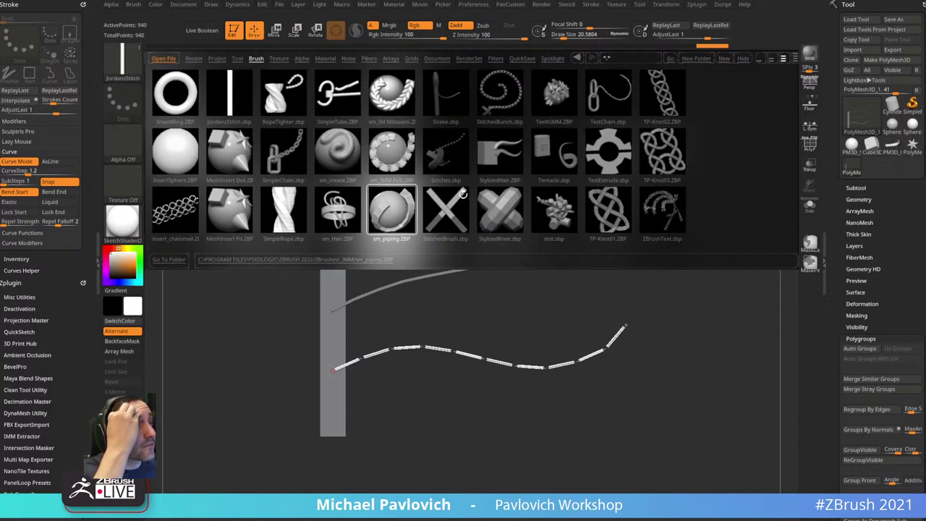
scroll(443, 197, up, 7)
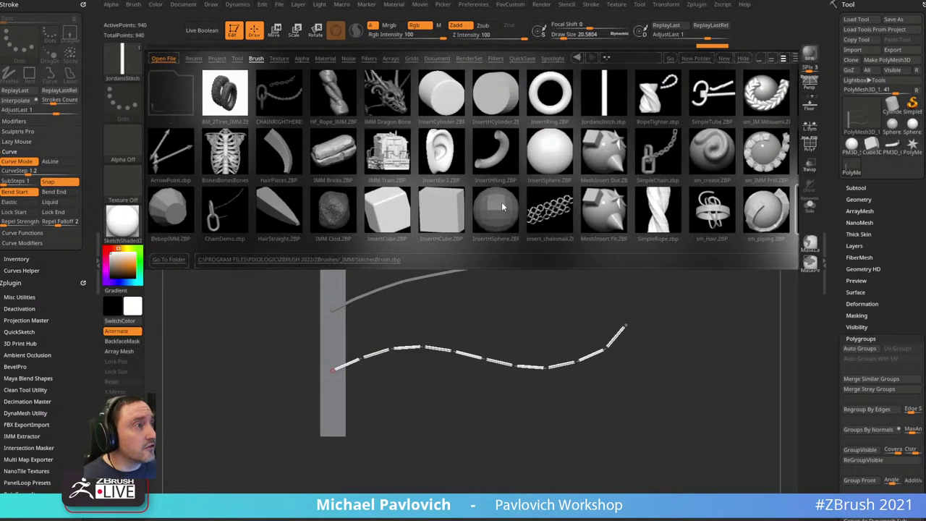
click(609, 98)
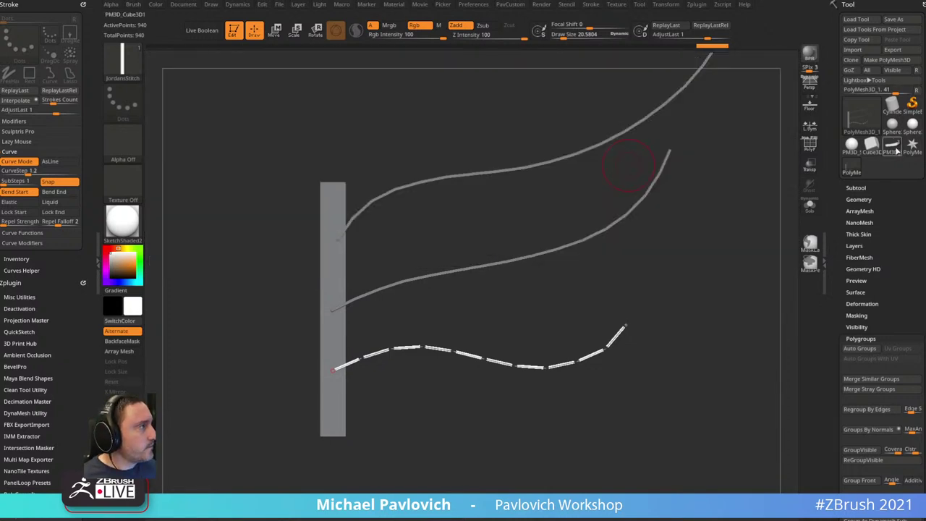
- Switch to the shoe sole model, turn off its polyframe display, and duplicate the active sole subtool
click(891, 145)
drag(653, 258, 722, 129)
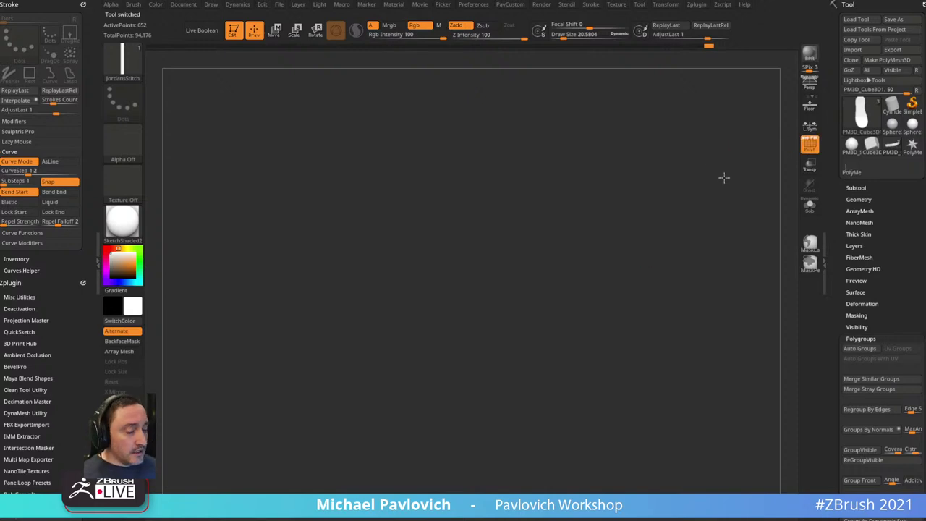
drag(691, 208, 668, 232)
click(811, 150)
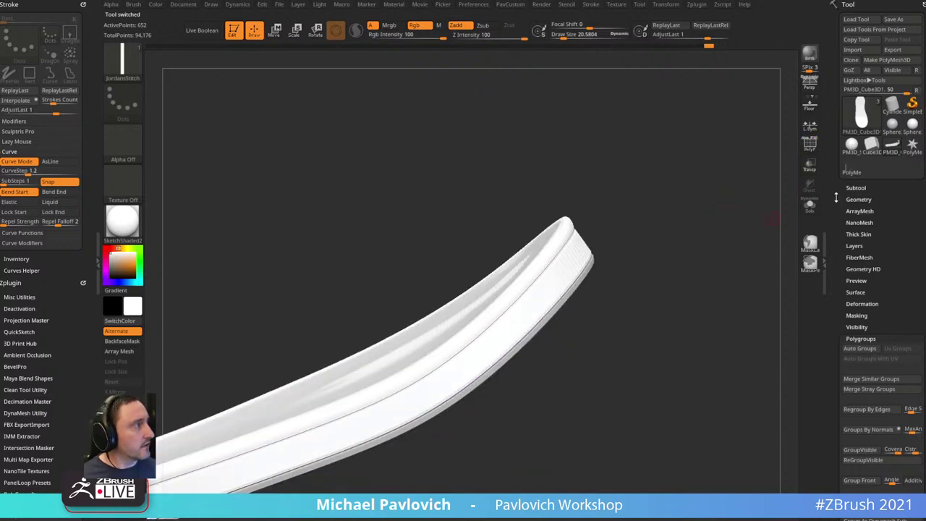
click(855, 187)
click(855, 389)
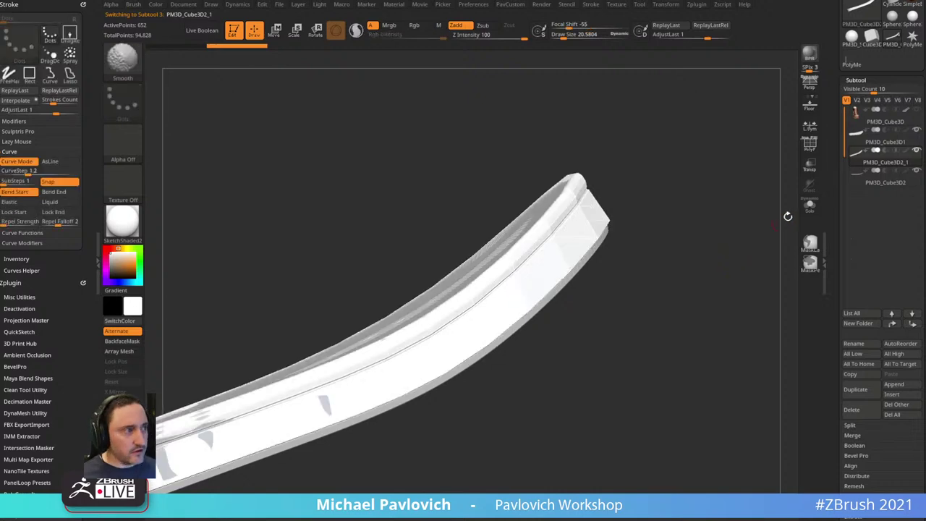
- Show the polyframe on the duplicated sole, subdivide it once, and delete the lower subdivision level
key(shift+f)
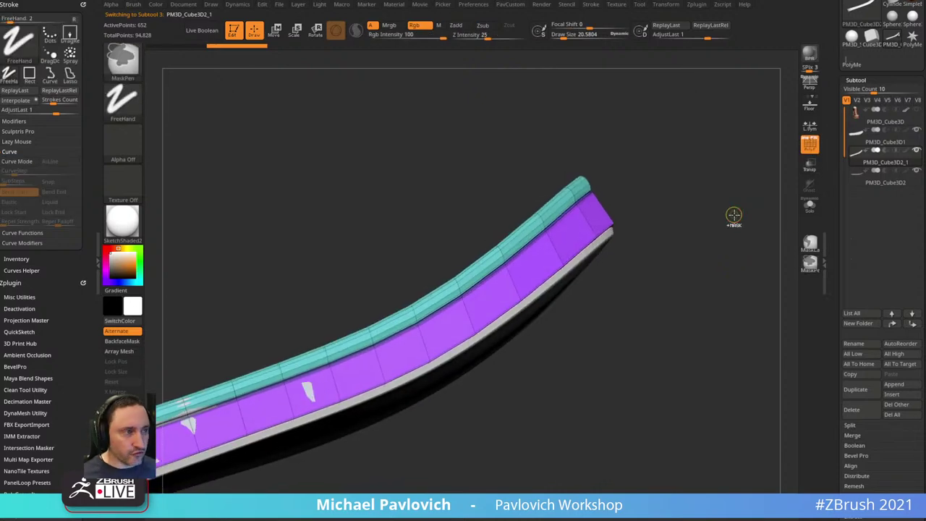
key(ctrl+d)
scroll(832, 253, down, 10)
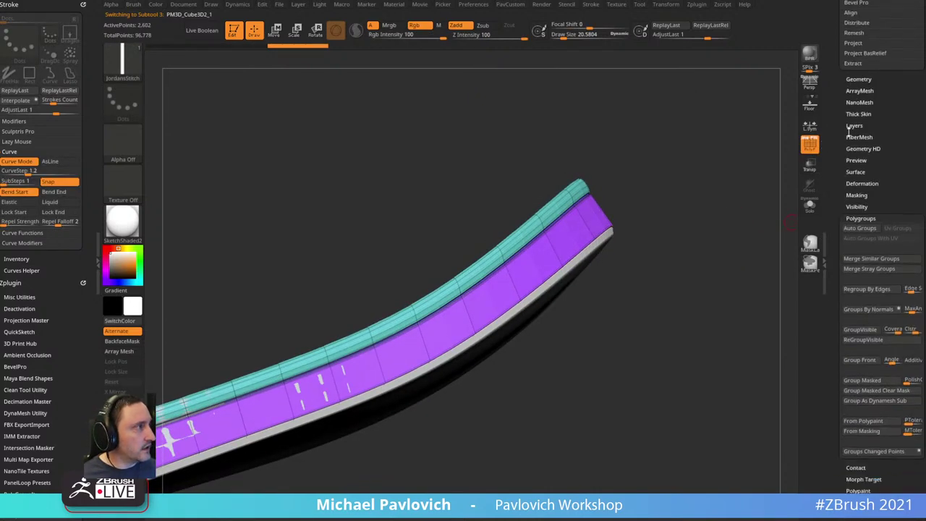
click(856, 108)
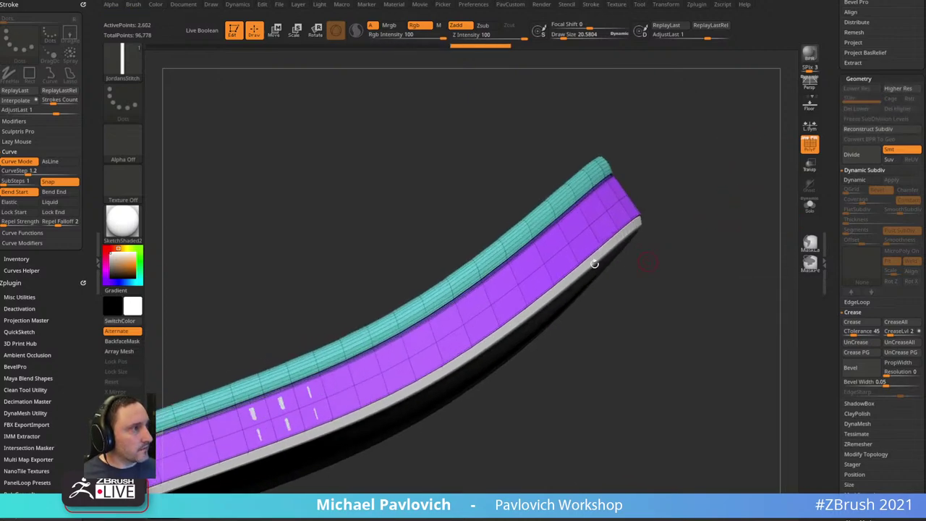
- Solo the duplicated sole, isolate the narrow polygroup strip beneath the rounded rim, and delete the hidden geometry
click(809, 205)
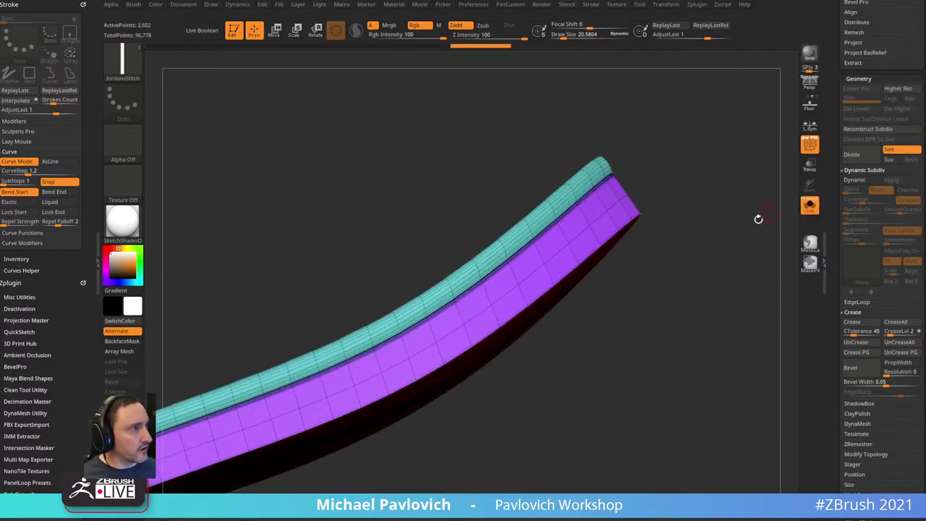
ctrl+right_drag(756, 218, 713, 212)
key(ctrl+shift)
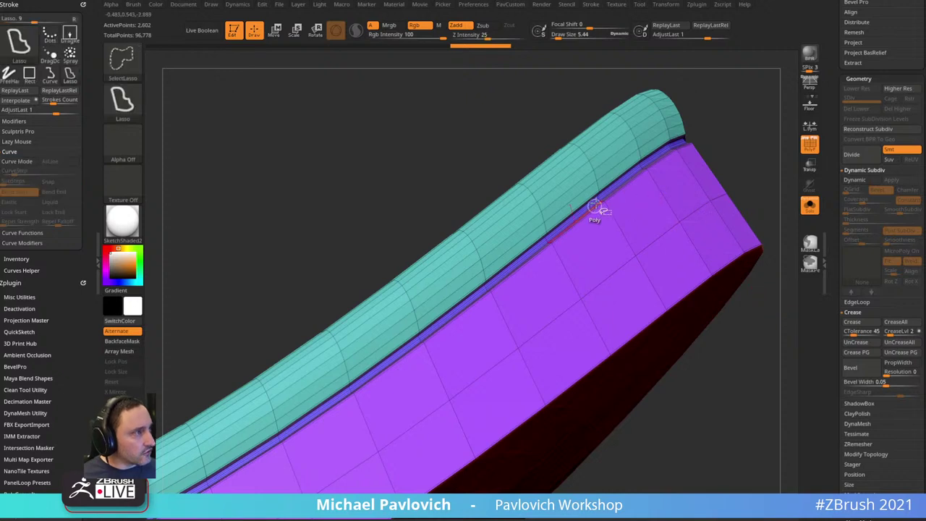
ctrl+shift+click(599, 198)
drag(678, 230, 627, 183)
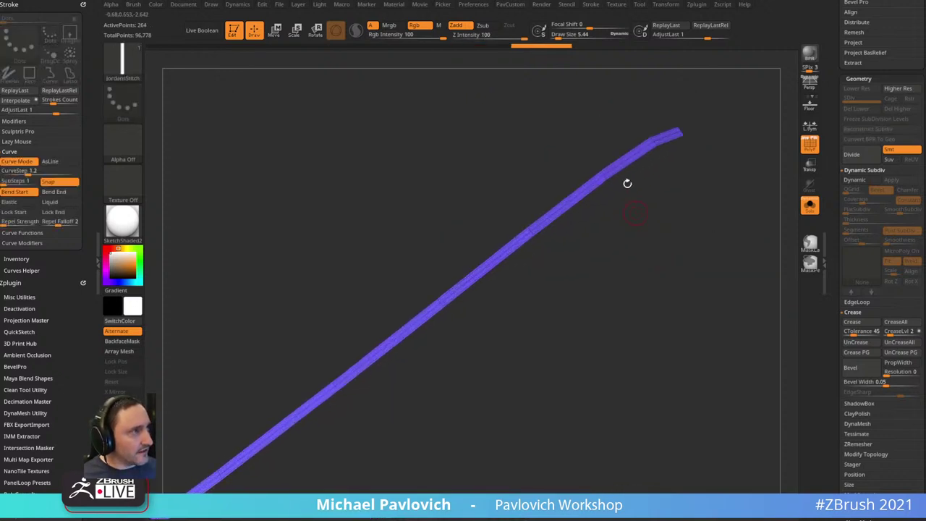
key(space)
click(717, 237)
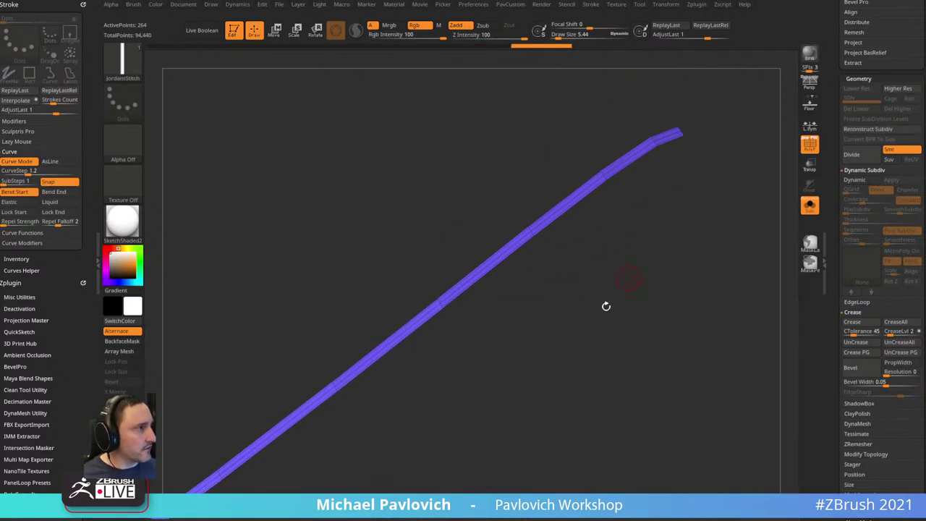
- Assign a separate polygroup to the lower row of polygons along the strip with ZModeler
mouse_move(606, 306)
mouse_down()
mouse_move(694, 250)
mouse_move(615, 244)
mouse_up()
key(b)
key(z)
key(m)
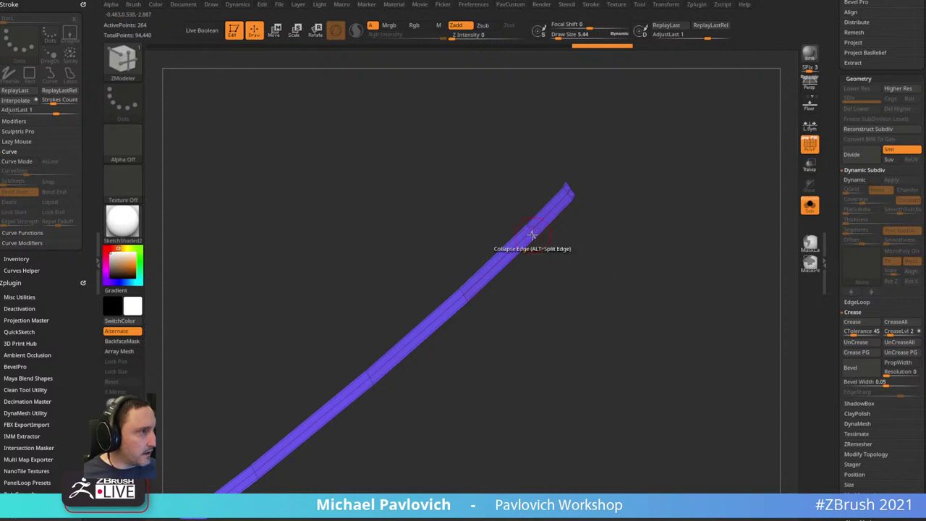
key(space)
click(504, 322)
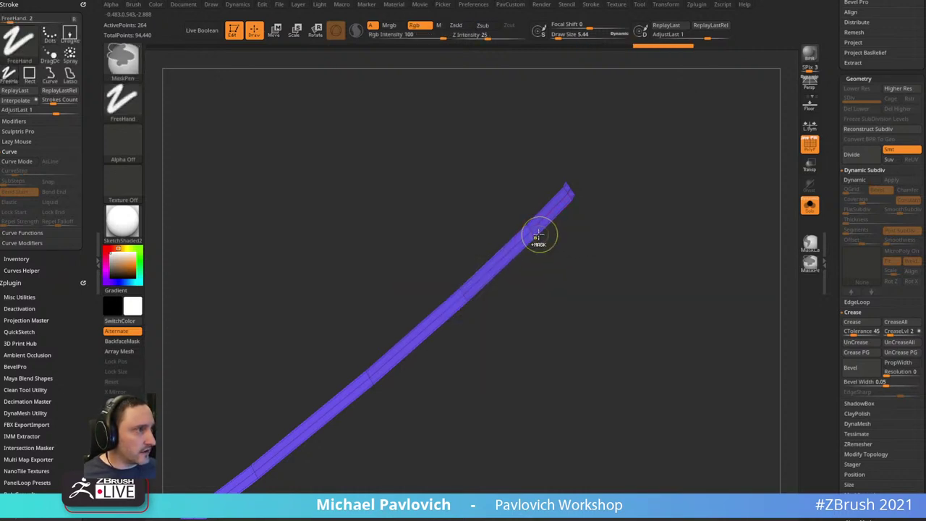
click(532, 234)
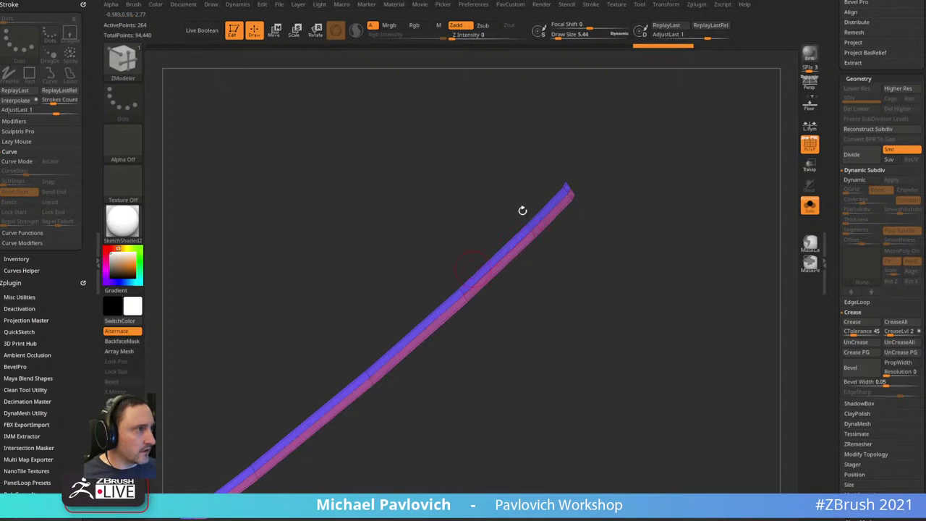
- Frame the strip with a curve along its polygroup boundary only, leaving out borders and creased edges
drag(522, 210, 549, 187)
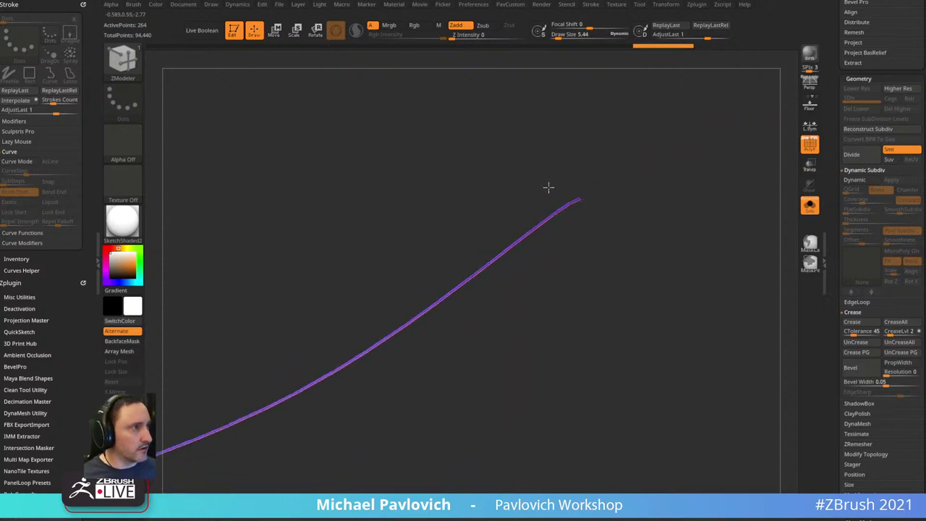
drag(529, 244, 355, 240)
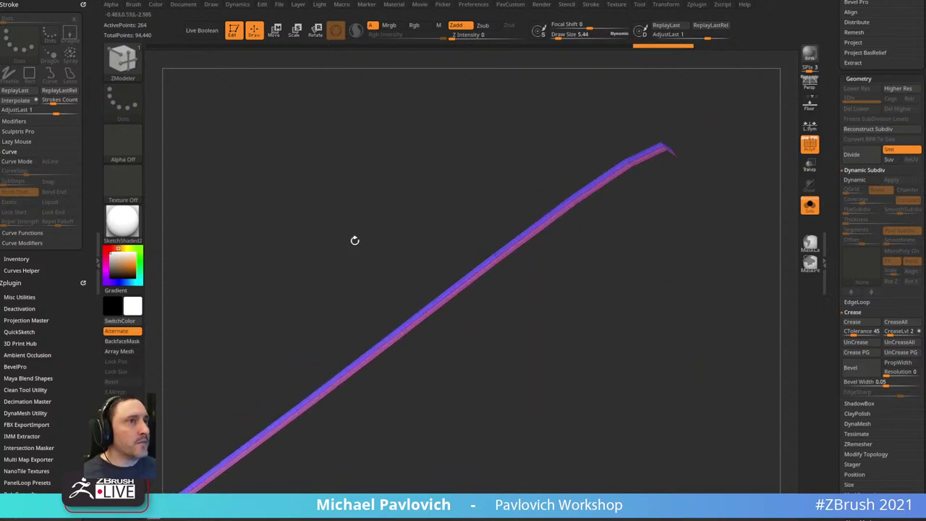
click(22, 243)
click(22, 232)
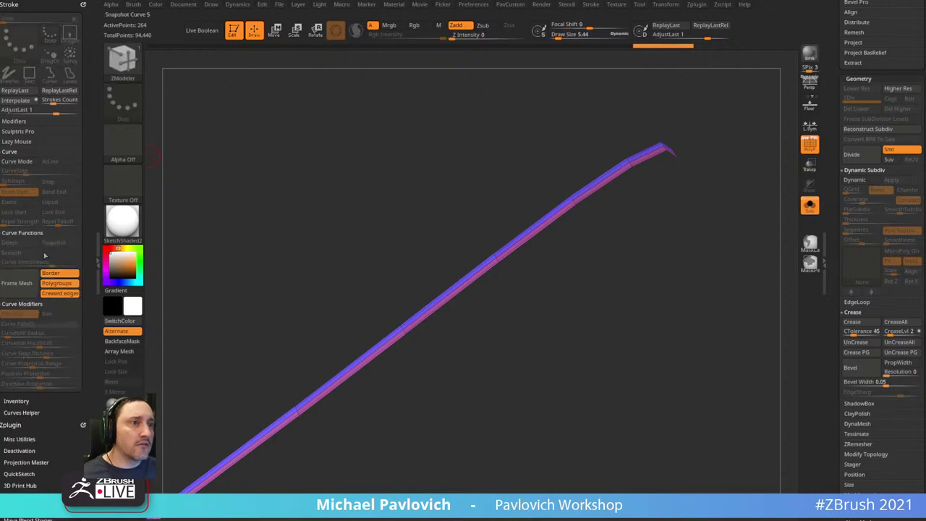
click(15, 283)
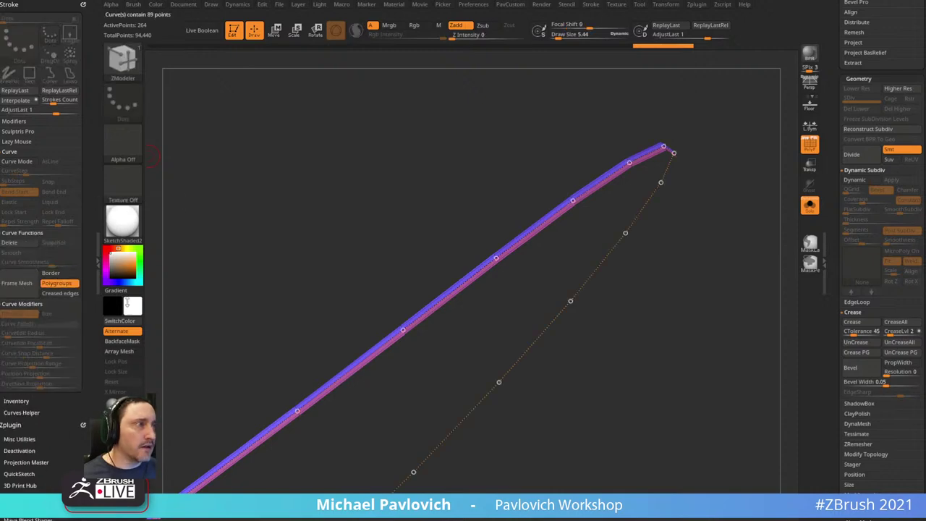
- Select the JordansStitch brush, then turn off Solo and the polyframe to show the whole sole
drag(738, 279, 692, 189)
key(b)
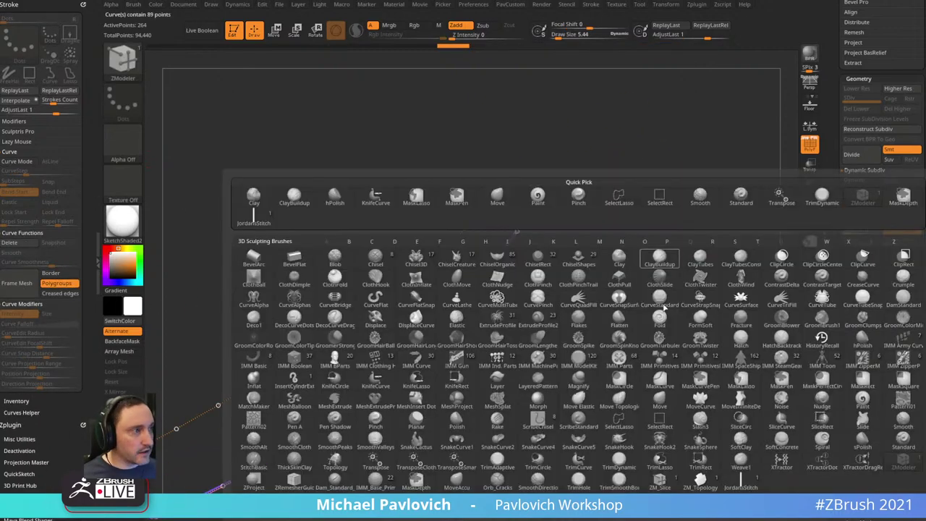
click(723, 490)
drag(642, 298, 712, 214)
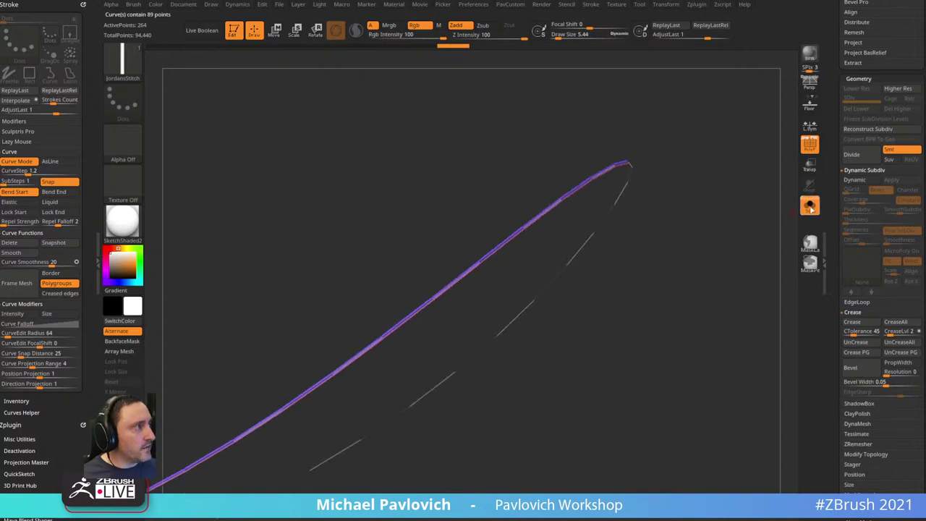
click(809, 207)
click(809, 152)
drag(759, 139, 745, 169)
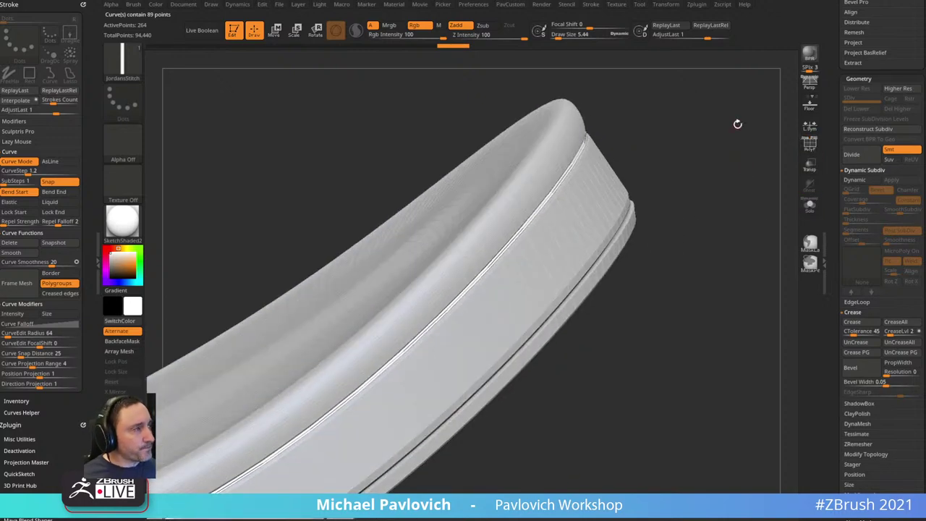
- Try applying the stitches to the sole's framed curve at draw size 64, and undo them
key(s)
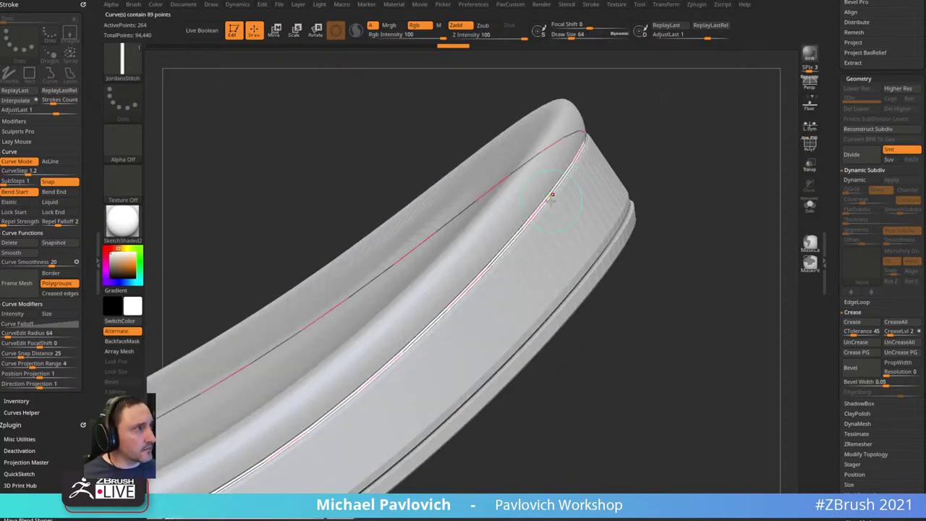
click(551, 194)
mouse_move(740, 184)
mouse_down()
mouse_move(729, 166)
mouse_move(708, 185)
mouse_up()
key(s)
key(ctrl+z)
- Set the draw size to 40.96 and apply the stitches along the sole's framed curve
key(s)
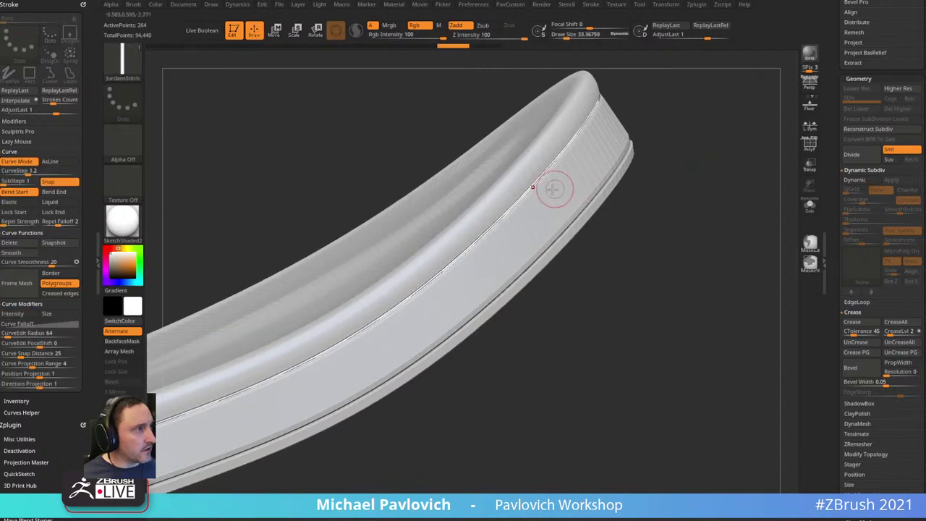
key(s)
mouse_move(690, 230)
mouse_down()
mouse_move(657, 176)
mouse_move(675, 192)
mouse_move(734, 182)
mouse_move(719, 178)
mouse_move(743, 197)
mouse_up()
click(513, 204)
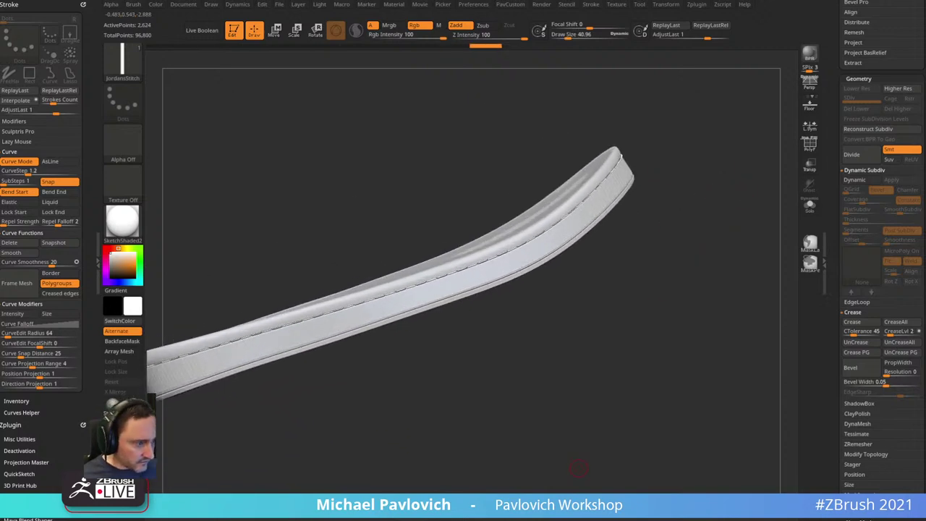
- Switch to the browser to compare the stitching with the sneaker reference photo
drag(679, 517, 720, 59)
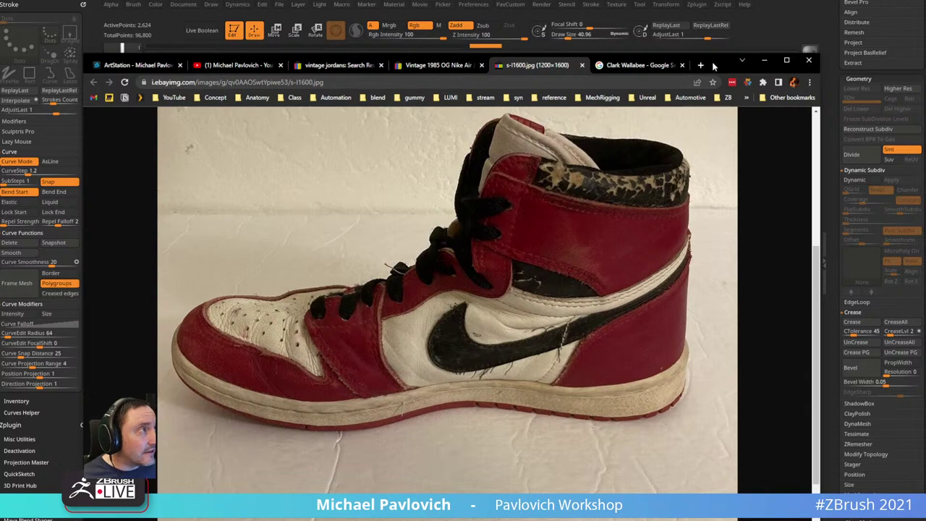
- Return to ZBrush from the reference photo and reapply the stitches along the sole's curve at draw size 64
drag(713, 66, 680, 519)
drag(620, 363, 384, 444)
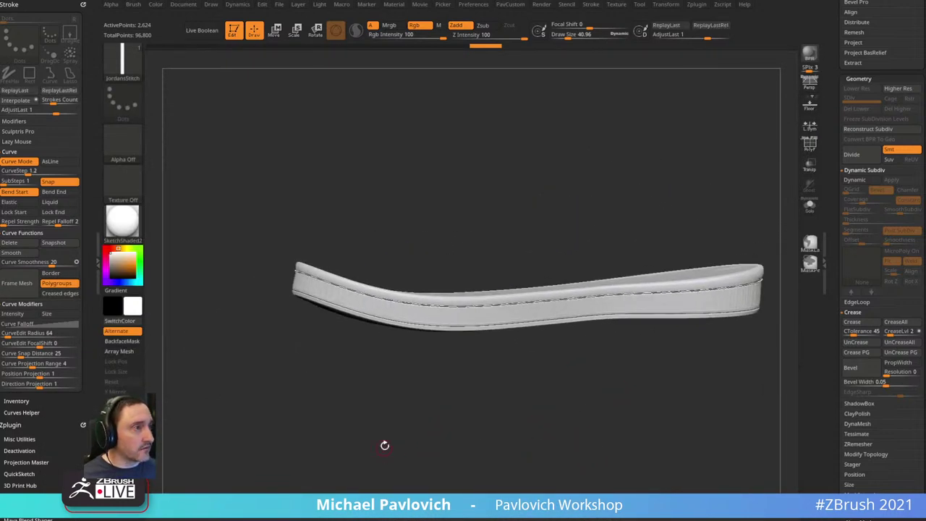
key(s)
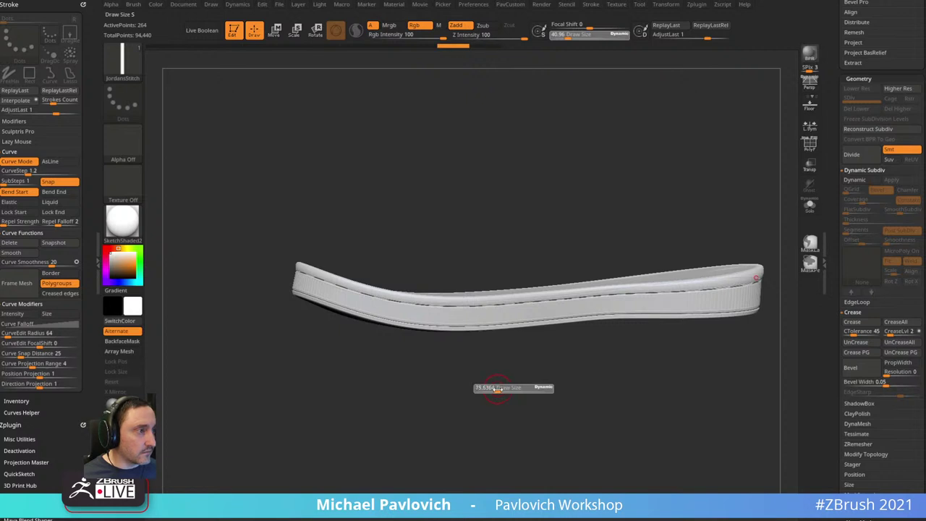
drag(501, 391, 495, 389)
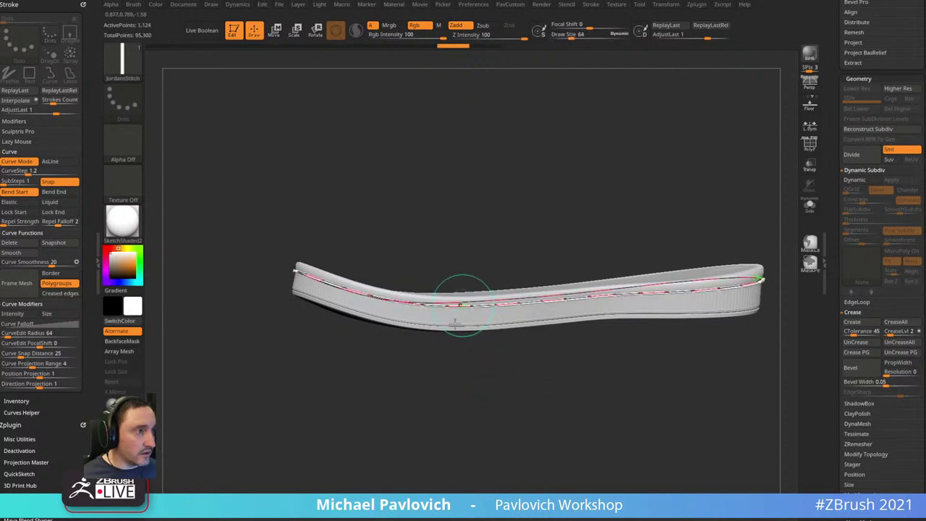
click(463, 302)
key([)
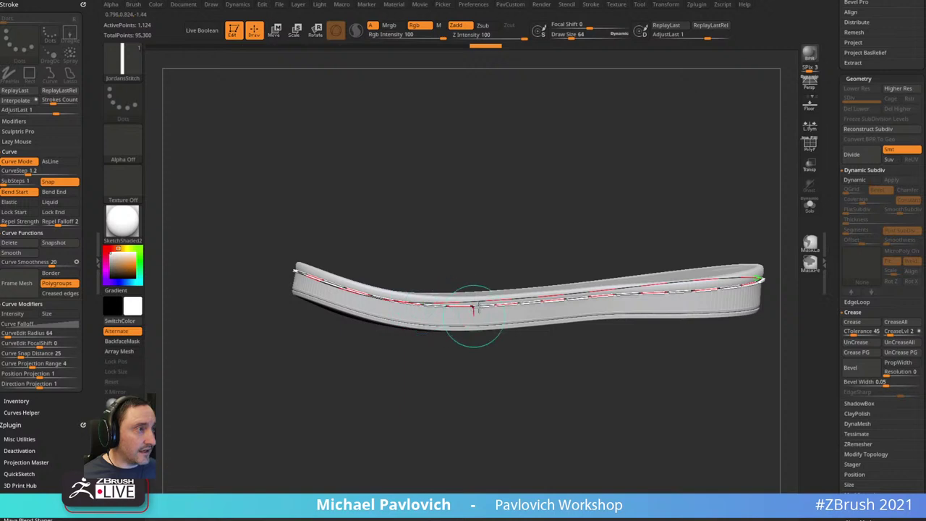
key(])
drag(571, 389, 444, 371)
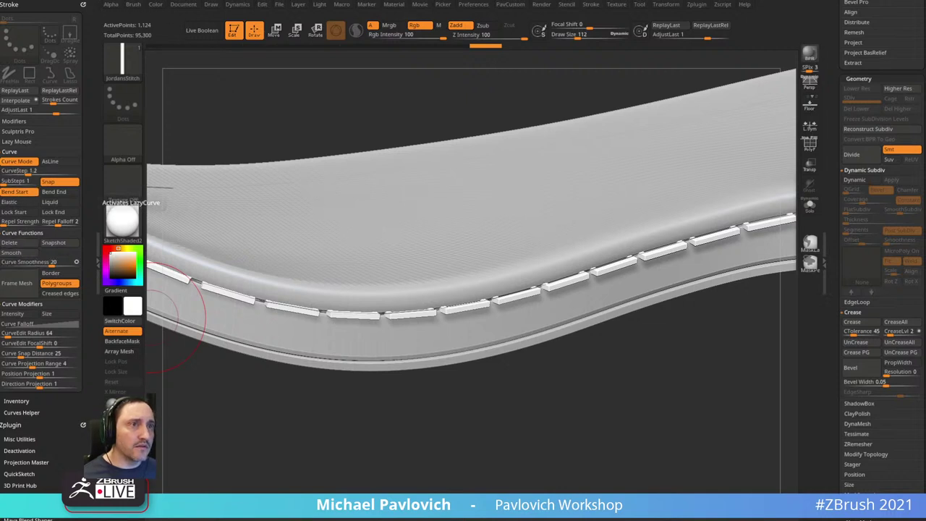
- Set the JordansStitch brush's Imbed depth to 0 and update the stitches along the sole's curve
key(shift)
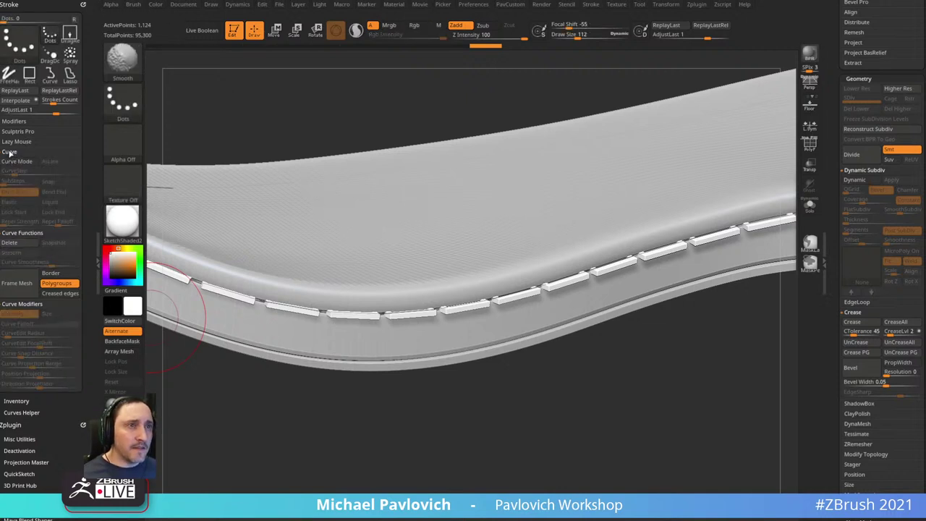
mouse_move(89, 463)
mouse_down()
mouse_move(90, 55)
mouse_move(89, 110)
mouse_up()
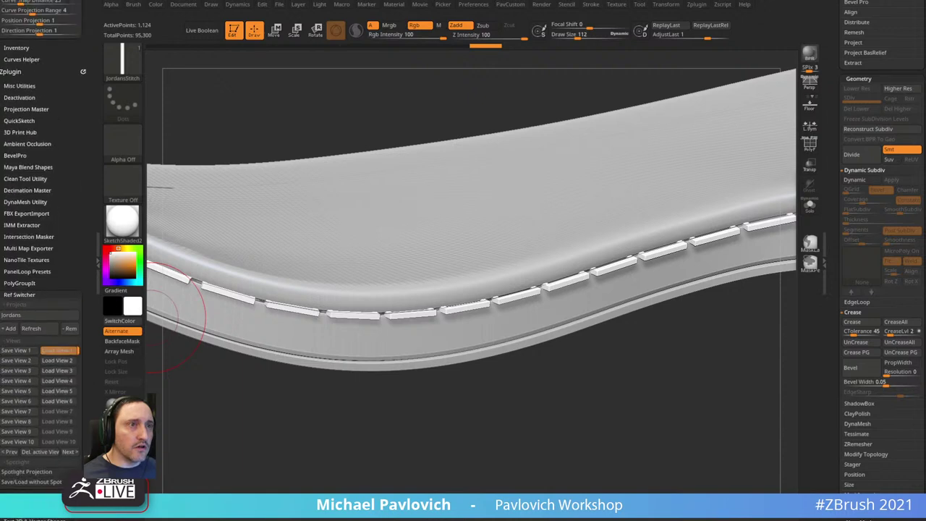
scroll(37, 168, up, 10)
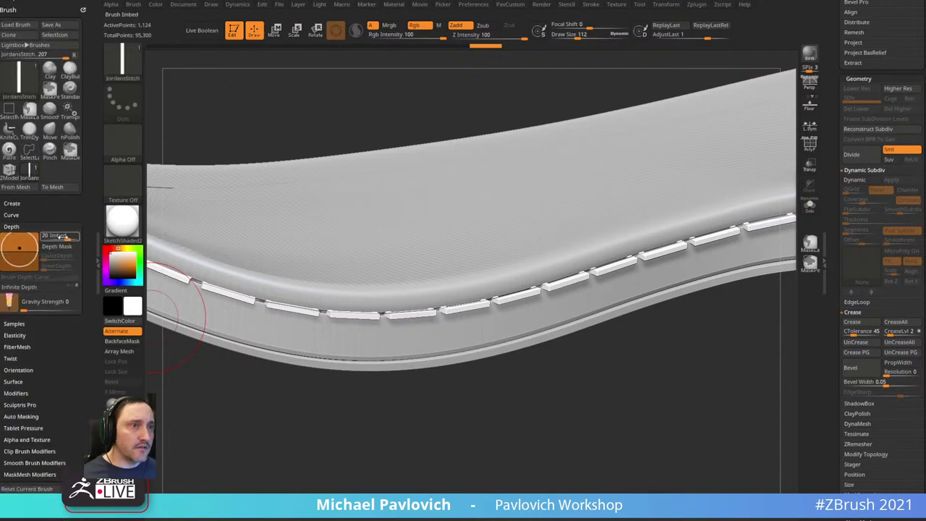
drag(62, 235, 32, 242)
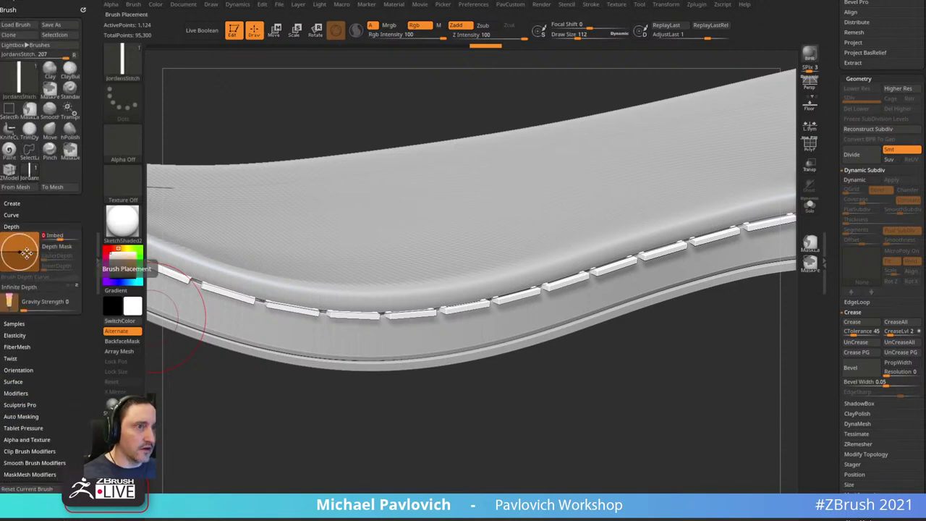
click(395, 316)
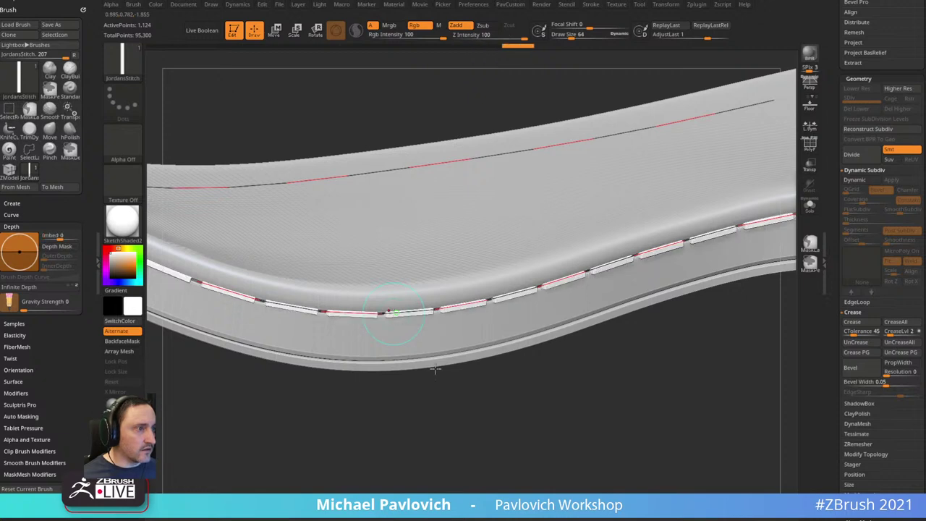
- Turn on Dynamic Subdiv smoothing for the stitches
alt+drag(565, 441, 554, 407)
drag(638, 361, 528, 427)
key(d)
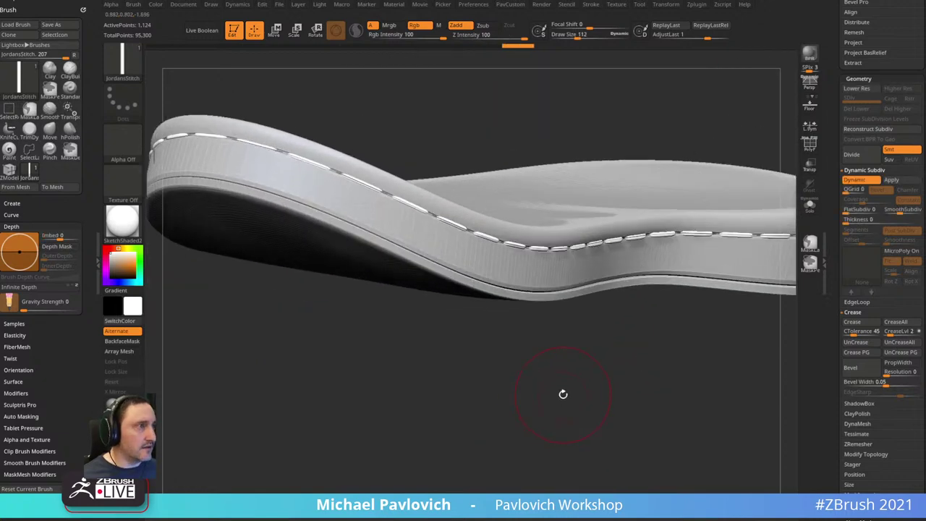
drag(546, 389, 600, 396)
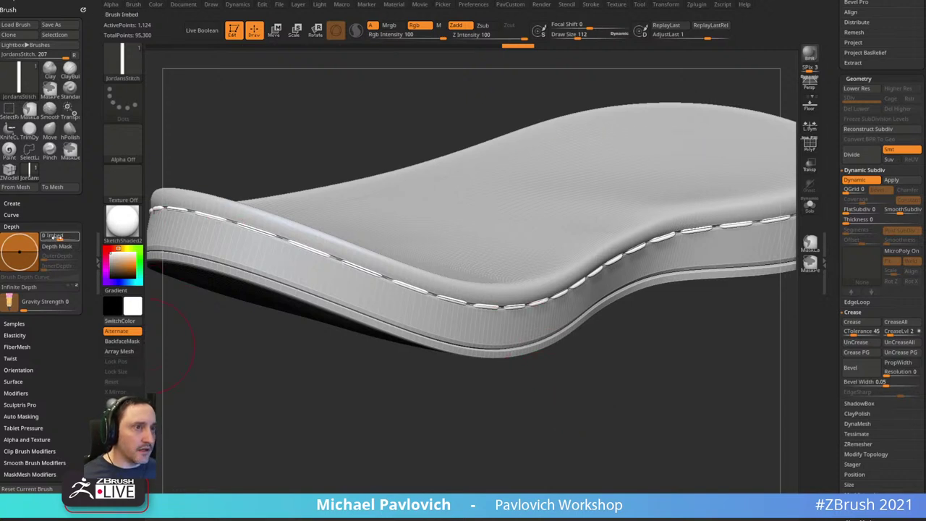
- Set the brush's Imbed depth to -2 and update the stitches along the sole's curve
drag(29, 247, 20, 251)
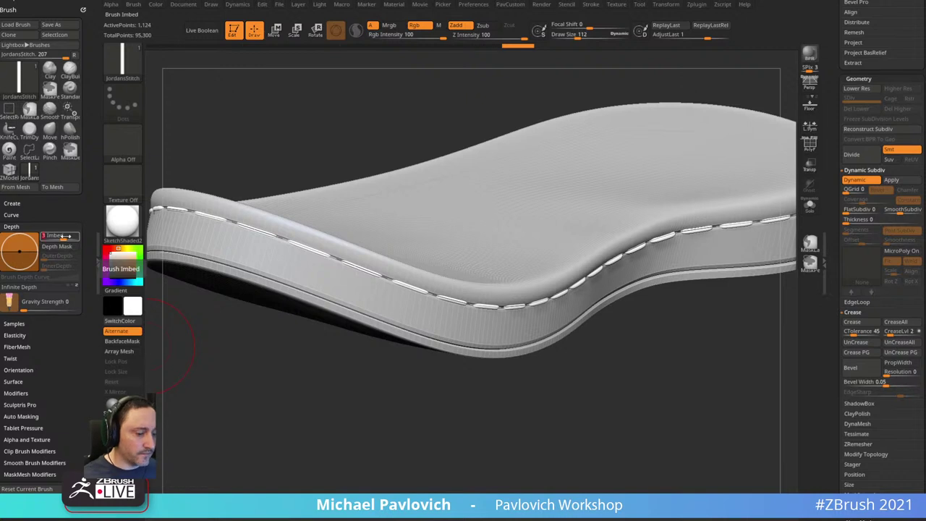
drag(428, 437, 405, 453)
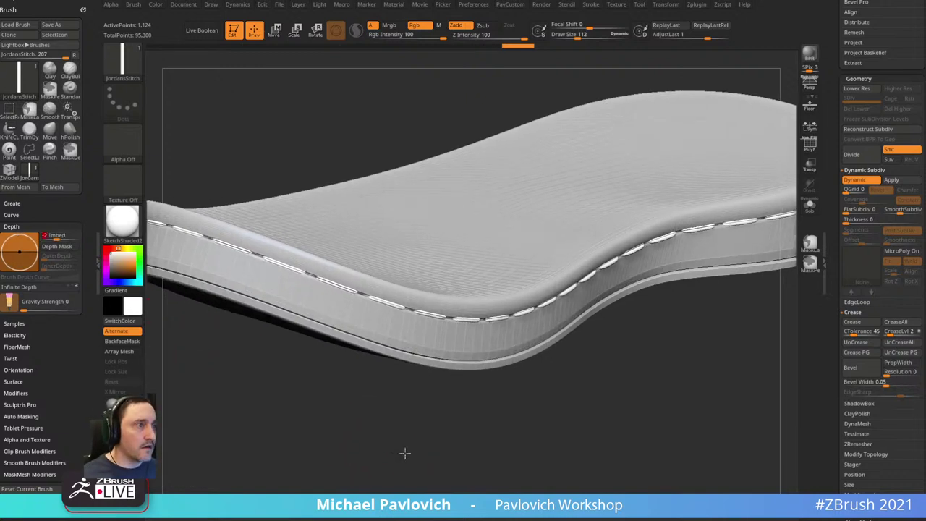
click(458, 319)
mouse_move(612, 422)
mouse_down()
mouse_move(572, 395)
mouse_move(558, 409)
mouse_move(618, 403)
mouse_move(520, 421)
mouse_move(542, 450)
mouse_up()
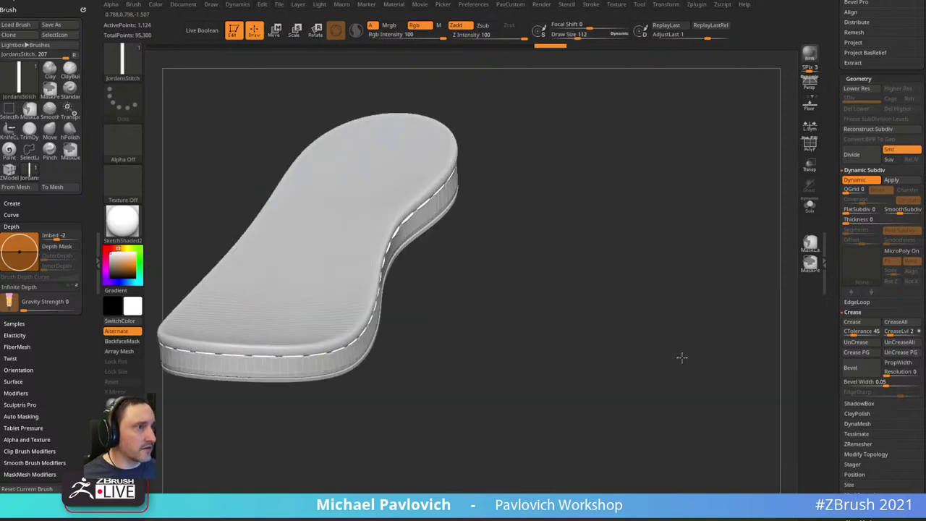
drag(681, 357, 644, 354)
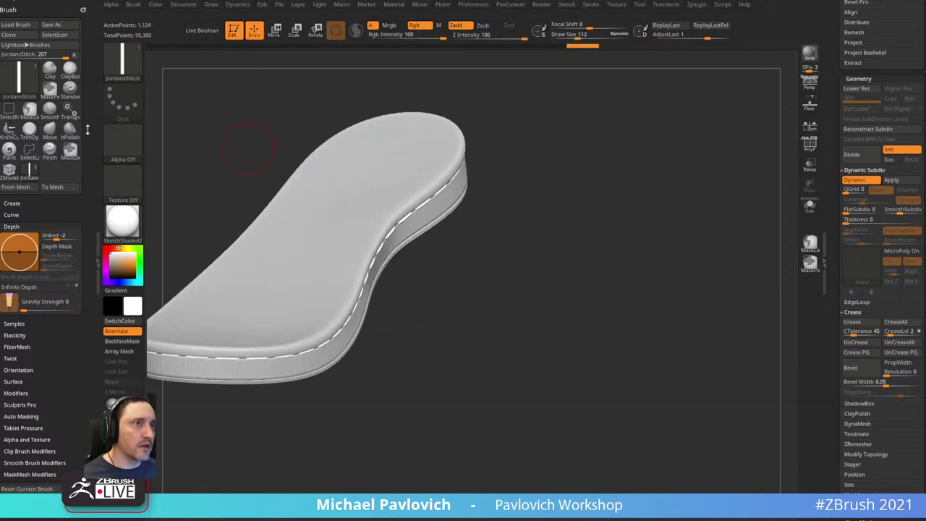
scroll(87, 129, up, 10)
scroll(73, 54, up, 10)
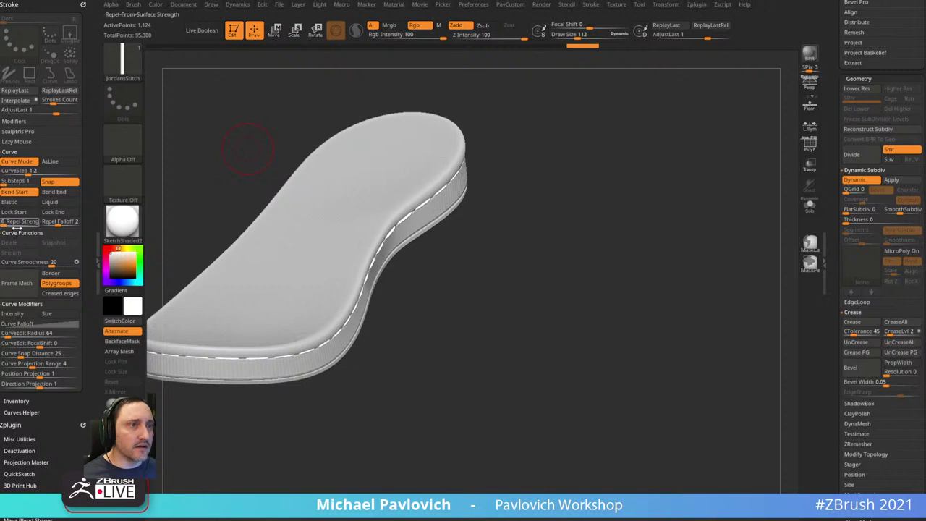
drag(649, 313, 783, 244)
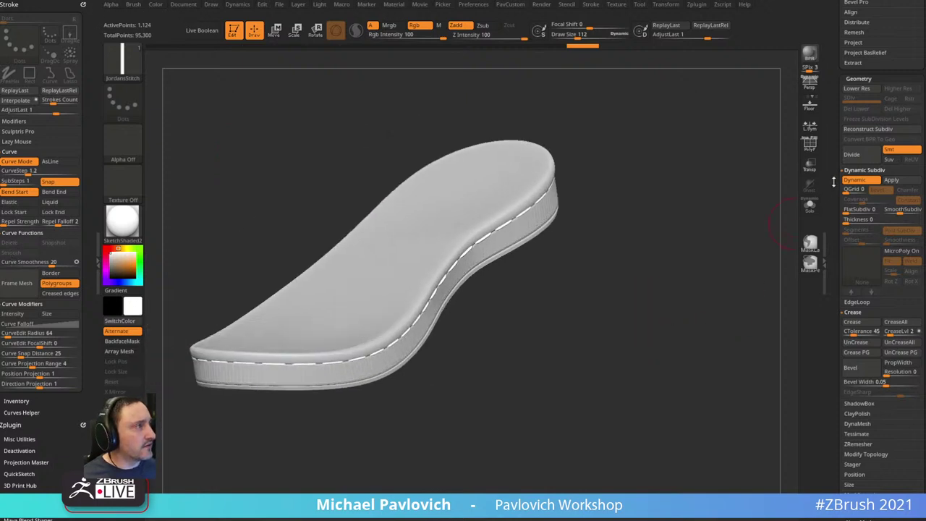
- Isolate the stitch subtool with Solo and frame the row of stitches closely
drag(833, 182, 797, 254)
click(809, 206)
drag(502, 188, 583, 229)
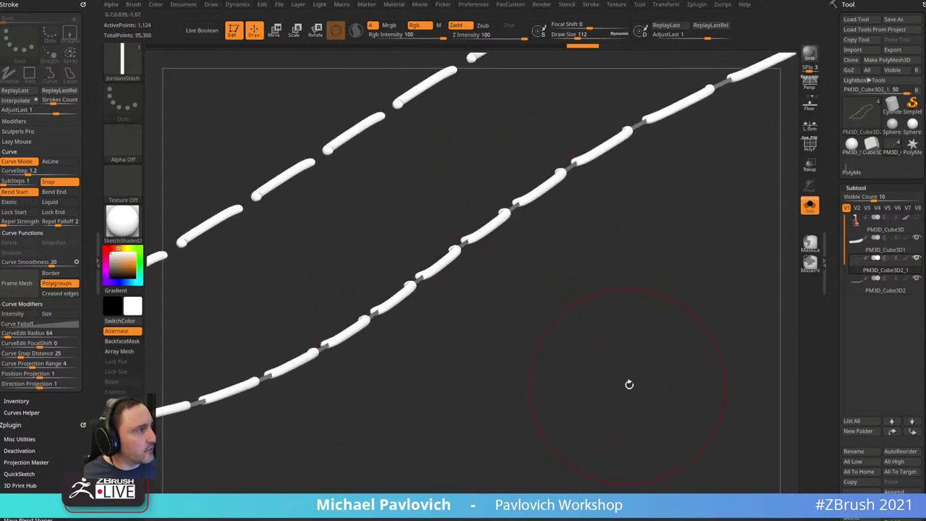
- Hide the grey guide geometry between the stitches, delete the hidden part, and turn off Solo to show the sole
key(3)
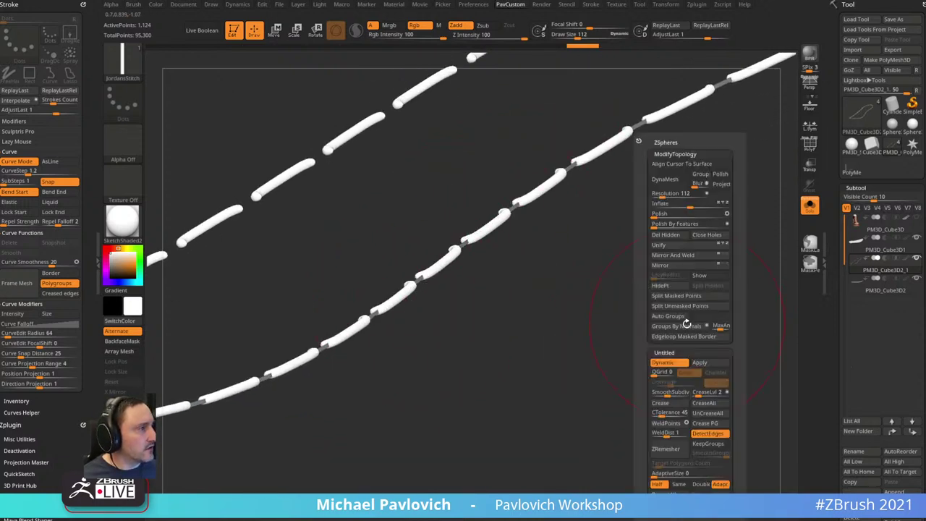
drag(830, 367, 832, 295)
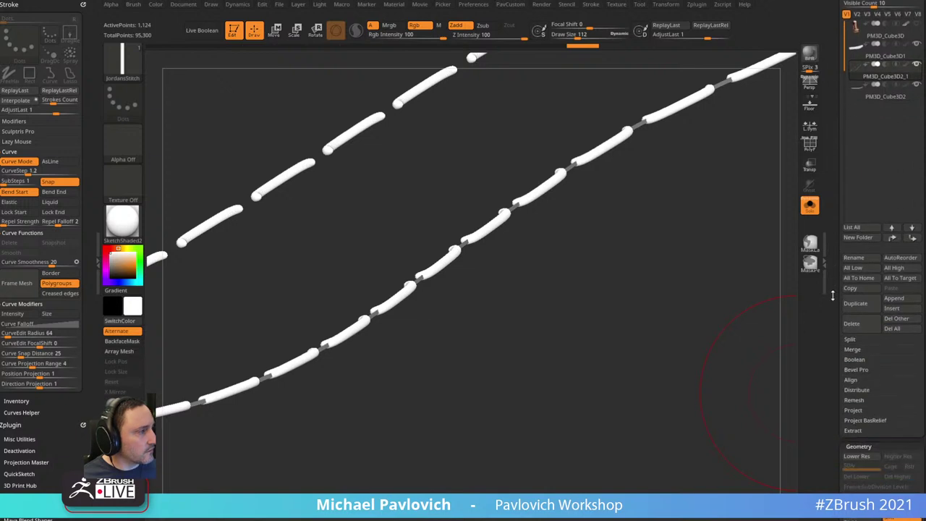
click(850, 338)
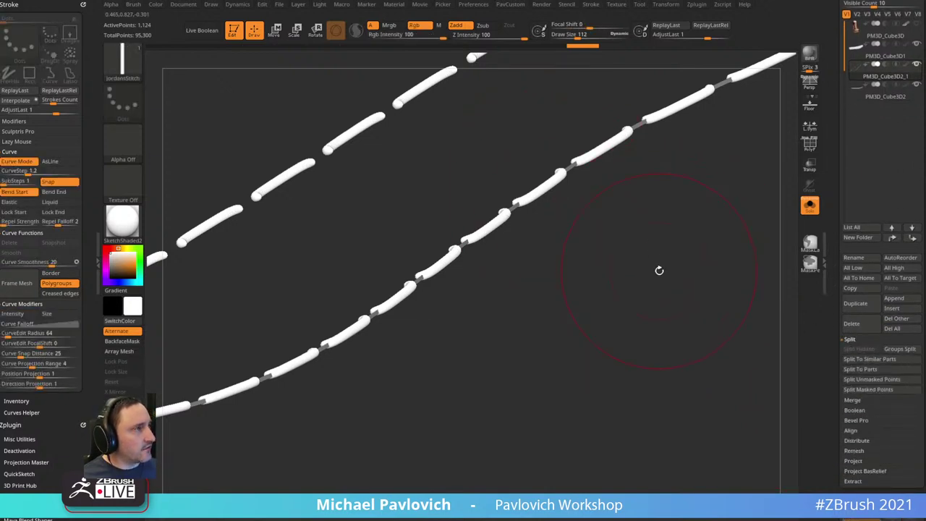
key(3)
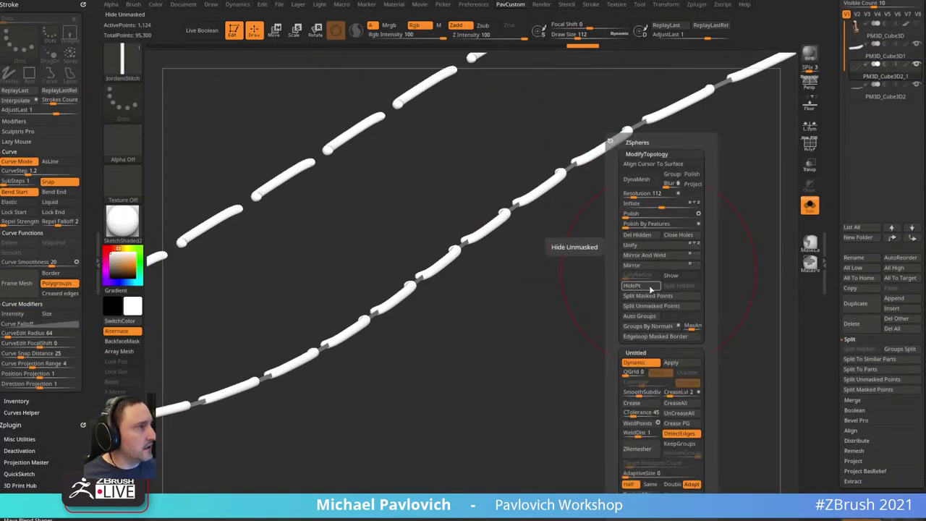
click(650, 287)
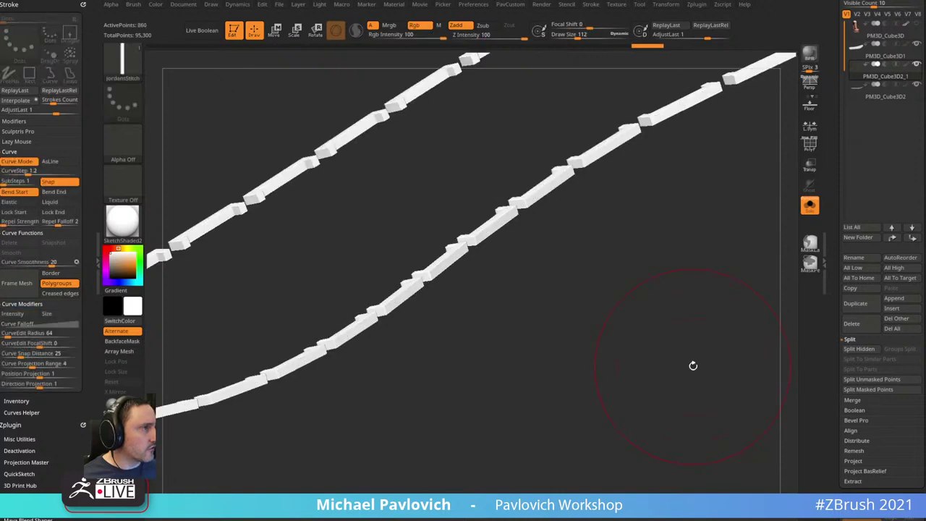
key(space)
click(693, 246)
key(s)
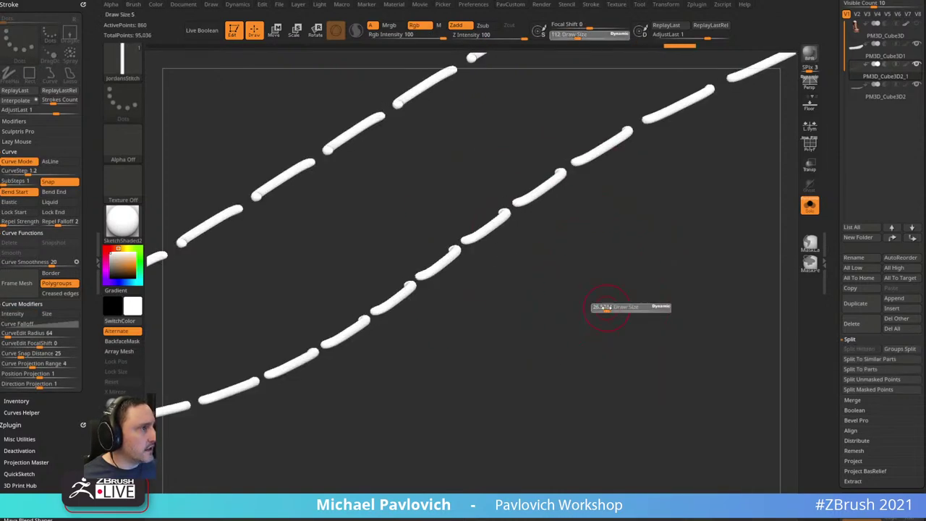
click(809, 205)
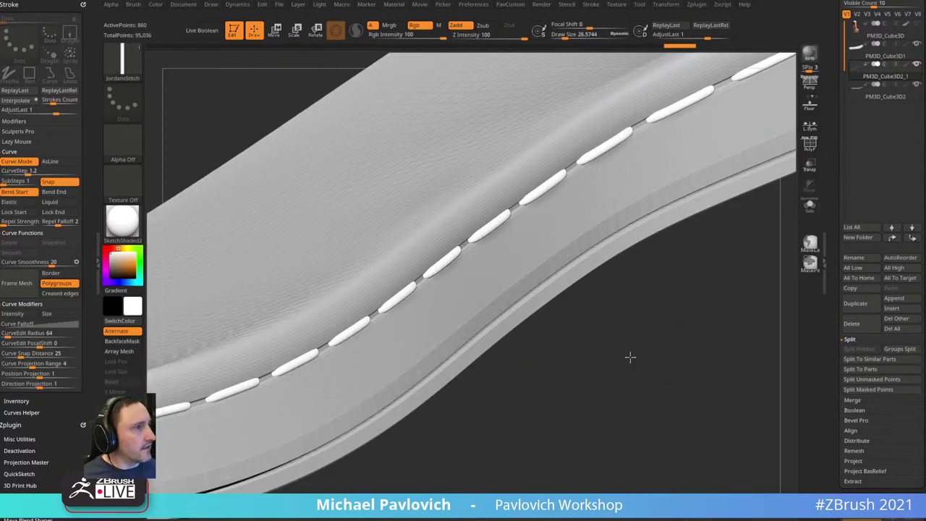
- Select the Move brush at a draw size of about 609 and push the stitches inward along the sole's curved side
mouse_move(630, 356)
mouse_down()
mouse_move(605, 332)
mouse_move(642, 299)
mouse_move(557, 305)
mouse_move(491, 277)
mouse_move(555, 279)
mouse_up()
key(s)
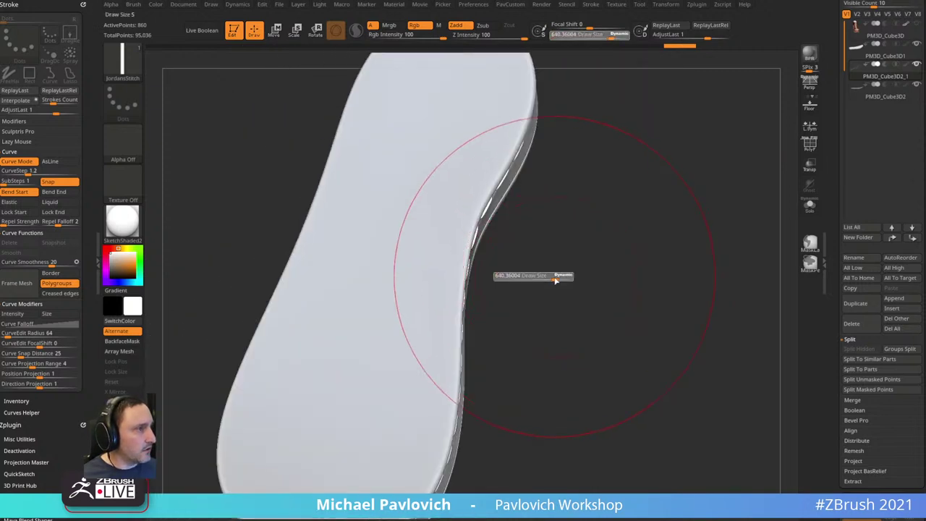
key(b)
key(m)
key(v)
drag(487, 277, 456, 272)
drag(543, 190, 520, 183)
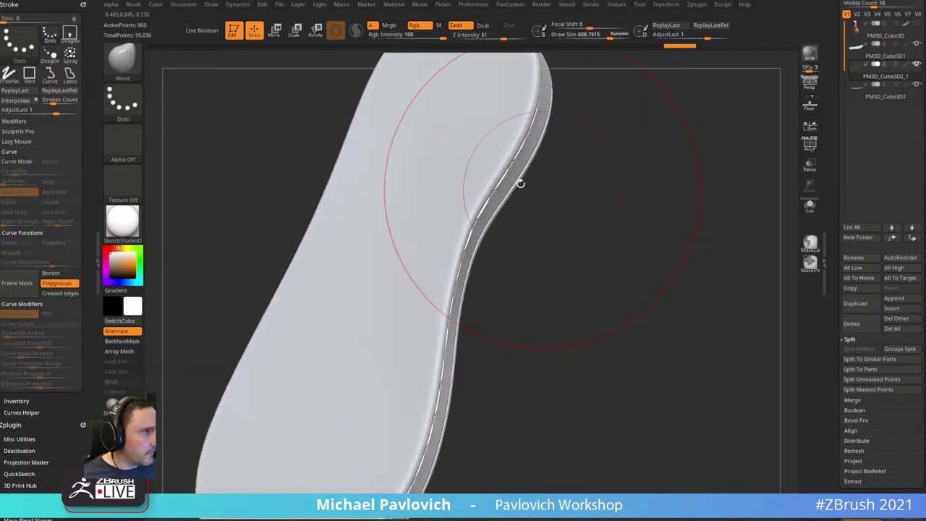
mouse_move(603, 209)
mouse_down()
mouse_move(669, 216)
mouse_move(515, 232)
mouse_move(628, 221)
mouse_up()
- Reduce the brush's draw size to about 314 and make all subtools visible, including the textured sneaker body
key(s)
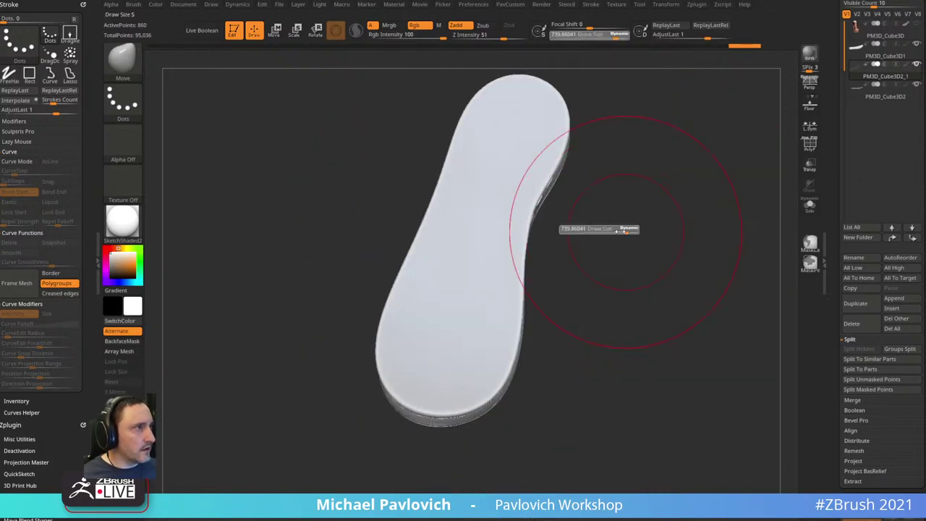
shift+click(917, 64)
shift+click(916, 64)
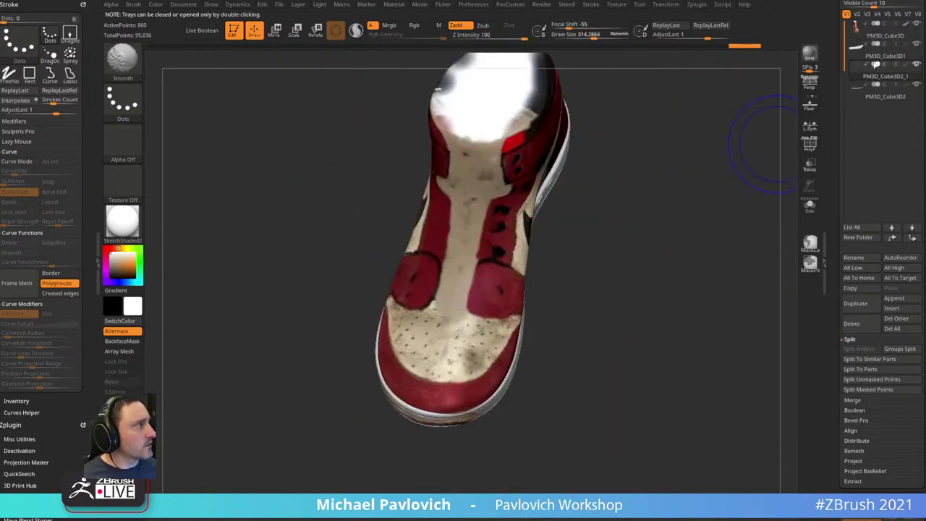
- Switch to the Standard brush, select the textured sneaker subtool PM3D_Cube3D and duplicate it
mouse_move(763, 148)
mouse_down()
mouse_move(702, 157)
mouse_move(729, 178)
mouse_move(729, 167)
mouse_move(658, 154)
mouse_move(660, 167)
mouse_move(621, 209)
mouse_move(650, 159)
mouse_move(667, 171)
mouse_move(653, 191)
mouse_up()
key(b)
key(s)
key(t)
click(887, 43)
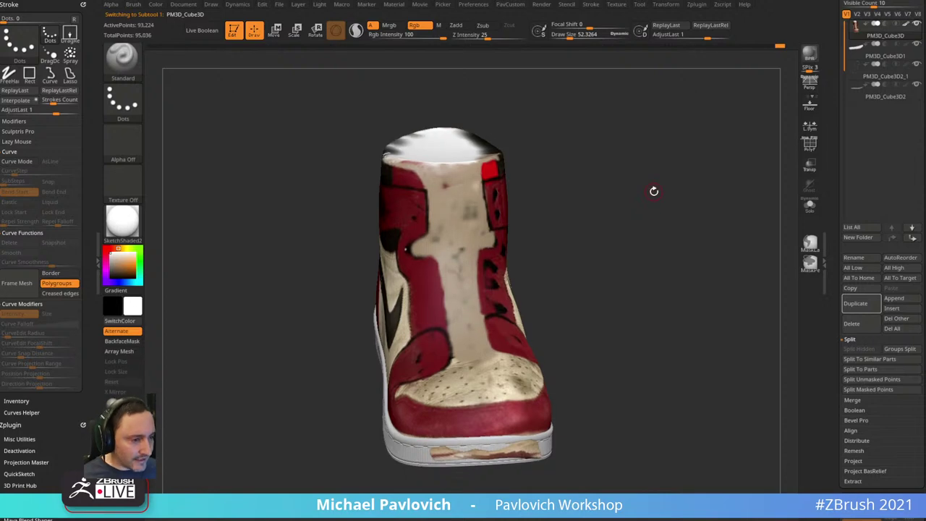
drag(673, 520, 636, 520)
click(855, 307)
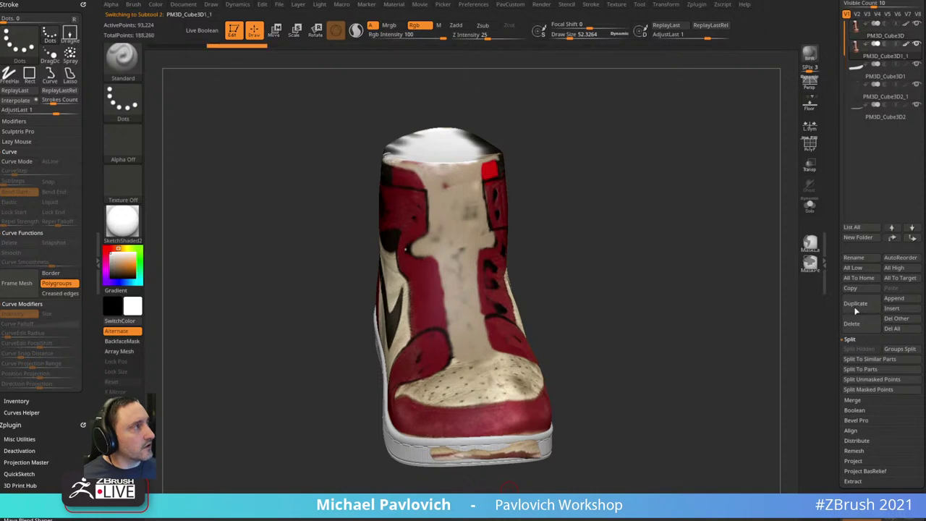
drag(655, 251, 664, 161)
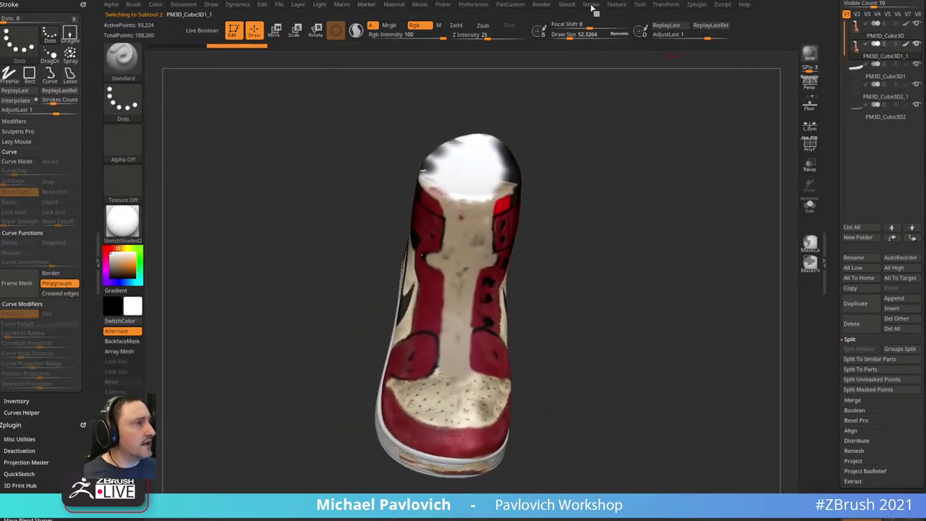
click(544, 5)
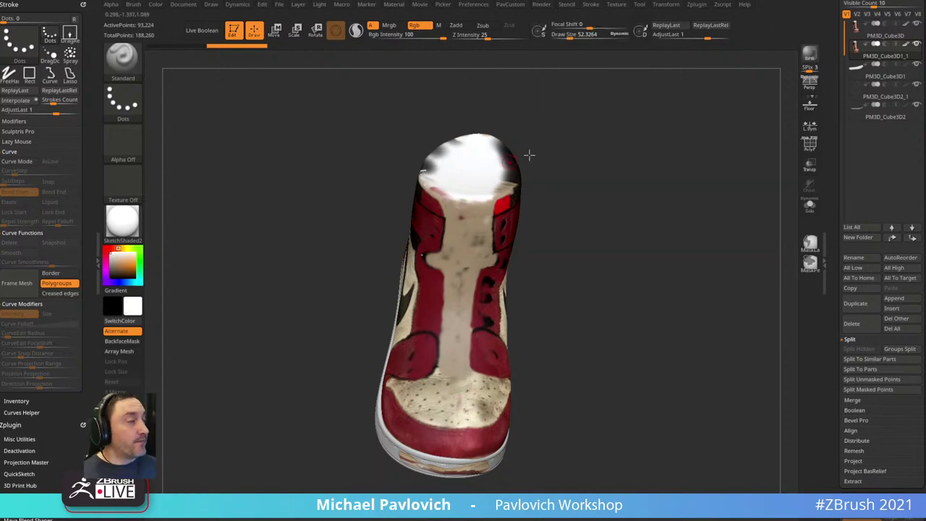
drag(689, 147, 683, 146)
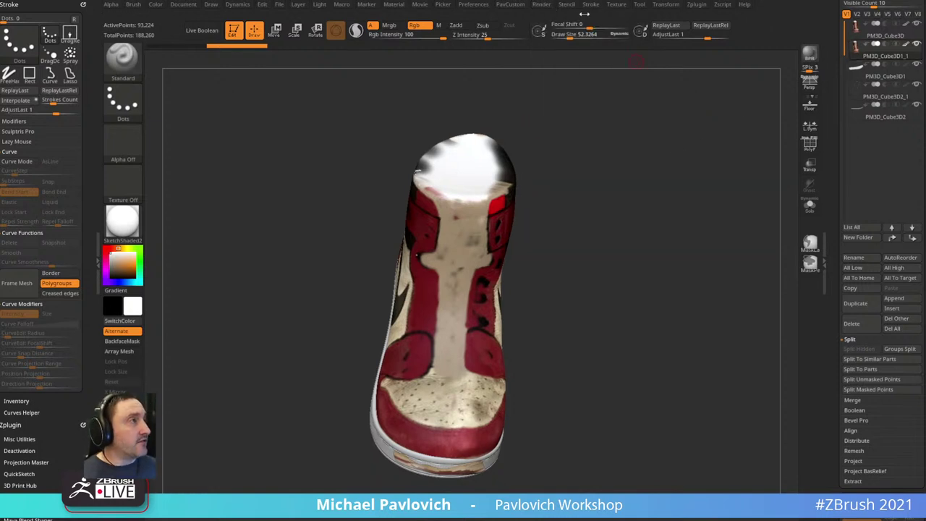
- Set the RGB intensity to 29 and repeatedly fill the duplicated sneaker subtool with white to fade its texture
click(541, 5)
drag(553, 102, 513, 114)
click(156, 4)
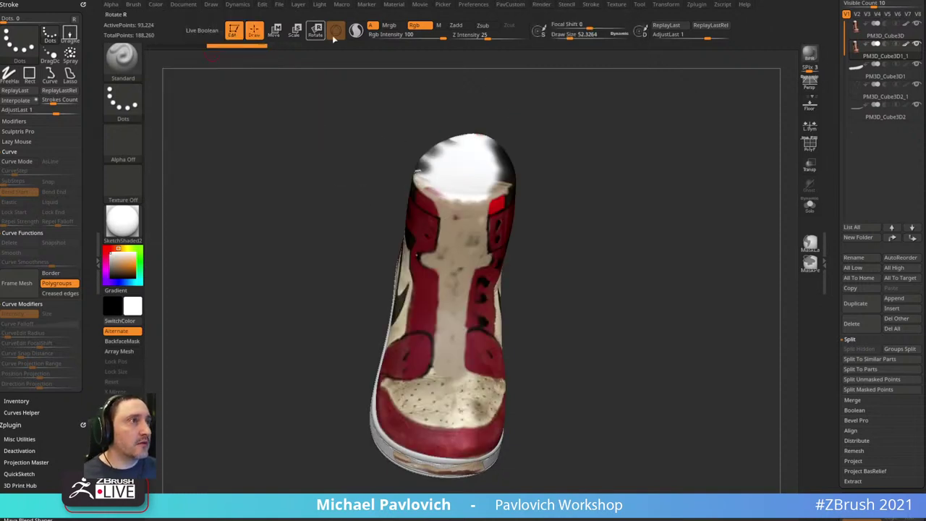
mouse_move(414, 36)
mouse_down()
mouse_move(398, 37)
mouse_move(411, 37)
mouse_up()
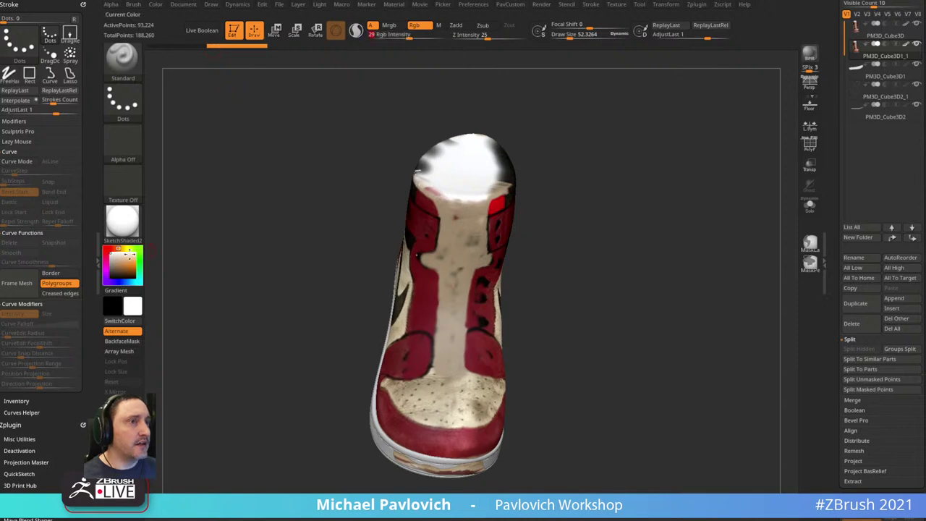
click(156, 6)
click(178, 191)
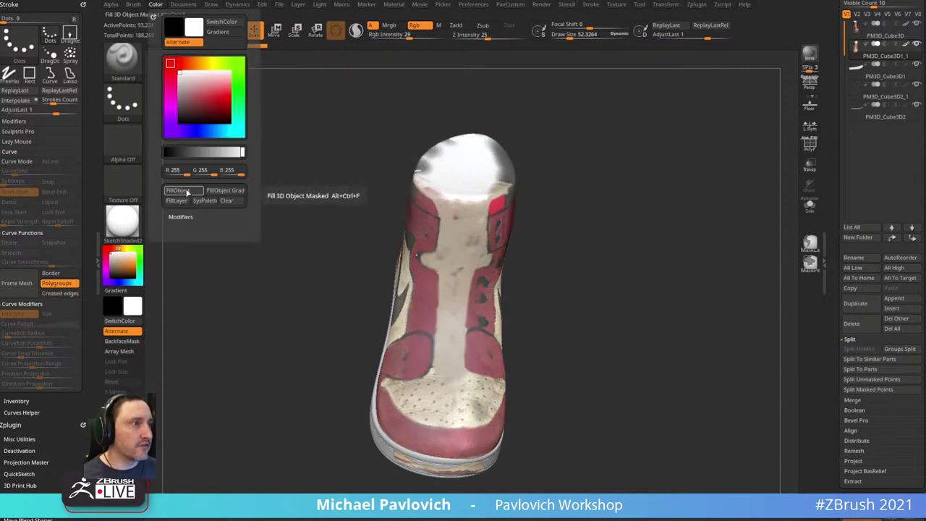
click(178, 191)
click(178, 191)
- Paint a mask line across the front of the ankle opening at a draw size of about 62
mouse_move(661, 229)
mouse_down()
mouse_move(657, 171)
mouse_move(696, 130)
mouse_move(720, 133)
mouse_move(692, 124)
mouse_move(483, 204)
mouse_move(474, 199)
mouse_move(643, 114)
mouse_move(647, 155)
mouse_move(527, 212)
mouse_move(516, 253)
mouse_up()
key(ctrl)
mouse_move(652, 191)
mouse_down()
mouse_move(656, 149)
mouse_move(548, 189)
mouse_up()
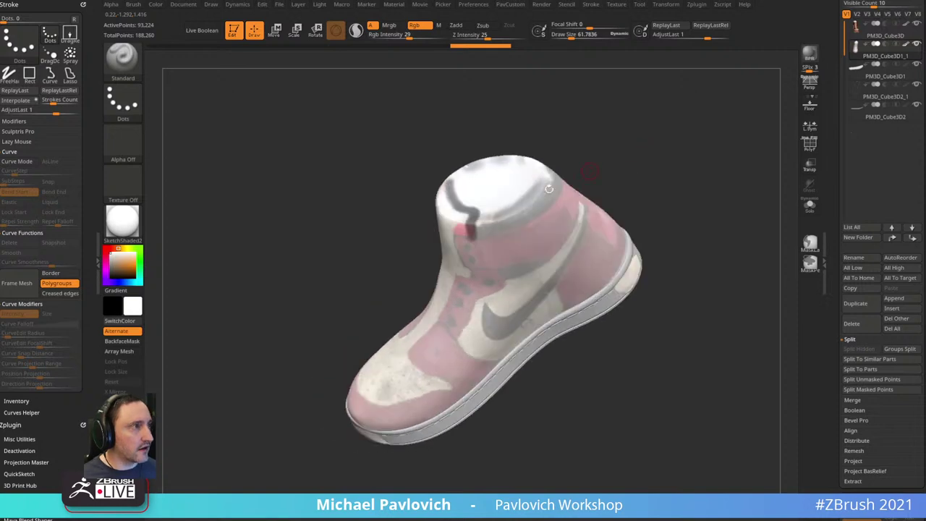
key(ctrl+z)
mouse_move(450, 191)
ctrl+mouse_down()
mouse_move(477, 214)
mouse_move(485, 240)
ctrl+mouse_up()
right_drag(506, 225, 541, 188)
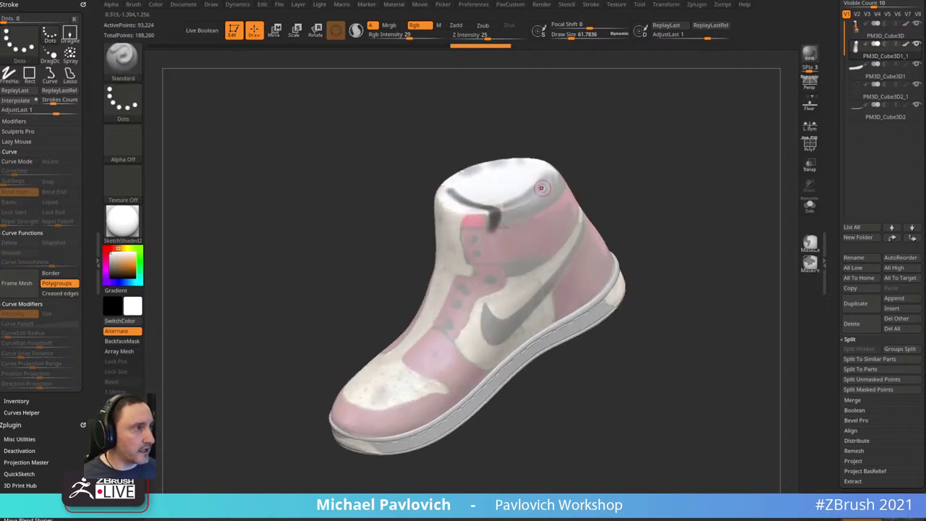
key(ctrl)
ctrl+drag(497, 210, 490, 239)
- Extend the mask line down both sides of the lacing area and around the toe to form a closed outline
mouse_move(595, 145)
mouse_down()
mouse_move(603, 130)
mouse_move(606, 170)
mouse_up()
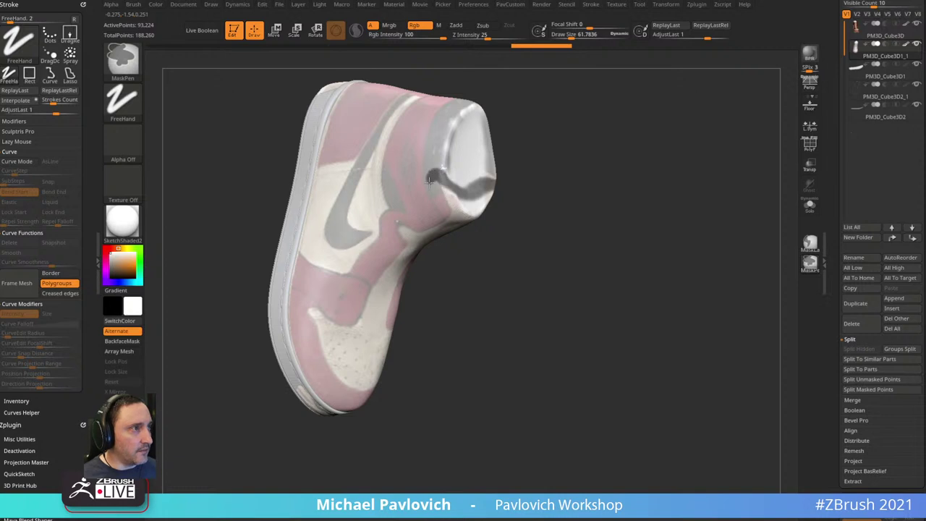
mouse_move(521, 166)
mouse_down()
mouse_move(539, 140)
mouse_move(423, 177)
mouse_up()
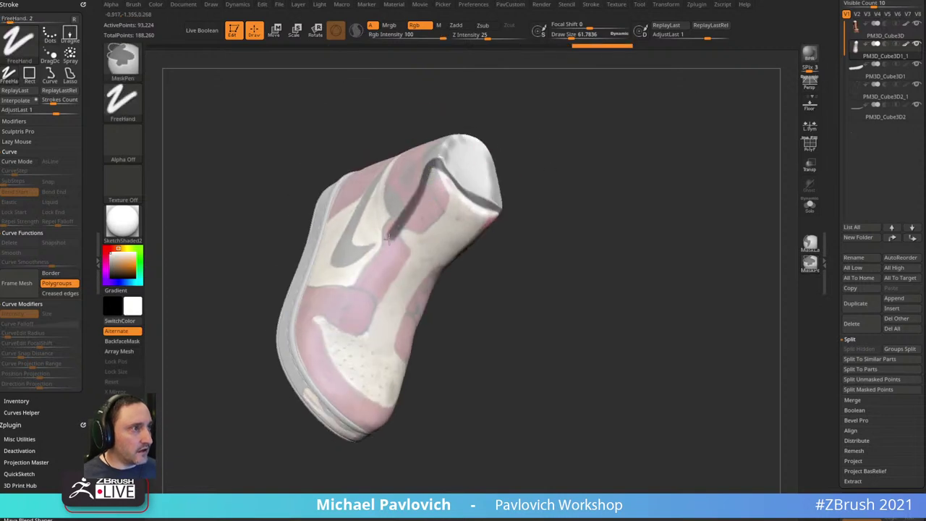
mouse_move(588, 196)
mouse_down()
mouse_move(614, 227)
mouse_move(637, 208)
mouse_move(619, 202)
mouse_move(612, 248)
mouse_move(645, 203)
mouse_move(509, 156)
mouse_up()
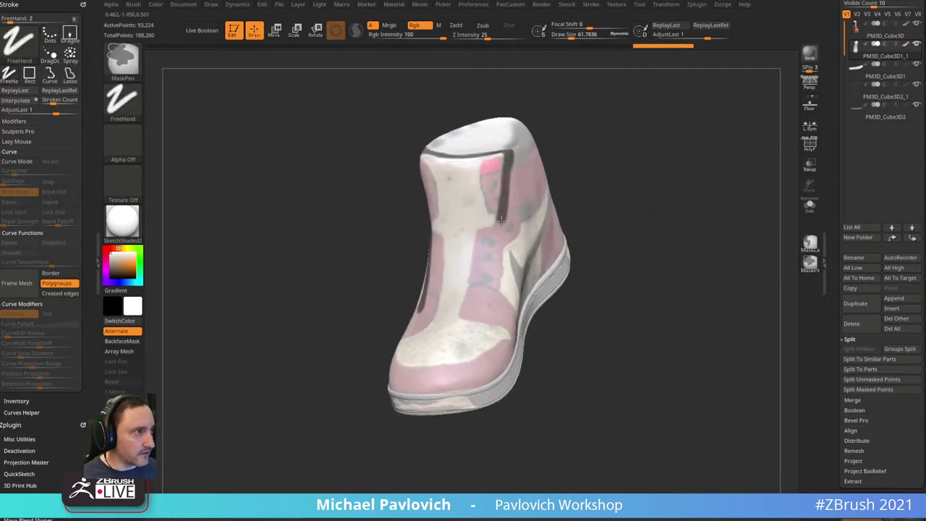
ctrl+drag(482, 290, 481, 292)
drag(615, 236, 587, 241)
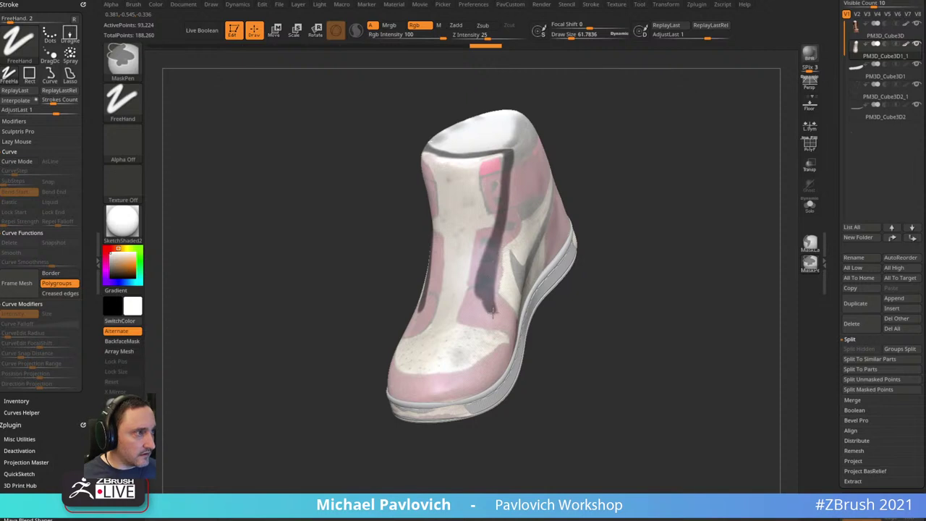
drag(609, 254, 438, 315)
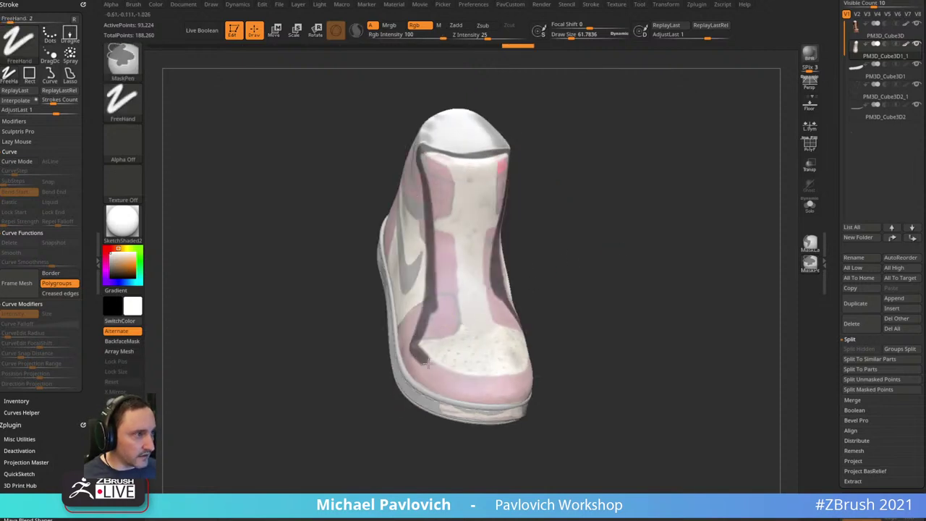
drag(470, 379, 440, 380)
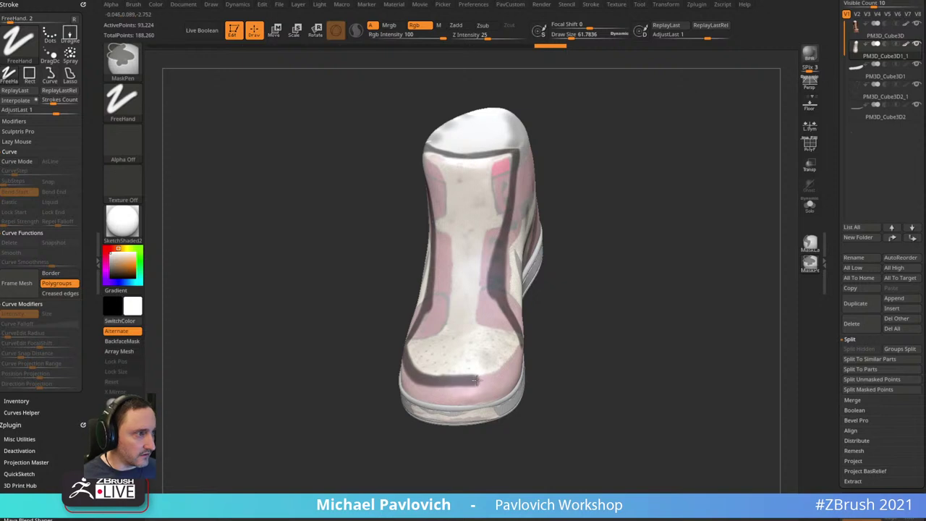
mouse_move(504, 368)
right_down()
mouse_move(550, 362)
mouse_move(517, 356)
right_up()
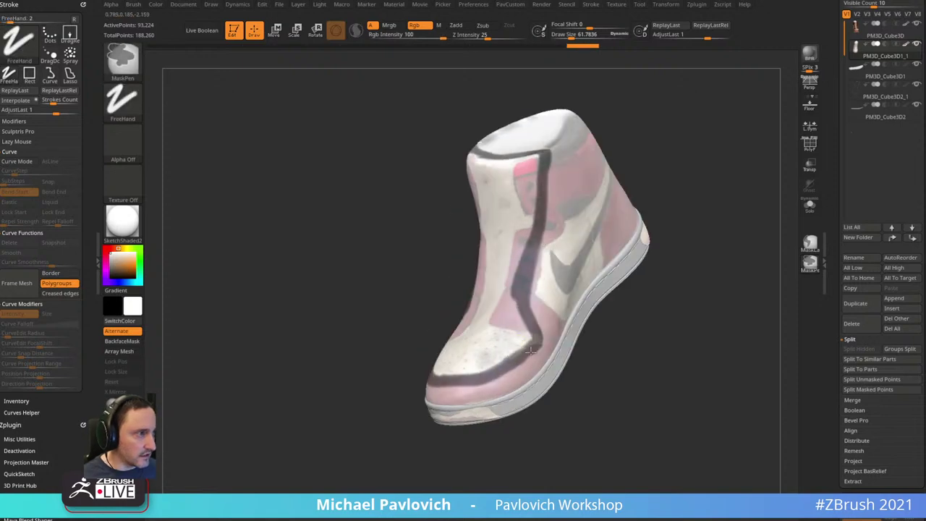
- Enlarge the draw size to about 95 and thicken the mask outline, especially at the front of the ankle opening
drag(636, 181, 679, 169)
key(bracketright)
drag(506, 101, 561, 112)
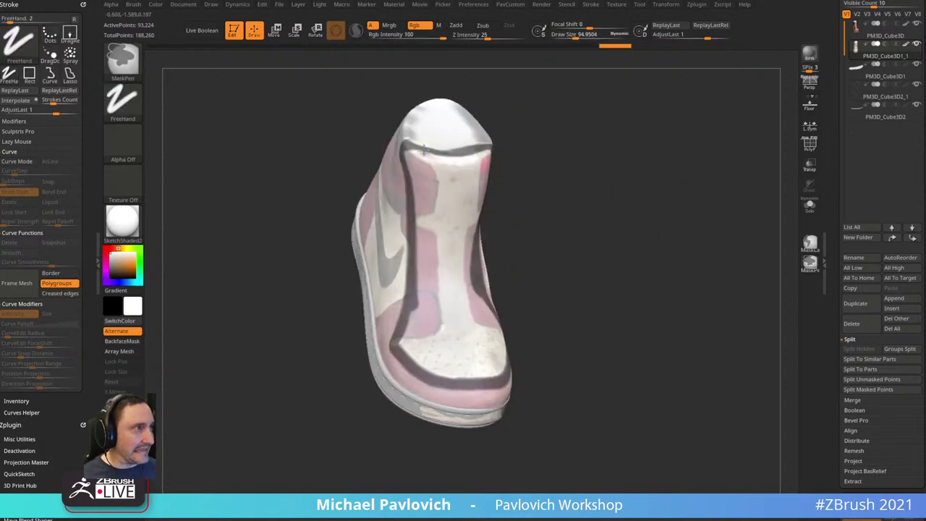
ctrl+drag(444, 158, 453, 163)
mouse_move(557, 138)
mouse_down()
mouse_move(476, 159)
mouse_move(480, 143)
mouse_up()
drag(535, 115, 607, 87)
drag(540, 132, 581, 129)
right_drag(579, 129, 463, 224)
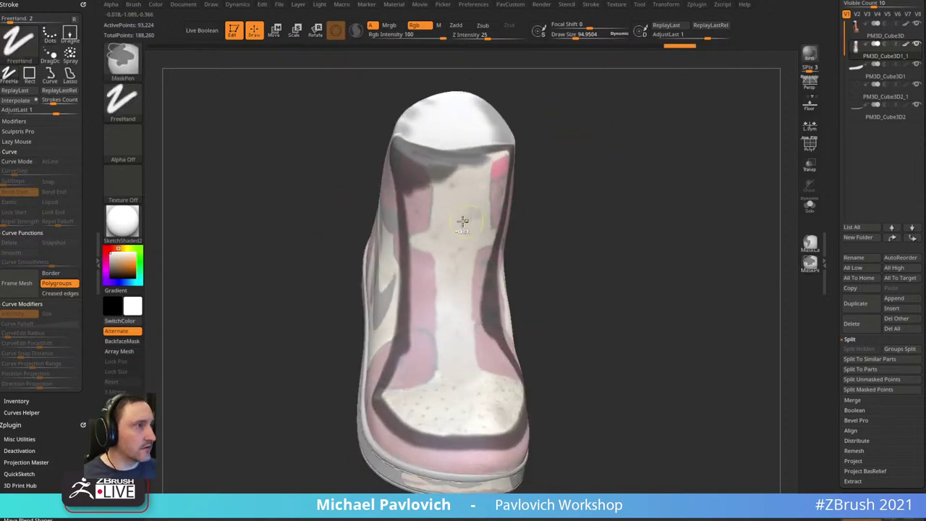
right_drag(529, 160, 728, 156)
- Open the Masking options for the duplicated sneaker subtool
scroll(868, 180, down, 10)
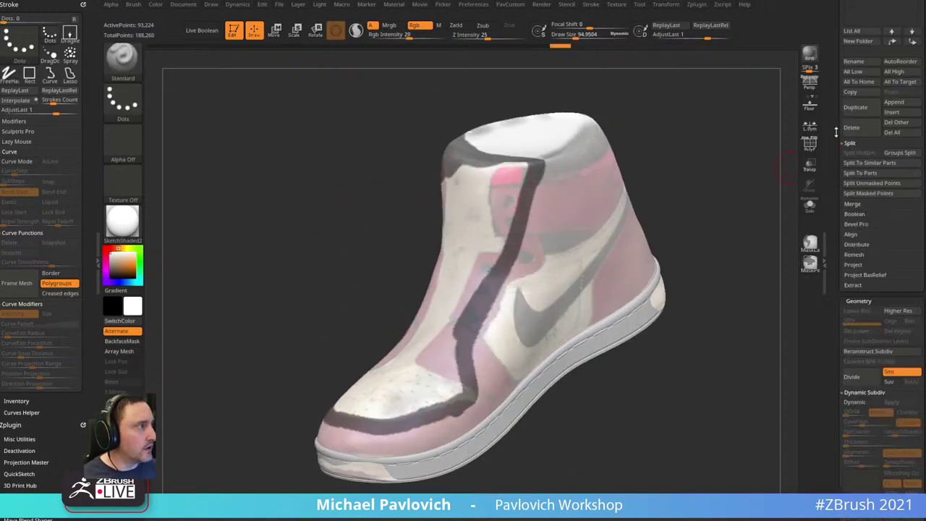
key(shift)
click(855, 173)
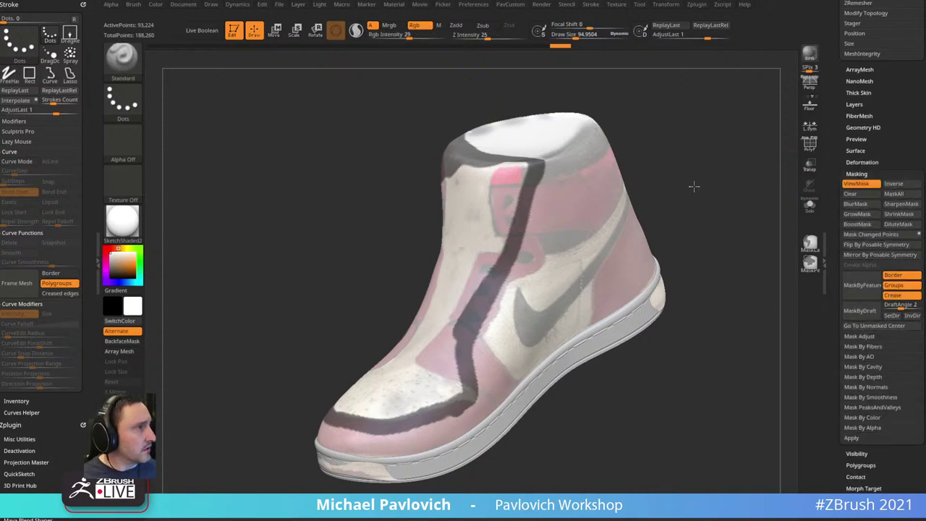
- Try to smooth the painted mask outline by blurring and sharpening it, and undo those mask changes
drag(692, 185, 671, 184)
ctrl+click(457, 153)
ctrl+click(460, 154)
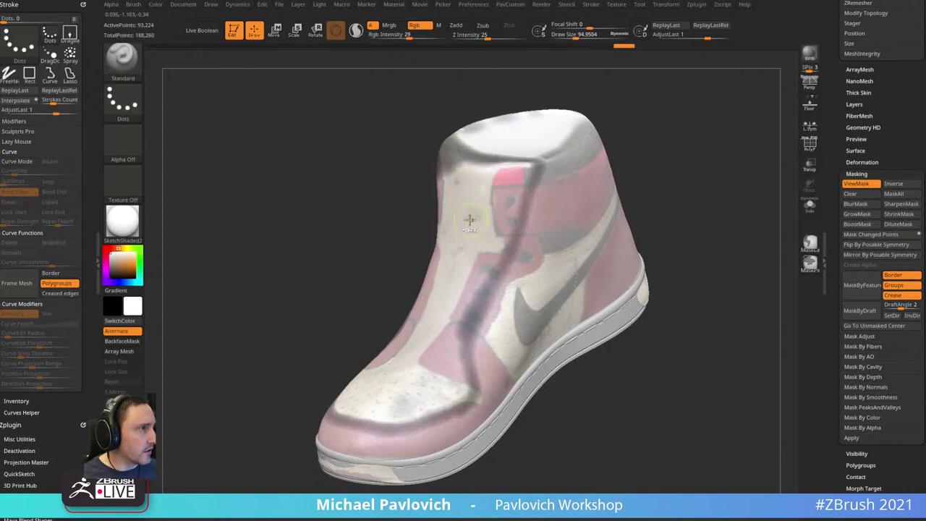
ctrl+alt+click(474, 209)
ctrl+alt+click(474, 209)
ctrl+alt+click(475, 209)
mouse_move(679, 132)
mouse_down()
mouse_move(689, 125)
mouse_move(664, 122)
mouse_up()
key(ctrl+z)
key(ctrl+z)
key(ctrl+z)
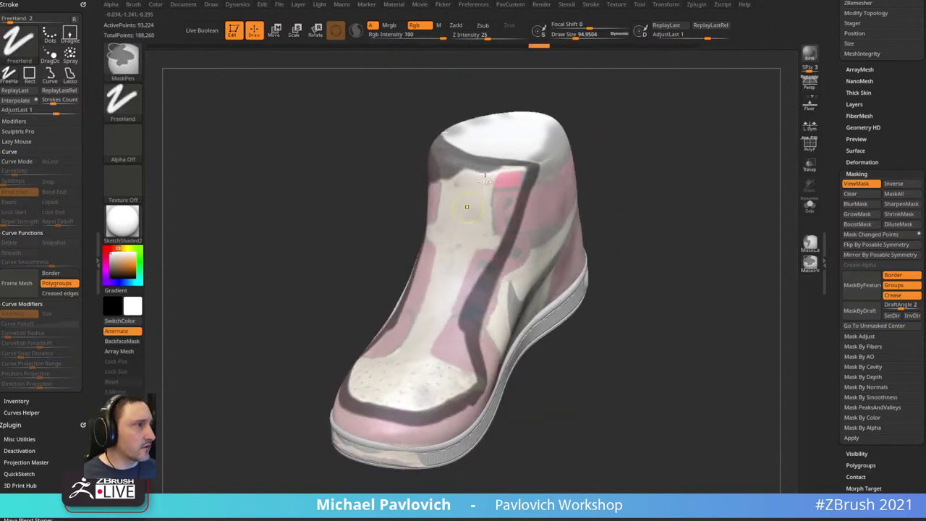
- Turn on Polyframe, make the masked outline its own polygroup, hide it and auto group the remaining areas
drag(629, 154, 748, 130)
click(809, 144)
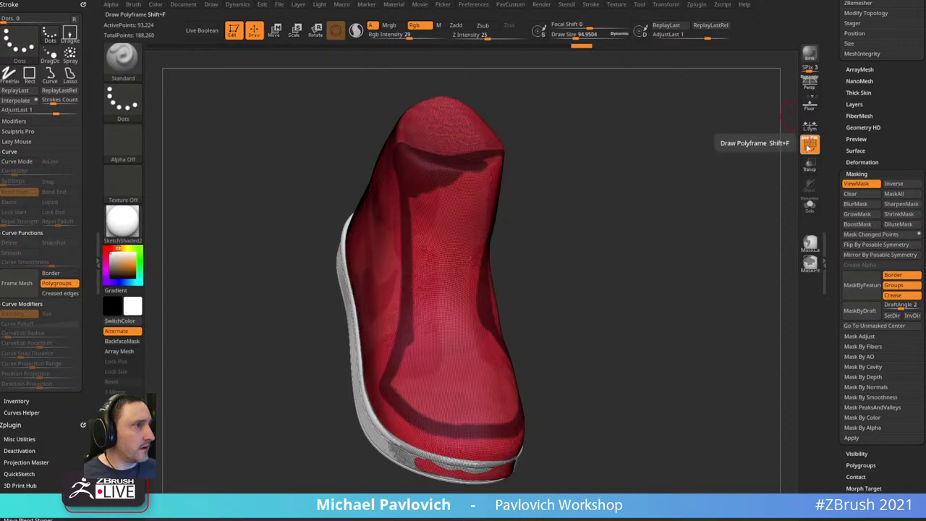
drag(699, 169, 666, 151)
key(ctrl)
key(ctrl+w)
ctrl+shift+click(470, 213)
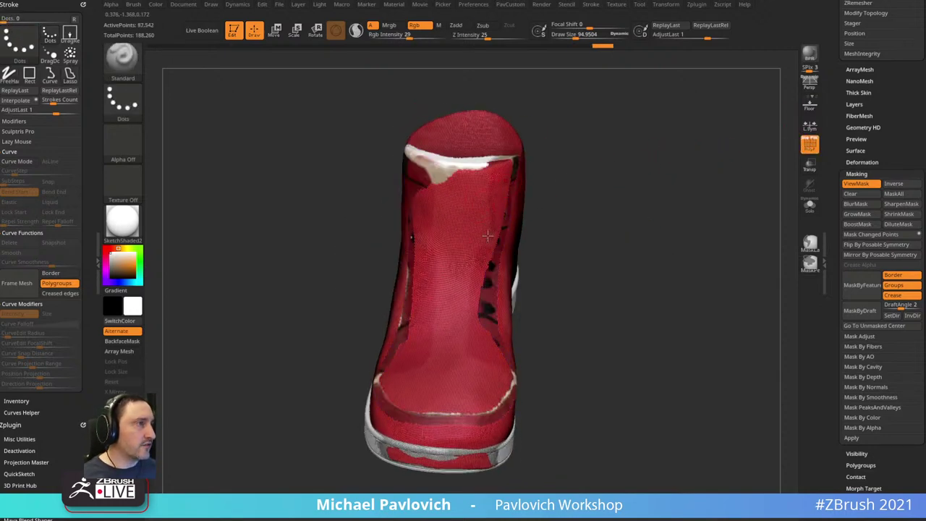
key(3)
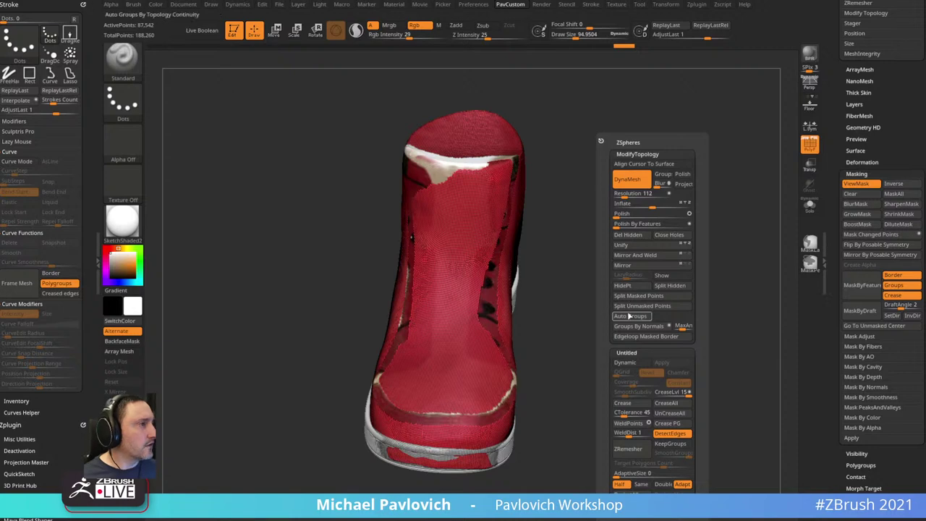
click(629, 316)
- Unhide the whole copy and, using SelectRect, hide its outer body polygroup so only the front panel and outline are shown
ctrl+shift+click(589, 304)
drag(654, 262, 577, 267)
ctrl+shift+click(124, 61)
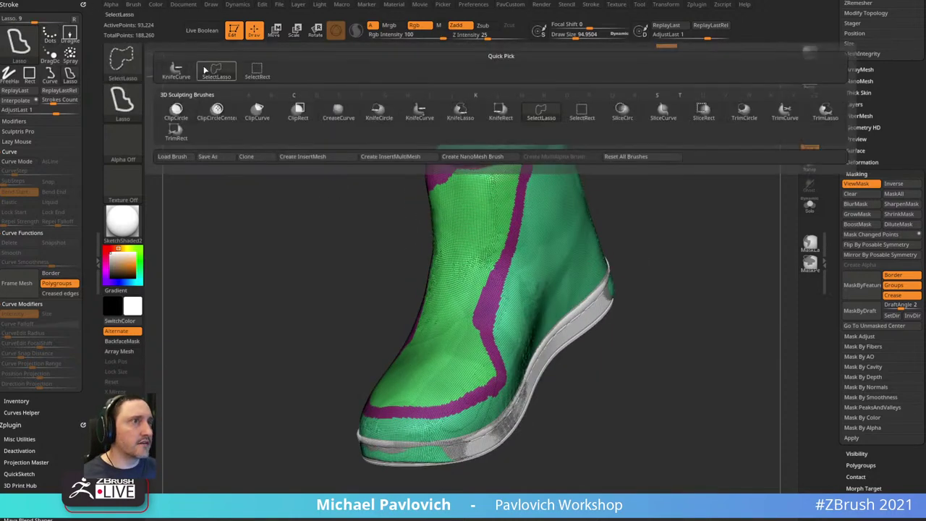
click(256, 74)
ctrl+shift+click(557, 153)
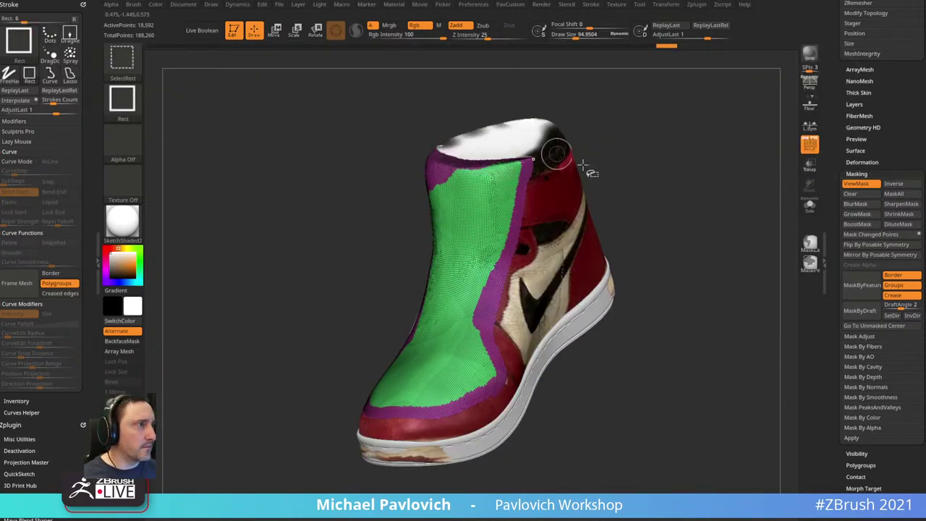
mouse_move(705, 181)
mouse_down()
mouse_move(733, 182)
mouse_move(712, 168)
mouse_up()
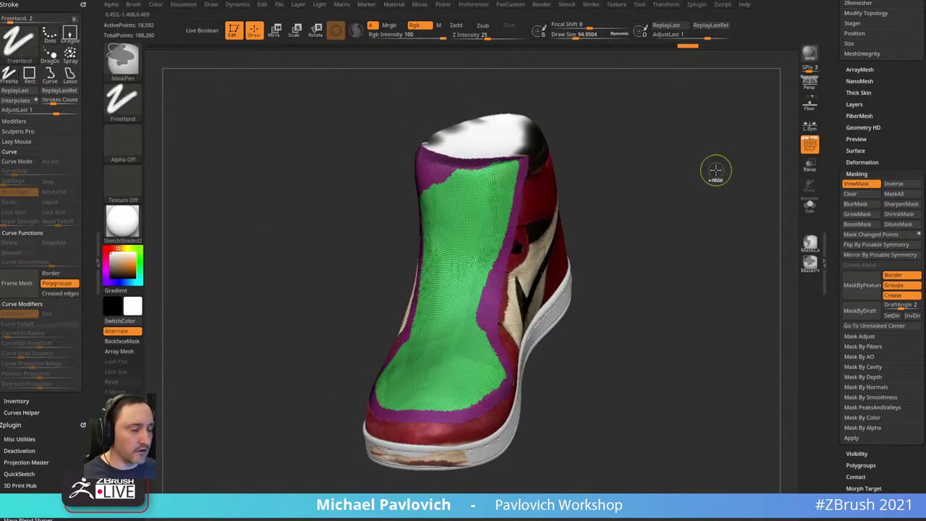
- Combine the visible front panel and outline into one polygroup and delete the hidden geometry
key(ctrl+w)
key(space)
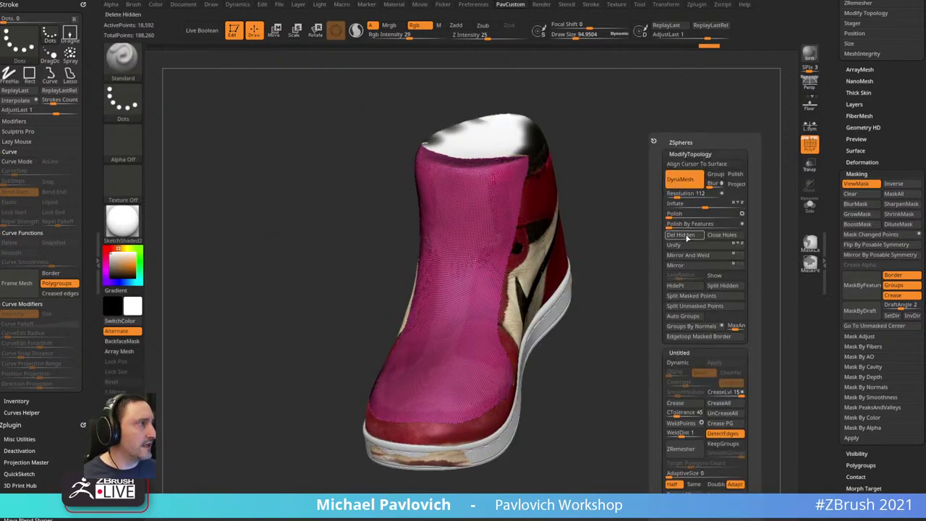
click(688, 236)
- Trim the front panel's upper edge along the ankle opening and delete the hidden strip
drag(644, 222, 615, 119)
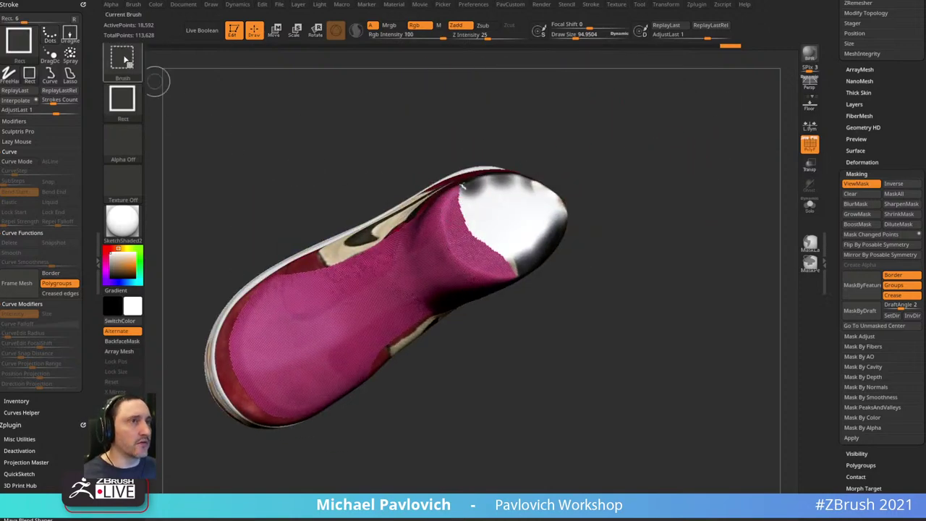
ctrl+shift+click(124, 60)
ctrl+shift+click(263, 117)
mouse_move(562, 177)
ctrl+shift+mouse_down()
mouse_move(457, 185)
mouse_move(444, 210)
mouse_move(454, 254)
mouse_move(500, 272)
mouse_move(579, 181)
mouse_move(514, 162)
ctrl+shift+mouse_up()
mouse_move(458, 184)
ctrl+shift+mouse_down()
mouse_move(439, 212)
mouse_move(448, 249)
mouse_move(477, 275)
mouse_move(523, 272)
mouse_move(549, 238)
ctrl+shift+mouse_up()
mouse_move(600, 190)
mouse_down()
mouse_move(638, 190)
mouse_move(650, 135)
mouse_move(702, 171)
mouse_move(688, 133)
mouse_move(736, 189)
mouse_up()
key(2)
click(592, 234)
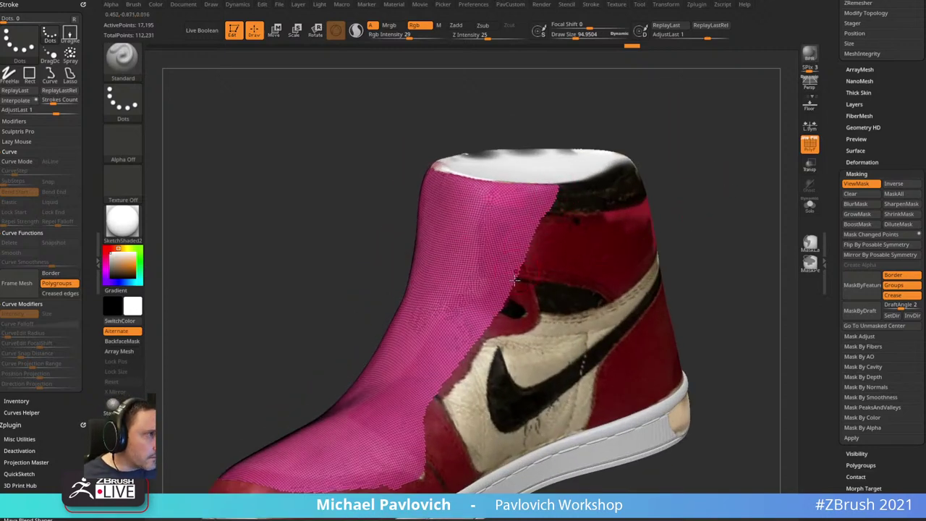
- Mask the front panel by features using only Border, grow the mask and invert it so just the edge is unmasked
drag(597, 277, 716, 169)
scroll(826, 209, down, 5)
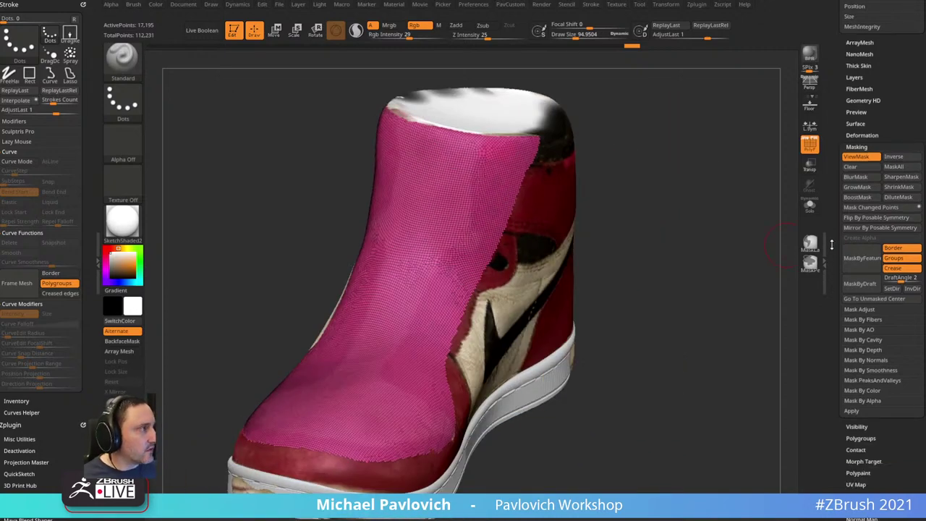
scroll(826, 209, up, 3)
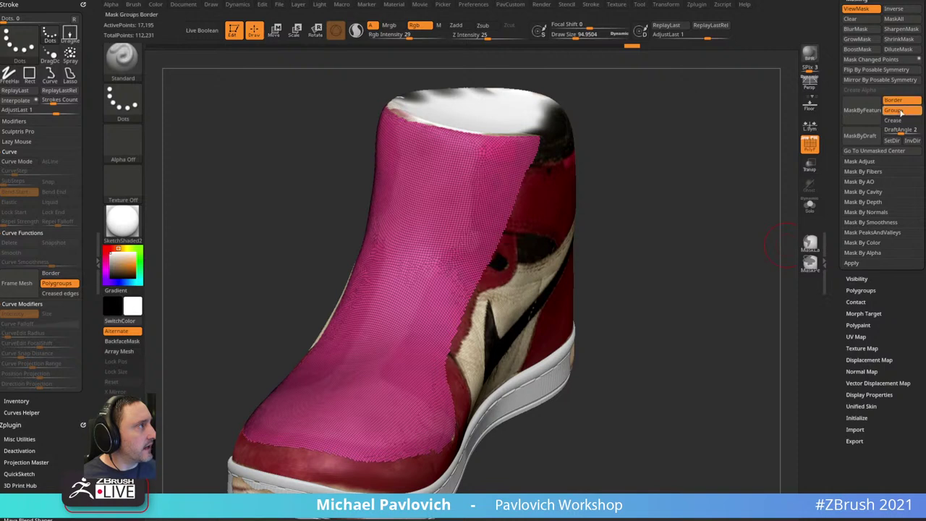
click(900, 111)
click(862, 110)
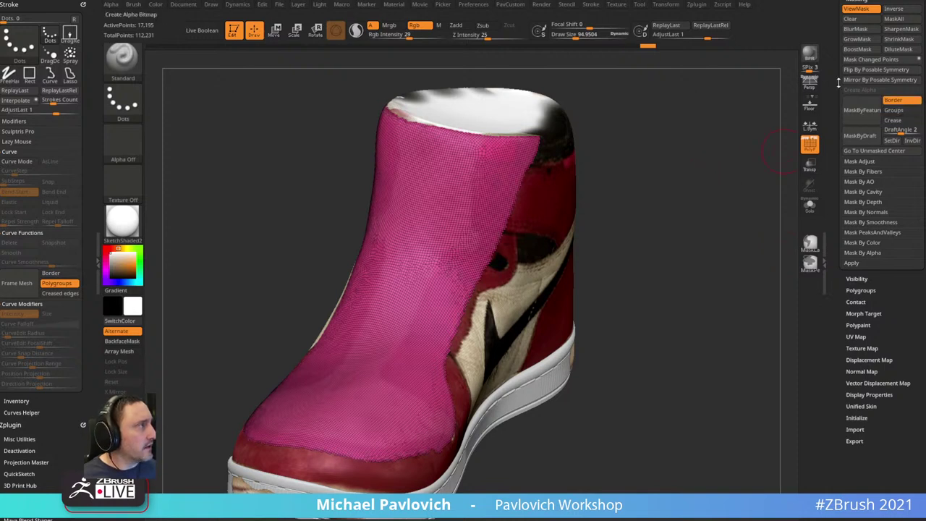
drag(862, 4, 862, 29)
click(854, 68)
ctrl+click(709, 160)
- Smooth the panel's jagged edge with repeated Polish By Features, isolating the panel in Solo, and clear the mask
key(3)
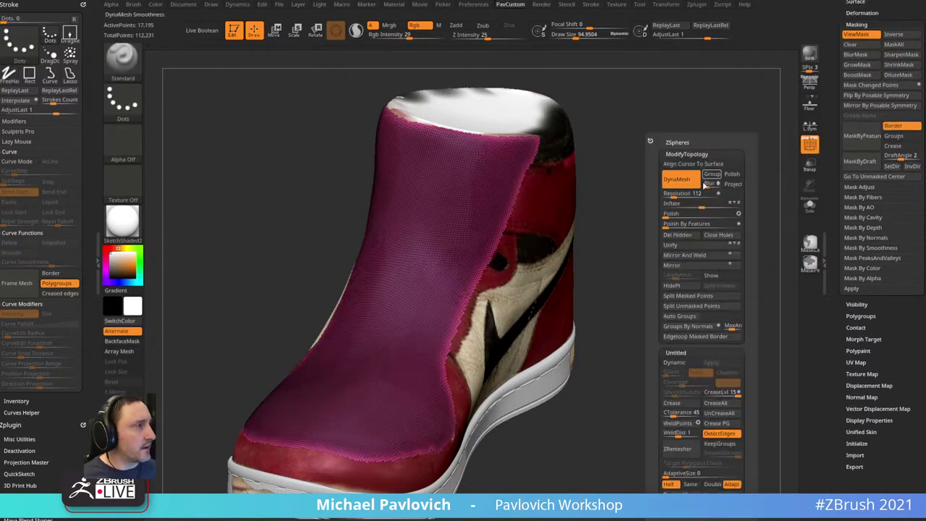
click(670, 224)
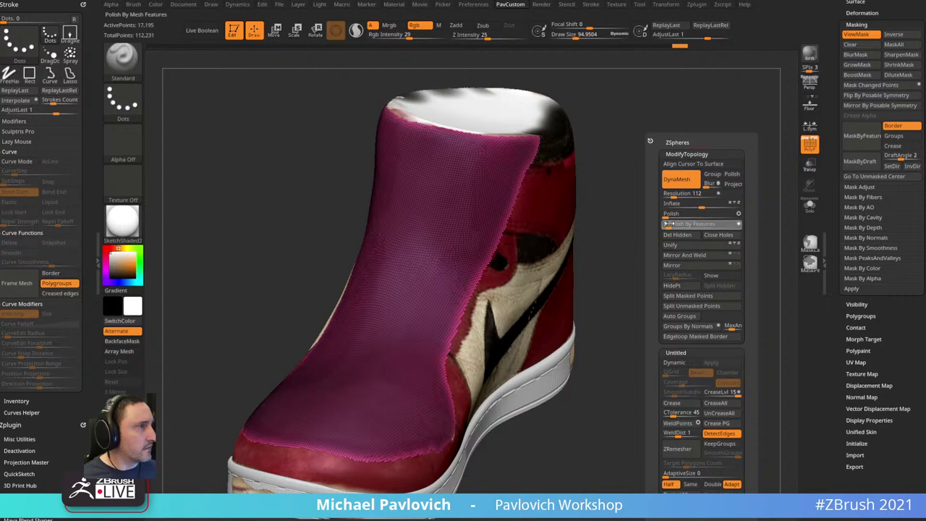
click(809, 205)
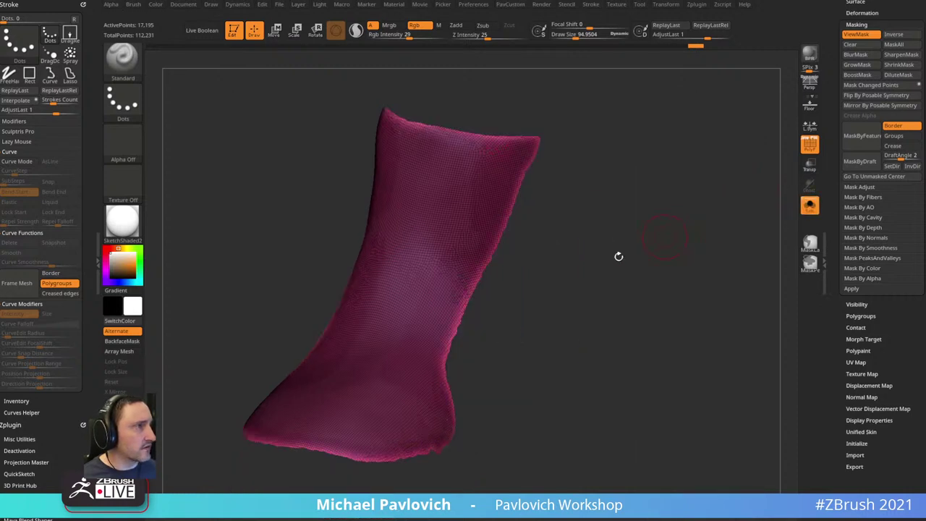
key(3)
click(599, 231)
key(g)
click(600, 225)
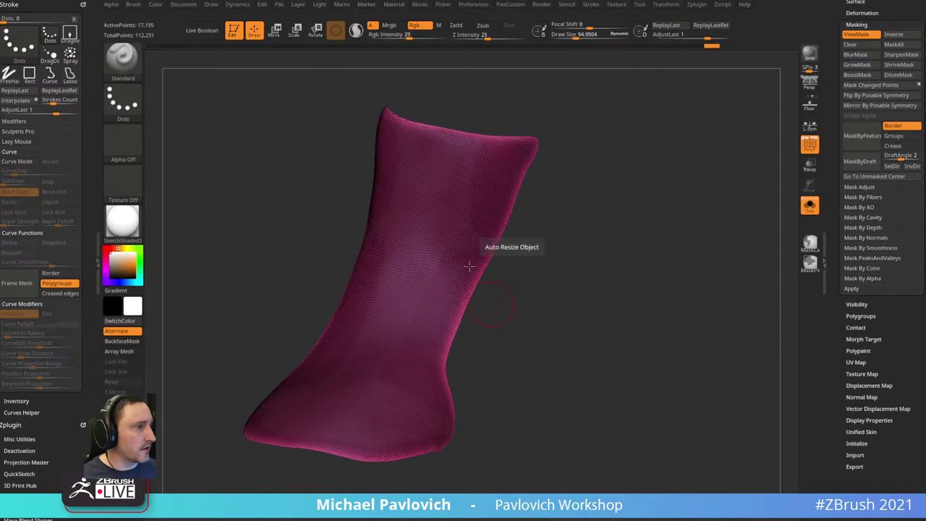
key(g)
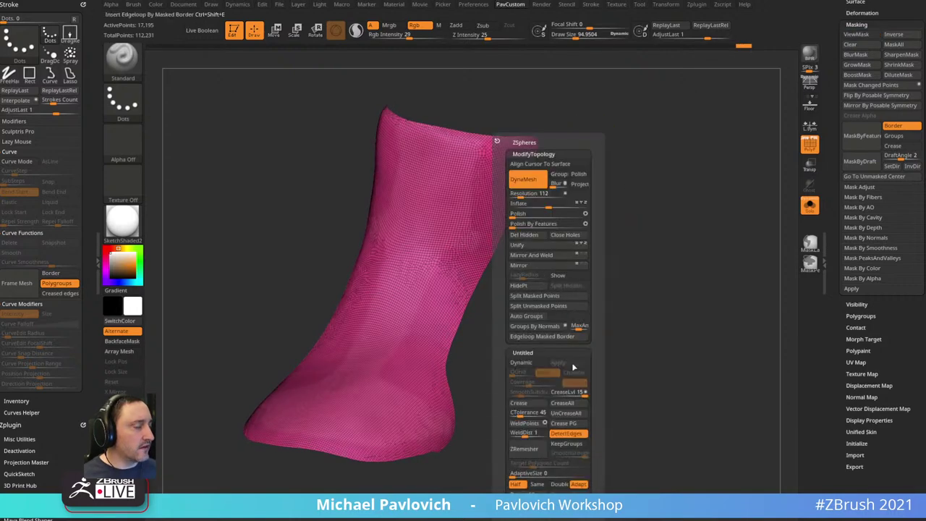
- ZRemesh the front panel repeatedly with Half and Adapt into a low-density mesh, and adjust its upper corner with the Move brush
click(535, 451)
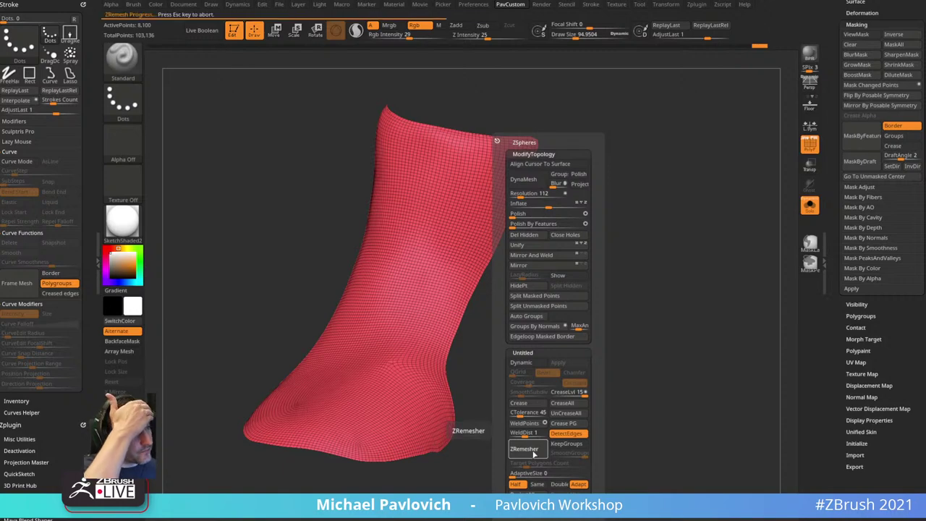
click(533, 452)
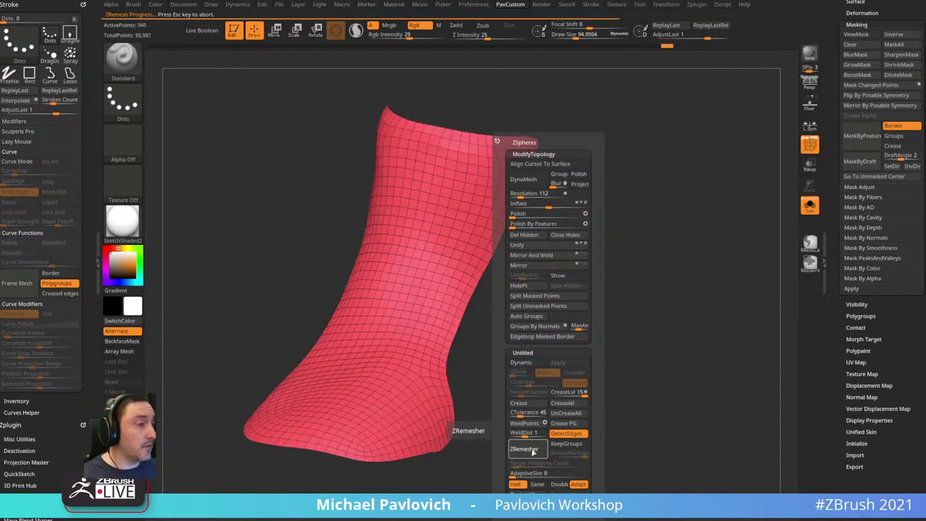
drag(572, 333, 451, 278)
key(s)
drag(337, 248, 340, 248)
key(b)
key(m)
key(v)
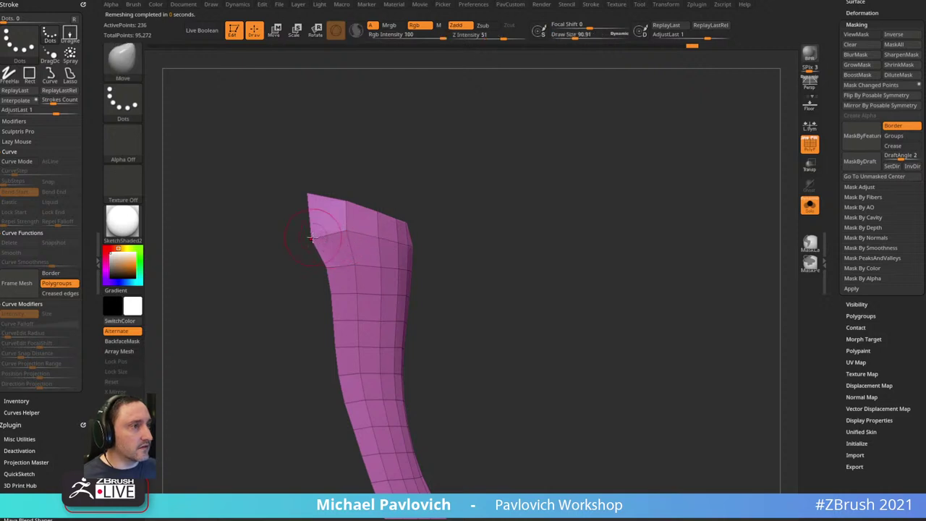
mouse_move(438, 194)
mouse_down()
mouse_move(479, 195)
mouse_move(400, 217)
mouse_up()
drag(492, 243, 509, 238)
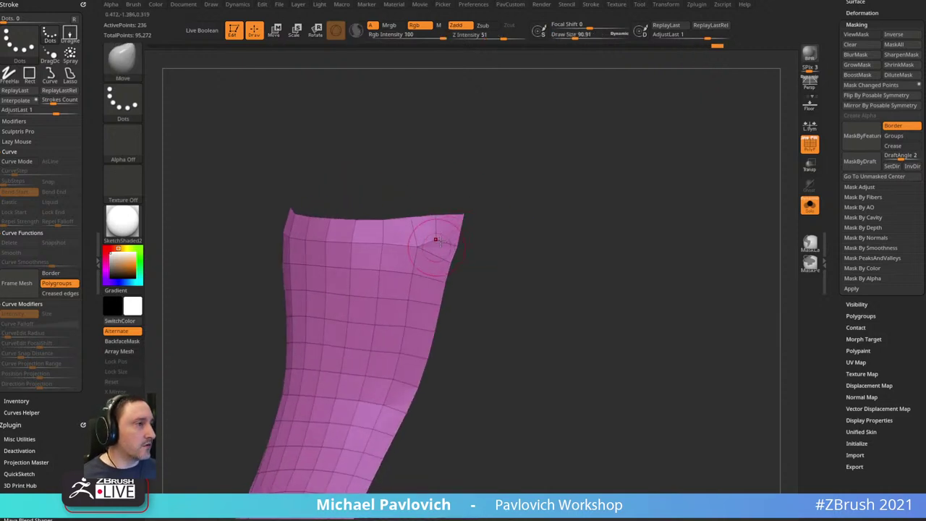
- Collapse the stray short edges at the panel's upper corner using ZModeler's Collapse edge action
key(b)
key(z)
key(m)
drag(469, 244, 451, 252)
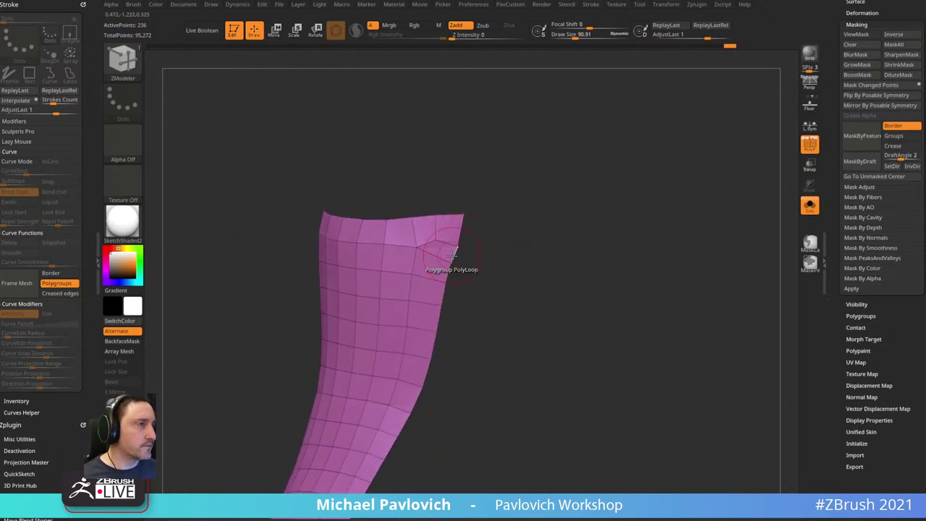
right_click(408, 229)
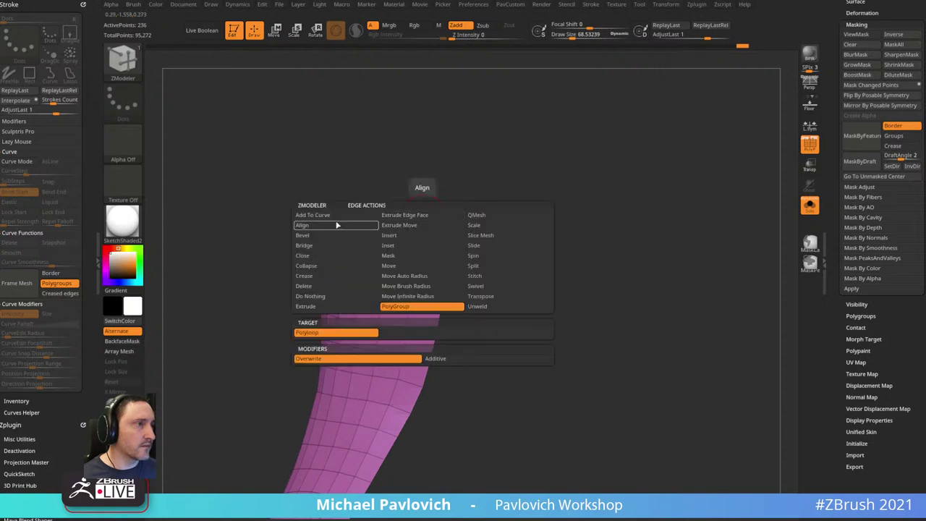
click(310, 266)
click(334, 331)
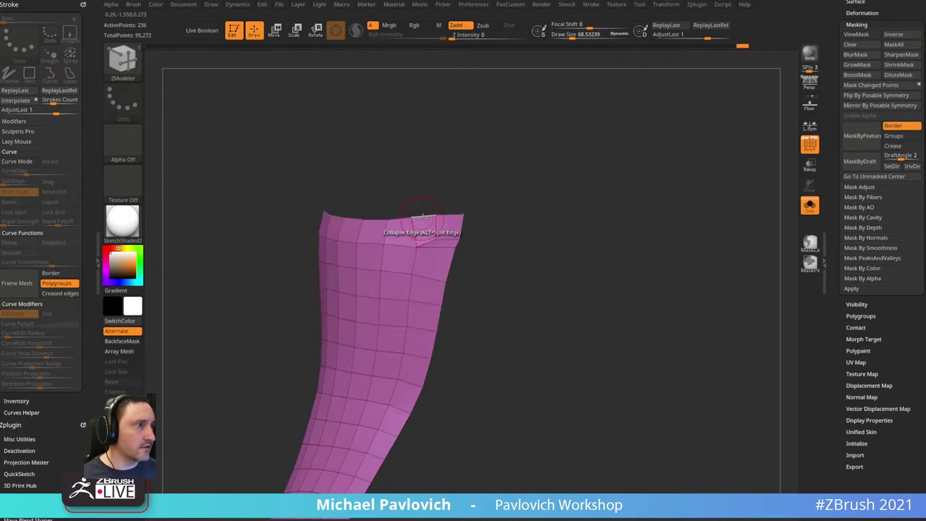
click(425, 246)
click(456, 243)
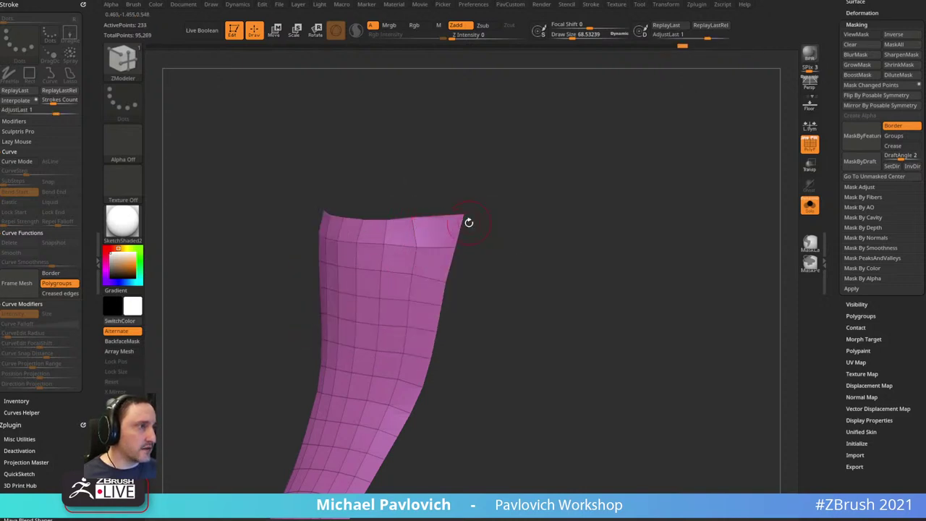
- Bridge the border points at the notch in the panel's lower side edge using ZModeler's Bridge point action
mouse_move(468, 222)
mouse_down()
mouse_move(516, 196)
mouse_move(489, 221)
mouse_move(537, 174)
mouse_move(473, 347)
mouse_move(502, 311)
mouse_up()
key(b)
key(m)
key(v)
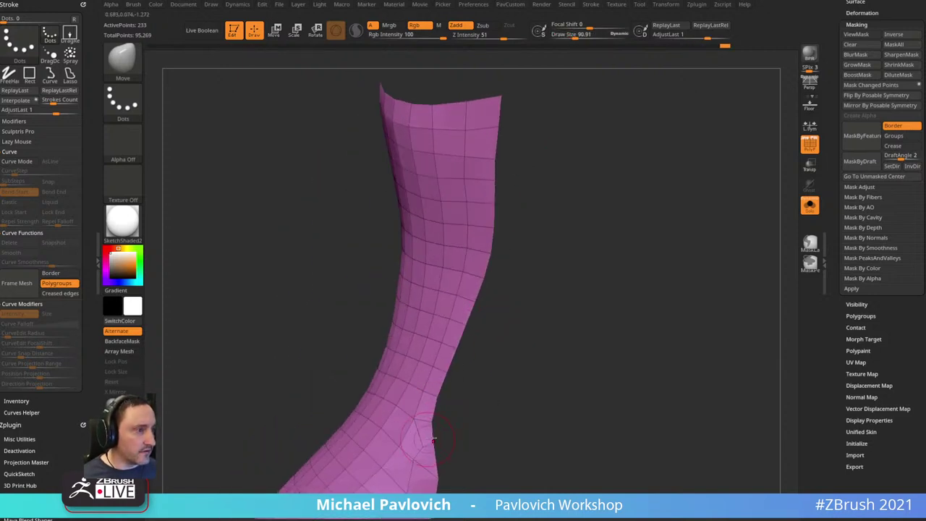
mouse_move(433, 439)
mouse_down()
mouse_move(456, 326)
mouse_move(444, 354)
mouse_move(467, 358)
mouse_move(460, 350)
mouse_up()
key(b)
key(z)
key(m)
key(space)
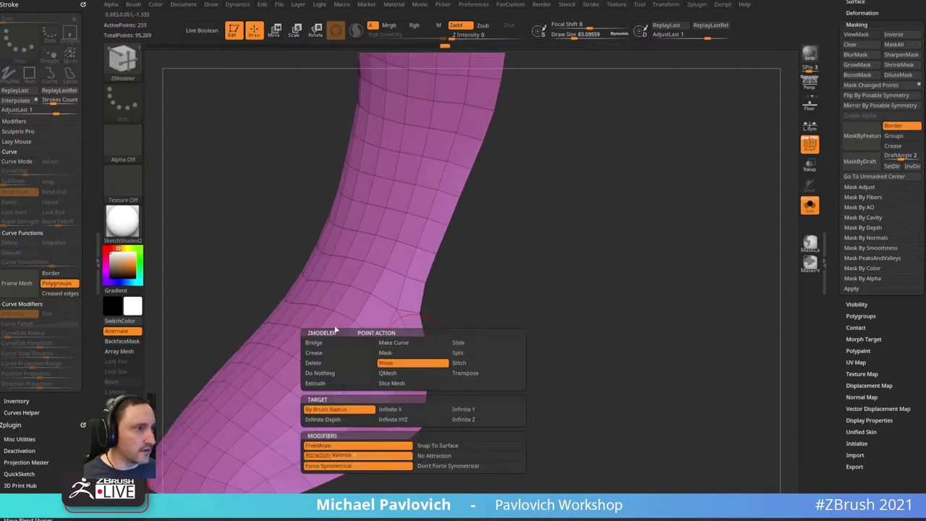
click(337, 342)
click(386, 353)
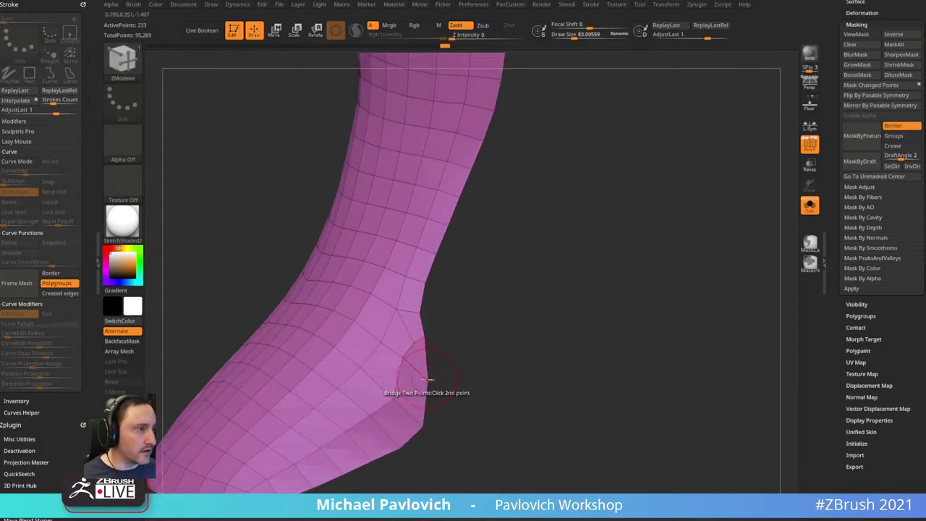
mouse_move(427, 379)
mouse_down()
mouse_move(467, 337)
mouse_move(467, 313)
mouse_move(453, 310)
mouse_move(422, 343)
mouse_move(620, 217)
mouse_move(615, 246)
mouse_up()
key(space)
click(378, 352)
- Examine the low-density panel from both sides and against the whole shoe
key(b)
key(m)
key(v)
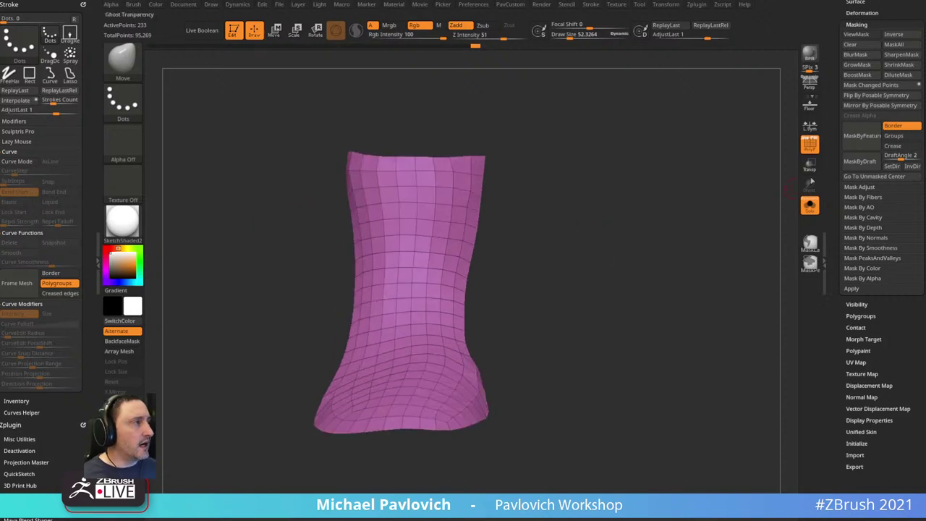
key(shift+f)
mouse_move(720, 193)
mouse_down()
mouse_move(709, 155)
mouse_move(717, 178)
mouse_up()
key(shift+f)
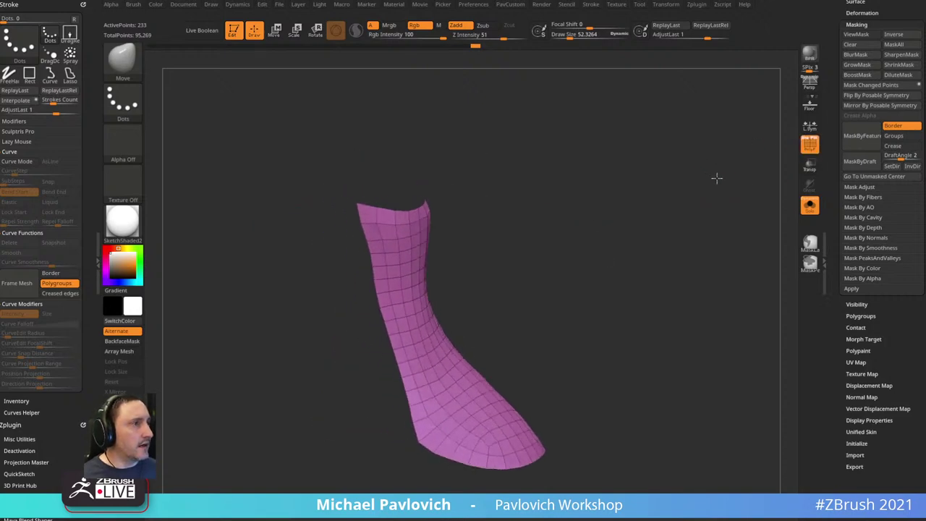
click(808, 204)
mouse_move(695, 148)
mouse_down()
mouse_move(682, 159)
mouse_move(677, 151)
mouse_move(696, 222)
mouse_up()
- Extrude the panel with QMesh on Polygroup All to give it thickness, undoing the first attempt, and isolate the result
key(b)
key(z)
key(m)
key(space)
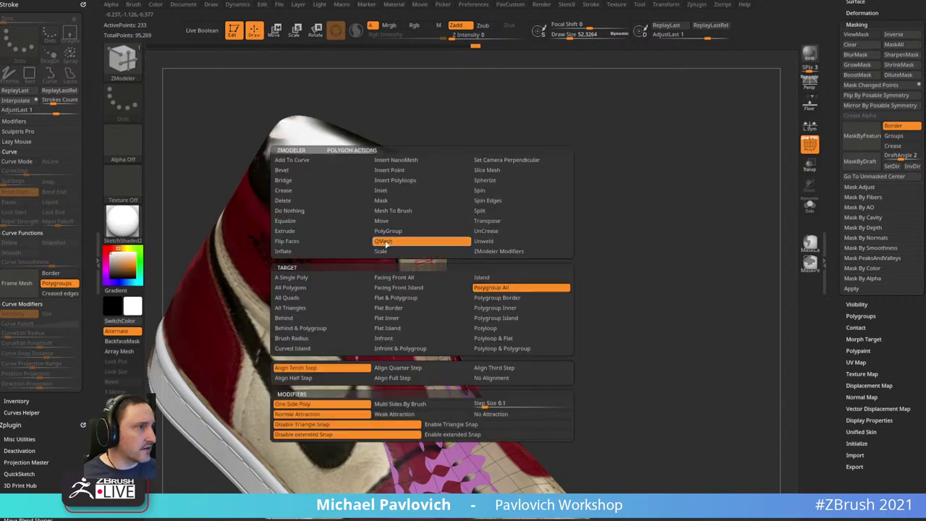
click(386, 245)
drag(426, 268, 543, 246)
key(ctrl+z)
key(ctrl+z)
drag(428, 309, 434, 299)
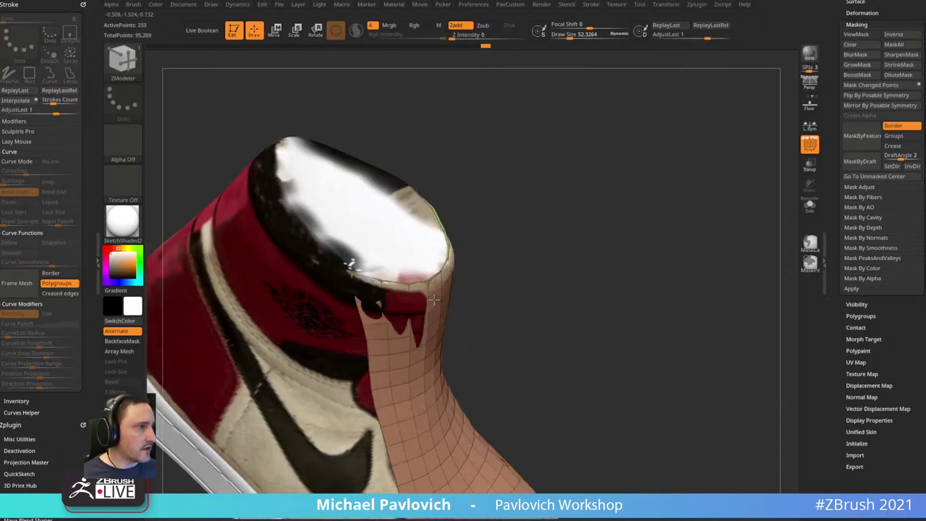
click(809, 206)
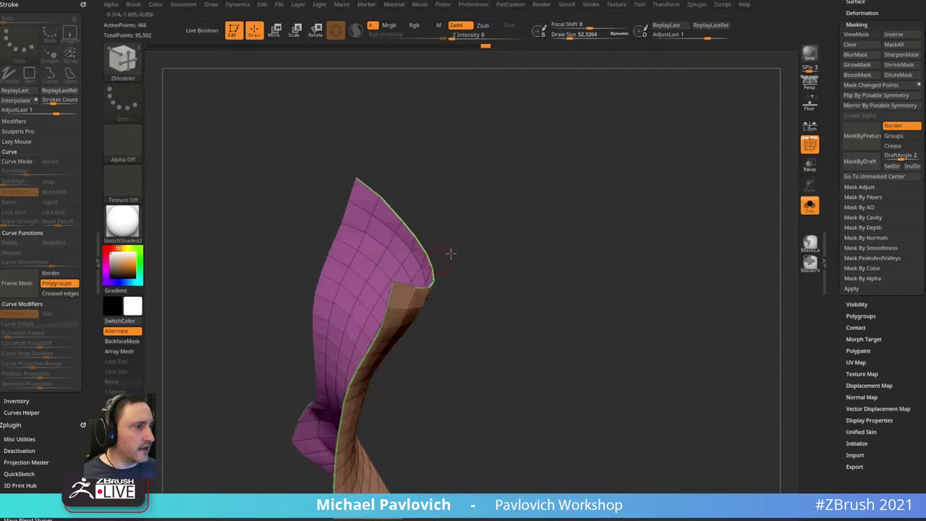
mouse_move(450, 253)
mouse_down()
mouse_move(506, 222)
mouse_move(466, 253)
mouse_up()
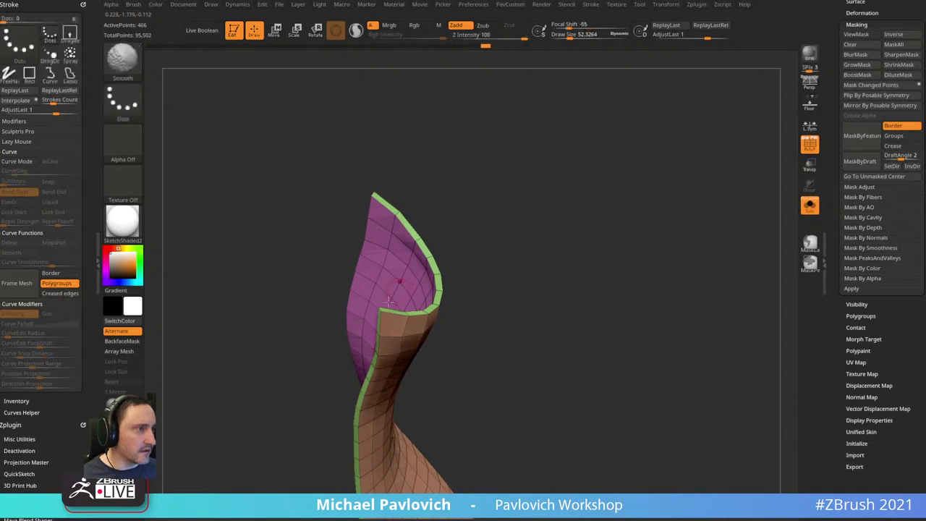
- Examine the thickened panel in isolation and against the whole shoe with its wireframe hidden
mouse_move(550, 187)
mouse_down()
mouse_move(560, 166)
mouse_move(558, 191)
mouse_up()
drag(568, 184, 646, 178)
click(809, 206)
click(809, 146)
drag(781, 152, 734, 203)
click(809, 145)
click(809, 206)
drag(576, 205, 488, 189)
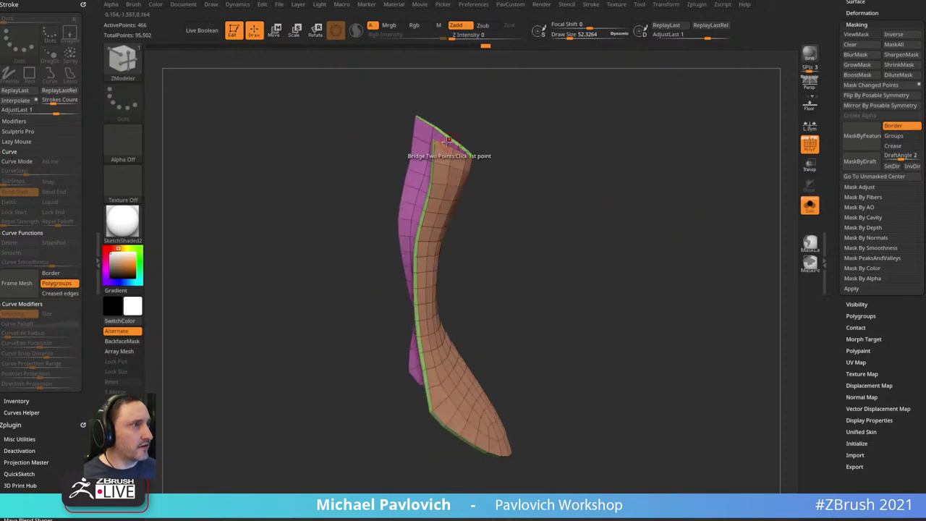
- Regroup the thickened panel by normals so its outer face, inner face and rim form separate polygroups
drag(517, 289, 640, 139)
alt+drag(641, 140, 676, 279)
drag(641, 191, 656, 249)
key(grave)
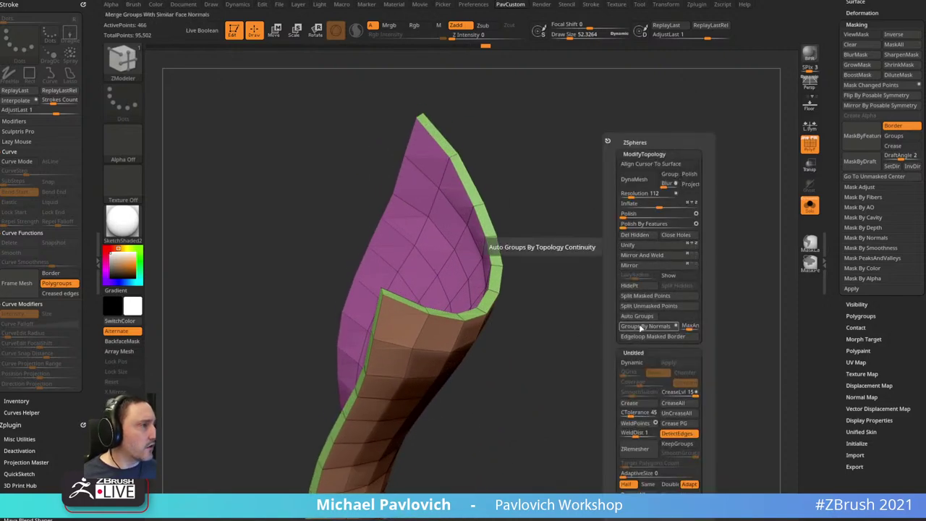
click(639, 317)
drag(584, 304, 713, 215)
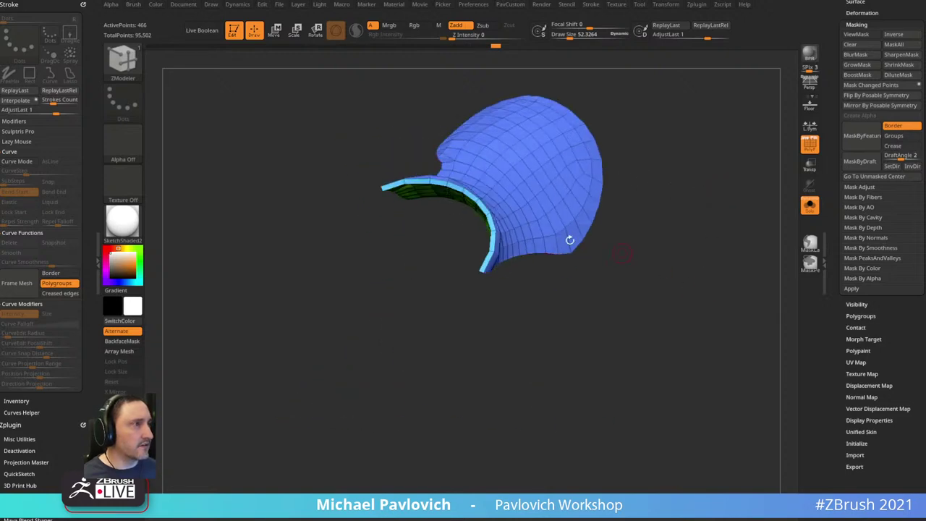
drag(620, 262, 655, 189)
key(1)
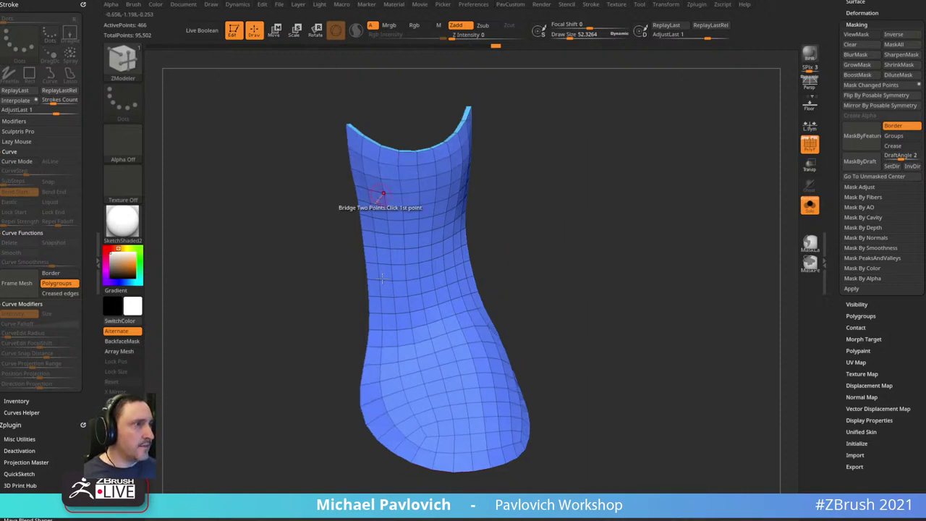
- Show the whole shoe without wireframe and set up the Move brush with a draw size of about 337
drag(480, 225, 534, 238)
drag(541, 126, 525, 151)
click(809, 205)
key(shift+f)
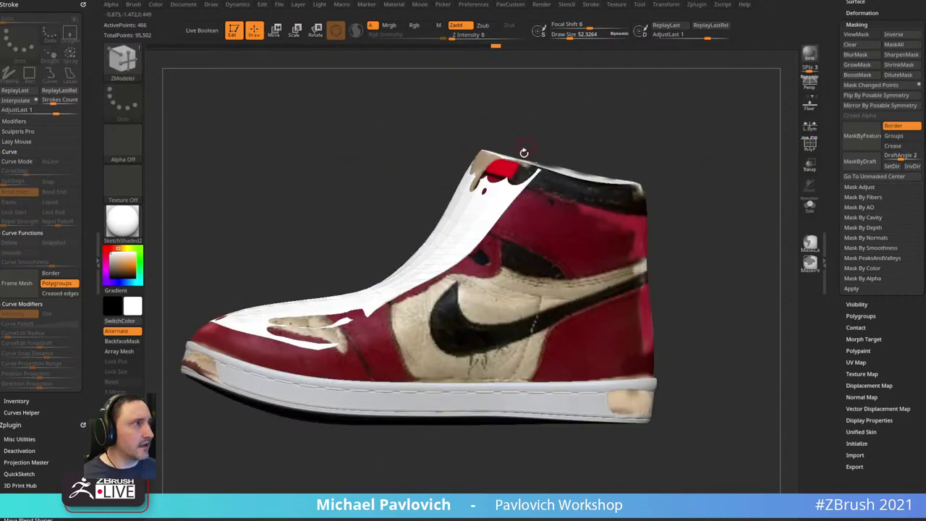
mouse_move(579, 137)
mouse_down()
mouse_move(624, 107)
mouse_move(641, 123)
mouse_move(578, 138)
mouse_up()
key(s)
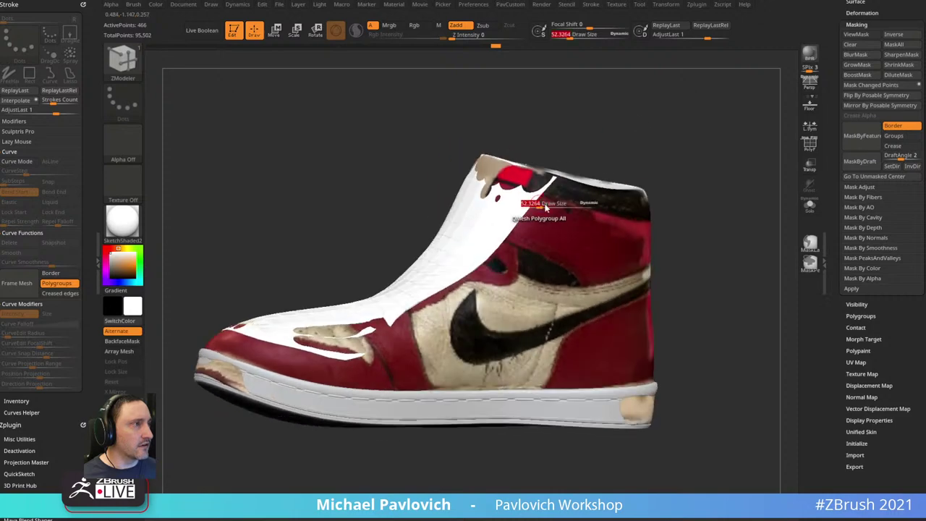
drag(545, 207, 560, 205)
key(b)
key(m)
key(v)
- Reshape the panel's sides, top and toe end with the Move brush to fit it to the shoe surface
mouse_move(585, 152)
mouse_down()
mouse_move(738, 152)
mouse_move(692, 169)
mouse_move(628, 125)
mouse_move(438, 238)
mouse_up()
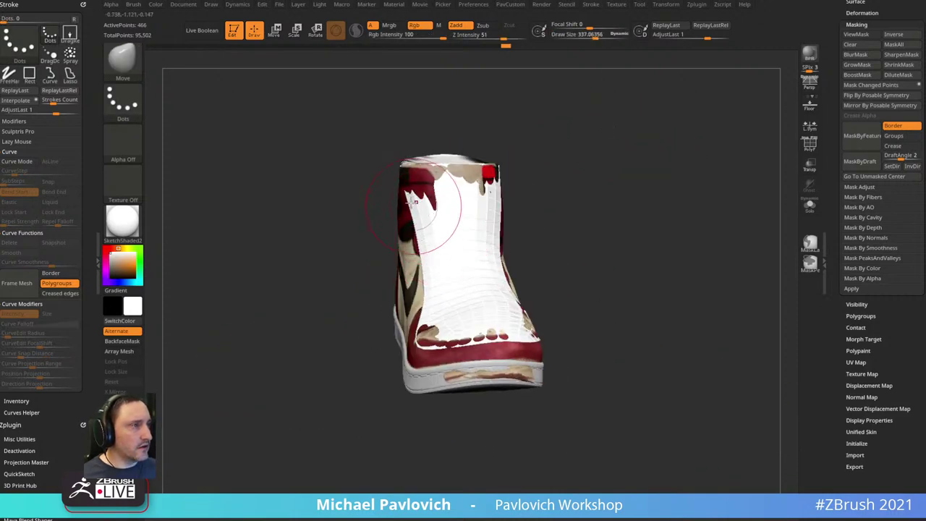
drag(420, 306, 437, 325)
drag(518, 254, 586, 290)
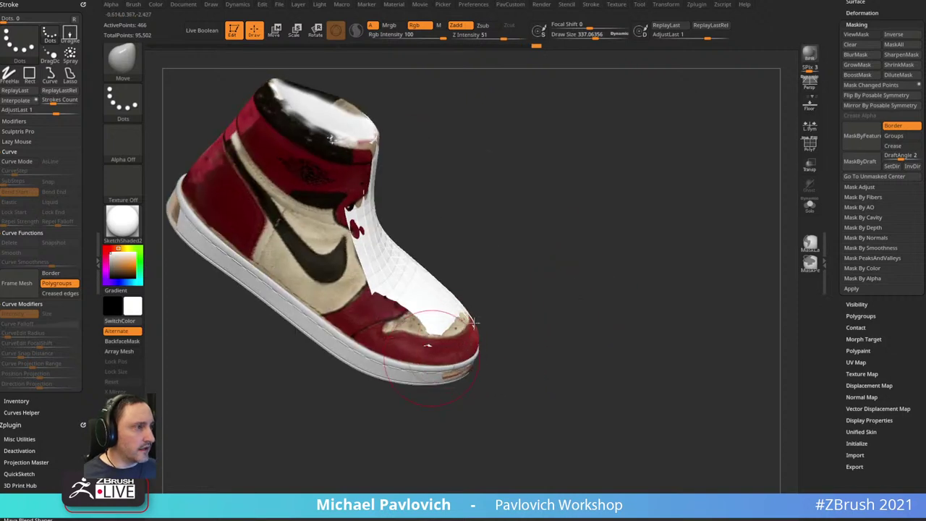
mouse_move(442, 318)
right_down()
mouse_move(495, 304)
mouse_move(485, 268)
mouse_move(566, 166)
mouse_move(550, 131)
mouse_move(535, 138)
right_up()
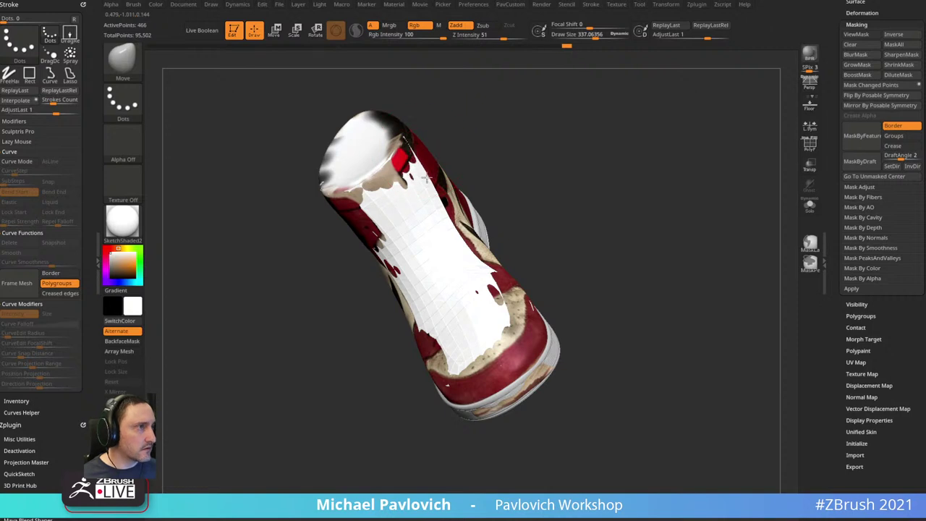
mouse_move(523, 217)
right_down()
mouse_move(615, 133)
mouse_move(583, 162)
mouse_move(520, 185)
right_up()
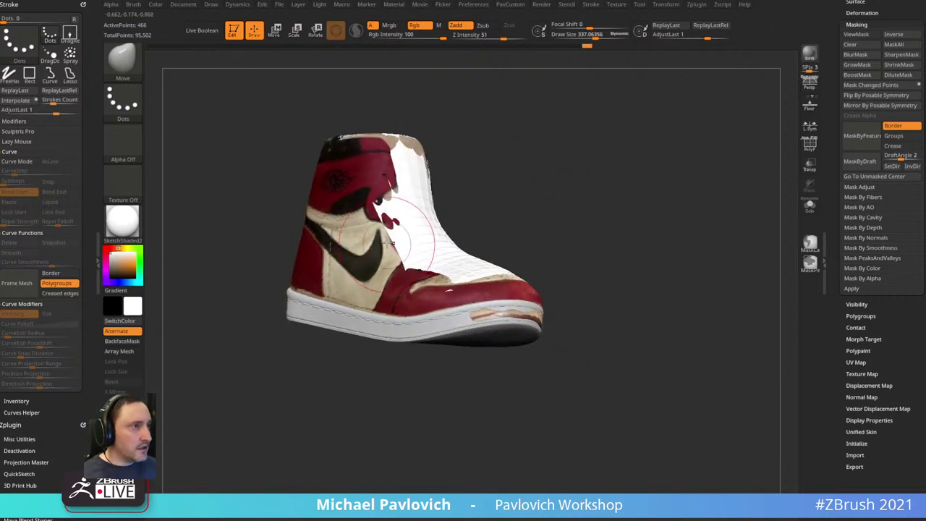
right_drag(440, 161, 533, 166)
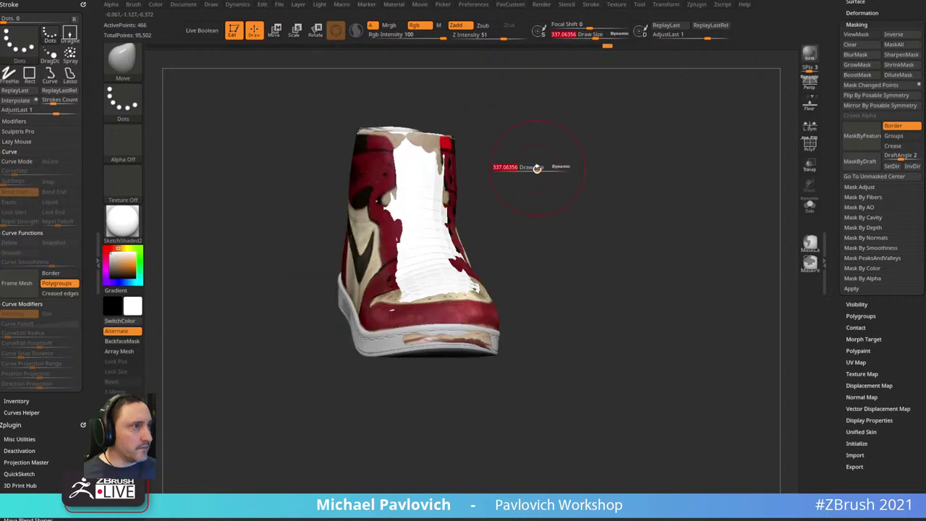
- Select the textured sneaker subtool PM3D_Cube3D and duplicate it
click(840, 316)
drag(832, 136, 890, 229)
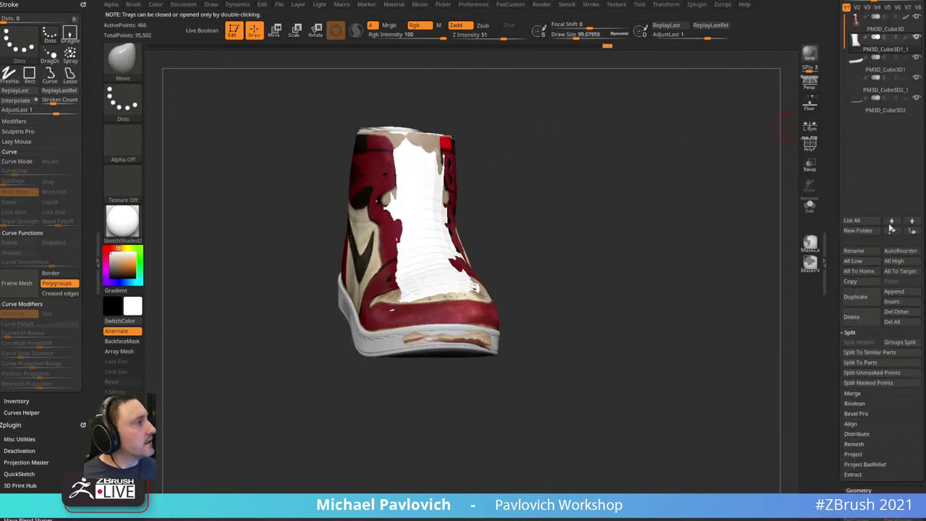
scroll(917, 124, up, 3)
click(883, 94)
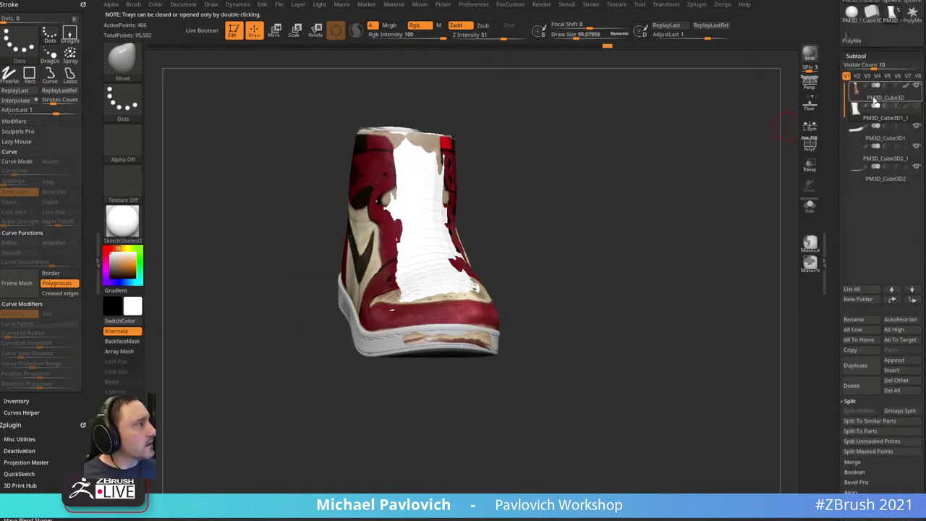
click(852, 365)
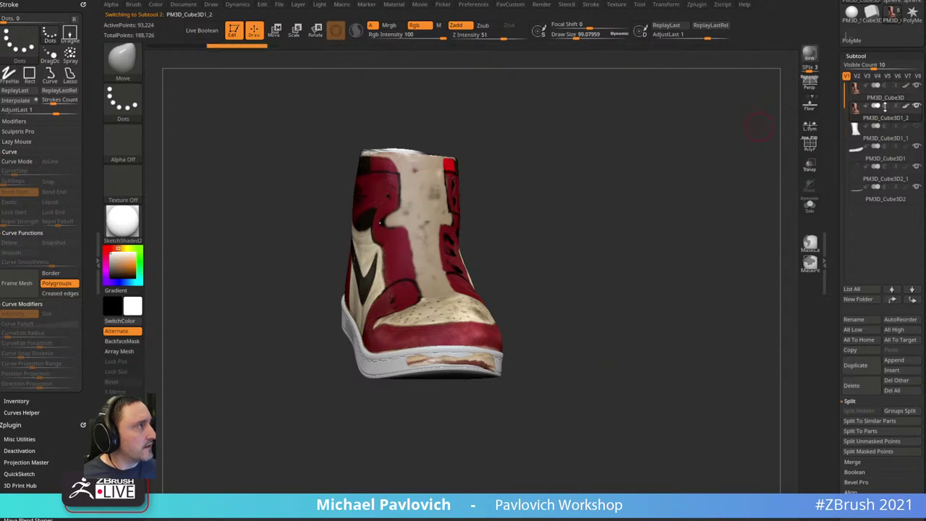
- Set up the Standard brush with an Rgb intensity of 29 and a draw size of about 41
mouse_move(558, 171)
mouse_down()
mouse_move(571, 179)
mouse_move(568, 170)
mouse_move(646, 150)
mouse_move(668, 122)
mouse_move(667, 180)
mouse_move(688, 151)
mouse_move(431, 379)
mouse_move(376, 343)
mouse_up()
key(b)
key(s)
key(t)
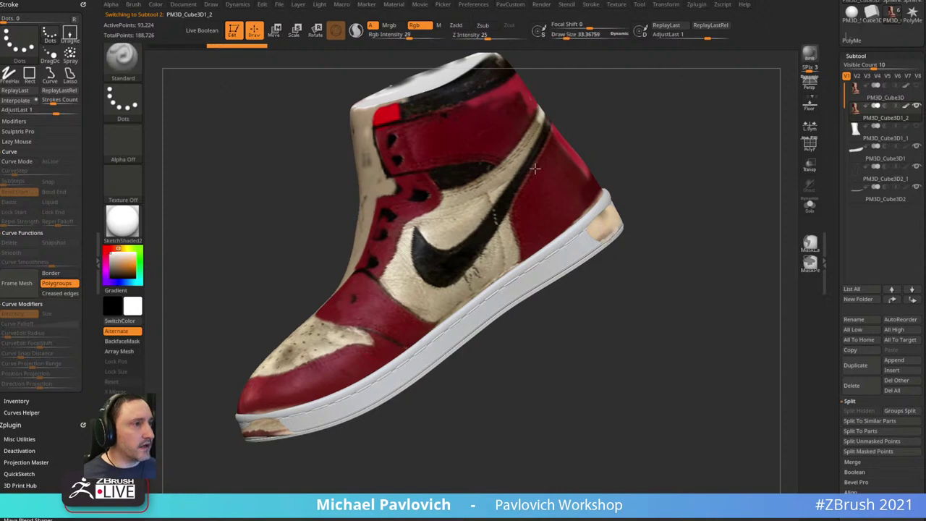
drag(681, 119, 637, 112)
drag(620, 173, 605, 177)
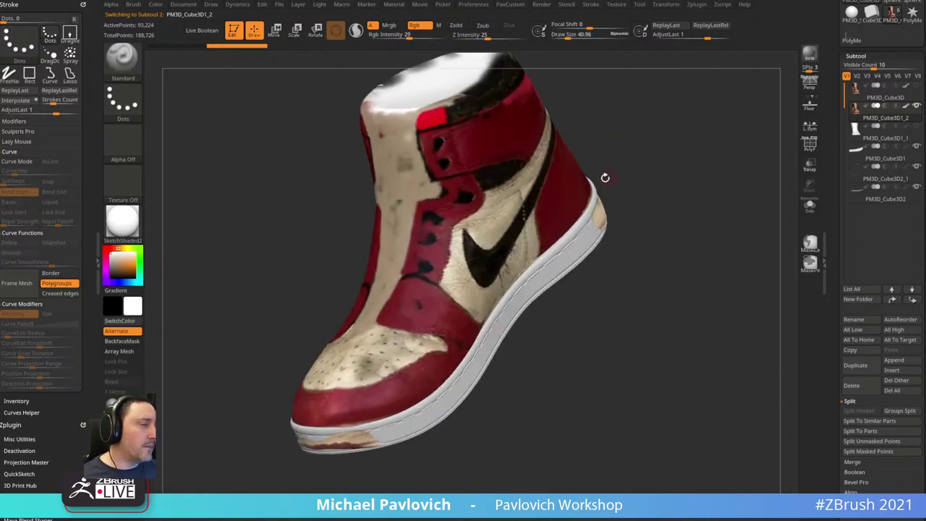
drag(566, 123, 716, 148)
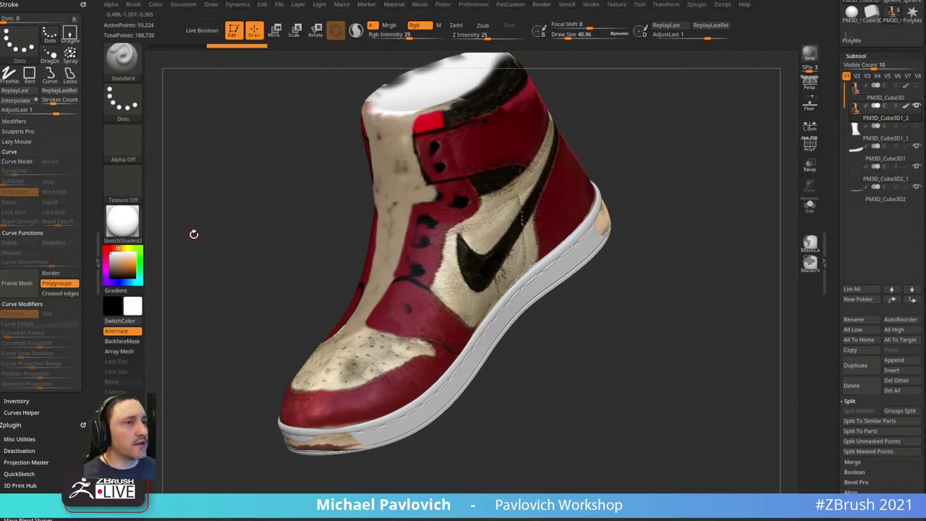
- Pick dark grey (51, 51, 51) and fill the duplicated shoe with it repeatedly at partial intensity to darken its texture
click(112, 271)
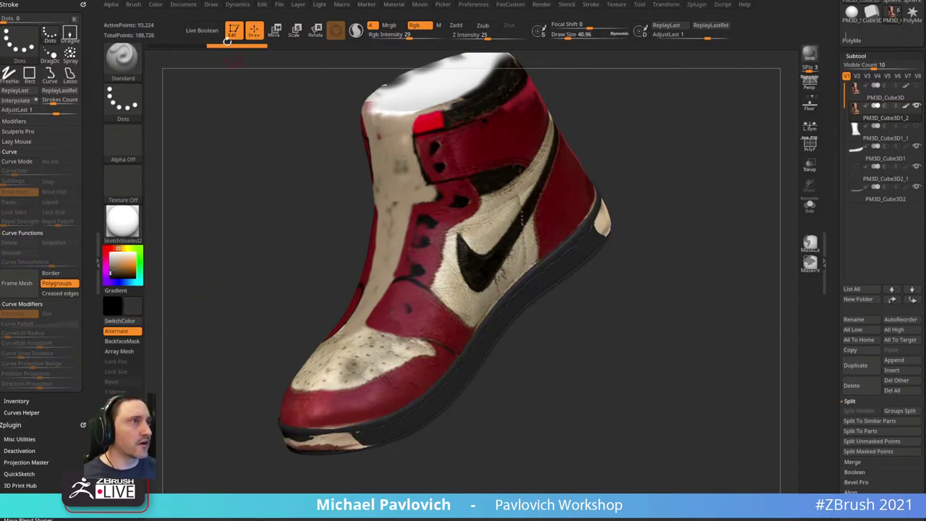
click(155, 4)
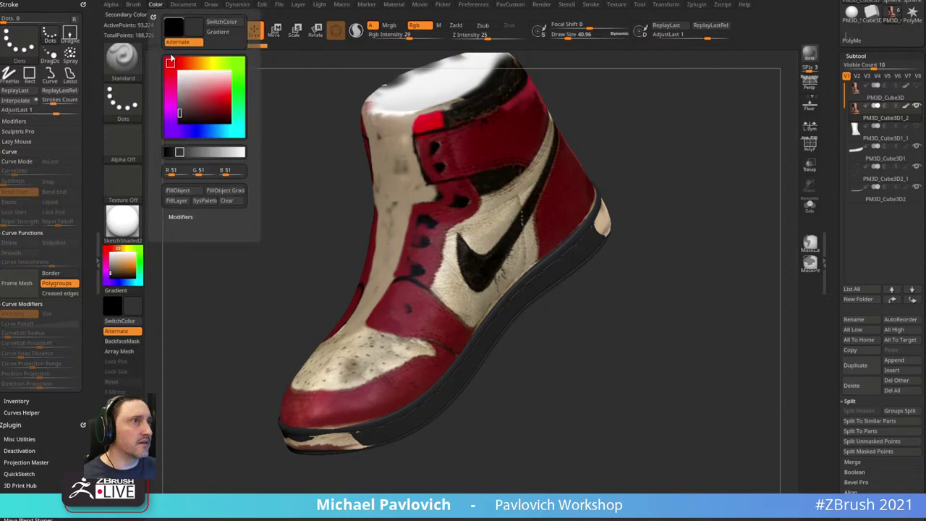
click(178, 190)
click(179, 190)
click(179, 189)
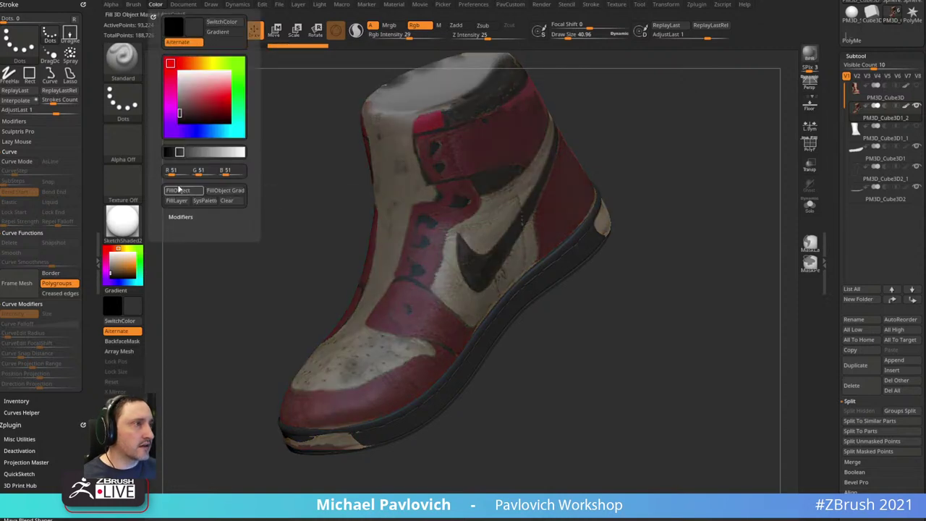
click(178, 189)
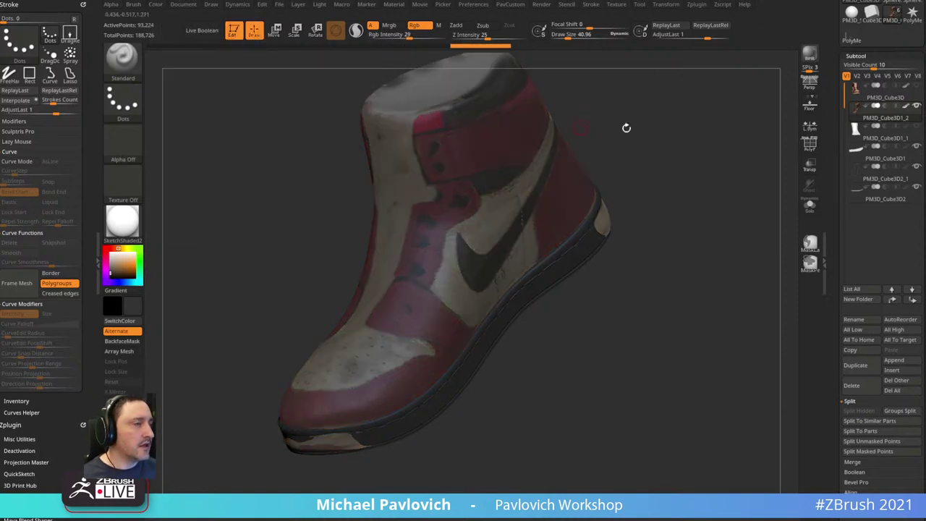
drag(626, 123, 589, 175)
drag(661, 178, 657, 130)
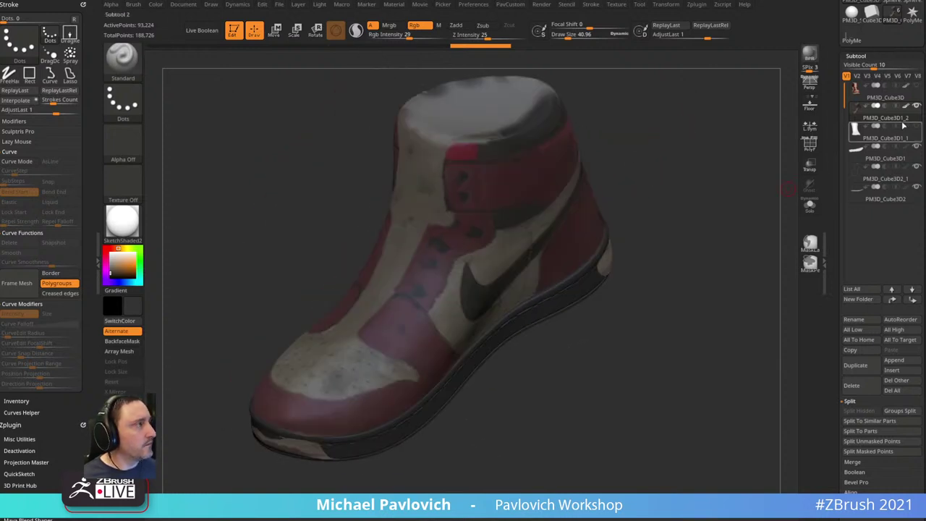
- Hide the other subtools and insert a ZSphere below the darkened shoe duplicate
shift+click(916, 107)
mouse_move(787, 190)
mouse_down()
mouse_move(681, 182)
mouse_move(591, 270)
mouse_up()
drag(832, 266, 832, 231)
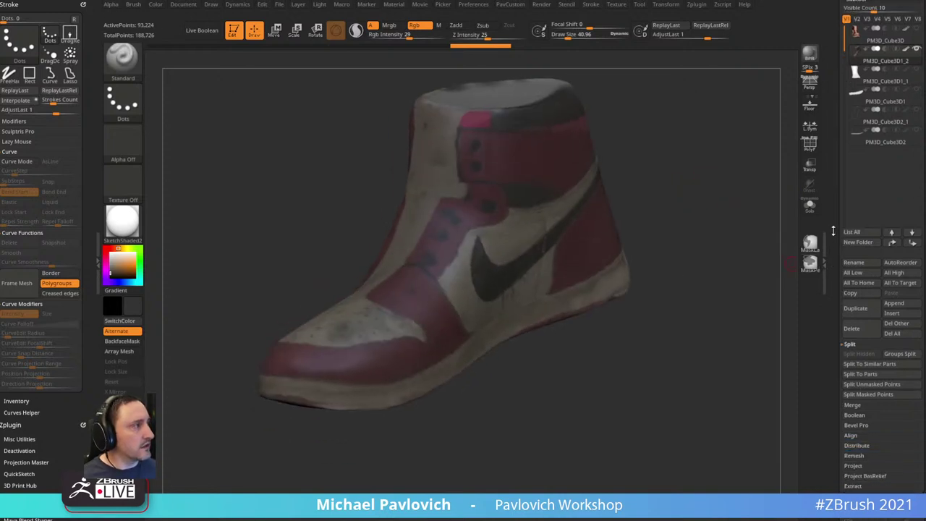
click(893, 314)
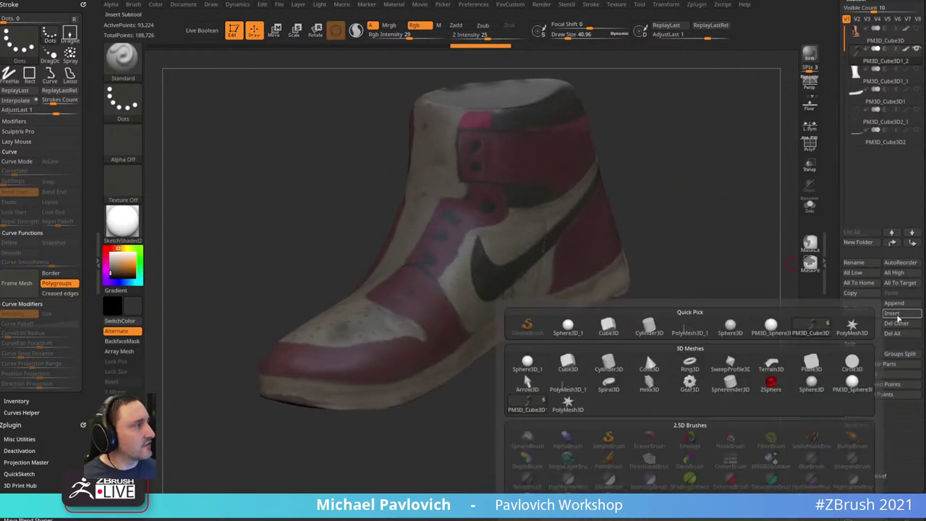
click(770, 383)
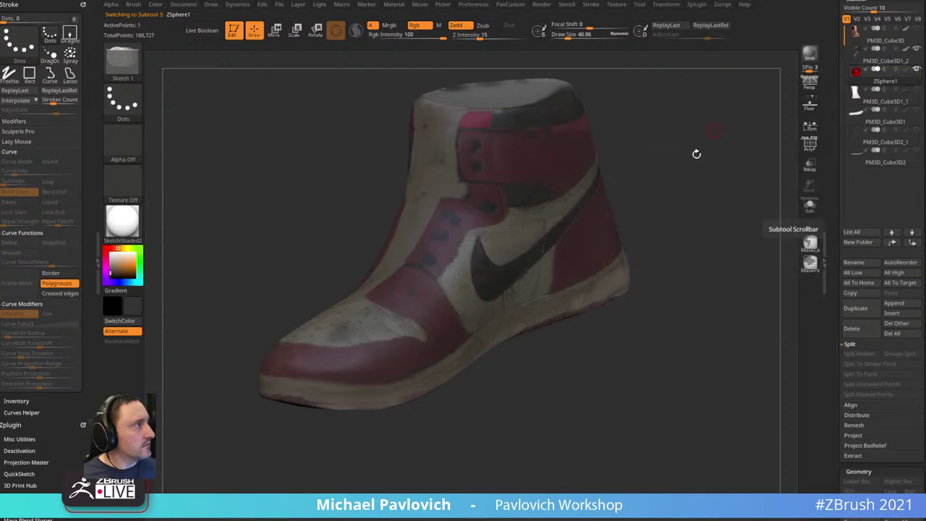
- Shrink the ZSphere inside the shoe until it no longer pokes through the surface, using transparency only while scaling it
drag(695, 154, 631, 229)
click(810, 166)
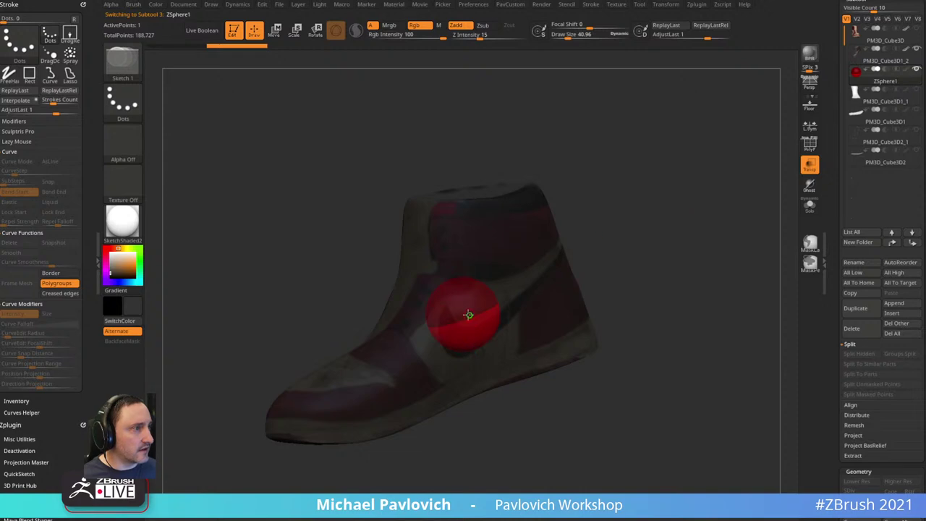
key(e)
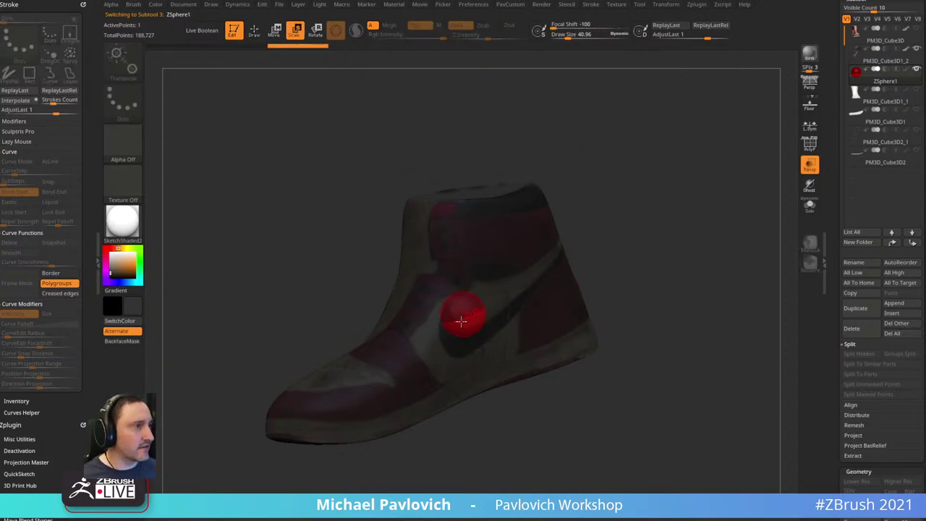
drag(667, 195, 669, 202)
click(809, 165)
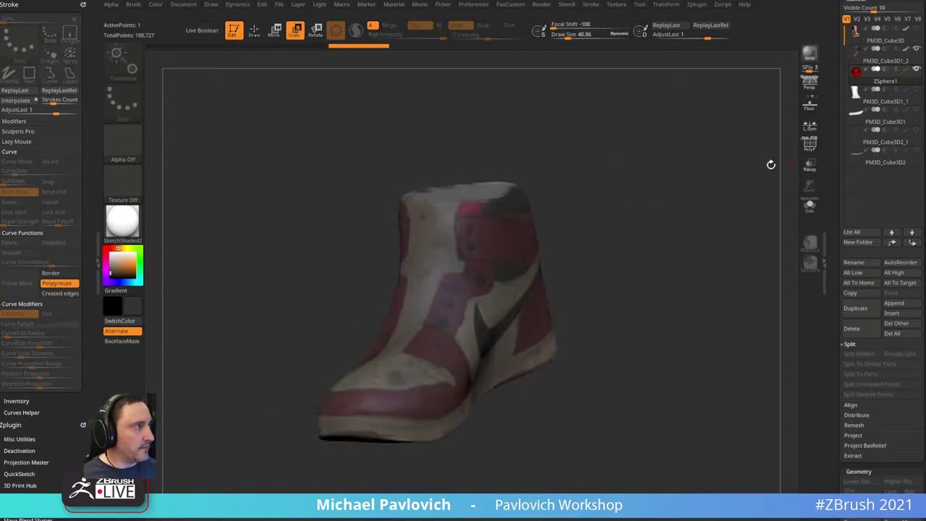
- Turn on Edit Topology for the ZSphere
key(2)
click(635, 144)
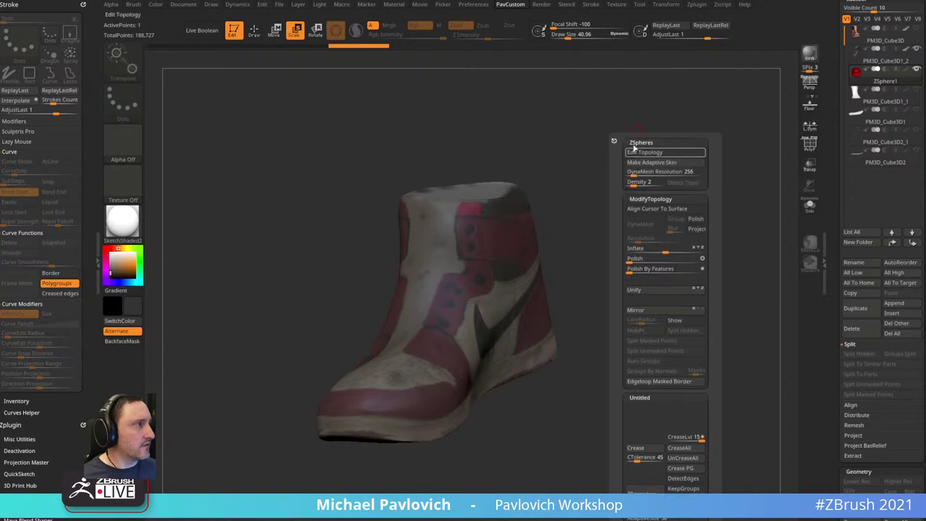
drag(838, 218, 827, 63)
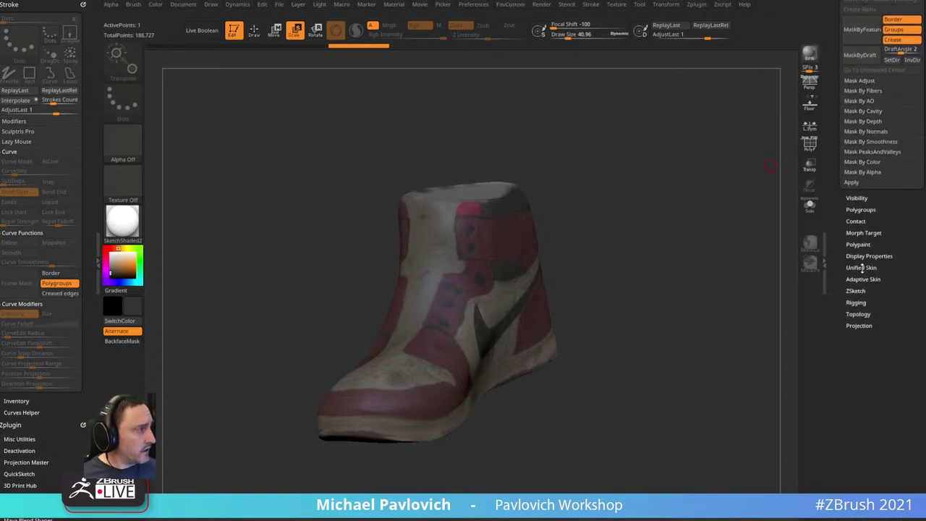
click(856, 314)
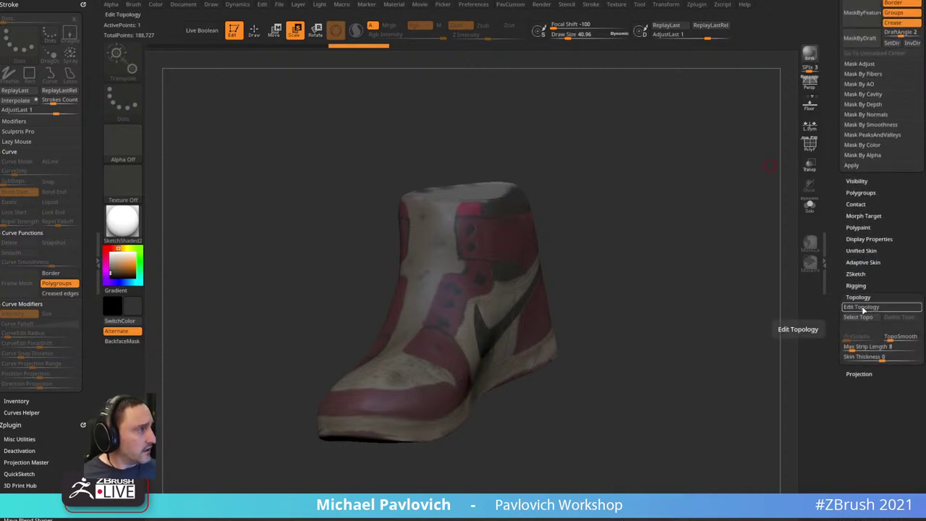
click(862, 308)
mouse_move(675, 279)
mouse_down()
mouse_move(664, 196)
mouse_move(548, 233)
mouse_move(648, 135)
mouse_move(642, 159)
mouse_move(686, 164)
mouse_up()
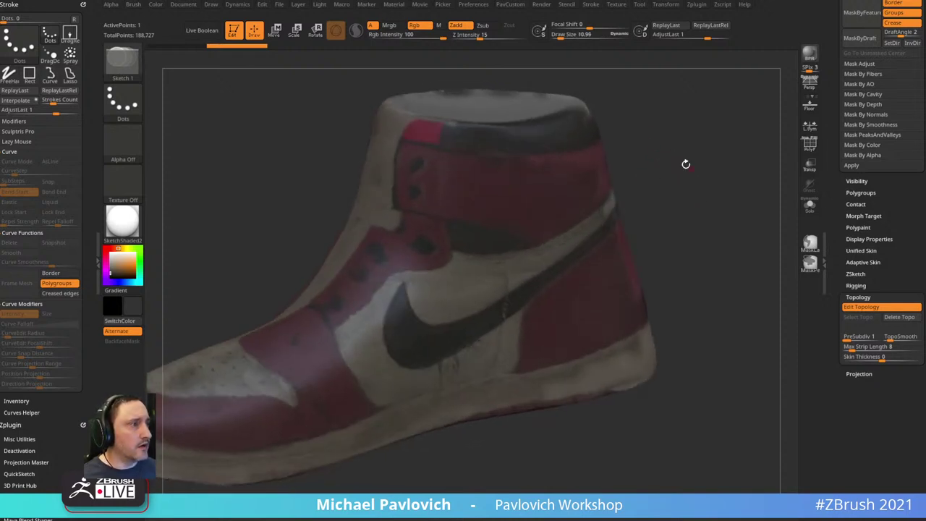
drag(542, 374, 667, 125)
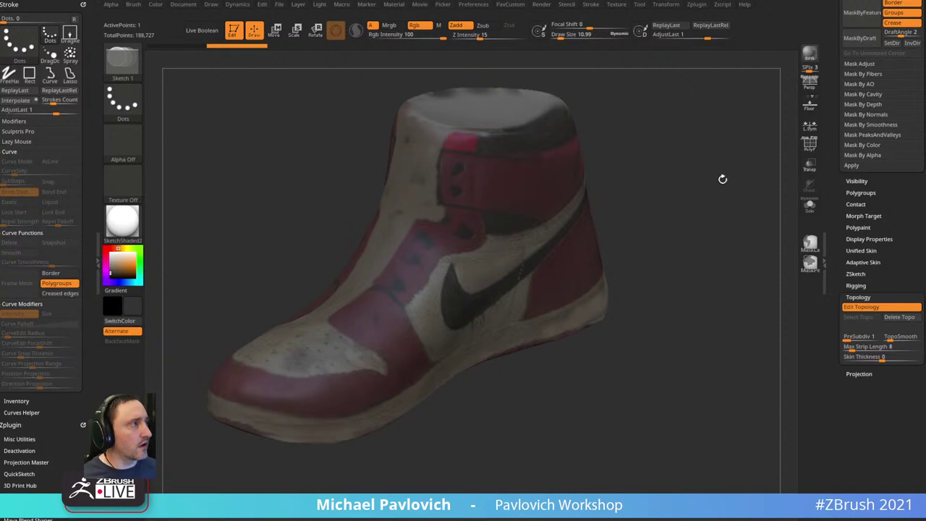
drag(722, 178, 792, 160)
- Select the darkened shoe subtool PM3D_Cube3D1_2 and set up the Topology brush with a draw size of about 108
drag(831, 134, 851, 273)
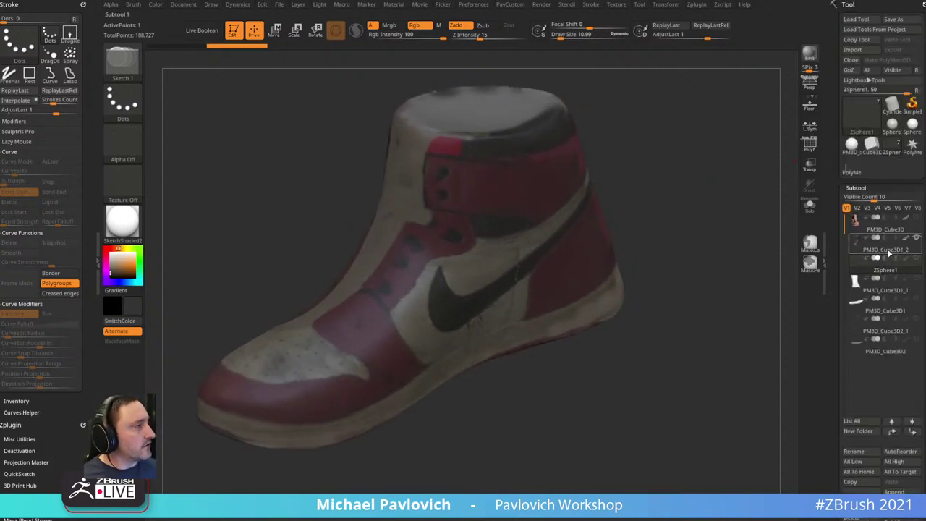
click(889, 252)
mouse_move(704, 277)
alt+mouse_down()
mouse_move(707, 269)
mouse_move(719, 277)
alt+mouse_up()
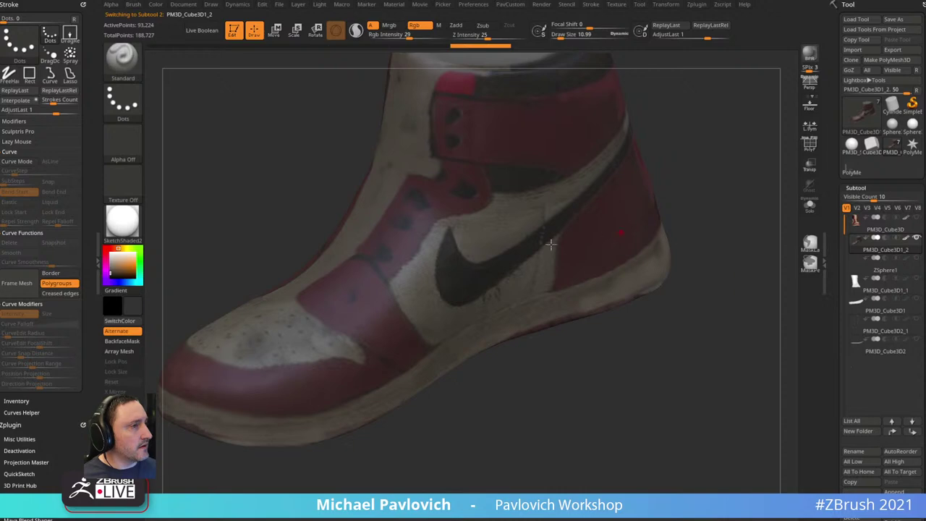
key(b)
key(t)
key(o)
key(s)
mouse_move(494, 409)
alt+mouse_down()
mouse_move(550, 369)
mouse_move(609, 396)
alt+mouse_up()
click(535, 374)
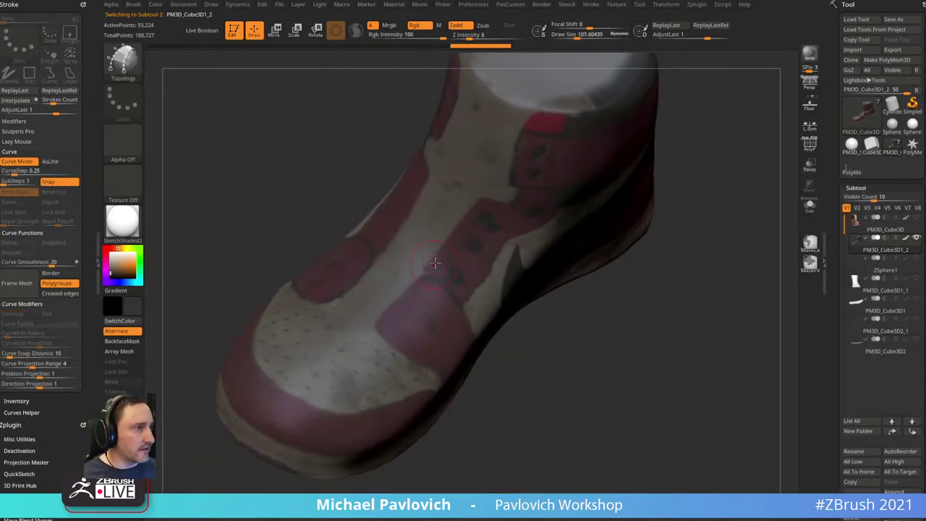
- Outline the front, top and back edges of the red side panel behind the toe box with topology curves
mouse_move(357, 351)
mouse_down()
mouse_move(425, 353)
mouse_move(496, 384)
mouse_up()
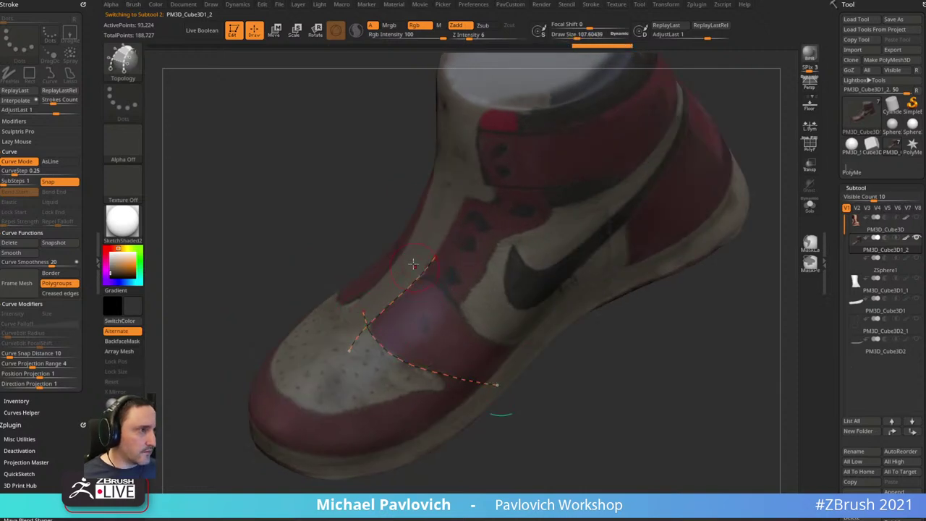
drag(475, 322, 541, 345)
right_drag(506, 318, 470, 299)
key(ctrl+z)
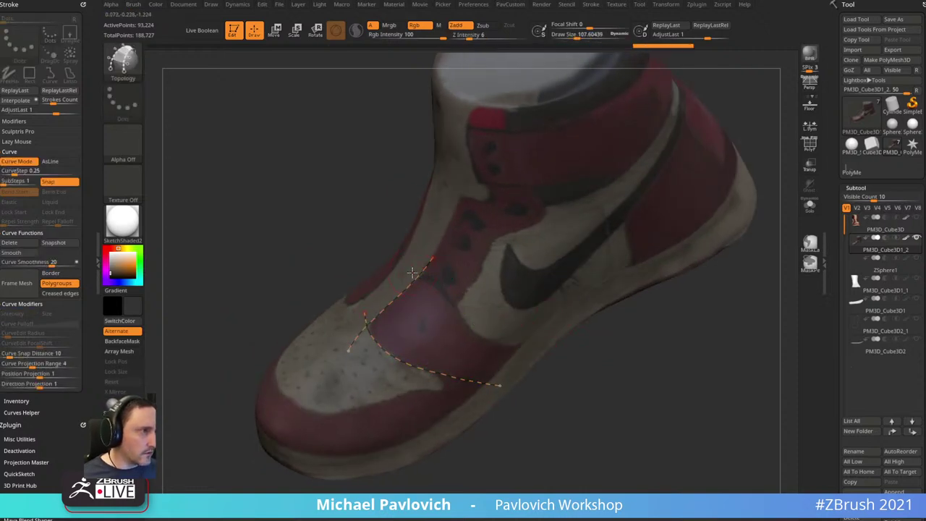
drag(513, 345, 548, 335)
drag(600, 374, 595, 325)
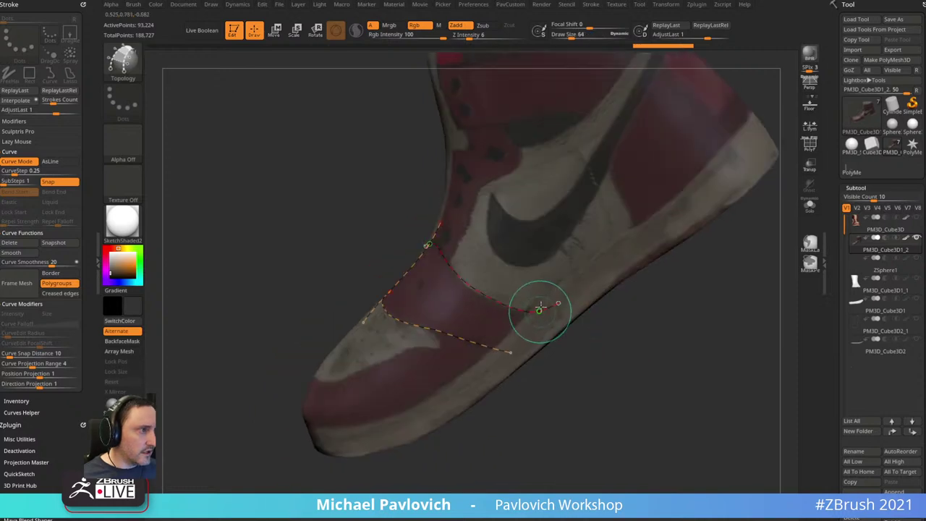
- Close the panel outline near the sole and cross it with evenly spaced curves to form a strip of faces
drag(549, 293, 462, 379)
drag(559, 389, 590, 388)
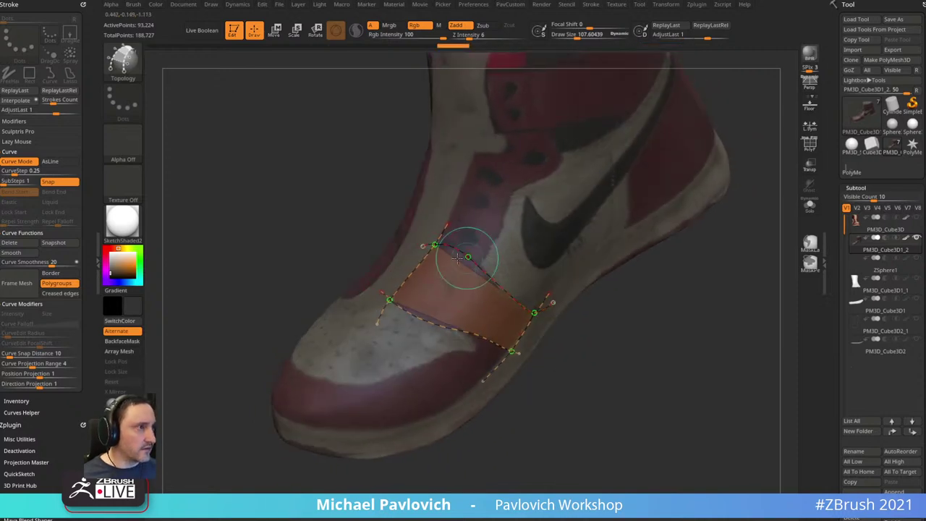
mouse_move(465, 236)
mouse_down()
mouse_move(392, 342)
mouse_move(410, 353)
mouse_up()
mouse_move(503, 264)
mouse_down()
mouse_move(435, 365)
mouse_move(465, 361)
mouse_up()
drag(525, 284, 485, 358)
drag(564, 342, 590, 340)
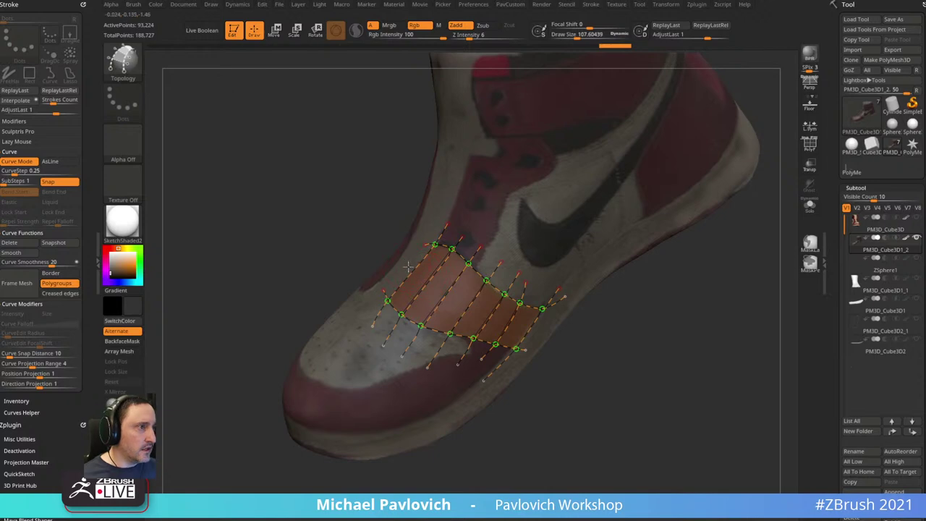
- Split the strip lengthwise with a middle curve and trim the curve ends overhanging the grid's border
drag(688, 314, 749, 129)
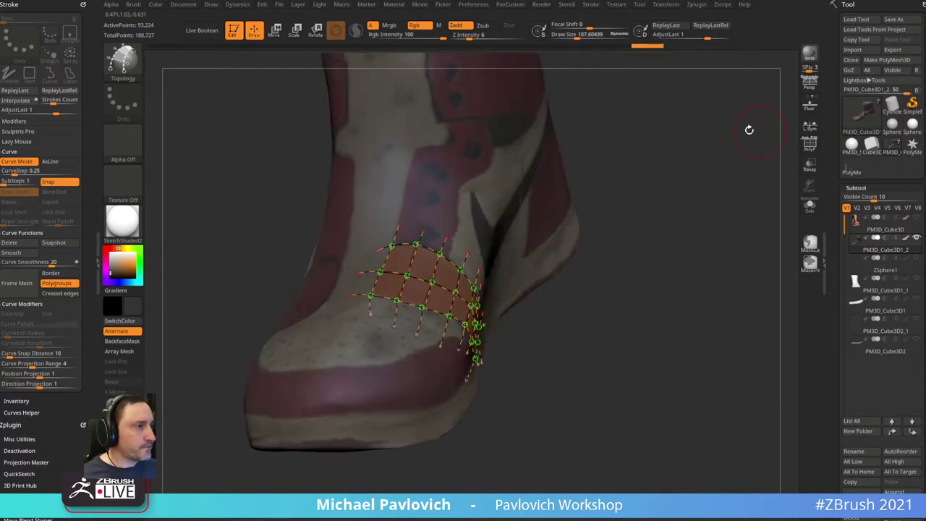
drag(629, 158, 552, 184)
alt+click(552, 185)
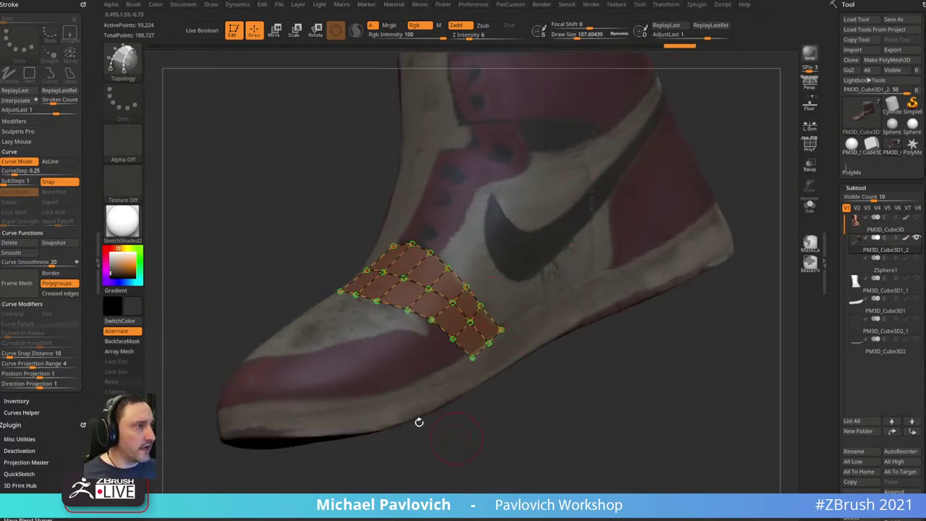
drag(417, 422, 610, 291)
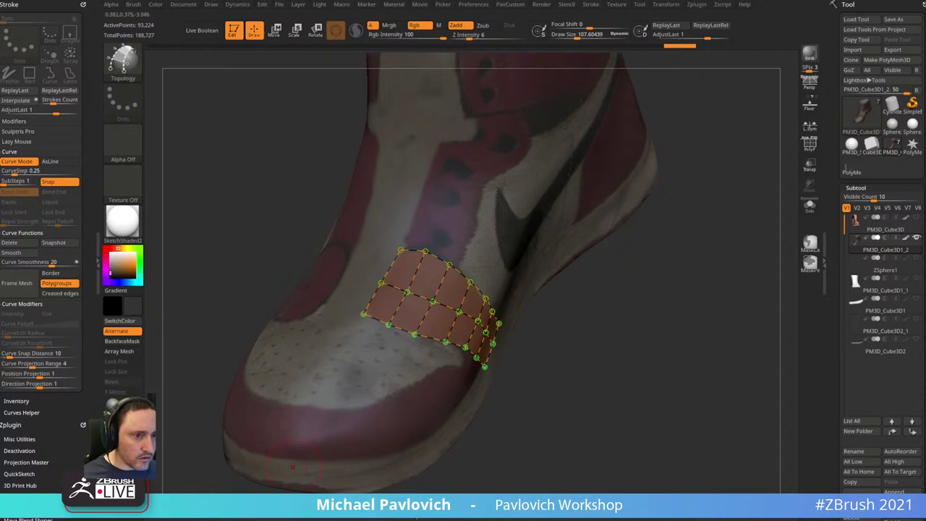
- Switch to the browser, search the YouTube channel for "topology brush" and look through the listed videos
key(alt+Tab)
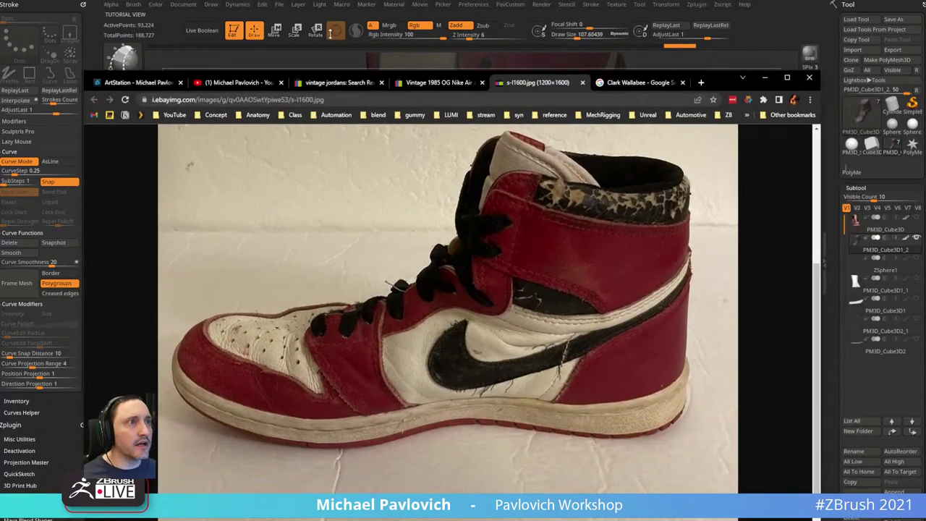
click(238, 81)
scroll(347, 225, up, 10)
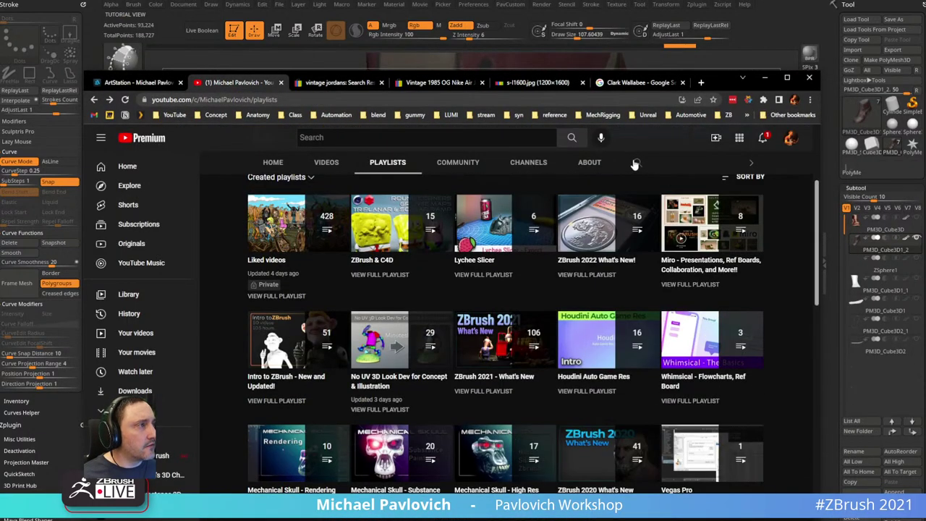
click(636, 163)
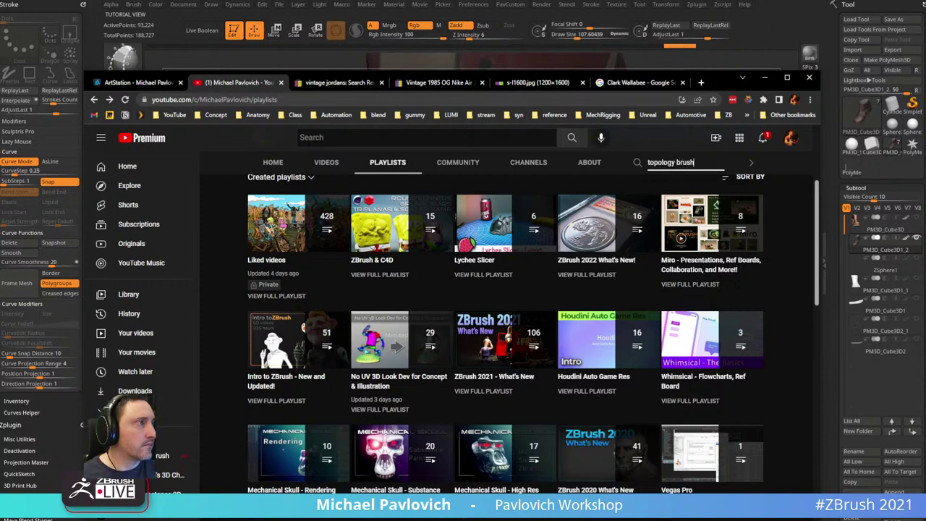
text(topology brush)
key(Return)
scroll(355, 325, down, 3)
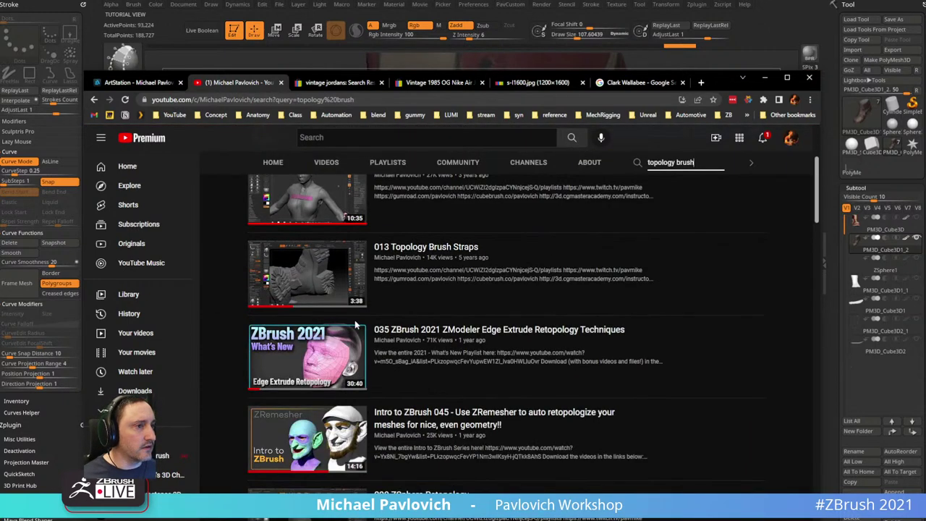
scroll(355, 326, up, 3)
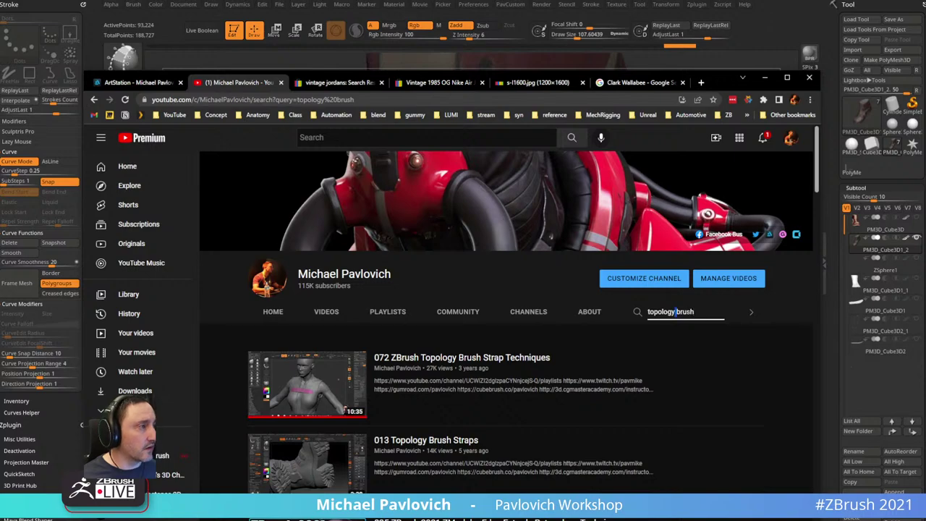
- Search the YouTube channel for "topology", look through the listed videos, select the page address and minimize the browser
key(Return)
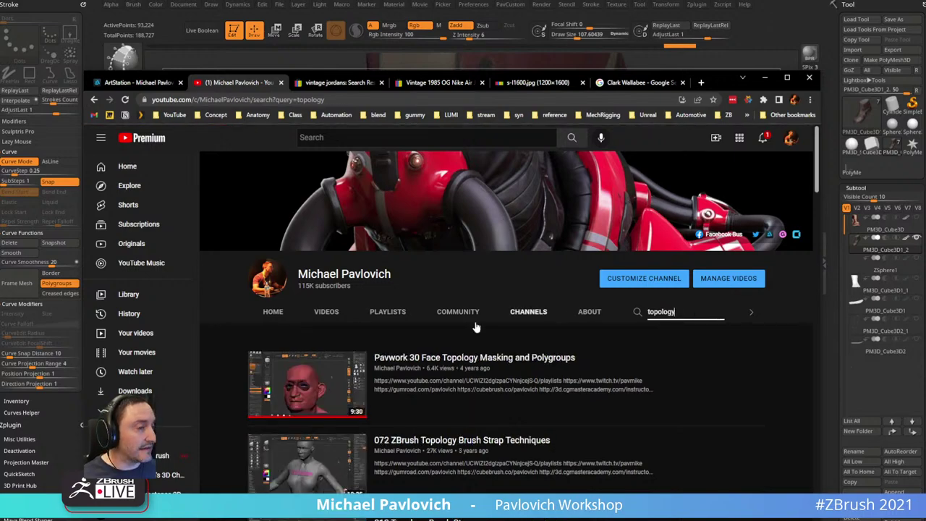
scroll(403, 347, down, 10)
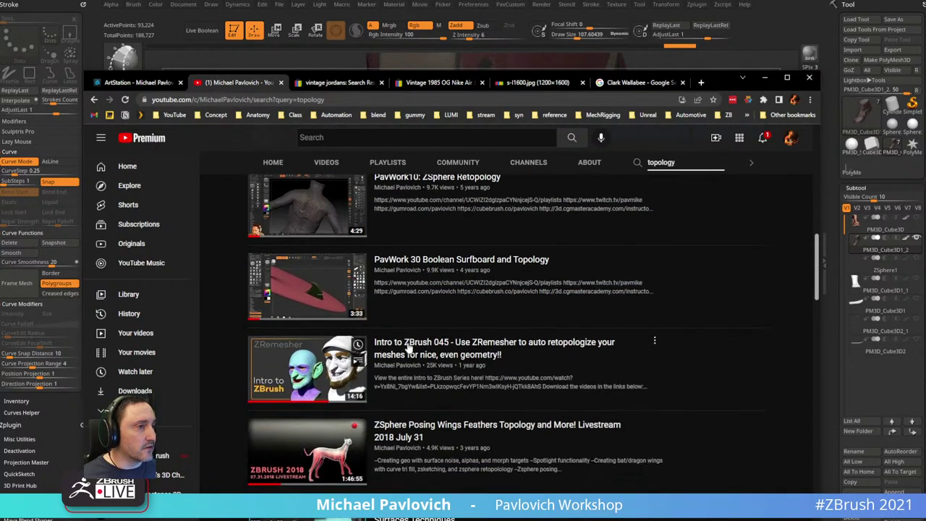
scroll(407, 345, up, 10)
scroll(409, 340, up, 2)
key(ctrl+l)
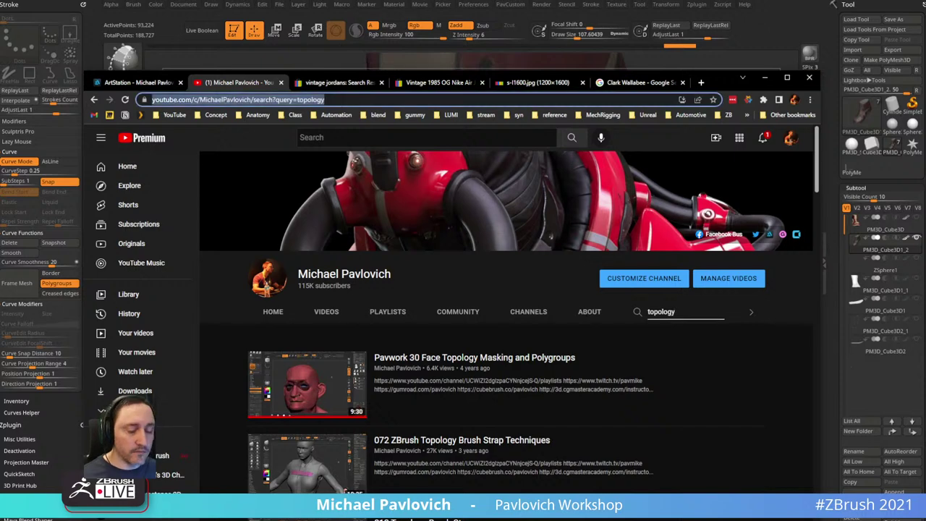
key(alt+Tab)
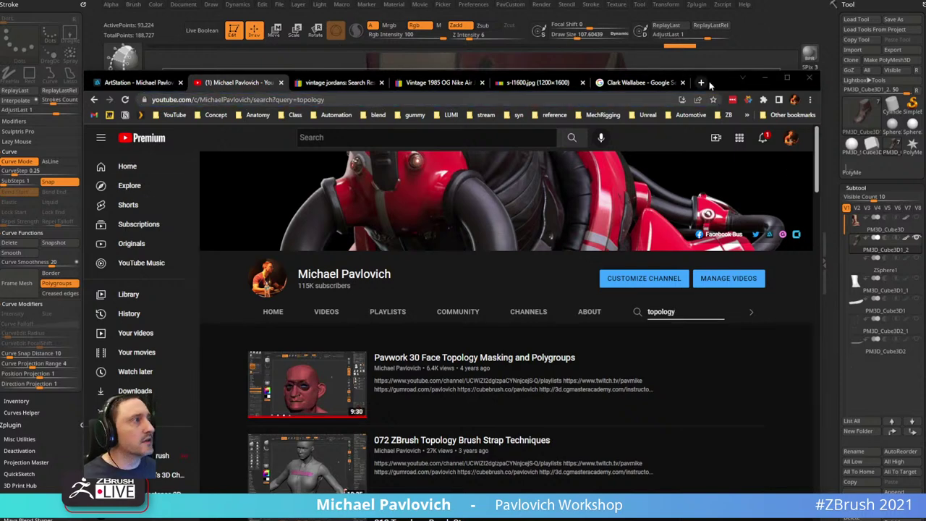
click(765, 78)
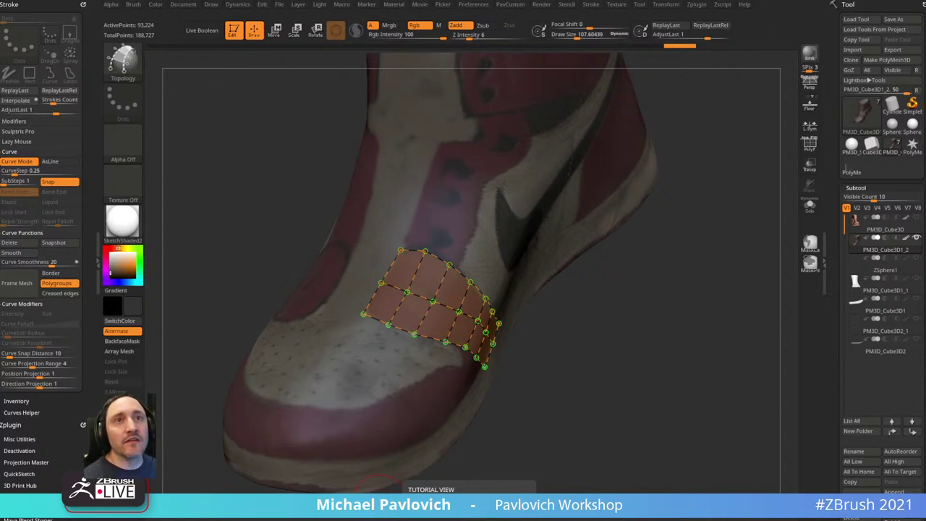
- Switch back to the browser and open the Boot ZBrush Tutorial project from the ArtStation portfolio
key(alt+Tab)
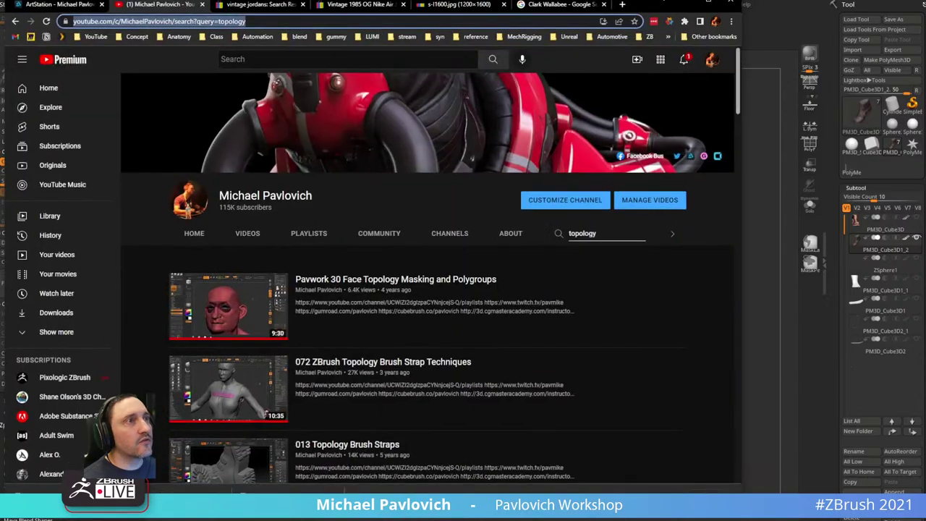
click(52, 8)
scroll(168, 190, down, 15)
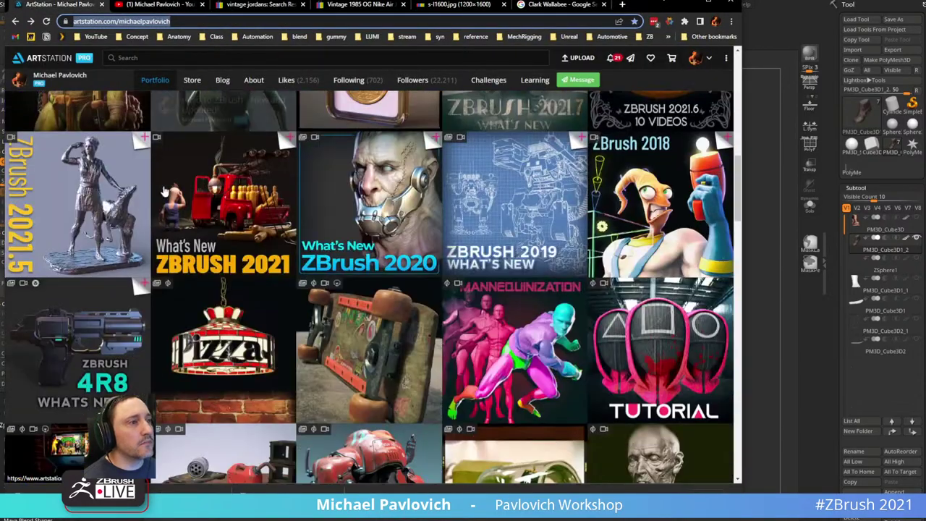
scroll(167, 189, down, 15)
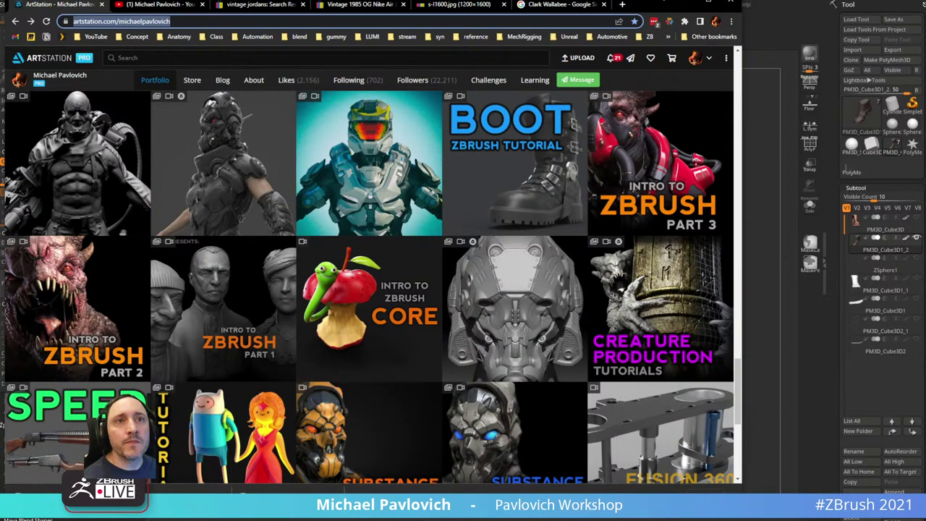
click(506, 158)
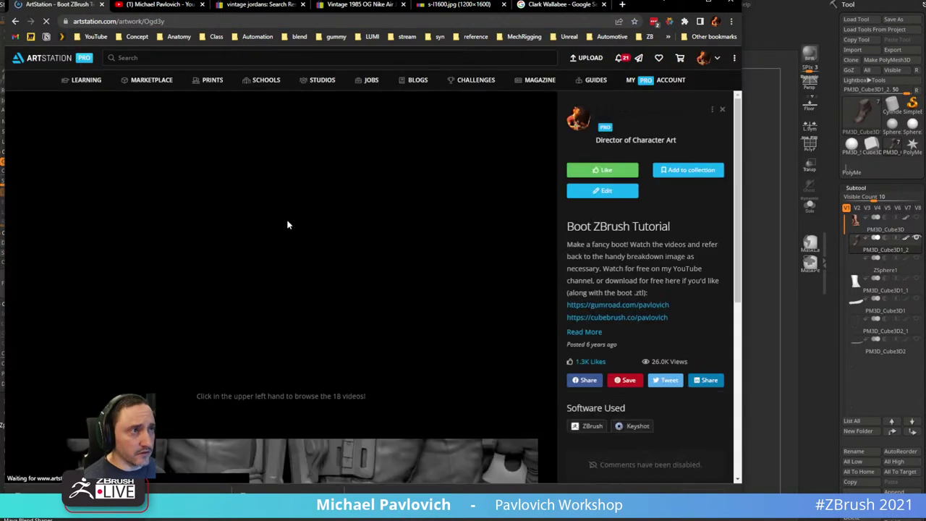
- Show the boot tutorial's video playlist and look through the images on the project page
scroll(305, 330, down, 3)
scroll(305, 330, up, 3)
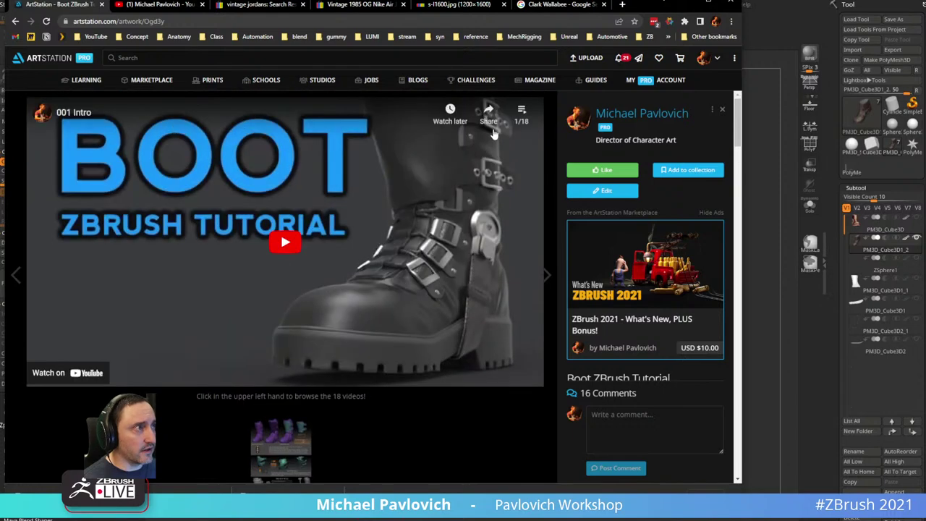
click(521, 109)
scroll(277, 311, down, 3)
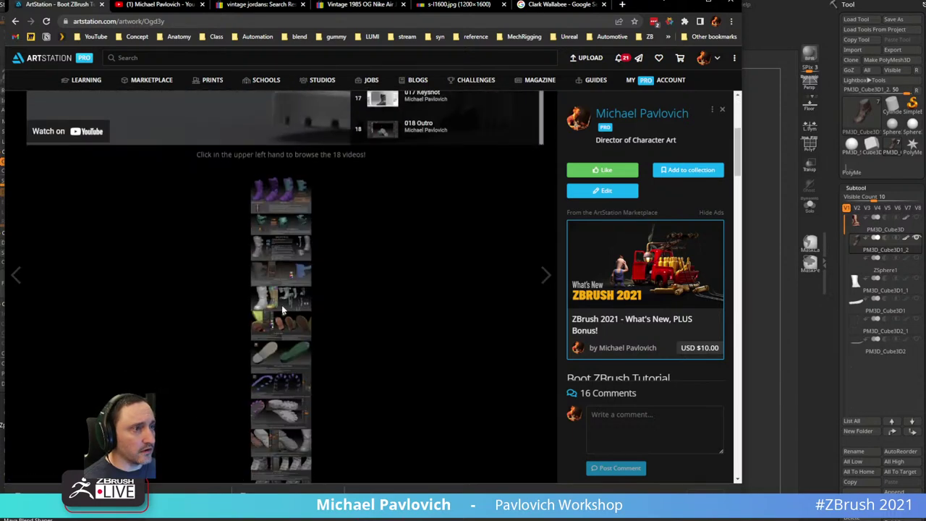
scroll(277, 311, down, 3)
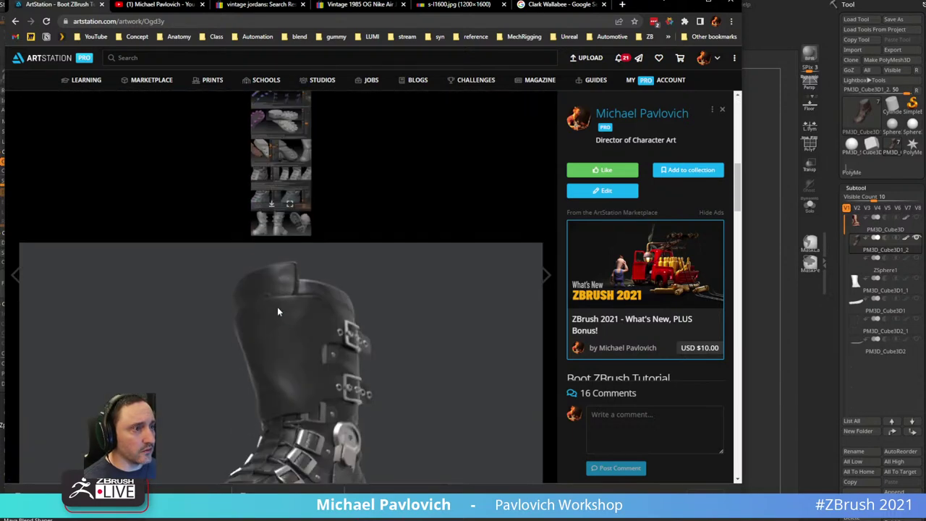
- Open the boot process breakdown image at full size and look through it as far as the ZSphere topology section
click(290, 204)
click(375, 223)
scroll(374, 227, up, 5)
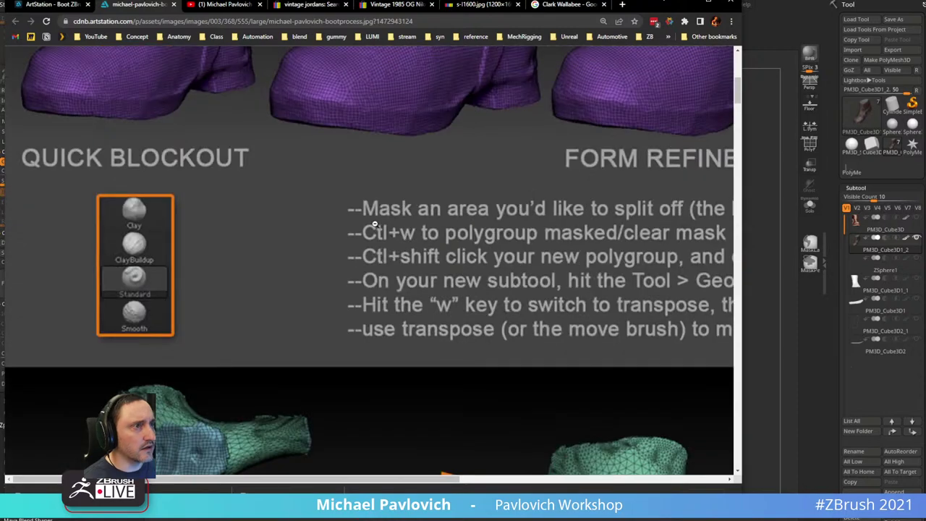
scroll(362, 232, down, 2)
scroll(355, 239, down, 10)
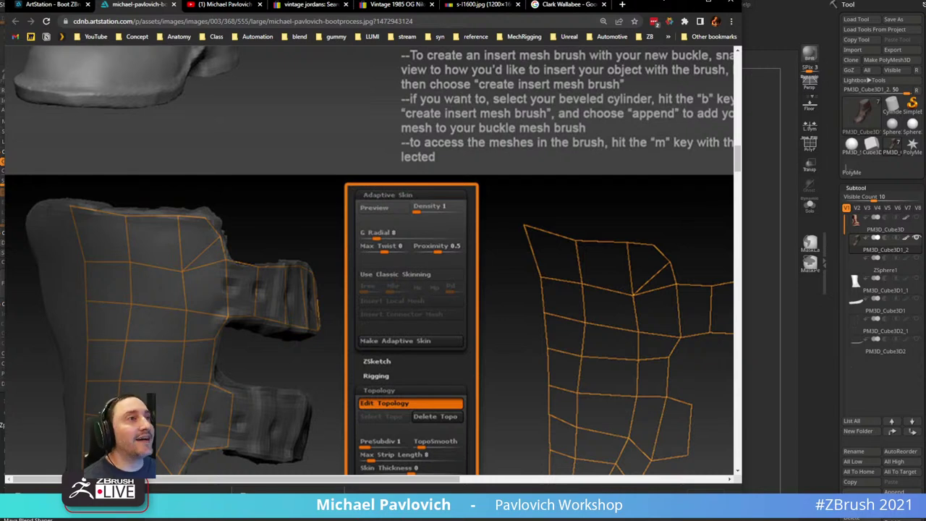
- Search the web for the artist's Twitter posts about ZBrush scale and look through the results
click(296, 22)
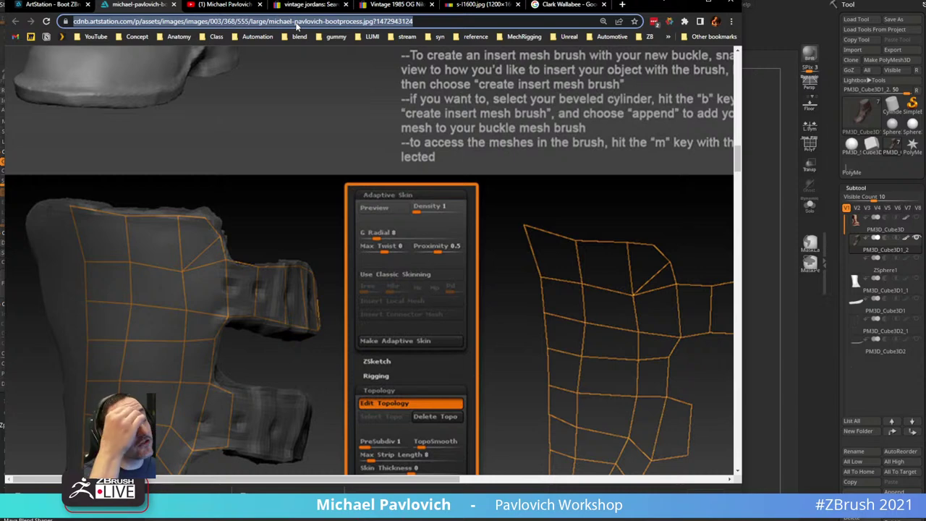
text(pav)
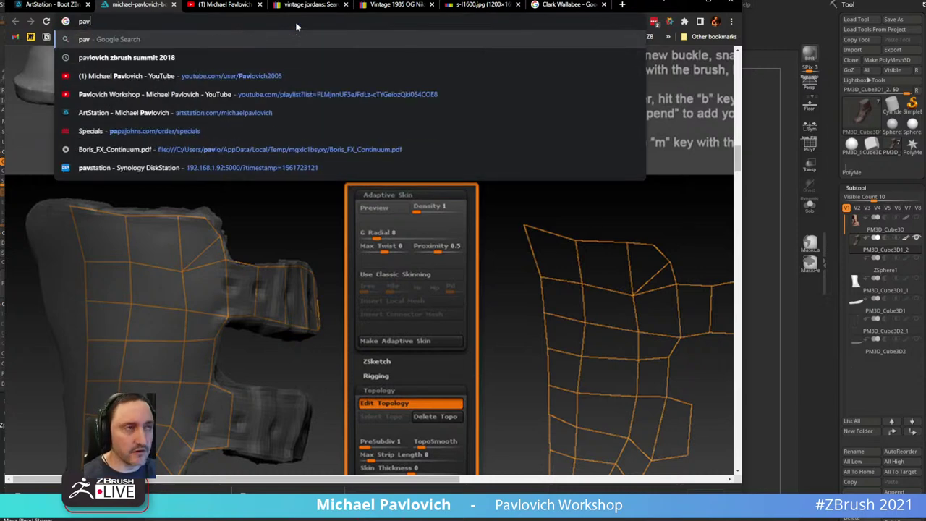
text(lovich twitter zbrush scale)
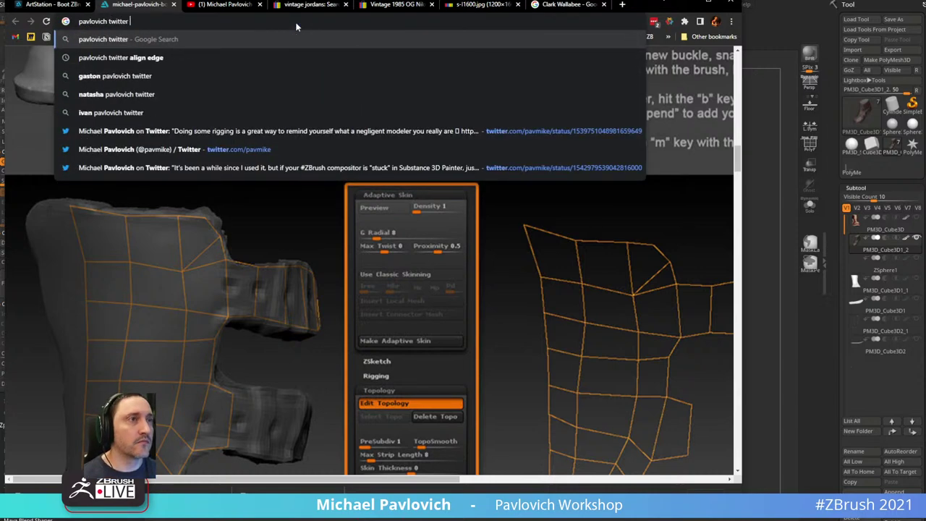
key(Return)
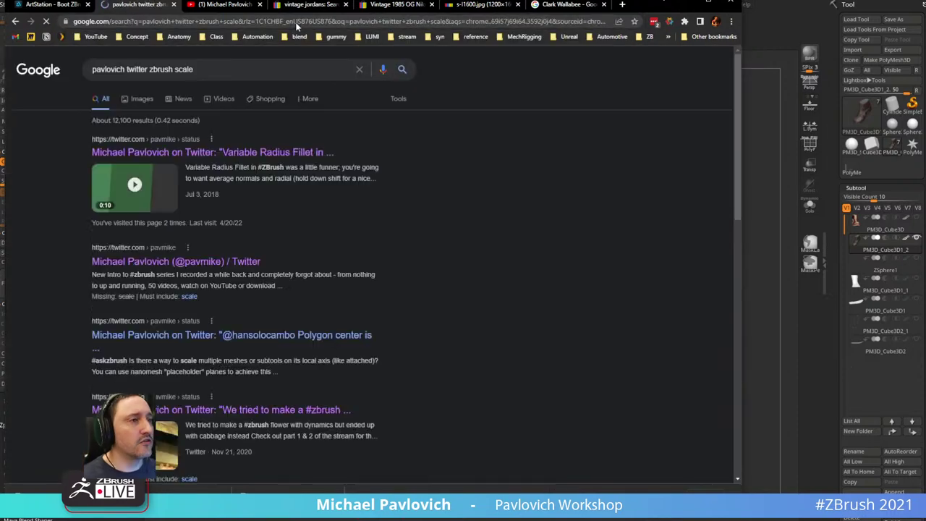
scroll(75, 192, down, 4)
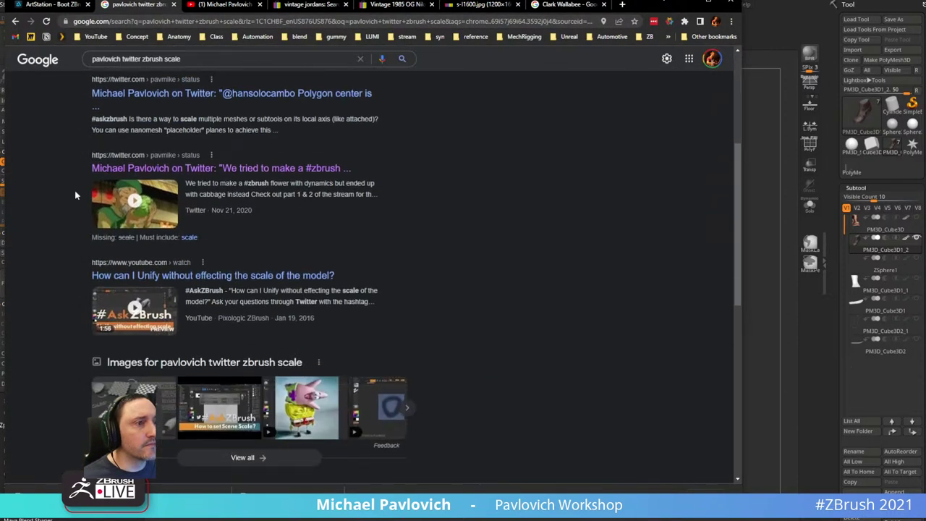
scroll(74, 190, down, 2)
scroll(75, 184, up, 6)
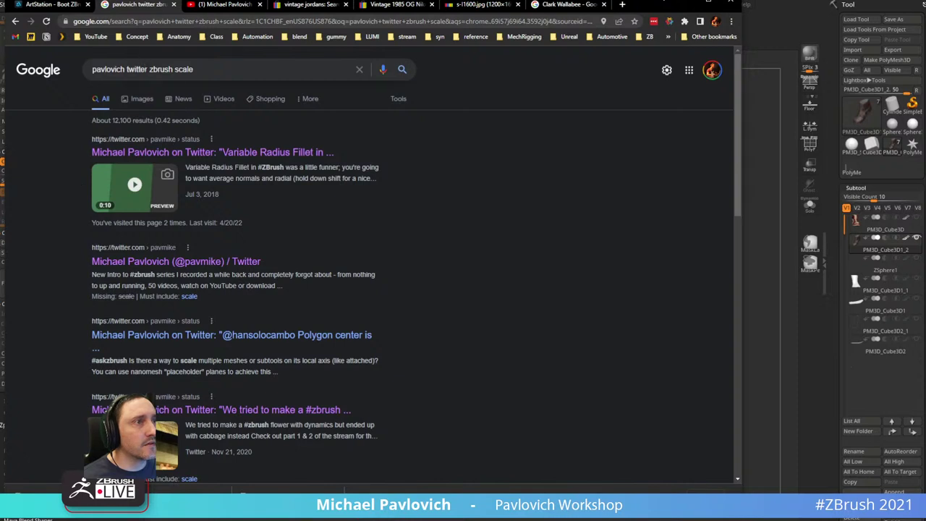
- Refine the web search to "ask zbrush", view the tweet about scaling multiple meshes on their local axis, and minimize the browser
drag(149, 69, 310, 82)
text(ask zbrush)
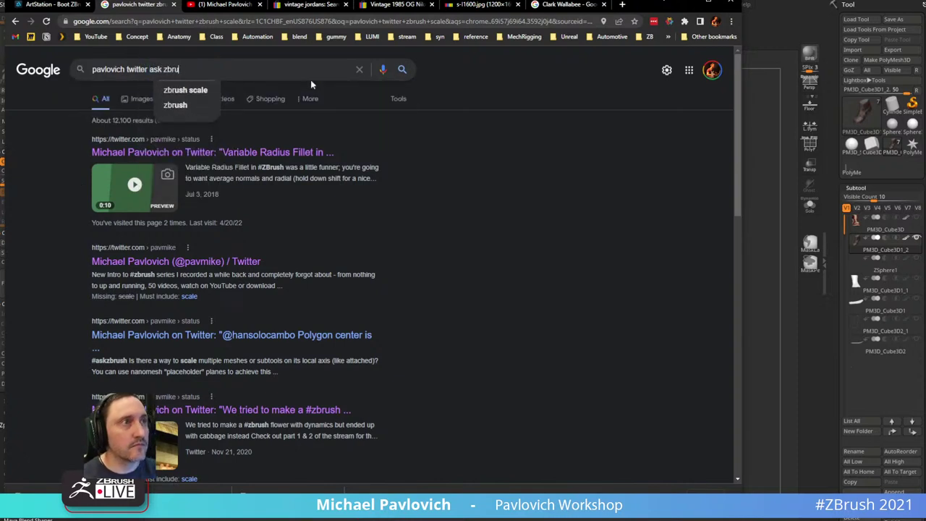
key(Return)
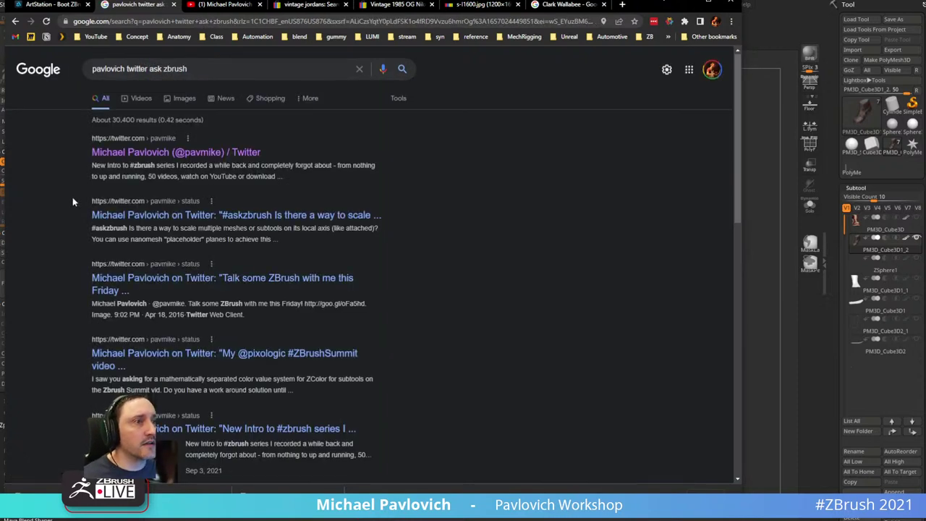
scroll(72, 196, down, 1)
click(190, 175)
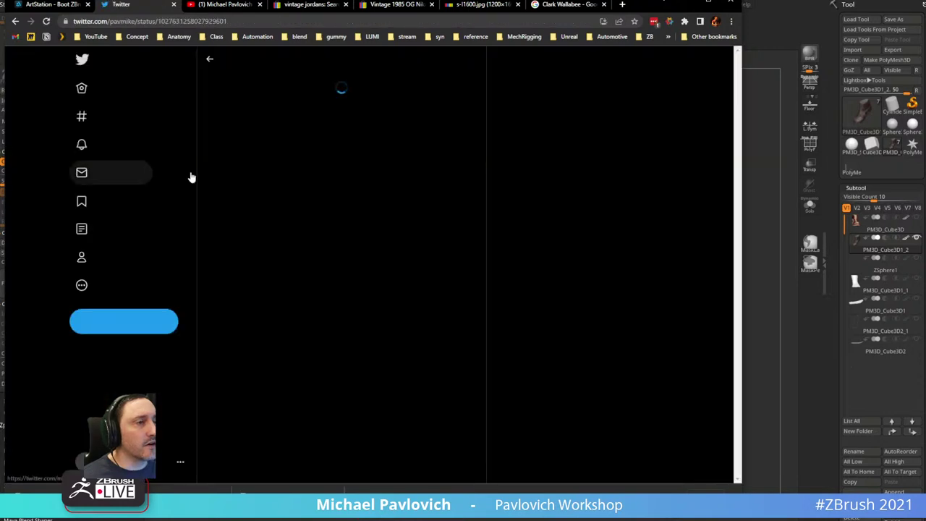
scroll(365, 271, down, 2)
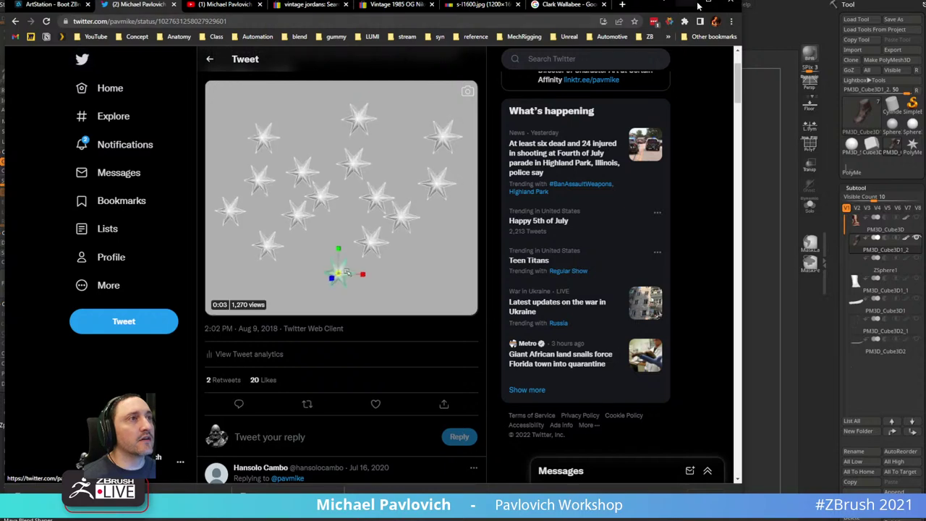
click(663, 4)
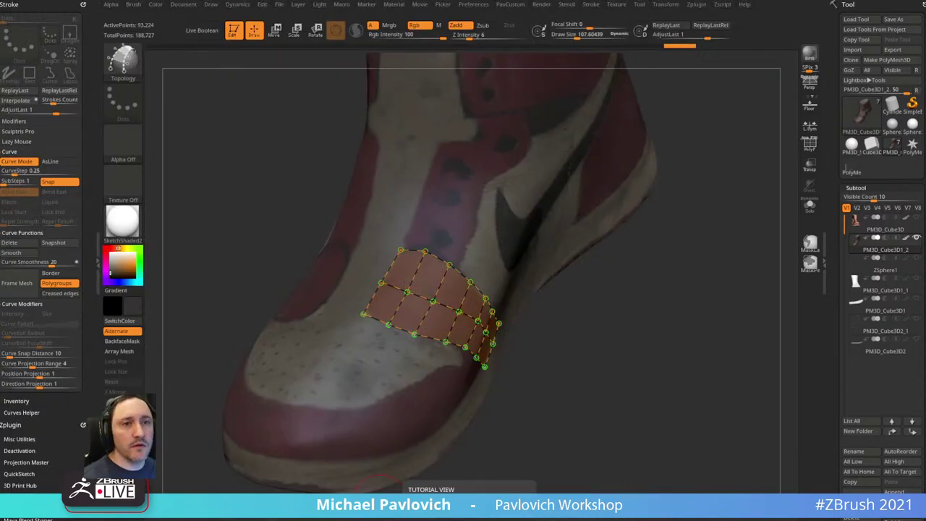
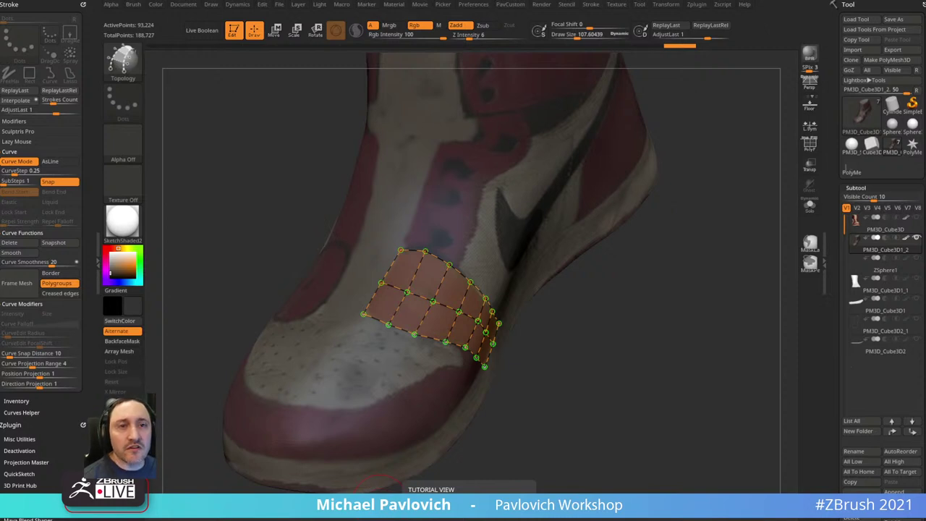
- Browse to the ZProjects folder of ZBrush 2022 in the Save Project dialog and close it without saving
click(121, 222)
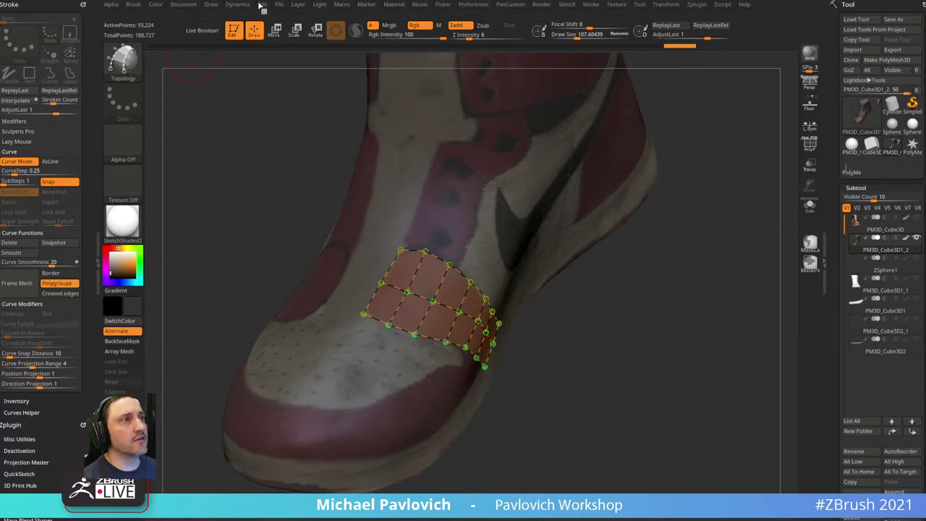
click(279, 5)
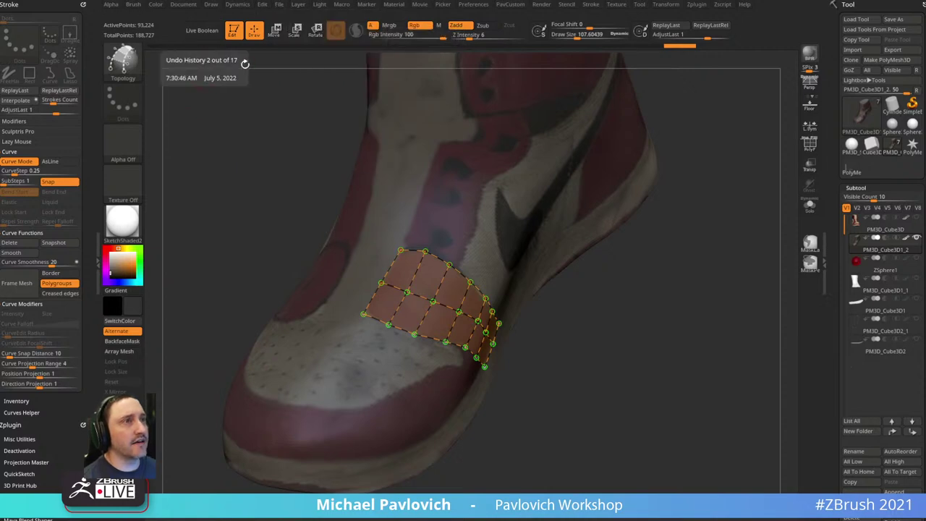
click(285, 6)
click(345, 22)
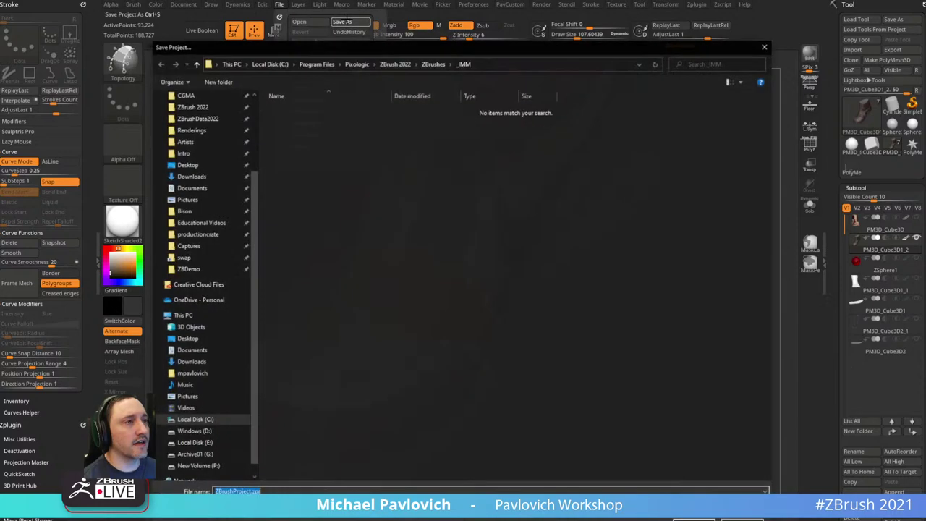
scroll(210, 189, up, 3)
click(211, 180)
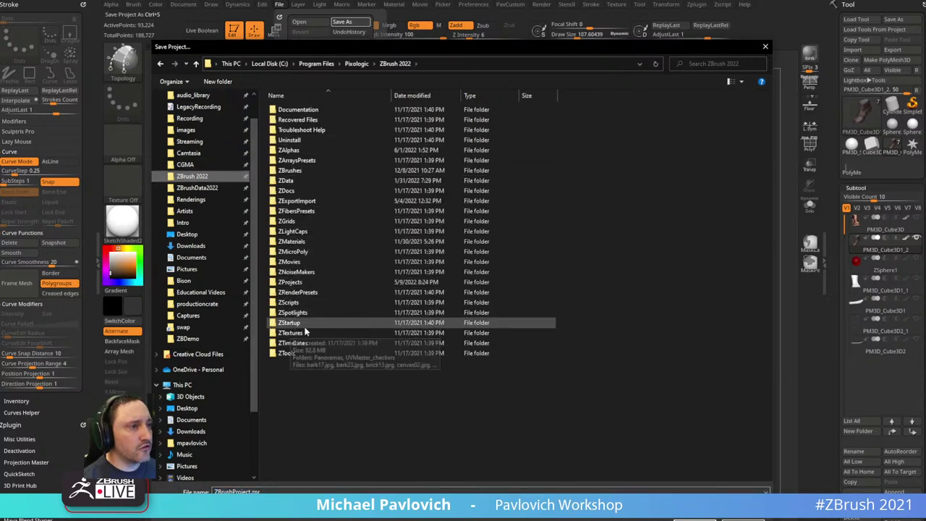
double_click(302, 282)
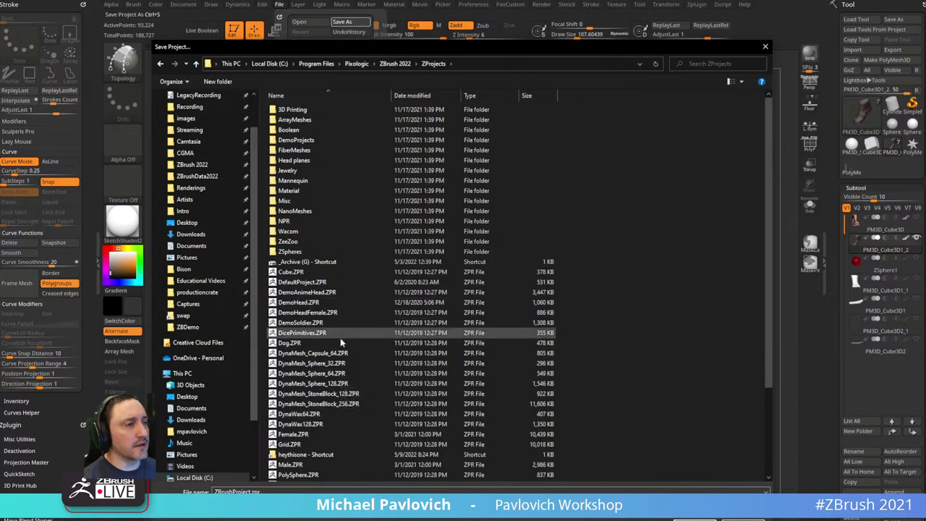
click(765, 47)
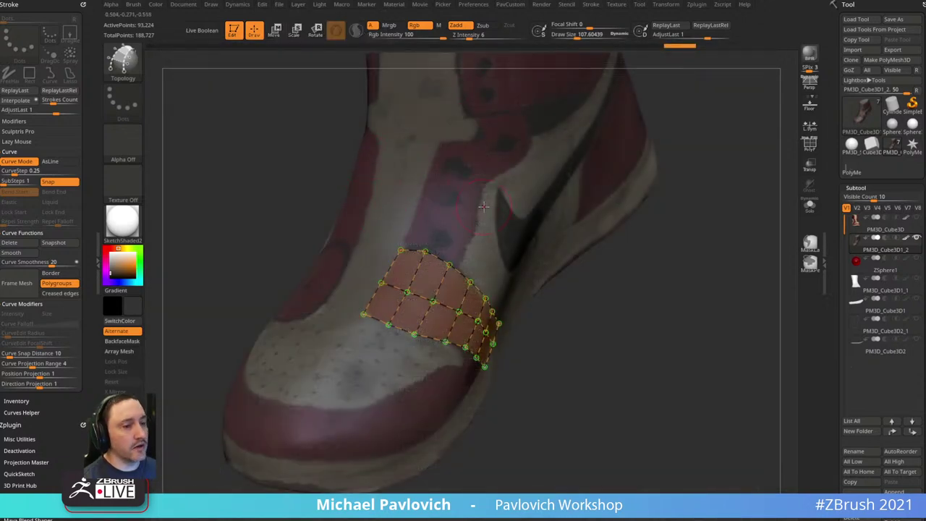
- Look through the Lightbox libraries and the list of ZBrush plugins, including the Ref Switcher settings
key(comma)
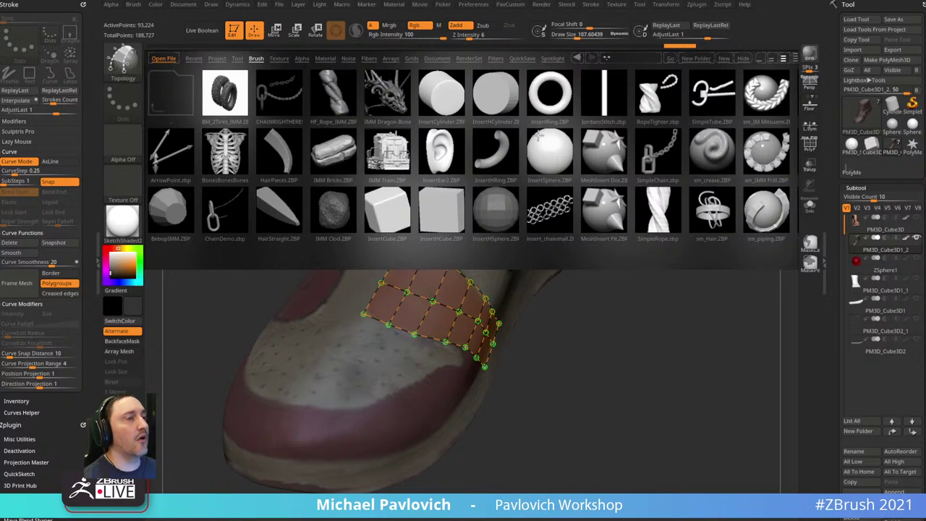
click(217, 59)
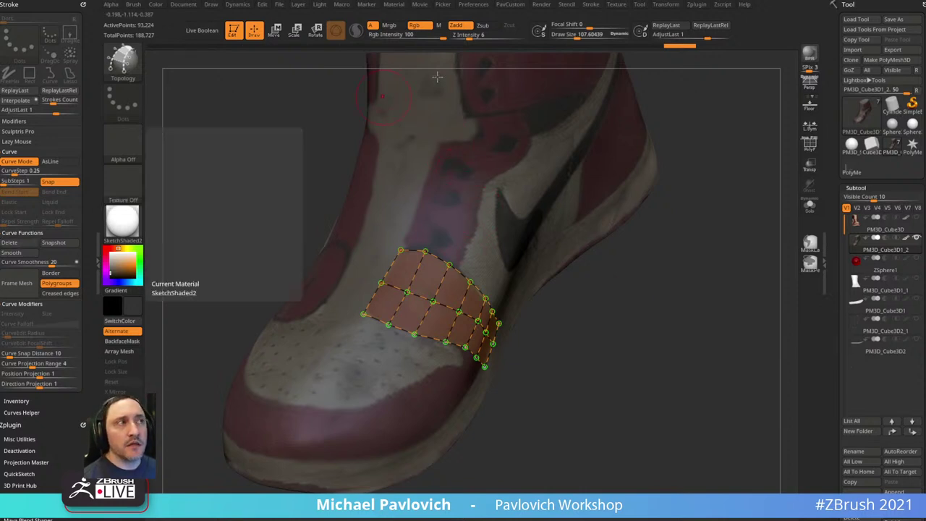
click(696, 4)
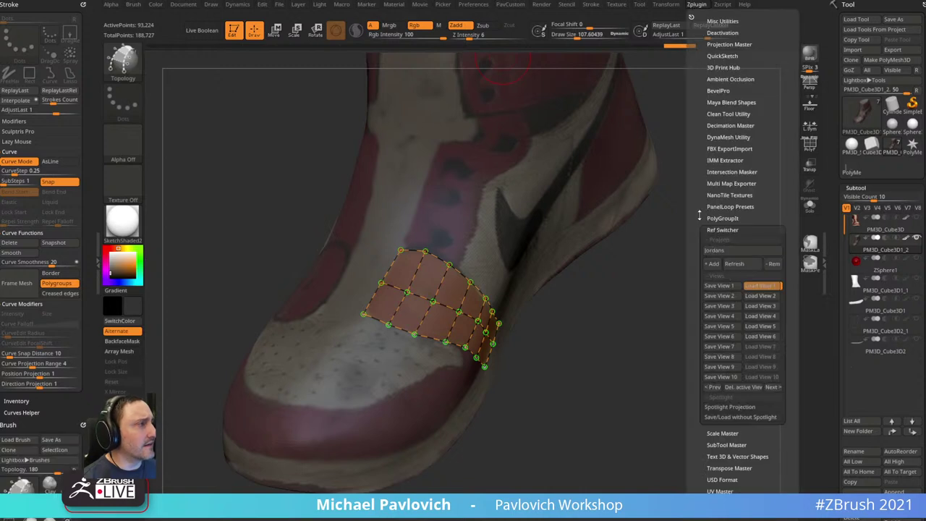
scroll(706, 159, down, 2)
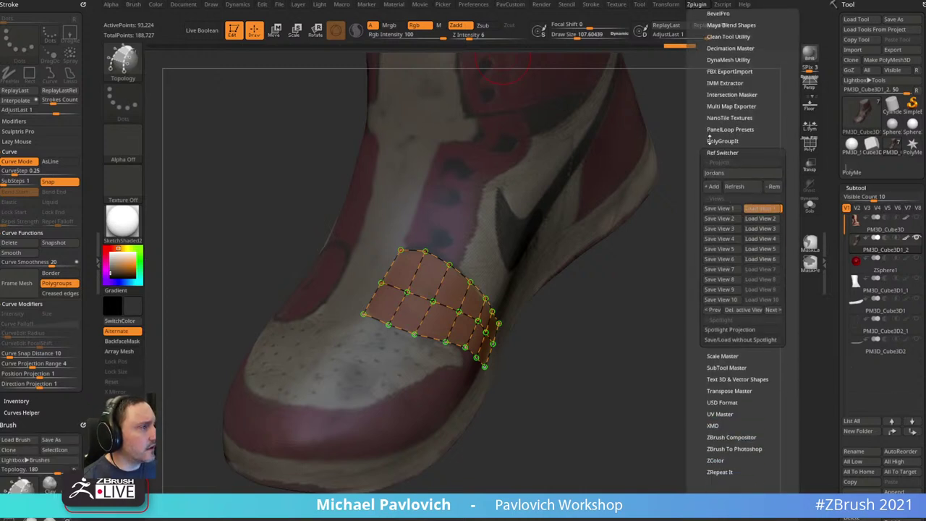
scroll(708, 139, up, 1)
scroll(706, 154, up, 1)
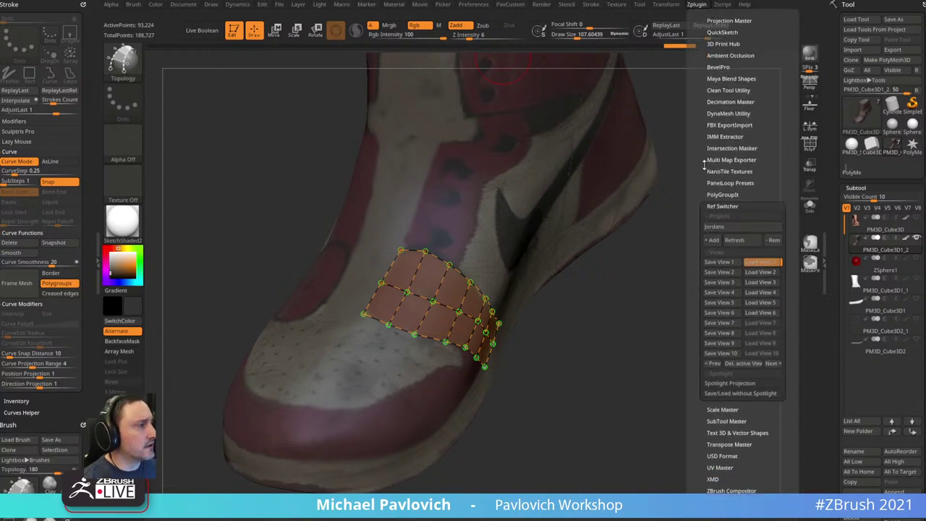
click(690, 16)
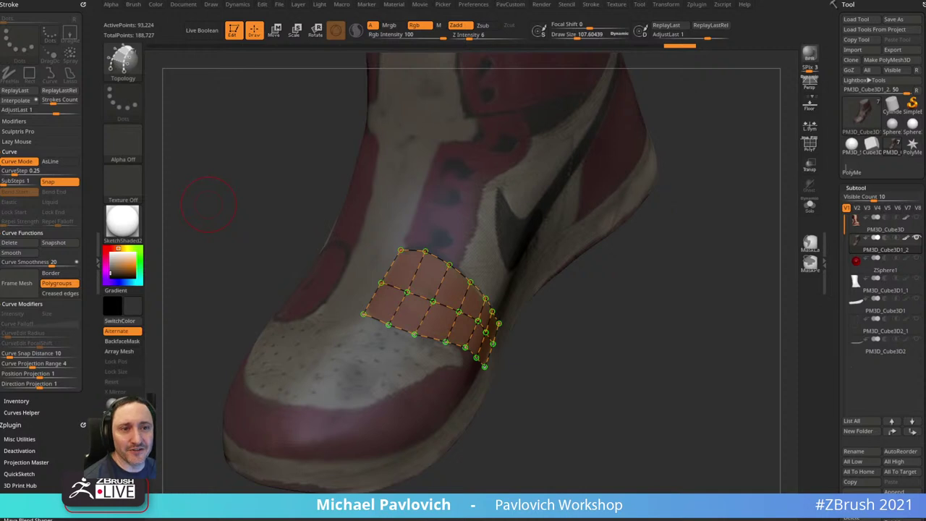
- Reduce the draw size to 40.96 and generate a thick mesh from the topology curves on the side of the shoe
drag(209, 204, 599, 400)
mouse_move(712, 284)
mouse_down()
mouse_move(681, 318)
mouse_move(701, 324)
mouse_up()
key(s)
key(s)
mouse_move(704, 316)
mouse_down()
mouse_move(698, 335)
mouse_move(705, 324)
mouse_up()
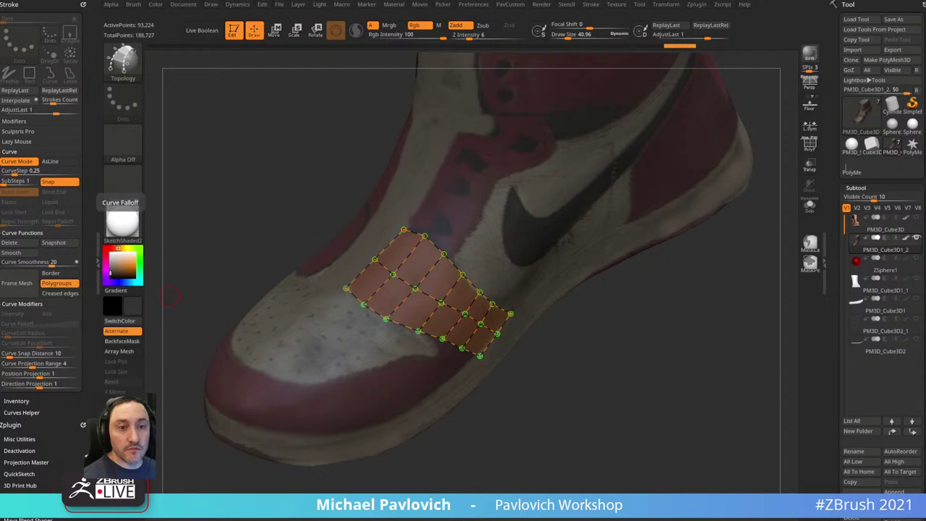
drag(168, 295, 690, 319)
drag(740, 196, 688, 298)
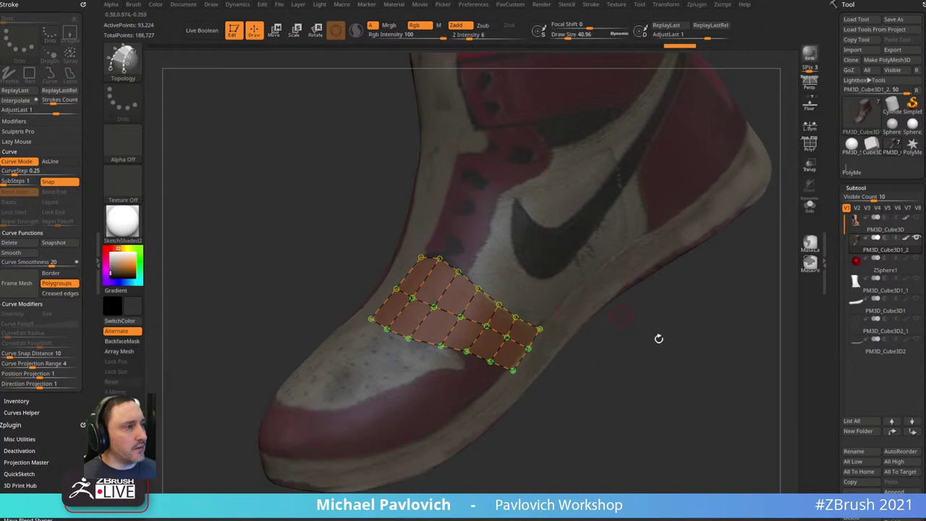
drag(658, 337, 581, 252)
click(561, 233)
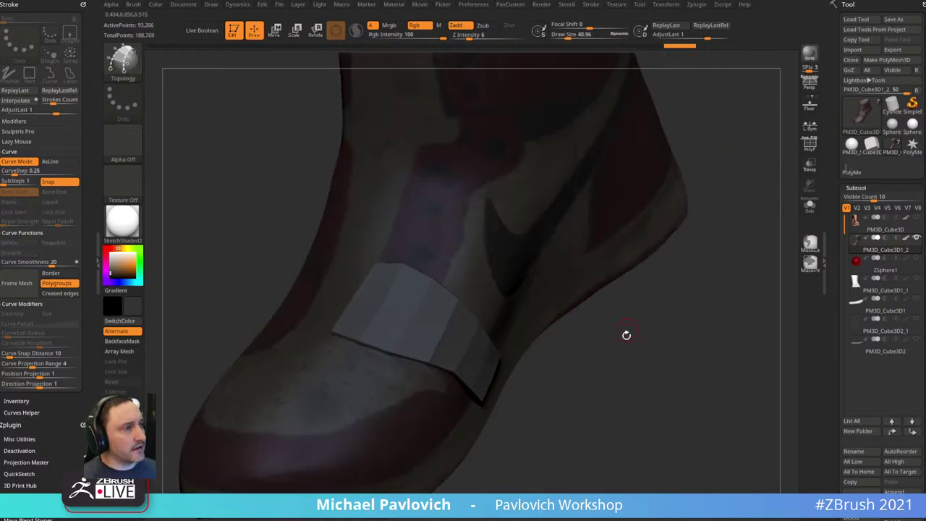
- Toggle the body subtool's polypaint display and undo back to the topology curves before the thick mesh
drag(626, 335, 535, 285)
drag(649, 201, 640, 190)
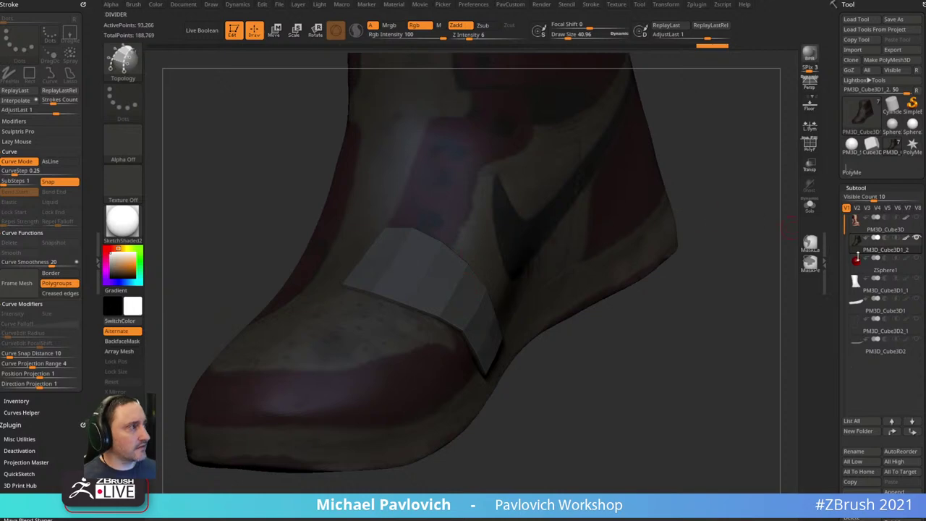
click(905, 238)
mouse_move(764, 310)
mouse_down()
mouse_move(744, 292)
mouse_move(473, 258)
mouse_move(637, 337)
mouse_up()
key(ctrl+z)
key(ctrl+z)
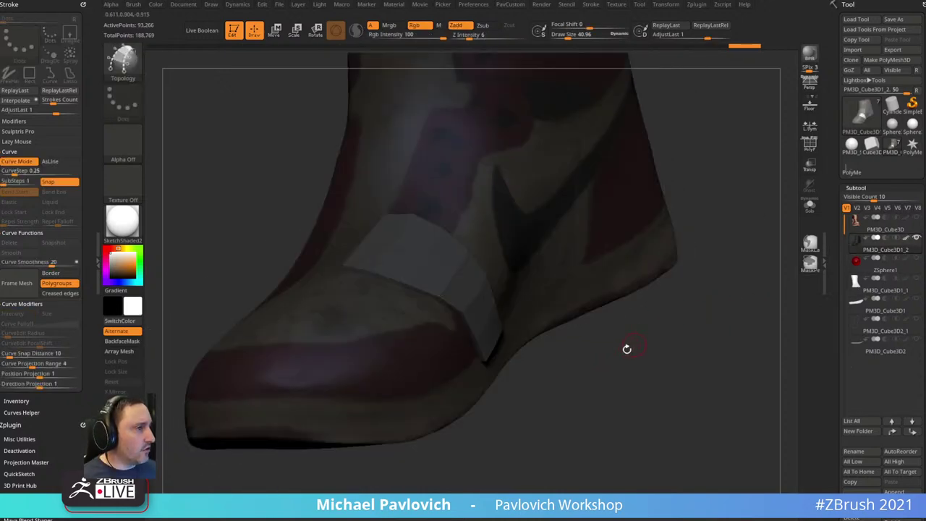
- Set the draw size to 1 and generate a single-sided mesh from the topology curves
key(s)
drag(593, 260, 571, 260)
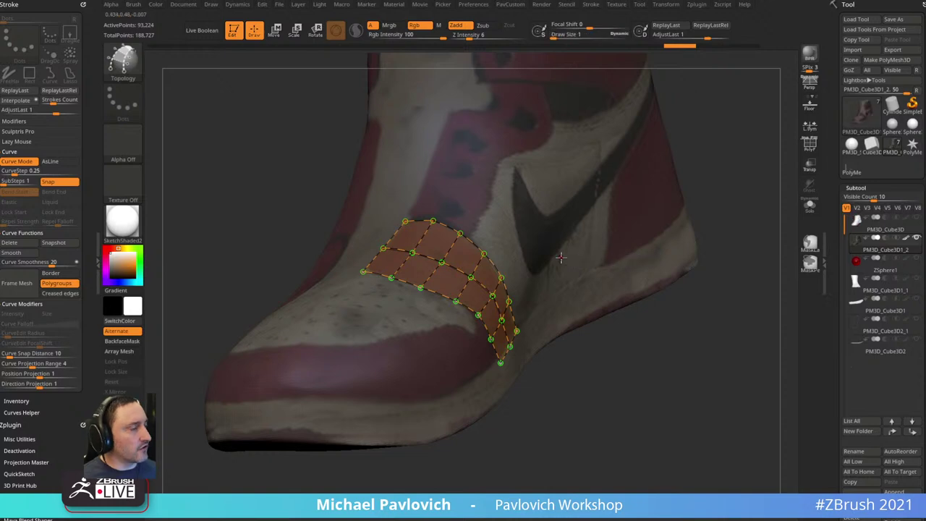
click(569, 225)
drag(587, 369, 427, 231)
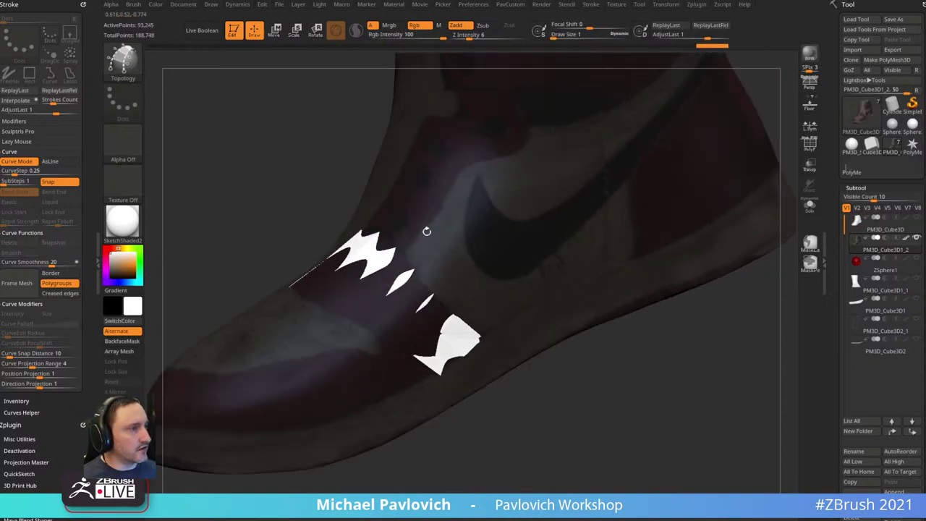
- Split the masked points to separate the new panel from the shoe body and isolate the panel in Solo mode
drag(725, 408, 736, 407)
key(space)
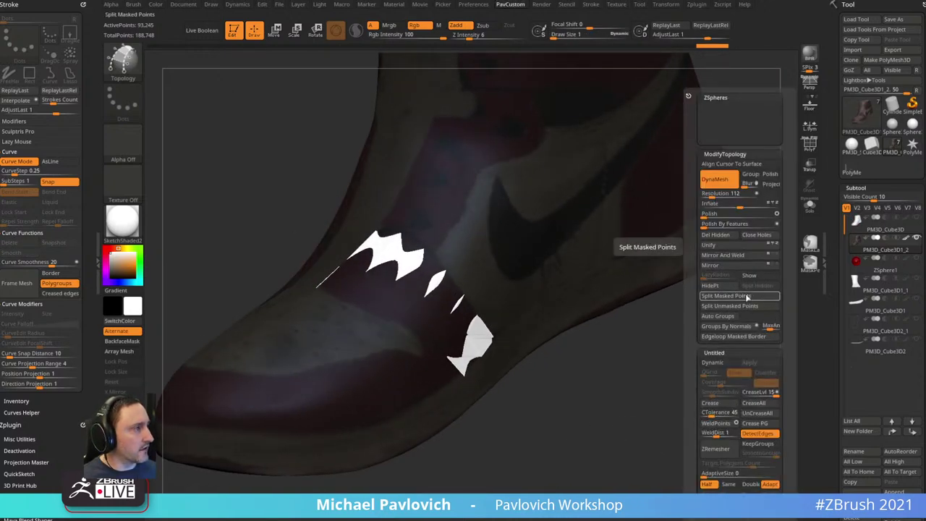
click(746, 296)
drag(627, 401, 797, 276)
click(810, 207)
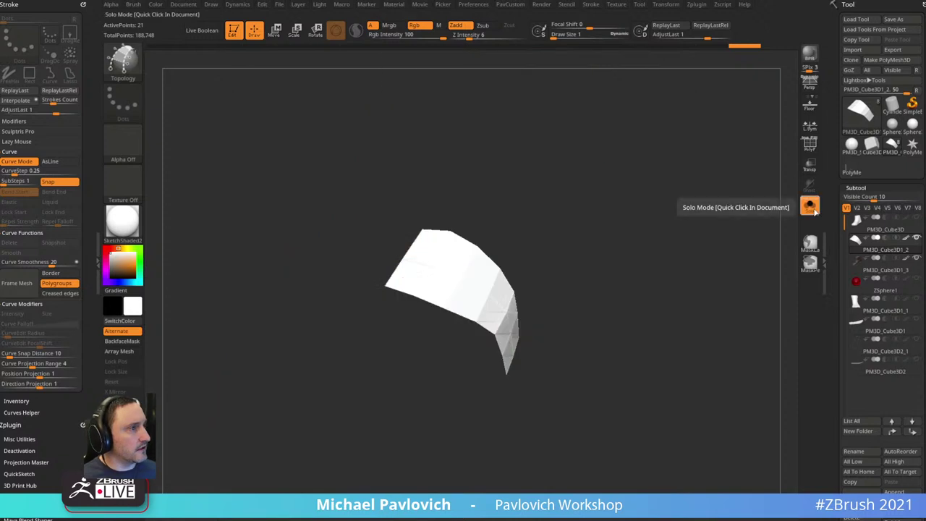
- Show the wireframe and use the ZModeler brush to extrude the panel with Extrude Polygroup All, giving it thickness
key(shift+f)
mouse_move(606, 207)
mouse_down()
mouse_move(658, 214)
mouse_move(610, 216)
mouse_move(565, 184)
mouse_move(512, 191)
mouse_up()
key(b)
key(z)
key(m)
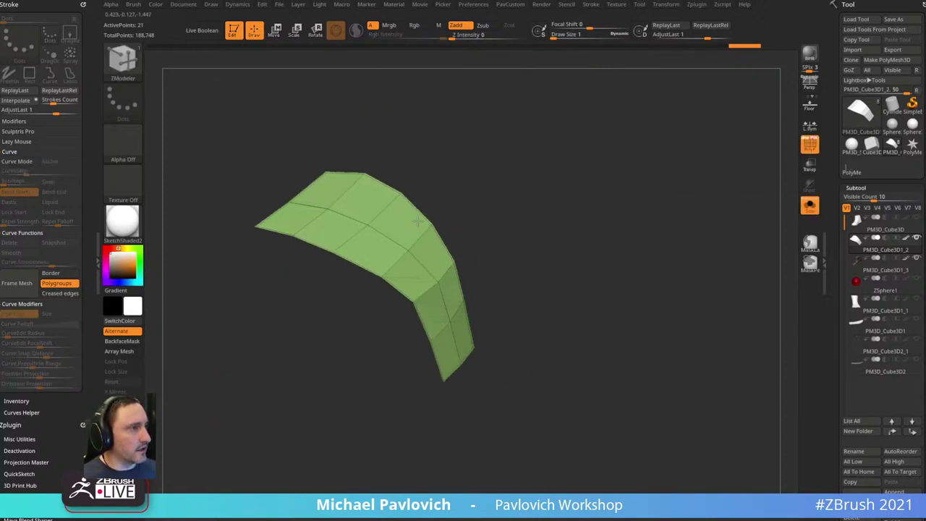
key(space)
click(304, 232)
click(385, 240)
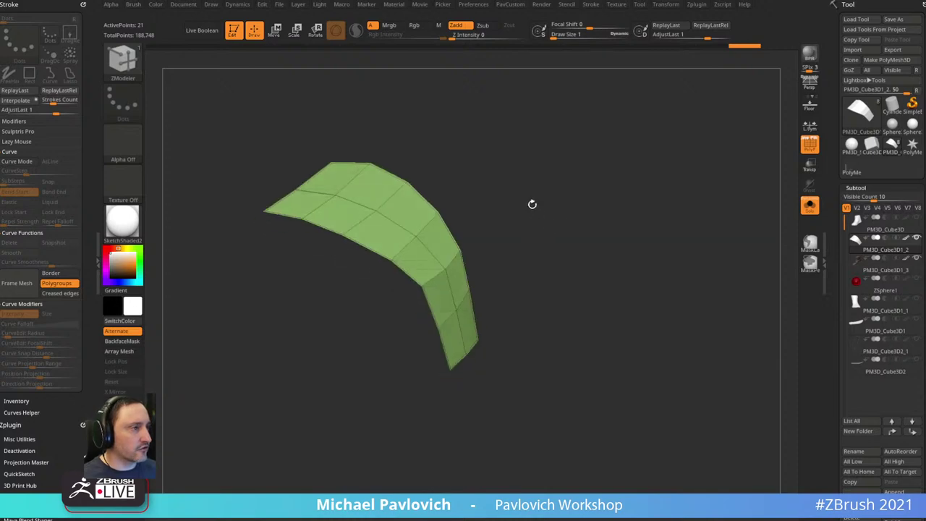
drag(434, 235, 440, 246)
alt+drag(535, 211, 554, 189)
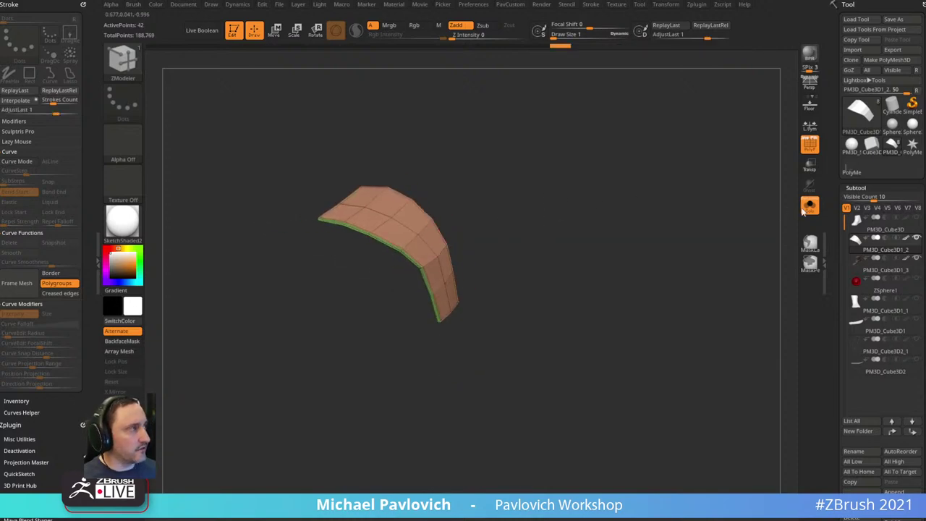
- Show the panel on the full shoe without wireframe and turn on dynamic subdivision
click(808, 207)
key(shift+f)
drag(726, 168, 729, 220)
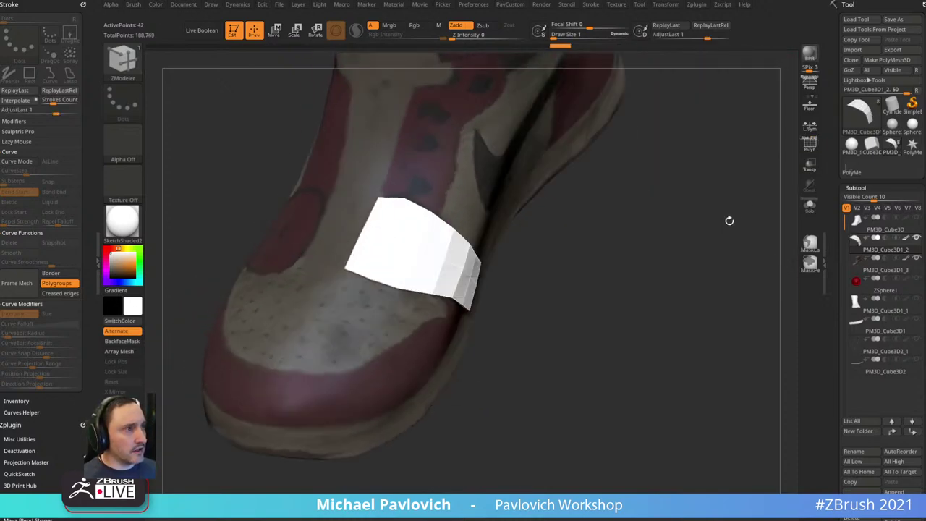
key(d)
key(2)
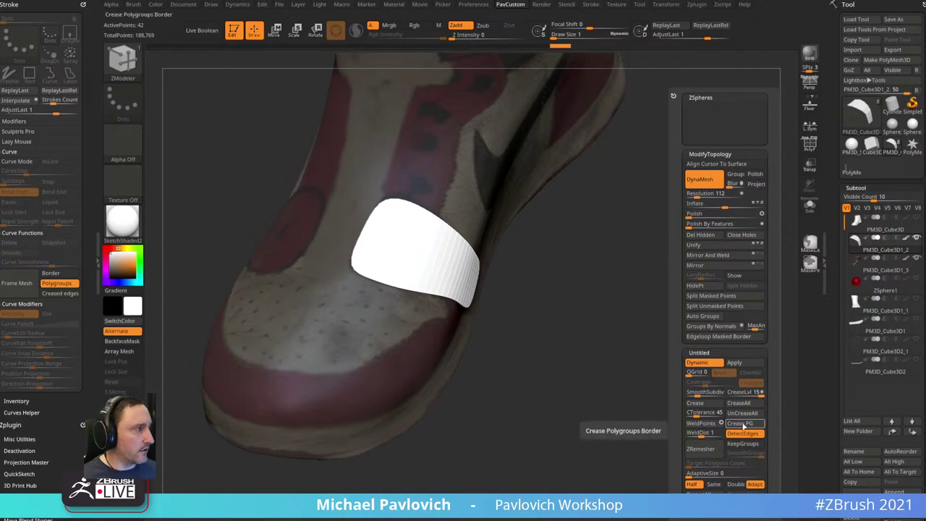
- Crease the panel's polygroup borders and set the crease level to 2
click(744, 424)
drag(680, 340, 722, 364)
key(g)
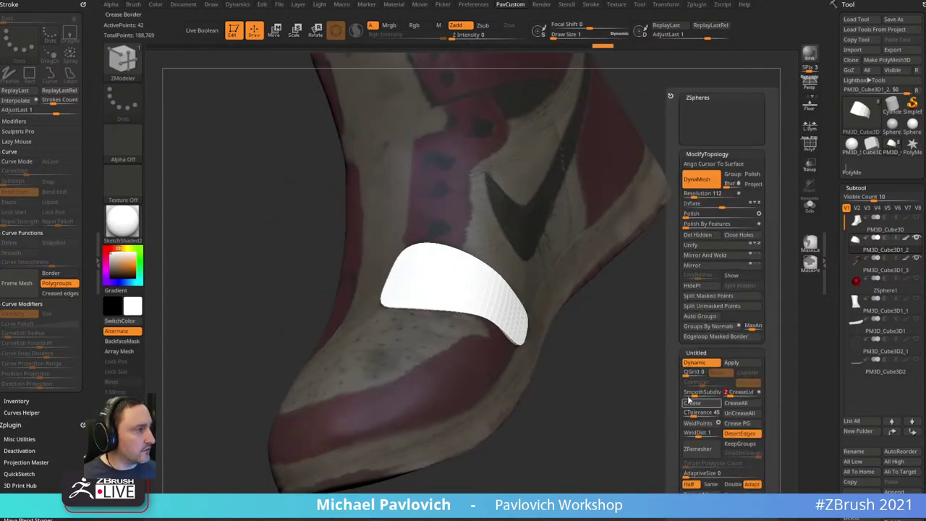
- Apply the StartupMaterial to judge the panel's smooth shading
mouse_move(637, 396)
mouse_down()
mouse_move(651, 399)
mouse_move(613, 409)
mouse_move(673, 402)
mouse_move(675, 383)
mouse_move(653, 386)
mouse_move(665, 405)
mouse_move(669, 347)
mouse_move(646, 384)
mouse_move(658, 407)
mouse_move(696, 404)
mouse_move(609, 423)
mouse_up()
click(122, 221)
click(176, 232)
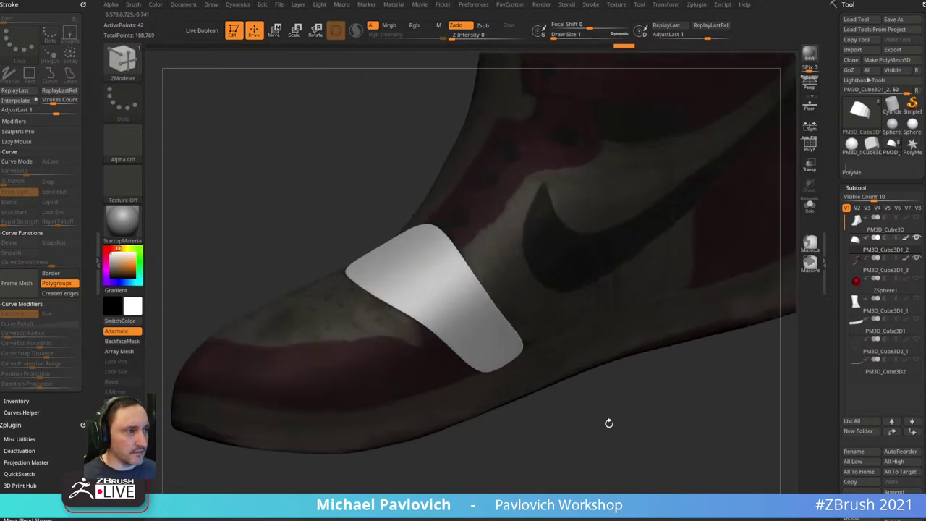
- Turn off dynamic subdivision, isolate the panel with its wireframe, and set the ZModeler edge action to Crease
key(shift+d)
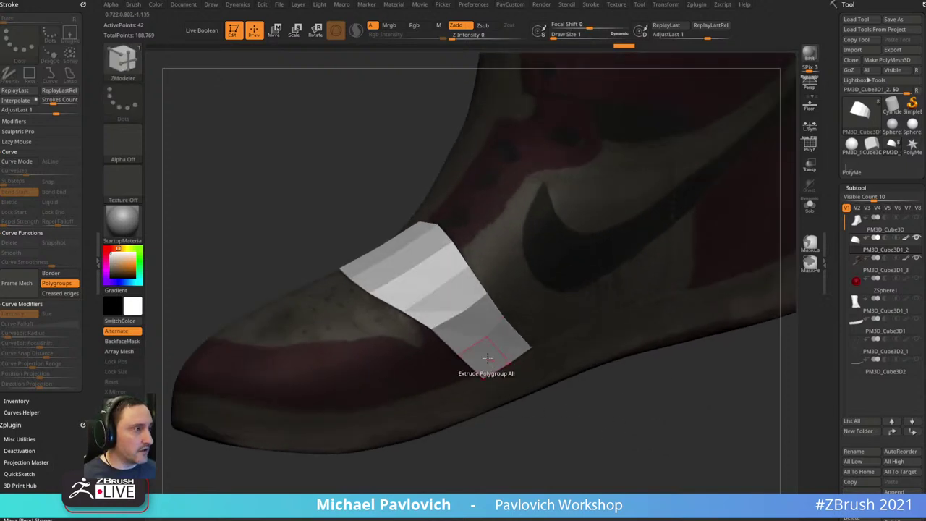
click(810, 205)
key(shift+f)
drag(699, 196, 631, 275)
key(space)
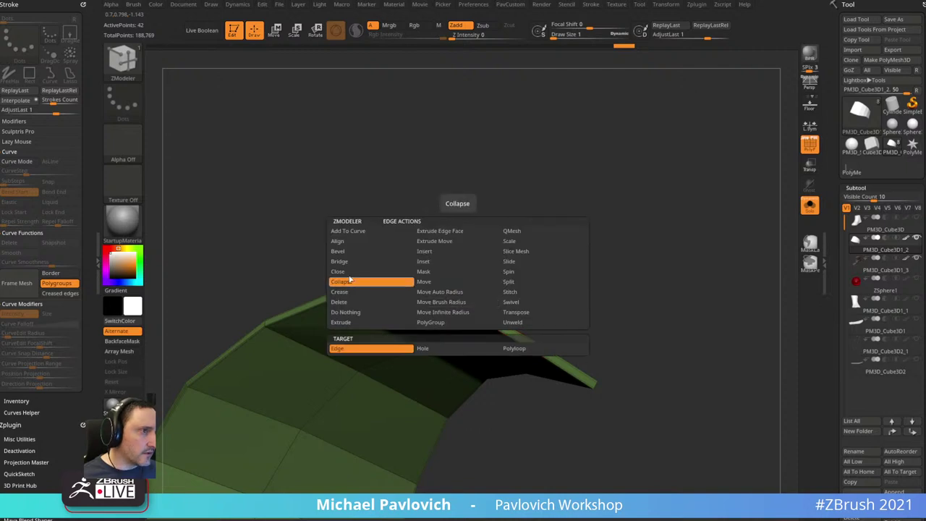
click(348, 292)
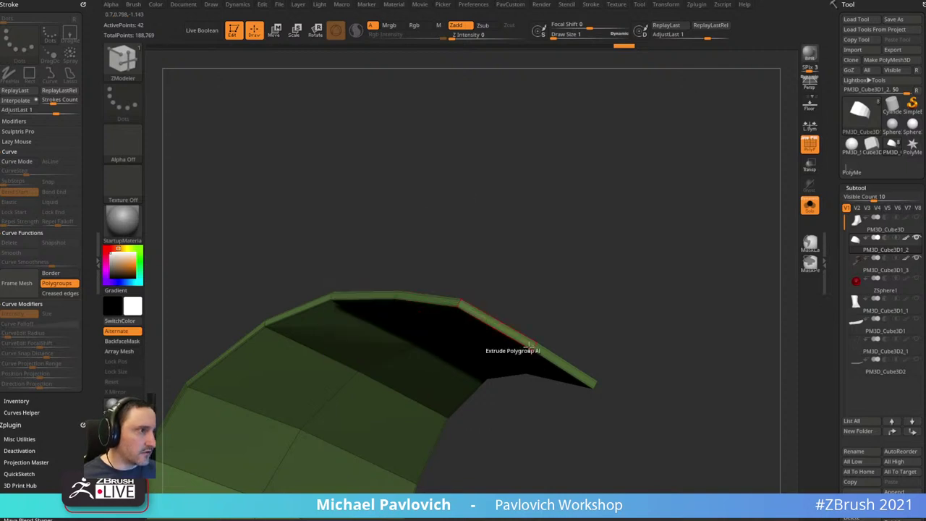
- Try isolating part of the panel's faces and giving them their own polygroup, and undo the regrouping
alt+drag(628, 284, 588, 234)
mouse_move(493, 265)
mouse_down()
mouse_move(504, 210)
mouse_move(516, 248)
mouse_up()
key(ctrl)
key(ctrl+shift+z)
key(ctrl+shift+z)
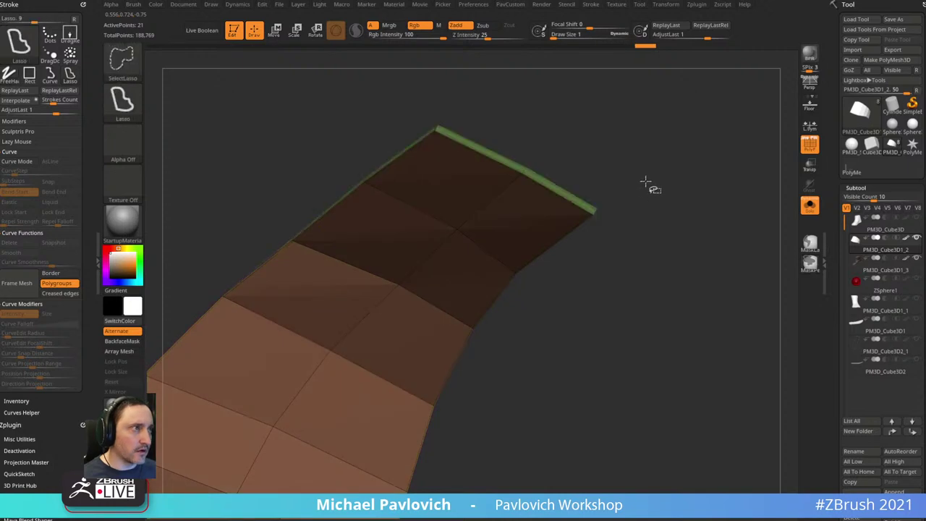
drag(535, 113, 539, 253)
ctrl+shift+click(469, 226)
key(ctrl+w)
key(ctrl+z)
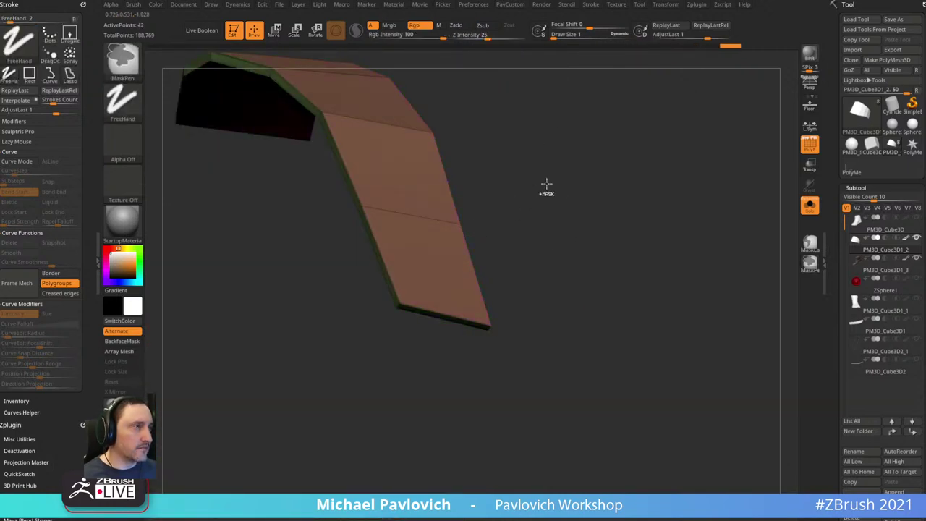
- Isolate the panel's outer and inner faces by polygroup and assign new polygroups to them
ctrl+shift+click(557, 185)
ctrl+shift+click(468, 231)
key(ctrl+w)
mouse_move(570, 176)
mouse_down()
mouse_move(601, 172)
mouse_move(647, 89)
mouse_move(647, 217)
mouse_move(654, 149)
mouse_move(480, 227)
mouse_move(564, 182)
mouse_move(654, 204)
mouse_move(657, 91)
mouse_move(658, 152)
mouse_move(417, 215)
mouse_up()
ctrl+shift+click(412, 208)
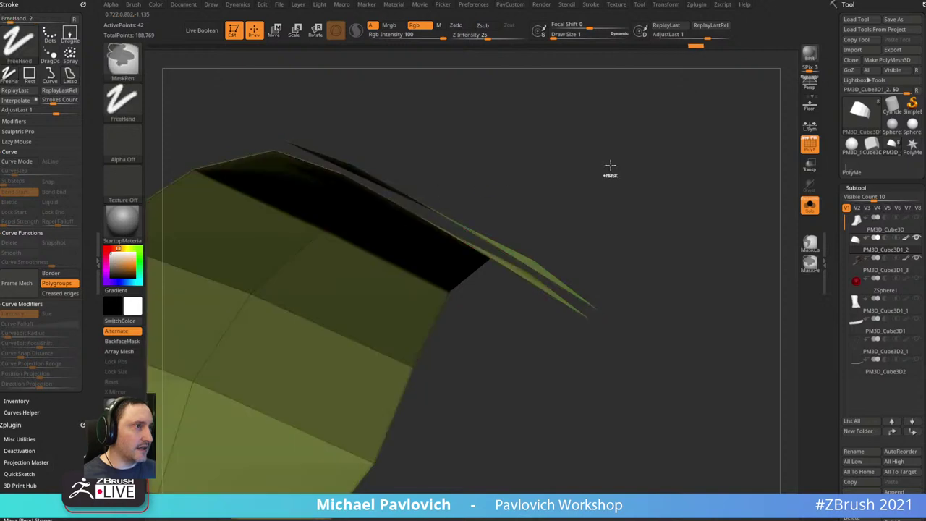
key(ctrl+w)
- Invert the visibility to isolate the panel's rim strip, assign it one polygroup, and show the whole panel
ctrl+drag(609, 165, 640, 207)
ctrl+shift+drag(637, 161, 660, 223)
key(ctrl+w)
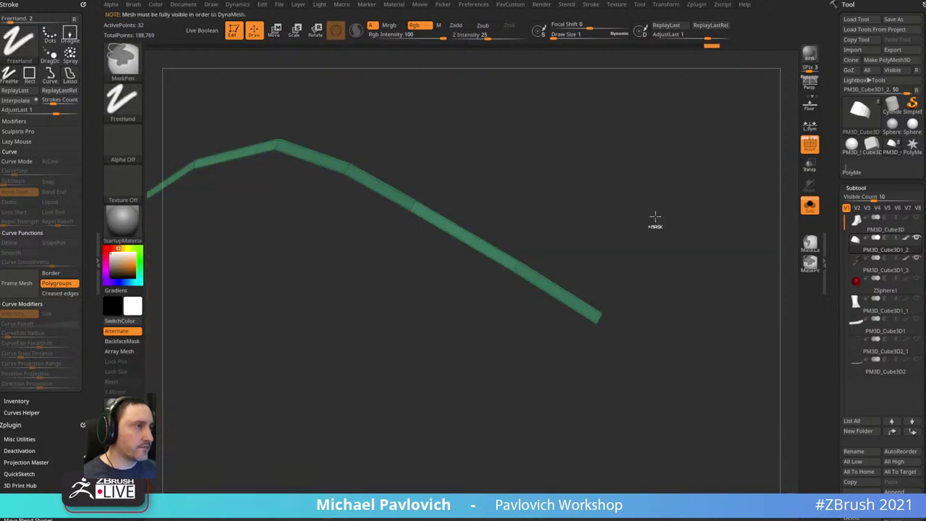
ctrl+shift+click(666, 208)
- Try Groups By Normals on the panel, inspect the resulting polygroups, and undo the grouping
drag(669, 190, 657, 187)
key(grave)
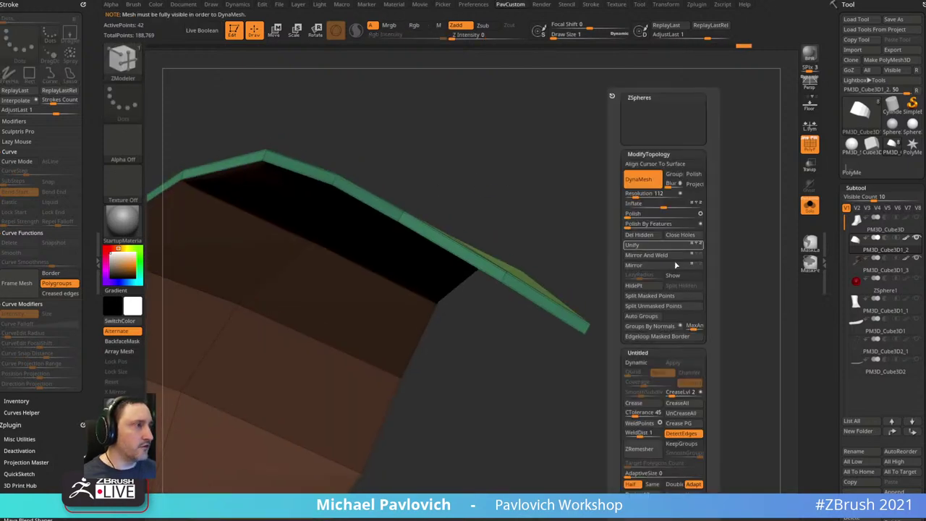
click(655, 326)
alt+drag(562, 286, 658, 189)
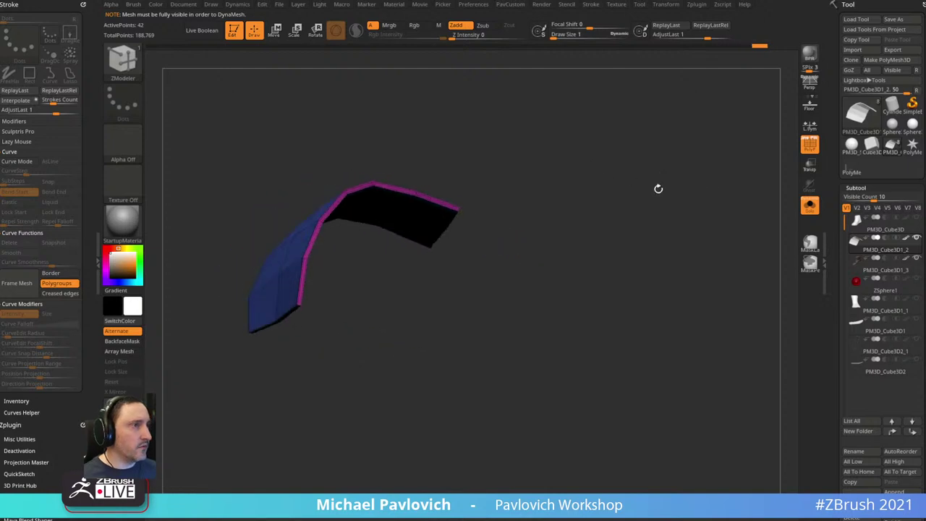
drag(313, 323, 391, 184)
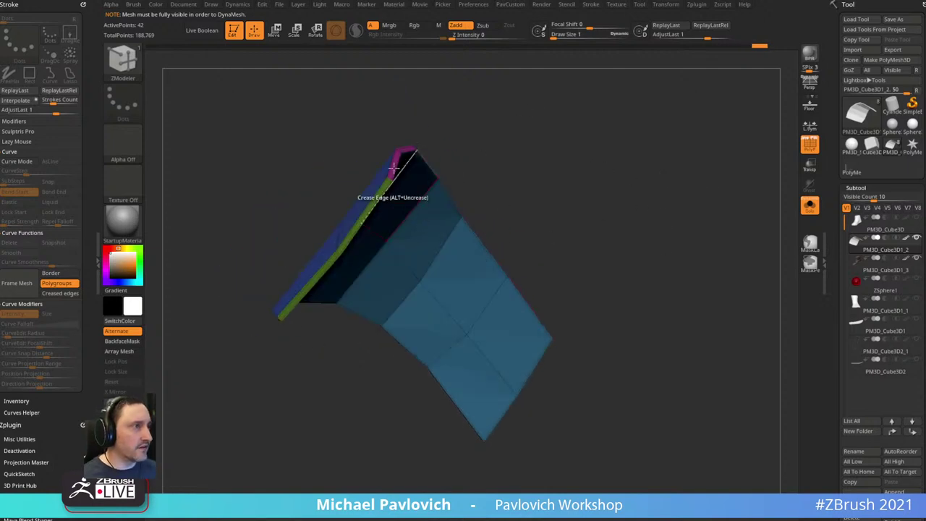
drag(583, 165, 624, 157)
key(ctrl+z)
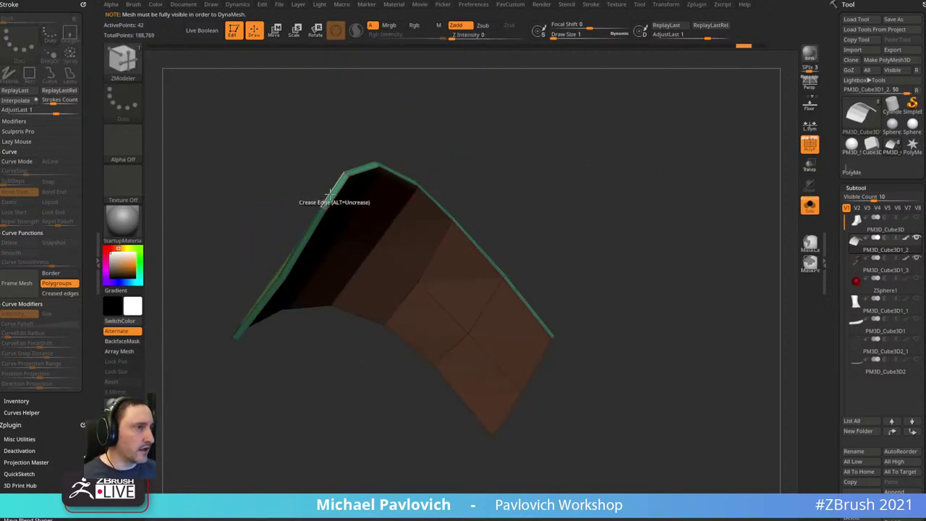
- Give the rim strip along the panel's short end its own polygroup
drag(327, 197, 287, 190)
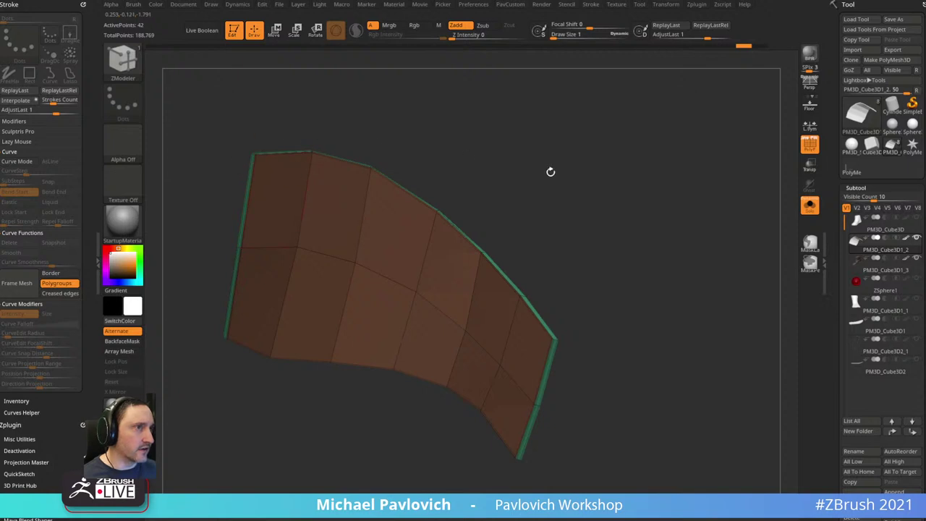
drag(549, 171, 490, 256)
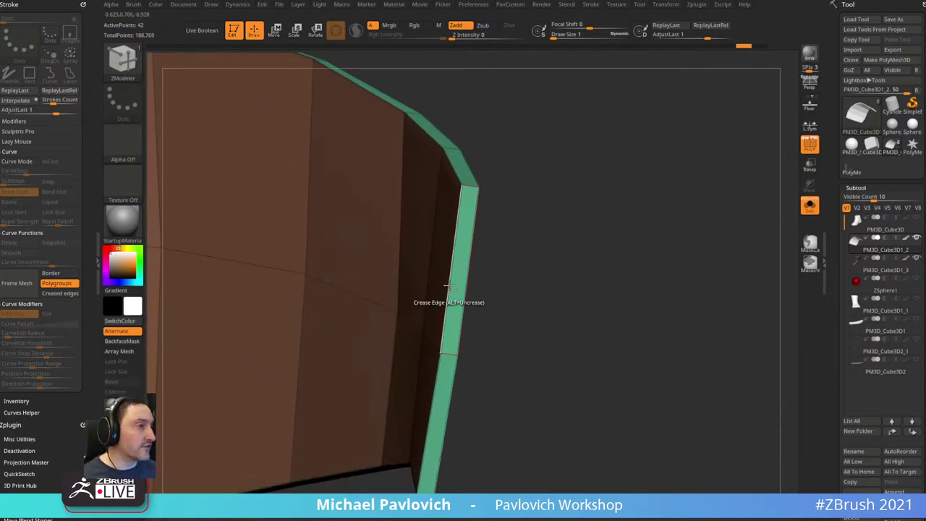
click(442, 383)
click(443, 384)
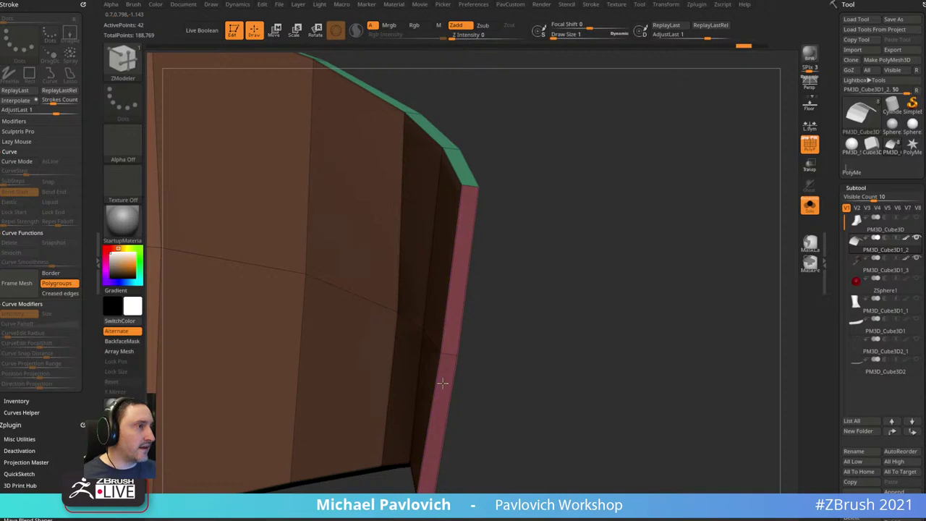
click(442, 383)
click(443, 384)
click(443, 383)
drag(611, 246, 664, 261)
- Crease the panel by polygroups, preview it with dynamic subdivision, and hide the polyframe
key(space)
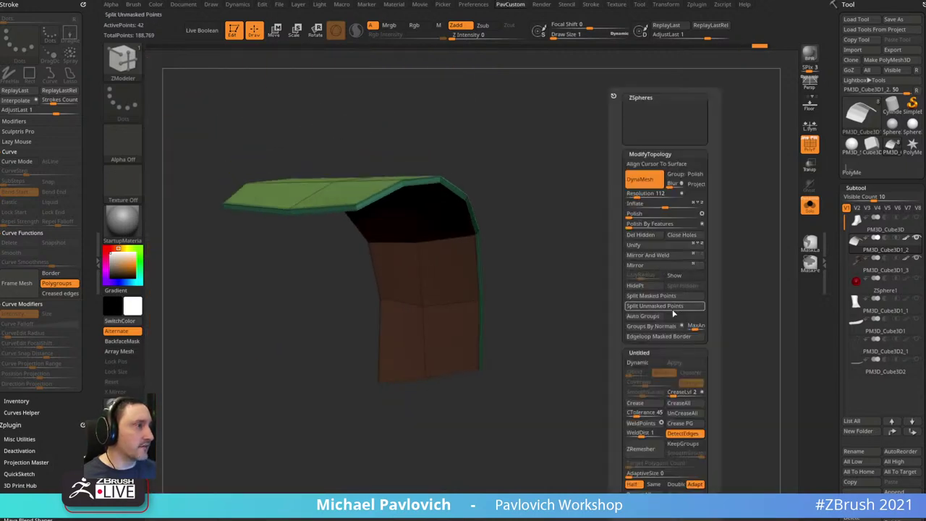
click(675, 423)
key(d)
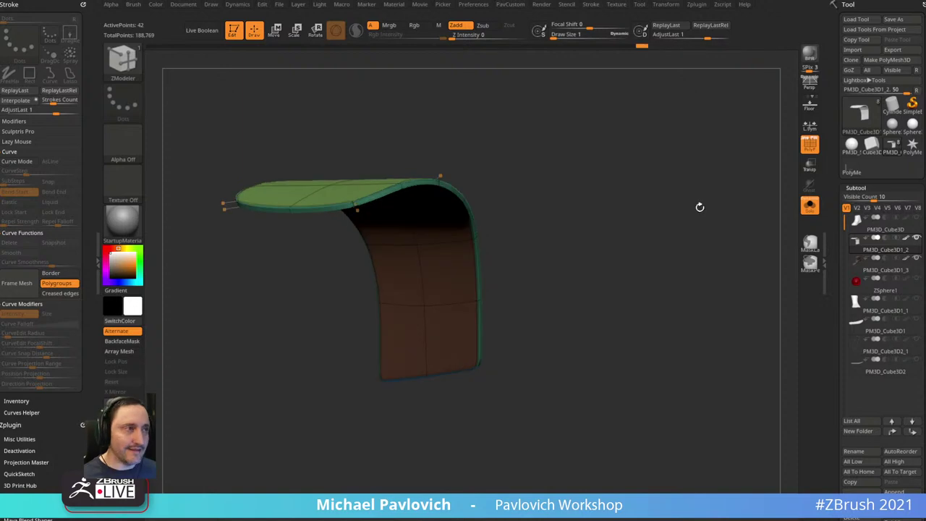
drag(699, 207, 800, 143)
click(809, 145)
mouse_move(715, 201)
mouse_down()
mouse_move(676, 182)
mouse_move(734, 165)
mouse_move(707, 212)
mouse_move(721, 194)
mouse_up()
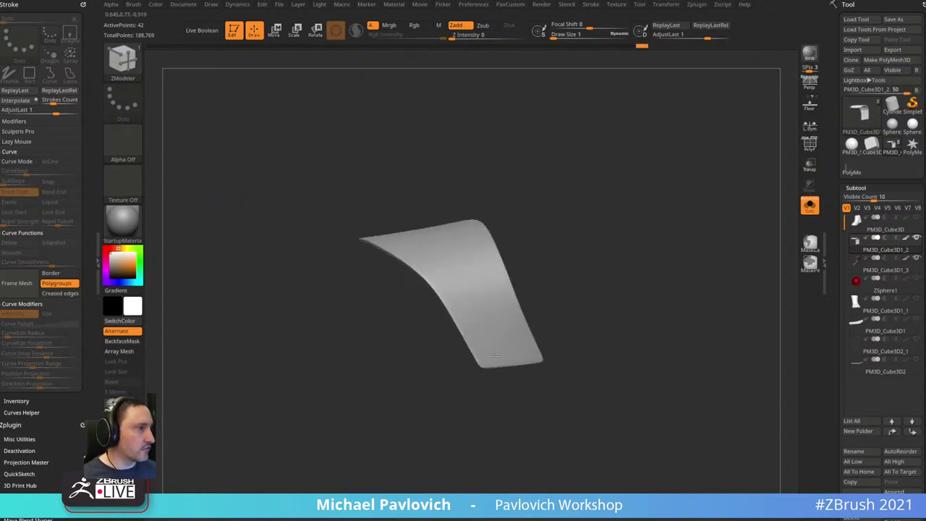
- Leave Solo mode to show the panel on the shoe and turn its dynamic subdivision preview off
click(803, 211)
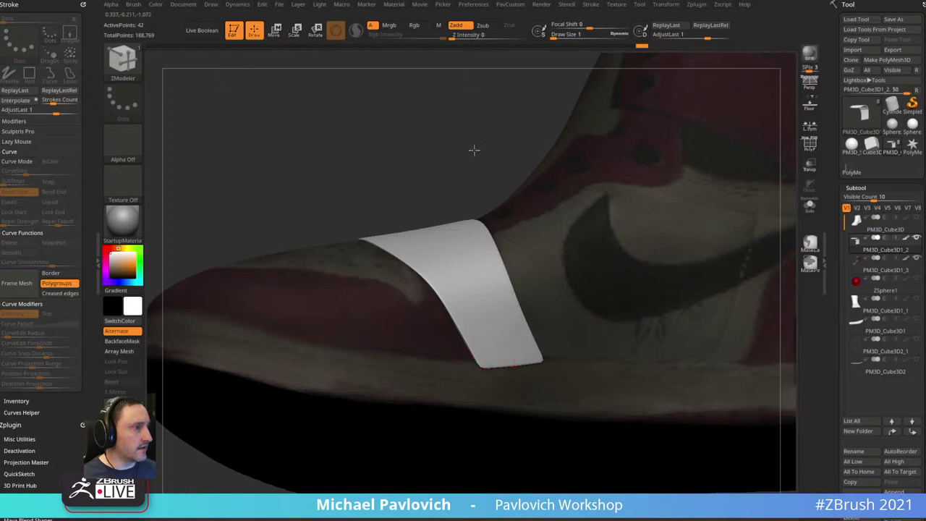
mouse_move(473, 149)
mouse_down()
mouse_move(661, 184)
mouse_move(738, 183)
mouse_move(459, 222)
mouse_move(710, 303)
mouse_move(730, 196)
mouse_move(753, 204)
mouse_move(514, 350)
mouse_move(654, 220)
mouse_move(661, 224)
mouse_move(684, 177)
mouse_move(455, 304)
mouse_move(710, 181)
mouse_move(731, 188)
mouse_move(705, 172)
mouse_up()
key(s)
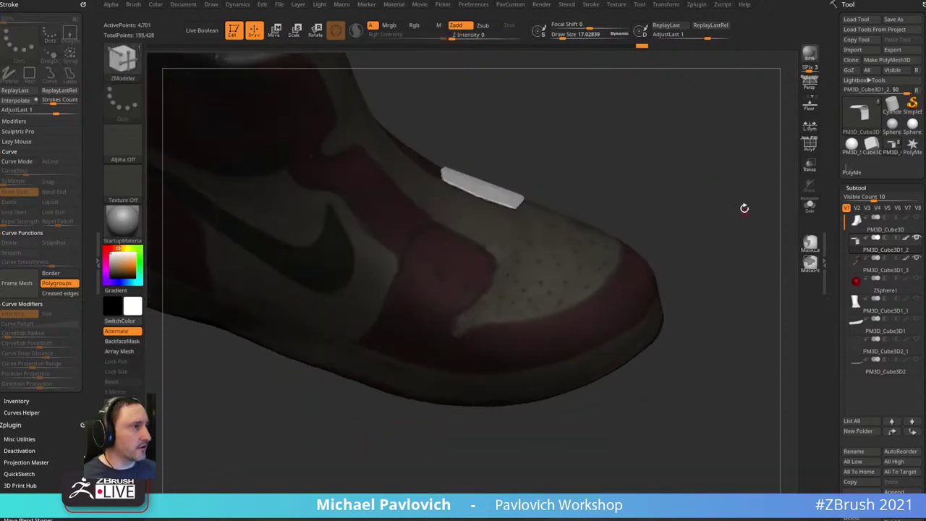
drag(742, 209, 709, 177)
key(space)
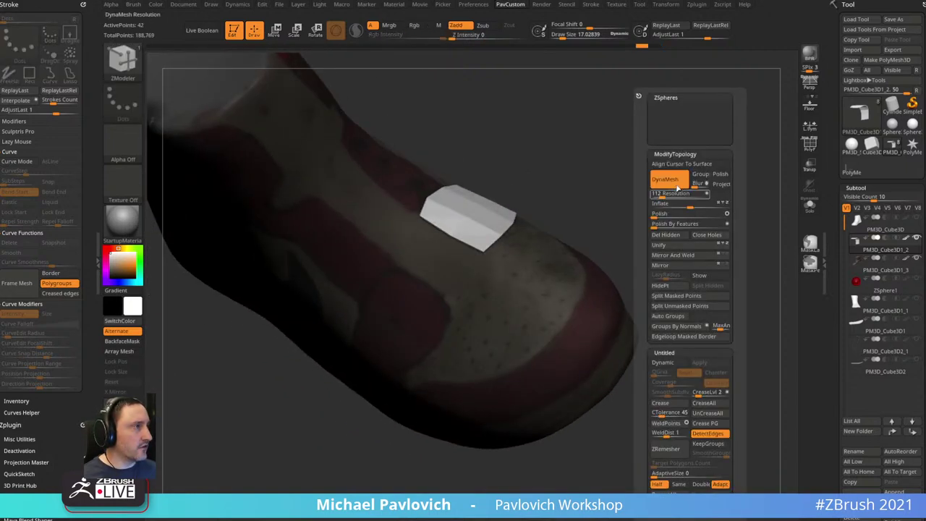
drag(667, 246, 714, 181)
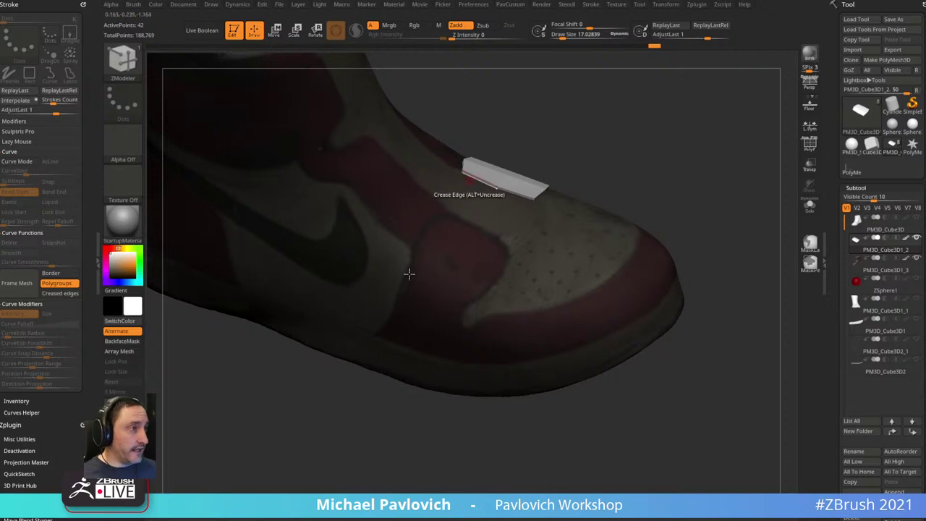
- With the Topology brush, outline the red panel on the shoe's opposite side using four crossing boundary curves
drag(666, 130, 686, 141)
key(b)
key(t)
key(o)
mouse_move(651, 230)
mouse_down()
mouse_move(709, 138)
mouse_move(496, 283)
mouse_move(653, 137)
mouse_move(475, 264)
mouse_up()
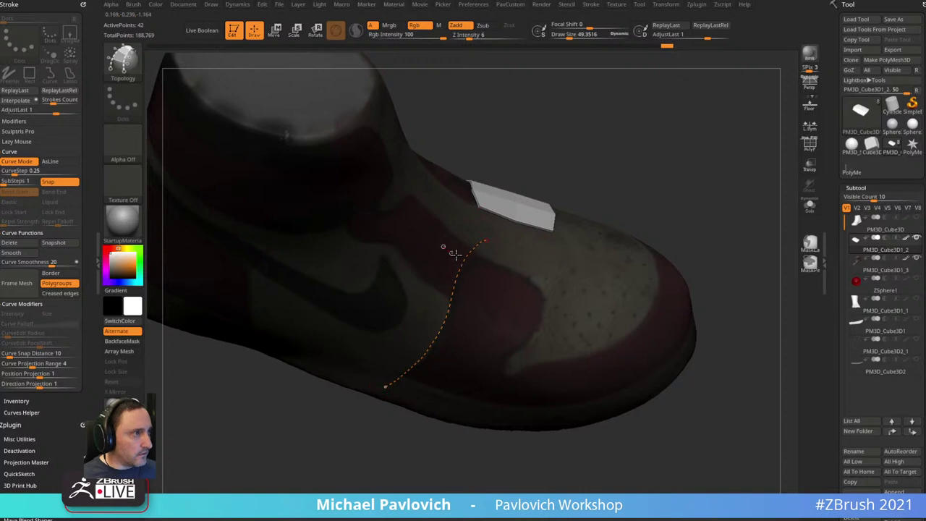
drag(525, 276, 526, 277)
key(ctrl+z)
drag(447, 242, 521, 270)
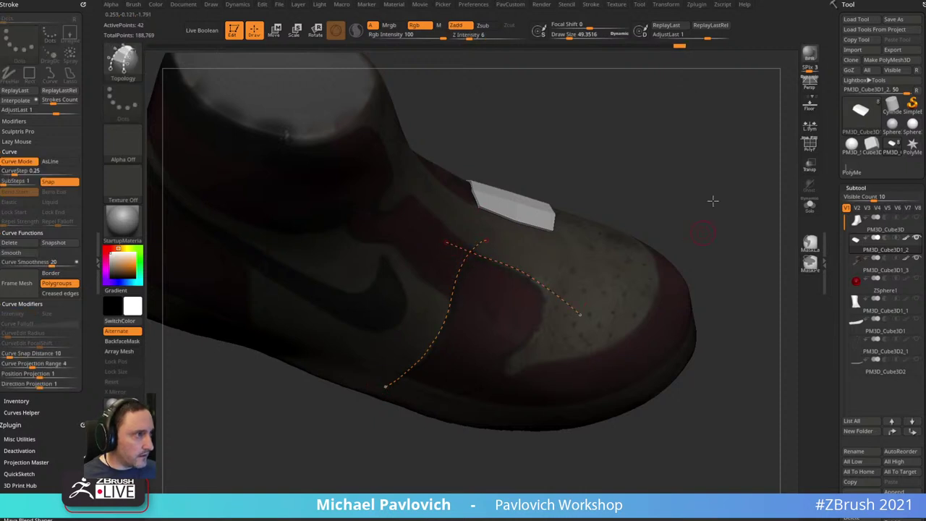
drag(713, 201, 712, 177)
drag(464, 386, 425, 403)
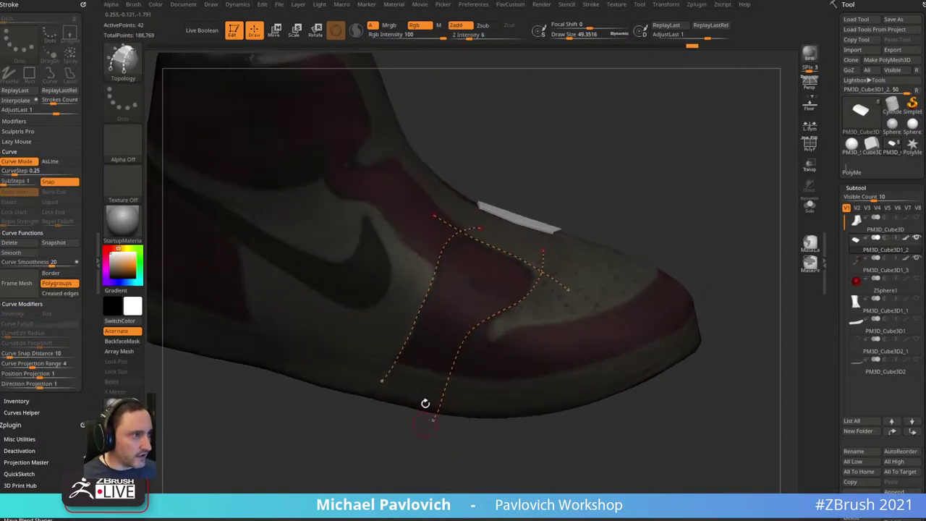
drag(404, 369, 504, 391)
drag(671, 223, 710, 178)
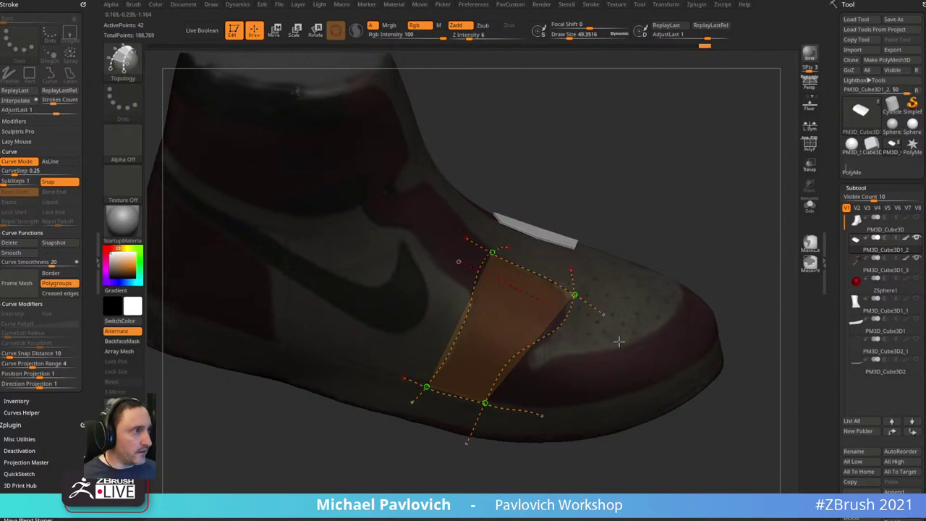
- Draw crosswise and lengthwise topology curves inside the outline to divide the panel into a quad grid
drag(619, 342, 459, 262)
drag(446, 311, 588, 370)
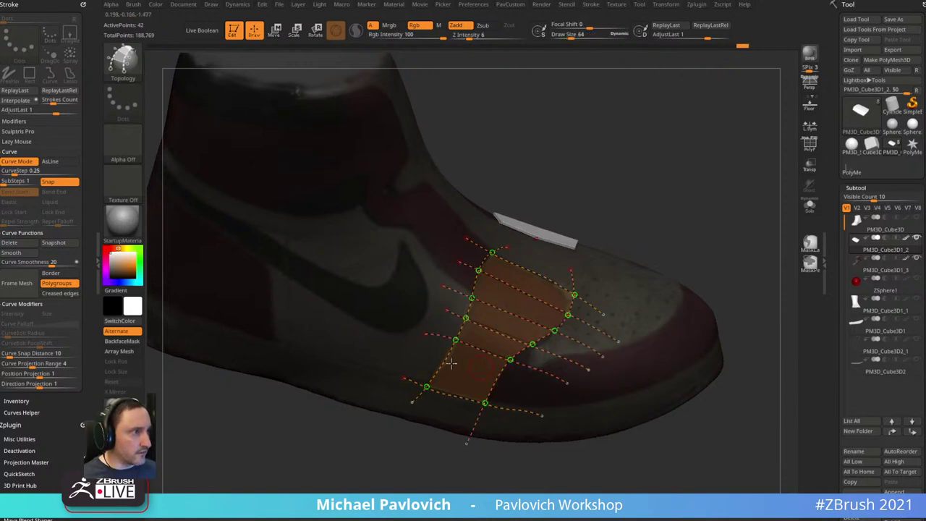
drag(659, 193, 638, 159)
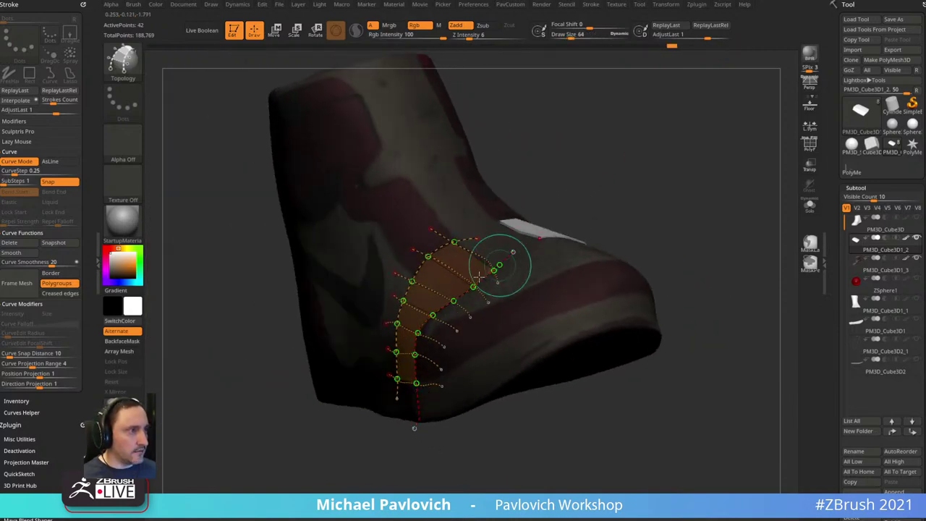
drag(442, 456, 550, 251)
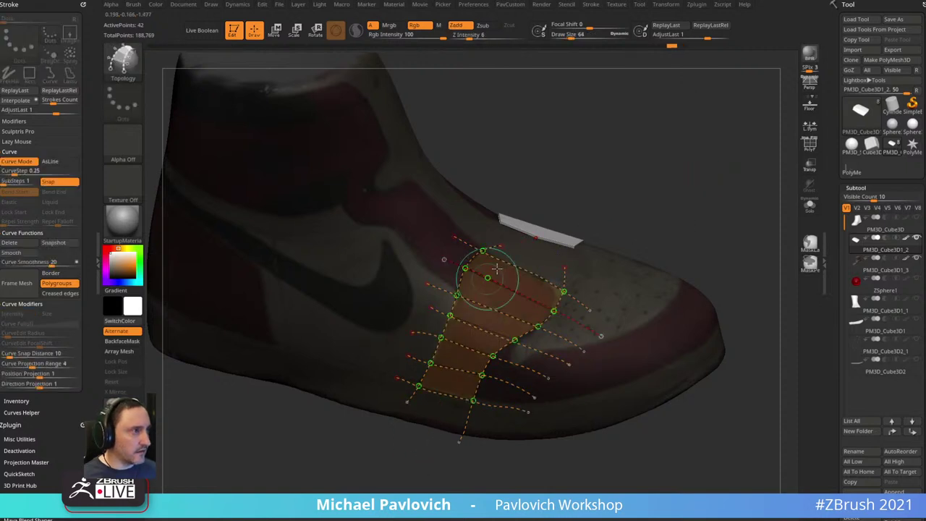
drag(423, 425, 537, 261)
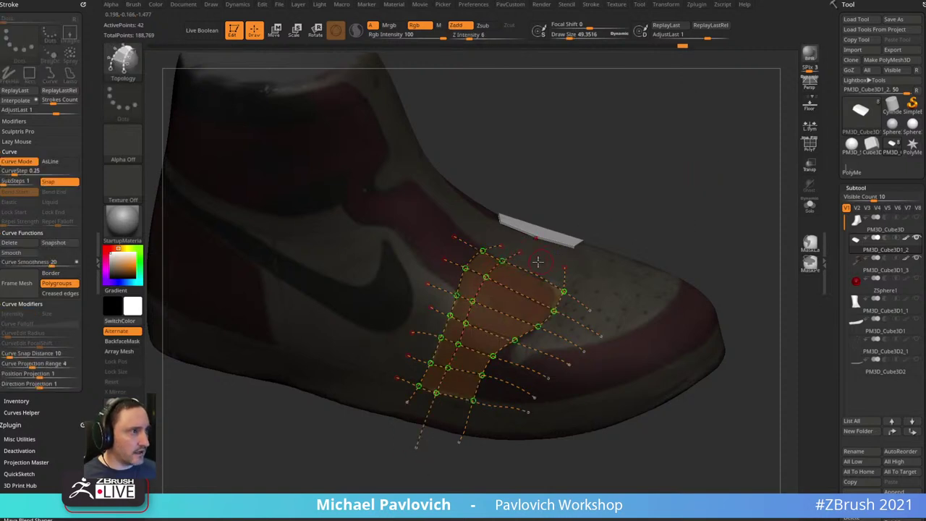
drag(706, 201, 558, 316)
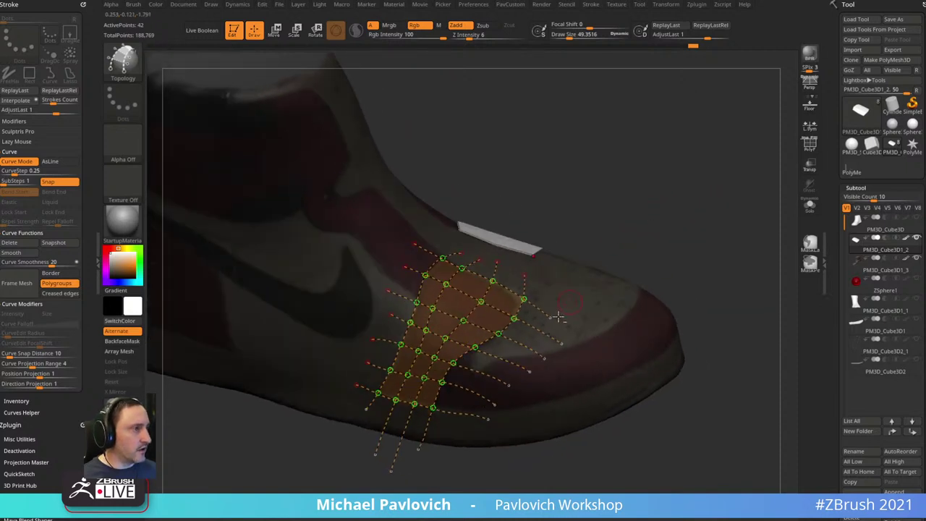
- Try trimming the overhanging ends of the topology curves and undo the trimming
alt+drag(464, 438, 465, 443)
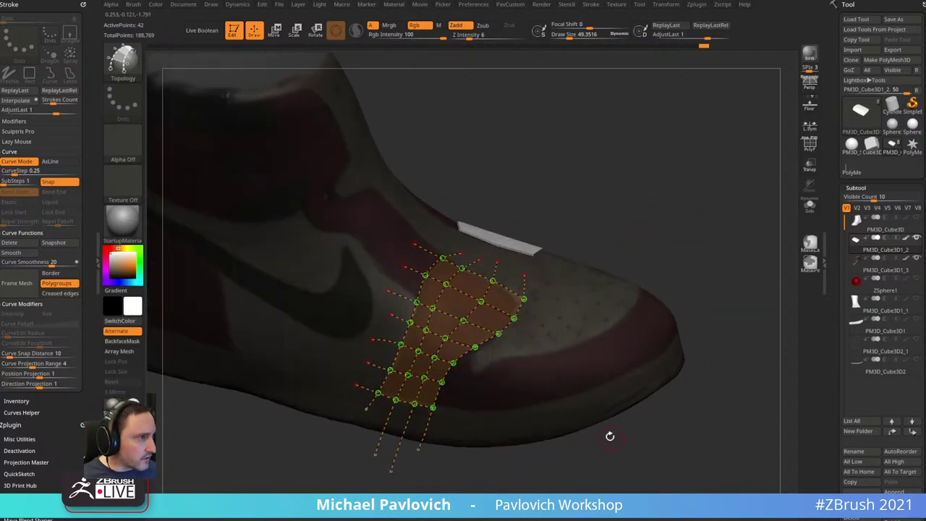
click(724, 242)
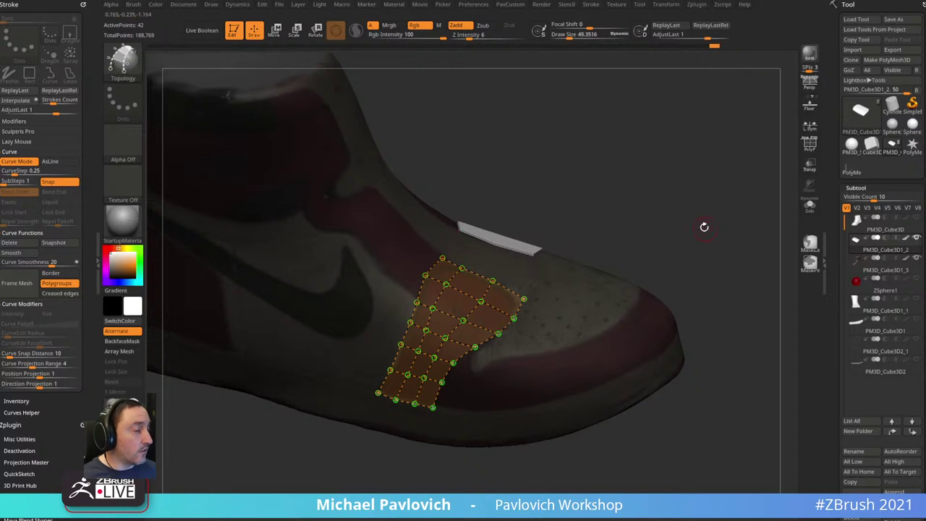
key(ctrl+z)
key(ctrl+z)
- Generate a single-sided mesh from the curve grid at draw size 1 and separate it with Split Masked Points
drag(654, 217, 696, 211)
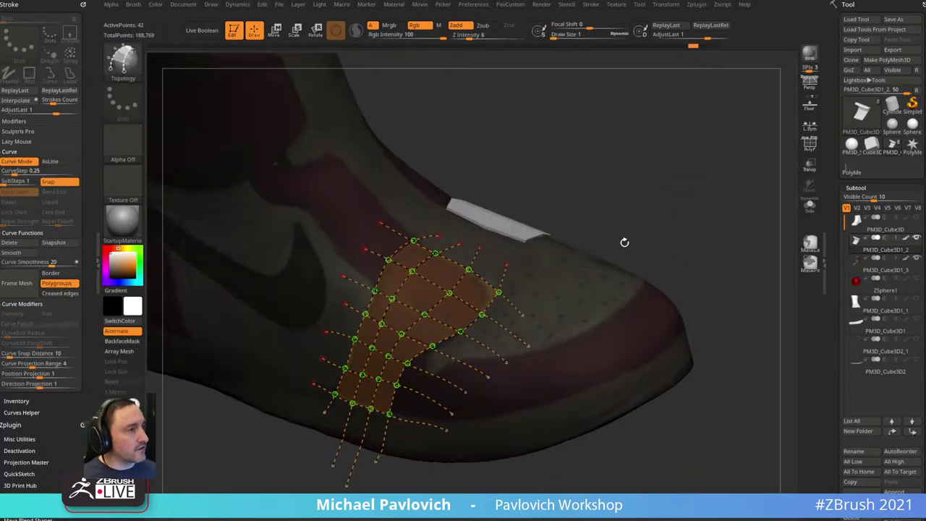
click(604, 299)
key(space)
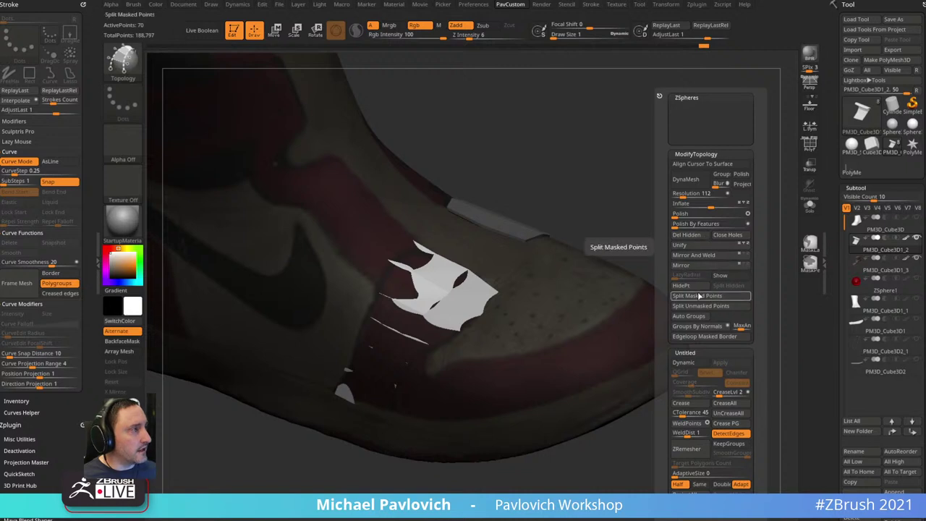
click(699, 295)
mouse_move(594, 199)
mouse_down()
mouse_move(672, 169)
mouse_move(520, 223)
mouse_up()
- Extrude the new panel with ZModeler, targeting Polygroup All, to give it thickness
key(b)
key(z)
key(m)
key(space)
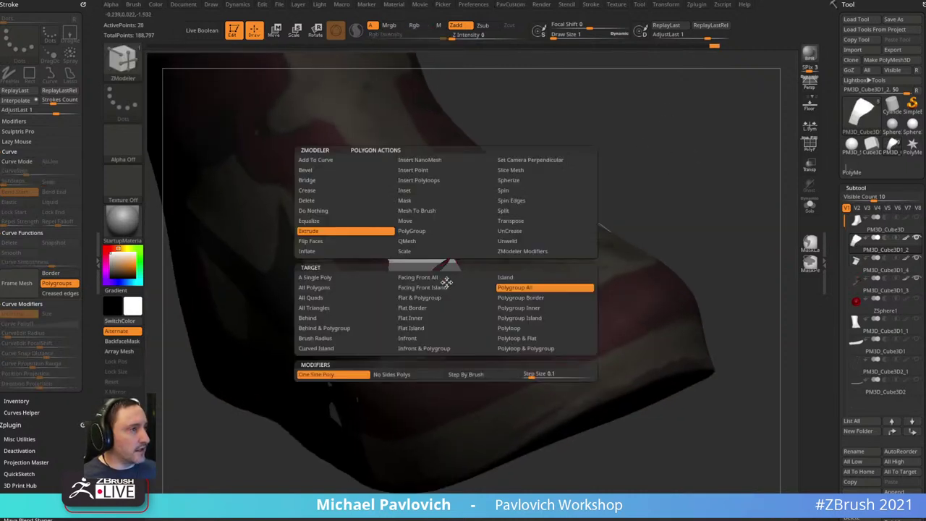
click(447, 281)
drag(593, 261, 616, 148)
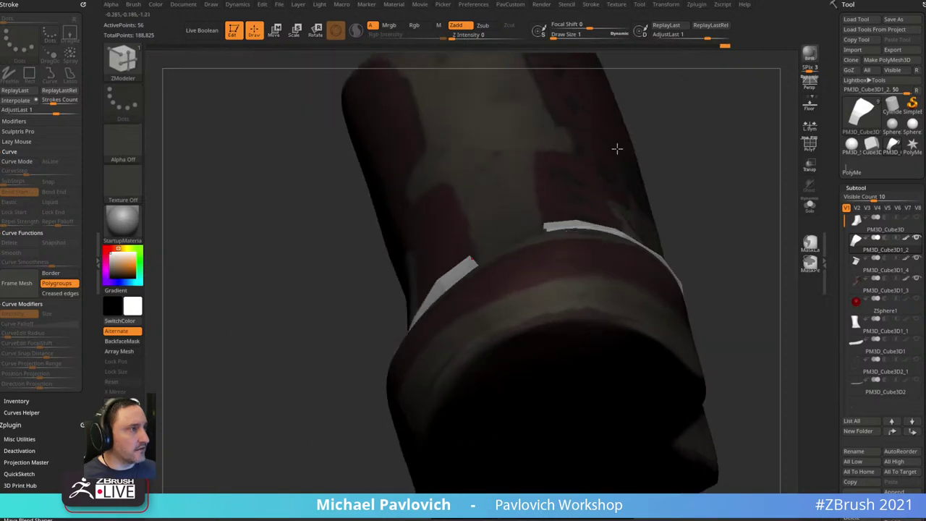
- Isolate the new panel with its polyframe shown and give the rim strip at its lower end a separate polygroup
drag(695, 132, 744, 182)
click(809, 203)
click(809, 144)
drag(723, 216, 790, 164)
drag(767, 130, 557, 184)
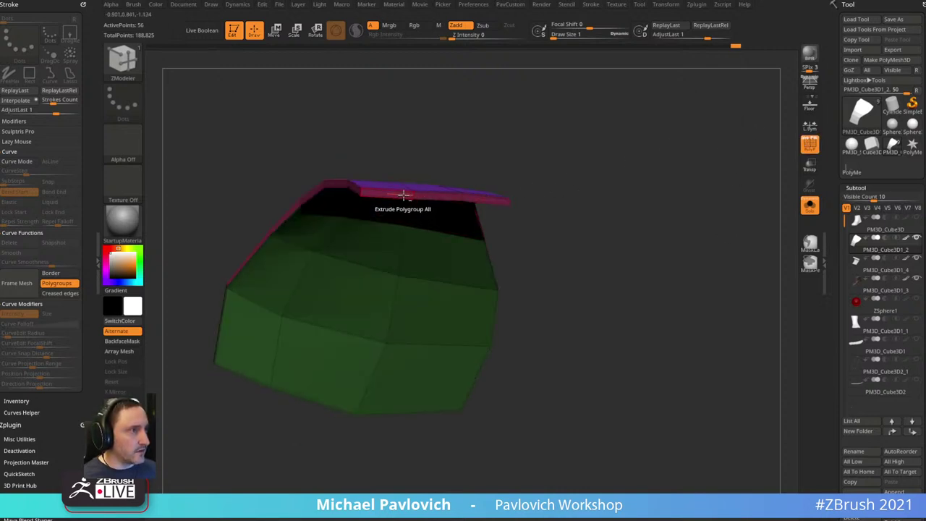
click(470, 198)
- Crease the new panel by polygroups, smooth it with dynamic subdivision, and return to the full shoe without the polyframe
key(g)
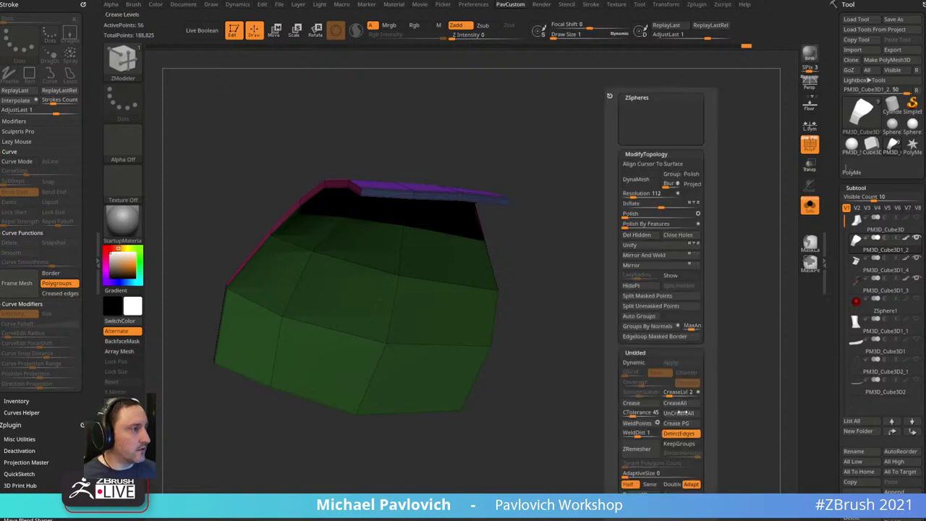
click(680, 425)
key(d)
drag(664, 211, 534, 430)
key(g)
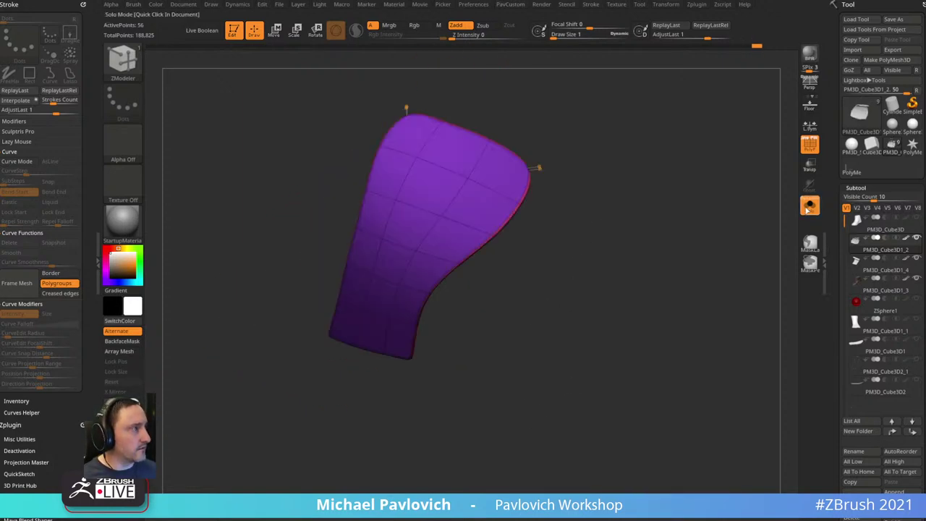
click(807, 209)
key(shift+f)
- Select the opposite side's panel subtool and turn on its dynamic subdivision
alt+drag(684, 434, 403, 271)
mouse_move(571, 178)
shift+mouse_down()
mouse_move(624, 158)
mouse_move(715, 186)
mouse_move(715, 243)
shift+mouse_up()
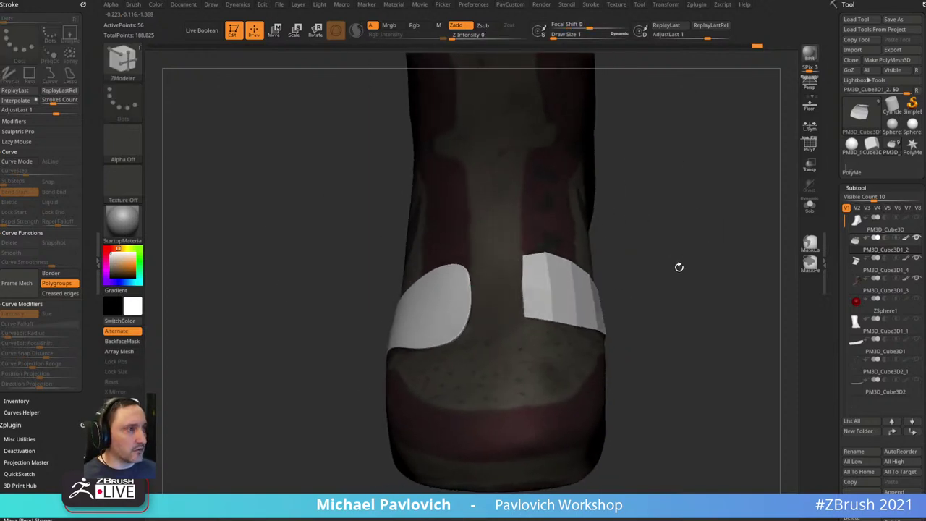
key(1)
alt+click(593, 296)
alt+drag(635, 275, 620, 275)
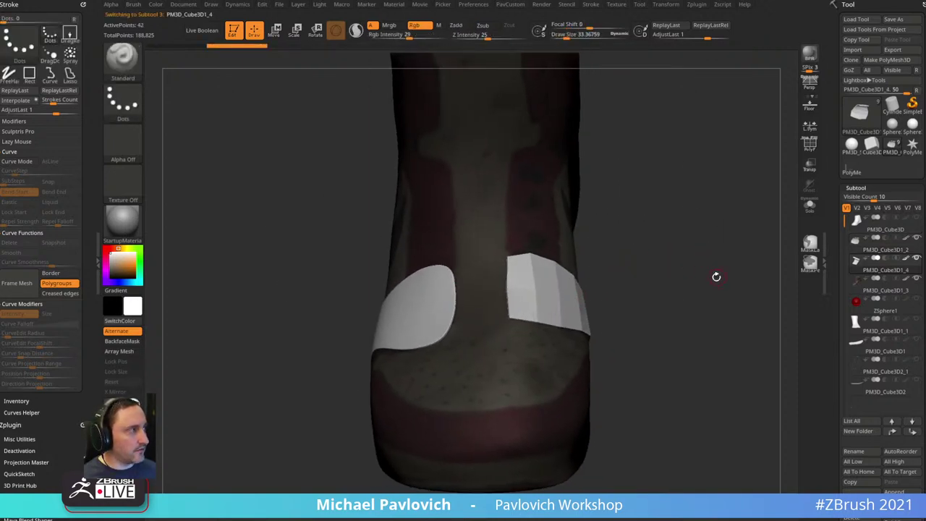
drag(716, 277, 700, 272)
- Select the newer panel's subtool and merge it down with the opposite side's panel
click(875, 253)
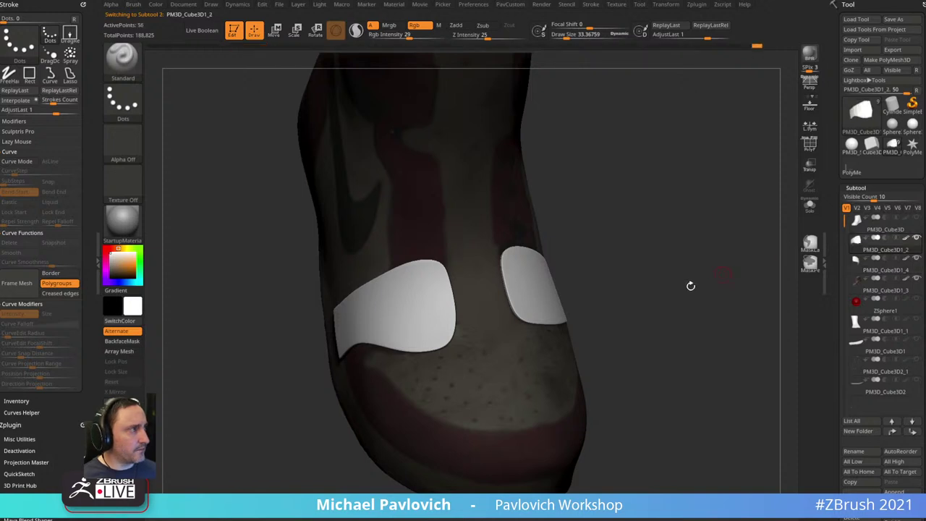
key(ctrl+m)
click(705, 303)
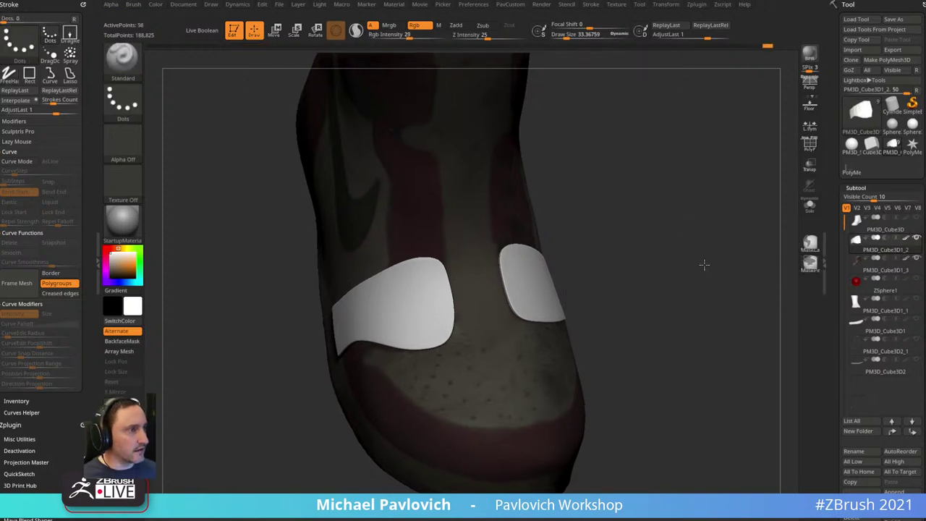
- With the Topology brush, draw a curve along the swoosh's upper edge from the lacing area to the heel
mouse_move(702, 265)
mouse_down()
mouse_move(684, 178)
mouse_move(668, 213)
mouse_move(707, 223)
mouse_move(583, 196)
mouse_move(719, 209)
mouse_move(679, 193)
mouse_move(739, 211)
mouse_move(704, 188)
mouse_move(702, 172)
mouse_up()
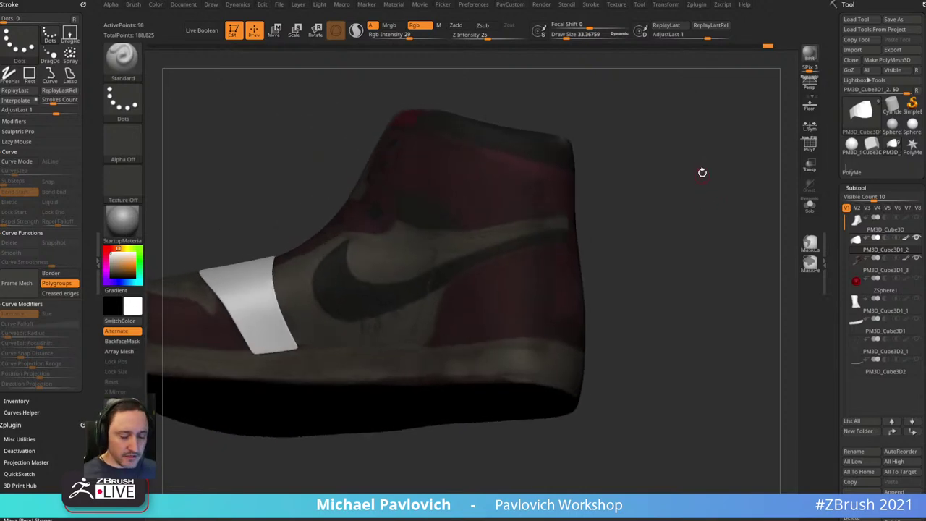
key(b)
key(Escape)
key(b)
key(t)
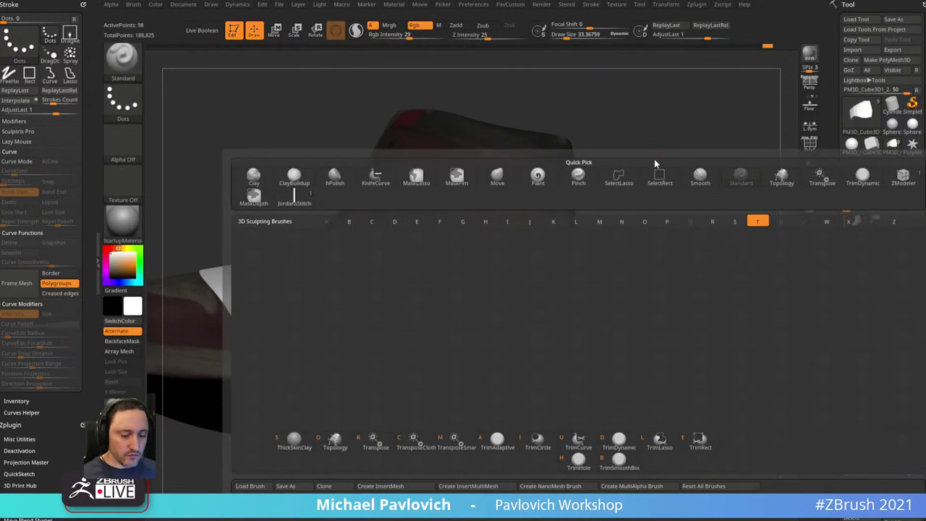
key(o)
alt+drag(653, 144, 671, 171)
key(s)
drag(393, 279, 366, 269)
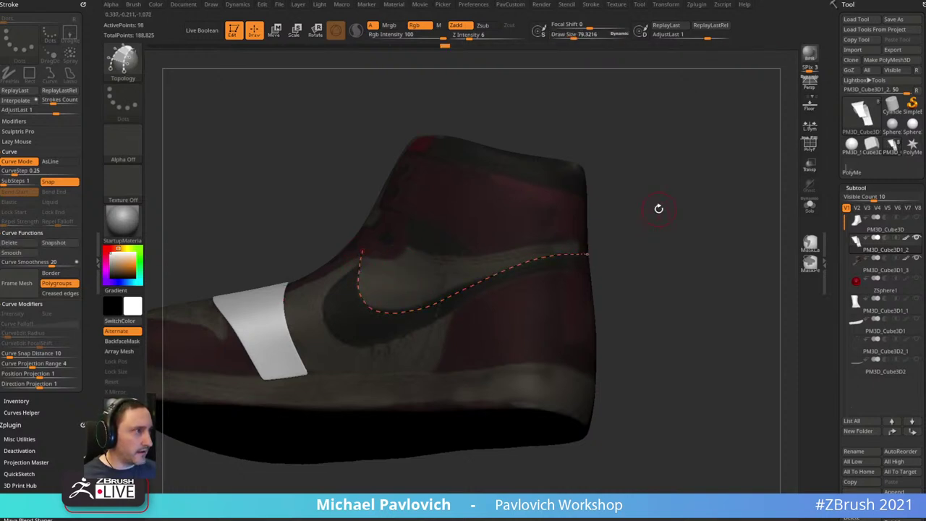
- Draw a curve along the swoosh's lower edge and close its outline with short crossing curves at the front tip and heel
drag(658, 209, 663, 208)
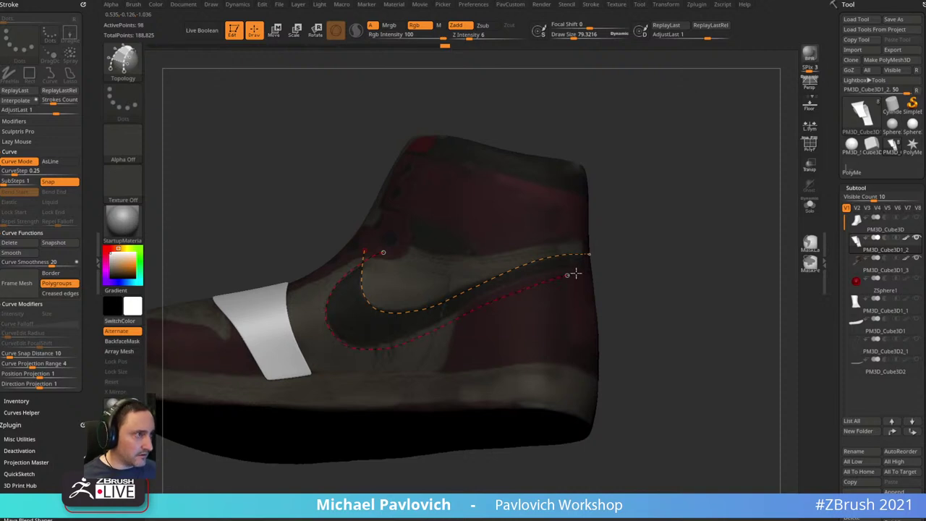
drag(659, 242, 666, 250)
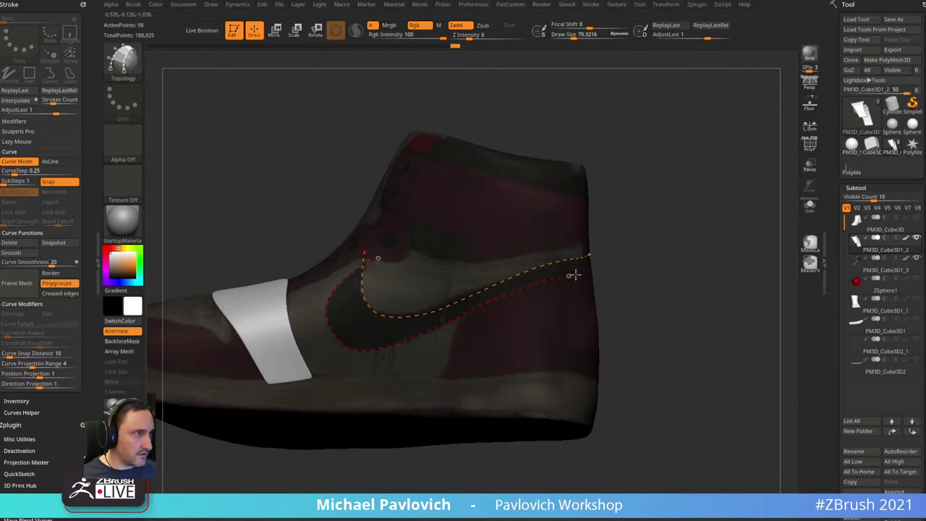
mouse_move(640, 258)
mouse_down()
mouse_move(706, 215)
mouse_move(579, 200)
mouse_move(671, 186)
mouse_move(635, 246)
mouse_up()
drag(635, 200, 630, 287)
drag(743, 180, 664, 196)
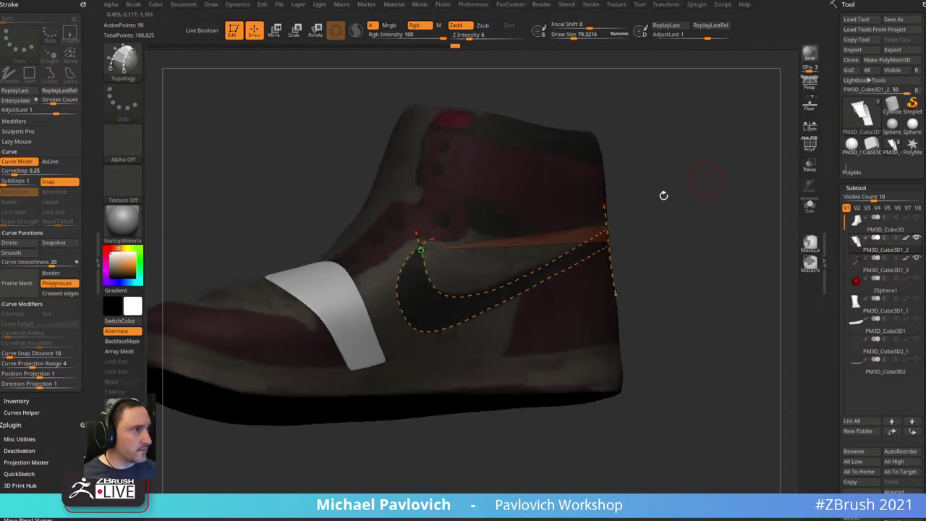
- Draw cross curves over the swoosh from its front tip to the heel, dividing the outline into a strip of quads
click(441, 263)
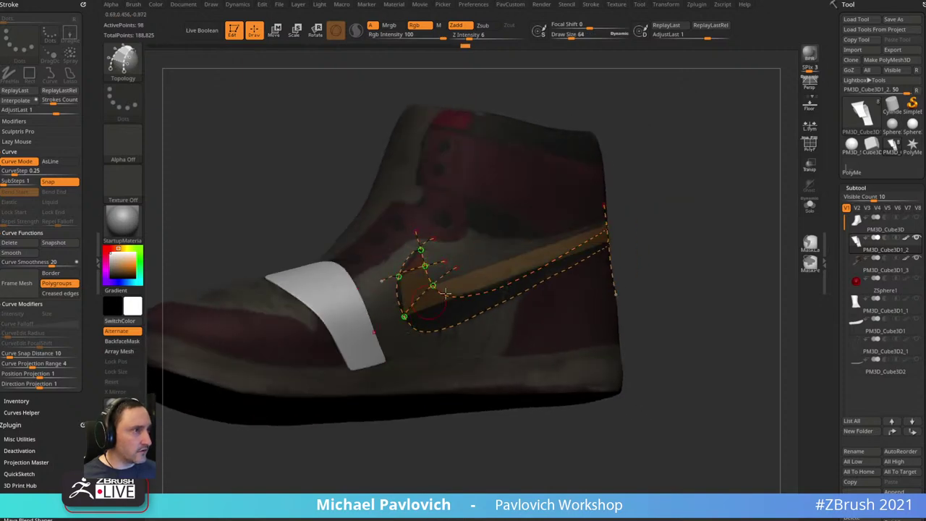
drag(606, 228, 512, 274)
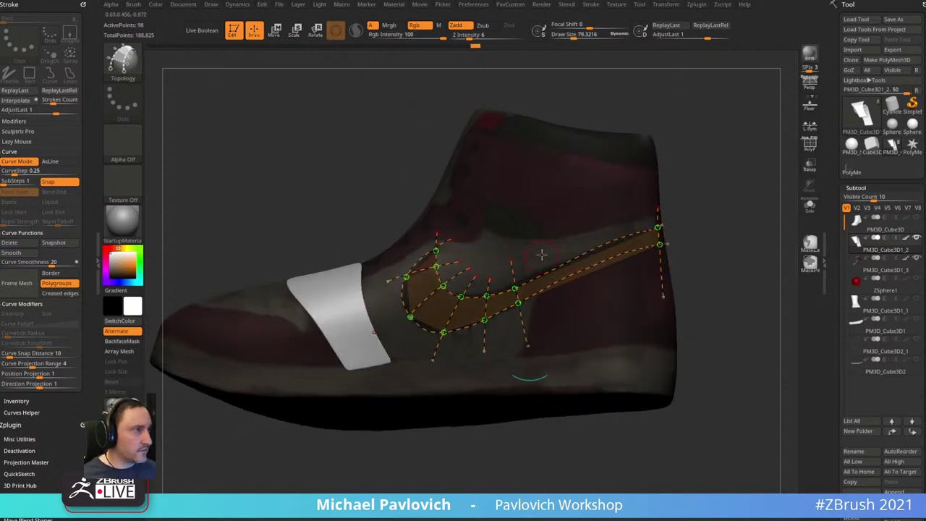
mouse_move(640, 275)
mouse_down()
mouse_move(703, 193)
mouse_move(709, 212)
mouse_move(703, 167)
mouse_up()
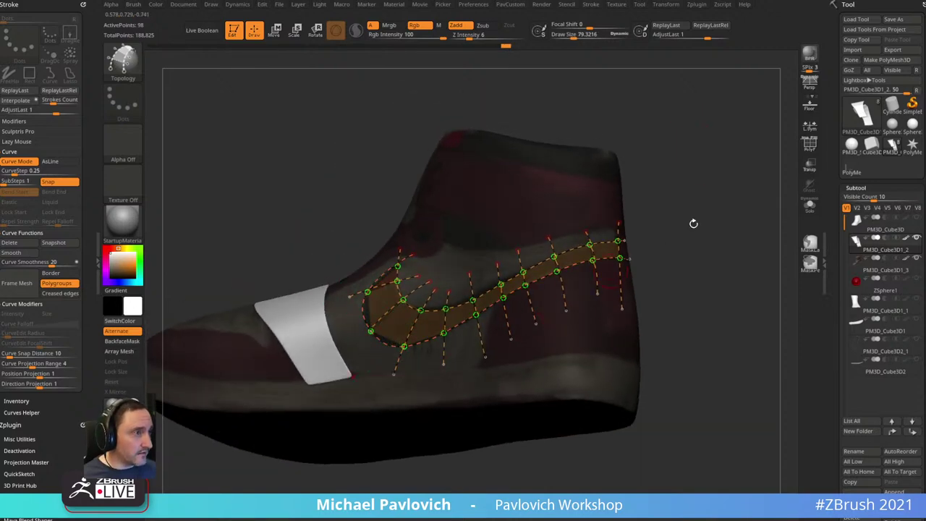
drag(693, 224, 646, 210)
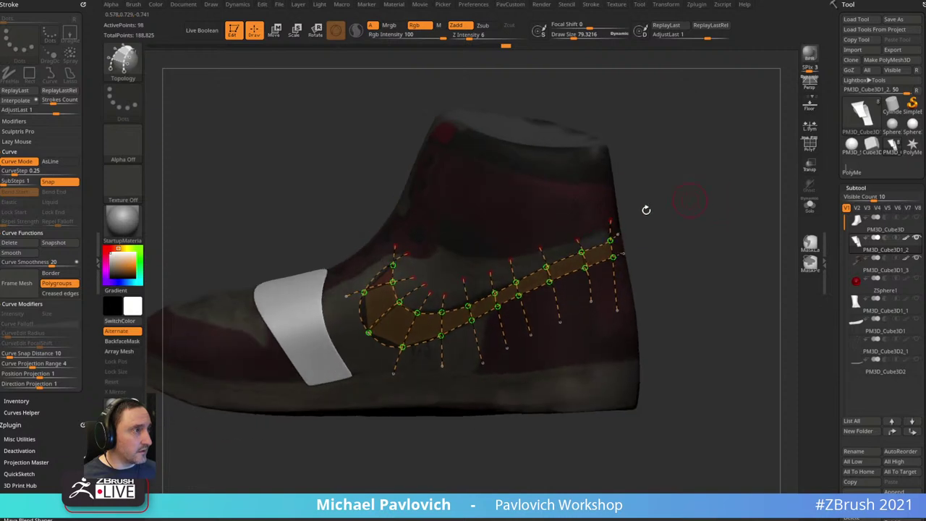
- Generate the swoosh mesh from the curves at draw size 1 and separate it from the existing panels with Split Masked Points
key(s)
drag(578, 191, 554, 192)
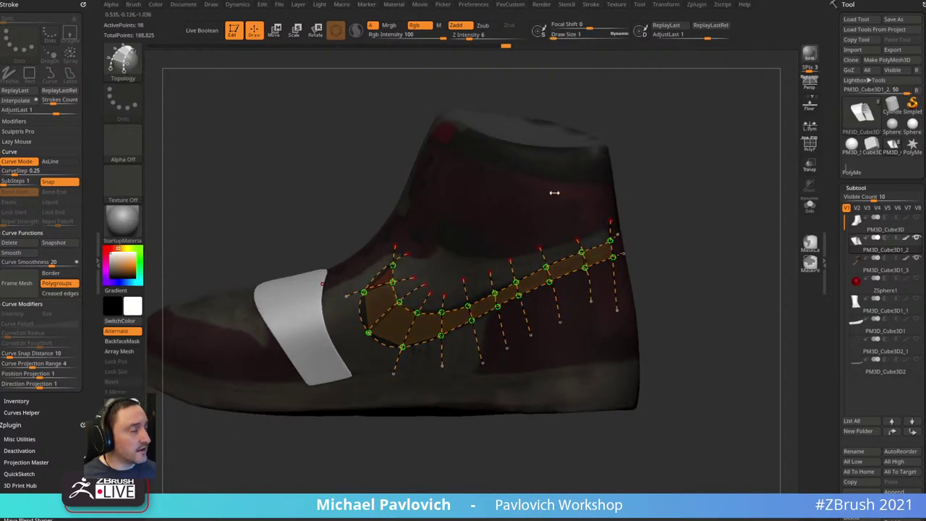
click(560, 177)
drag(709, 162, 732, 196)
key(2)
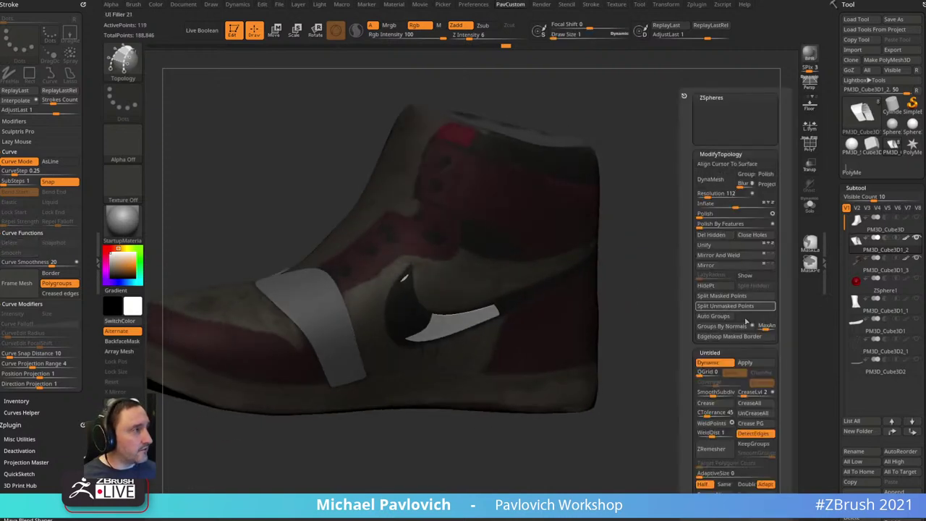
click(724, 296)
- Extrude the swoosh into a thick piece with the ZModeler brush
drag(692, 285, 700, 298)
key(b)
key(z)
key(m)
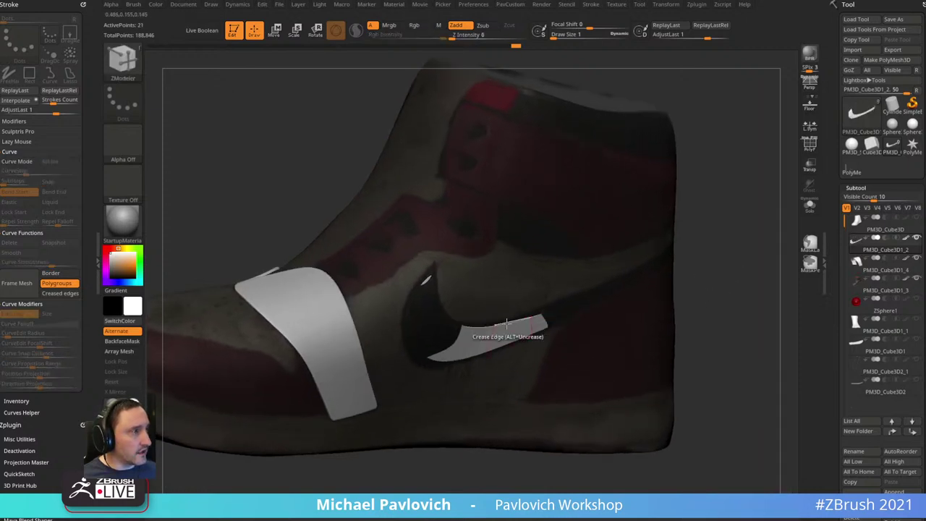
click(506, 331)
drag(739, 260, 694, 277)
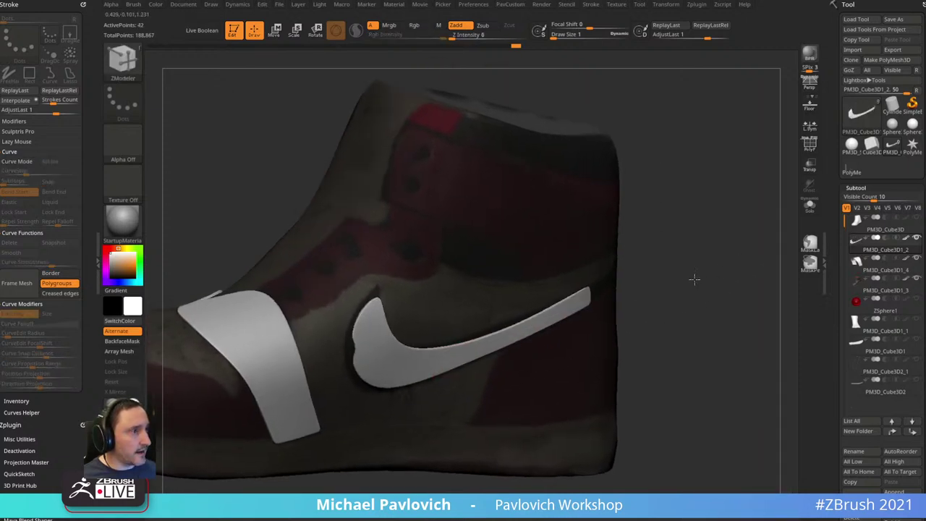
- Isolate the swoosh with its polyframe shown, check parts of it by hiding the others, and restore its full visibility
click(810, 206)
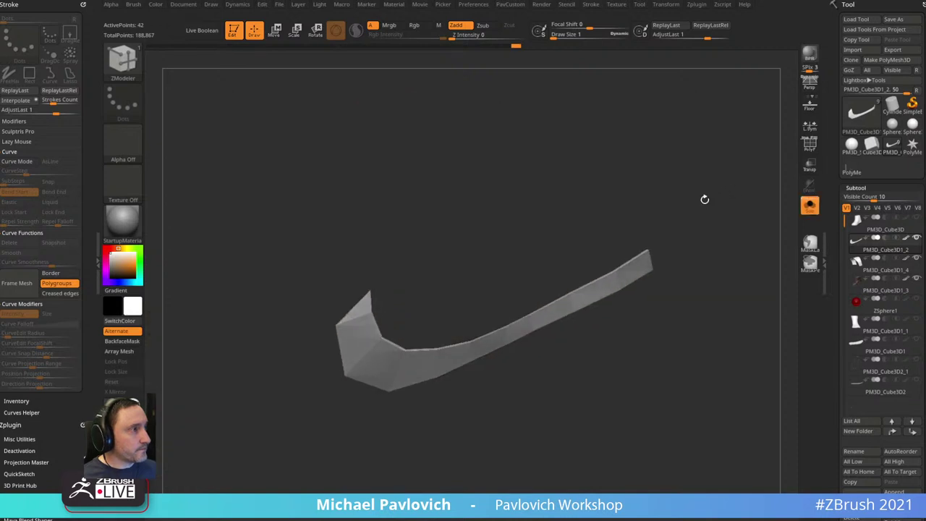
mouse_move(704, 198)
mouse_down()
mouse_move(742, 203)
mouse_move(735, 154)
mouse_move(712, 168)
mouse_up()
mouse_move(370, 264)
ctrl+shift+mouse_down()
mouse_move(322, 286)
mouse_move(430, 378)
mouse_move(630, 254)
ctrl+shift+mouse_up()
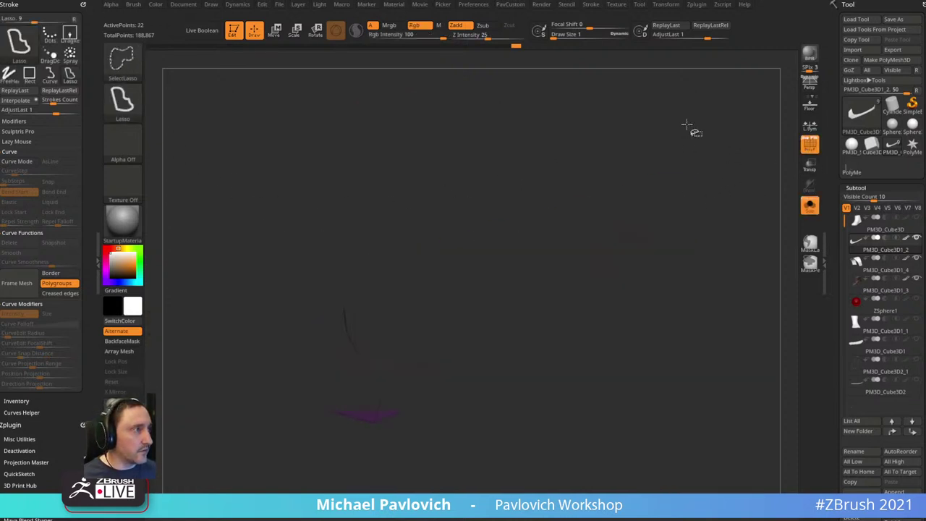
ctrl+shift+click(676, 161)
mouse_move(678, 158)
mouse_down()
mouse_move(682, 147)
mouse_move(661, 149)
mouse_up()
mouse_move(613, 250)
ctrl+shift+mouse_down()
mouse_move(585, 207)
mouse_move(606, 268)
ctrl+shift+mouse_up()
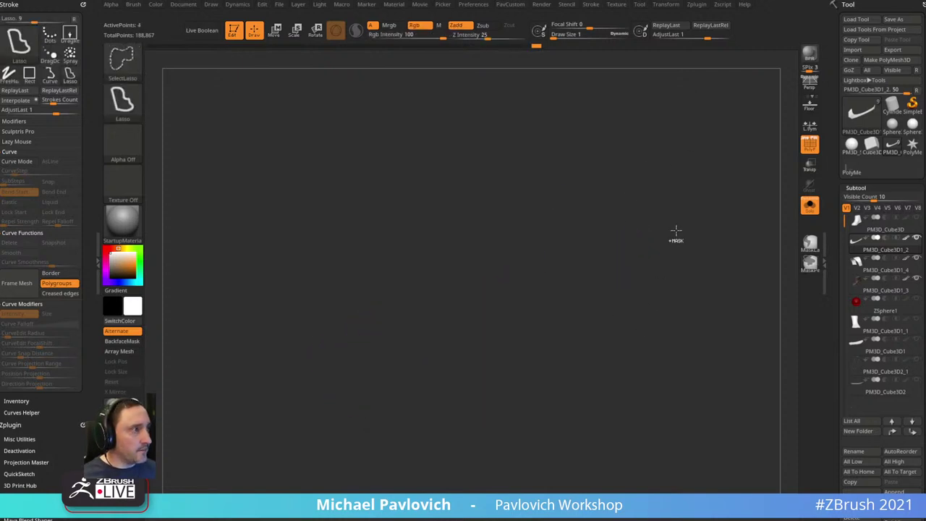
ctrl+shift+click(653, 155)
- Crease the swoosh by polygroups and smooth it with dynamic subdivision
drag(653, 154, 707, 183)
key(3)
click(728, 425)
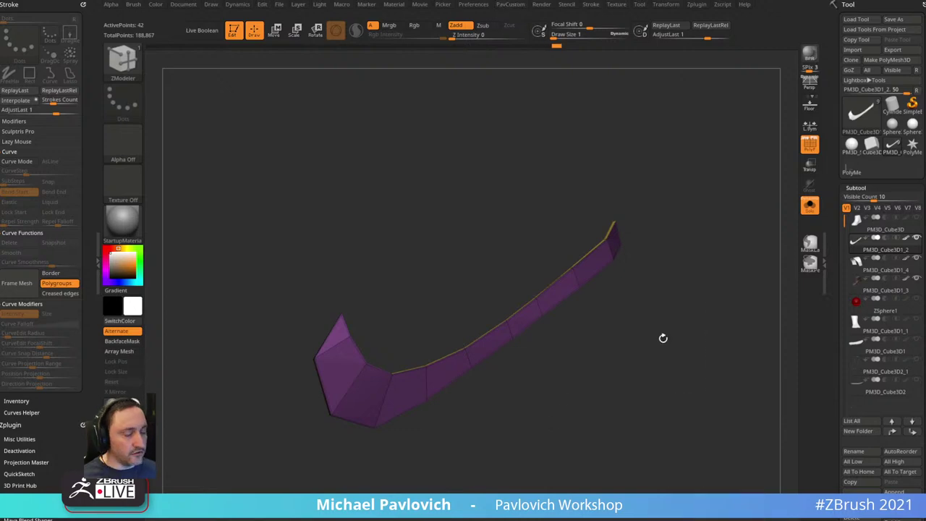
key(d)
mouse_move(643, 355)
mouse_down()
mouse_move(728, 283)
mouse_move(742, 225)
mouse_move(723, 213)
mouse_move(766, 213)
mouse_move(686, 196)
mouse_move(616, 243)
mouse_move(628, 212)
mouse_move(611, 211)
mouse_up()
- Return to the full shoe without the polyframe and switch to the Move brush for shaping the swoosh
click(808, 206)
click(809, 145)
key(b)
key(m)
key(v)
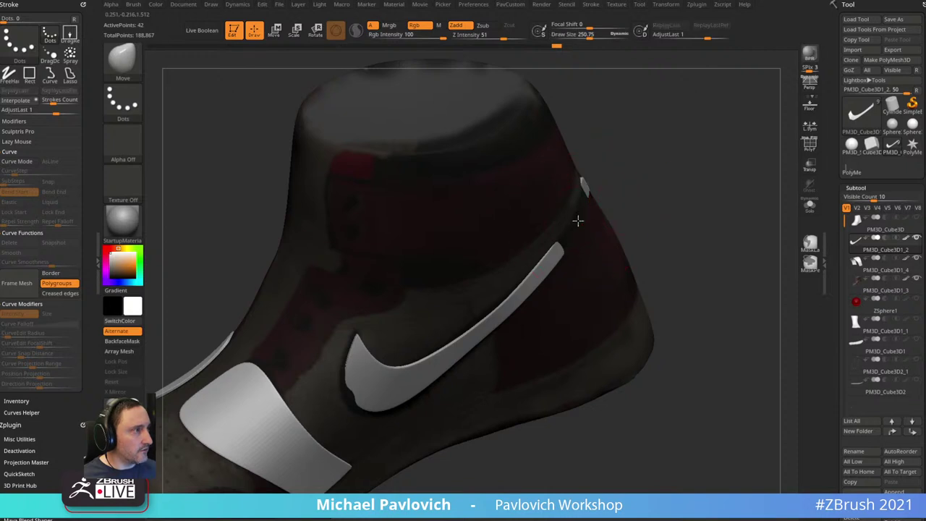
- With the Move brush, pull the buried parts of the swoosh's tail and lower front edge out of the shoe surface
drag(558, 249, 581, 215)
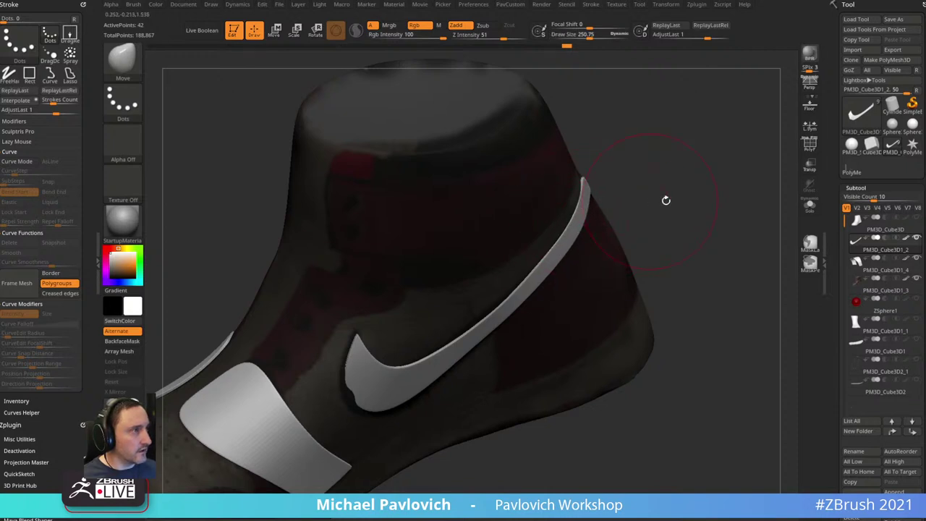
drag(665, 200, 655, 166)
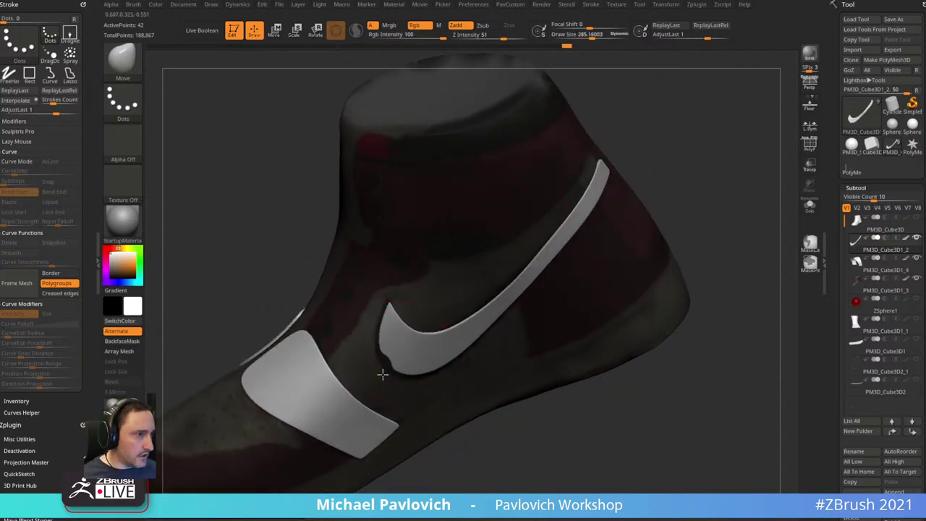
drag(383, 374, 384, 352)
drag(504, 459, 583, 476)
key(s)
click(418, 390)
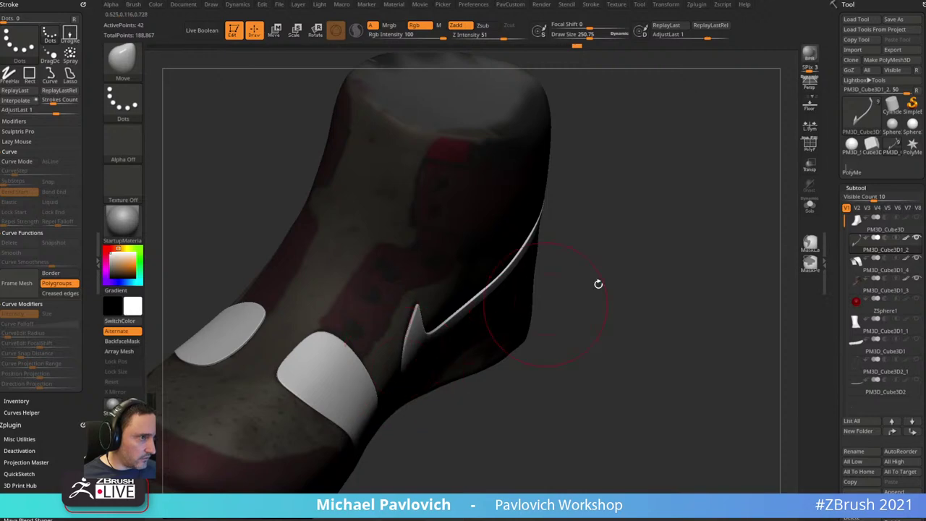
- Reshape the swoosh's rounded front and pointed tip so they sit cleanly over the side of the shoe
key(1)
mouse_move(551, 413)
mouse_down()
mouse_move(489, 335)
mouse_move(400, 381)
mouse_up()
mouse_move(361, 326)
mouse_down()
mouse_move(368, 312)
mouse_move(433, 374)
mouse_move(564, 252)
mouse_up()
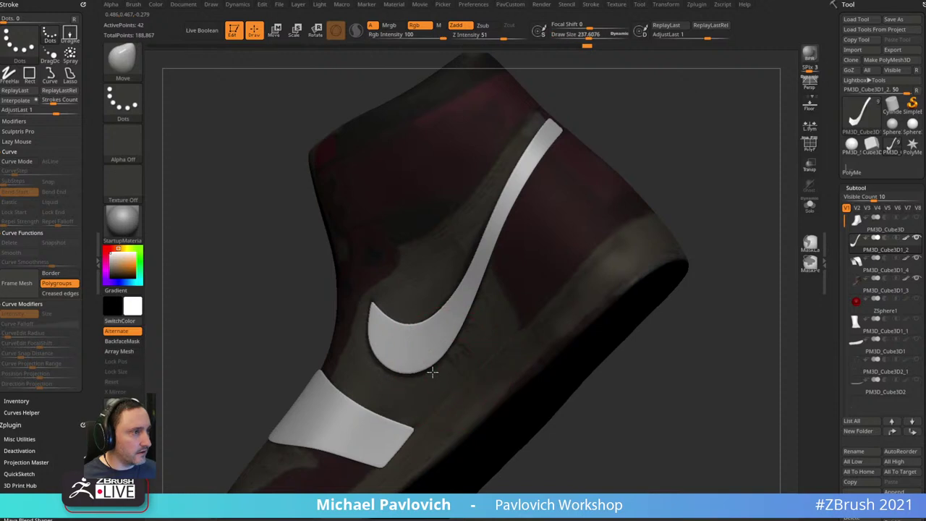
drag(675, 147, 374, 335)
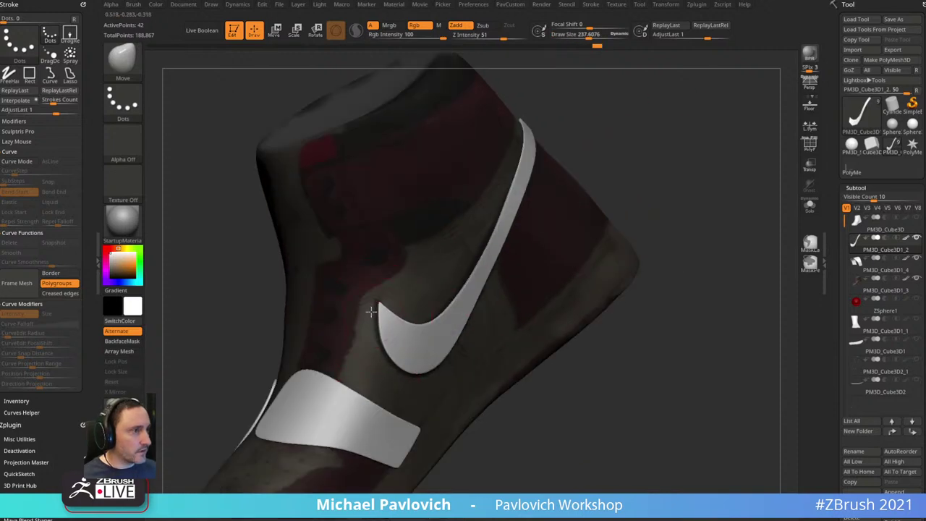
- Adjust the swoosh's narrow middle band and its fit around the shoe toward the heel
drag(638, 161, 613, 157)
drag(473, 277, 494, 240)
drag(655, 154, 587, 171)
drag(672, 97, 578, 238)
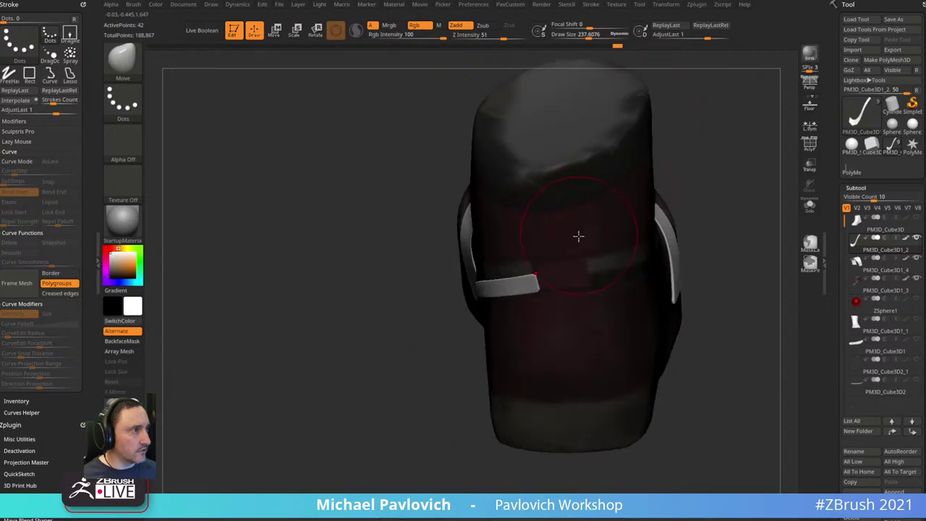
- With the Topology brush at draw size 112, trace the inner upper edge of the opposite side's painted swoosh from tip to heel
mouse_move(709, 188)
mouse_down()
mouse_move(729, 171)
mouse_move(704, 151)
mouse_move(738, 166)
mouse_move(755, 197)
mouse_move(739, 316)
mouse_move(748, 285)
mouse_move(719, 326)
mouse_move(710, 304)
mouse_up()
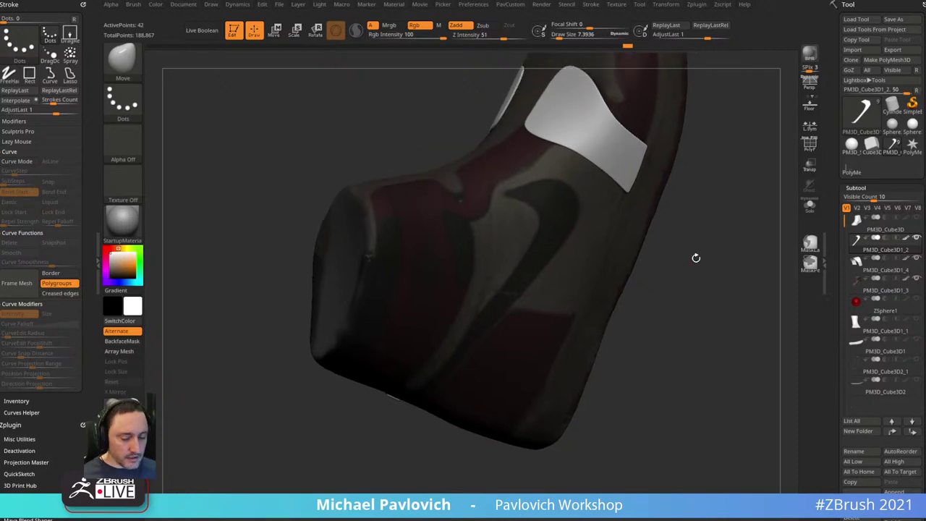
key(b)
key(t)
key(o)
drag(644, 268, 691, 237)
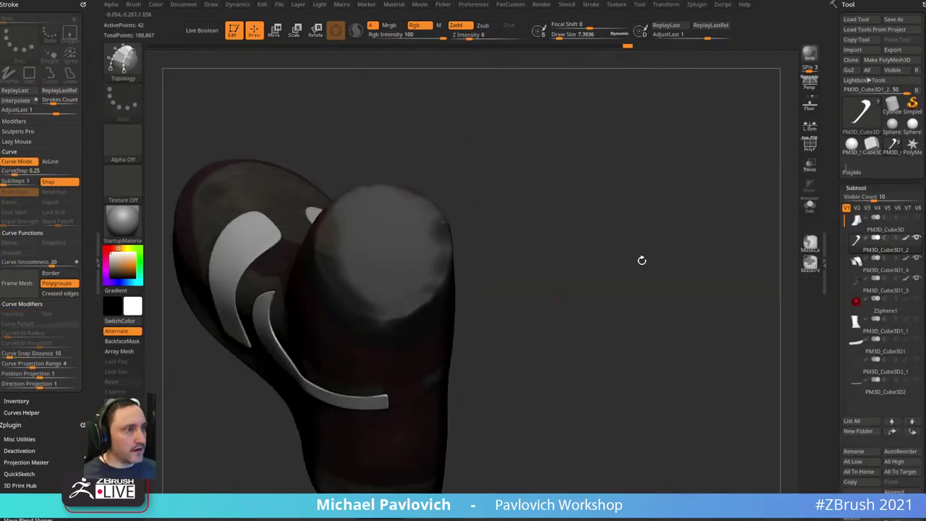
mouse_move(641, 260)
mouse_down()
mouse_move(728, 250)
mouse_move(525, 237)
mouse_move(535, 209)
mouse_up()
key(s)
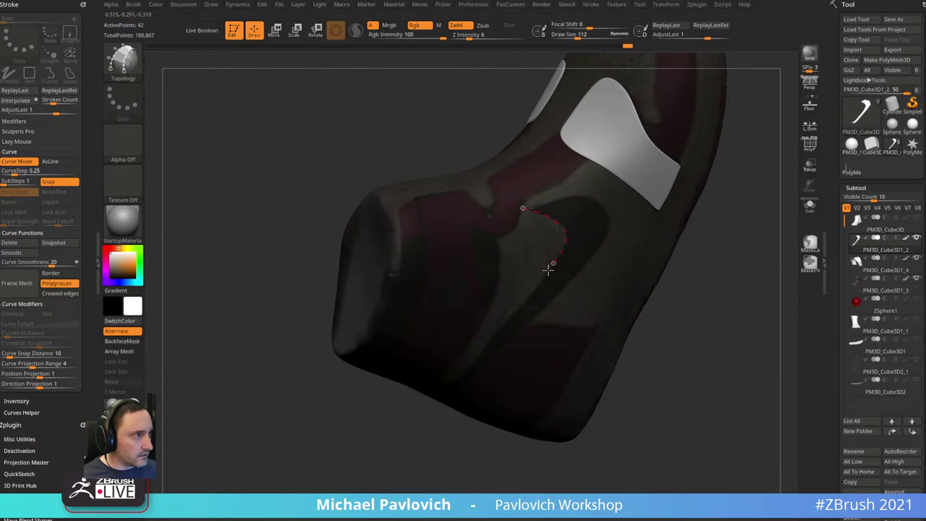
drag(425, 404, 643, 189)
key(ctrl+z)
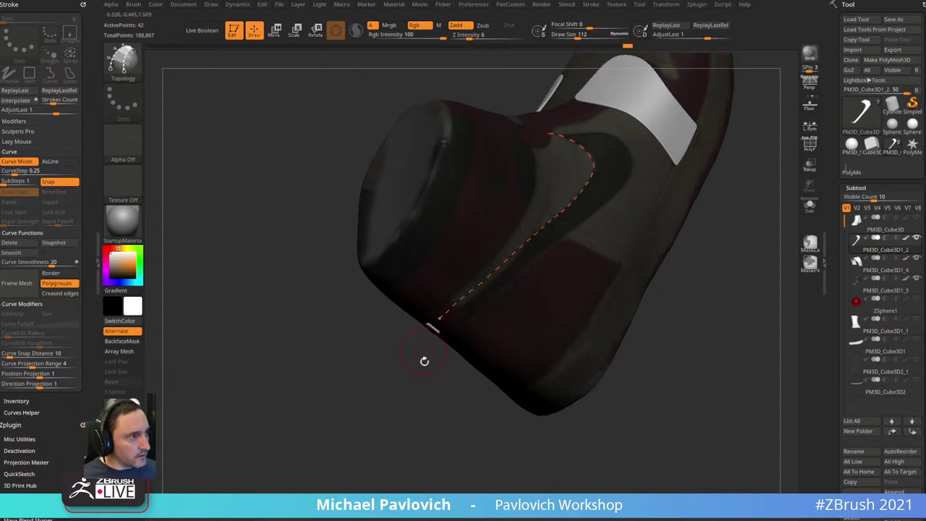
- Trace the outer lower edge of the painted swoosh from its front tip around the bend to the heel
drag(409, 394, 460, 293)
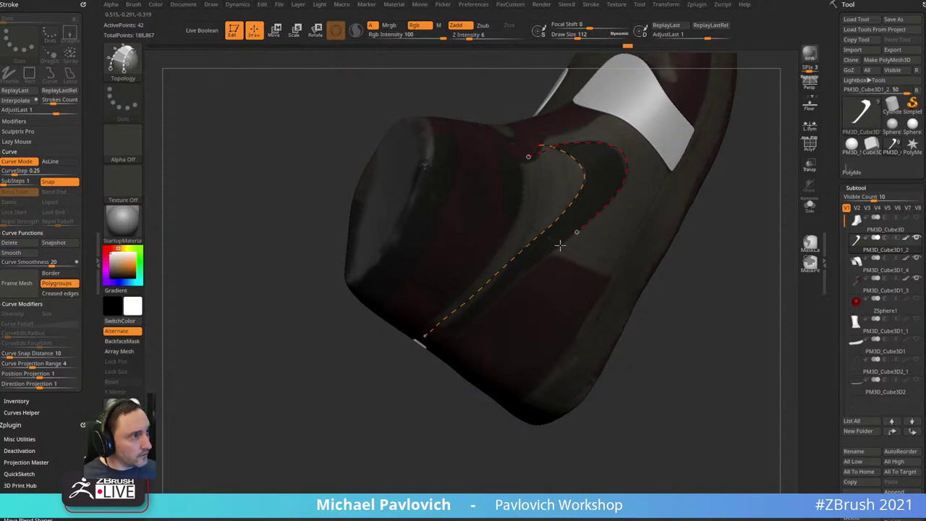
drag(428, 352, 427, 354)
mouse_move(426, 358)
mouse_down()
mouse_move(580, 234)
mouse_move(752, 124)
mouse_move(725, 97)
mouse_move(713, 137)
mouse_up()
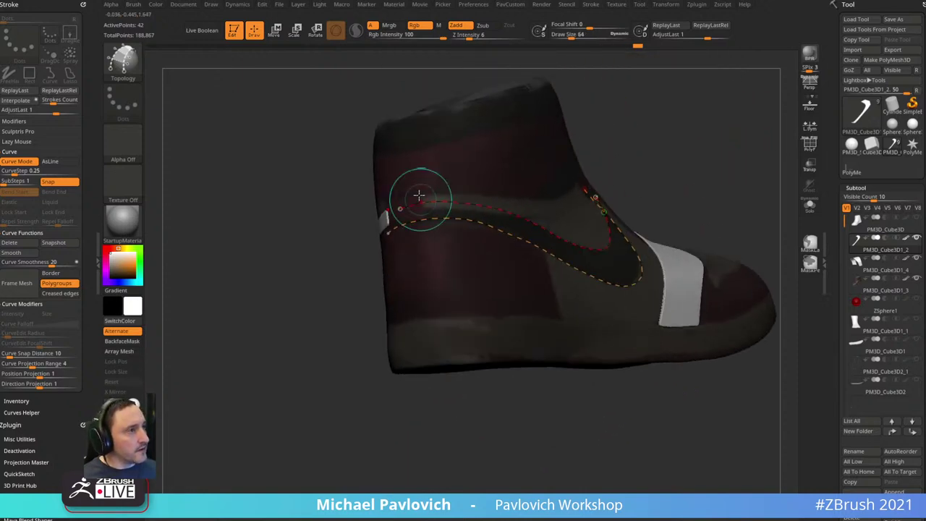
- Close the swoosh outline at the heel with a cross curve and add cross curves through its front tip and bend
drag(417, 196, 415, 248)
mouse_move(571, 151)
mouse_down()
mouse_move(647, 155)
mouse_move(652, 168)
mouse_up()
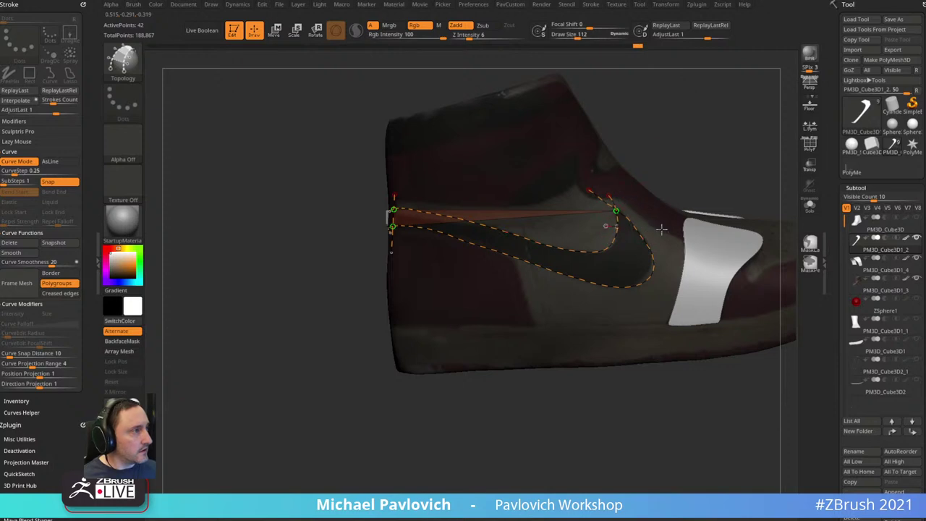
drag(606, 226, 661, 230)
drag(597, 237, 665, 266)
drag(588, 242, 631, 321)
drag(551, 385, 598, 302)
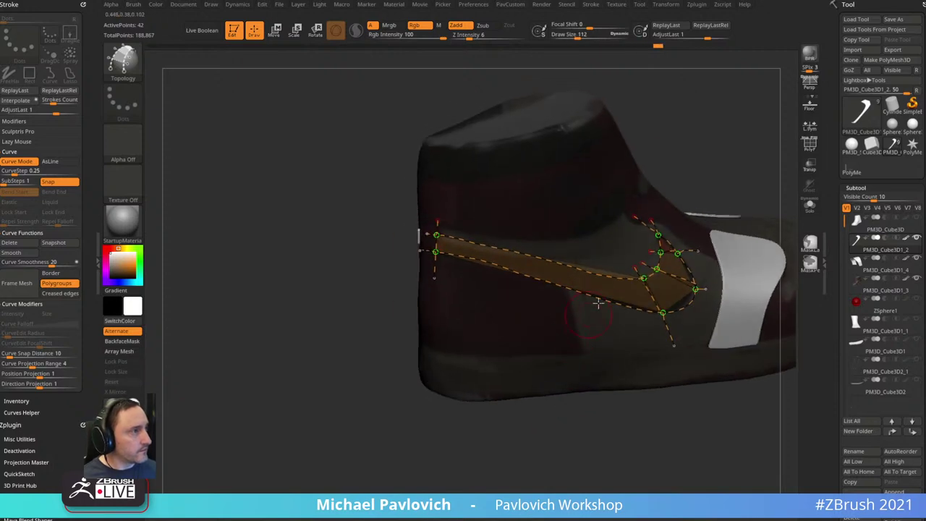
- Try denser cross curves through the swoosh's front bend and undo the misplaced ones
drag(595, 396, 692, 88)
drag(534, 259, 595, 255)
click(582, 272)
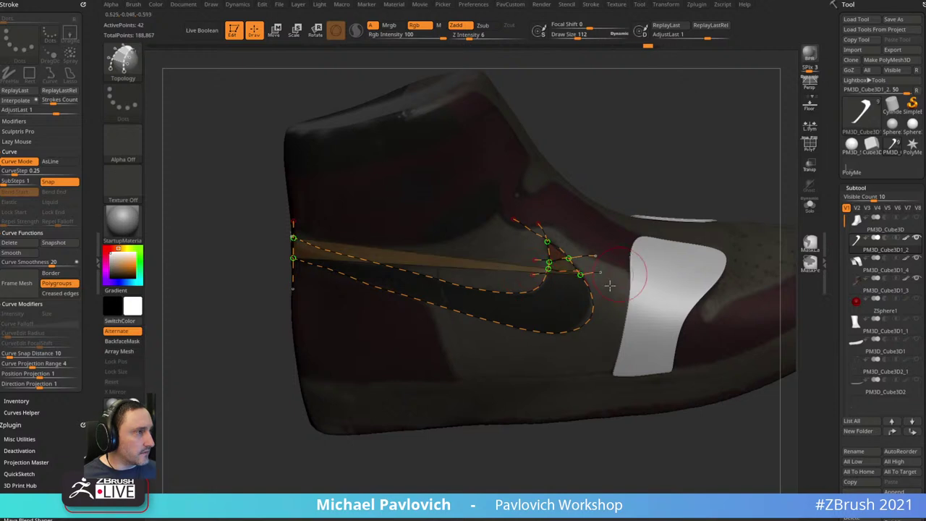
drag(558, 280, 593, 293)
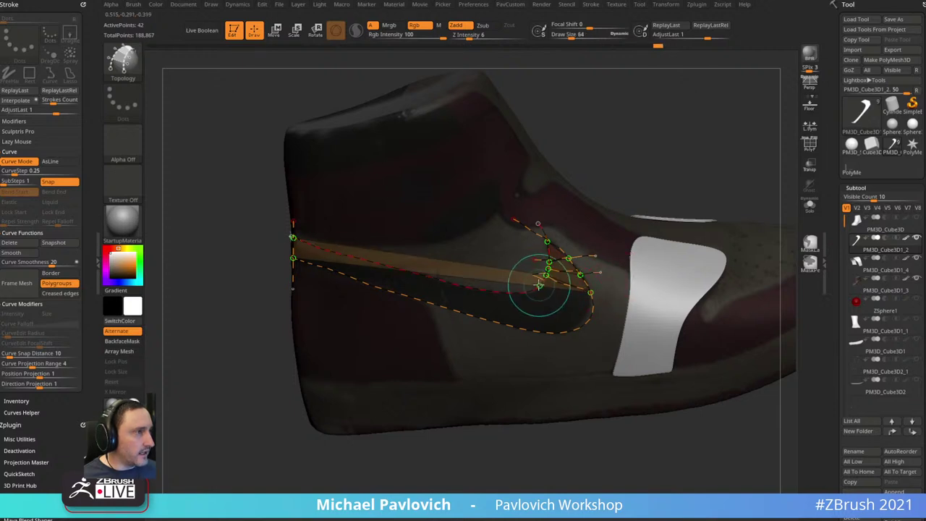
key(ctrl+z)
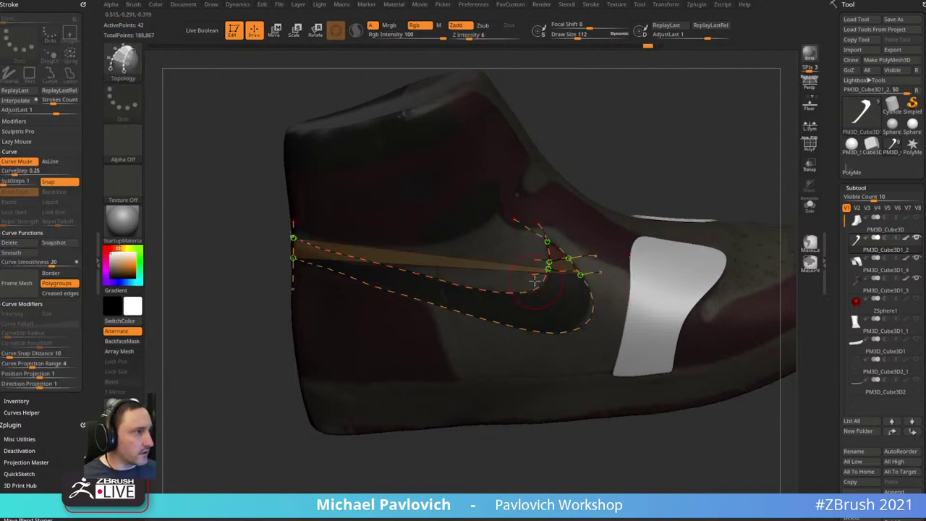
drag(609, 300, 611, 300)
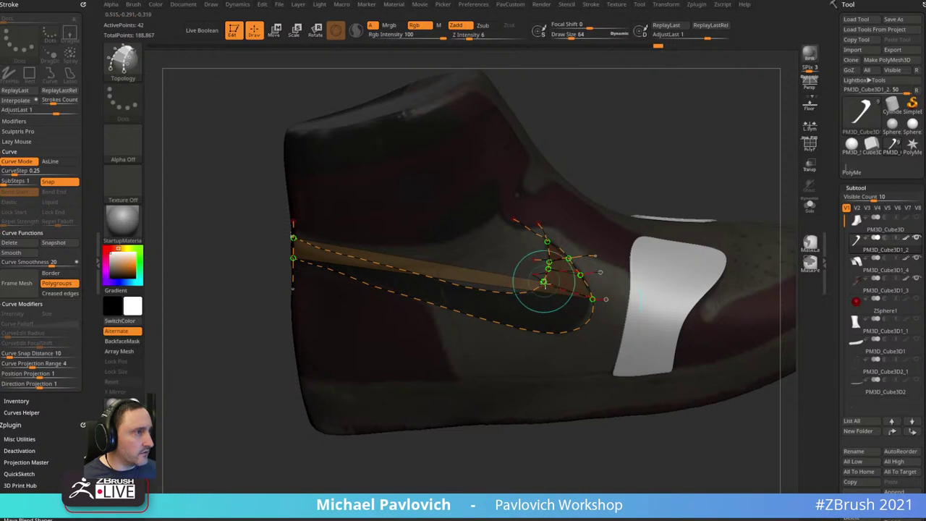
key(ctrl+z)
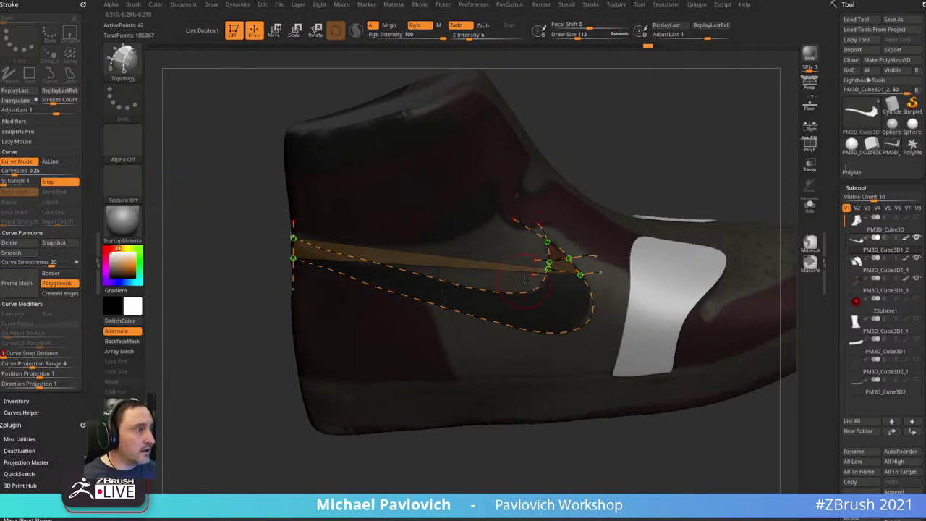
- Set Curve Snap Distance to 1, undo the faulty cross curves, and redraw the division across the swoosh's front bend
drag(523, 280, 614, 302)
drag(640, 181, 682, 180)
key(ctrl+z)
key(ctrl+z)
drag(528, 258, 598, 266)
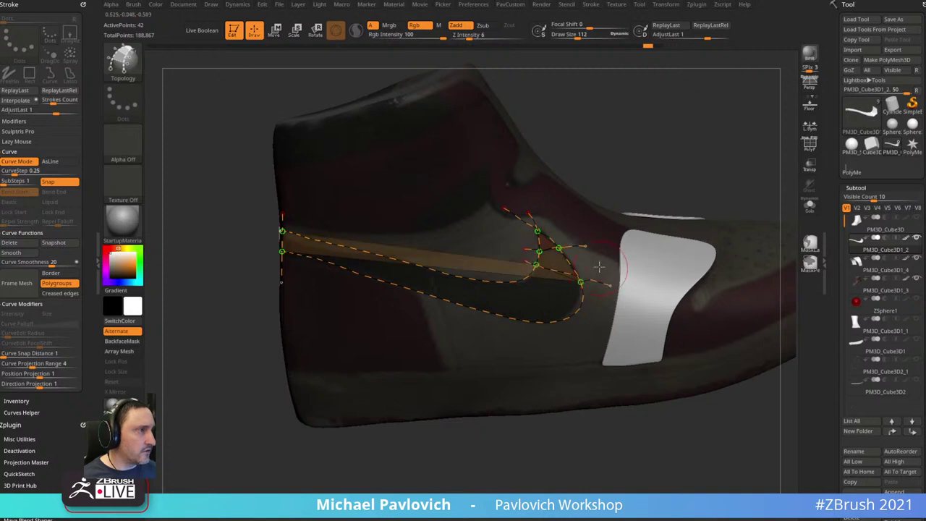
- Reduce the draw size to about 49 and draw cross curves around the lower bend and front part of the swoosh
drag(606, 193, 590, 193)
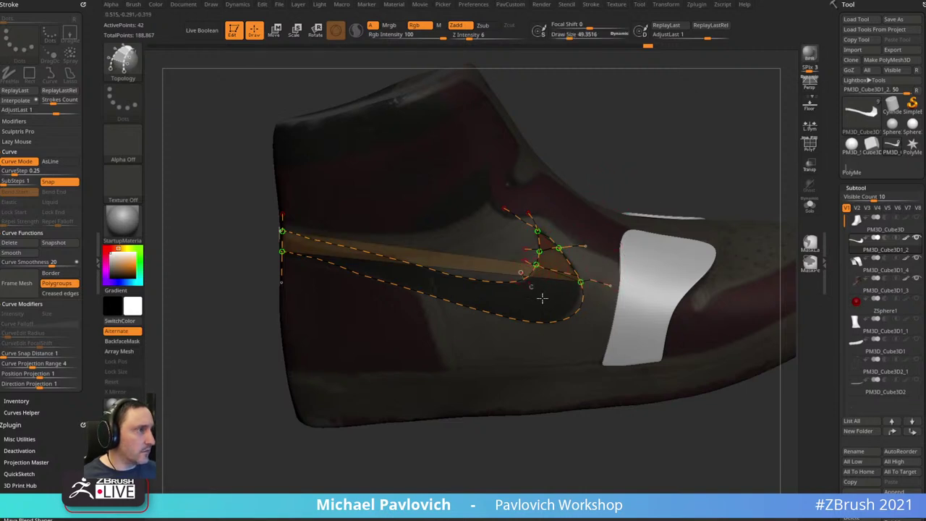
drag(583, 335, 522, 273)
drag(517, 350, 518, 352)
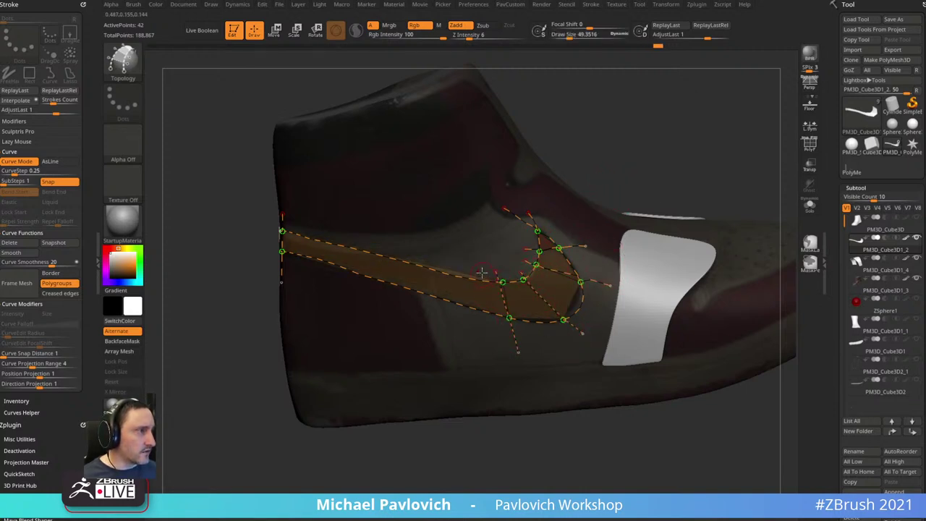
mouse_move(480, 271)
mouse_down()
mouse_move(476, 342)
mouse_move(440, 331)
mouse_up()
- Divide the remaining length of the swoosh with evenly spaced cross curves toward the heel
drag(625, 141, 683, 140)
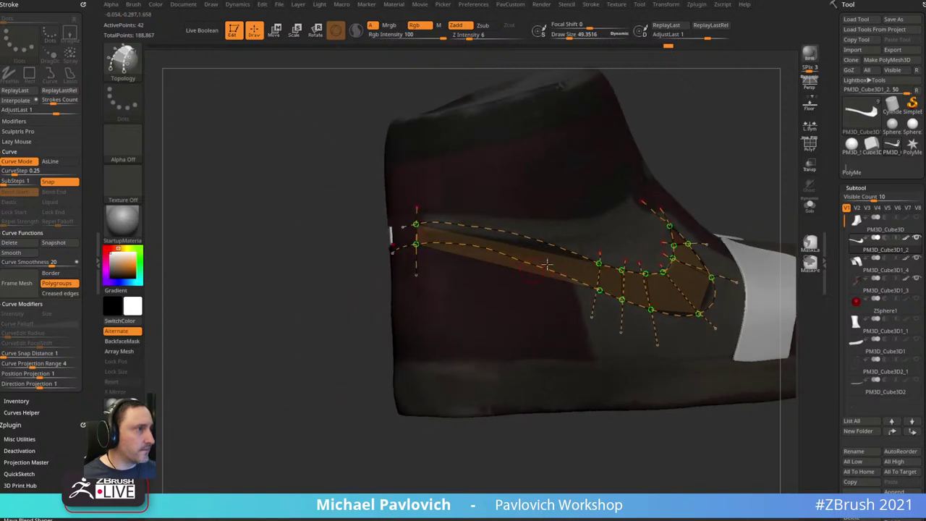
drag(574, 240, 556, 295)
drag(541, 222, 526, 292)
mouse_move(510, 218)
mouse_down()
mouse_move(500, 282)
mouse_move(447, 291)
mouse_up()
- Generate the swoosh mesh from the topology curves with a draw size of 1
mouse_move(696, 111)
alt+mouse_down()
mouse_move(628, 120)
mouse_move(645, 114)
alt+mouse_up()
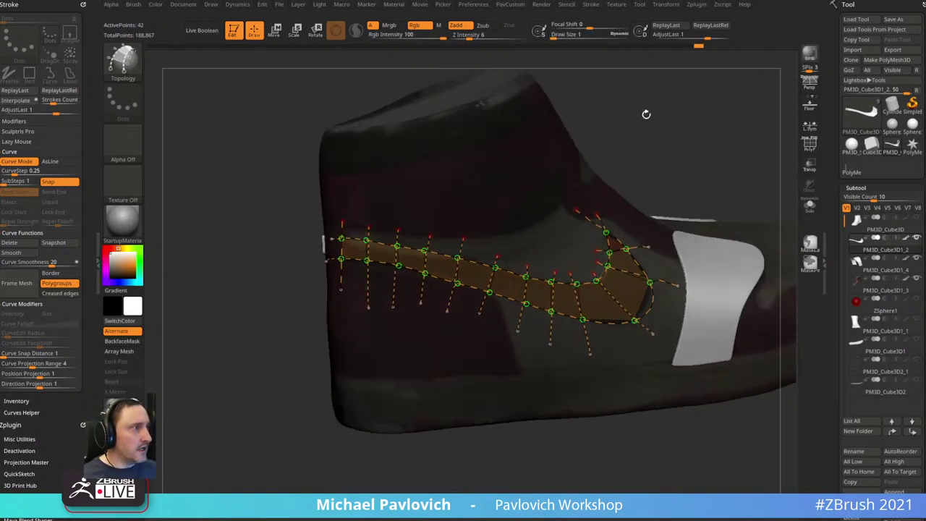
click(519, 159)
key(space)
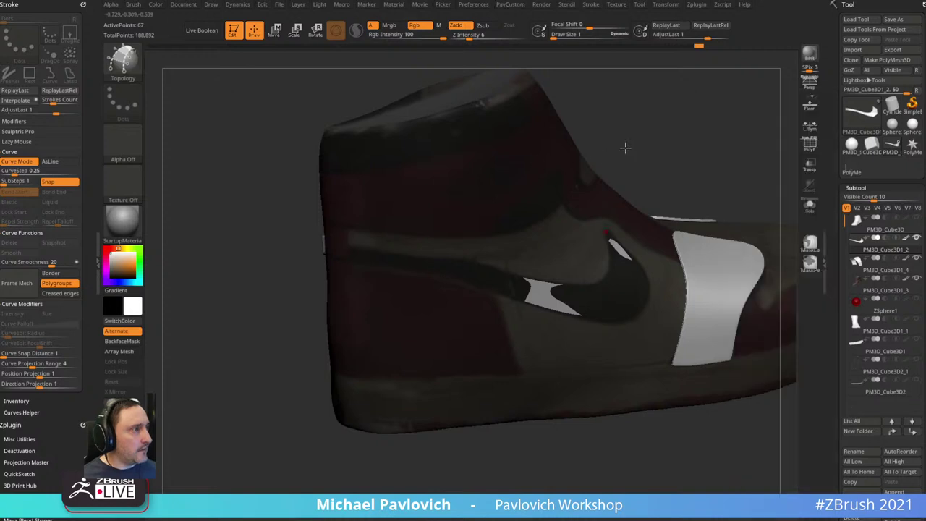
drag(624, 147, 723, 151)
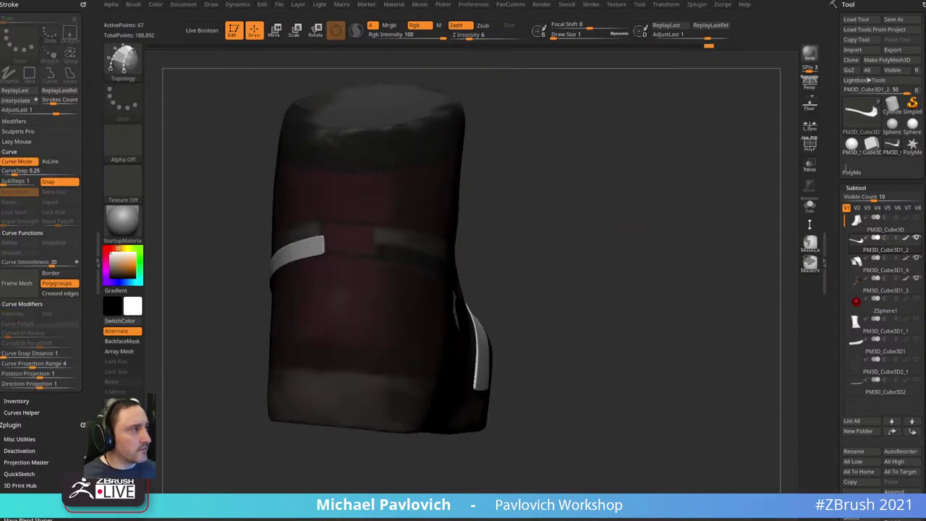
- Isolate the swoosh subtool, extrude the new swoosh with ZModeler's Extrude Polygroup All, and turn off the dynamic subdivision preview
click(809, 206)
drag(780, 209, 651, 219)
key(b)
key(z)
key(m)
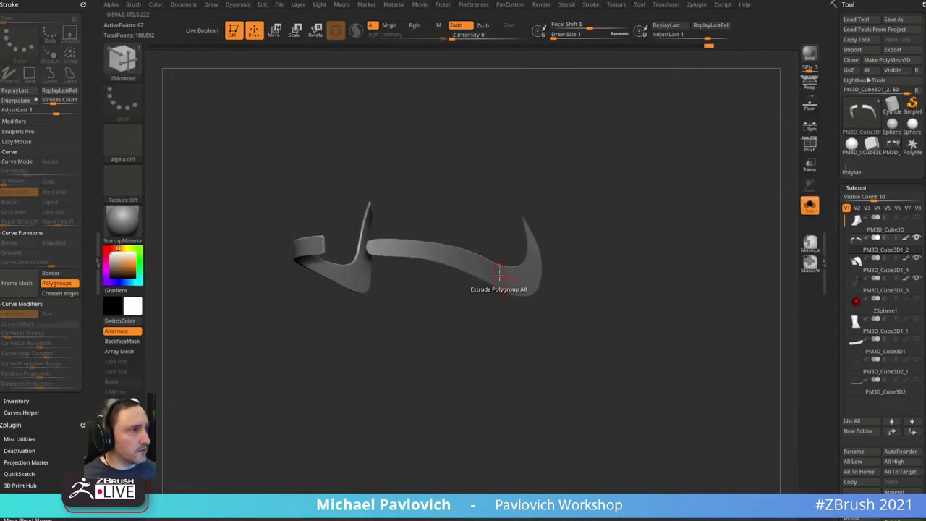
right_drag(591, 253, 633, 246)
key(shift+d)
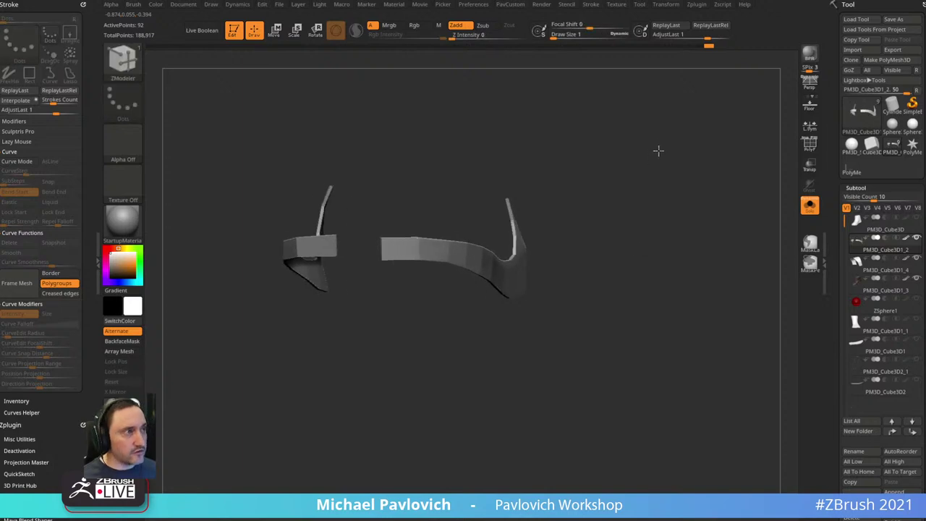
- Isolate the swooshes' end and border faces in turn, restore full visibility, and bring up the crease options
right_drag(657, 149, 578, 180)
mouse_move(428, 321)
ctrl+shift+mouse_down()
mouse_move(393, 289)
mouse_move(412, 321)
ctrl+shift+mouse_up()
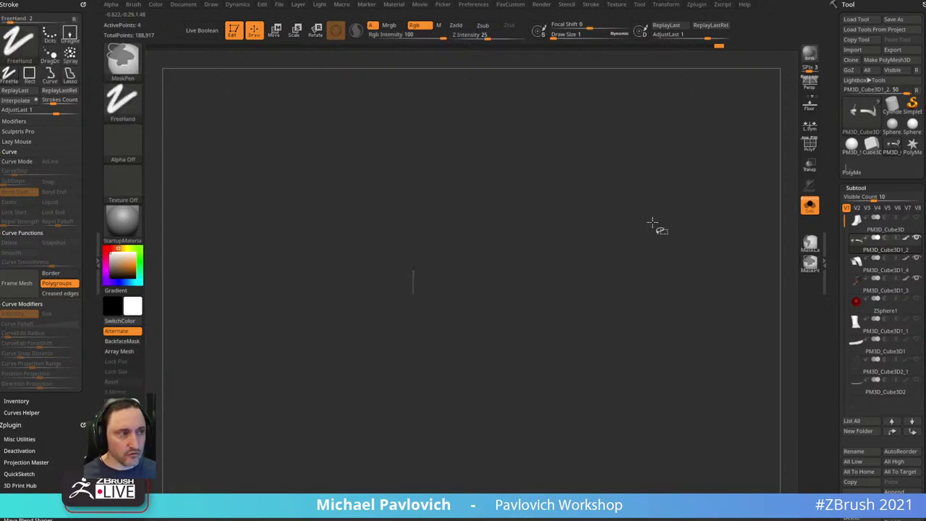
mouse_move(652, 223)
right_down()
mouse_move(699, 171)
mouse_move(687, 152)
mouse_move(702, 160)
mouse_move(682, 151)
mouse_move(676, 132)
mouse_move(659, 145)
right_up()
mouse_move(486, 214)
ctrl+shift+mouse_down()
mouse_move(379, 192)
mouse_move(355, 231)
mouse_move(465, 258)
mouse_move(541, 295)
mouse_move(564, 187)
ctrl+shift+mouse_up()
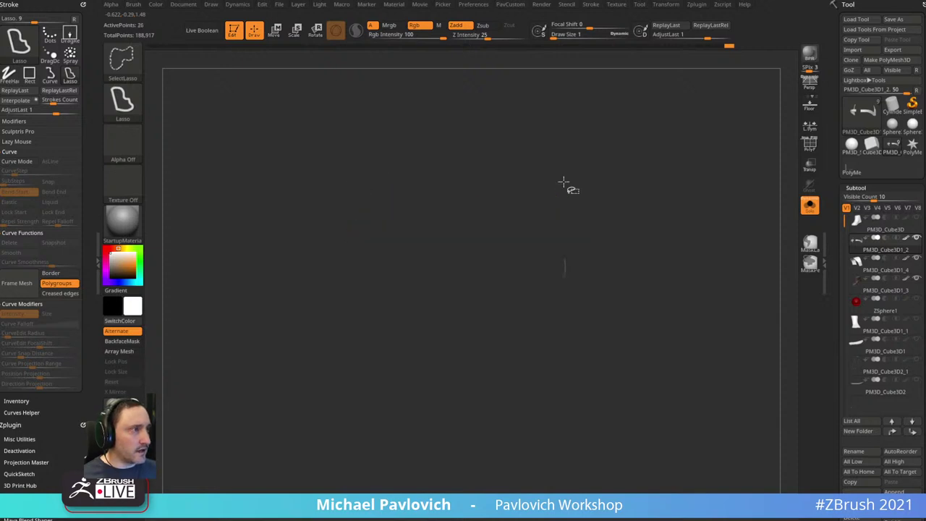
ctrl+shift+click(644, 186)
key(space)
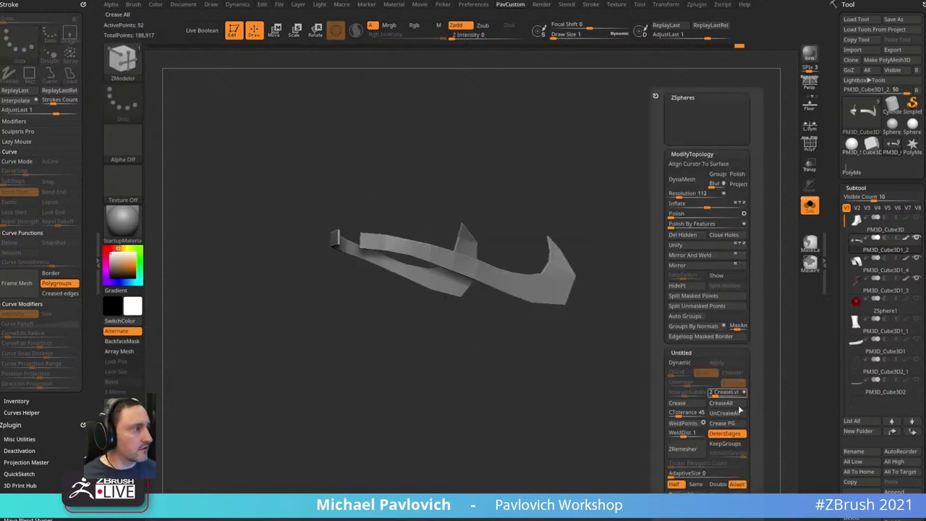
- Turn the dynamic subdivision preview back on and show the swooshes together with the rest of the shoe
key(d)
alt+right_drag(661, 191, 703, 181)
click(810, 206)
- With the Move brush at draw size about 200, fit the new swoosh to the shoe's side and heel
key(b)
key(m)
key(v)
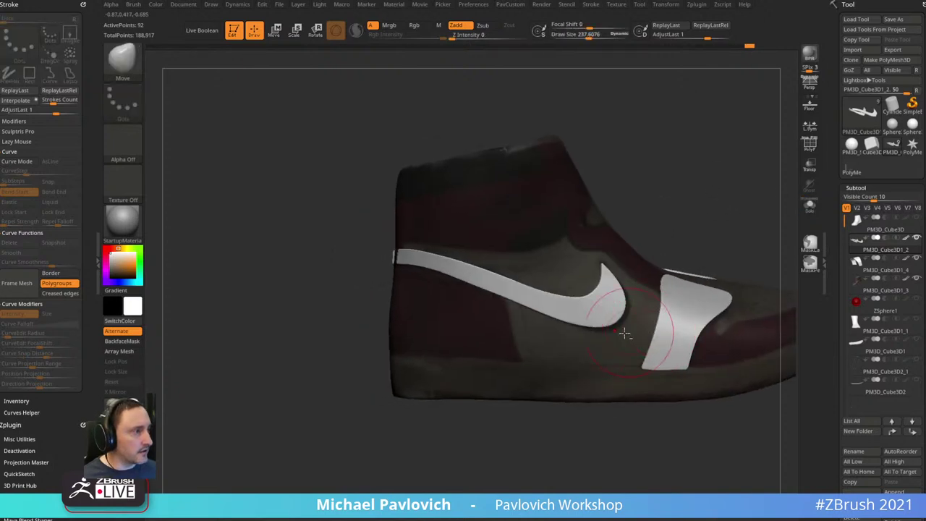
mouse_move(688, 217)
right_down()
mouse_move(738, 193)
mouse_move(673, 228)
right_up()
key(s)
drag(582, 282, 556, 276)
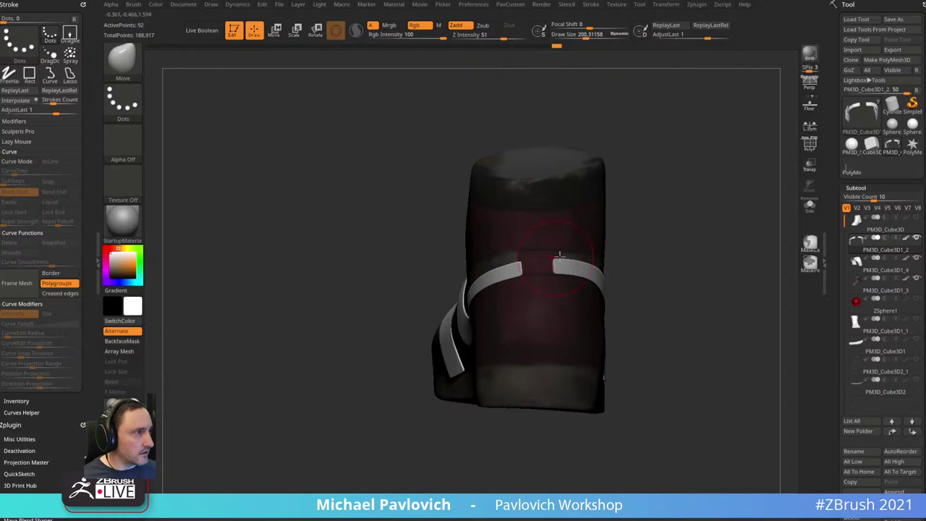
mouse_move(685, 225)
right_down()
mouse_move(731, 232)
mouse_move(713, 231)
mouse_move(692, 209)
mouse_move(734, 228)
mouse_move(647, 205)
mouse_move(680, 232)
mouse_move(693, 209)
right_up()
- Select the Standard brush and switch to the browser to examine the side-view reference photo of the sneaker
key(b)
key(s)
key(t)
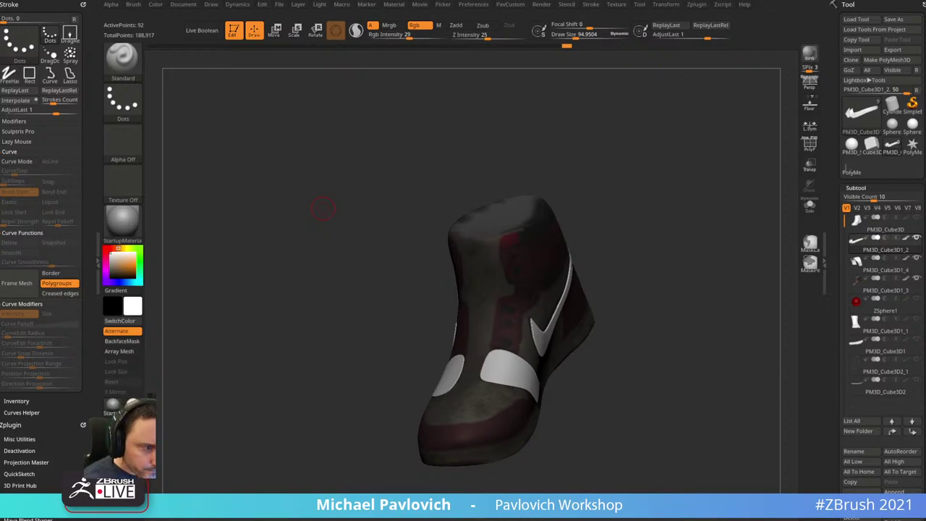
key(alt+Tab)
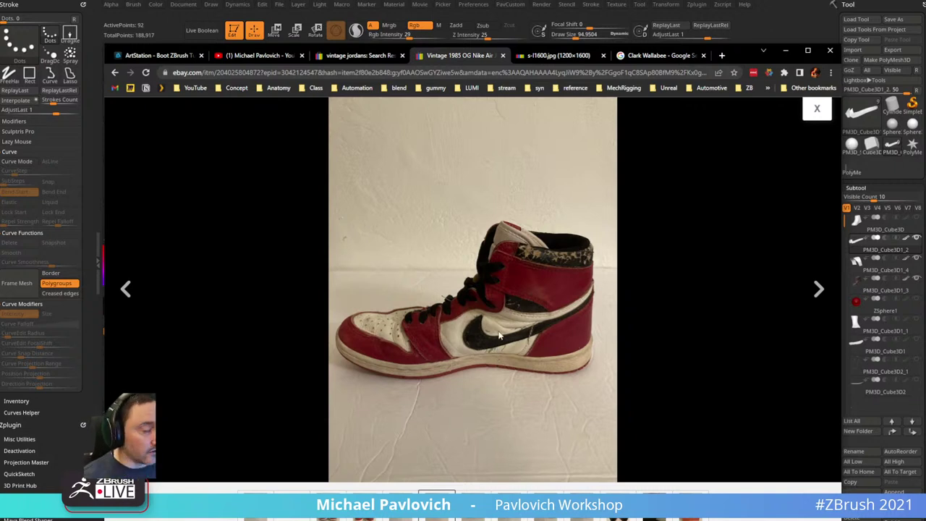
- Examine the opposite-side and rear reference photos of the sneaker, then return to ZBrush
click(412, 518)
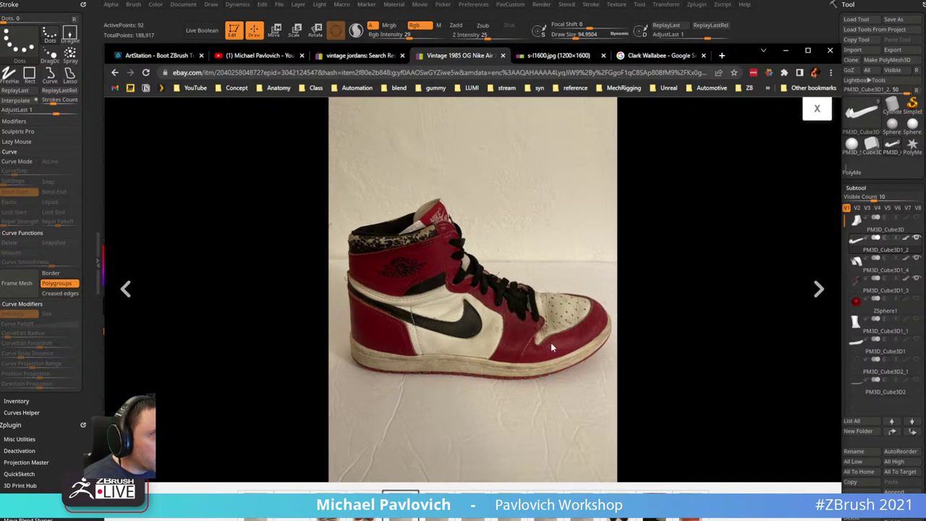
click(325, 518)
click(364, 516)
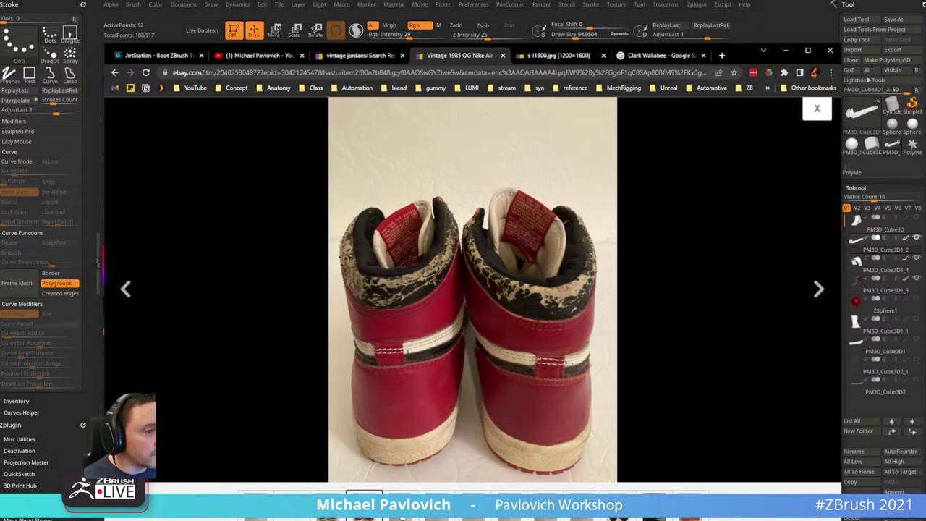
click(402, 517)
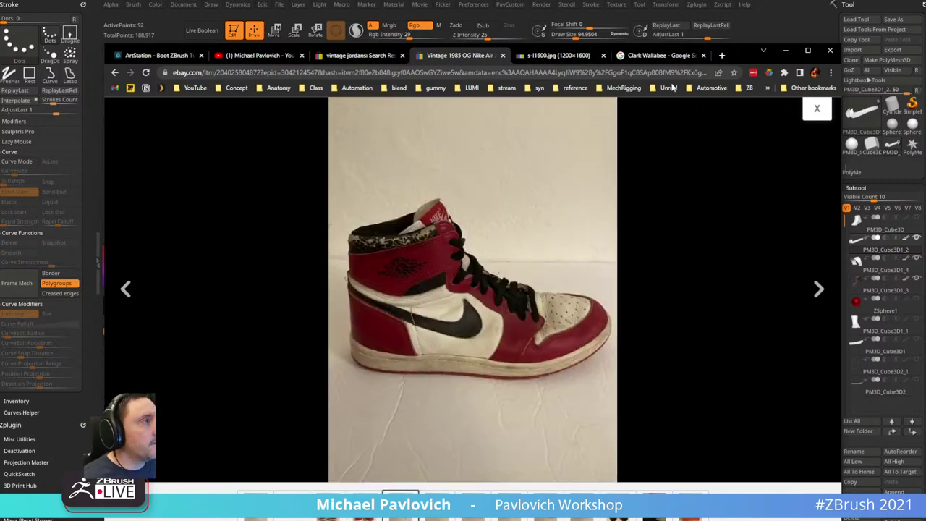
click(785, 49)
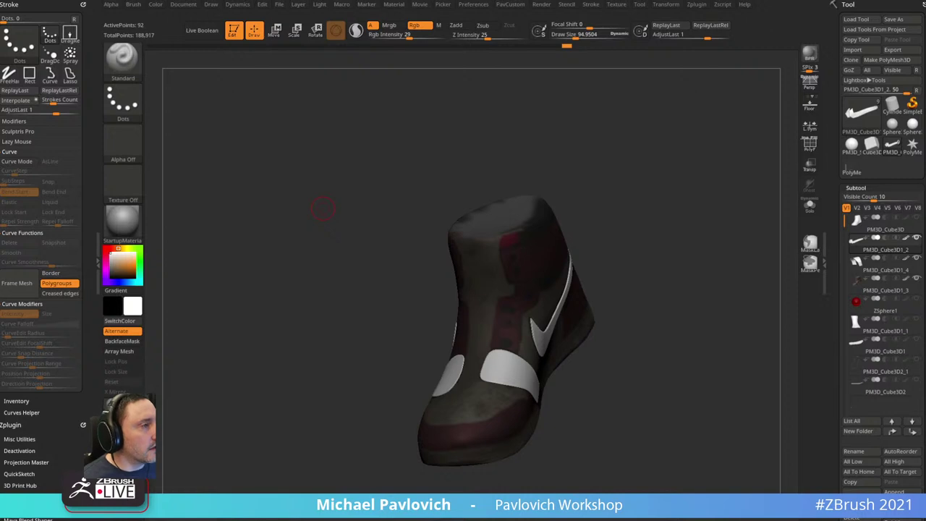
- Select the painted guide subtool PM3D_Cube3D1_3 and compare both sides of its ankle area with the reference photo
mouse_move(323, 208)
mouse_down()
mouse_move(694, 157)
mouse_move(639, 157)
mouse_move(754, 196)
mouse_up()
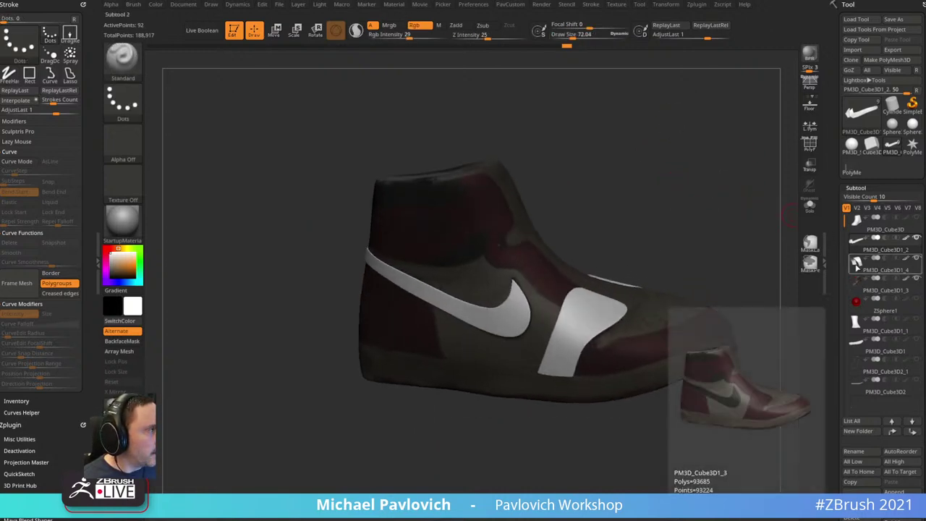
scroll(861, 267, down, 1)
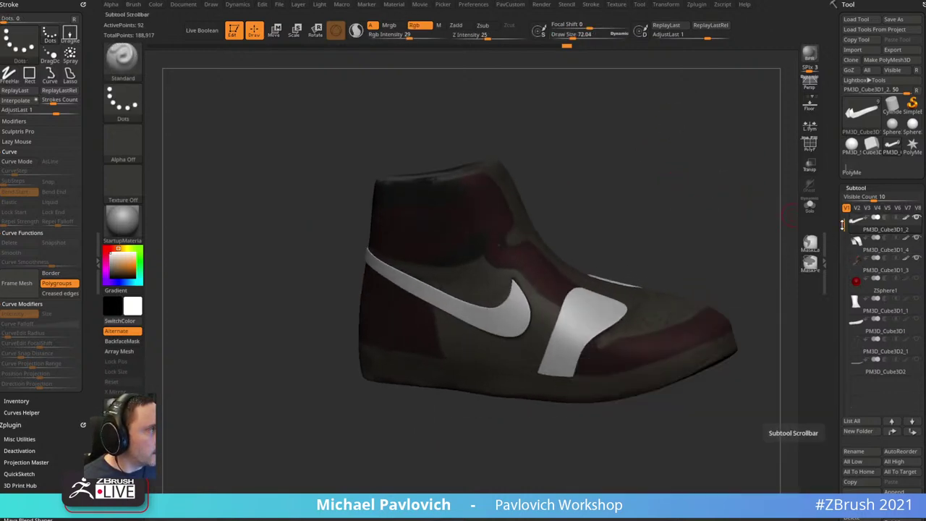
click(880, 272)
mouse_move(676, 219)
mouse_down()
mouse_move(717, 205)
mouse_move(646, 168)
mouse_move(687, 161)
mouse_move(667, 151)
mouse_move(649, 171)
mouse_move(688, 174)
mouse_move(587, 174)
mouse_move(679, 177)
mouse_move(634, 146)
mouse_move(680, 159)
mouse_move(649, 161)
mouse_move(591, 194)
mouse_up()
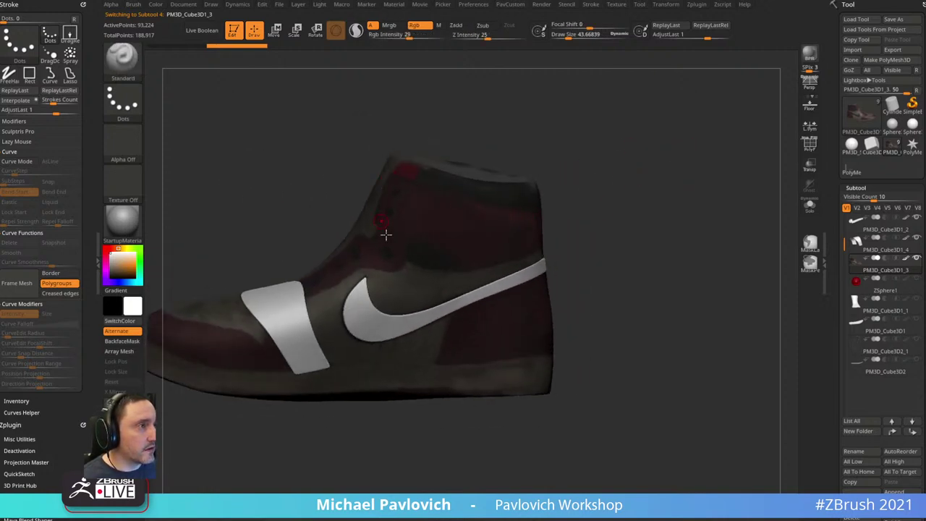
drag(653, 209, 552, 207)
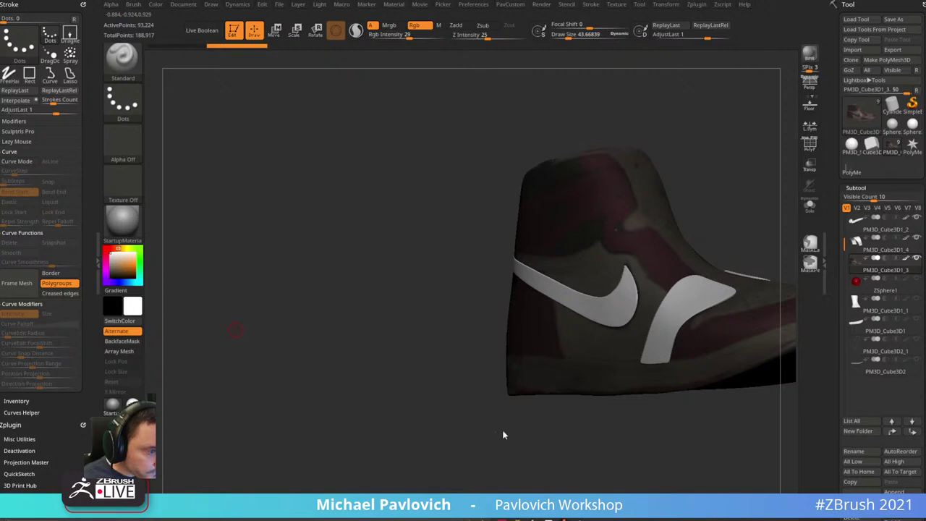
click(499, 517)
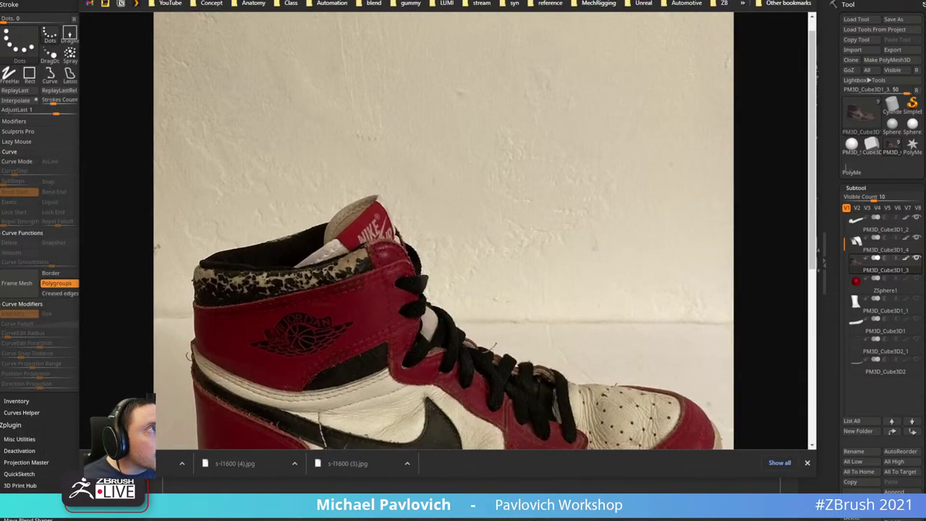
key(alt+Tab)
- Sample a dark colour from the painted guide, test it beside the ankle panel at draw size about 29, and set Rgb Intensity to 100
drag(688, 147, 684, 187)
key(s)
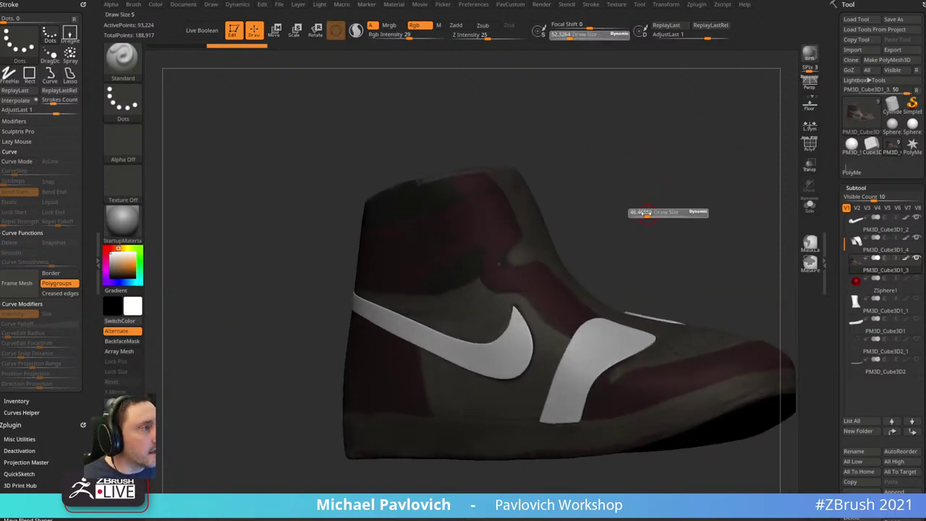
key(c)
key(s)
alt+drag(624, 156, 591, 181)
drag(642, 167, 603, 181)
mouse_move(474, 274)
mouse_down()
mouse_move(517, 256)
mouse_move(459, 281)
mouse_up()
key(ctrl+z)
key(s)
key(s)
click(482, 271)
key(ctrl+z)
drag(426, 36, 462, 43)
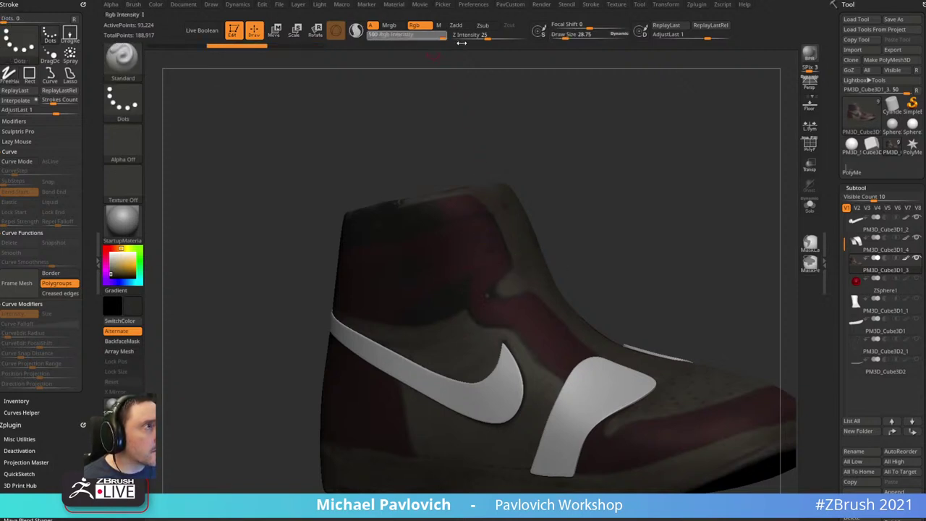
- Paint the dark patch below the red ankle panel, reducing the draw size to about 19, and check the opposite side
drag(499, 258, 458, 282)
drag(576, 210, 578, 222)
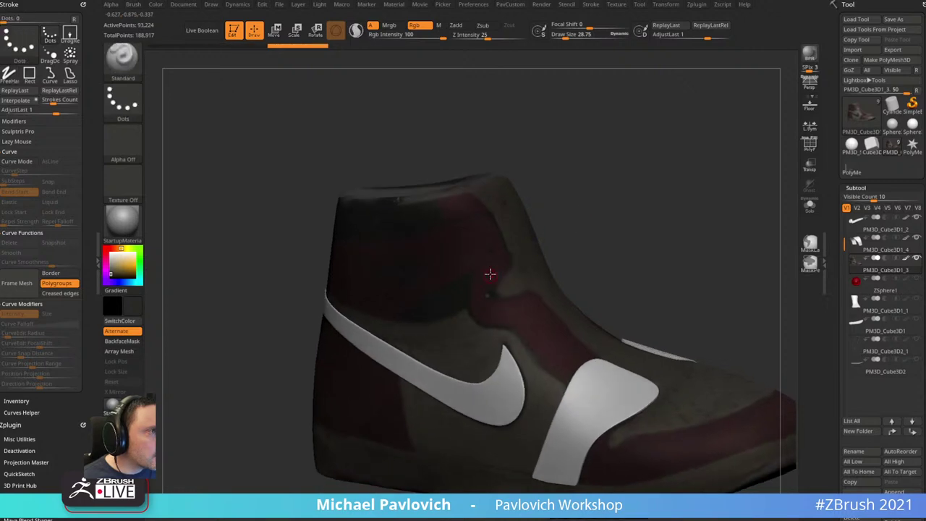
key(s)
click(479, 275)
key(ctrl+z)
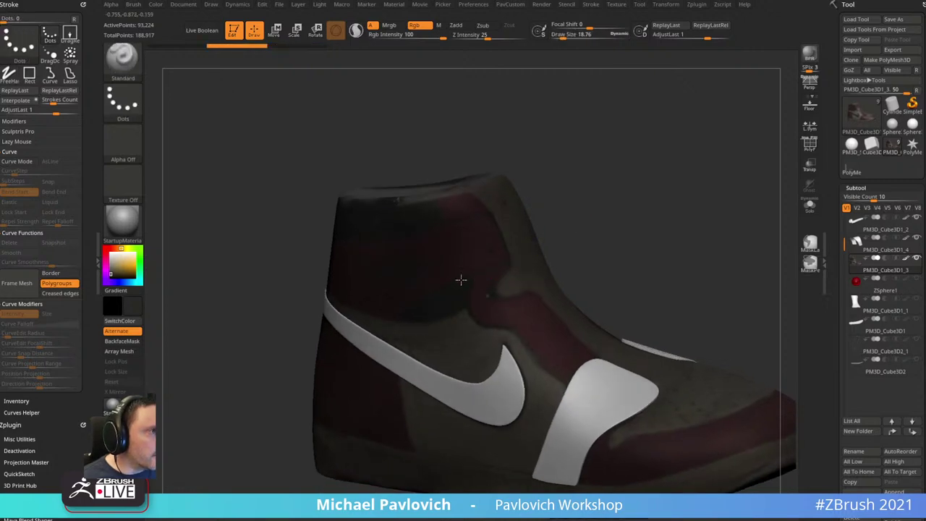
drag(461, 279, 542, 231)
drag(593, 116, 752, 210)
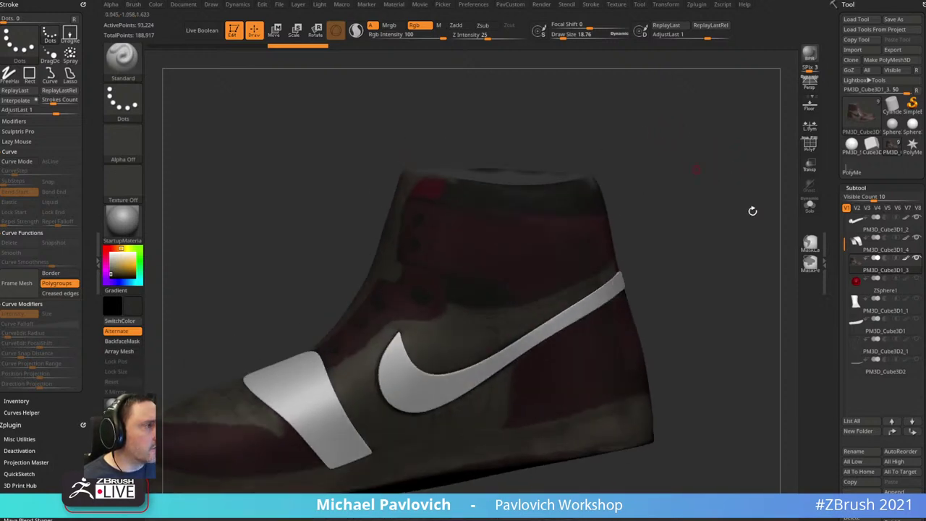
- Make ZSphere1 the active subtool and show only it together with the painted guide
shift+click(913, 280)
click(908, 286)
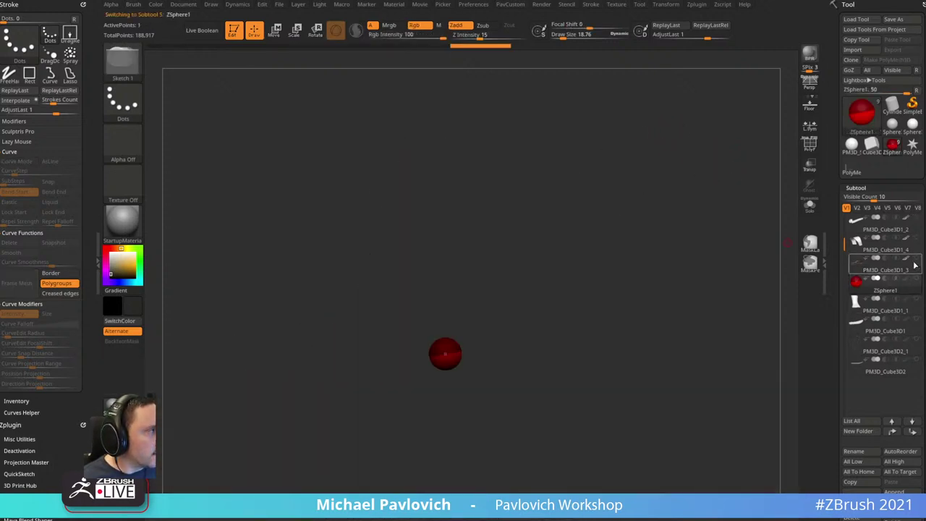
click(915, 259)
alt+drag(727, 255, 491, 330)
drag(577, 216, 662, 207)
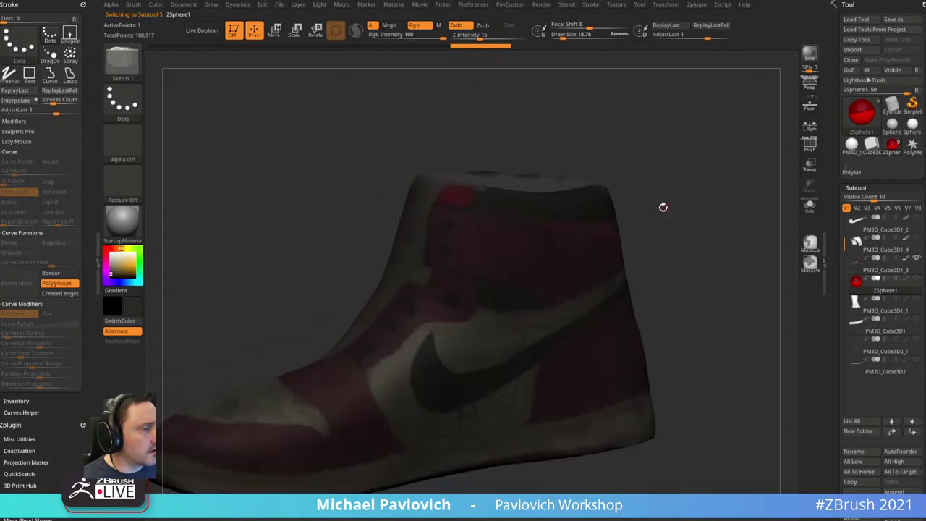
- Enable Edit Topology on the ZSphere and set the adaptive skin to density 1 and DynaMesh Resolution 0
key(space)
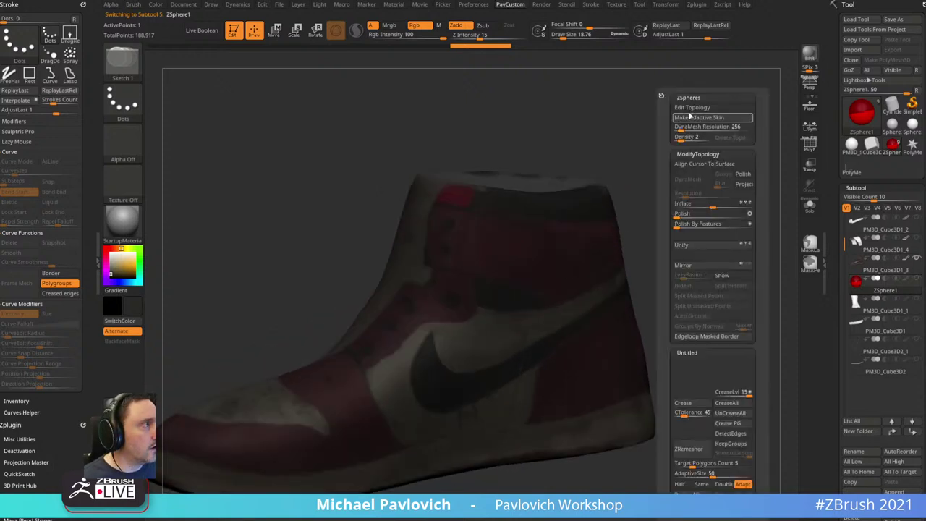
mouse_move(833, 220)
mouse_down()
mouse_move(821, 79)
mouse_move(853, 85)
mouse_up()
shift+click(853, 84)
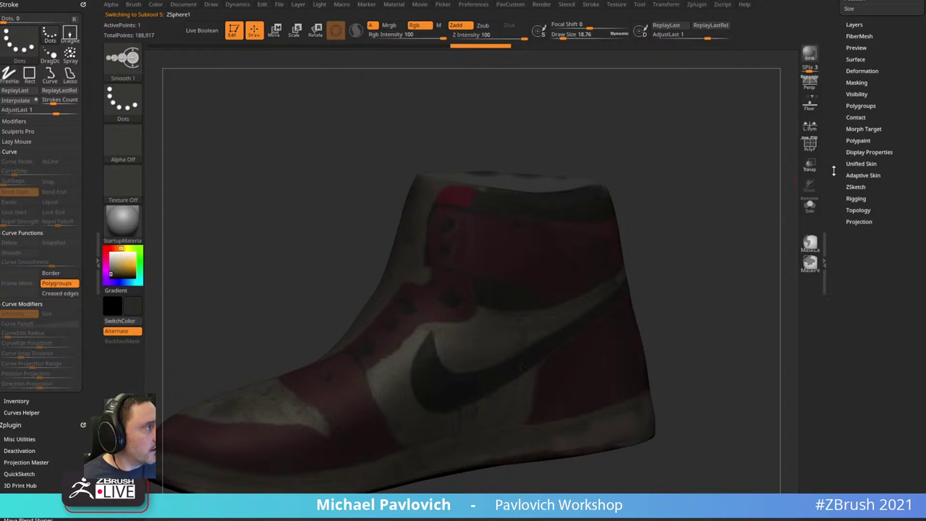
click(858, 210)
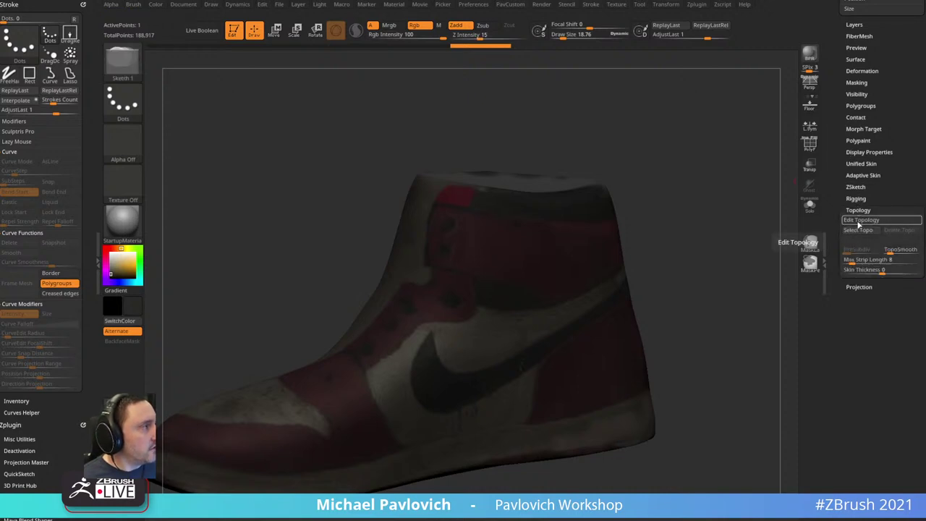
click(859, 219)
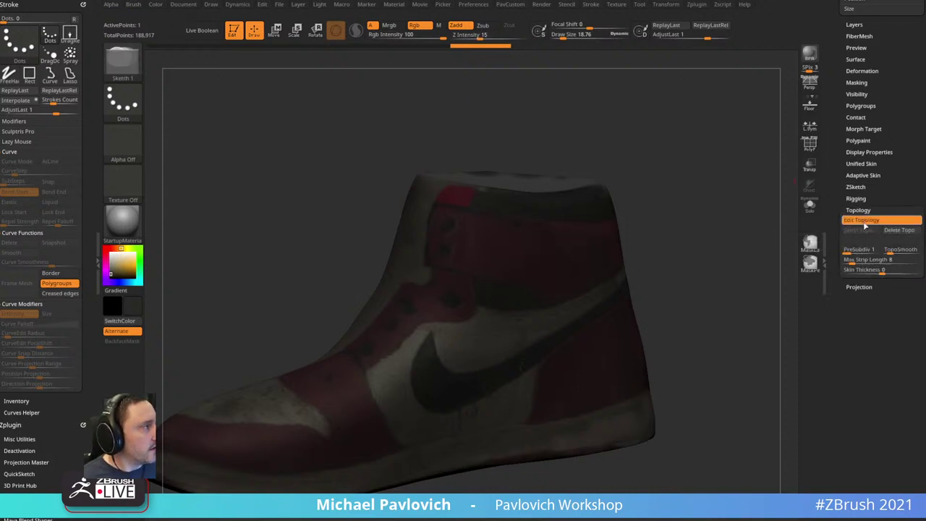
click(861, 175)
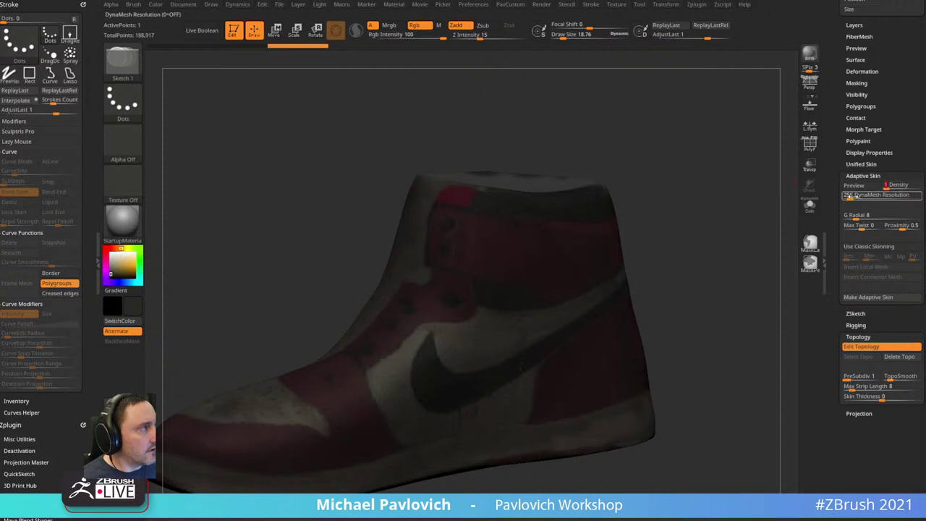
- Place topology points down the ankle panel's front edge and along its lower edge above the dark patch
drag(692, 299, 686, 266)
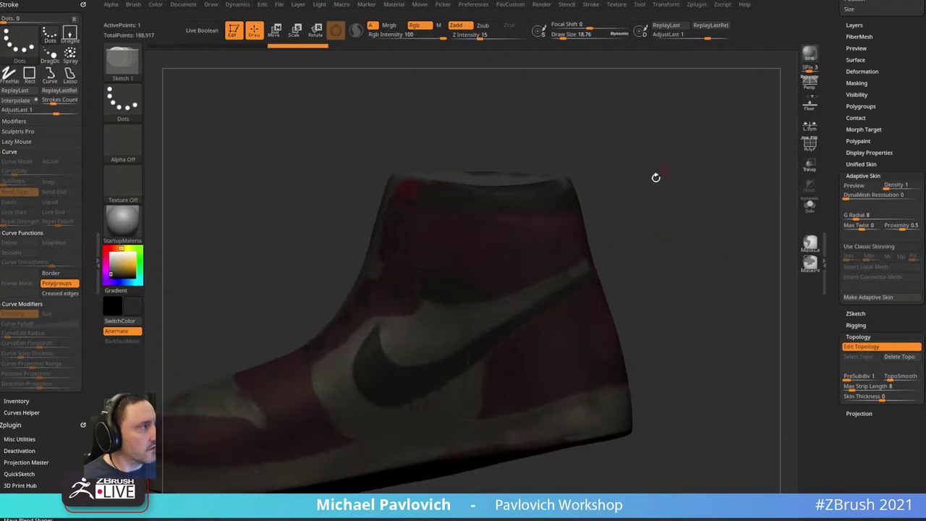
drag(655, 177, 578, 149)
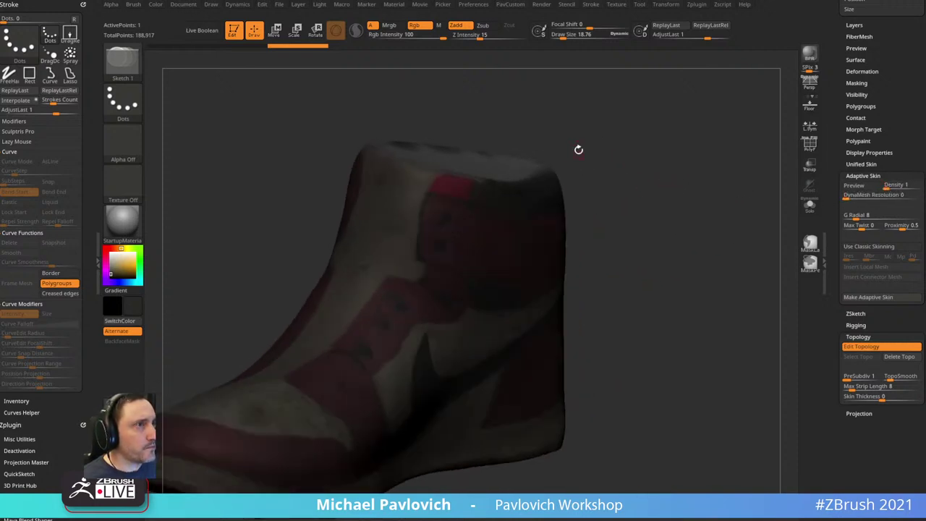
drag(340, 106, 469, 215)
click(471, 206)
click(465, 237)
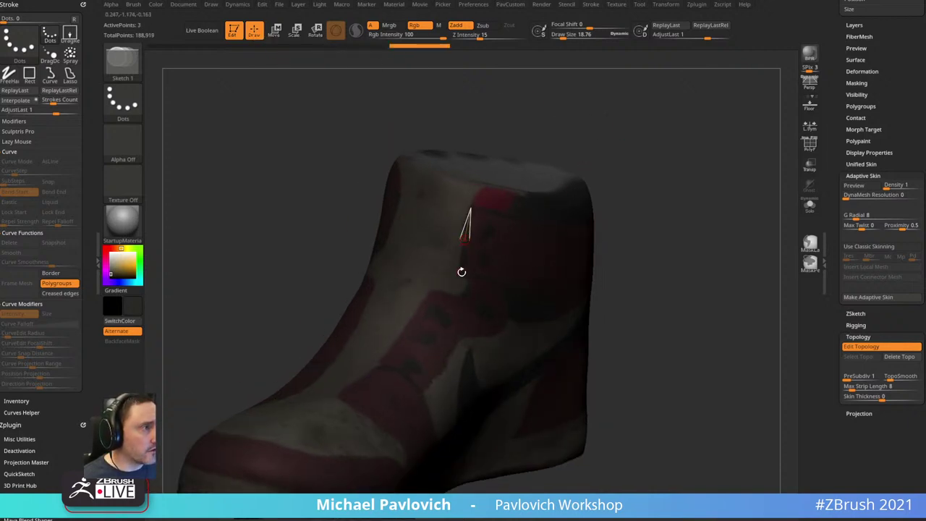
click(460, 270)
drag(676, 166, 599, 161)
click(416, 259)
click(452, 268)
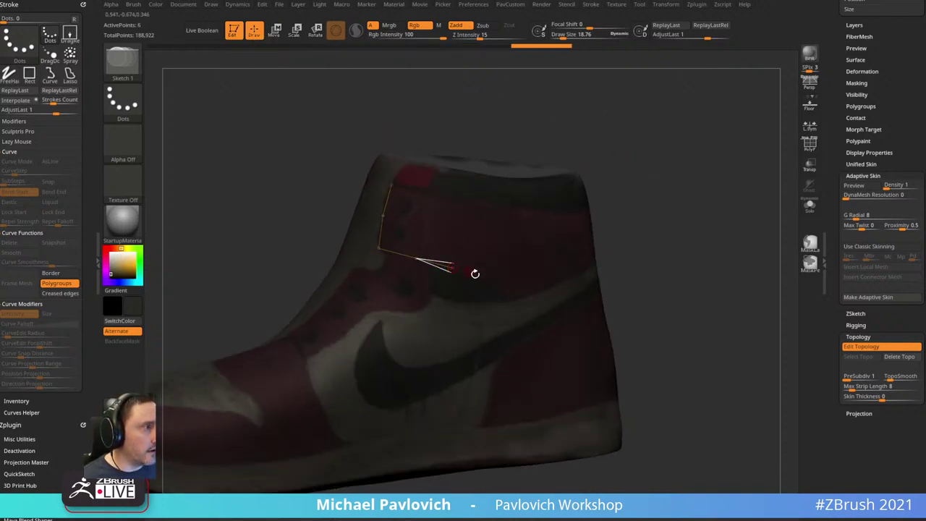
click(483, 278)
click(507, 299)
- Continue the topology line along the ankle panel's lower edge, from the dark patch up to the heel
drag(640, 234, 617, 240)
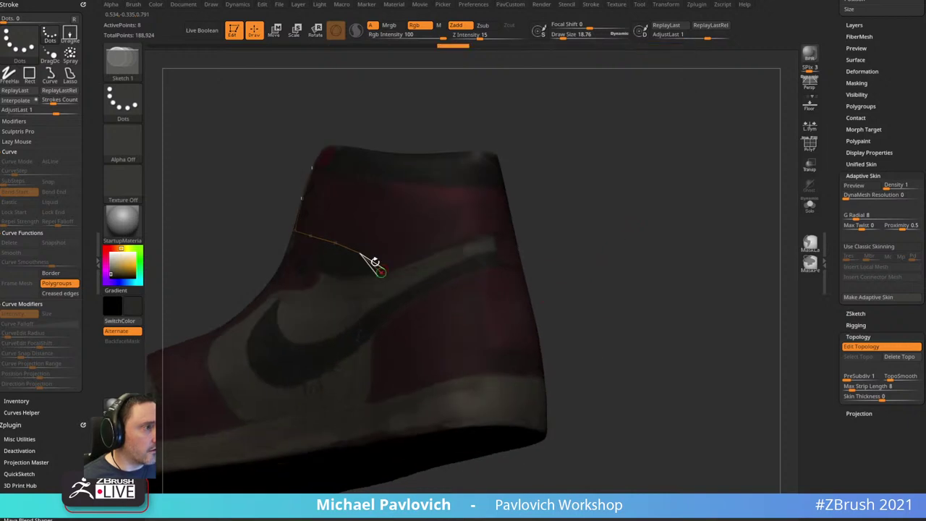
drag(500, 289, 495, 312)
drag(570, 261, 493, 229)
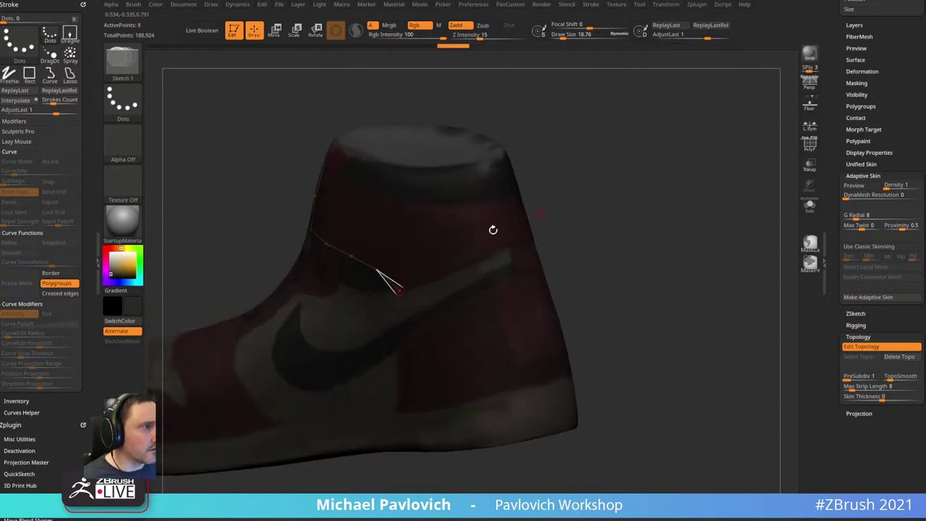
click(436, 278)
click(475, 260)
click(510, 247)
- Carry the lower topology line around the back of the heel onto the shoe's opposite side
drag(615, 204, 681, 179)
click(493, 210)
click(526, 208)
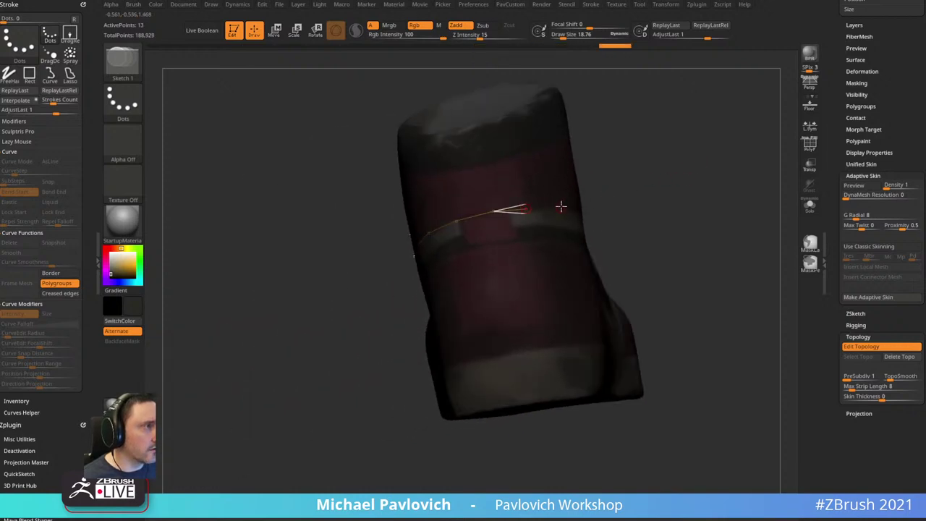
click(560, 206)
drag(594, 206, 555, 211)
click(452, 219)
click(492, 219)
- Trace the opposite side's lower panel edge above the dark patch and up the front edge to its upper corner
drag(655, 154, 617, 166)
click(504, 201)
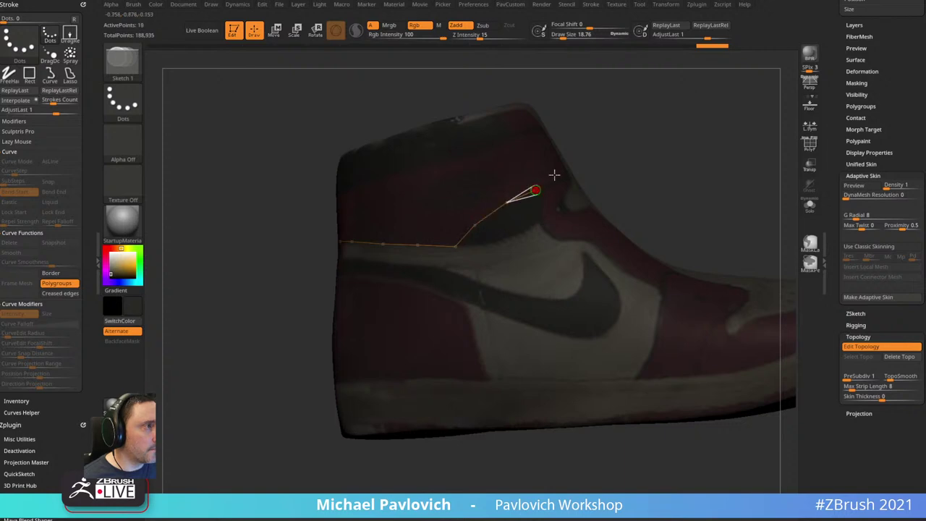
drag(554, 174, 564, 178)
click(578, 173)
drag(615, 154, 656, 114)
click(553, 208)
click(547, 186)
- Place topology points along the ankle panel's upper edge below the black collar, from the front corner toward the heel
click(509, 198)
click(471, 207)
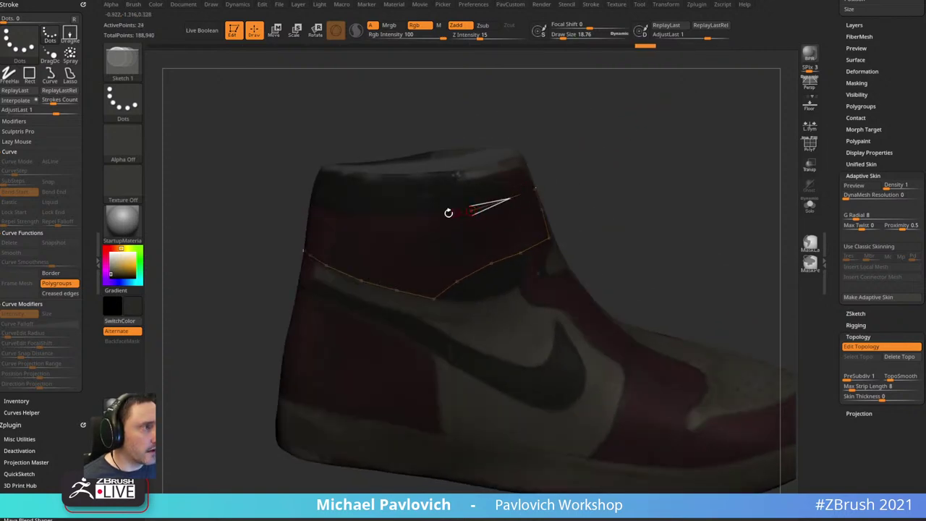
click(435, 215)
drag(561, 139, 669, 123)
click(538, 209)
click(491, 213)
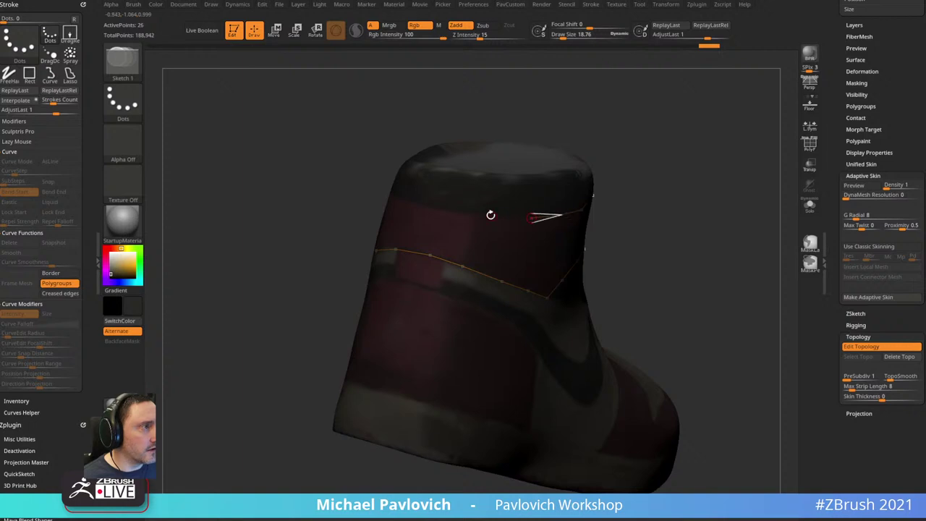
- Continue the upper topology line around the heel and close the ankle panel outline at the starting corner
drag(581, 150, 630, 141)
click(541, 242)
click(509, 233)
drag(572, 142, 622, 155)
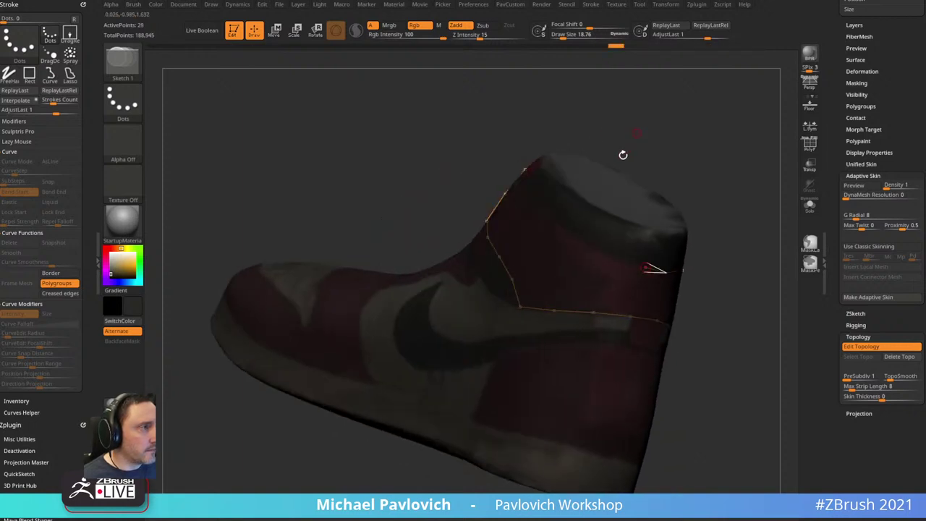
click(604, 253)
click(566, 229)
drag(561, 142, 602, 138)
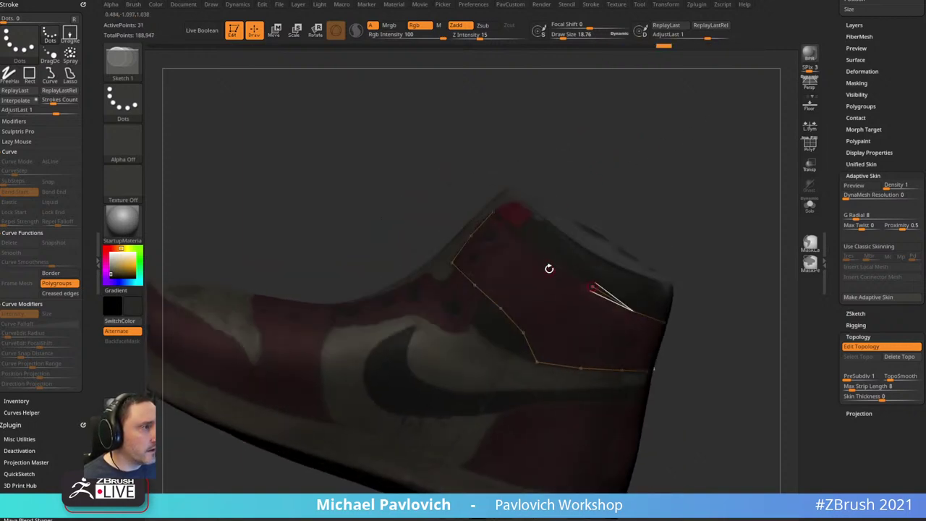
click(548, 263)
click(496, 210)
- Start a middle topology line at the ankle panel's front edge and run it between the upper and lower lines toward the heel
drag(550, 178, 593, 181)
click(425, 222)
click(475, 243)
click(506, 255)
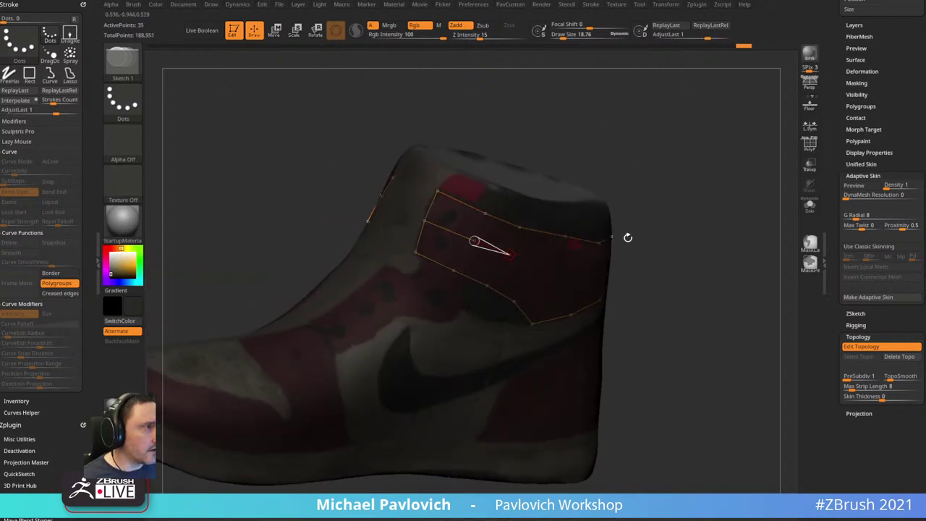
right_drag(628, 237, 533, 254)
click(522, 254)
click(564, 264)
- Carry the middle topology line around the heel and along the opposite side to the panel's front edge
drag(730, 230, 567, 226)
click(468, 262)
click(513, 263)
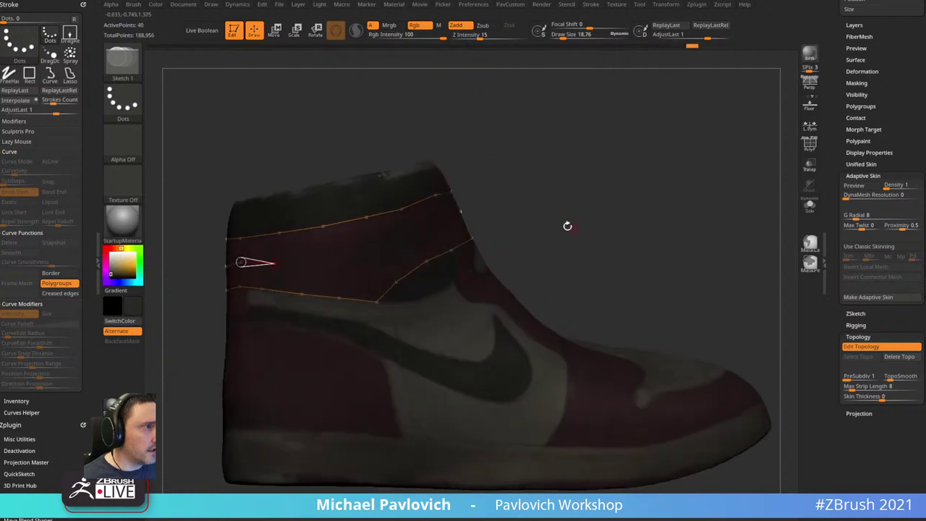
click(275, 263)
click(322, 263)
click(366, 256)
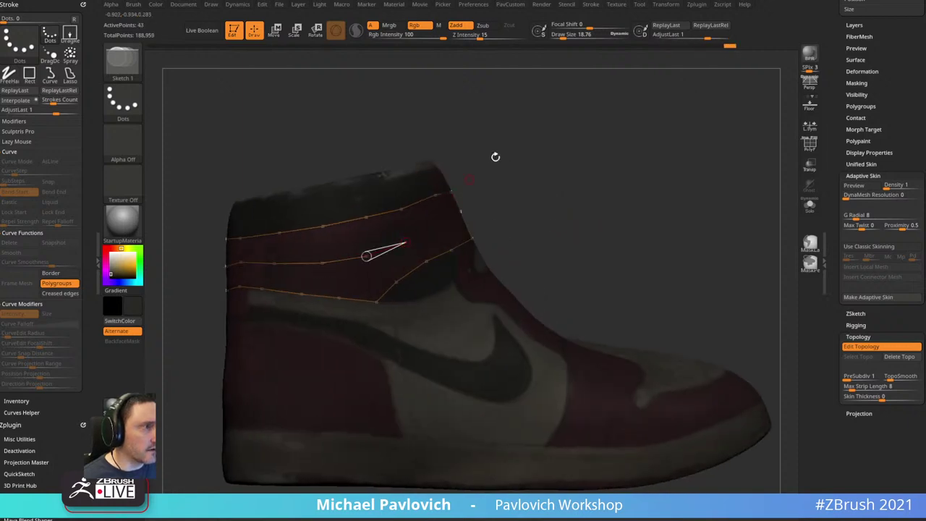
drag(496, 156, 575, 175)
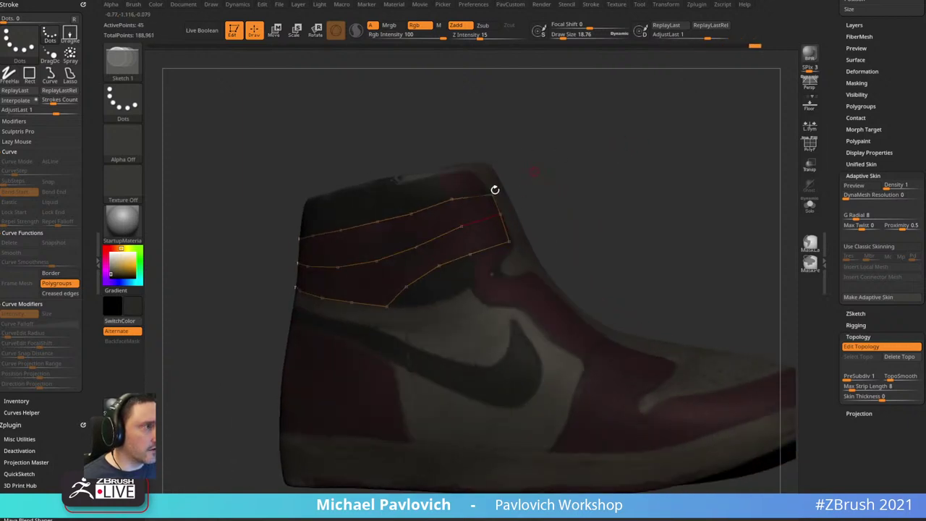
- Connect the upper edge points to the middle line with vertical edges along the opposite side of the ankle panel
ctrl+click(412, 215)
click(415, 246)
alt+drag(580, 123, 716, 116)
ctrl+click(478, 212)
click(478, 247)
ctrl+click(439, 223)
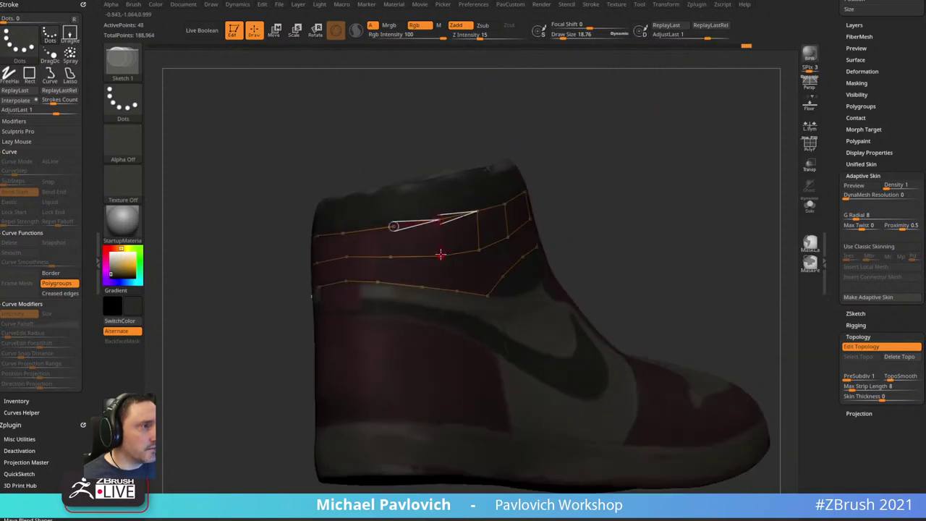
click(440, 254)
- Connect the upper edge to the middle line with vertical edges across the back of the heel
alt+drag(587, 120, 692, 118)
ctrl+click(518, 206)
click(521, 234)
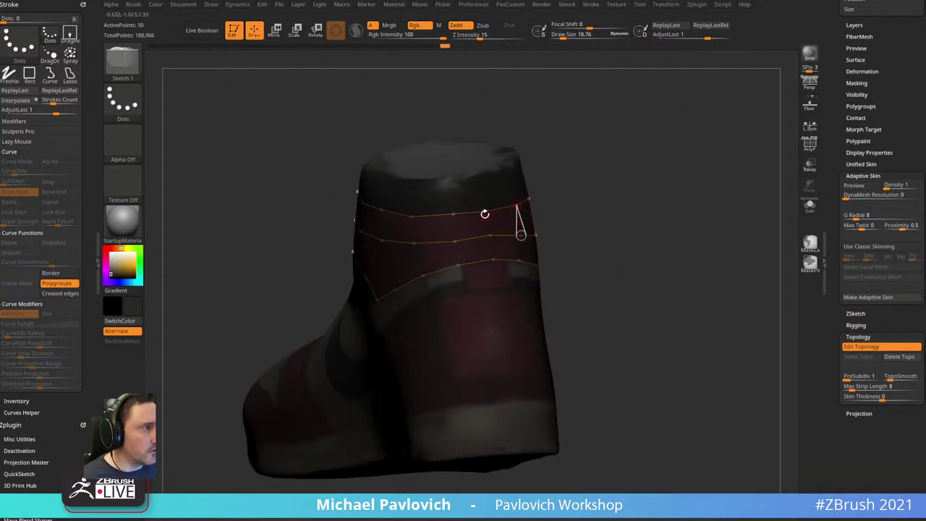
ctrl+click(484, 212)
click(488, 234)
- Add vertical edges between the upper edge and middle line from the heel forward along the first side
alt+drag(605, 138, 708, 138)
ctrl+click(545, 213)
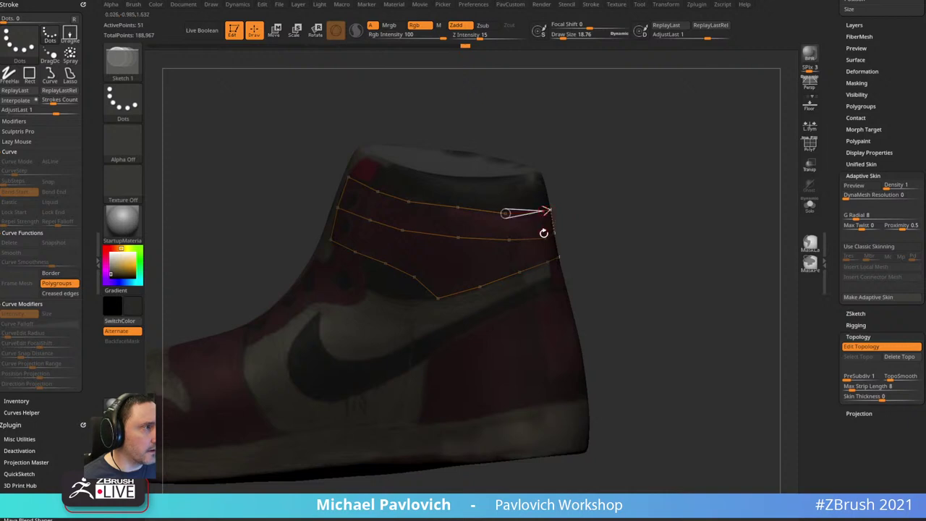
click(543, 235)
ctrl+click(504, 215)
click(507, 239)
ctrl+click(457, 207)
click(458, 237)
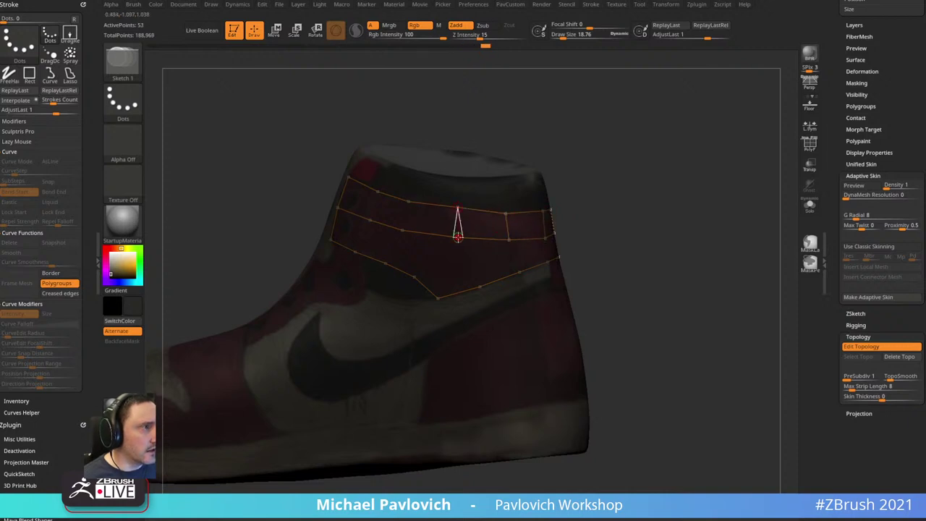
- Complete the vertical edges near the first side's front, linking the upper edge, middle line and lower edge into quads
alt+drag(586, 130, 676, 152)
click(483, 228)
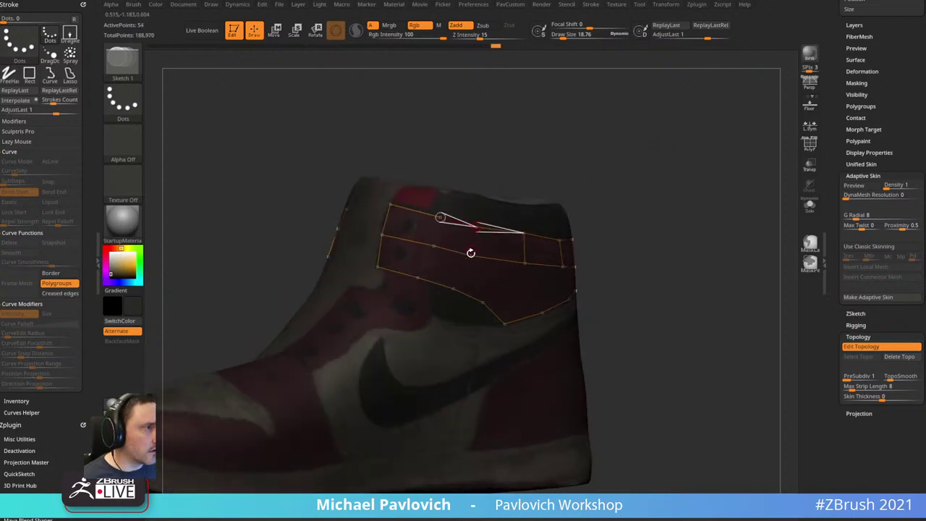
click(439, 217)
drag(557, 148, 452, 252)
click(408, 230)
click(444, 242)
- Move the middle-line and upper-edge points on the first side to even out the quad spacing
key(w)
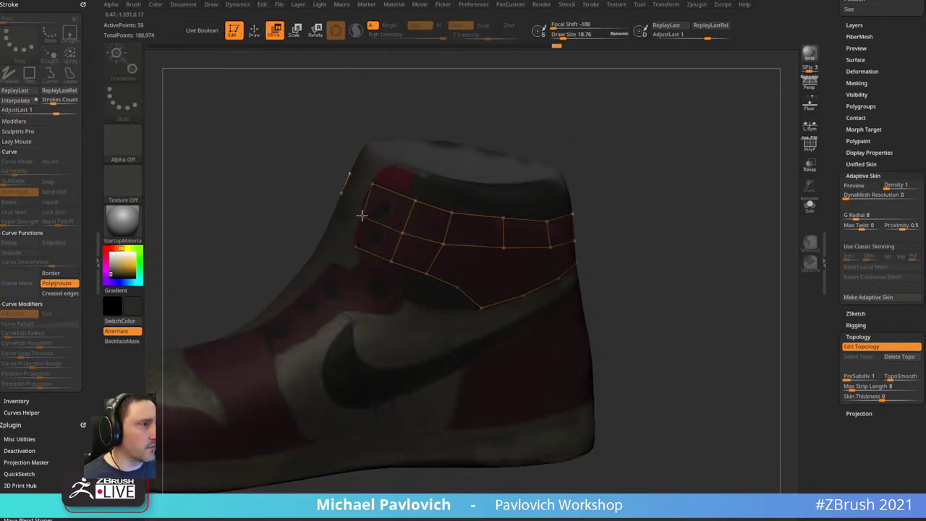
drag(578, 152, 452, 207)
drag(452, 231, 446, 238)
drag(546, 159, 498, 217)
mouse_move(499, 222)
mouse_down()
mouse_move(482, 225)
mouse_move(457, 205)
mouse_move(503, 223)
mouse_move(500, 200)
mouse_up()
drag(647, 142, 572, 170)
- Delete the misplaced middle-line point near the heel, redraw the line there, and replace the stray diagonal with a vertical edge
key(q)
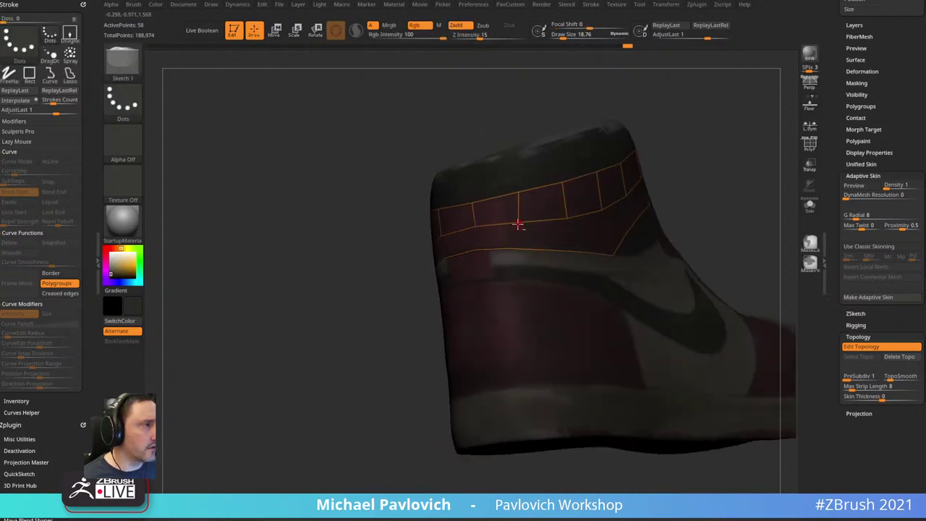
alt+click(516, 224)
drag(675, 95, 697, 124)
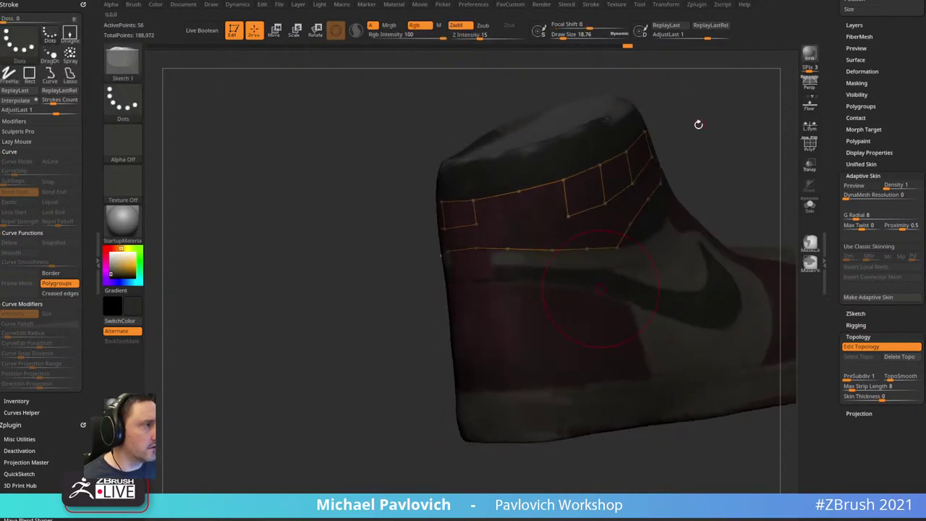
click(477, 223)
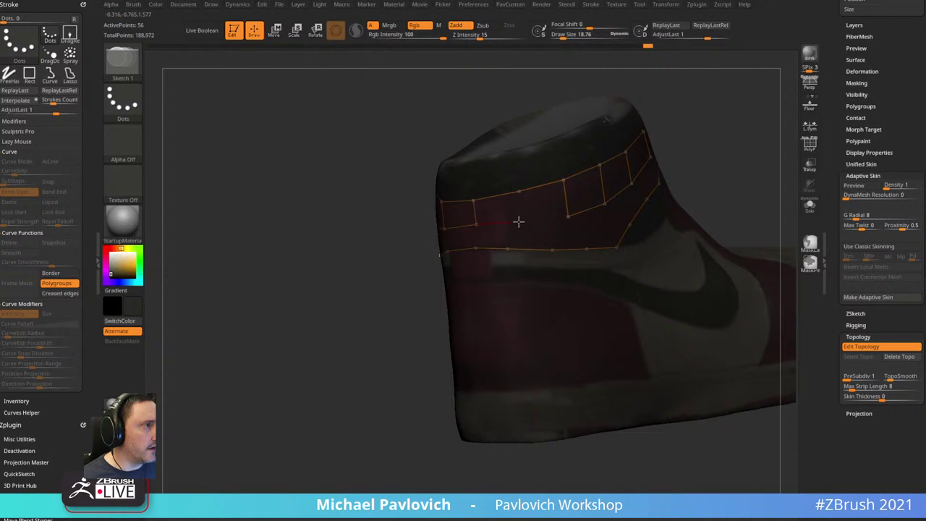
click(570, 216)
drag(656, 140, 631, 145)
click(475, 227)
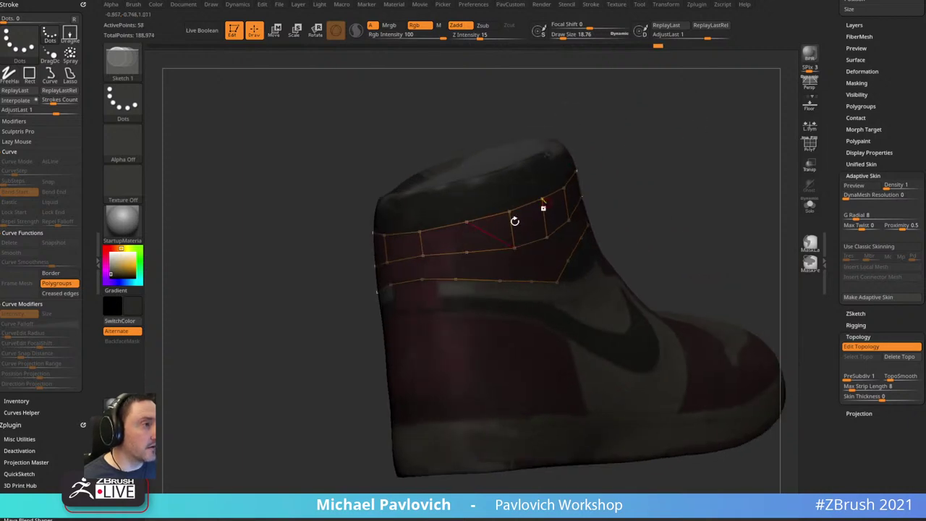
alt+click(493, 236)
click(466, 222)
- Reposition the middle-line points from the heel to the front of the opposite side for more even quads
key(w)
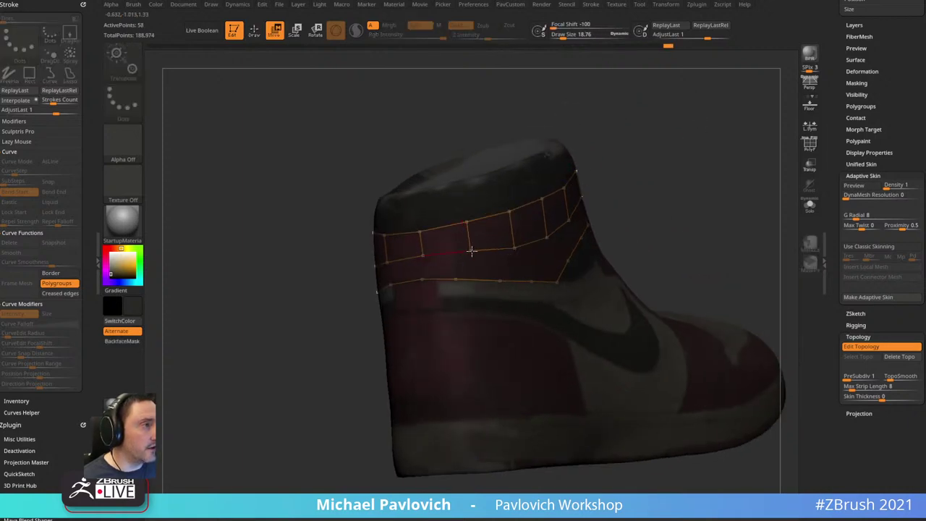
drag(422, 256, 422, 252)
drag(605, 150, 564, 155)
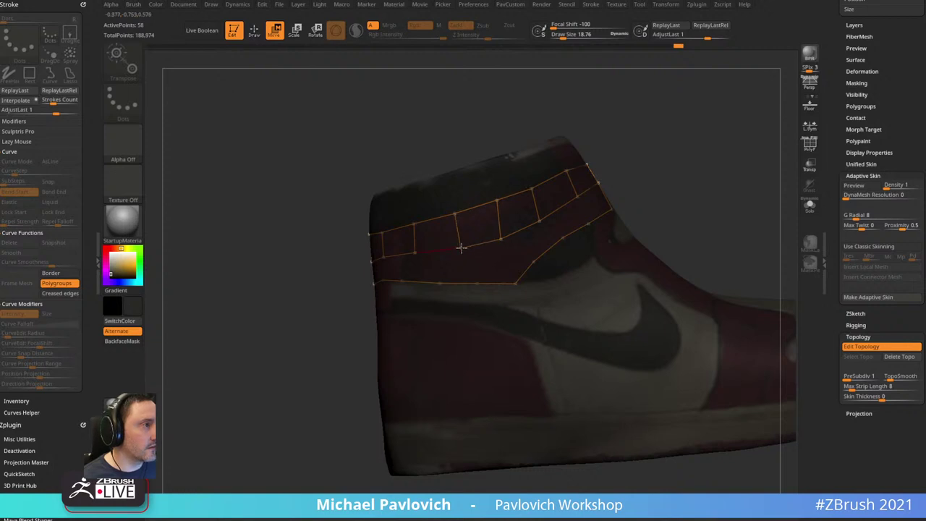
drag(662, 150, 611, 166)
drag(504, 222, 500, 227)
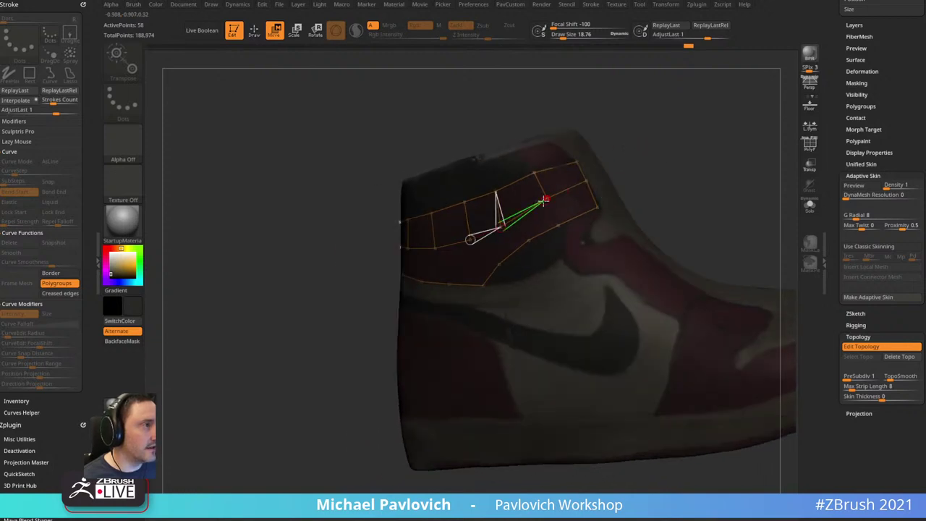
drag(548, 198, 545, 202)
- Connect the middle line to the lower edge along the opposite side's front, down to the panel's lowest corner
key(q)
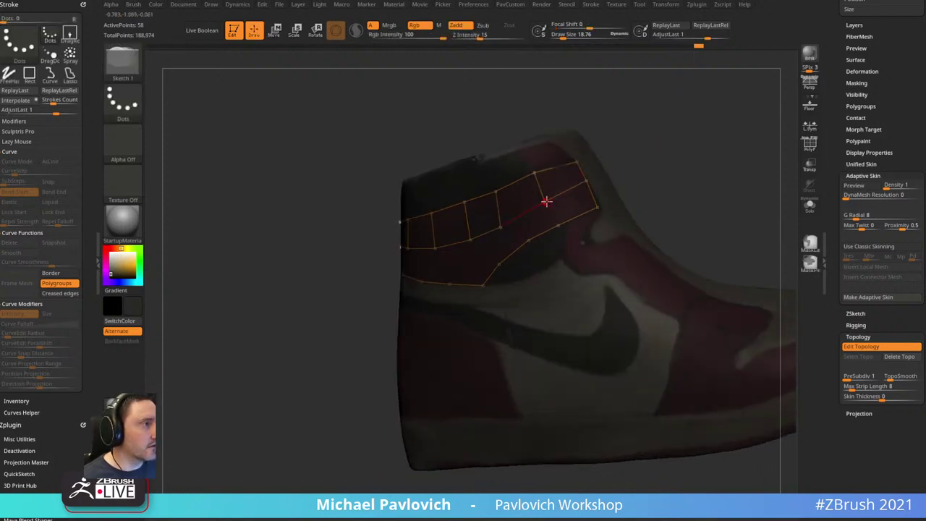
click(546, 201)
click(556, 225)
drag(680, 138, 577, 178)
click(499, 222)
click(530, 237)
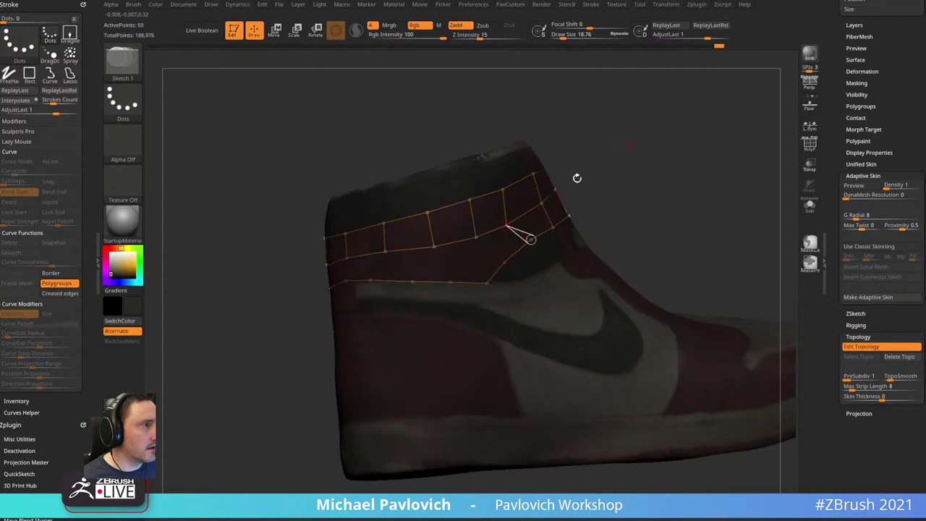
drag(476, 248, 486, 282)
- Continue the lower row's connecting edges from the lowest corner toward the heel on the opposite side
drag(581, 174, 704, 136)
click(514, 220)
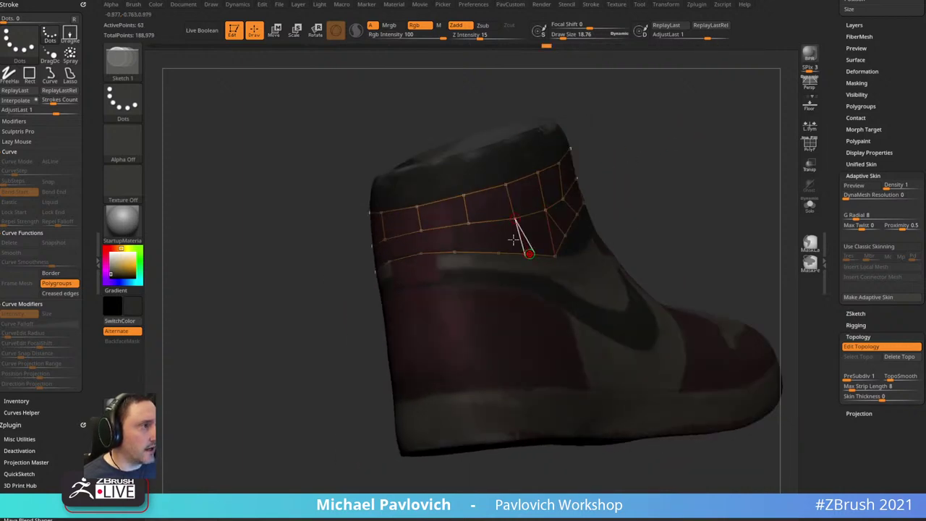
click(469, 225)
click(497, 253)
right_drag(498, 250, 523, 238)
- Shift the lower-edge and middle-line points beside the heel to straighten the lower row's connecting edges
key(w)
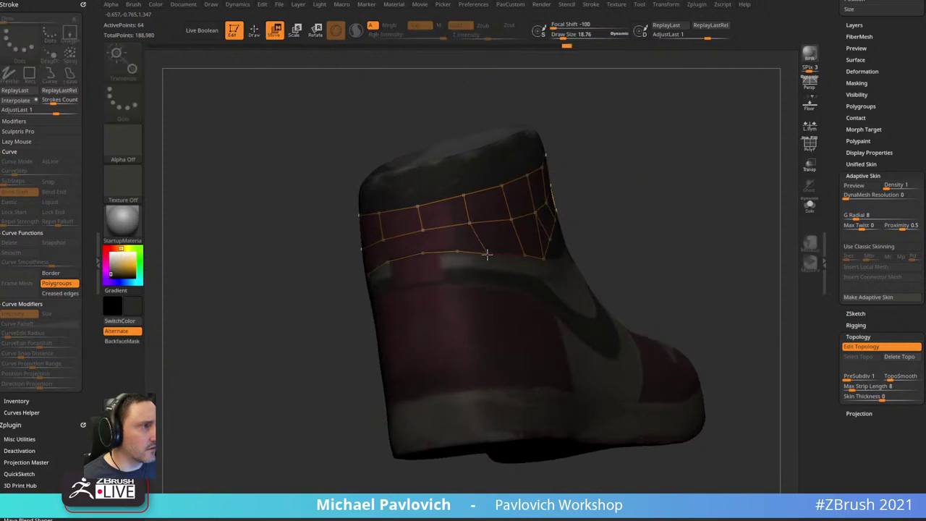
drag(496, 254, 487, 254)
mouse_move(472, 222)
mouse_down()
mouse_move(480, 223)
mouse_move(451, 253)
mouse_up()
key(q)
key(w)
key(q)
- Delete the surplus lower-edge points at the heel and rebuild the lower row with edges from the middle line
right_drag(467, 252, 478, 251)
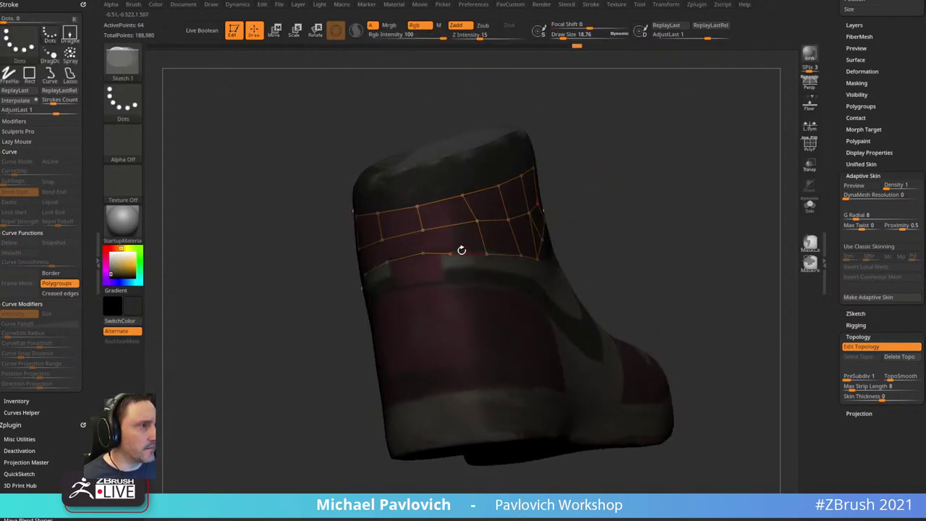
alt+click(421, 254)
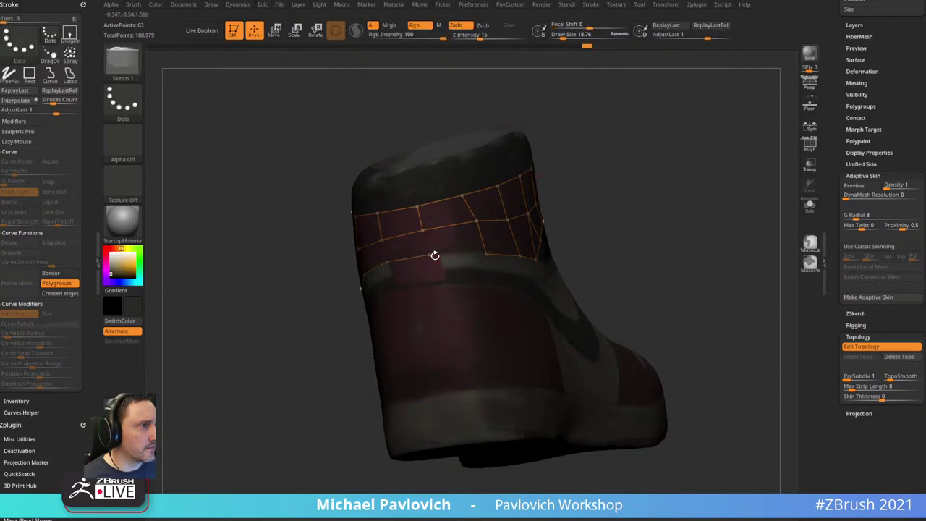
drag(556, 217, 519, 207)
ctrl+click(474, 214)
click(484, 239)
- Connect the middle line to the lower edge on the first side, from the heel to the panel's lowest corner
drag(580, 172, 646, 160)
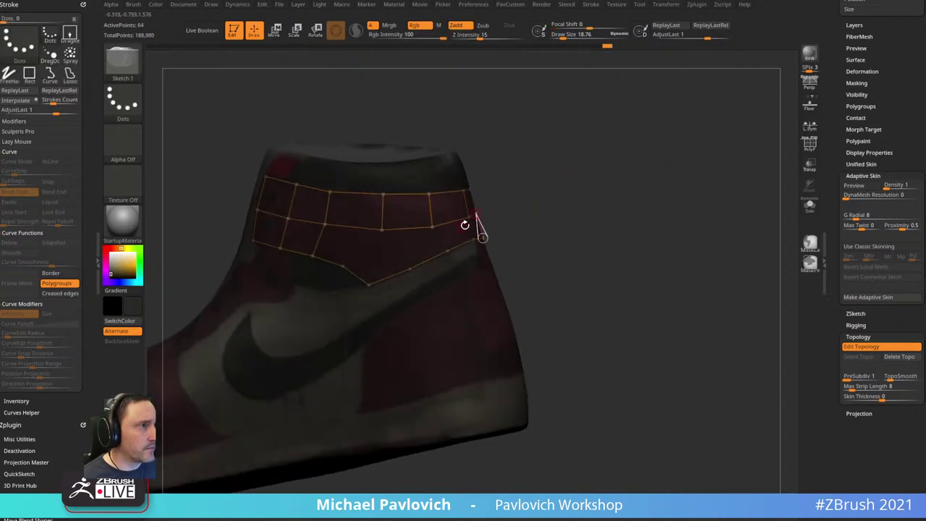
ctrl+click(470, 216)
ctrl+click(434, 228)
click(447, 251)
drag(564, 192, 606, 186)
ctrl+click(435, 233)
click(435, 237)
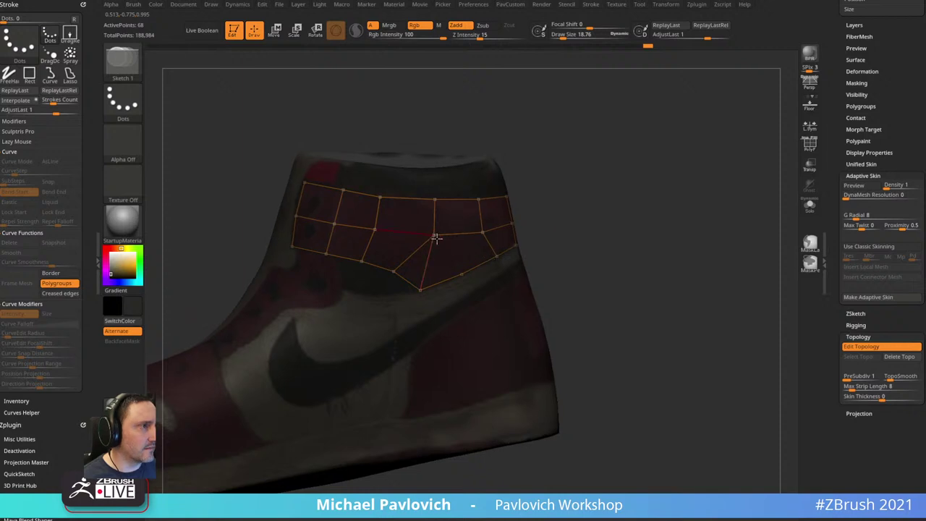
click(436, 237)
- Adjust the middle-line points above the lowest corner on the opposite side
drag(647, 161, 617, 132)
key(w)
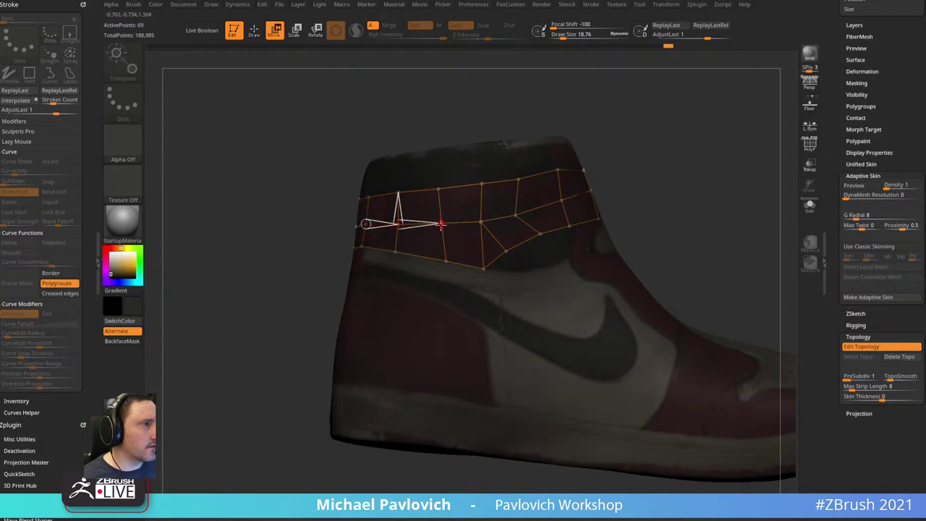
drag(639, 140, 655, 129)
drag(463, 220, 512, 209)
- Insert a vertical edge from the upper edge to the lowest corner on the opposite side and delete the neighbouring edge ending there
key(q)
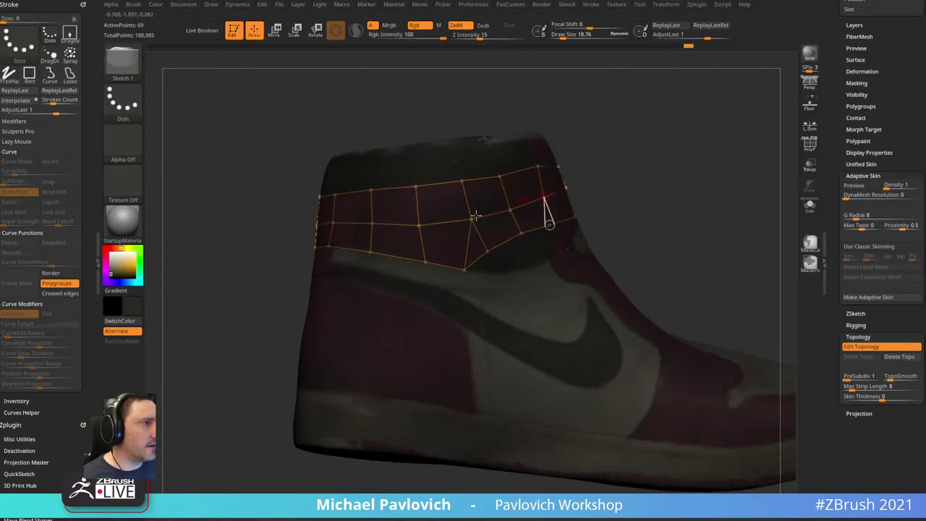
drag(564, 115, 569, 115)
click(440, 184)
click(447, 222)
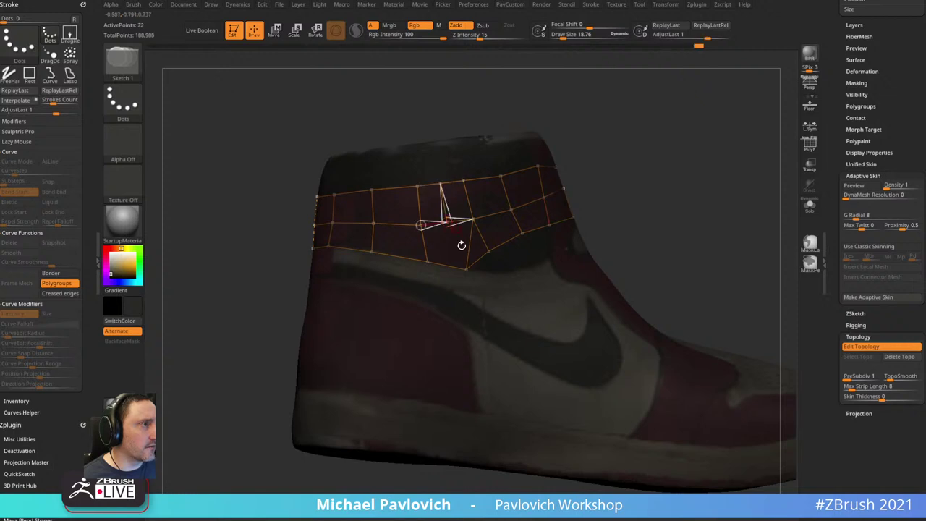
click(465, 269)
click(470, 248)
alt+click(470, 244)
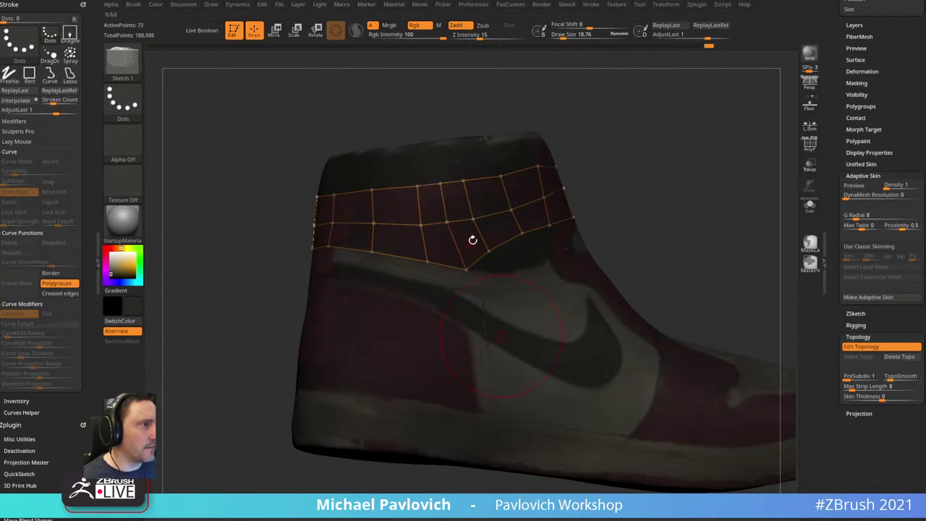
- Slide the upper-edge and middle-line points ahead of the inserted edge toward the front of the opposite side
key(w)
drag(474, 219, 478, 218)
drag(464, 182, 473, 181)
drag(538, 166, 544, 165)
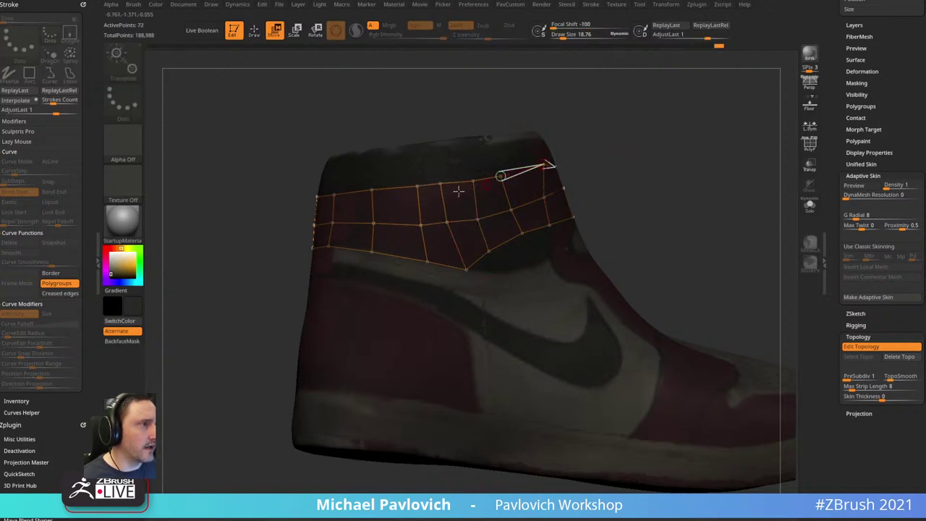
- Space out the vertical edges around the inserted one by moving their upper, middle and lower points, including the lowest corner
drag(417, 186, 409, 188)
drag(420, 225, 410, 226)
drag(427, 261, 412, 261)
drag(447, 222, 444, 222)
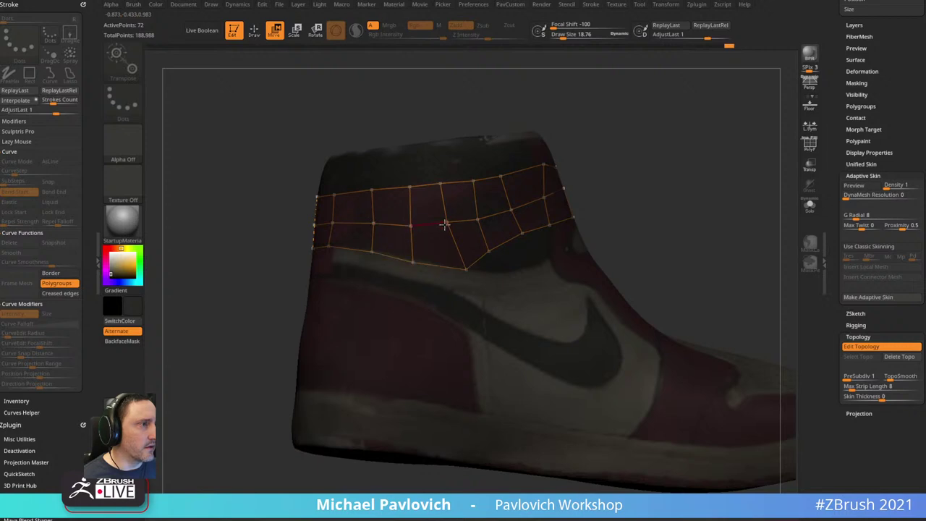
drag(466, 270, 460, 272)
drag(444, 222, 447, 221)
drag(439, 185, 441, 184)
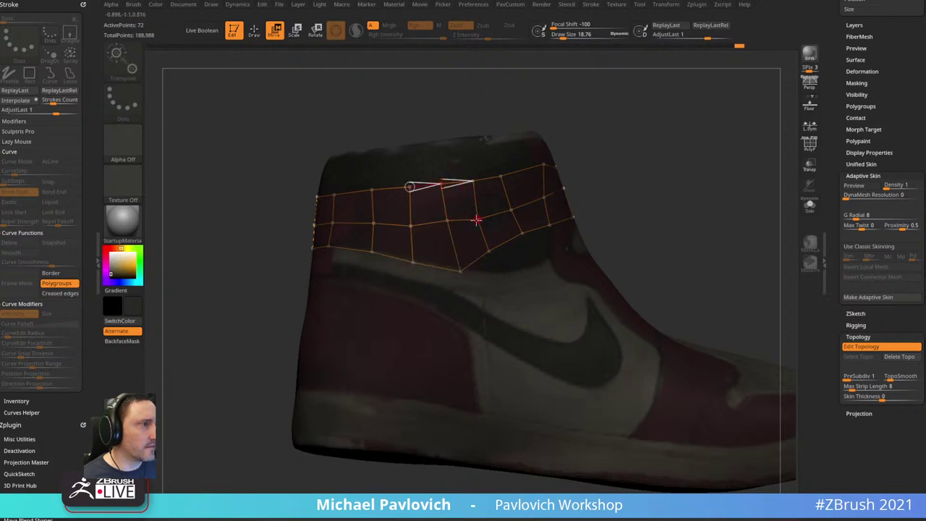
- Move the front column points on the opposite side and the middle-line point above the first side's lowest corner
drag(477, 220, 512, 210)
drag(500, 175, 509, 173)
drag(610, 147, 589, 149)
drag(553, 200, 556, 200)
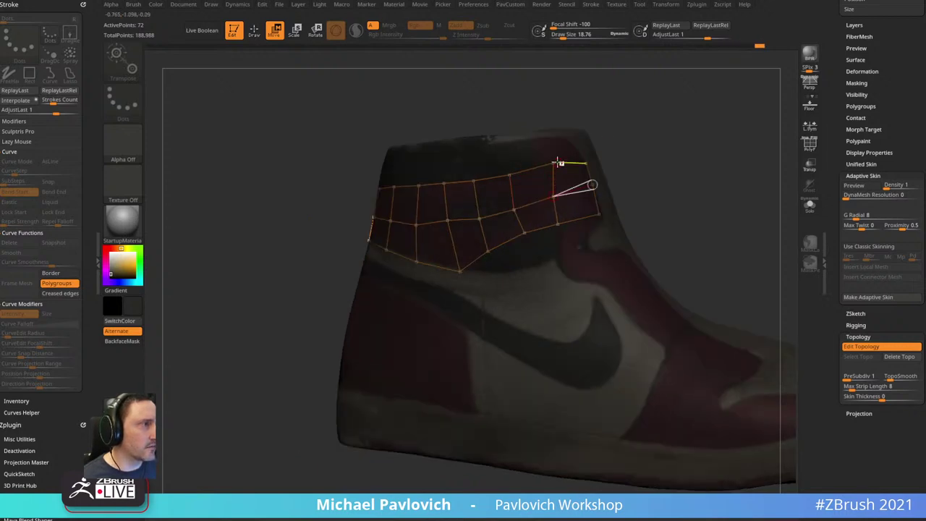
drag(556, 163, 550, 165)
drag(637, 138, 589, 160)
drag(437, 222, 423, 221)
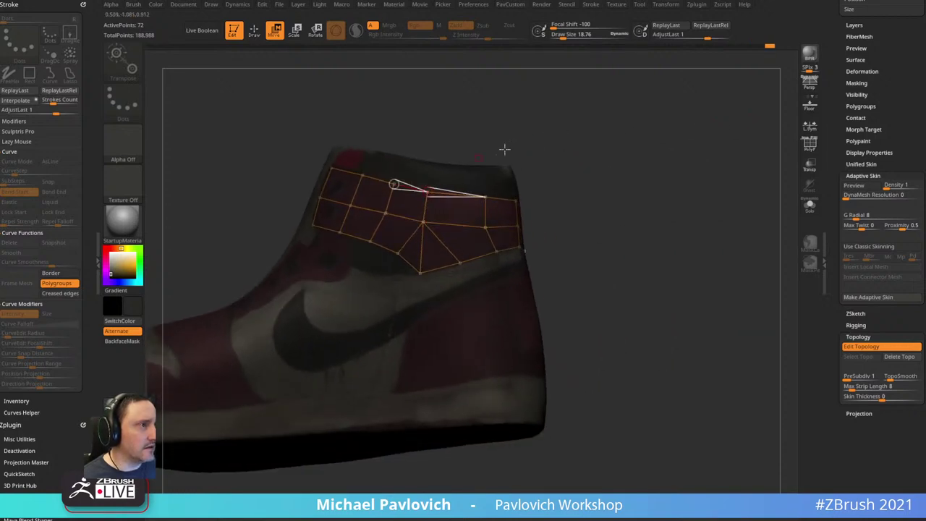
- Insert a vertical edge behind the panel's lowest corner up to the upper edge and remove the diagonal edge beside it
key(q)
click(455, 225)
click(456, 193)
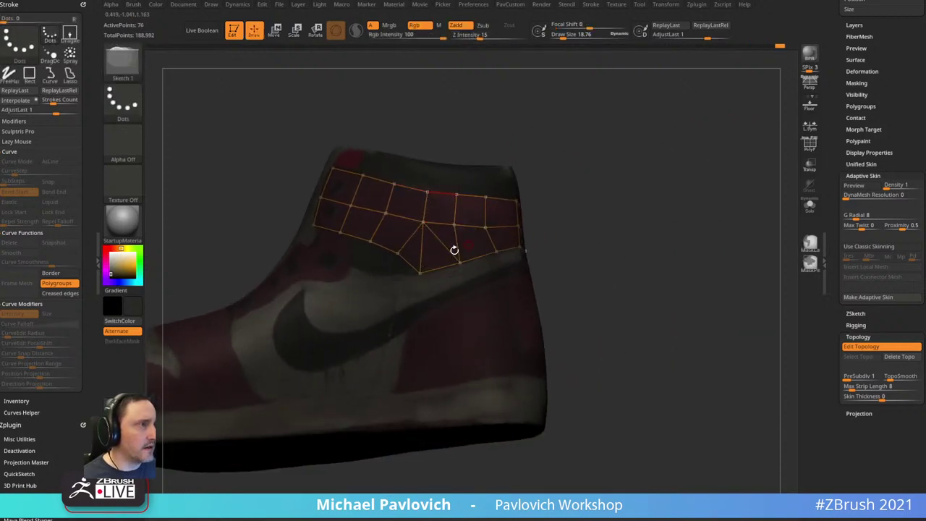
- Space out the vertical edges around the inserted one by moving their upper, middle and lower points, including the lowest corner
key(w)
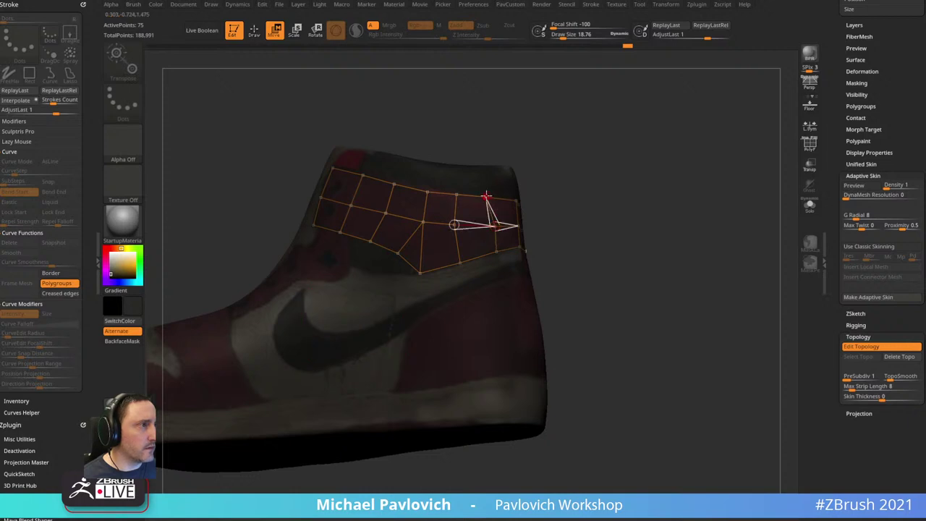
drag(462, 261, 466, 261)
drag(457, 195, 465, 198)
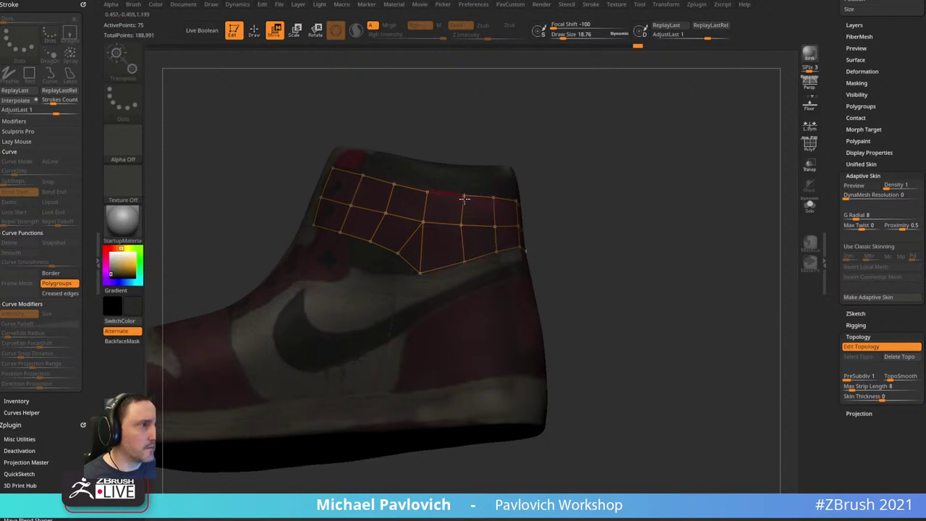
drag(576, 162, 610, 157)
drag(474, 225, 487, 196)
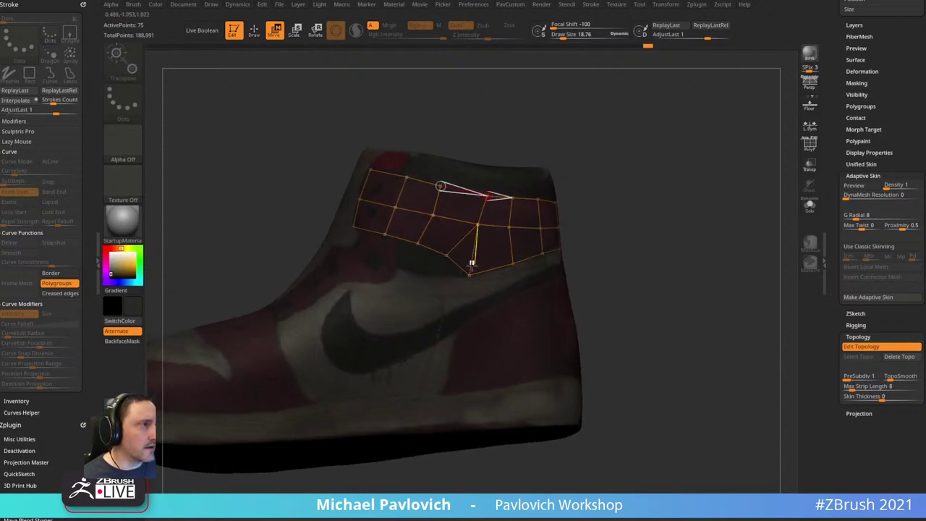
drag(470, 274, 473, 274)
- Insert a vertical edge ahead of the lowest corner from the lower to the upper edge and delete the diagonal edge it replaces
key(q)
click(540, 148)
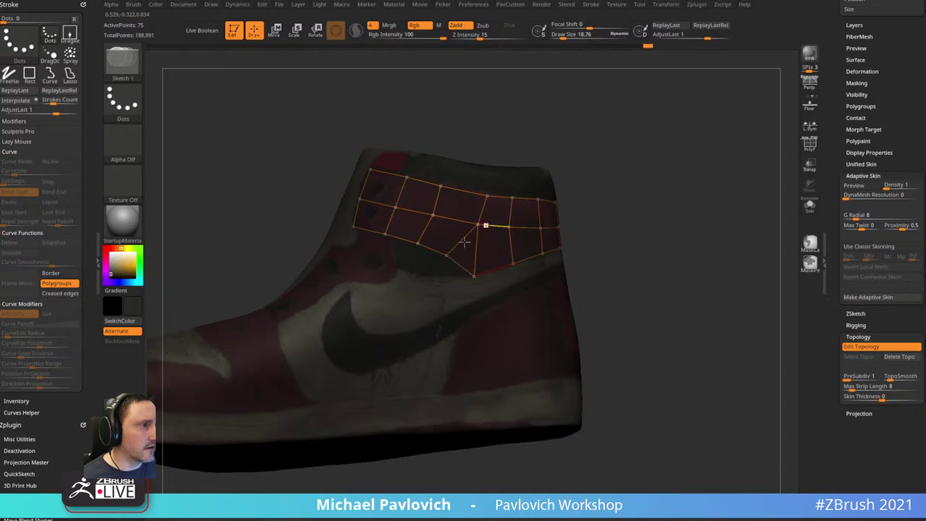
click(447, 254)
click(456, 219)
click(463, 191)
click(537, 132)
key(w)
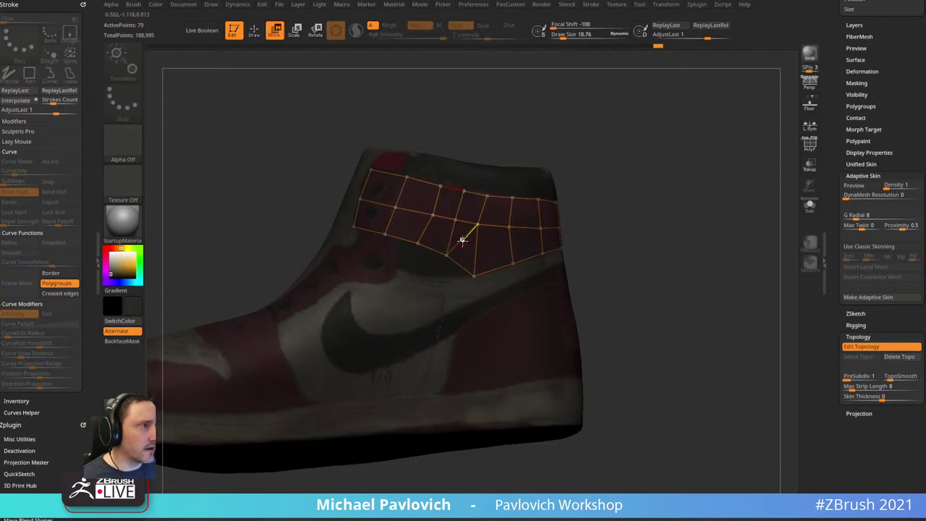
key(q)
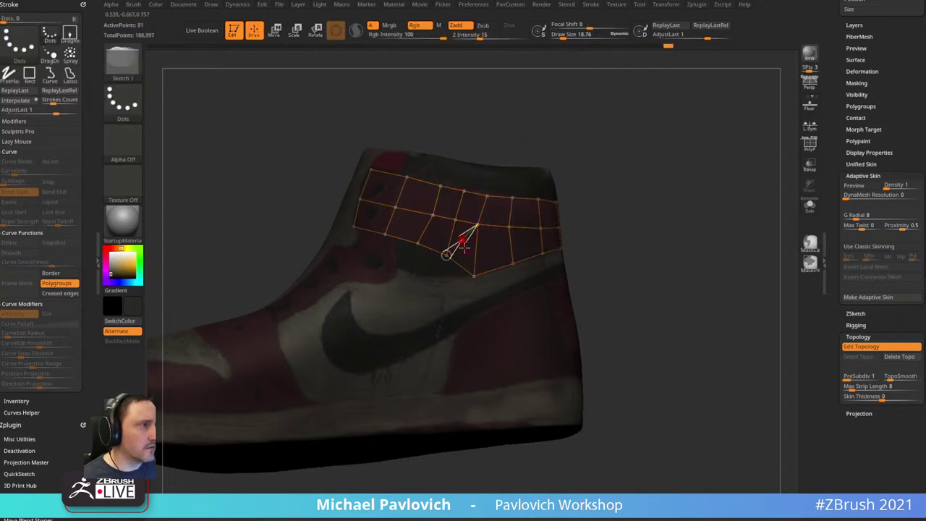
key(w)
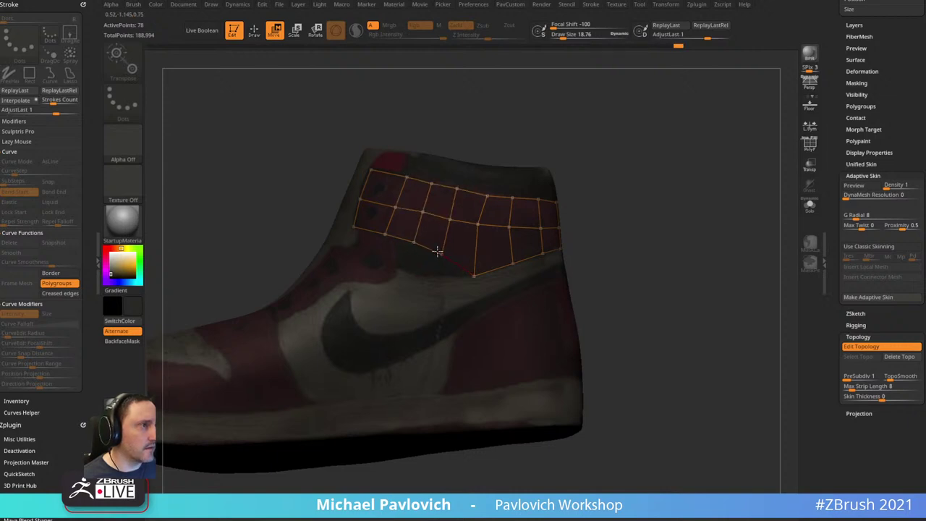
- Even out the quads by moving the lowest corner's column points, the middle-line point ahead of it and the second column's end points
drag(440, 253, 472, 276)
drag(477, 224, 480, 227)
drag(487, 195, 489, 197)
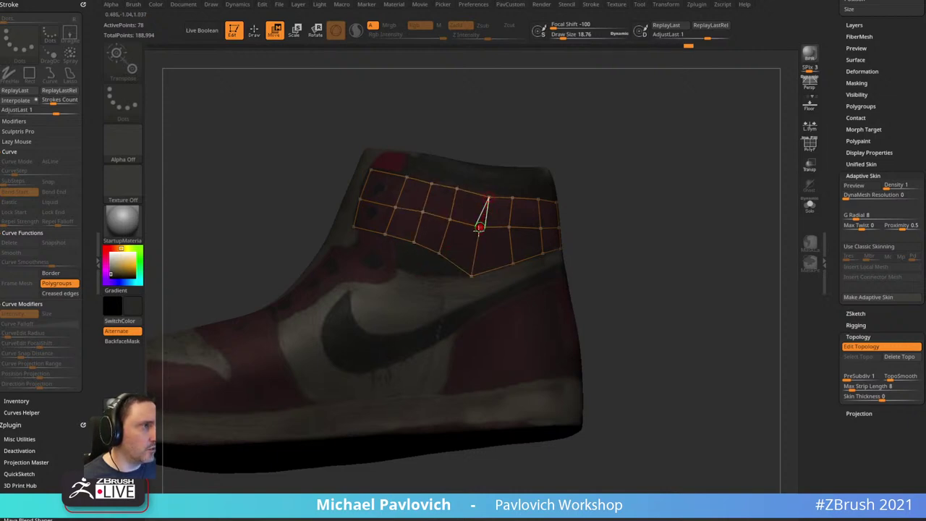
drag(423, 211, 425, 214)
drag(465, 129, 496, 130)
drag(400, 177, 394, 173)
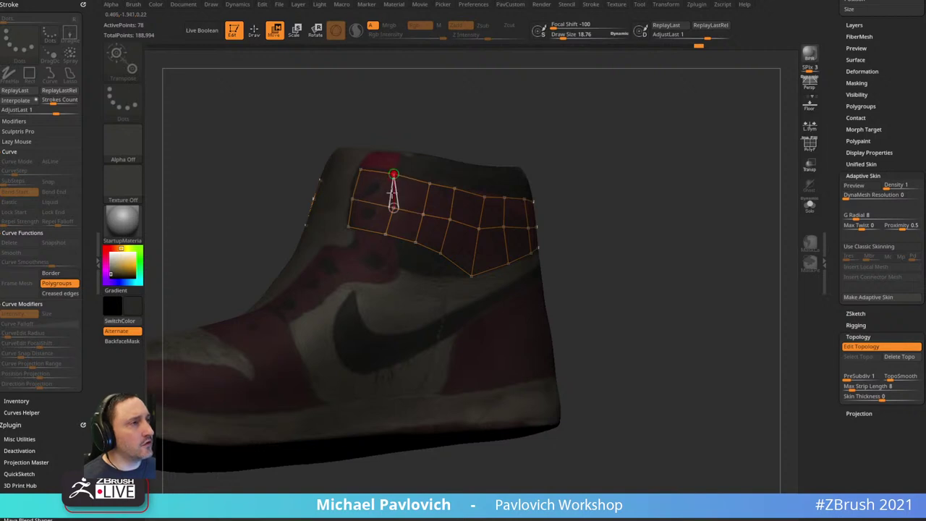
mouse_move(386, 235)
mouse_down()
mouse_move(386, 203)
mouse_move(378, 230)
mouse_up()
- Preview the ankle panel's adaptive skin in isolation, with white as the active colour, and inspect its shape
drag(572, 149, 600, 128)
key(y)
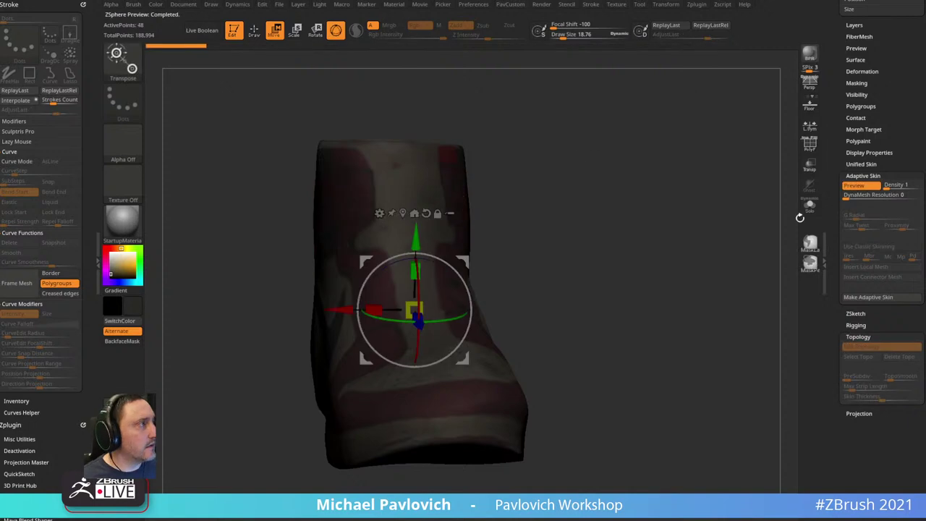
key(a)
drag(723, 217, 687, 208)
drag(114, 269, 107, 251)
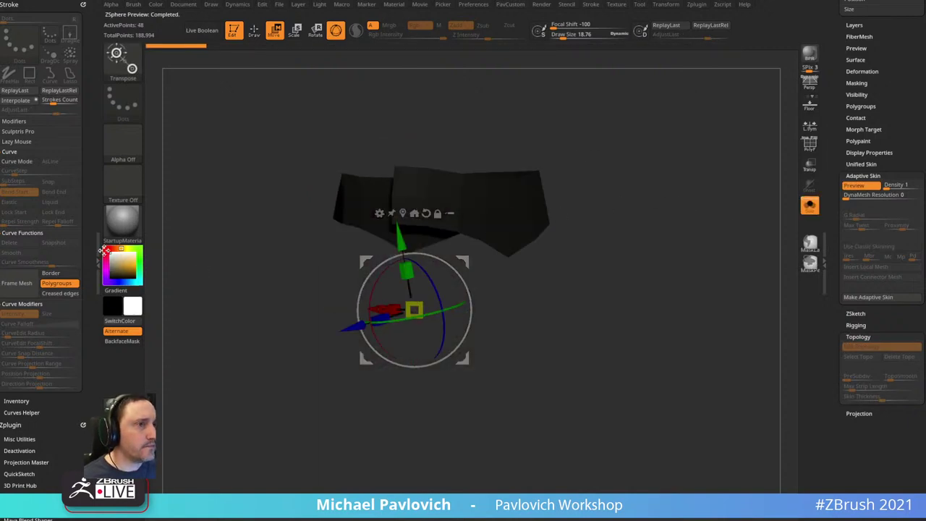
alt+drag(622, 127, 612, 158)
drag(612, 158, 642, 141)
key(q)
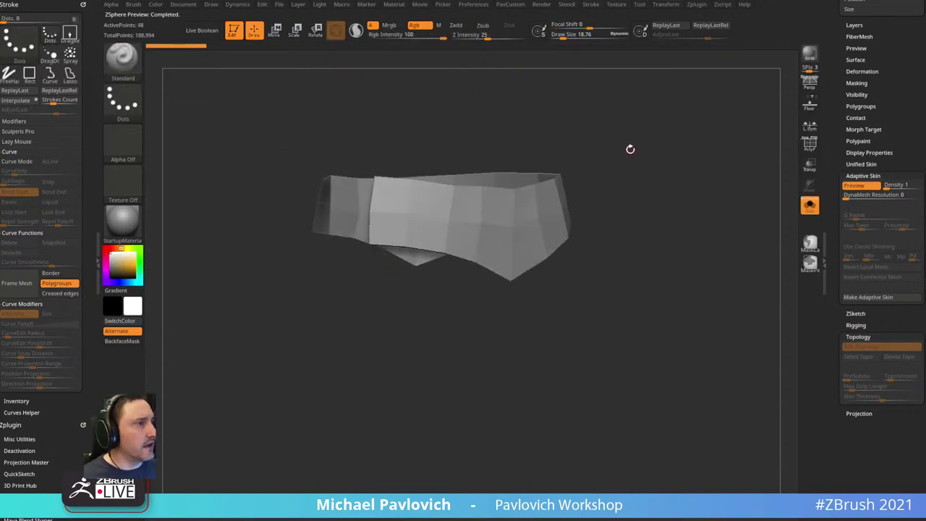
drag(558, 156, 654, 150)
- Try the adaptive skin preview at density 2 and DynaMesh resolution 736, and restore density 1 and resolution 0
click(885, 187)
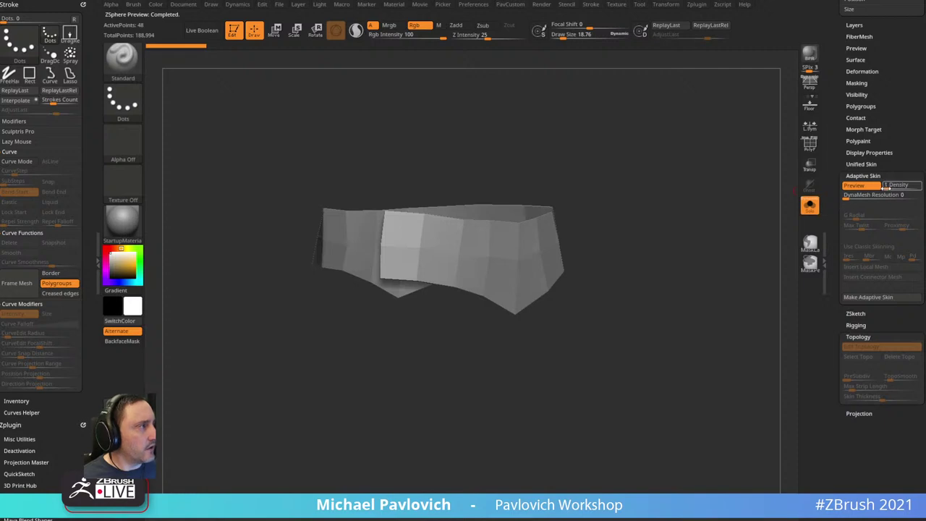
click(891, 188)
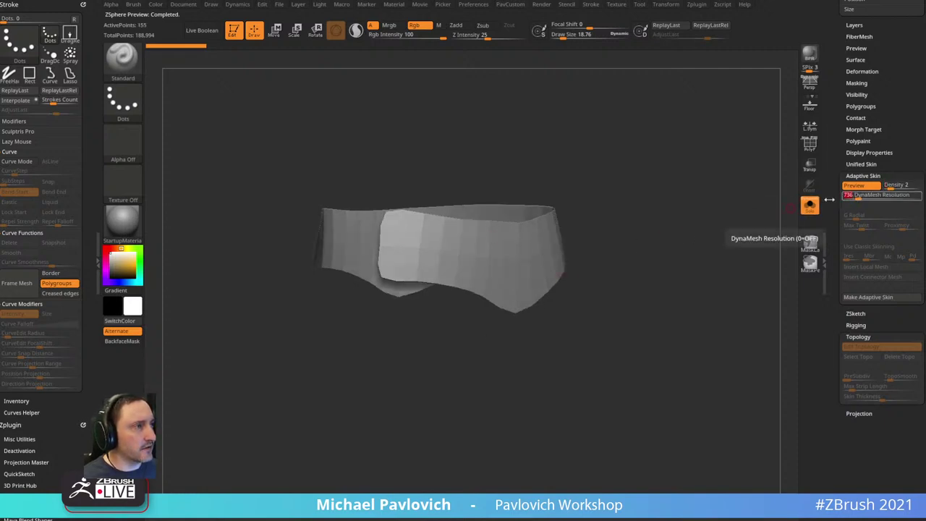
key(shift+f)
drag(725, 174, 736, 184)
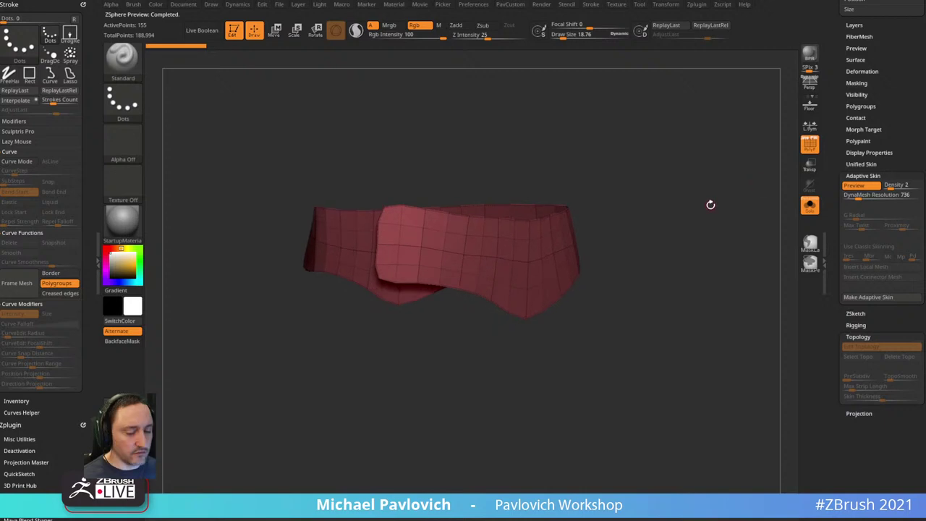
key(a)
key(a)
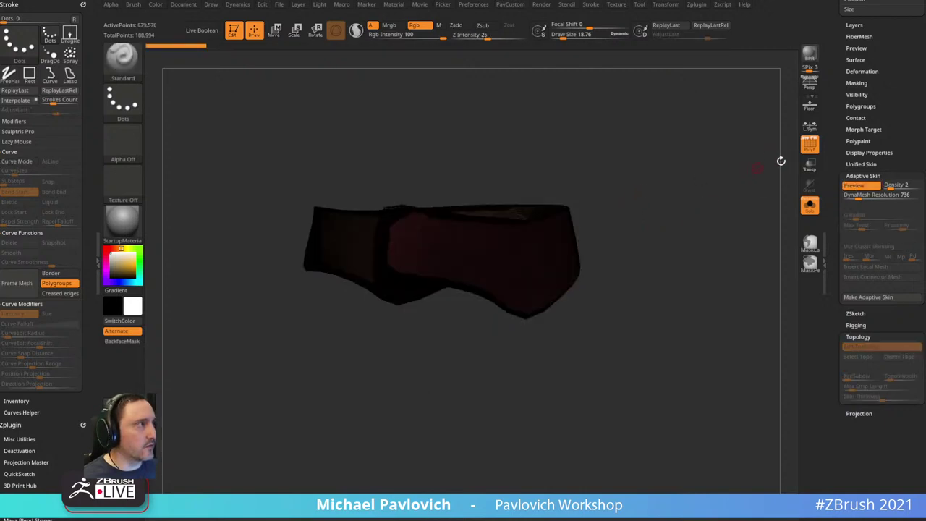
drag(754, 152, 692, 178)
click(891, 186)
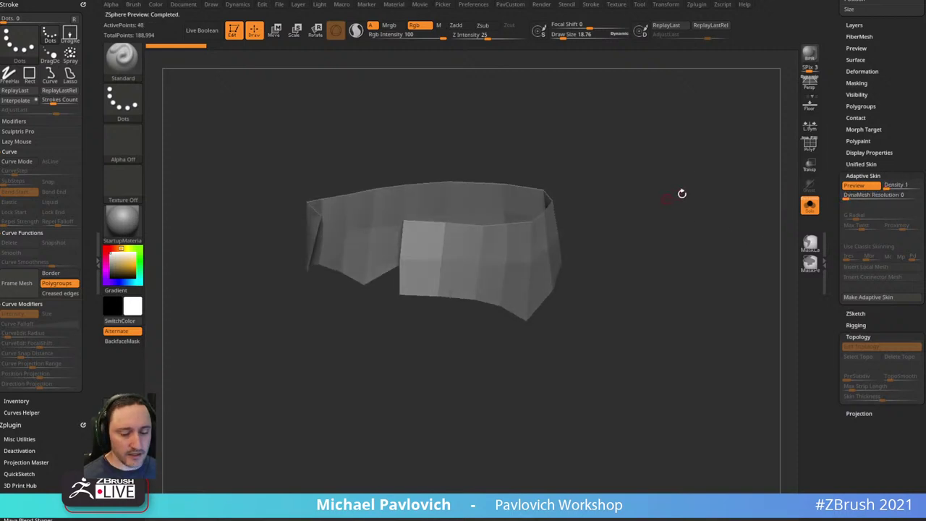
- Display the polygon wireframe on the panel preview and check it both against the shoe and isolated
key(shift+f)
drag(531, 147, 678, 170)
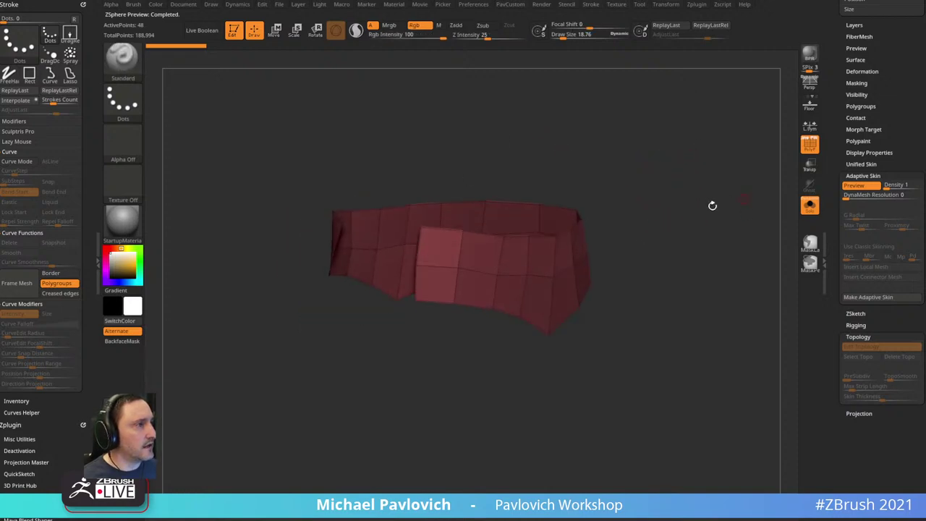
click(807, 205)
drag(836, 140, 828, 286)
drag(832, 248, 834, 64)
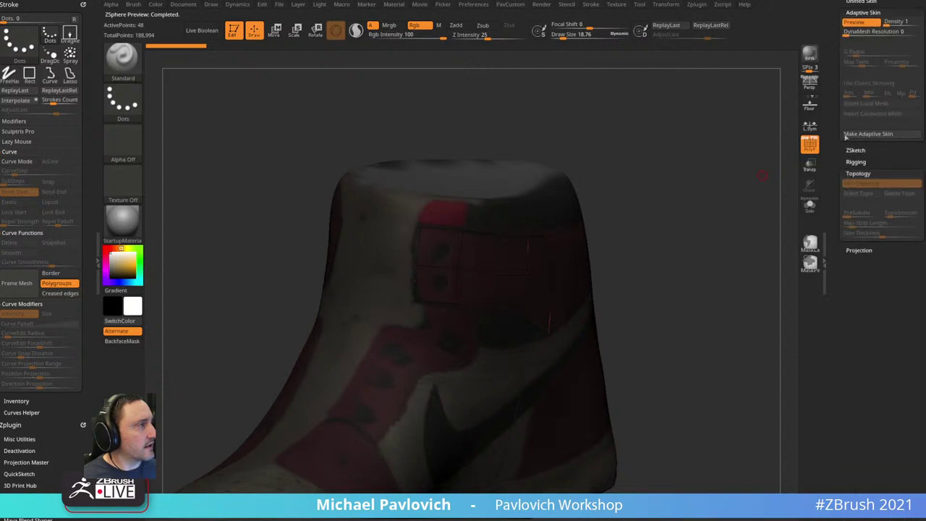
click(808, 205)
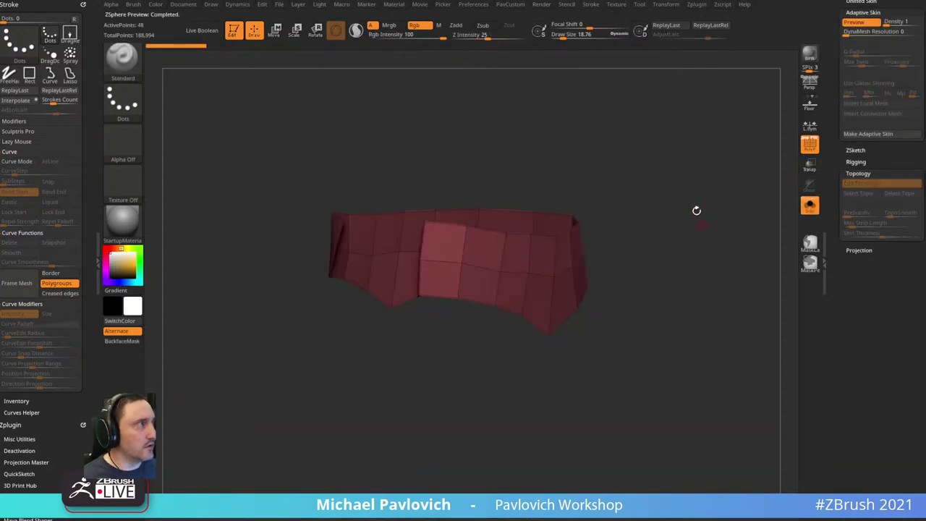
- Make an adaptive skin from the ankle panel topology and insert it as a new subtool below ZSphere1
click(862, 135)
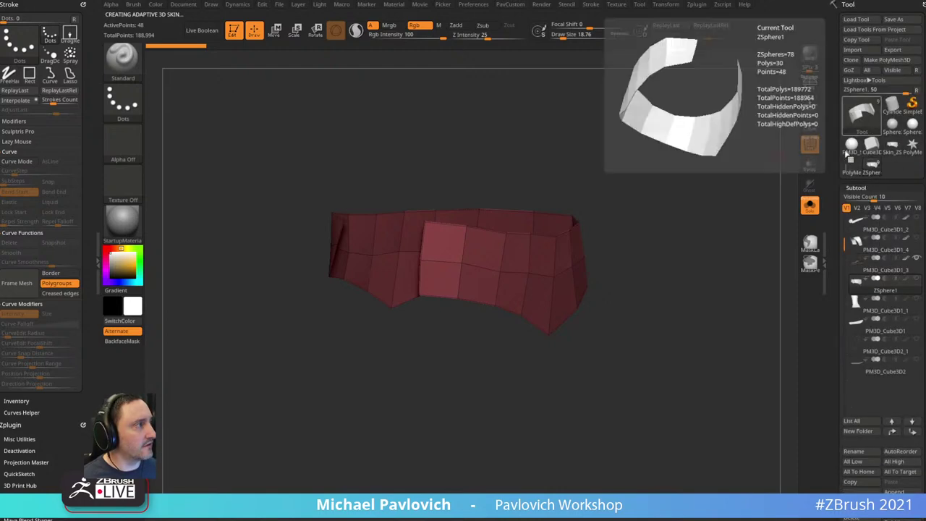
scroll(830, 141, down, 4)
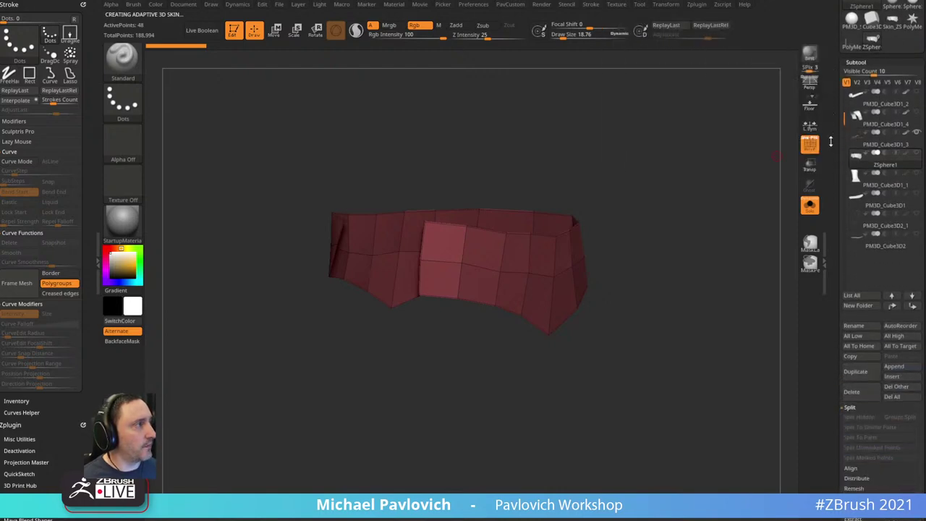
click(893, 377)
click(606, 406)
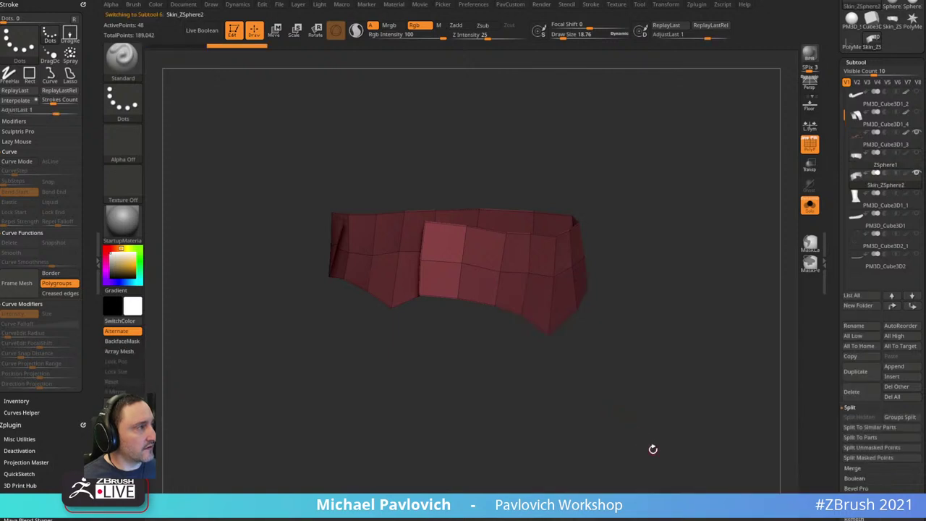
- Select the ZSphere1 subtool again and show the shoe along with it
mouse_move(893, 187)
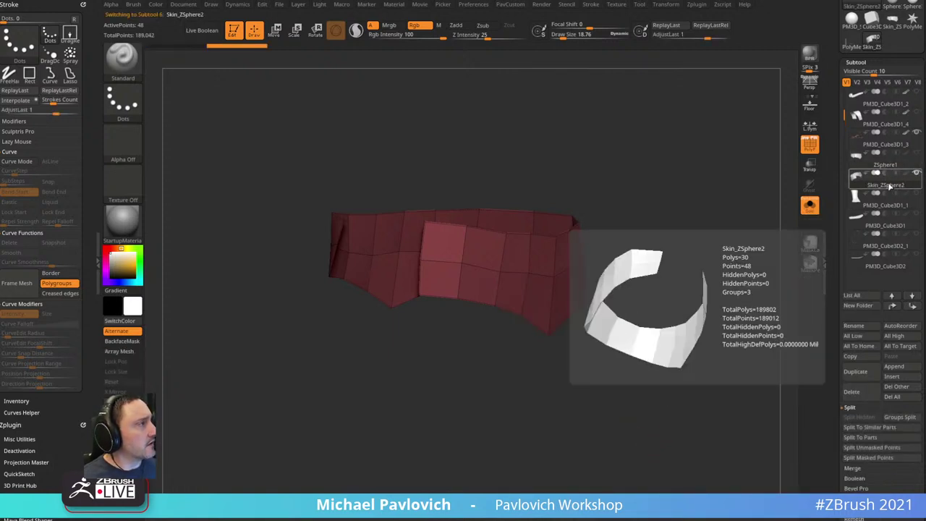
click(889, 167)
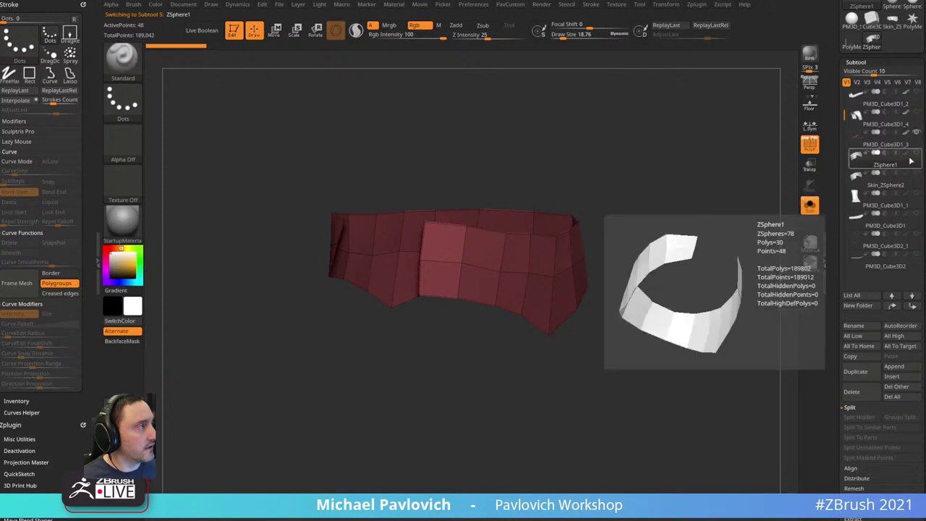
click(808, 206)
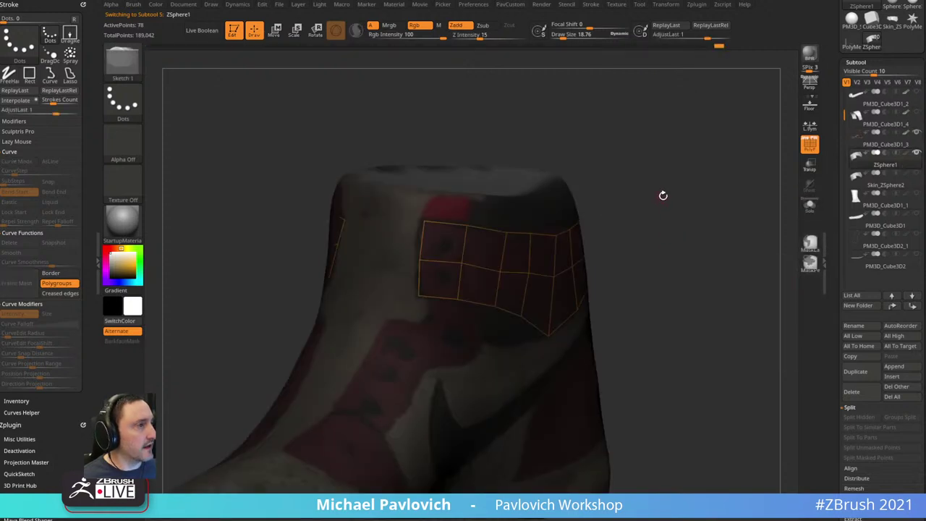
key(space)
- Delete the ankle panel topology from the ZSphere and turn Edit Topology back on
drag(830, 153, 830, 32)
click(857, 348)
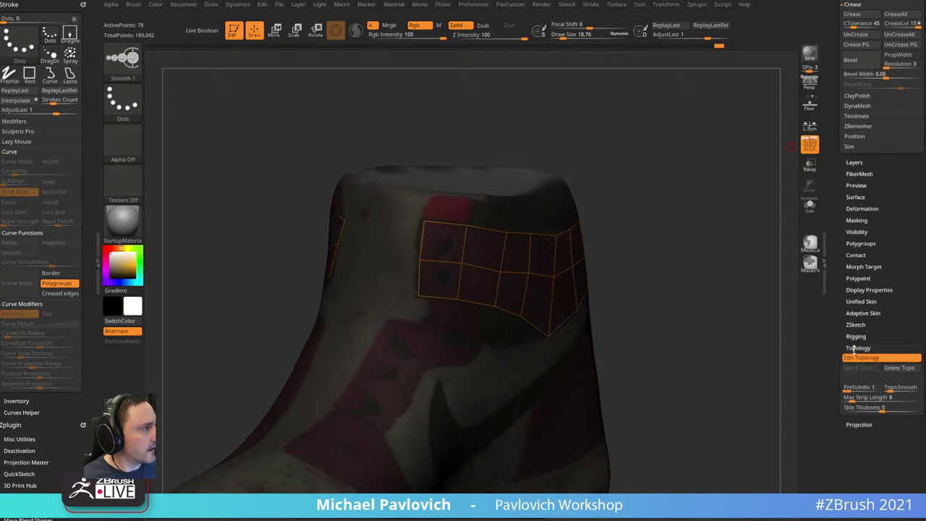
click(861, 357)
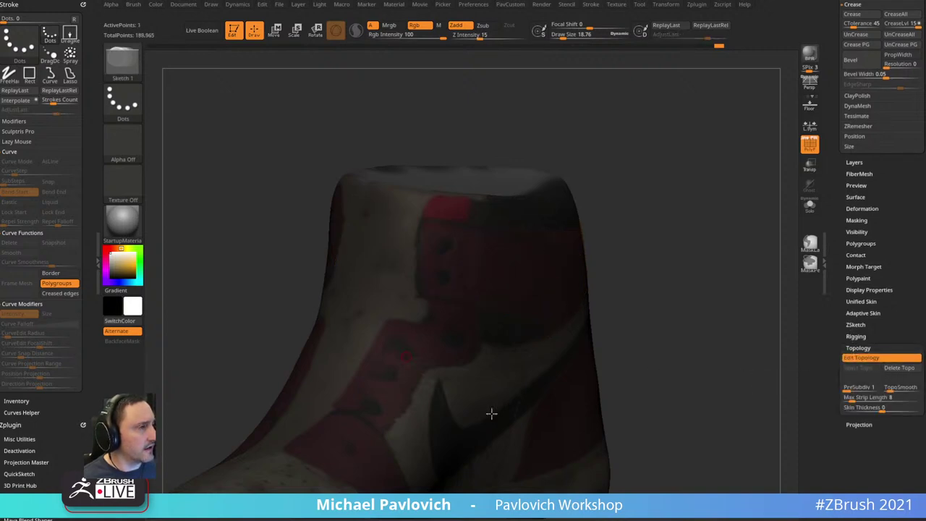
- Place topology points down the front edge of the lace panel, from the bright red collar tab to the inner corner
drag(690, 331, 703, 183)
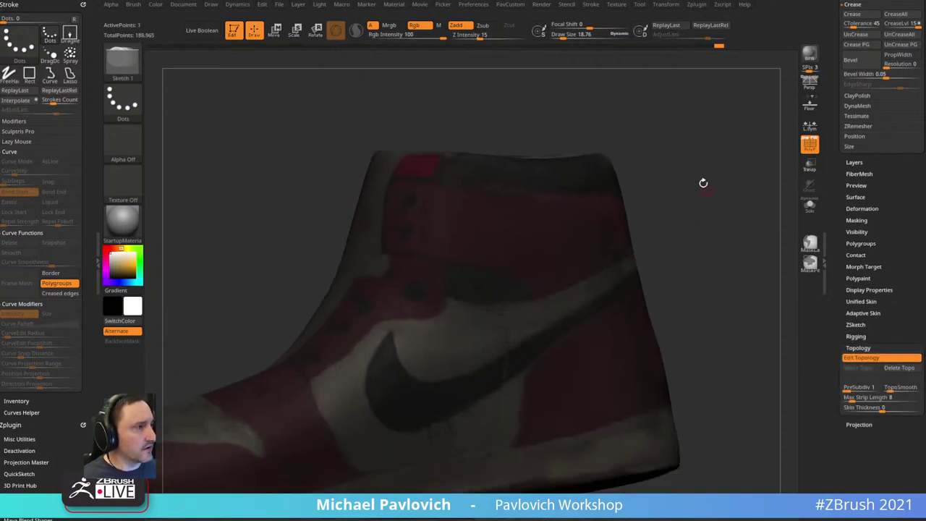
drag(722, 217, 702, 210)
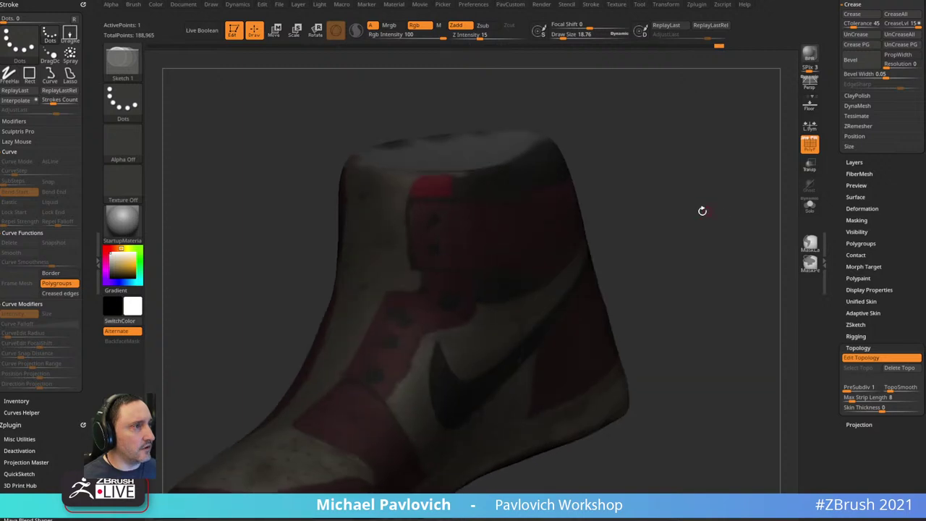
drag(655, 159, 518, 197)
click(434, 176)
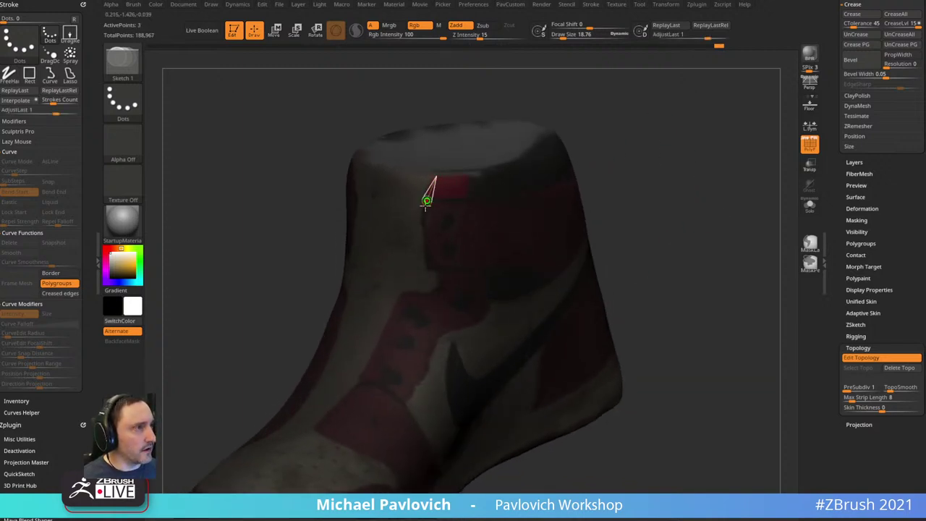
click(435, 271)
click(437, 293)
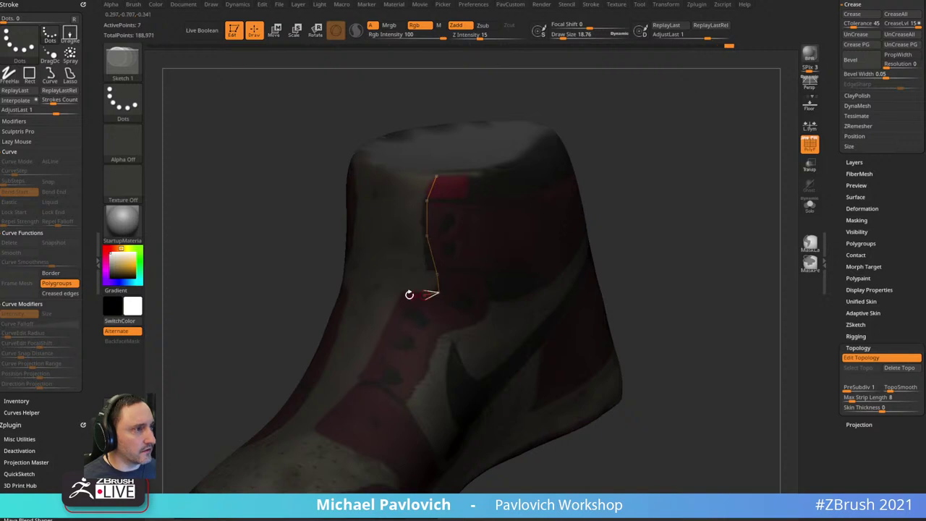
- Continue the lace panel's front edge with topology points from the inner corner down toward the panel's lower end
drag(614, 201, 460, 276)
click(416, 278)
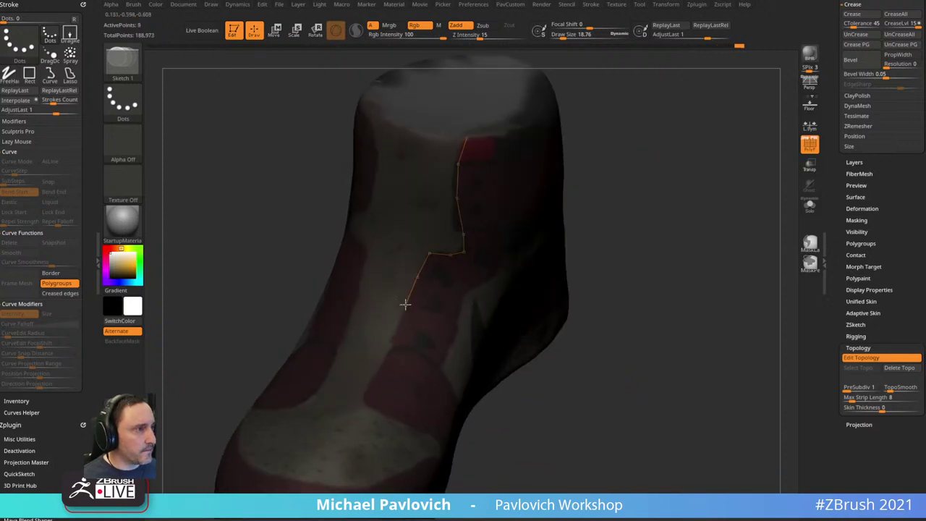
click(405, 305)
click(393, 340)
right_drag(463, 282, 613, 200)
drag(613, 200, 528, 228)
drag(330, 302, 331, 278)
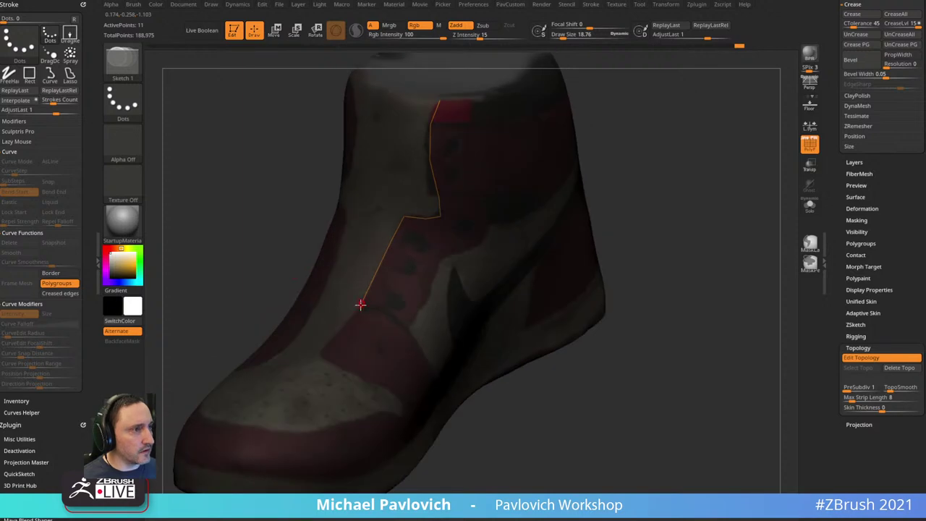
drag(442, 259, 446, 336)
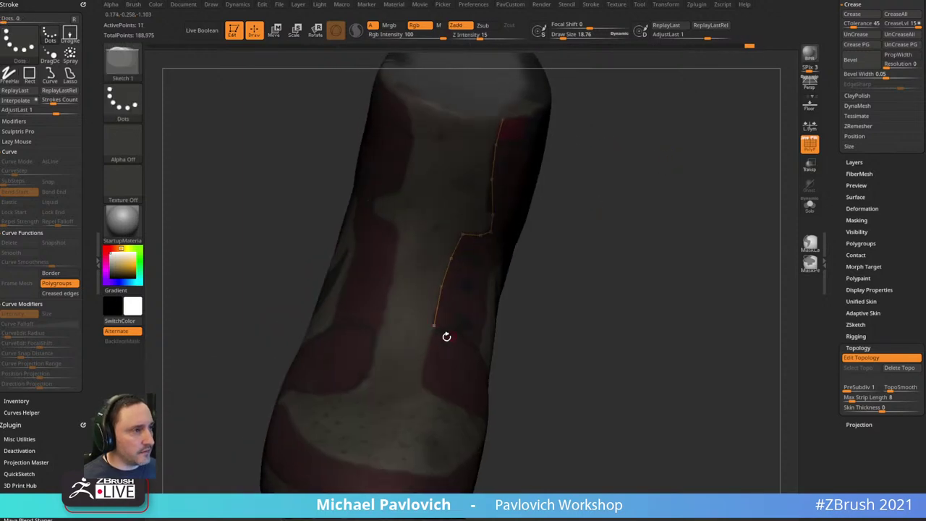
click(434, 332)
- Place topology points across the lace panel's lower end and up its rear edge to the bend
drag(541, 281, 438, 364)
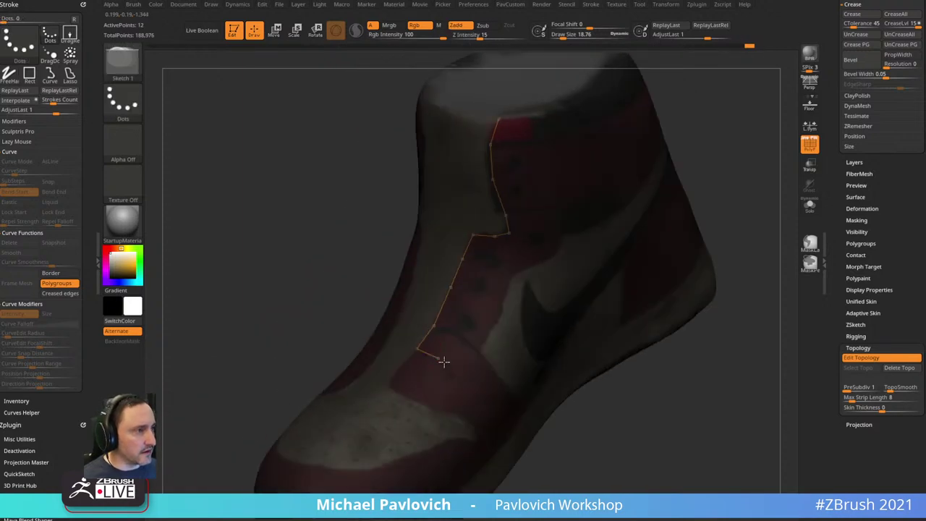
click(461, 368)
click(480, 348)
alt+drag(668, 184, 587, 232)
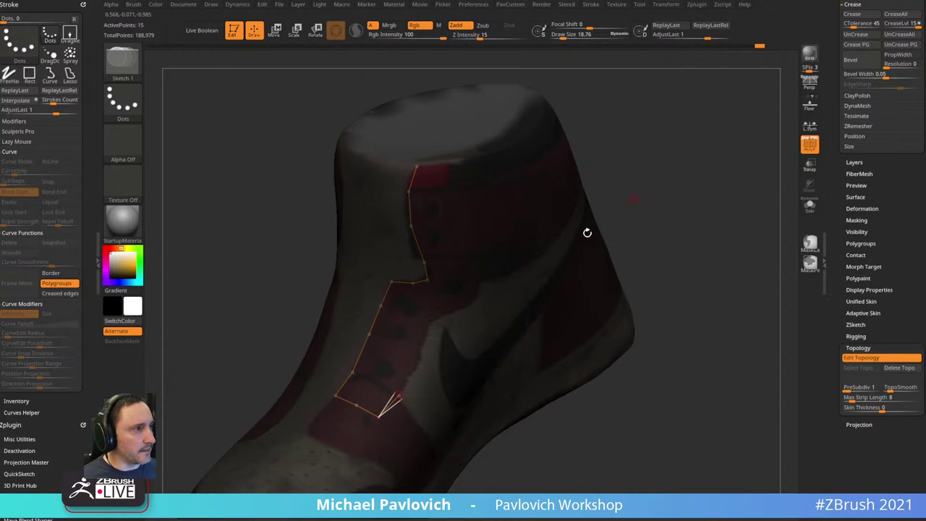
click(417, 367)
click(425, 334)
click(432, 319)
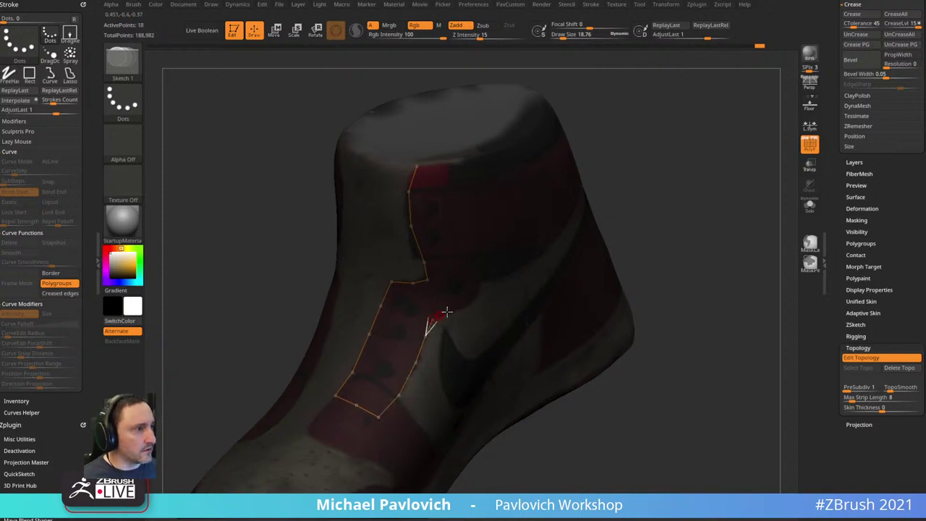
- Carry the lace panel's rear edge around the bend up to the bright red collar tab and close the outline
click(459, 309)
click(479, 294)
click(480, 276)
click(466, 251)
drag(574, 146, 470, 212)
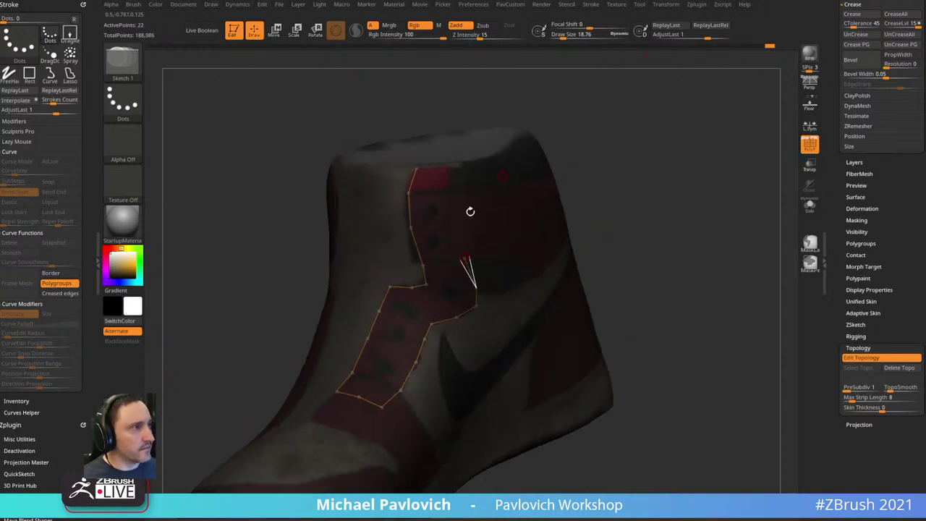
click(455, 218)
click(454, 192)
click(453, 168)
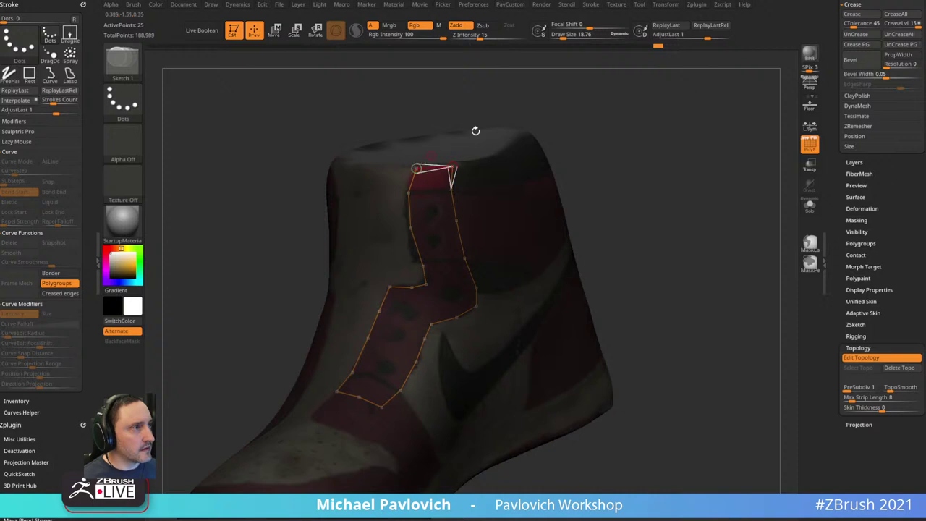
drag(475, 131, 506, 153)
click(451, 191)
click(411, 191)
click(546, 145)
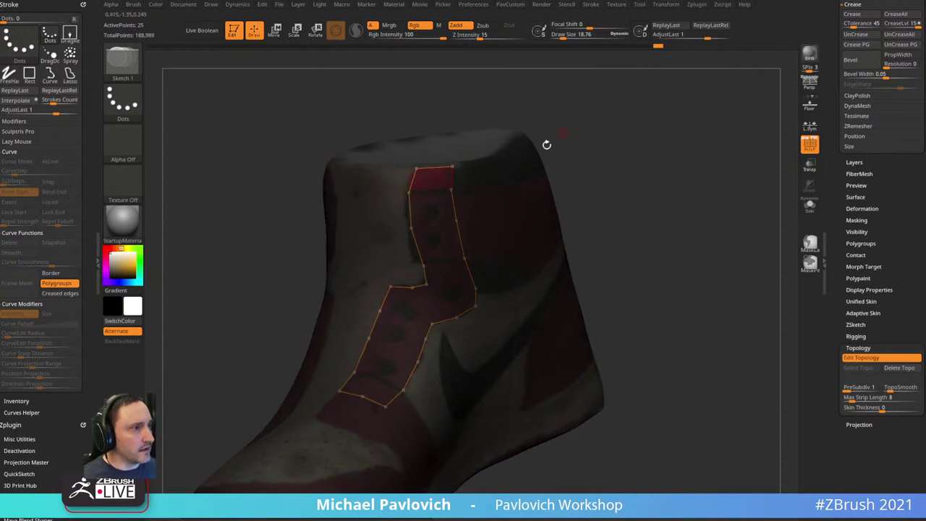
- Add a centre line of topology points through the lace panel, from its lower end up to the collar edge
click(367, 395)
click(379, 371)
click(397, 344)
click(403, 315)
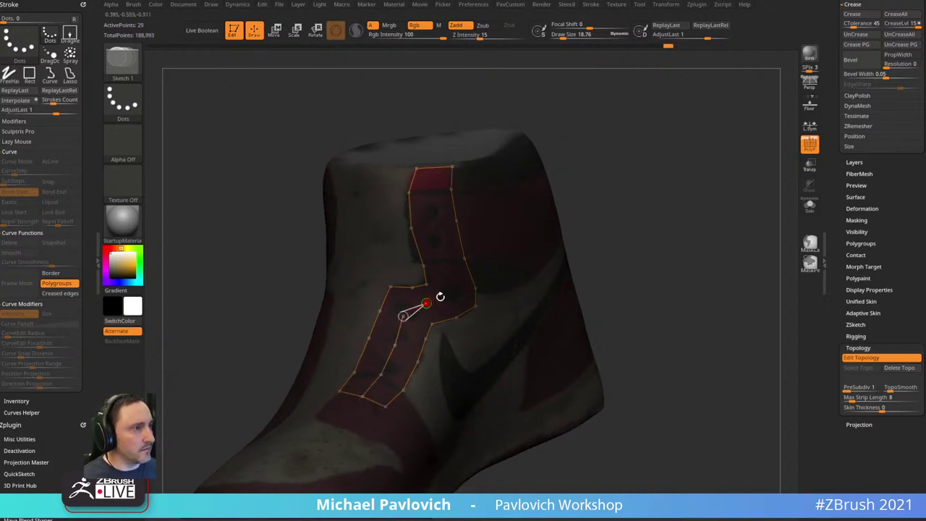
click(426, 303)
click(450, 294)
click(449, 271)
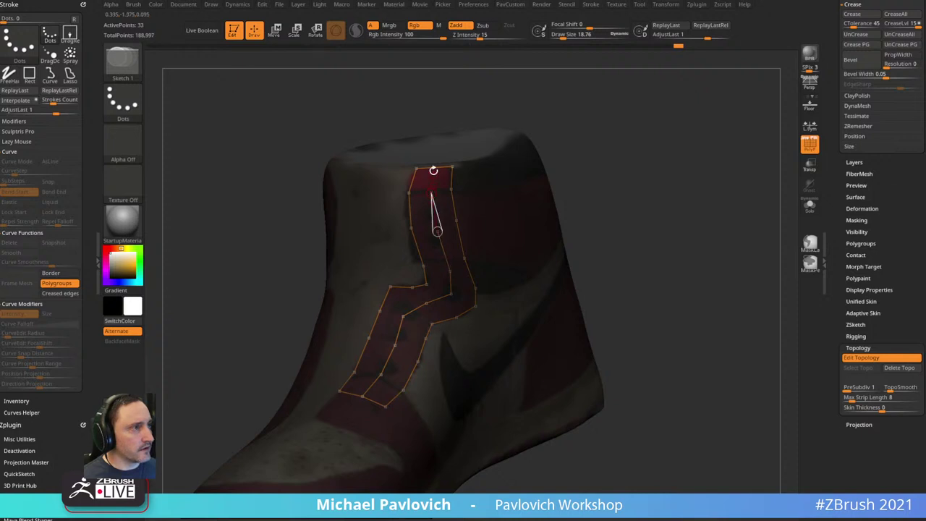
click(434, 168)
click(552, 114)
- Connect the centre line to the rear edge with crosswise edges in the lace panel's upper section
ctrl+click(432, 192)
click(450, 190)
ctrl+click(437, 232)
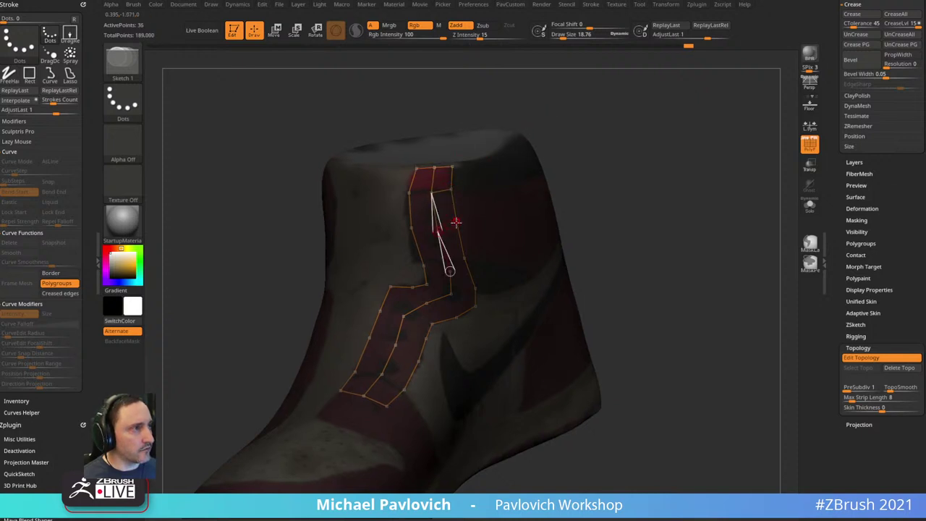
click(456, 222)
ctrl+click(450, 270)
click(464, 258)
- Continue the crosswise edges between the centre line and the rear edge around the lace panel's bend
alt+drag(591, 212, 594, 146)
ctrl+click(454, 229)
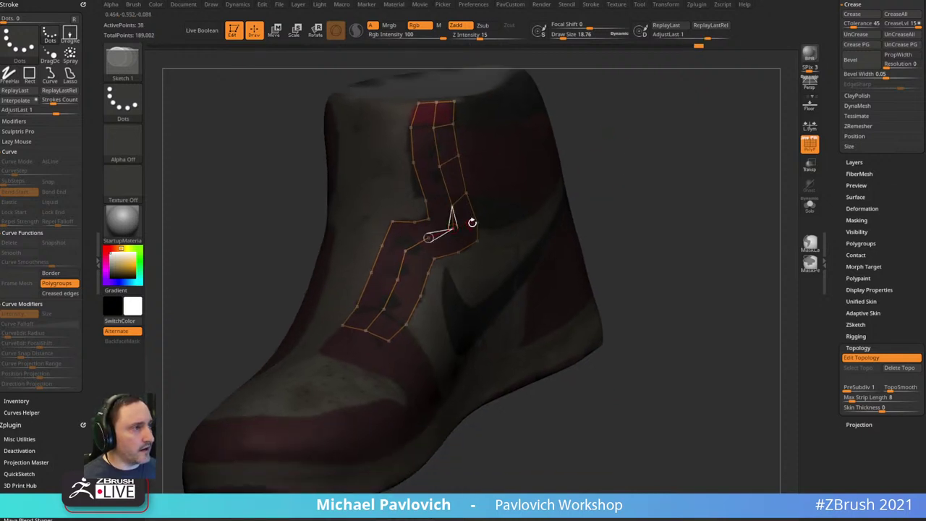
click(476, 223)
ctrl+click(453, 228)
click(457, 252)
ctrl+click(428, 238)
click(432, 257)
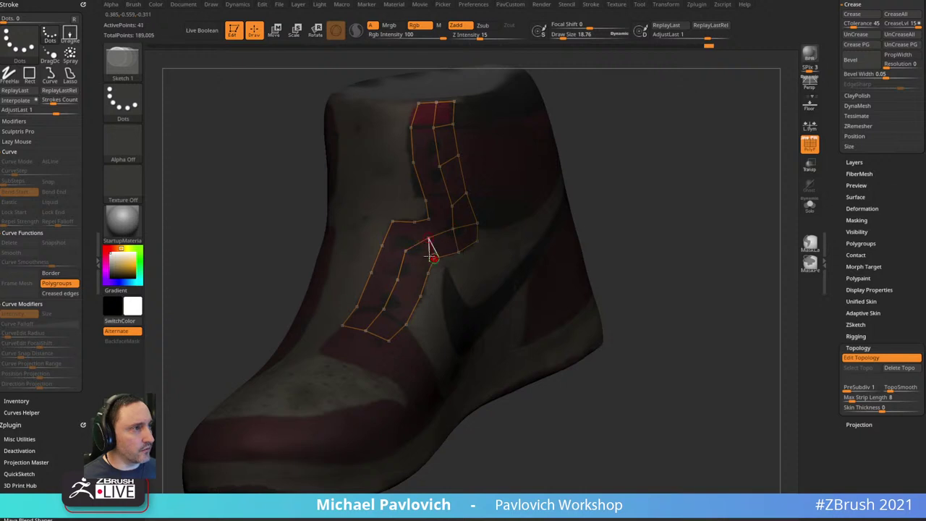
- Connect the centre line to the rear edge in the lace panel's lower section, adding the missing rear edge point
click(429, 272)
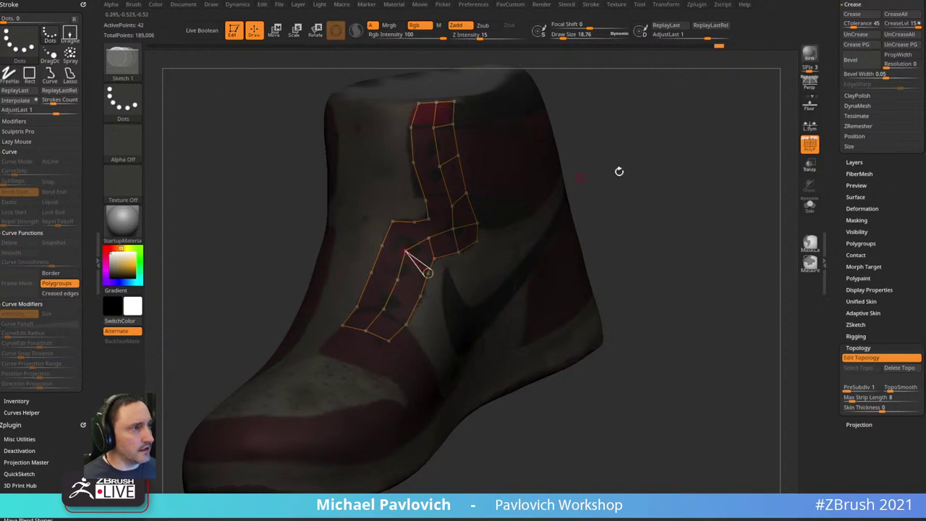
click(398, 280)
click(420, 295)
ctrl+click(384, 310)
click(407, 323)
drag(615, 178, 611, 178)
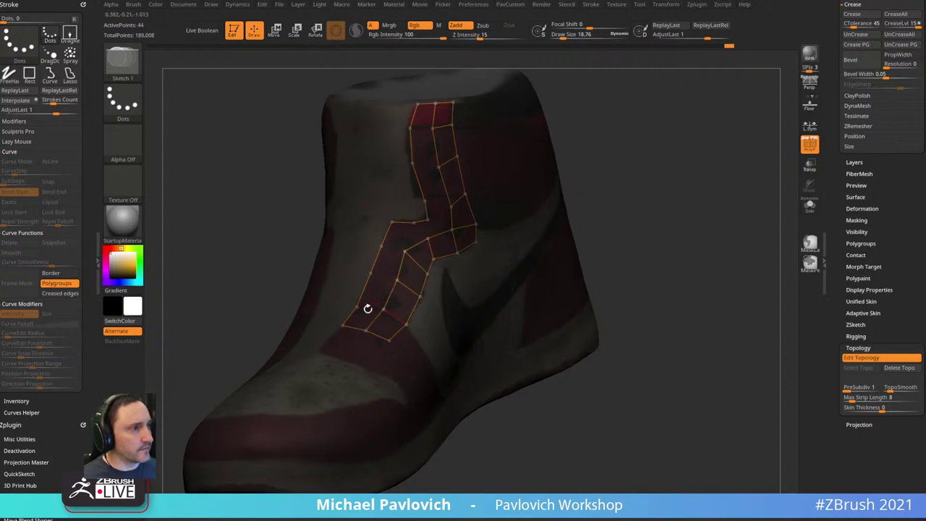
- Connect the front edge to the centre line with crosswise edges in the lace panel's lower section
click(357, 307)
click(383, 309)
click(370, 272)
click(397, 279)
click(381, 246)
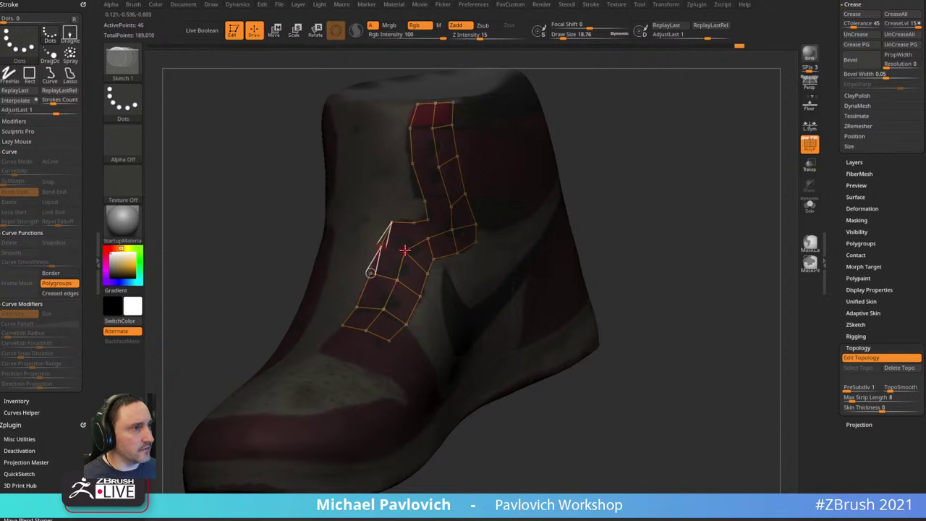
click(381, 245)
- Connect the front edge to the centre line in the lace panel's upper section and around the inner corner
drag(564, 153, 418, 230)
alt+drag(539, 137, 569, 188)
click(402, 183)
click(423, 183)
click(405, 218)
click(430, 221)
click(430, 222)
click(443, 282)
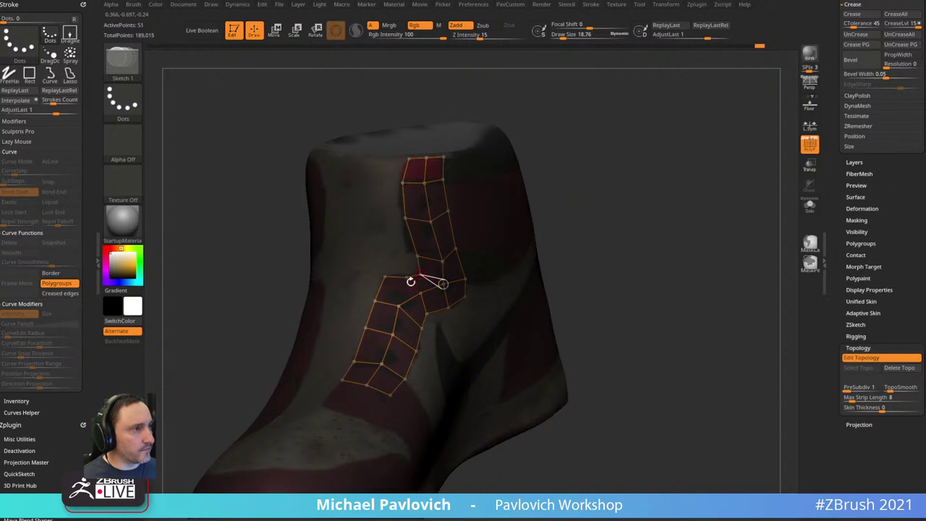
click(385, 276)
mouse_move(575, 205)
mouse_down()
mouse_move(647, 174)
mouse_move(578, 191)
mouse_up()
click(397, 304)
- Reposition topology points below the lace panel's bend and insert an extra crosswise row from front to rear edge
key(w)
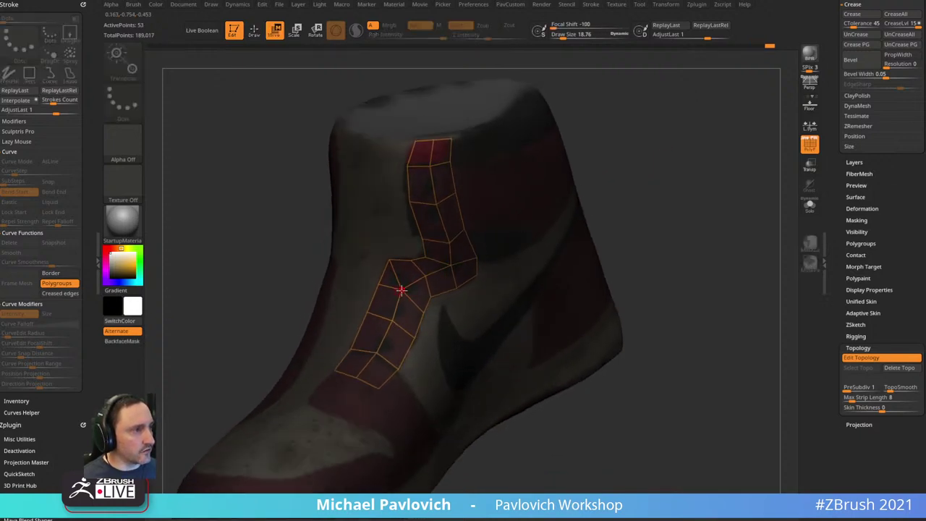
mouse_move(402, 290)
mouse_down()
mouse_move(436, 294)
mouse_move(423, 309)
mouse_up()
key(q)
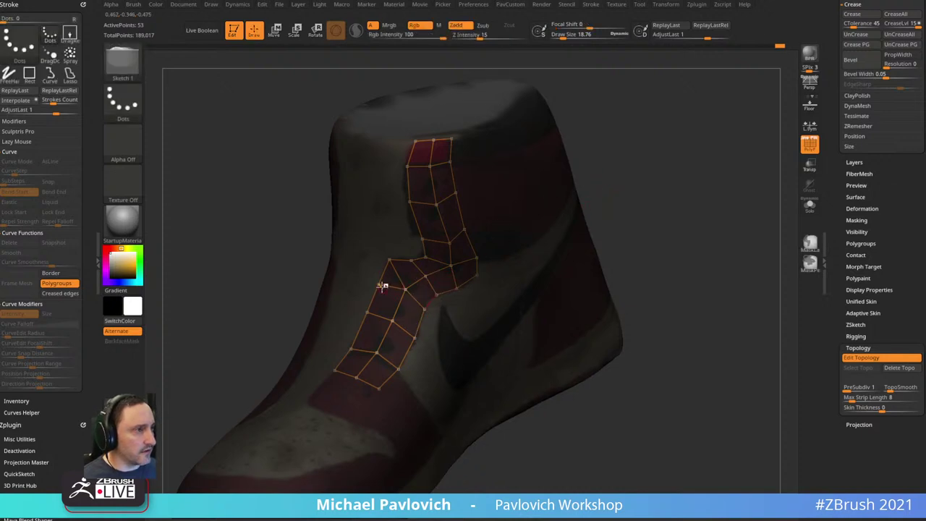
click(380, 286)
click(400, 306)
click(418, 324)
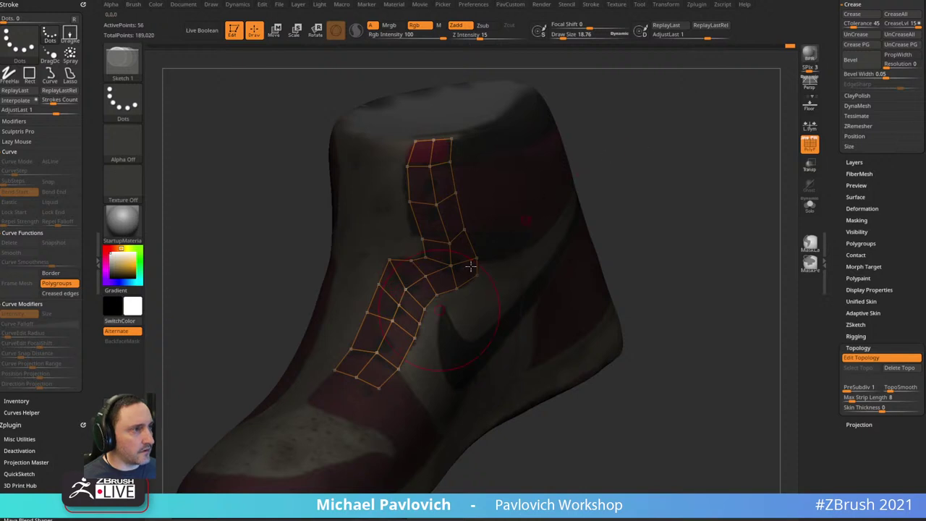
- Move the lace panel's topology points to even out the spacing of its rows
key(w)
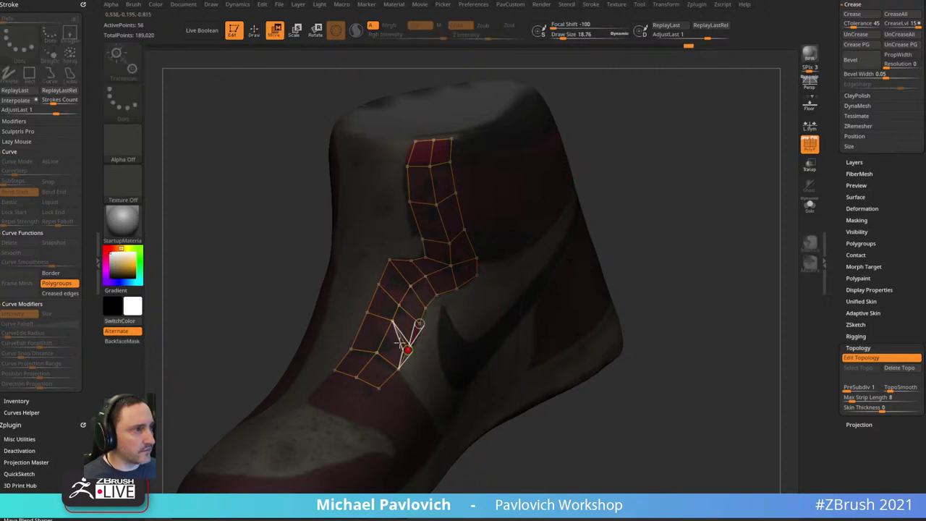
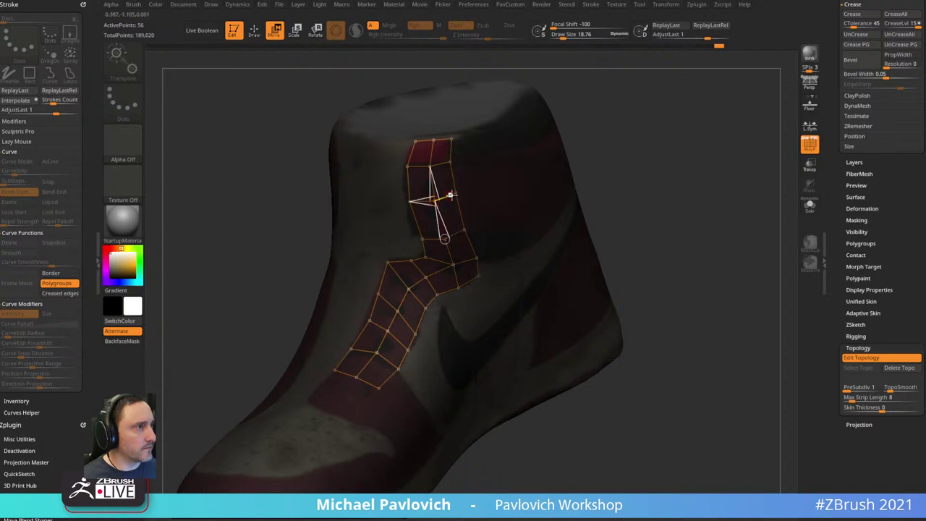
mouse_move(622, 142)
mouse_down()
mouse_move(656, 103)
mouse_move(635, 137)
mouse_move(659, 127)
mouse_move(624, 118)
mouse_move(409, 168)
mouse_up()
key(q)
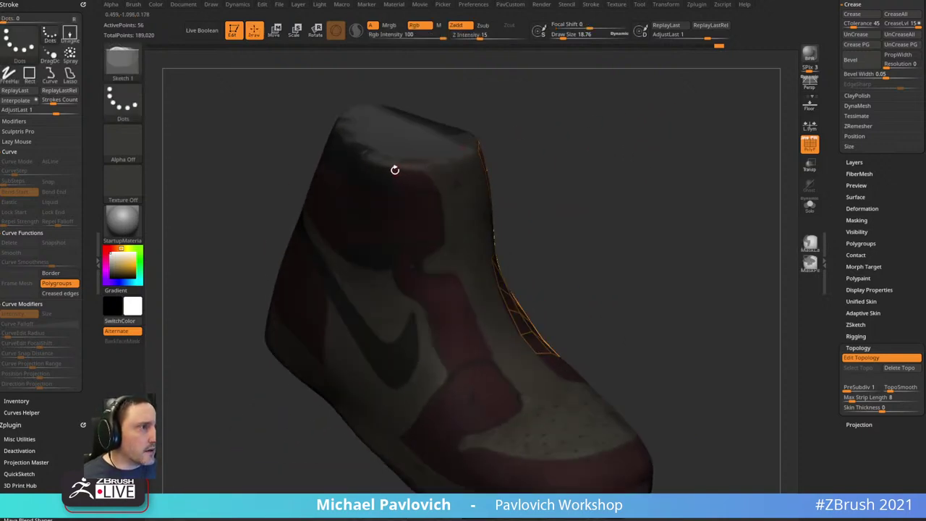
- Outline the lace panel on the opposite side of the shoe with topology points, following the painted guide
drag(582, 156, 422, 156)
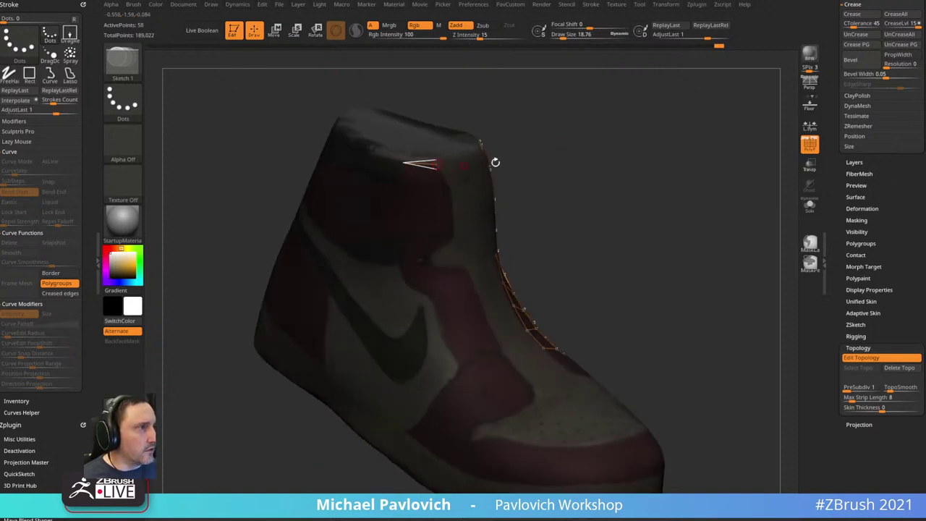
right_drag(495, 162, 427, 168)
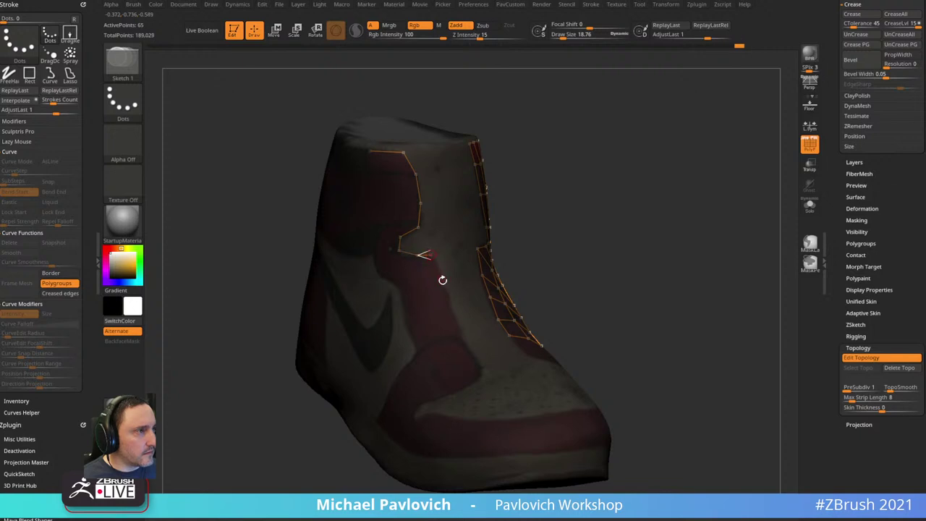
right_drag(469, 347, 499, 322)
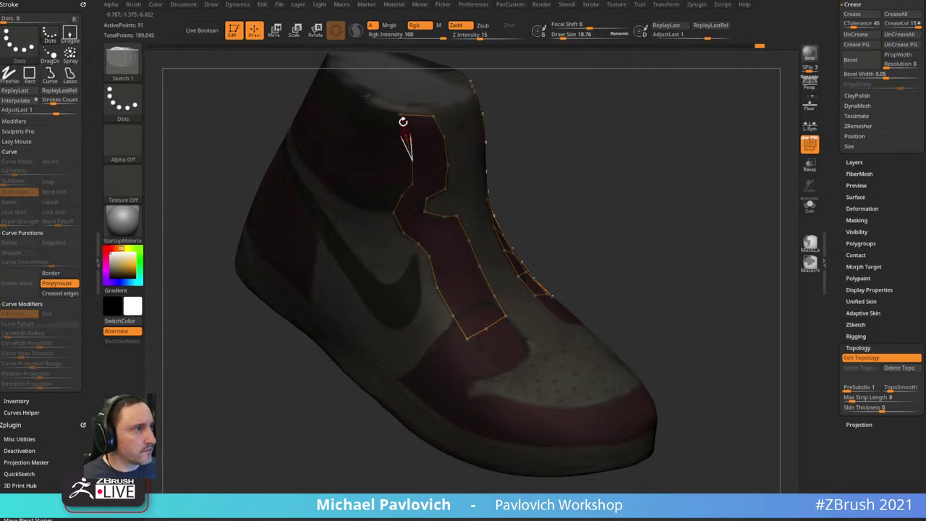
right_drag(508, 97, 415, 128)
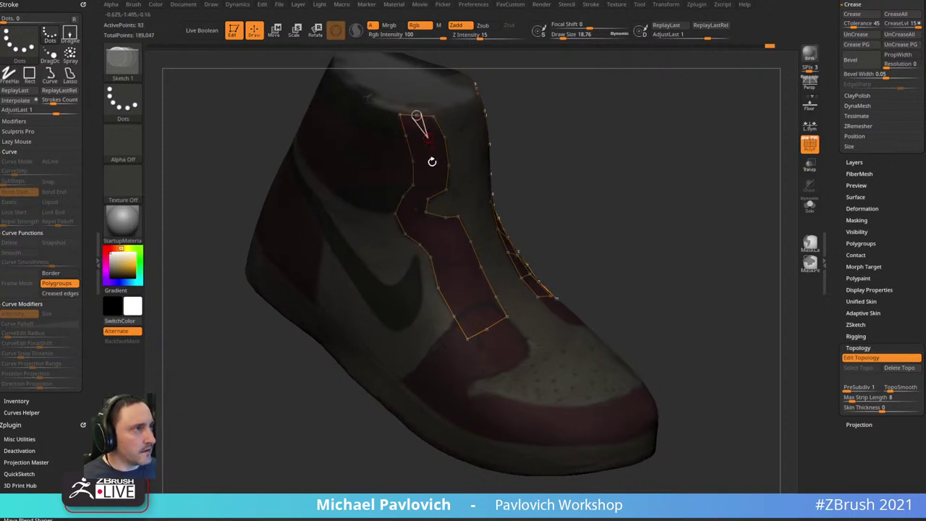
- Add the second lace panel's centre line and connect it to the front edge in the lower section
click(413, 197)
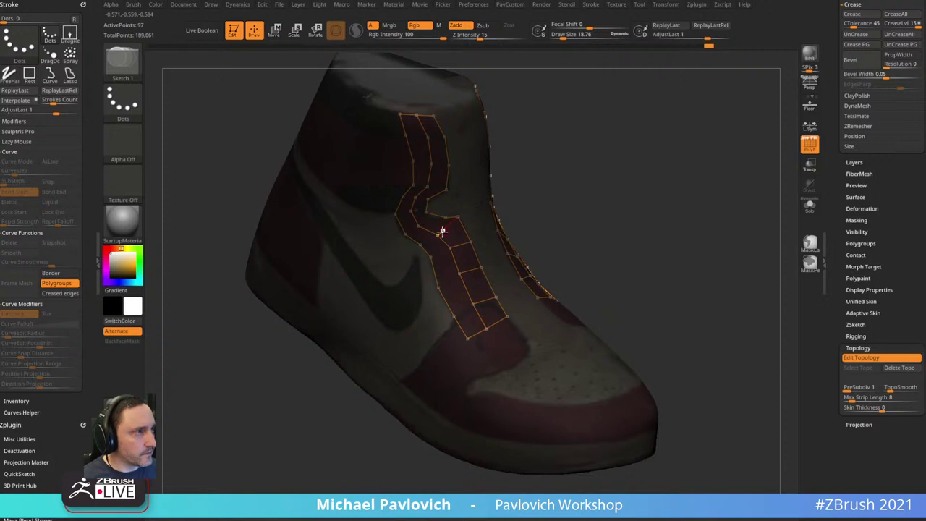
click(443, 218)
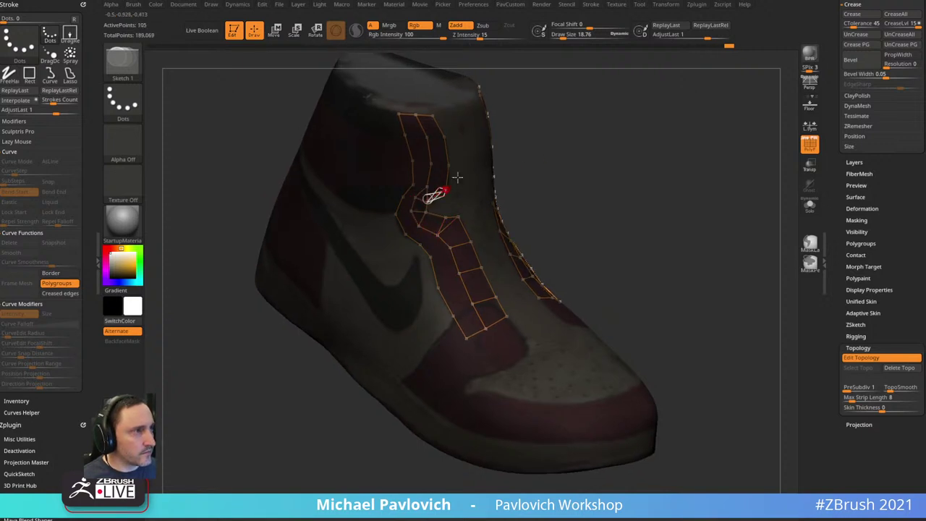
- Undo the last points at the second lace panel's inner notch and rebuild the crosswise edge there
mouse_move(530, 112)
alt+mouse_down()
mouse_move(541, 180)
mouse_move(556, 167)
alt+mouse_up()
key(ctrl+z)
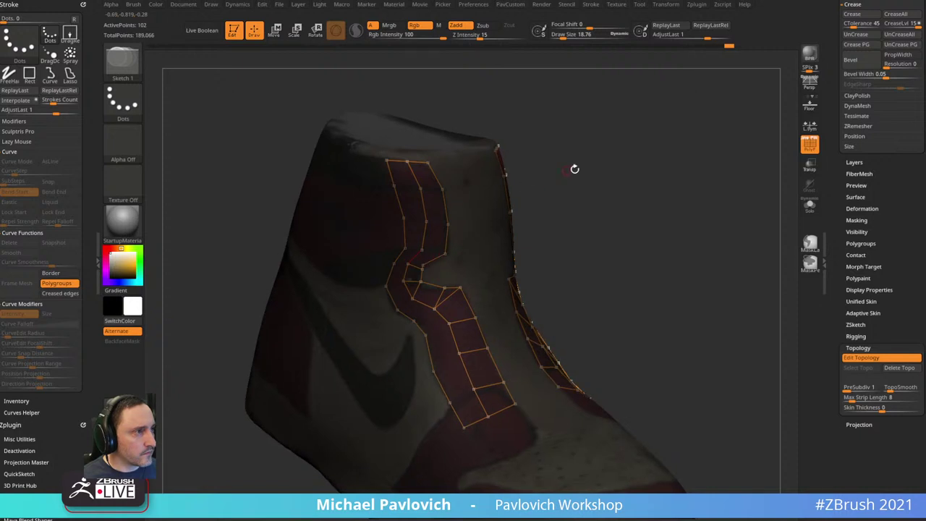
right_drag(574, 168, 443, 255)
click(399, 266)
click(418, 267)
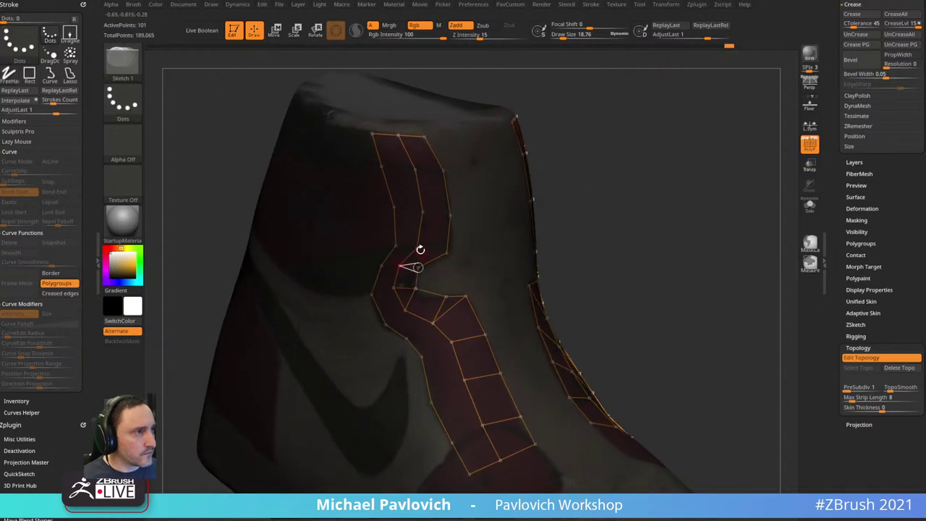
- Connect the centre line to the front edge with crosswise rows in the second lace panel's upper section
click(417, 248)
click(446, 253)
click(423, 211)
click(450, 215)
click(415, 170)
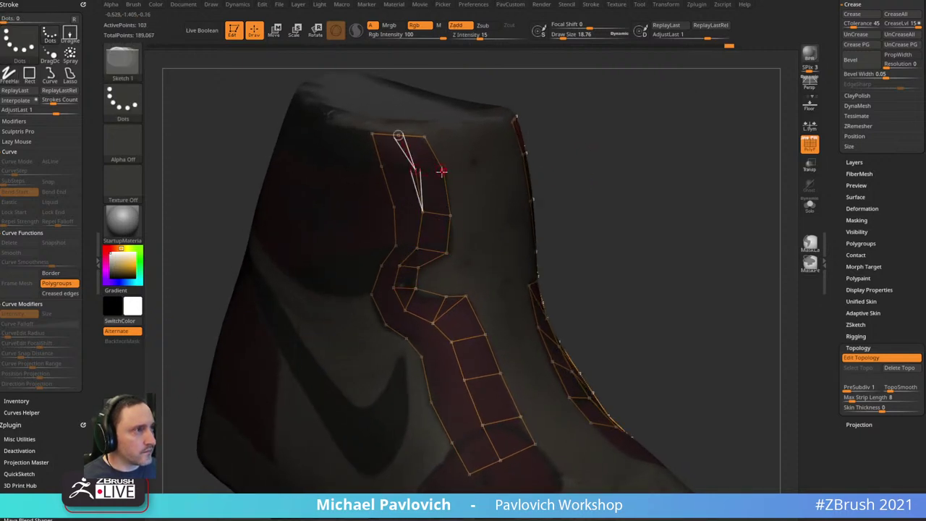
click(444, 171)
- Connect the centre line to the rear edge with crosswise rows in the second lace panel's upper section
click(381, 164)
click(394, 210)
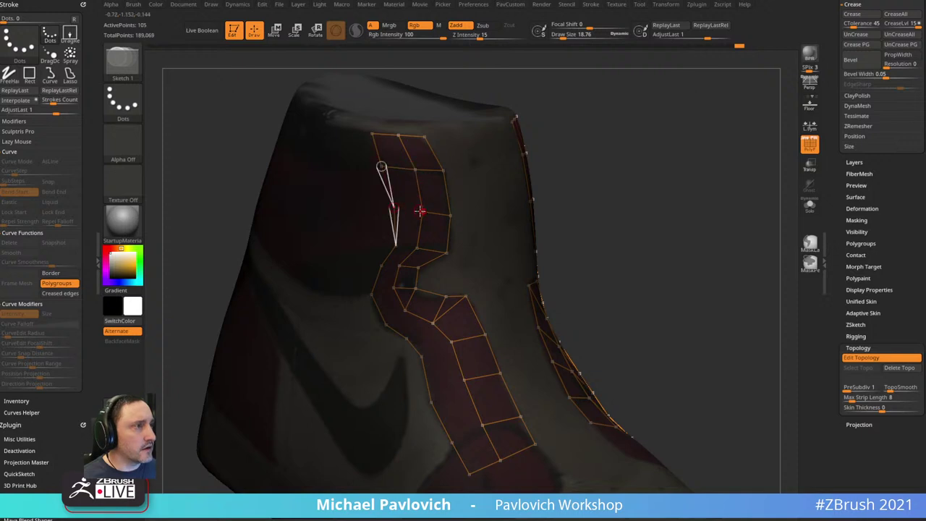
click(397, 247)
click(397, 263)
- Continue the crosswise rows from the centre line to the rear edge around the notch and down the second lace panel's lower section
drag(565, 195, 585, 143)
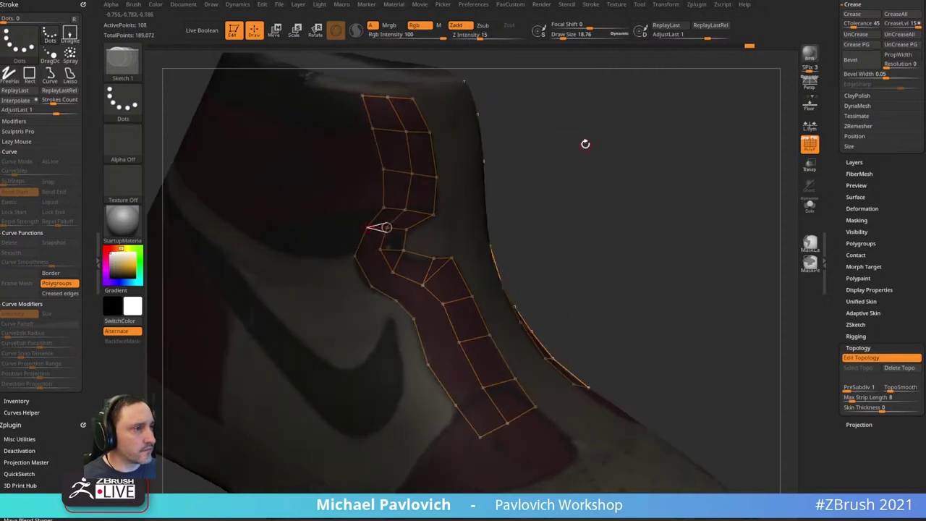
click(353, 254)
click(371, 285)
click(396, 300)
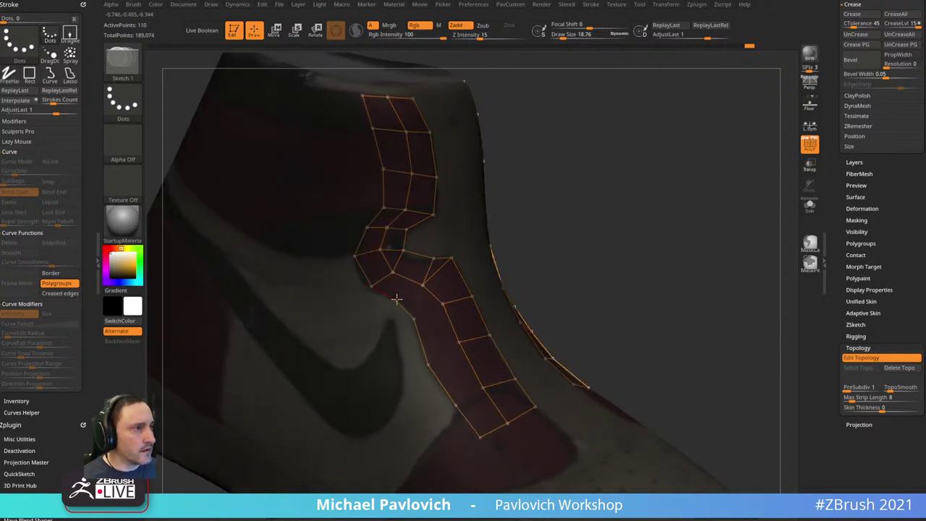
click(413, 318)
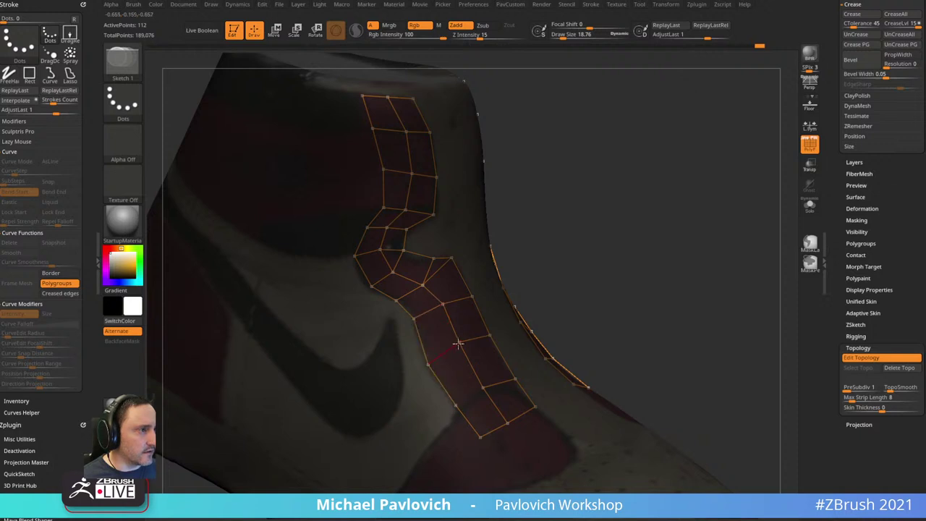
click(456, 402)
mouse_move(626, 238)
mouse_down()
mouse_move(605, 196)
mouse_move(573, 168)
mouse_move(611, 206)
mouse_up()
- Reposition the topology point at the second lace panel's notch, set the draw size to 1 and undo the last point edit
key(w)
drag(455, 254, 434, 258)
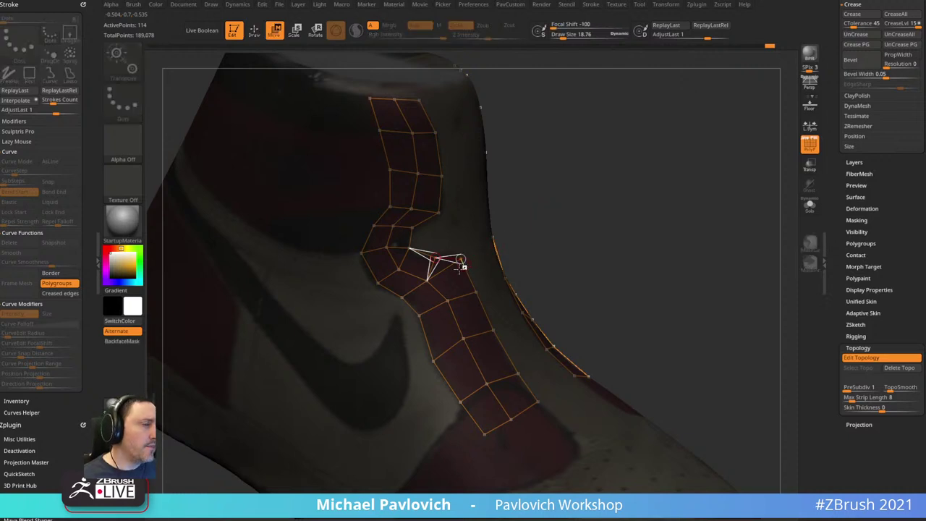
key(q)
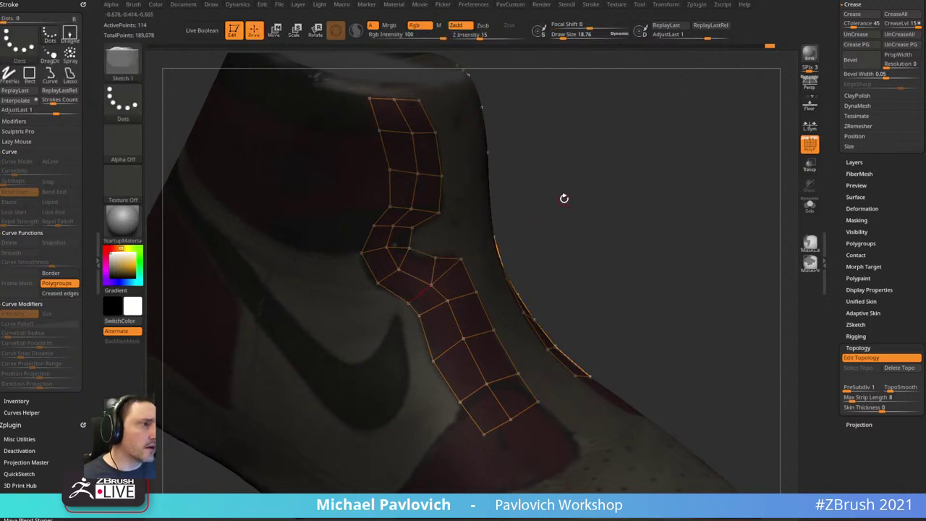
click(420, 252)
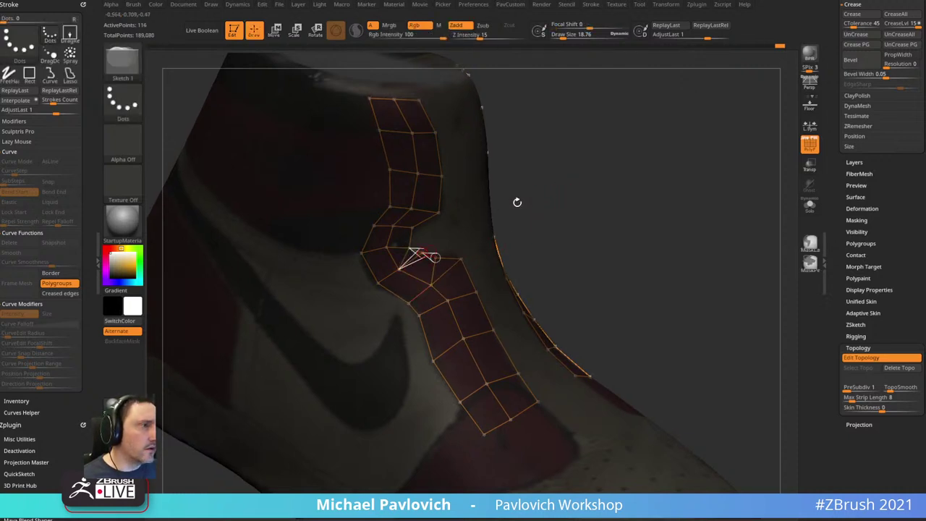
drag(516, 201, 504, 202)
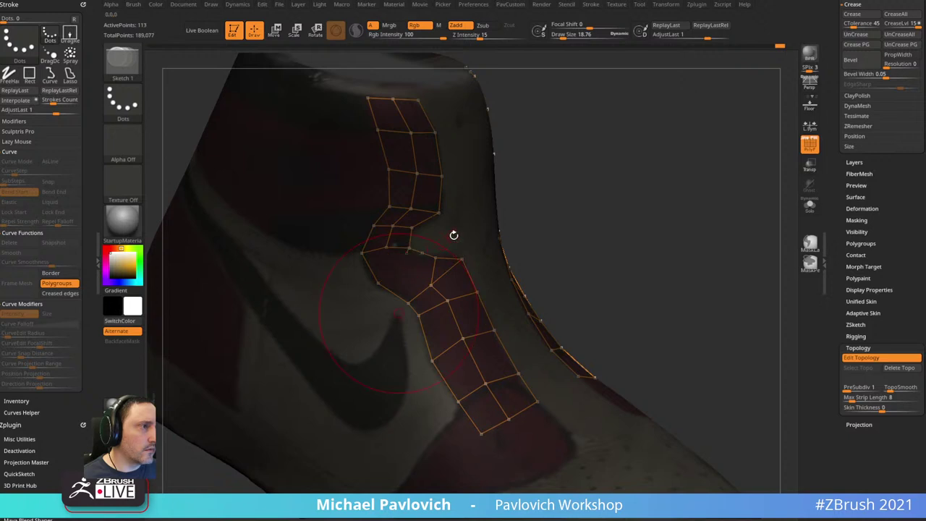
key(s)
drag(463, 235, 444, 236)
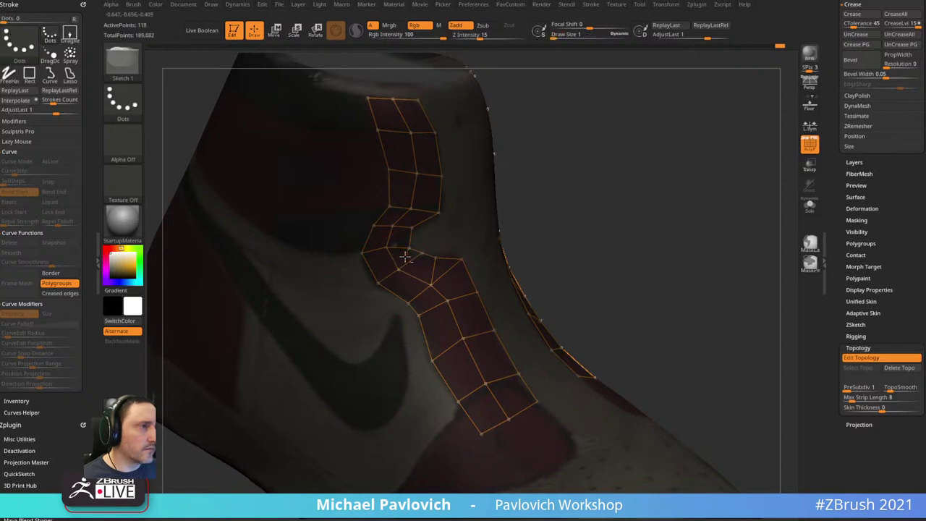
key(ctrl+z)
- Add an extra crosswise row just below the notch of the second lace panel
drag(520, 193, 524, 192)
key(w)
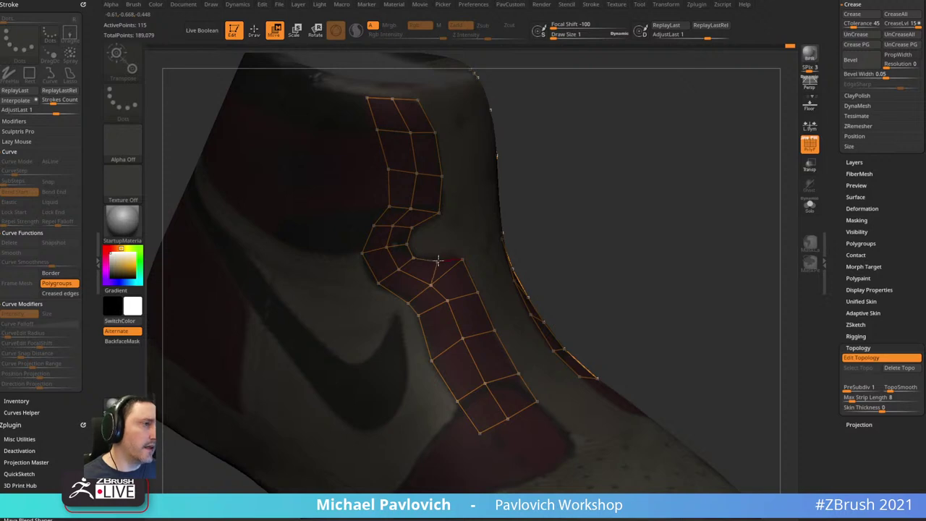
key(q)
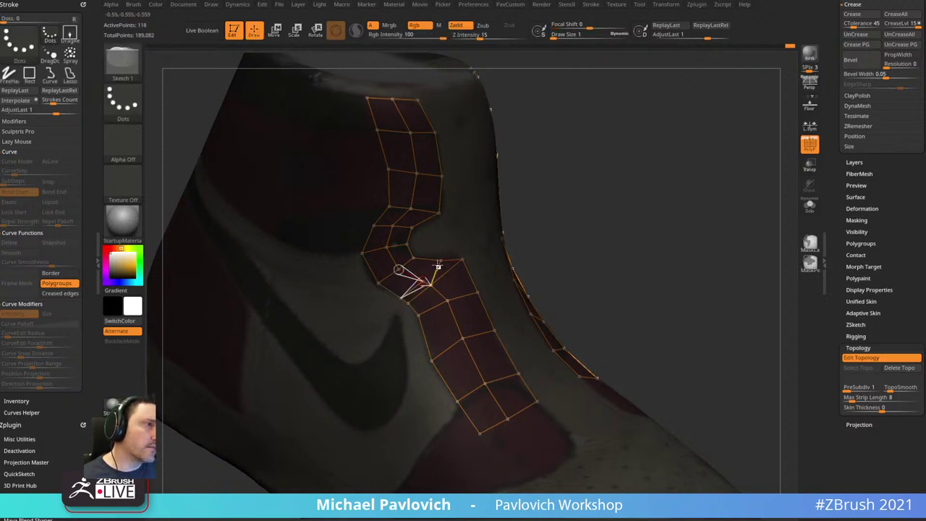
right_drag(478, 240, 471, 242)
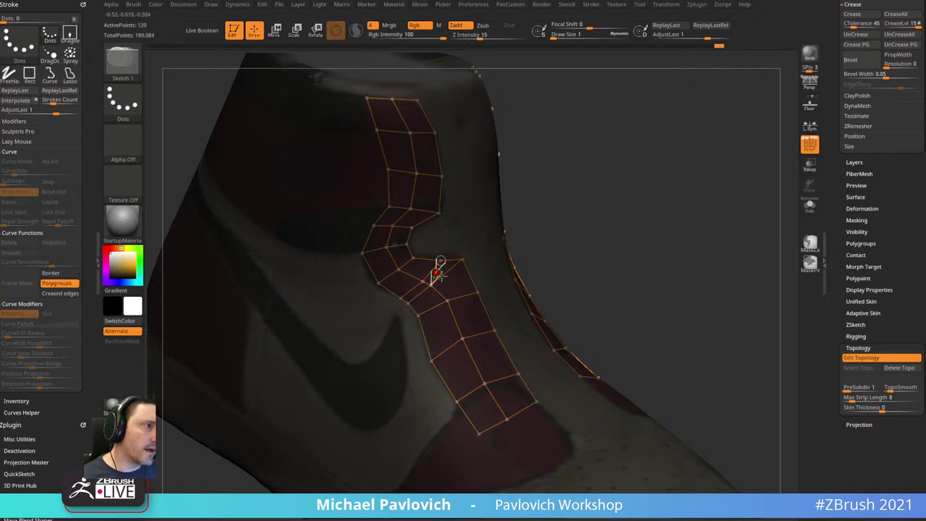
- Reposition the points below the notch to even out the row spacing in the second lace panel
key(w)
drag(434, 290, 434, 287)
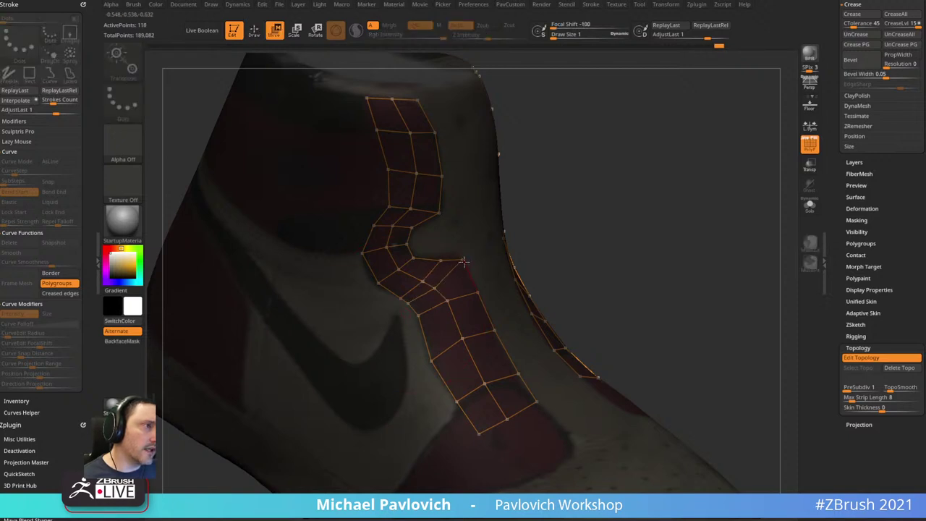
drag(463, 259, 464, 261)
drag(418, 315, 427, 349)
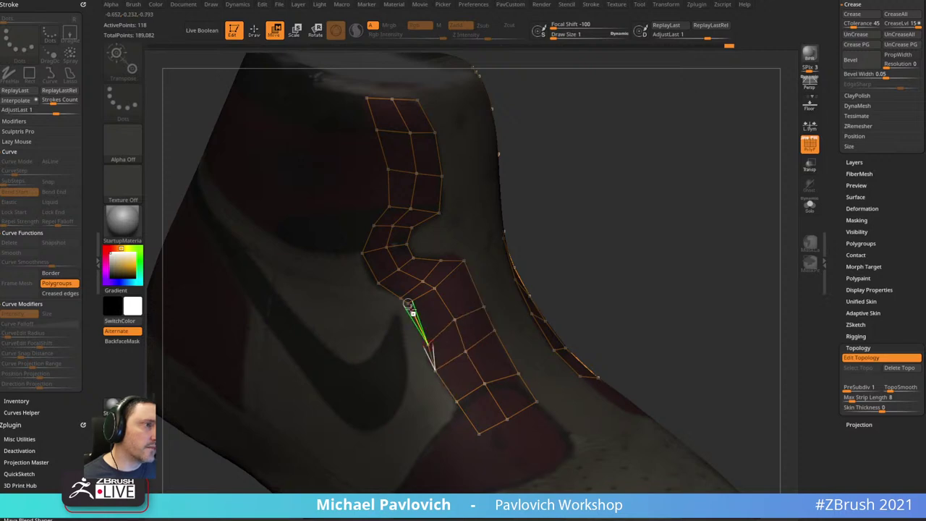
drag(430, 293, 404, 302)
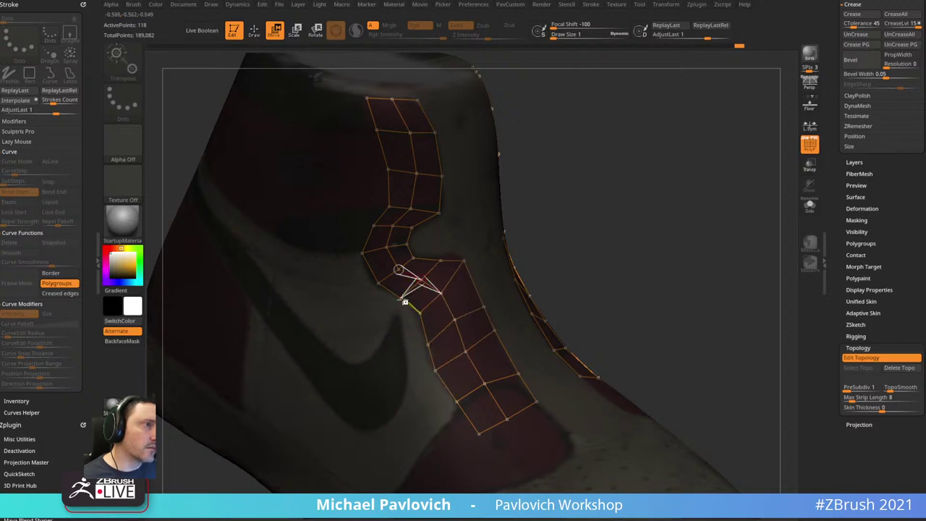
- Preview the adaptive skin of both lace panels and inspect it isolated from the shoe
drag(623, 193, 583, 235)
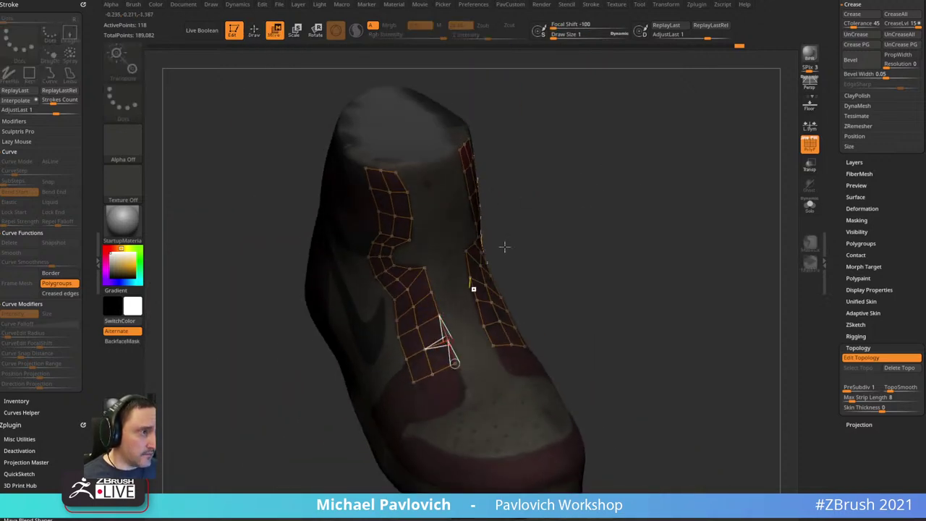
key(q)
mouse_move(603, 193)
mouse_down()
mouse_move(626, 178)
mouse_move(687, 180)
mouse_move(680, 205)
mouse_move(661, 172)
mouse_move(663, 181)
mouse_up()
key(a)
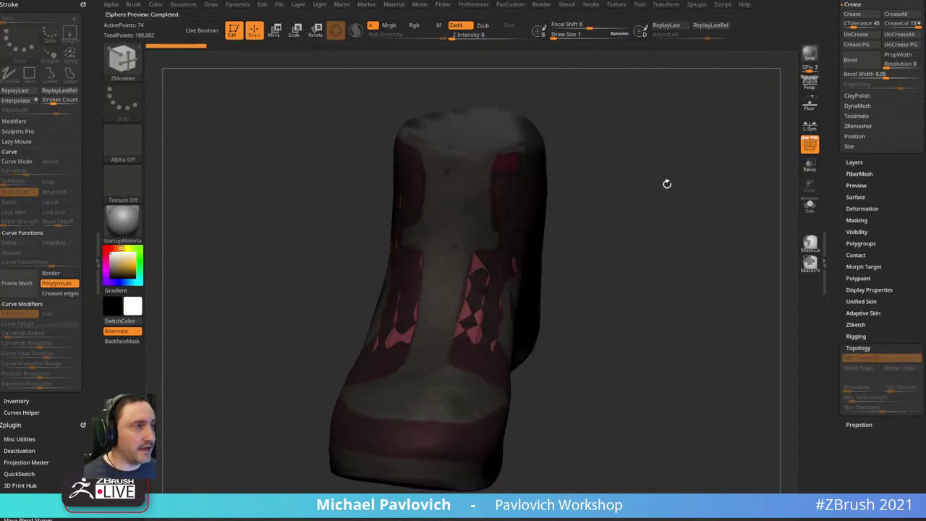
click(809, 206)
drag(731, 206, 701, 169)
click(809, 205)
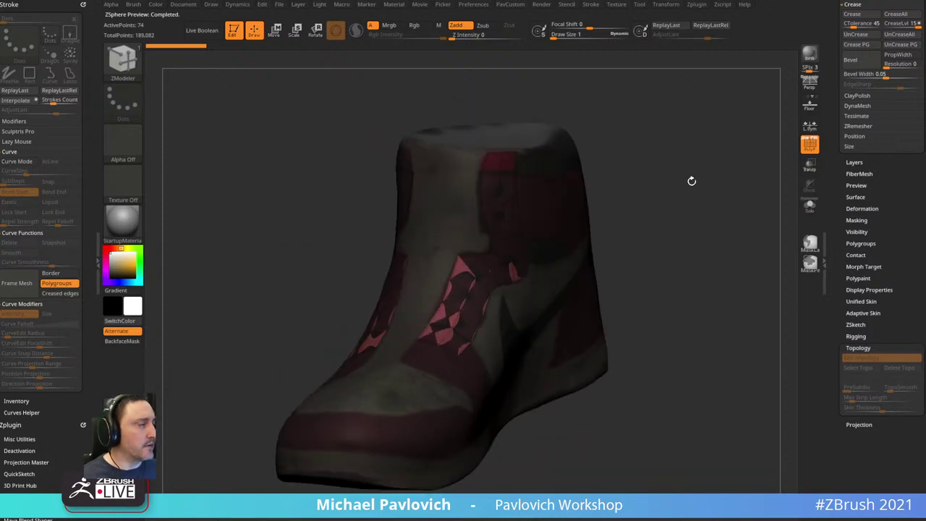
- Create an adaptive skin from the lace panel topology and insert Skin_ZSphere3 as a subtool
key(space)
click(677, 118)
drag(835, 109, 838, 243)
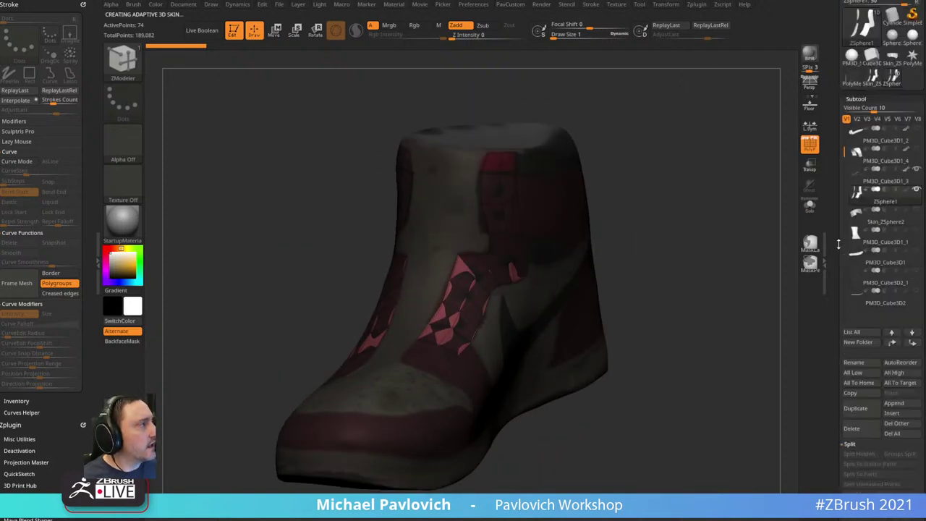
scroll(839, 253, up, 2)
click(892, 426)
click(664, 395)
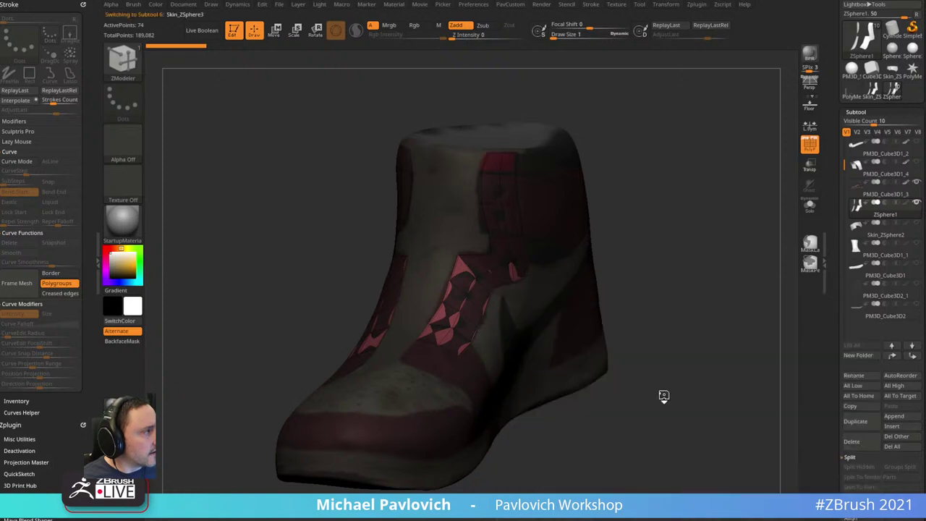
- Delete the ZSphere1 subtool
click(881, 213)
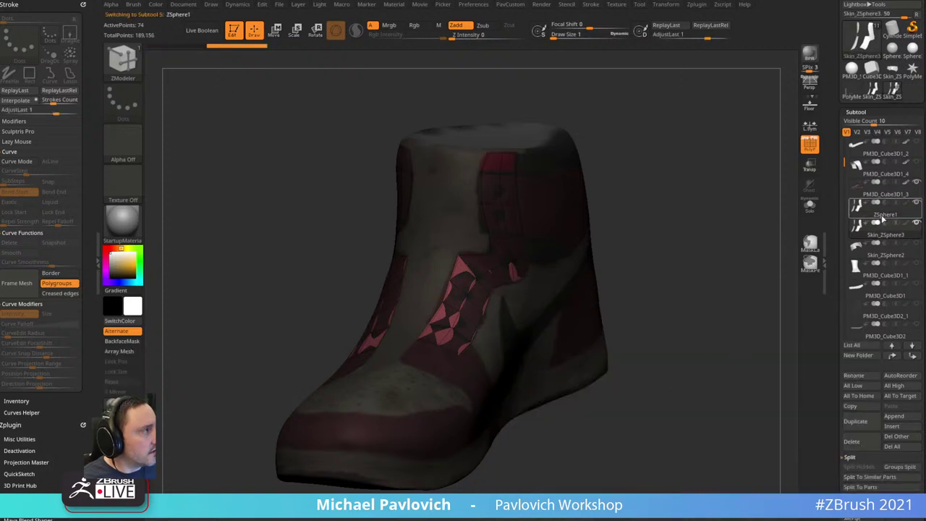
click(854, 442)
click(783, 465)
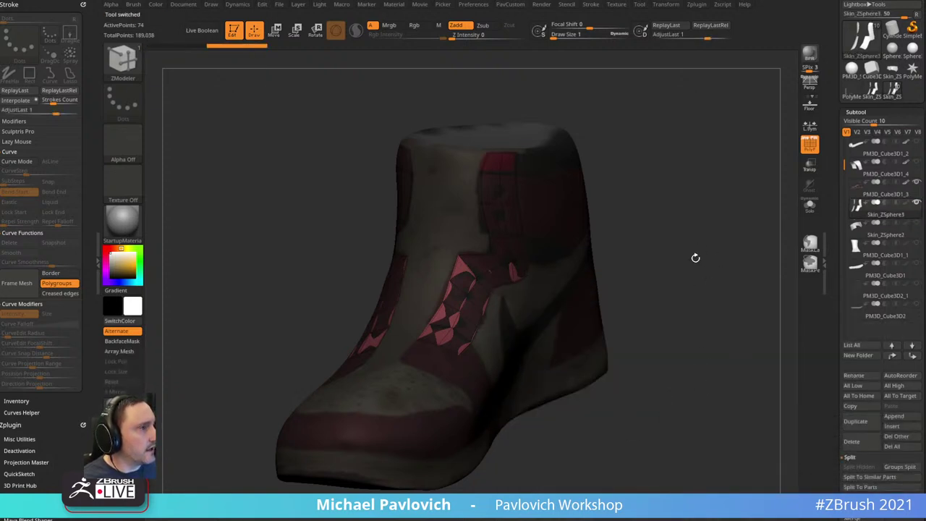
- Thicken the lace panels with the ZModeler Extrude Polygroup All action
drag(695, 257, 734, 267)
drag(702, 225, 680, 226)
key(s)
key(b)
key(m)
key(v)
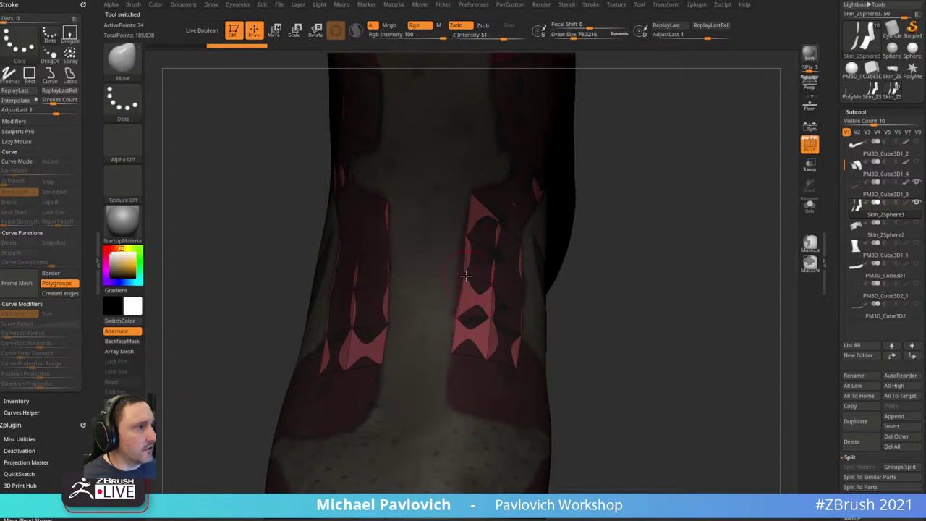
drag(584, 217, 604, 169)
drag(684, 69, 697, 157)
key(b)
key(z)
key(m)
click(461, 271)
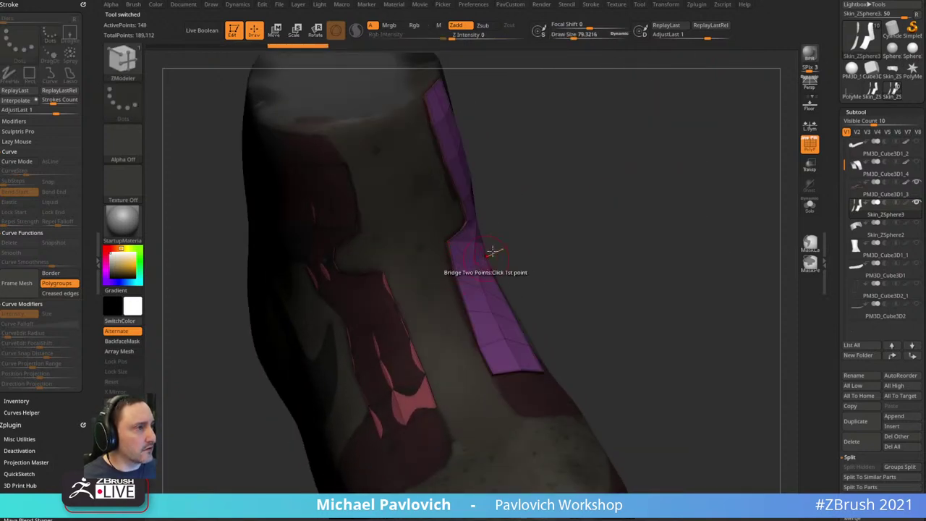
- Insert an edge loop around the lace panels' rims and switch to the Move brush
mouse_move(578, 205)
mouse_down()
mouse_move(690, 120)
mouse_move(721, 157)
mouse_move(721, 176)
mouse_move(717, 153)
mouse_move(682, 172)
mouse_move(700, 181)
mouse_move(677, 165)
mouse_move(637, 173)
mouse_up()
click(426, 332)
key(b)
key(m)
key(v)
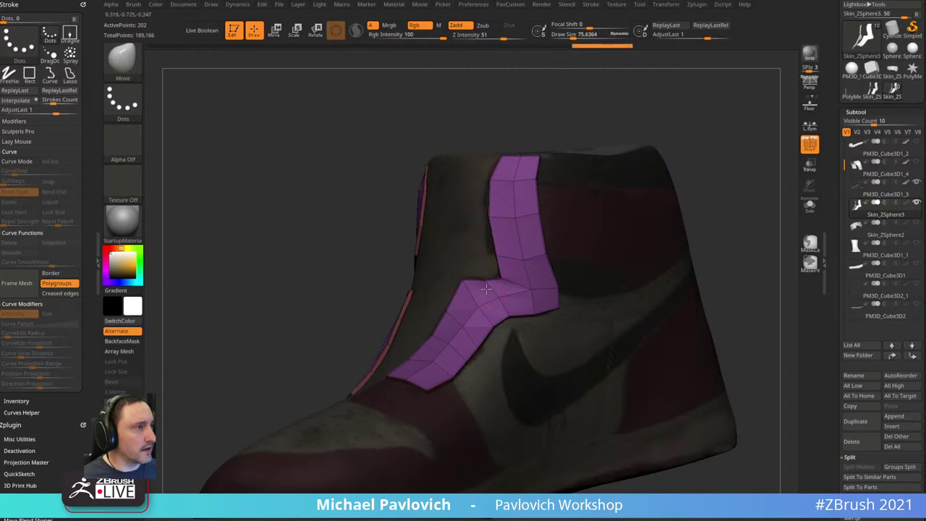
drag(708, 210, 718, 223)
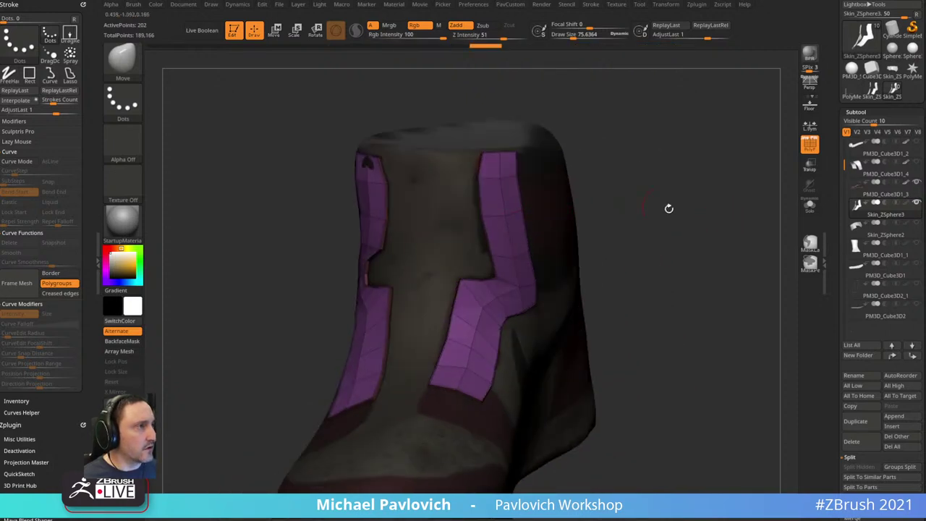
- Preview the lace panels with dynamic subdivision smoothing and check how their corners round off
key(space)
alt+drag(669, 208, 630, 285)
key(d)
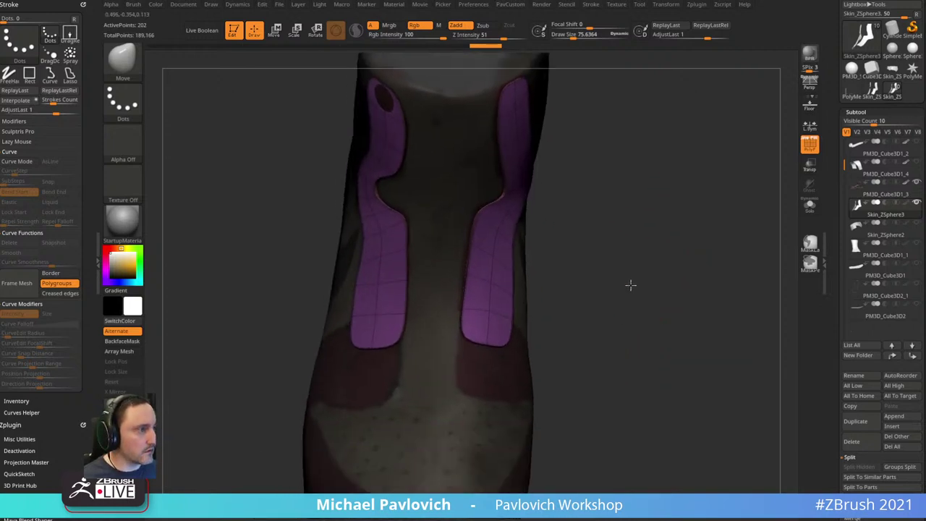
key(shift+d)
- Isolate the lower ends of both lace panels with lasso selection and crease them to sharpen the end corners
mouse_move(591, 371)
ctrl+shift+mouse_down()
mouse_move(462, 320)
mouse_move(539, 411)
ctrl+shift+mouse_up()
ctrl+shift+drag(650, 310, 676, 350)
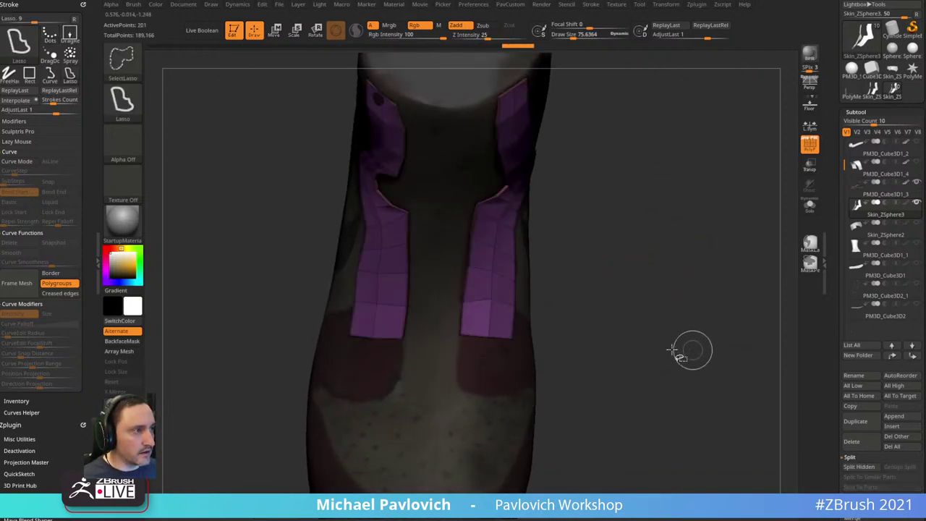
mouse_move(643, 407)
ctrl+shift+mouse_down()
mouse_move(506, 324)
mouse_move(254, 323)
ctrl+shift+mouse_up()
ctrl+shift+click(686, 294)
key(space)
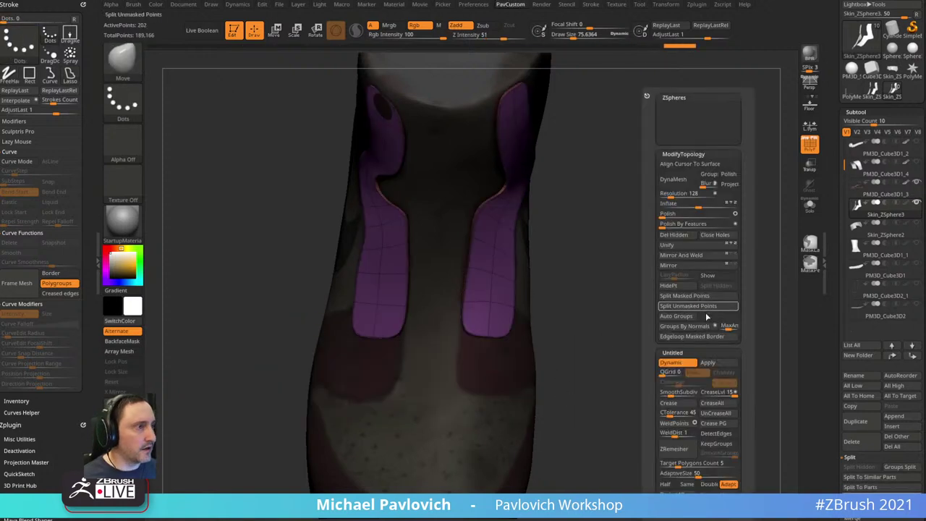
drag(646, 181, 695, 240)
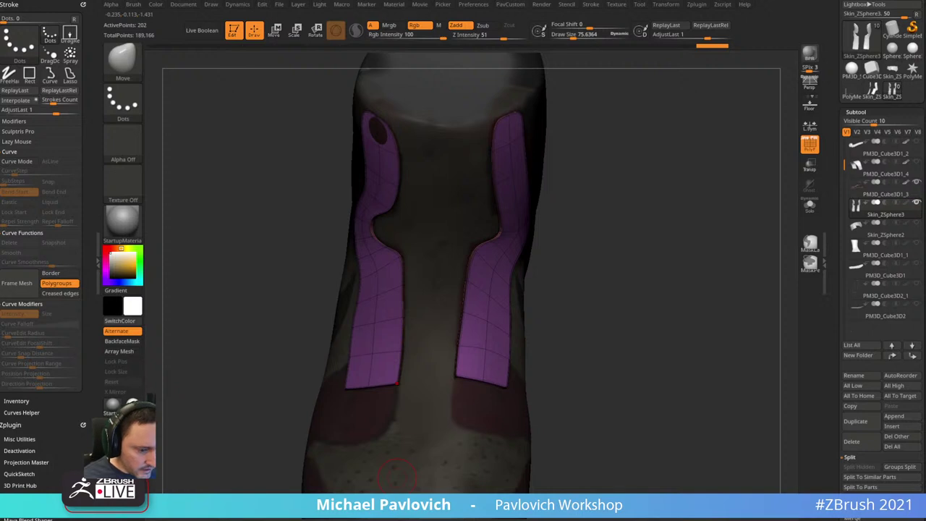
- Isolate the lace panels and remove the extra edge loops from their rims with ZModeler's Insert Single EdgeLoop action
drag(687, 164, 707, 175)
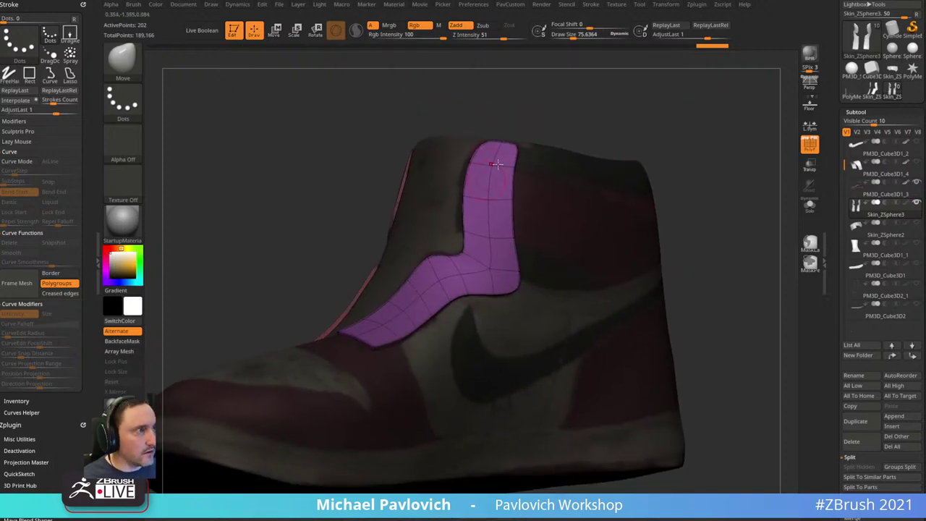
drag(590, 110, 581, 123)
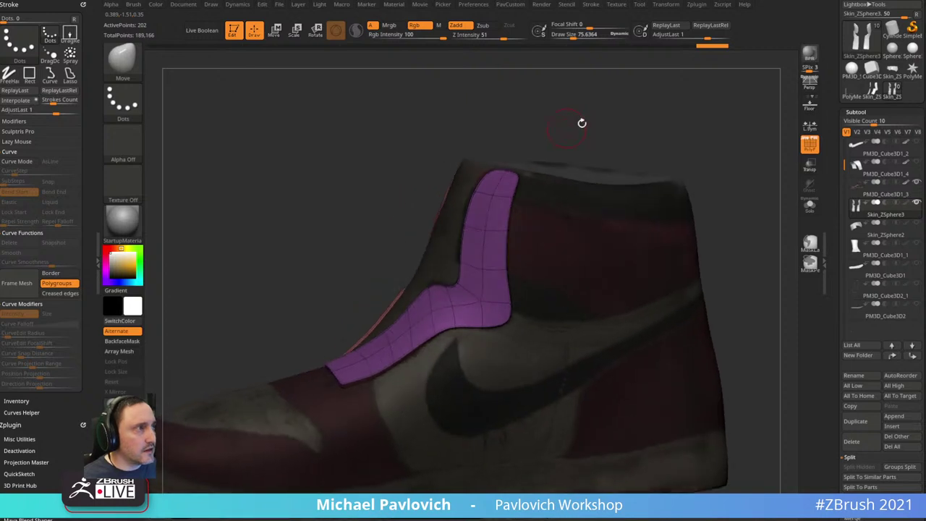
click(809, 206)
mouse_move(715, 157)
mouse_down()
mouse_move(688, 210)
mouse_move(696, 176)
mouse_move(713, 225)
mouse_move(701, 236)
mouse_move(682, 307)
mouse_up()
key(b)
key(z)
key(m)
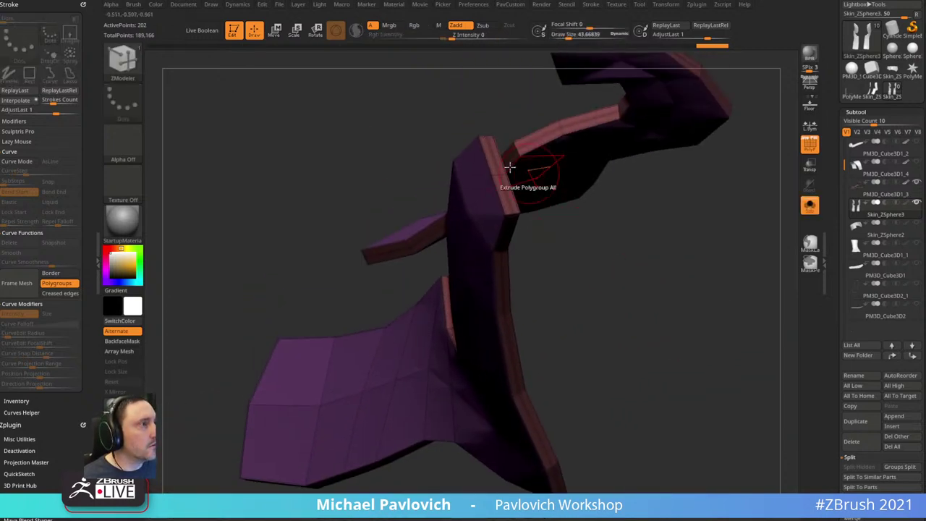
key(space)
click(470, 209)
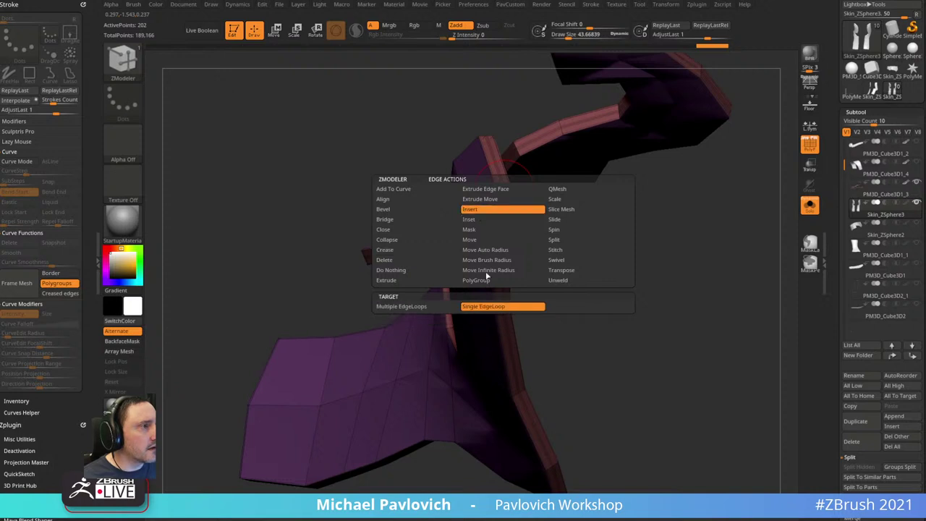
click(496, 306)
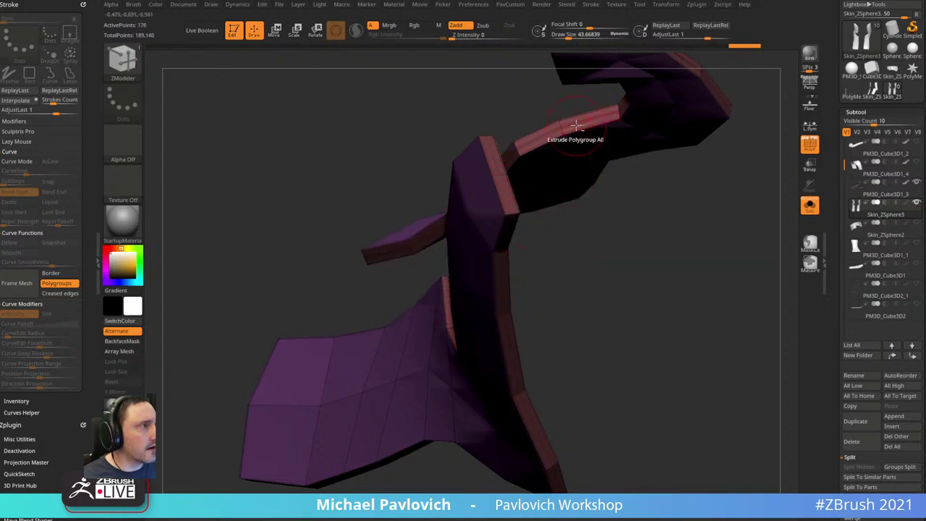
- Set the ZModeler edge action to Crease Edge and view the lace panels without wireframe or subdivision smoothing
key(space)
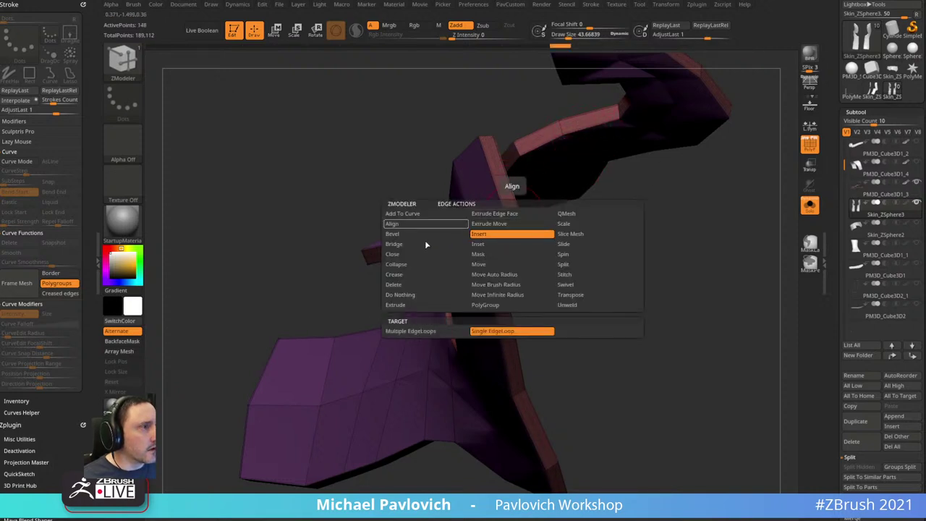
click(416, 271)
click(408, 327)
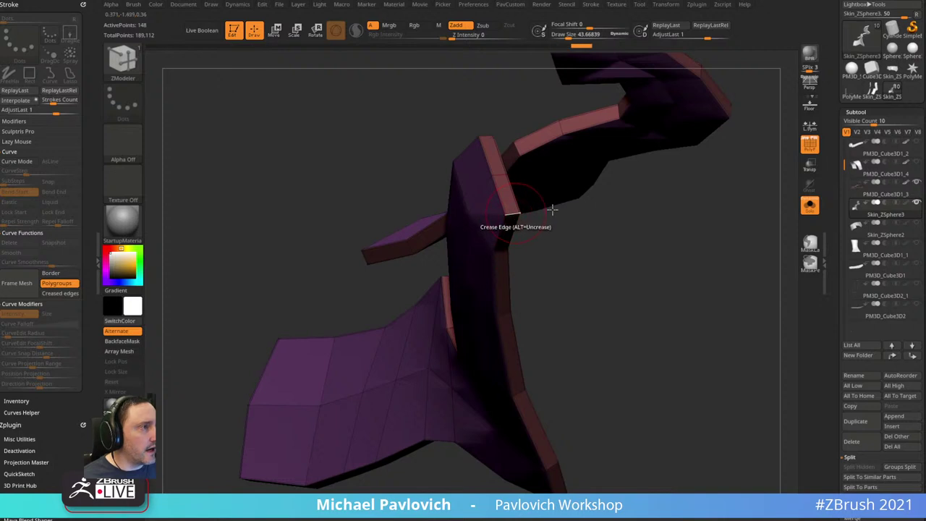
drag(553, 206, 706, 206)
click(809, 144)
key(space)
key(shift+d)
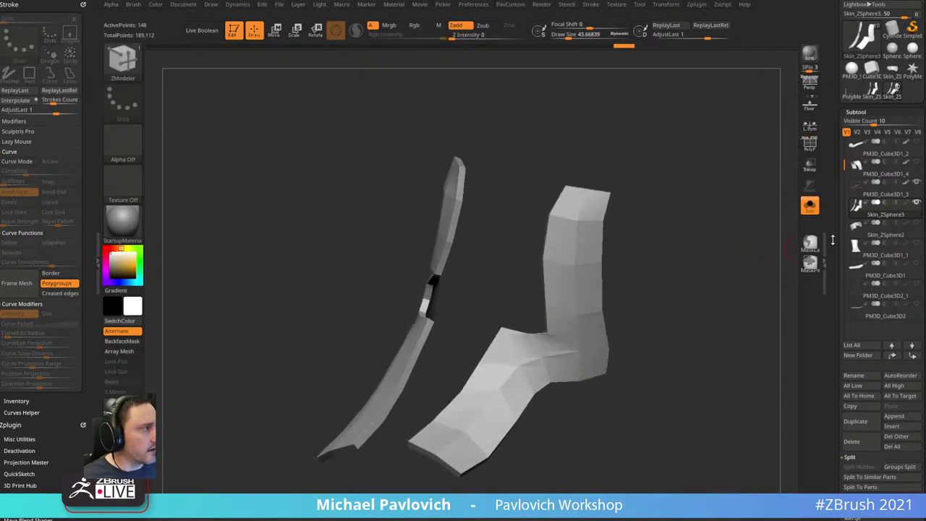
- Turn off Double Sided display for the lace panels in the display properties and flip their normals
drag(827, 249, 821, 76)
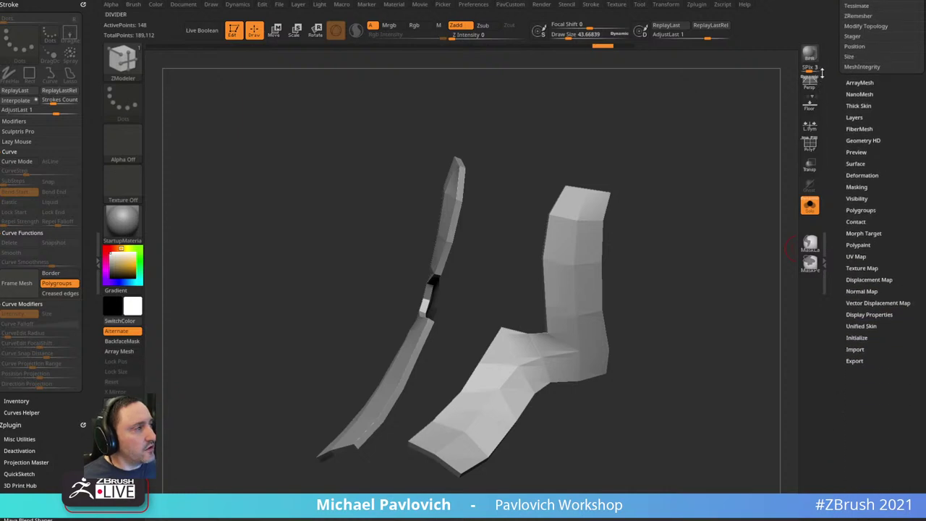
click(858, 314)
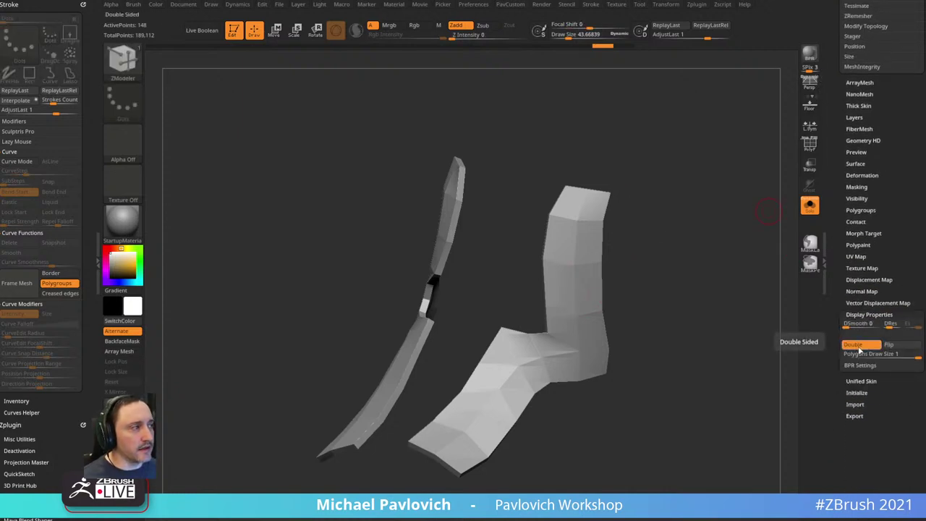
click(859, 347)
drag(774, 340, 753, 327)
click(888, 344)
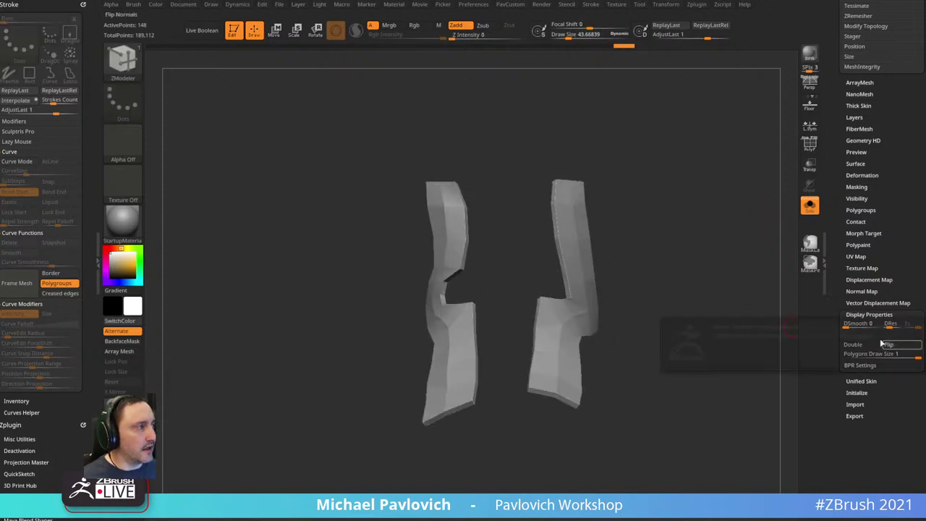
click(695, 347)
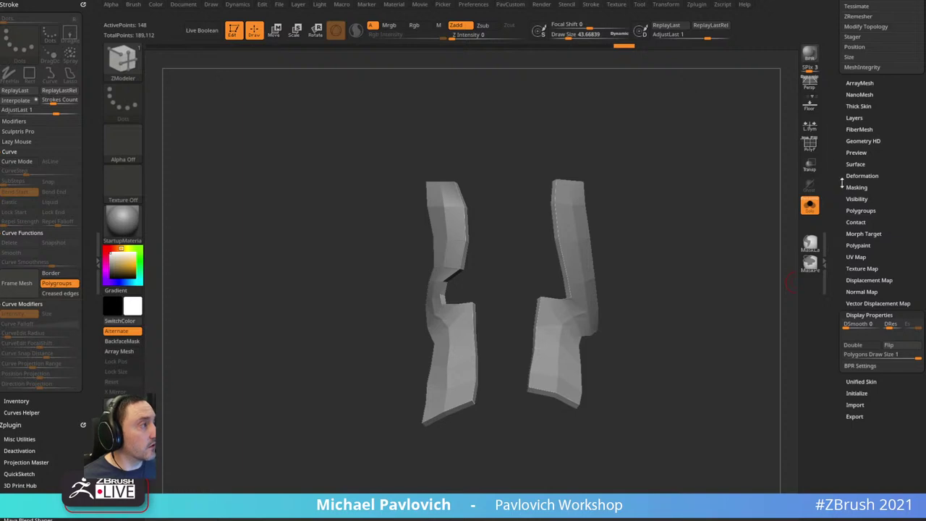
- Show the wireframe, compare the lace panels with Double Sided display on and off, and flip their normals with Double Sided off
click(861, 234)
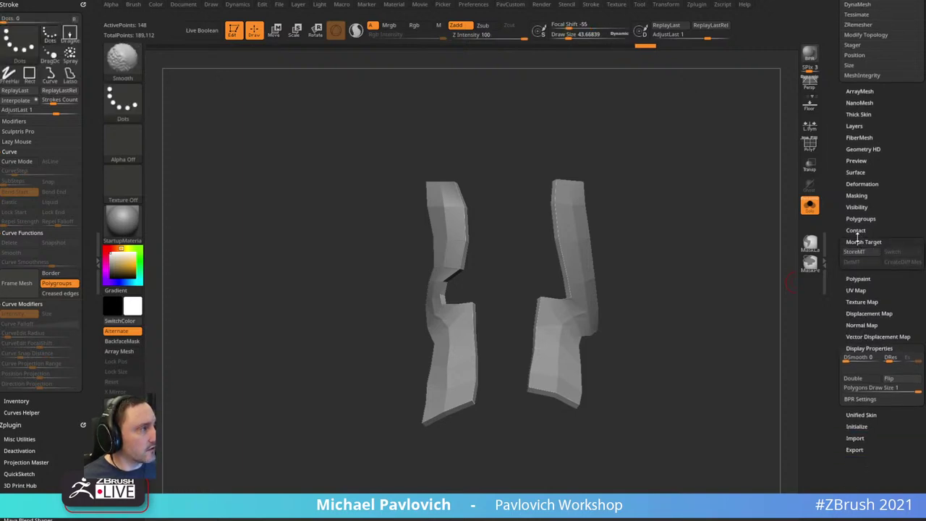
click(859, 240)
click(899, 340)
mouse_move(715, 242)
mouse_down()
mouse_move(704, 252)
mouse_move(723, 247)
mouse_up()
key(shift+f)
key(5)
click(858, 342)
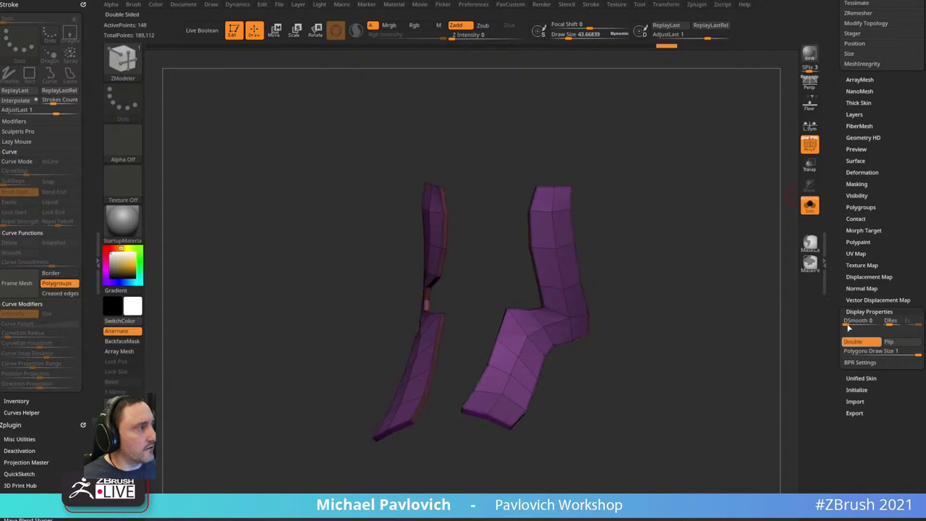
key(5)
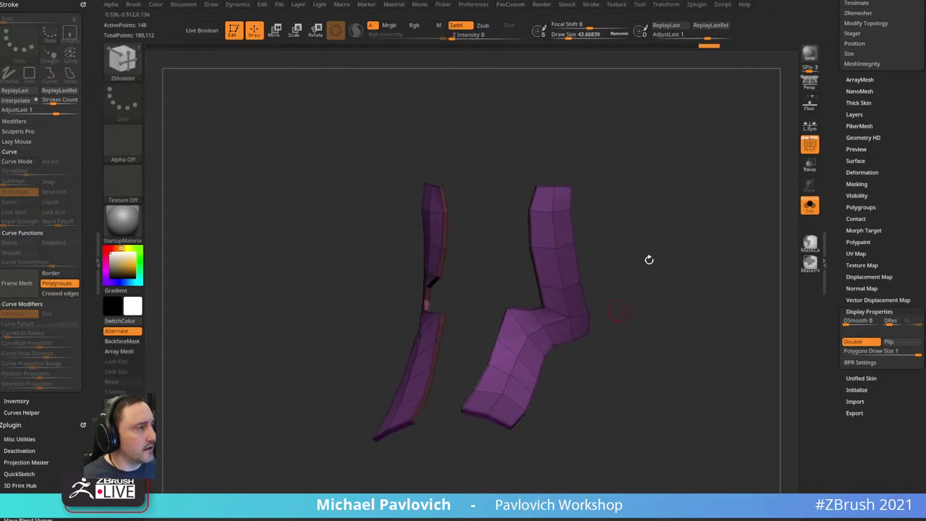
click(856, 341)
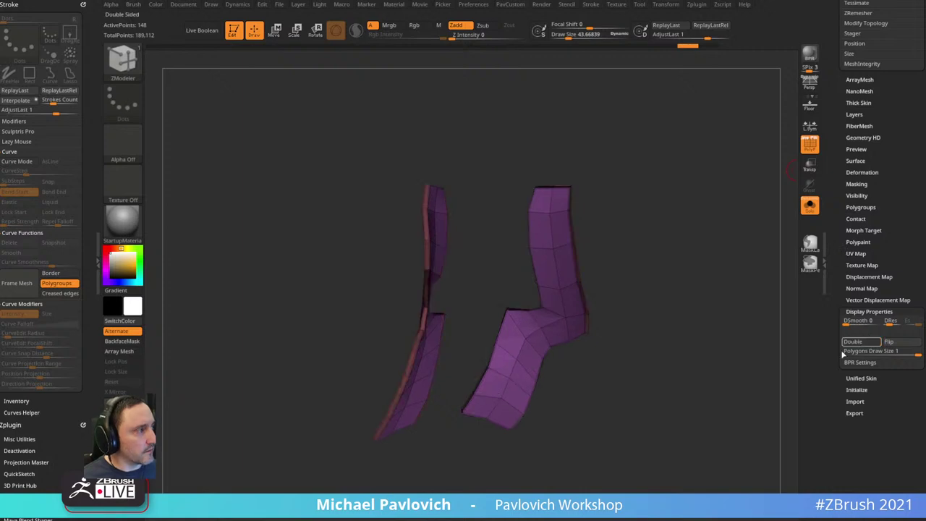
click(897, 343)
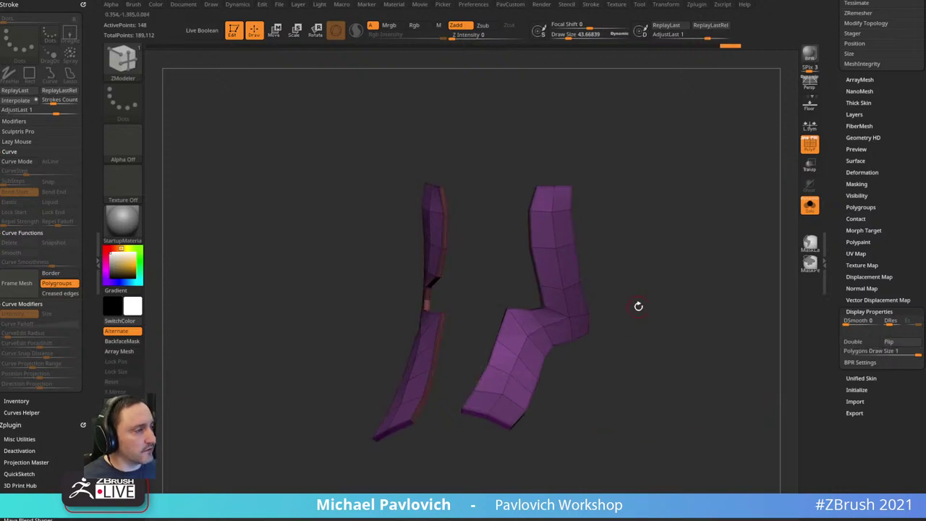
- Isolate one lace panel with a lasso selection, flip its normals and show both panels again
drag(637, 306, 703, 246)
key(ctrl+shift)
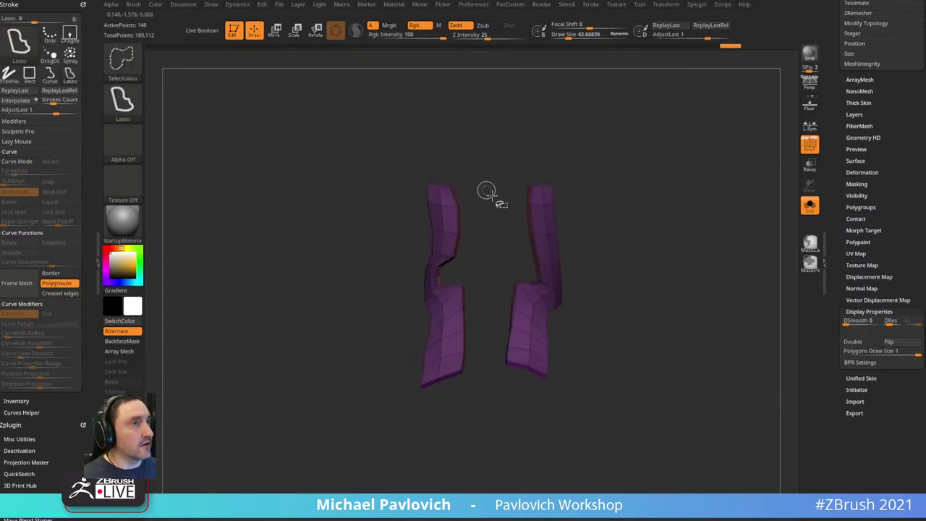
drag(487, 191, 409, 458)
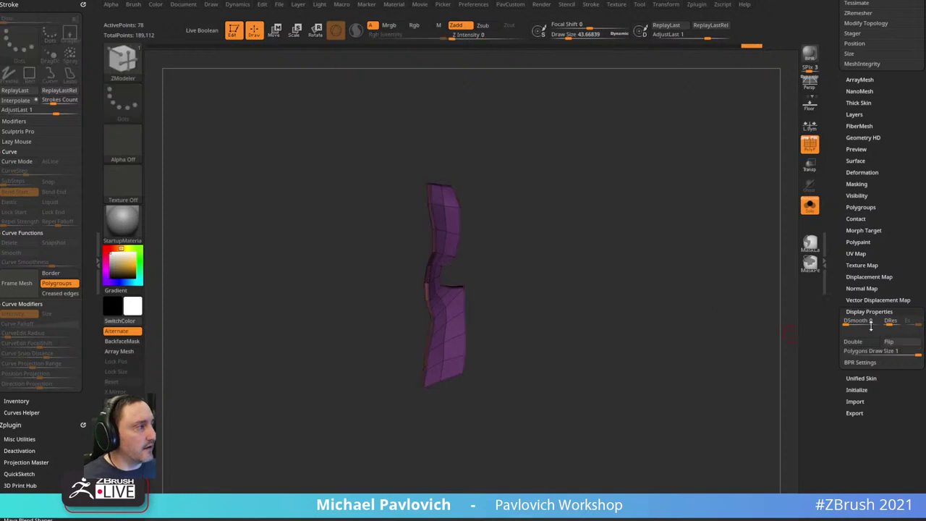
ctrl+shift+click(651, 271)
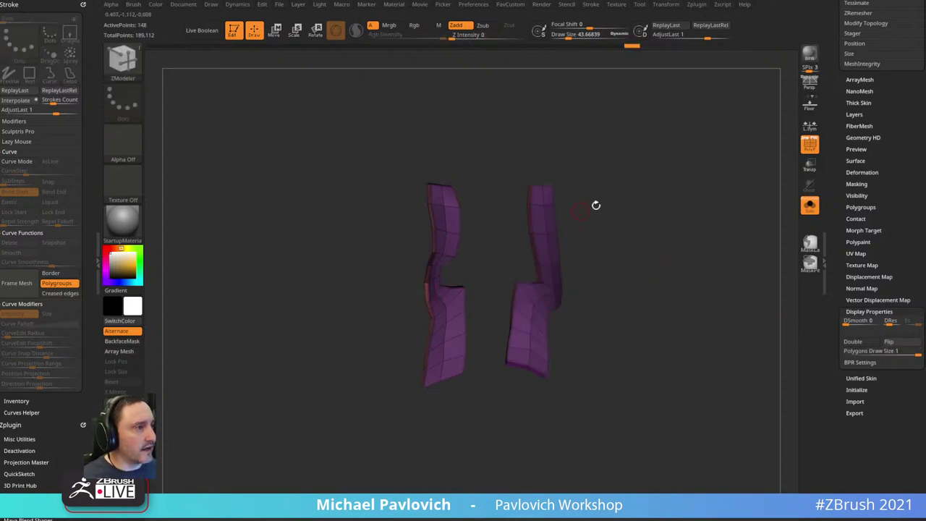
- Isolate the same lace panel again, reverse its normal flip and unhide the other panel
mouse_move(595, 204)
mouse_down()
mouse_move(713, 301)
mouse_move(717, 274)
mouse_move(729, 287)
mouse_up()
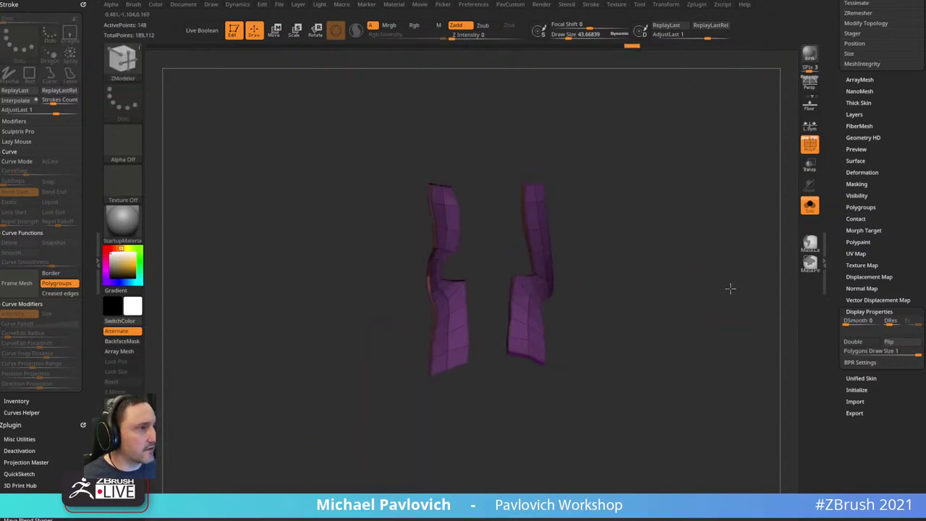
mouse_move(498, 252)
ctrl+shift+mouse_down()
mouse_move(372, 249)
mouse_move(484, 470)
ctrl+shift+mouse_up()
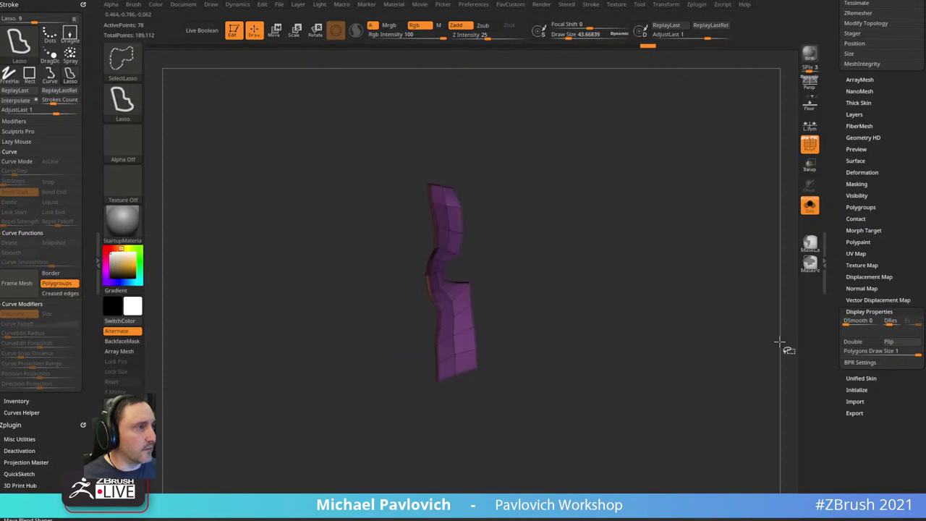
ctrl+shift+click(692, 264)
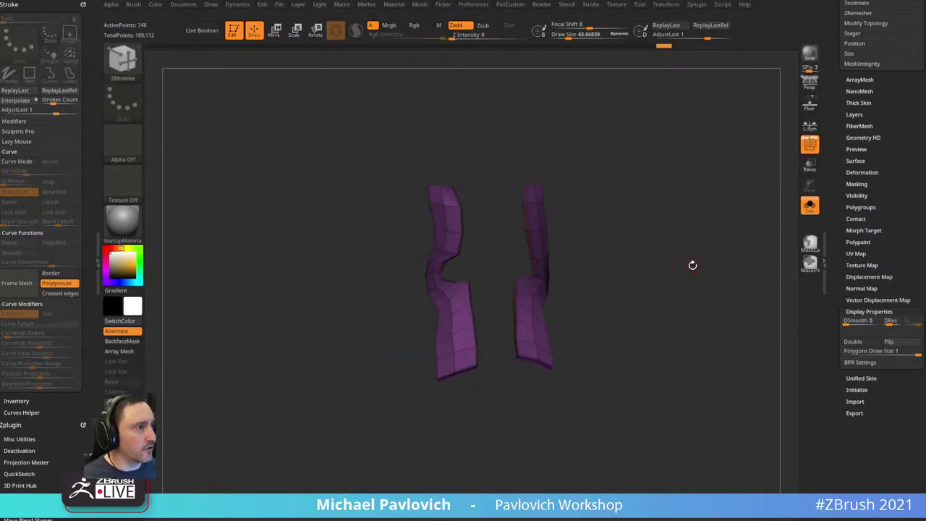
- Hide the wireframe, show the whole shoe and make the shoe body subtool PM3D_Cube3D1_3 active
mouse_move(692, 265)
mouse_down()
mouse_move(656, 256)
mouse_move(698, 254)
mouse_up()
key(shift+f)
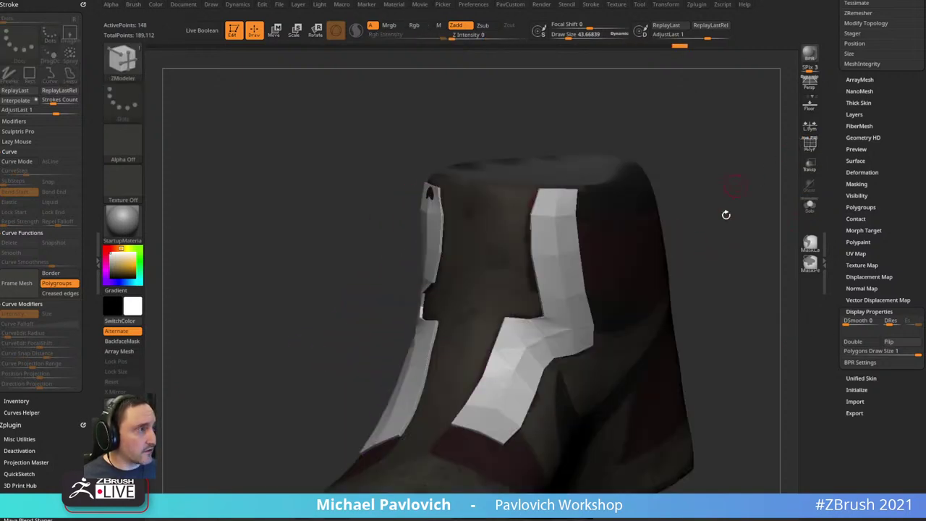
drag(723, 212, 749, 210)
drag(833, 168, 832, 405)
mouse_move(739, 253)
mouse_down()
mouse_move(758, 232)
mouse_move(740, 264)
mouse_move(719, 237)
mouse_move(697, 306)
mouse_move(730, 268)
mouse_move(706, 298)
mouse_move(723, 316)
mouse_move(717, 306)
mouse_move(687, 352)
mouse_move(726, 334)
mouse_move(723, 271)
mouse_up()
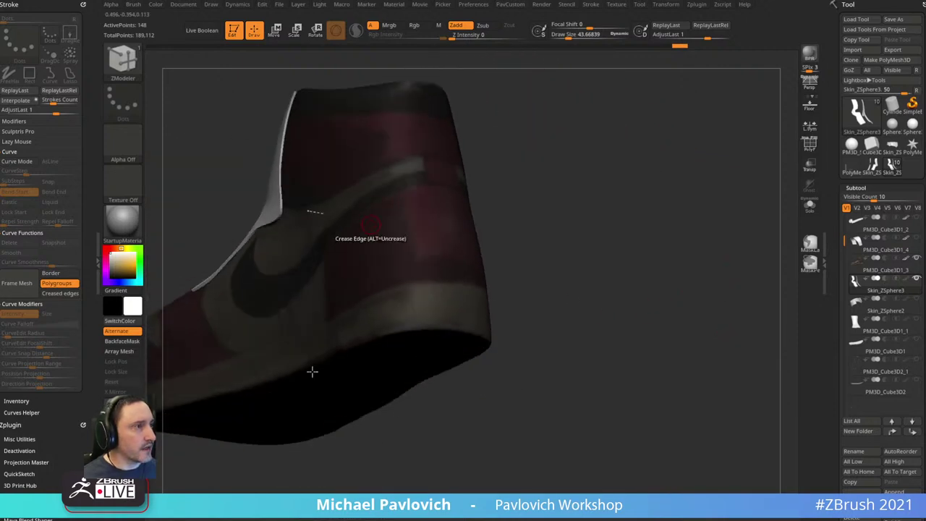
mouse_move(593, 238)
mouse_down()
mouse_move(617, 232)
mouse_move(627, 252)
mouse_move(630, 224)
mouse_move(674, 238)
mouse_up()
key(s)
key(s)
drag(731, 286, 732, 272)
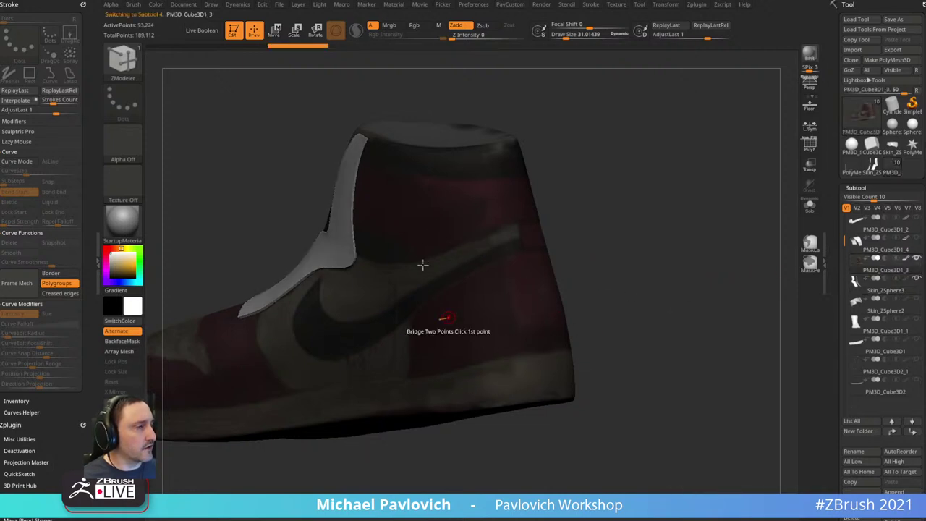
drag(593, 245, 634, 188)
- With the Topology brush, draw curves on the rear side panel along its front edge and the swoosh's lower edge
key(b)
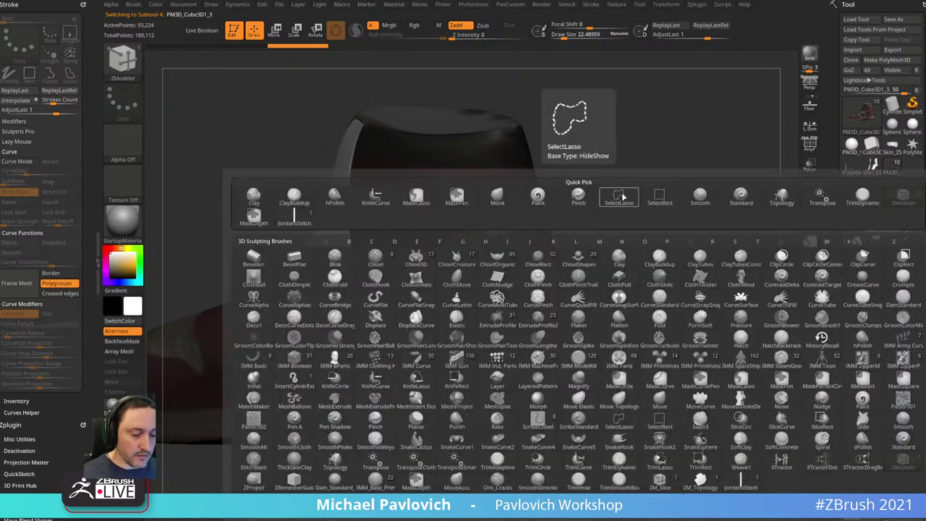
click(538, 196)
mouse_move(632, 231)
mouse_down()
mouse_move(623, 222)
mouse_move(622, 240)
mouse_move(458, 301)
mouse_move(445, 397)
mouse_up()
key(b)
key(t)
key(o)
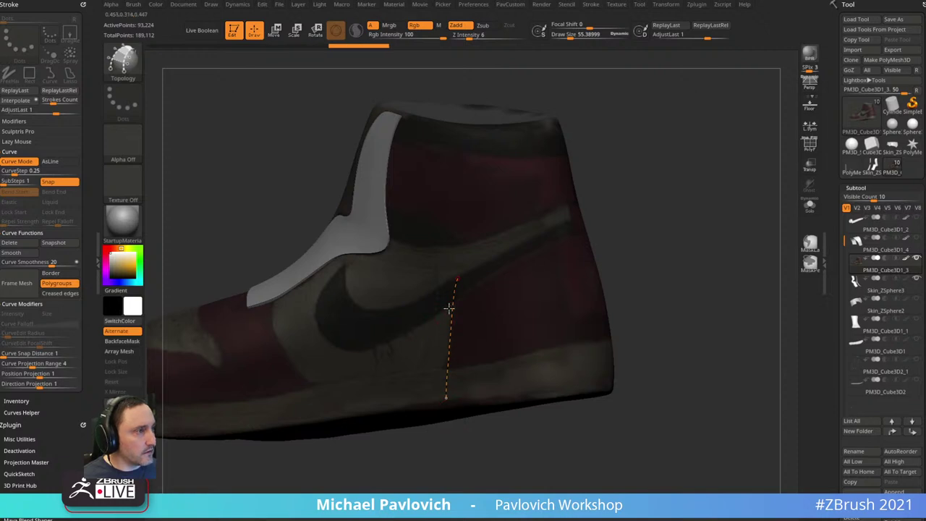
drag(437, 322, 541, 247)
- Complete the curve grid on the rear side panel with a second vertical, a curve above the sole and a middle crossing curve
drag(427, 368, 563, 339)
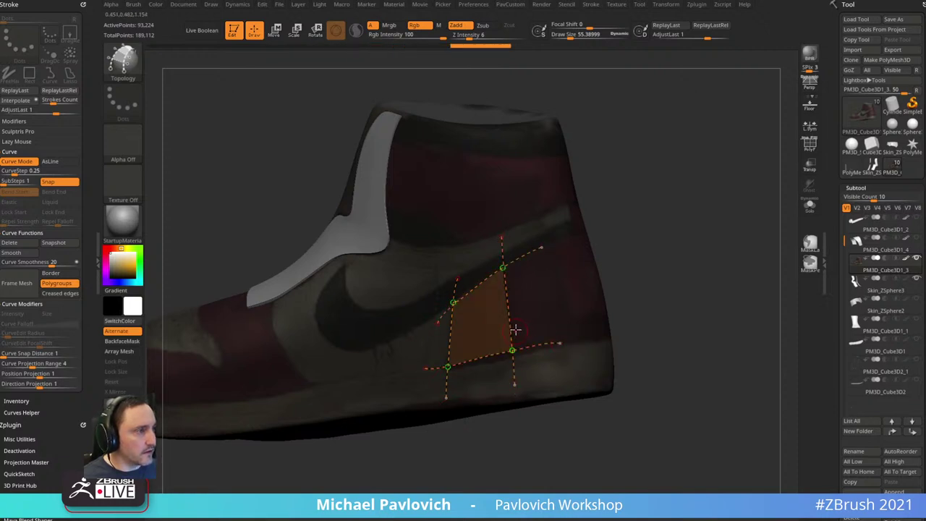
key(ctrl+z)
drag(427, 372, 562, 349)
key(ctrl+z)
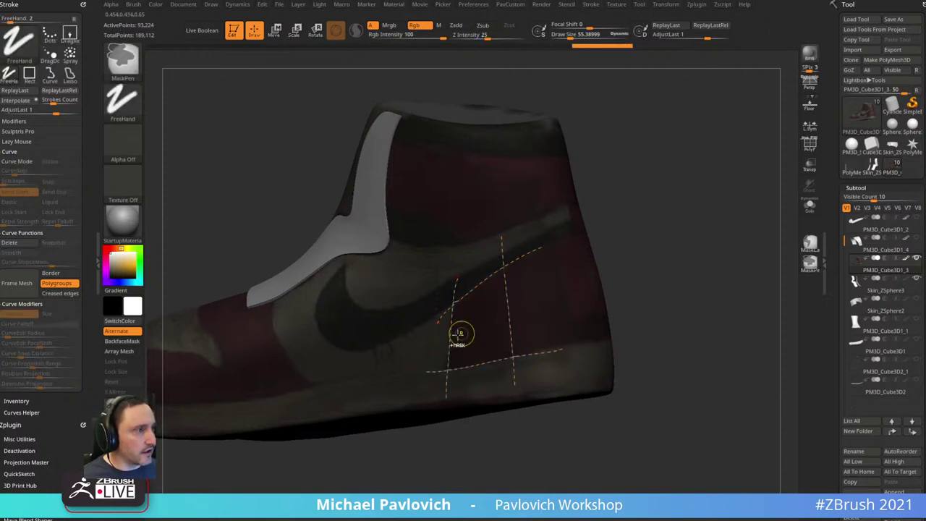
drag(430, 350, 562, 304)
- Set the draw size to 1, generate a patch from the topology curves and separate it from the shoe with Split Masked Points
mouse_move(678, 275)
mouse_down()
mouse_move(653, 256)
mouse_move(619, 265)
mouse_up()
key(s)
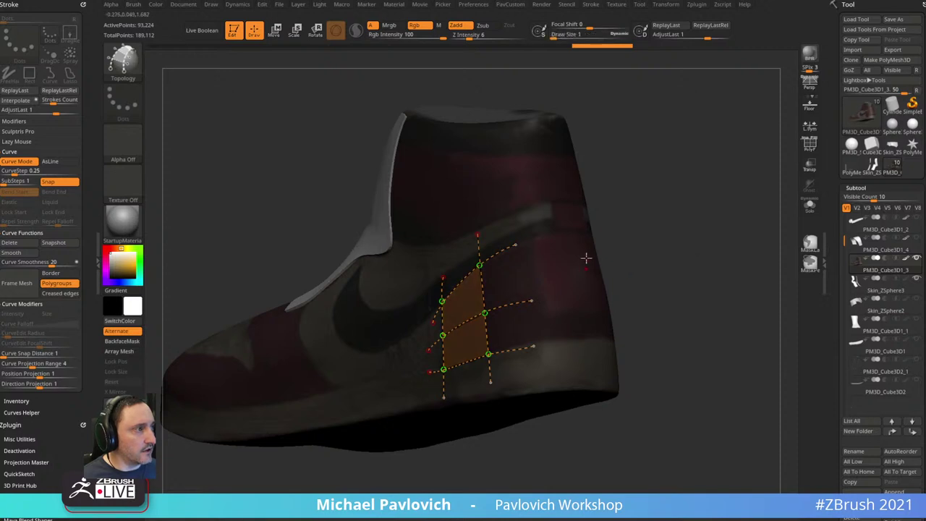
click(581, 255)
key(1)
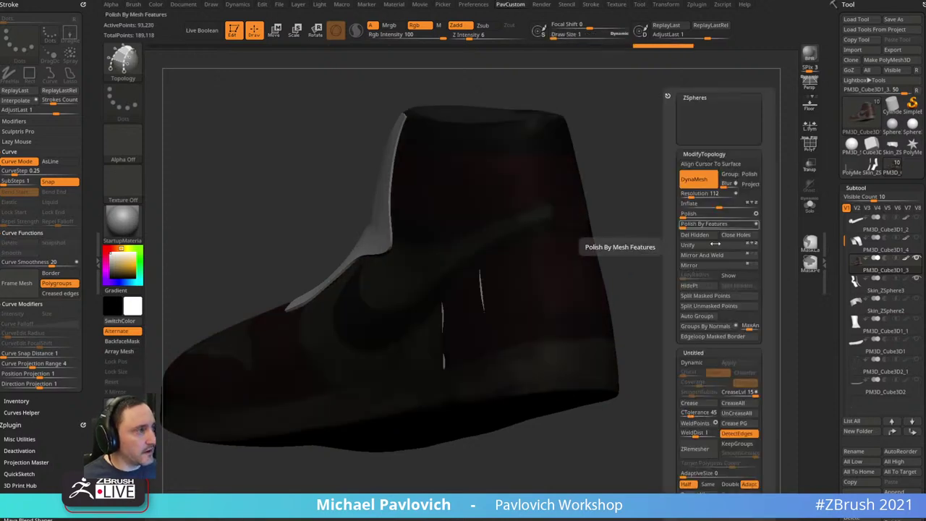
click(723, 297)
right_drag(599, 196, 652, 204)
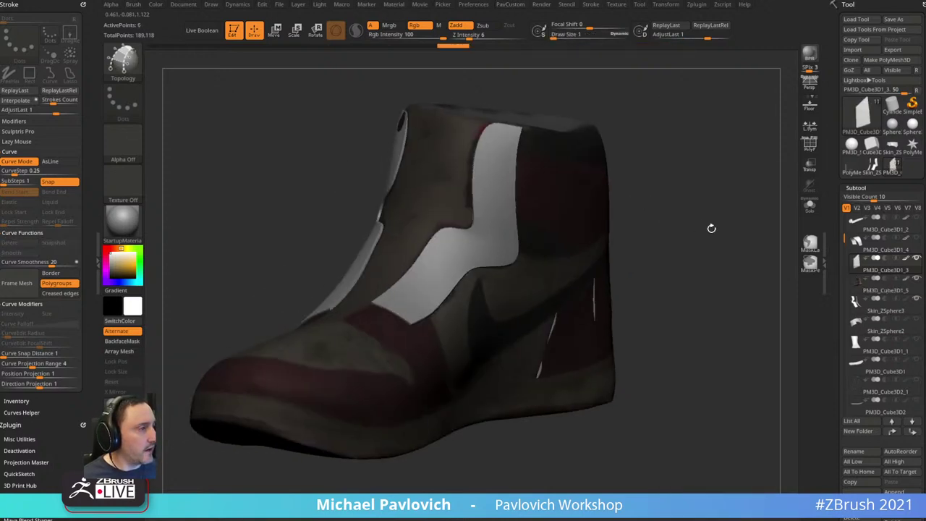
- Isolate the separated rear side patch and project it onto the shoe with Project All Subtools
drag(729, 250, 749, 246)
click(809, 206)
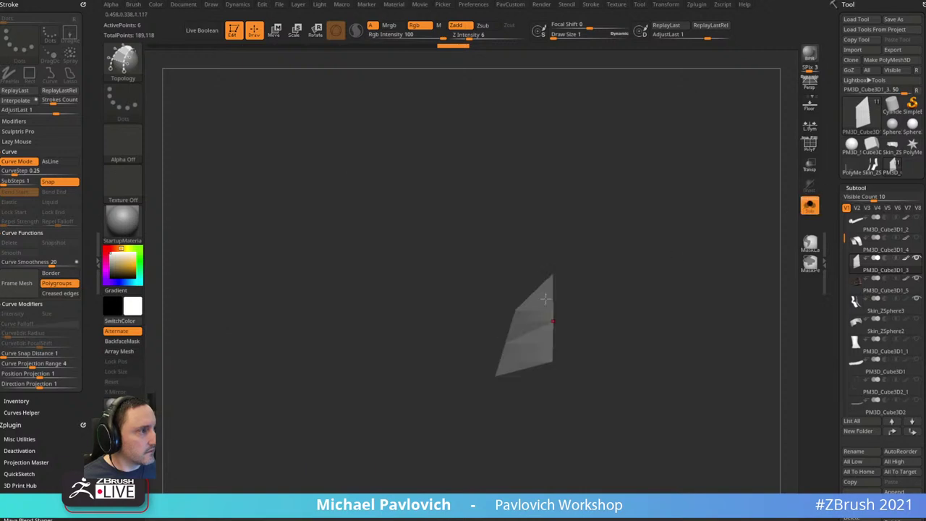
drag(647, 276, 674, 246)
click(813, 147)
click(811, 145)
click(809, 206)
key(space)
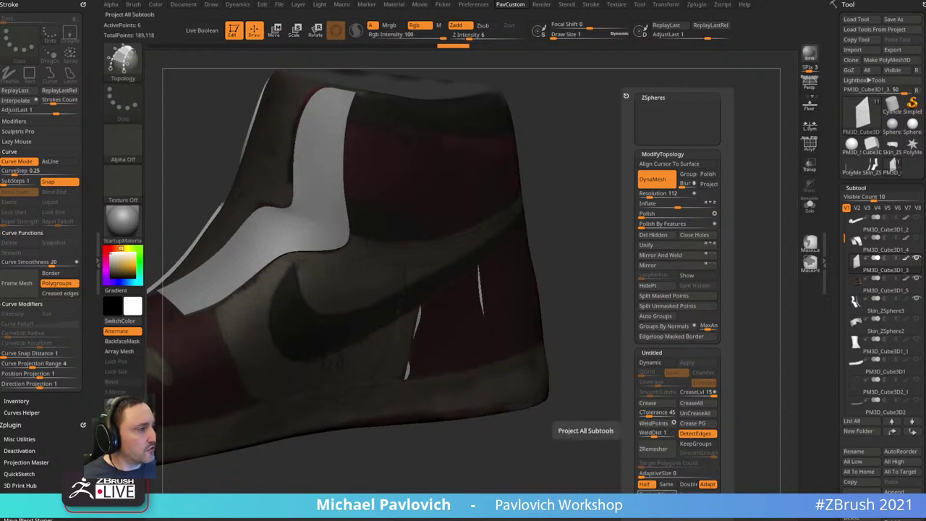
click(808, 209)
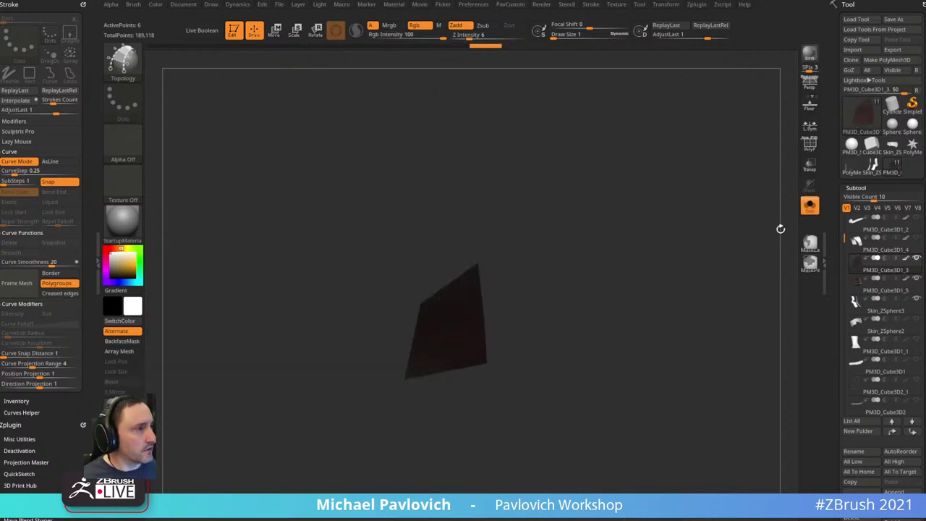
- Turn off the paint display on all subtools and make the rear side patch PM3D_Cube3D1_3 active with the whole shoe shown
shift+click(908, 276)
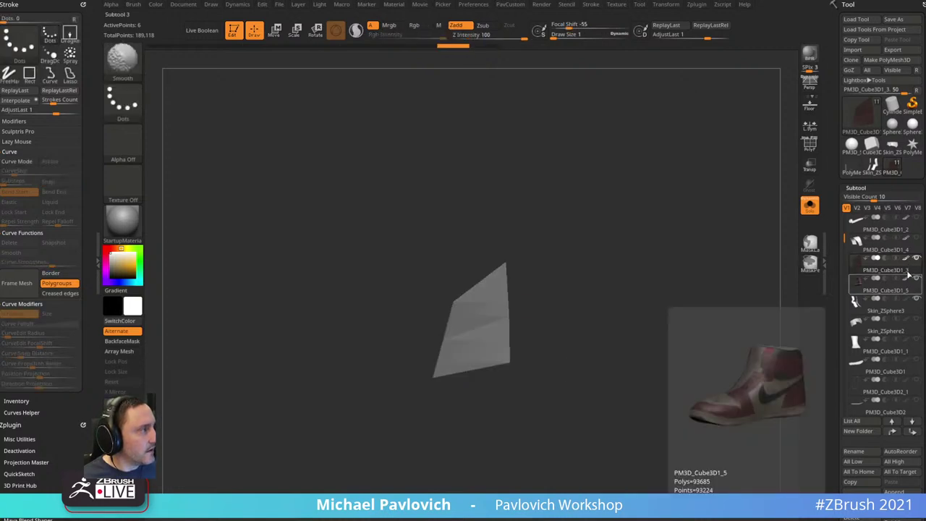
click(809, 207)
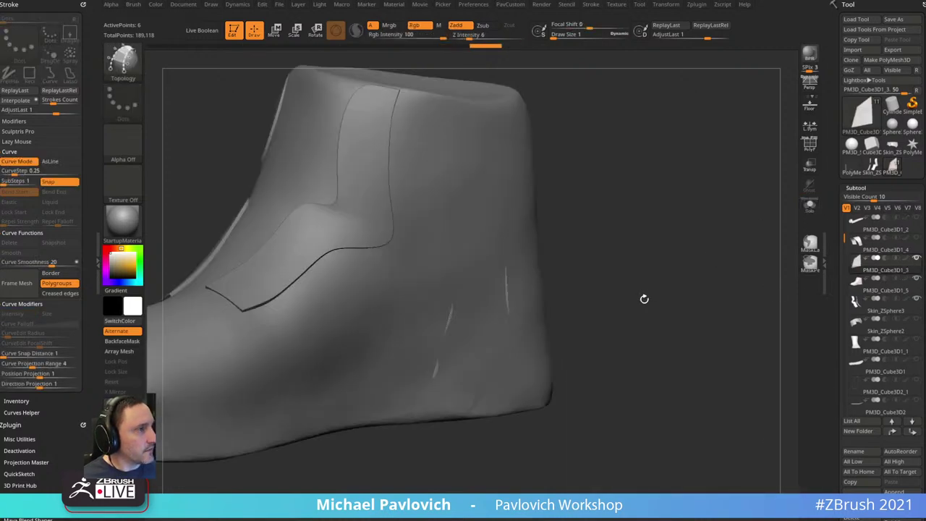
key(space)
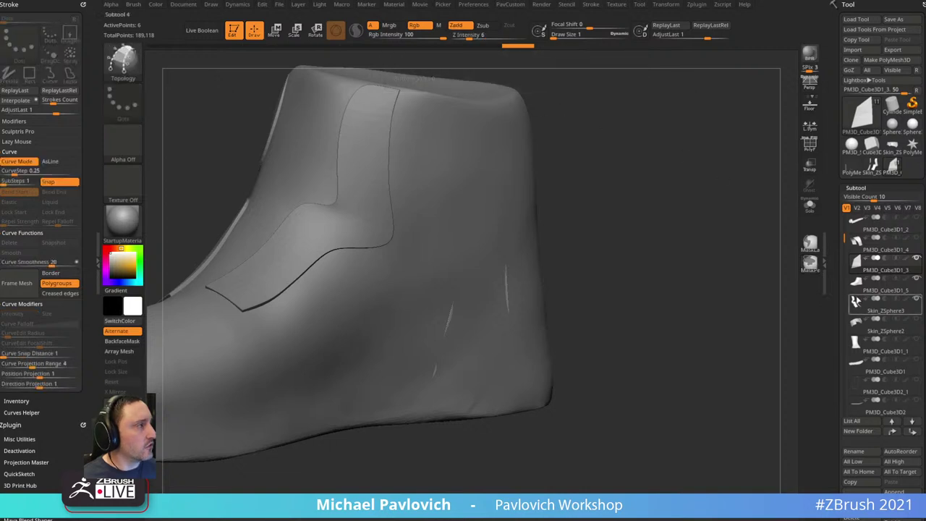
click(872, 289)
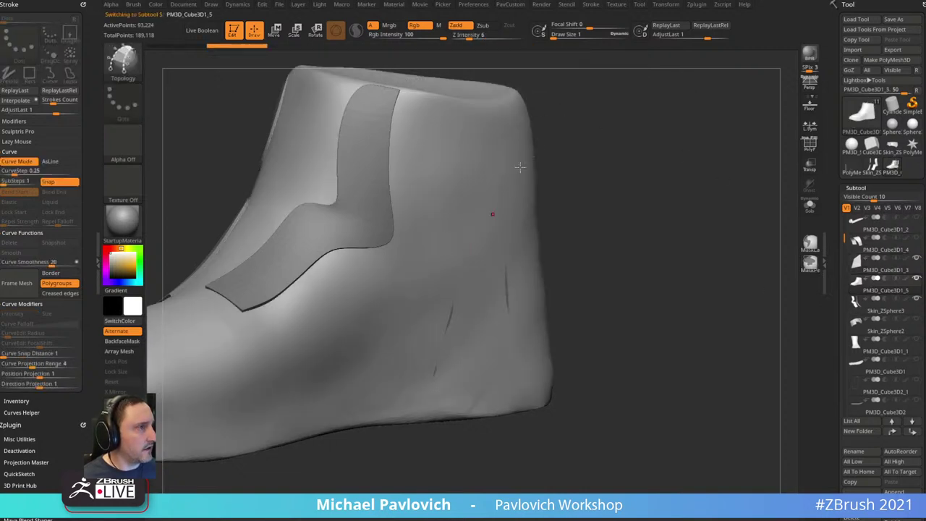
key(ctrl)
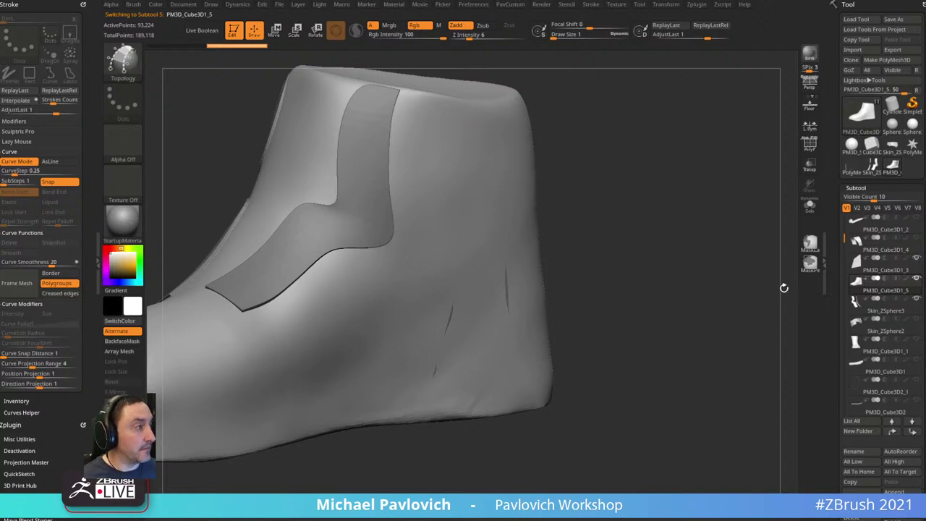
click(888, 313)
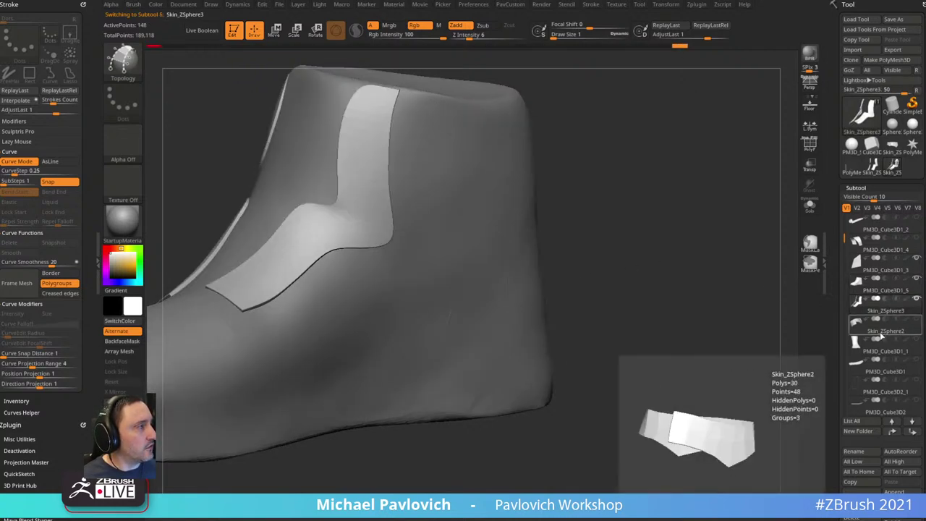
click(885, 270)
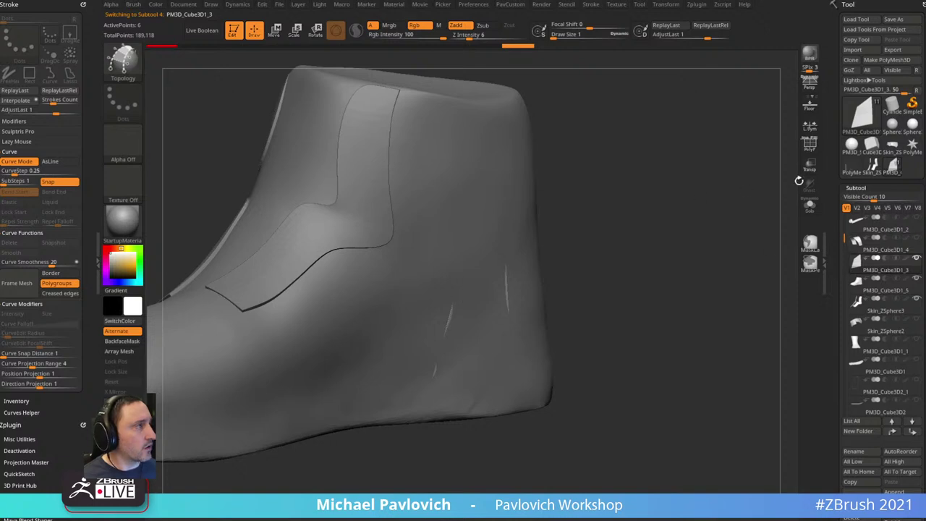
- Show the patch's wireframe and switch to the Standard brush, examining how the patch sits against the shoe
click(809, 144)
key(space)
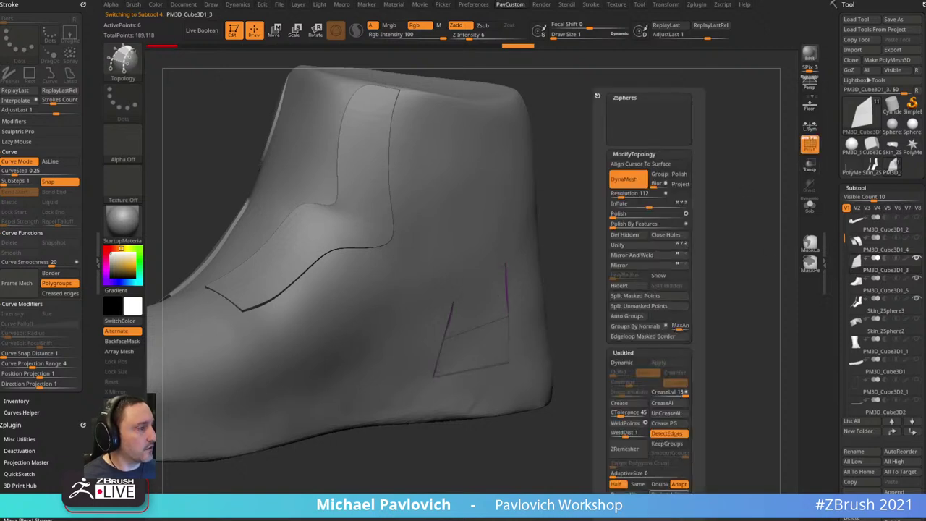
drag(633, 263, 584, 235)
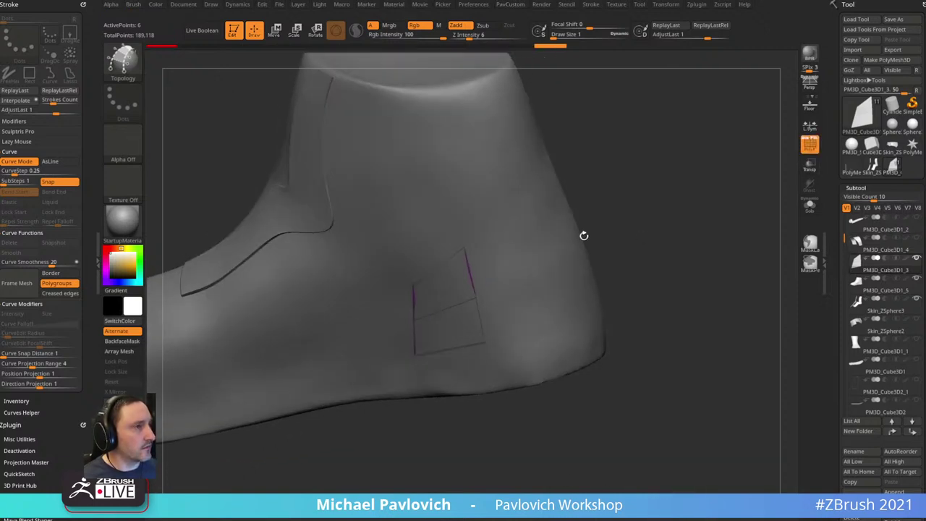
key(1)
mouse_move(653, 194)
mouse_down()
mouse_move(545, 178)
mouse_move(587, 184)
mouse_move(564, 167)
mouse_up()
drag(389, 409, 415, 400)
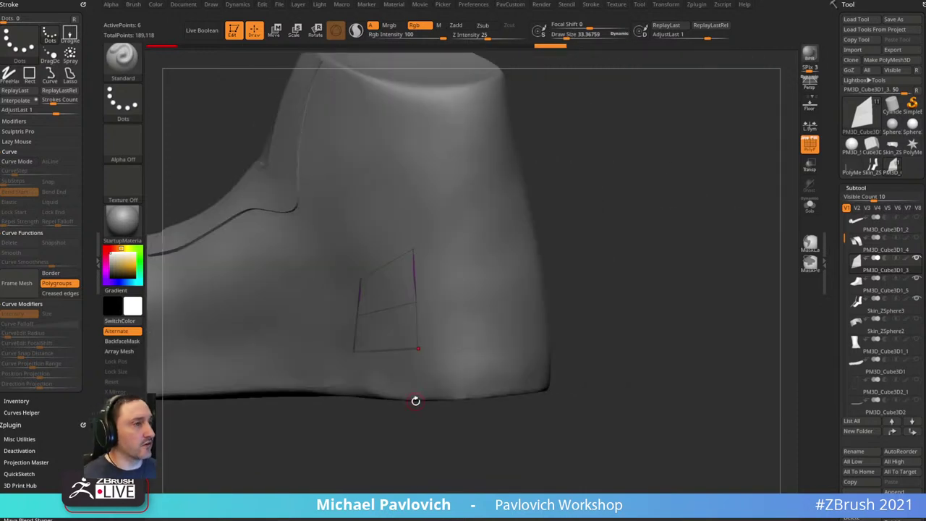
drag(670, 194, 641, 230)
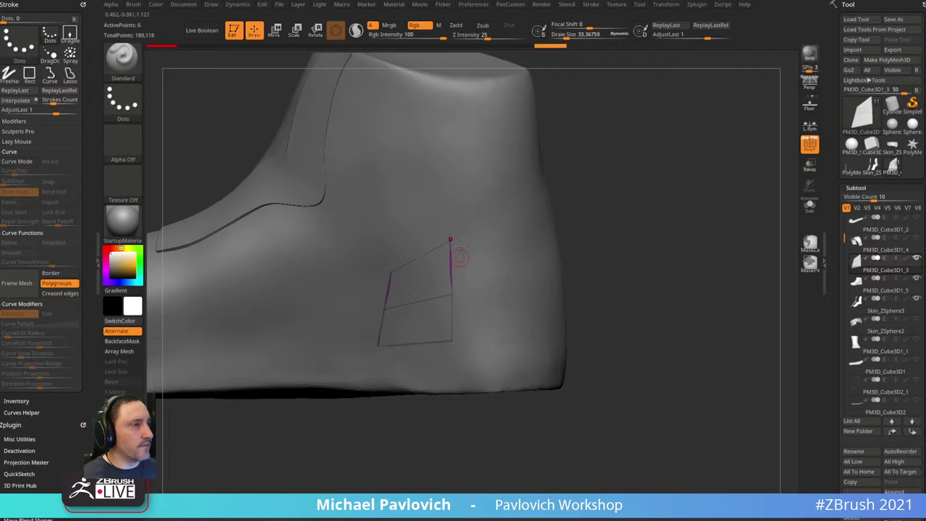
- Turn on transparency with Ghost mode off so the patch can be seen through the shoe
click(810, 164)
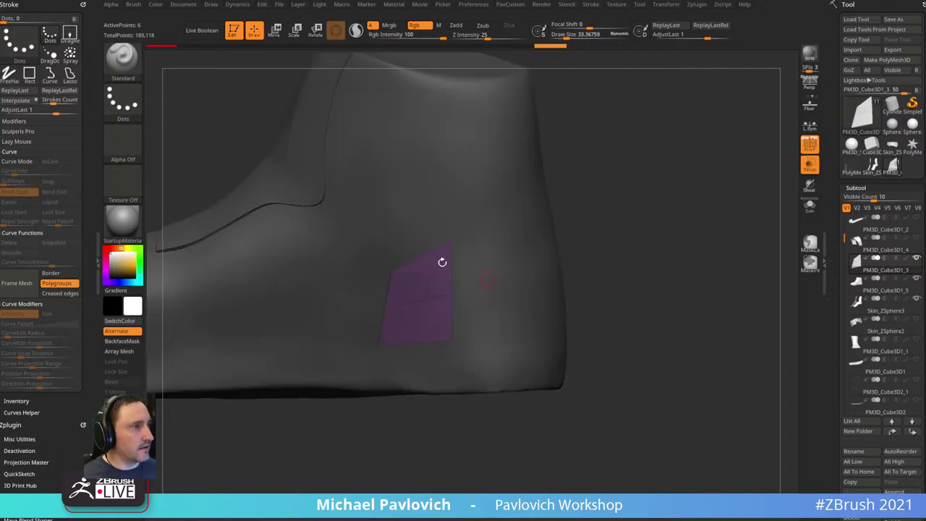
click(812, 187)
click(810, 188)
drag(624, 197, 671, 189)
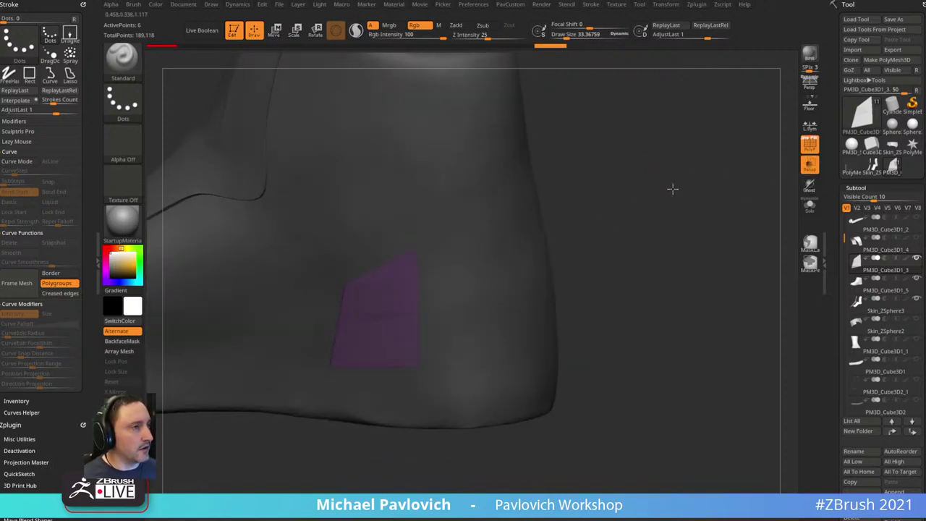
- Switch the material to SkinShade4 and display the paint on the shoe body PM3D_Cube3D1_5
click(122, 217)
click(664, 407)
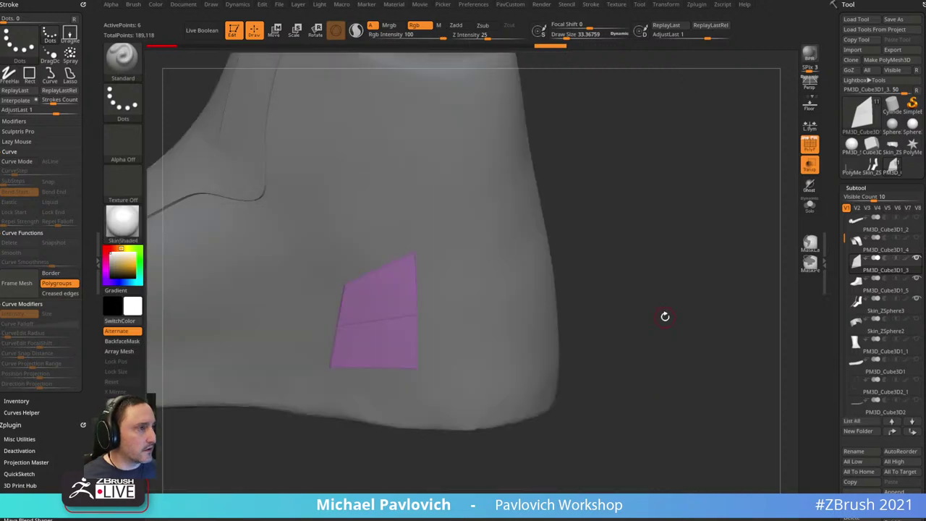
drag(663, 316, 734, 246)
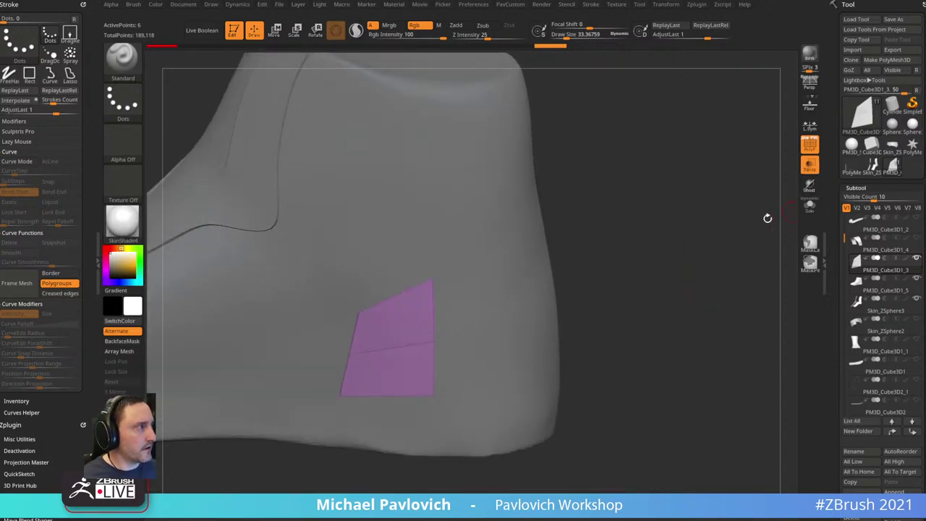
click(903, 287)
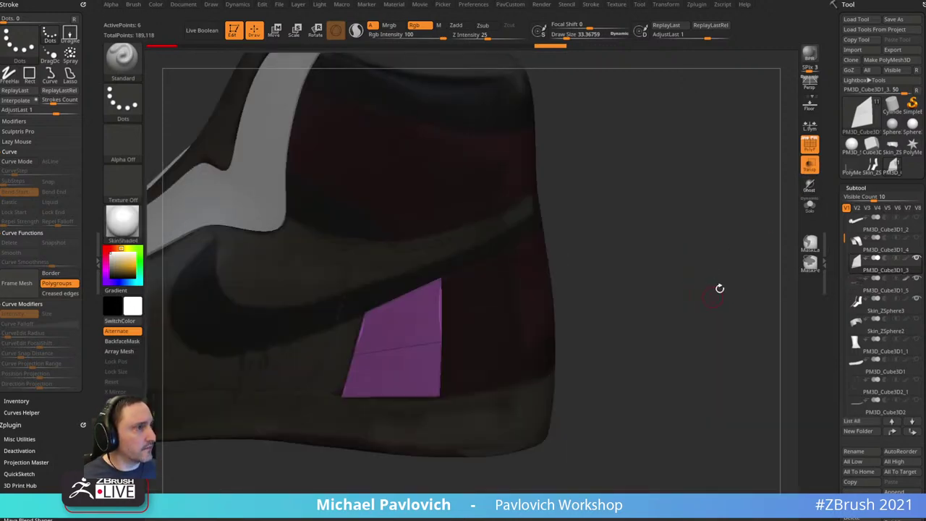
mouse_move(719, 288)
mouse_down()
mouse_move(700, 215)
mouse_move(707, 225)
mouse_up()
- Look through the brush folders in Lightbox to find the ZModeler presets, and close it again
key(b)
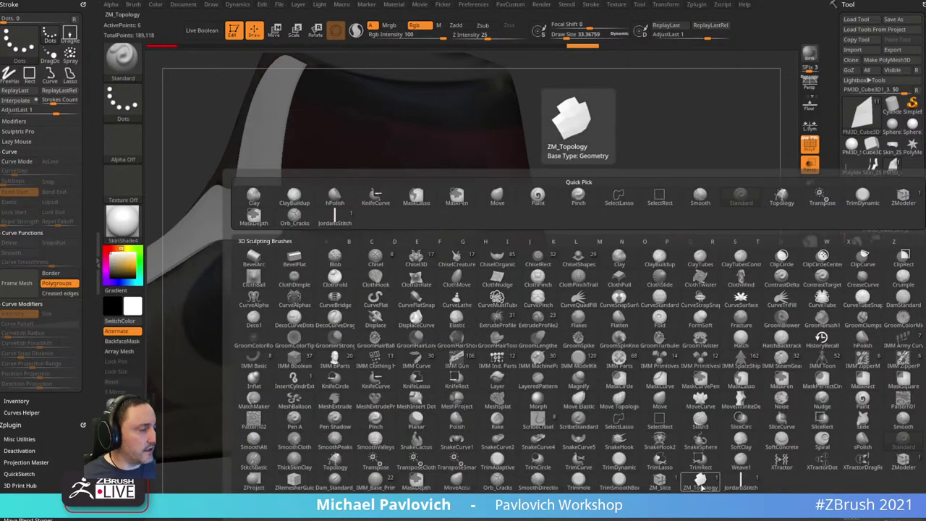
key(comma)
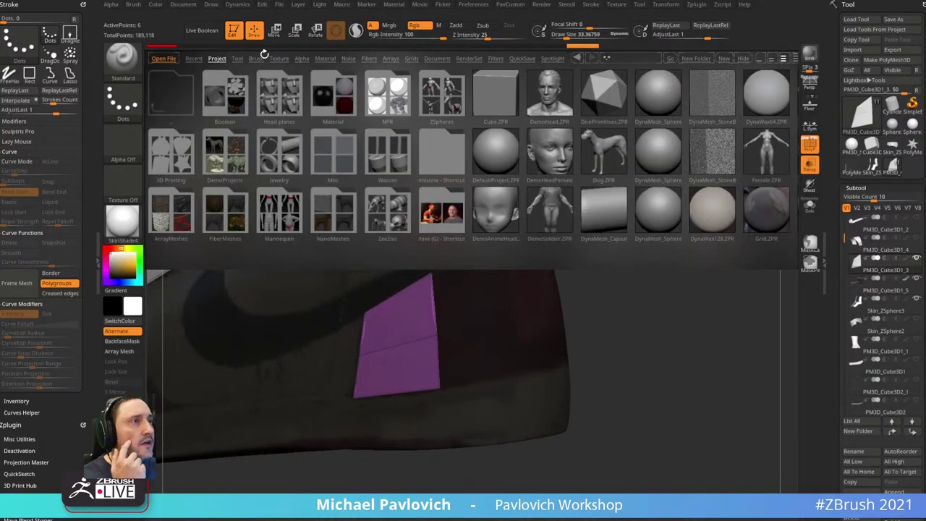
click(261, 57)
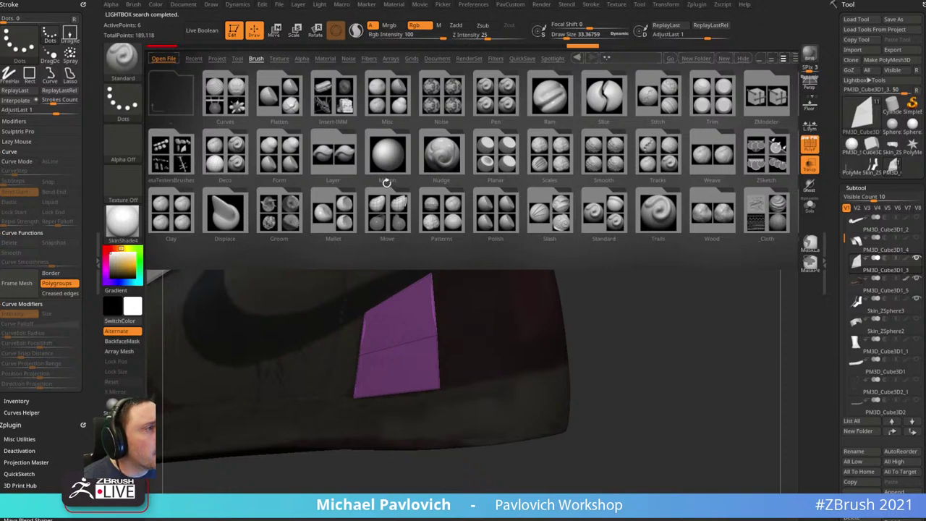
click(552, 171)
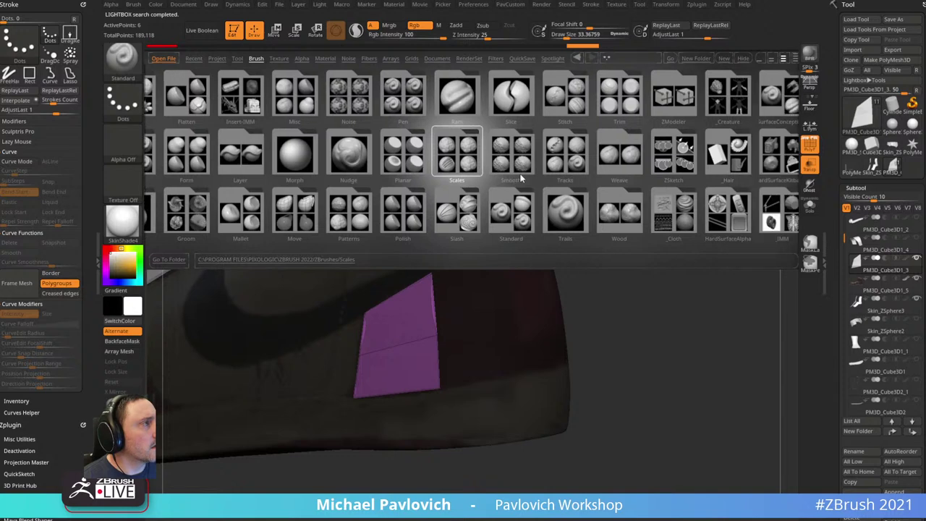
double_click(534, 102)
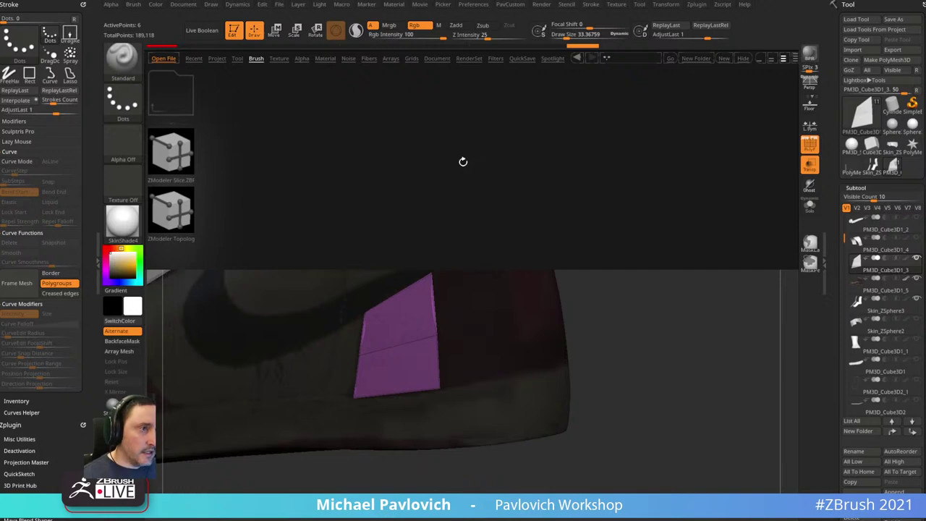
key(comma)
drag(654, 215, 653, 201)
- Select the ZM_Topology brush and review its polygon actions and its edge Extrude options
key(b)
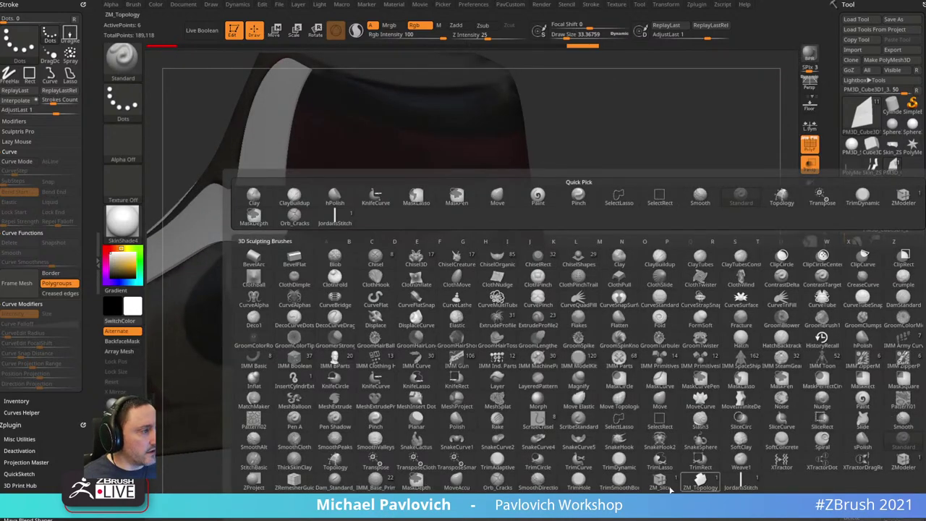
mouse_move(698, 488)
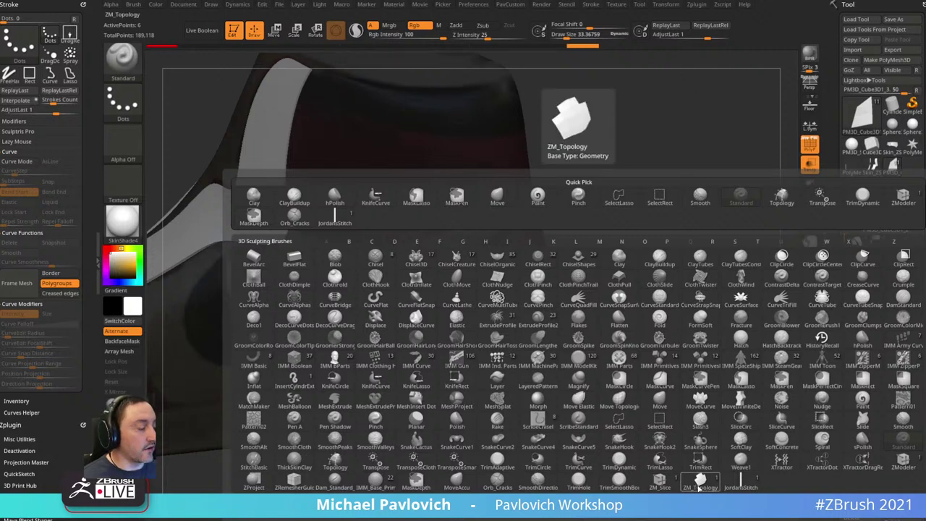
click(698, 489)
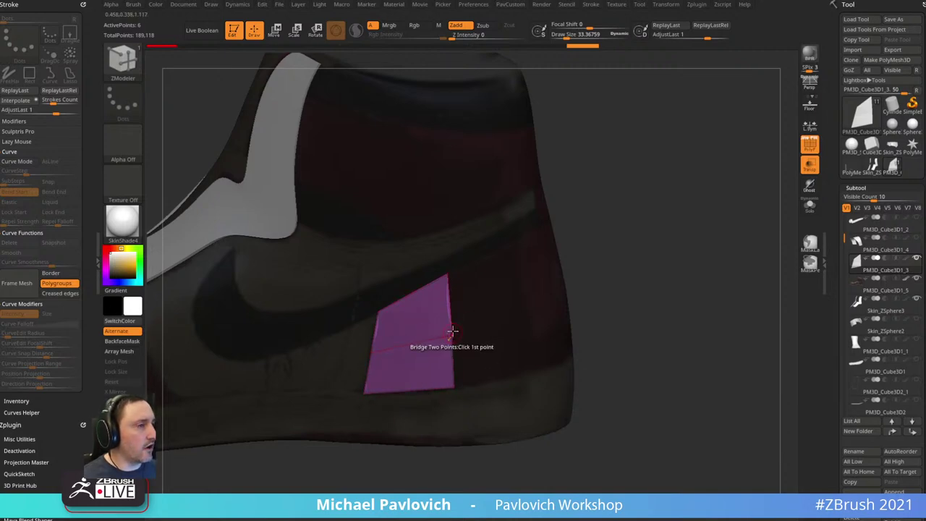
key(b)
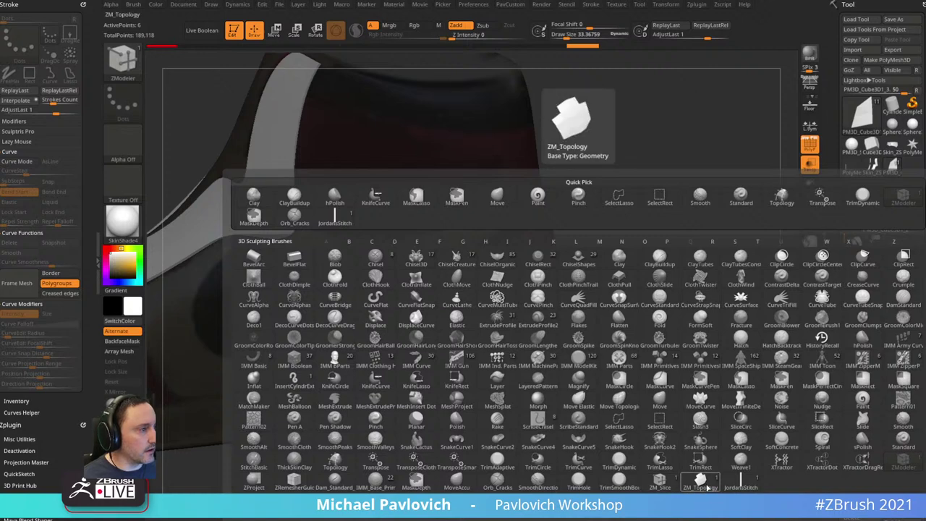
click(700, 483)
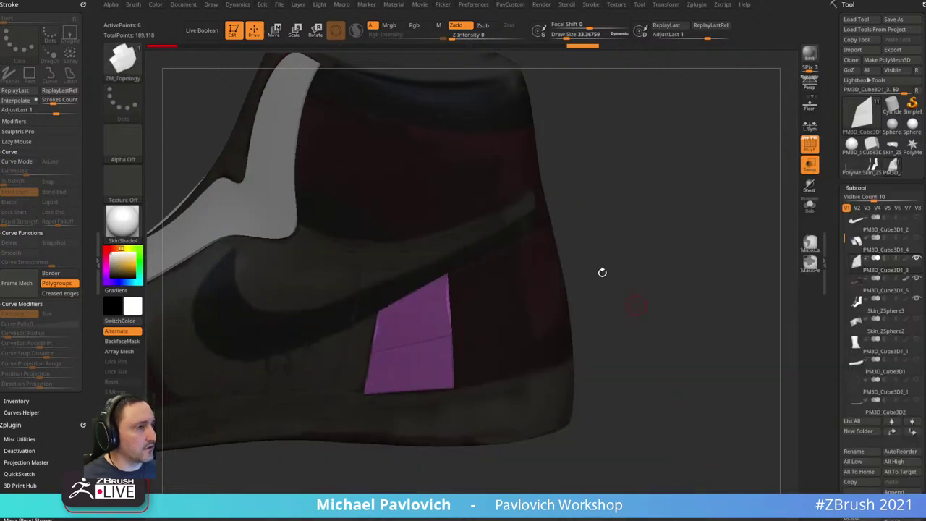
key(space)
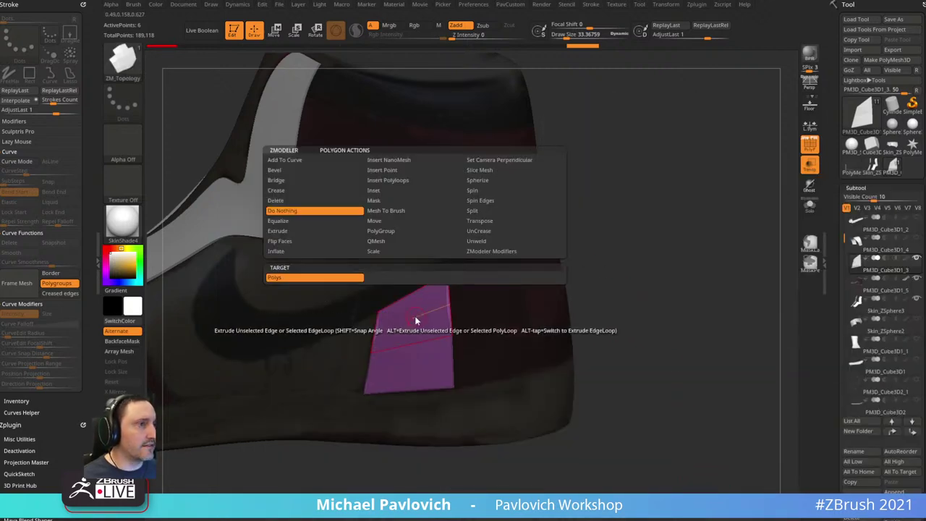
key(space)
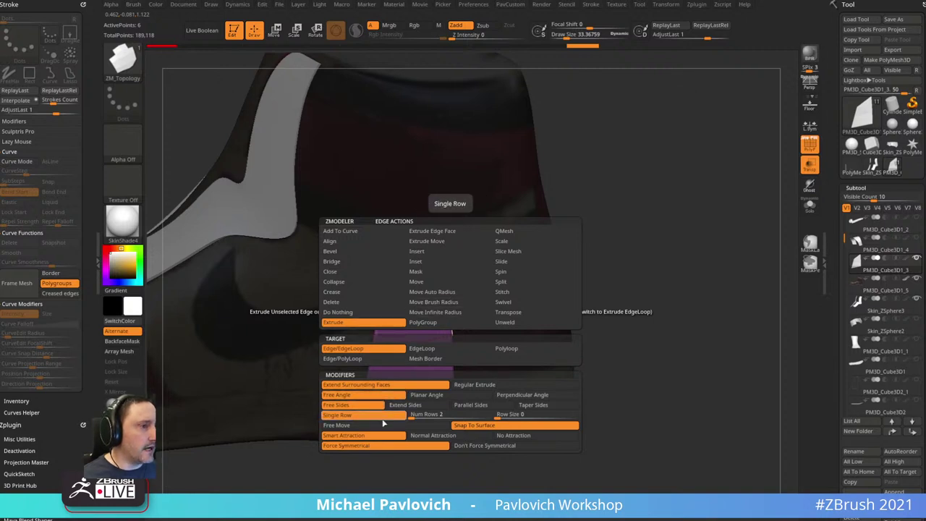
key(space)
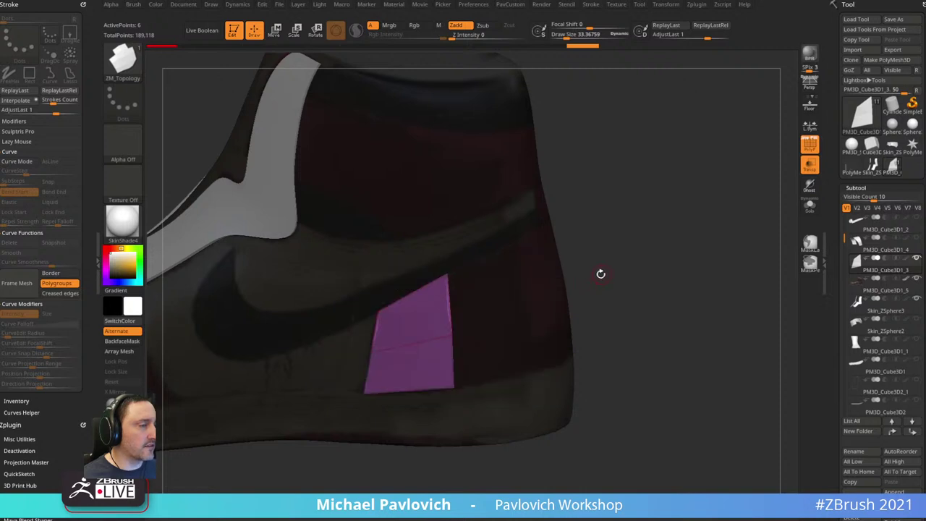
- Extend the purple rear side patch toward the heel by extruding its vertical rear edges into new columns of polygons
alt+drag(625, 234, 608, 231)
drag(434, 292, 477, 345)
key(shift)
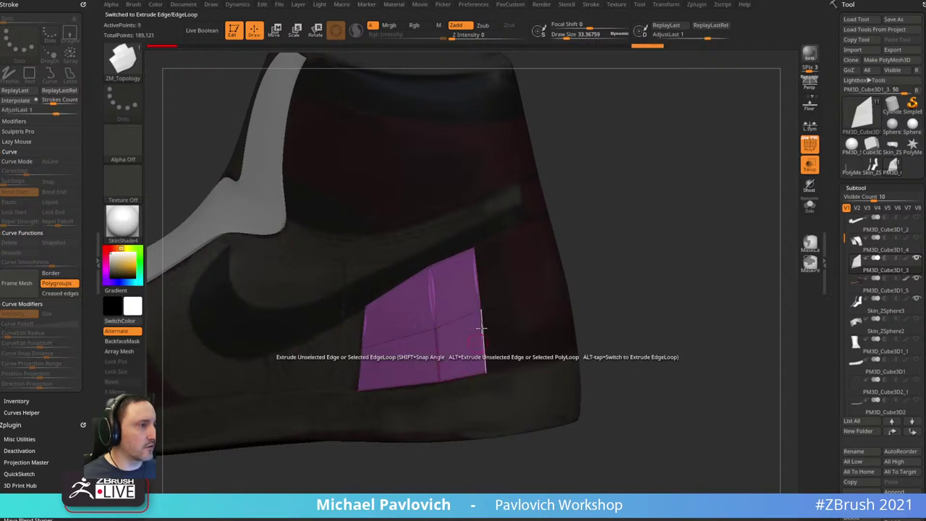
drag(623, 233, 548, 265)
drag(430, 296, 509, 269)
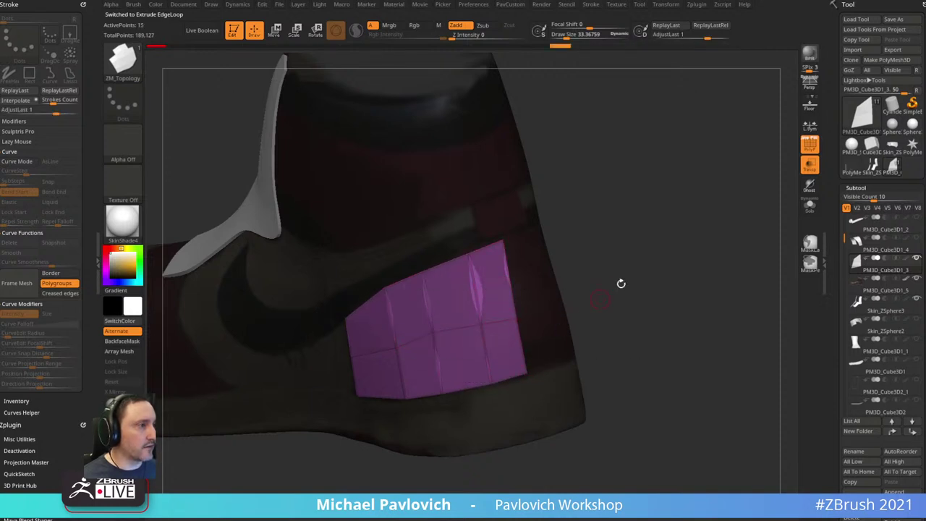
drag(624, 272, 648, 291)
- Continue extruding the patch's vertical edge around the heel onto the opposite side of the shoe, following the painted guide
key(space)
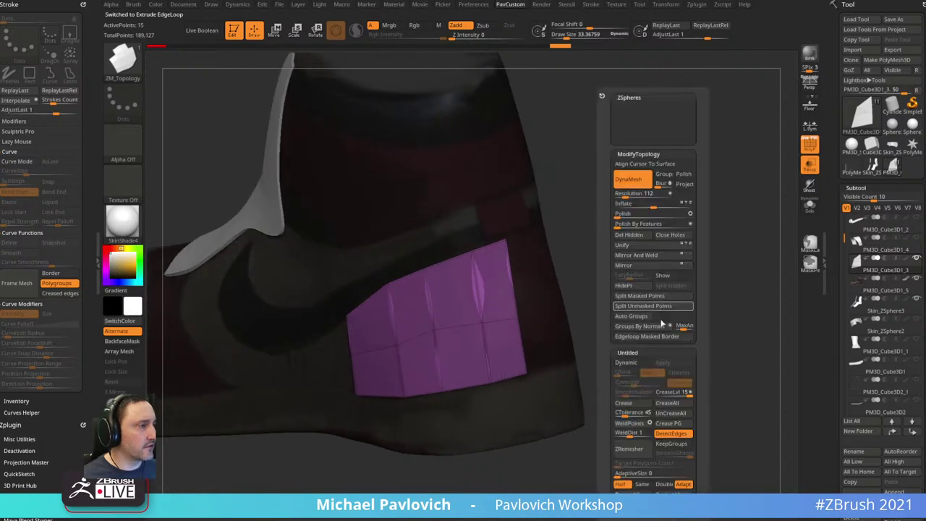
drag(601, 95, 561, 242)
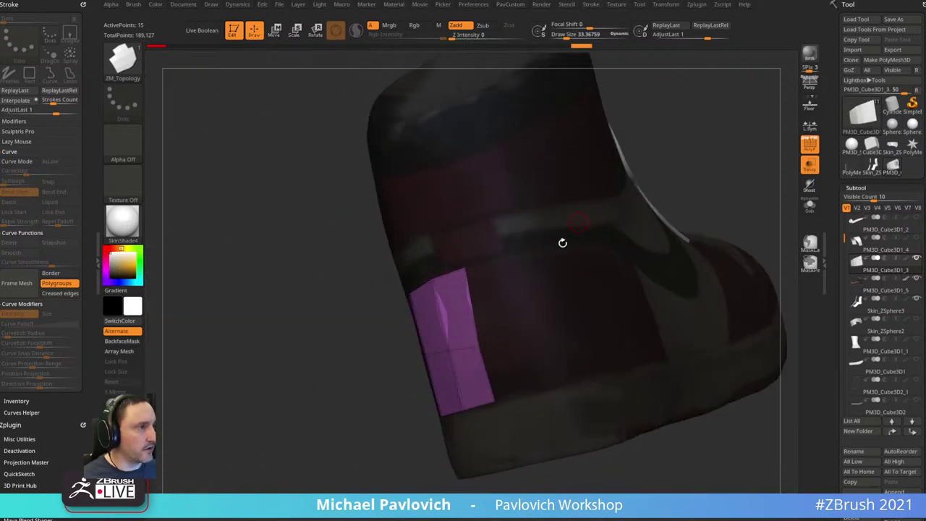
drag(475, 313, 727, 289)
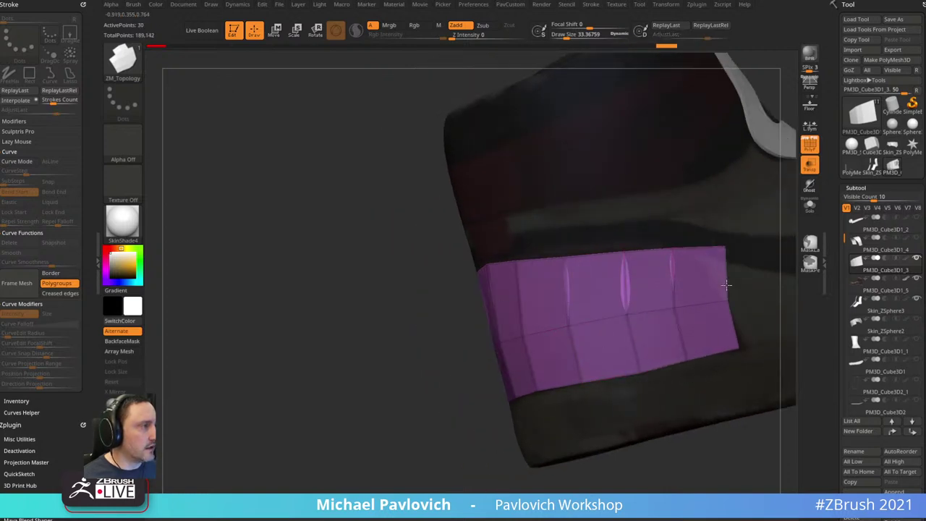
right_drag(727, 289, 663, 337)
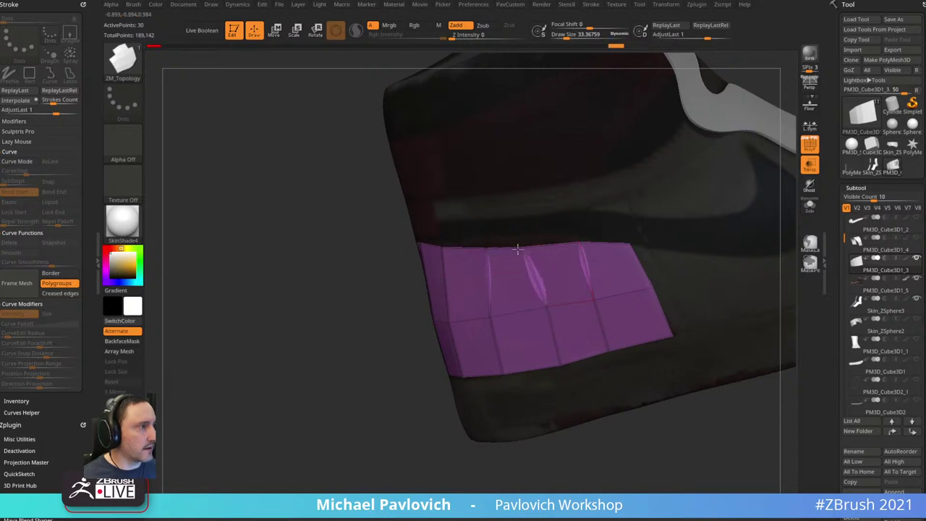
right_drag(446, 438, 533, 258)
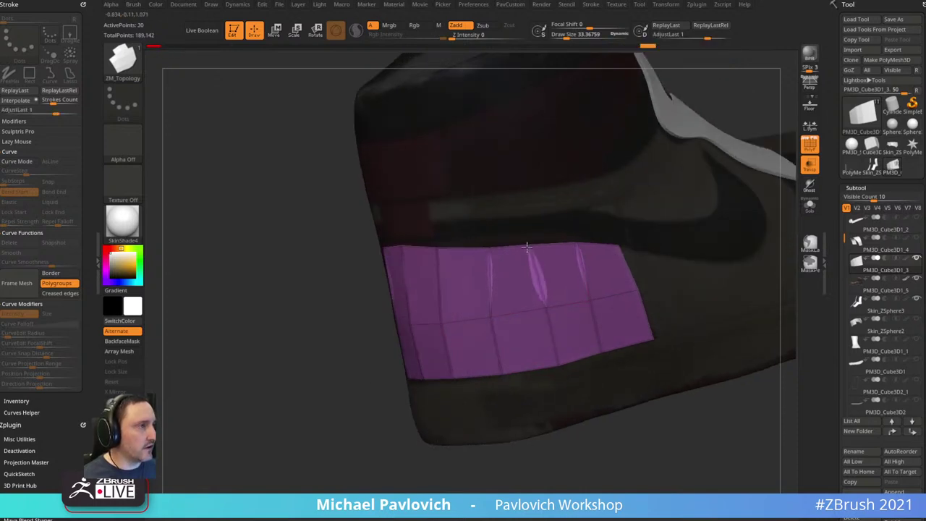
mouse_move(548, 247)
mouse_down()
mouse_move(543, 211)
mouse_move(531, 242)
mouse_up()
key(ctrl+z)
key(alt)
drag(411, 400, 441, 398)
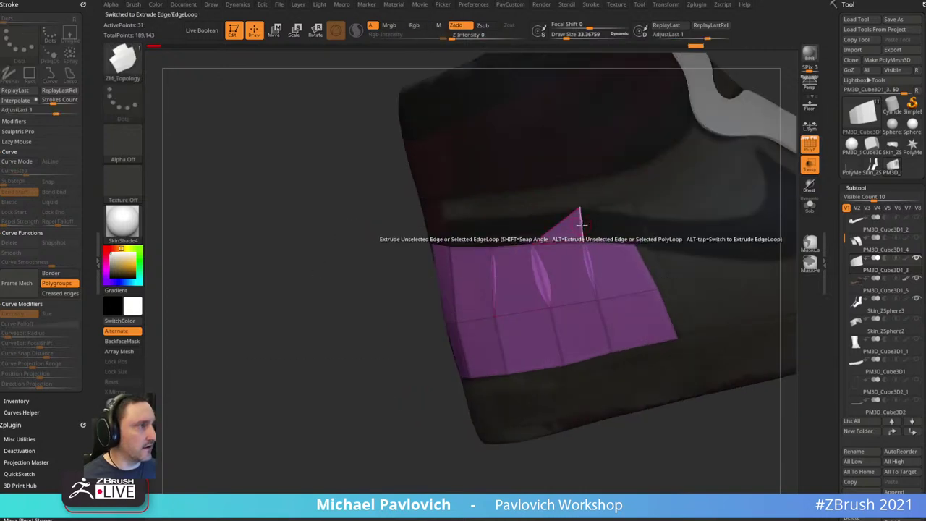
drag(581, 220, 636, 227)
drag(373, 384, 380, 384)
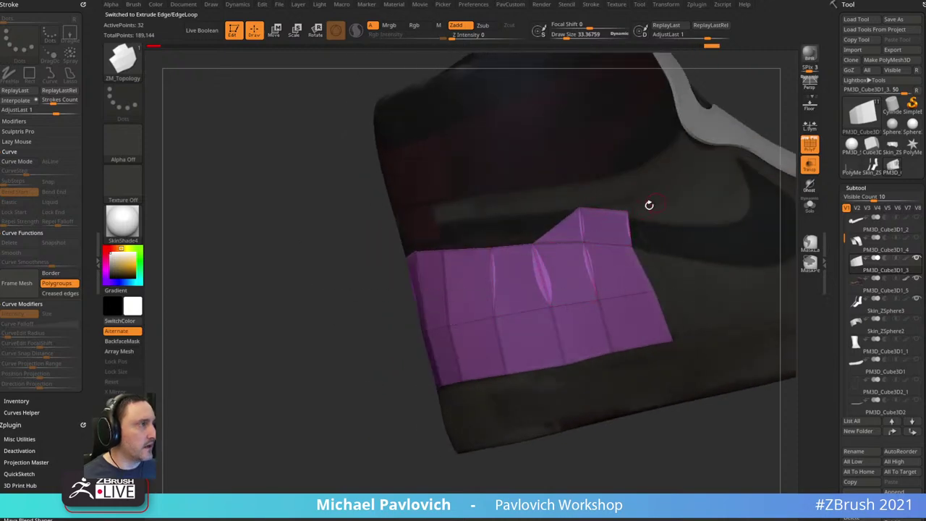
key(ctrl+z)
key(ctrl+z)
key(ctrl+z)
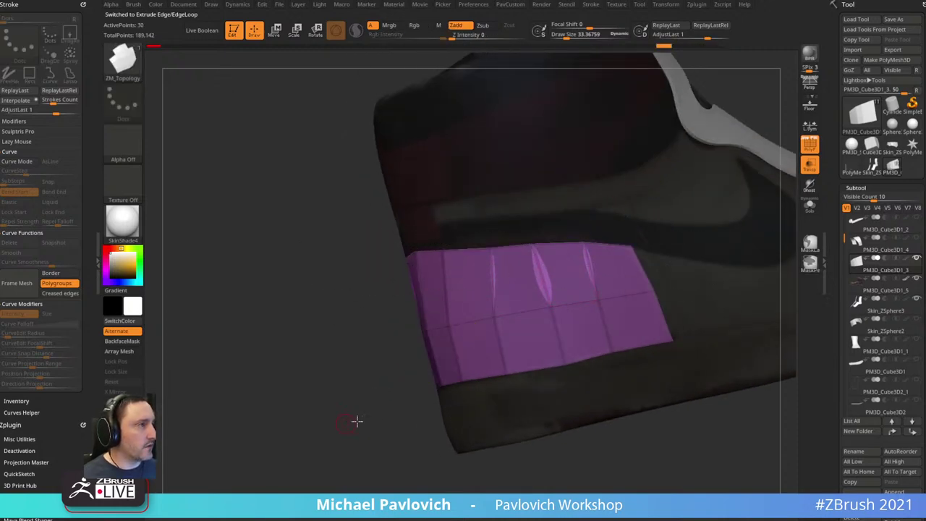
- Uncrease all edges of the heel panel and adjust its points on both sides to fit the painted guide
mouse_move(355, 422)
mouse_down()
mouse_move(696, 205)
mouse_move(517, 228)
mouse_up()
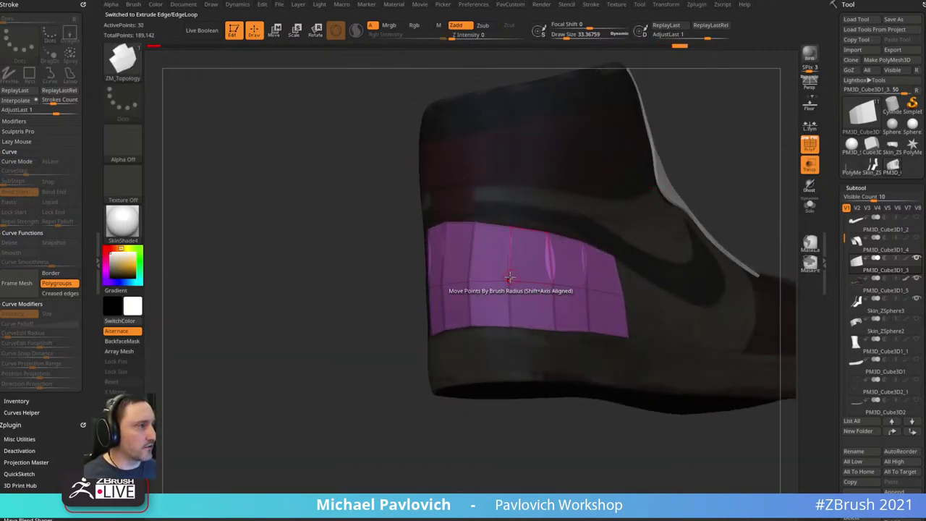
drag(401, 384, 477, 377)
key(3)
click(707, 434)
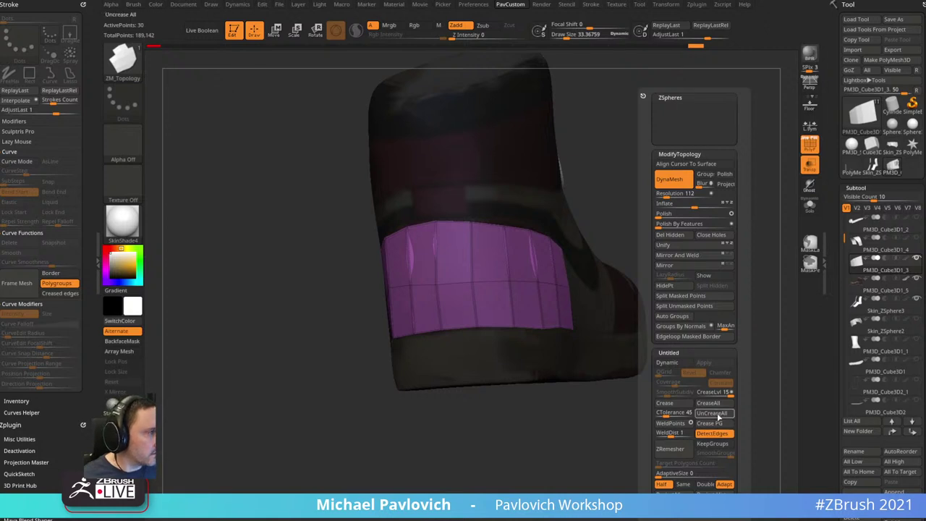
drag(663, 246, 514, 273)
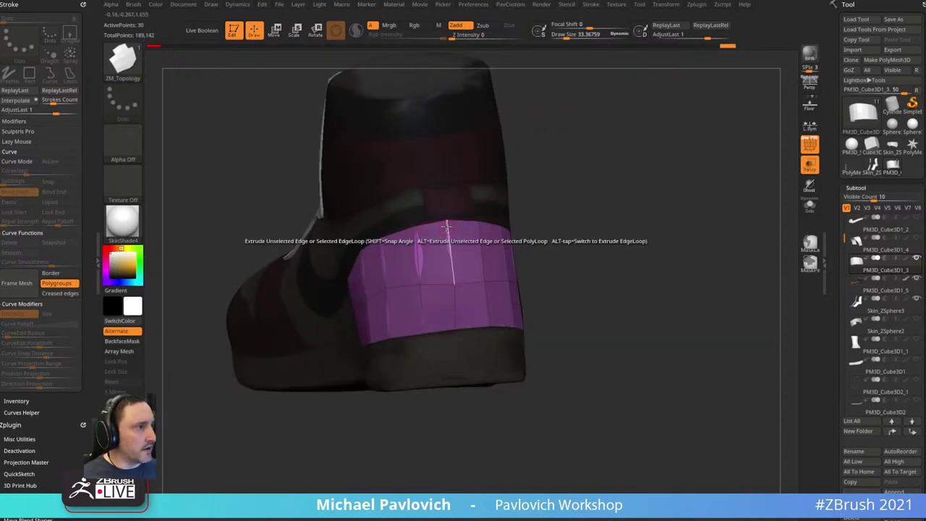
drag(529, 247, 600, 250)
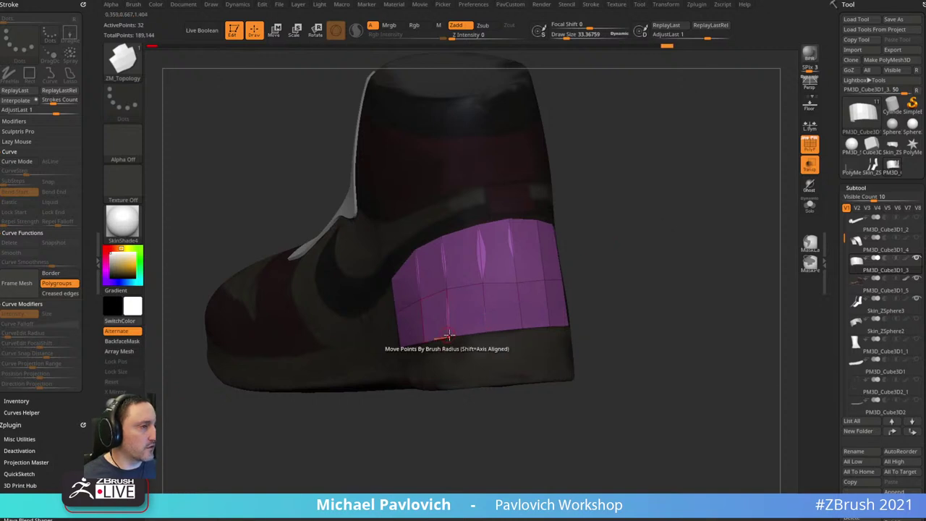
- Insert a vertical edge loop with ZModeler through the wide front column of the heel panel, just below the swoosh
drag(653, 209, 654, 192)
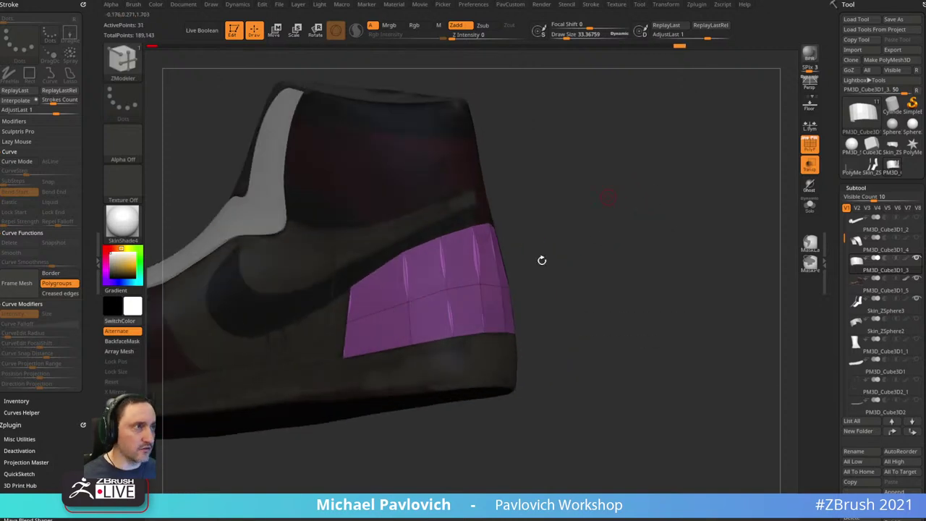
mouse_move(576, 202)
mouse_down()
mouse_move(618, 201)
mouse_move(597, 200)
mouse_up()
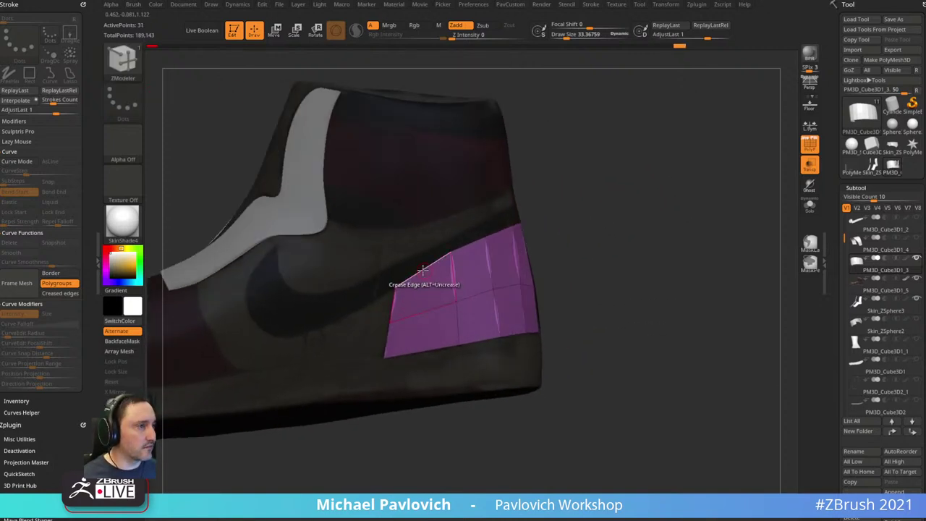
key(space)
click(387, 255)
click(420, 271)
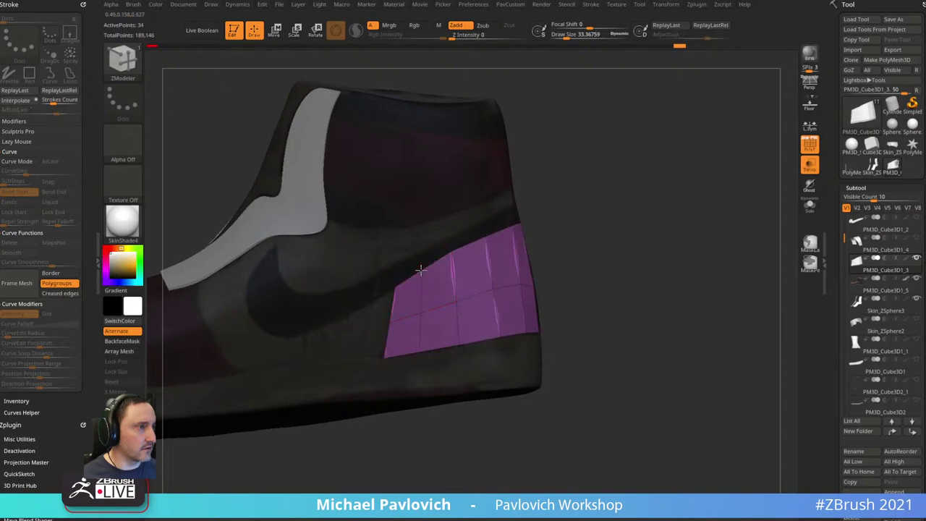
key(3)
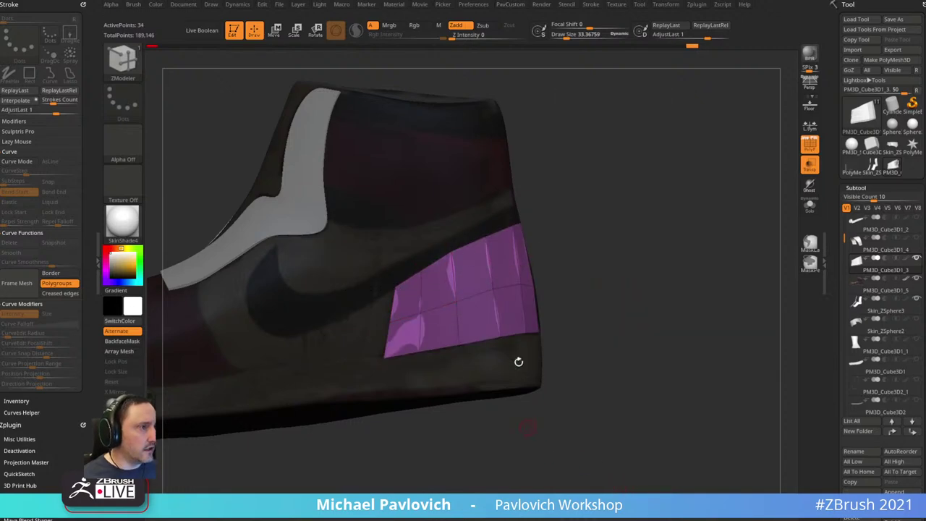
- Switch back to the ZM_Topology brush and refine the panel's points along the swoosh and across the back of the heel
key(b)
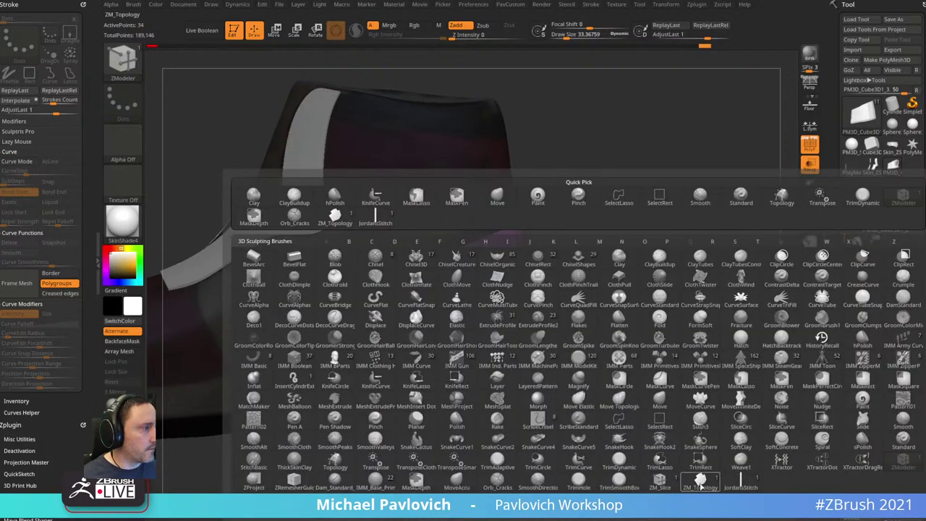
click(623, 407)
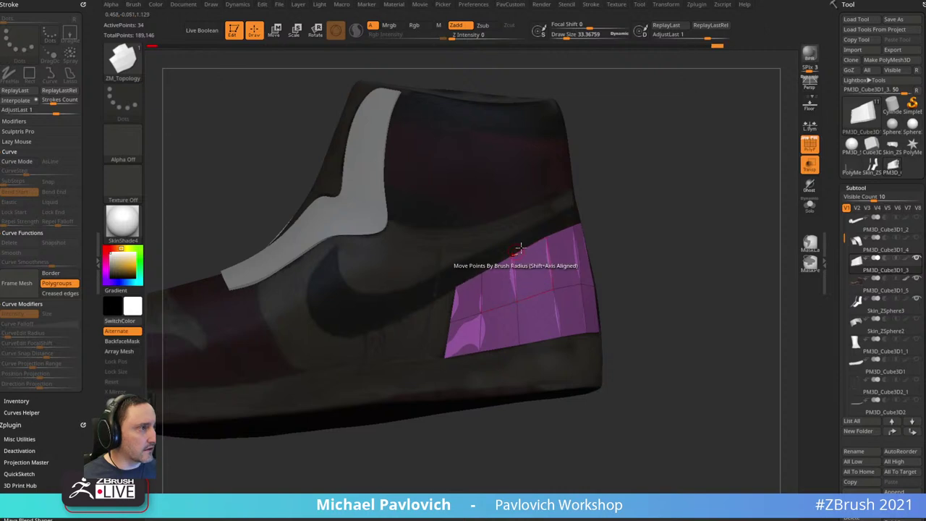
drag(728, 253, 551, 336)
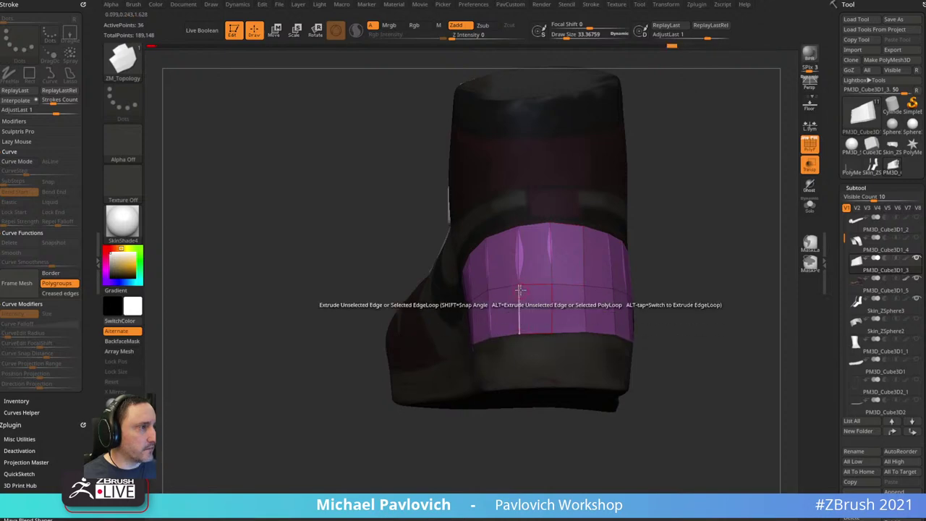
click(520, 277)
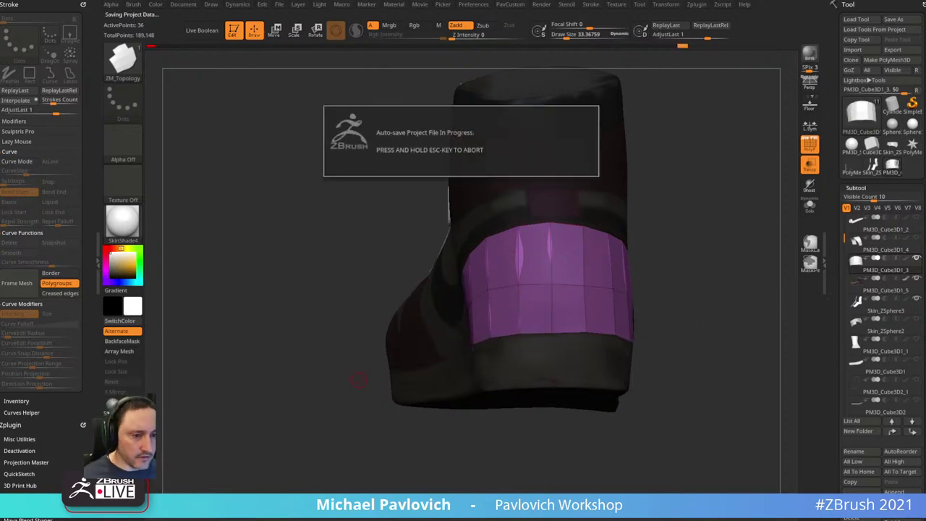
- Switch to the browser and open the "ZBrush 2021 - What's New" playlist from the YouTube channel's playlists
drag(463, 0, 608, 21)
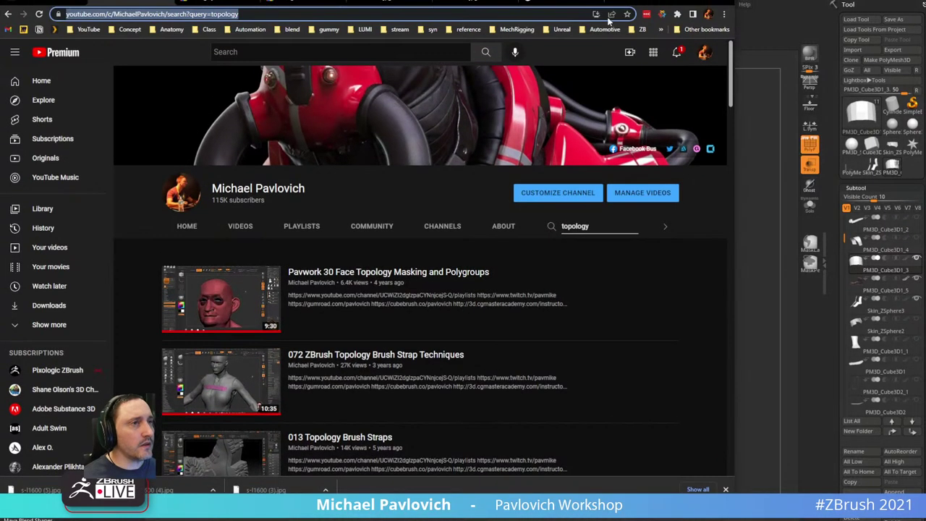
click(8, 15)
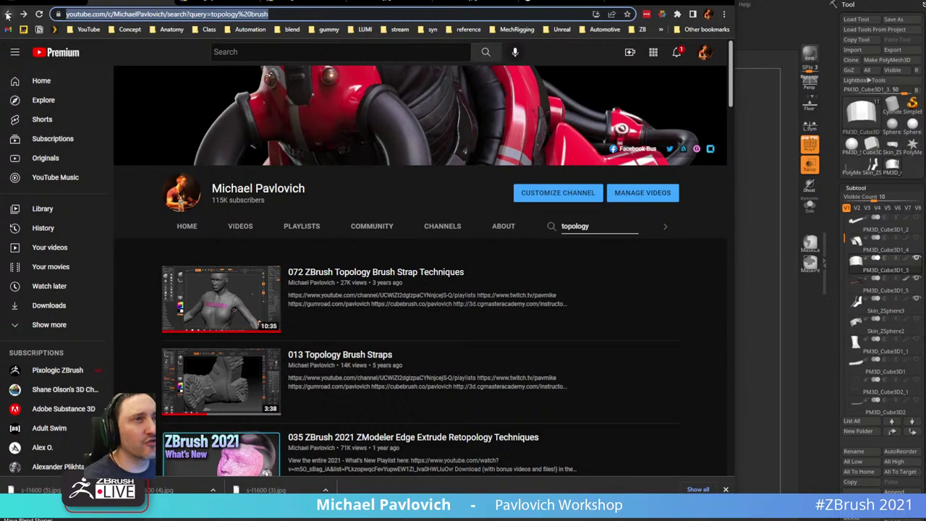
click(8, 14)
scroll(417, 261, down, 3)
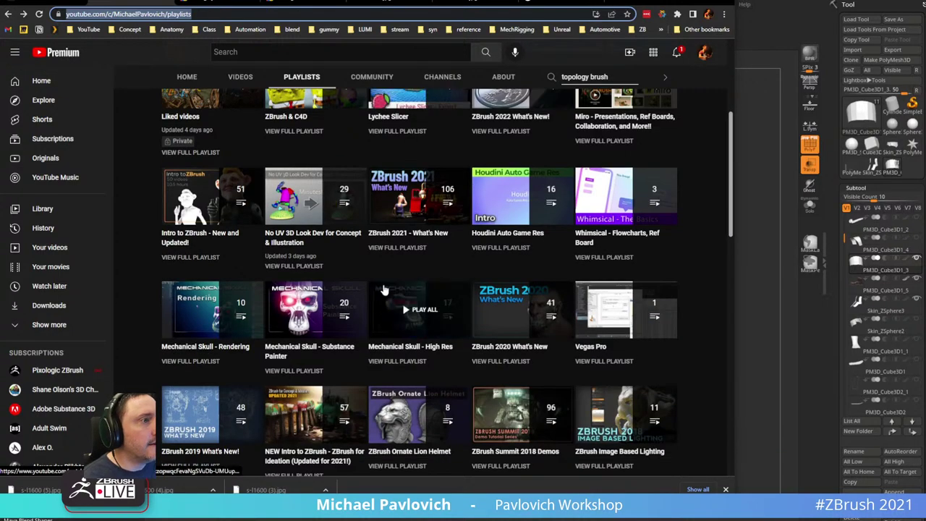
click(417, 253)
scroll(428, 231, down, 3)
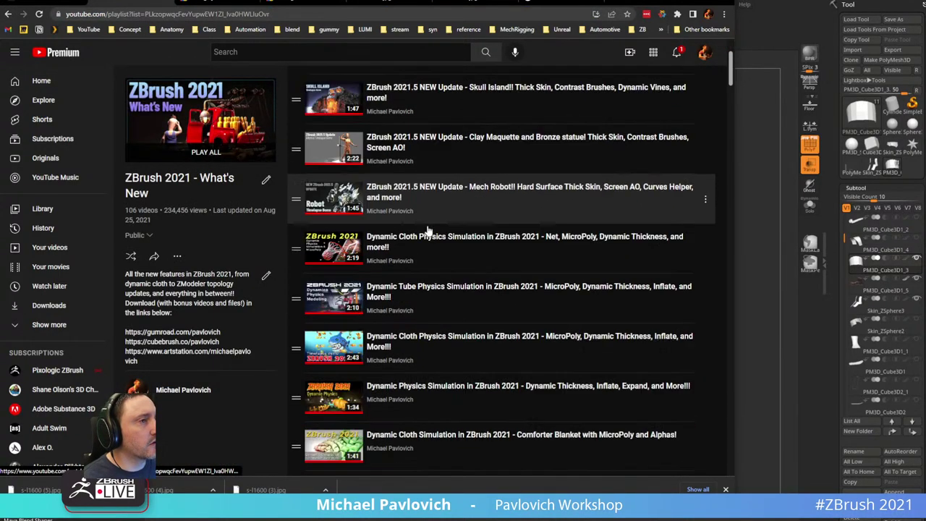
scroll(425, 231, up, 2)
scroll(458, 208, down, 5)
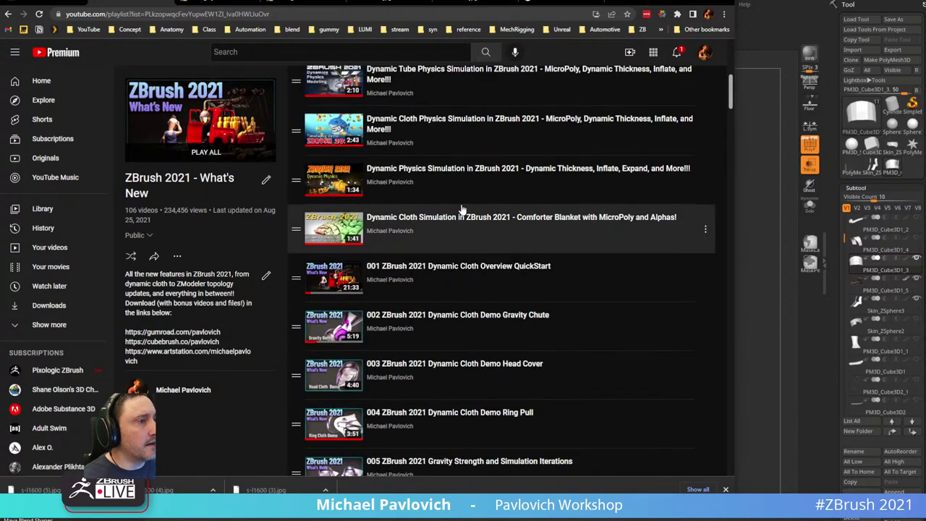
- Search the playlist page for "topology" and go through the matches to video 035, ZModeler Edge Extrude Retopology Techniques
key(ctrl+f)
text(topolgoy)
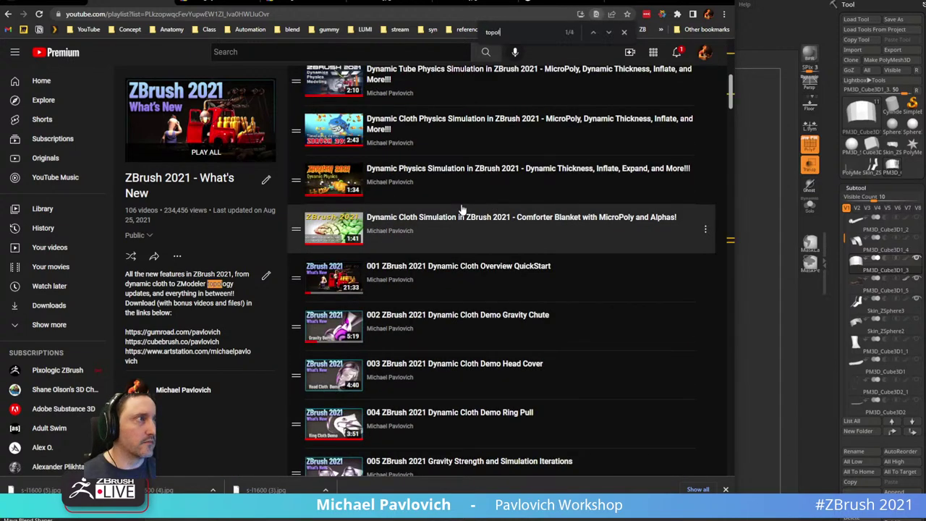
key(BackSpace)
key(BackSpace)
key(BackSpace)
text(ogy)
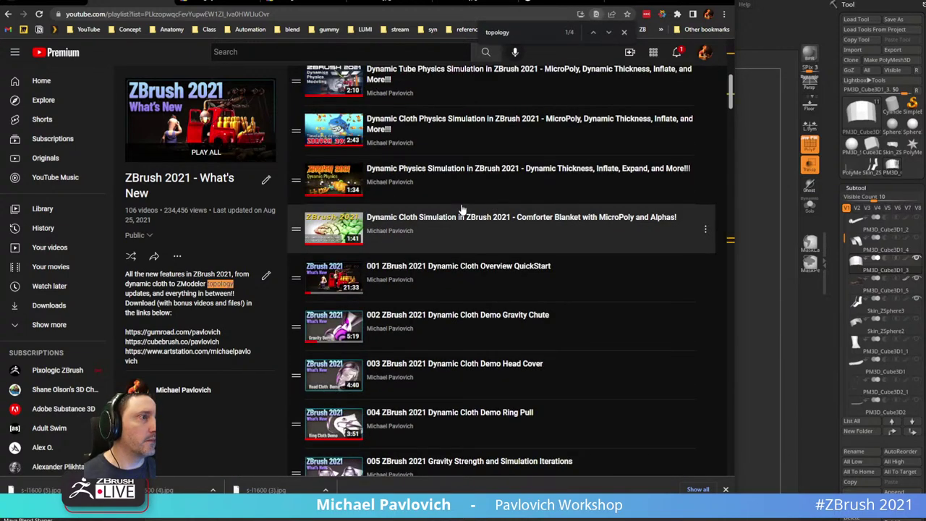
key(Return)
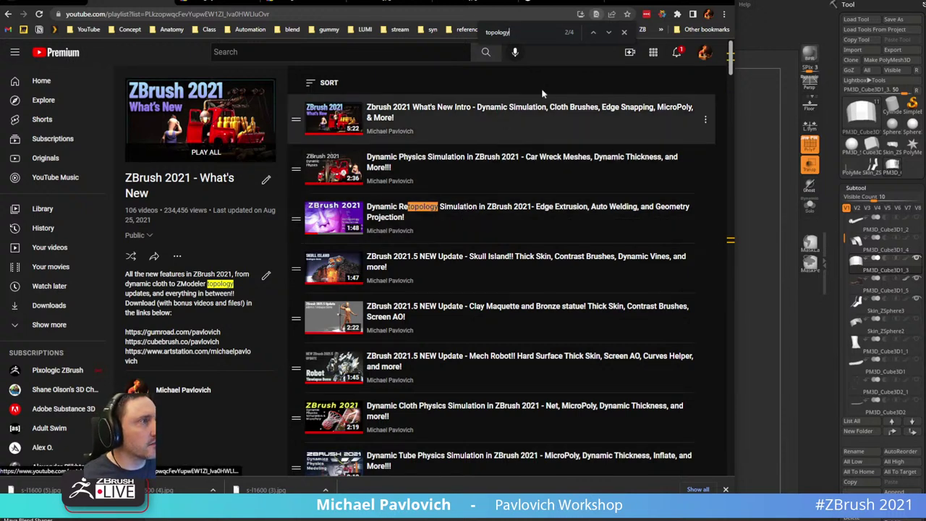
click(609, 33)
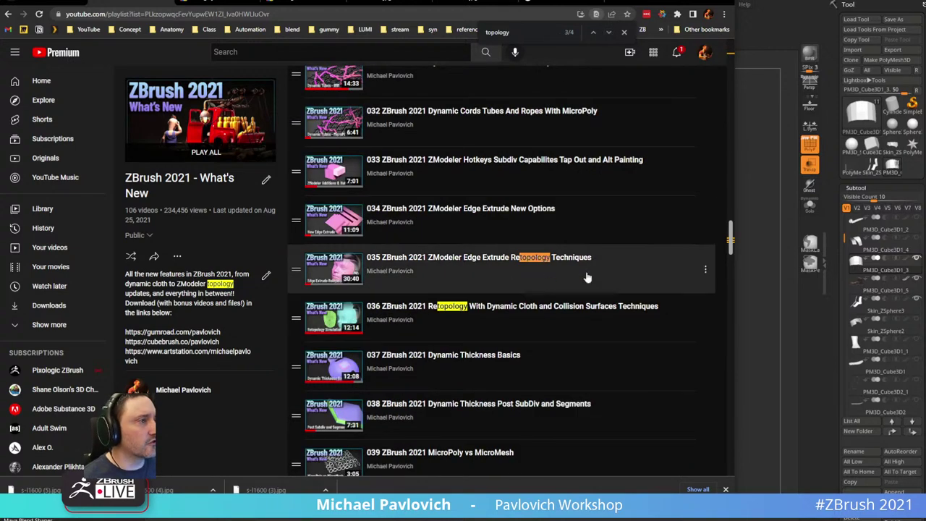
click(150, 13)
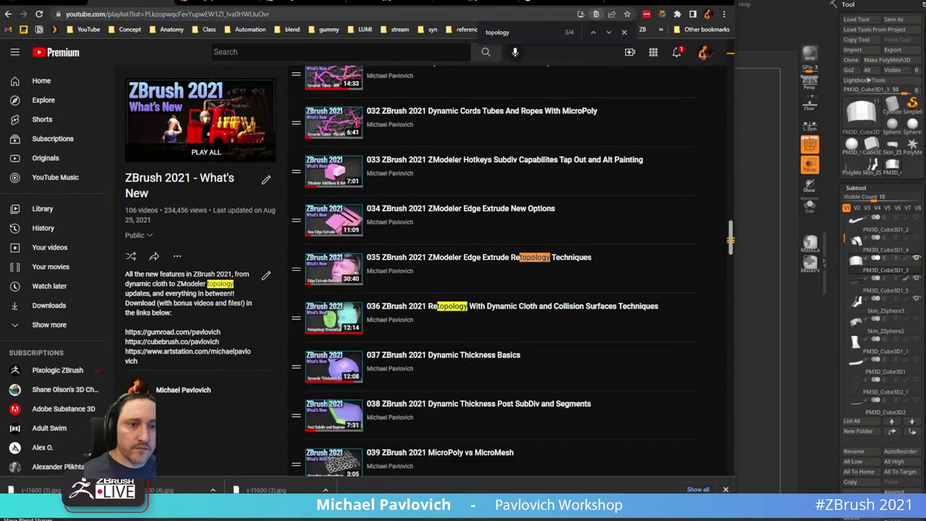
- Browse the author's ArtStation portfolio for the ZBrush What's New tutorial sets and select the page address
click(61, 2)
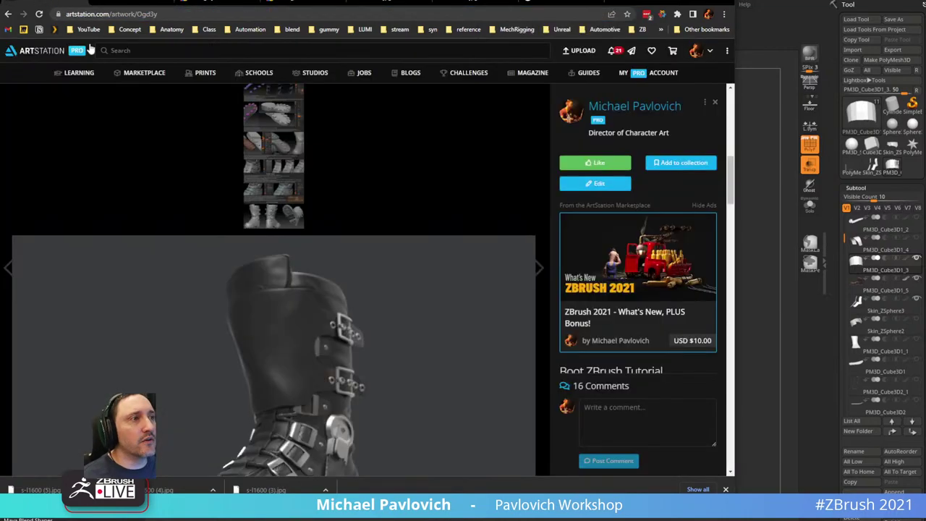
click(9, 14)
scroll(203, 163, down, 5)
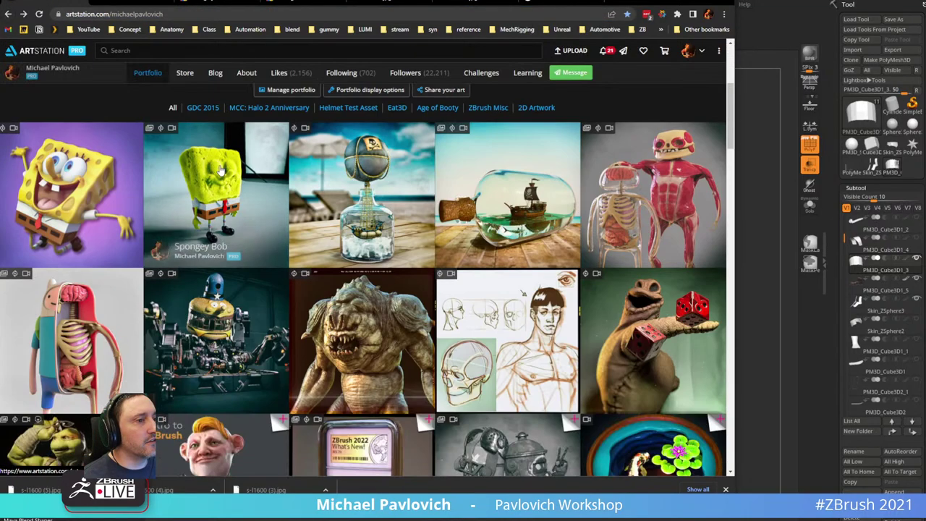
scroll(232, 257, down, 2)
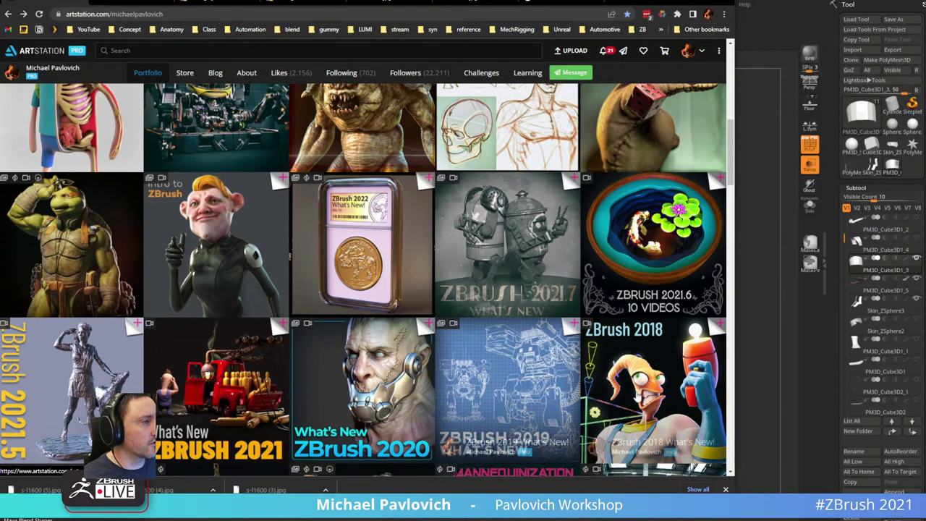
scroll(436, 414, down, 1)
click(213, 13)
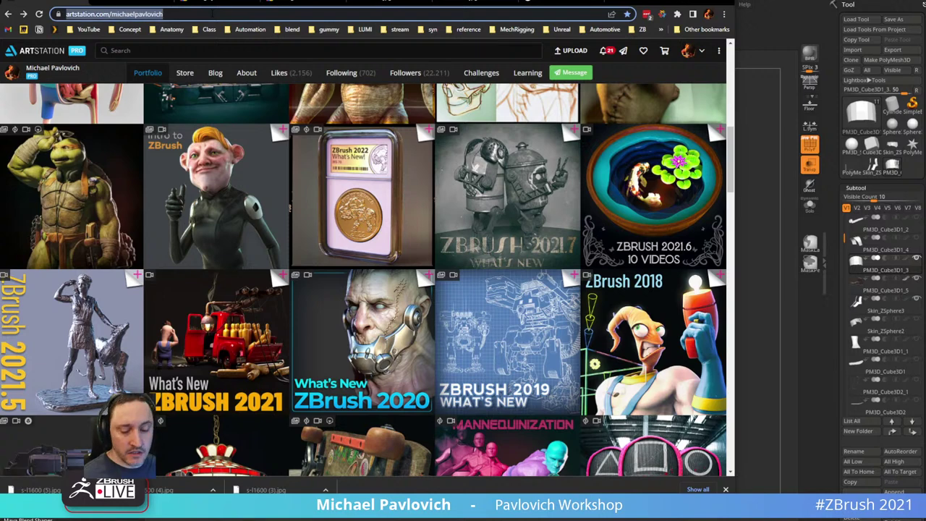
key(alt+Tab)
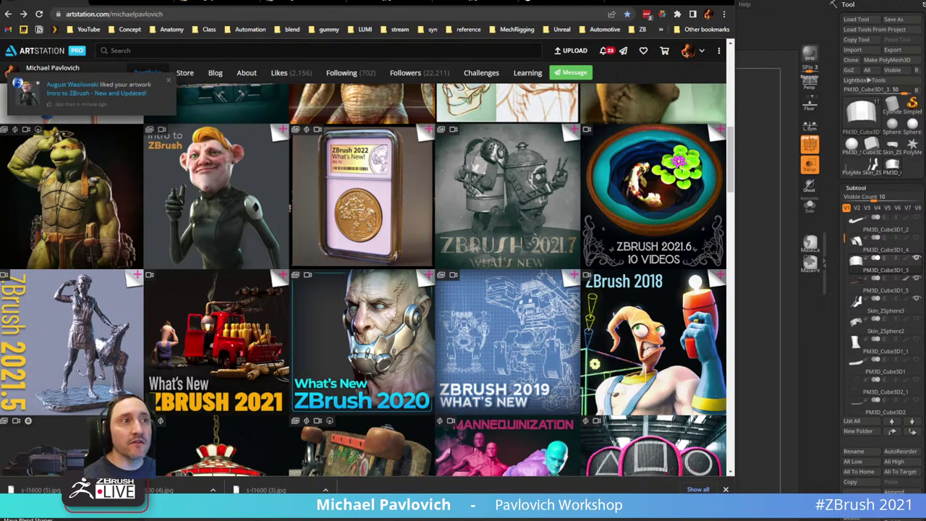
drag(628, 1, 539, 519)
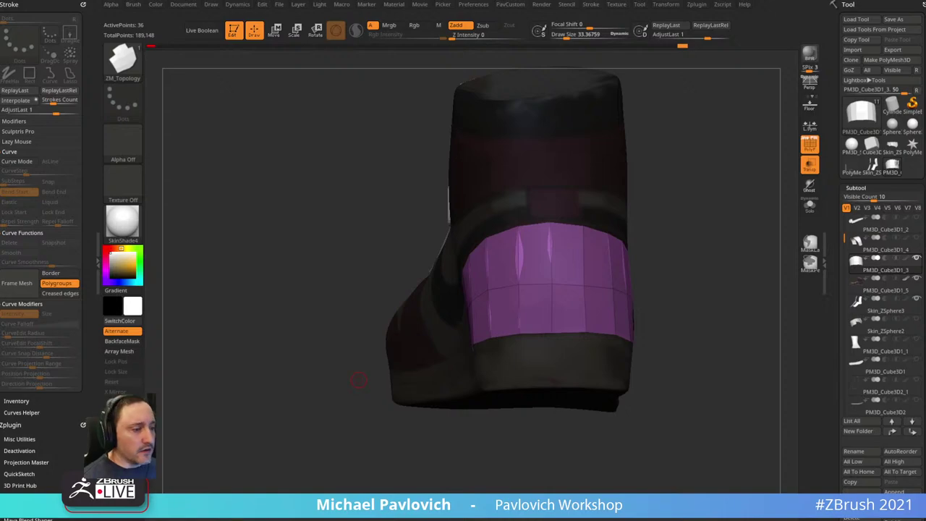
- Return to the YouTube channel's playlists and search the channel for "zsphere topology"
drag(358, 379, 708, 19)
click(205, 16)
scroll(457, 164, up, 6)
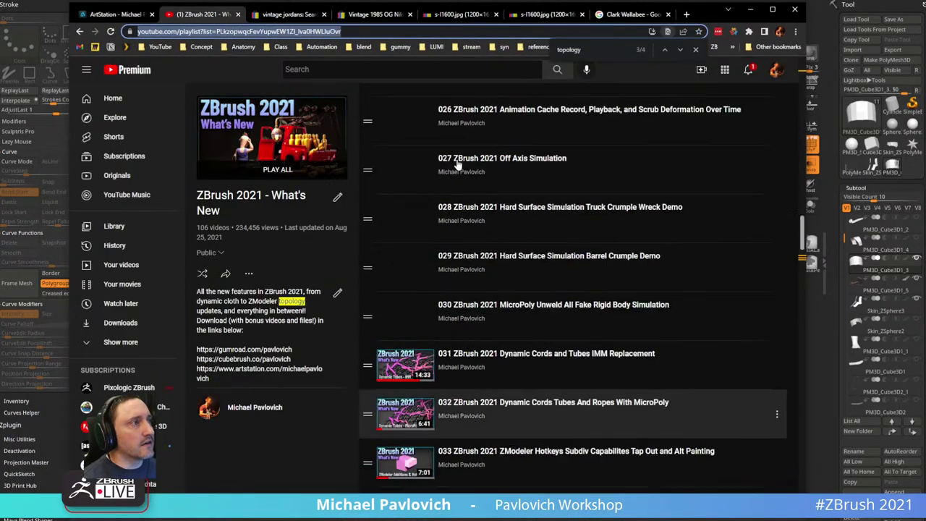
scroll(457, 164, up, 4)
click(80, 32)
scroll(670, 160, up, 1)
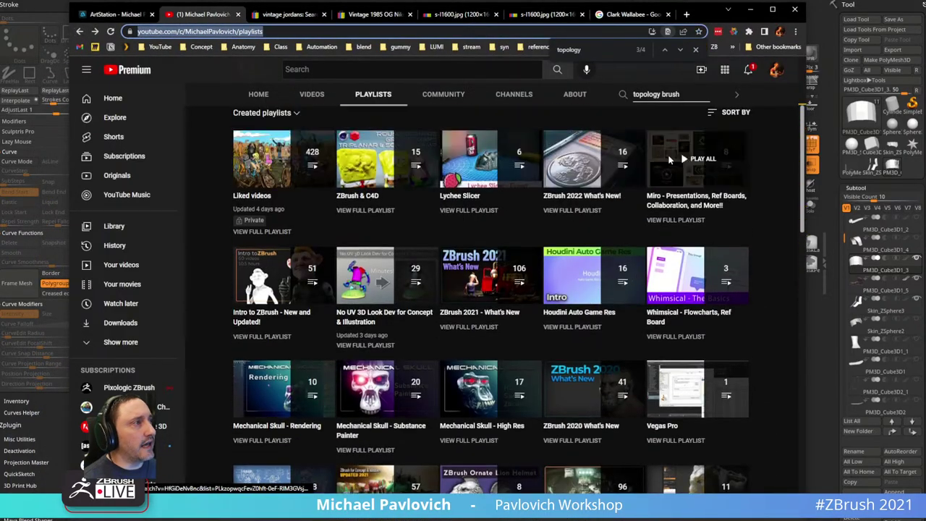
scroll(670, 159, up, 2)
click(603, 201)
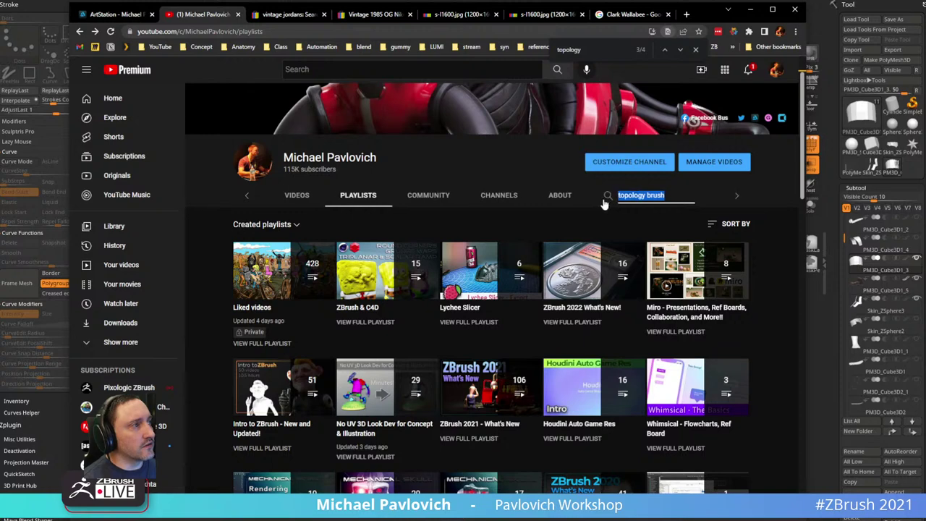
text(zsphere topo)
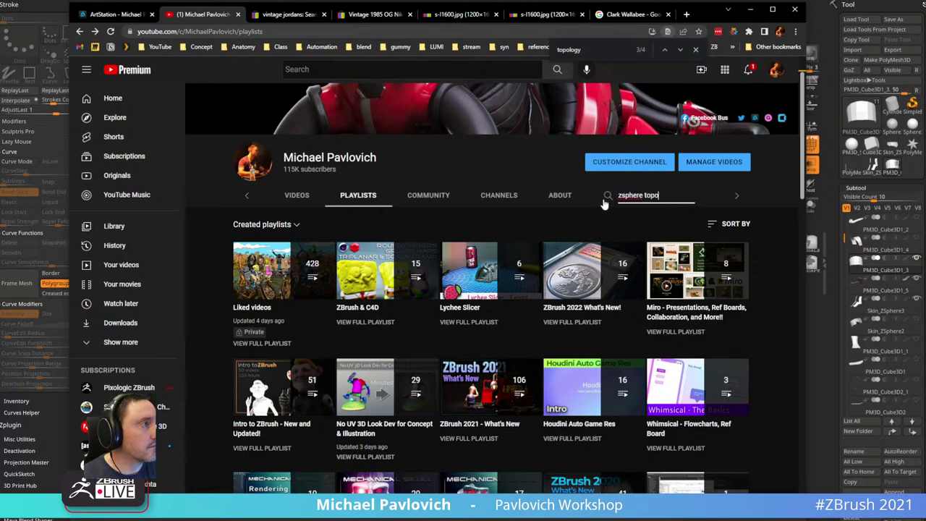
text(logy)
key(Return)
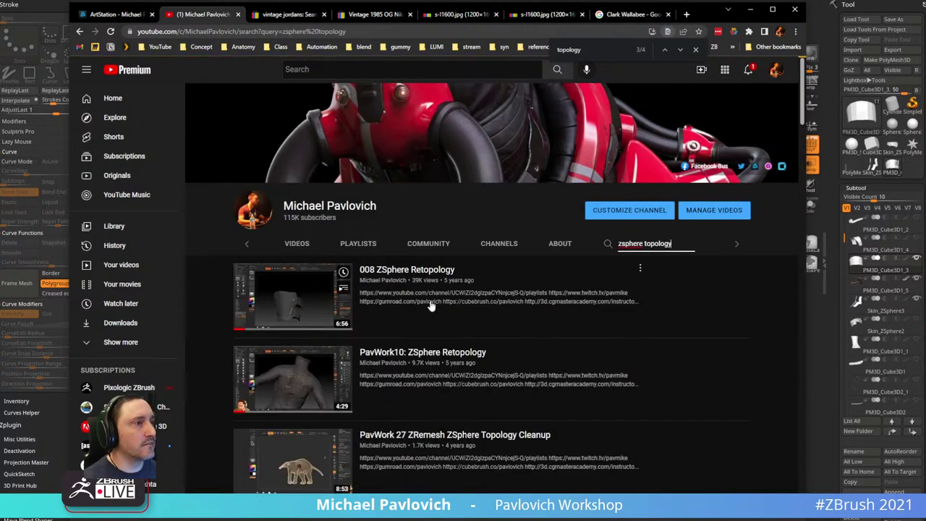
click(750, 9)
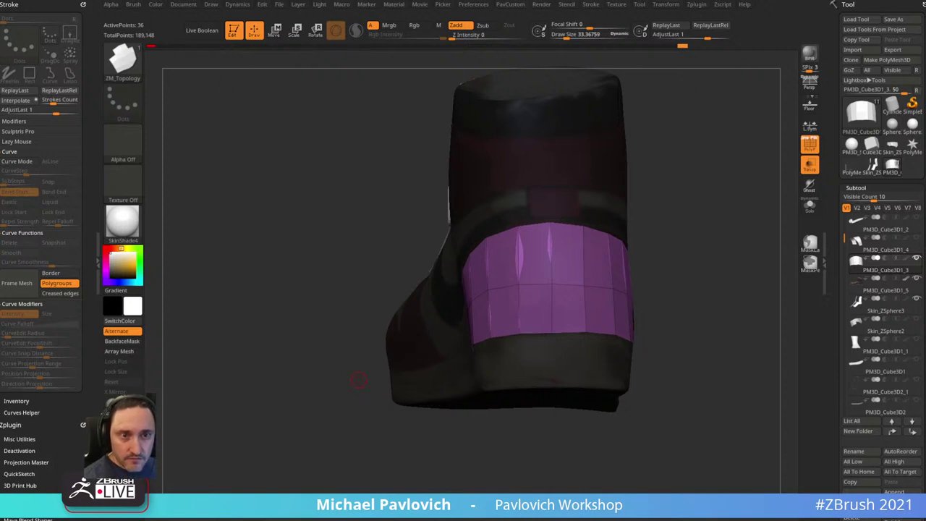
- Select the painted sneaker subtool and draw a grid of Topology brush curves over the small red tab at the back of the heel
drag(692, 155, 724, 206)
click(873, 286)
mouse_move(597, 311)
mouse_down()
mouse_move(580, 351)
mouse_move(673, 229)
mouse_move(737, 192)
mouse_move(727, 215)
mouse_move(731, 189)
mouse_move(699, 206)
mouse_move(713, 188)
mouse_up()
key(b)
key(t)
key(o)
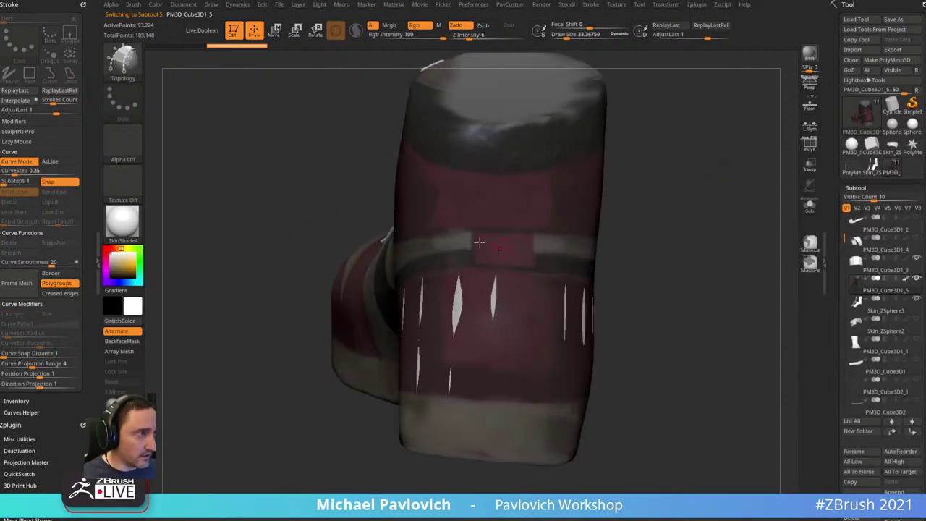
drag(474, 211, 469, 285)
drag(536, 218, 530, 302)
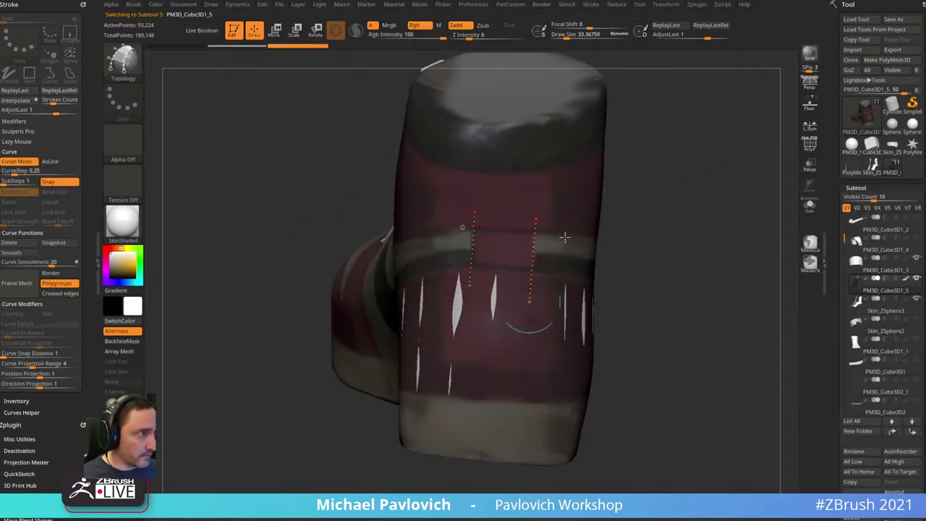
drag(565, 237, 562, 236)
drag(460, 262, 561, 269)
drag(507, 211, 505, 289)
drag(457, 248, 566, 254)
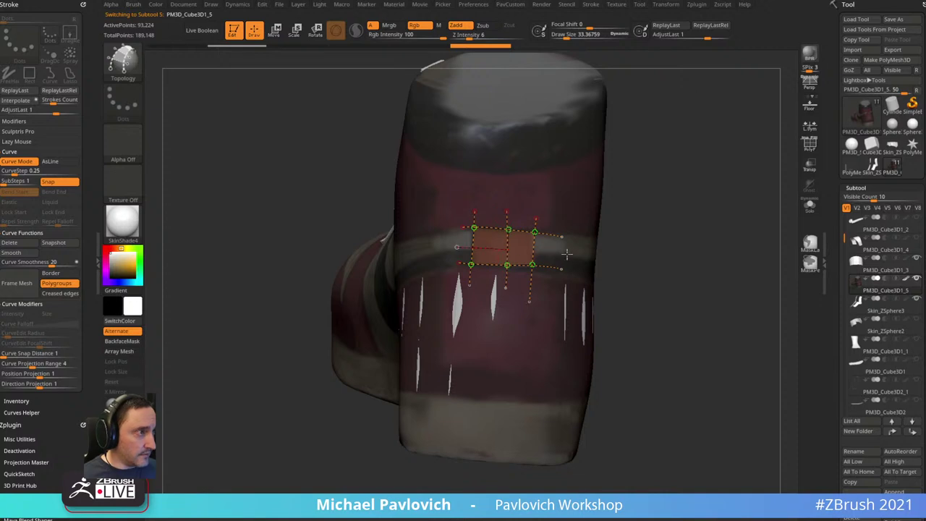
- Set the draw size to 1, generate the heel tab mesh from the curves and split it into its own subtool
drag(673, 209, 699, 178)
key(s)
click(615, 201)
text(1)
key(Return)
click(545, 177)
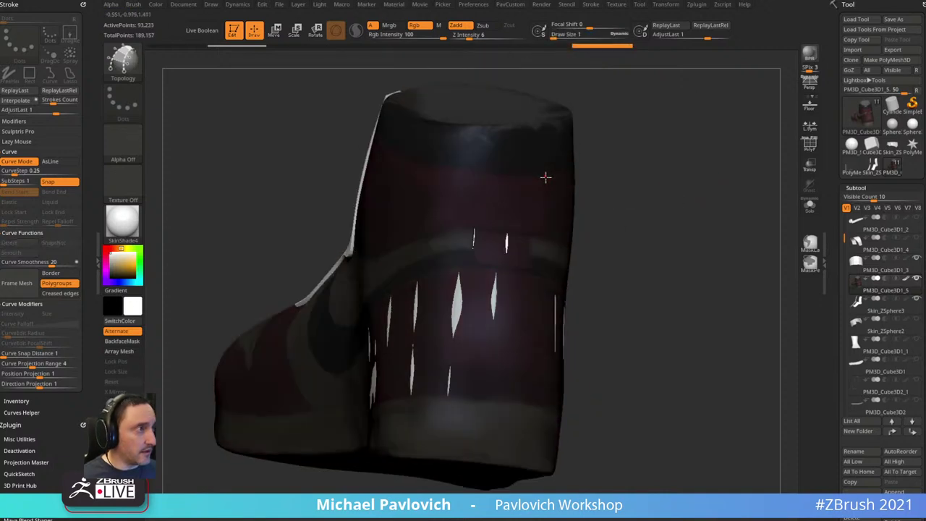
key(2)
click(696, 294)
drag(695, 288, 623, 245)
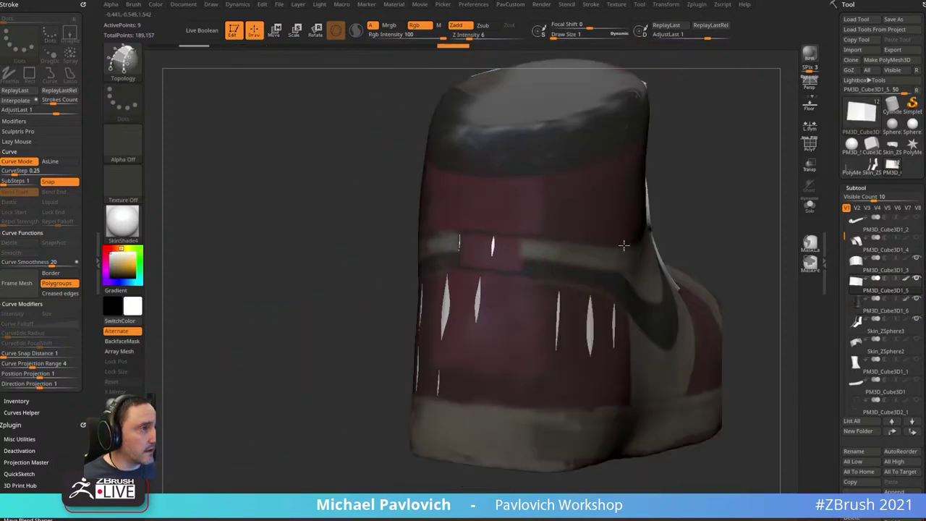
- Show all subtools to review the panels on the shoe, then isolate and select the painted sneaker PM3D_Cube3D1_6
right_drag(624, 246, 663, 174)
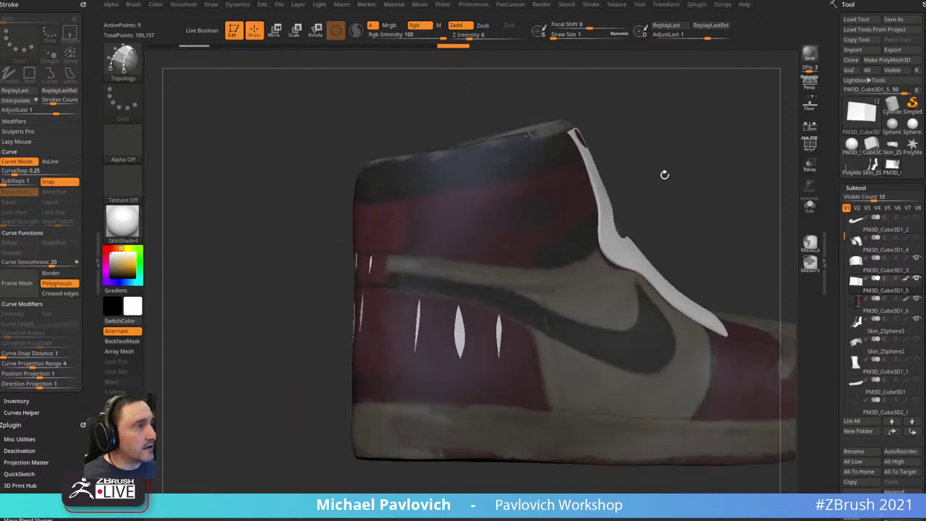
right_drag(552, 215, 760, 151)
shift+click(915, 280)
shift+click(916, 278)
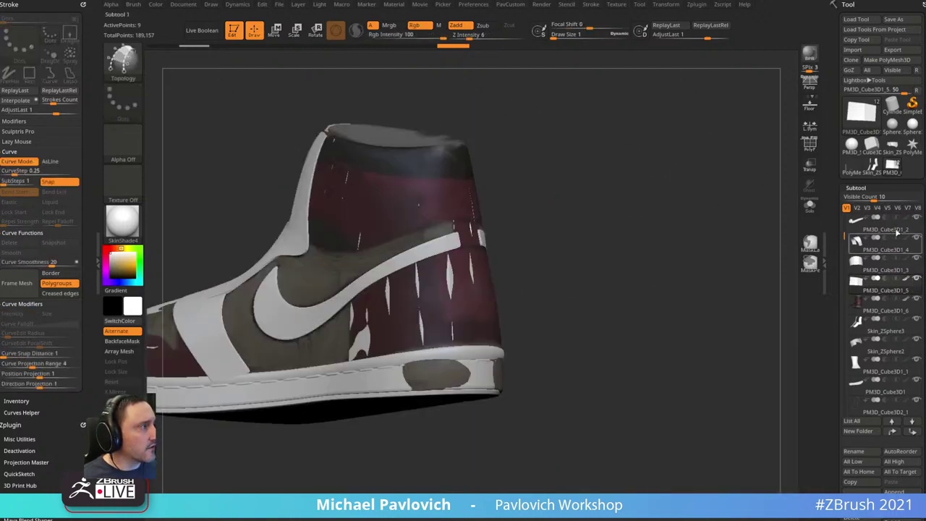
scroll(895, 231, up, 1)
right_drag(716, 227, 774, 224)
click(917, 320)
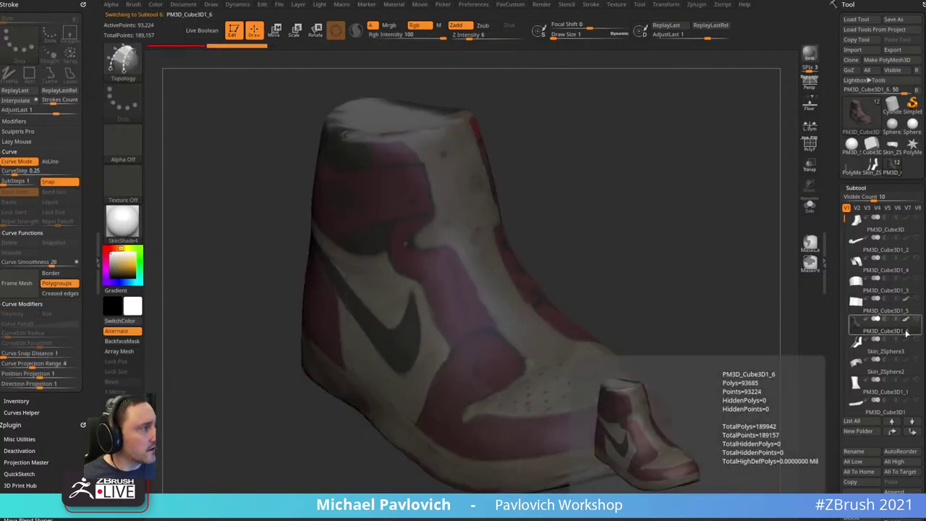
- Raise the draw size to about 55 and draw a Topology curve along the upper edge of the red toe panel, around the perforated toe box
mouse_move(723, 275)
right_down()
mouse_move(646, 238)
mouse_move(692, 209)
mouse_move(656, 212)
mouse_move(586, 258)
mouse_move(438, 307)
right_up()
key(s)
drag(452, 307, 434, 333)
mouse_move(629, 204)
right_down()
mouse_move(629, 224)
mouse_move(664, 233)
mouse_move(626, 250)
mouse_move(677, 198)
mouse_move(664, 157)
mouse_move(786, 268)
mouse_move(585, 256)
right_up()
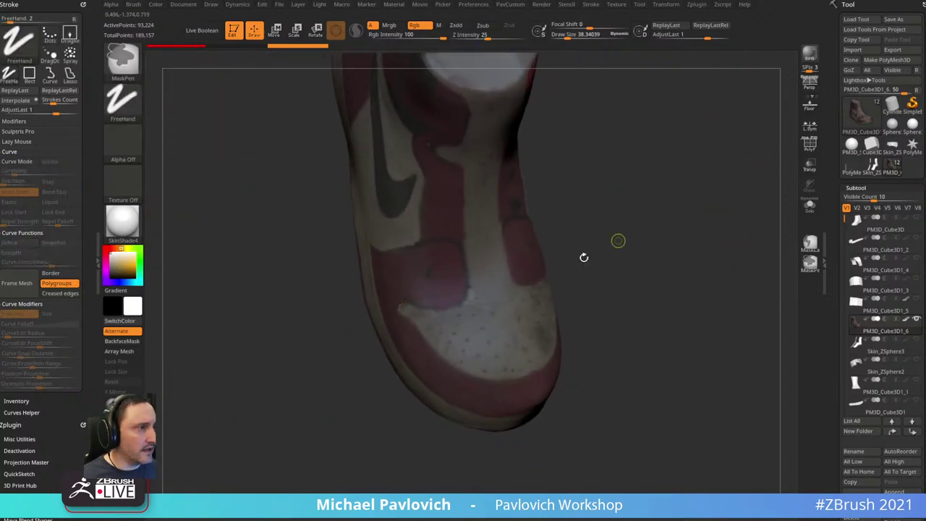
key(s)
mouse_move(433, 290)
mouse_down()
mouse_move(416, 290)
mouse_move(397, 312)
mouse_move(454, 366)
mouse_up()
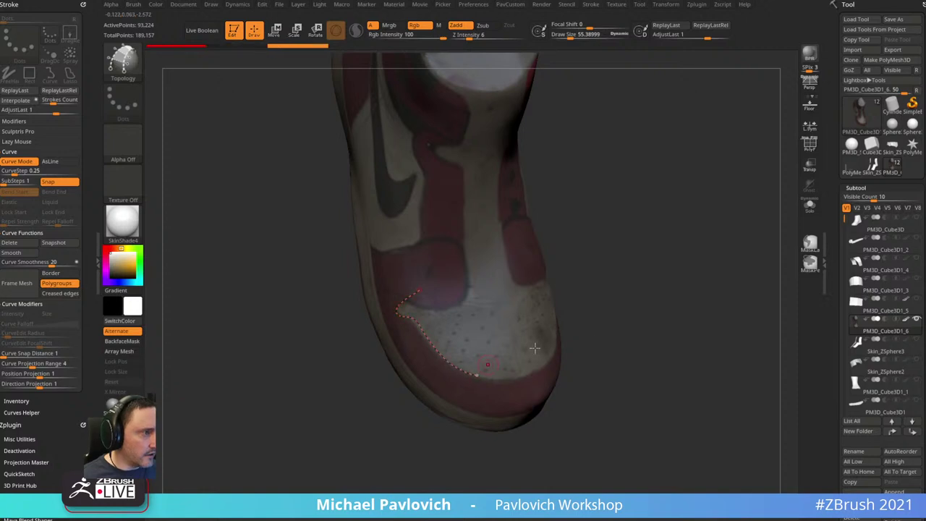
right_drag(454, 365, 589, 351)
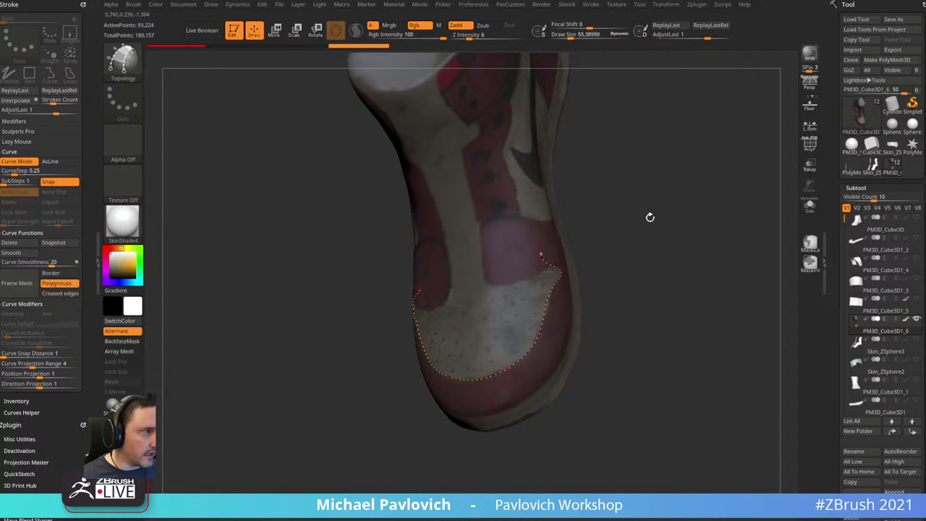
- Draw the toe panel's lower boundary along the sole line around the toe and close off its rear end with a cross curve
drag(649, 215, 588, 229)
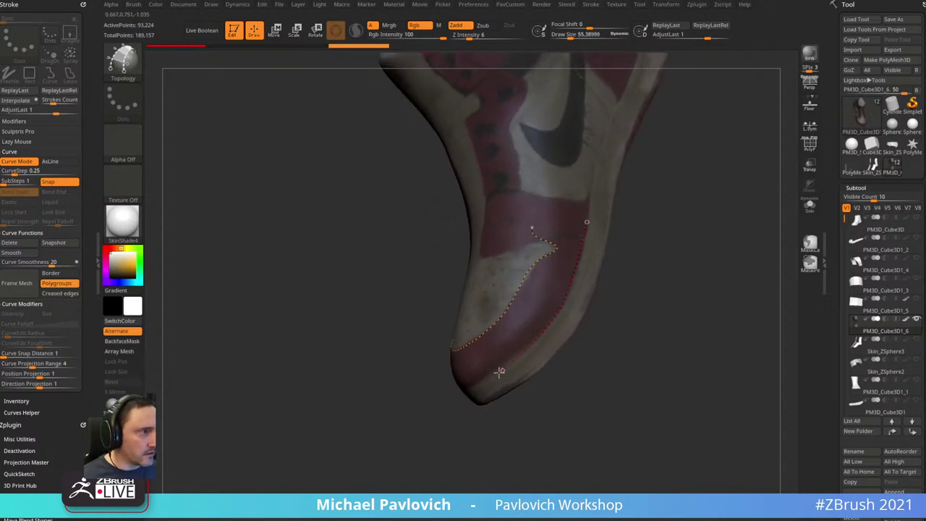
drag(500, 372, 612, 286)
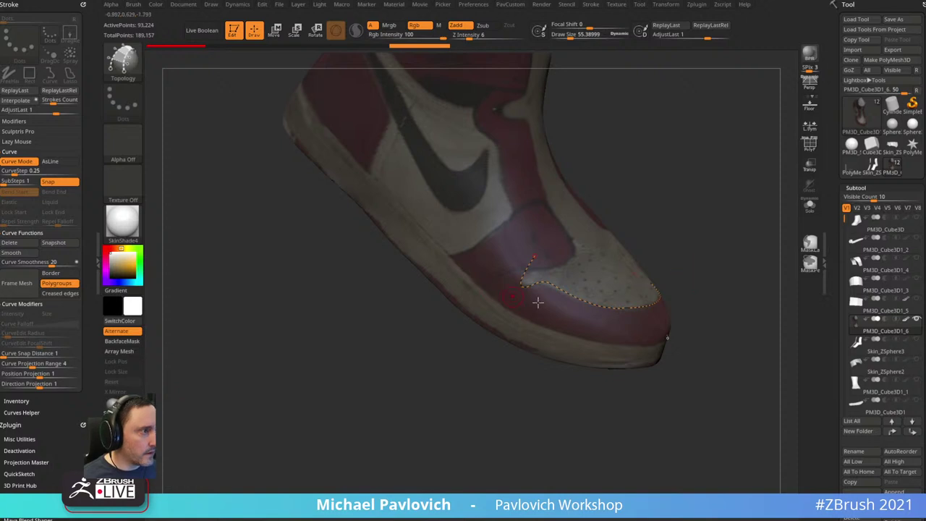
drag(537, 302, 690, 295)
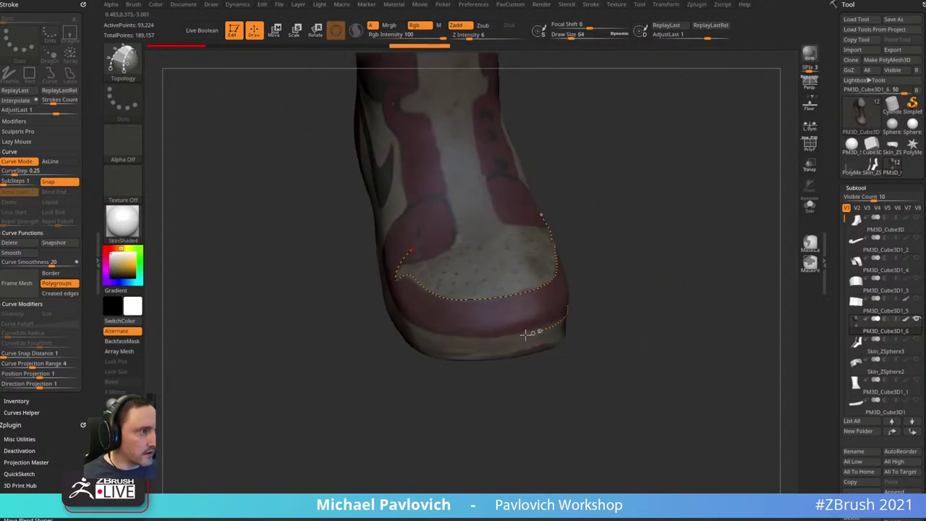
drag(622, 275, 593, 290)
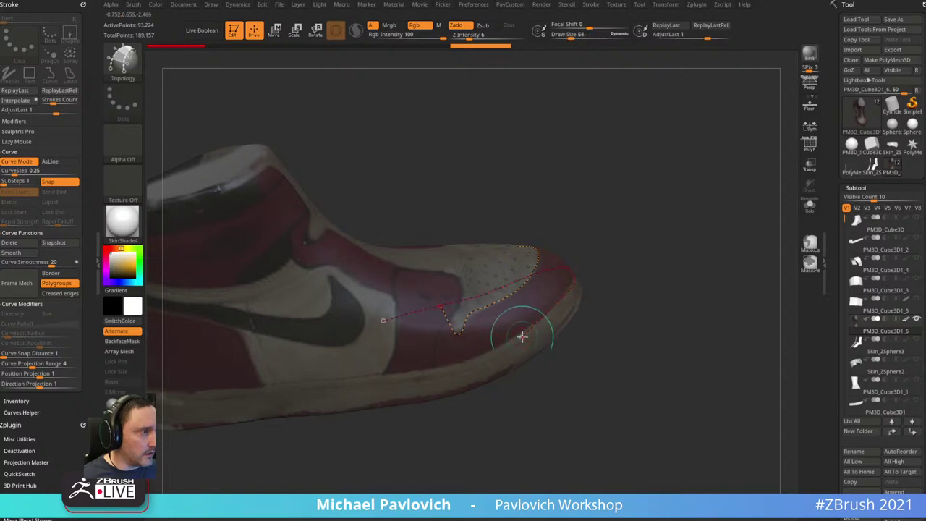
mouse_move(519, 338)
mouse_down()
mouse_move(477, 358)
mouse_move(409, 369)
mouse_move(434, 379)
mouse_up()
drag(589, 334, 606, 323)
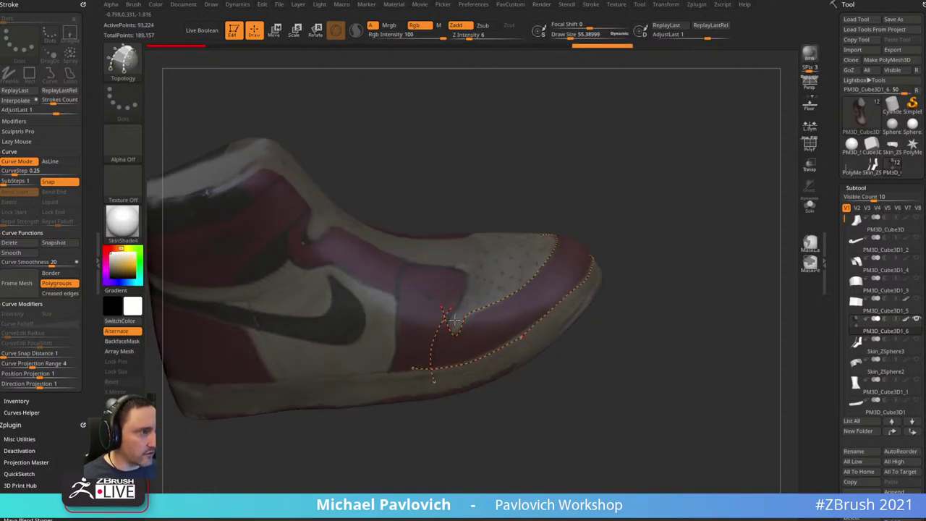
- Draw evenly spaced cross curves between the toe panel's upper and lower edges, from one side around the toe to the other
mouse_move(454, 319)
mouse_down()
mouse_move(448, 397)
mouse_move(480, 430)
mouse_move(506, 405)
mouse_move(484, 398)
mouse_move(557, 376)
mouse_move(474, 366)
mouse_up()
drag(457, 301, 485, 352)
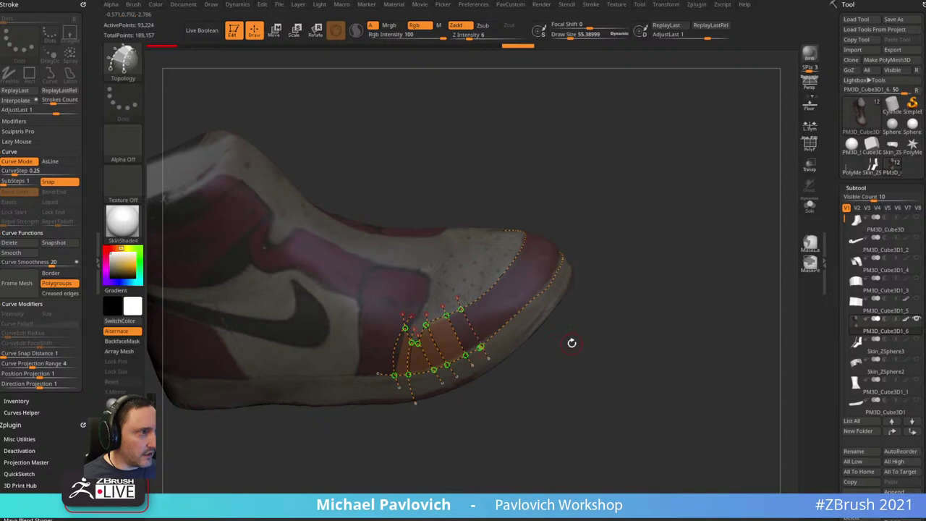
drag(571, 342, 501, 313)
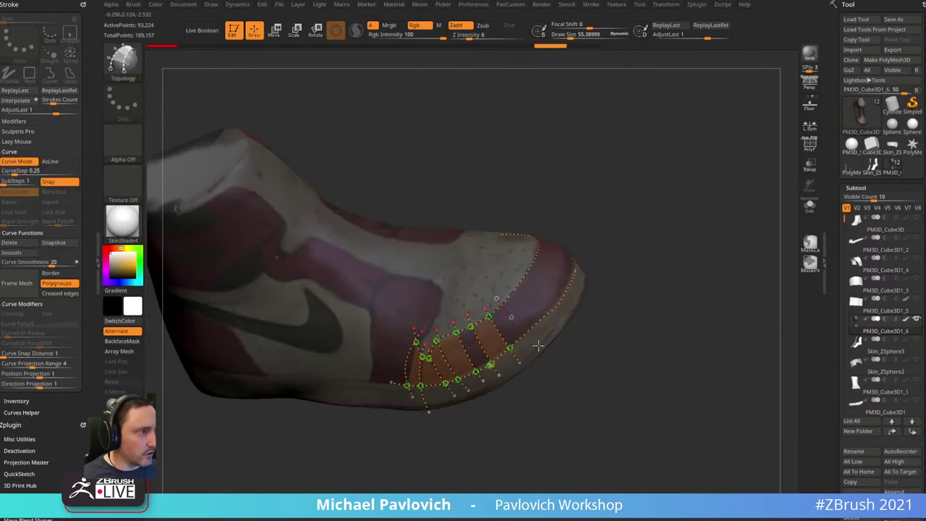
drag(669, 260, 538, 289)
drag(634, 269, 493, 292)
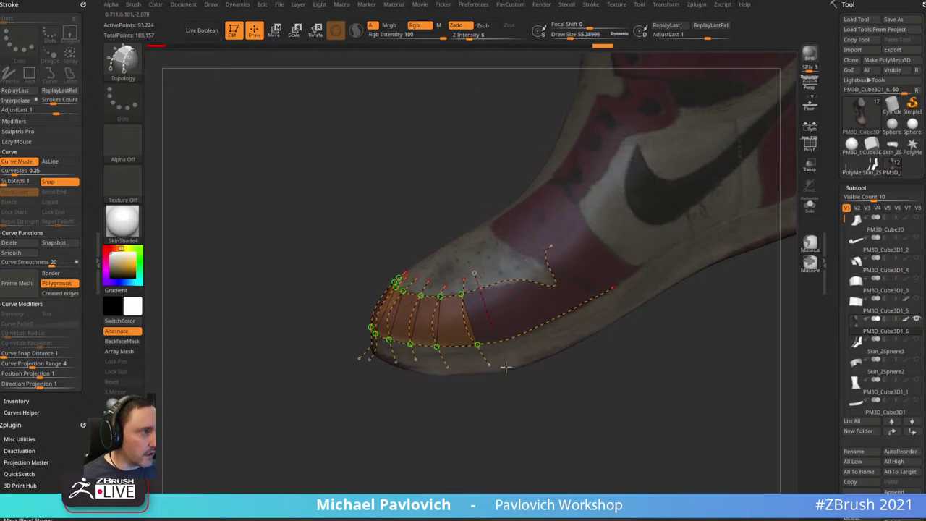
drag(505, 367, 504, 364)
drag(499, 270, 534, 354)
mouse_move(516, 266)
mouse_down()
mouse_move(555, 342)
mouse_move(574, 334)
mouse_up()
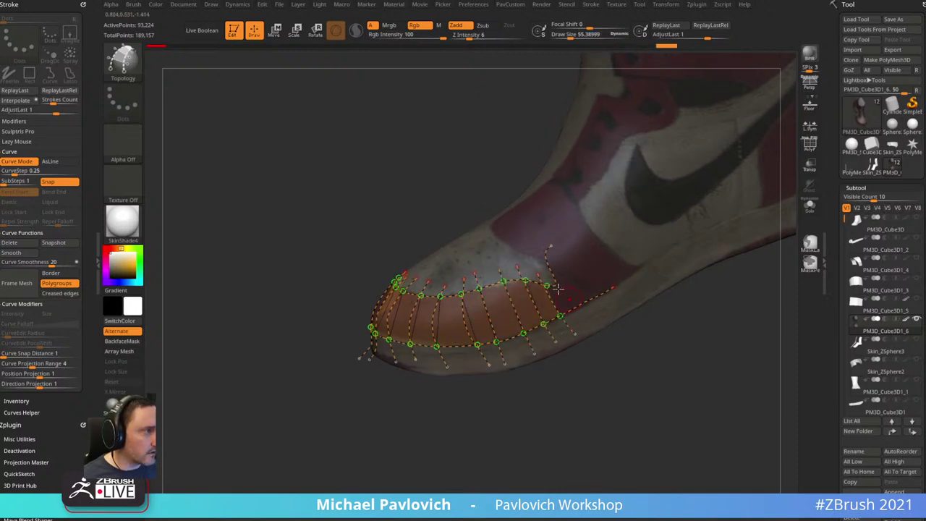
- Trim the curve ends overhanging the toe panel and erase the misplaced cross curve beside the notch
mouse_move(634, 311)
mouse_down()
mouse_move(723, 321)
mouse_move(732, 362)
mouse_move(725, 171)
mouse_move(752, 244)
mouse_move(726, 225)
mouse_up()
alt+drag(568, 222, 555, 266)
mouse_move(713, 322)
alt+mouse_down()
mouse_move(689, 406)
mouse_move(580, 362)
alt+mouse_up()
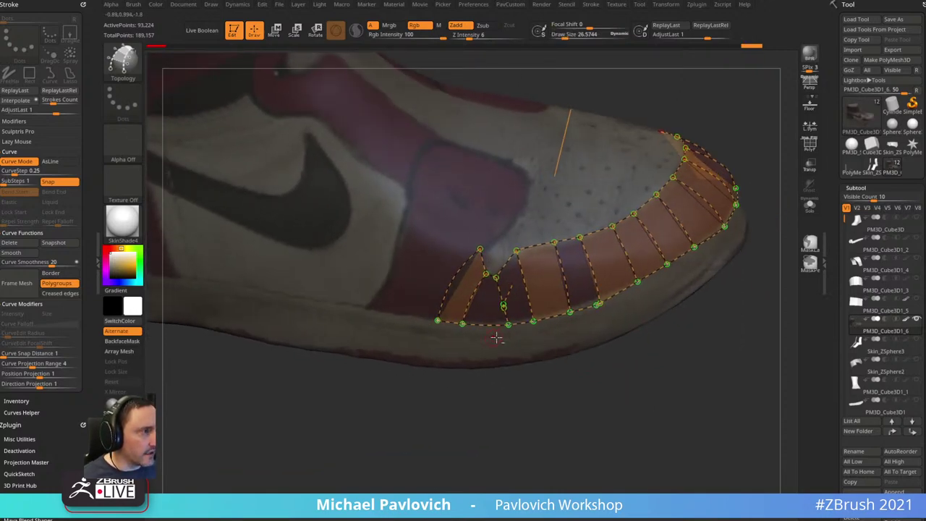
alt+drag(498, 297, 496, 296)
drag(512, 428, 520, 407)
alt+drag(498, 308, 508, 341)
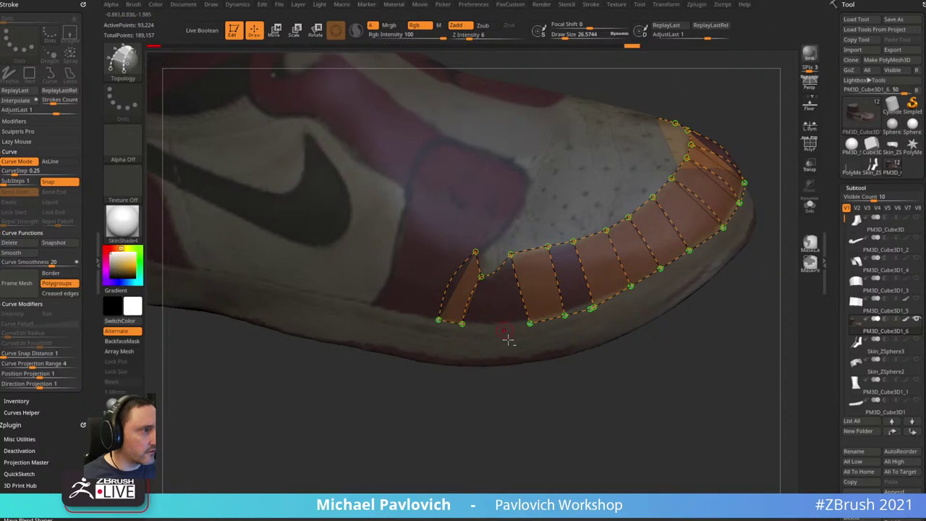
drag(509, 414, 506, 383)
alt+drag(494, 418, 476, 420)
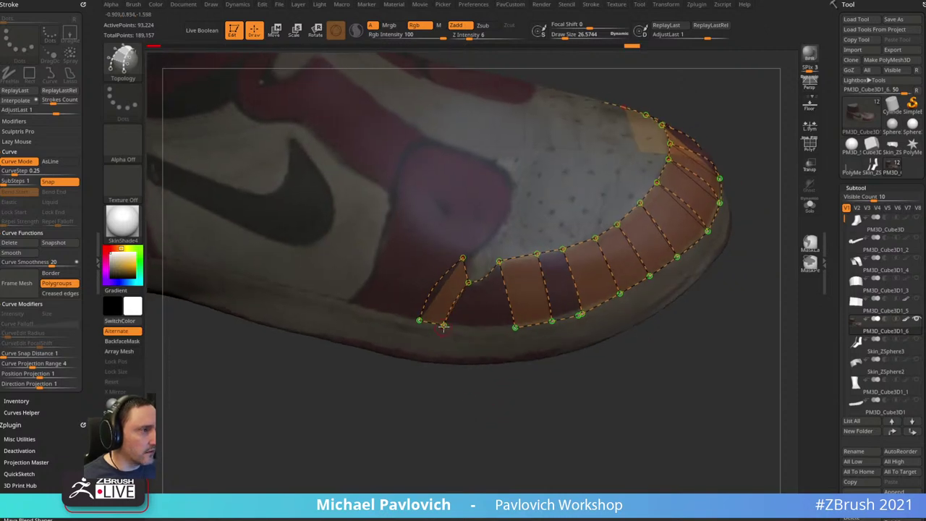
- Redraw the cross curves below the toe panel's notch and the stretch of lower boundary that joins them
drag(511, 328, 513, 327)
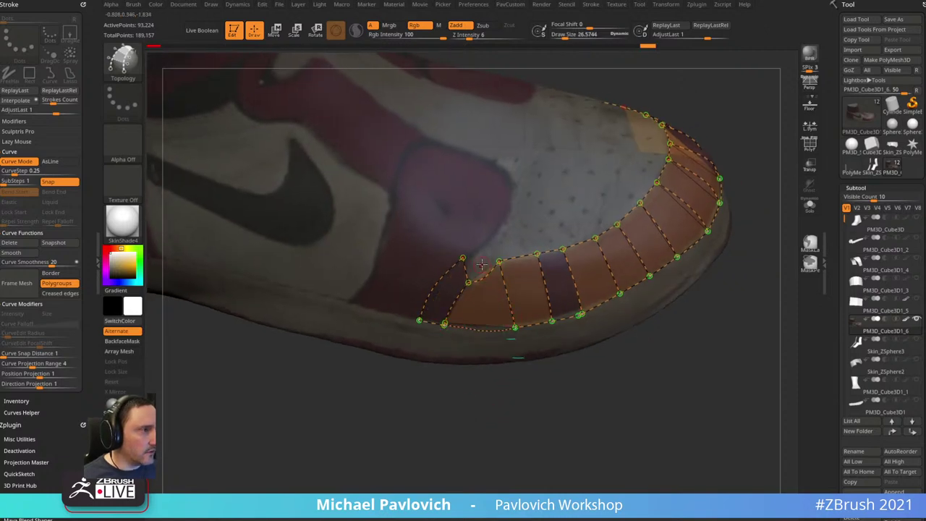
drag(481, 265, 475, 339)
key(ctrl+z)
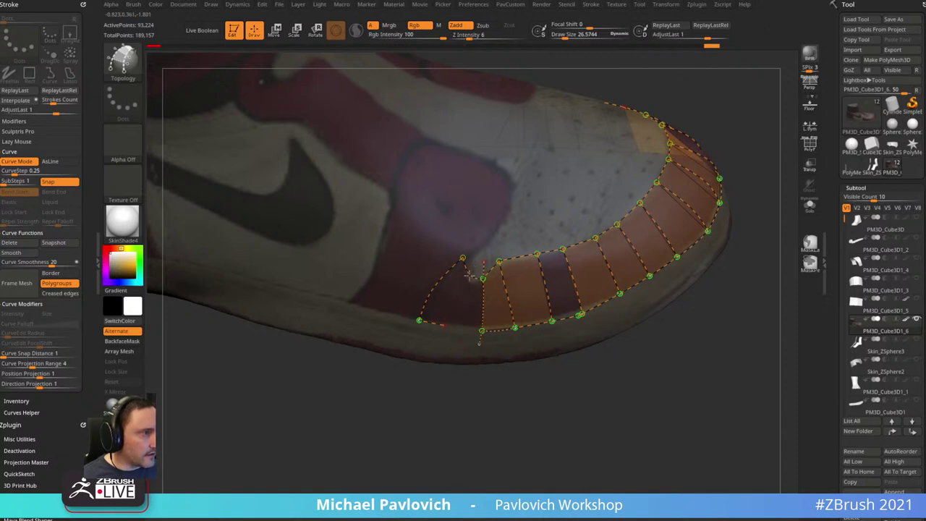
drag(440, 331, 434, 357)
drag(482, 330, 444, 325)
mouse_move(449, 412)
mouse_down()
mouse_move(472, 380)
mouse_move(516, 410)
mouse_move(514, 358)
mouse_up()
drag(458, 387, 443, 334)
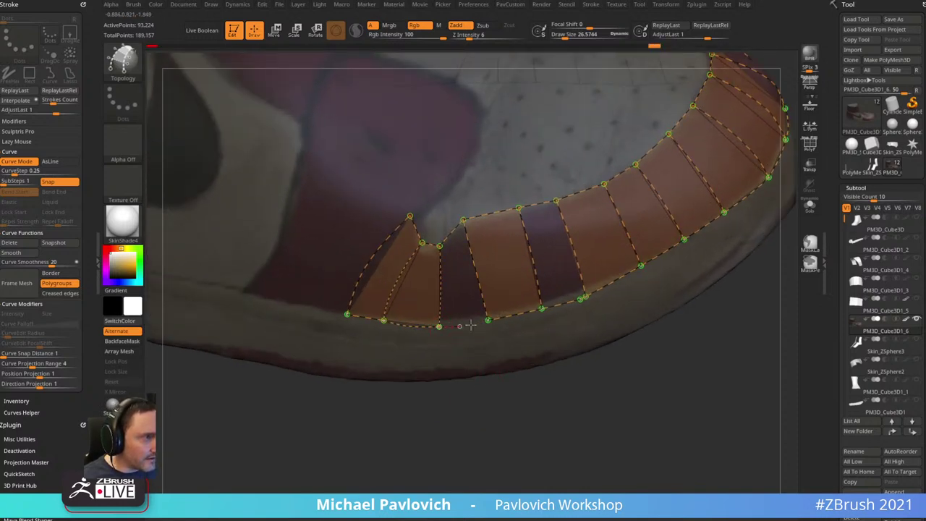
- Close the remaining gaps in the lower boundary between the cross curves in front of the notch
drag(488, 321, 489, 320)
mouse_move(512, 406)
mouse_down()
mouse_move(525, 425)
mouse_move(540, 348)
mouse_up()
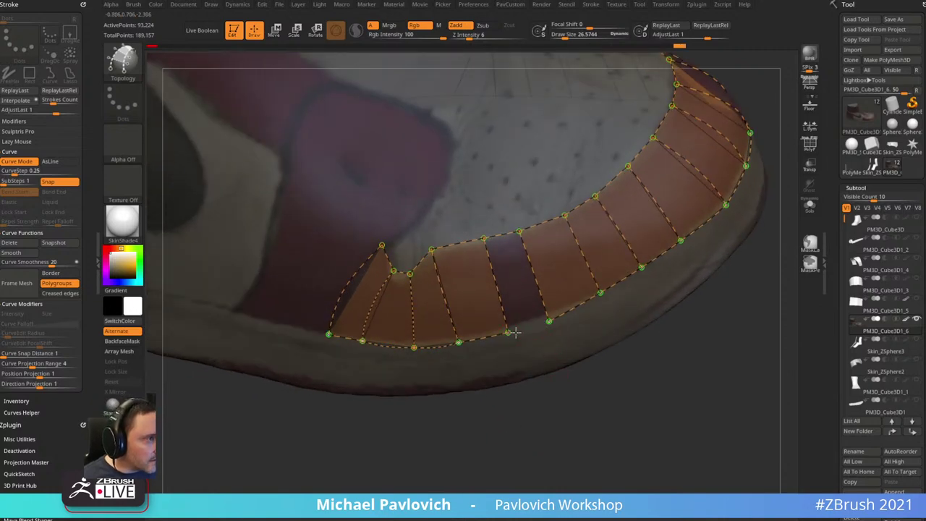
click(550, 321)
- Raise the draw size to about 79 and draw a lengthwise curve midway between the toe panel's edges, around the whole toe
mouse_move(610, 407)
mouse_down()
mouse_move(641, 293)
mouse_move(646, 384)
mouse_move(670, 417)
mouse_move(697, 368)
mouse_move(733, 353)
mouse_move(676, 291)
mouse_move(678, 271)
mouse_move(686, 270)
mouse_move(546, 269)
mouse_up()
key(s)
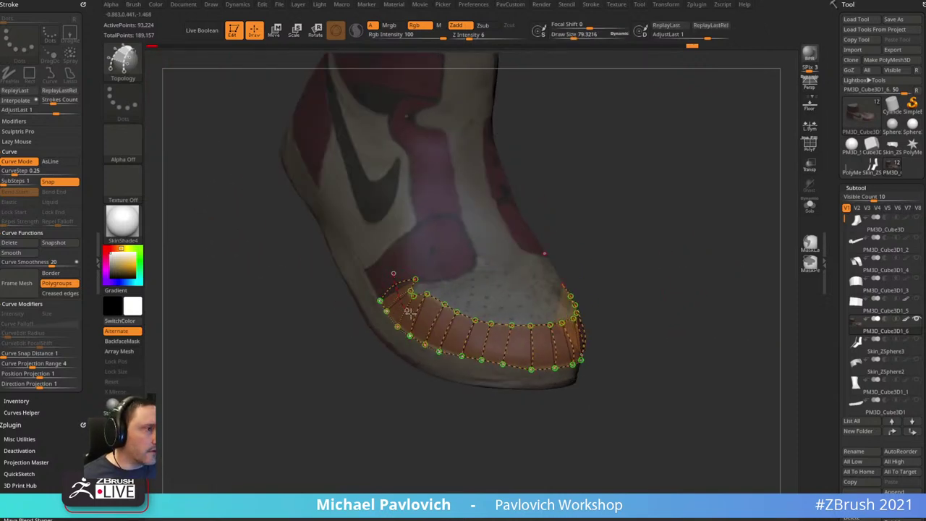
click(408, 311)
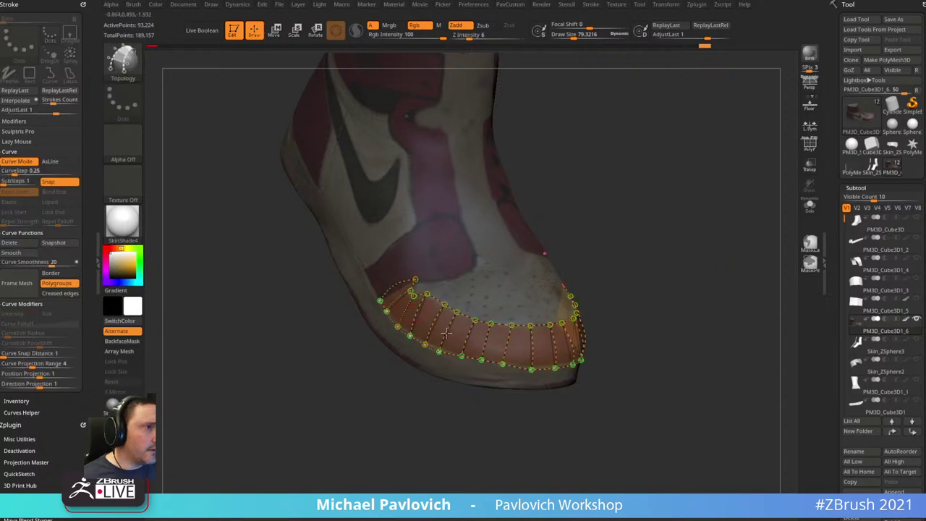
drag(675, 303, 578, 303)
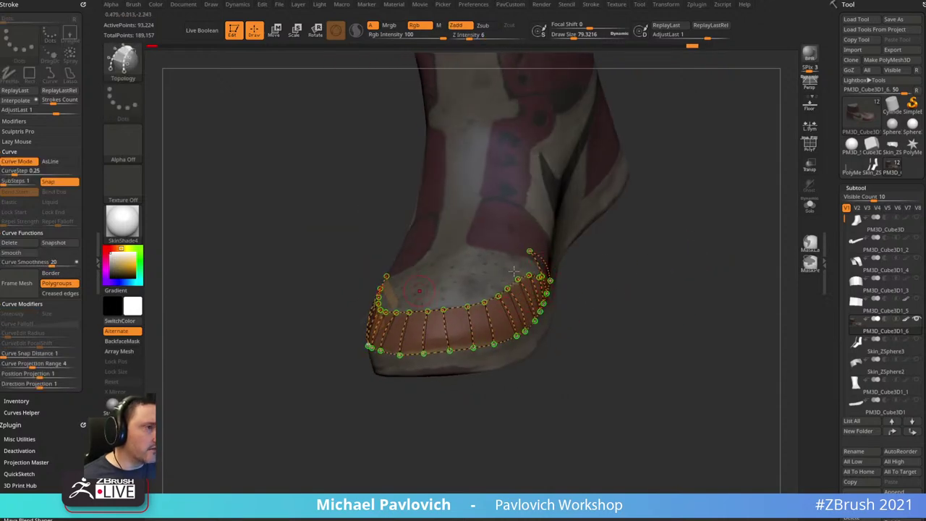
drag(616, 269, 543, 291)
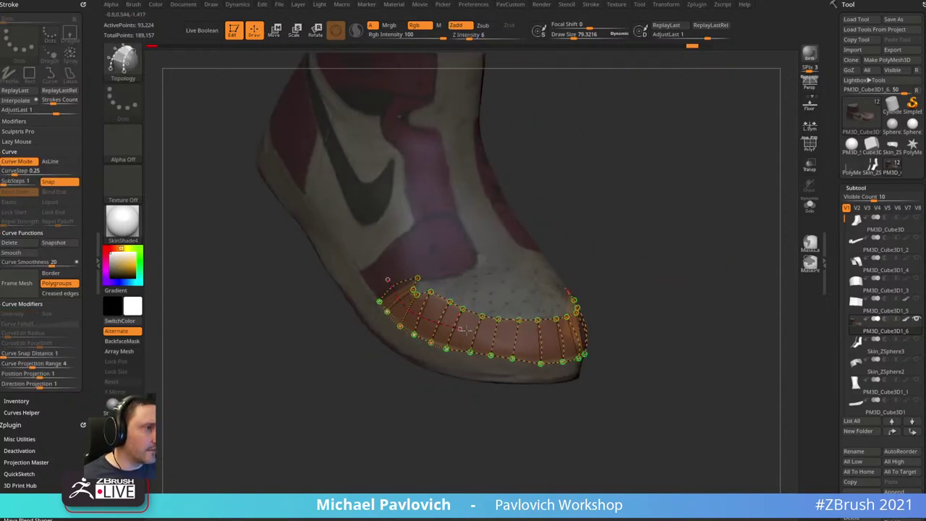
drag(672, 320, 366, 400)
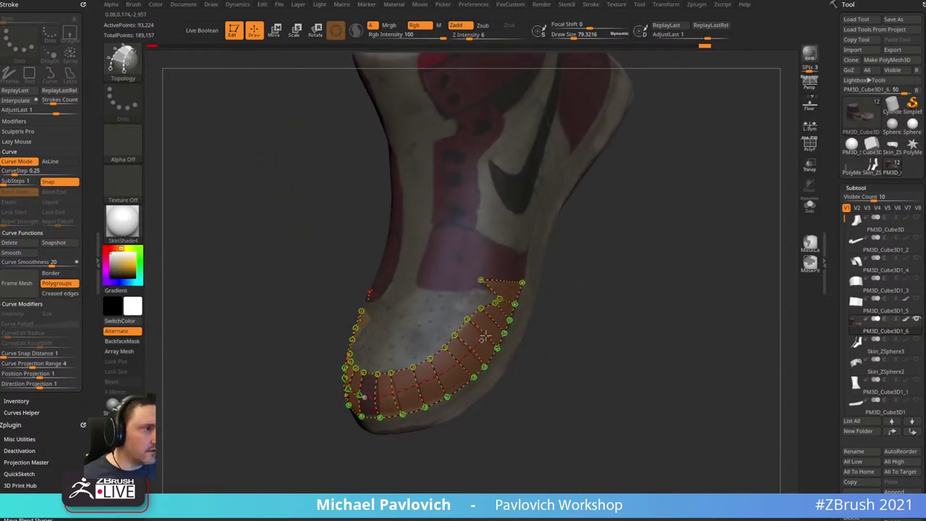
mouse_move(622, 268)
mouse_down()
mouse_move(439, 386)
mouse_move(634, 254)
mouse_move(426, 332)
mouse_move(641, 378)
mouse_move(617, 388)
mouse_move(706, 332)
mouse_move(634, 324)
mouse_up()
- Set the draw size to 1, generate the toe panel mesh from the curves and split it into its own subtool
key(s)
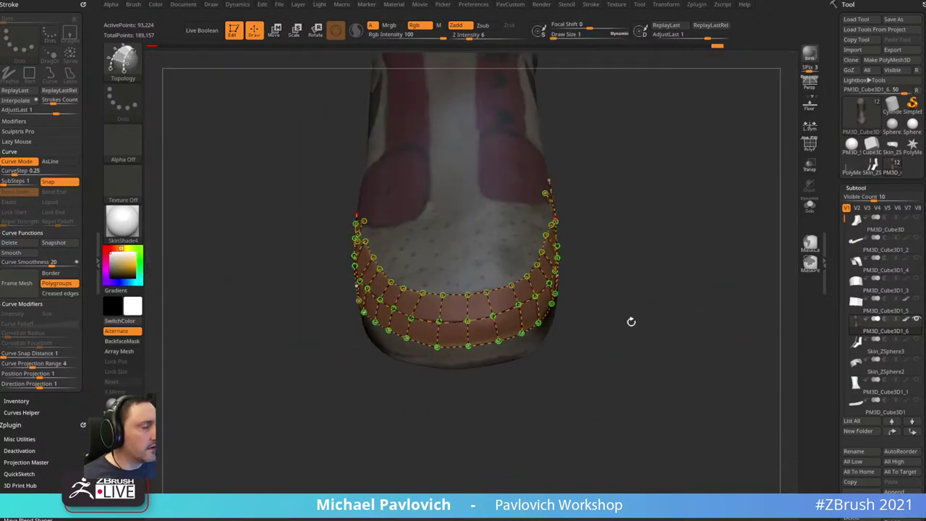
click(509, 148)
drag(733, 211, 756, 268)
key(4)
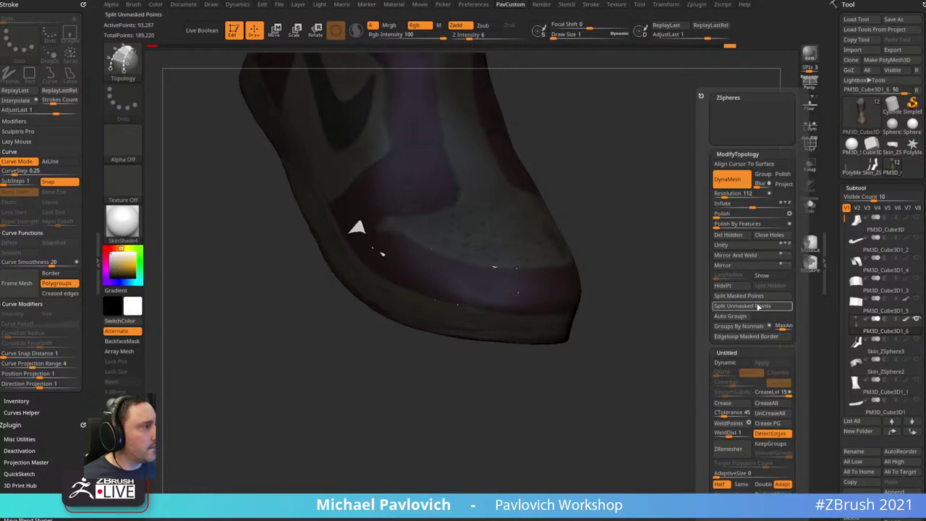
click(756, 298)
- Flip the toe panel's surface to face outward with the ZModeler brush
key(b)
key(z)
key(m)
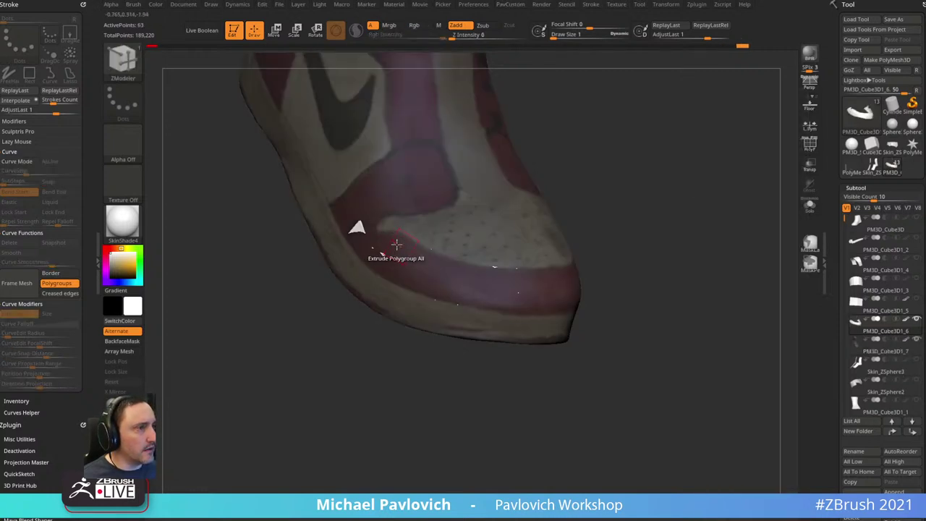
drag(676, 194, 612, 245)
key(space)
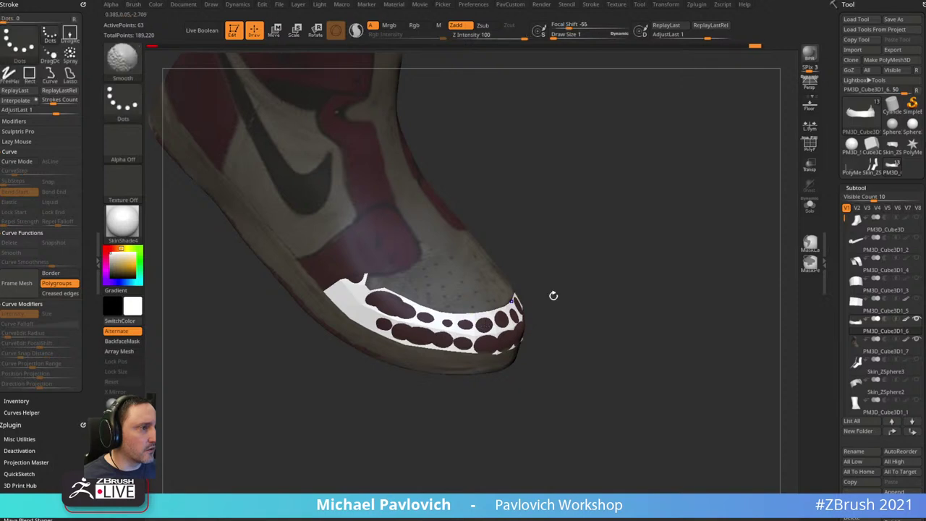
- Adjust the toe panel's fit over the reference shoe on both sides with the Move brush, starting at a draw size of about 206
drag(552, 293, 532, 296)
key(b)
key(m)
key(v)
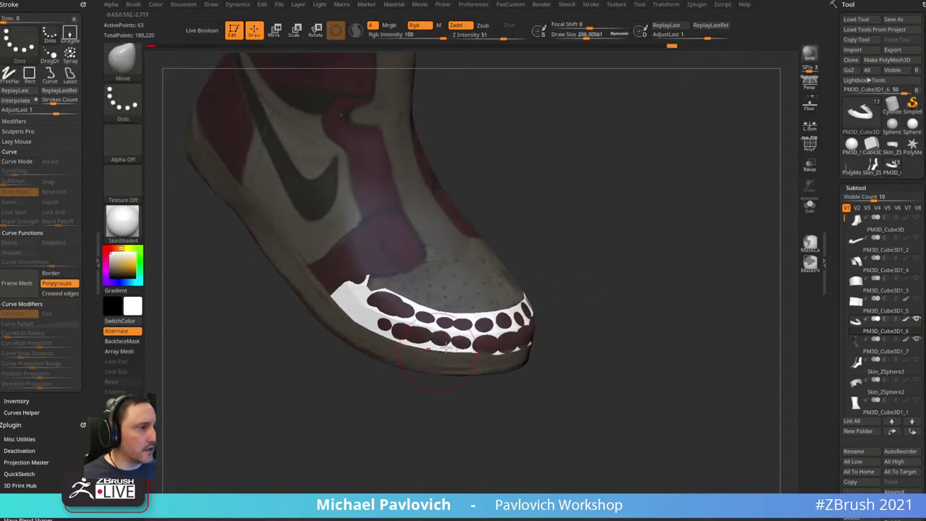
drag(603, 345, 497, 351)
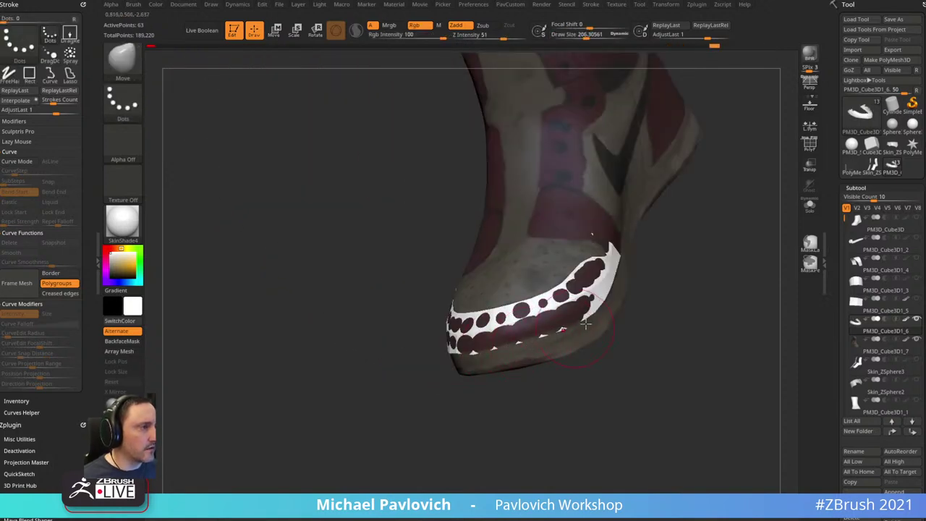
mouse_move(614, 305)
mouse_down()
mouse_move(661, 306)
mouse_move(655, 290)
mouse_move(578, 304)
mouse_up()
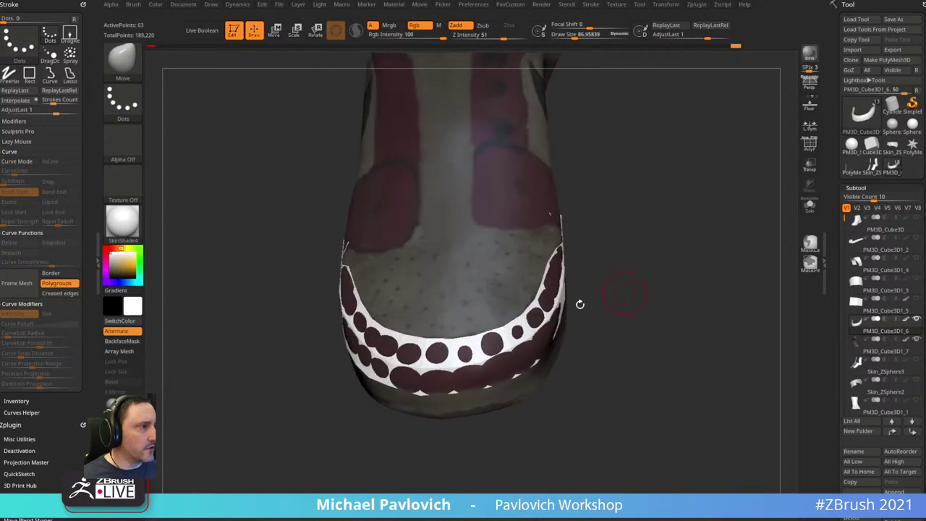
- Extrude the entire toe panel with ZModeler to give it thickness and crease its polygroup borders
key(b)
key(z)
key(m)
drag(657, 274, 661, 261)
key(5)
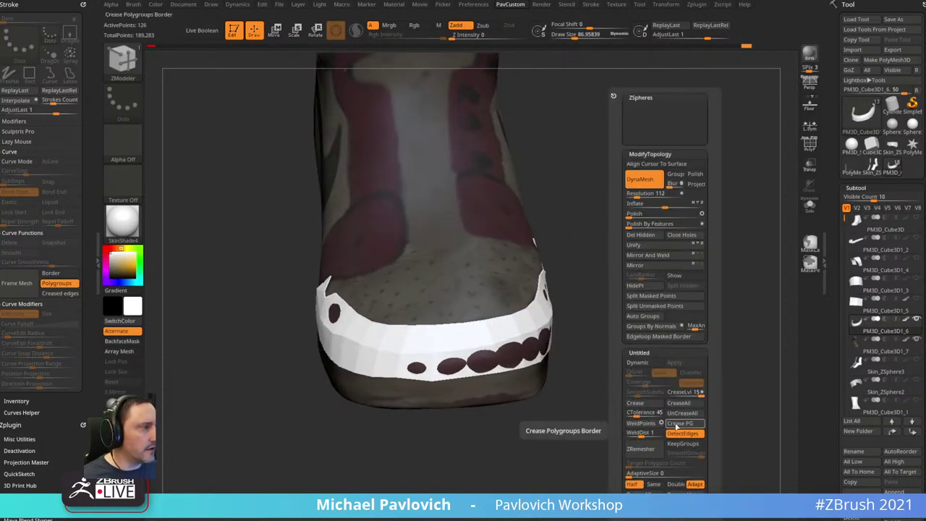
click(676, 425)
- Refine the thickened toe panel's position against the shoe with the Move brush at a draw size of about 103
mouse_move(565, 425)
alt+mouse_down()
mouse_move(606, 402)
mouse_move(648, 397)
alt+mouse_up()
key(b)
key(m)
key(v)
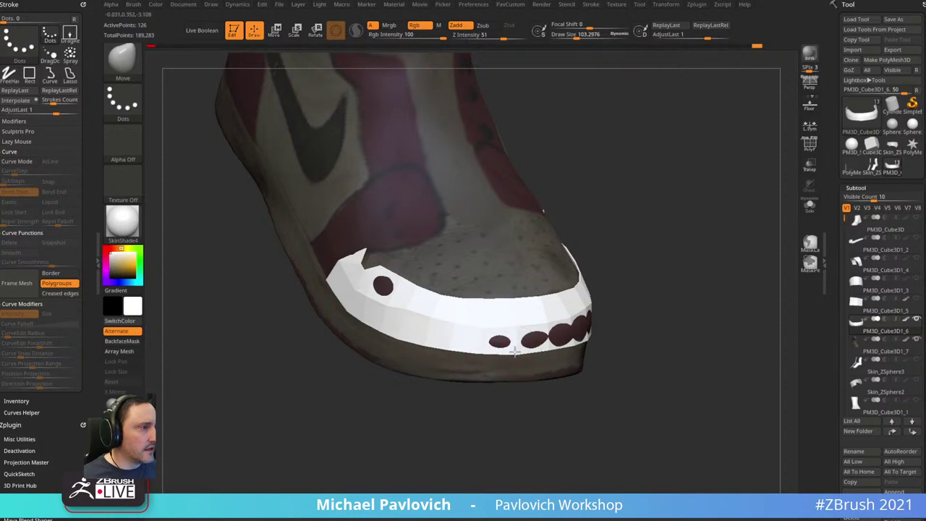
drag(622, 326, 686, 355)
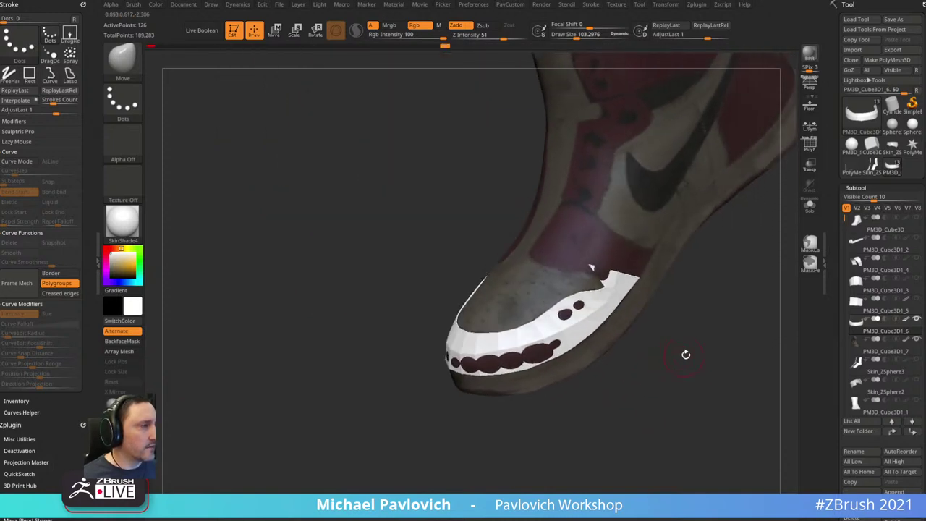
- Turn on dynamic subdivision for the toe panel and inspect its smoothed shape in isolation
key(d)
click(809, 205)
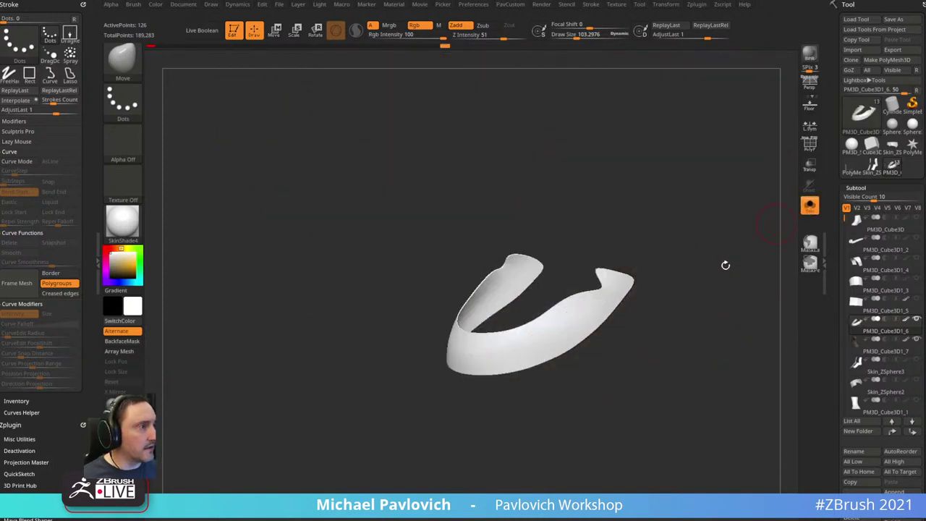
drag(725, 265, 656, 308)
drag(704, 288, 728, 245)
click(809, 205)
- Show the other shoe subtools again around the toe panel and view the shoe from the heel
drag(739, 197, 751, 220)
click(916, 300)
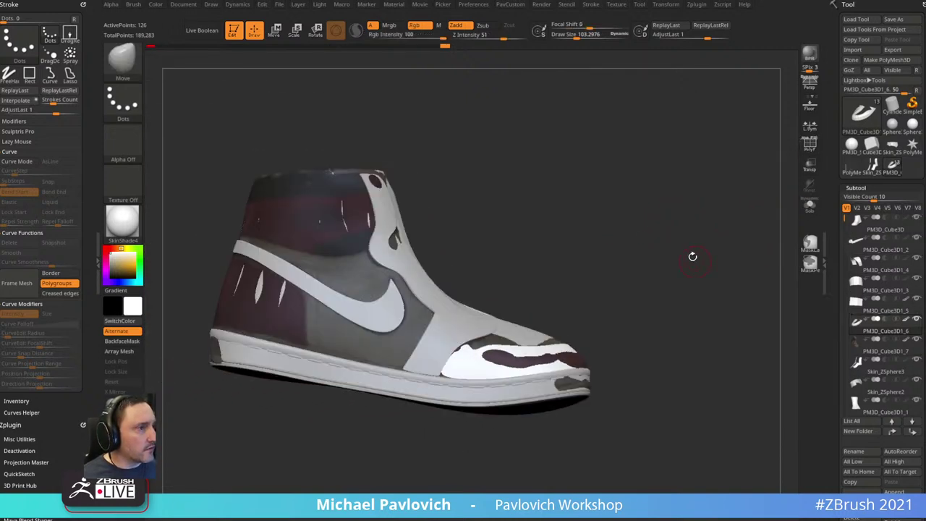
drag(692, 258, 460, 316)
- Select the lower heel panel beneath the swoosh and extrude all of it outward with ZModeler for thickness
key(s)
alt+click(504, 295)
mouse_move(678, 229)
alt+mouse_down()
mouse_move(709, 196)
mouse_move(703, 266)
alt+mouse_up()
key(b)
key(z)
key(m)
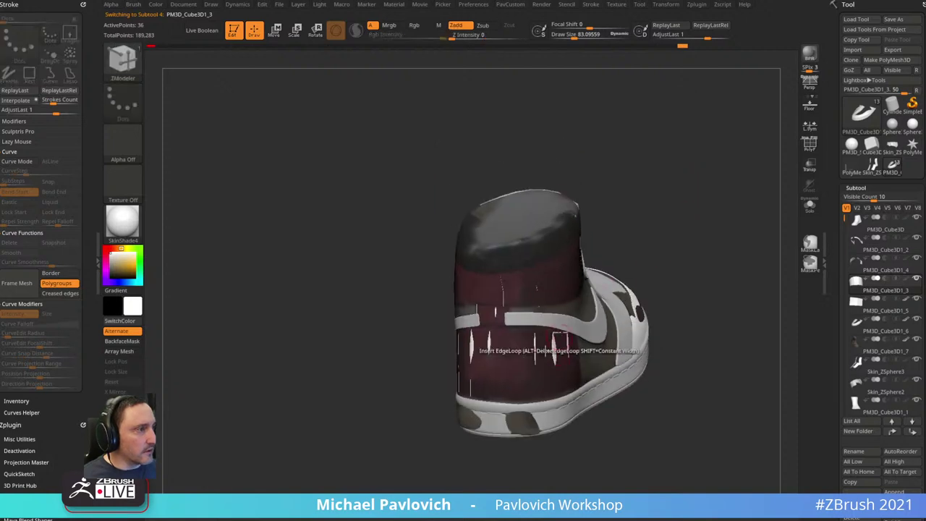
drag(544, 358, 565, 345)
drag(662, 229, 579, 253)
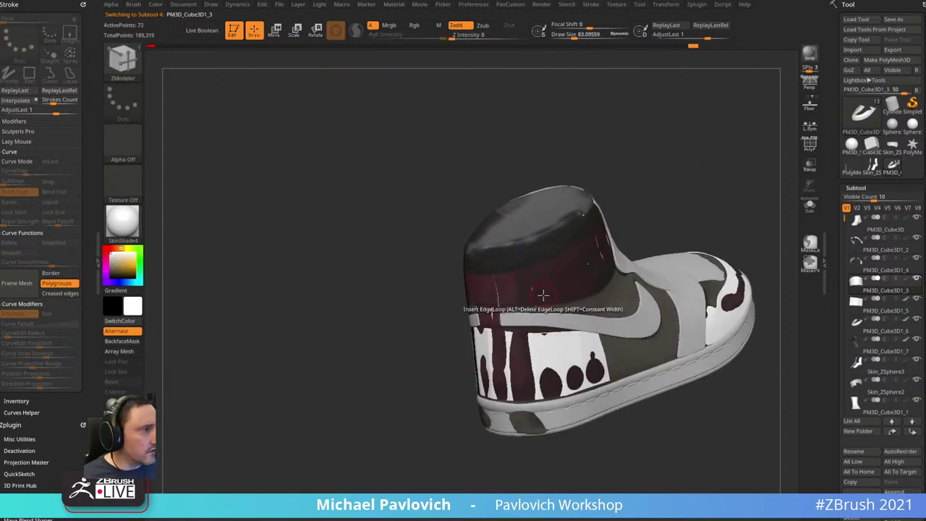
- Reduce the draw size to about 44 and make the swoosh the active subtool
key(b)
key(s)
key(t)
alt+click(589, 256)
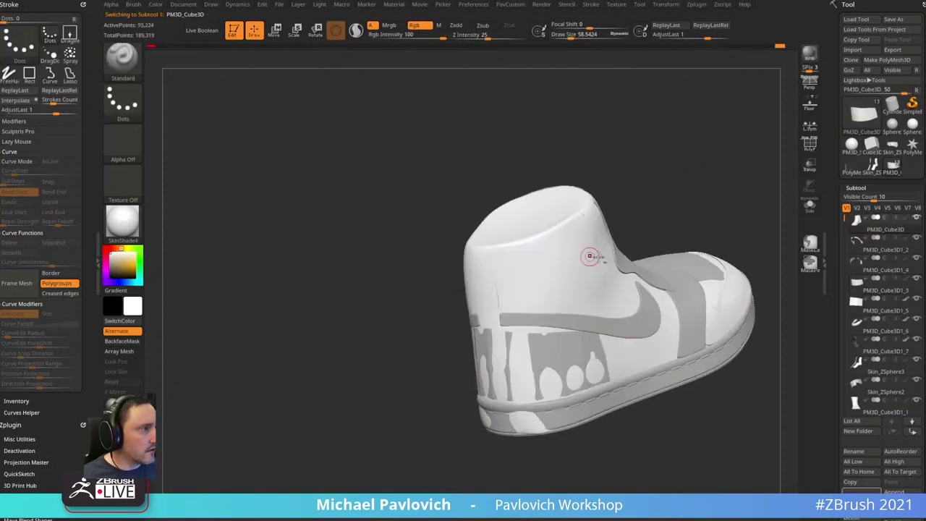
alt+drag(657, 207, 648, 242)
key(s)
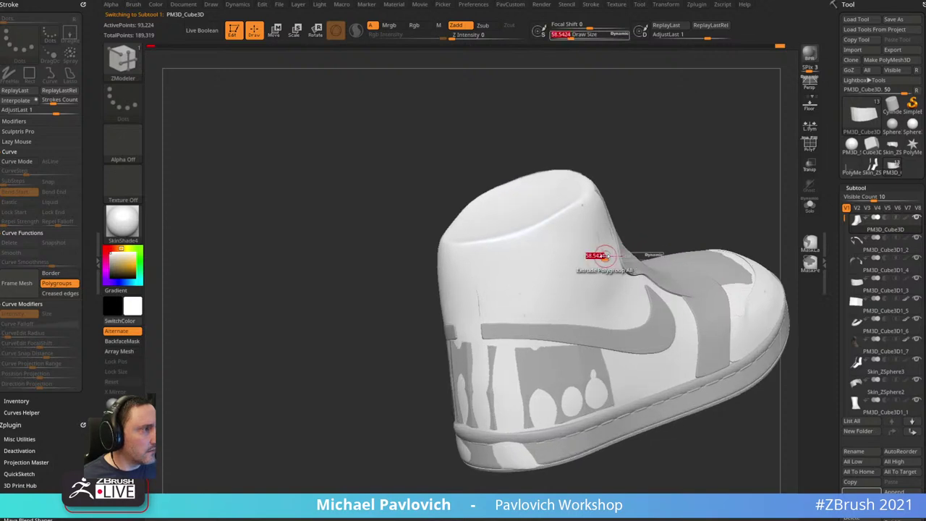
key(bracketleft)
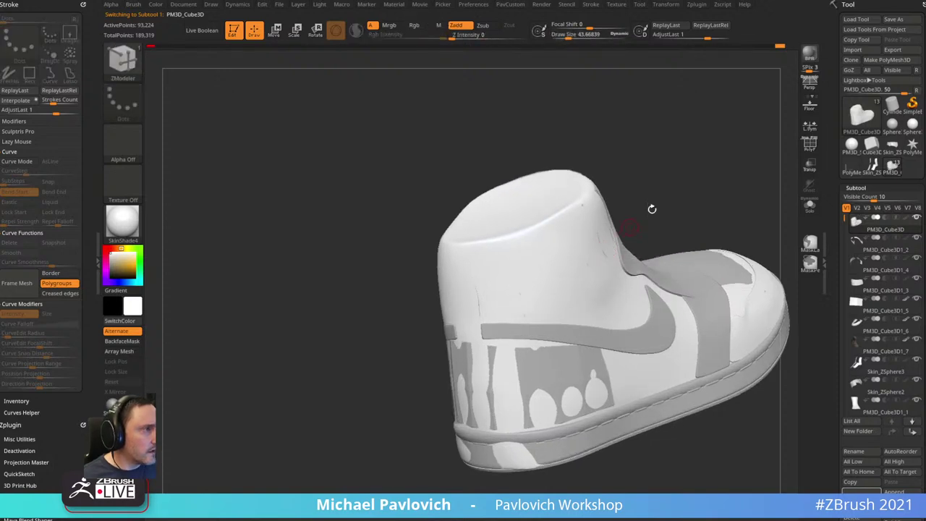
drag(650, 209, 622, 233)
click(884, 253)
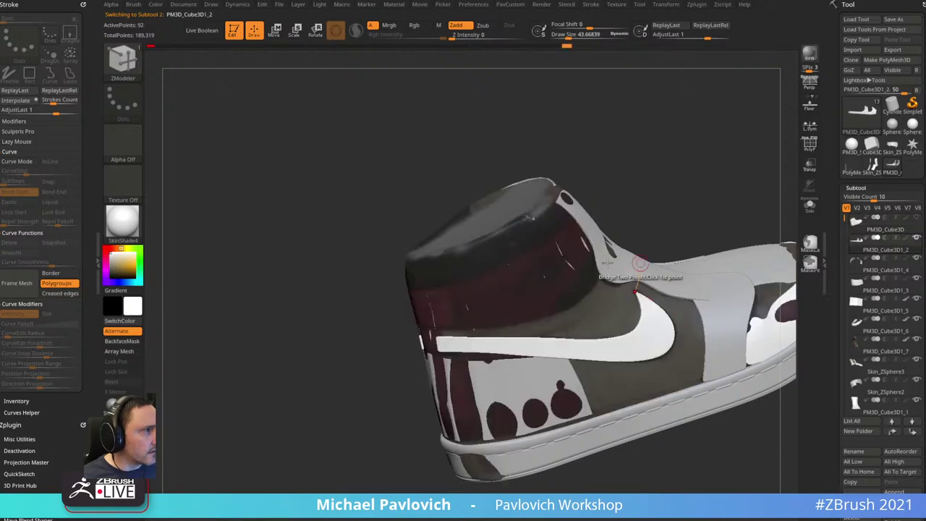
- Select the ankle collar panel and extrude its whole polygroup with ZModeler to give it thickness
key(b)
key(s)
key(t)
alt+click(578, 265)
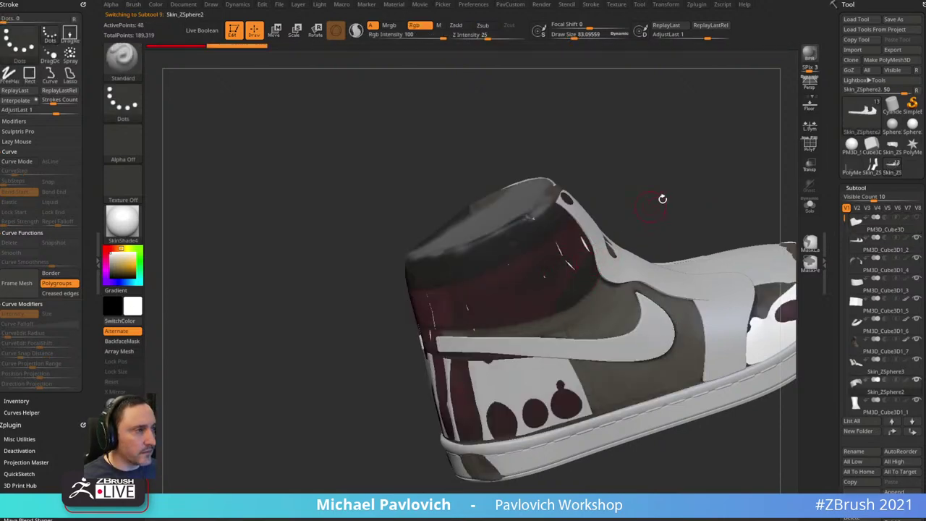
drag(662, 198, 680, 209)
key(b)
key(z)
key(m)
drag(539, 291, 557, 277)
mouse_move(673, 194)
mouse_down()
mouse_move(692, 188)
mouse_move(700, 171)
mouse_up()
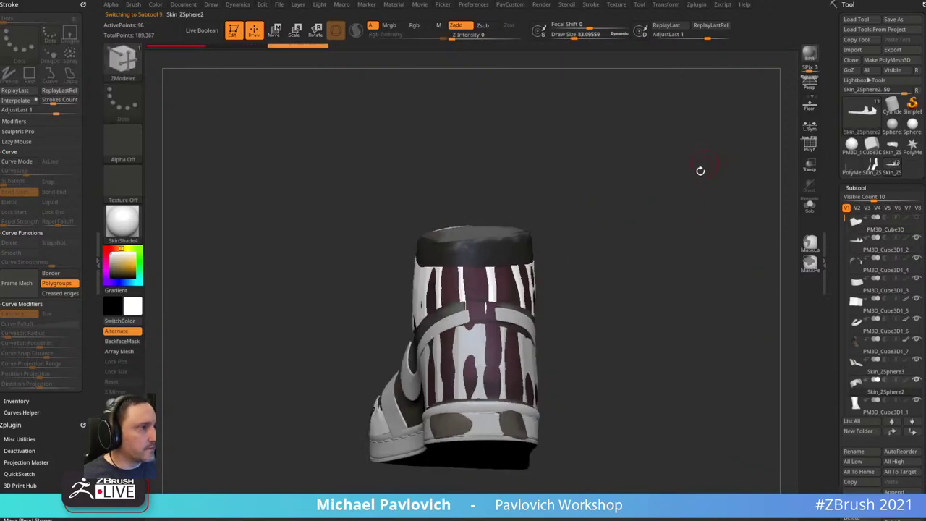
right_drag(700, 170, 506, 307)
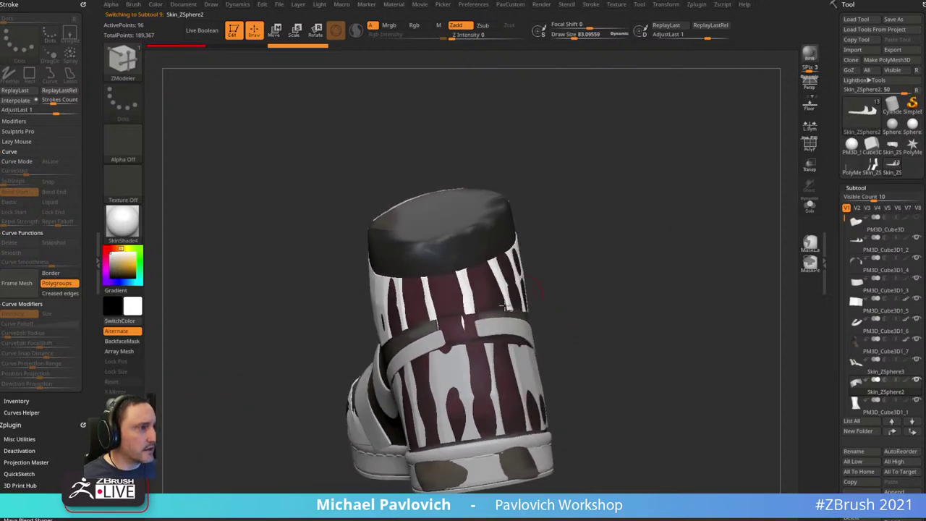
- Select the panel at the back of the heel, extrude its polygroup to give it thickness, and return to the Standard brush
alt+click(463, 325)
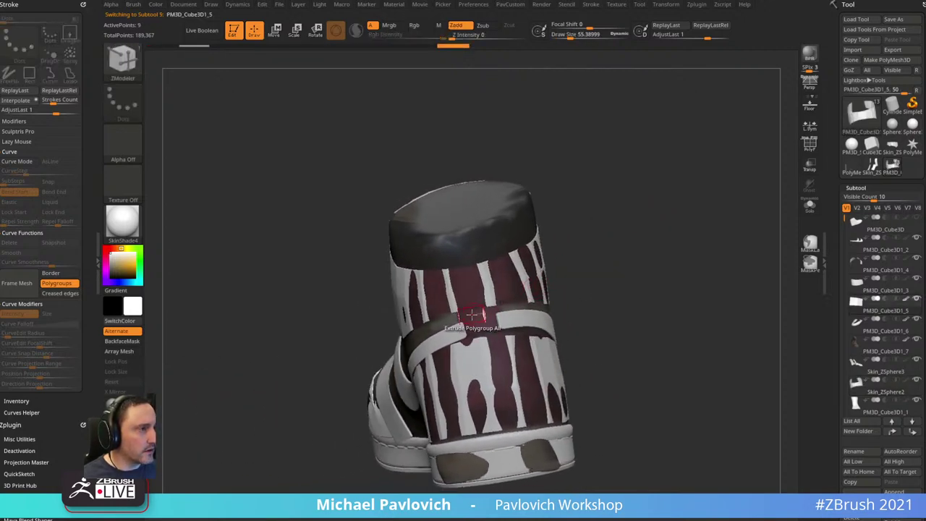
right_drag(616, 233, 697, 327)
right_drag(590, 319, 580, 221)
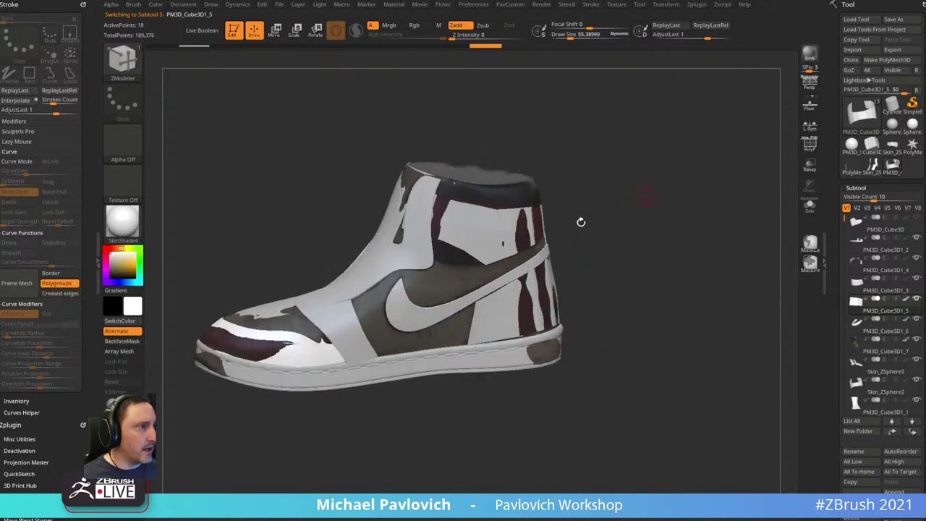
right_drag(371, 361, 664, 187)
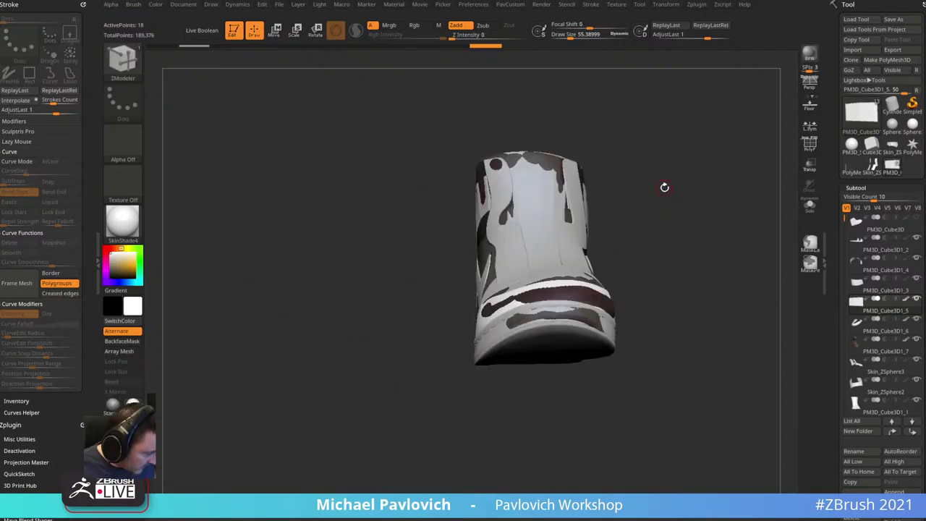
mouse_move(680, 178)
right_down()
mouse_move(690, 193)
mouse_move(601, 230)
mouse_move(670, 211)
mouse_move(673, 227)
mouse_move(663, 221)
mouse_move(669, 202)
mouse_move(686, 213)
mouse_move(699, 171)
mouse_move(702, 192)
mouse_move(708, 181)
mouse_move(663, 89)
mouse_move(769, 221)
mouse_move(573, 374)
mouse_move(713, 229)
right_up()
key(b)
key(s)
key(t)
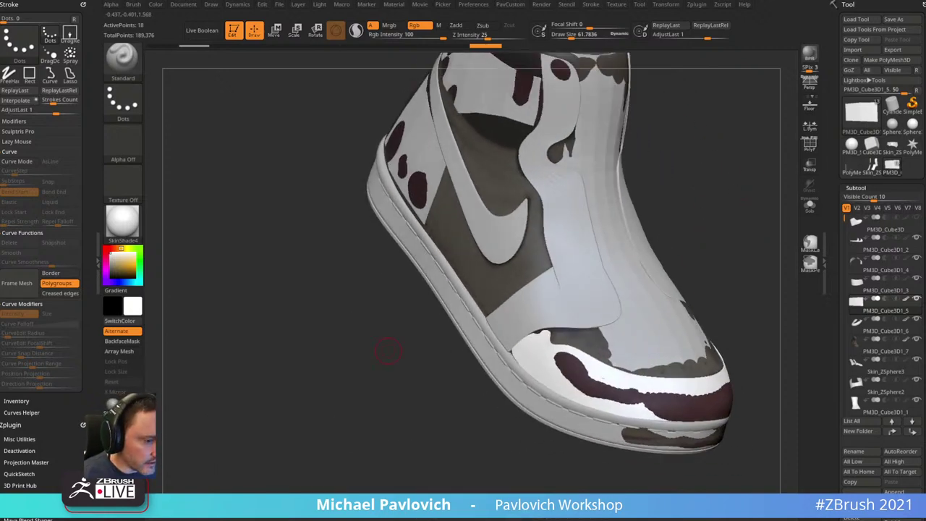
- Switch to the browser and examine the panel layout in the Air Jordan high-top reference photo
key(alt+Tab)
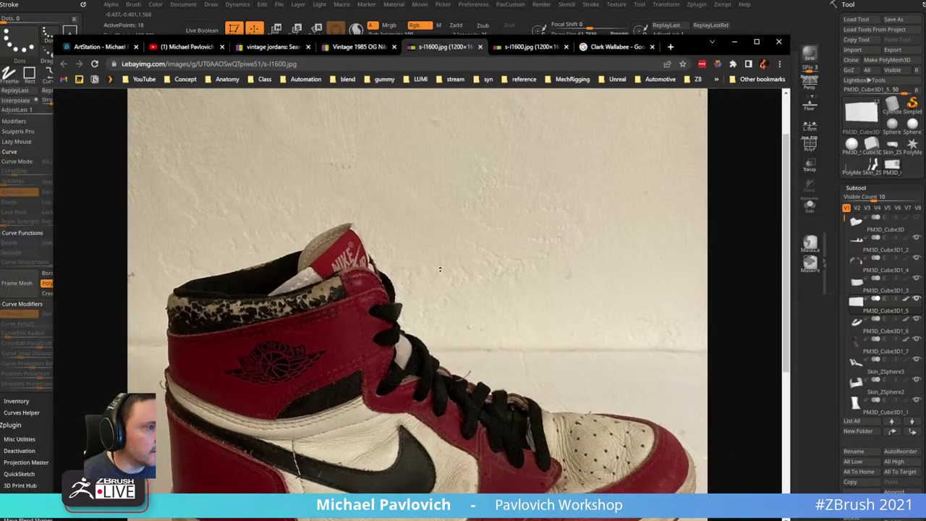
scroll(413, 298, up, 1)
scroll(439, 349, down, 4)
scroll(439, 349, up, 3)
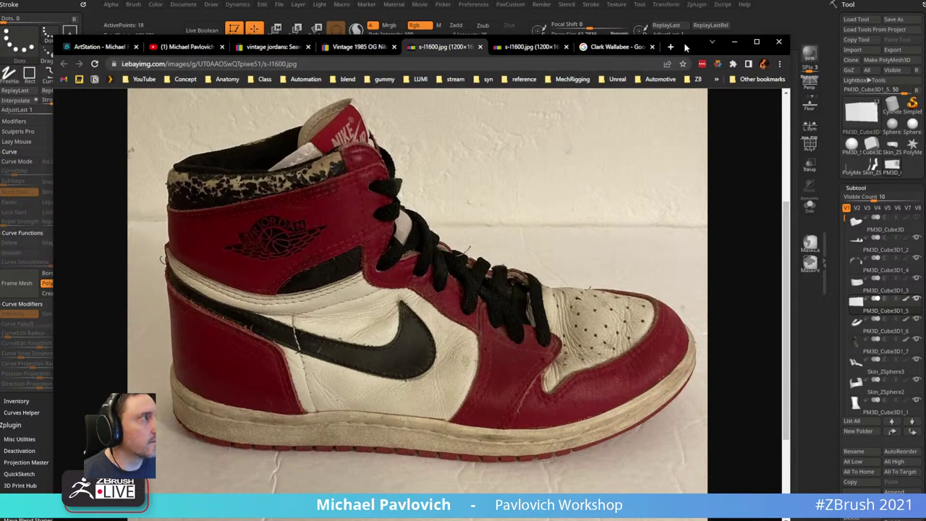
key(alt+Tab)
- Select the forefoot overlay straps subtool and isolate it in Solo mode
mouse_move(716, 196)
mouse_down()
mouse_move(727, 182)
mouse_move(748, 232)
mouse_up()
alt+drag(614, 425, 527, 429)
key(])
key([)
key(ctrl+f)
alt+click(582, 206)
alt+drag(719, 165, 667, 246)
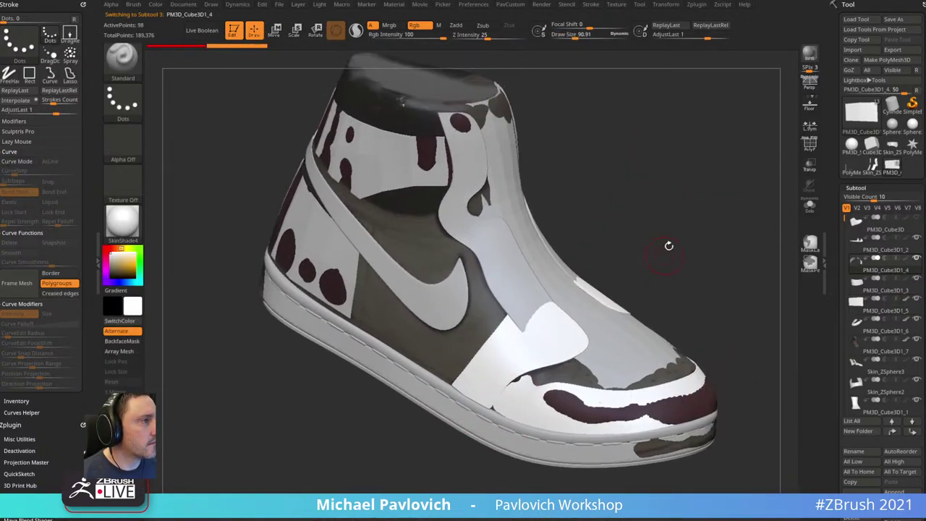
click(809, 206)
drag(743, 250, 609, 228)
- Lasso-select one of the two forefoot straps, split the hidden one into its own subtool, and turn Solo off
right_drag(610, 229, 424, 252)
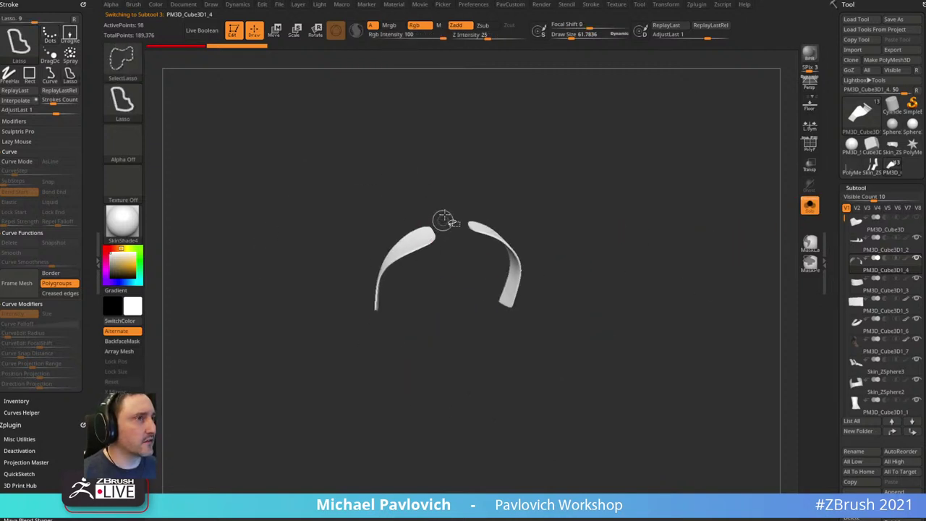
ctrl+shift+drag(441, 212, 401, 390)
key(space)
click(746, 281)
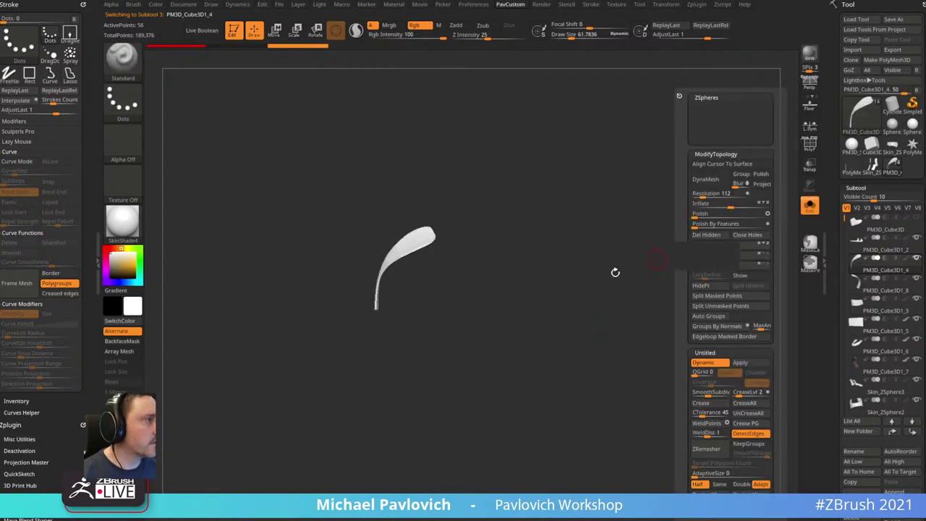
drag(614, 273, 702, 281)
click(811, 206)
- Examine how the forefoot overlay meets the eyestay panel and the toe from several angles
alt+drag(764, 269, 626, 148)
right_drag(448, 371, 713, 166)
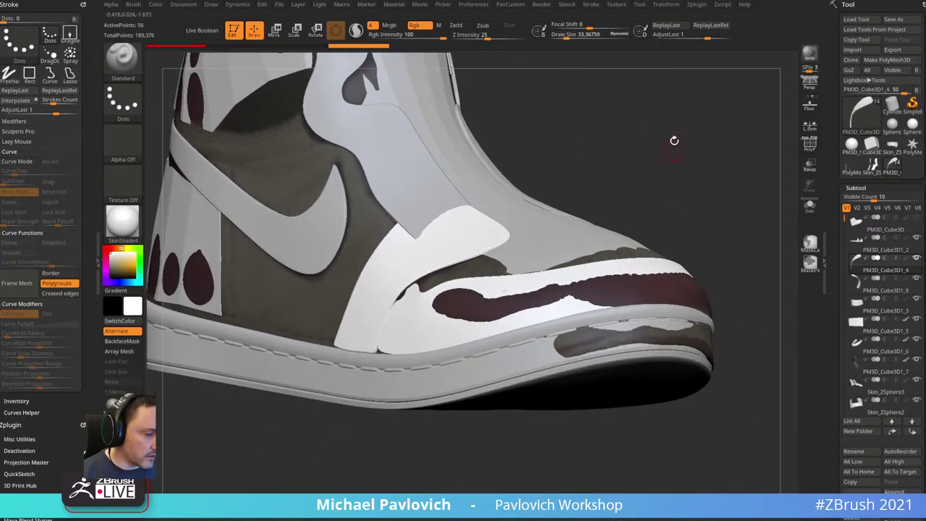
mouse_move(673, 140)
right_down()
mouse_move(694, 153)
mouse_move(614, 261)
right_up()
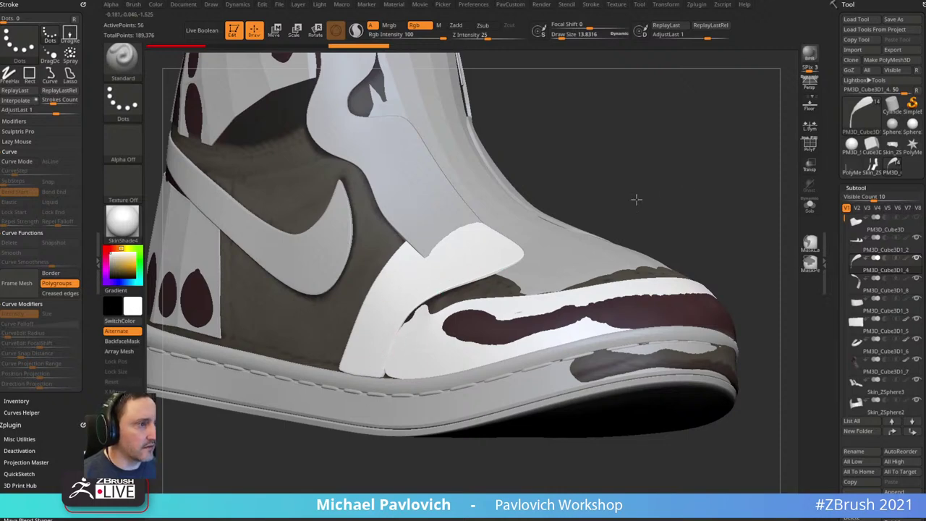
right_drag(636, 199, 696, 179)
key(s)
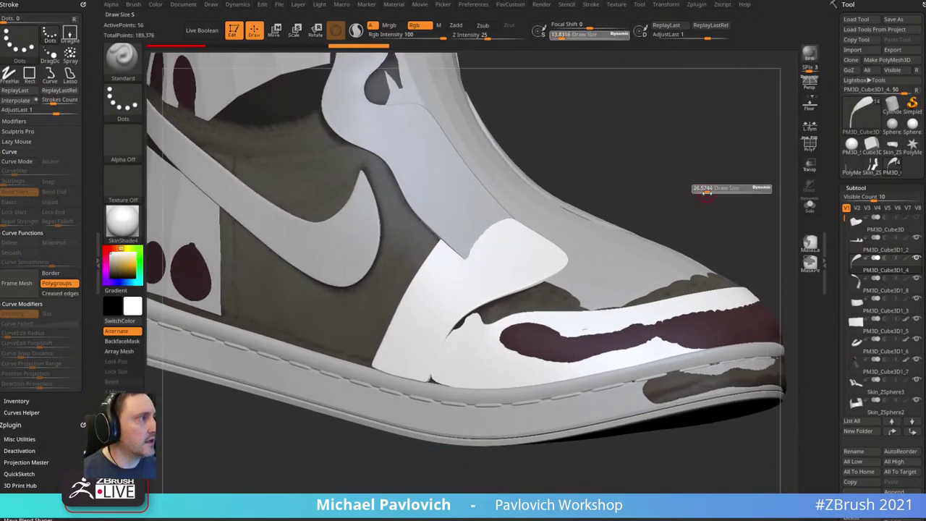
click(704, 193)
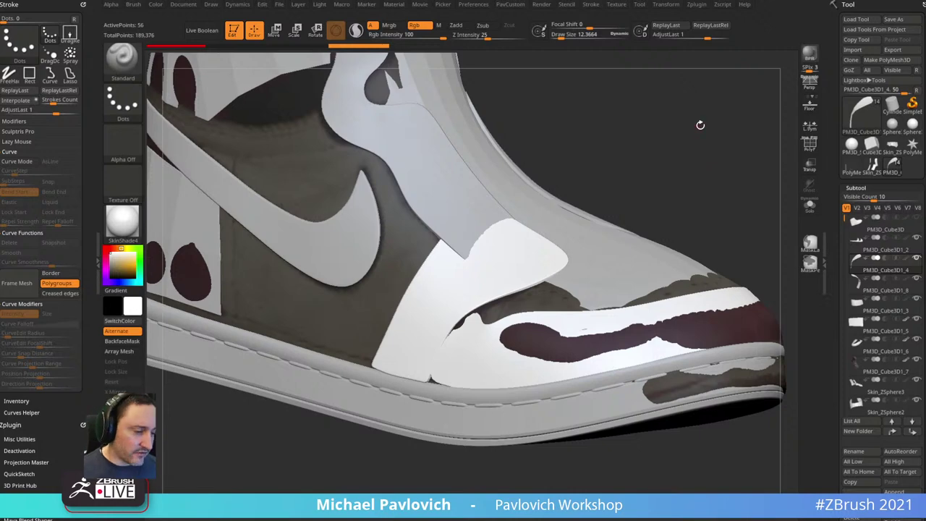
right_drag(633, 215, 635, 235)
right_drag(600, 143, 602, 155)
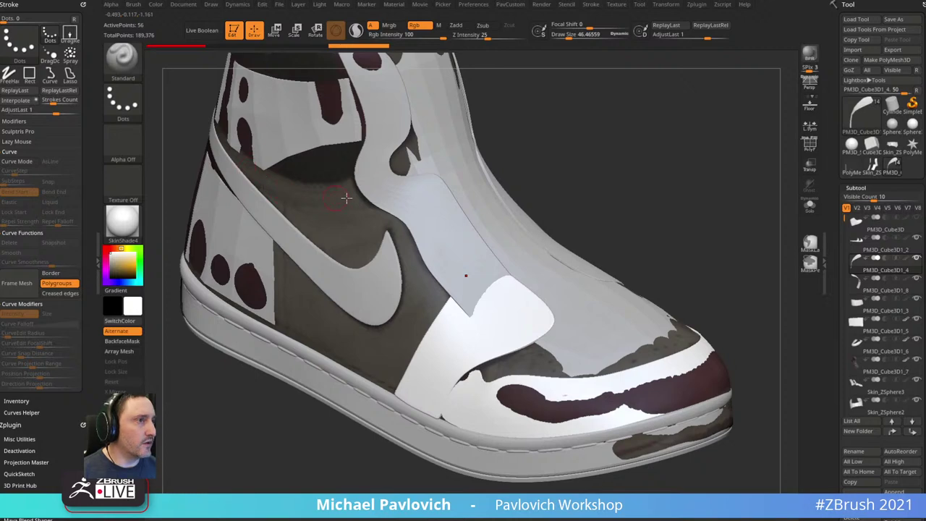
right_drag(547, 140, 585, 193)
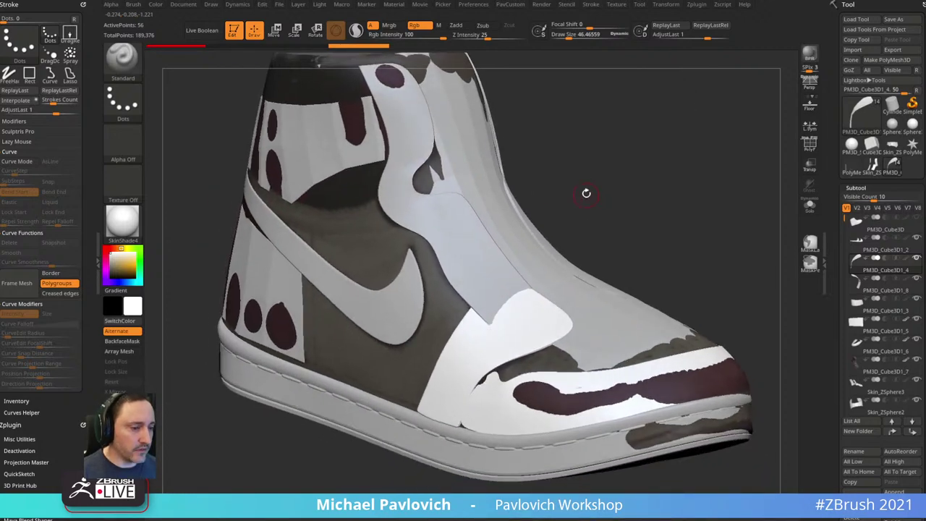
right_drag(600, 268, 502, 309)
alt+right_drag(671, 246, 631, 226)
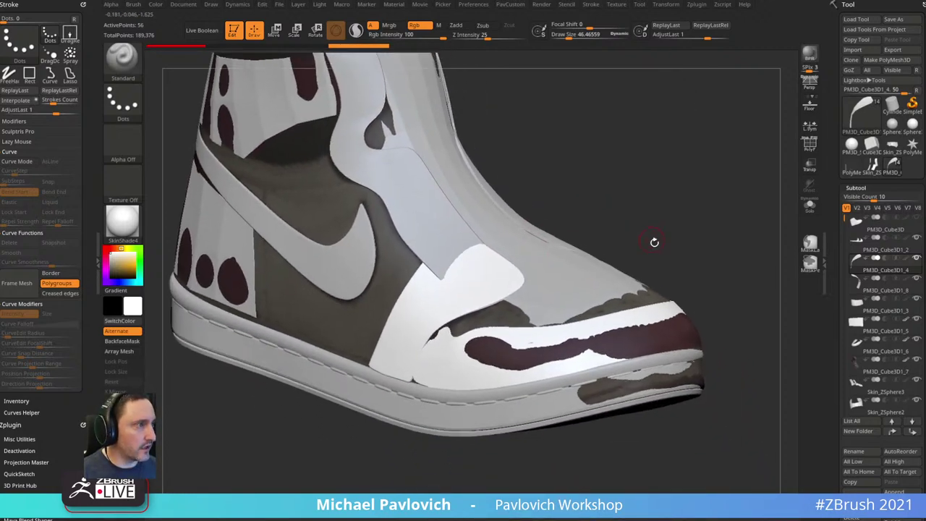
- Apply the dynamic subdivision to the forefoot overlay's mesh
key(space)
click(667, 363)
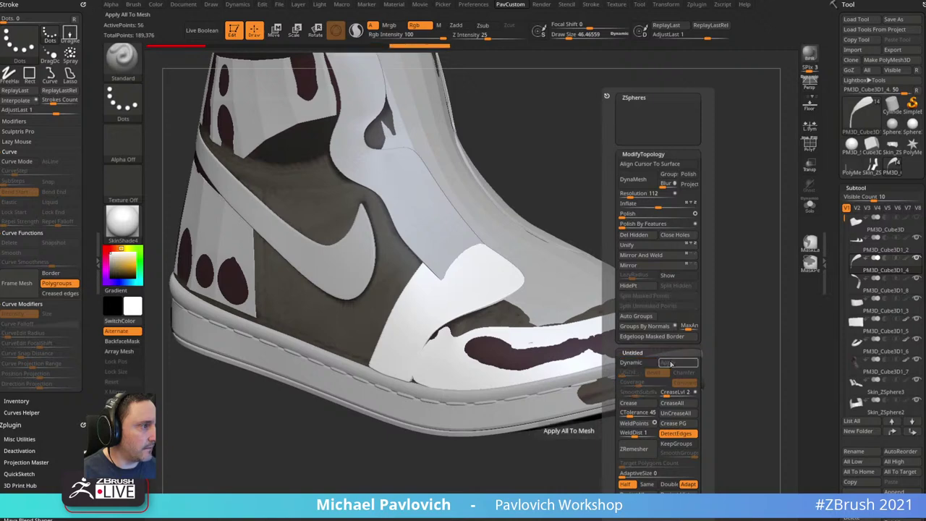
mouse_move(679, 227)
right_down()
mouse_move(696, 200)
mouse_move(673, 253)
right_up()
- Puff out the forefoot overlay with the Inflat brush at a draw size of about 189 so it sits over the eyestay
key(b)
key(i)
key(n)
key(s)
mouse_move(515, 318)
mouse_down()
mouse_move(525, 320)
mouse_move(481, 380)
mouse_up()
right_drag(673, 238, 589, 256)
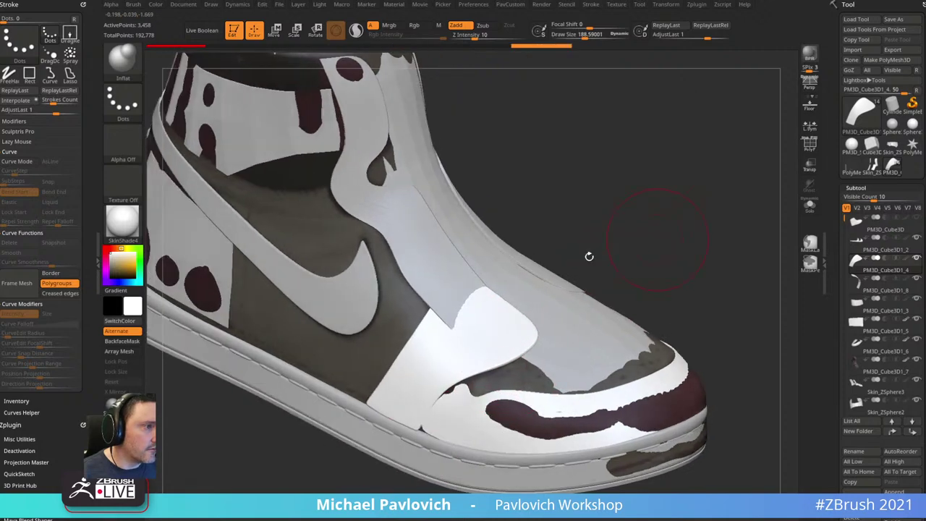
drag(459, 317, 425, 383)
key(space)
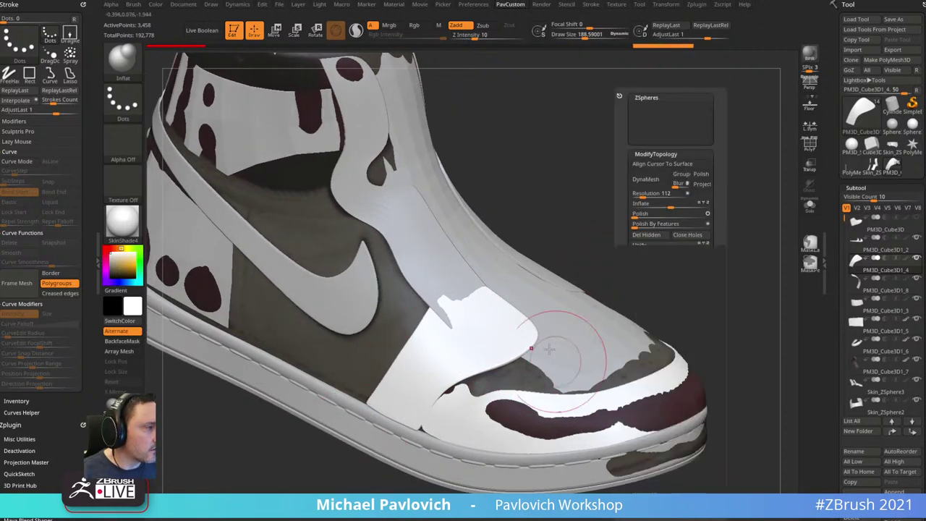
- Choose the Move brush, check the eyestay subtool, and make the forefoot overlay active again
right_drag(620, 202, 470, 305)
key(b)
key(m)
key(v)
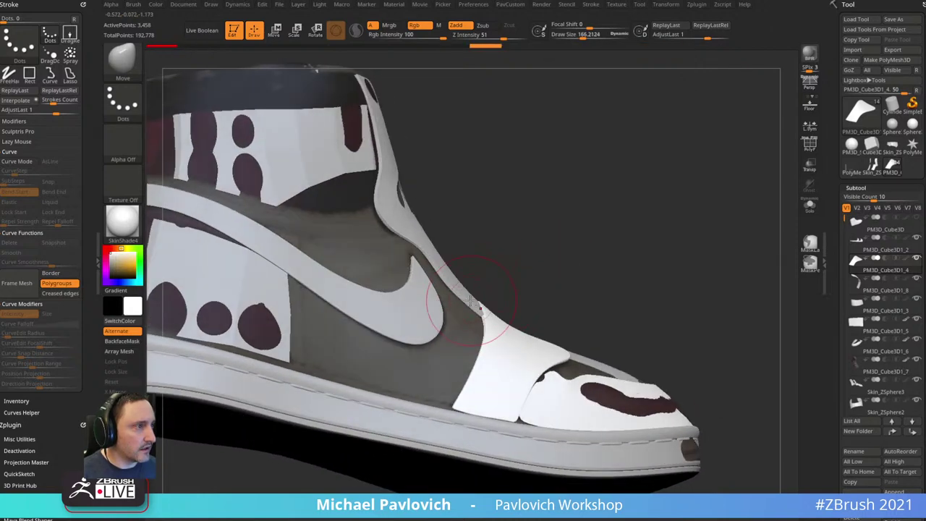
alt+click(479, 310)
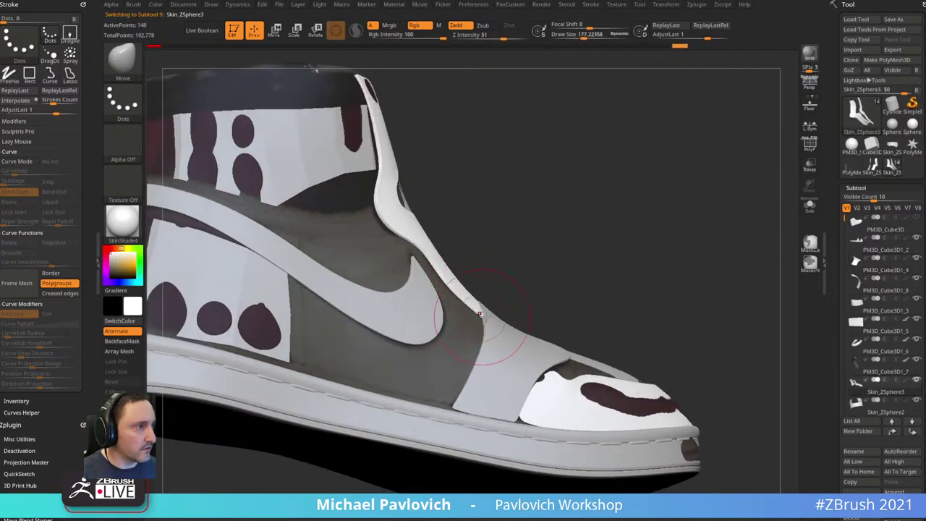
alt+click(497, 314)
right_drag(494, 311, 497, 359)
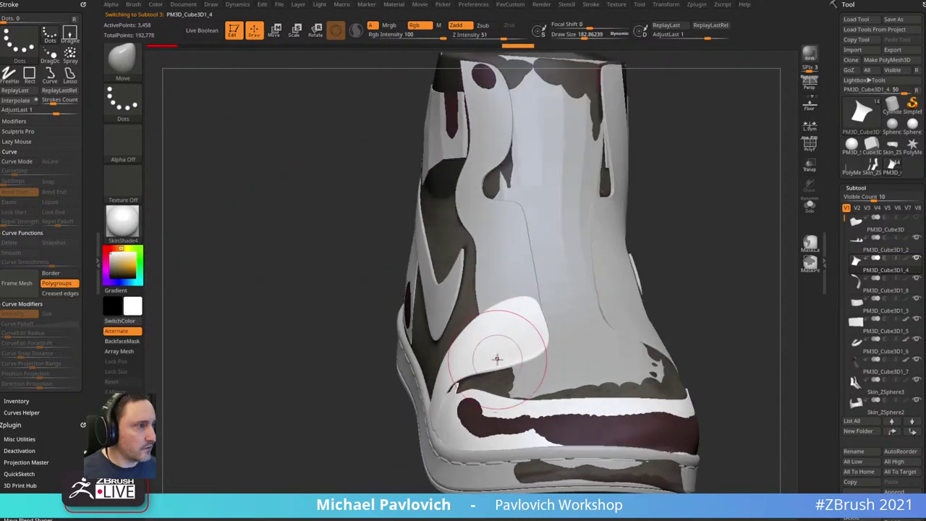
mouse_move(389, 420)
right_down()
mouse_move(571, 315)
mouse_move(662, 286)
right_up()
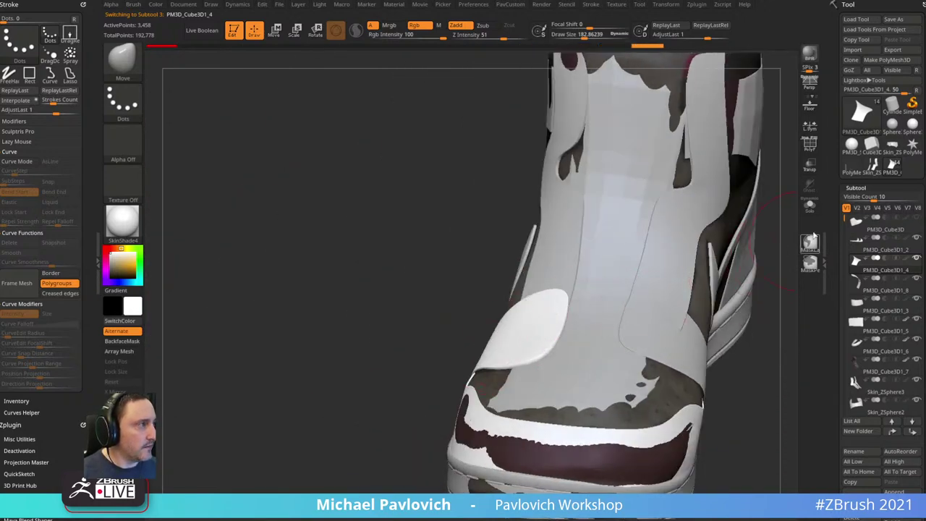
- Isolate the forefoot overlay in Solo mode with its polyframe displayed and bring up its geometry settings
click(810, 206)
click(809, 145)
mouse_move(722, 235)
right_down()
mouse_move(686, 244)
mouse_move(699, 235)
mouse_move(686, 229)
mouse_move(713, 237)
right_up()
drag(826, 283, 822, 176)
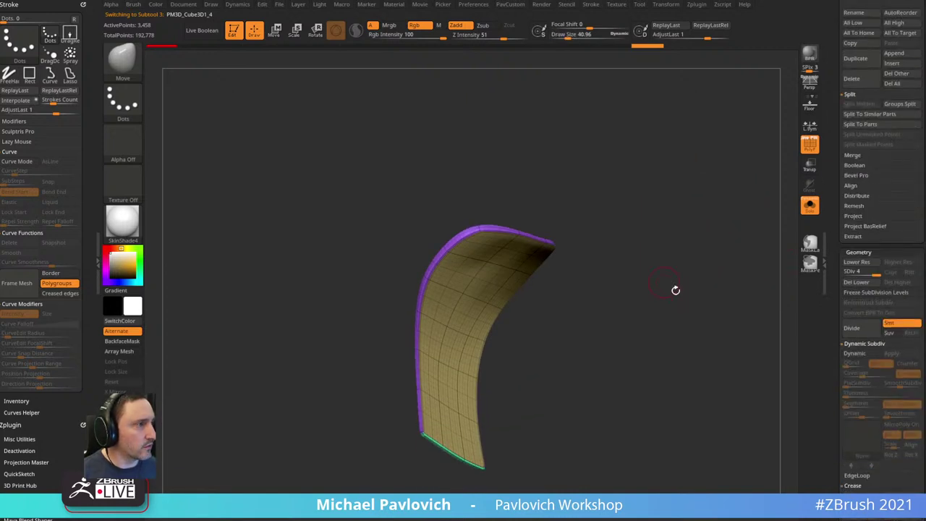
key(w)
key(q)
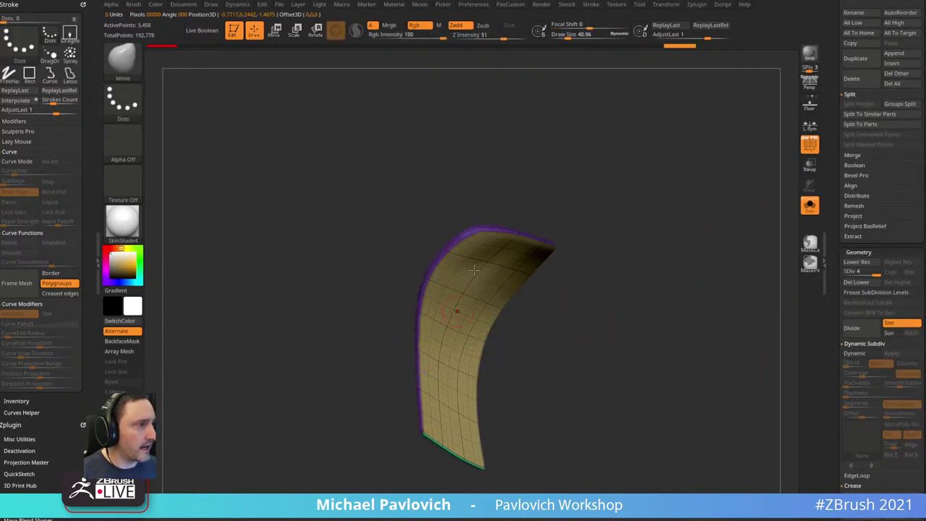
mouse_move(564, 308)
right_down()
mouse_move(574, 302)
mouse_move(518, 314)
right_up()
- Switch to ZModeler, inflate the forefoot overlay slightly, and show the whole shoe again
key(b)
key(z)
key(m)
key(2)
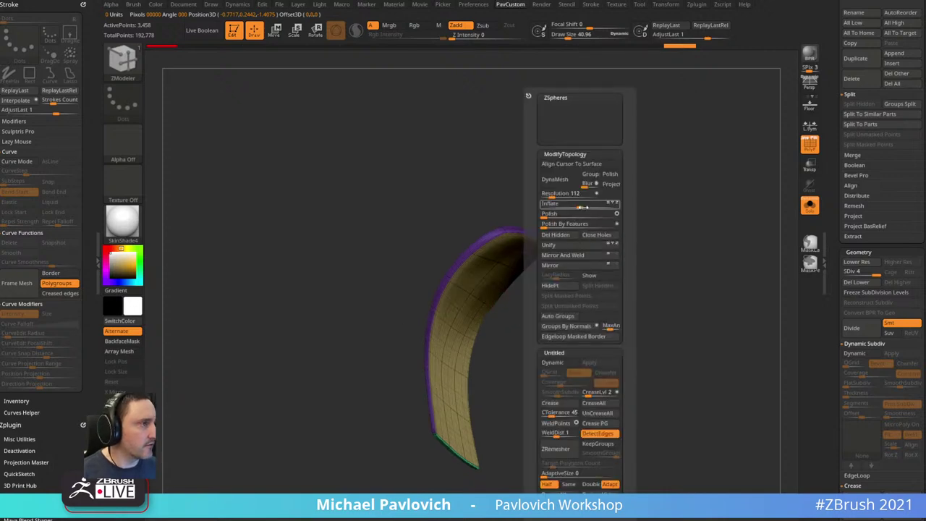
drag(579, 207, 583, 206)
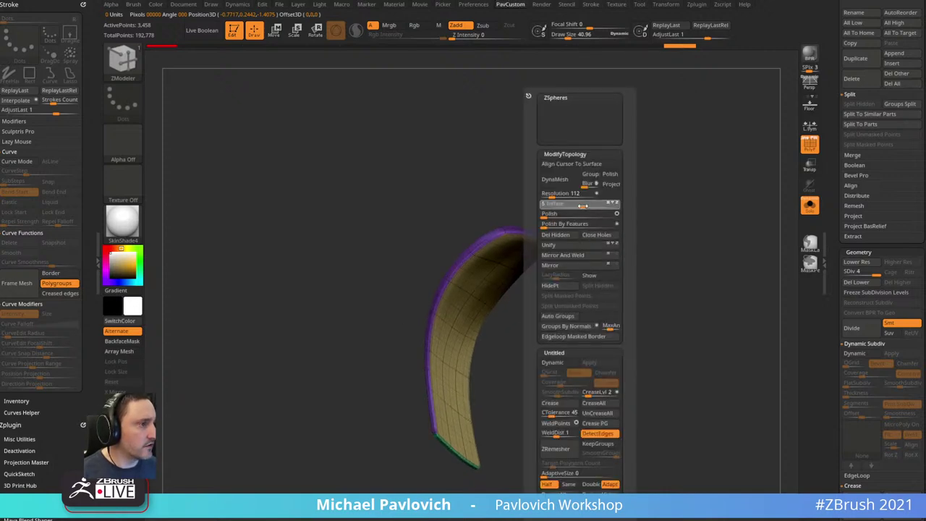
right_drag(619, 244, 771, 217)
click(809, 206)
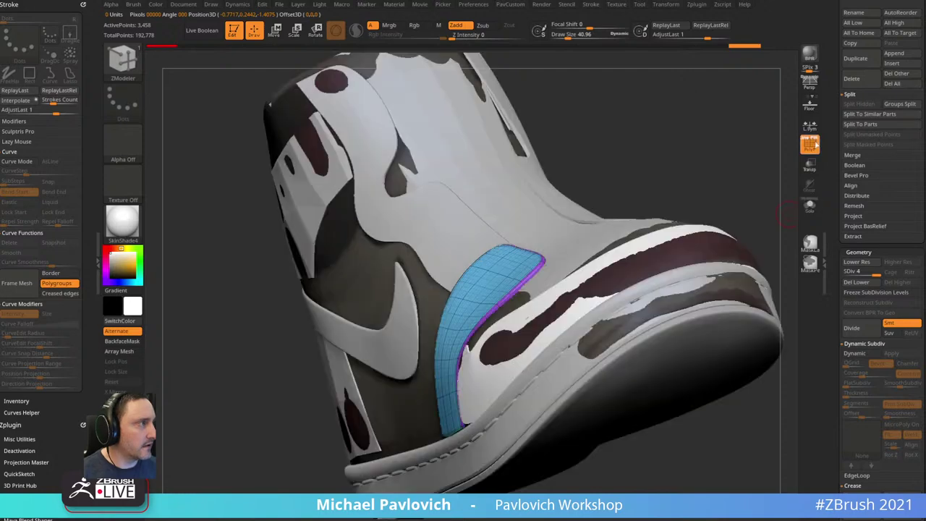
- Turn off the polyframe and ready the MoveAccu brush at a draw size of about 65 for fitting the forefoot overlay
click(816, 145)
right_drag(680, 174, 724, 166)
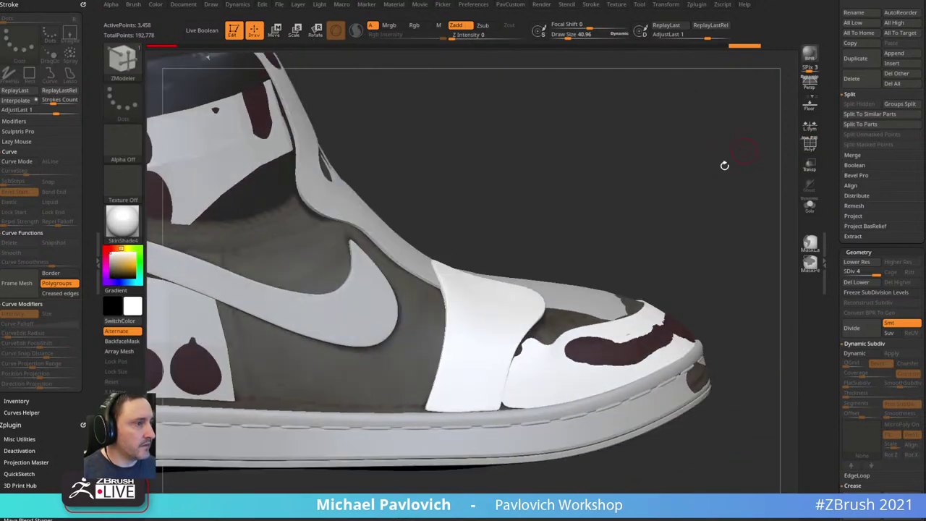
key(1)
ctrl+right_drag(458, 480, 454, 456)
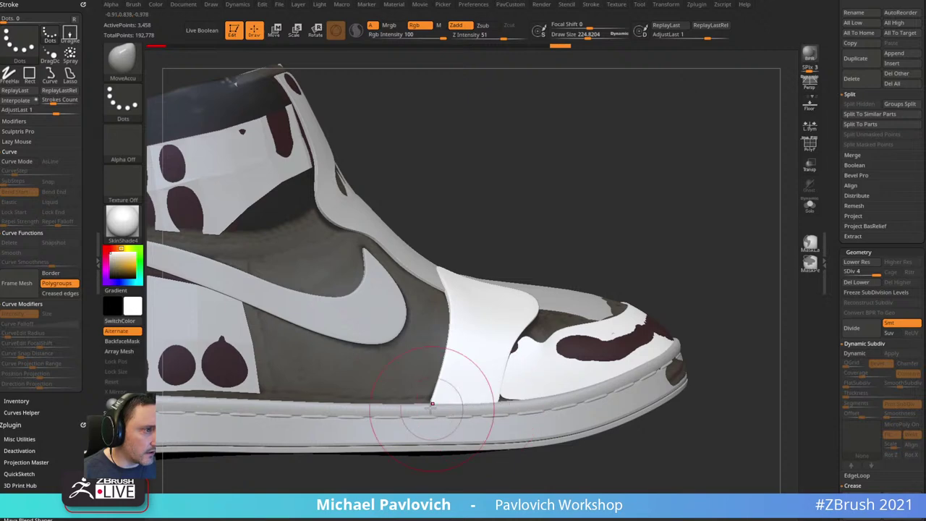
right_drag(713, 155, 683, 242)
key(s)
drag(560, 351, 544, 351)
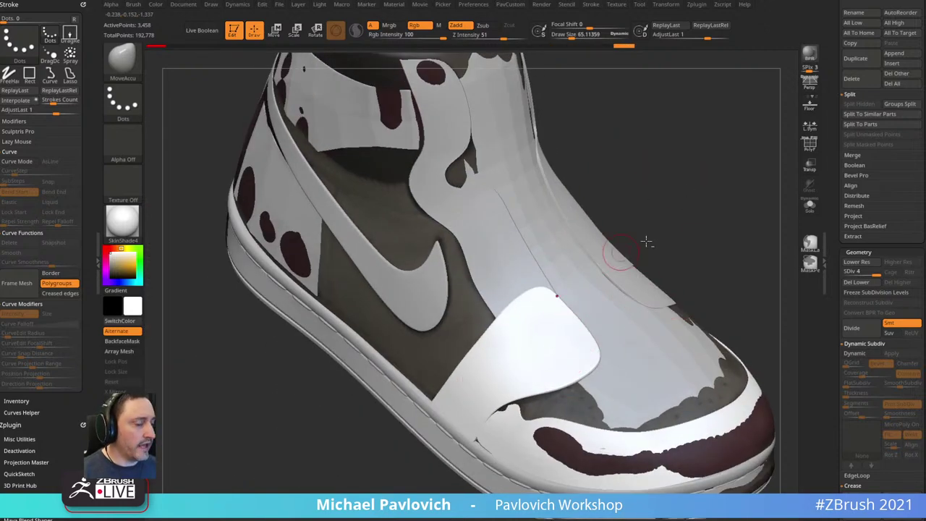
right_drag(647, 242, 622, 151)
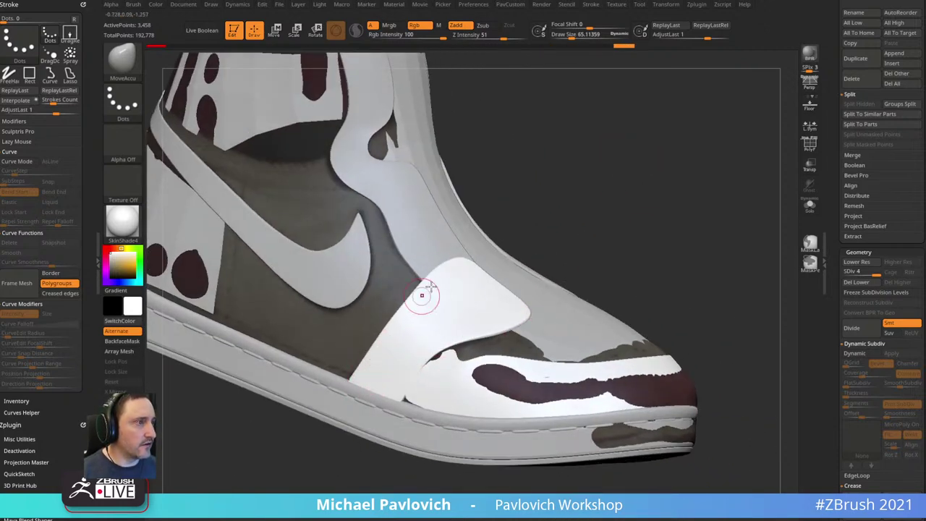
right_drag(388, 366, 665, 199)
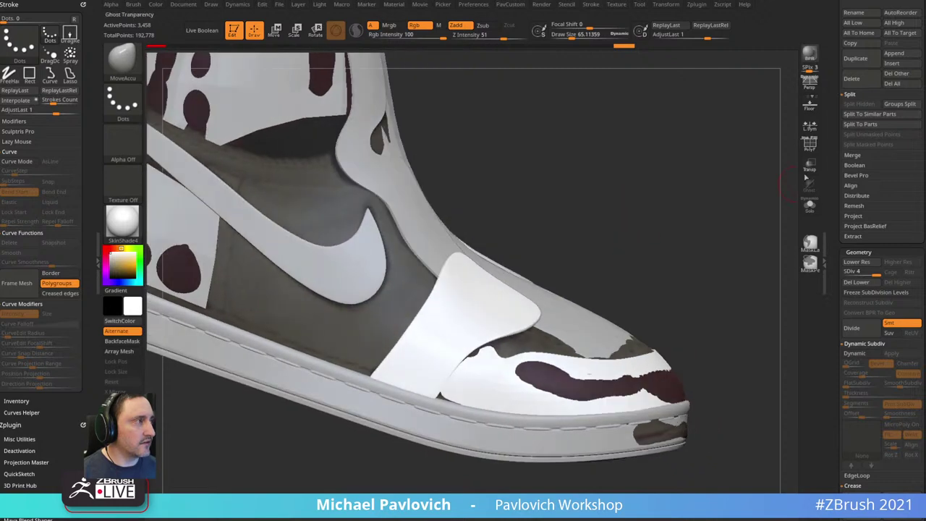
- Inspect the forefoot overlay against the layers beneath it using transparency and the polyframe, and restore the normal display
click(809, 165)
click(809, 148)
right_drag(730, 200, 668, 184)
click(810, 165)
click(809, 144)
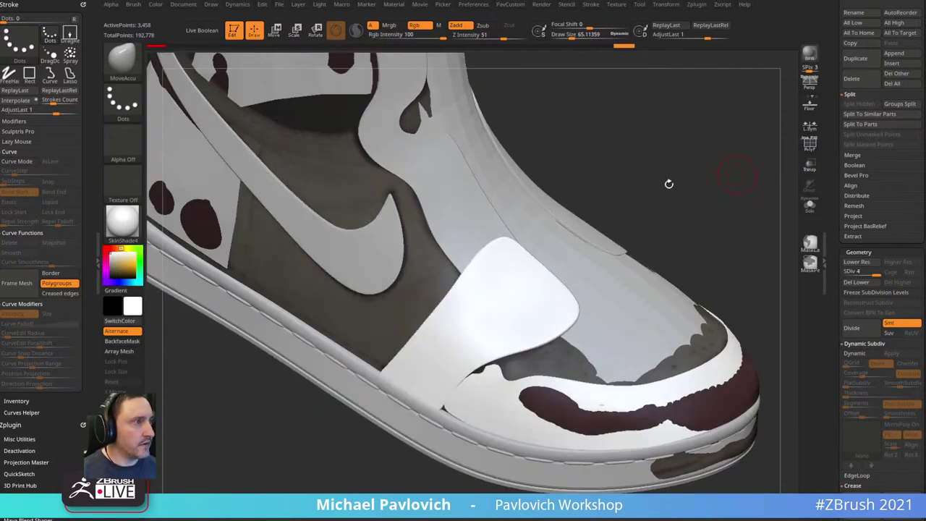
- Switch the shoe's display material to StartupMaterial and check the forefoot overlay's shading from several angles
click(124, 220)
click(170, 232)
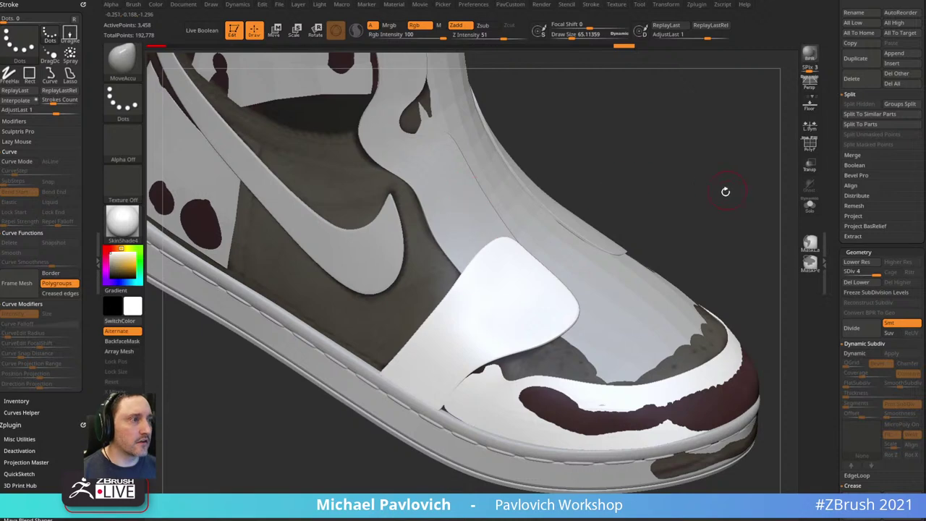
click(134, 214)
click(173, 234)
right_drag(690, 151, 635, 193)
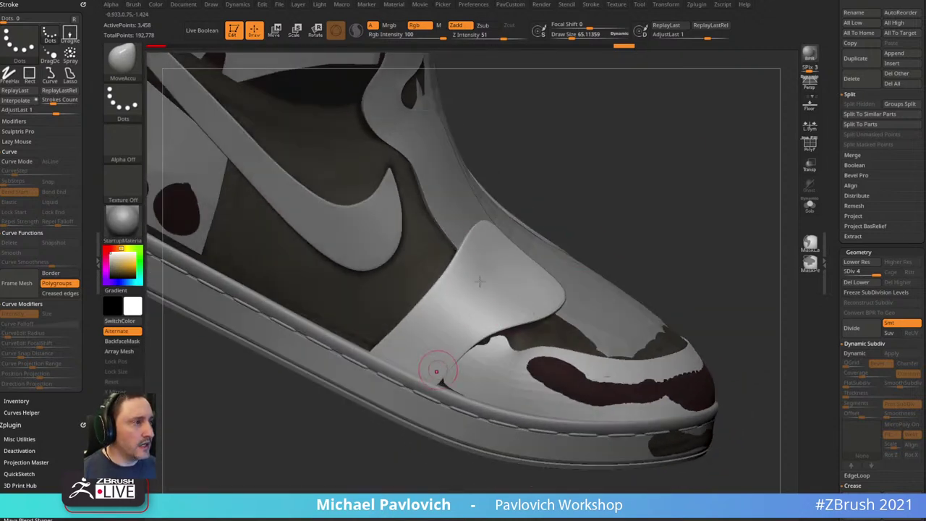
right_drag(436, 371, 509, 268)
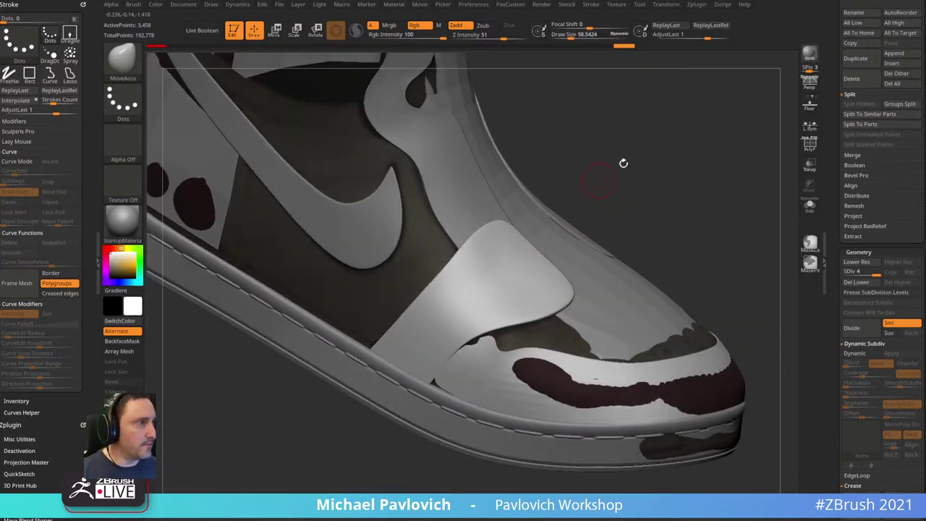
right_drag(622, 163, 496, 302)
- Choose the Standard brush and show the forefoot overlay's polyframe at subdivision level 2
key(b)
key(s)
key(t)
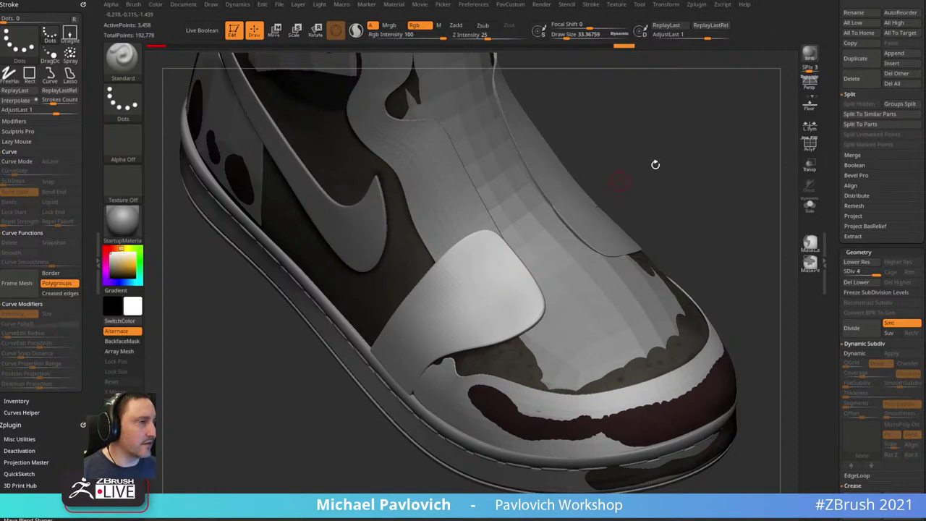
right_drag(655, 164, 763, 152)
click(809, 144)
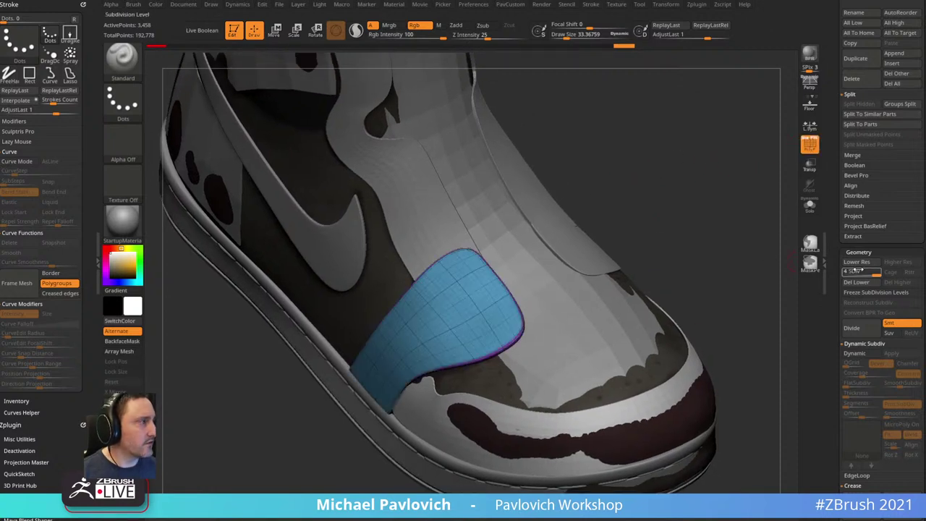
drag(862, 272, 854, 272)
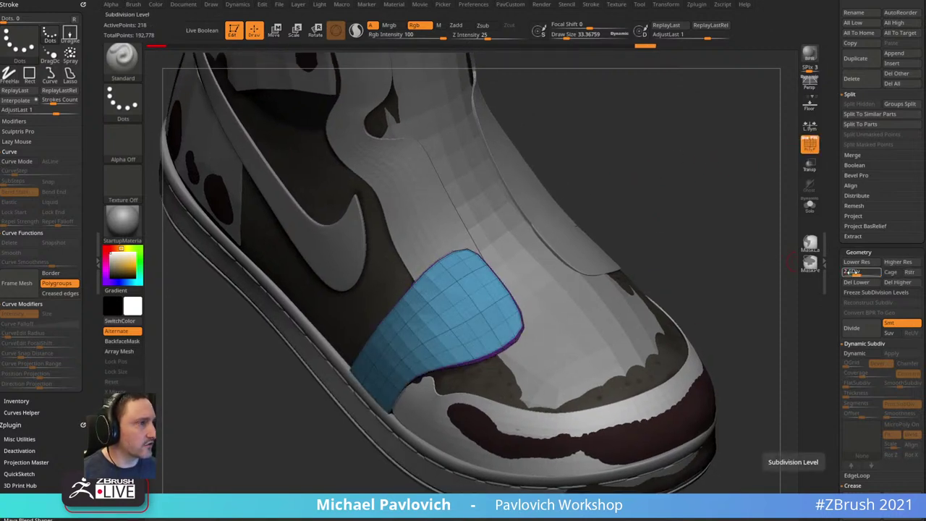
right_drag(736, 265, 742, 267)
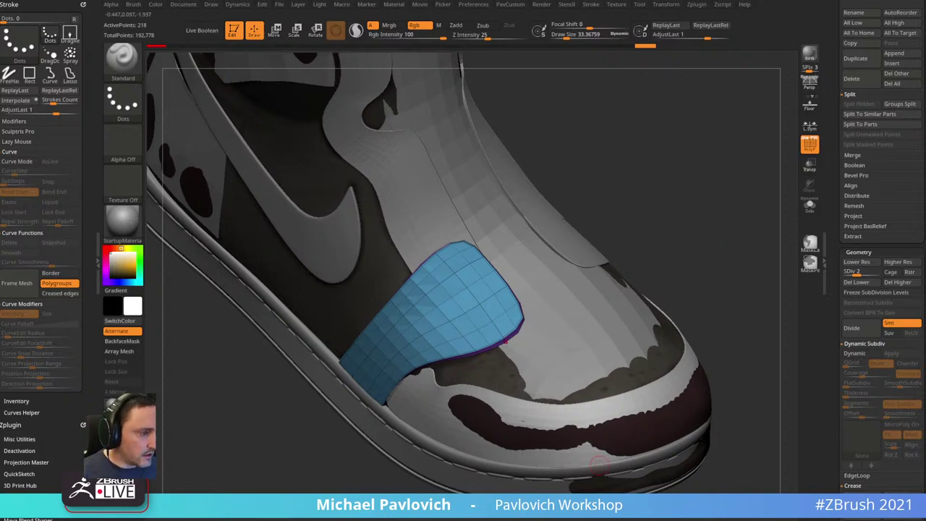
- Look at the vintage Jordan reference photo in the browser and return to the shoe model in ZBrush
key(alt+Tab)
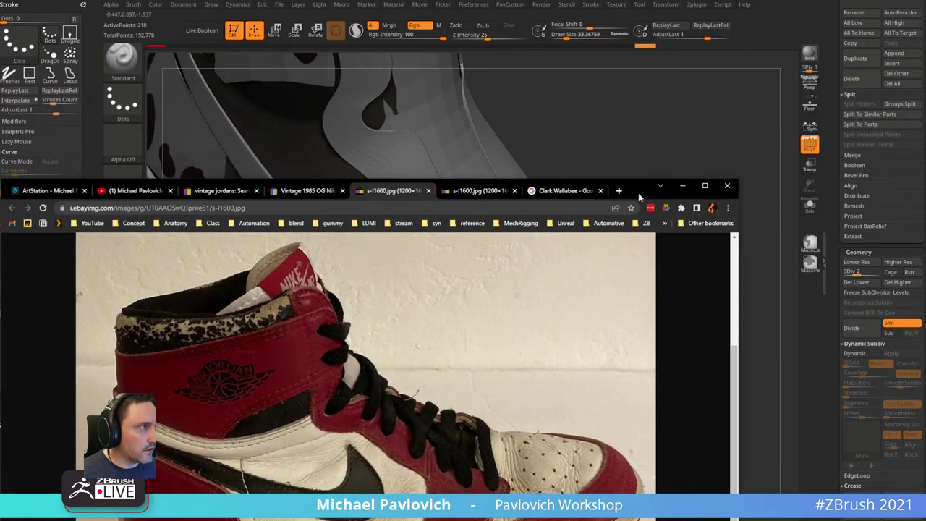
key(alt+Tab)
right_drag(659, 154, 663, 163)
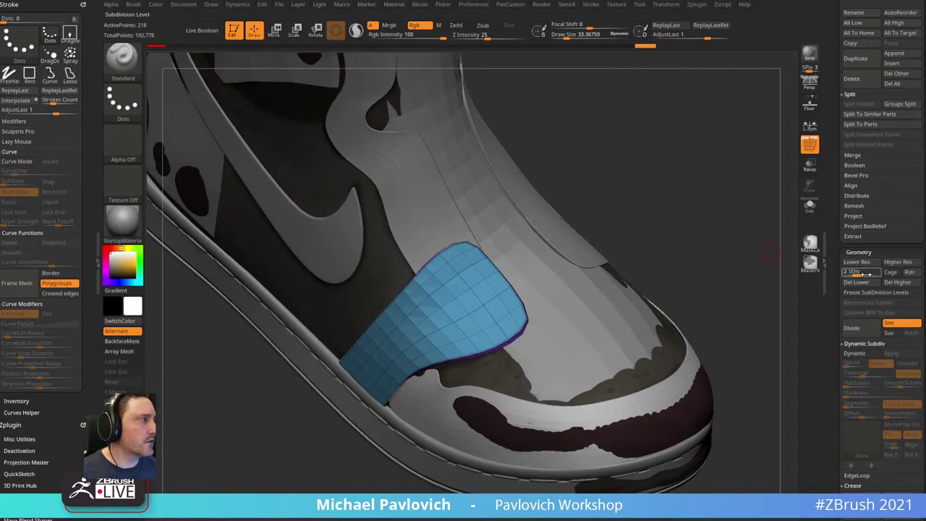
- Take the forefoot overlay down to subdivision level 1 and switch to the ZModeler brush
drag(865, 274, 848, 274)
right_drag(736, 268, 727, 264)
key(b)
key(z)
key(m)
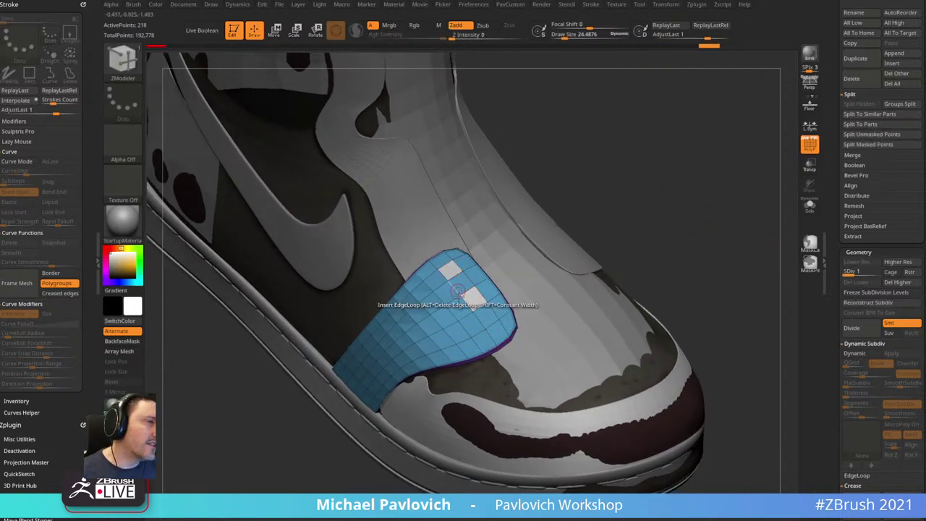
right_drag(601, 204, 597, 217)
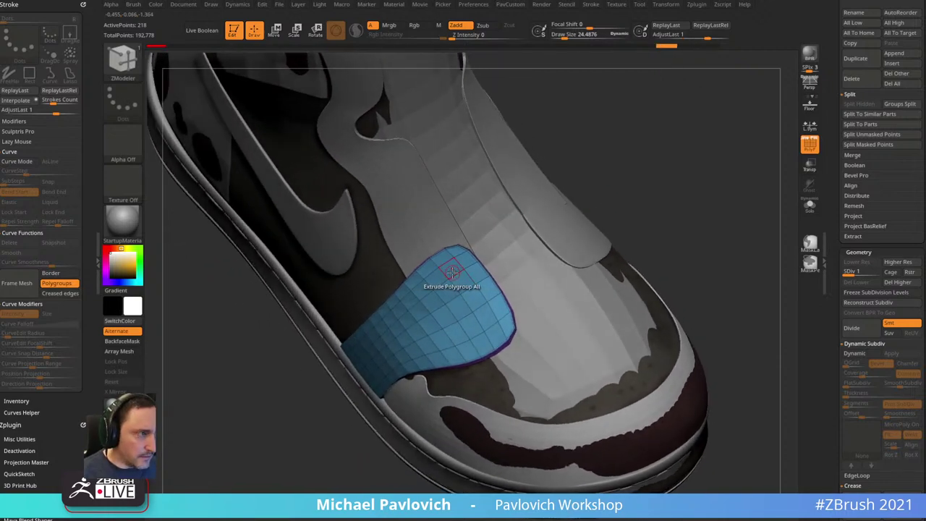
alt+click(473, 297)
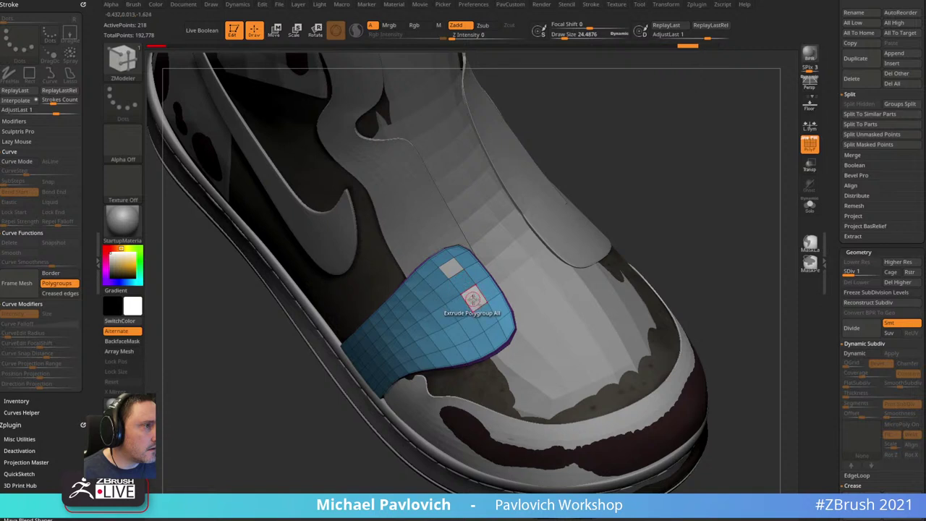
drag(674, 186, 693, 178)
key(ctrl+z)
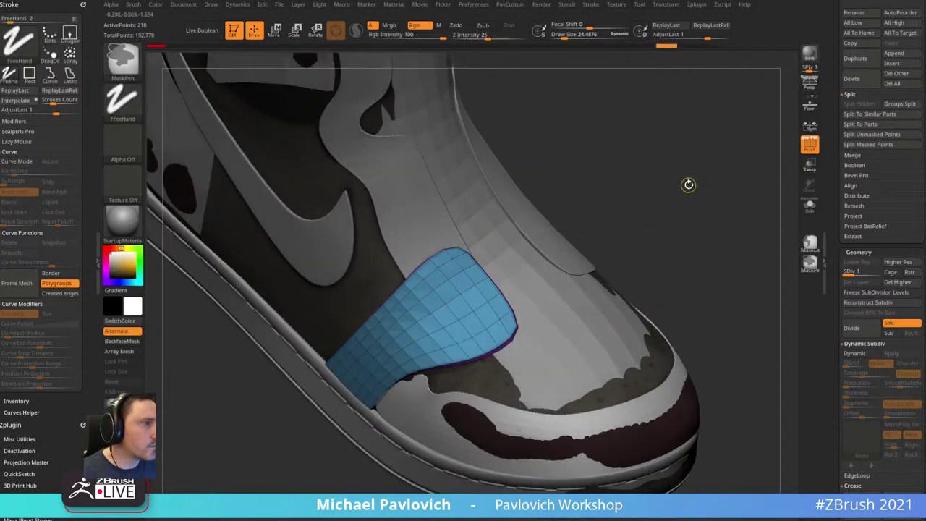
right_drag(688, 184, 684, 183)
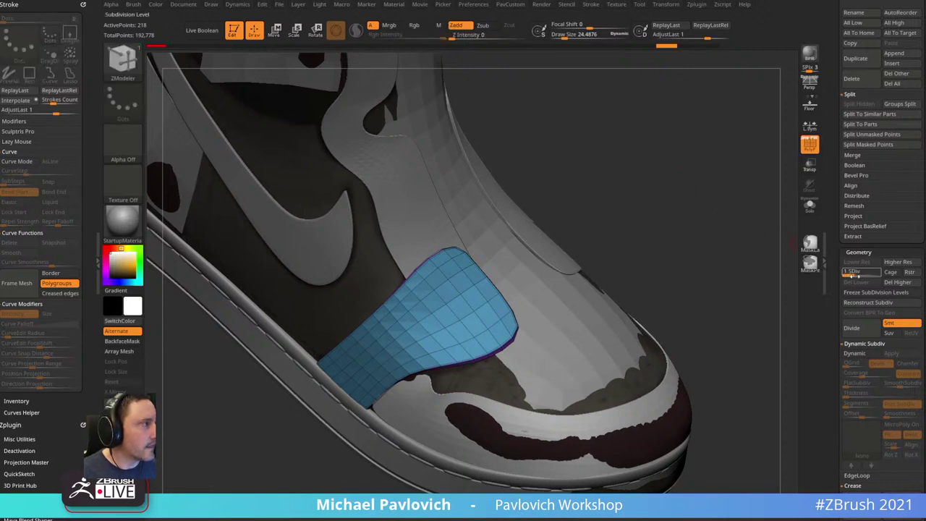
- Return the forefoot overlay to its low-polygon base mesh and turn off its Dynamic Subdivision preview
key(ctrl+d)
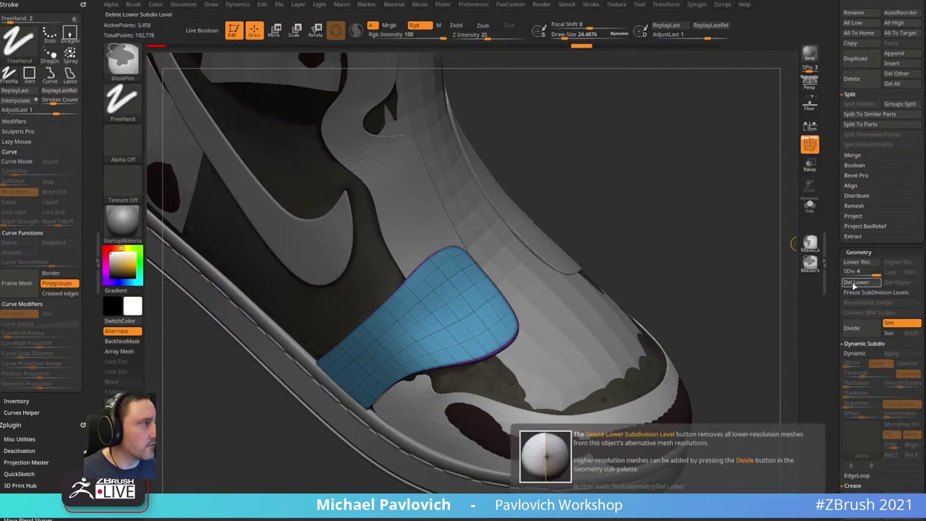
click(857, 284)
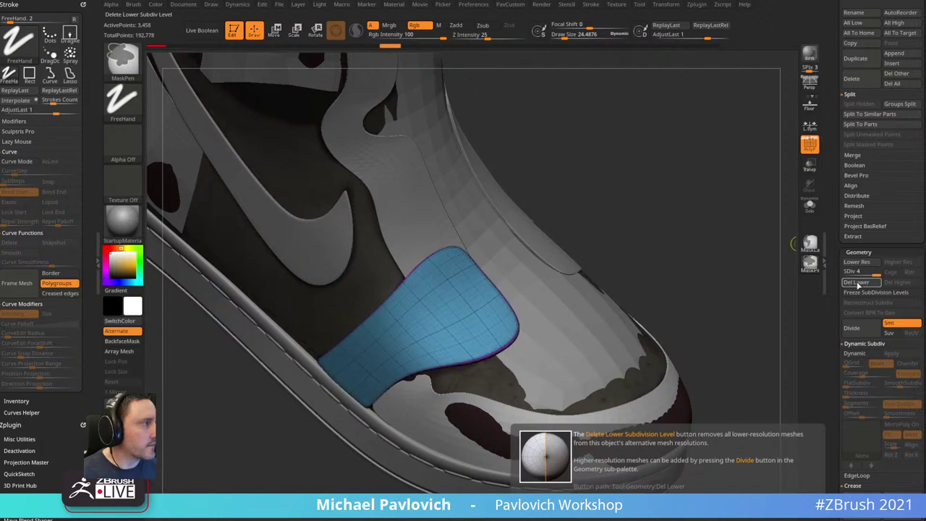
click(858, 284)
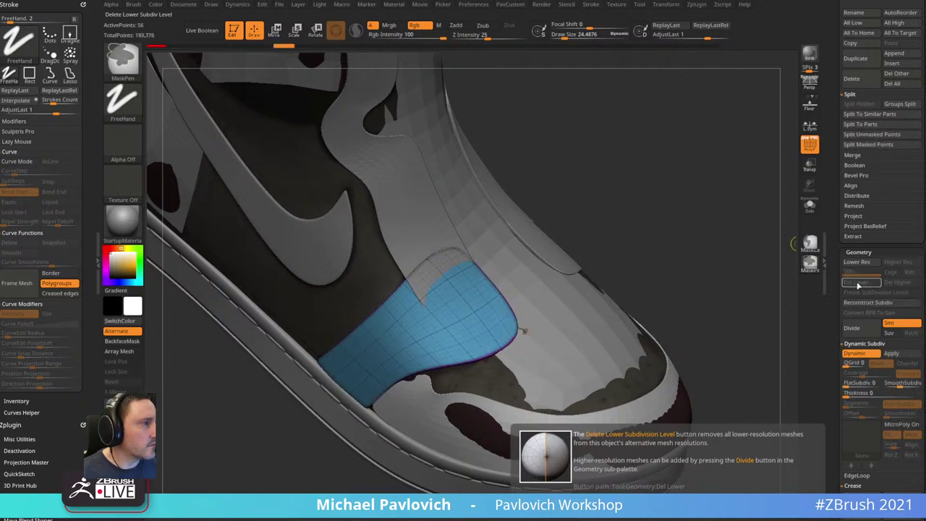
key(shift+d)
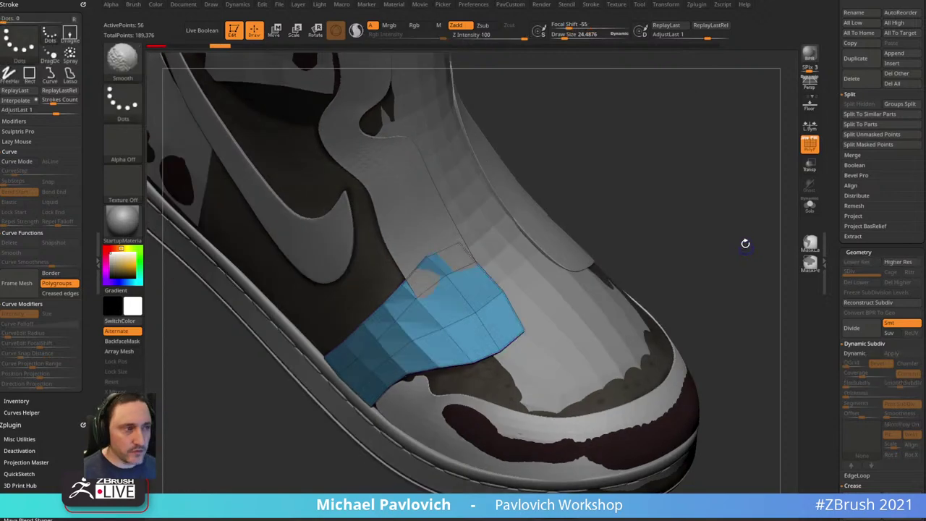
drag(745, 243, 669, 204)
- Set the ZModeler edge action to Slide with the Edge target and try sliding edges on the forefoot overlay
key(space)
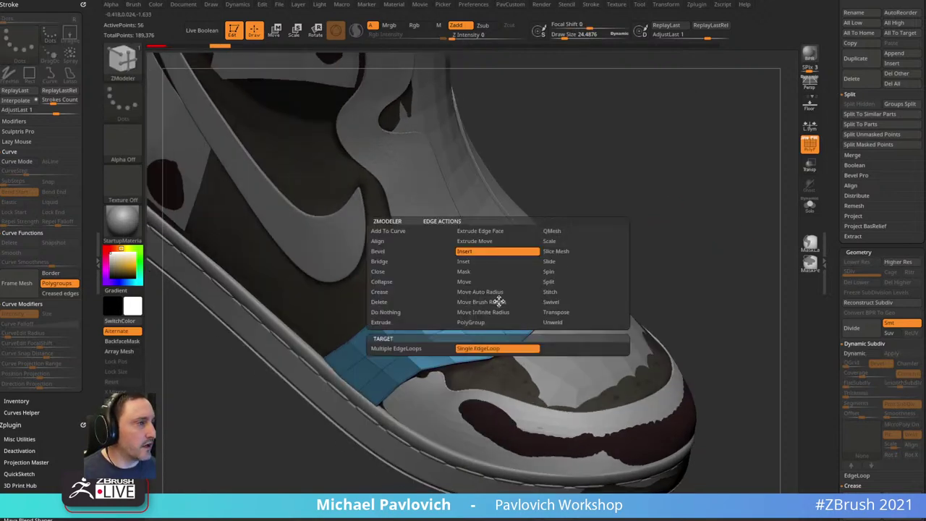
click(557, 263)
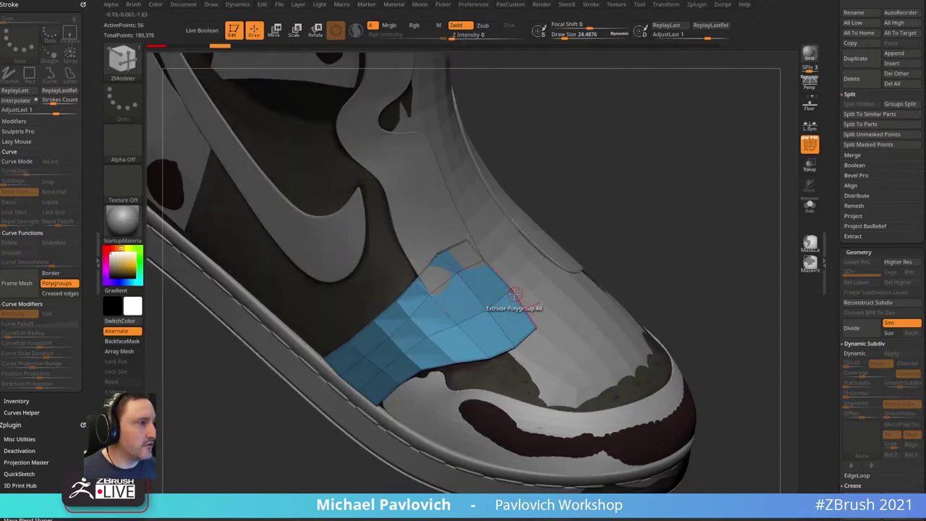
drag(496, 299, 492, 293)
key(space)
click(423, 350)
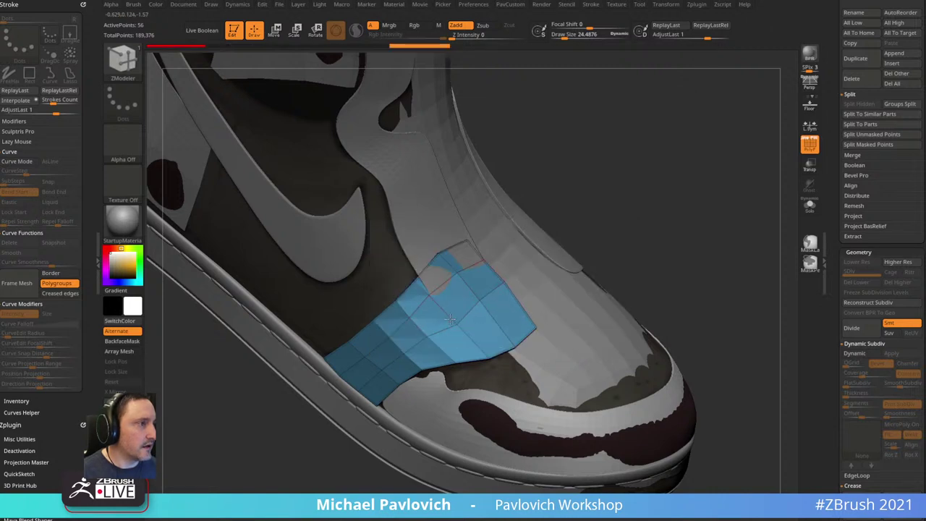
key(space)
click(502, 324)
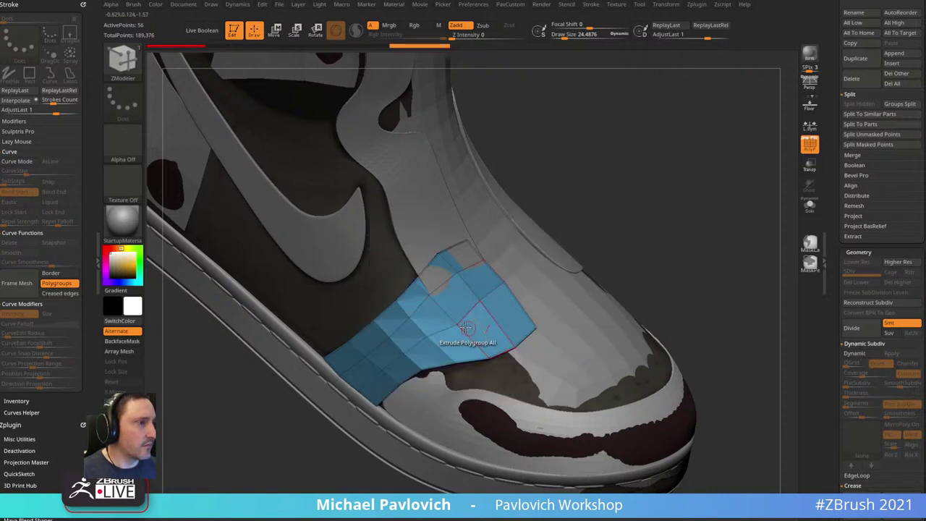
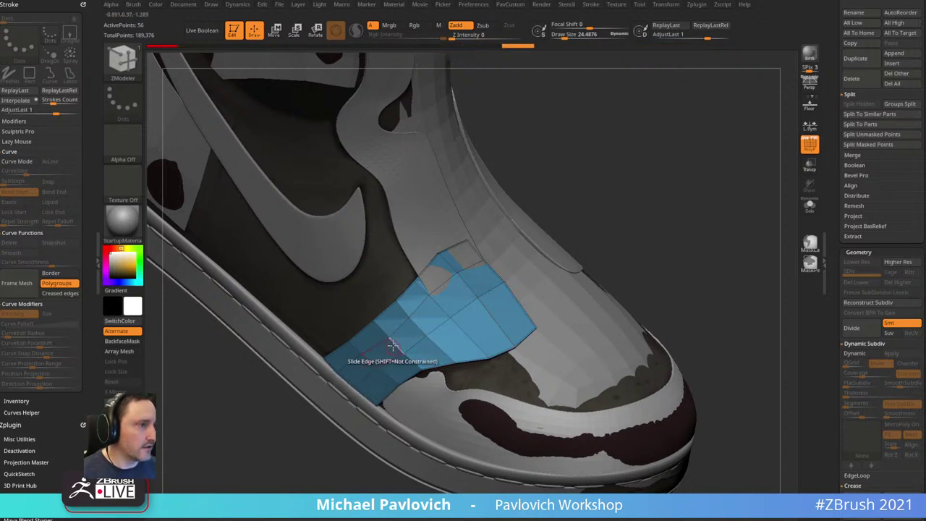
mouse_move(404, 351)
mouse_down()
mouse_move(399, 344)
mouse_move(422, 325)
mouse_move(410, 315)
mouse_up()
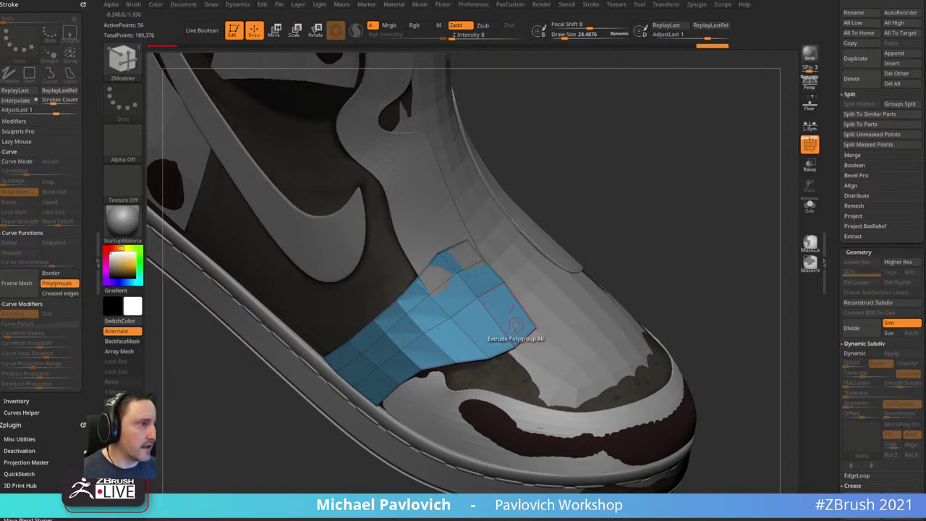
- Set the ZModeler edge action to Insert with the Single EdgeLoop target and add one edge loop to the forefoot overlay
key(space)
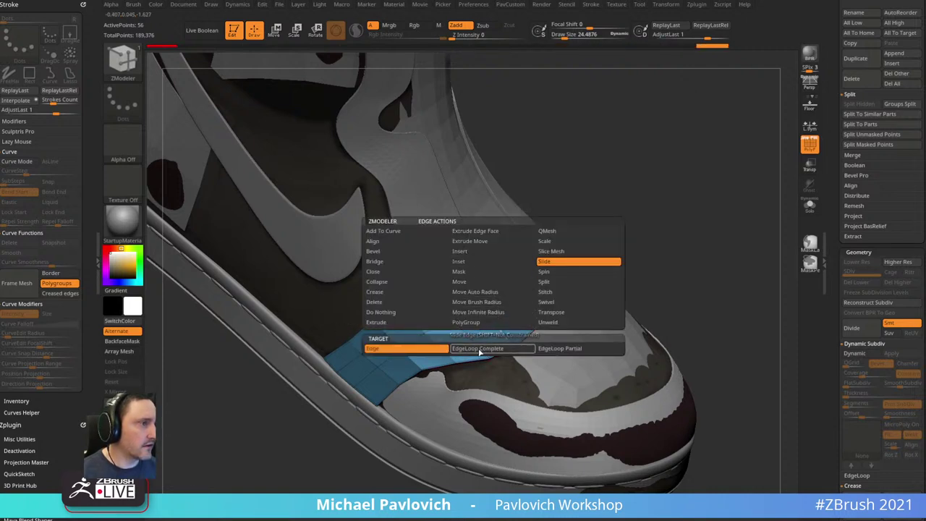
click(479, 348)
click(480, 252)
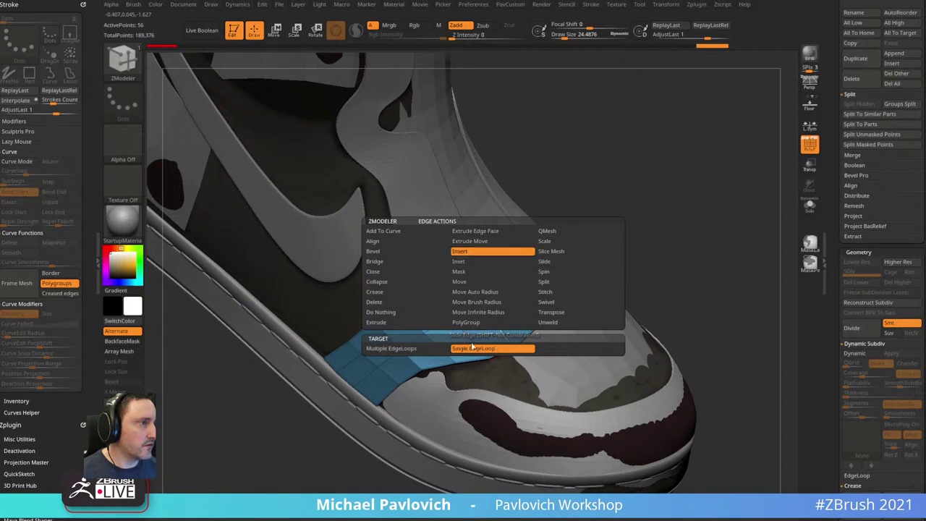
click(471, 348)
click(496, 321)
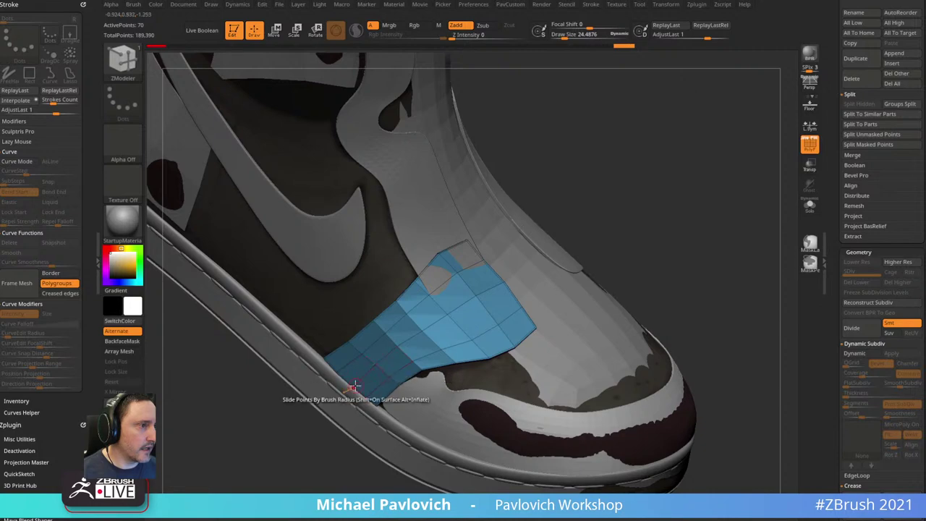
drag(354, 386, 350, 379)
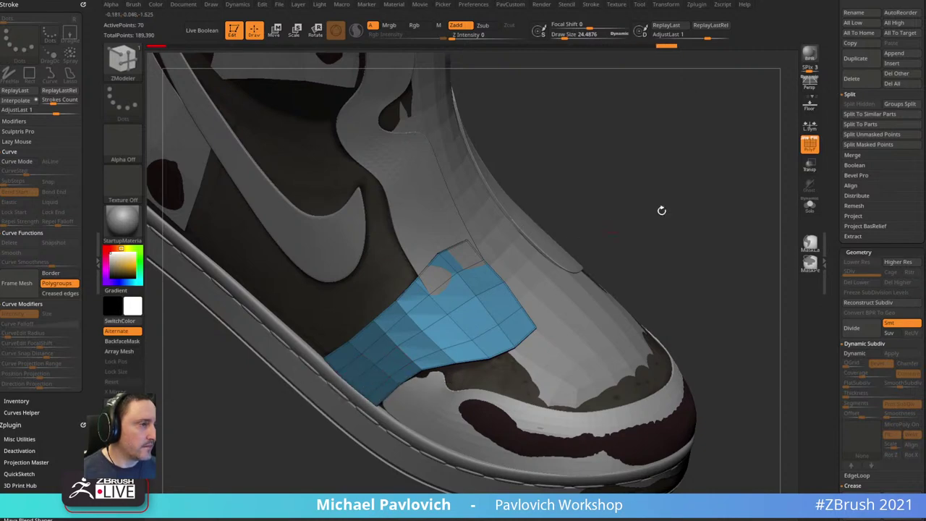
drag(661, 210, 688, 206)
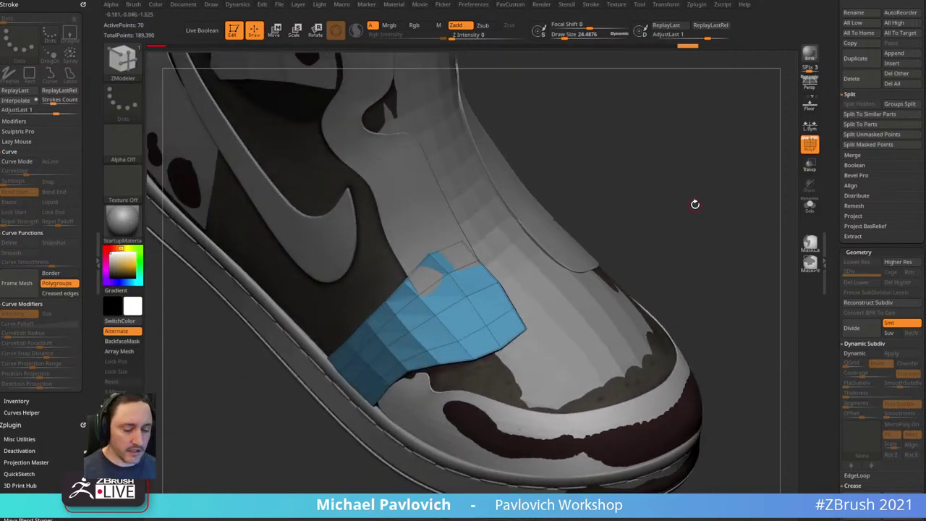
- Divide the forefoot overlay once and delete its lower subdivision level
key(ctrl+d)
click(844, 284)
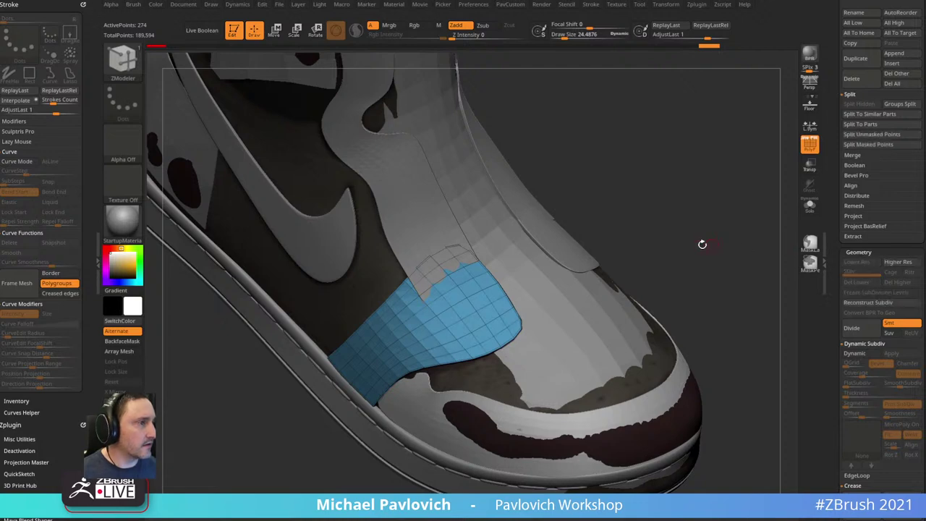
drag(702, 243, 708, 232)
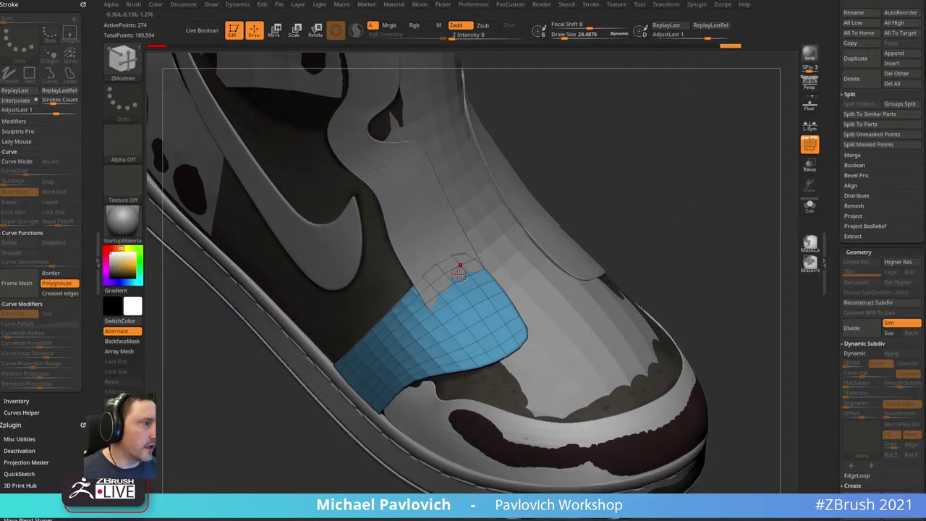
click(810, 205)
mouse_move(757, 217)
mouse_down()
mouse_move(744, 227)
mouse_move(719, 190)
mouse_move(488, 250)
mouse_up()
click(812, 206)
- Adjust the outline of the forefoot overlay against the shoe with a resized Move brush
key(s)
click(494, 248)
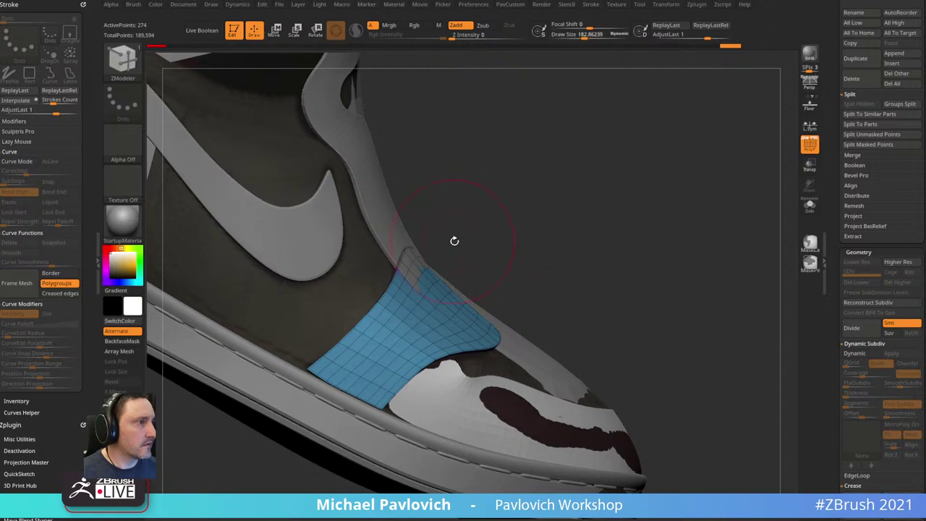
key(b)
key(m)
key(v)
drag(573, 265, 610, 232)
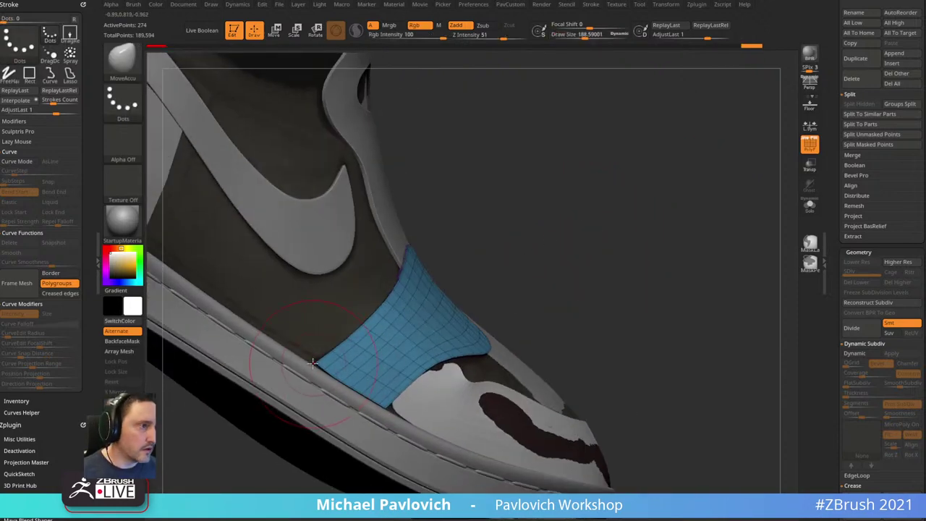
mouse_move(639, 242)
mouse_down()
mouse_move(603, 268)
mouse_move(582, 322)
mouse_up()
key(s)
click(568, 324)
mouse_move(720, 206)
mouse_down()
mouse_move(708, 222)
mouse_move(752, 214)
mouse_up()
- Isolate the forefoot overlay, delete the extra edge loop around its side wall with ZModeler, and show the whole shoe again
key(b)
key(z)
key(m)
drag(807, 225, 480, 293)
click(810, 206)
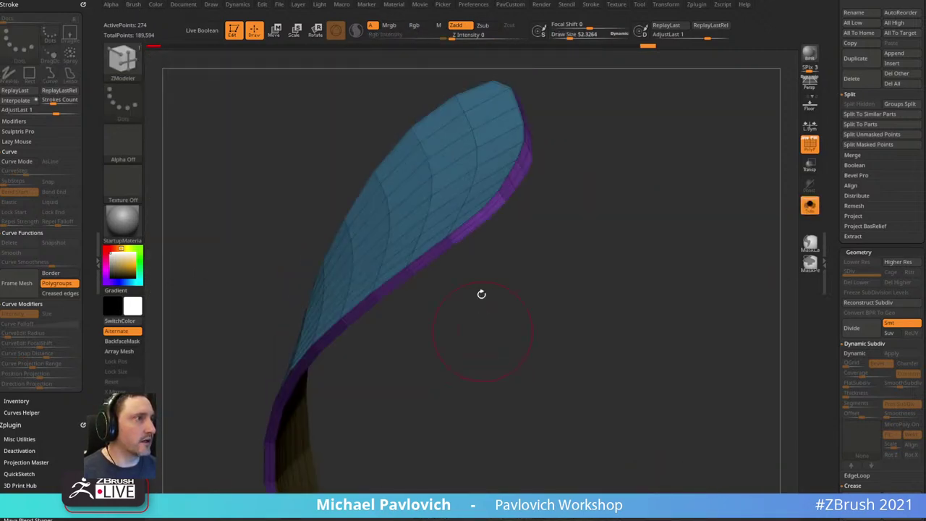
key(space)
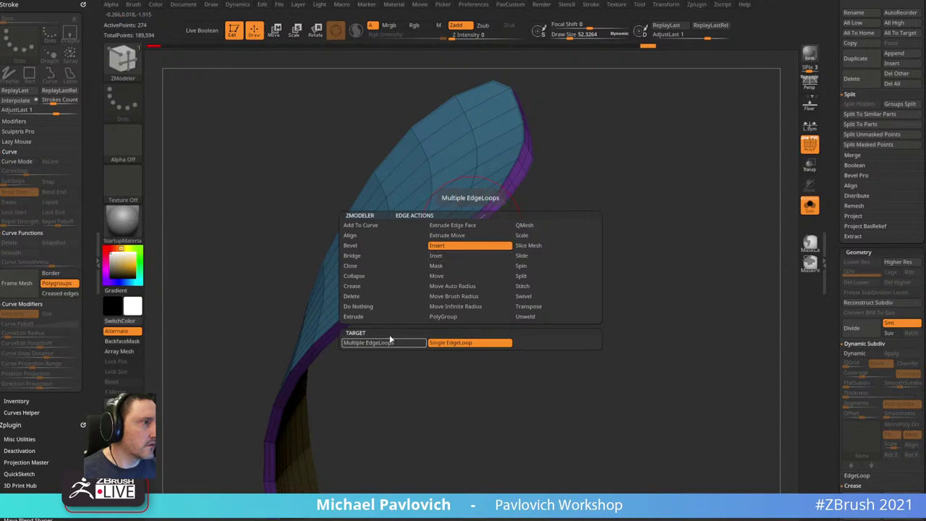
alt+click(477, 219)
key(f)
drag(608, 191, 702, 159)
click(809, 206)
- Mark three spaced polygons along the upper part of the forefoot overlay as lace hole positions
key(s)
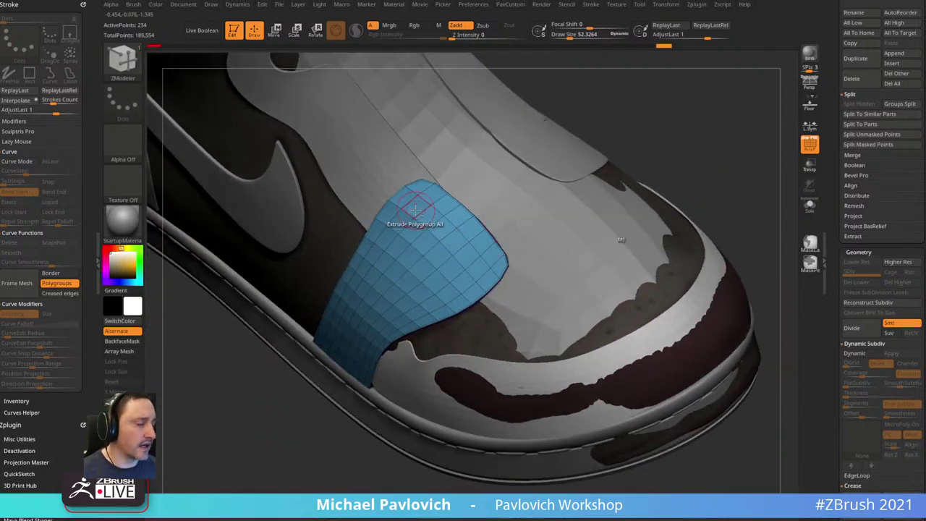
drag(413, 222, 408, 223)
alt+drag(628, 82, 626, 110)
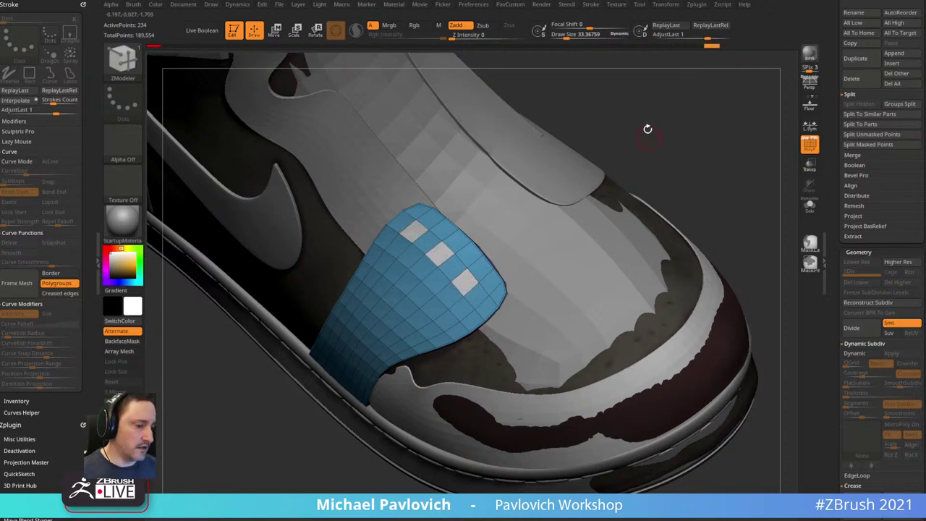
mouse_move(643, 137)
mouse_down()
mouse_move(661, 122)
mouse_move(653, 129)
mouse_up()
drag(580, 150, 438, 254)
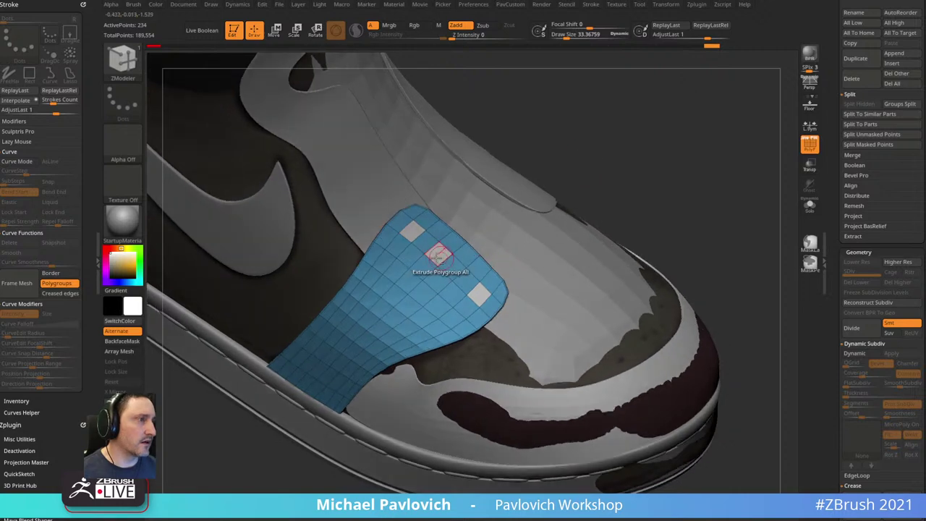
drag(604, 162, 558, 172)
- Try to punch lace holes through the isolated overlay with the QMesh polygon action and the Polygroup All target
key(b)
key(m)
key(v)
key(b)
key(z)
key(m)
key(space)
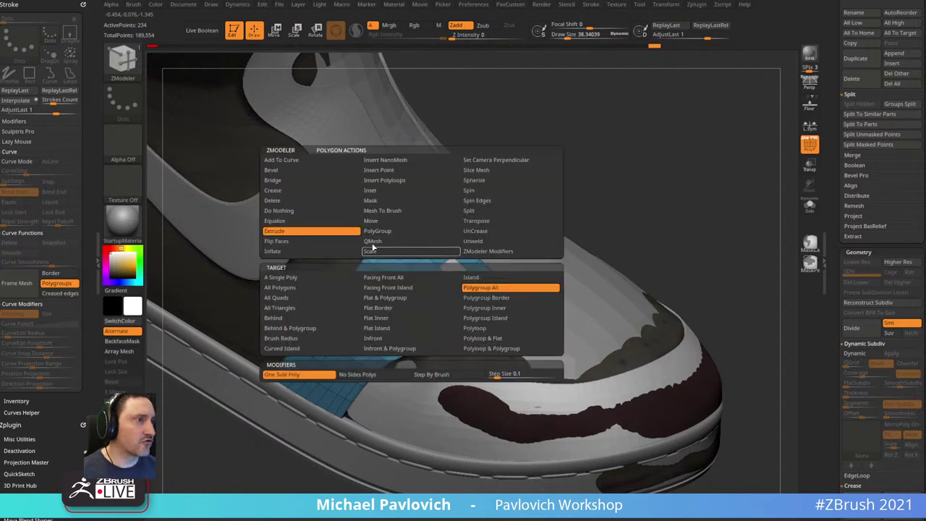
click(372, 241)
click(809, 208)
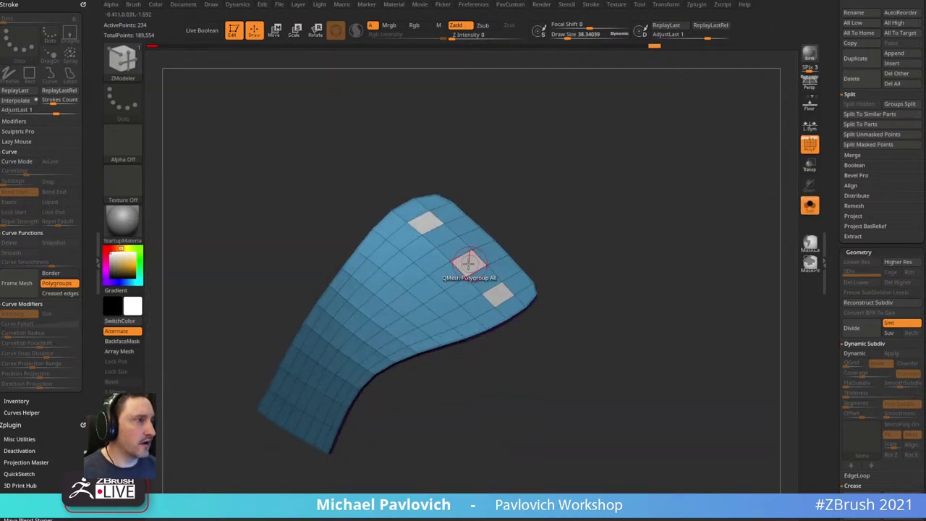
drag(561, 264, 564, 243)
key(ctrl+z)
key(ctrl+z)
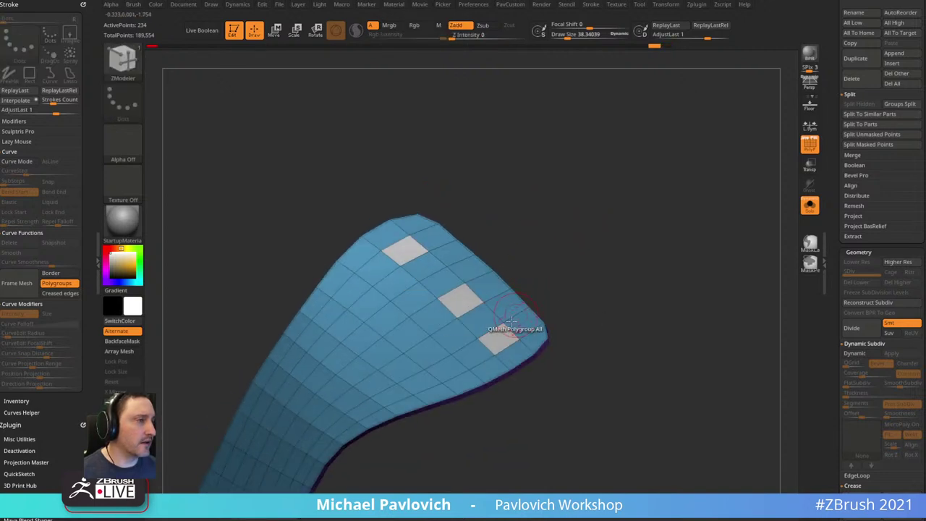
alt+click(497, 337)
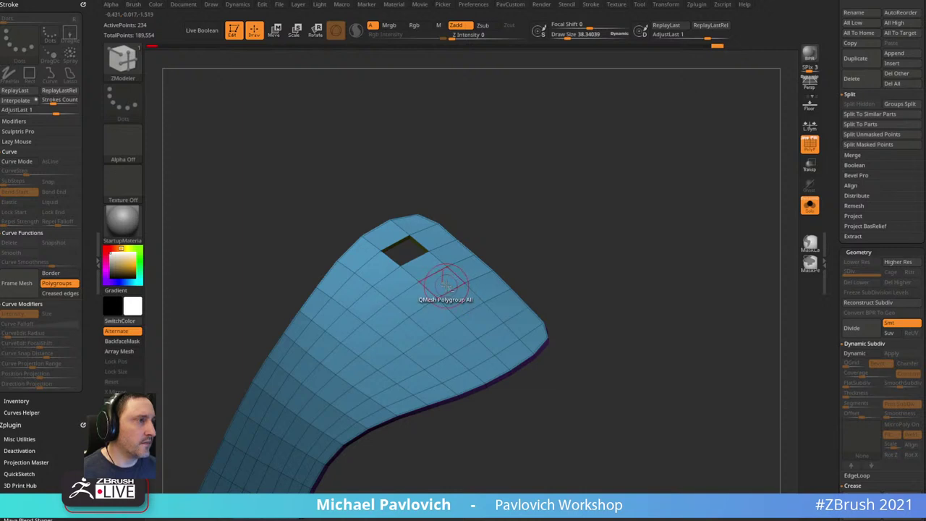
drag(548, 250, 508, 207)
- Delete everything except the overlay's outer face and extrude that face with the Polygroup All target to rebuild its thickness
ctrl+shift+click(428, 231)
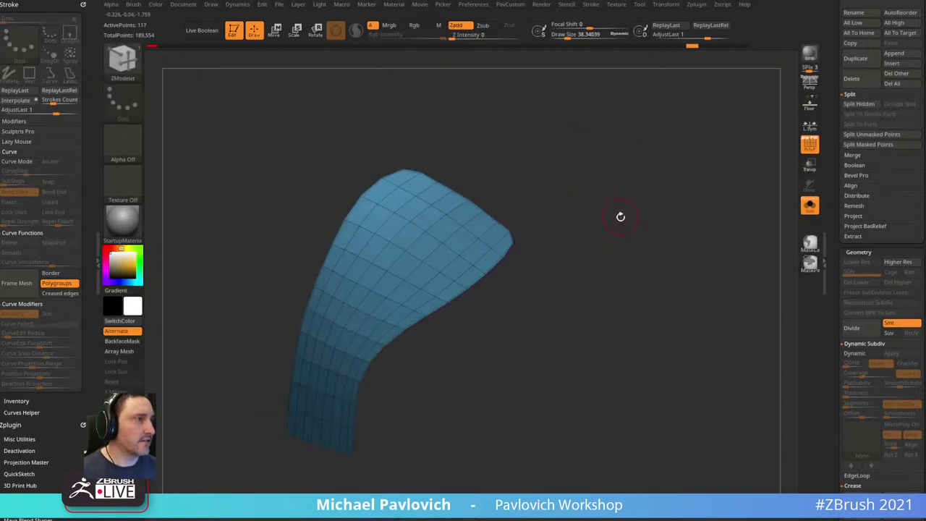
key(grave)
key(space)
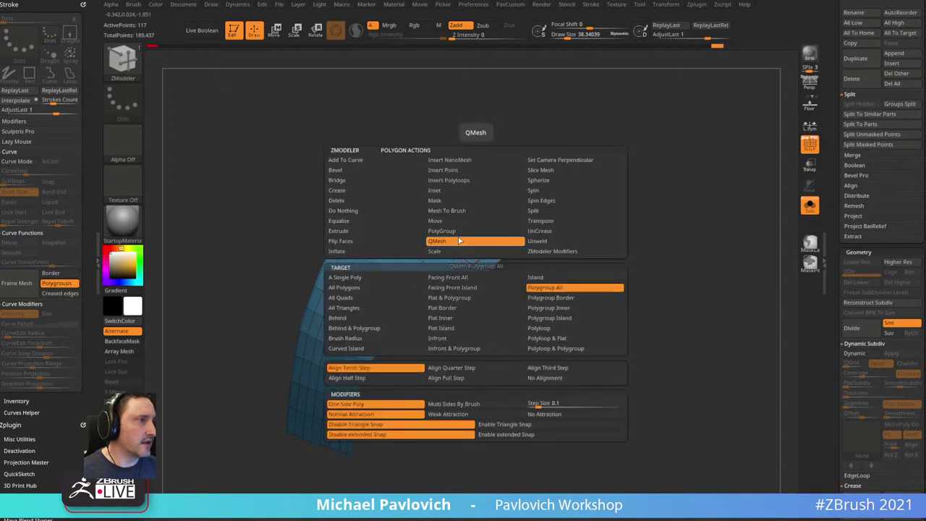
click(388, 242)
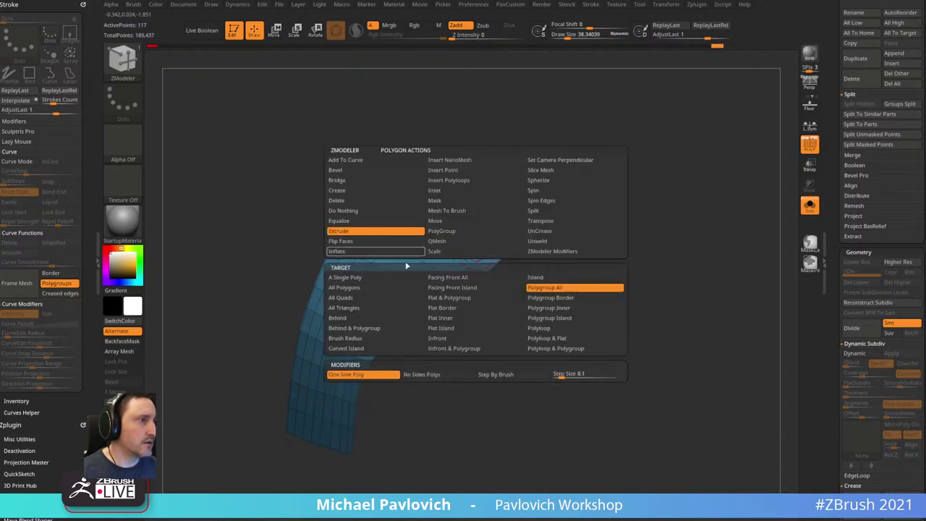
click(466, 252)
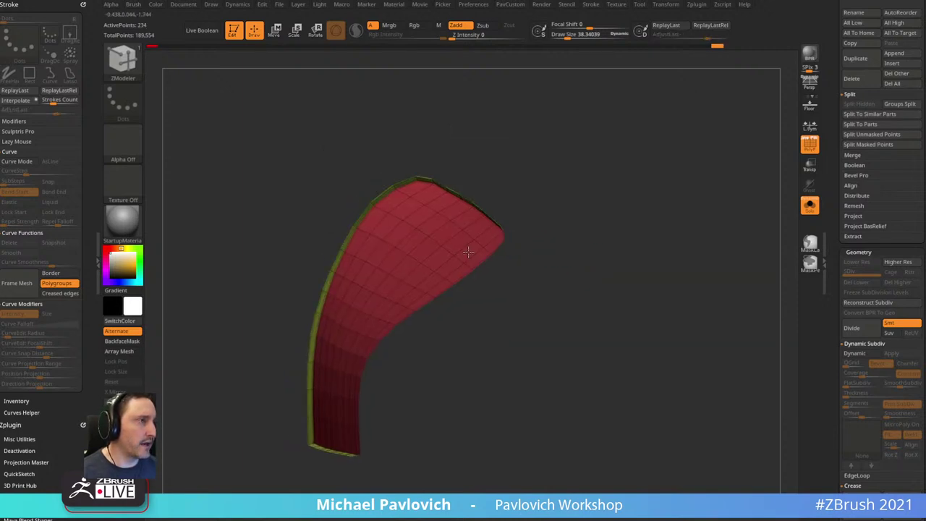
key(3)
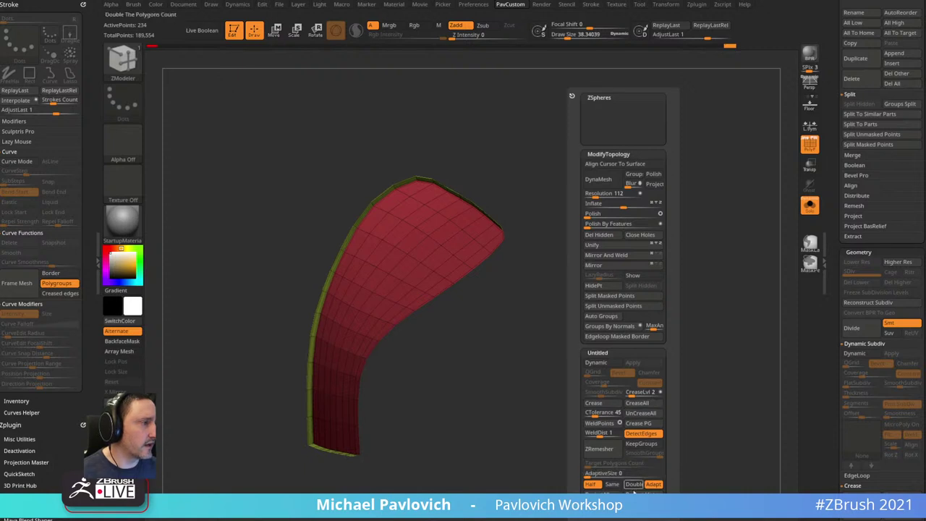
drag(564, 445, 515, 175)
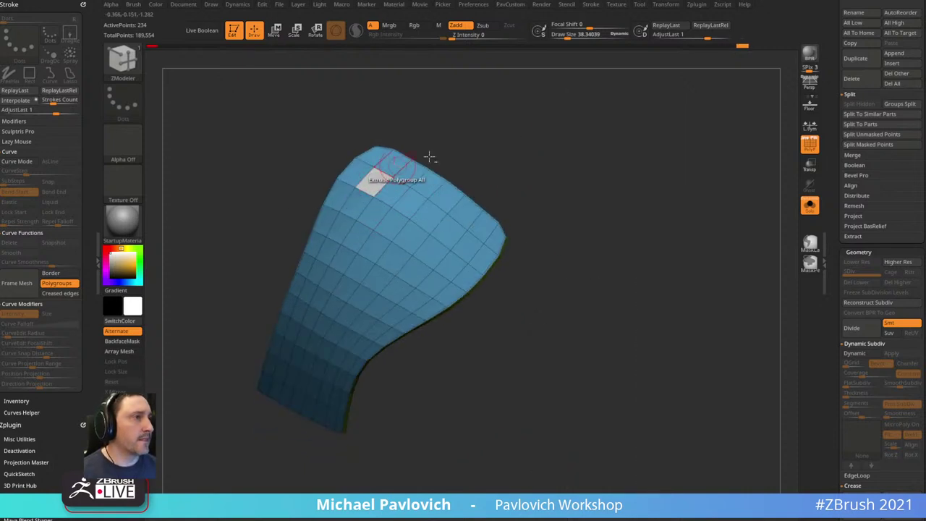
- Try the Extrude action on a polygon near the overlay's upper edge and undo it
drag(430, 157, 441, 139)
click(377, 183)
drag(535, 162, 467, 146)
key(ctrl+z)
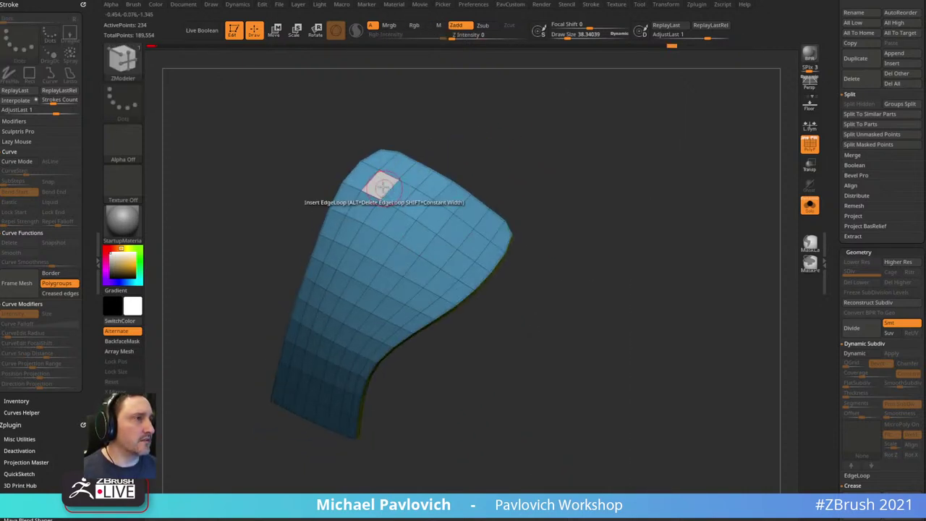
- Punch three spaced lace holes through the upper part of the forefoot overlay with the QMesh polygon action
key(space)
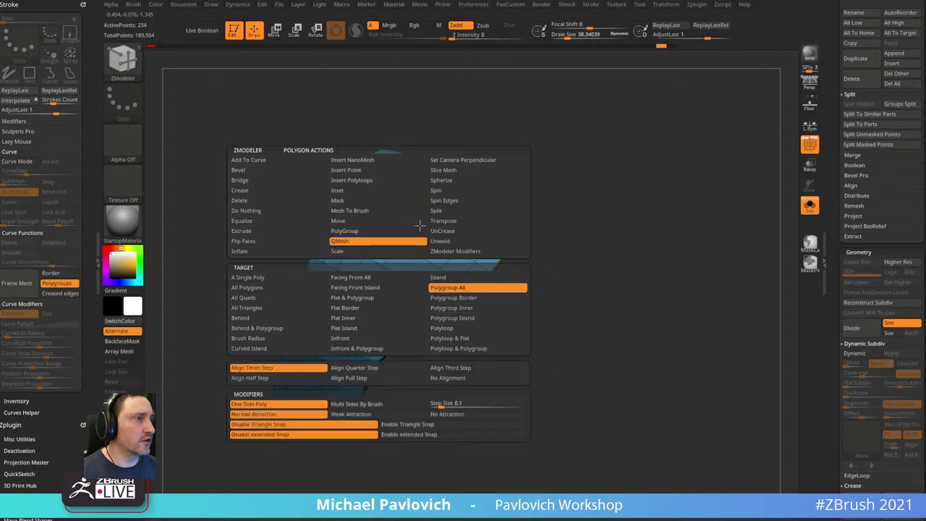
click(380, 190)
drag(495, 167, 447, 191)
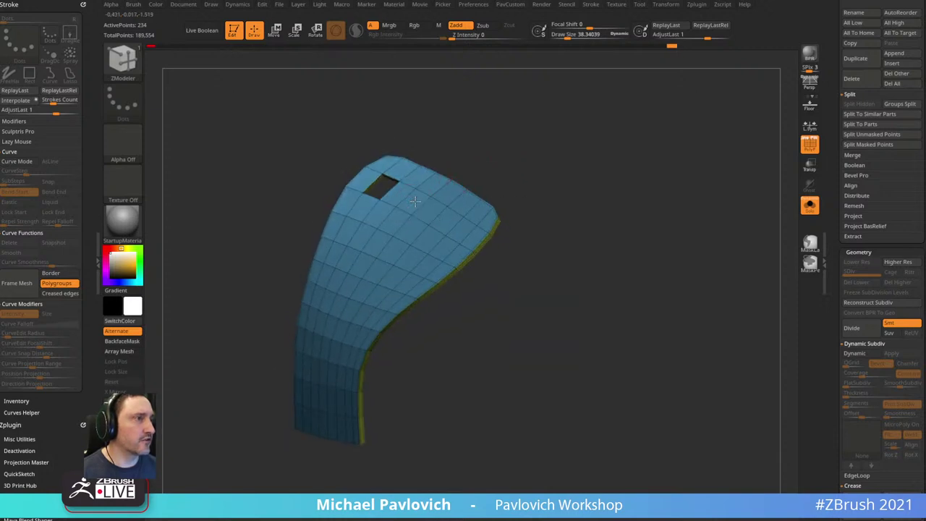
click(415, 201)
click(444, 219)
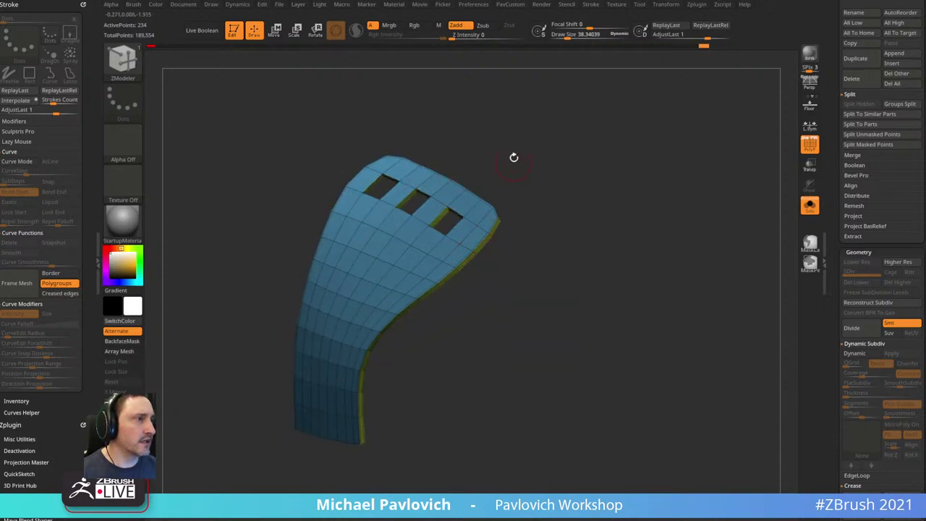
drag(514, 157, 456, 172)
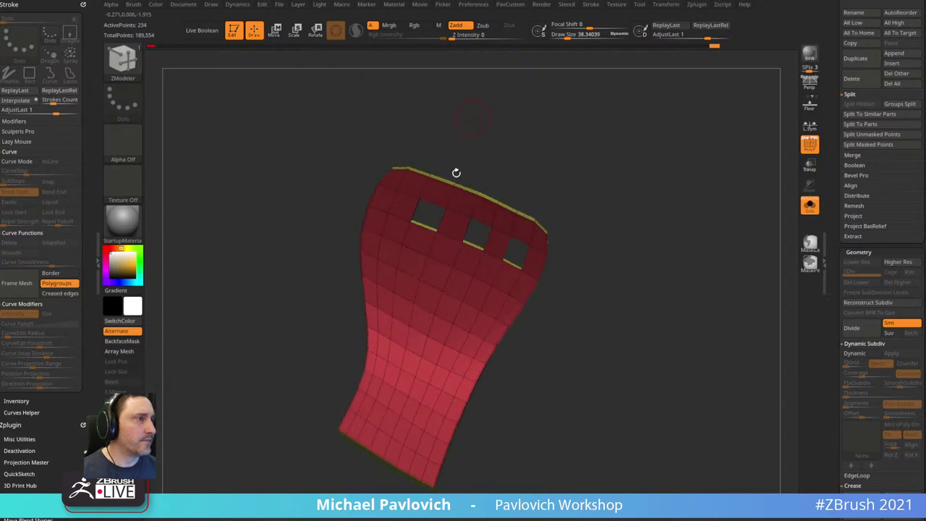
drag(503, 135, 779, 174)
- Preview the overlay with Dynamic Subdivision, hide its polyframe, and crease the polygroup borders
key(d)
click(810, 145)
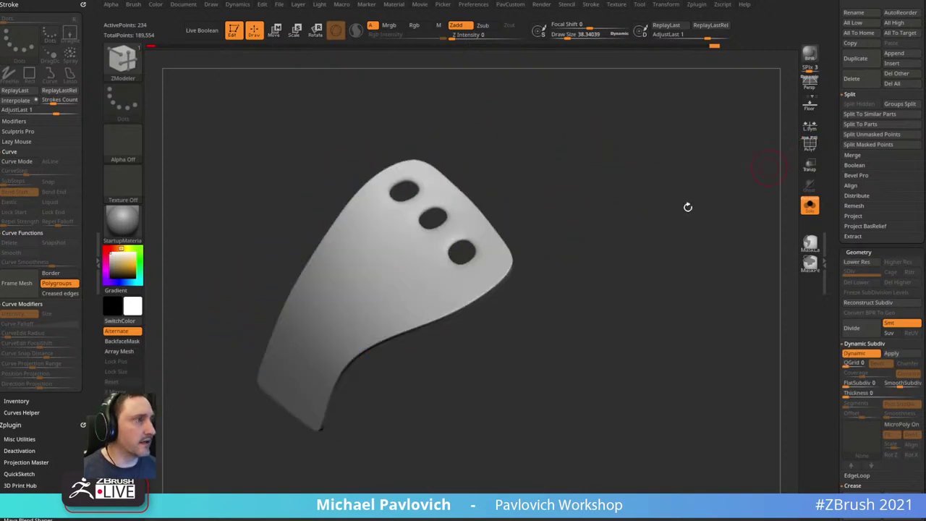
drag(687, 206, 700, 190)
key(4)
click(688, 423)
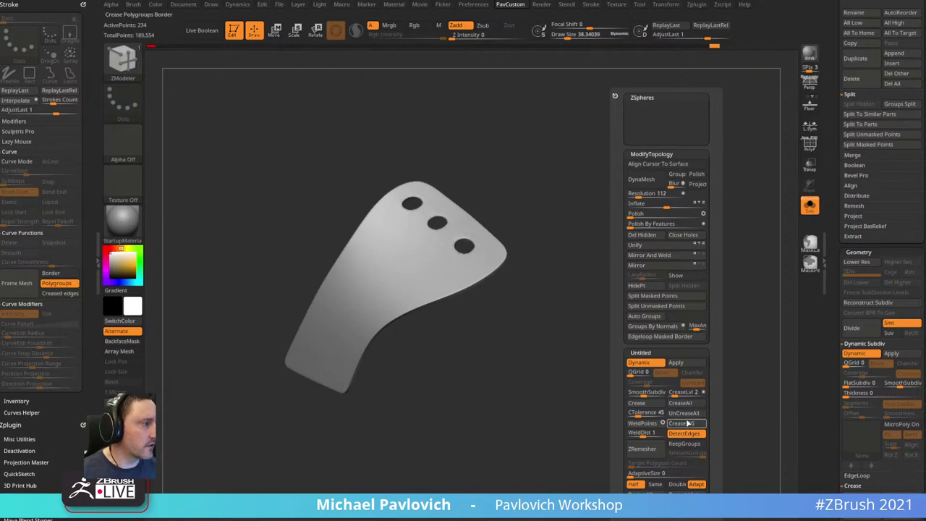
drag(602, 313, 623, 341)
- Show the whole shoe again and adjust the forefoot overlay's crease level
key(g)
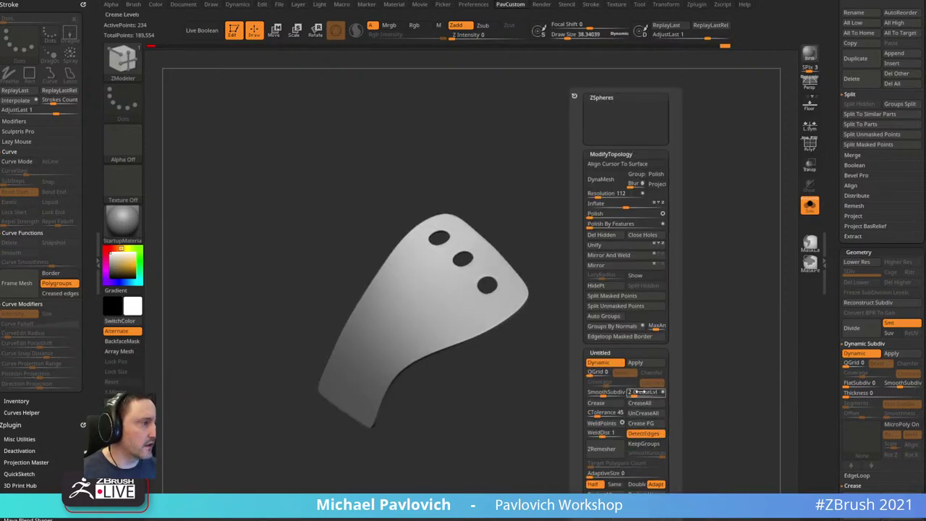
click(810, 212)
drag(701, 245, 731, 244)
key(g)
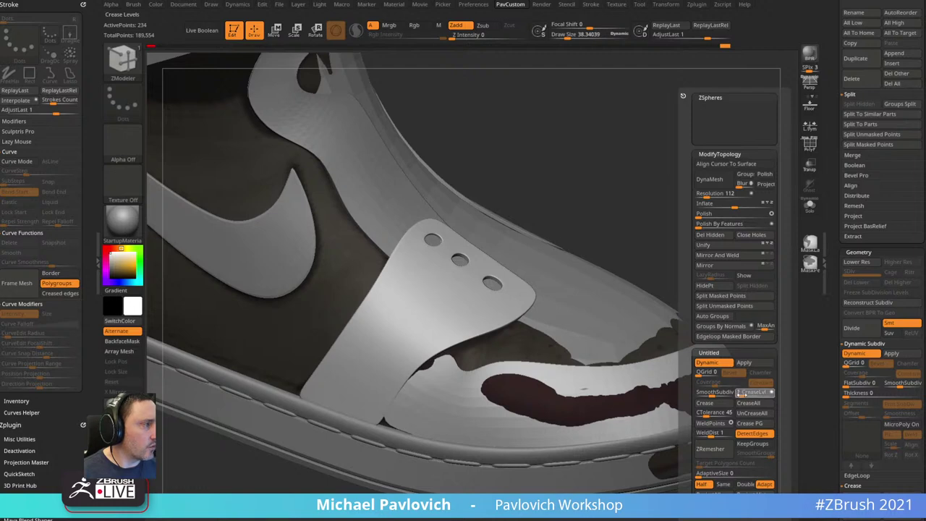
click(741, 394)
- Refine the position and shape of the overlay's lace hole area with the Move brush
mouse_move(684, 173)
alt+mouse_down()
mouse_move(668, 149)
mouse_move(564, 275)
mouse_move(678, 143)
mouse_move(647, 142)
mouse_move(667, 165)
alt+mouse_up()
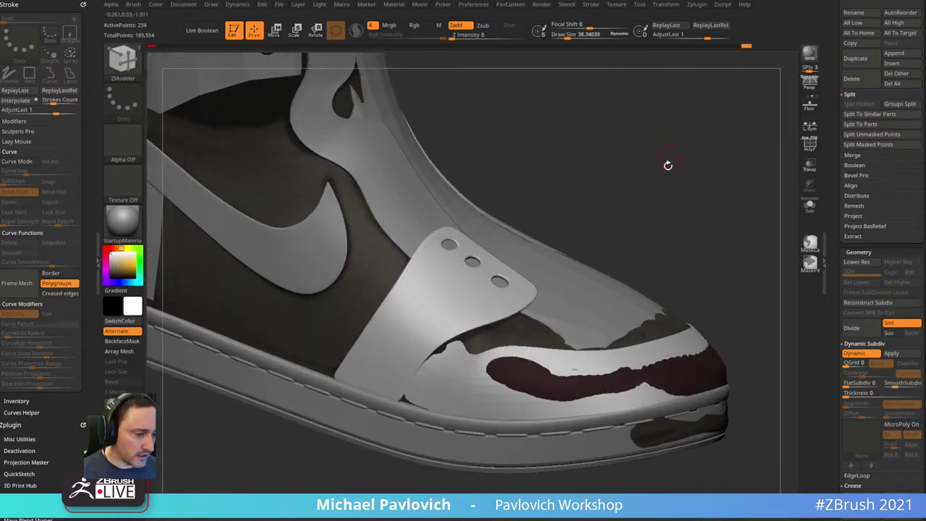
drag(516, 260, 494, 316)
key(b)
key(m)
key(v)
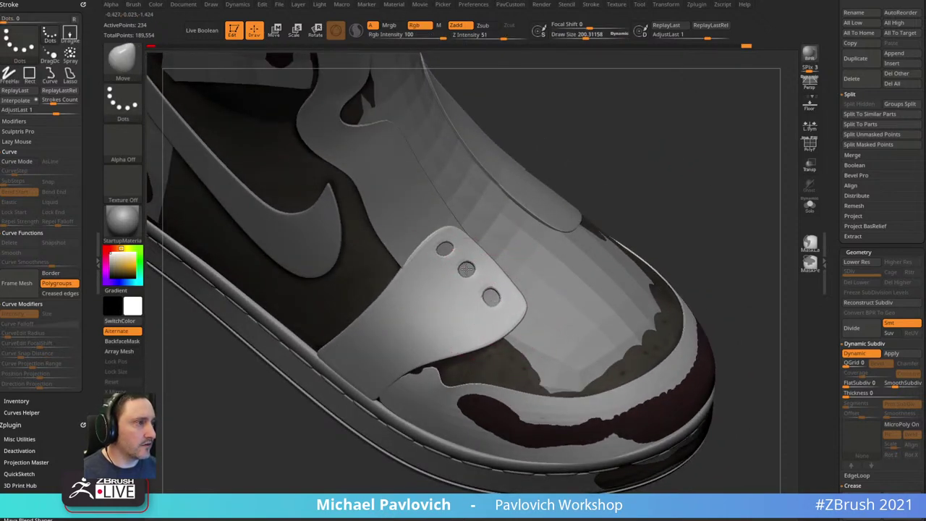
drag(448, 268, 479, 289)
drag(663, 168, 678, 209)
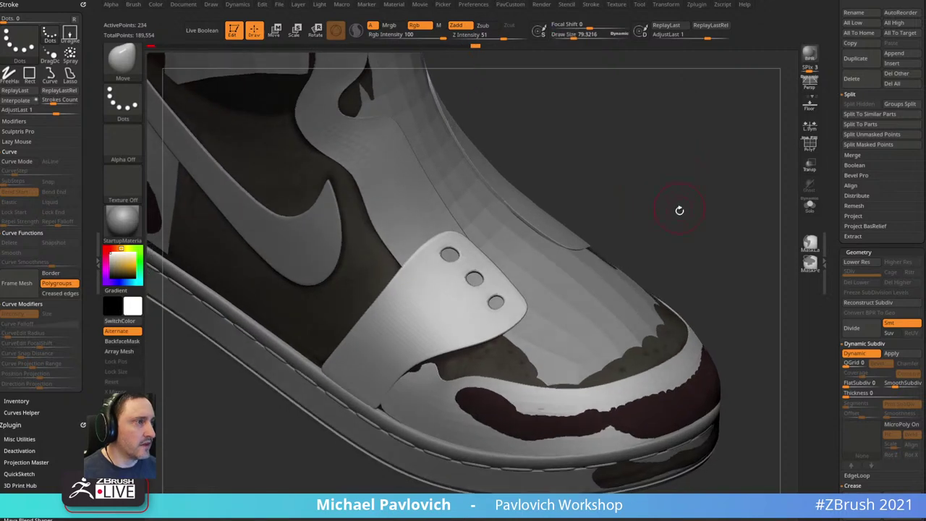
- Apply the Dynamic Subdivision to the forefoot overlay and divide it once more to subdivision level 4
key(space)
click(657, 363)
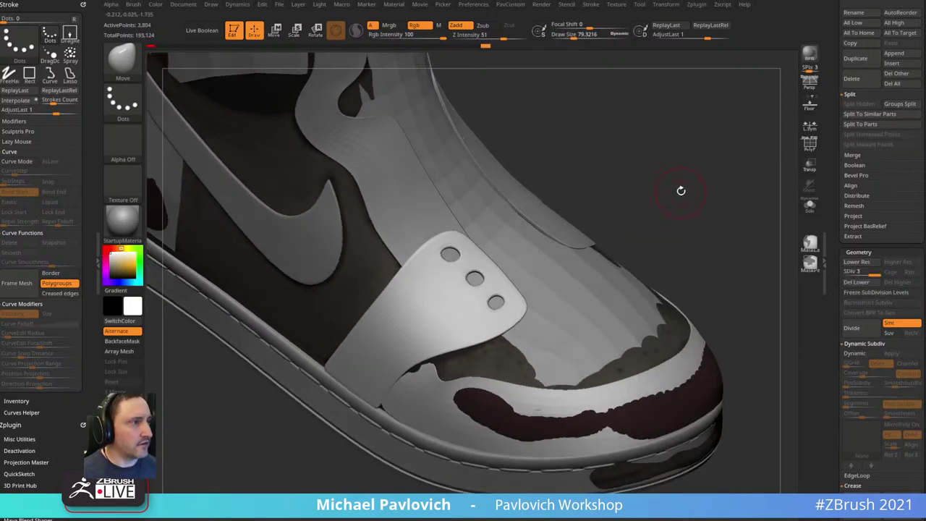
key(ctrl)
key(ctrl+d)
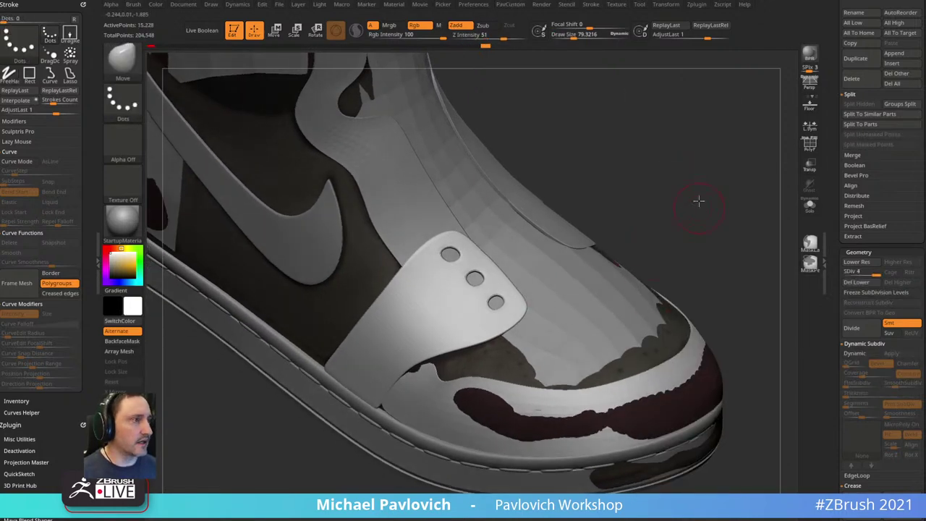
- Try to carve a groove along the forefoot overlay's edge with the DamStandard brush, and undo it
mouse_move(698, 201)
mouse_down()
mouse_move(700, 153)
mouse_move(667, 167)
mouse_up()
key(b)
key(d)
key(s)
mouse_move(688, 135)
mouse_down()
mouse_move(682, 122)
mouse_move(619, 181)
mouse_up()
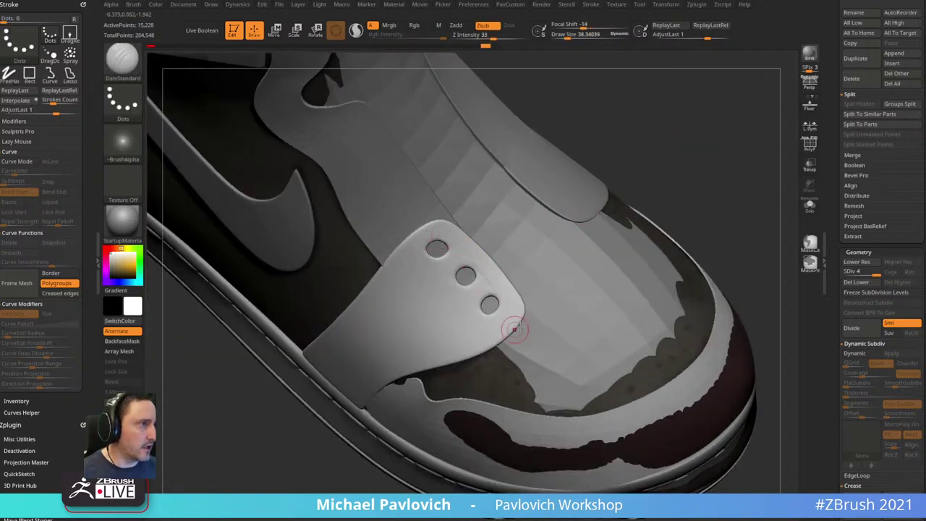
drag(673, 162, 664, 126)
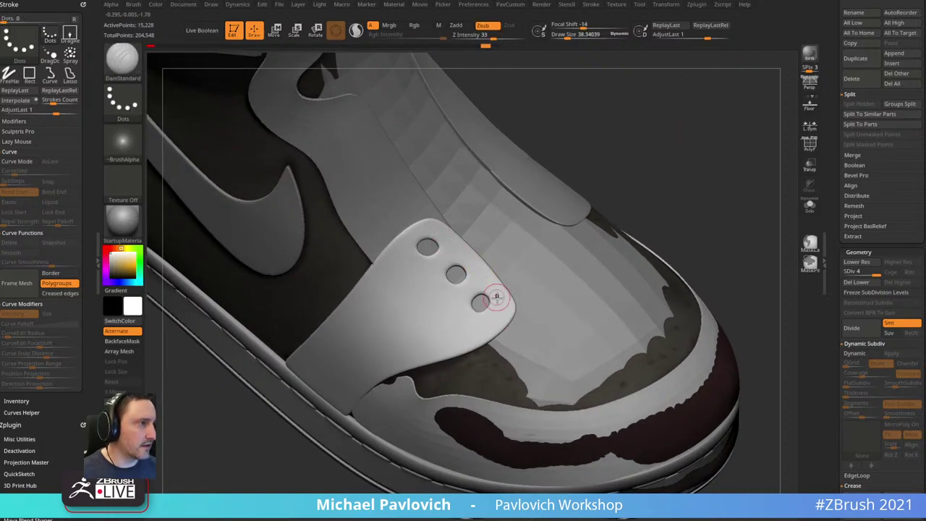
mouse_move(674, 187)
mouse_down()
mouse_move(593, 161)
mouse_move(587, 143)
mouse_move(604, 128)
mouse_up()
key(ctrl+z)
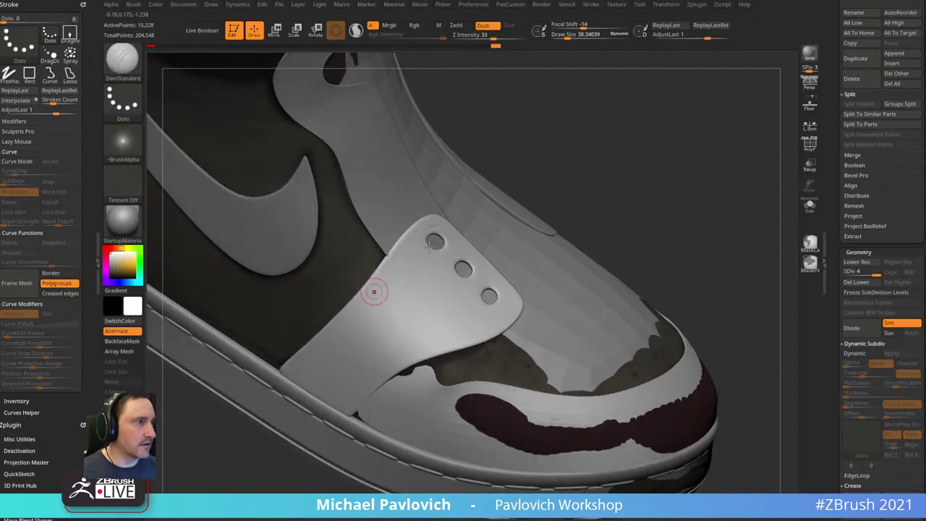
- Adjust DamStandard's lazy radius and set its Z Intensity to 17 for another groove attempt on the overlay
key(2)
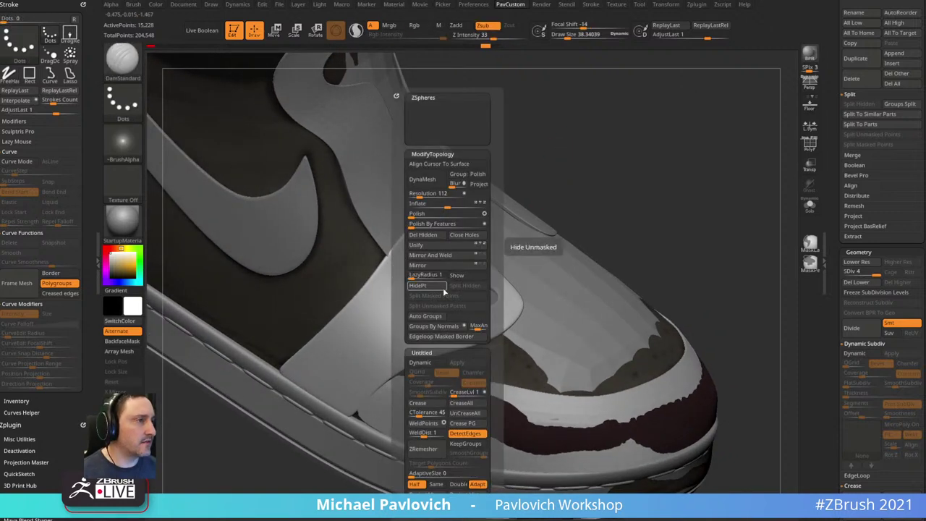
click(436, 276)
drag(559, 179, 537, 188)
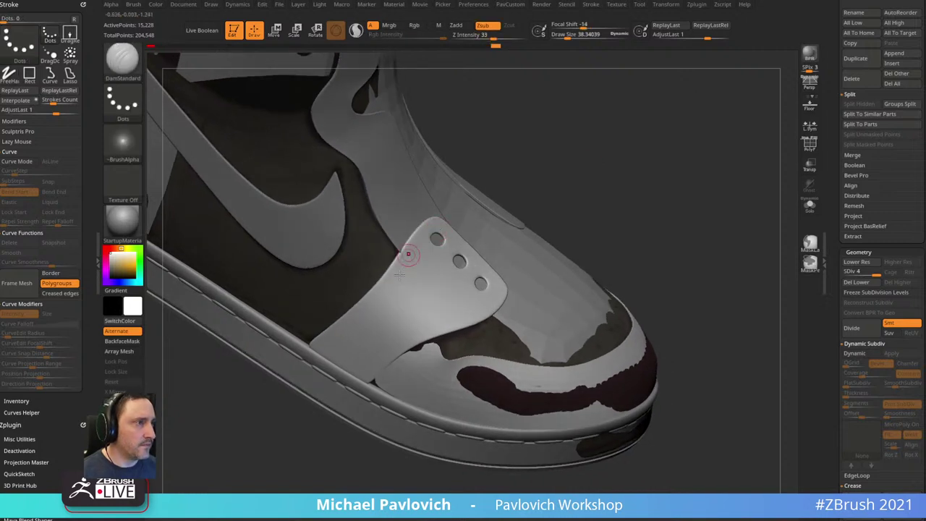
click(483, 37)
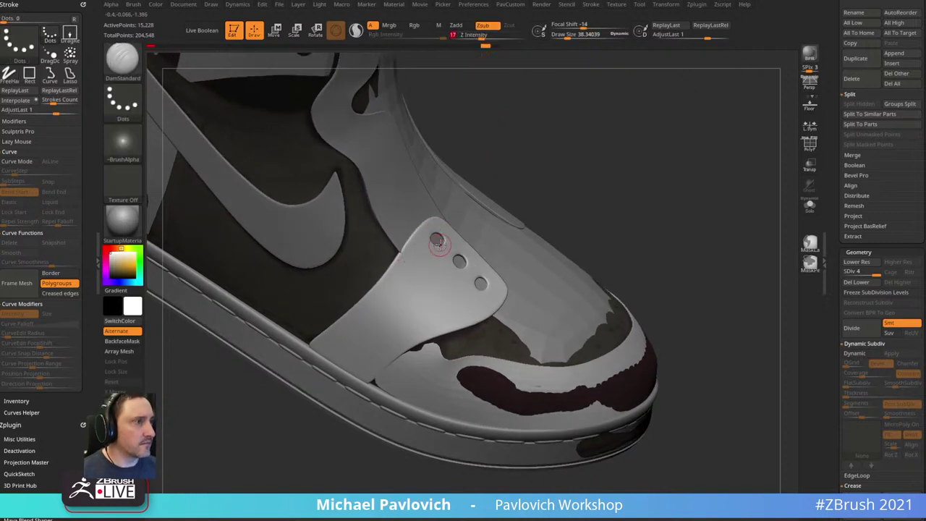
- Try to carve the overlay's border groove with the Orb_Cracks brush, undo it, and retry at a draw size of about 33
key(4)
drag(499, 135, 485, 117)
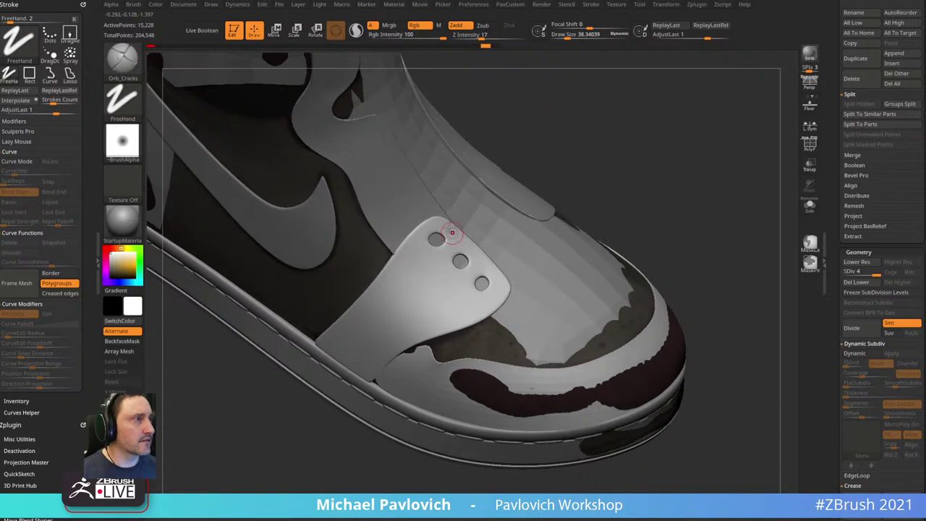
key(bracketright)
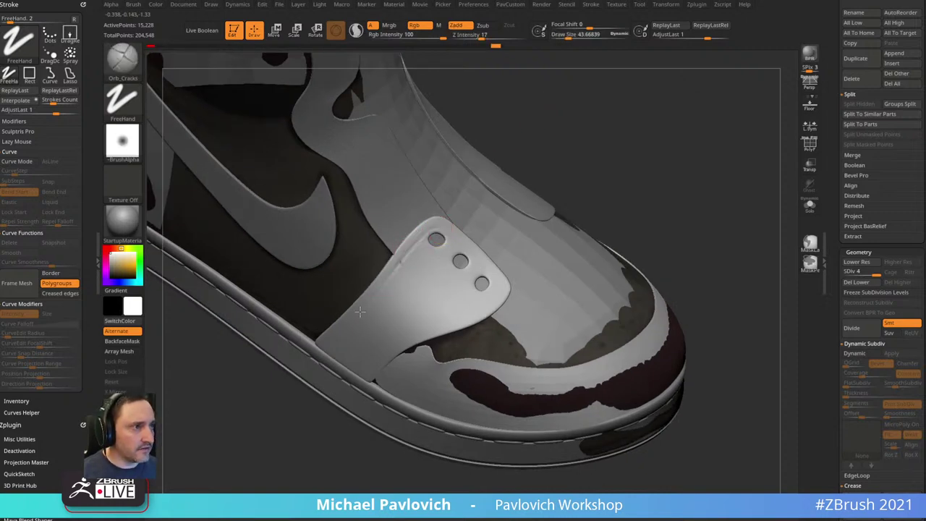
right_drag(328, 307, 467, 194)
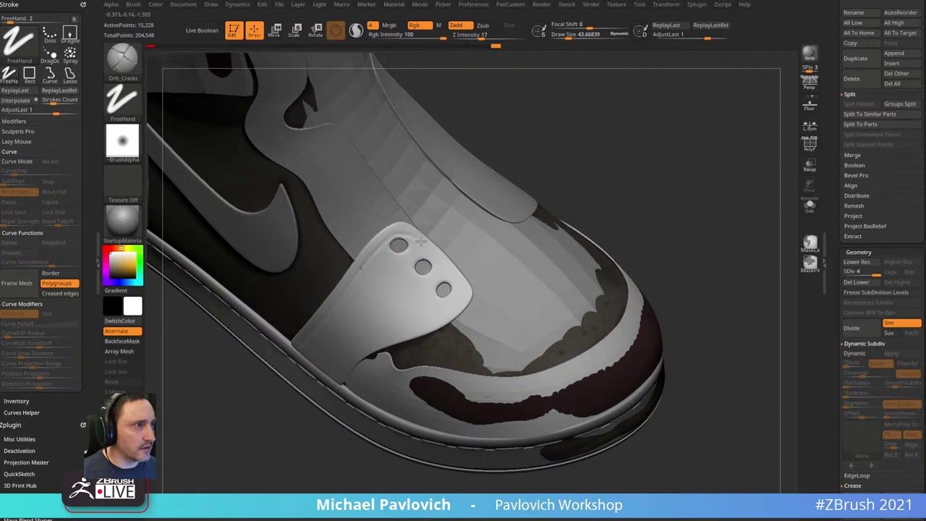
mouse_move(518, 225)
right_down()
mouse_move(646, 145)
mouse_move(459, 225)
right_up()
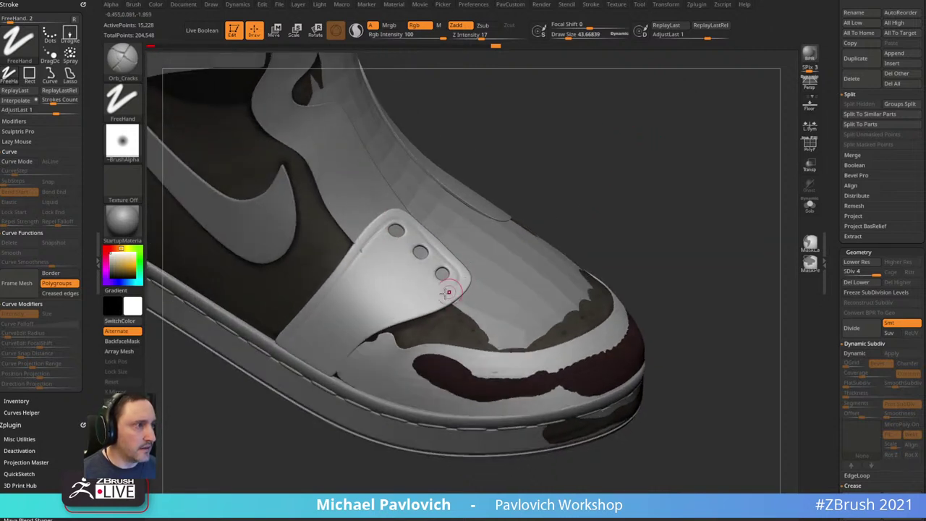
key(s)
click(566, 188)
mouse_move(568, 184)
right_down()
mouse_move(579, 185)
mouse_move(585, 157)
right_up()
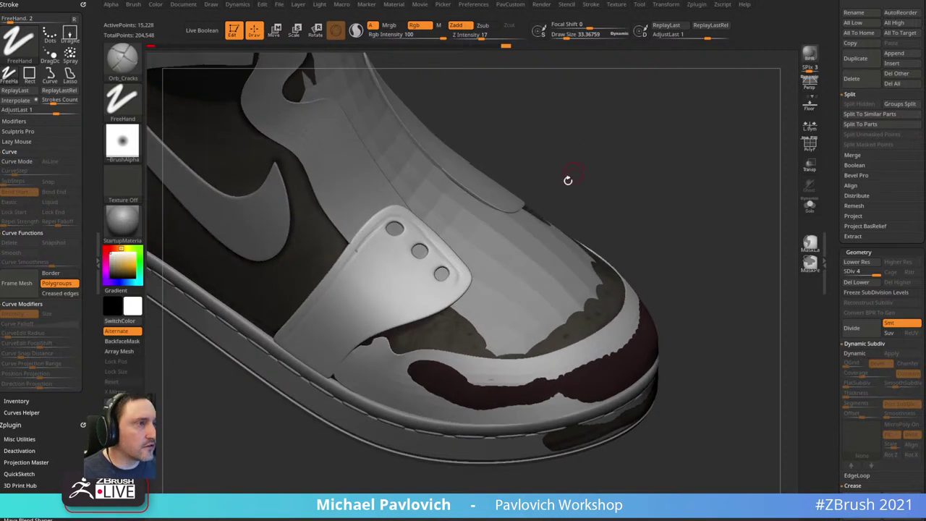
key(ctrl+z)
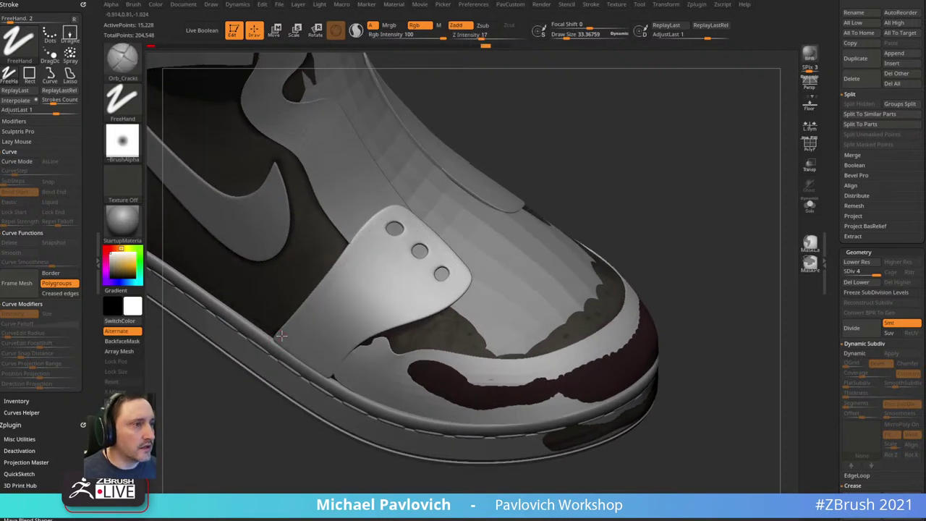
drag(329, 279, 345, 255)
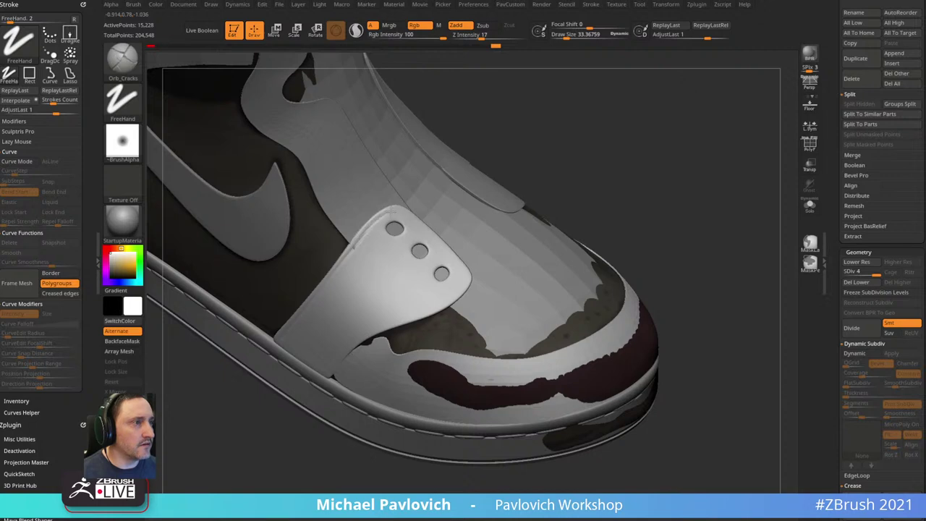
- Duplicate the forefoot overlay subtool and isolate the copy with its polyframe shown
key(shift+f)
drag(713, 200, 754, 165)
drag(833, 209, 839, 330)
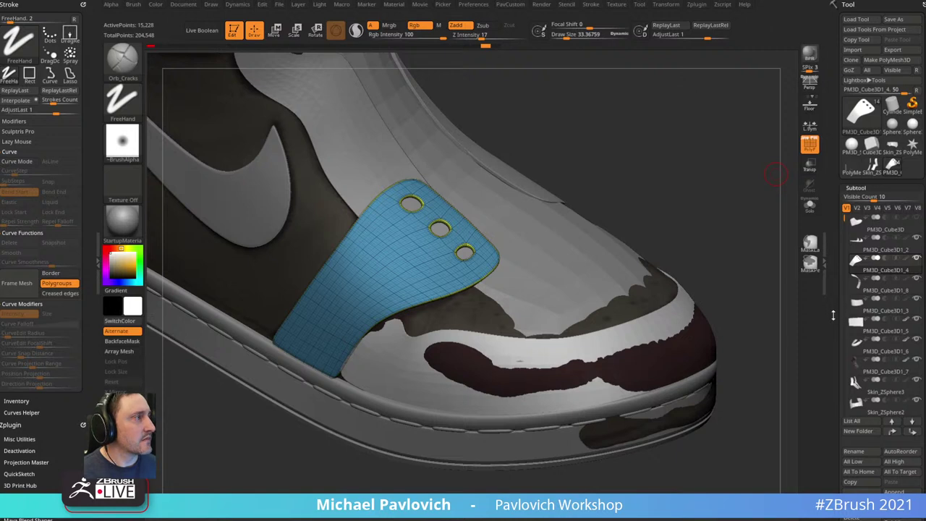
drag(833, 314, 832, 295)
scroll(846, 337, down, 3)
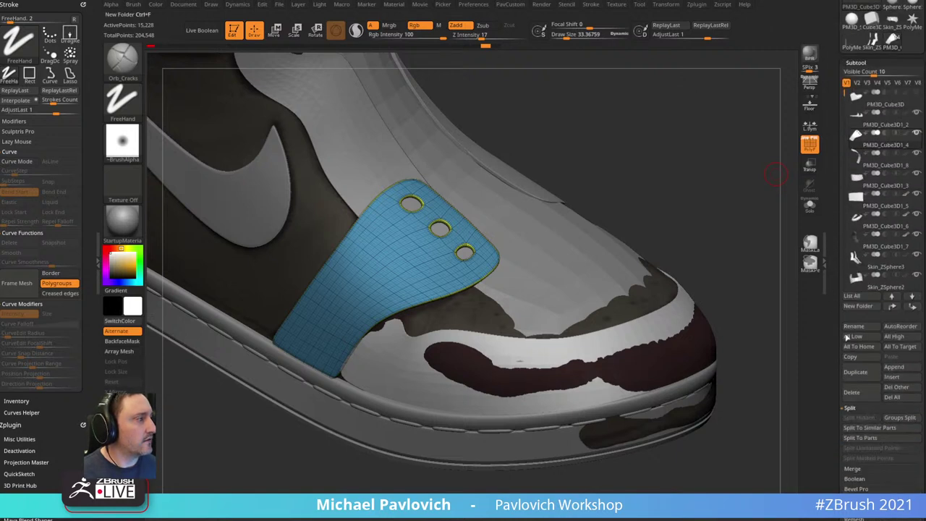
click(854, 373)
click(809, 204)
drag(748, 169, 610, 127)
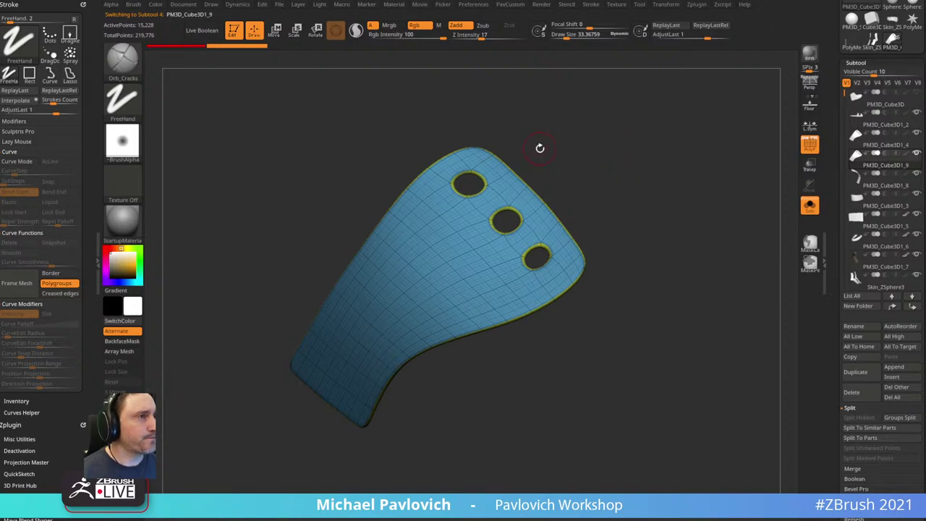
- Delete the lower subdivision levels of the duplicated overlay
key(space)
drag(828, 384, 828, 295)
click(862, 320)
drag(749, 287, 682, 179)
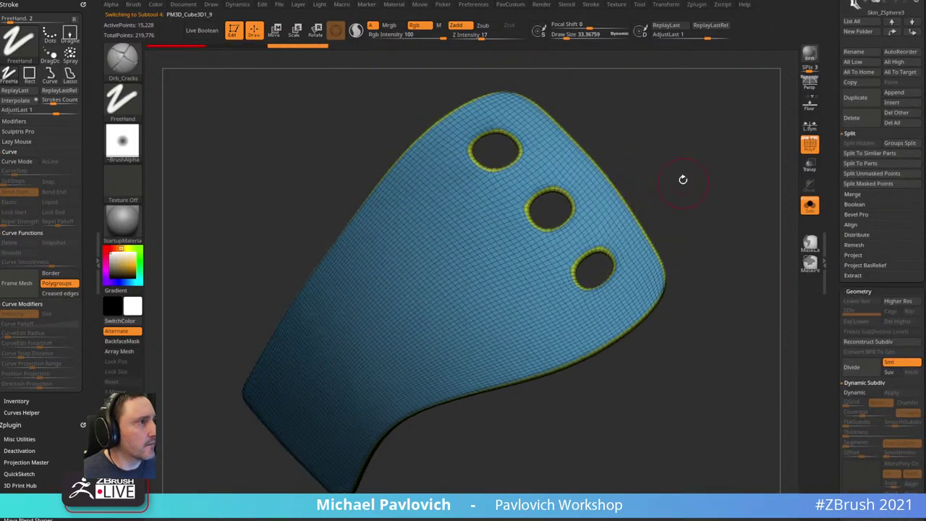
- Isolate the overlay's outer face, shrink the visible area by one polygon ring, and assign it a new polygroup
ctrl+shift+click(562, 176)
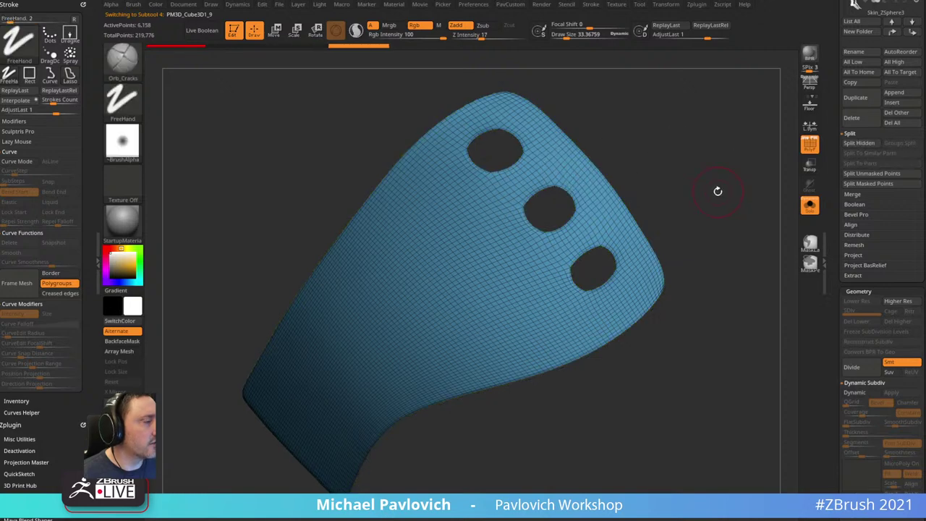
key(ctrl+shift)
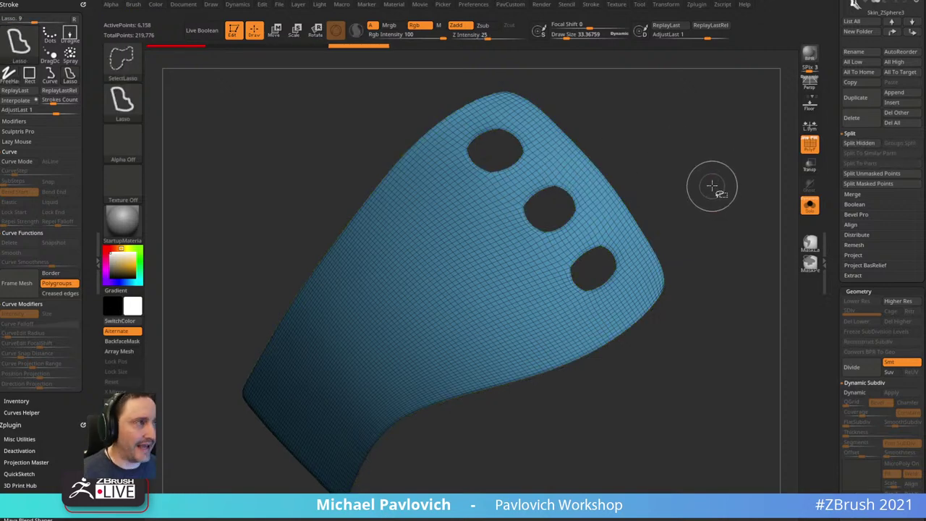
key(ctrl+shift+s)
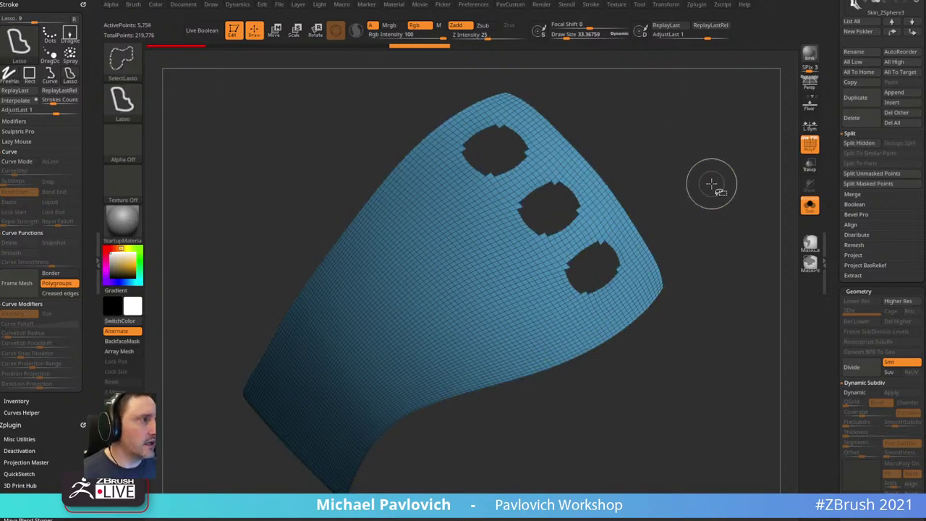
key(ctrl)
key(ctrl+w)
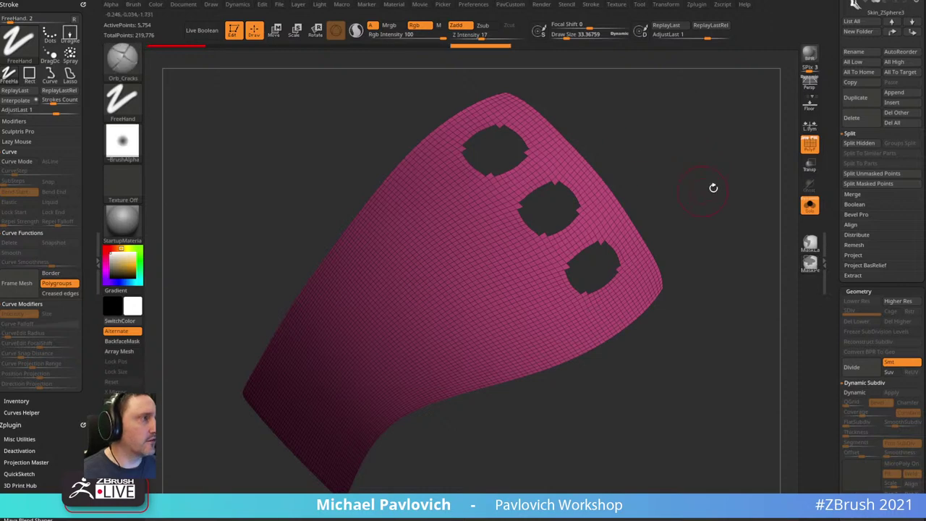
- Mask everything except the open borders of the new polygroup and smooth them with Polish By Features, then clear the mask and show the full overlay
alt+drag(713, 188, 699, 192)
key(s)
key(a)
drag(839, 281, 835, 151)
key(shift)
click(857, 267)
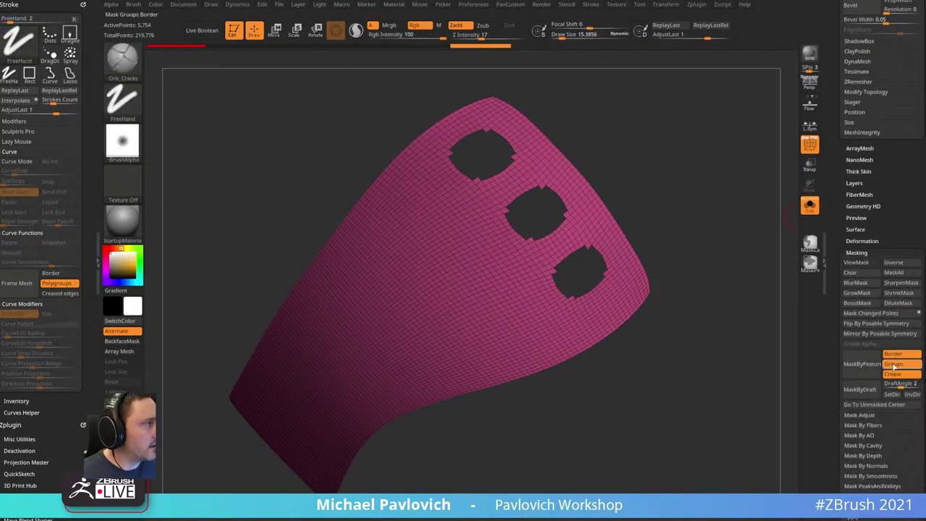
ctrl+click(709, 247)
key(a)
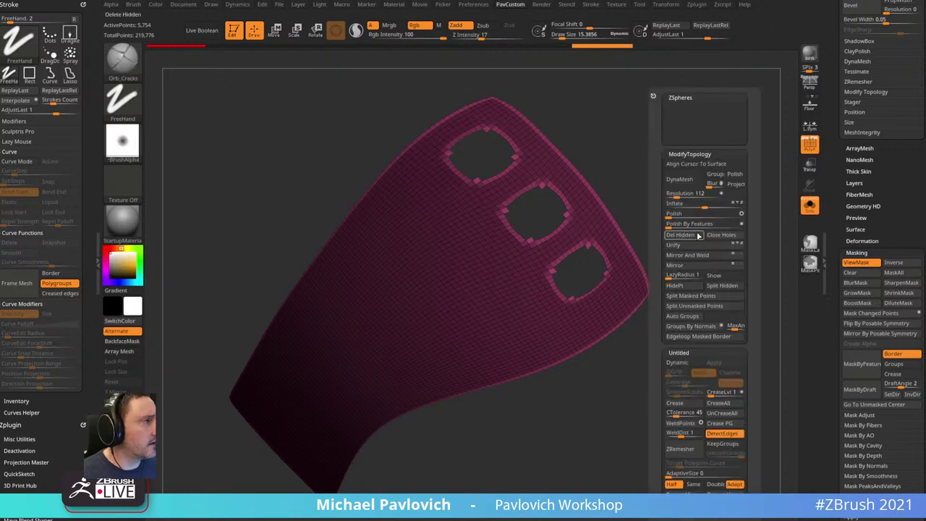
click(669, 223)
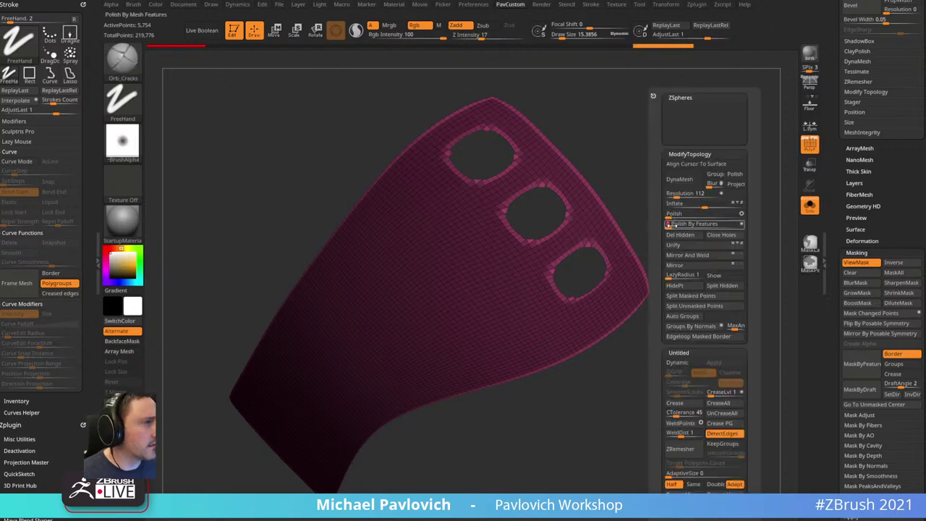
mouse_move(703, 245)
ctrl+mouse_down()
mouse_move(721, 219)
mouse_move(702, 238)
ctrl+mouse_up()
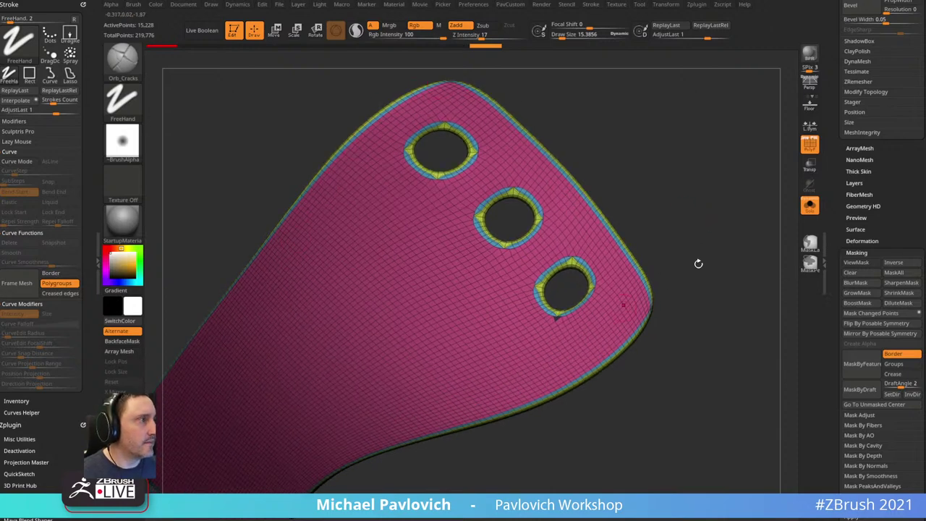
- Isolate the inner face polygroup again and smooth out the stray notch at the third lace hole's edge
mouse_move(698, 263)
mouse_down()
mouse_move(728, 213)
mouse_move(707, 219)
mouse_move(691, 258)
mouse_up()
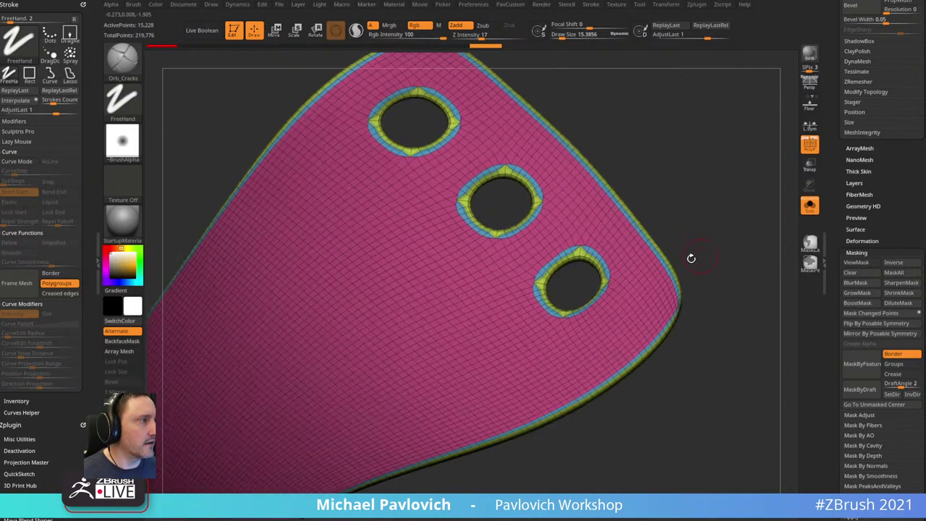
ctrl+shift+click(632, 283)
ctrl+shift+click(685, 271)
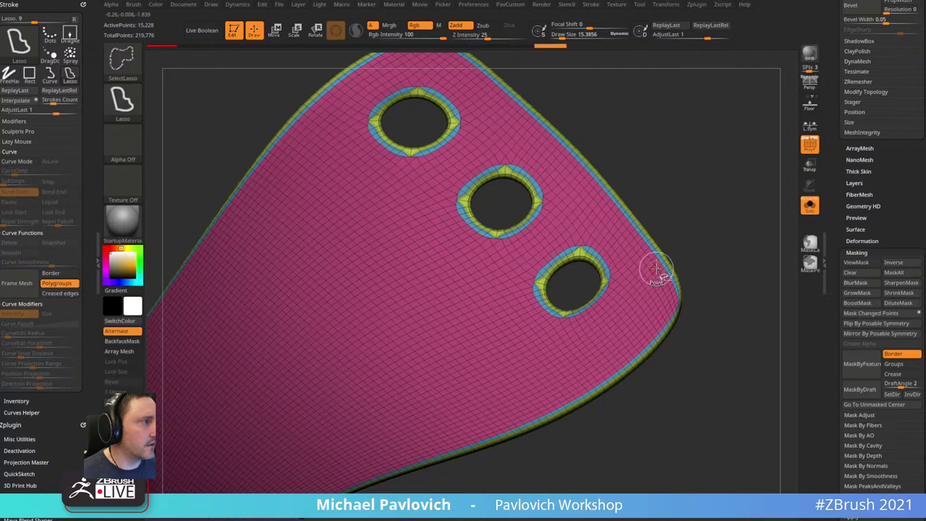
ctrl+shift+click(656, 269)
drag(723, 244, 712, 235)
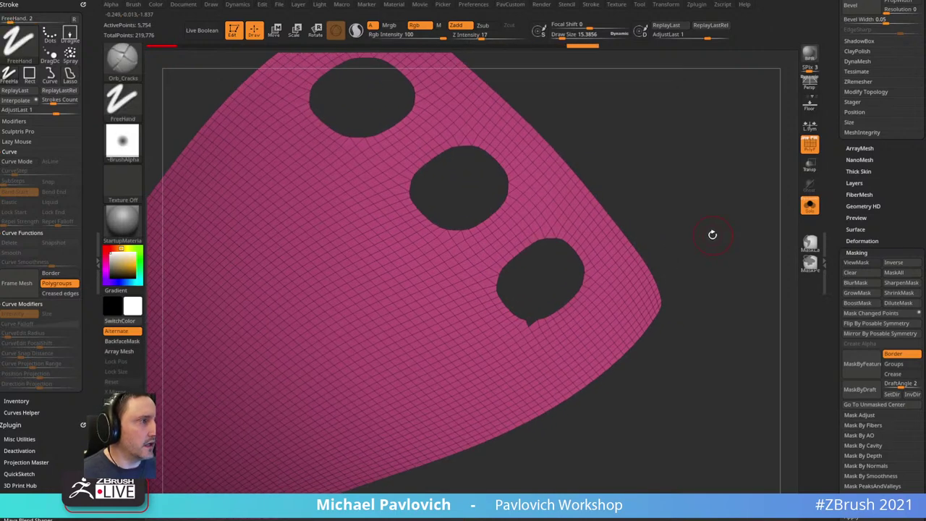
ctrl+shift+click(712, 235)
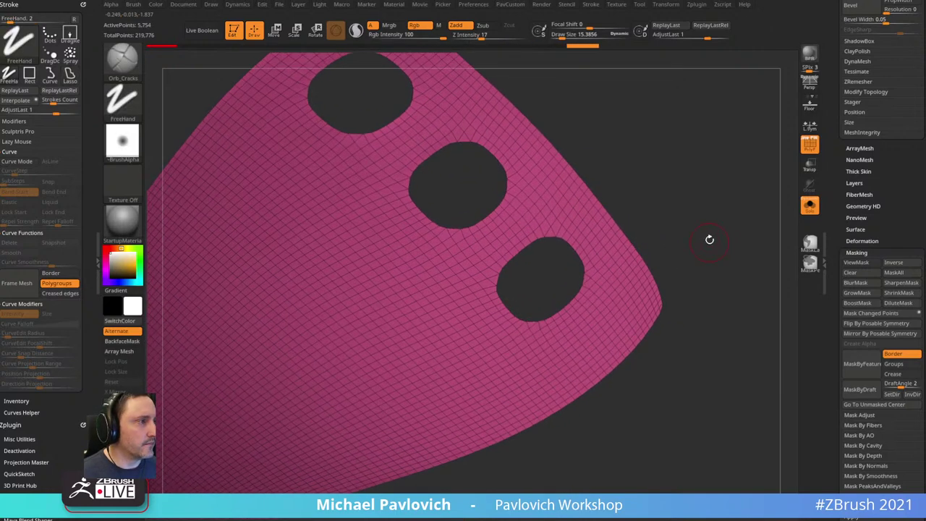
- Shrink the visible face further inward and assign the remaining polygons another new polygroup
ctrl+shift+click(636, 281)
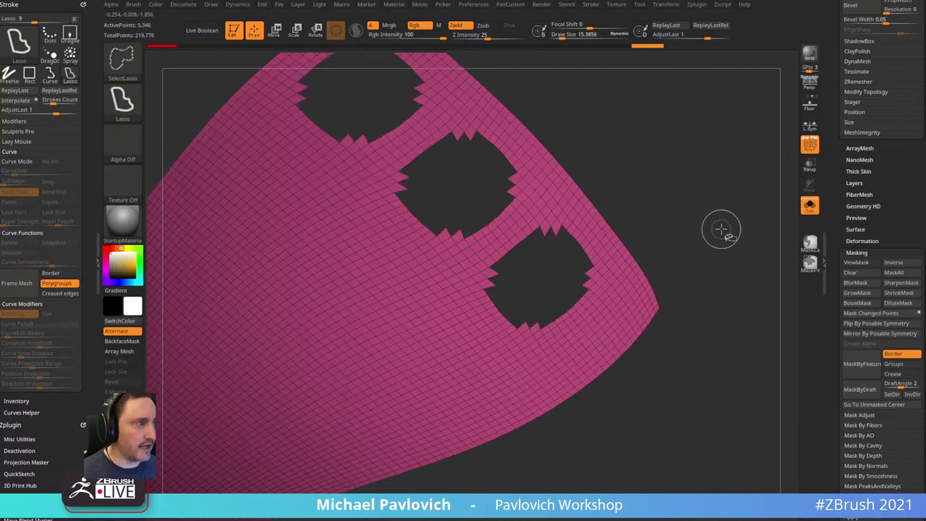
key(ctrl)
ctrl+click(719, 230)
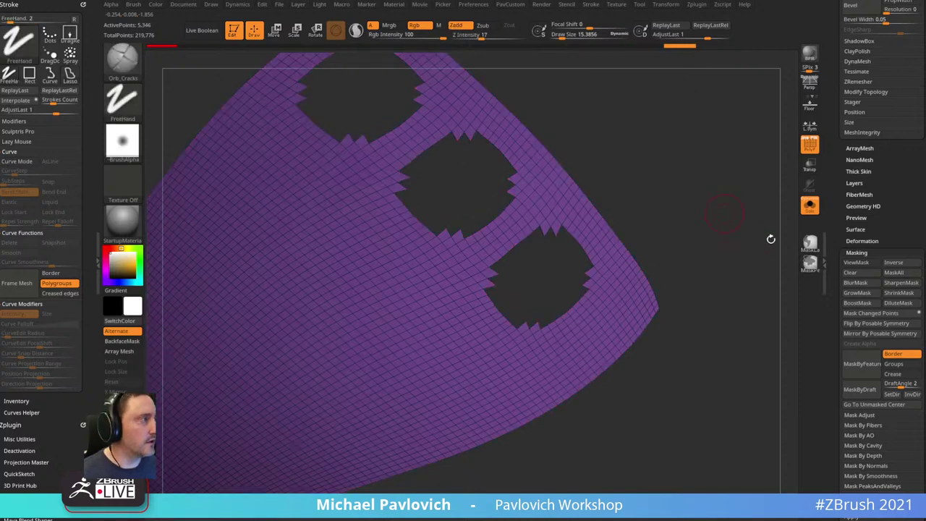
- Mask by border features, invert the mask, and polish the new polygroup's jagged edges before showing the full overlay
click(862, 364)
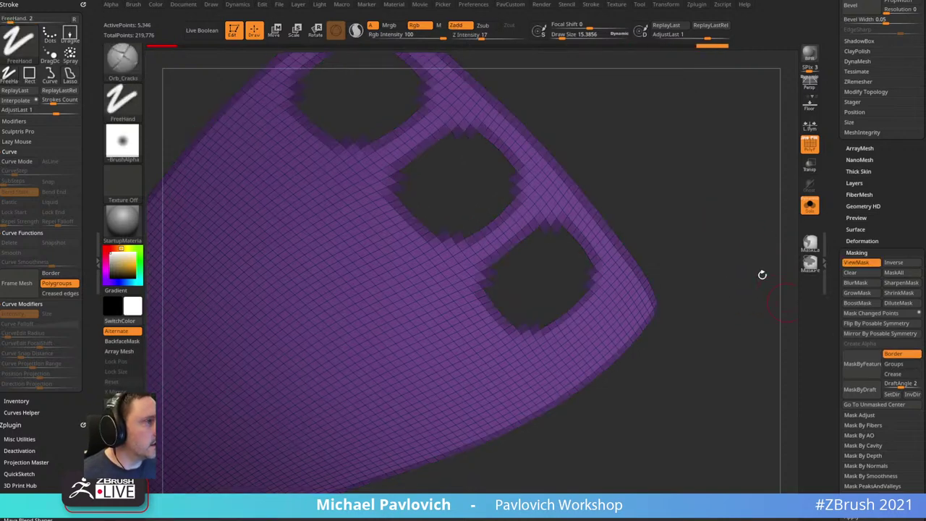
ctrl+click(684, 203)
key(3)
click(681, 224)
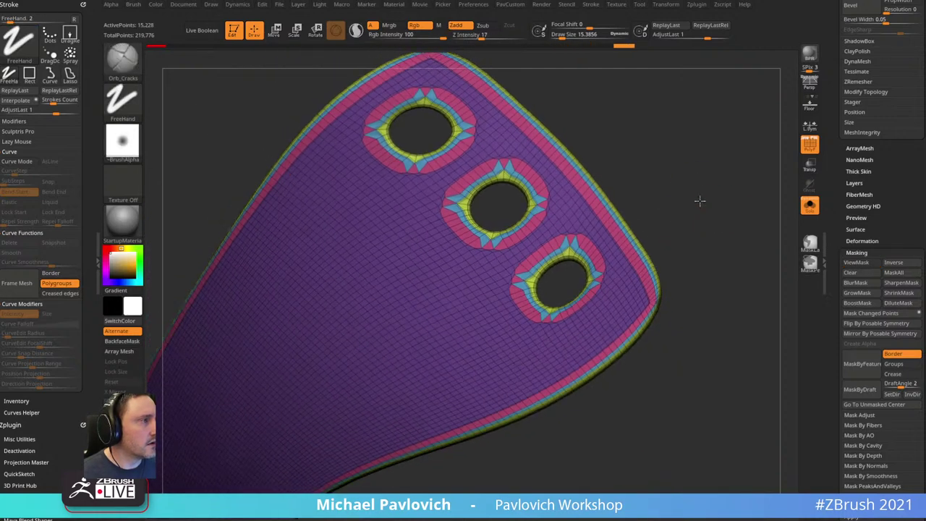
- Inset the polygroup band along the overlay's outer edge using ZModeler's Inset action with the Polygroup Island target
mouse_move(699, 200)
mouse_down()
mouse_move(701, 174)
mouse_move(676, 152)
mouse_move(709, 192)
mouse_move(695, 190)
mouse_move(710, 194)
mouse_move(706, 237)
mouse_move(719, 239)
mouse_move(706, 239)
mouse_up()
key(b)
key(z)
key(m)
key(space)
click(572, 194)
key(space)
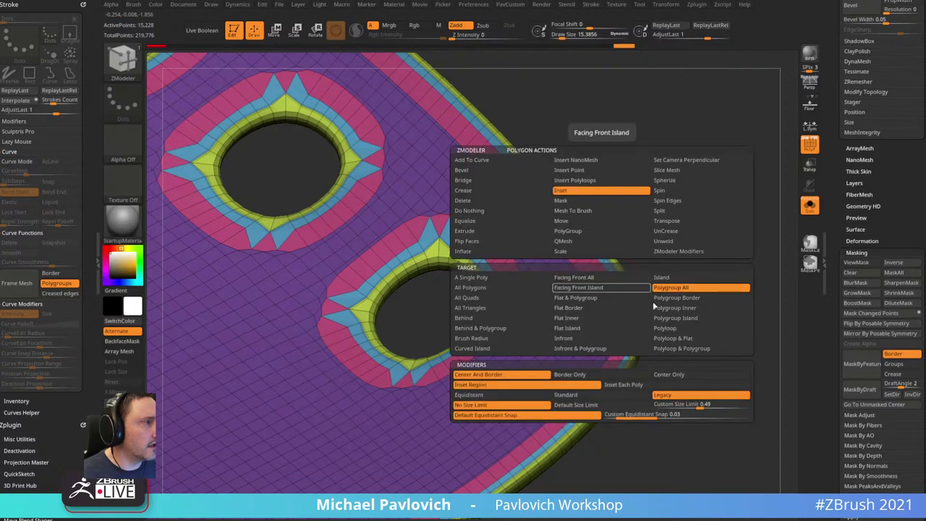
click(698, 320)
click(598, 277)
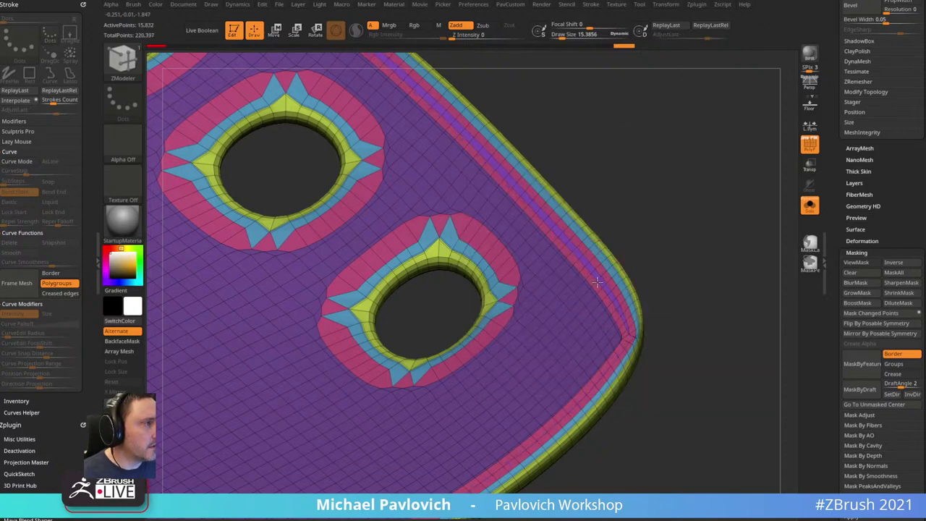
- Show all the shoe parts again and delete the overlay subtool that carries the trial seam band
click(598, 282)
alt+drag(671, 247, 676, 189)
click(809, 145)
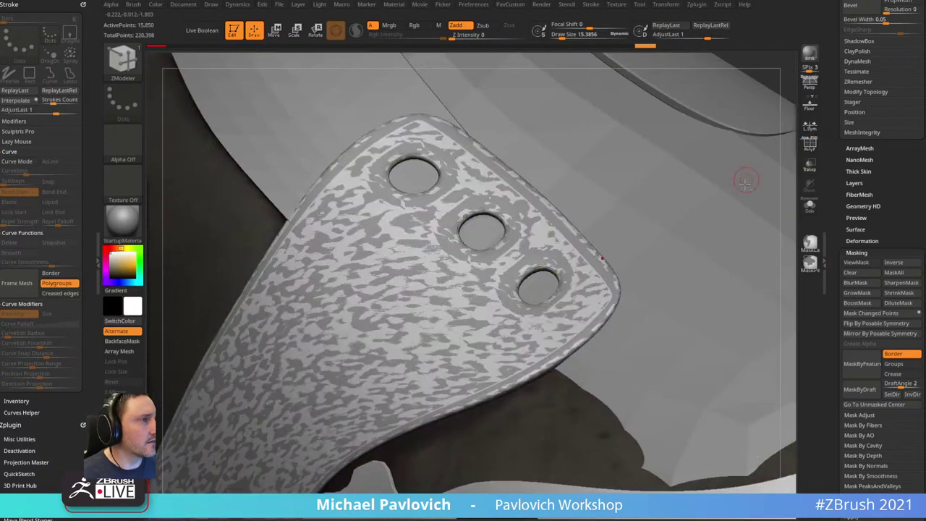
click(809, 144)
drag(824, 188, 824, 380)
click(848, 518)
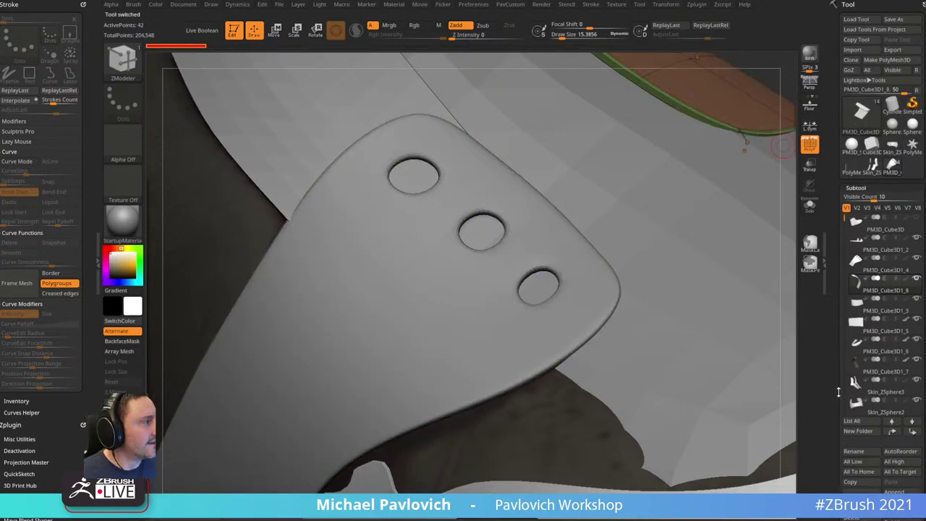
- Duplicate the lace-hole overlay subtool PM3D_Cube3D1_4 and isolate the copy
click(872, 267)
drag(833, 369, 833, 259)
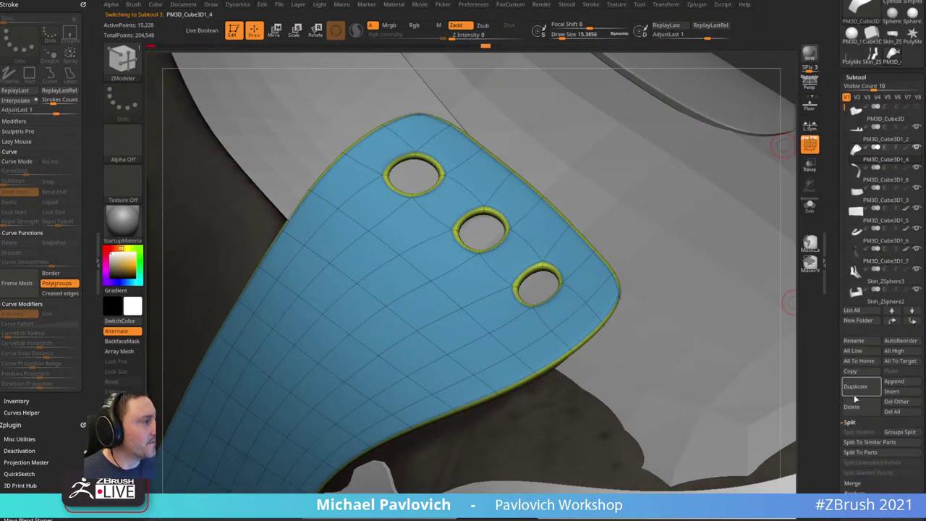
click(855, 394)
click(809, 206)
alt+drag(771, 225, 684, 251)
- Try to reduce the copied overlay to its subdivision level 3 by deleting the higher and lower levels
scroll(829, 281, down, 10)
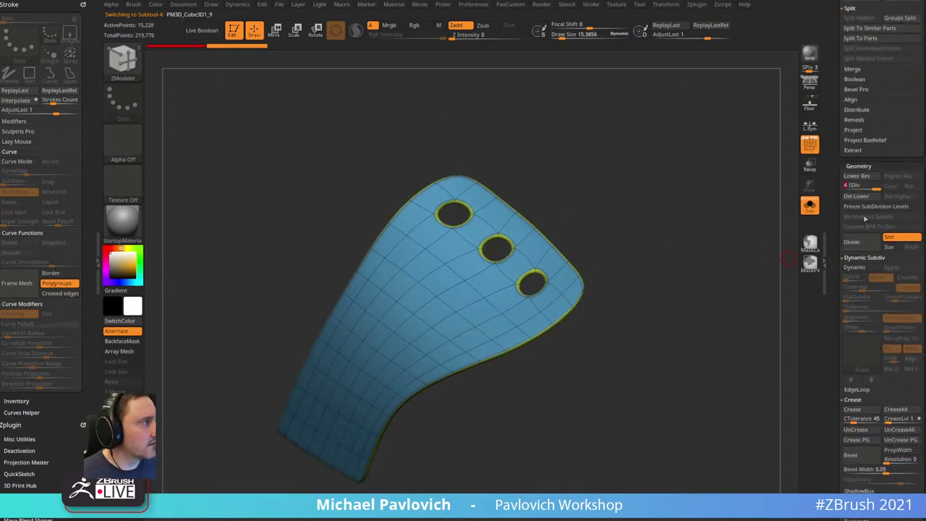
drag(870, 186, 862, 186)
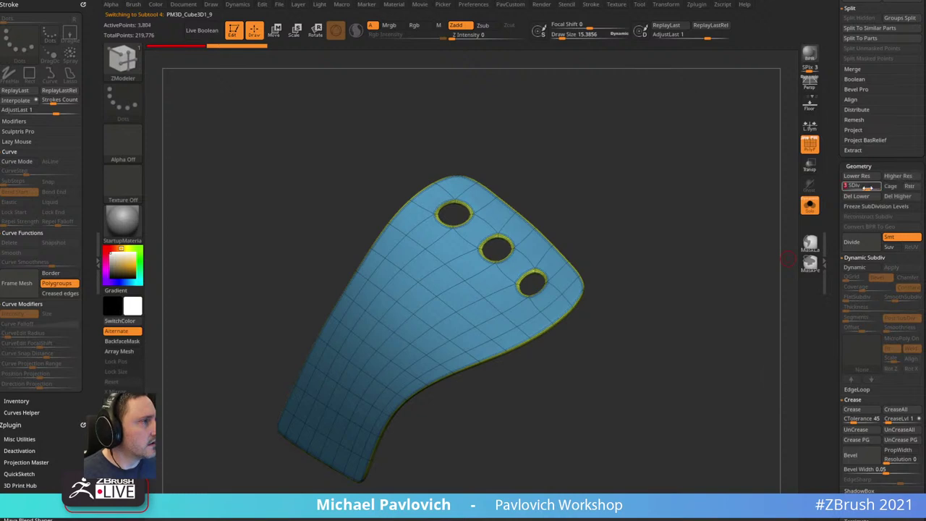
click(897, 196)
click(874, 197)
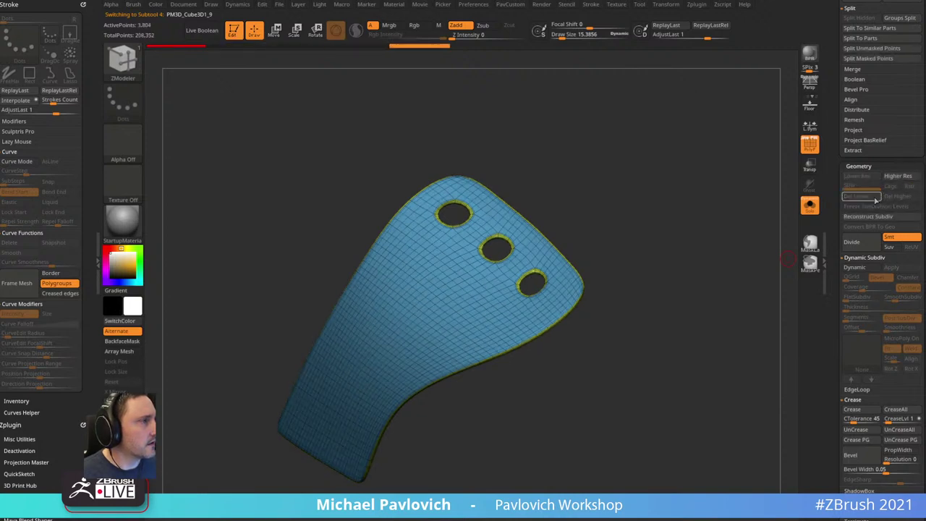
key(ctrl+z)
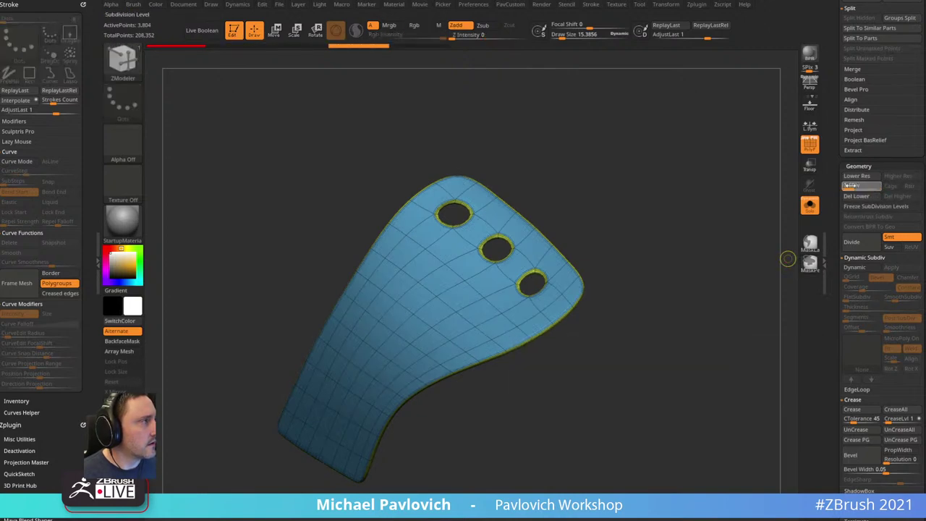
- Set the copied overlay to subdivision level 2 and delete its higher and lower levels
click(849, 186)
click(861, 188)
click(886, 197)
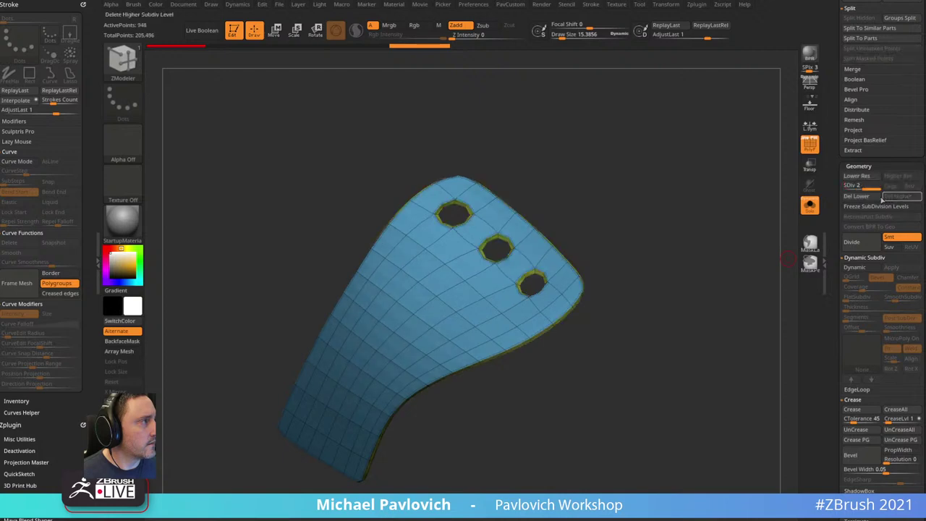
click(870, 197)
- Inset the overlay face's polygroup island twice, making two narrow bands along the outer edge and around the lace holes
alt+drag(652, 224, 630, 187)
key(ctrl+shift)
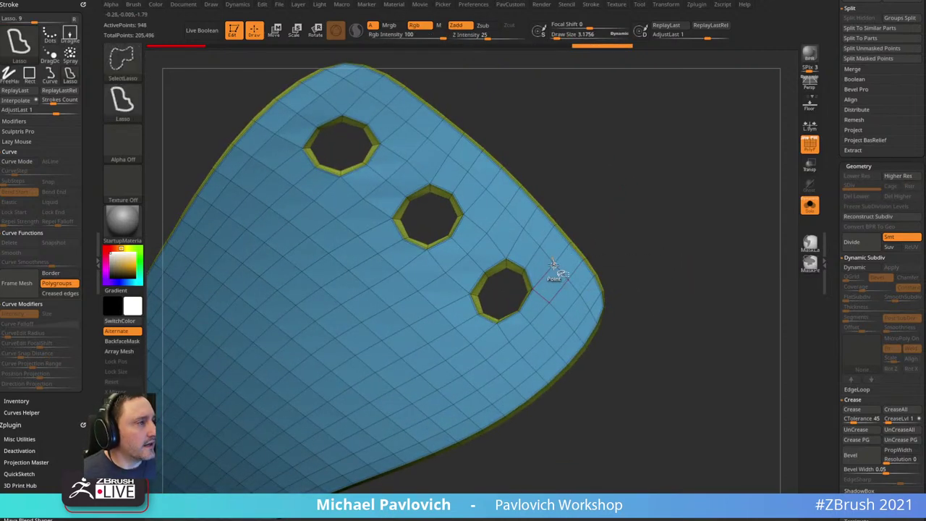
key(space)
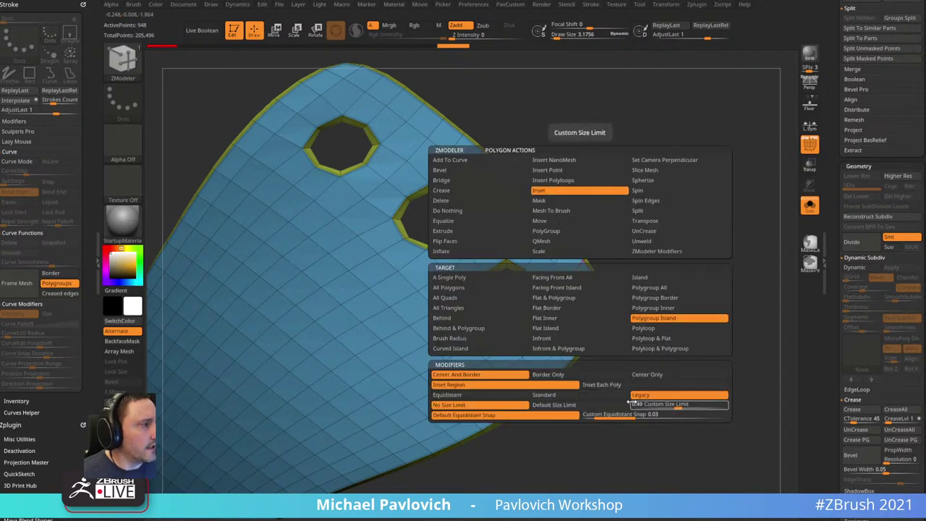
click(579, 286)
click(578, 282)
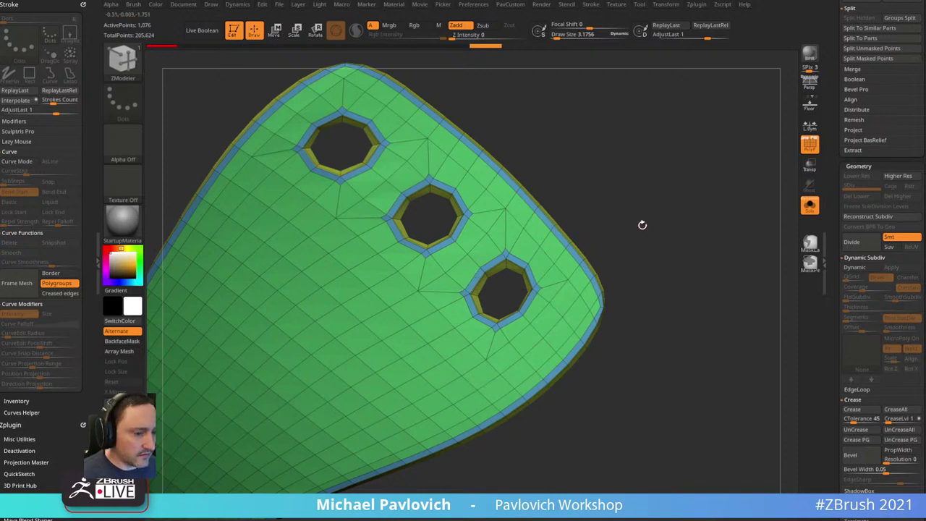
alt+drag(631, 246, 643, 283)
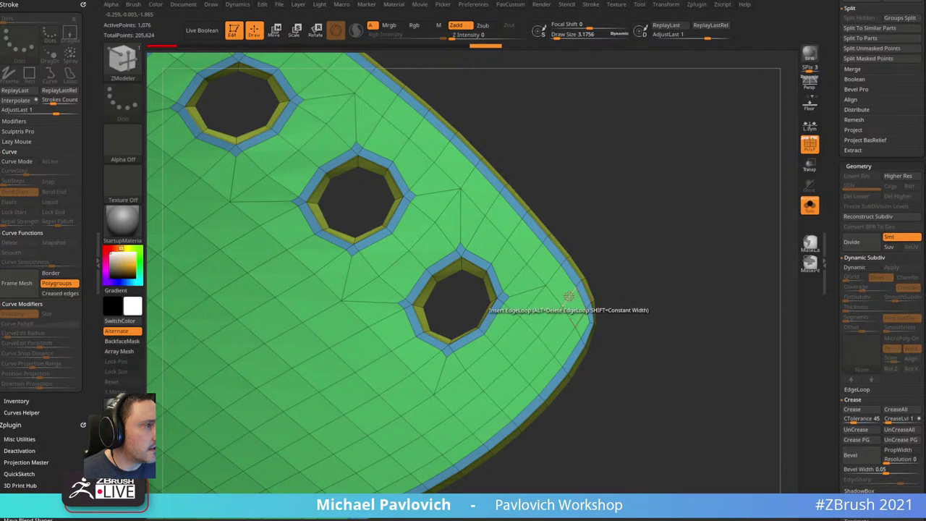
click(568, 308)
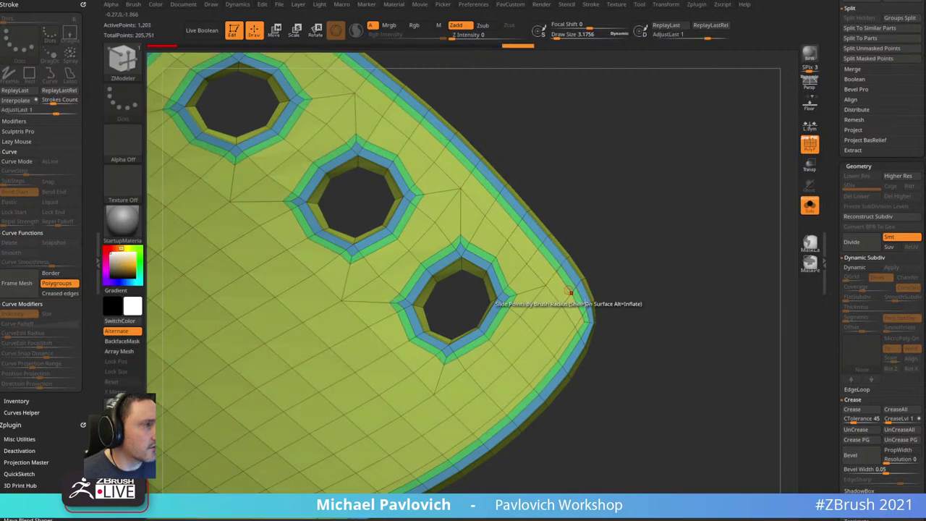
- Isolate the inner inset band, give each of its separate loops its own polygroup, and show the full overlay again
ctrl+shift+click(568, 284)
ctrl+shift+click(567, 266)
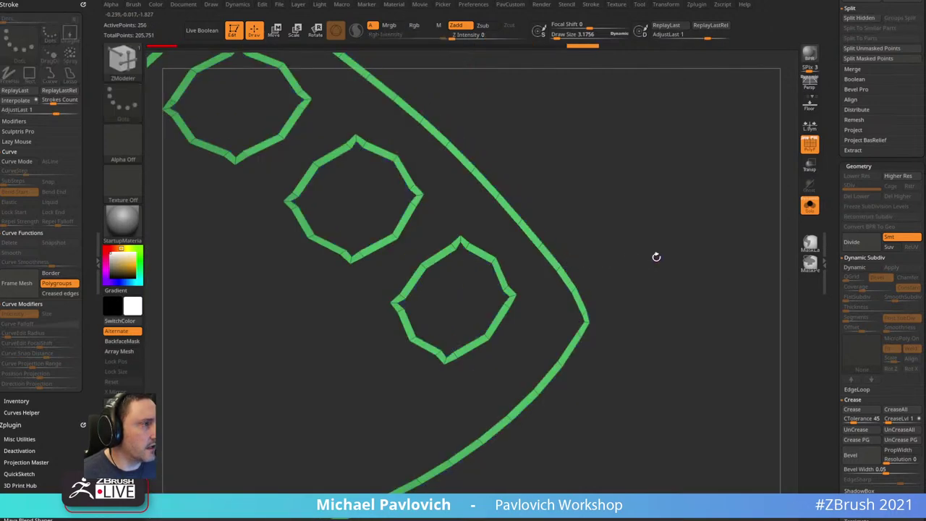
key(2)
click(638, 316)
ctrl+shift+click(576, 276)
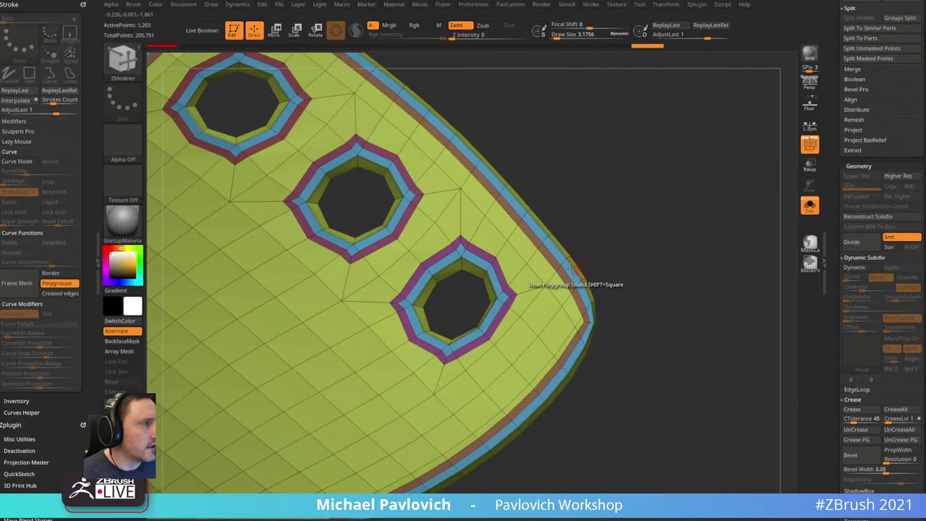
ctrl+shift+click(557, 273)
ctrl+shift+click(557, 274)
ctrl+shift+click(583, 258)
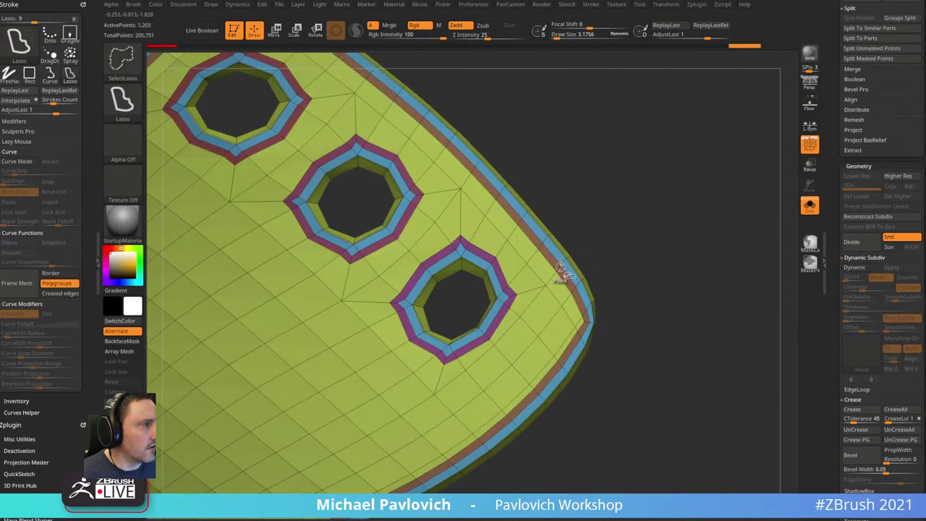
ctrl+shift+click(559, 268)
ctrl+shift+click(569, 266)
ctrl+shift+click(614, 238)
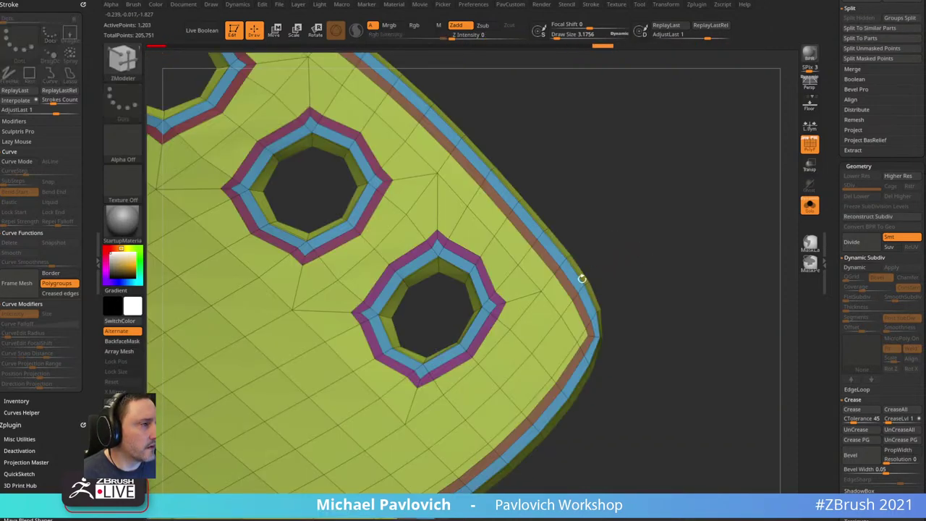
- Inset the inner band along the overlay's outer edge as a polygroup island to form a thin center strip
key(space)
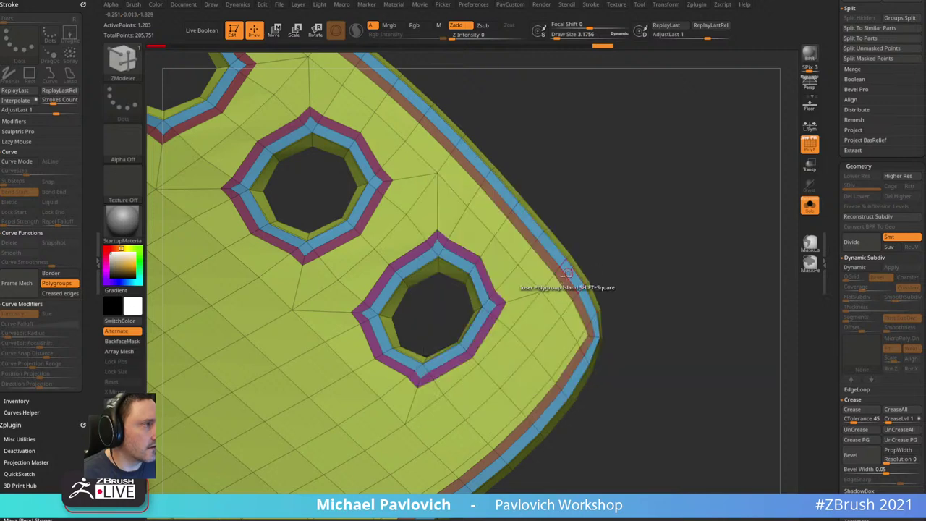
click(564, 282)
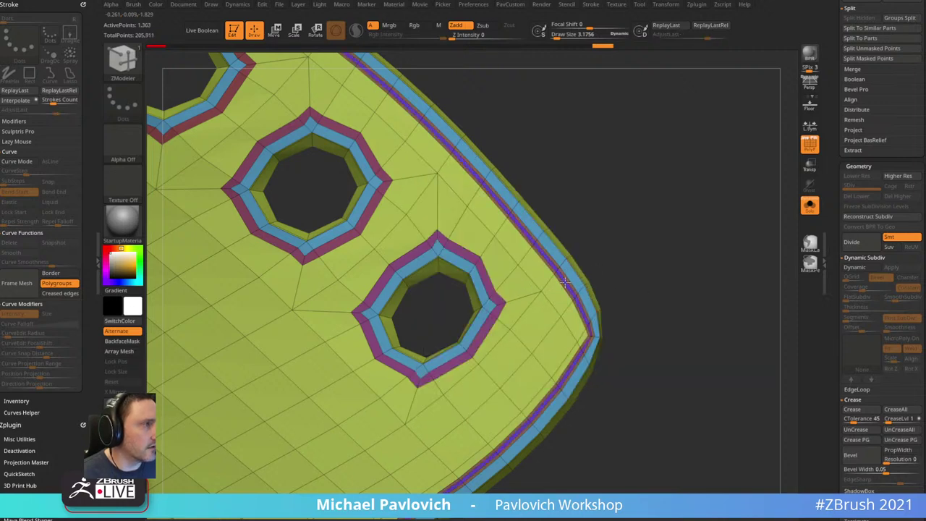
alt+drag(626, 231, 624, 269)
- Sink the thin center strip into the overlay as a seam groove using ZModeler's QMesh action with the Polygroup All target
key(space)
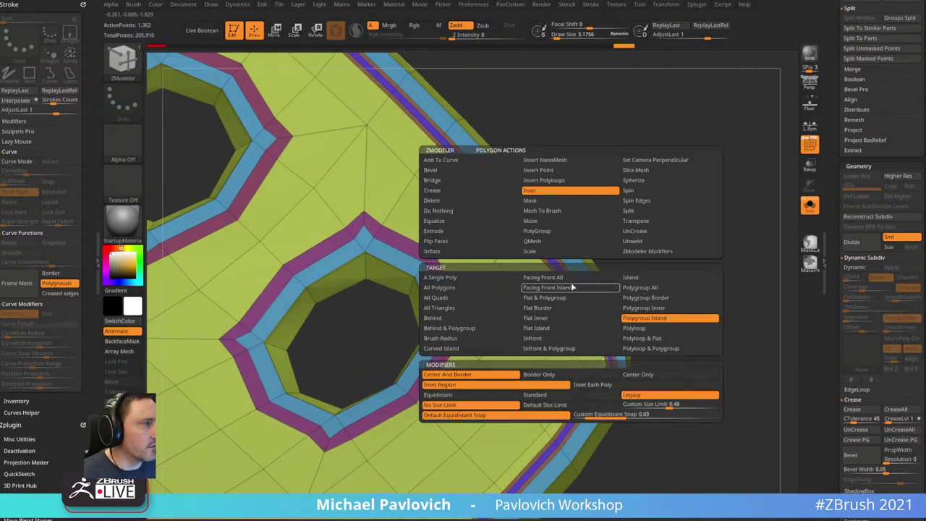
click(542, 241)
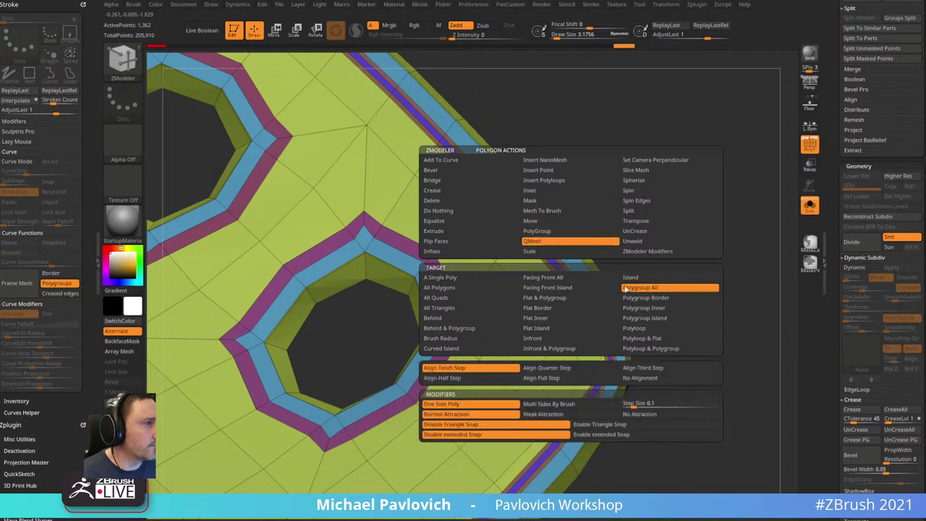
click(642, 317)
drag(700, 278, 683, 249)
drag(569, 285, 555, 267)
key(ctrl+z)
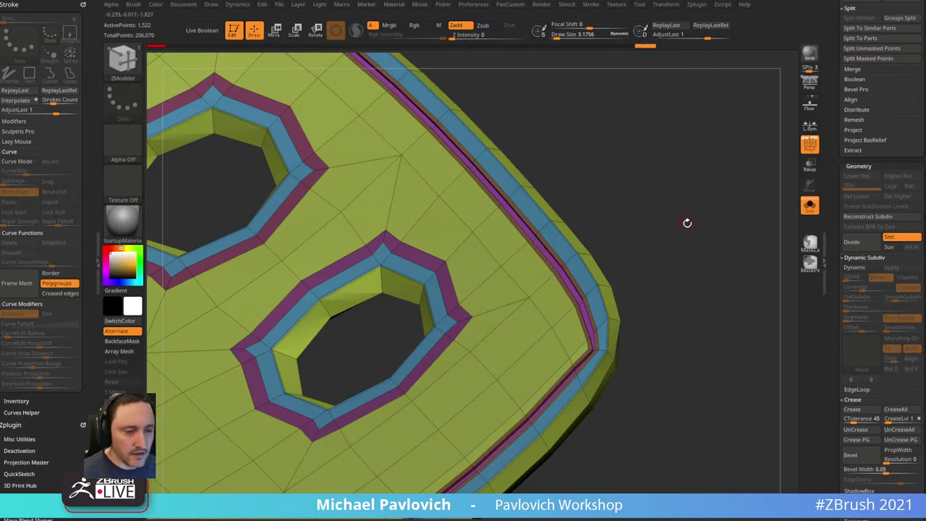
- Preview the overlay smoothed with Dynamic Subdivision and without wireframe to examine the seam groove along its edge
key(d)
click(809, 144)
alt+drag(744, 231, 494, 174)
drag(667, 263, 683, 304)
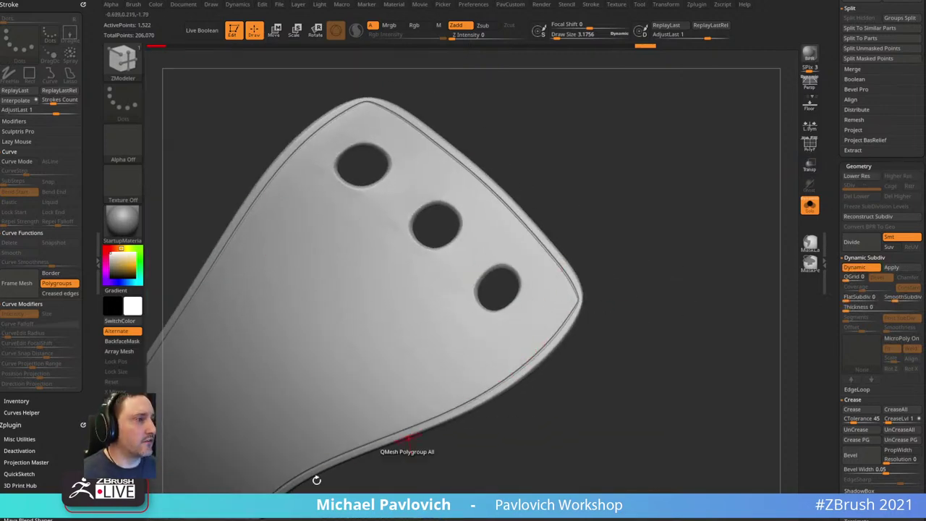
drag(316, 479, 755, 185)
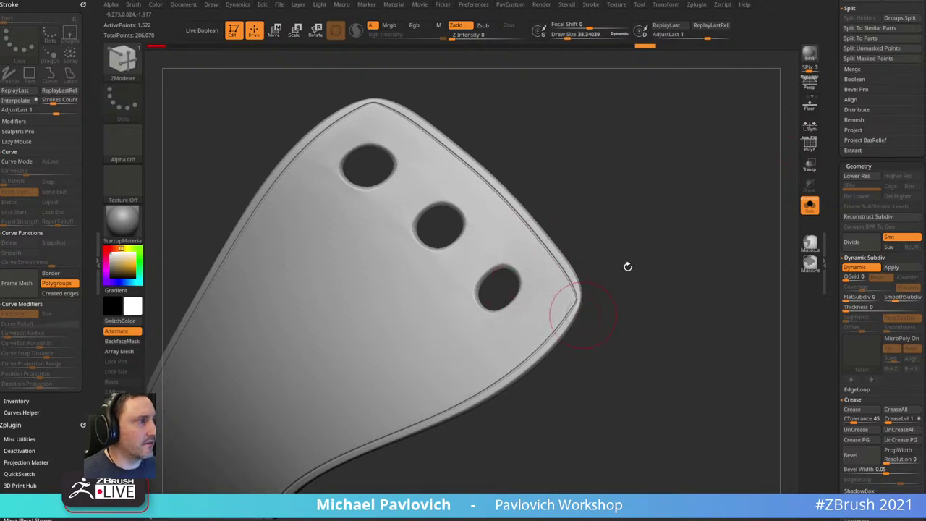
alt+drag(629, 267, 697, 244)
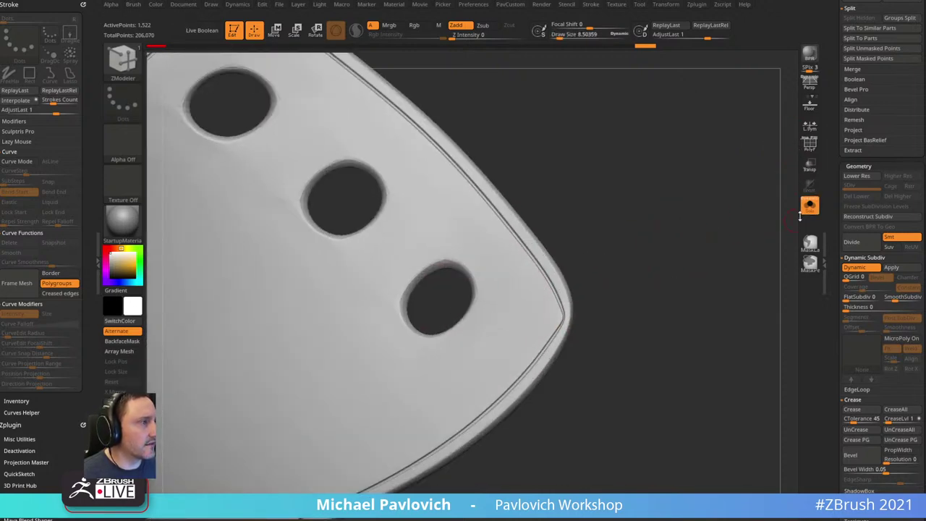
key(shift+f)
key(shift+d)
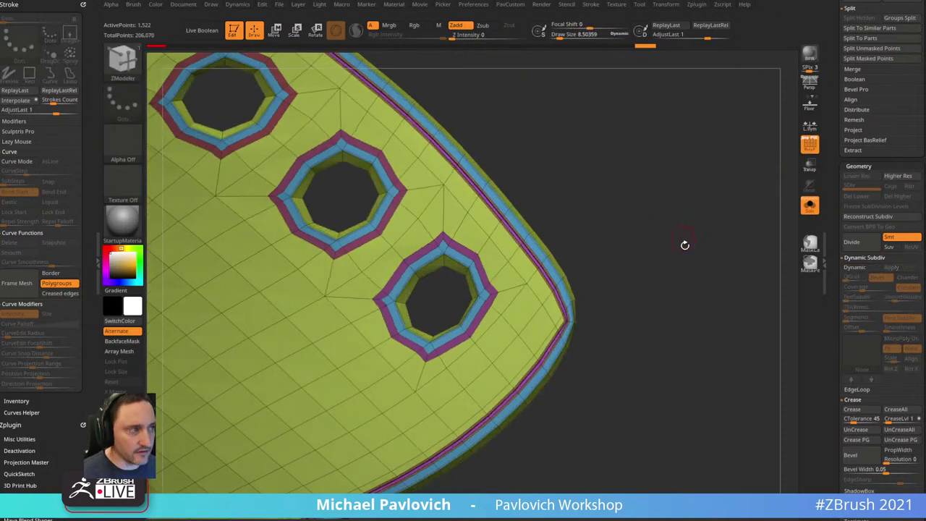
- Adjust the seam groove's points at the overlay's pointed corner using the Move brush at draw size 3.1756
mouse_move(699, 267)
alt+mouse_down()
mouse_move(708, 265)
mouse_move(696, 283)
alt+mouse_up()
key(s)
click(690, 284)
key(b)
key(m)
key(v)
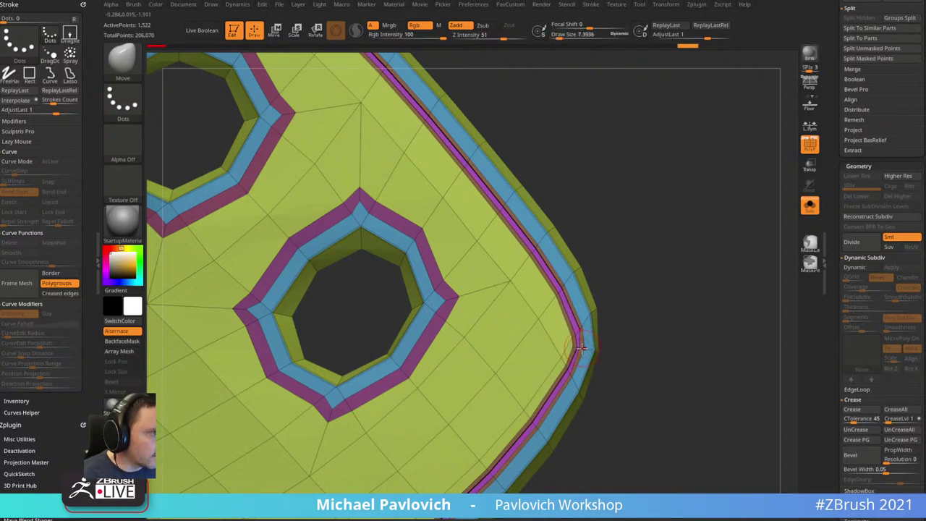
key(s)
click(586, 351)
drag(579, 350, 582, 349)
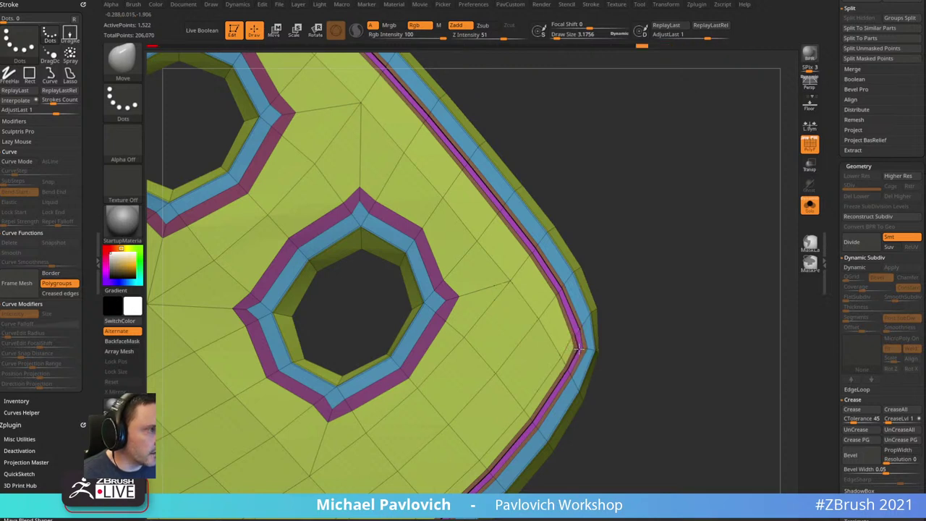
ctrl+right_drag(632, 311, 645, 254)
drag(645, 254, 561, 295)
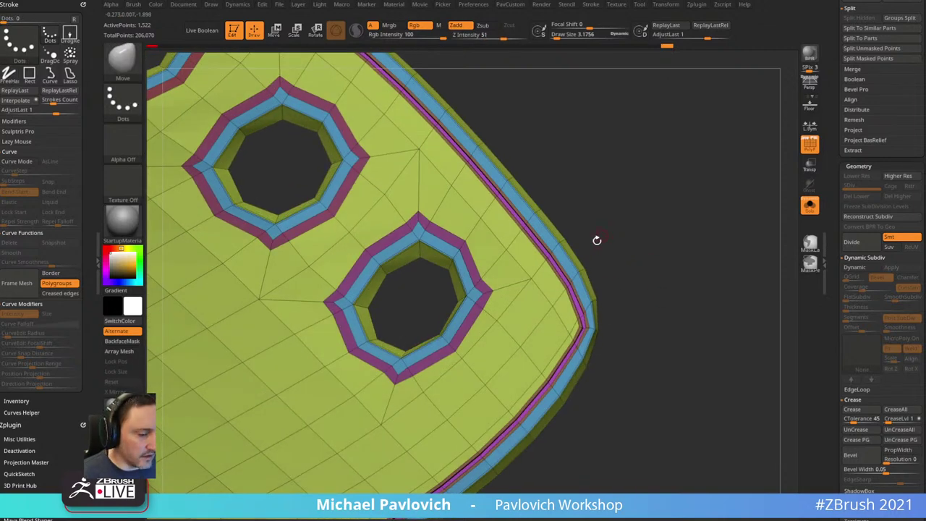
- Return to the ZModeler brush and set its polygon action to Inset with the Polygroup Island target
key(b)
key(z)
key(m)
key(space)
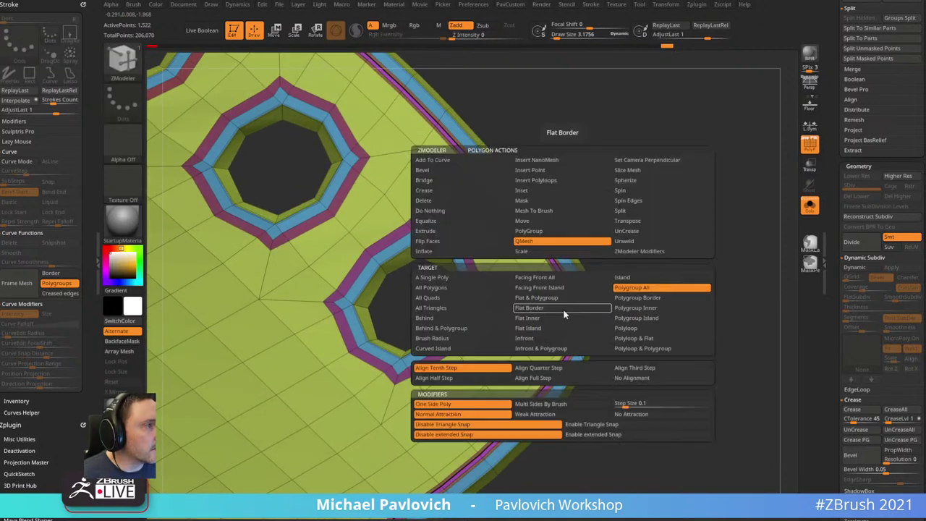
click(564, 311)
key(space)
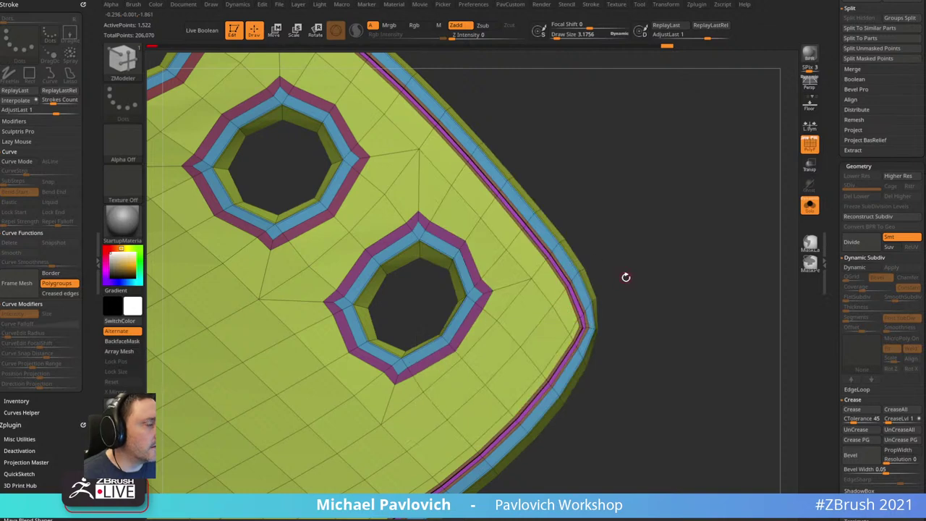
key(space)
click(532, 192)
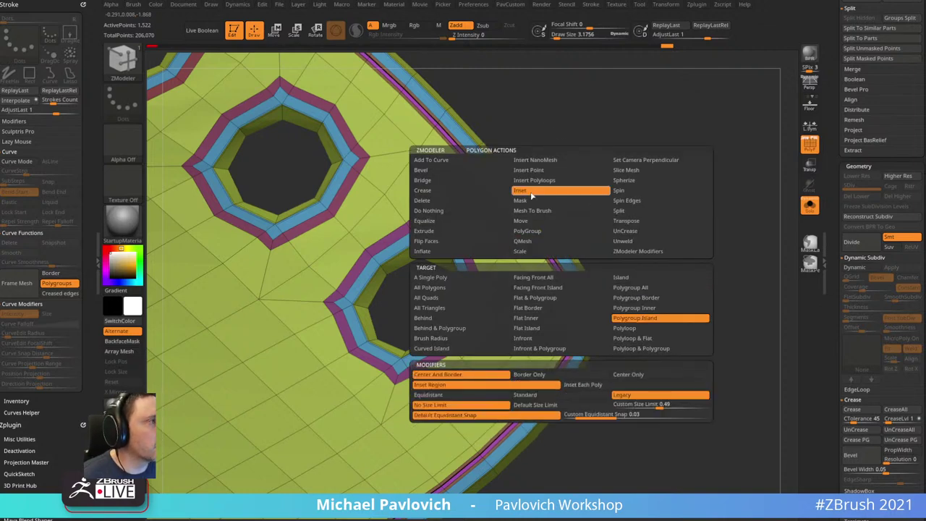
click(626, 323)
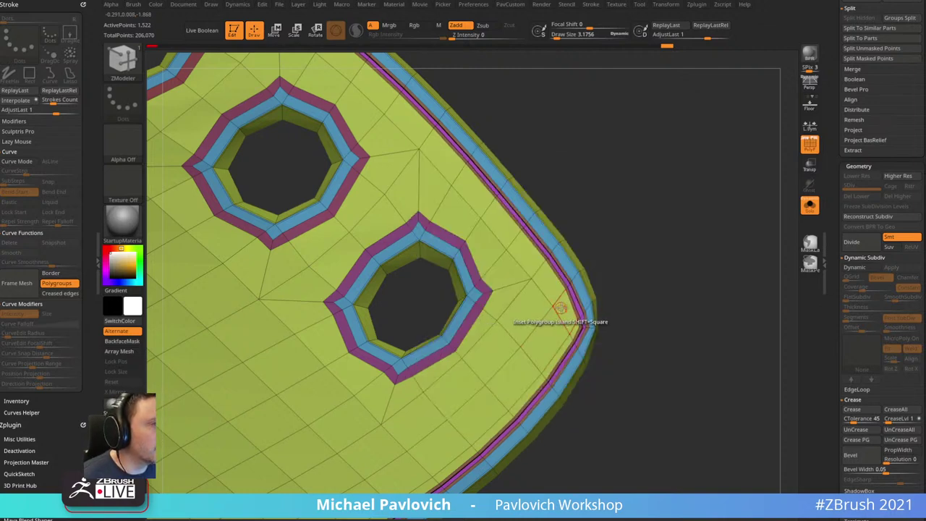
- Try to inset the overlay's main face polygroup inside the seam groove
drag(533, 322, 641, 275)
key(space)
click(499, 282)
drag(640, 276, 547, 300)
click(544, 298)
key(ctrl+z)
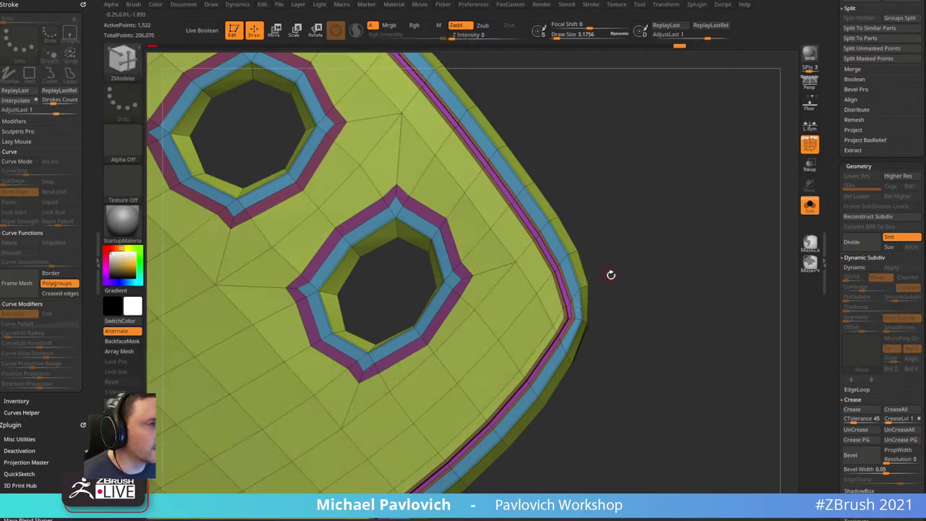
drag(610, 273, 610, 176)
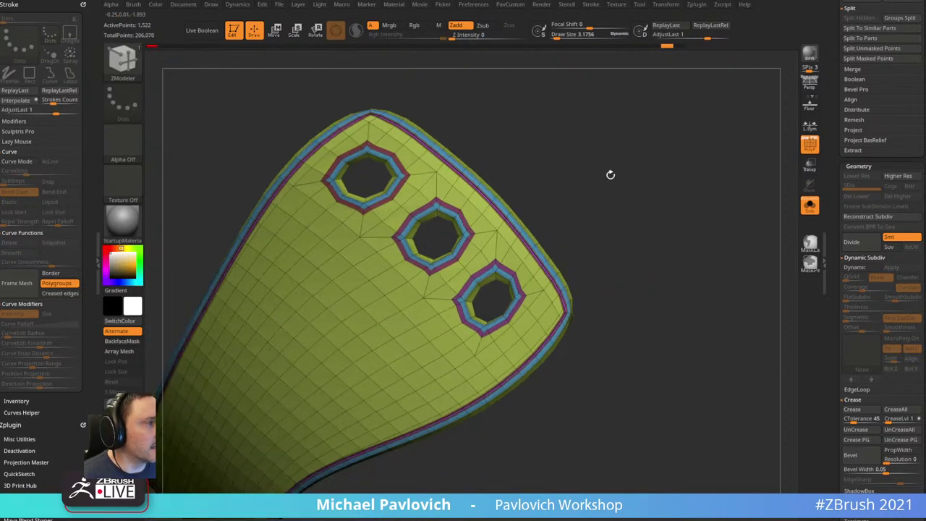
- Check the overlay in place on the whole shoe, and preview it isolated with Dynamic Subdivision and no wireframe
drag(632, 220, 743, 237)
click(813, 214)
click(810, 149)
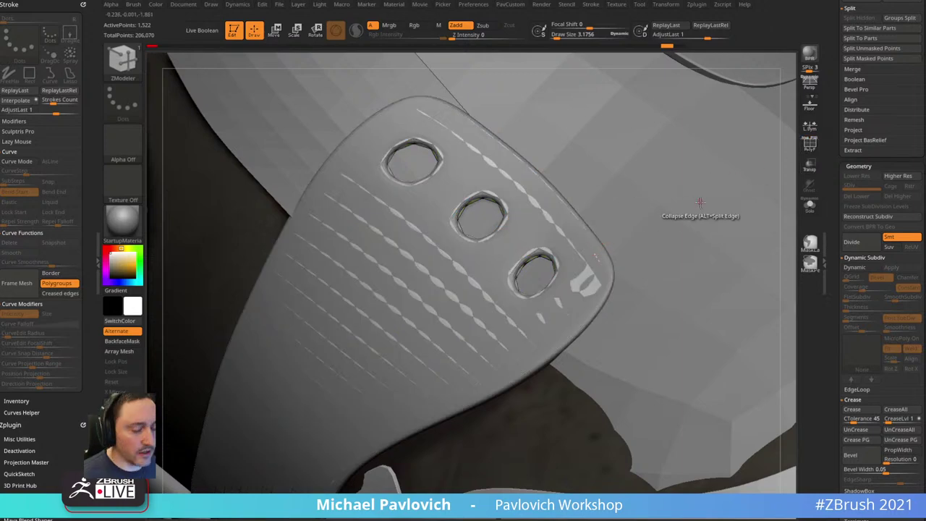
key(d)
click(809, 209)
click(810, 147)
drag(708, 204, 680, 209)
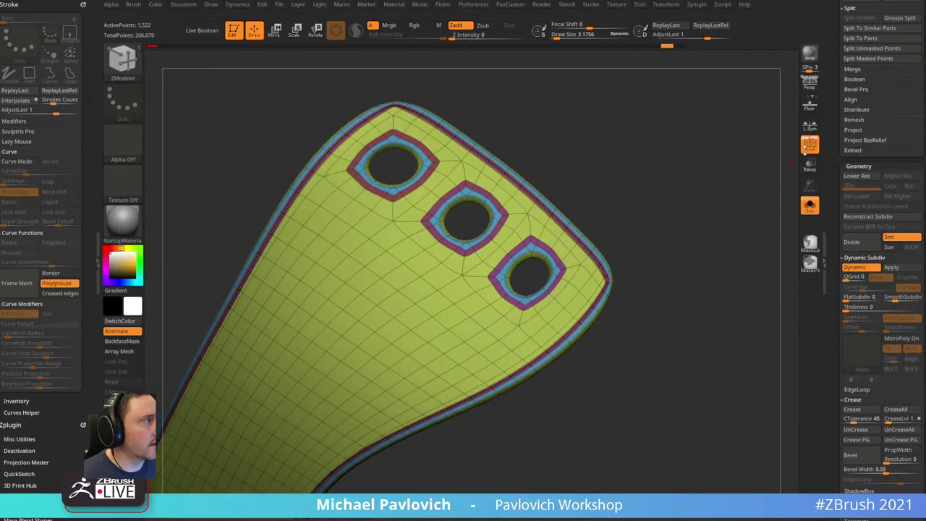
key(shift+f)
mouse_move(704, 270)
mouse_down()
mouse_move(678, 254)
mouse_move(699, 231)
mouse_move(709, 265)
mouse_move(681, 239)
mouse_move(700, 256)
mouse_move(687, 218)
mouse_up()
- Replace the overlay's Dynamic Subdivision preview with real geometry at subdivision level 3
key(s)
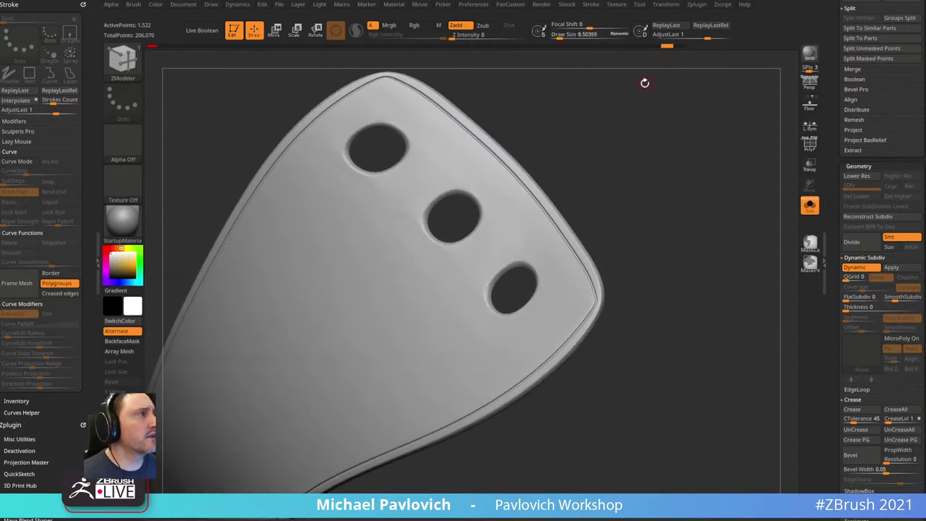
key(3)
click(718, 364)
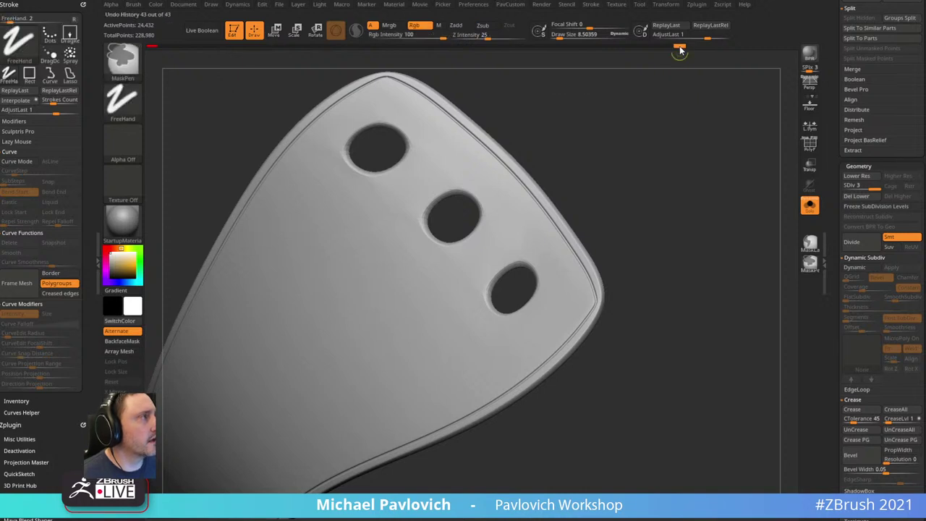
- Switch to the plain overlay subtool PM3D_Cube3D1_4 and divide it up to subdivision level 6
drag(834, 187, 836, 340)
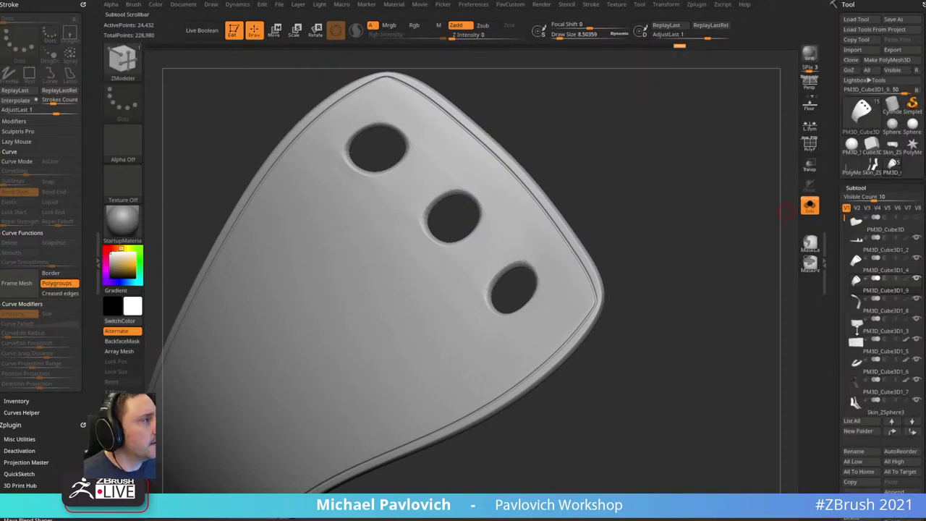
click(881, 272)
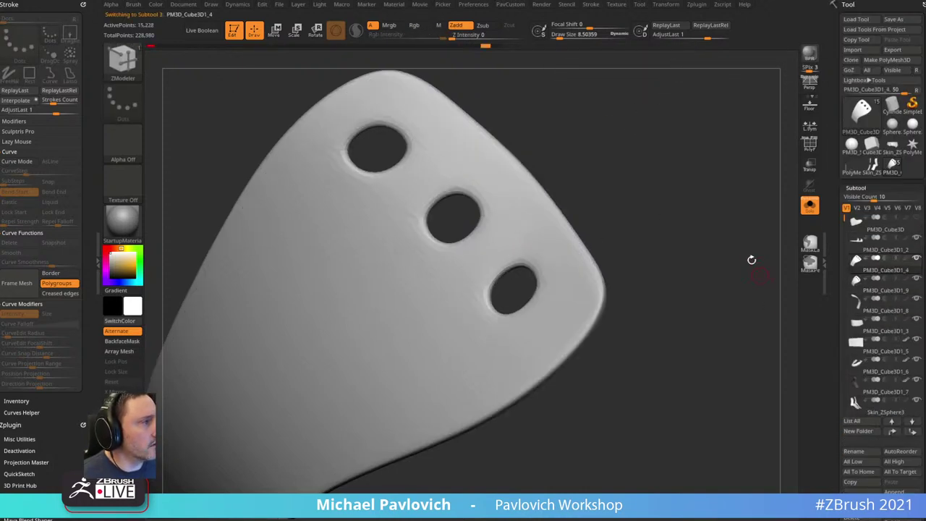
drag(751, 259, 770, 232)
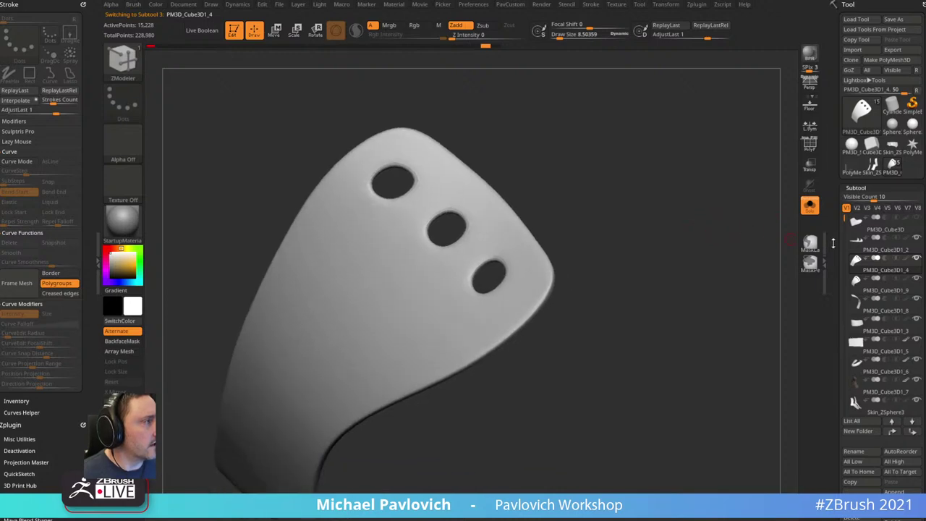
drag(832, 242, 833, 154)
key(ctrl)
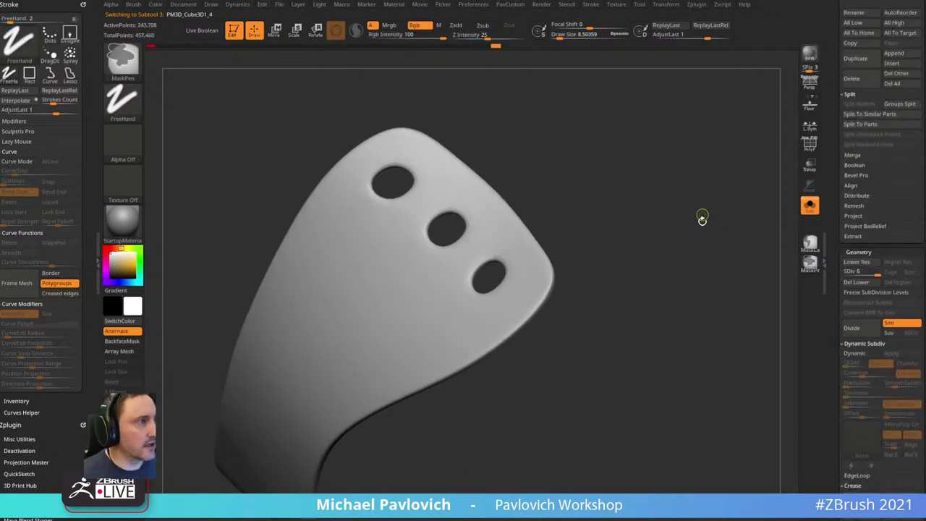
- Switch the sculpting brush to HistoryRecall
key(b)
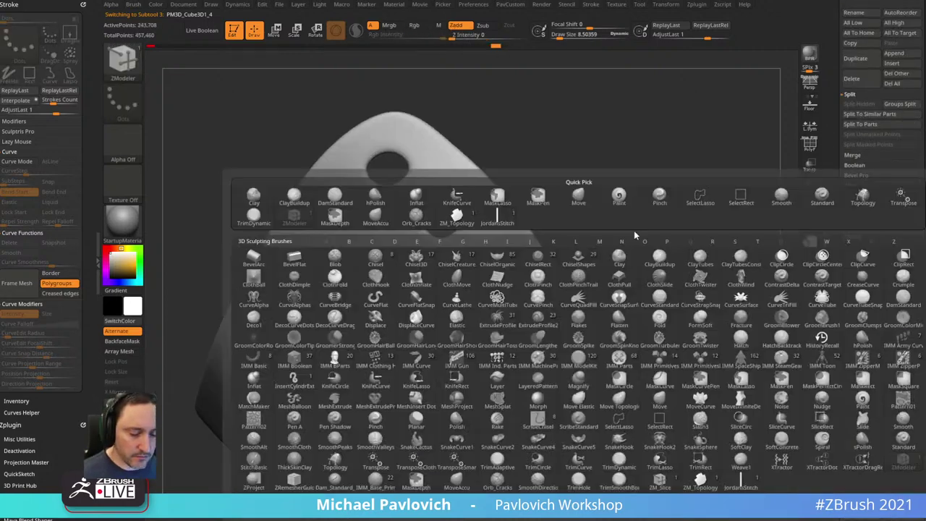
key(r)
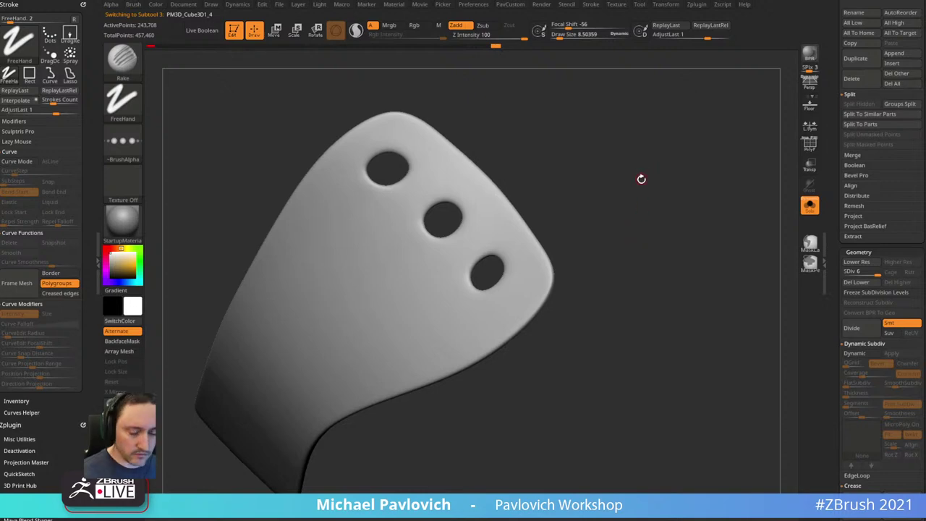
key(b)
key(h)
key(r)
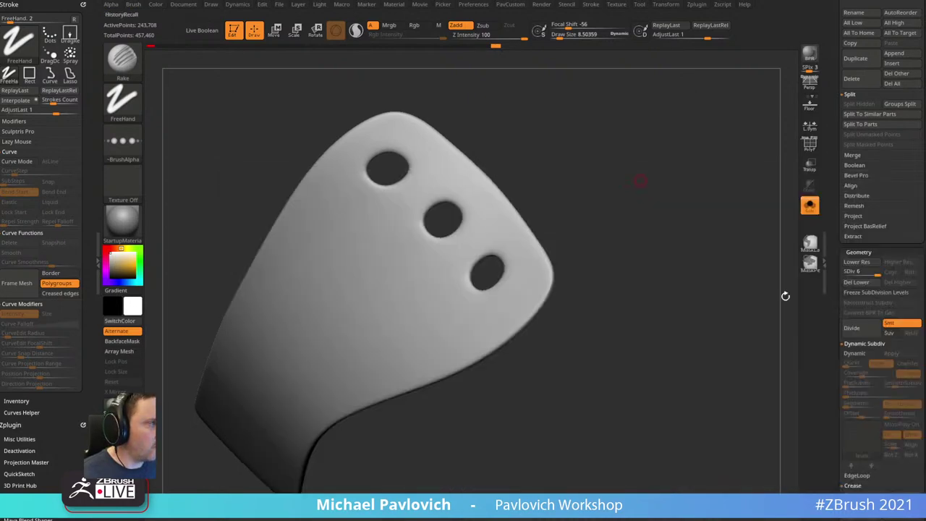
- Try to carve a groove near the overlay's pointed corner with the HistoryRecall brush at draw size 18.76
ctrl+right_drag(612, 192, 624, 210)
key(s)
click(508, 233)
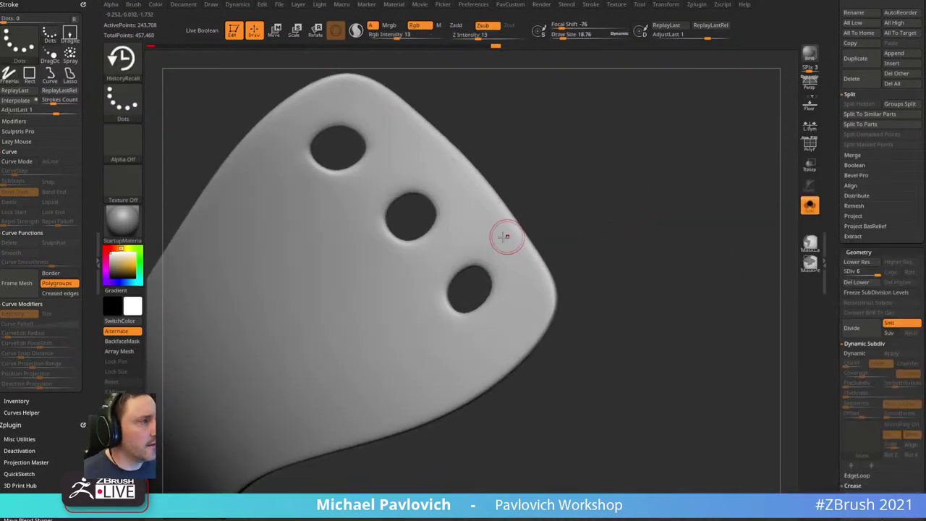
drag(525, 260, 534, 270)
right_drag(577, 248, 554, 254)
key(ctrl+z)
- Carve a seam groove around the overlay's pointed corner with the HistoryRecall brush at draw size 12.3664
key(s)
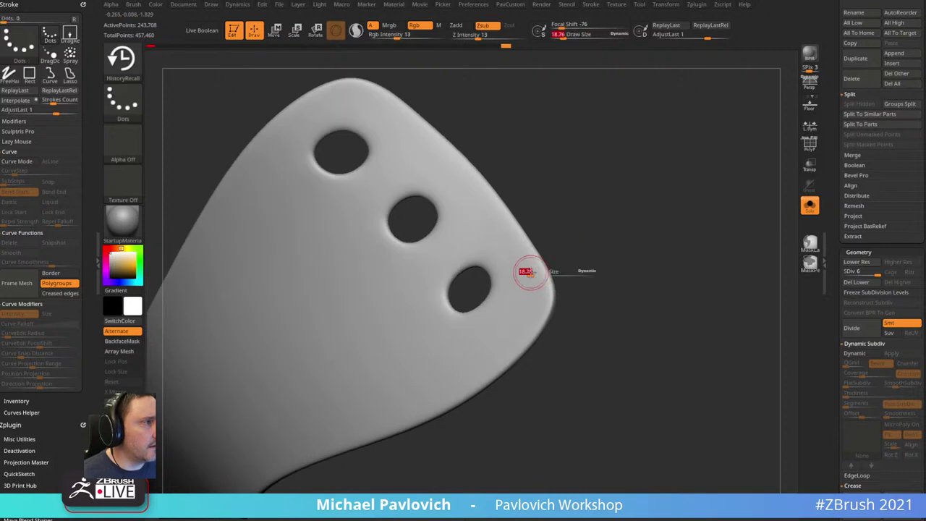
click(525, 272)
drag(504, 225, 511, 238)
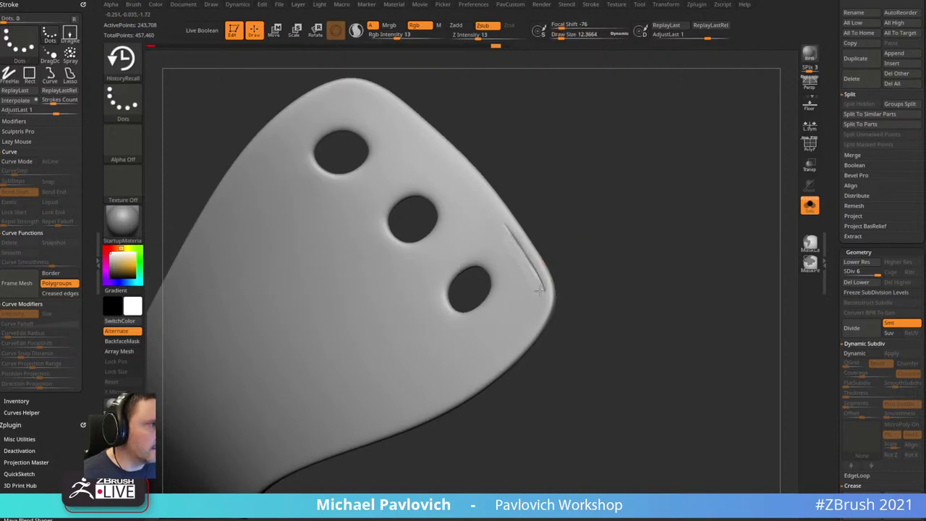
right_drag(539, 308, 580, 241)
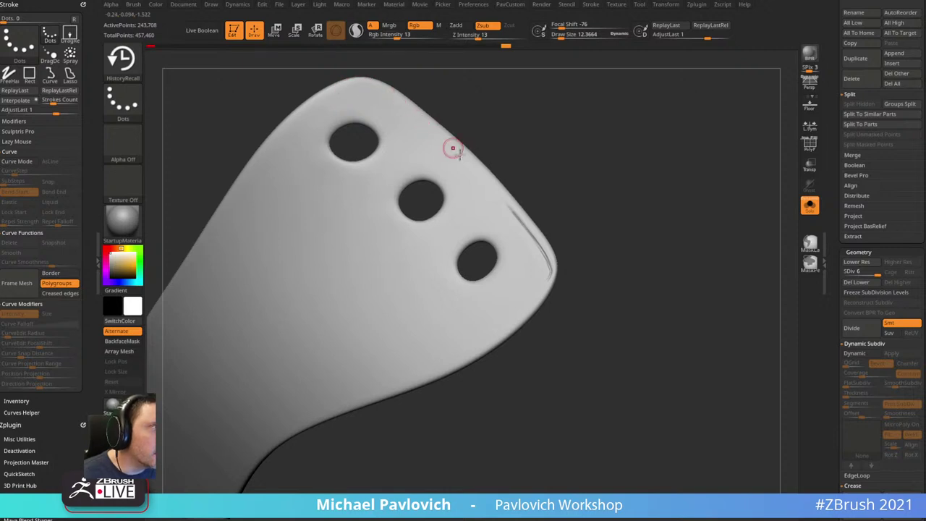
mouse_move(514, 215)
right_down()
mouse_move(667, 263)
mouse_move(437, 266)
right_up()
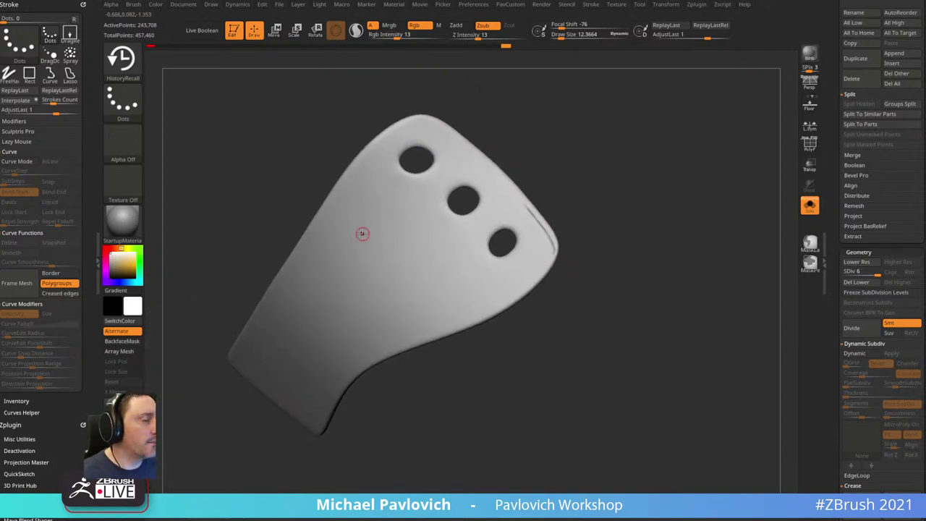
mouse_move(629, 225)
right_down()
mouse_move(634, 238)
mouse_move(599, 249)
mouse_move(597, 239)
right_up()
drag(565, 261, 549, 280)
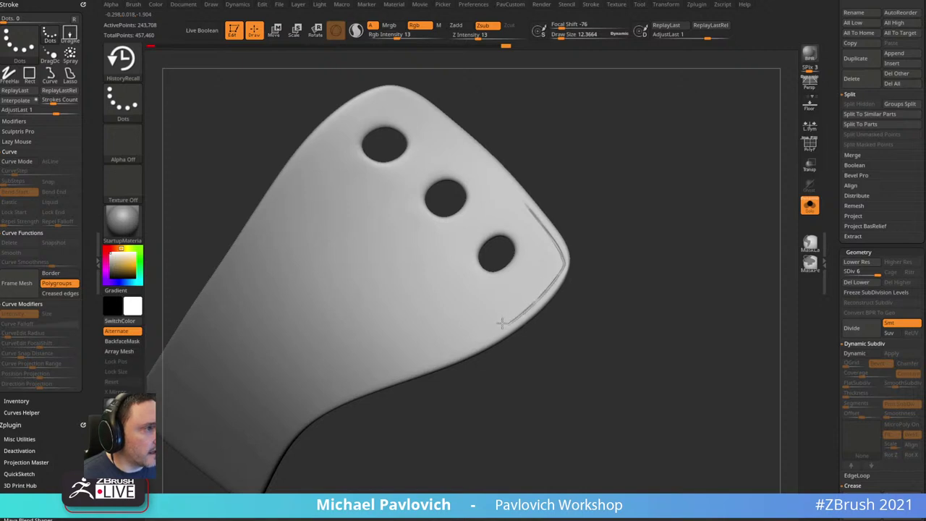
alt+right_drag(600, 301, 667, 242)
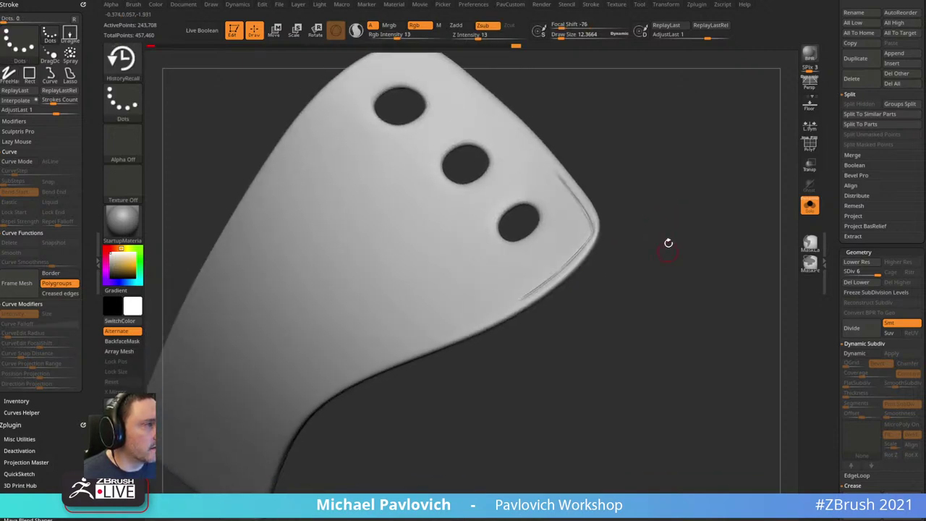
- Set the selection brush to SelectRect and isolate the overlay's front-face polygroup, shown without wireframe
ctrl+shift+click(556, 239)
key(shift+f)
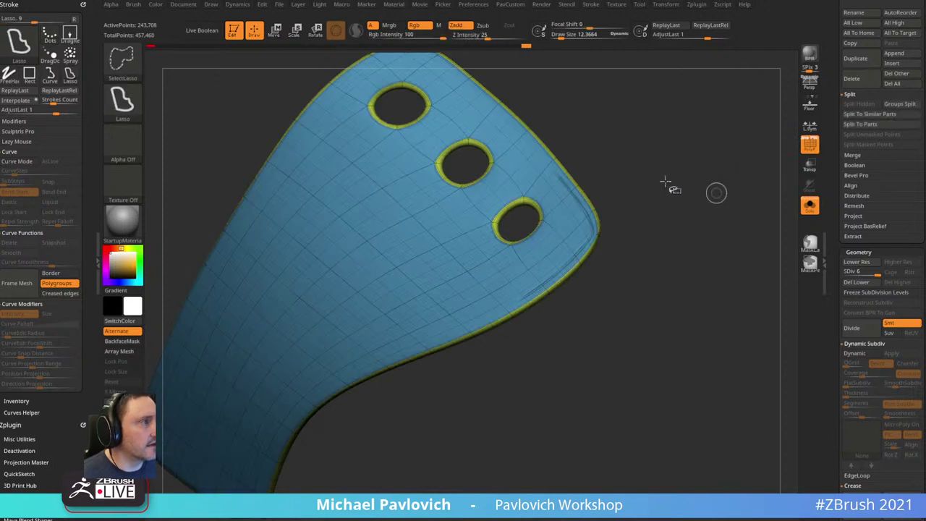
key(b)
key(s)
key(r)
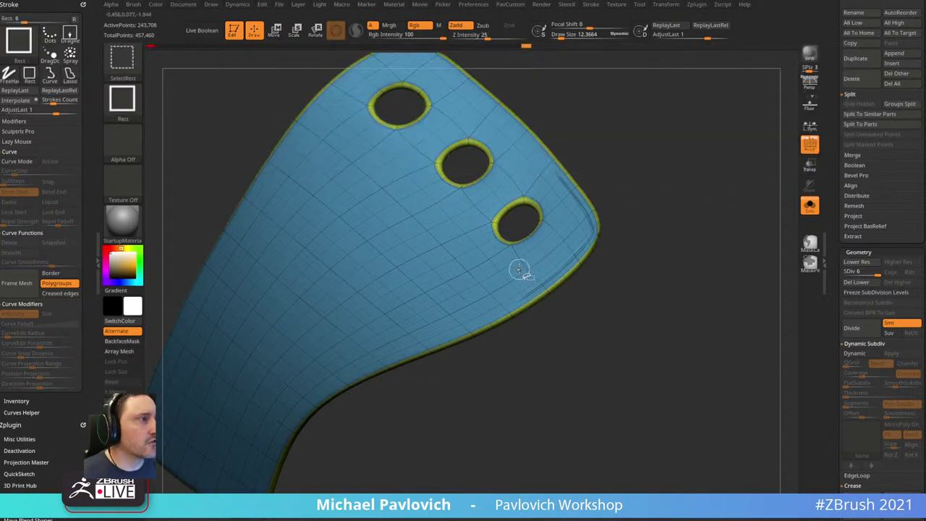
key(shift+f)
key(shift+f)
right_drag(677, 239, 718, 216)
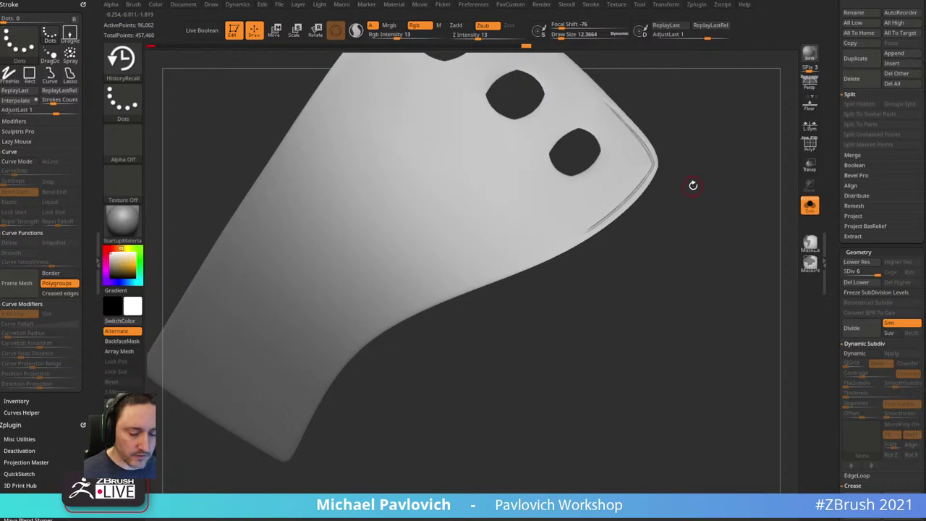
- Extend the HistoryRecall seam groove from the pointed corner along the overlay's concave edge to its base
key(b)
key(h)
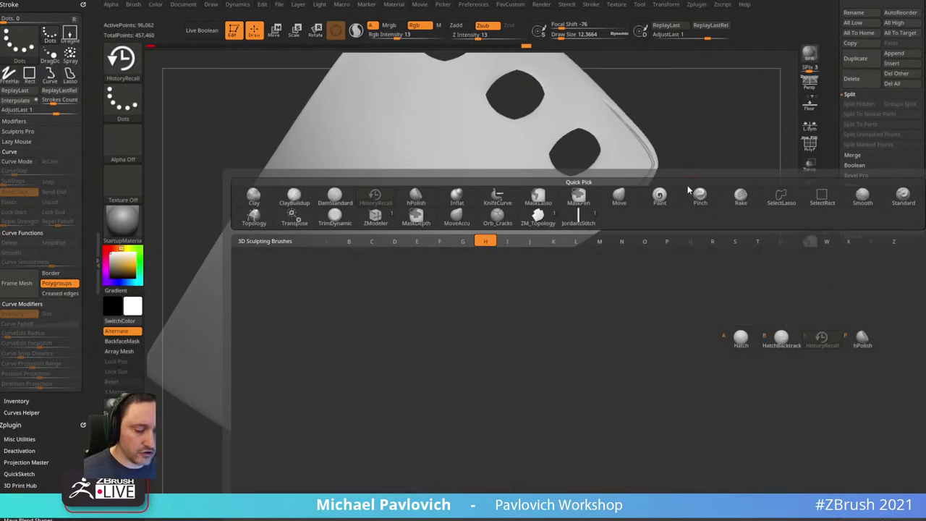
key(p)
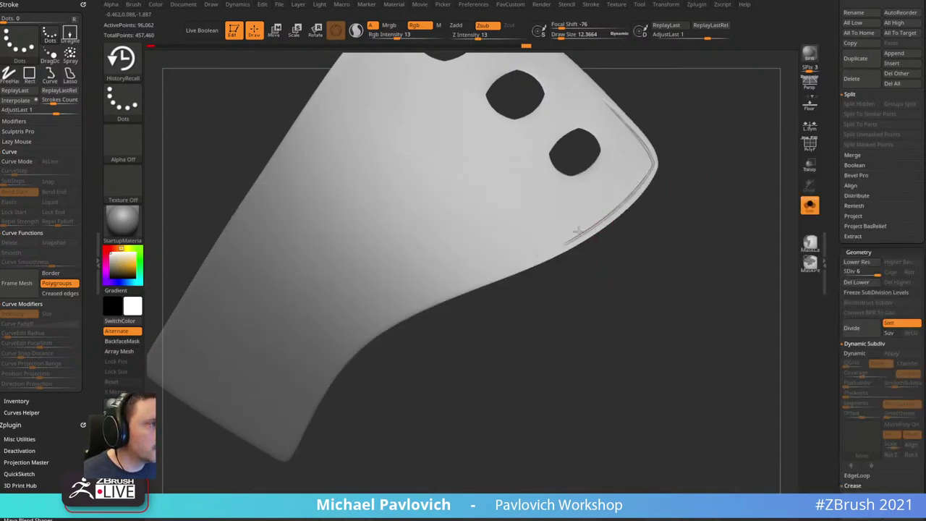
right_drag(517, 262, 571, 215)
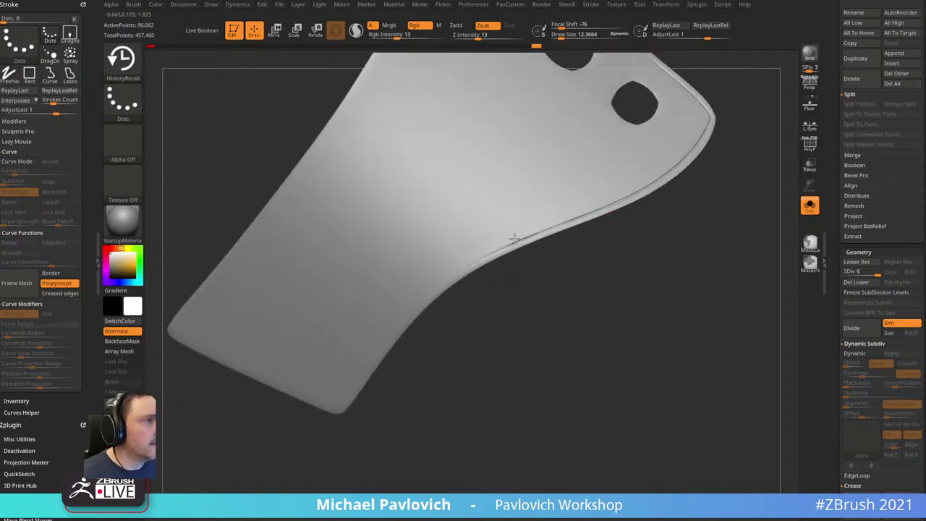
right_drag(514, 237, 541, 205)
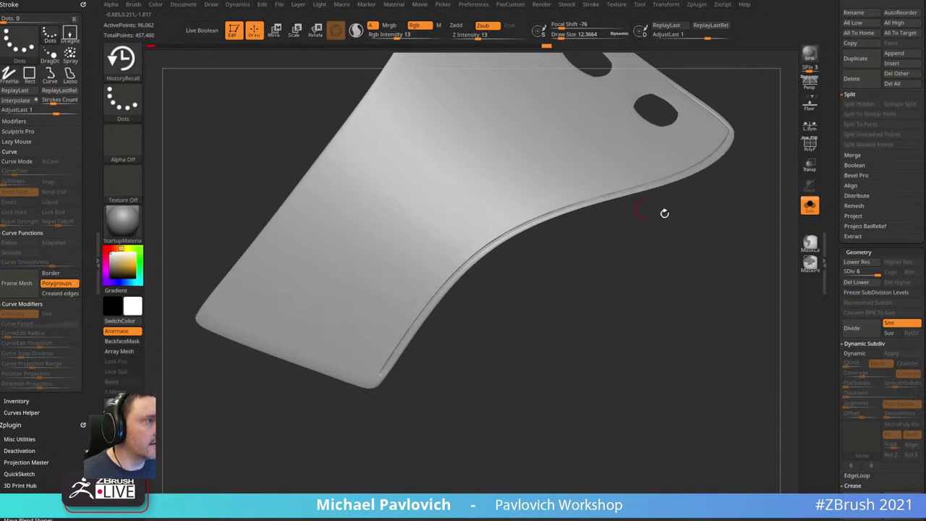
- Carve the seam groove along the overlay's edge beside the lace holes and around the second corner
right_drag(664, 213, 501, 261)
right_drag(577, 212, 576, 282)
right_drag(622, 239, 600, 272)
right_drag(564, 211, 528, 225)
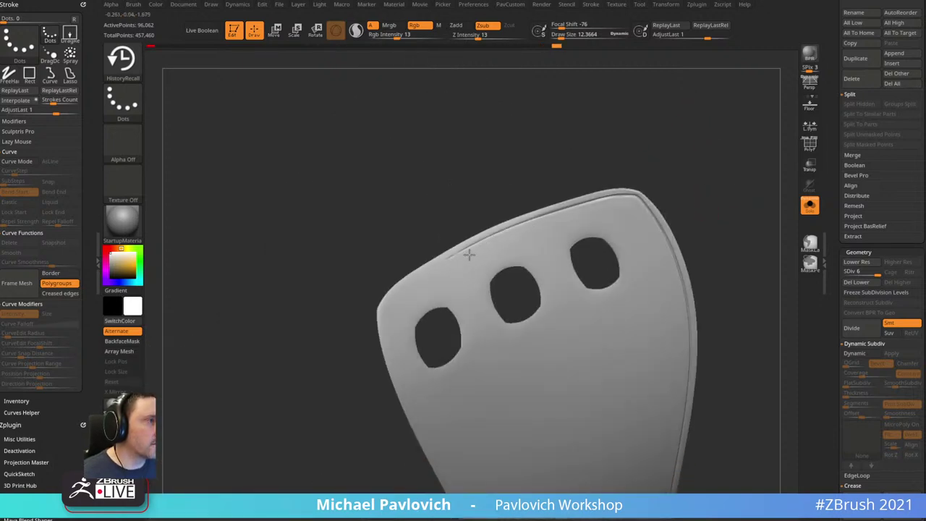
right_drag(391, 315, 504, 191)
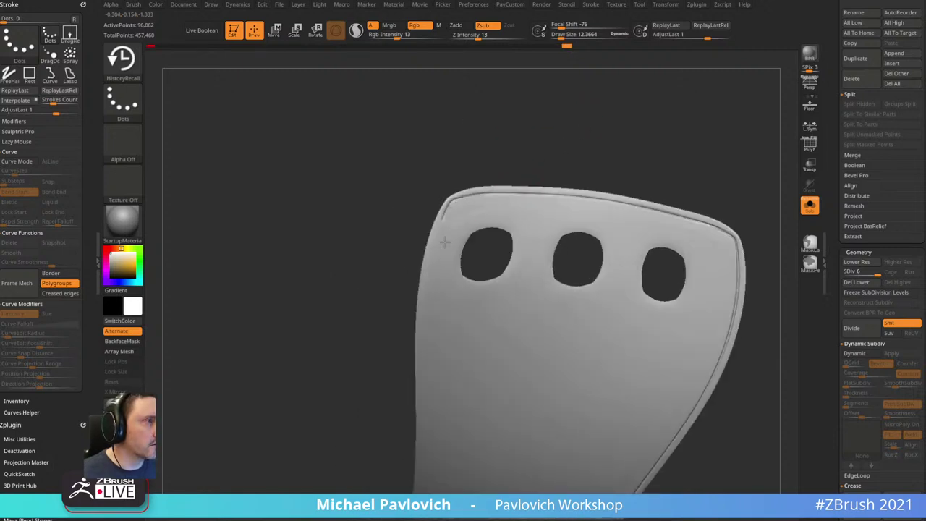
- Continue the seam groove down the overlay's long remaining side toward the base at draw size 20.5804
right_drag(417, 267, 444, 205)
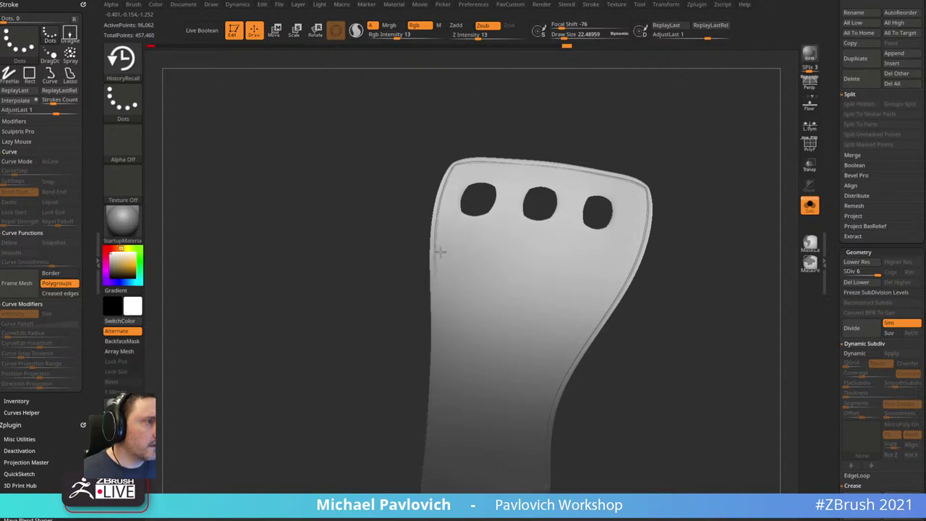
right_drag(439, 251, 437, 209)
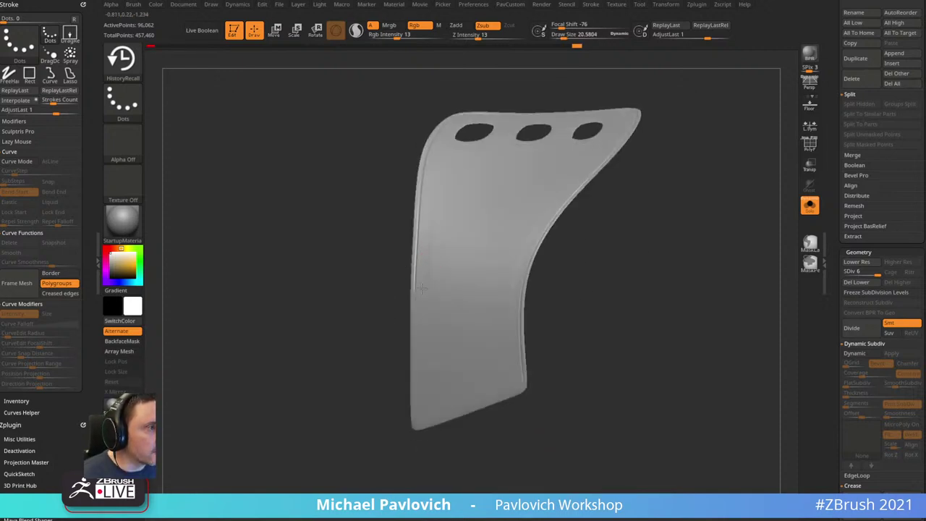
drag(386, 309, 438, 298)
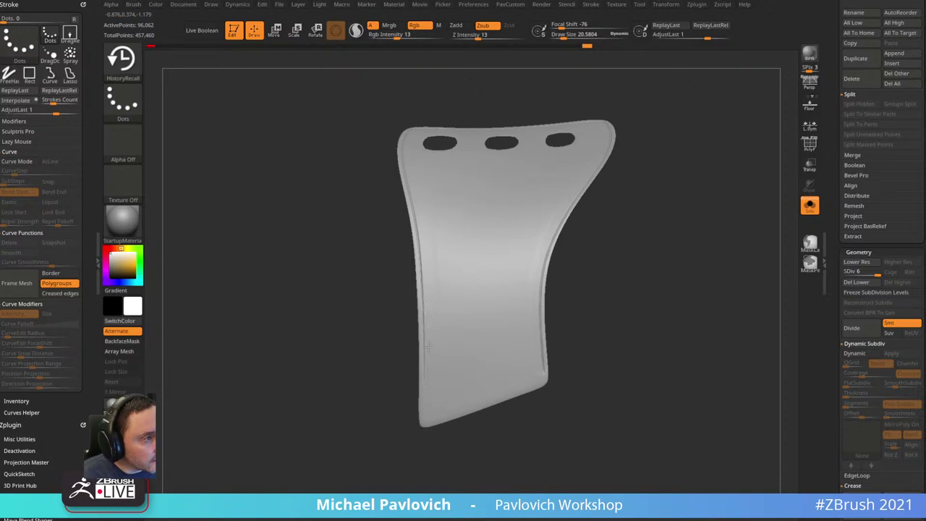
- Show the whole shoe again to examine the overlay's hand-carved seam groove in place
drag(615, 203, 692, 252)
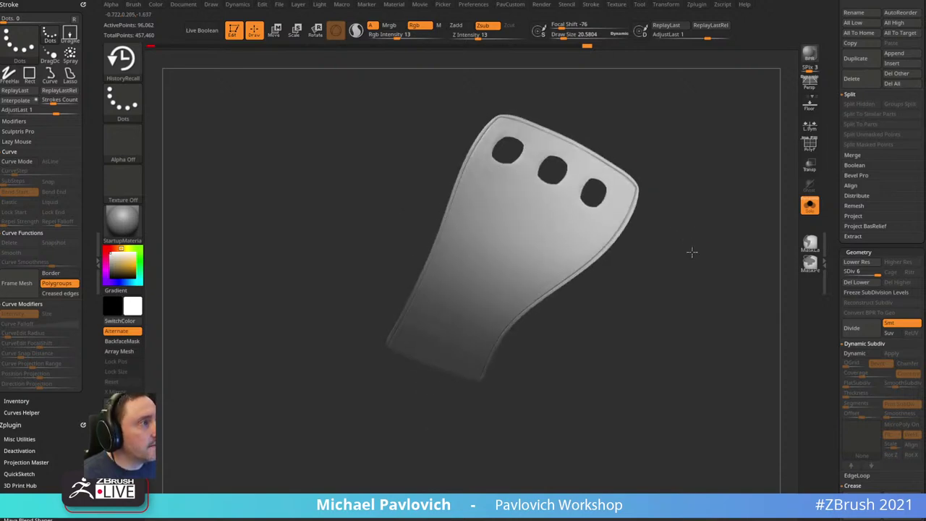
click(809, 206)
drag(439, 455, 416, 381)
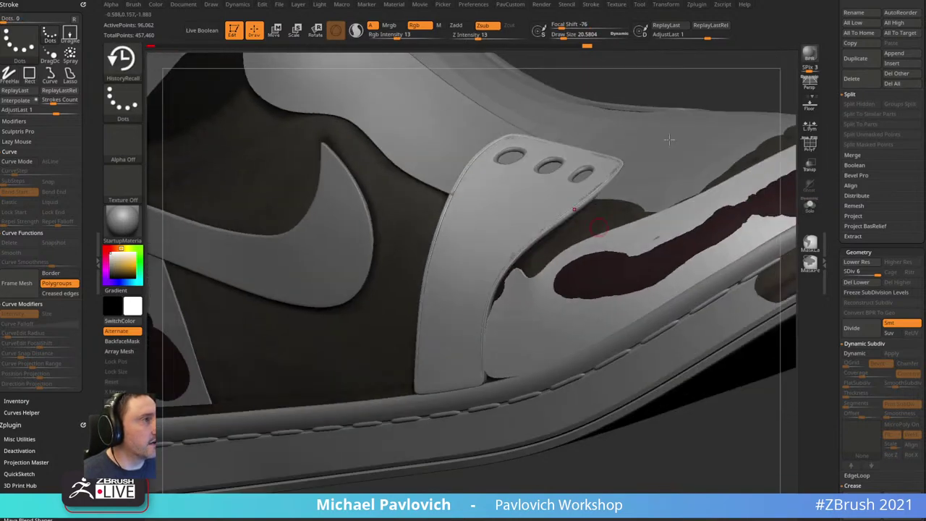
drag(706, 119, 687, 116)
- Isolate the lace-hole overlay at subdivision level 4 and prepare the Standard brush with a draw size of 46.46559
key(b)
key(s)
key(t)
alt+drag(640, 81, 668, 124)
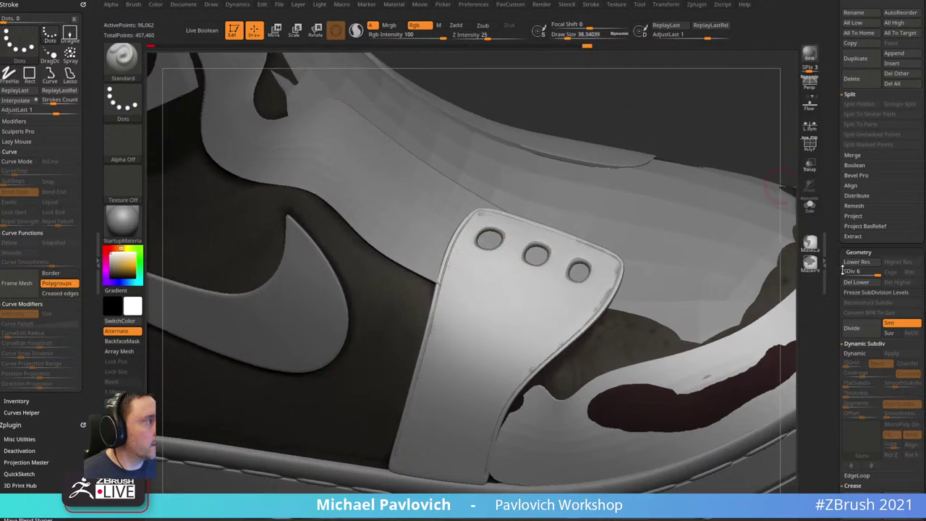
click(857, 262)
click(809, 206)
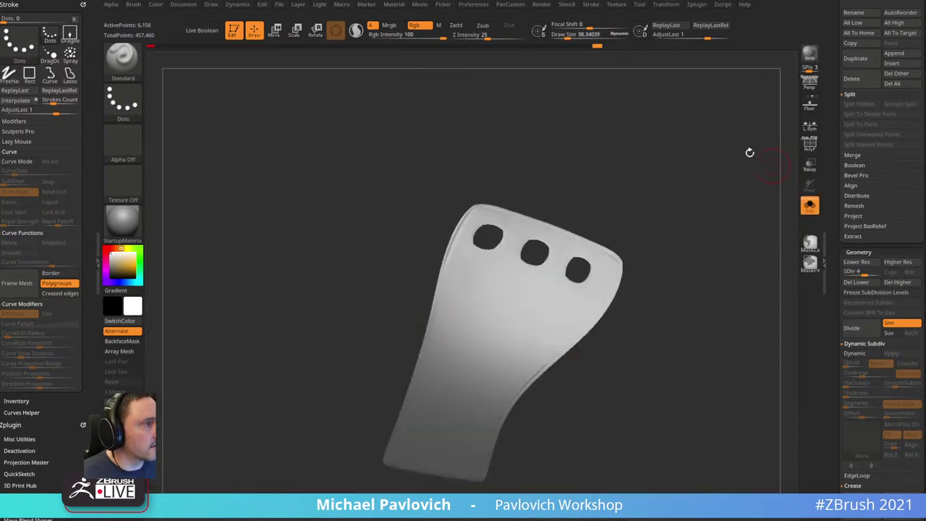
key(])
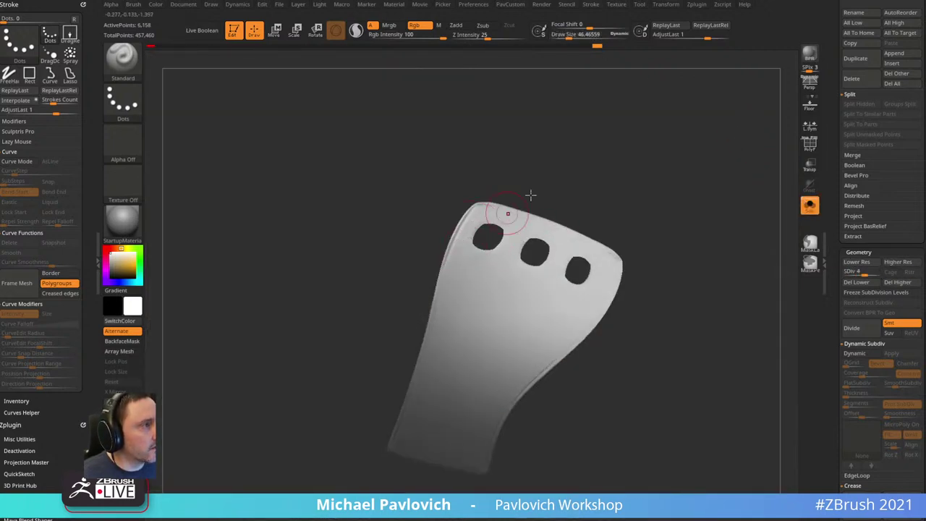
- Sculpt subtle raised areas around the overlay's lace holes with Zadd only, color off and Z intensity 11
drag(530, 195, 483, 225)
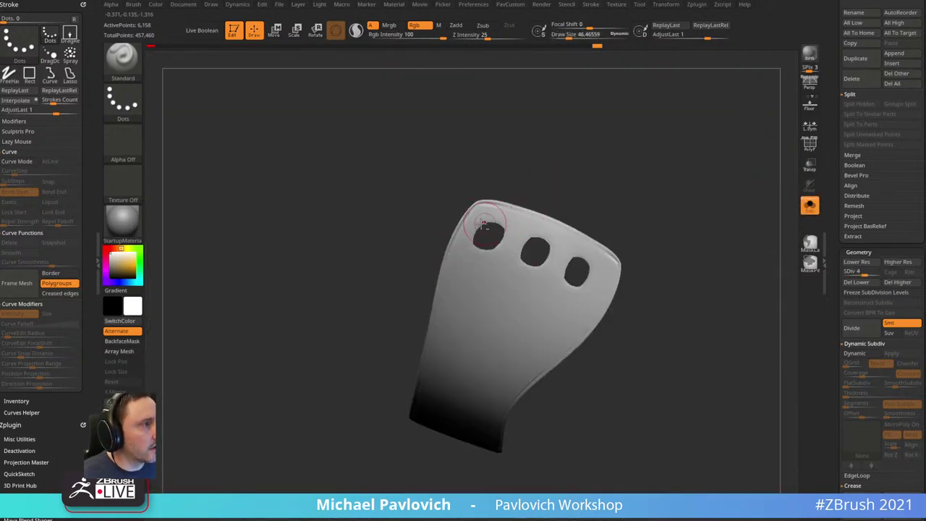
click(456, 26)
click(428, 25)
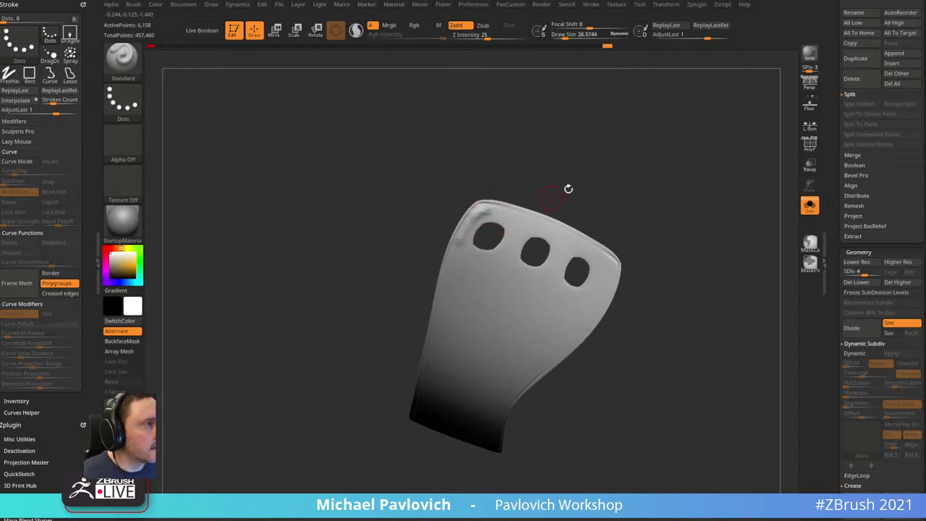
key(ctrl+z)
click(476, 36)
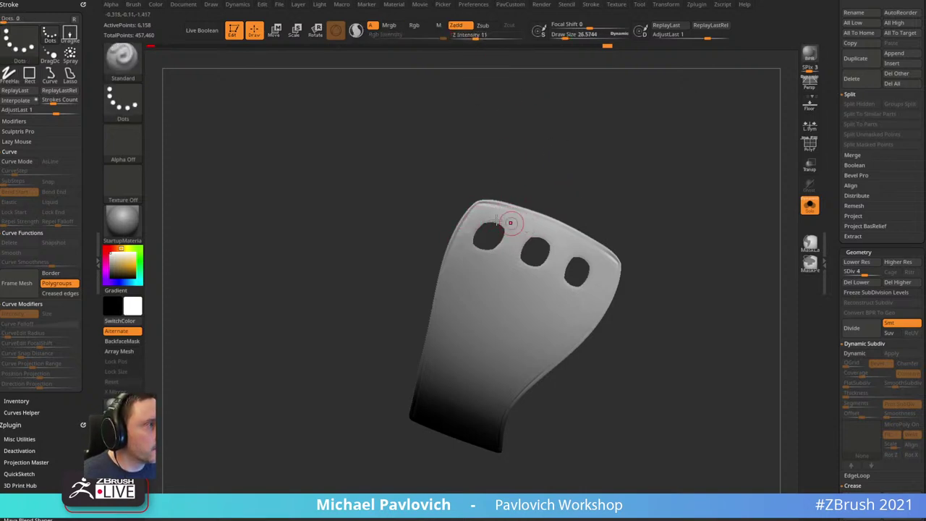
drag(645, 237, 555, 216)
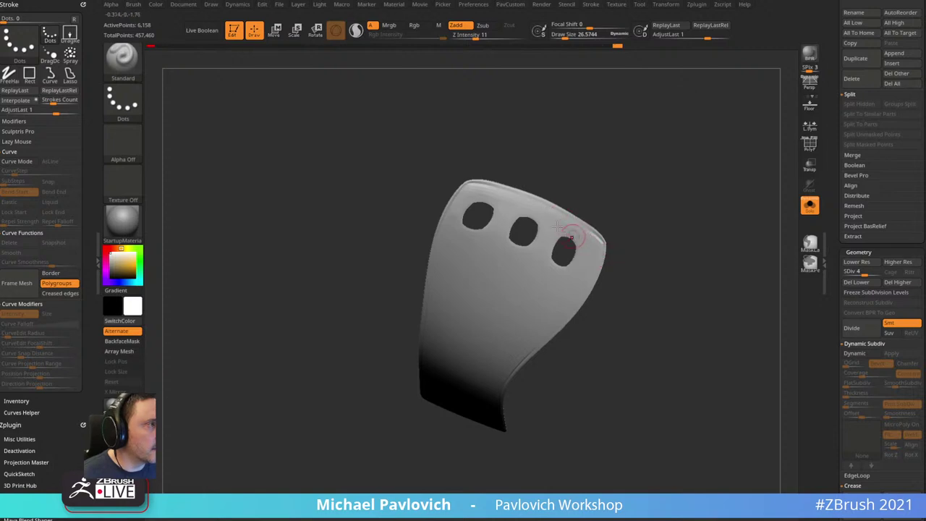
drag(622, 206, 592, 211)
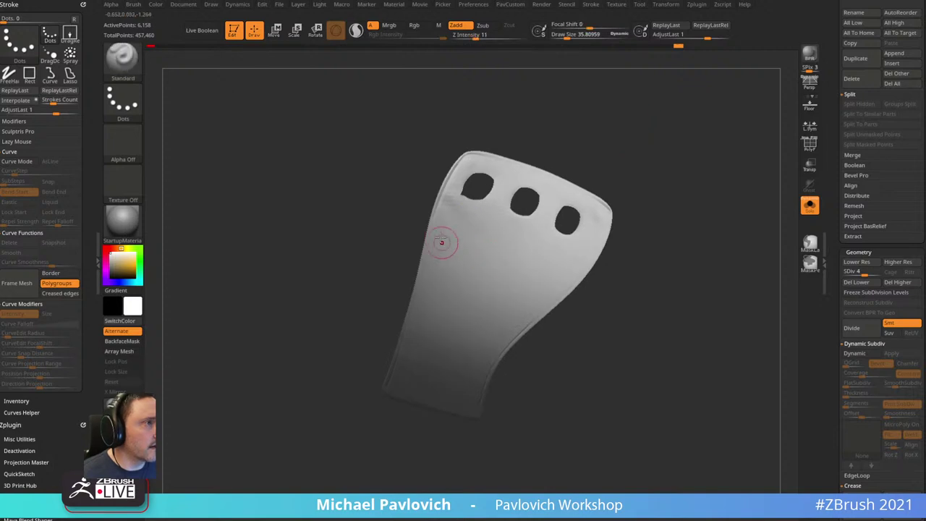
- Return the overlay to subdivision level 6 and examine its sculpted surface with and without the rest of the shoe
drag(866, 273, 879, 274)
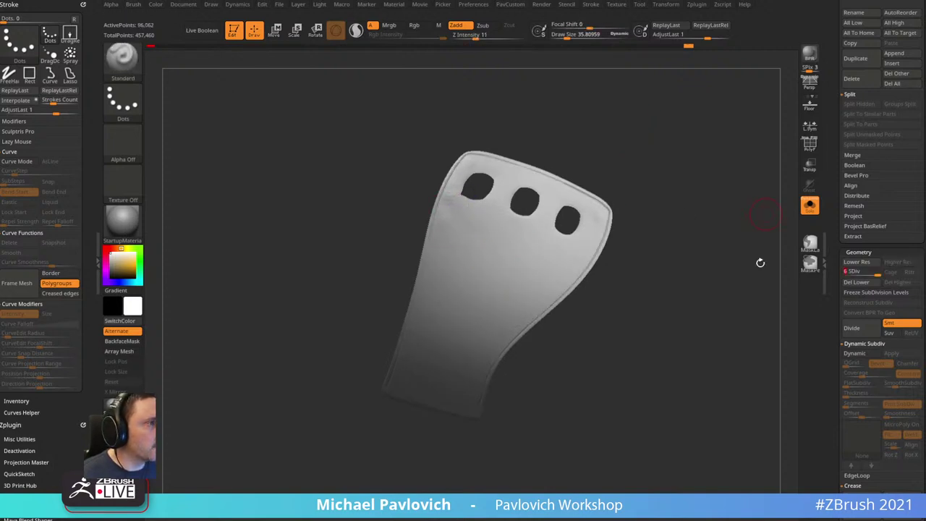
mouse_move(679, 178)
mouse_down()
mouse_move(671, 182)
mouse_move(716, 155)
mouse_move(699, 173)
mouse_up()
ctrl+shift+click(694, 194)
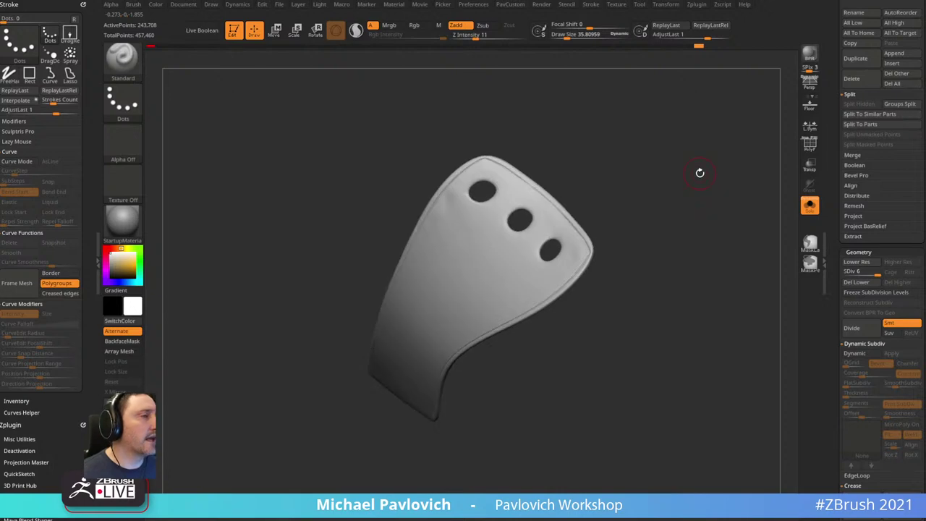
click(808, 210)
click(808, 208)
mouse_move(680, 130)
mouse_down()
mouse_move(604, 135)
mouse_move(641, 130)
mouse_up()
- Try ClothNudge strokes near the lace holes at draw size 103.2976, lowering the overlay to subdivision level 4 for another attempt
key(b)
key(c)
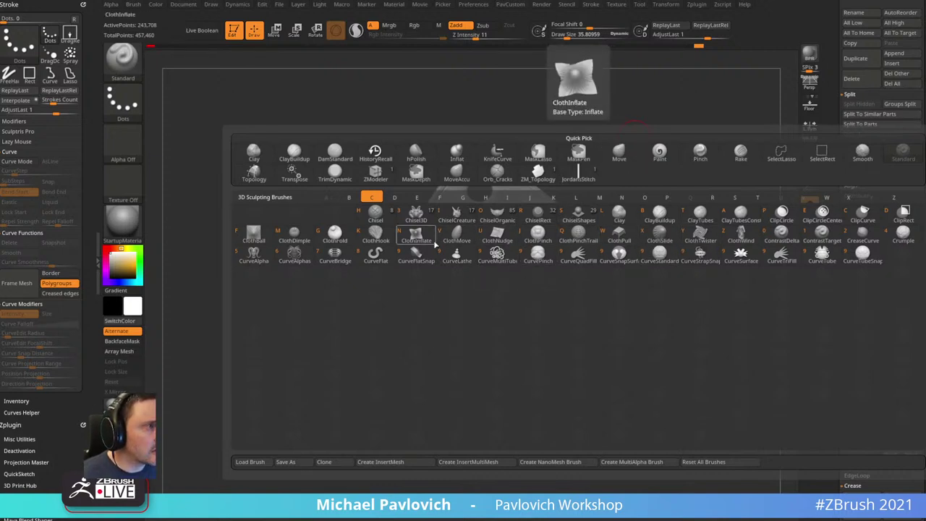
click(501, 237)
key(s)
mouse_move(503, 236)
mouse_down()
mouse_move(528, 236)
mouse_move(468, 245)
mouse_move(465, 230)
mouse_up()
key(ctrl+z)
drag(877, 272, 859, 272)
drag(440, 232, 459, 254)
key(ctrl+z)
scroll(831, 252, down, 2)
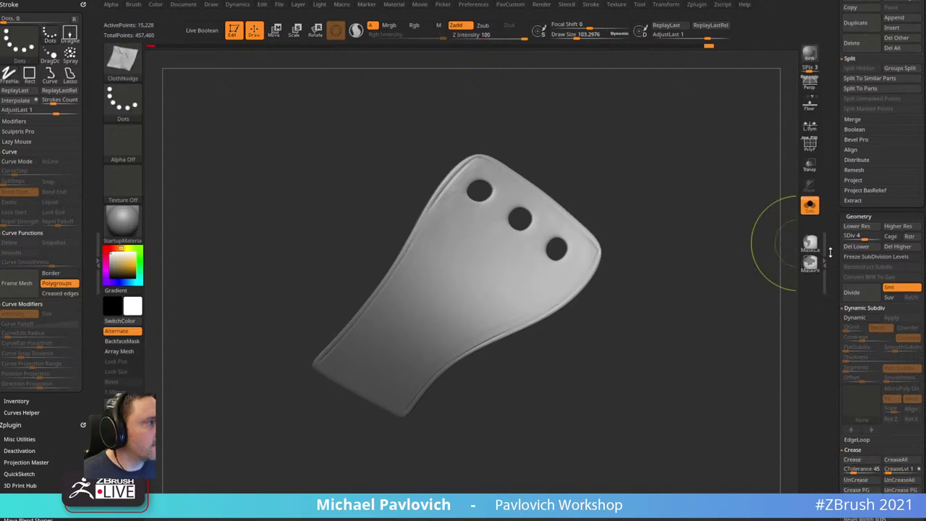
- Enable Thick Skin on the overlay with a thickness of about 4.115
drag(830, 252, 826, 184)
drag(831, 227, 831, 197)
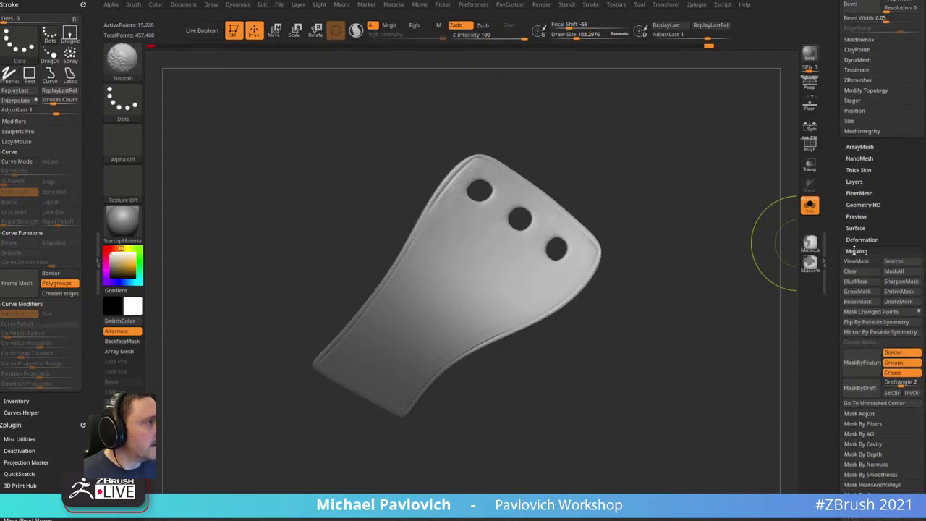
click(856, 251)
click(853, 169)
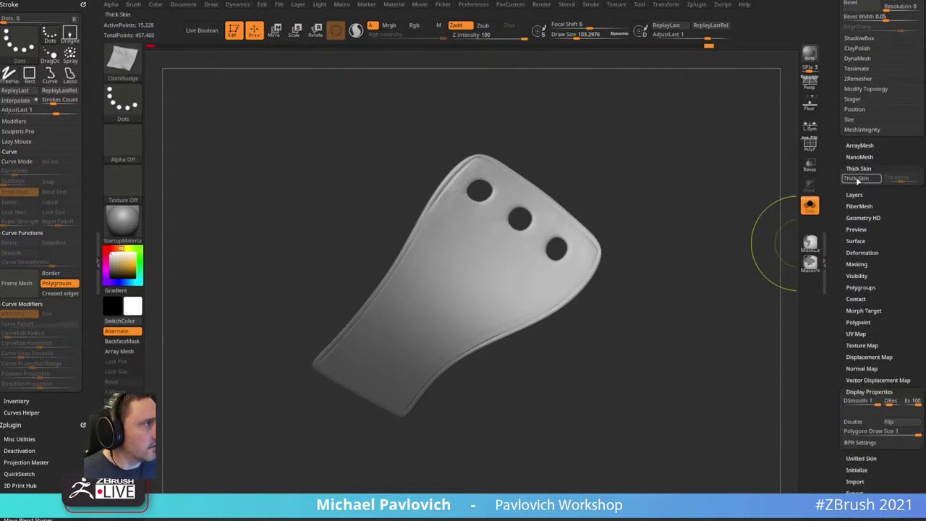
click(857, 180)
drag(711, 227, 729, 214)
drag(894, 178, 896, 178)
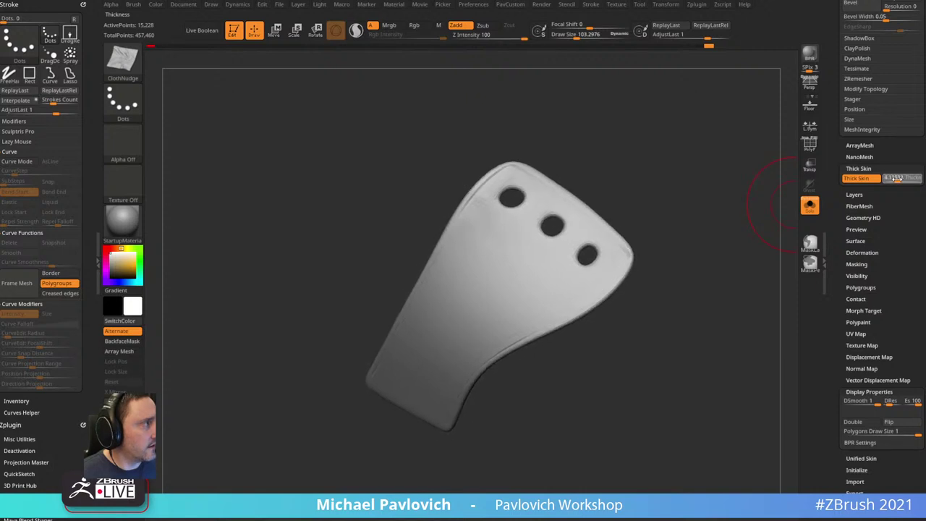
- Try a ClothNudge stroke in the middle of the overlay under Thick Skin and undo it
mouse_move(496, 268)
mouse_down()
mouse_move(488, 243)
mouse_move(499, 260)
mouse_move(485, 267)
mouse_move(506, 311)
mouse_move(463, 340)
mouse_move(434, 275)
mouse_move(511, 246)
mouse_move(511, 261)
mouse_up()
key(ctrl+z)
drag(655, 172, 674, 183)
key(ctrl+z)
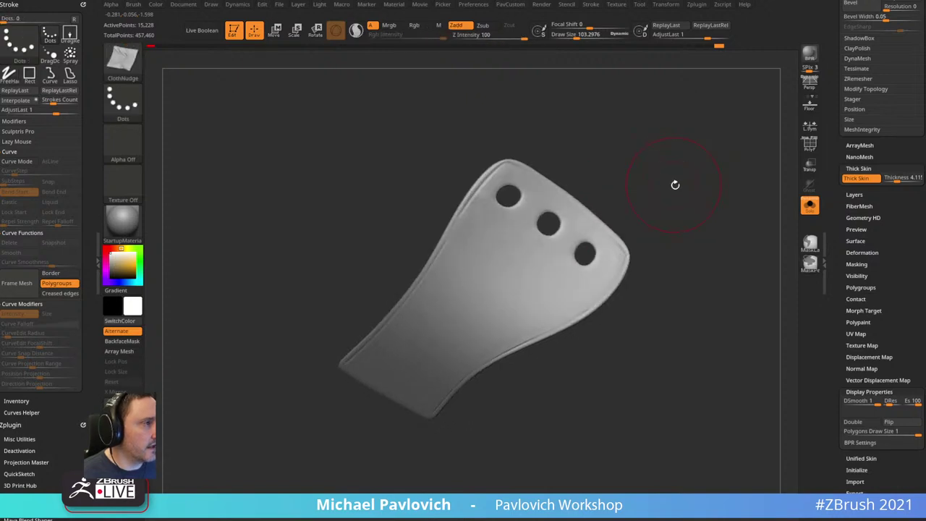
- Switch to the Pinch brush and set its elasticity simulation iterations to 100
key(b)
key(p)
key(i)
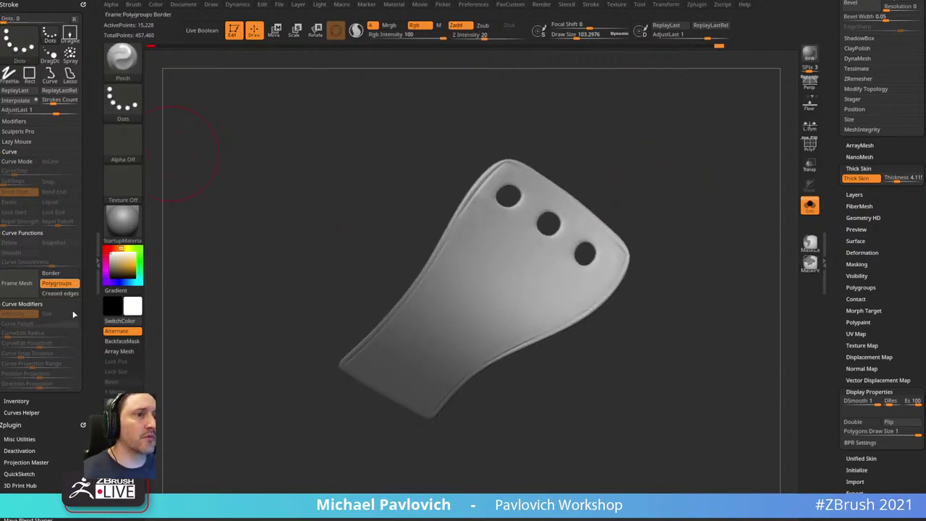
drag(56, 394, 55, 344)
scroll(54, 345, up, 5)
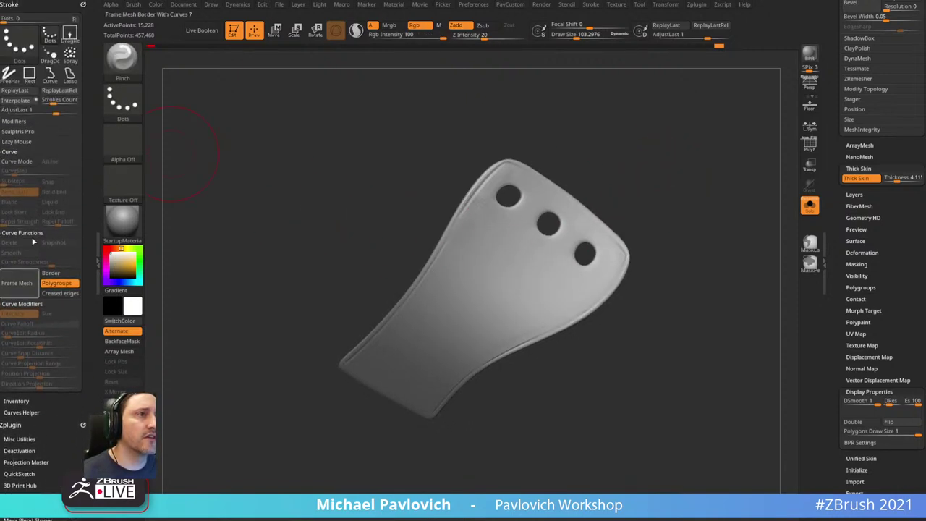
click(82, 5)
click(82, 5)
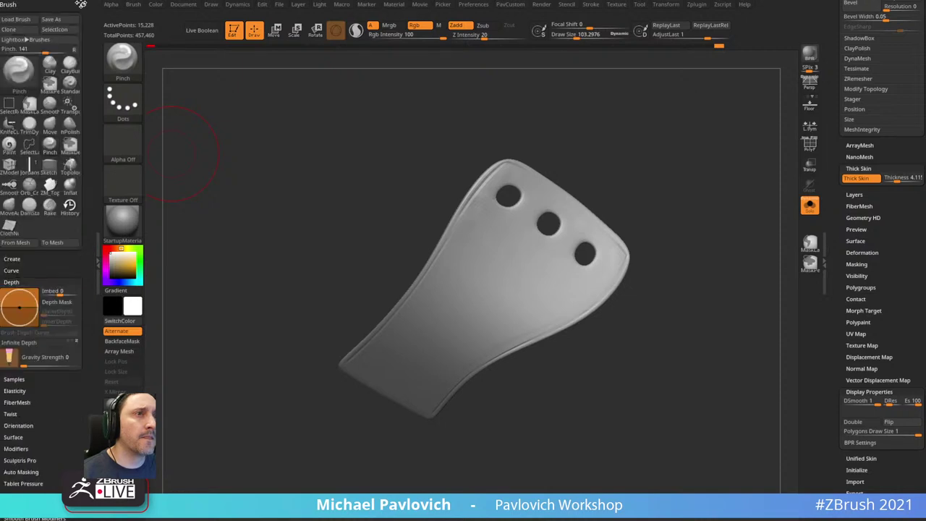
scroll(36, 170, down, 5)
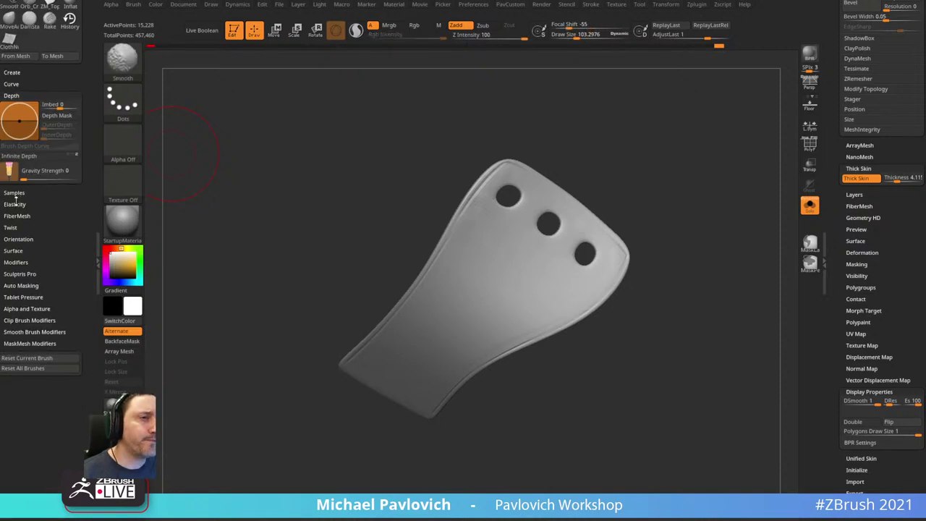
click(16, 204)
drag(31, 253, 86, 250)
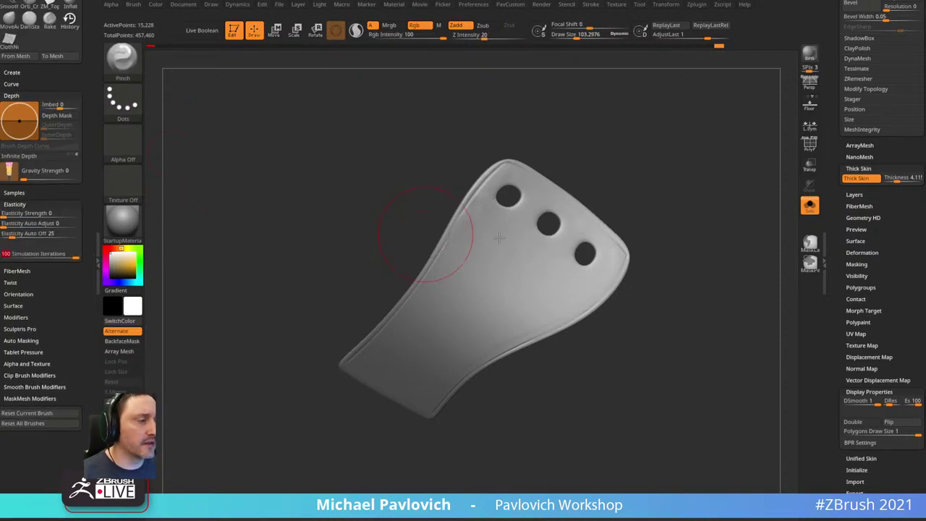
- Try Pinch strokes below the lace holes at several draw sizes, undoing each one
drag(501, 234, 495, 260)
right_drag(595, 223, 594, 232)
key(ctrl+z)
key([)
key([)
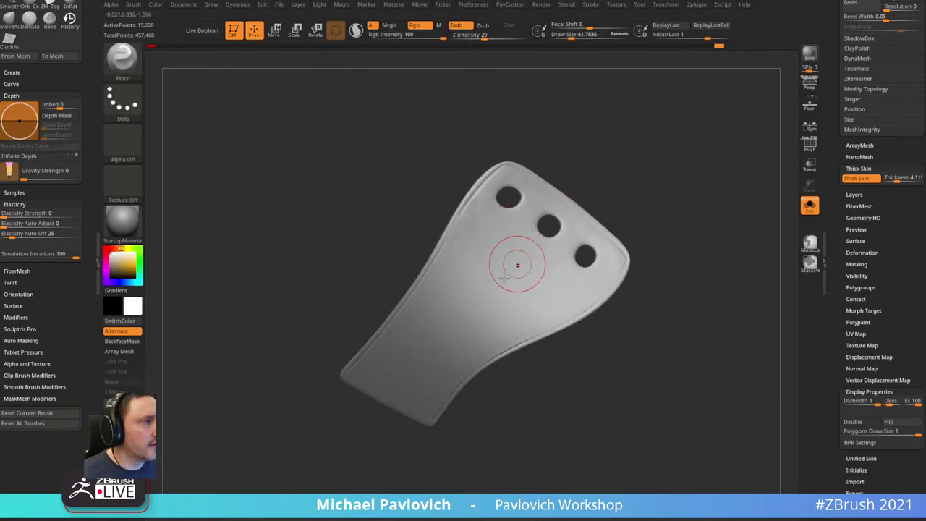
key(ctrl+z)
key(])
key(])
mouse_move(517, 275)
mouse_down()
mouse_move(494, 284)
mouse_move(485, 273)
mouse_move(464, 313)
mouse_up()
key(ctrl+z)
- Disable Thick Skin and try Pinch strokes with a smaller brush below the middle lace hole, undoing them
click(867, 179)
key([)
key([)
key(ctrl+z)
mouse_move(525, 313)
mouse_down()
mouse_move(571, 283)
mouse_move(558, 243)
mouse_up()
key(ctrl+z)
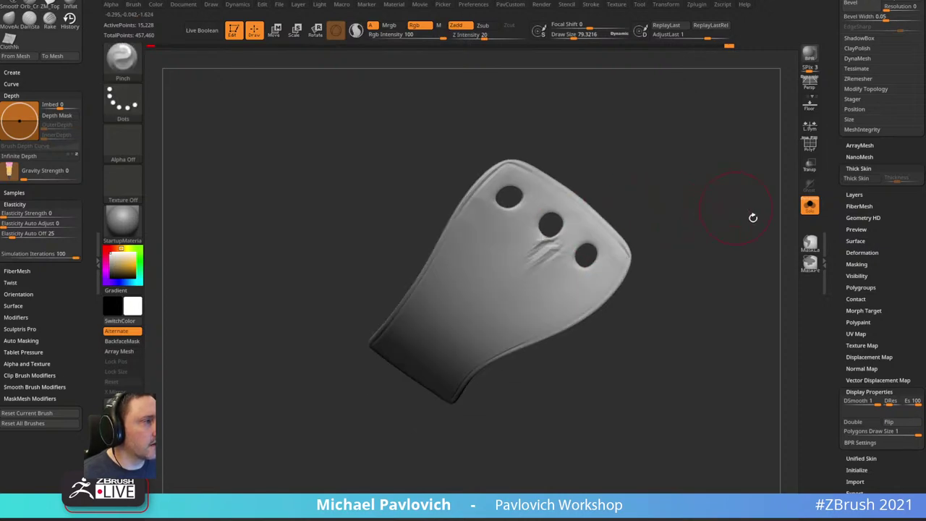
- Show the whole shoe again, undo the remaining pinch test and set the draw size to 26.5744
click(809, 205)
key(ctrl+z)
mouse_move(663, 236)
ctrl+right_down()
mouse_move(347, 424)
mouse_move(635, 171)
mouse_move(689, 176)
ctrl+right_up()
key(s)
drag(688, 175, 674, 176)
mouse_move(674, 176)
ctrl+right_down()
mouse_move(688, 147)
mouse_move(670, 170)
ctrl+right_up()
key(s)
drag(670, 169, 676, 169)
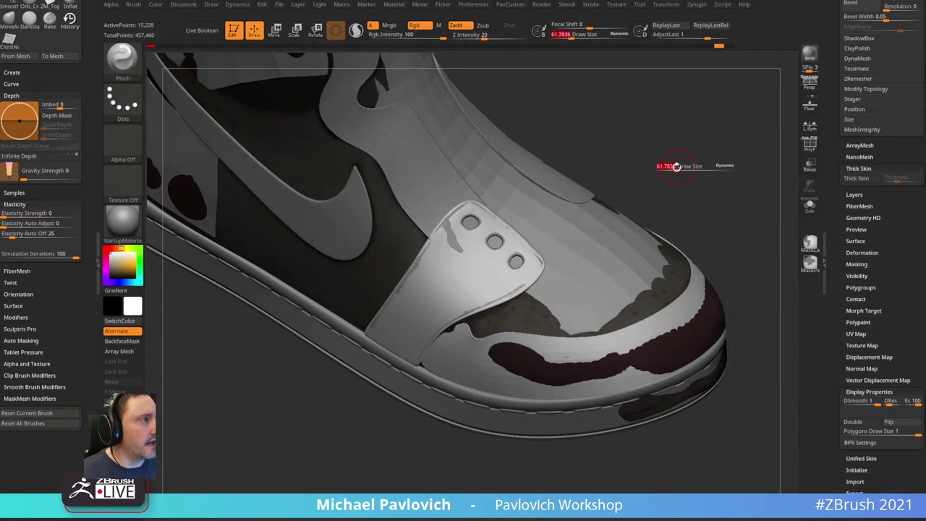
mouse_move(675, 169)
right_down()
mouse_move(688, 149)
mouse_move(679, 185)
right_up()
- Select the duplicate overlay subtool PM3D_Cube3D1_9, isolate it and display its polygroup wireframe
drag(824, 182, 822, 354)
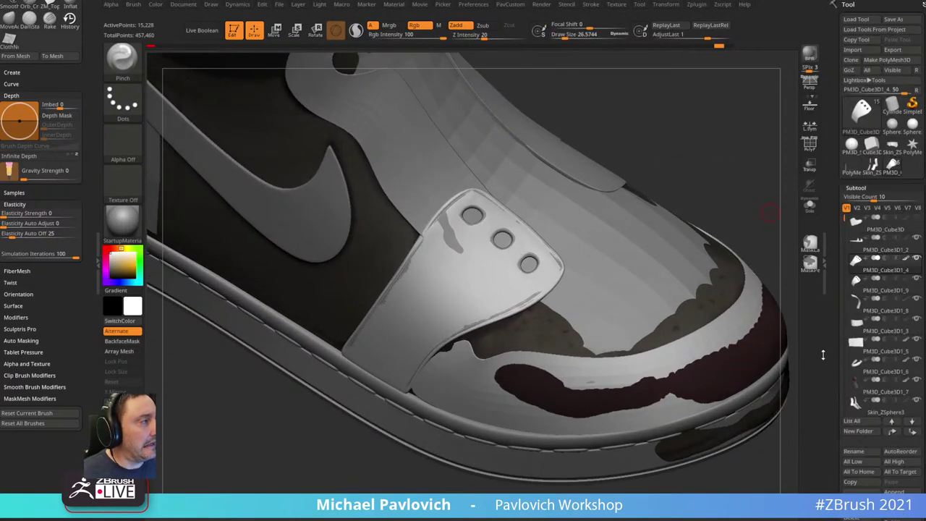
click(884, 293)
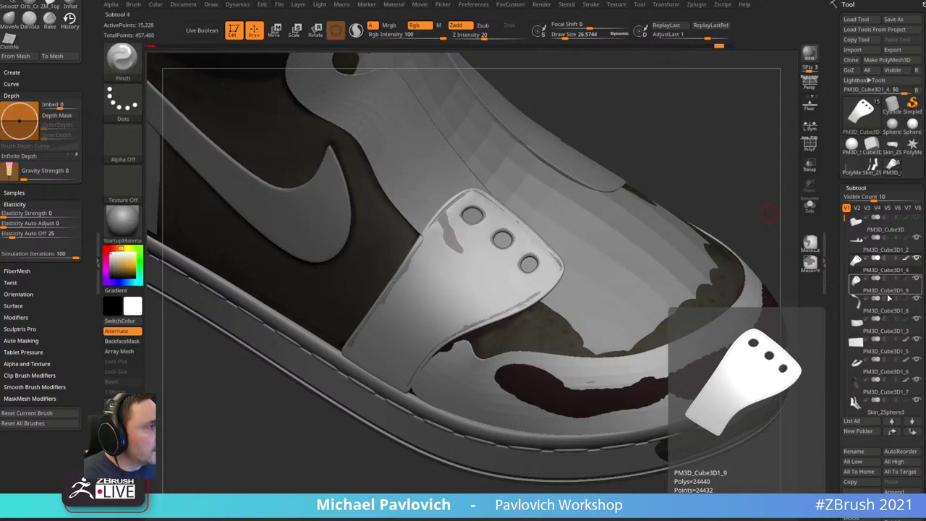
click(889, 295)
click(810, 205)
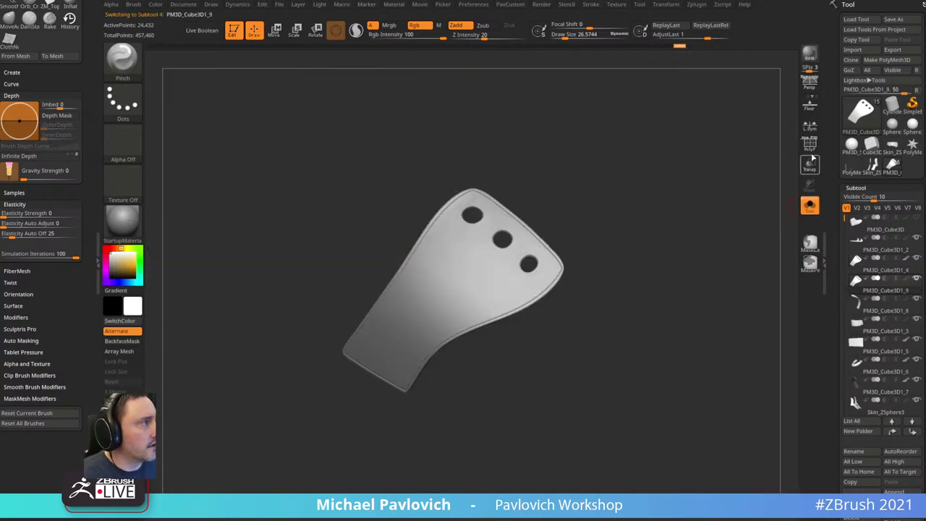
key(shift+f)
key(f)
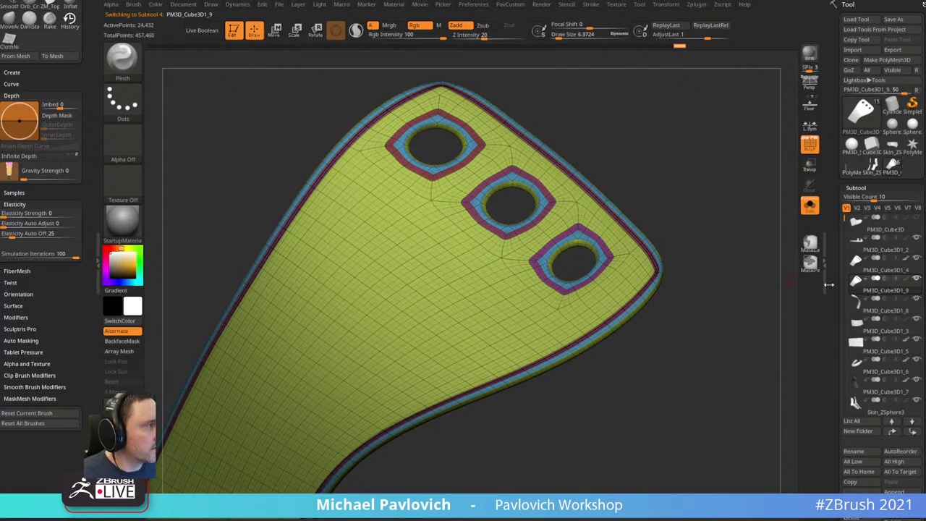
- Set the duplicate overlay to subdivision level 2 and delete its higher and lower levels
scroll(867, 217, down, 10)
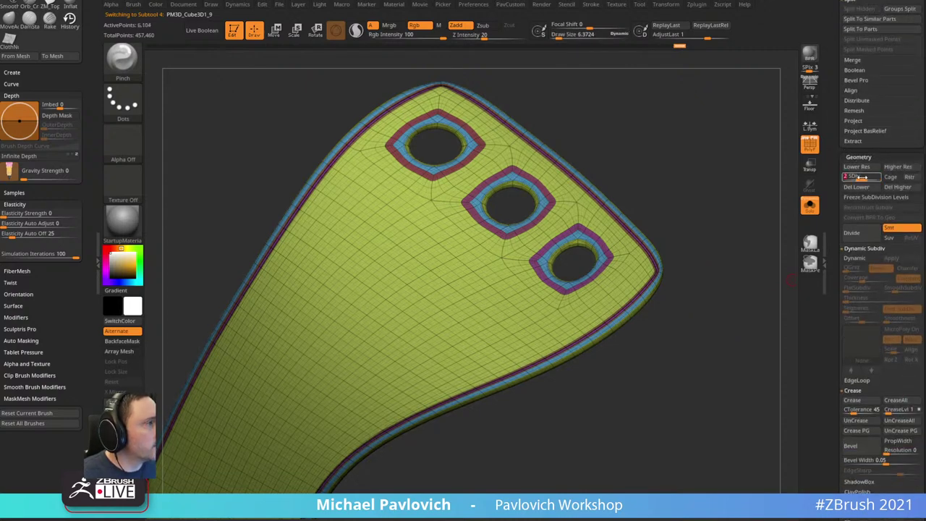
drag(869, 177, 862, 178)
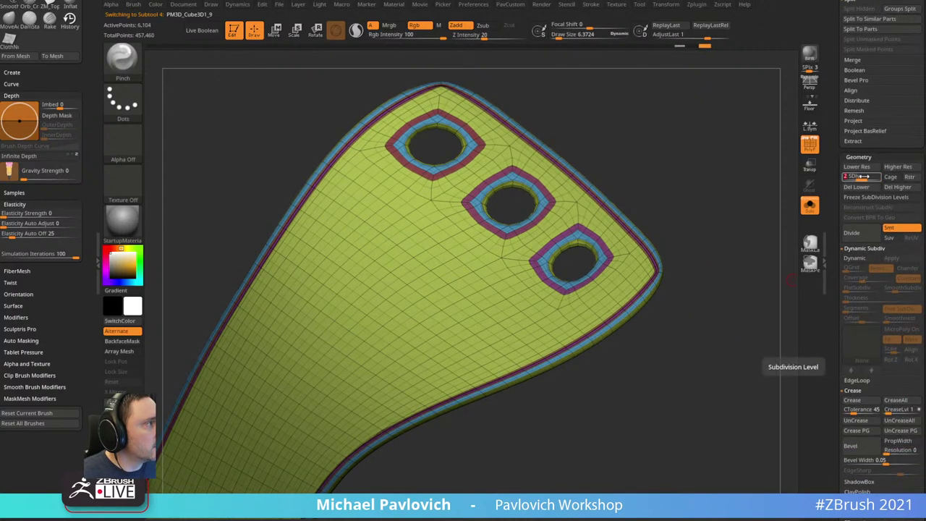
click(894, 188)
click(859, 188)
- Isolate the thin purple polygroup loop inside the overlay's outer edge and delete all hidden geometry
mouse_move(750, 236)
alt+mouse_down()
mouse_move(685, 270)
mouse_move(727, 372)
alt+mouse_up()
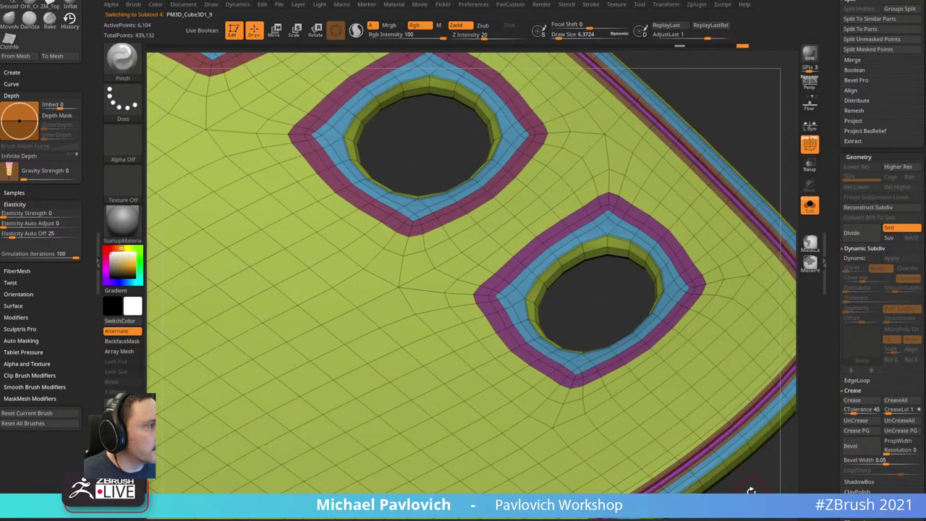
mouse_move(749, 490)
alt+mouse_down()
mouse_move(620, 349)
mouse_move(607, 241)
alt+mouse_up()
drag(634, 348, 646, 341)
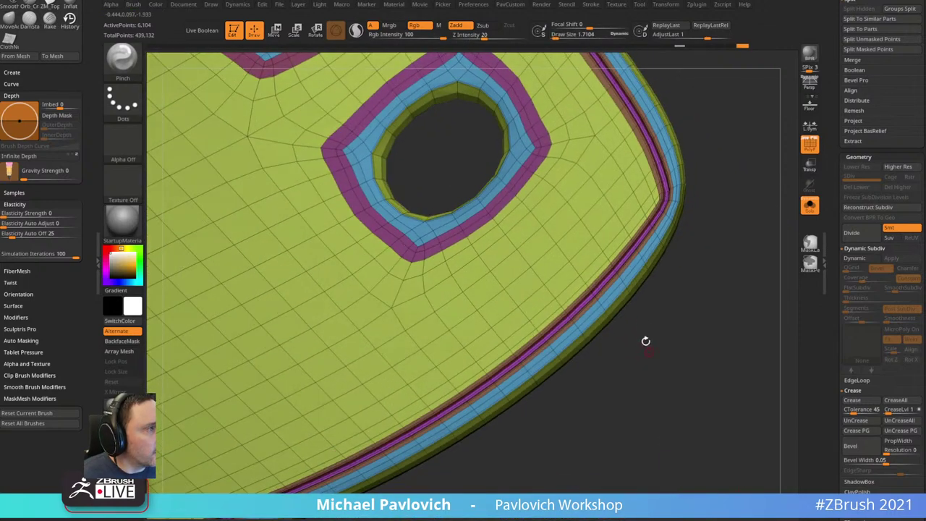
ctrl+shift+click(599, 290)
key(space)
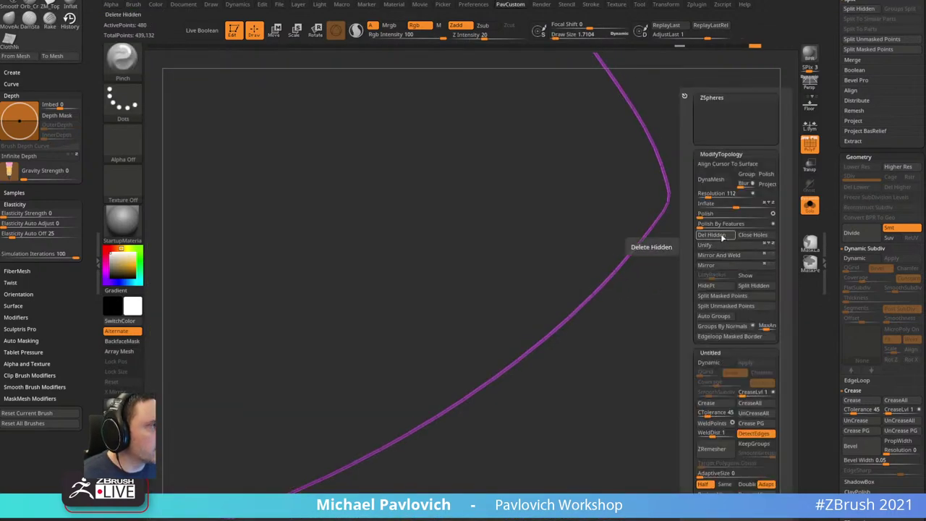
- Give one lengthwise row of the isolated strip's polygons its own polygroup using the ZModeler brush
drag(673, 293, 634, 322)
key(b)
key(z)
key(m)
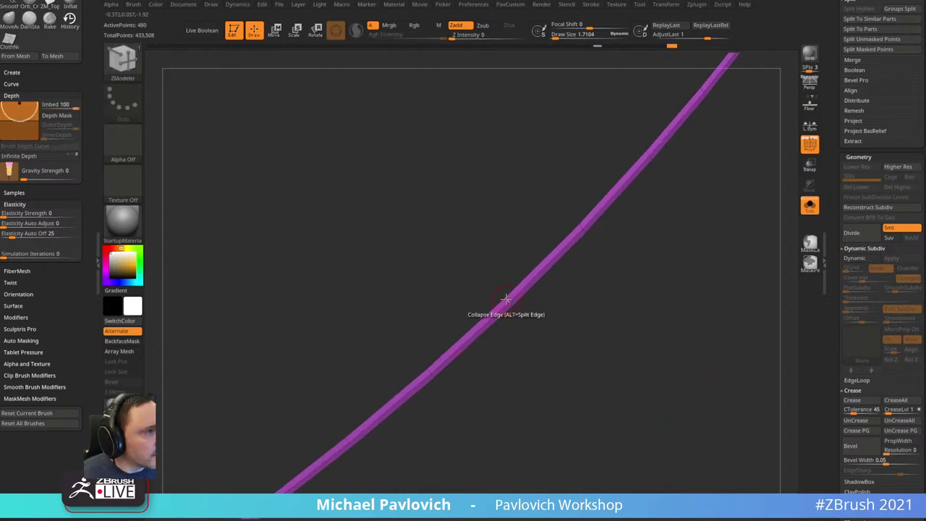
key(space)
click(480, 325)
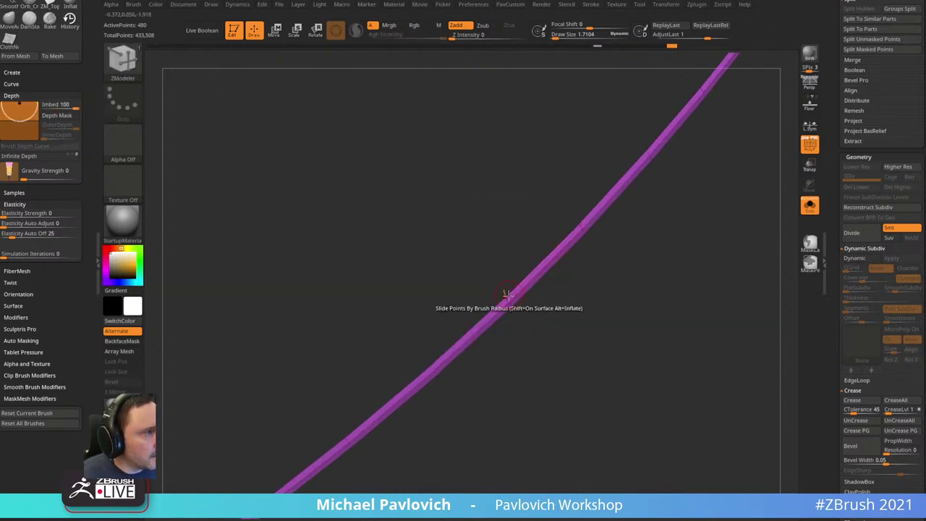
mouse_move(506, 304)
mouse_down()
mouse_move(603, 340)
mouse_move(595, 313)
mouse_up()
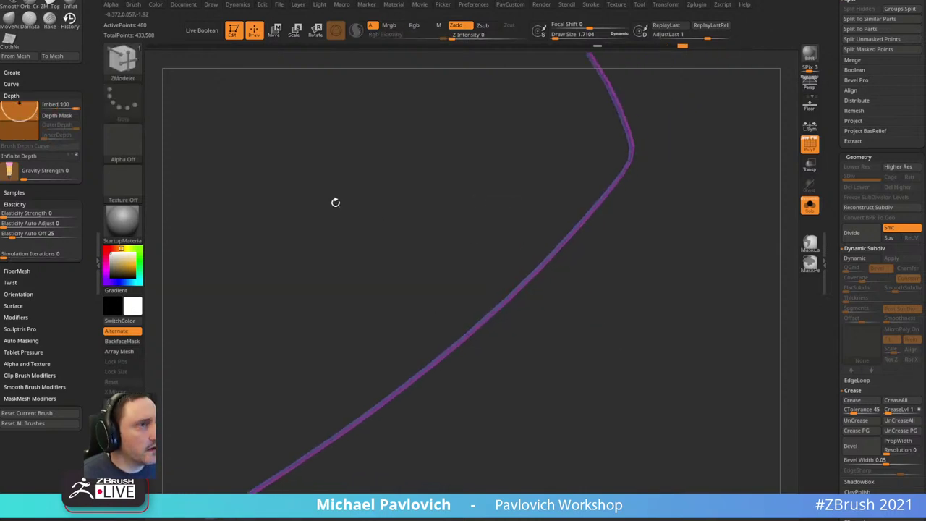
- Frame the strip with a curve along its polygroup border using Frame Mesh with only Polygroups enabled
drag(85, 75, 84, 140)
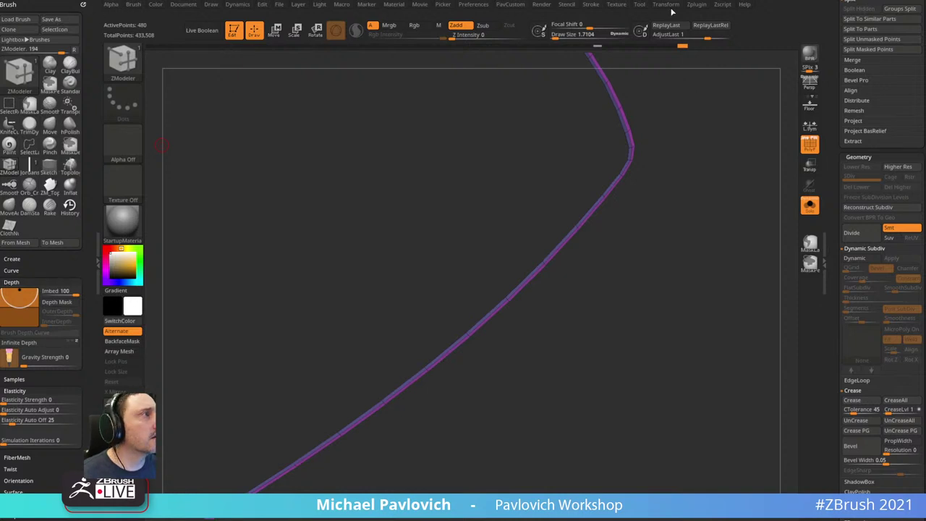
click(590, 5)
click(585, 14)
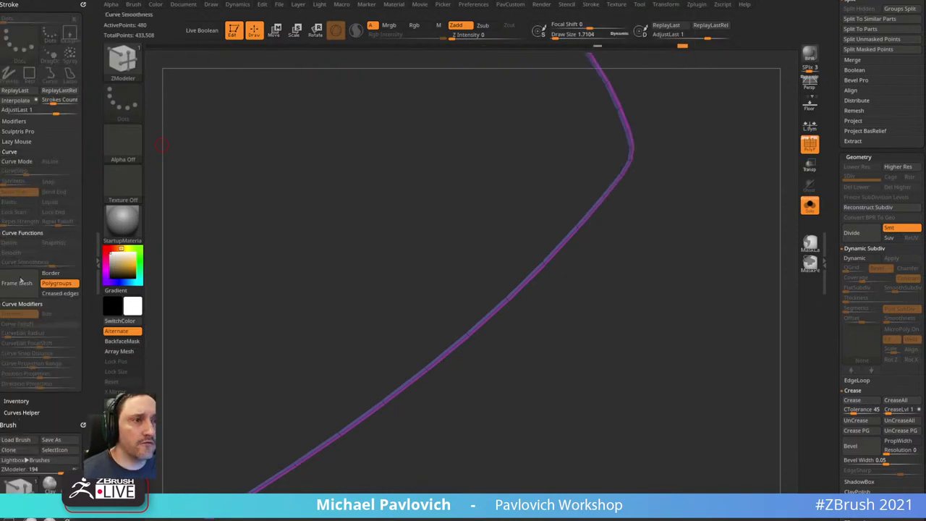
- Select the JordansStitch brush and show the rest of the shoe around the framed strip
key(b)
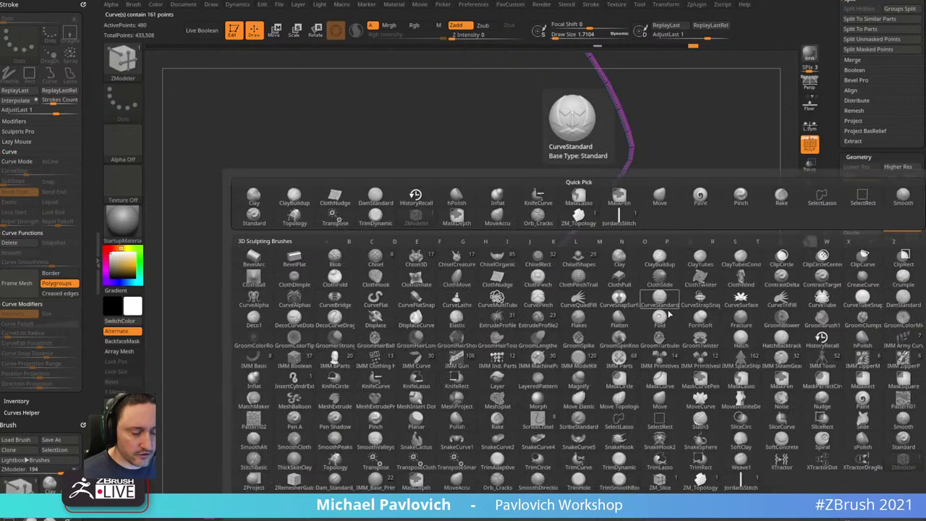
click(740, 481)
drag(597, 307, 664, 295)
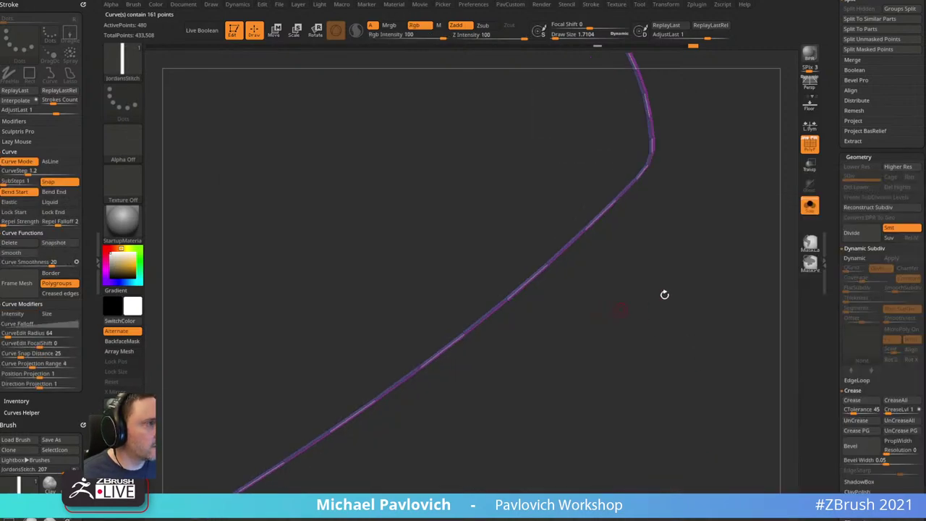
click(809, 206)
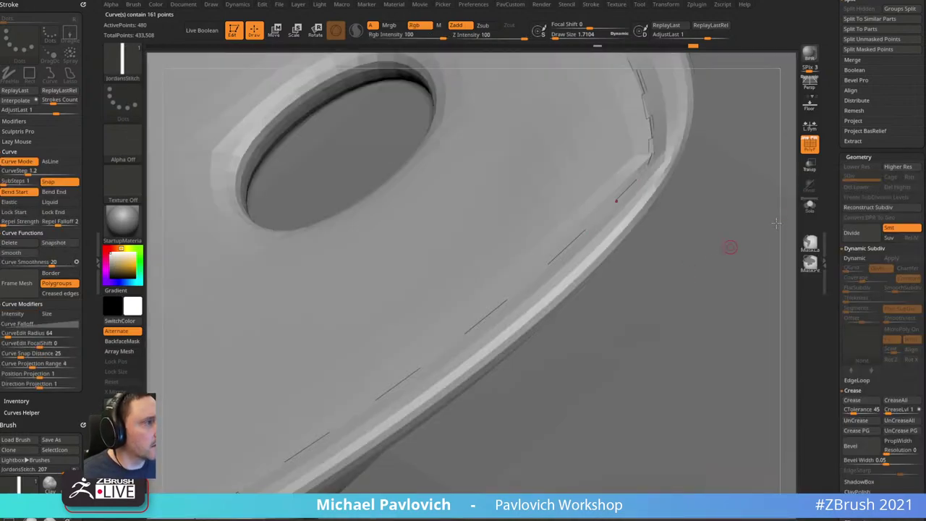
- Try a stitch line along the curve at draw size 7.3936 with the polyframe off, and undo it
mouse_move(798, 222)
alt+mouse_down()
mouse_move(787, 184)
mouse_move(785, 214)
mouse_move(748, 233)
alt+mouse_up()
key(s)
key(s)
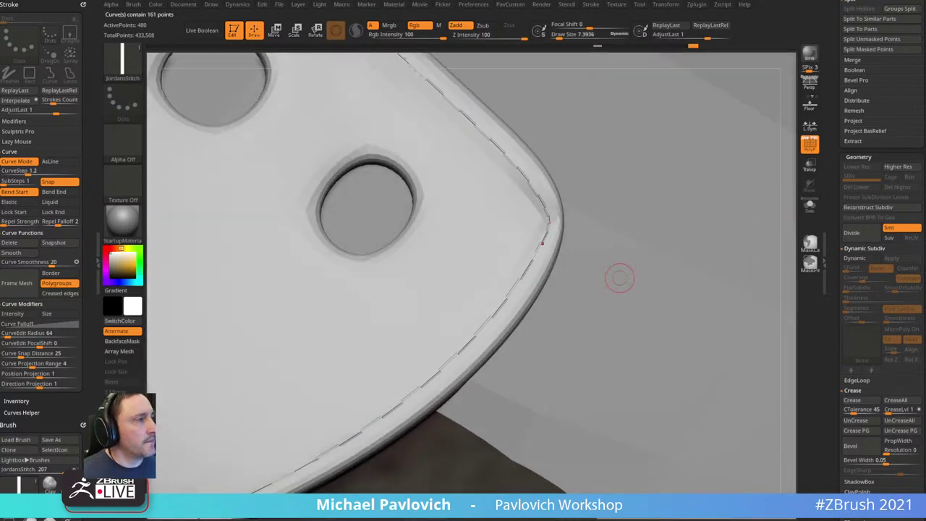
drag(791, 191, 783, 205)
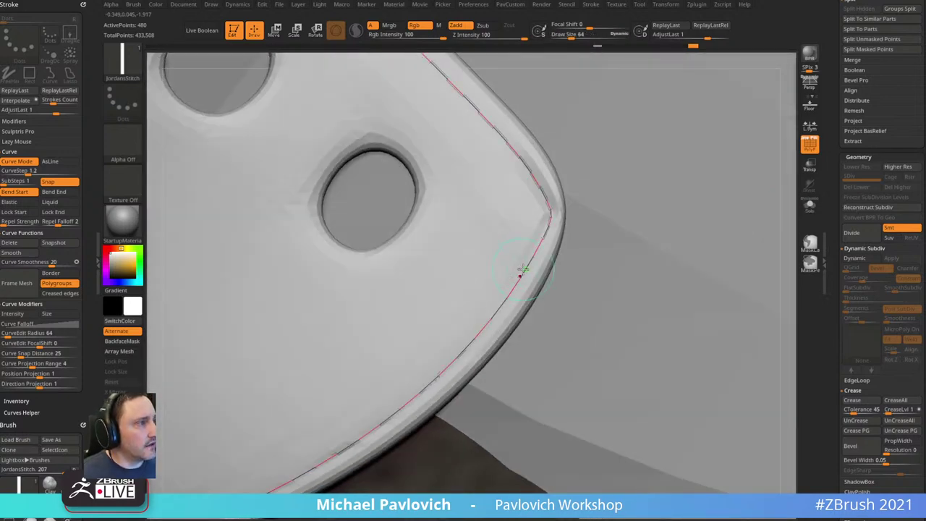
key(ctrl+shift+z)
click(810, 145)
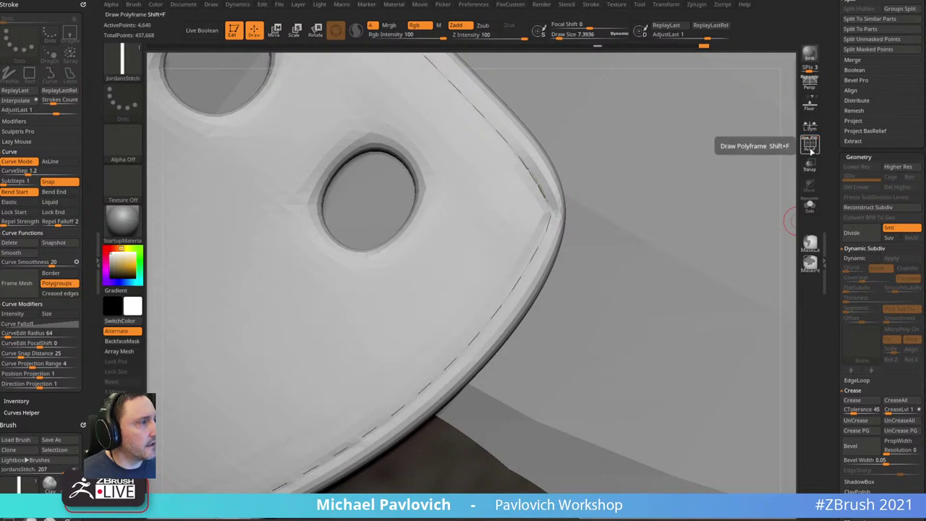
drag(798, 204, 778, 213)
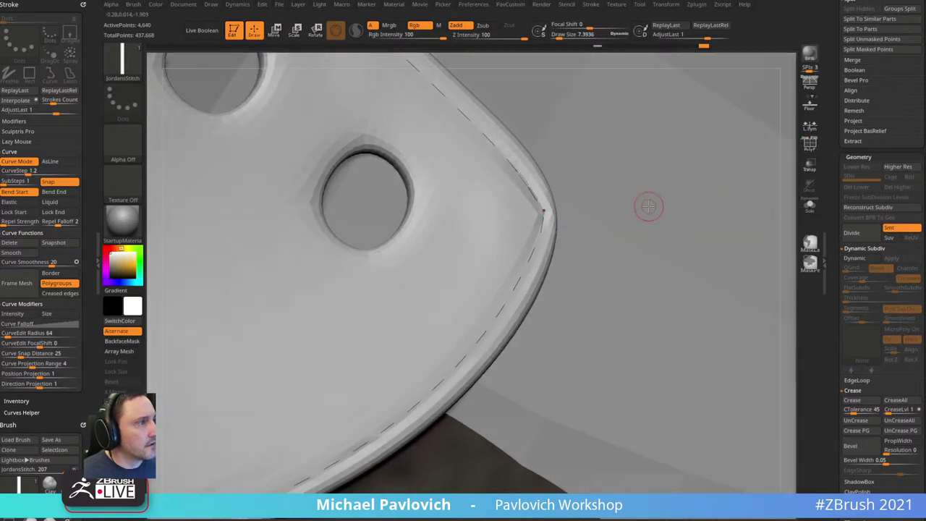
key(ctrl+z)
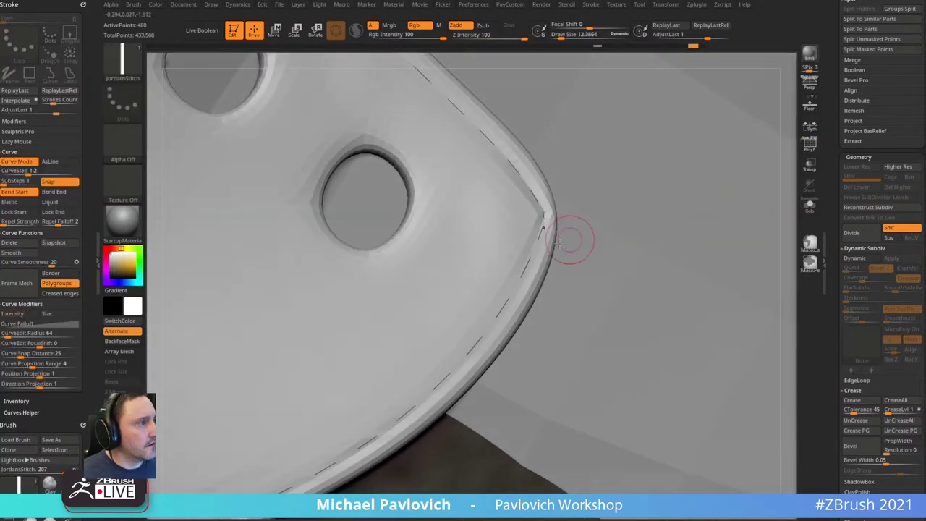
- Try the stitch line along the curve at draw size 12.3664, preview it with dynamic subdivision, and undo it
click(538, 249)
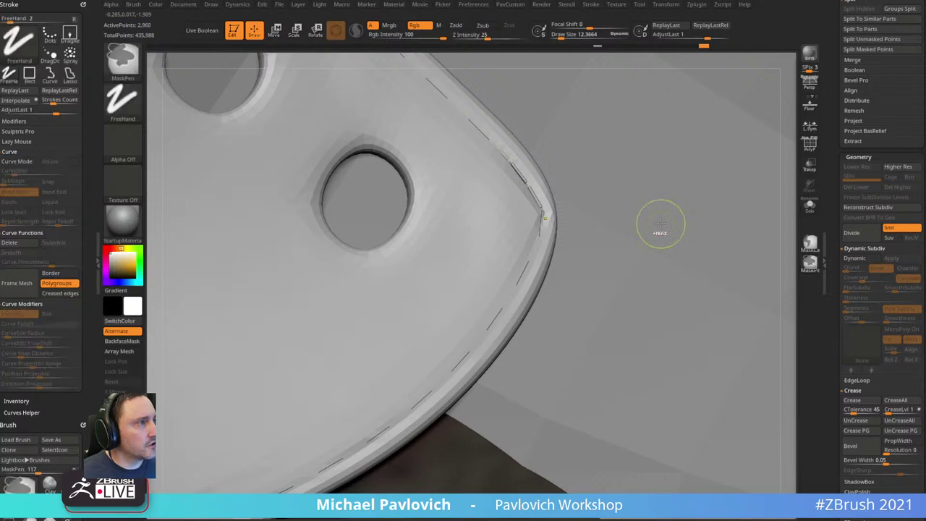
key(ctrl+z)
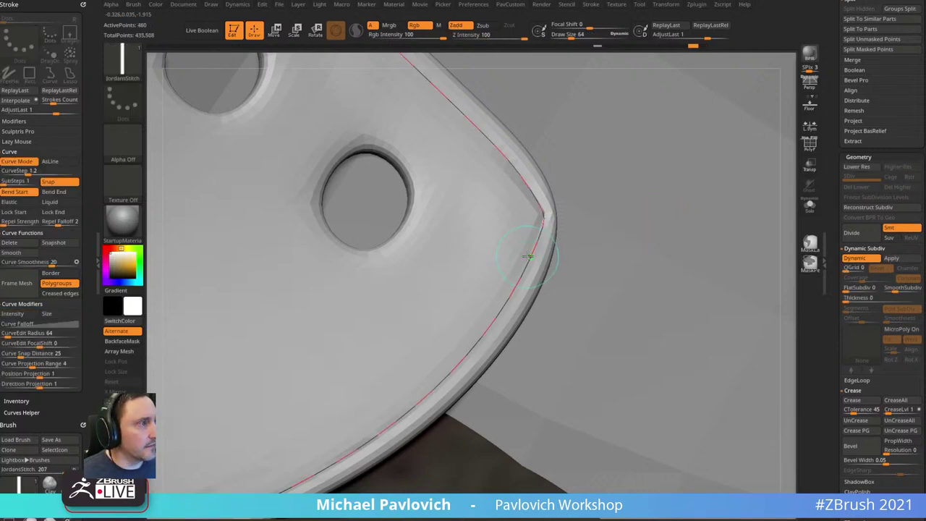
key(ctrl+shift+z)
key(shift+d)
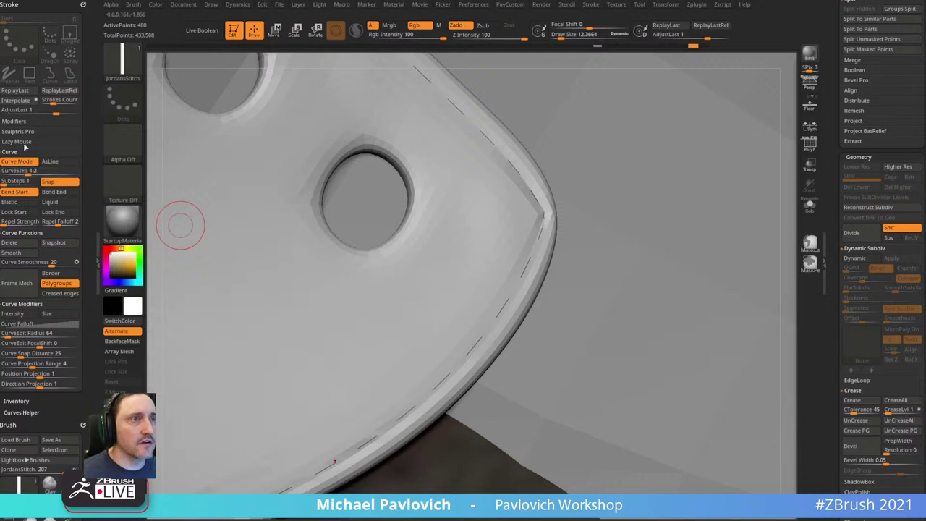
- Try the stitches with the brush Imbed set to 2, comparing them with dynamic subdivision on and off
scroll(41, 245, down, 7)
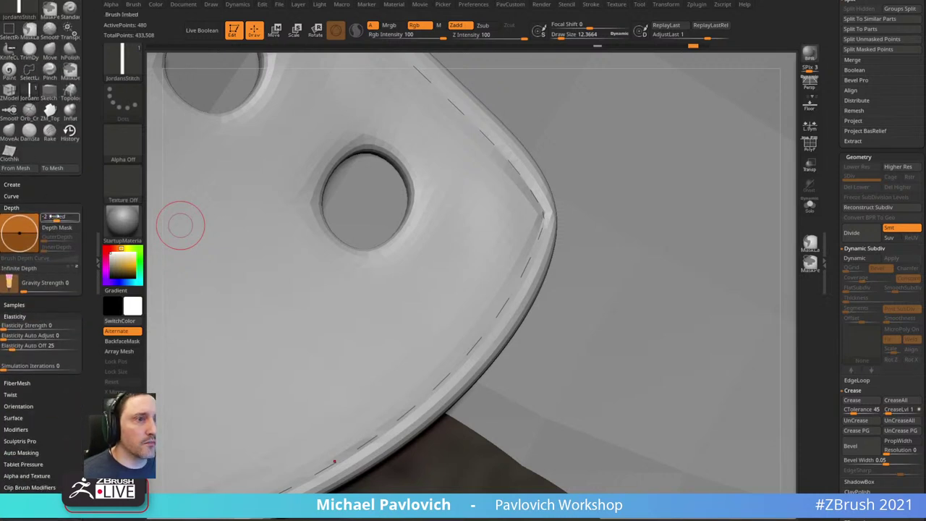
text(2)
key(Return)
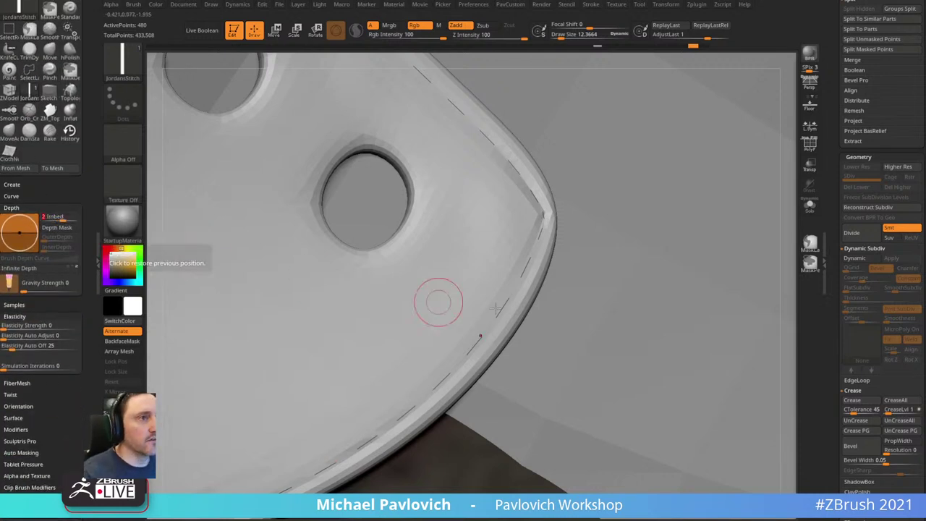
click(521, 271)
click(621, 271)
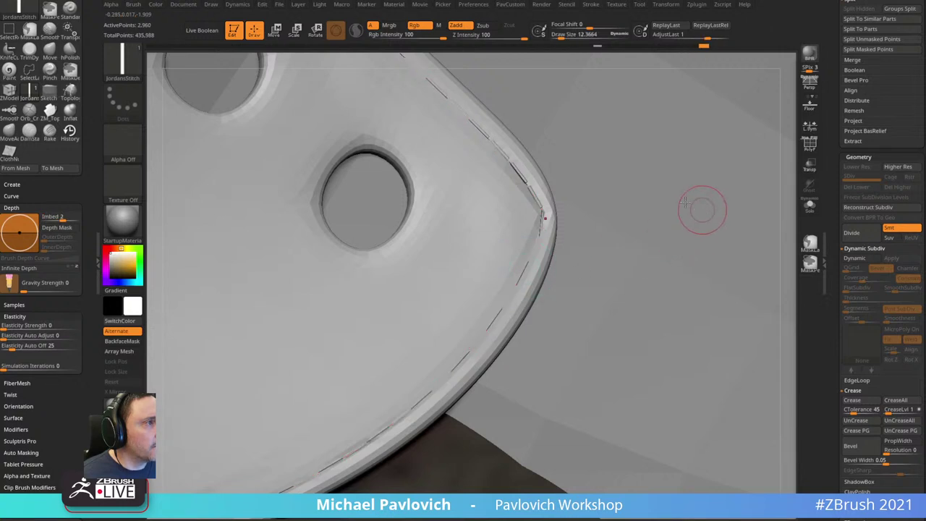
key(d)
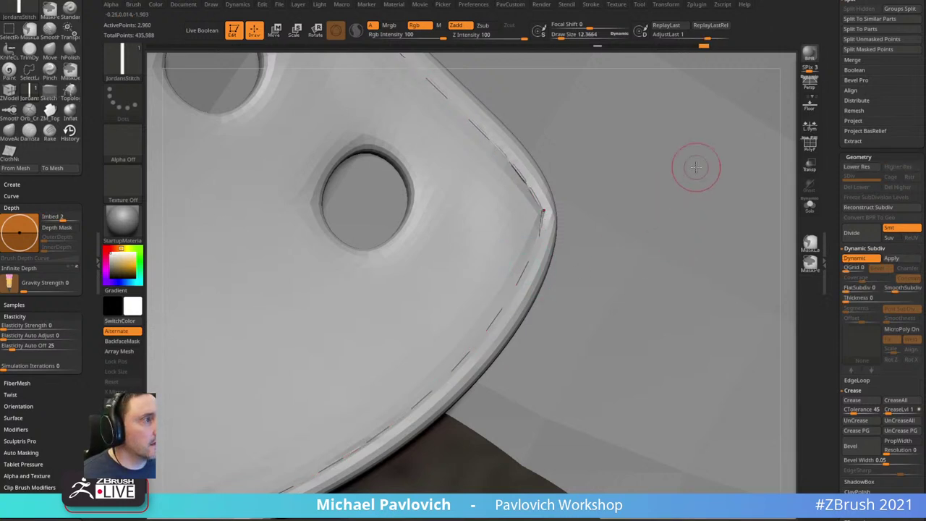
key(shift+d)
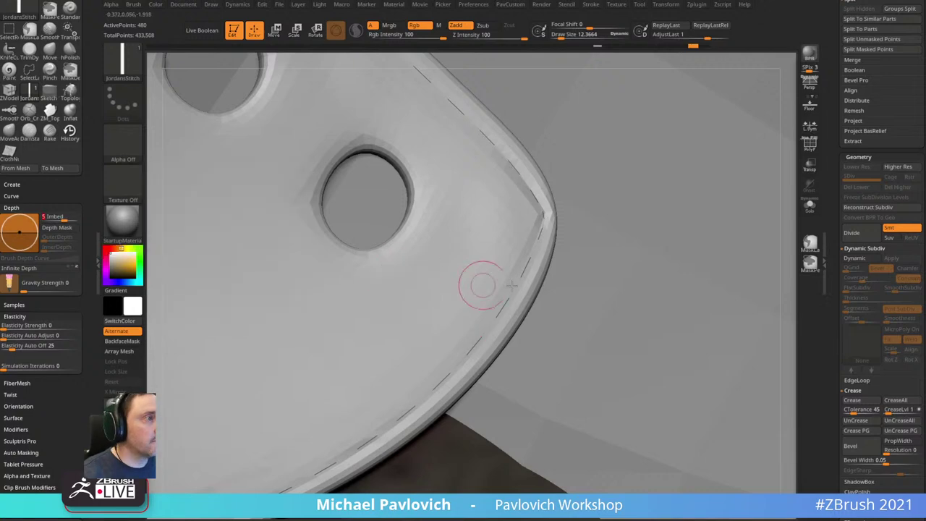
- Try the stitches around the overlay with the brush Imbed set to 5, and undo them
key(shift+d)
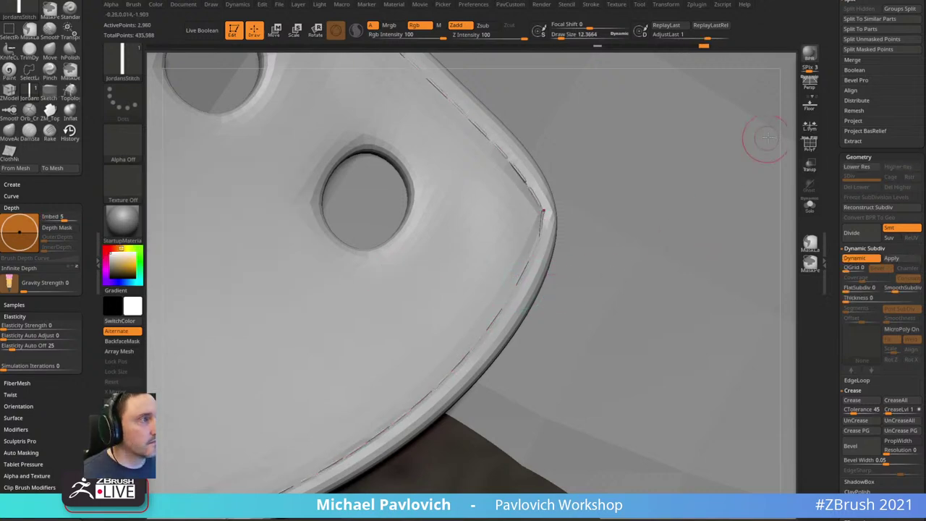
ctrl+right_drag(791, 135, 690, 87)
drag(690, 87, 710, 109)
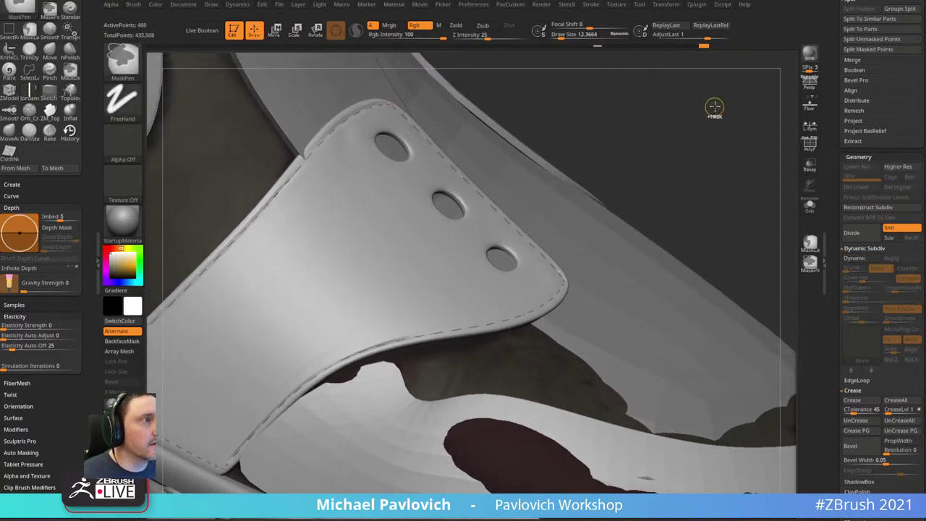
key(shift+d)
- Set the brush Imbed to 10 and apply the stitches to the curve around the overlay's edge
click(63, 217)
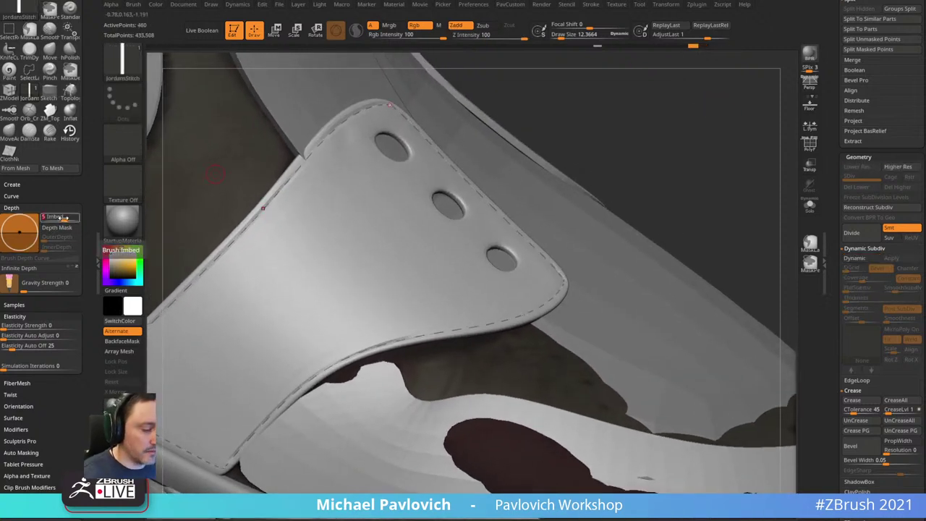
text(10)
key(Return)
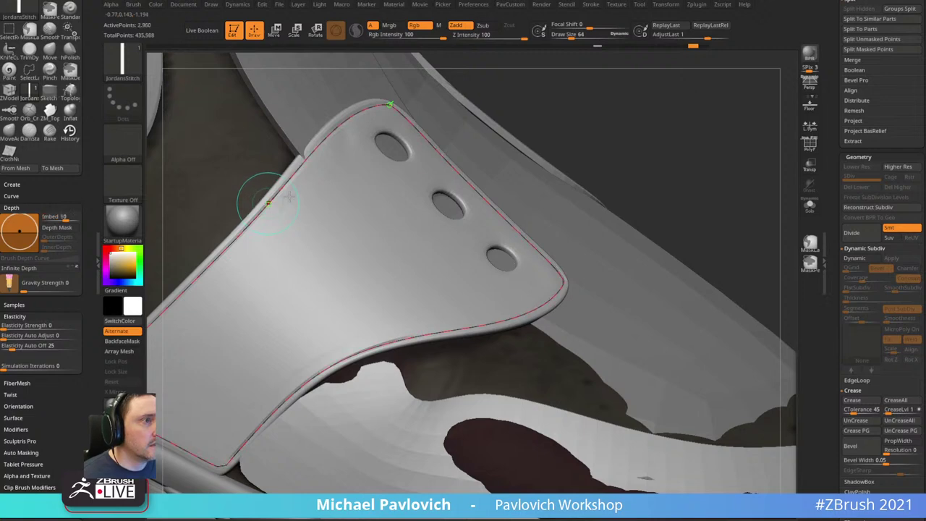
key(d)
drag(635, 108, 659, 132)
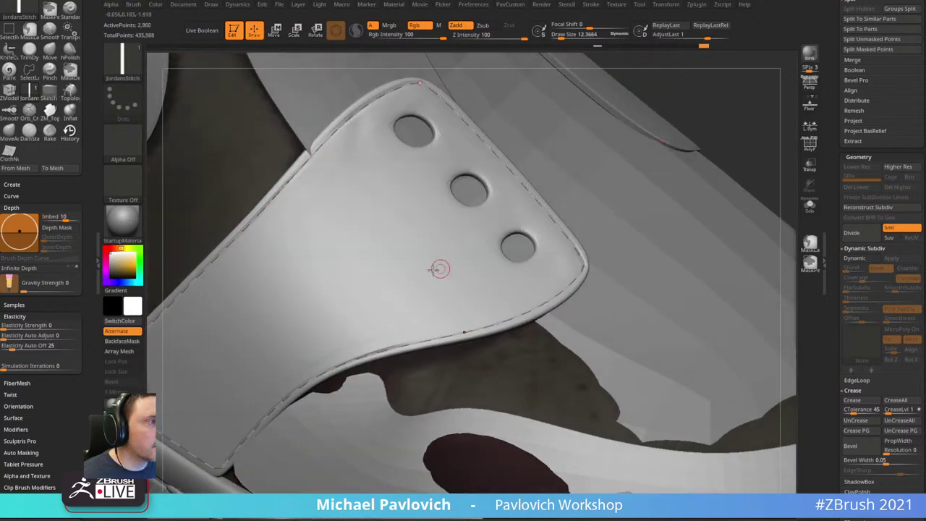
- Isolate the stitches from the original guide strip and delete the hidden strip geometry
key(space)
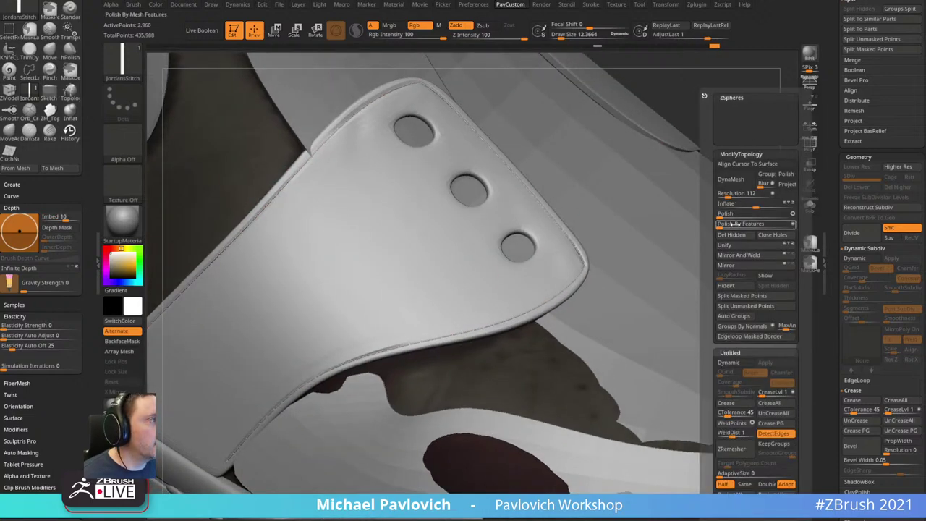
click(736, 286)
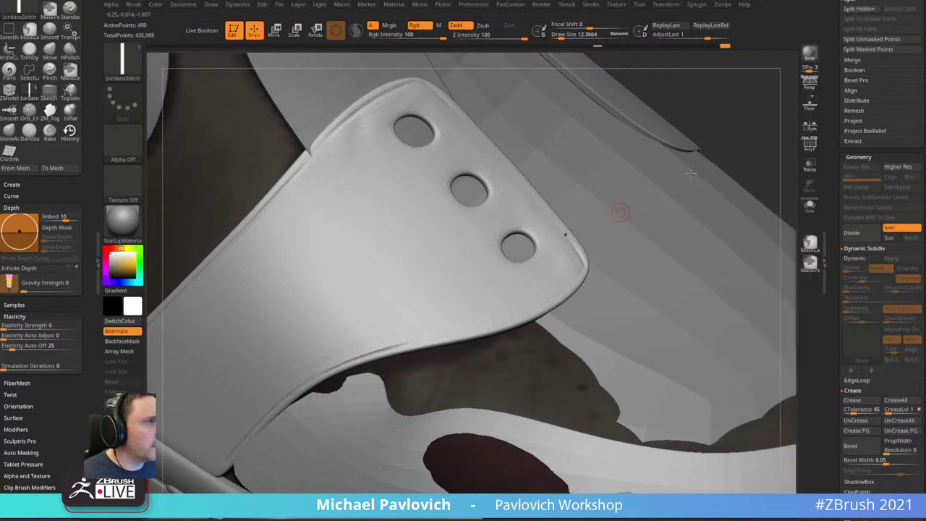
ctrl+shift+drag(726, 83, 739, 99)
key(space)
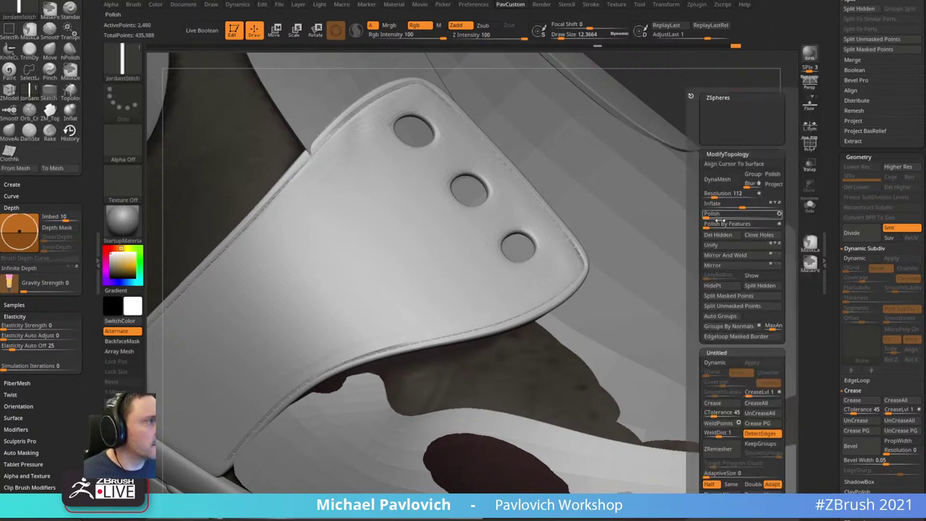
click(718, 235)
- Smooth the stitches with dynamic subdivision and thicken them by inflating by 5
key(d)
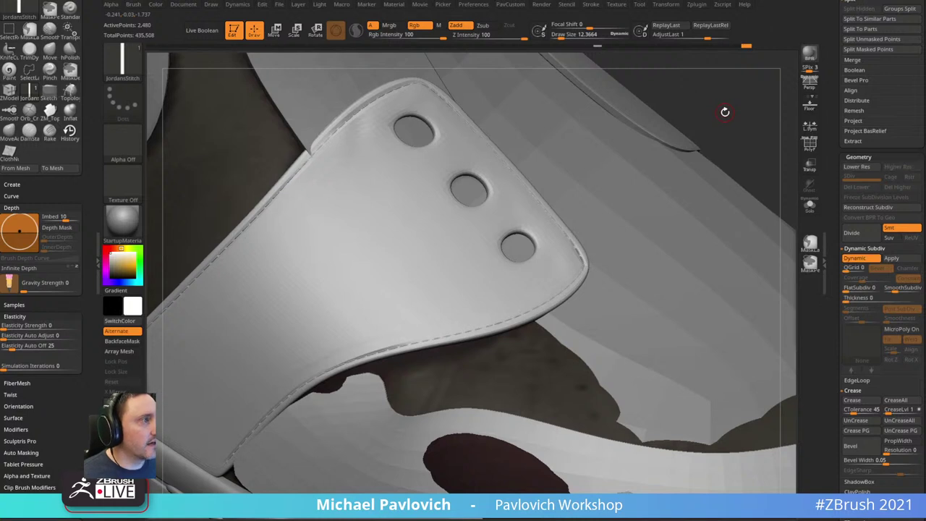
key(space)
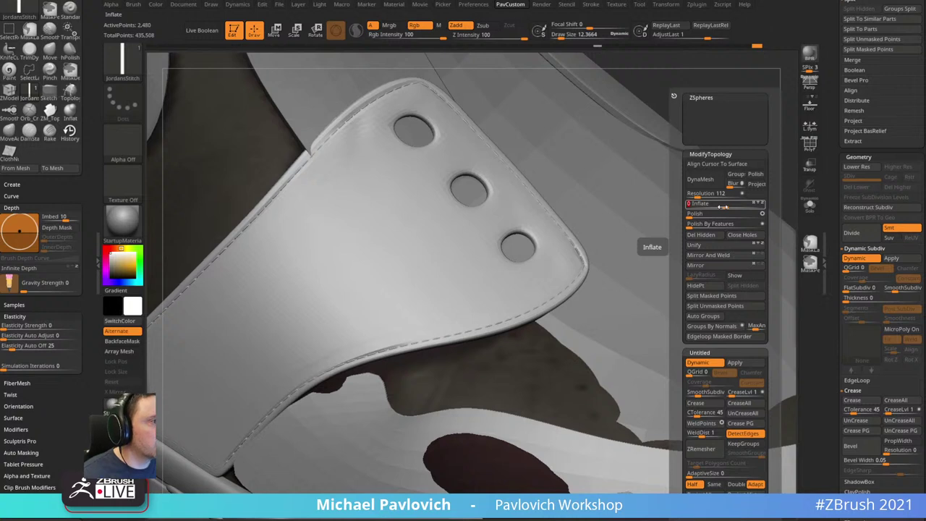
key(shift+d)
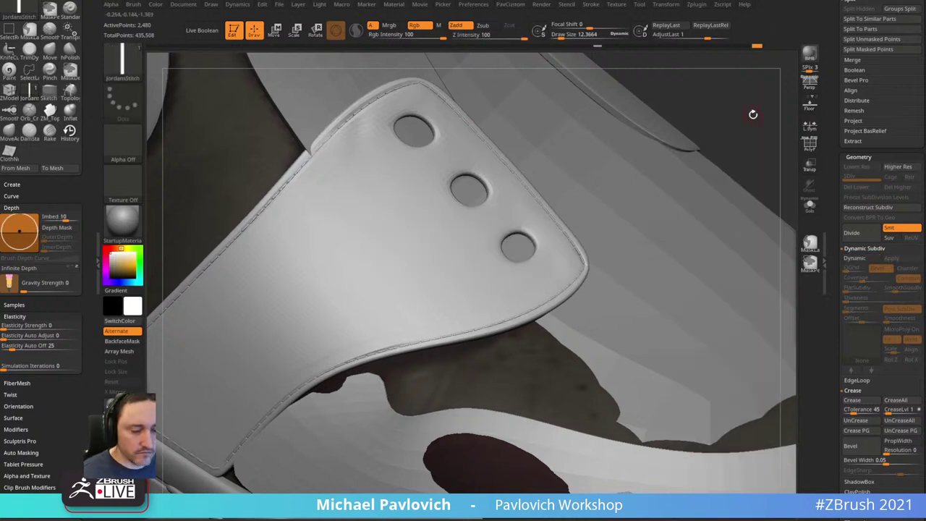
key(d)
key(5)
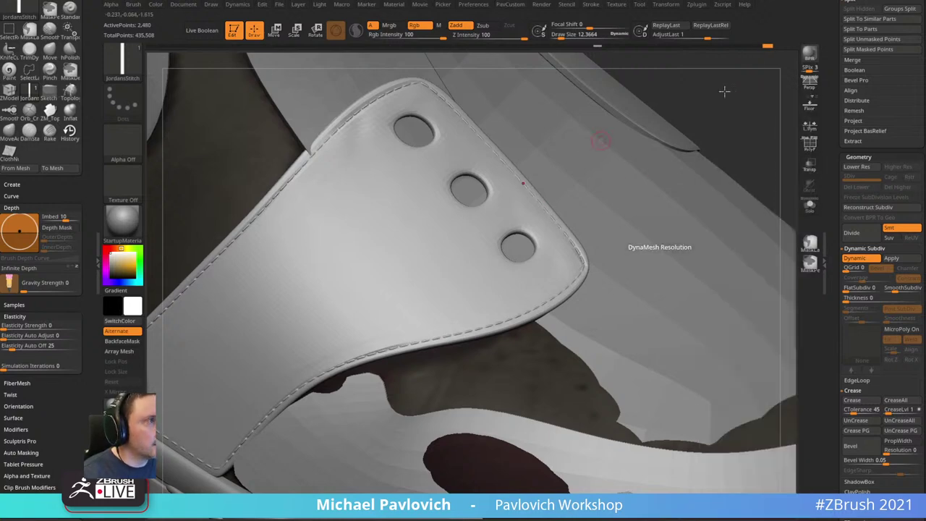
- Nudge the stitched overlay's lower corners into place against the sole with an enlarged Move brush
drag(755, 122, 383, 307)
key(s)
drag(419, 273, 436, 272)
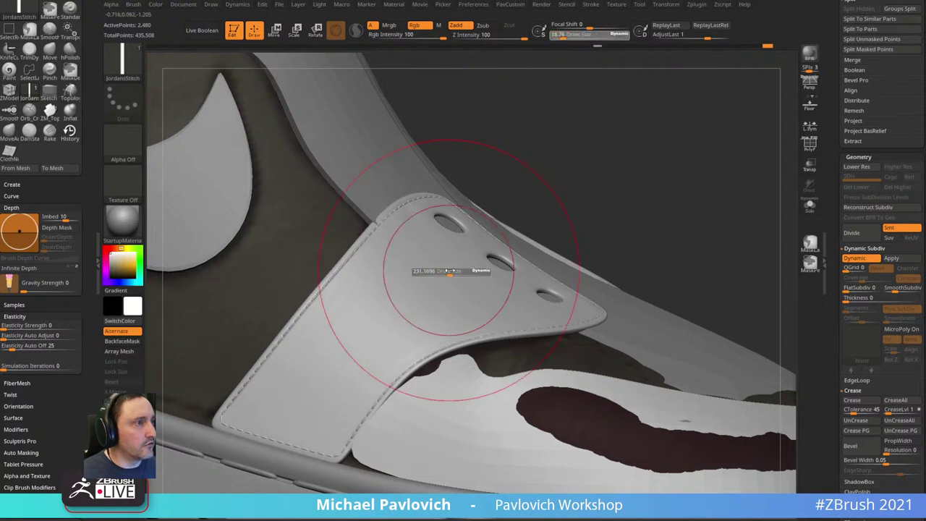
key(b)
key(m)
key(v)
drag(507, 190, 471, 172)
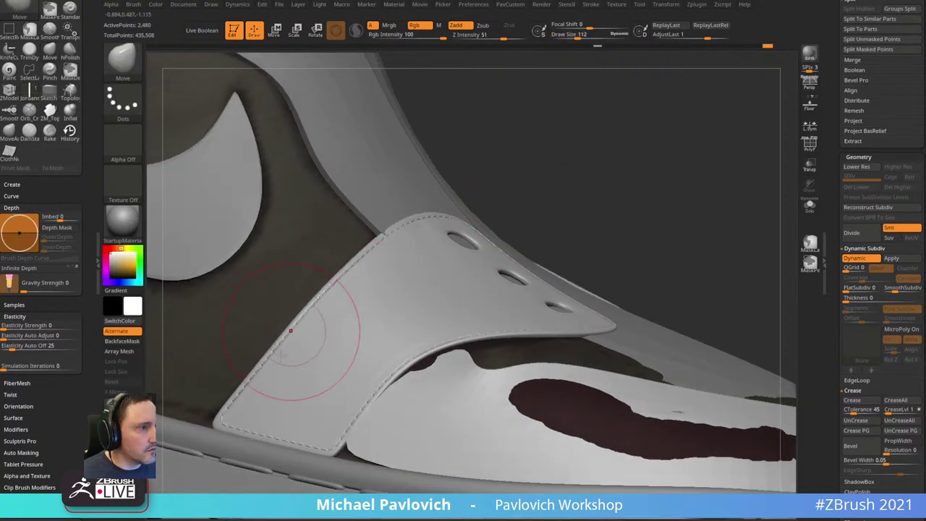
drag(226, 429, 230, 427)
drag(647, 179, 611, 169)
drag(288, 442, 292, 430)
drag(594, 205, 543, 261)
- Inspect the Move brush's Auto Masking settings and review the stitched lace-hole overlay on the shoe
key(s)
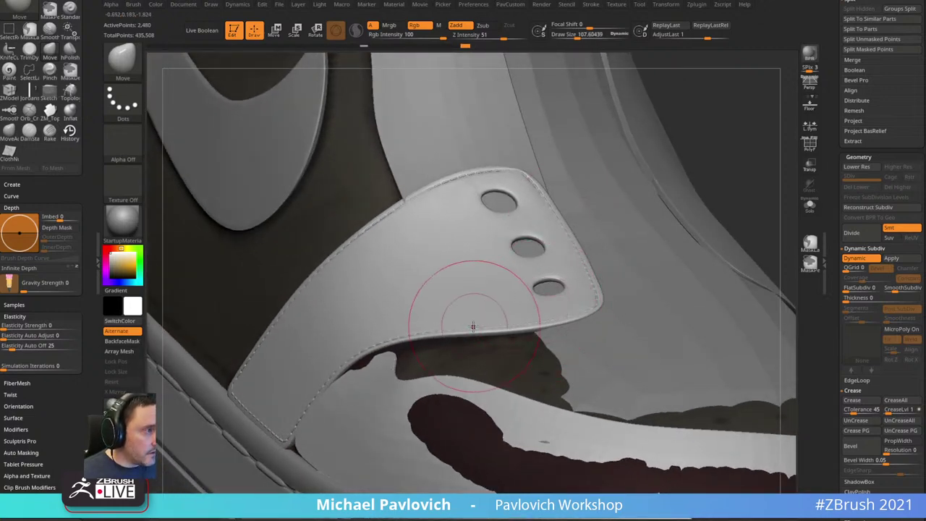
drag(46, 441, 52, 234)
click(30, 370)
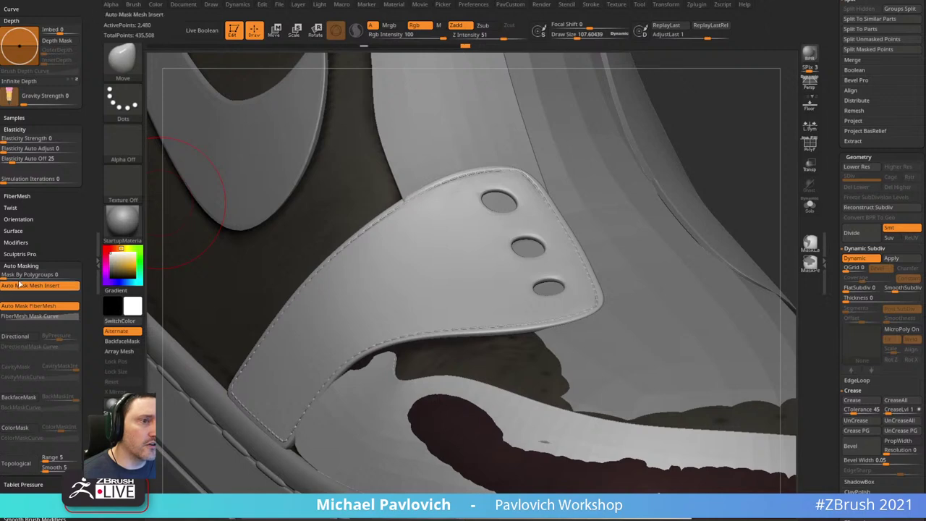
mouse_move(760, 128)
mouse_down()
mouse_move(528, 218)
mouse_move(481, 208)
mouse_up()
drag(651, 141, 586, 232)
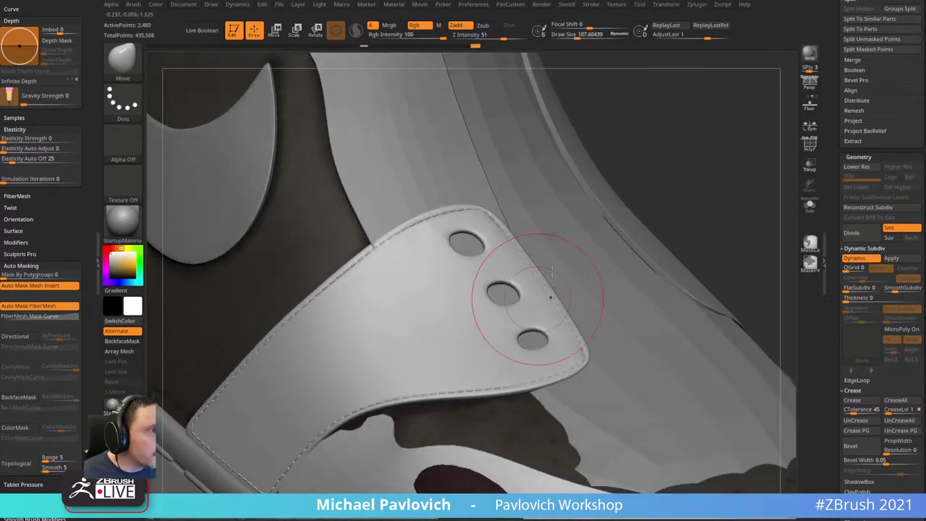
mouse_move(643, 224)
alt+mouse_down()
mouse_move(649, 173)
mouse_move(554, 219)
alt+mouse_up()
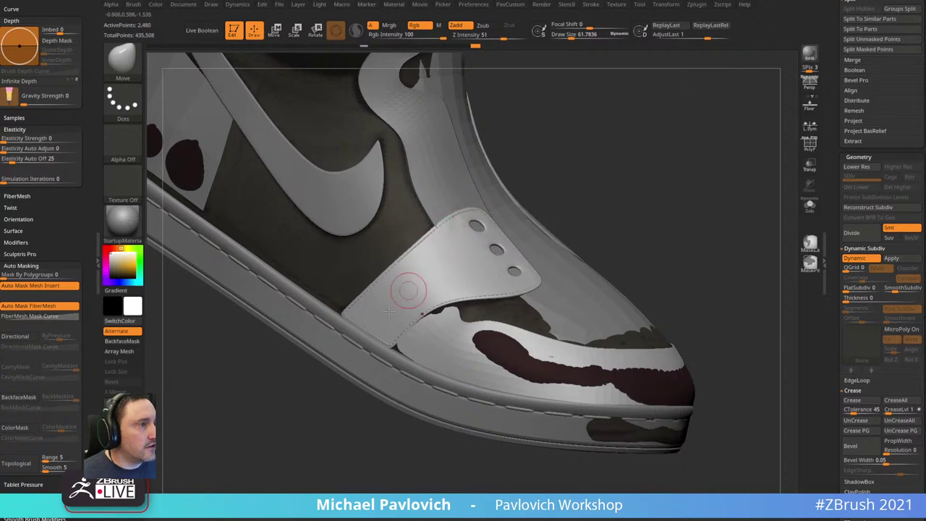
mouse_move(408, 290)
mouse_down()
mouse_move(487, 216)
mouse_move(675, 120)
mouse_move(682, 160)
mouse_move(763, 180)
mouse_move(721, 211)
mouse_move(678, 202)
mouse_move(661, 167)
mouse_move(621, 172)
mouse_move(667, 136)
mouse_move(706, 136)
mouse_move(705, 196)
mouse_move(700, 181)
mouse_up()
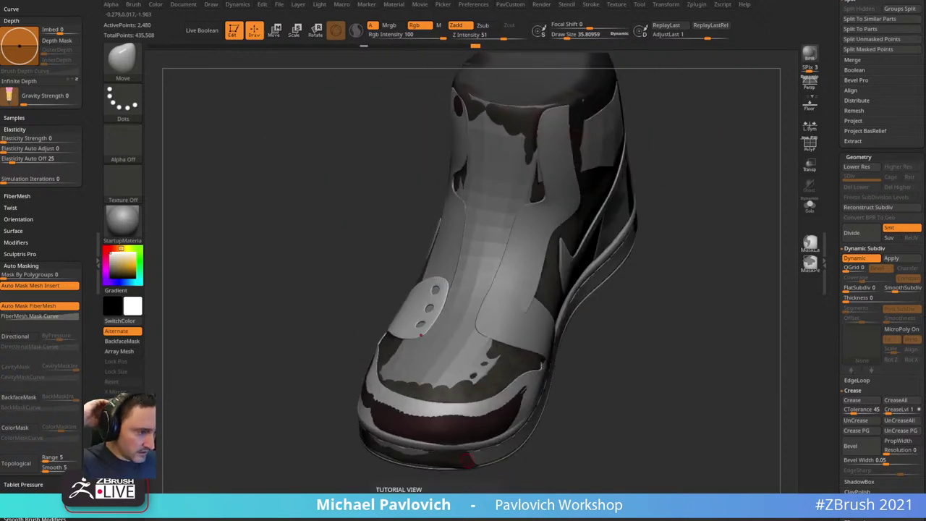
- Switch to the browser, search the open YouTube channel for "shoe" and select the results page's address
drag(567, 380, 671, 39)
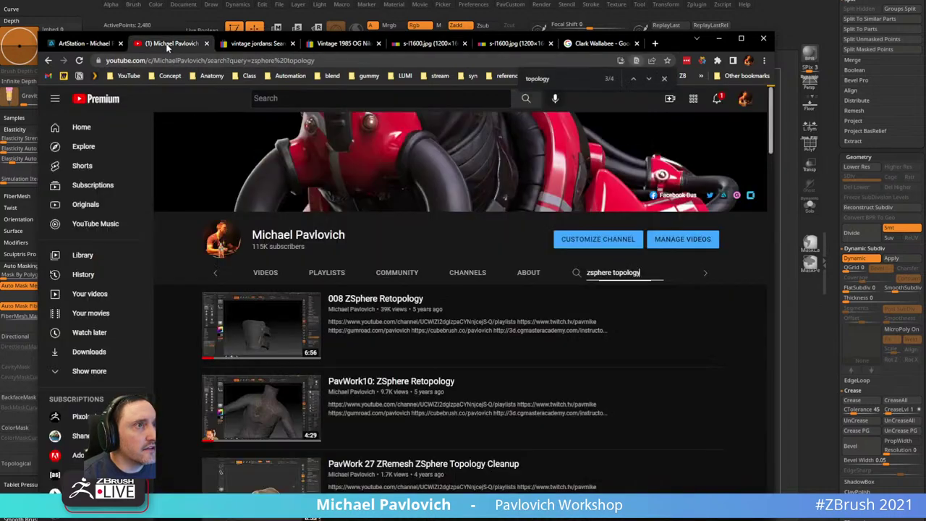
click(171, 43)
click(572, 273)
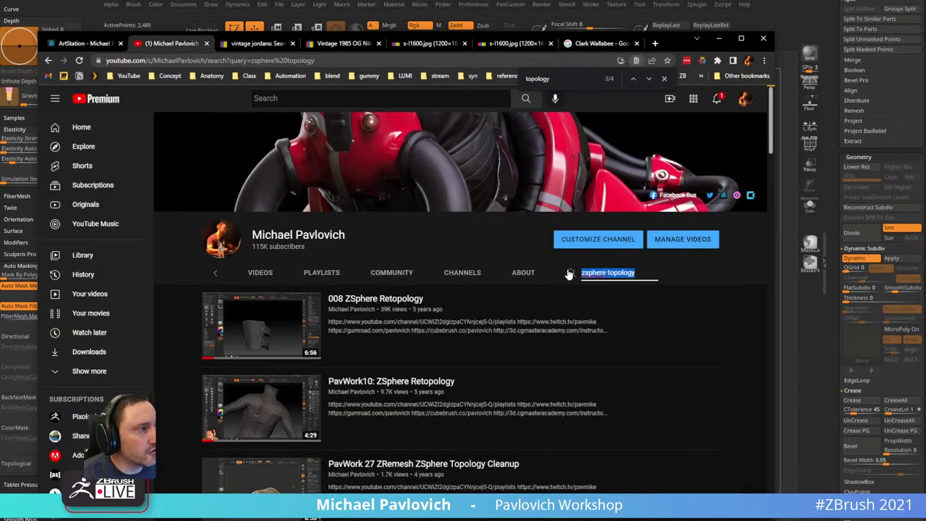
text(shoe)
key(Return)
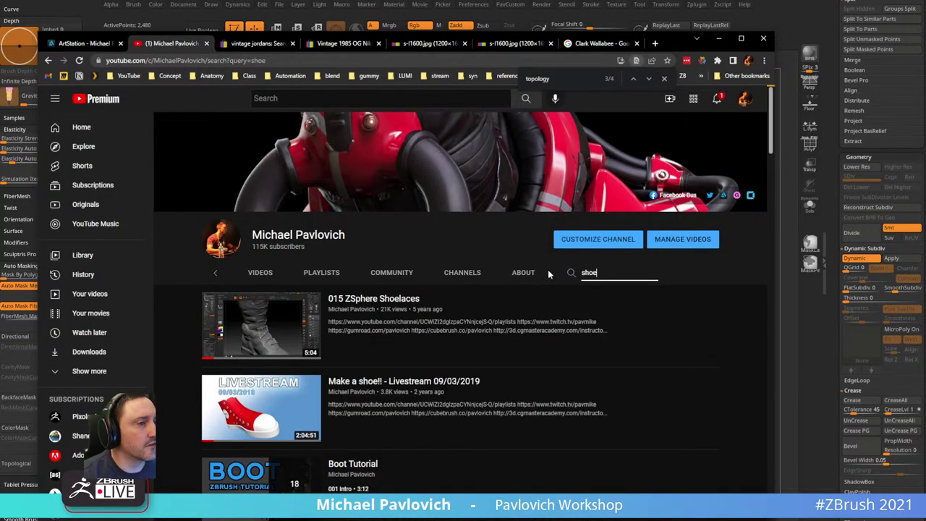
scroll(295, 339, down, 1)
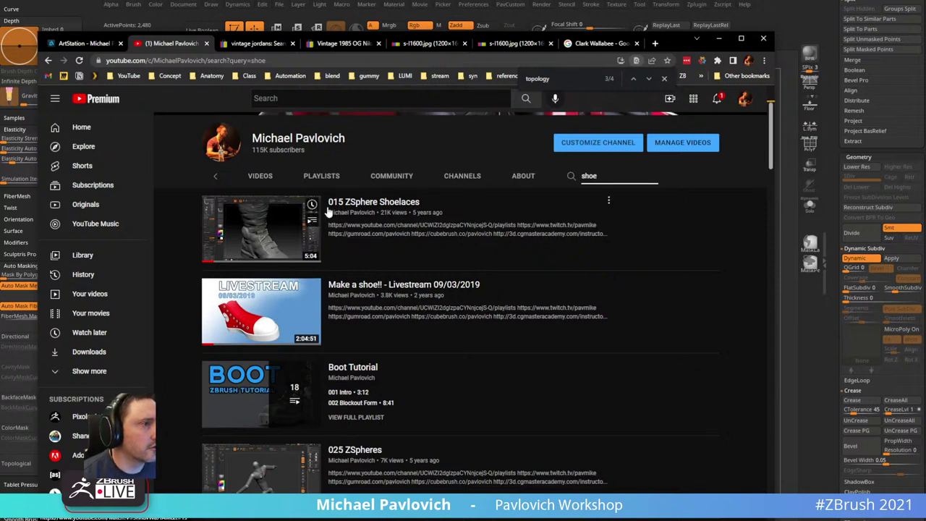
click(290, 61)
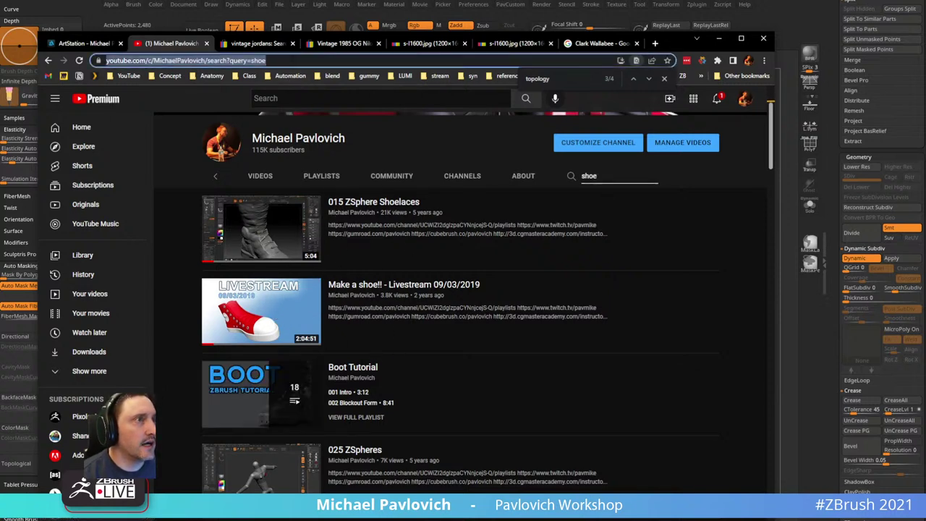
key(alt+Tab)
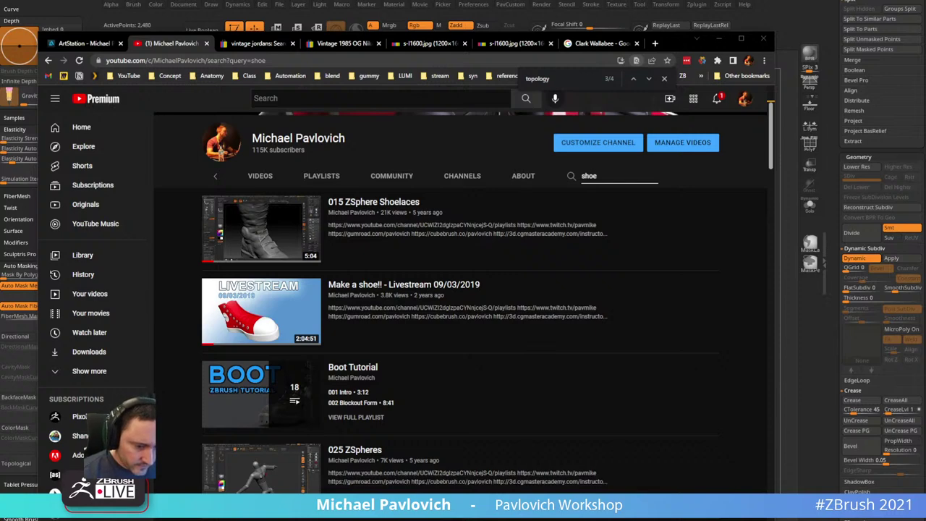
- View the captured user tag in the screenshot editor, close it and return to ZBrush
click(359, 518)
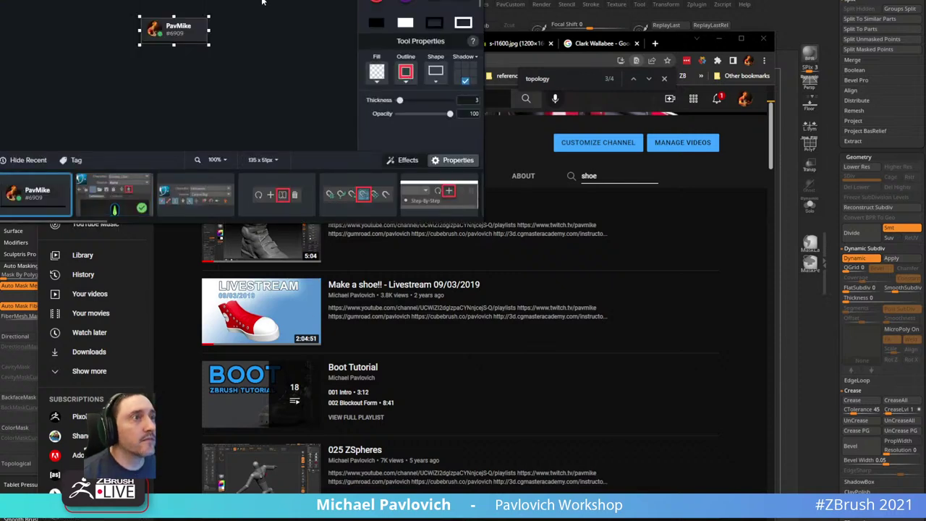
drag(167, 0, 304, 0)
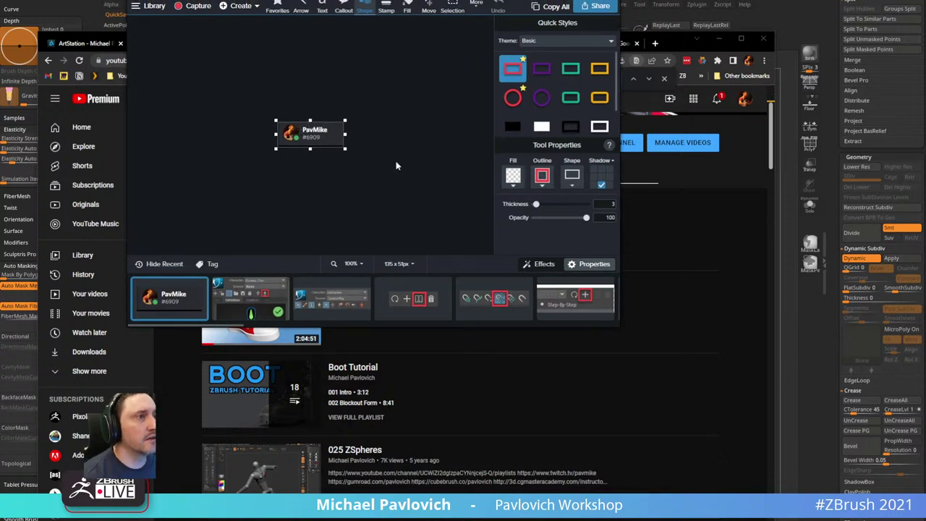
click(607, 0)
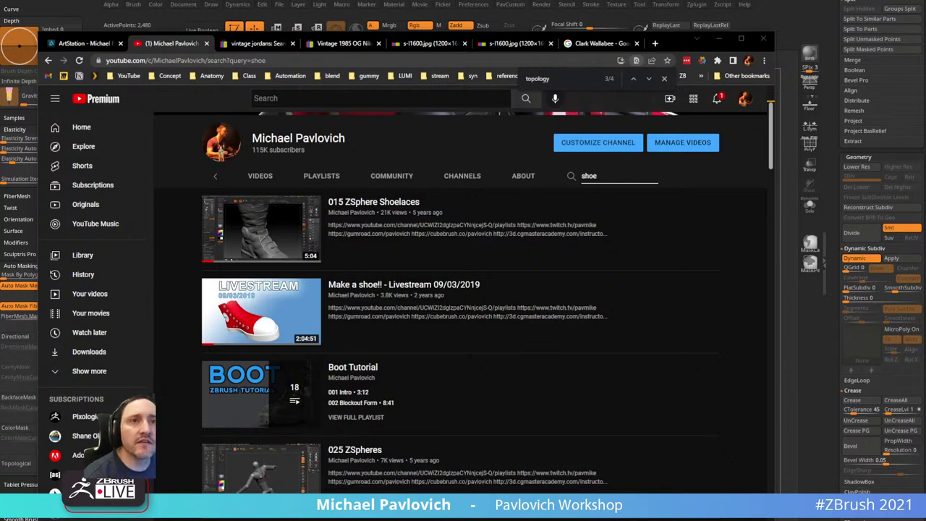
click(719, 38)
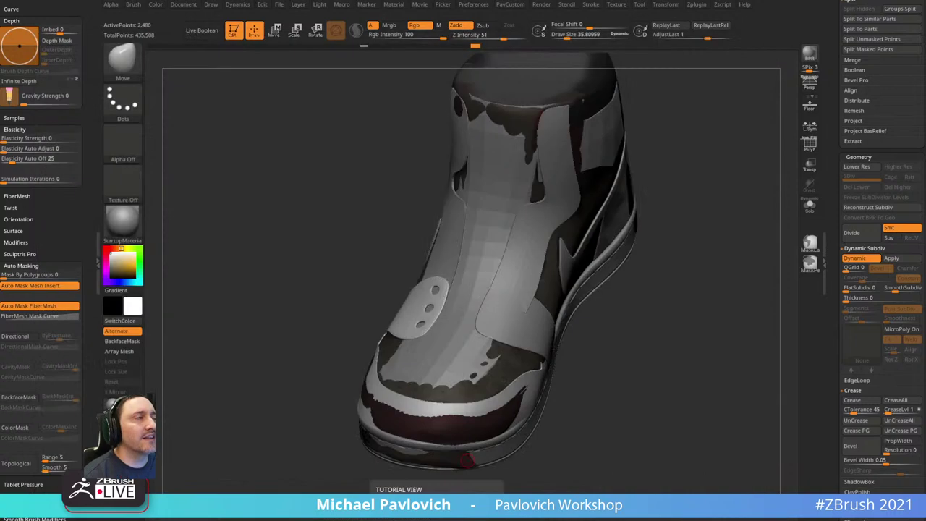
- Select the Standard brush and expand the Deformation settings for the current subtool
key(b)
key(s)
key(t)
mouse_move(689, 278)
mouse_down()
mouse_move(716, 304)
mouse_move(699, 305)
mouse_move(708, 302)
mouse_up()
key(s)
scroll(868, 275, down, 10)
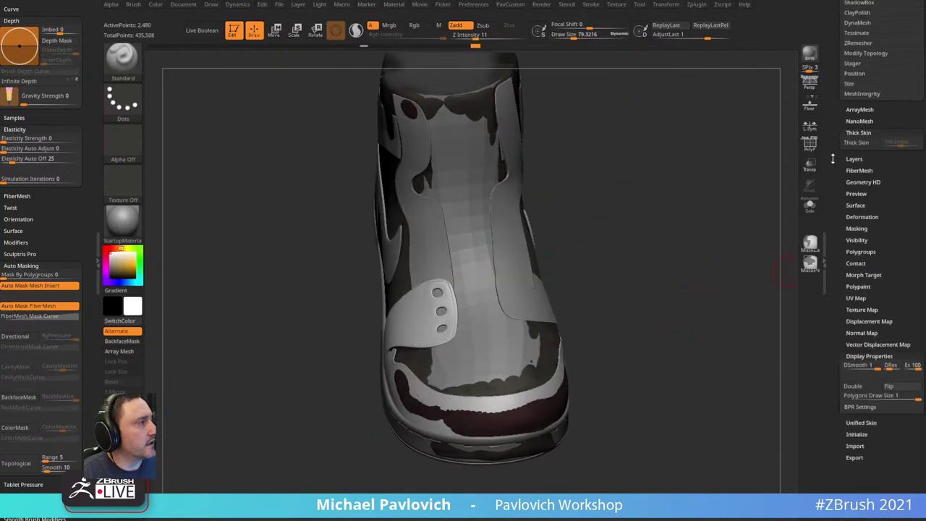
key(shift)
click(858, 154)
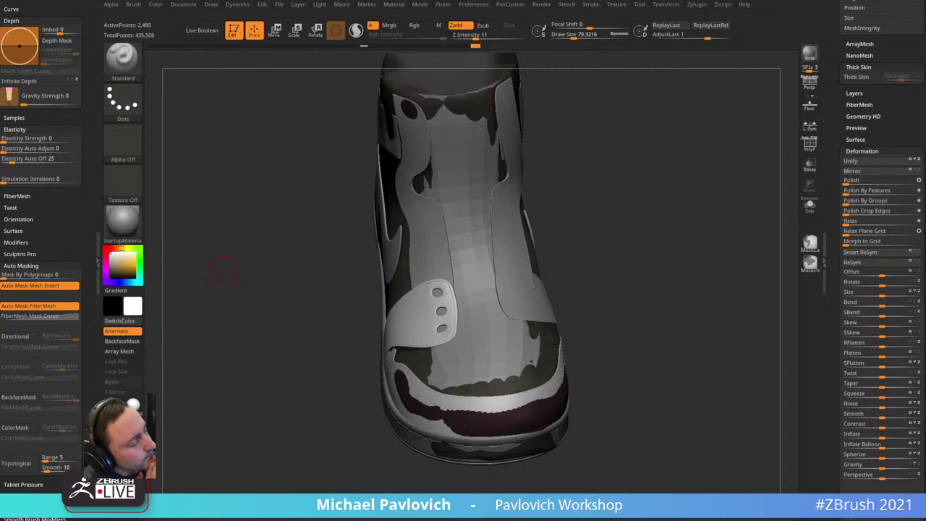
- Expand the Transpose Master plugin options while viewing the whole shoe
mouse_move(689, 266)
mouse_down()
mouse_move(704, 232)
mouse_move(438, 221)
mouse_move(619, 210)
mouse_move(677, 240)
mouse_move(681, 273)
mouse_move(704, 257)
mouse_move(706, 213)
mouse_move(678, 246)
mouse_move(681, 233)
mouse_move(672, 267)
mouse_move(682, 242)
mouse_move(688, 248)
mouse_up()
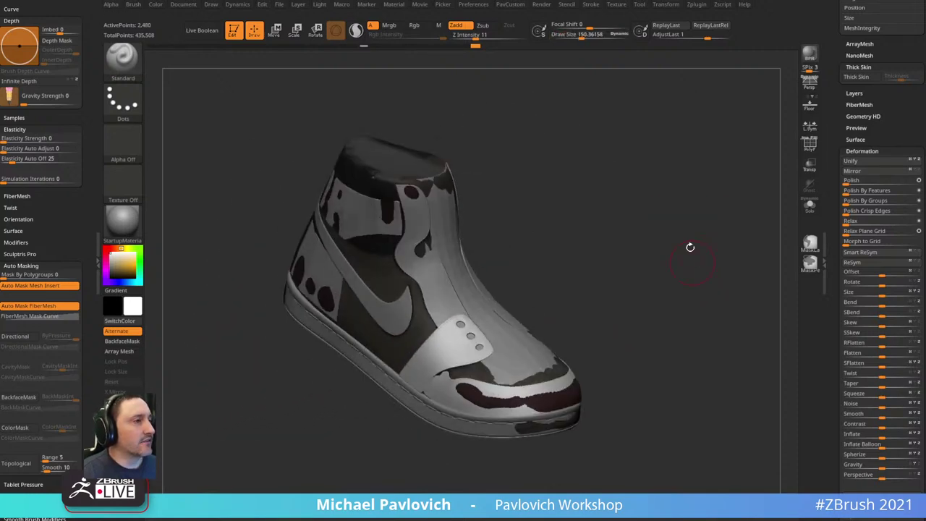
click(667, 5)
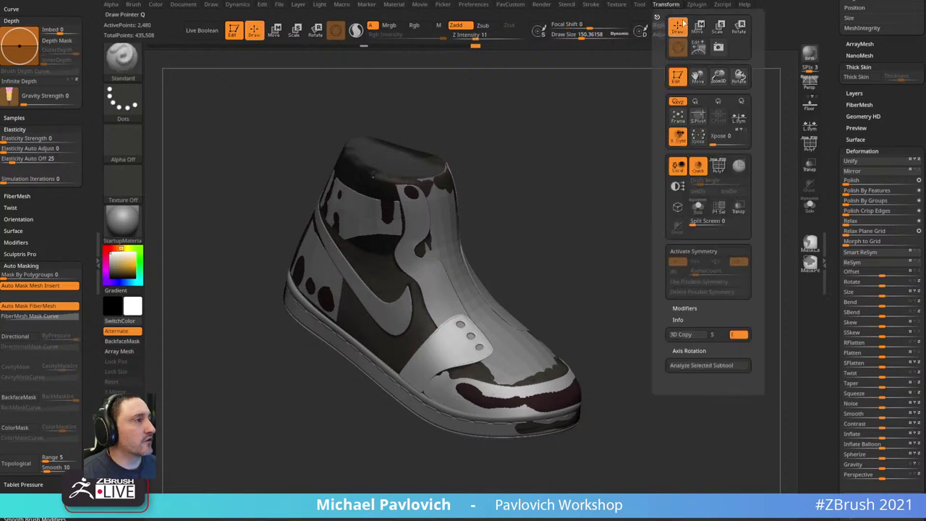
click(695, 4)
click(722, 228)
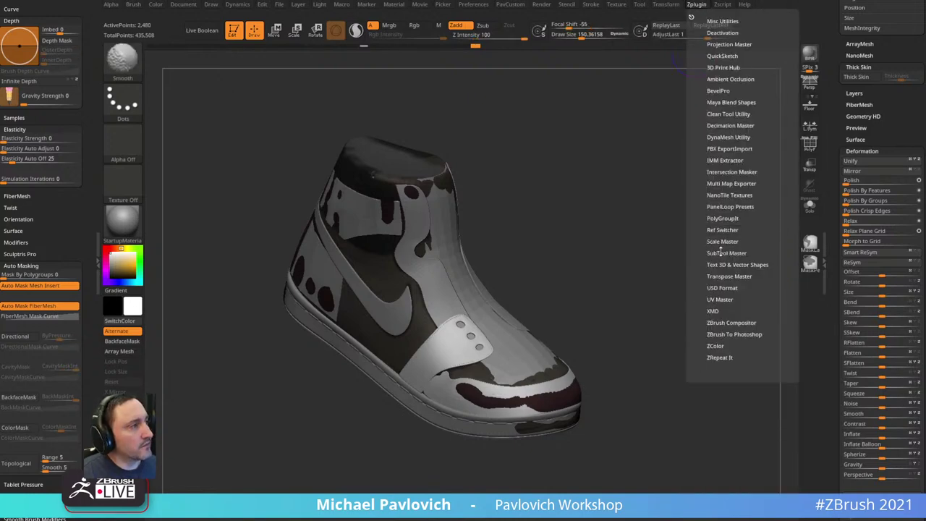
click(723, 276)
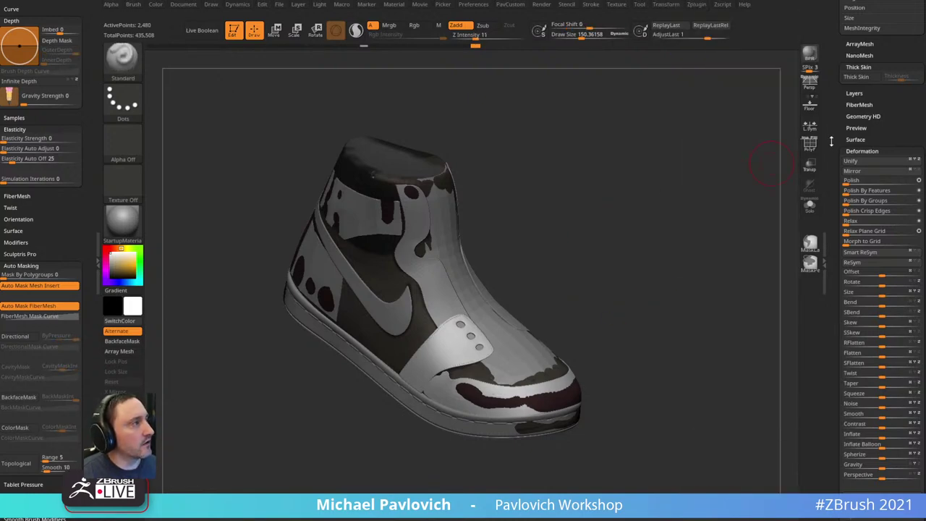
- Hide the dark painted base subtool, leaving only the sole and separate overlay panels visible
drag(831, 141, 827, 313)
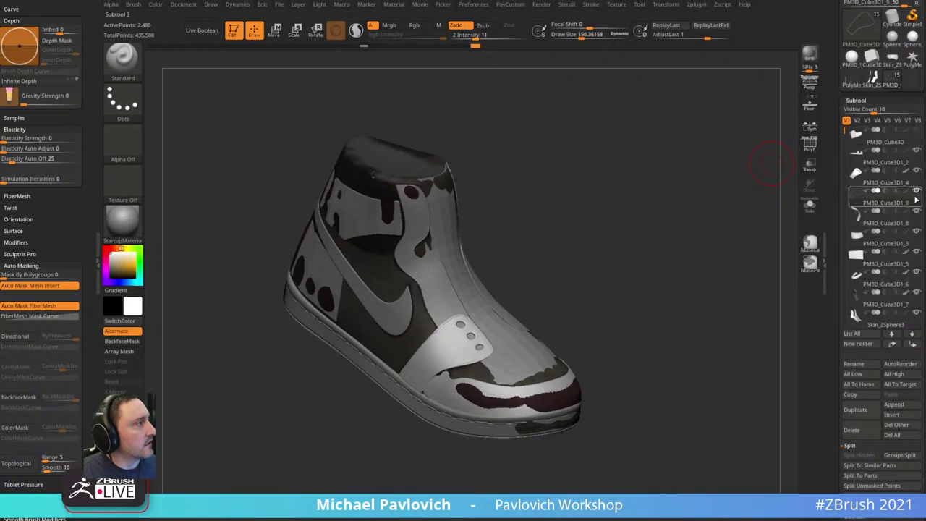
click(916, 296)
mouse_move(717, 296)
mouse_down()
mouse_move(673, 291)
mouse_move(642, 240)
mouse_move(711, 252)
mouse_move(711, 234)
mouse_move(666, 215)
mouse_move(650, 251)
mouse_move(678, 253)
mouse_move(698, 231)
mouse_up()
key(s)
key(s)
drag(694, 233, 681, 239)
drag(680, 242, 668, 271)
drag(756, 268, 731, 265)
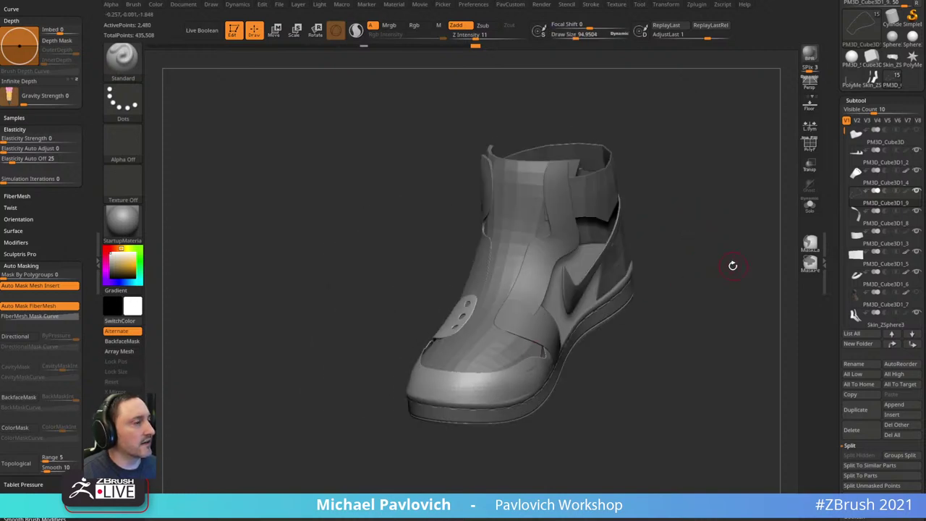
- Dock the Zplugin palette and combine the visible subtools into one low-resolution posing mesh with TPoseMesh
click(666, 5)
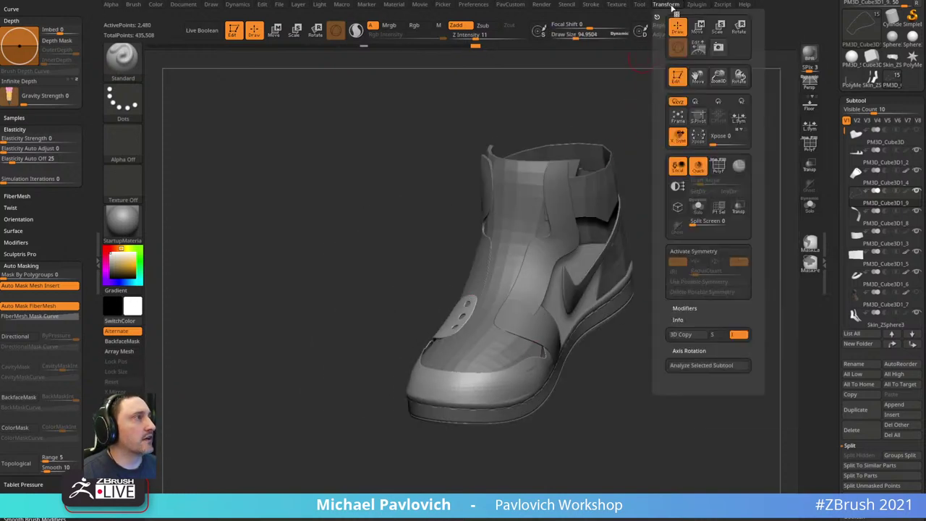
click(690, 16)
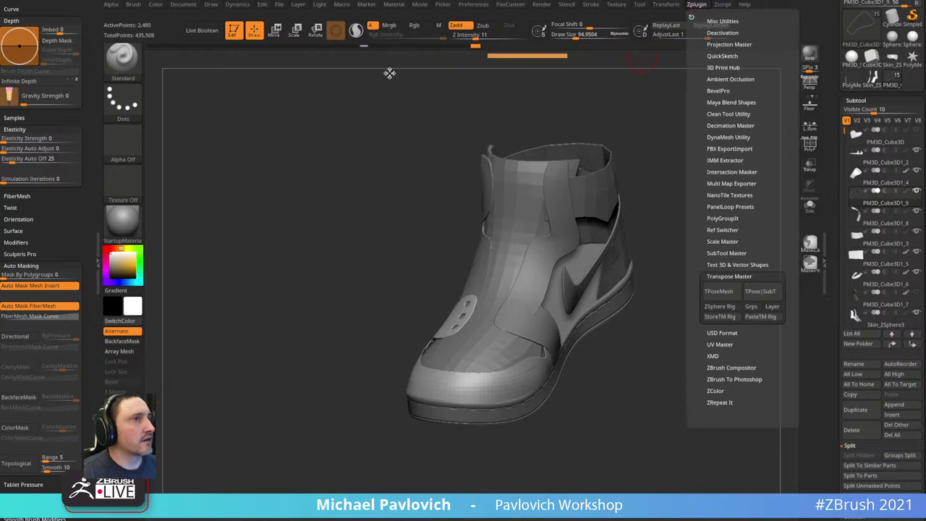
alt+click(428, 249)
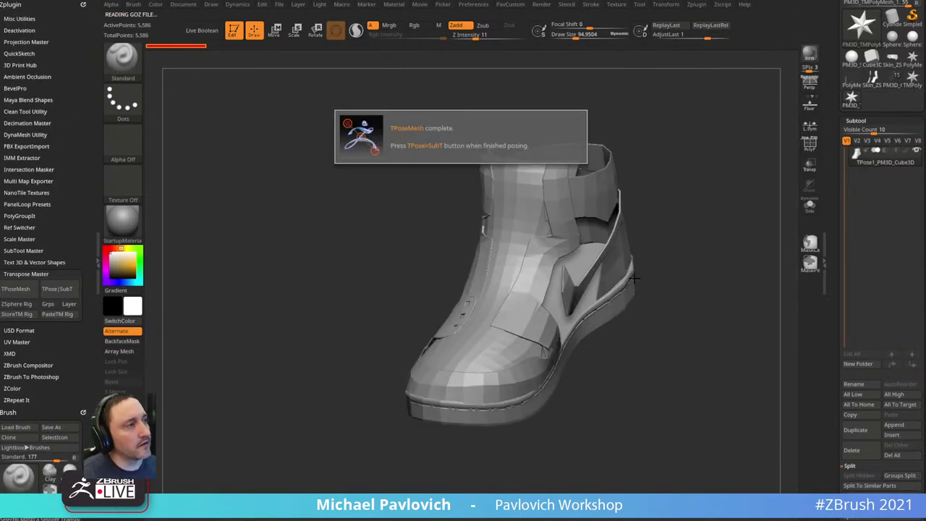
- Mask the heel and ankle of the posing mesh with MaskLasso, leaving the toe section unmasked
drag(704, 176, 767, 156)
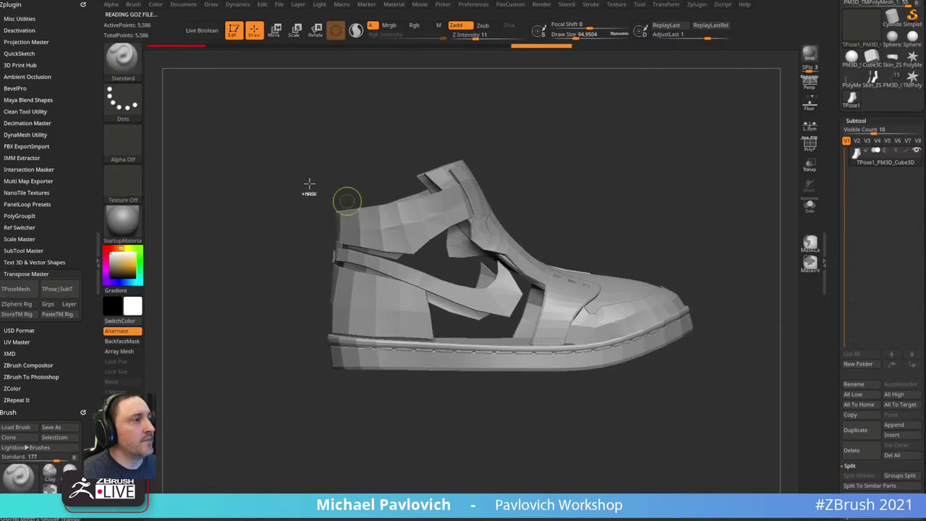
ctrl+click(128, 65)
ctrl+click(256, 71)
mouse_move(745, 308)
ctrl+mouse_down()
mouse_move(602, 204)
mouse_move(538, 204)
mouse_move(548, 318)
mouse_move(520, 478)
ctrl+mouse_up()
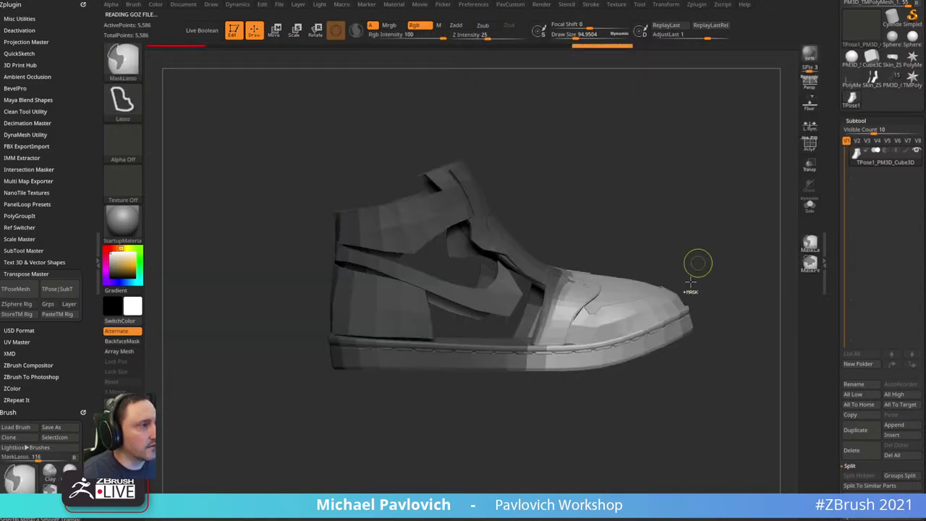
- Move the unmasked toe section upward and clear the mask
key(w)
alt+click(563, 312)
drag(618, 296, 615, 273)
drag(615, 262, 622, 257)
key(q)
mouse_move(696, 223)
ctrl+mouse_down()
mouse_move(745, 233)
mouse_move(661, 260)
mouse_move(624, 403)
mouse_move(543, 417)
ctrl+mouse_up()
- Isolate the toe overlay strip, adjust it with an enlarged Move brush and show all parts of the shoe again
drag(599, 158, 599, 318)
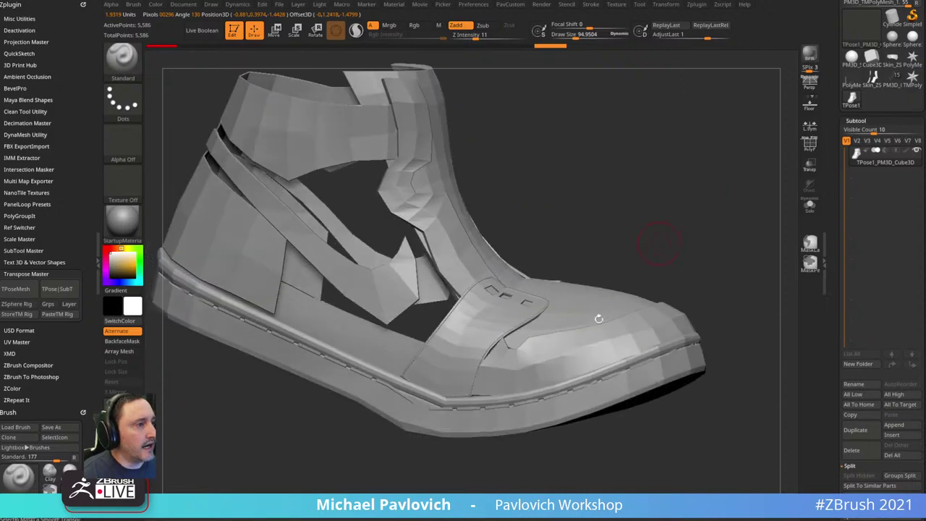
ctrl+shift+click(599, 340)
drag(682, 216, 654, 282)
key(s)
drag(521, 363, 530, 364)
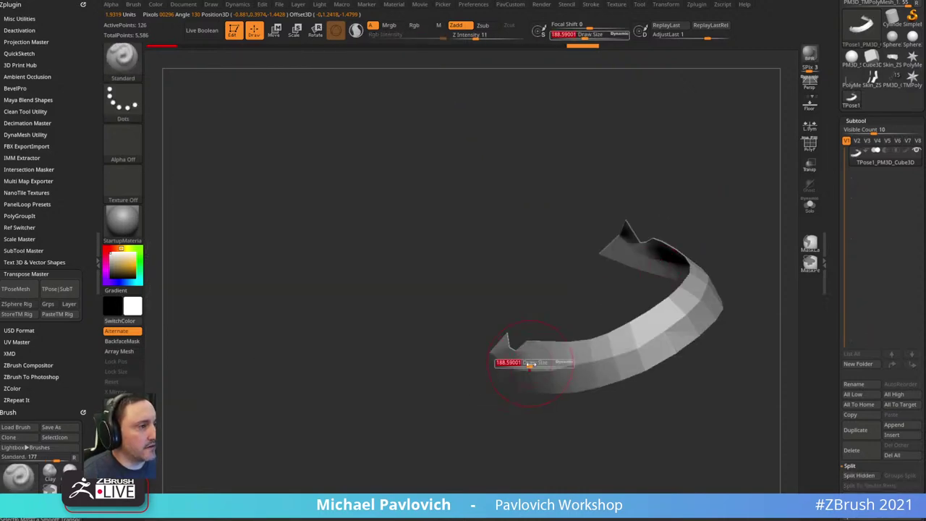
key(b)
key(m)
key(v)
drag(741, 204, 718, 191)
ctrl+shift+click(709, 198)
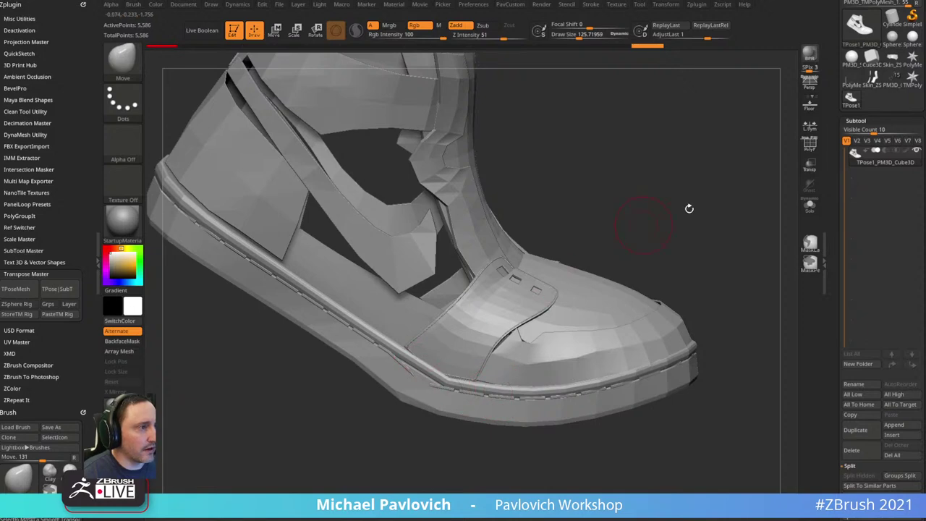
- Isolate the lace-hole overlay from the rest of the posing mesh with the Standard brush selected
drag(688, 208, 702, 221)
key(b)
key(s)
key(t)
key(s)
drag(695, 227, 762, 194)
ctrl+shift+click(590, 243)
mouse_move(668, 200)
mouse_down()
mouse_move(685, 212)
mouse_move(673, 212)
mouse_up()
alt+drag(673, 213, 616, 238)
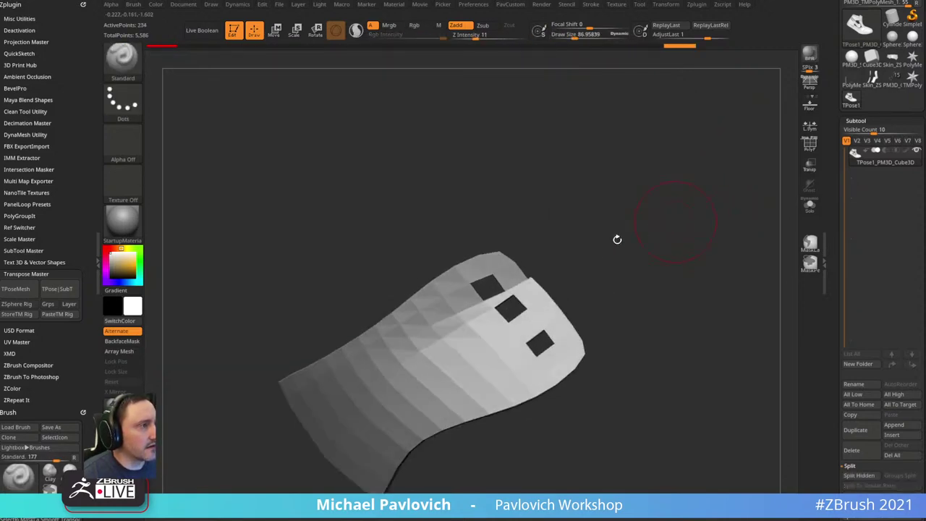
- Adjust the upper front edge of the isolated lace-hole overlay with a smaller Move brush
key(s)
drag(574, 262, 567, 262)
key(b)
key(m)
key(v)
key(bracketleft)
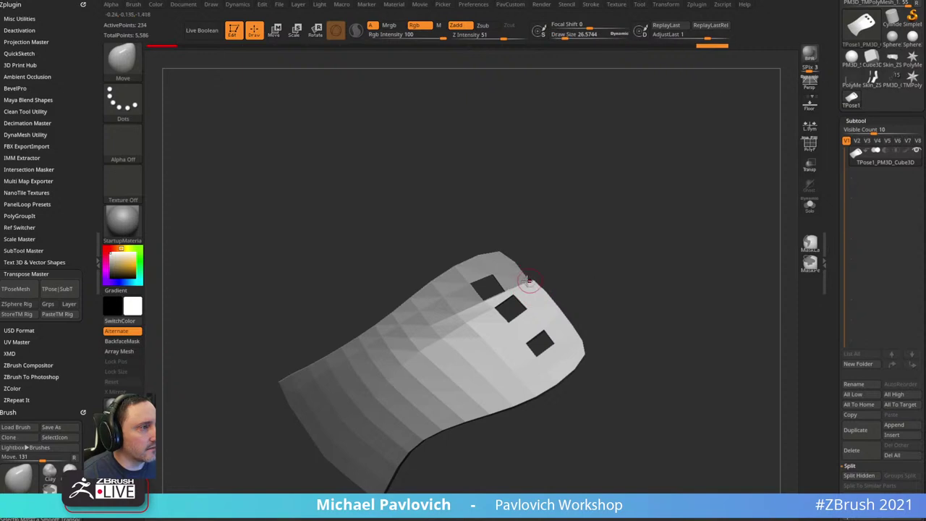
key(bracketleft)
drag(531, 284, 534, 281)
mouse_move(571, 267)
mouse_down()
mouse_move(510, 274)
mouse_move(534, 281)
mouse_up()
drag(562, 279, 537, 280)
key(bracketright)
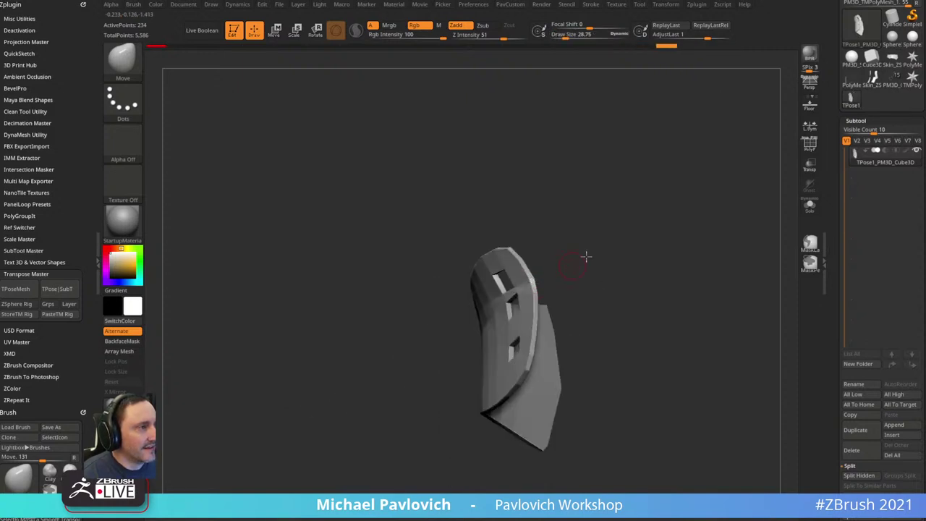
drag(585, 256, 637, 234)
key(space)
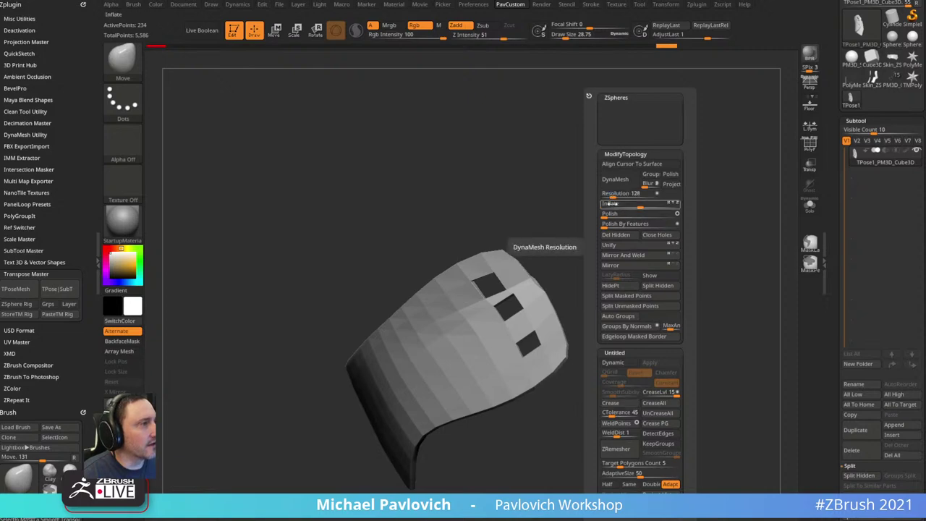
- Show all parts of the posing mesh again and isolate the lace-hole overlay once more
ctrl+shift+click(626, 231)
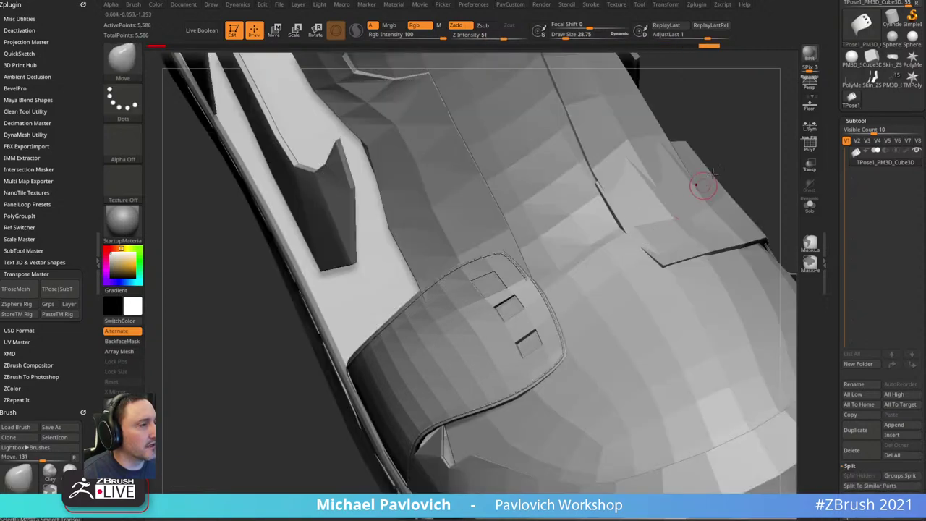
drag(707, 130, 571, 296)
ctrl+shift+click(494, 342)
mouse_move(659, 236)
alt+mouse_down()
mouse_move(624, 225)
mouse_move(671, 229)
alt+mouse_up()
- Undo the recent overlay and toe edits back to the whole shoe with its heel and ankle masked
key(ctrl+z)
key(ctrl+z)
key(ctrl+z)
key(ctrl+z)
key(ctrl+z)
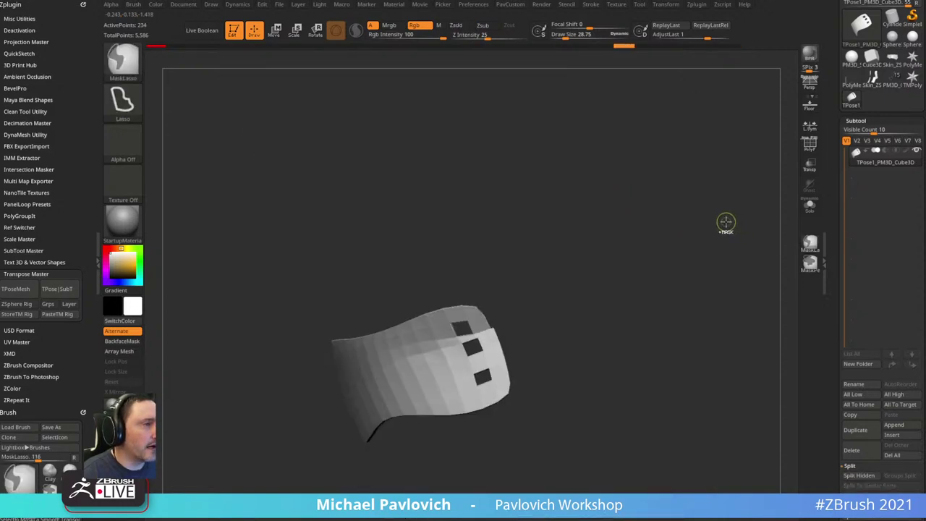
key(ctrl+z)
key(ctrl+z)
key(ctrl+z)
key(ctrl+z)
key(ctrl+z)
key(ctrl+z)
key(ctrl+z)
key(ctrl+z)
key(ctrl+z)
key(ctrl+z)
key(ctrl+z)
key(ctrl+z)
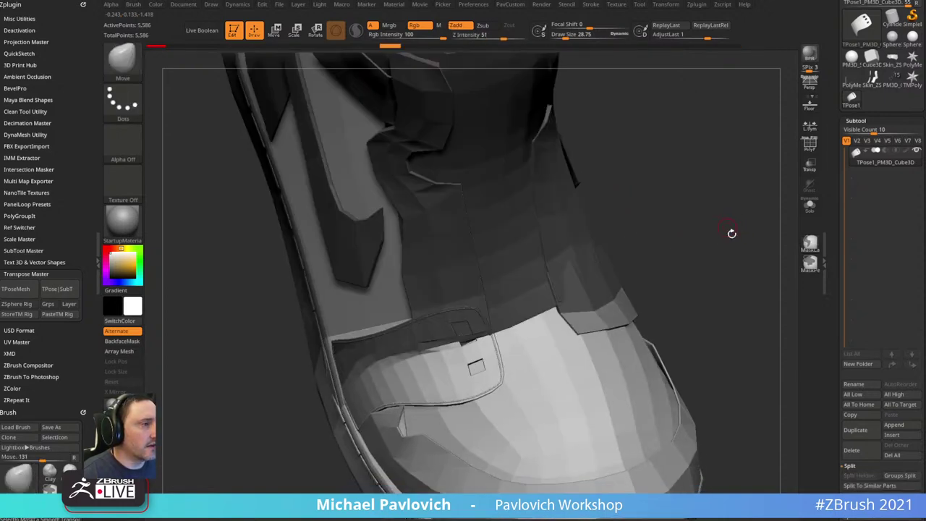
key(f)
mouse_move(730, 231)
mouse_down()
mouse_move(704, 207)
mouse_move(705, 221)
mouse_up()
- Redo the edits one by one up to the masked shoe with the toe section left unmasked
key(ctrl+shift+z)
key(ctrl+shift+z)
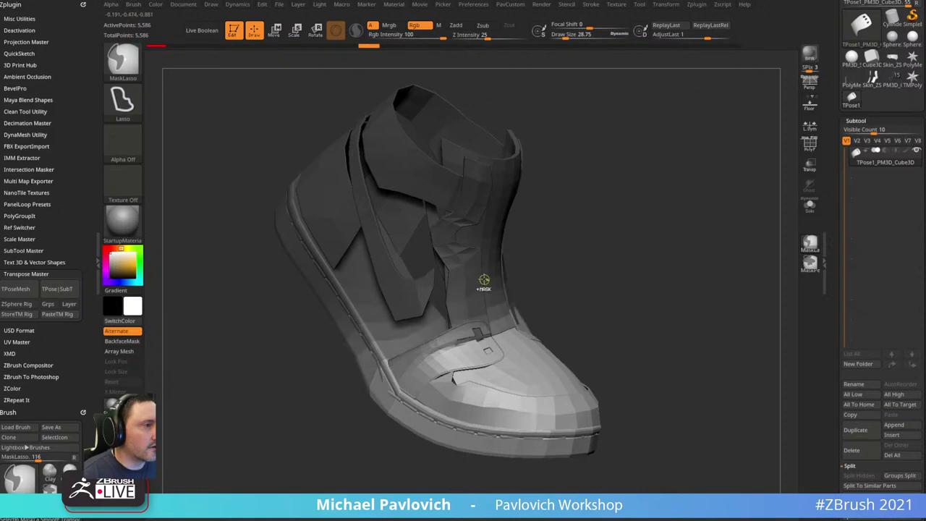
mouse_move(518, 311)
mouse_down()
mouse_move(612, 224)
mouse_move(708, 287)
mouse_move(750, 234)
mouse_move(752, 262)
mouse_up()
key(ctrl+shift+z)
key(ctrl+shift+z)
key(ctrl+shift+z)
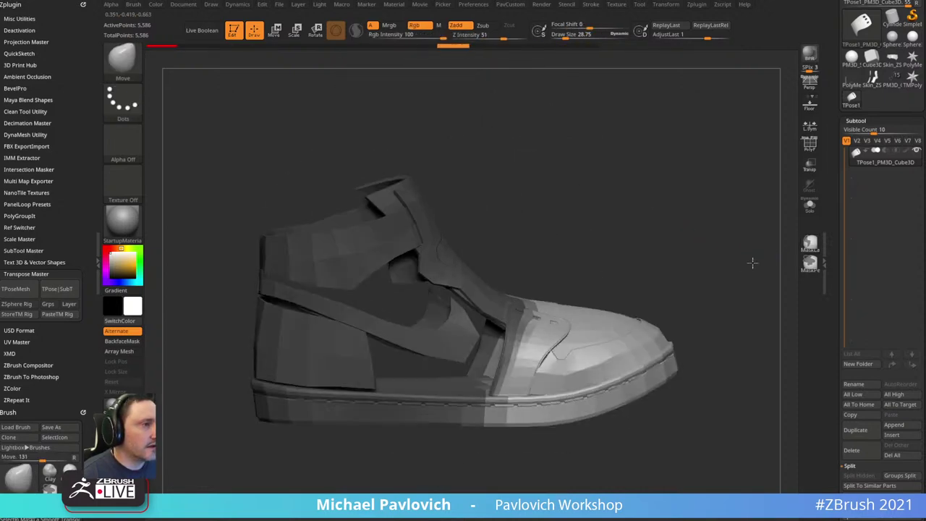
key(ctrl+shift+z)
- Try to adjust the unmasked toe section with a repositioned gizmo and clear the mask
key(w)
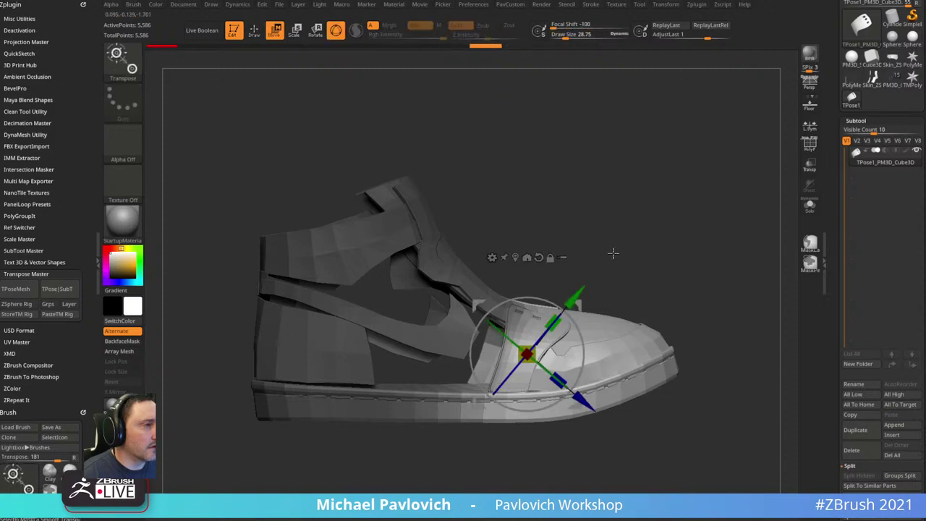
alt+drag(584, 303, 425, 443)
drag(526, 339, 583, 337)
key(ctrl+z)
alt+drag(584, 286, 595, 281)
ctrl+drag(677, 250, 687, 262)
- Mask the toe section with MaskLasso and invert the mask so only the toe can be posed
key(q)
key(f)
mouse_move(701, 318)
ctrl+mouse_down()
mouse_move(632, 242)
mouse_move(550, 296)
mouse_move(554, 428)
mouse_move(665, 302)
ctrl+mouse_up()
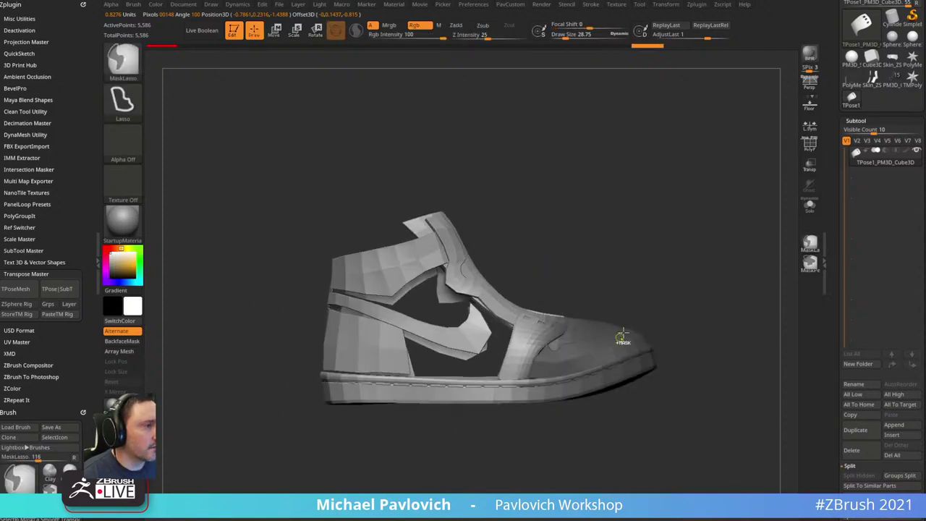
ctrl+click(702, 266)
drag(702, 265, 684, 267)
- Reset the gizmo's orientation, reposition it along the sole and bend the unmasked toe section upward
key(w)
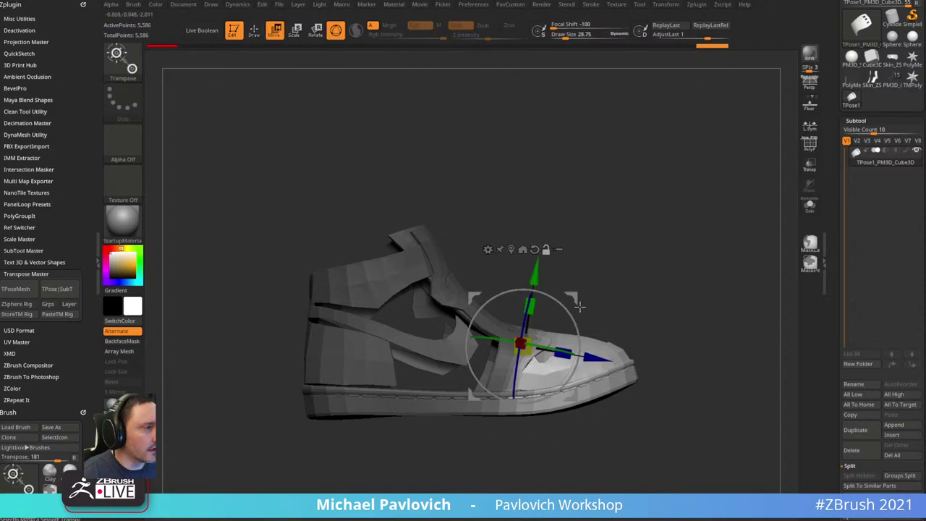
alt+click(534, 250)
alt+click(415, 379)
drag(578, 335, 569, 298)
key(q)
mouse_move(703, 261)
mouse_down()
mouse_move(676, 258)
mouse_move(690, 248)
mouse_move(719, 277)
mouse_move(521, 441)
mouse_move(686, 231)
mouse_move(702, 300)
mouse_move(692, 201)
mouse_move(675, 251)
mouse_move(779, 304)
mouse_move(667, 277)
mouse_move(716, 248)
mouse_move(704, 249)
mouse_move(692, 306)
mouse_move(665, 347)
mouse_up()
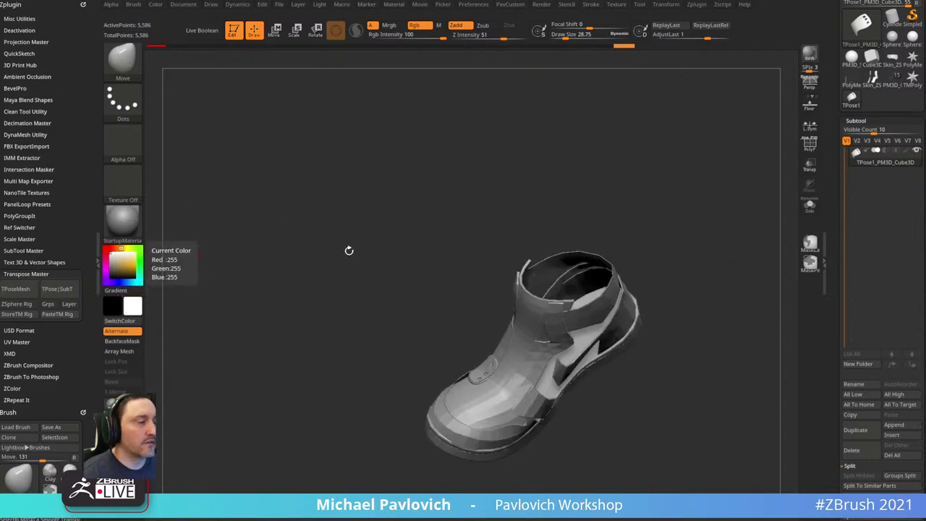
- Switch from the posing mesh to the original multi-part sneaker tool
drag(830, 142, 830, 195)
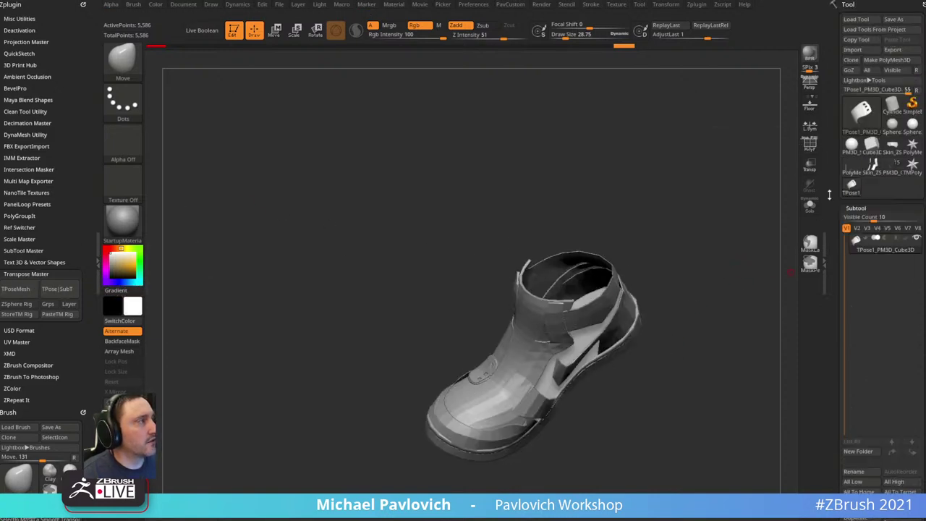
click(892, 169)
drag(746, 245, 776, 212)
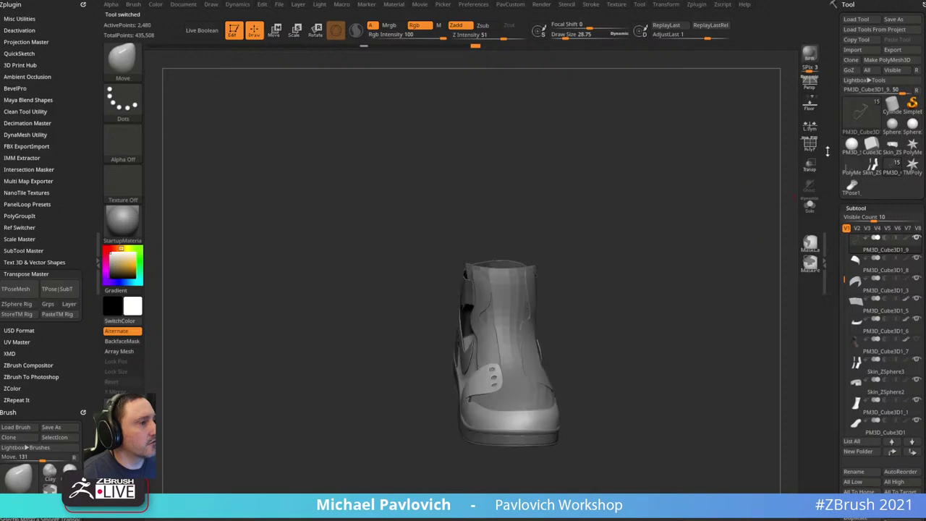
- Save the sneaker tool as Jordans in a new folder named Jordans inside the Streaming folder
click(903, 20)
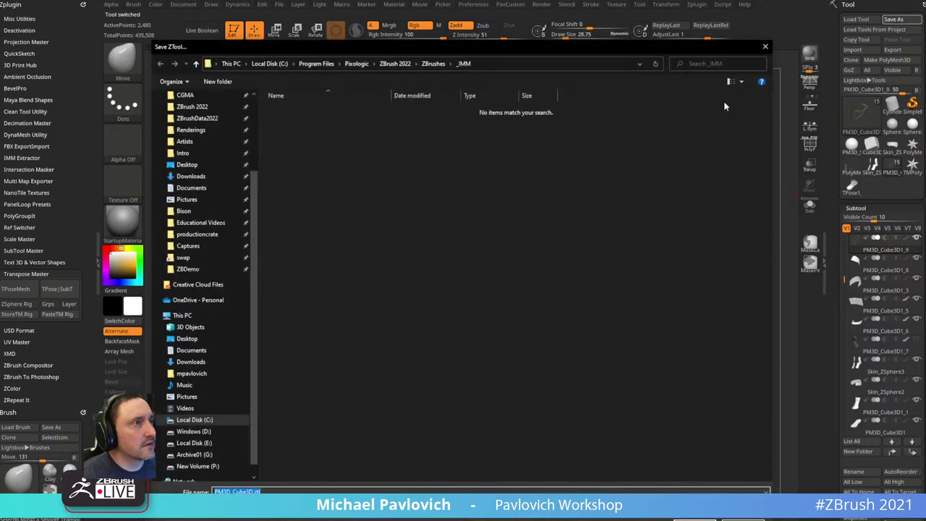
scroll(212, 193, up, 3)
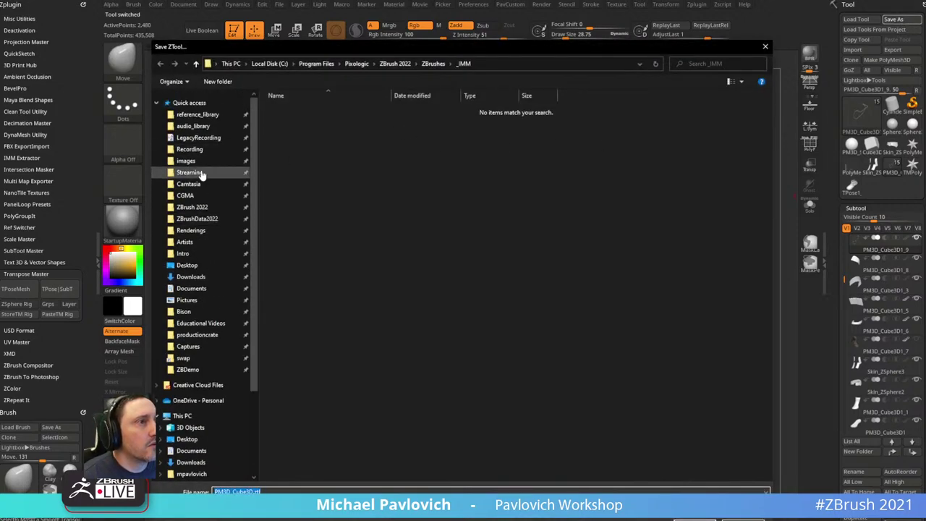
click(201, 174)
right_click(659, 202)
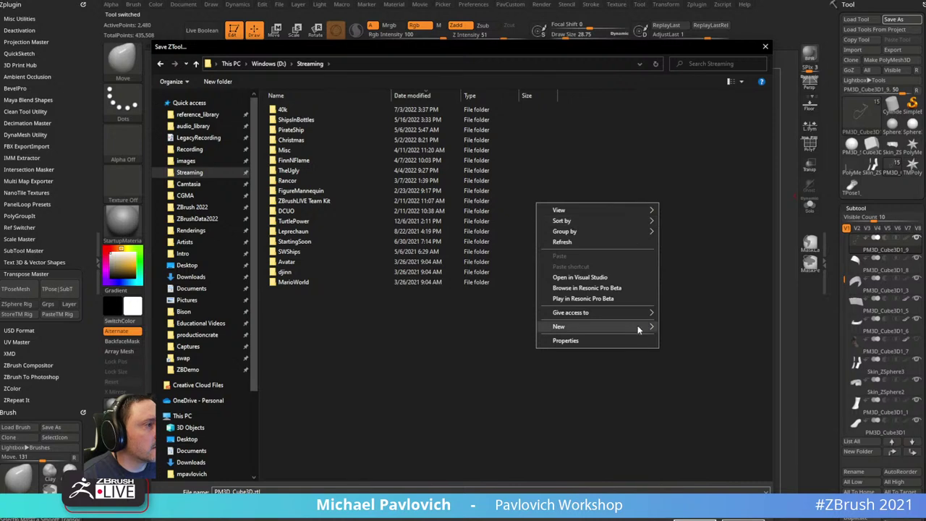
mouse_move(637, 324)
click(678, 329)
text(Jo)
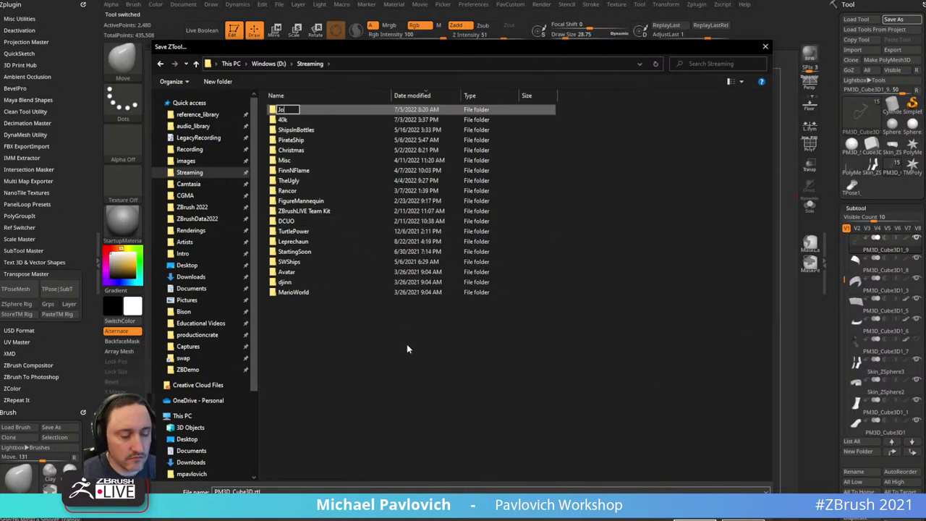
text(rdans)
key(Return)
key(Return)
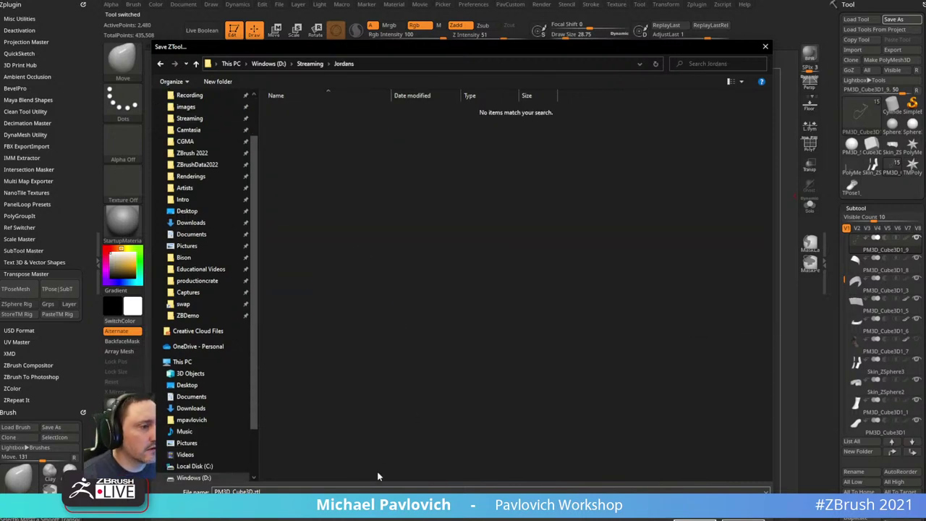
text(Jordans)
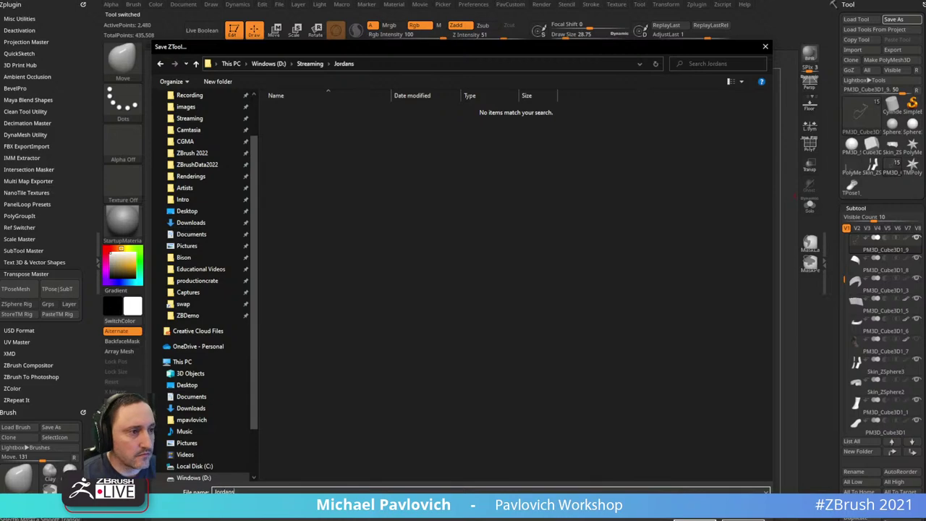
key(Return)
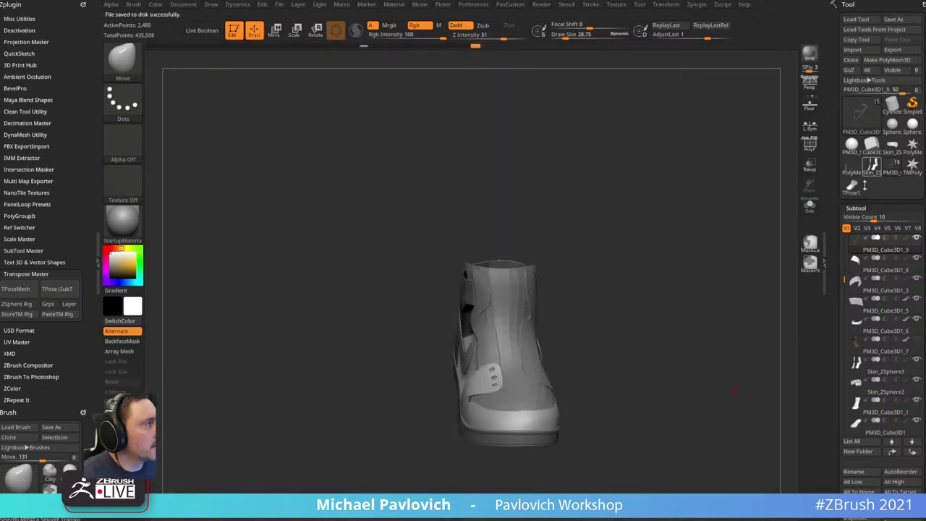
- Return to the TPose1 posing mesh and transfer its reshaped pose to the sneaker's subtools
click(863, 184)
drag(769, 196, 733, 215)
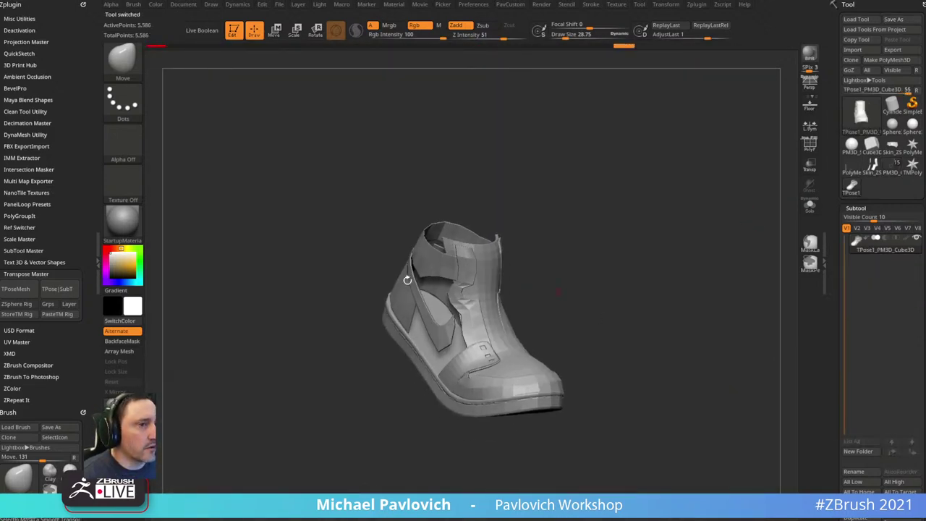
click(57, 288)
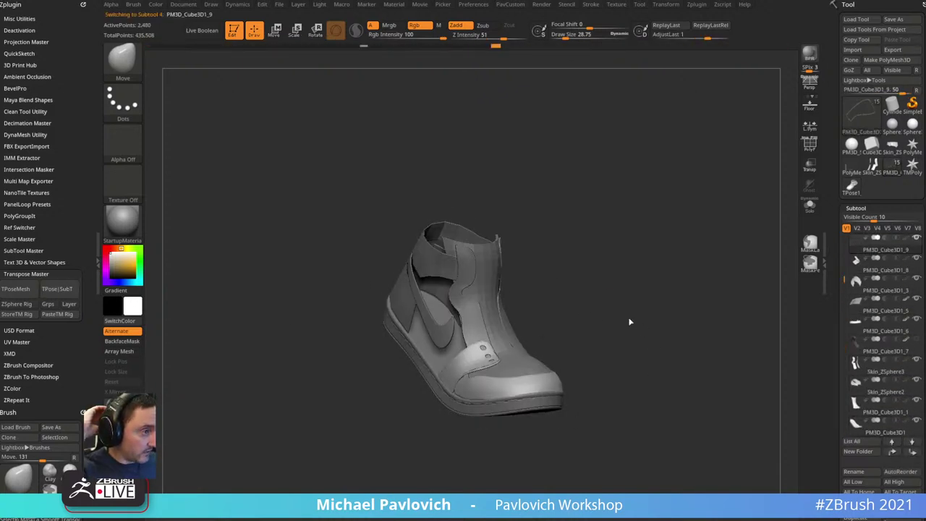
- Select the lace-hole overlay and reduce the Standard brush's draw size to about 49
mouse_move(629, 322)
mouse_down()
mouse_move(663, 298)
mouse_move(578, 301)
mouse_move(770, 370)
mouse_move(645, 212)
mouse_move(721, 275)
mouse_move(606, 292)
mouse_move(664, 246)
mouse_move(624, 271)
mouse_up()
drag(719, 182, 748, 173)
mouse_move(672, 245)
mouse_down()
mouse_move(721, 205)
mouse_move(705, 235)
mouse_up()
key(b)
key(s)
key(t)
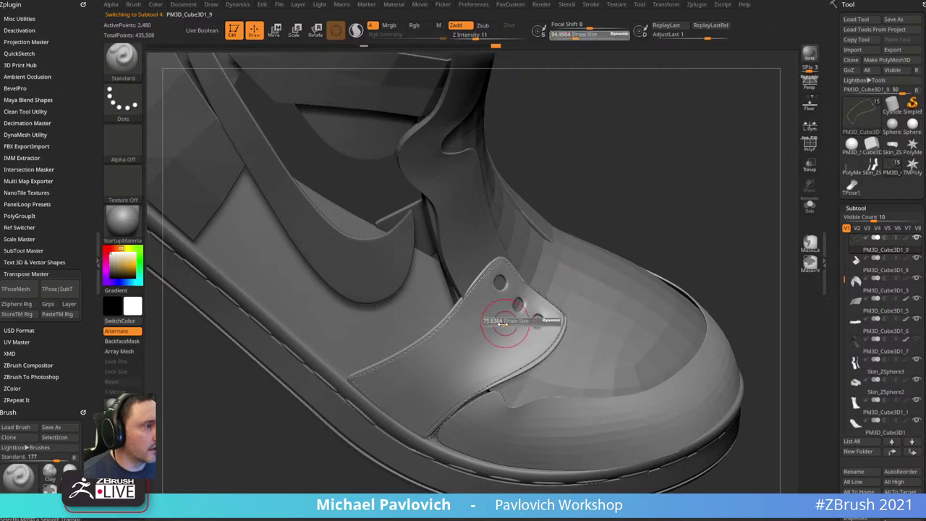
alt+click(571, 268)
drag(618, 240, 625, 232)
key(s)
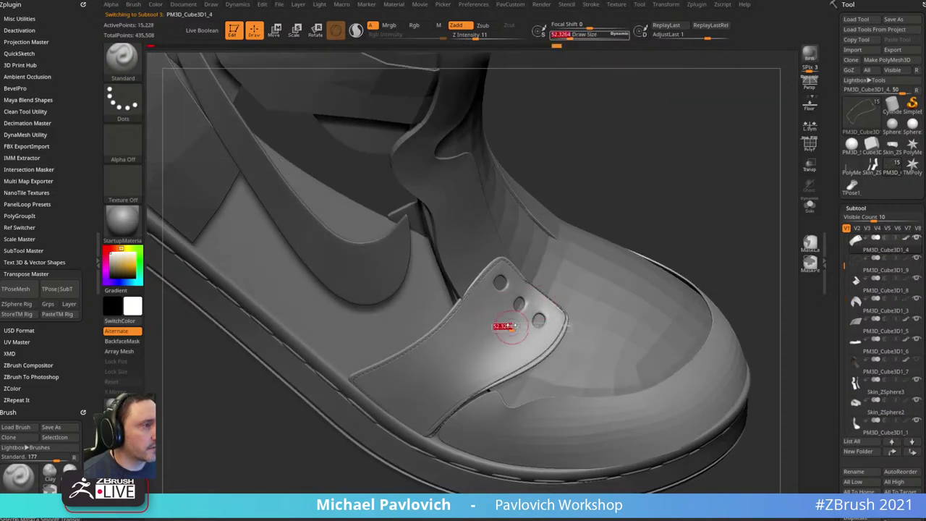
click(502, 327)
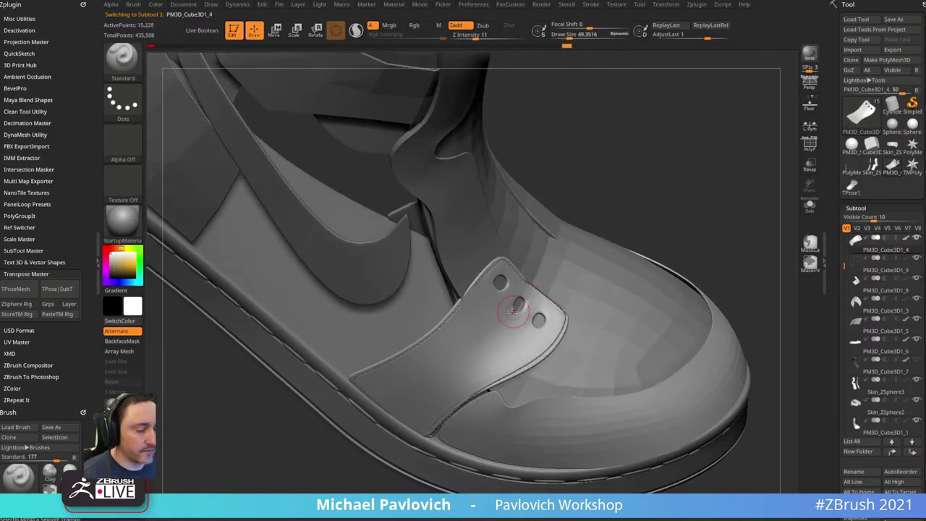
- Carve a crease running back from the middle lace hole with the Orb_Cracks and DamStandard brushes and smooth it
key(b)
key(o)
key(c)
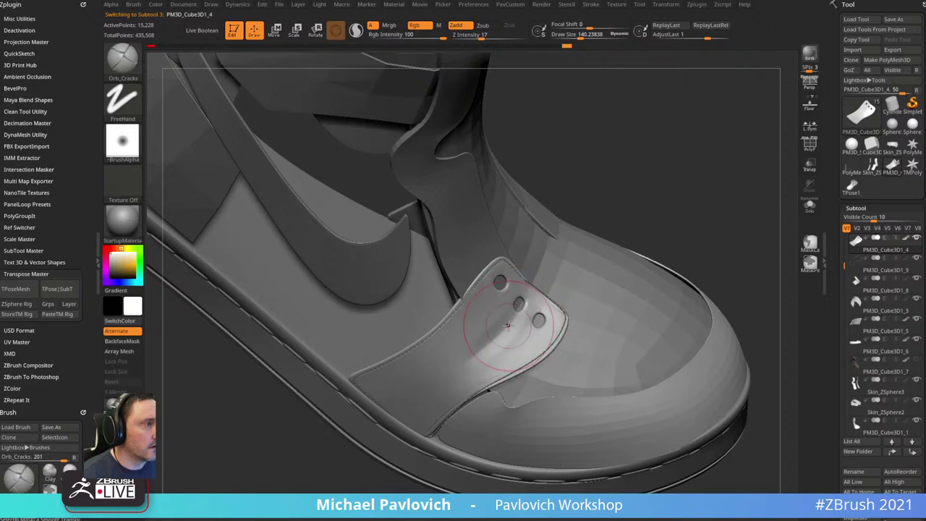
key(b)
key(d)
key(s)
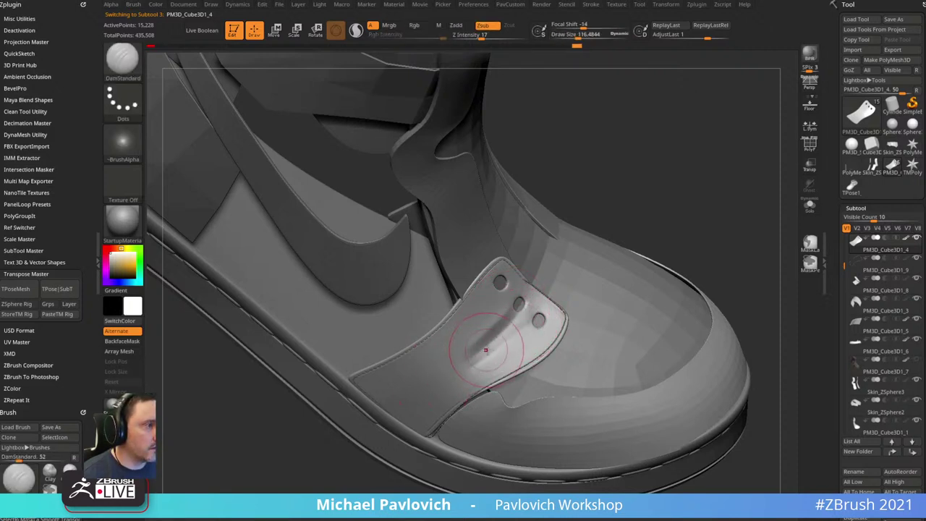
mouse_move(486, 350)
shift+mouse_down()
mouse_move(474, 355)
mouse_move(495, 340)
shift+mouse_up()
- Sharpen the overlay's crease with the Pinch brush and smooth its surroundings
key(b)
key(p)
key(i)
drag(690, 195, 703, 201)
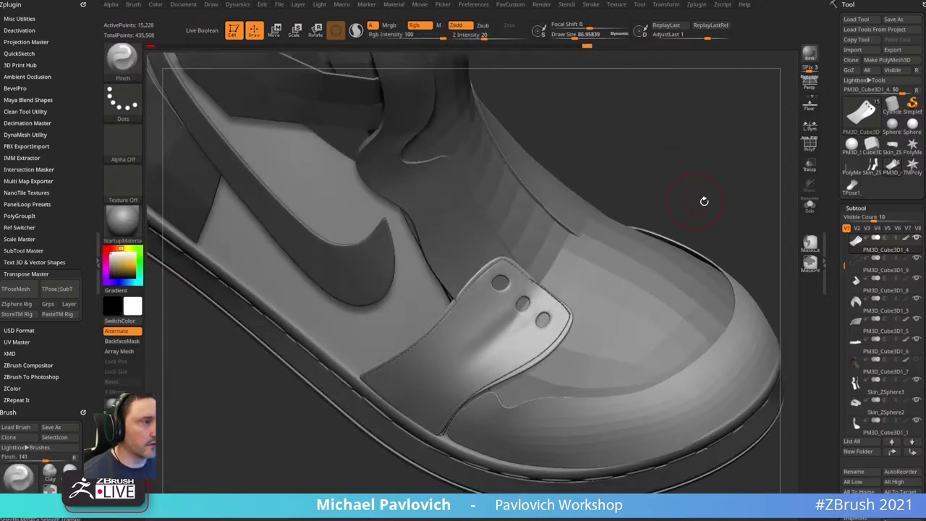
scroll(836, 266, down, 5)
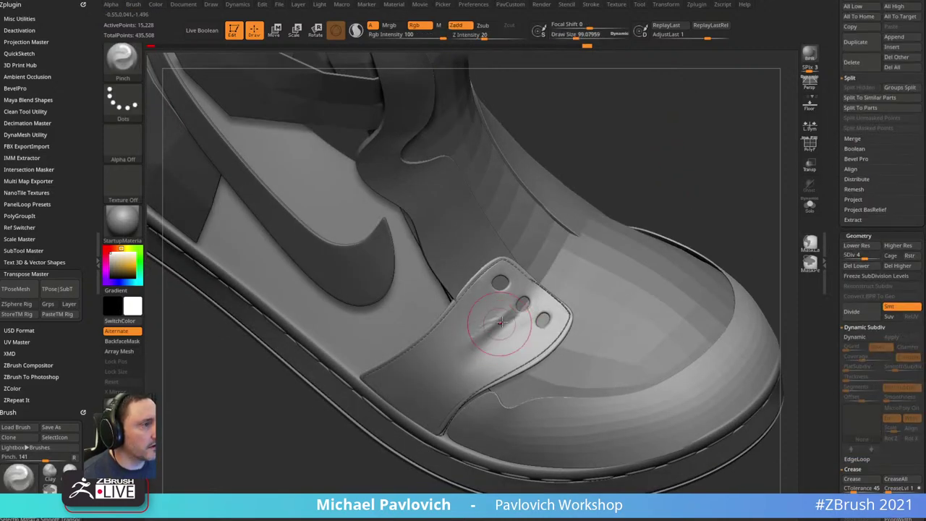
shift+drag(499, 323, 463, 362)
- Lower the overlay to subdivision level 3, refine its crease and raise it to level 6
mouse_move(687, 190)
mouse_down()
mouse_move(706, 143)
mouse_move(738, 210)
mouse_up()
drag(863, 256, 858, 255)
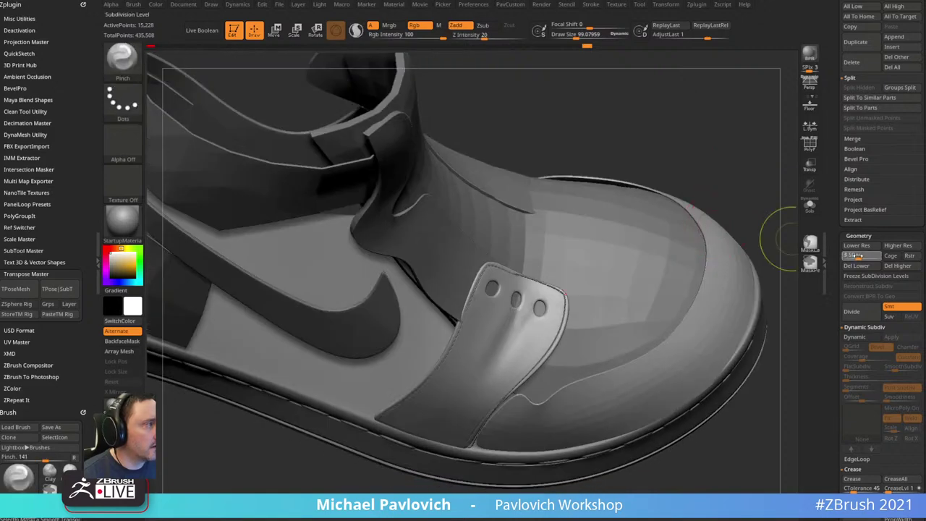
drag(703, 183, 721, 186)
mouse_move(522, 315)
mouse_down()
mouse_move(476, 389)
mouse_move(738, 132)
mouse_move(755, 191)
mouse_move(727, 229)
mouse_move(736, 172)
mouse_move(752, 233)
mouse_move(726, 305)
mouse_up()
key(d)
key(d)
key(d)
- Set the Standard brush's draw size to about 55 and select the stitching around the lace-hole overlay
key(s)
key(b)
key(s)
key(t)
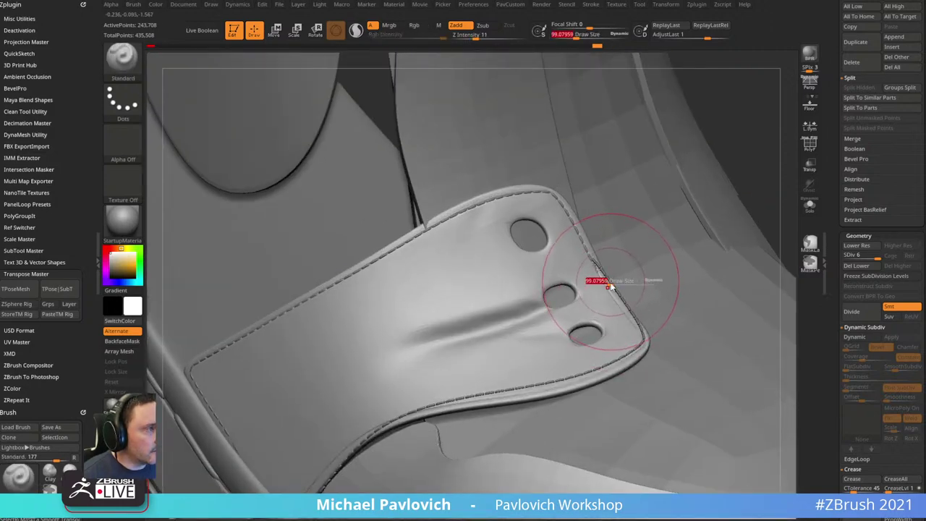
drag(611, 287, 604, 287)
alt+click(610, 282)
drag(752, 144, 715, 171)
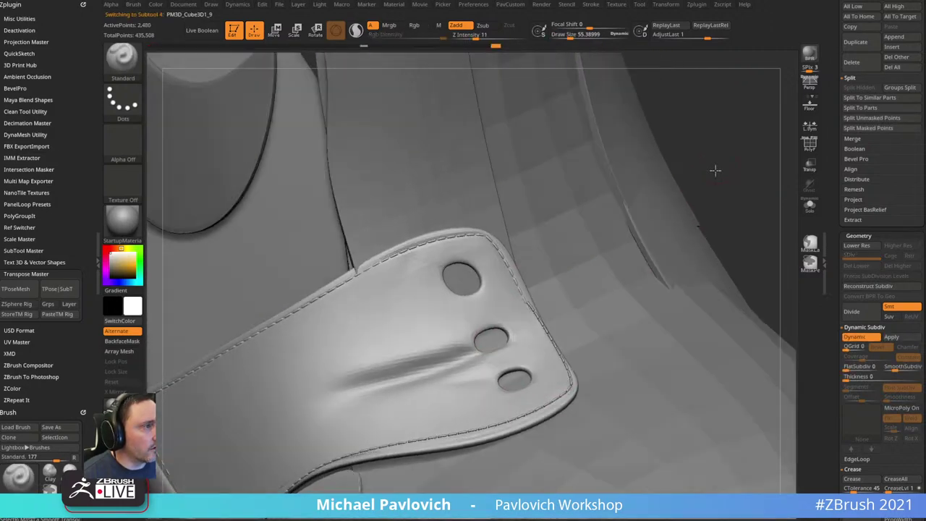
- Reposition the stitching along the overlay's front edge beside the lace holes using a Move brush sized about 83
key(b)
key(m)
key(v)
key(s)
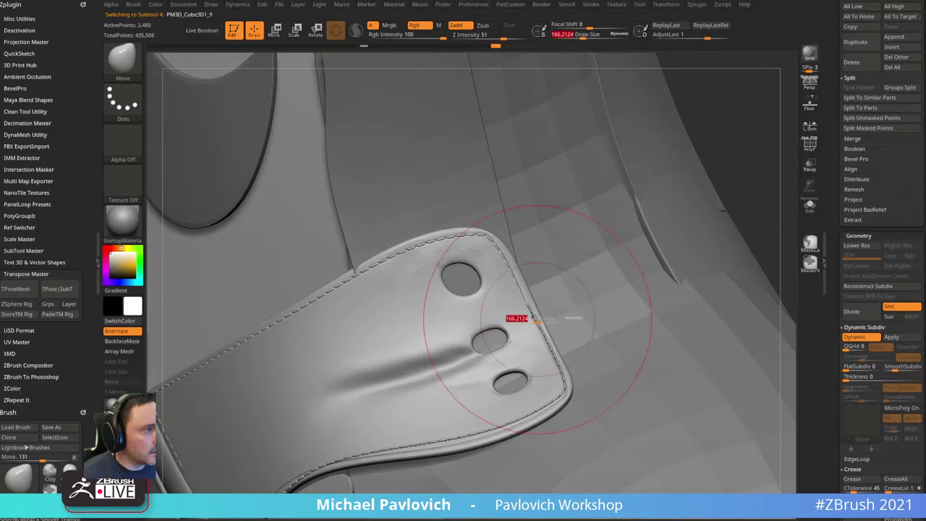
drag(536, 317, 528, 316)
drag(526, 292, 515, 277)
drag(533, 322, 529, 319)
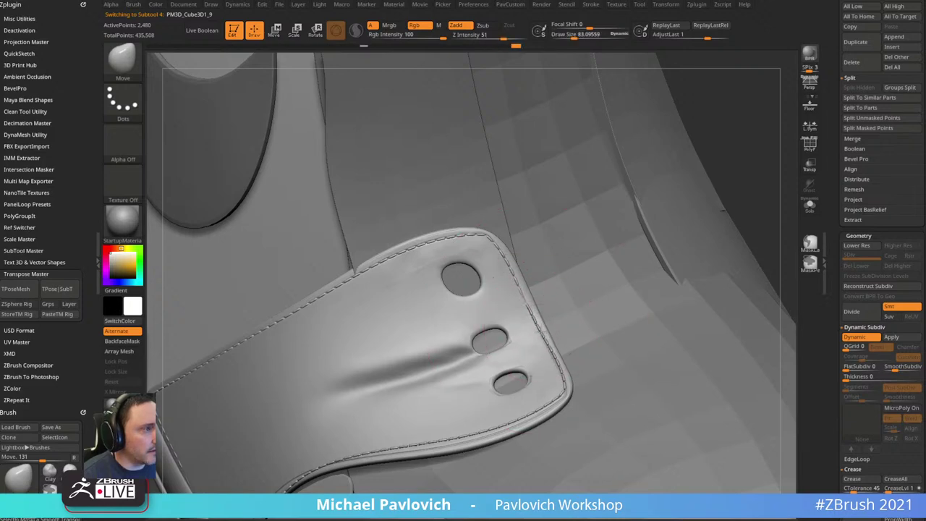
- Nudge the stitching along the overlay's front and lower edges into place using a Move brush sized about 79
mouse_move(534, 284)
right_down()
mouse_move(550, 283)
mouse_move(518, 298)
right_up()
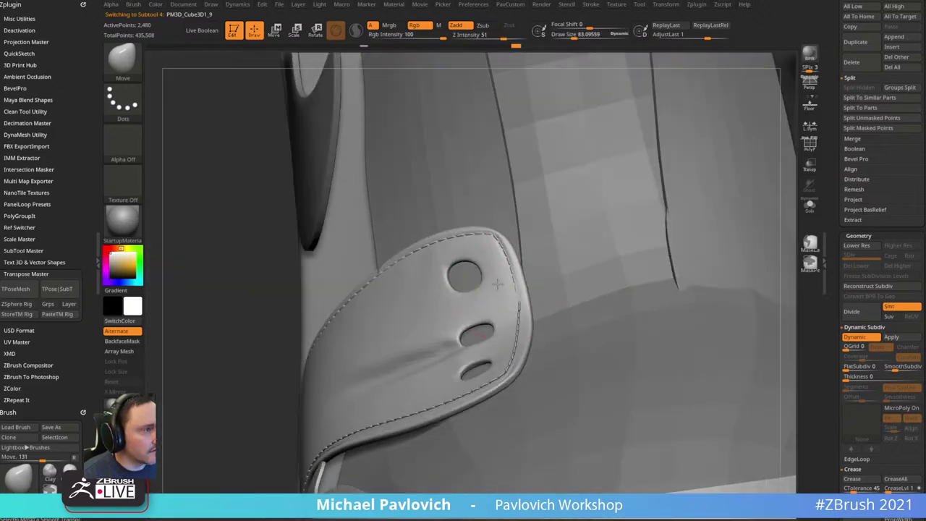
drag(524, 340, 518, 337)
drag(527, 339, 524, 337)
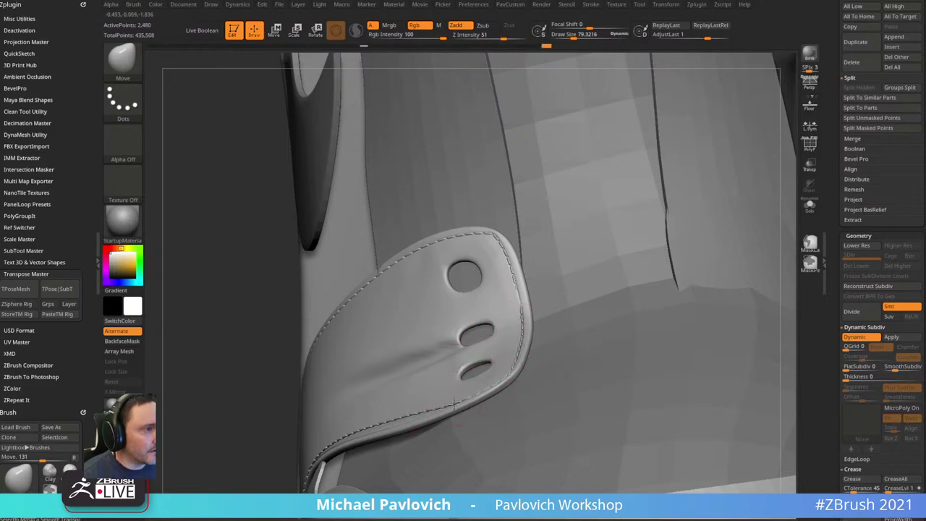
drag(445, 394, 443, 389)
mouse_move(449, 397)
alt+right_down()
mouse_move(555, 197)
mouse_move(521, 221)
alt+right_up()
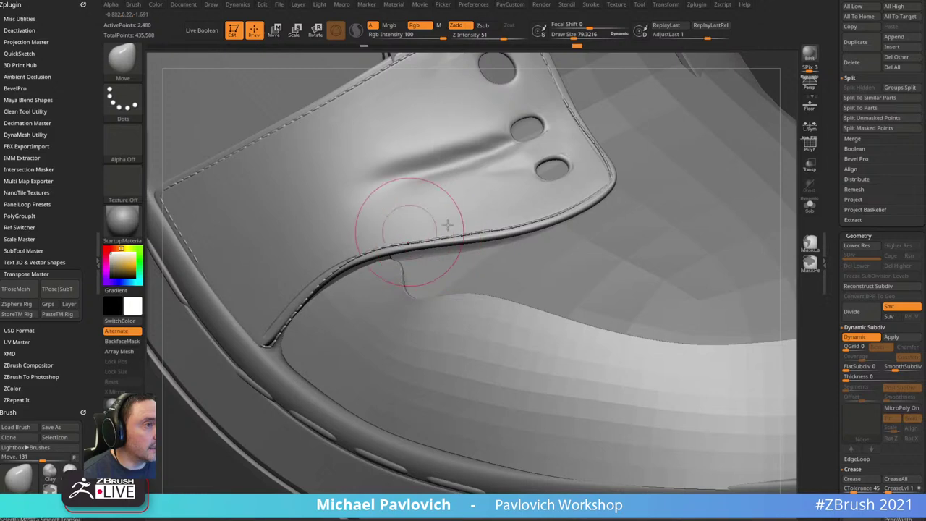
drag(501, 223, 502, 221)
- Enlarge the Move brush to about 108 and shift the stitching along the overlay's lower edge toward the sole
mouse_move(593, 145)
right_down()
mouse_move(611, 179)
mouse_move(624, 269)
right_up()
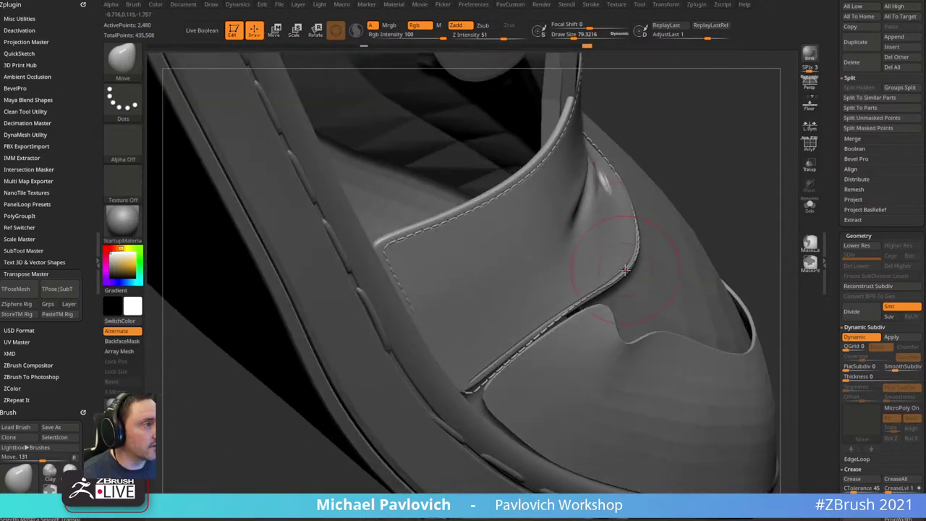
key(s)
mouse_move(619, 250)
mouse_down()
mouse_move(628, 255)
mouse_move(607, 256)
mouse_up()
key(s)
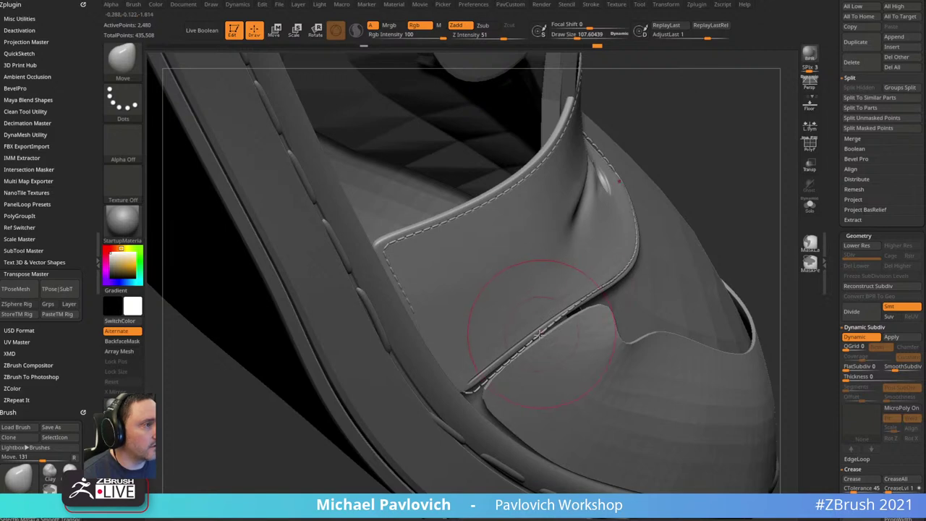
drag(539, 333, 519, 353)
- Set the draw size to about 83 and inspect the stitched overlay against the whole shoe from several angles
right_drag(731, 186, 654, 178)
mouse_move(756, 120)
ctrl+right_down()
mouse_move(680, 80)
mouse_move(394, 148)
ctrl+right_up()
right_drag(716, 302, 721, 316)
key(s)
drag(719, 316, 715, 317)
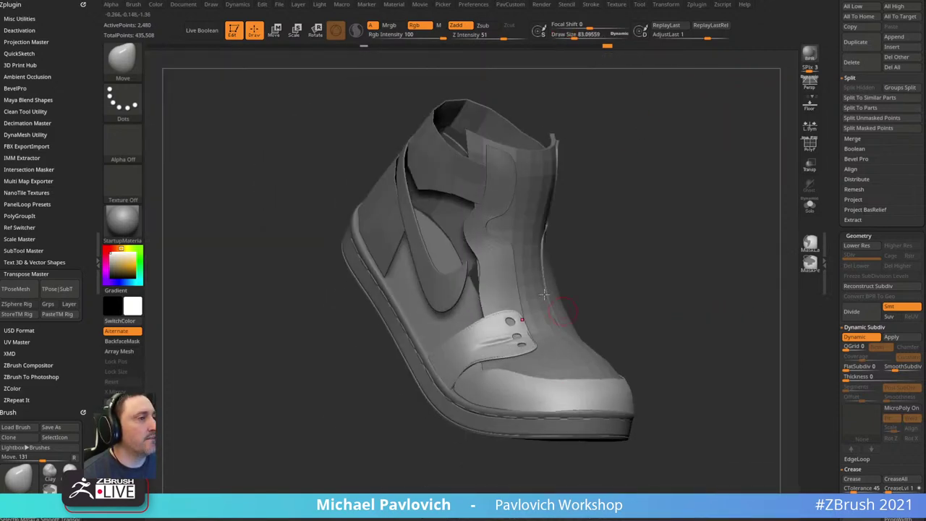
right_drag(647, 267, 694, 248)
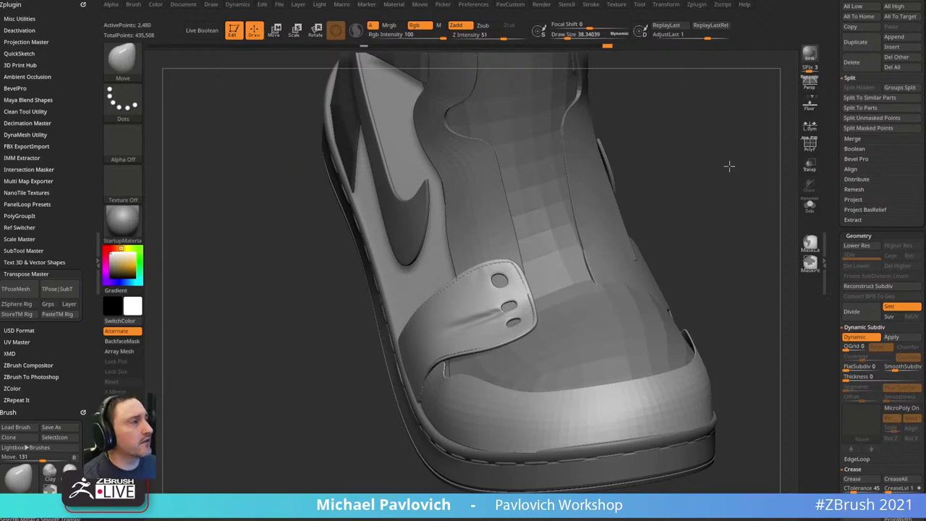
drag(728, 166, 785, 193)
- Open the Stager controls in the stitching's geometry settings and look over the deformation options
scroll(846, 275, down, 8)
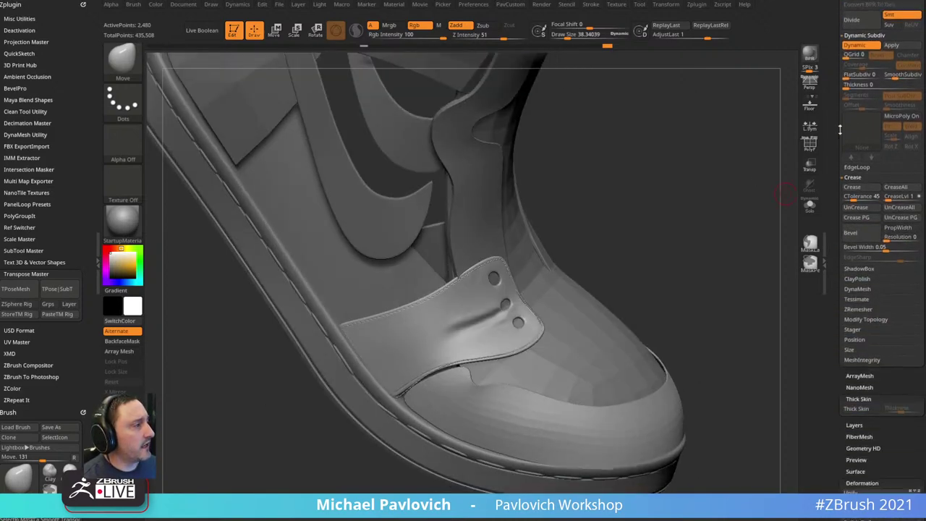
click(852, 325)
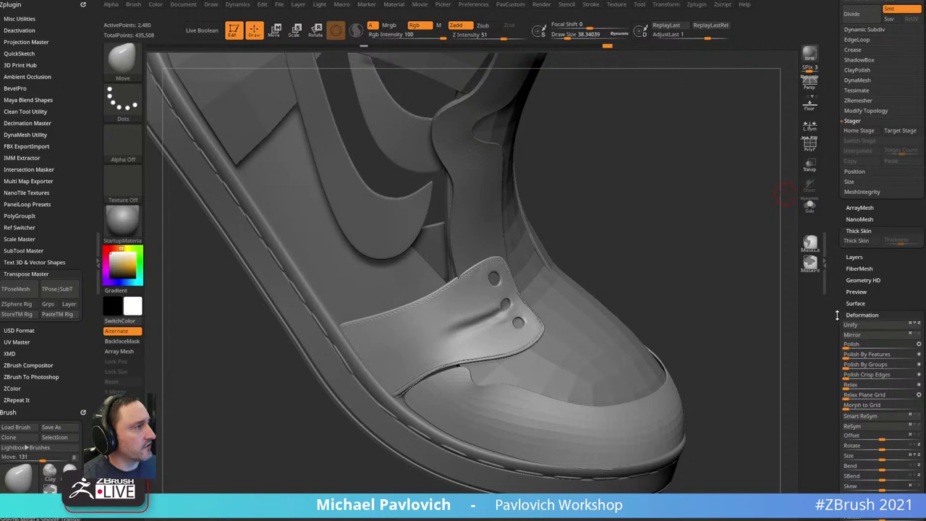
drag(837, 313, 838, 337)
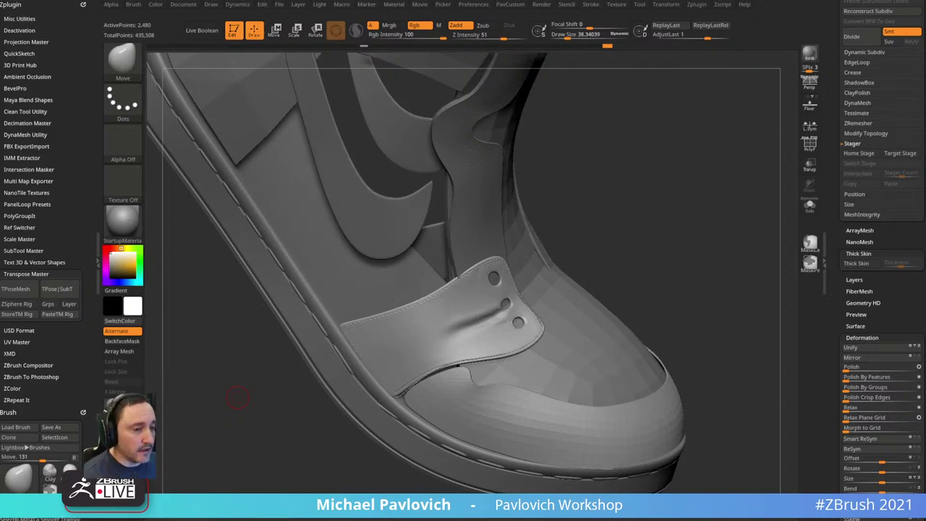
drag(0, 89, 0, 89)
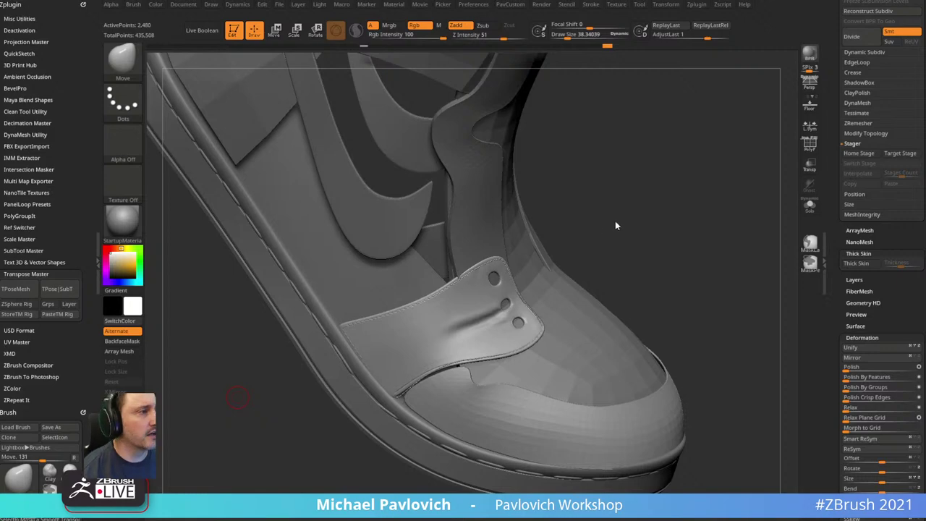
drag(615, 226, 745, 184)
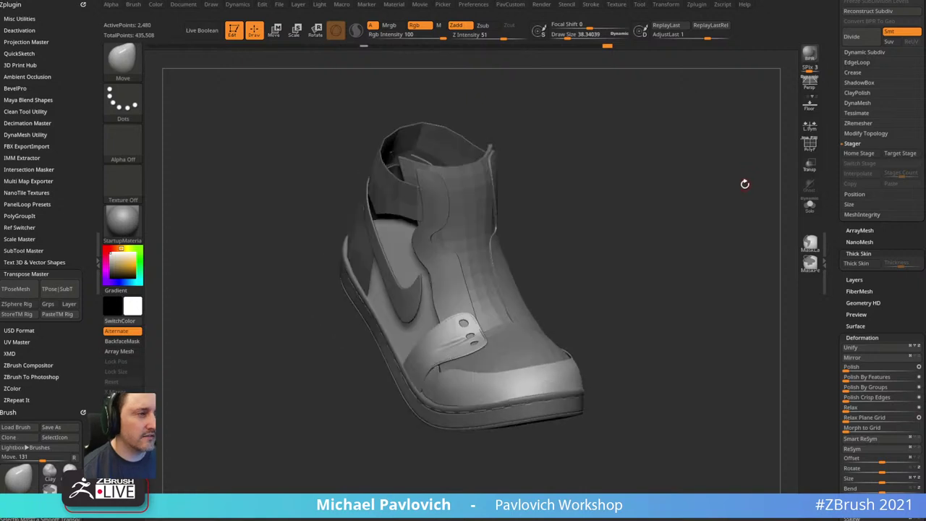
drag(537, 222, 508, 233)
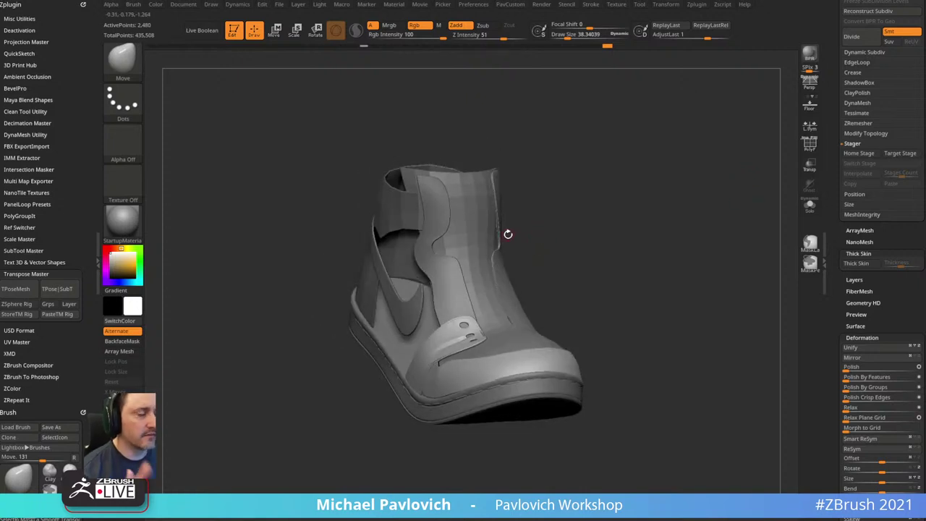